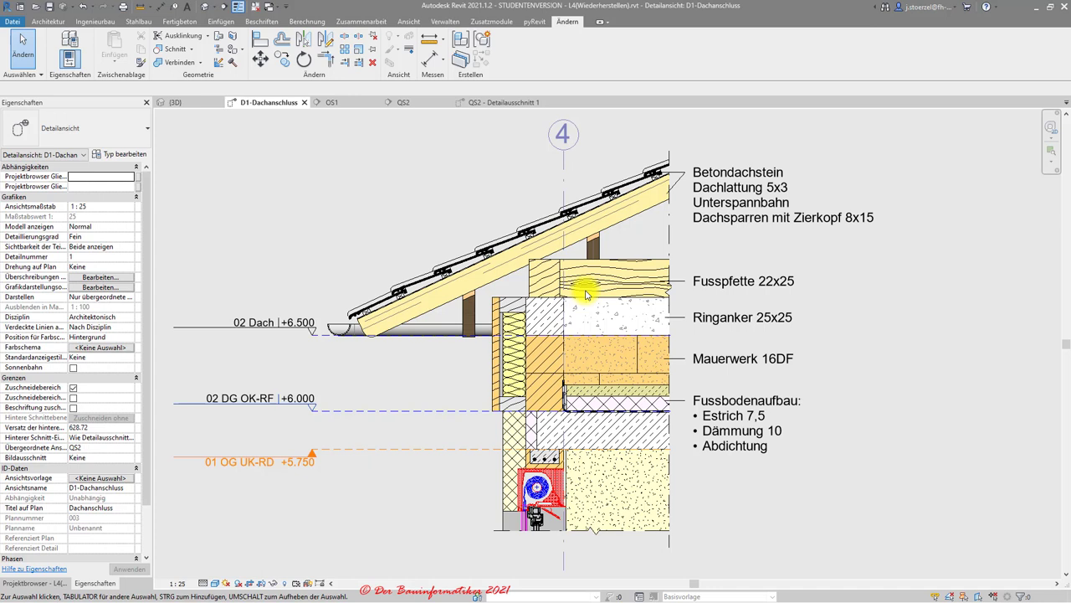
Inspect the rafter's properties and the project's view list, then return to the view properties
{"action": "left_click", "coordinate": [262, 21]}
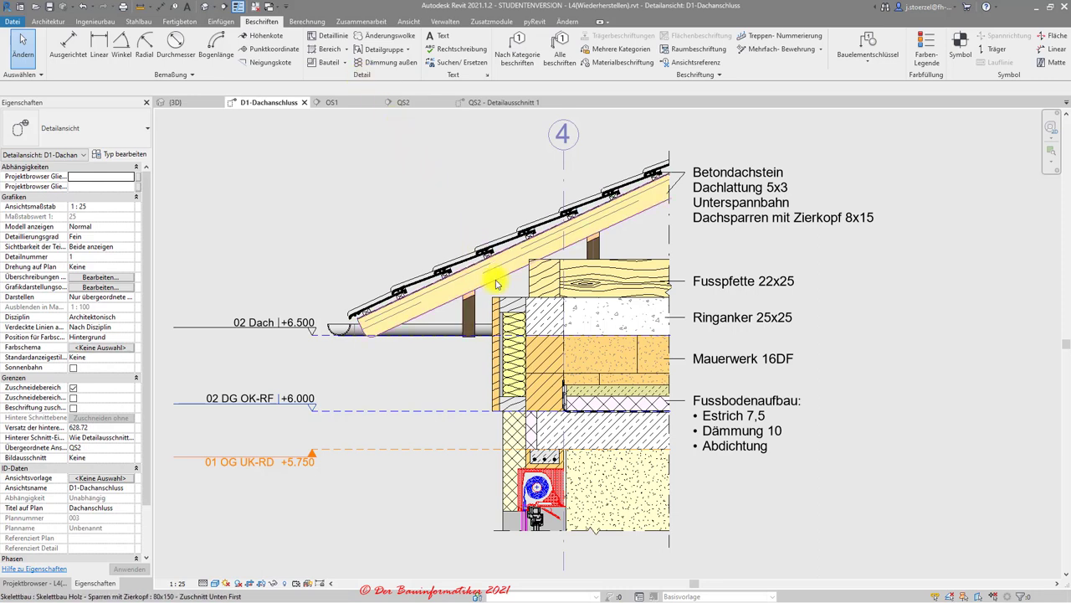
{"action": "left_click", "coordinate": [462, 266]}
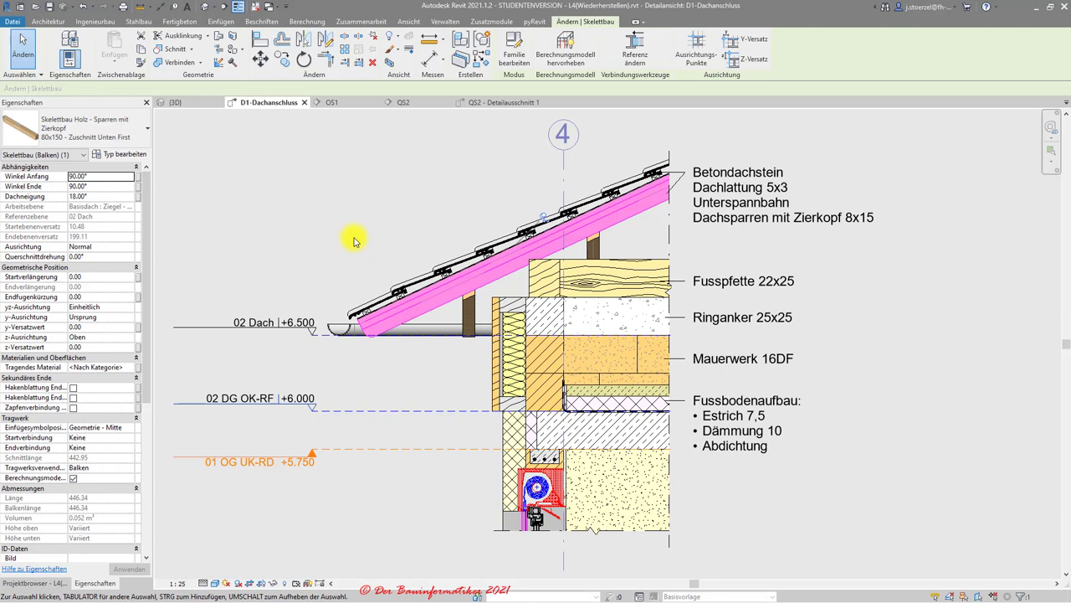
{"action": "left_click", "coordinate": [461, 194]}
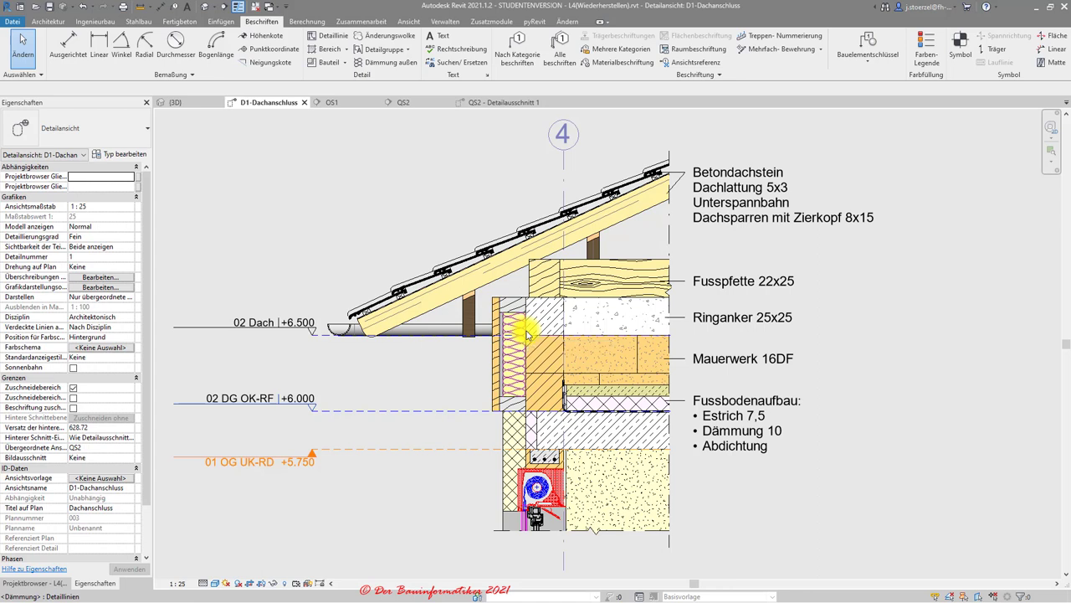
{"action": "left_click", "coordinate": [52, 585]}
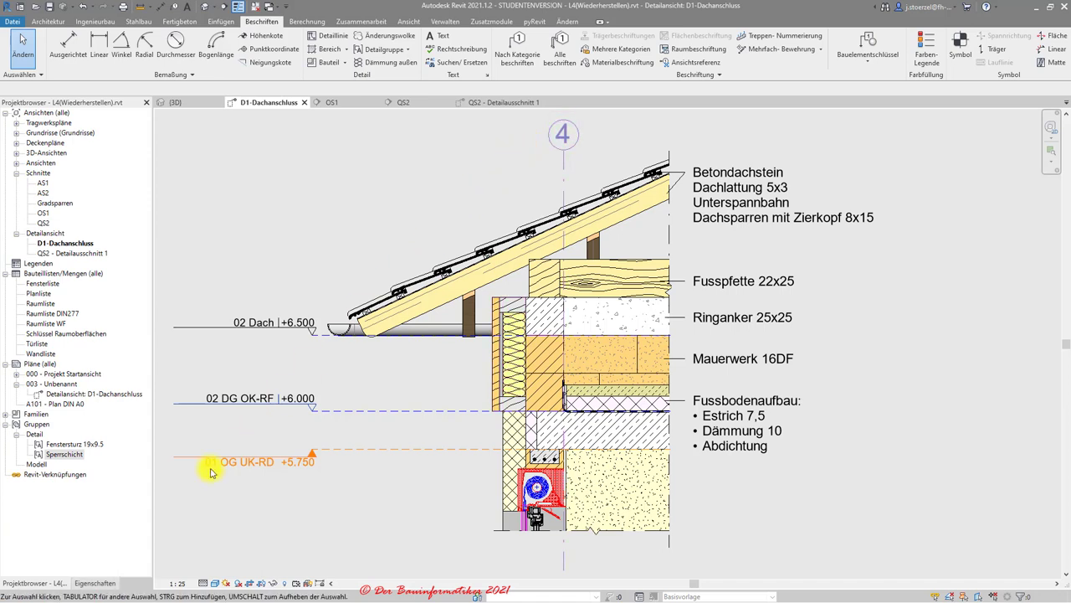
{"action": "left_click", "coordinate": [95, 583]}
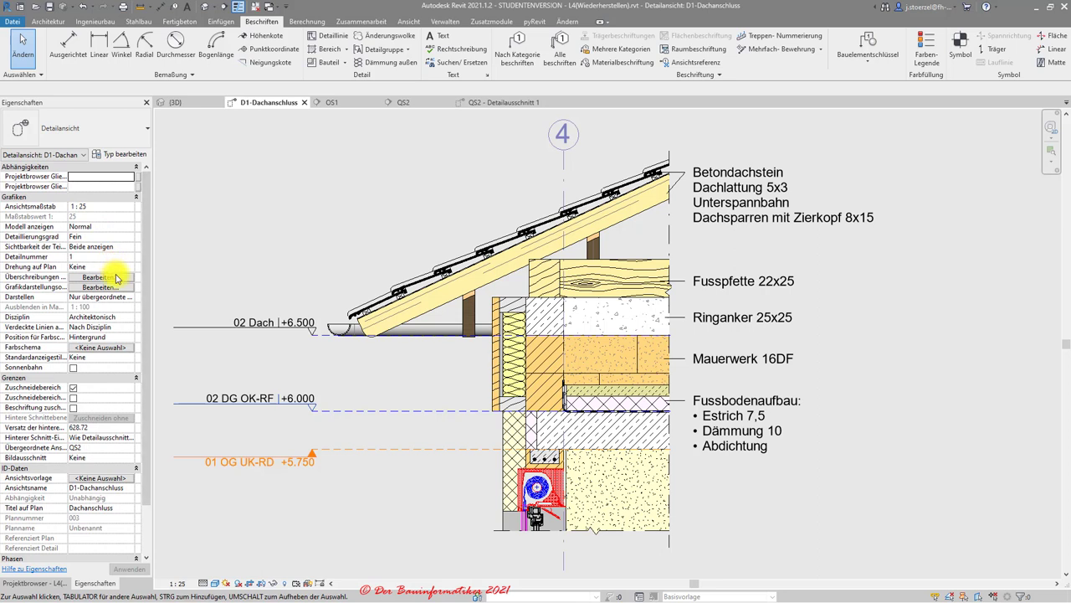
Set Modell anzeigen to Nicht anzeigen for the D1-Dachanschluss view
{"action": "left_click", "coordinate": [117, 226]}
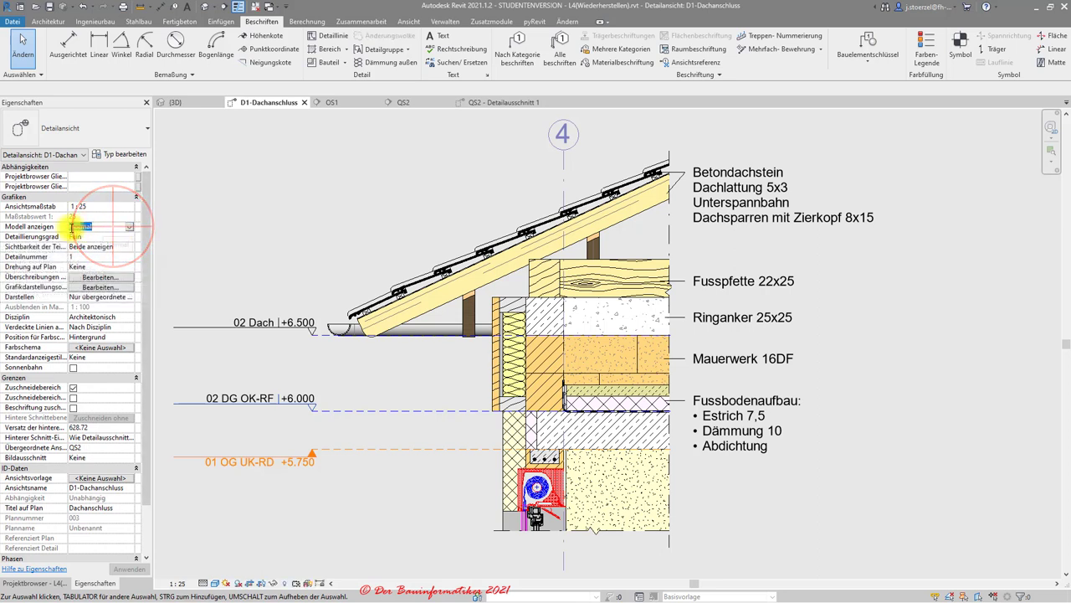
{"action": "left_click", "coordinate": [133, 226]}
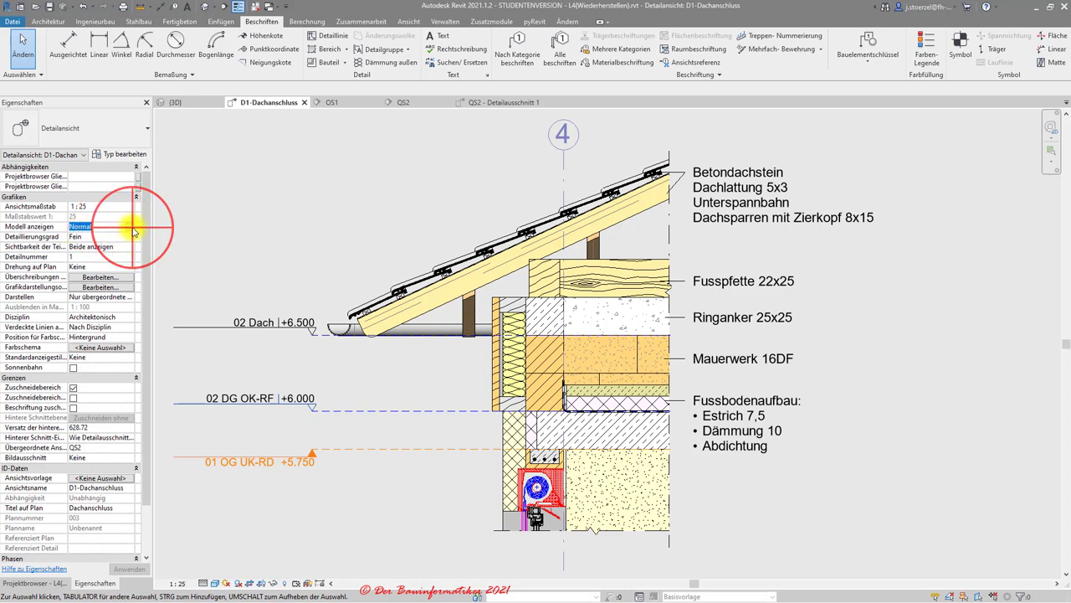
{"action": "left_click", "coordinate": [93, 256]}
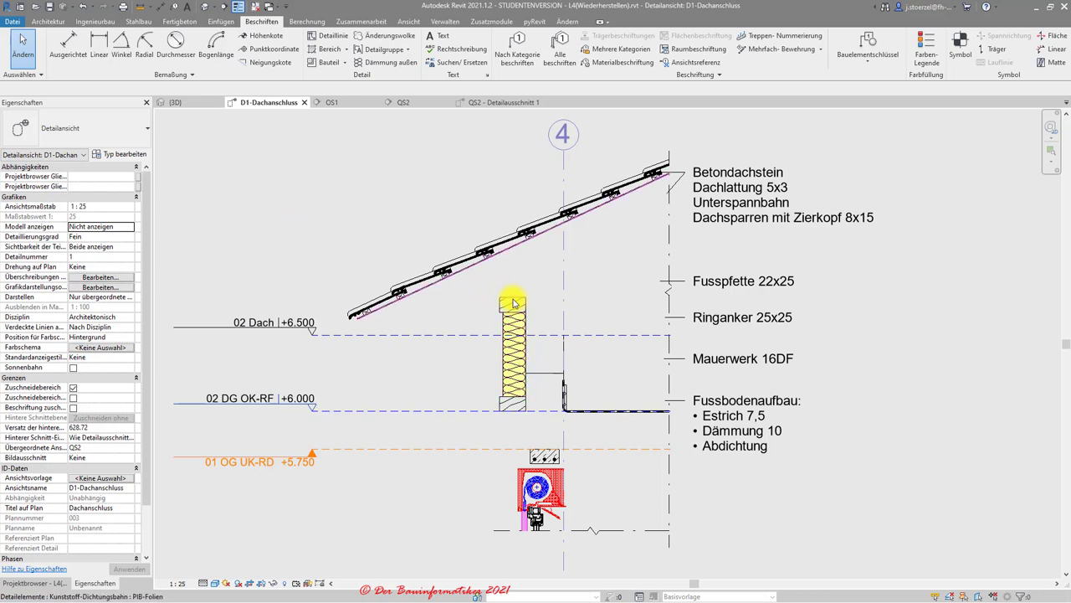
Zoom to the lintel and roller-shutter box and select the Maskierung masking region
{"action": "scroll", "coordinate": [535, 250], "scroll_direction": "up", "scroll_amount": 2}
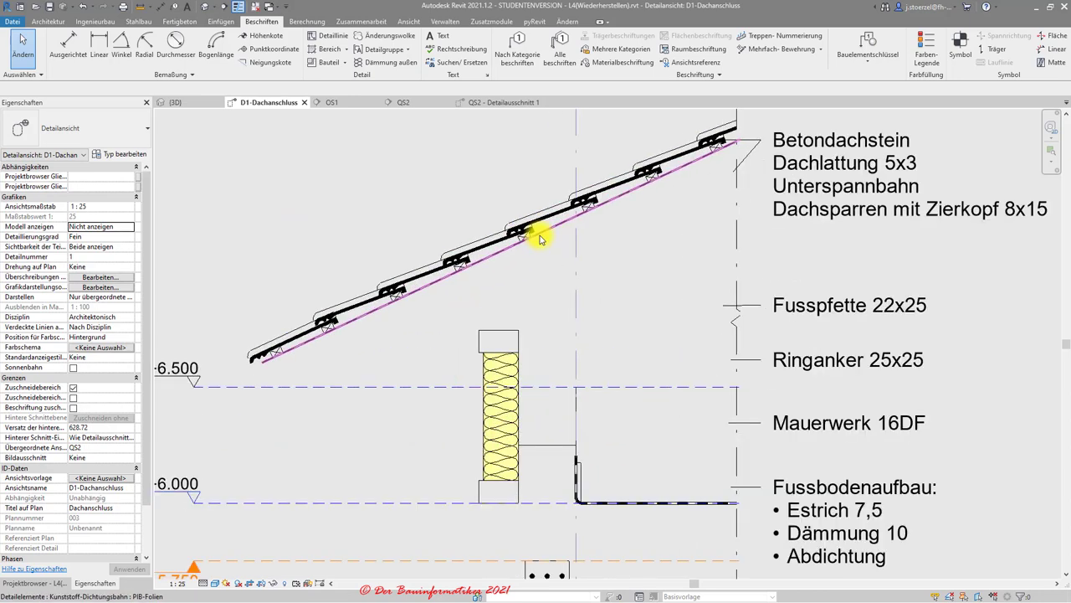
{"action": "scroll", "coordinate": [540, 241], "scroll_direction": "up", "scroll_amount": 2}
{"action": "scroll", "coordinate": [540, 240], "scroll_direction": "down", "scroll_amount": 3}
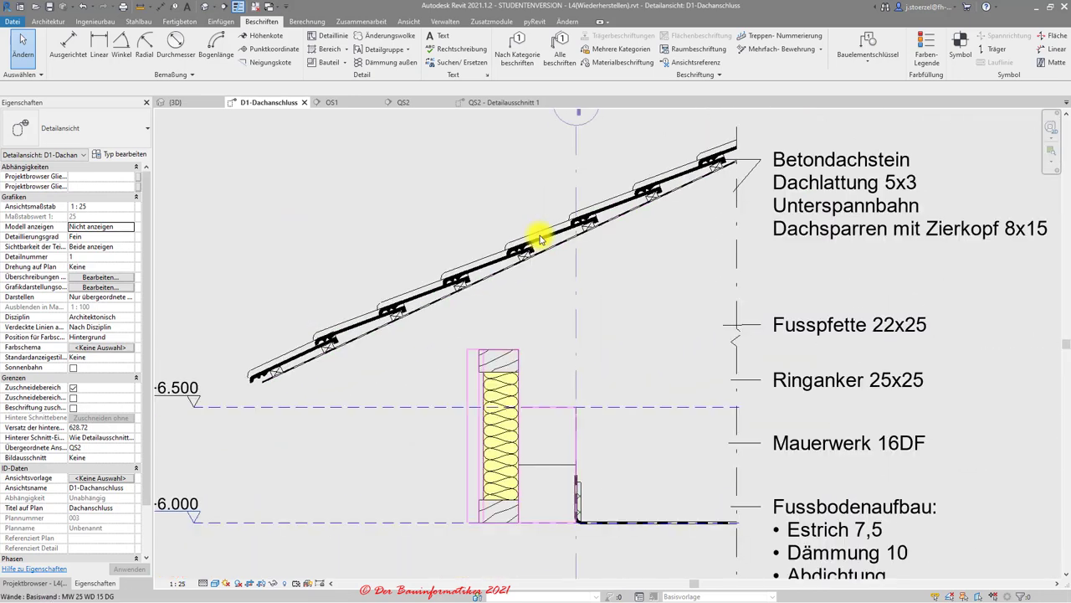
{"action": "scroll", "coordinate": [544, 276], "scroll_direction": "up", "scroll_amount": 2}
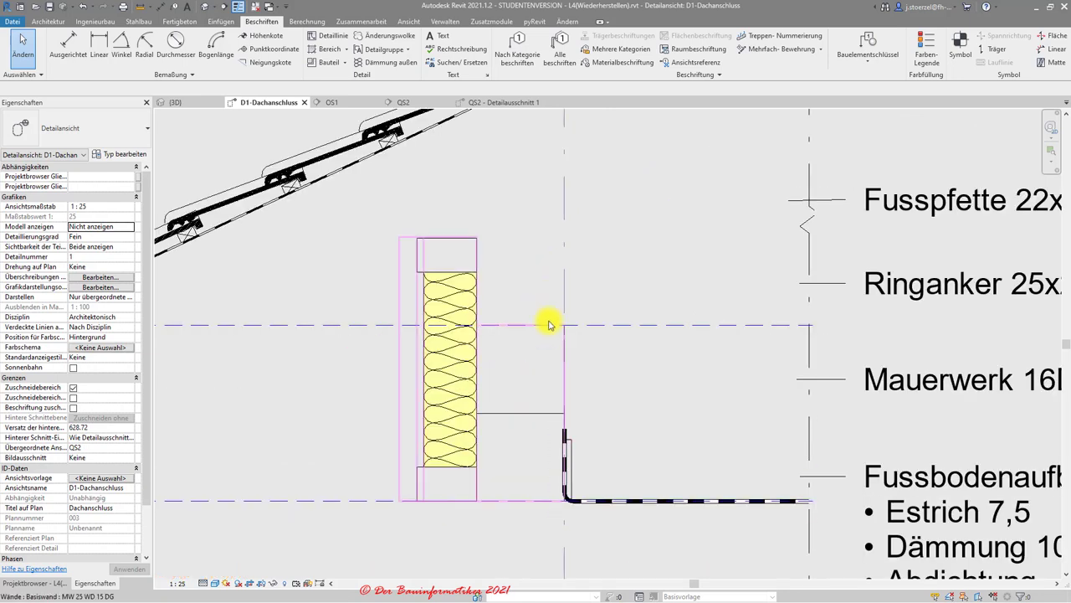
{"action": "scroll", "coordinate": [565, 466], "scroll_direction": "down", "scroll_amount": 2}
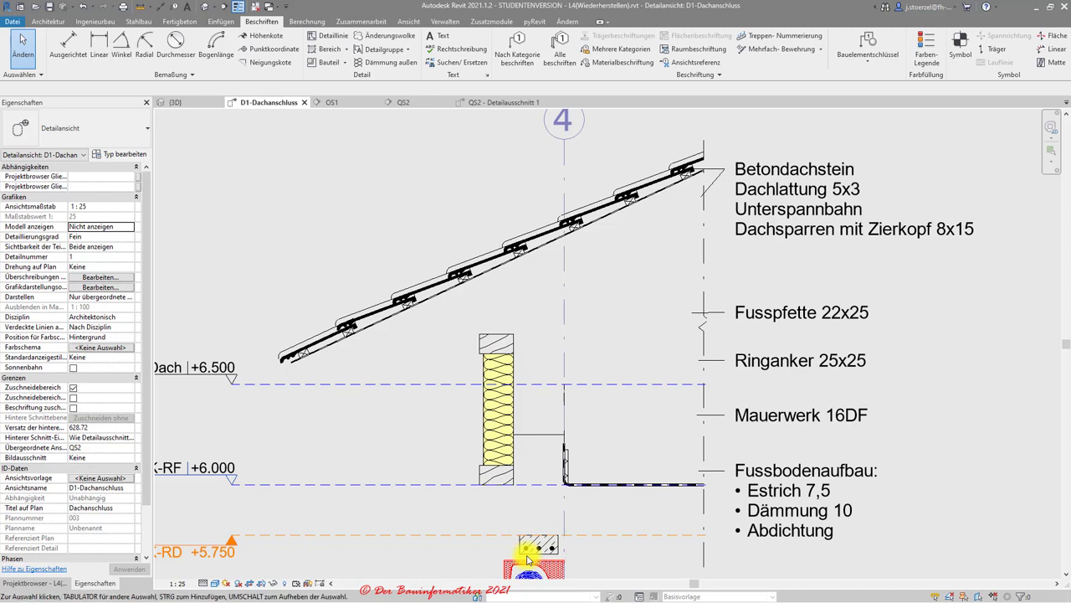
{"action": "middle_click_drag", "start_coordinate": [527, 560], "coordinate": [533, 536]}
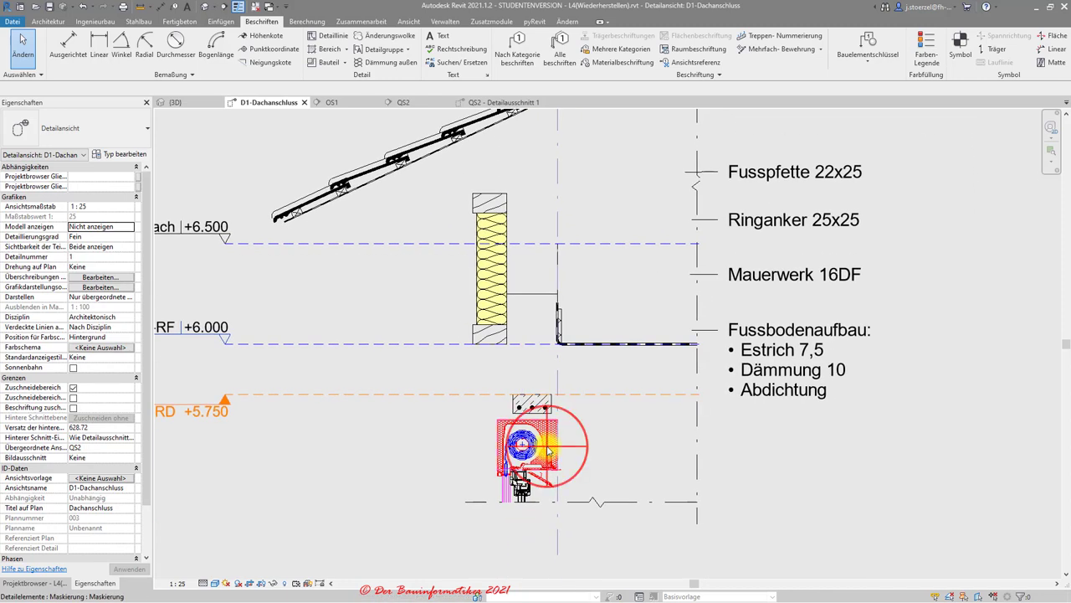
{"action": "left_click", "coordinate": [545, 447]}
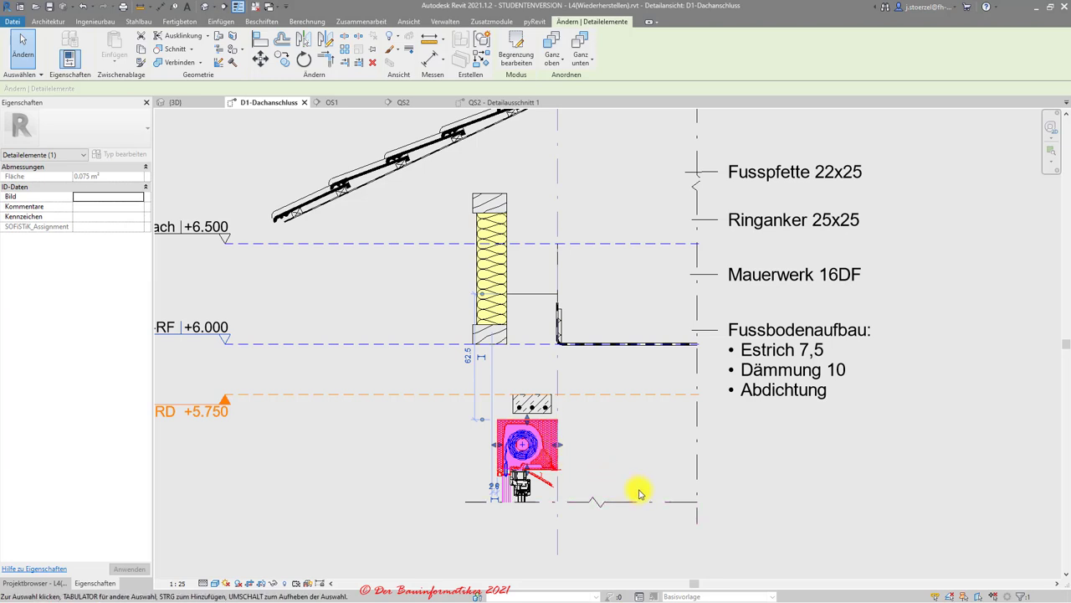
{"action": "scroll", "coordinate": [638, 494], "scroll_direction": "down", "scroll_amount": 1}
{"action": "scroll", "coordinate": [638, 494], "scroll_direction": "down", "scroll_amount": 1}
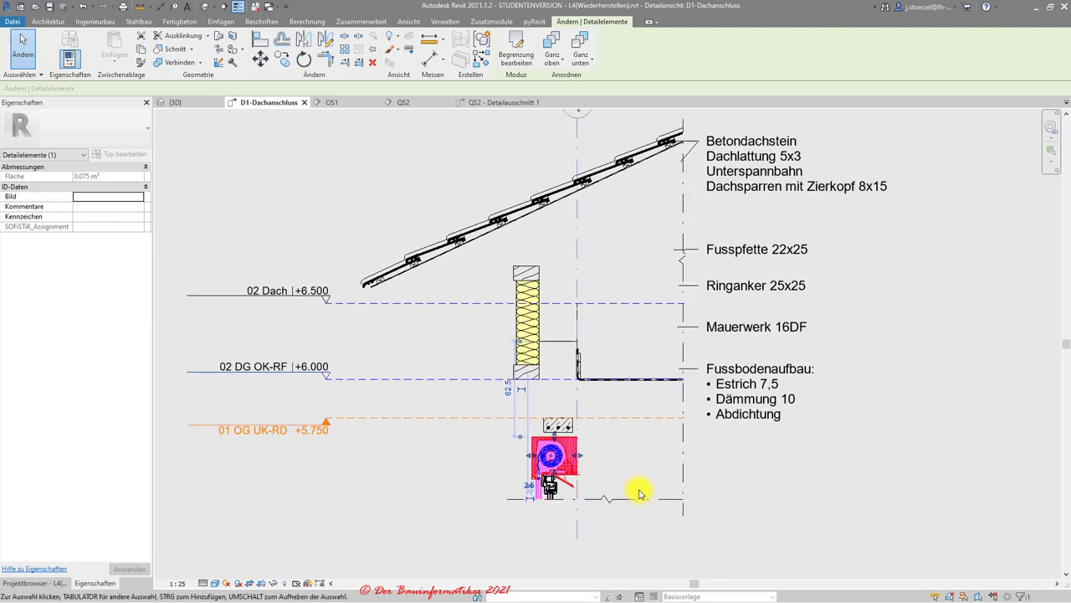
Deselect the masking region and set Modell anzeigen back to Normal
{"action": "left_click", "coordinate": [718, 467]}
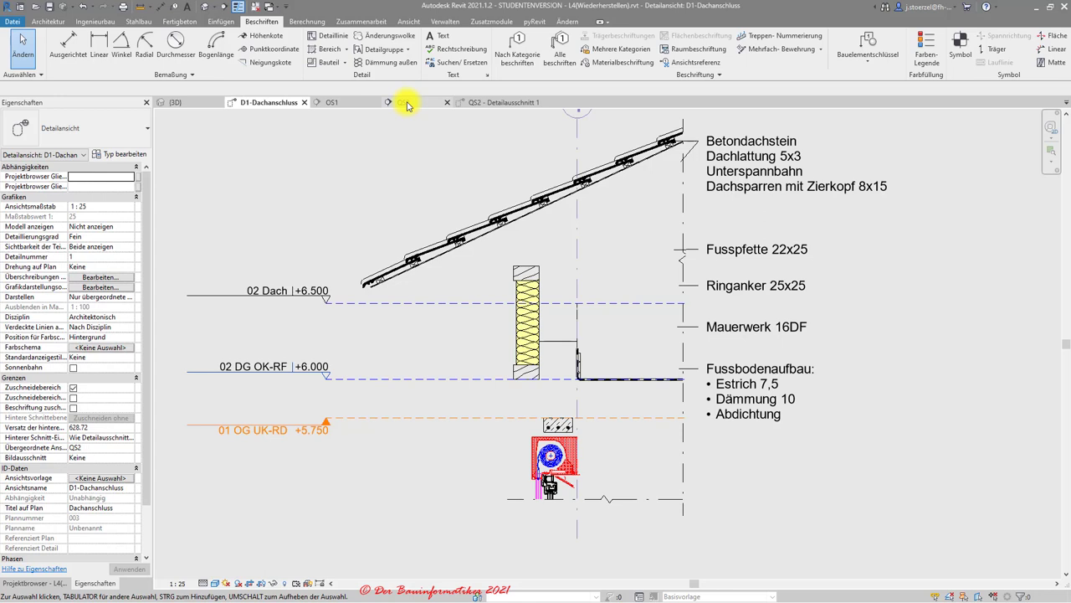
{"action": "left_click", "coordinate": [131, 226]}
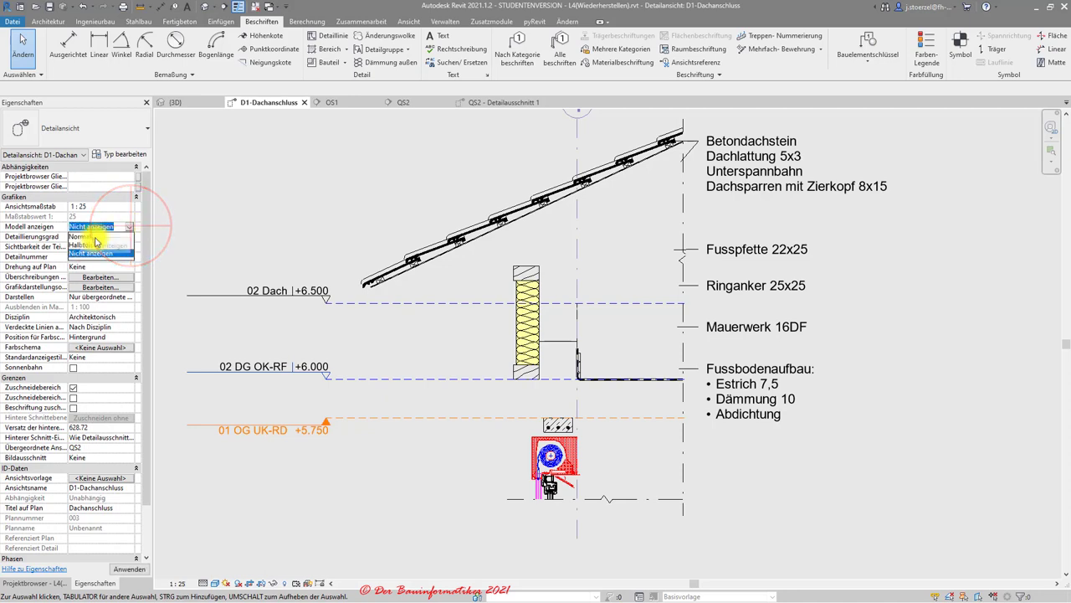
{"action": "left_click", "coordinate": [94, 235]}
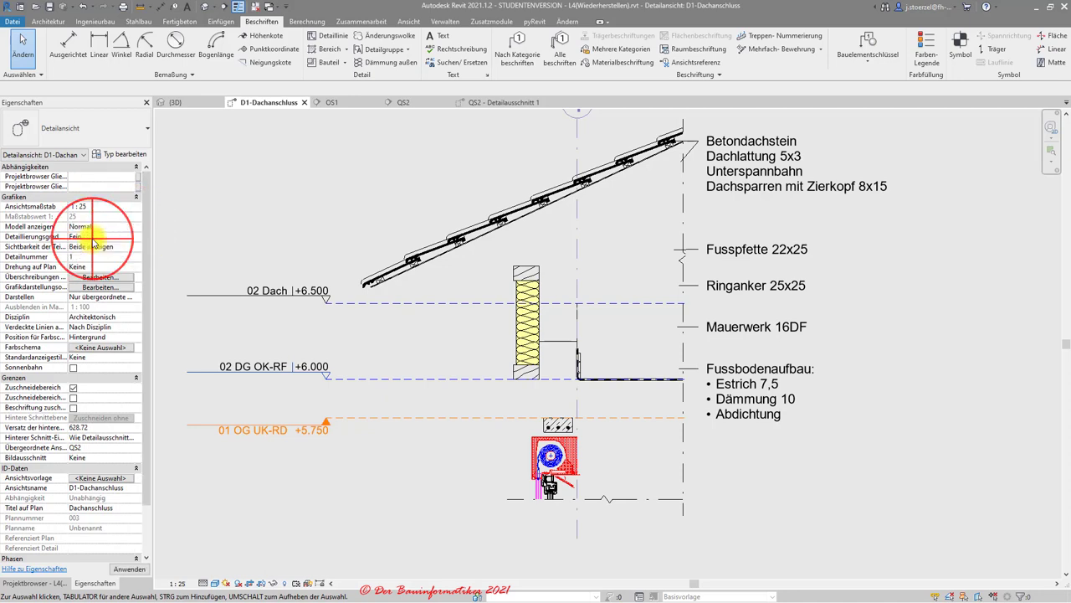
{"action": "left_click", "coordinate": [356, 7]}
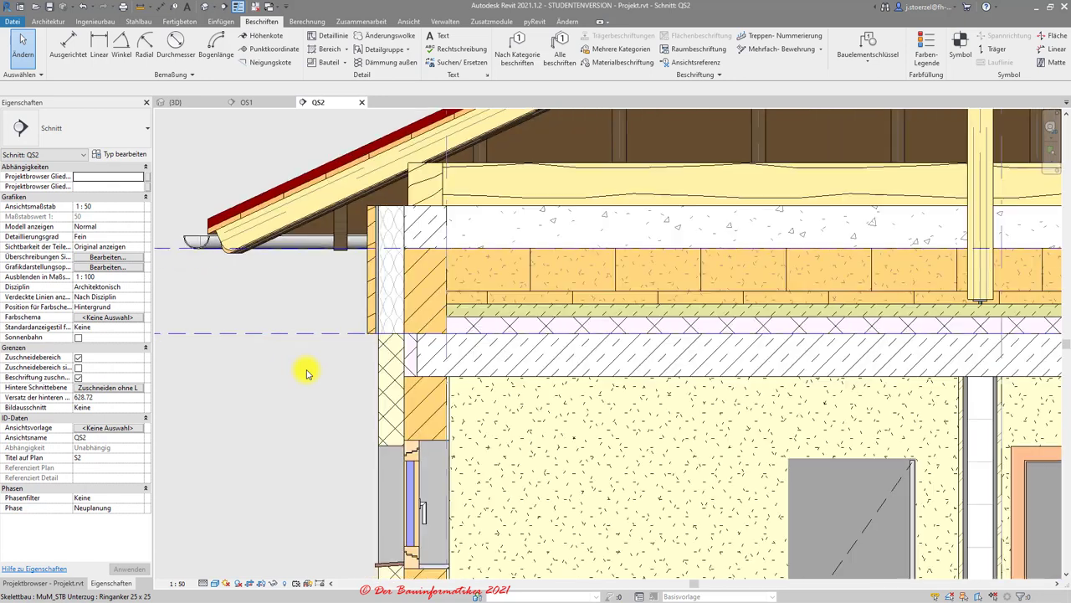
{"action": "scroll", "coordinate": [306, 373], "scroll_direction": "up", "scroll_amount": 1}
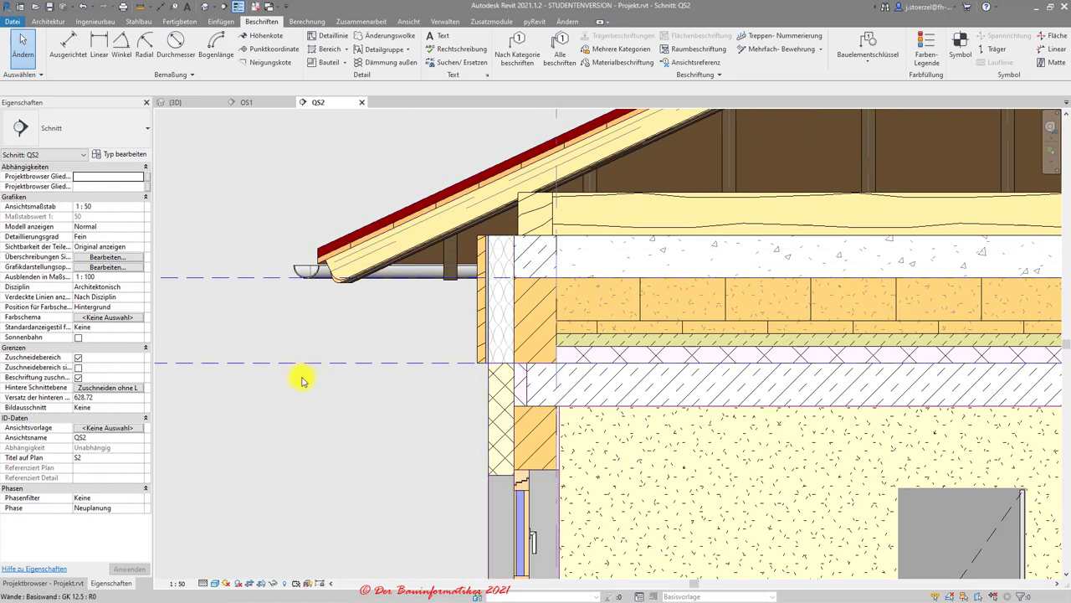
{"action": "scroll", "coordinate": [251, 452], "scroll_direction": "down", "scroll_amount": 1}
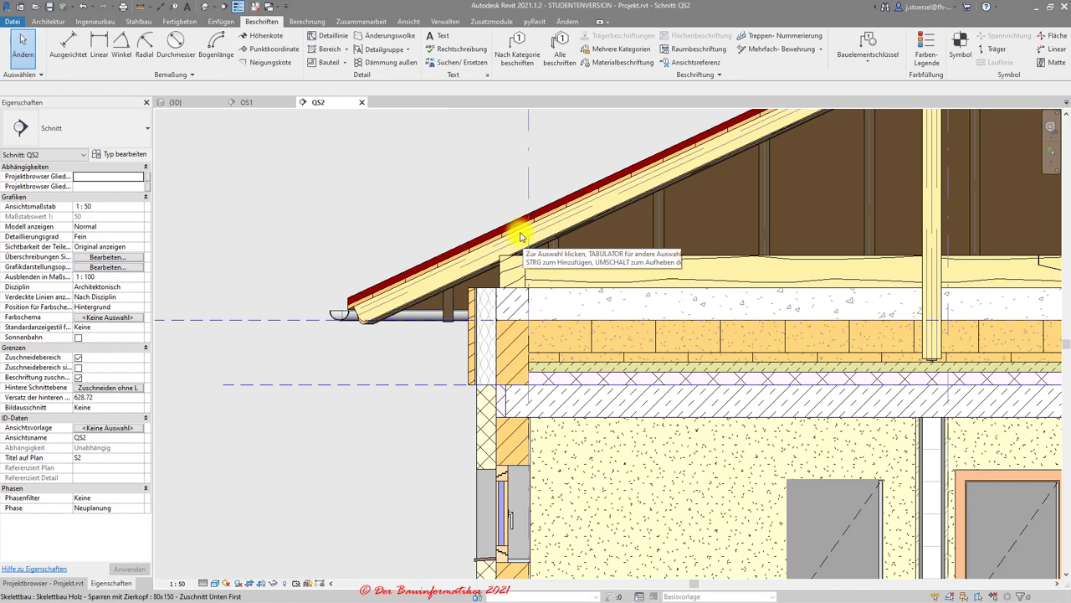
{"action": "key", "text": "Tab"}
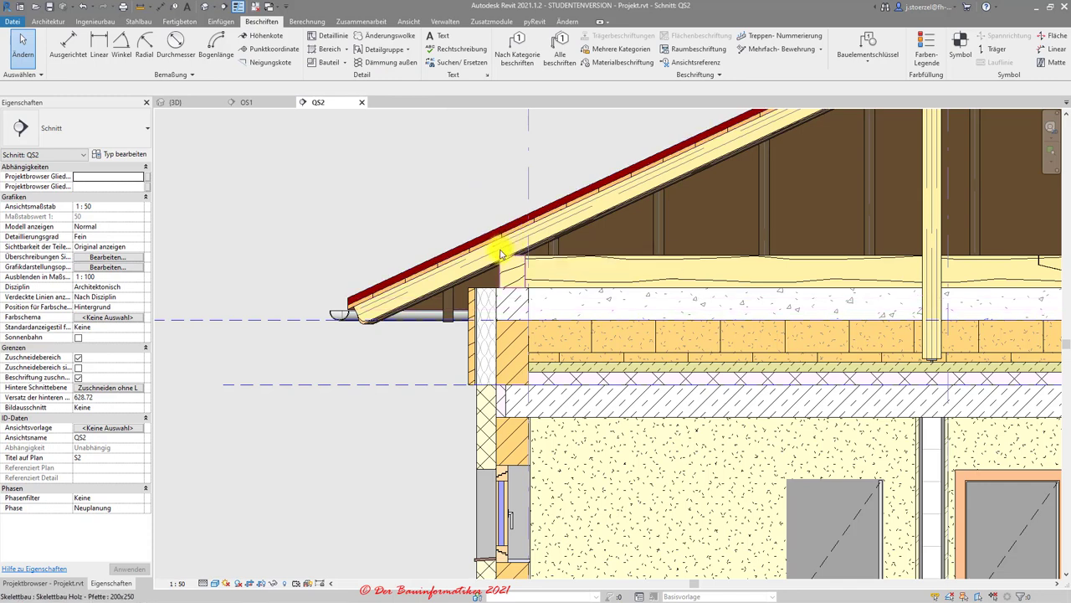
{"action": "key", "text": "Tab"}
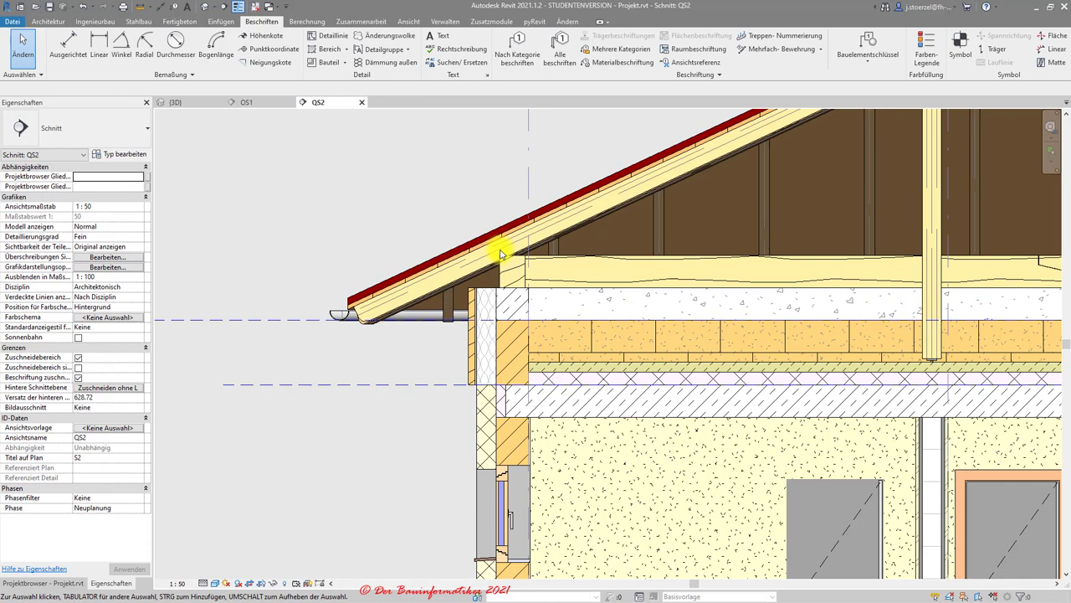
{"action": "key", "text": "Tab"}
{"action": "key", "text": "Tab"}
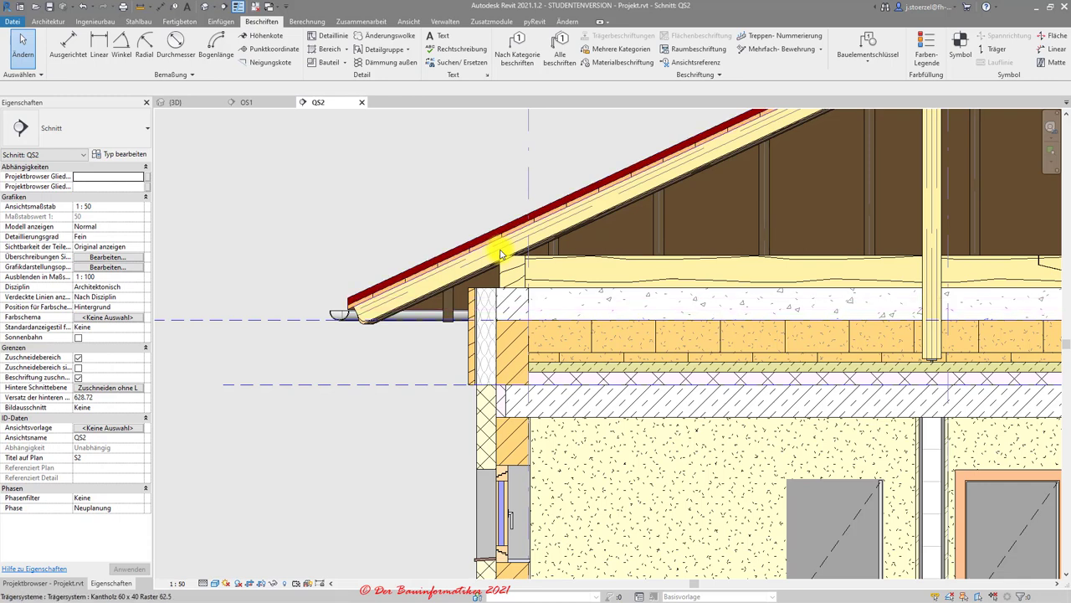
{"action": "key", "text": "Tab"}
{"action": "key", "text": "Tab"}
{"action": "key", "text": "Tab"}
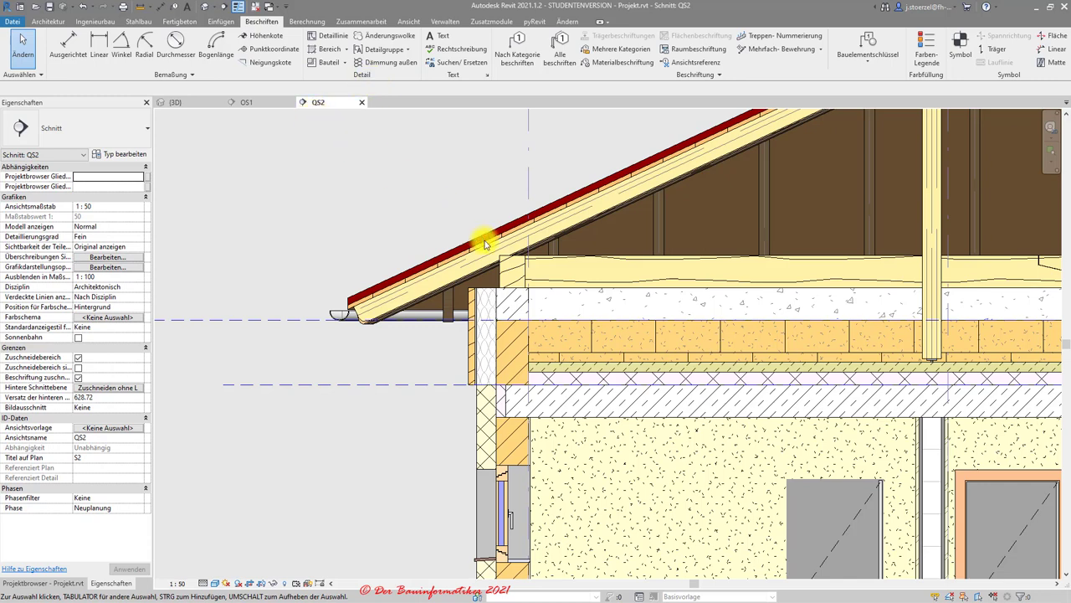
{"action": "key", "text": "Tab"}
{"action": "scroll", "coordinate": [456, 429], "scroll_direction": "up", "scroll_amount": 2}
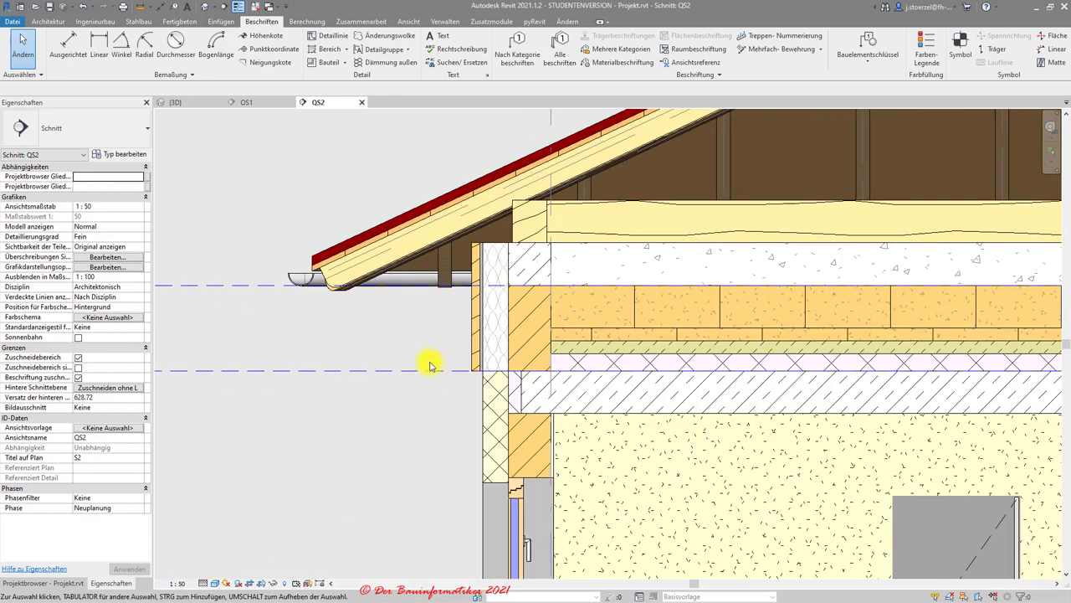
{"action": "middle_click_drag", "start_coordinate": [429, 366], "coordinate": [390, 390]}
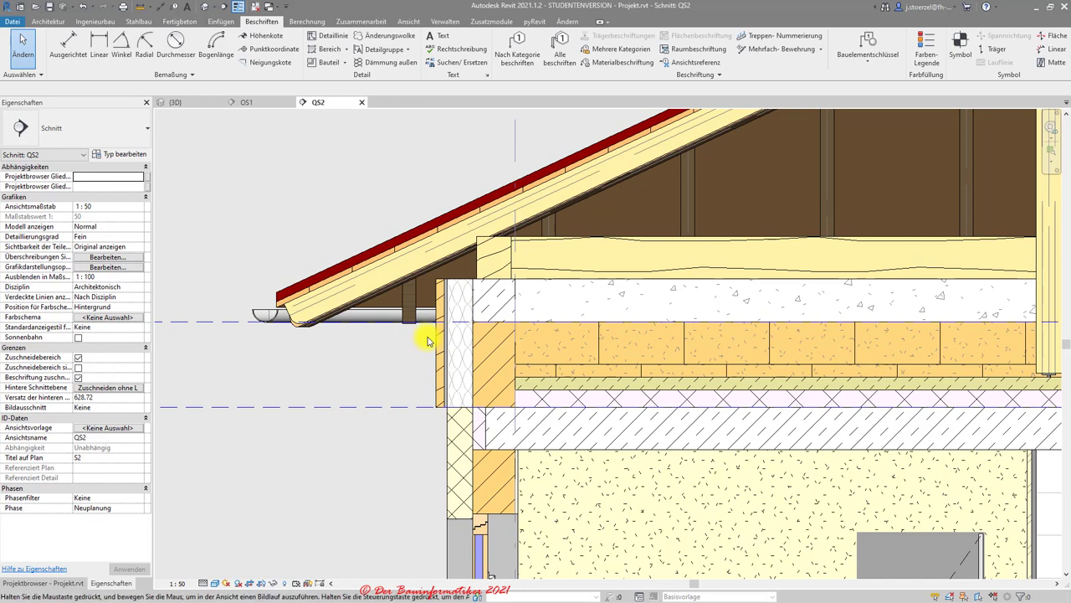
{"action": "middle_click_drag", "start_coordinate": [435, 345], "coordinate": [427, 341]}
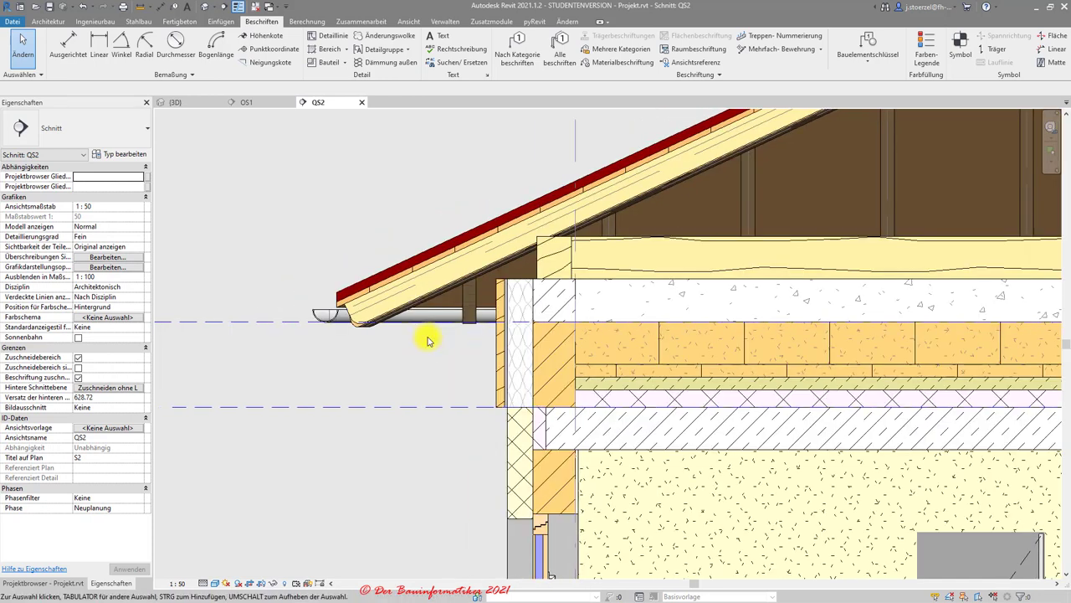
Draw a rectangular detail callout from above-left of the gutter to below the wall top
{"action": "left_click", "coordinate": [411, 21]}
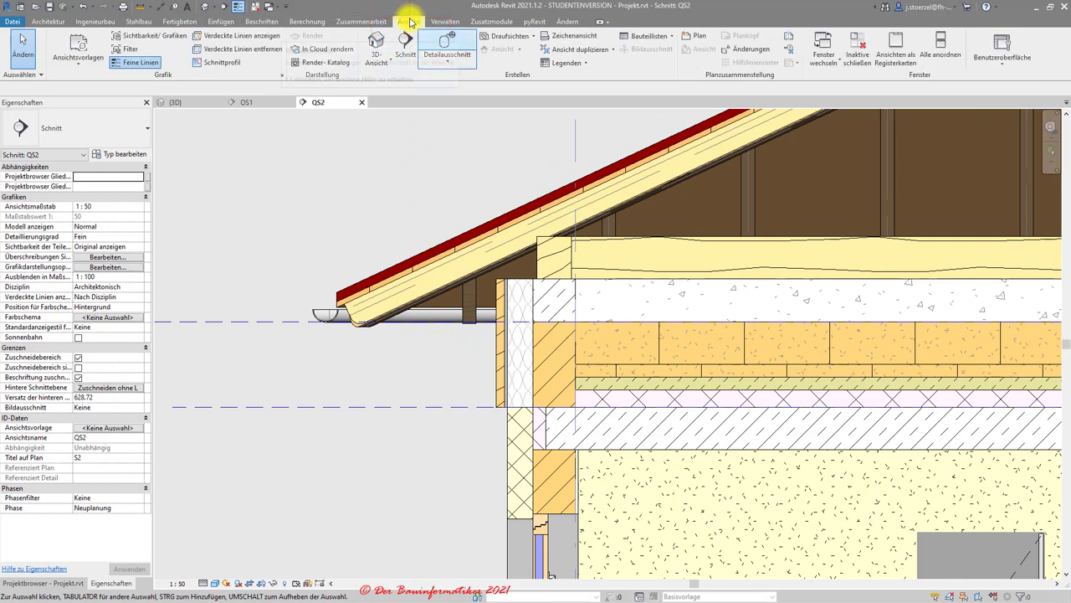
{"action": "left_click", "coordinate": [443, 67]}
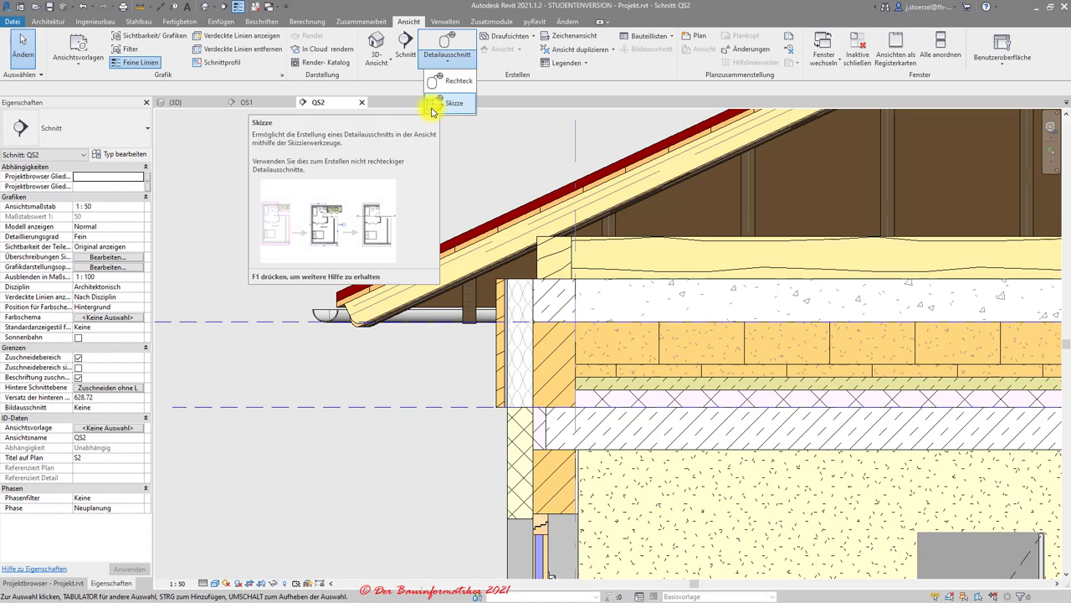
{"action": "key", "text": "Up"}
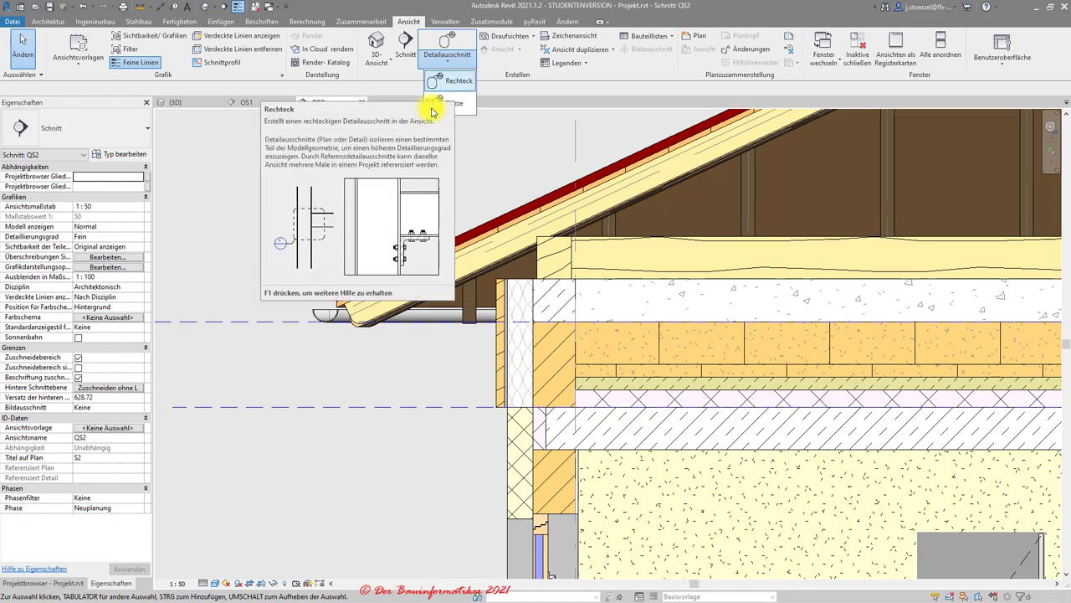
{"action": "left_click", "coordinate": [447, 79]}
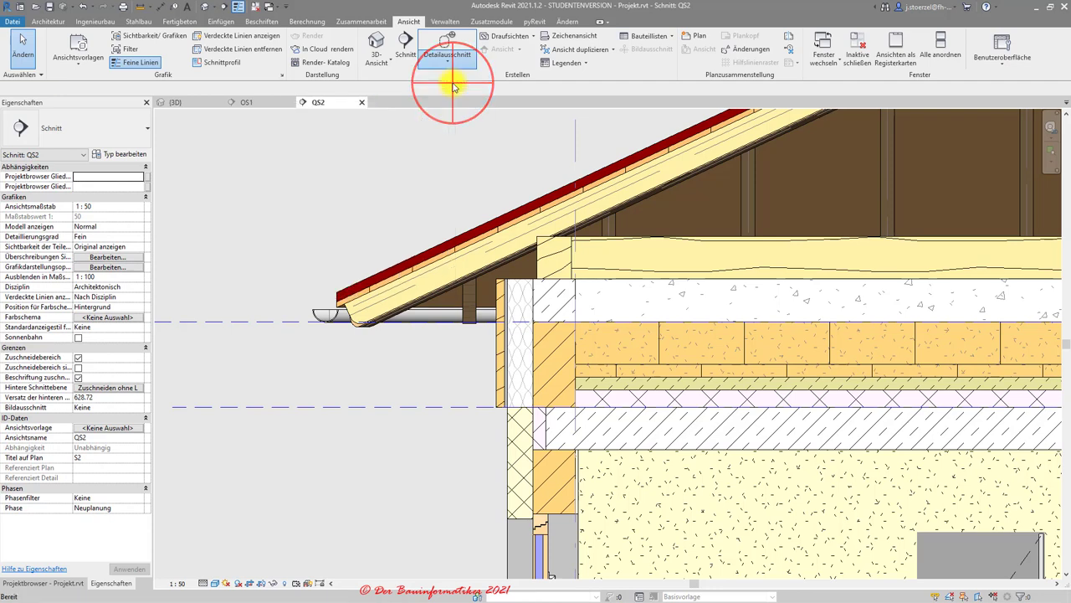
{"action": "left_click", "coordinate": [266, 174]}
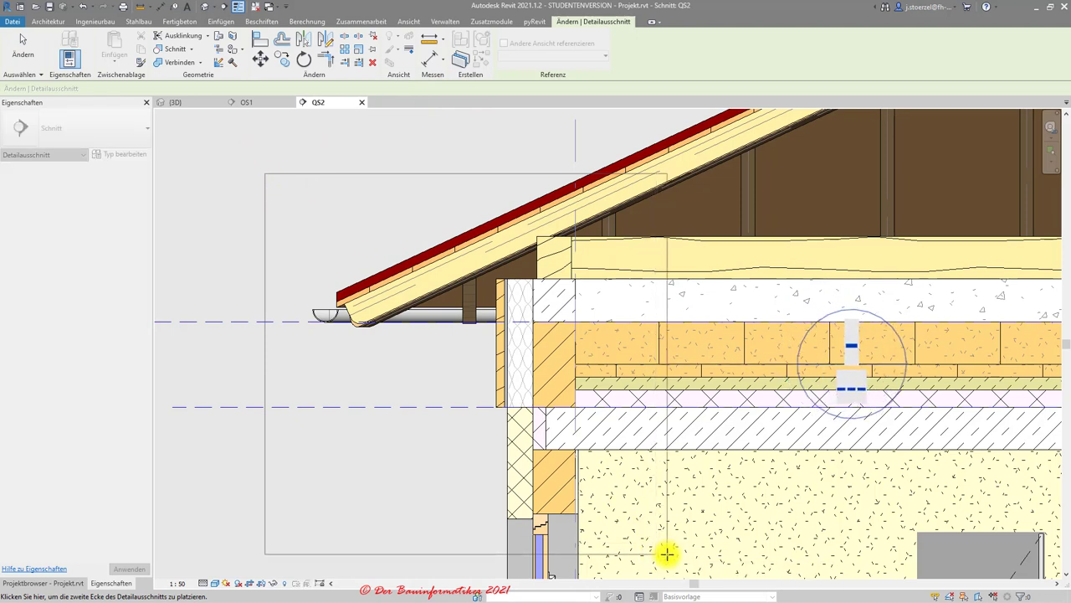
{"action": "left_click", "coordinate": [667, 555]}
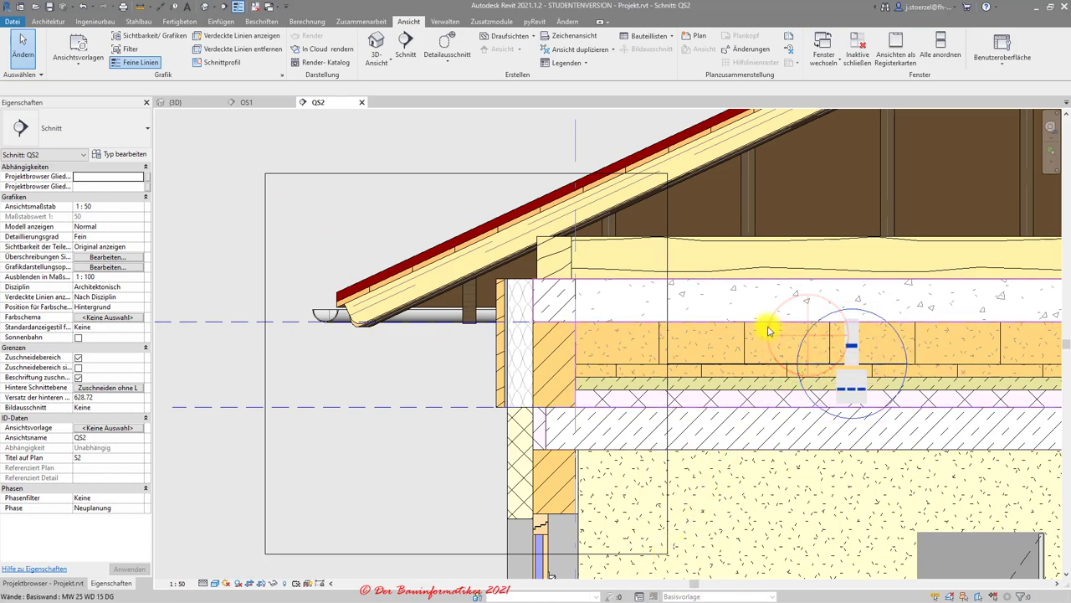
Drag the callout head left outside the callout box, then reselect the callout
{"action": "scroll", "coordinate": [753, 322], "scroll_direction": "down", "scroll_amount": 1}
{"action": "scroll", "coordinate": [636, 303], "scroll_direction": "down", "scroll_amount": 2}
{"action": "left_click", "coordinate": [632, 301]}
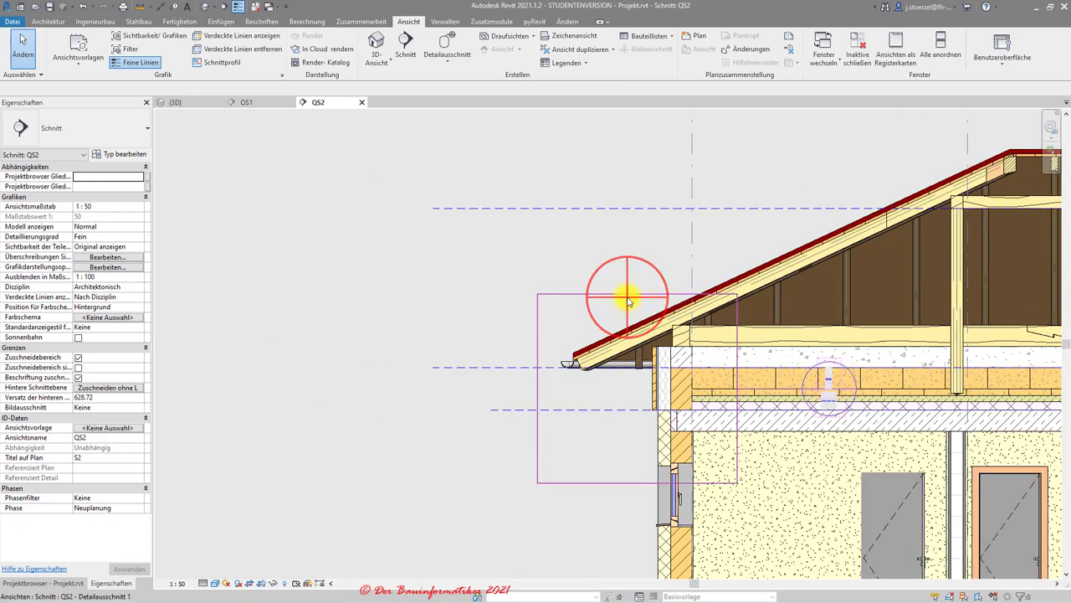
{"action": "left_click", "coordinate": [802, 390]}
{"action": "left_click_drag", "start_coordinate": [802, 390], "coordinate": [471, 318]}
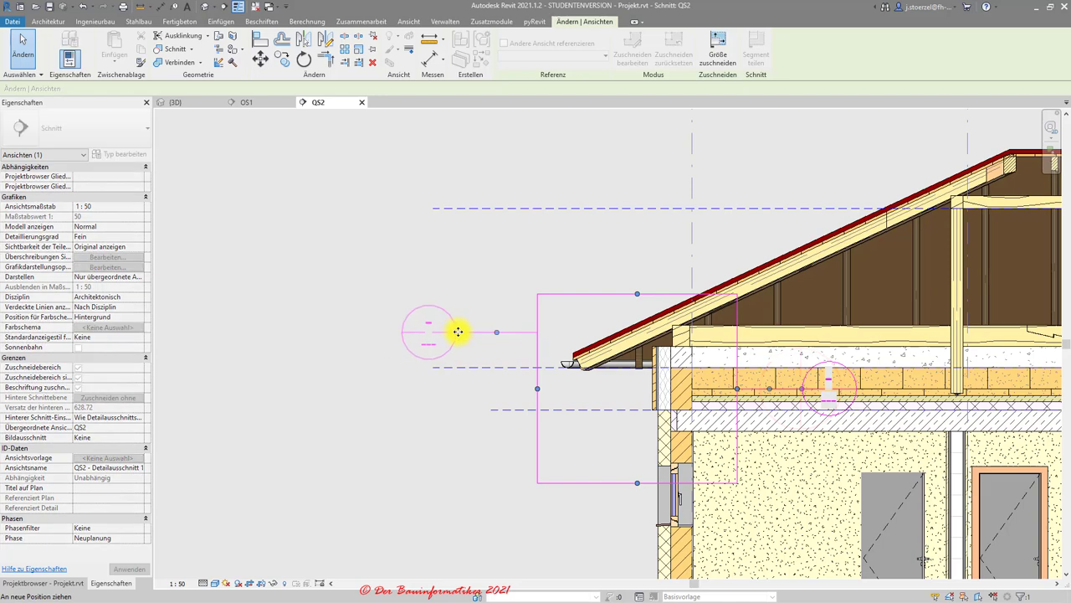
{"action": "left_click", "coordinate": [500, 280]}
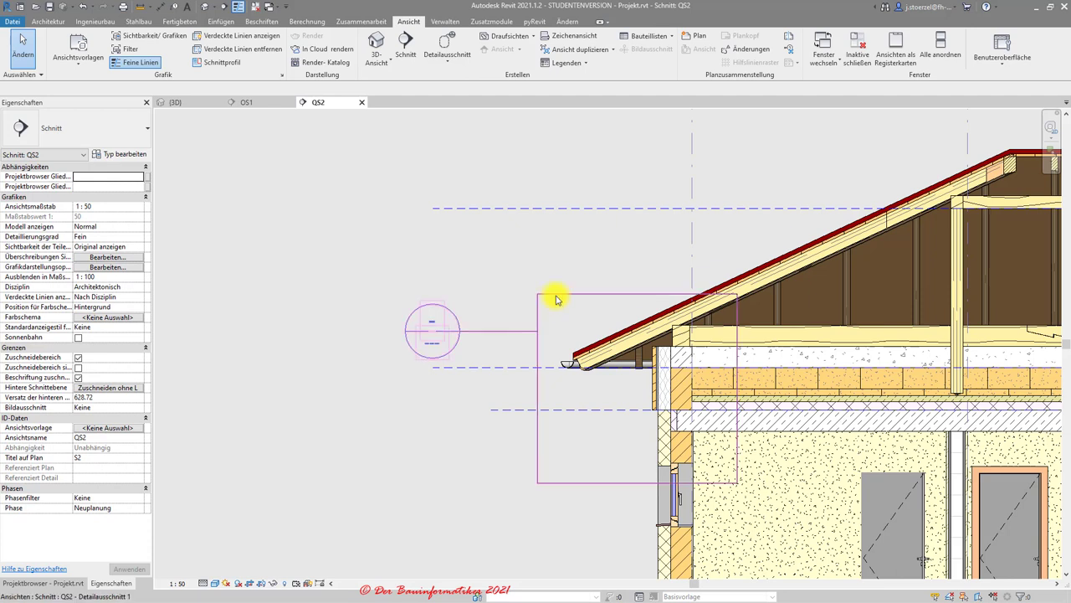
{"action": "left_click", "coordinate": [554, 297]}
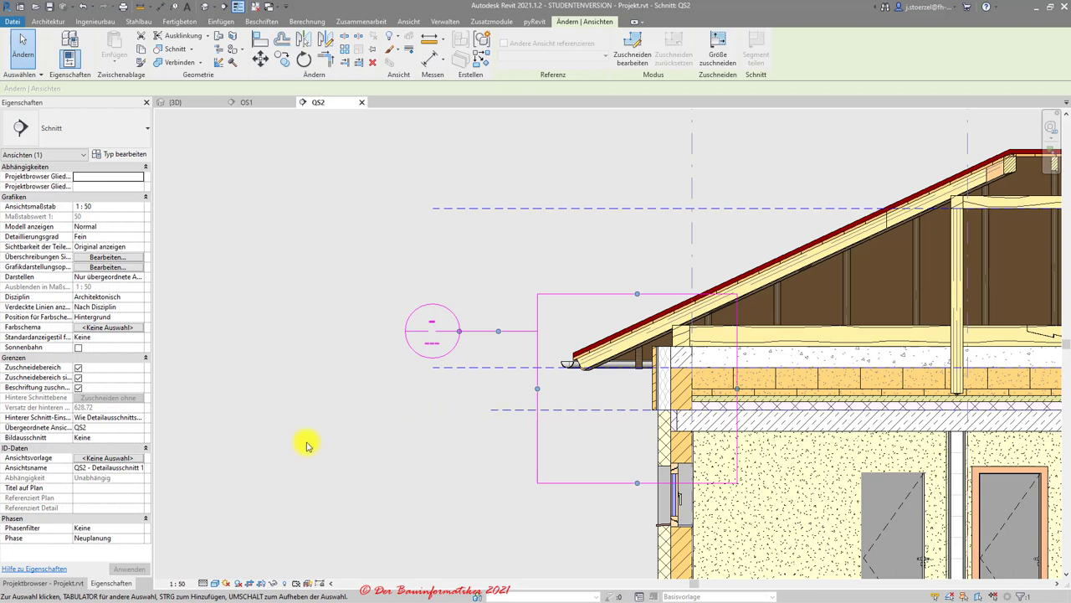
Change the callout's Ansichtsname from 'QS2 - Detailausschnitt 1' to 'Dachanschluss'
{"action": "left_click", "coordinate": [110, 467]}
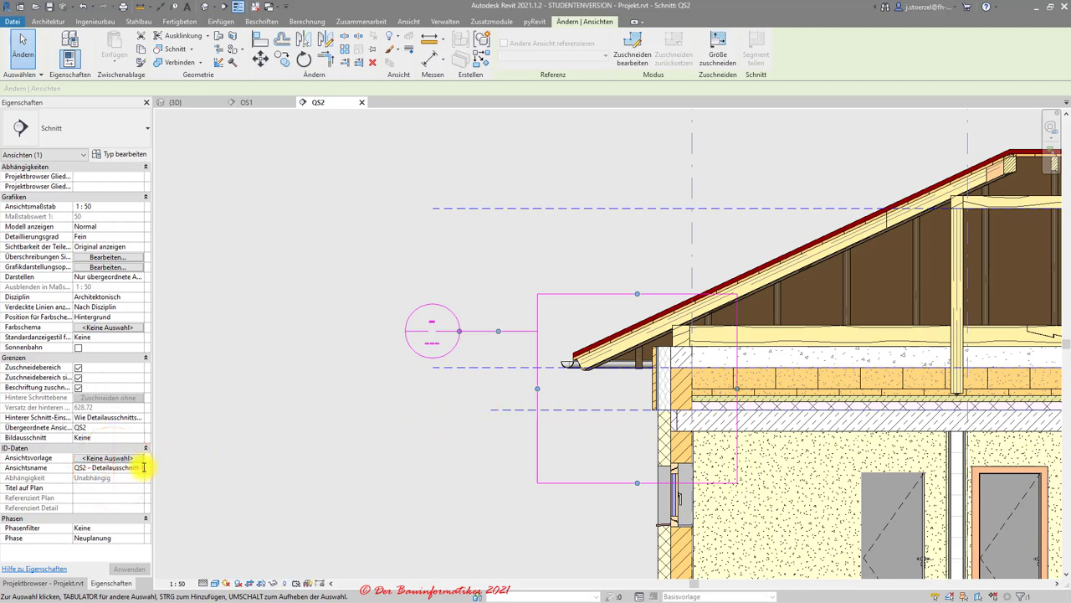
{"action": "left_click", "coordinate": [143, 467]}
{"action": "key", "text": "End"}
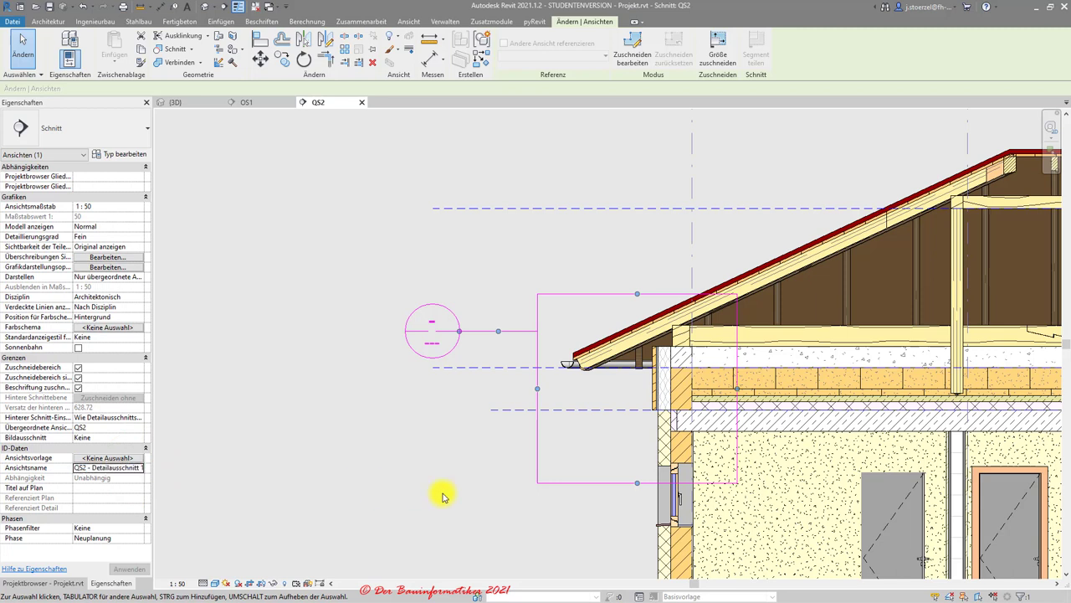
{"action": "left_click", "coordinate": [144, 467]}
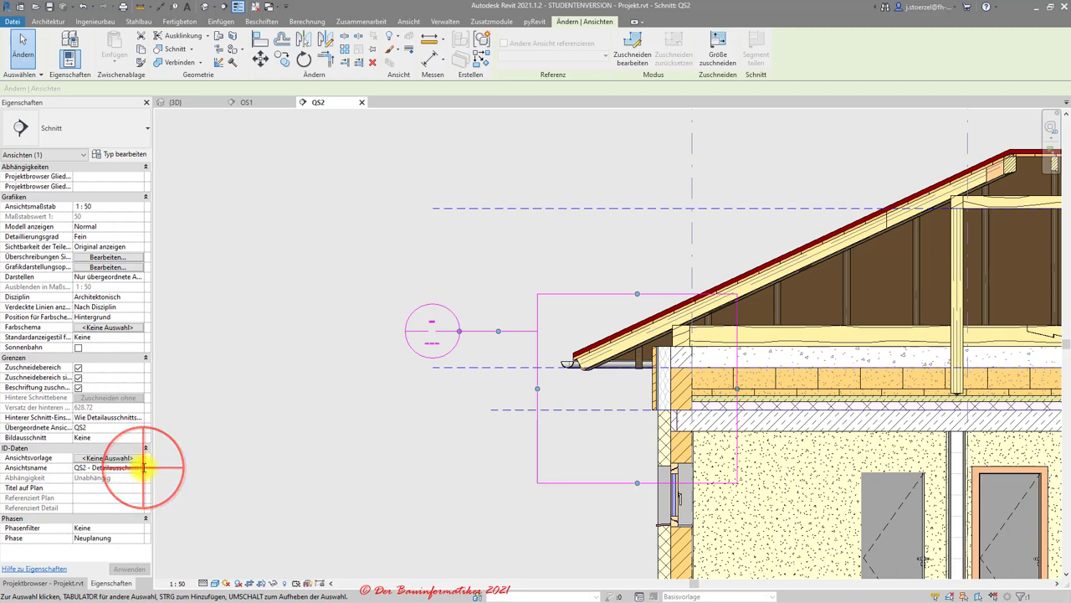
{"action": "left_click_drag", "start_coordinate": [144, 467], "coordinate": [3, 467]}
{"action": "type", "text": "1"}
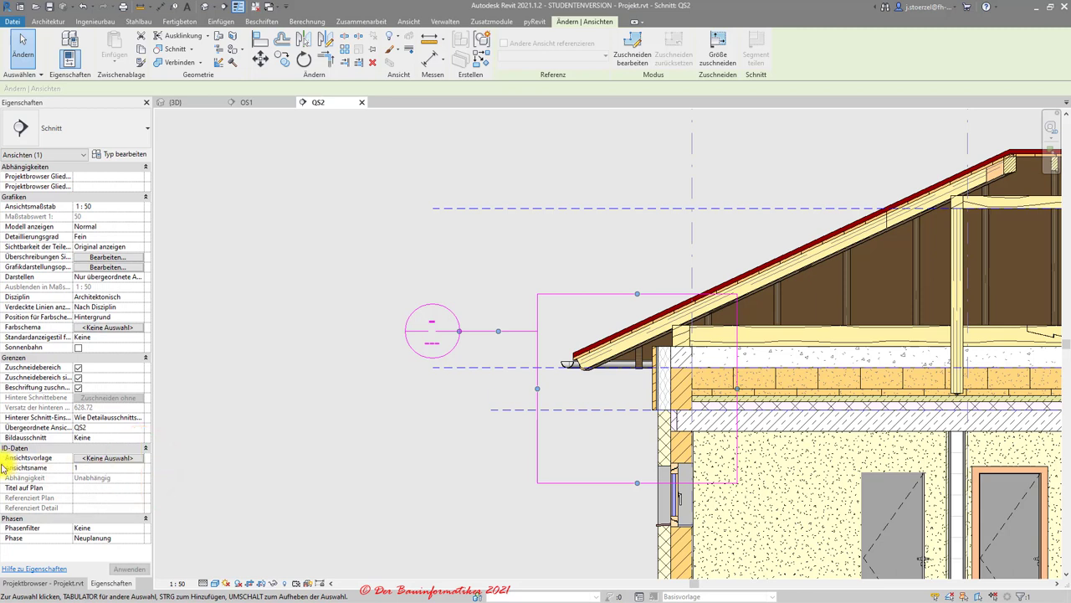
{"action": "key", "text": "BackSpace"}
{"action": "type", "text": "Dach"}
{"action": "type", "text": "ansc"}
{"action": "type", "text": "hluss"}
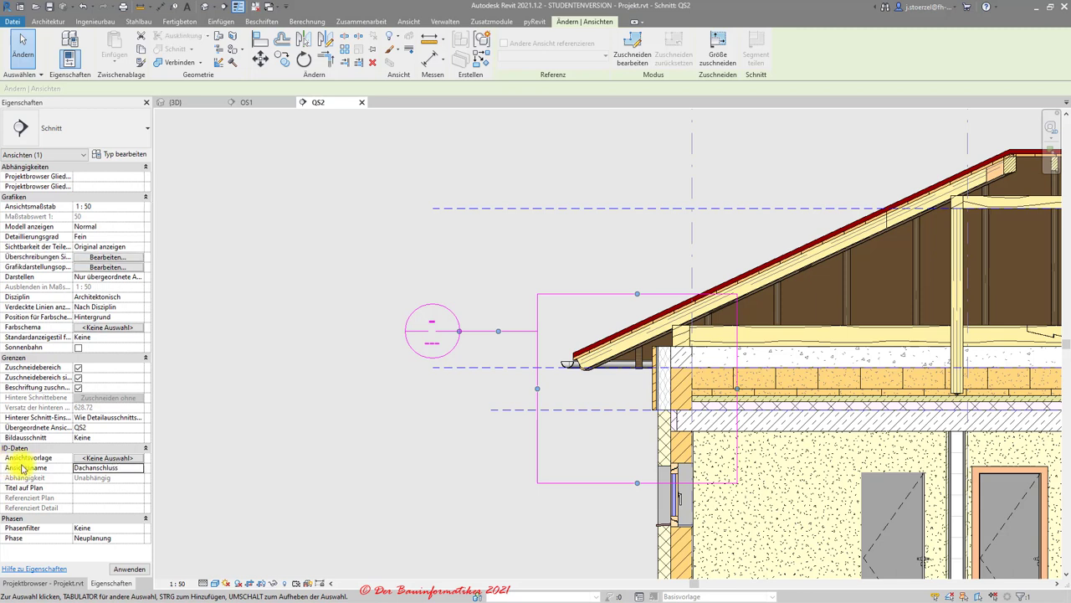
{"action": "key", "text": "Return"}
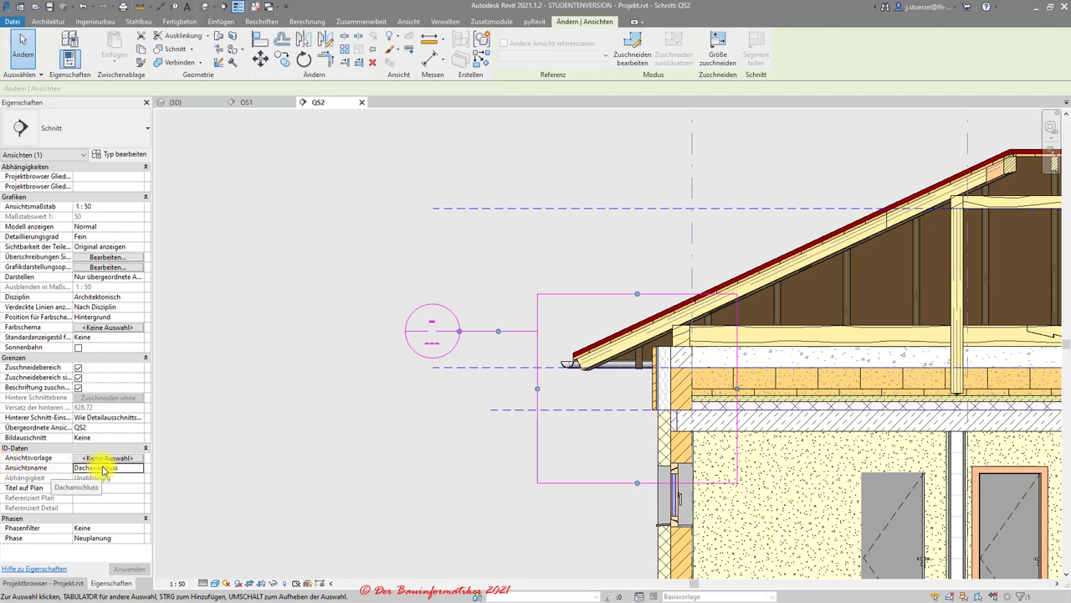
{"action": "left_click_drag", "start_coordinate": [103, 469], "coordinate": [92, 476]}
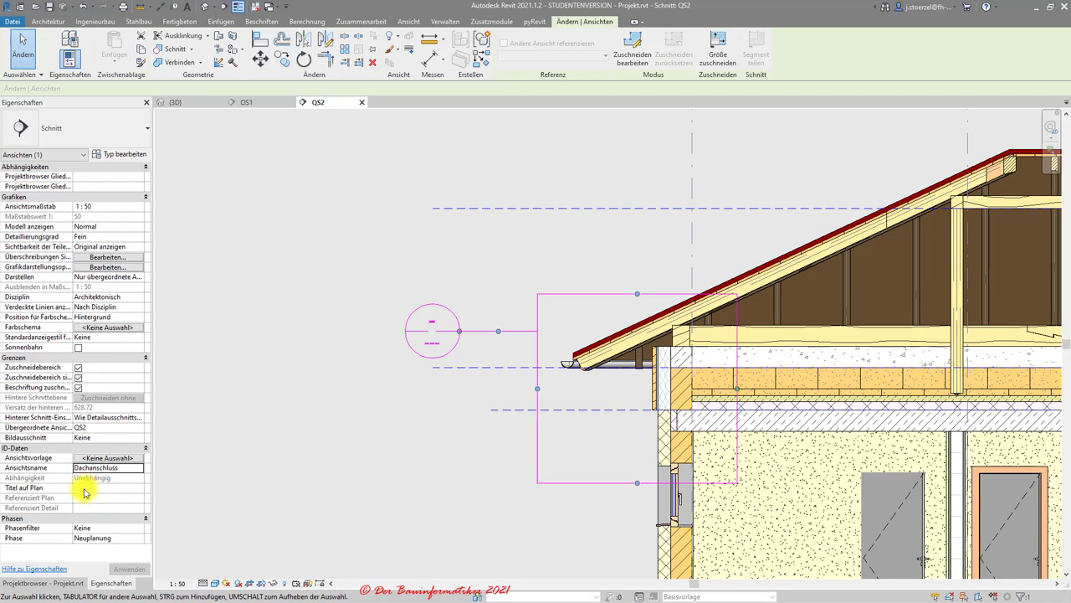
{"action": "left_click", "coordinate": [507, 261]}
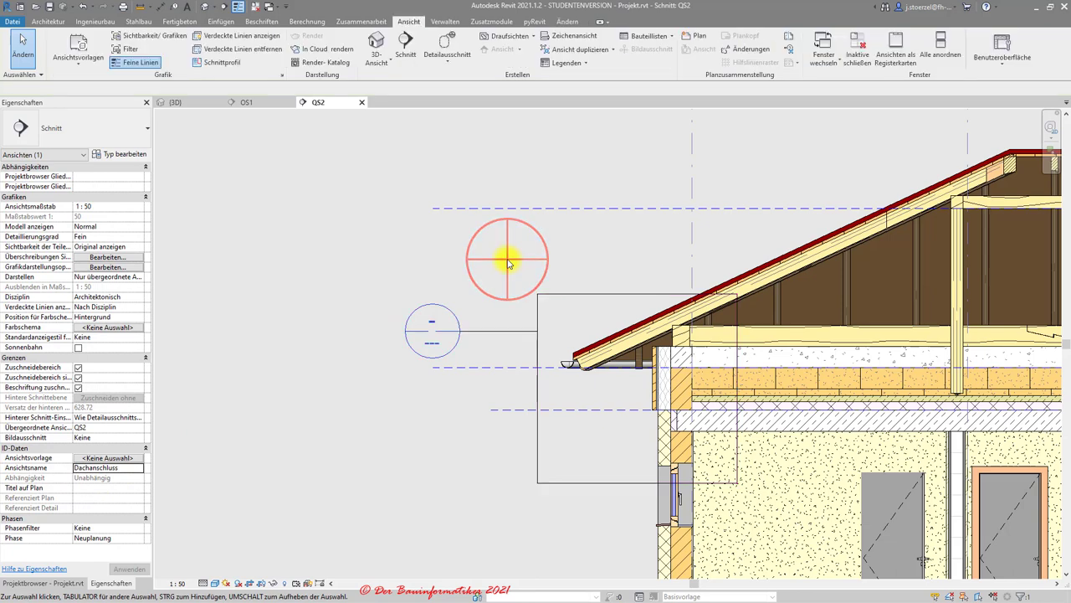
{"action": "left_click", "coordinate": [548, 293]}
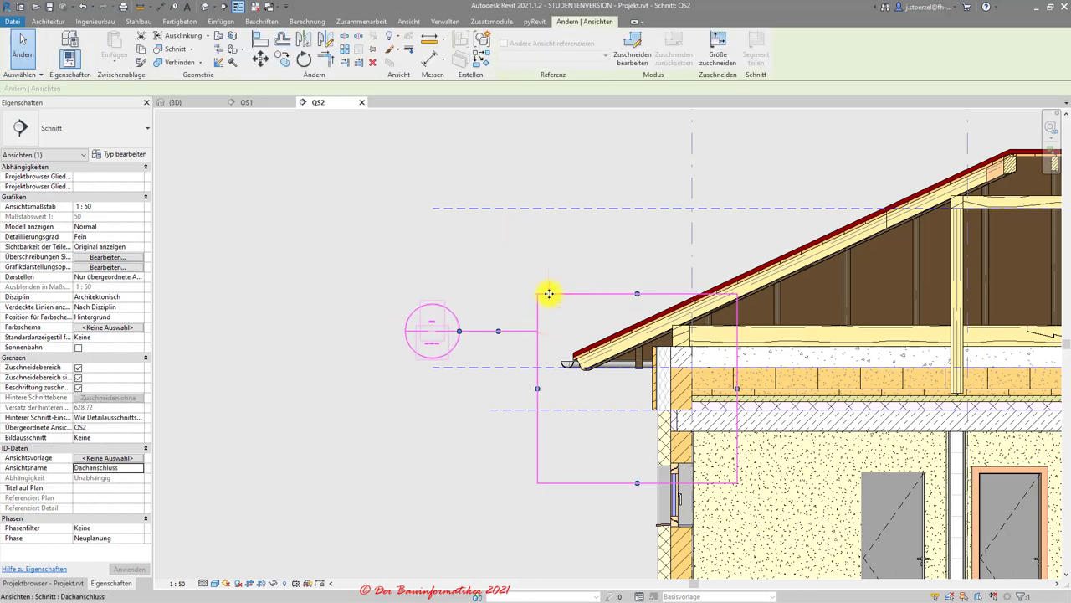
Check the callout's view type is Detailansicht, closing its type settings unchanged
{"action": "left_click", "coordinate": [62, 581]}
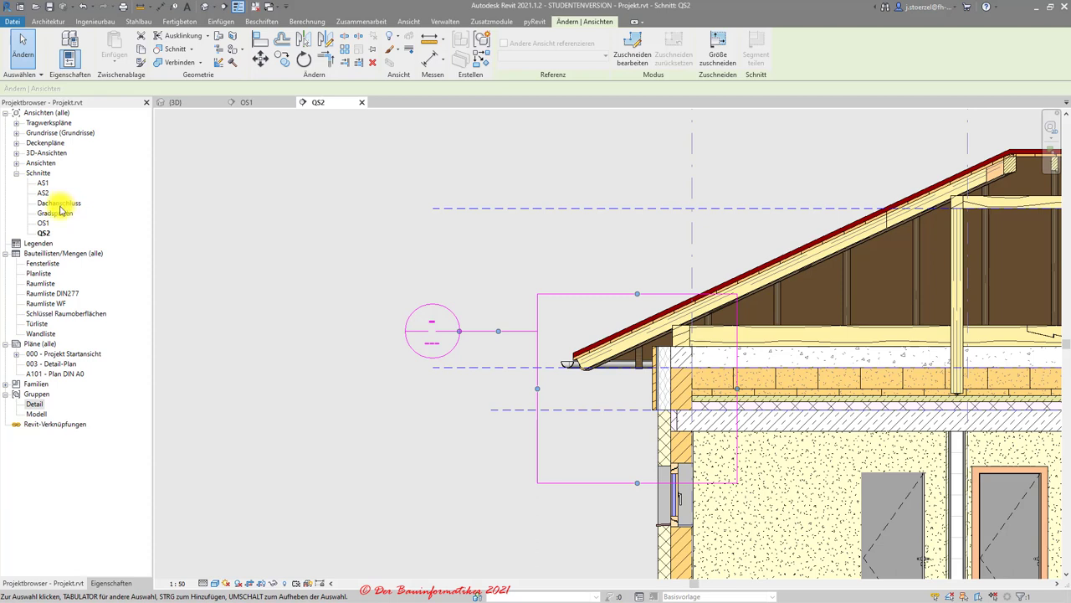
{"action": "left_click", "coordinate": [110, 583]}
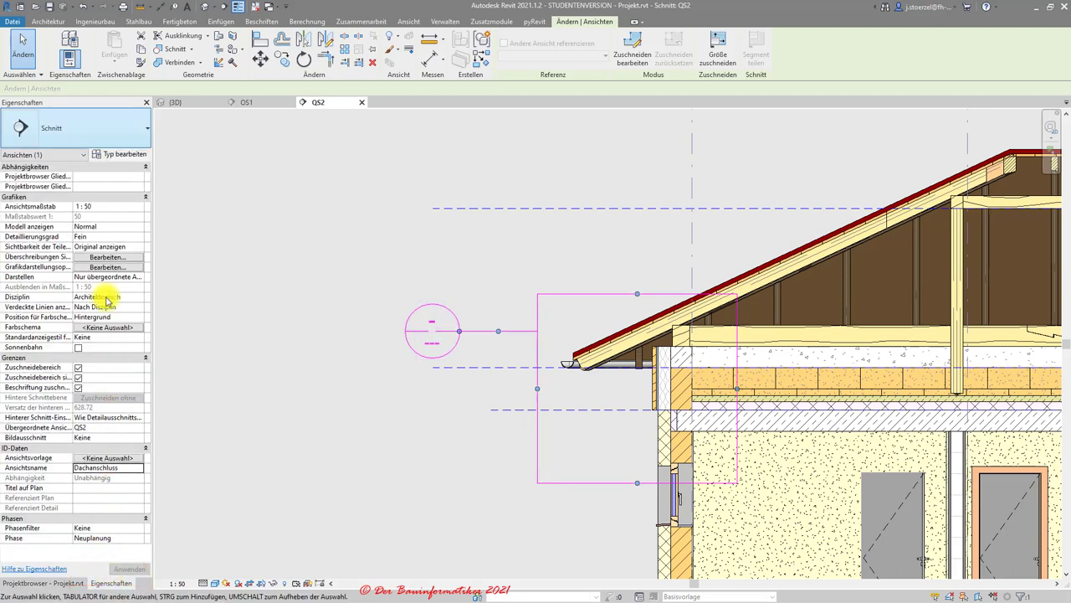
{"action": "left_click", "coordinate": [99, 124]}
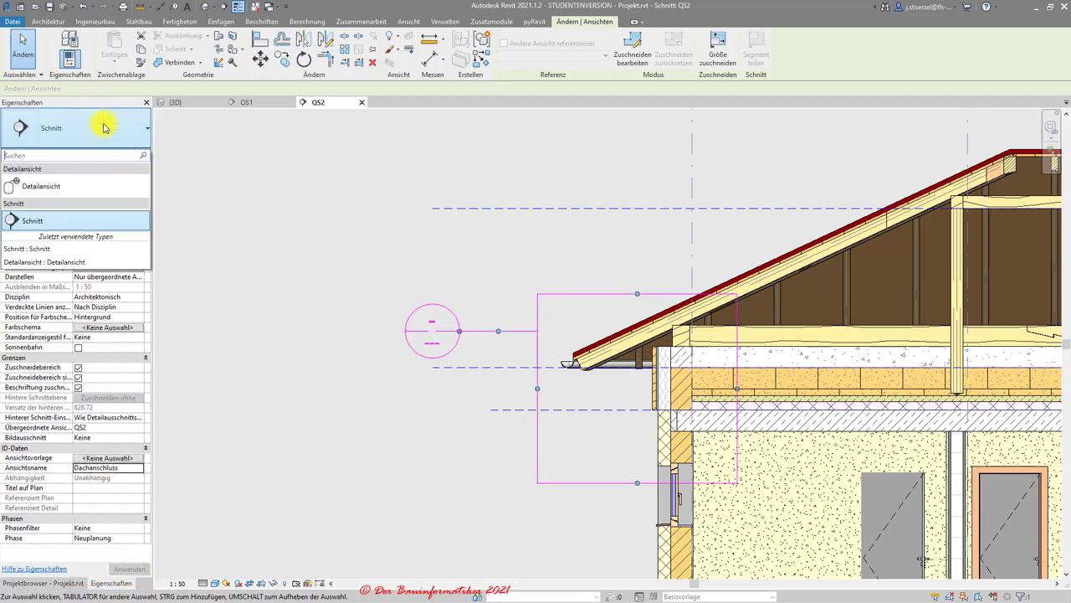
{"action": "left_click", "coordinate": [39, 191]}
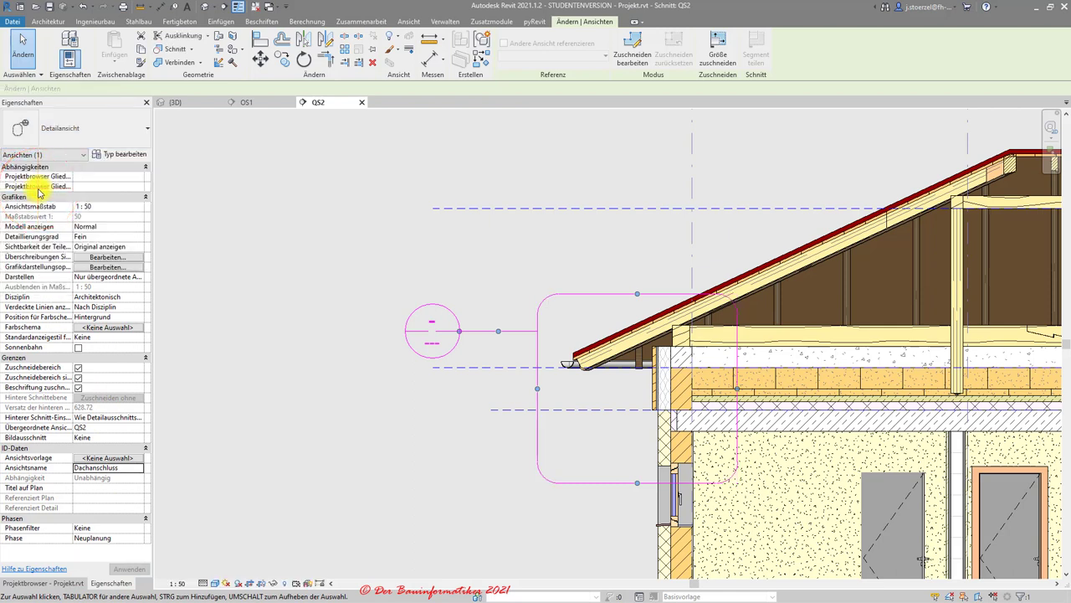
{"action": "left_click", "coordinate": [116, 156]}
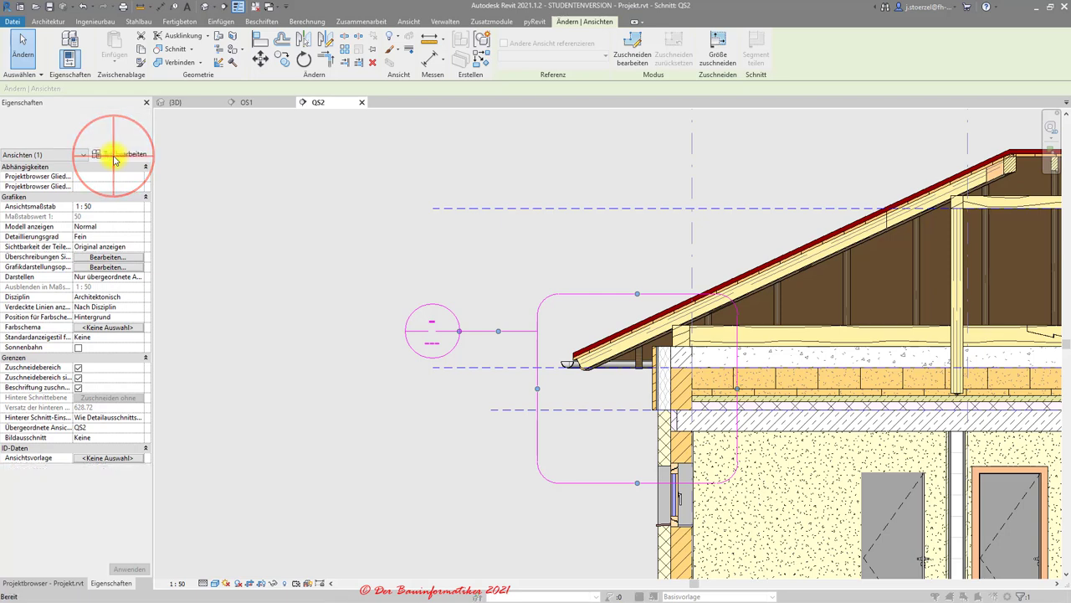
{"action": "left_click", "coordinate": [708, 489]}
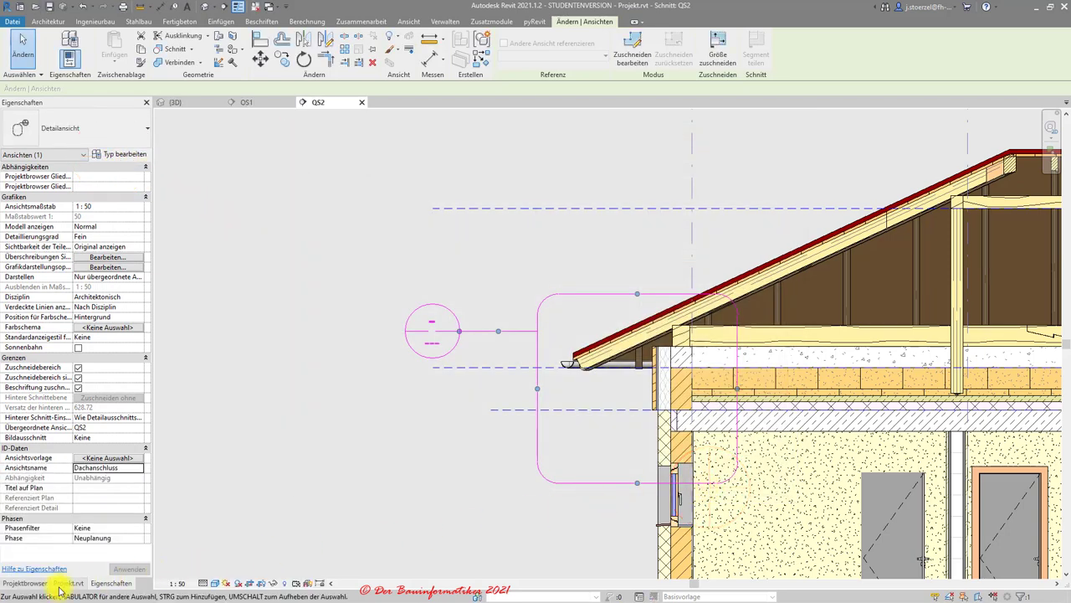
Expand the Detailansicht node in the Project Browser to reveal Dachanschluss
{"action": "left_click", "coordinate": [33, 583]}
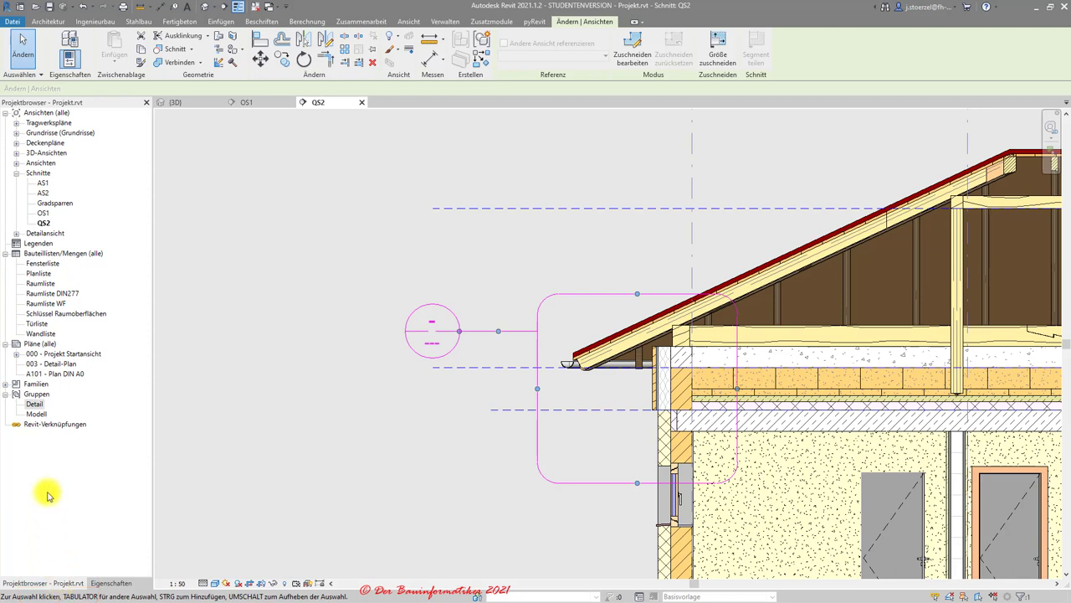
{"action": "left_click", "coordinate": [16, 234]}
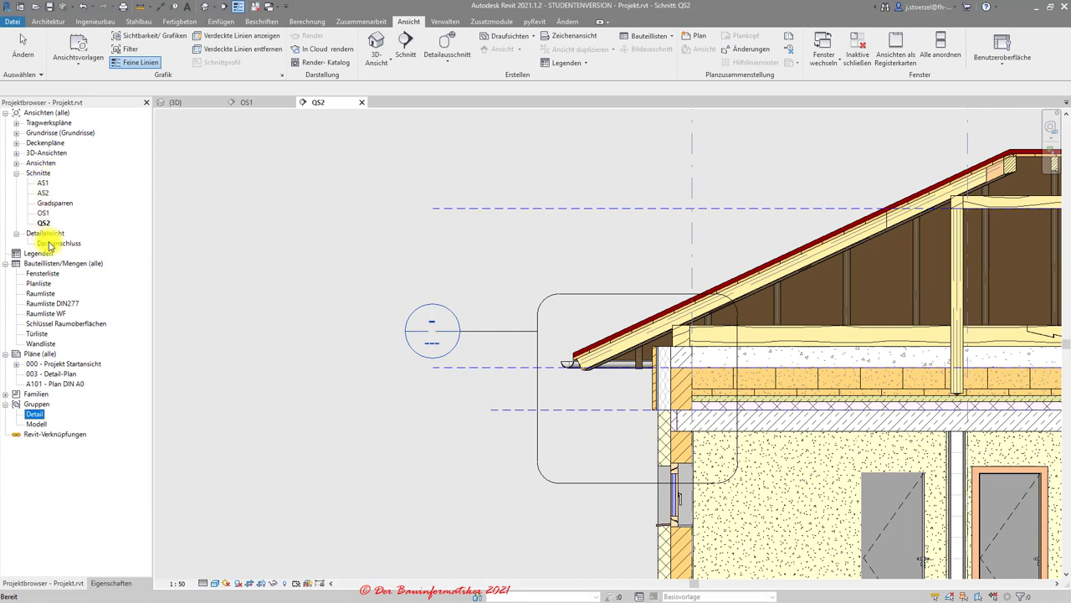
{"action": "left_click", "coordinate": [104, 588]}
{"action": "left_click", "coordinate": [43, 582]}
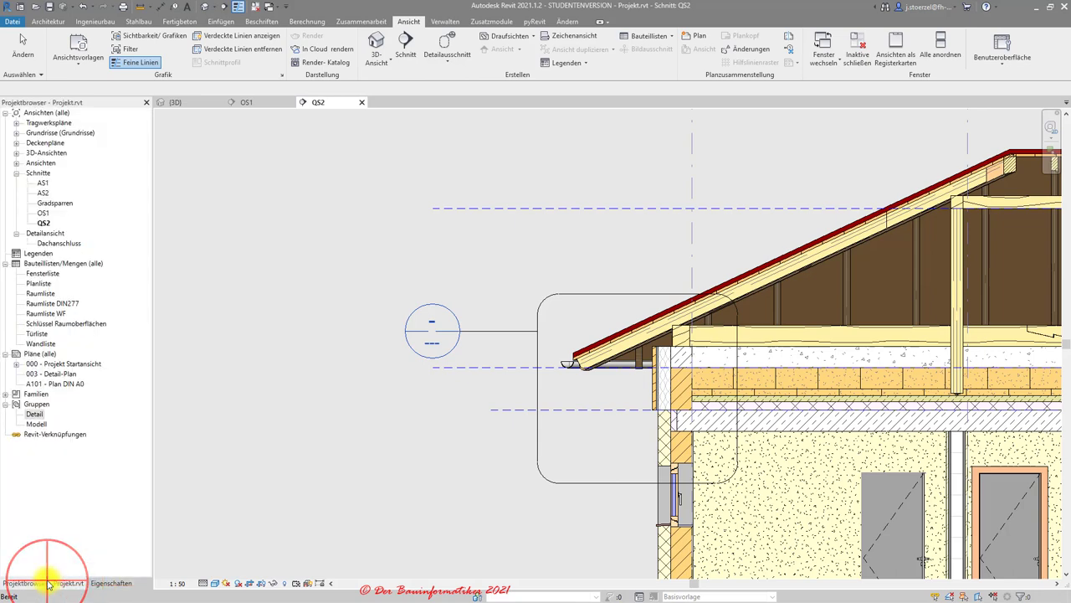
Open the Dachanschluss detail view, dismissing the save reminder without saving
{"action": "double_click", "coordinate": [55, 243]}
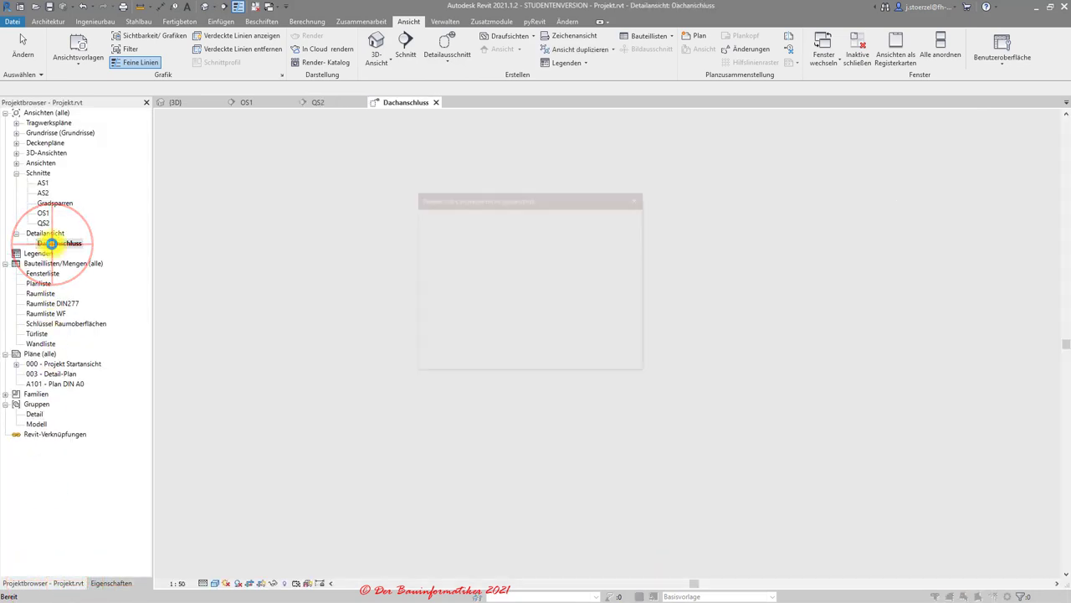
{"action": "left_click", "coordinate": [615, 362]}
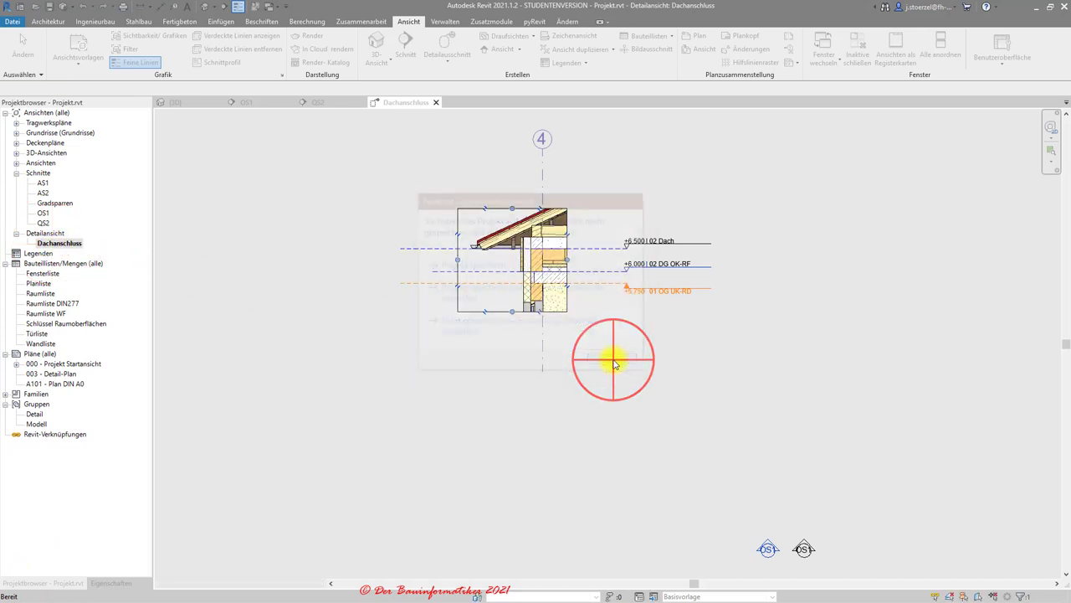
{"action": "scroll", "coordinate": [615, 361], "scroll_direction": "up", "scroll_amount": 2}
{"action": "scroll", "coordinate": [616, 362], "scroll_direction": "up", "scroll_amount": 1}
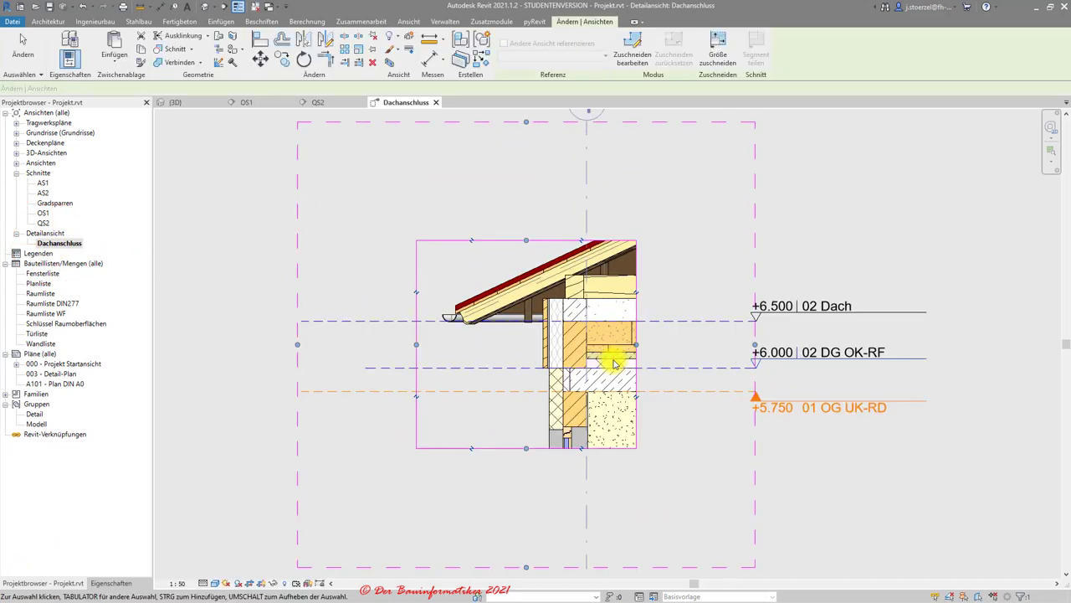
{"action": "scroll", "coordinate": [615, 361], "scroll_direction": "down", "scroll_amount": 1}
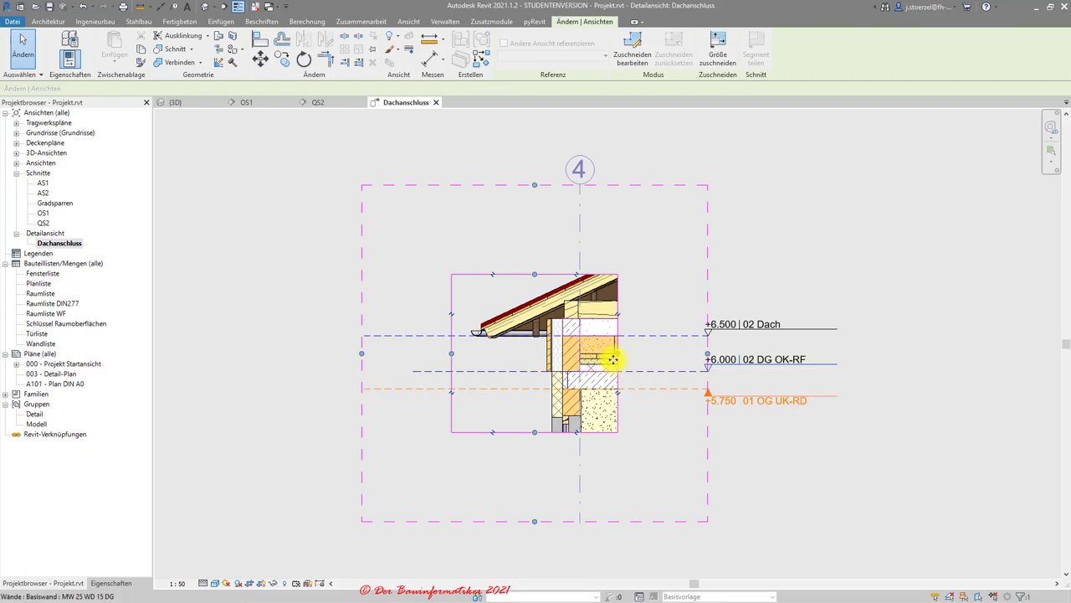
{"action": "scroll", "coordinate": [613, 361], "scroll_direction": "up", "scroll_amount": 2}
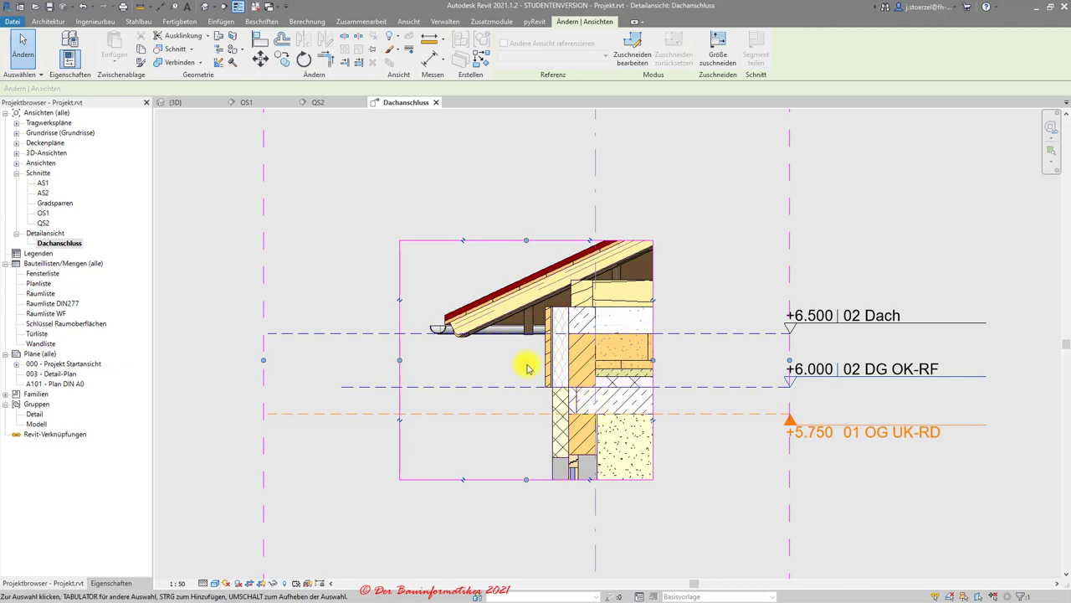
Set the Dachanschluss view scale to 1:25
{"action": "left_click", "coordinate": [177, 583]}
{"action": "left_click", "coordinate": [190, 481]}
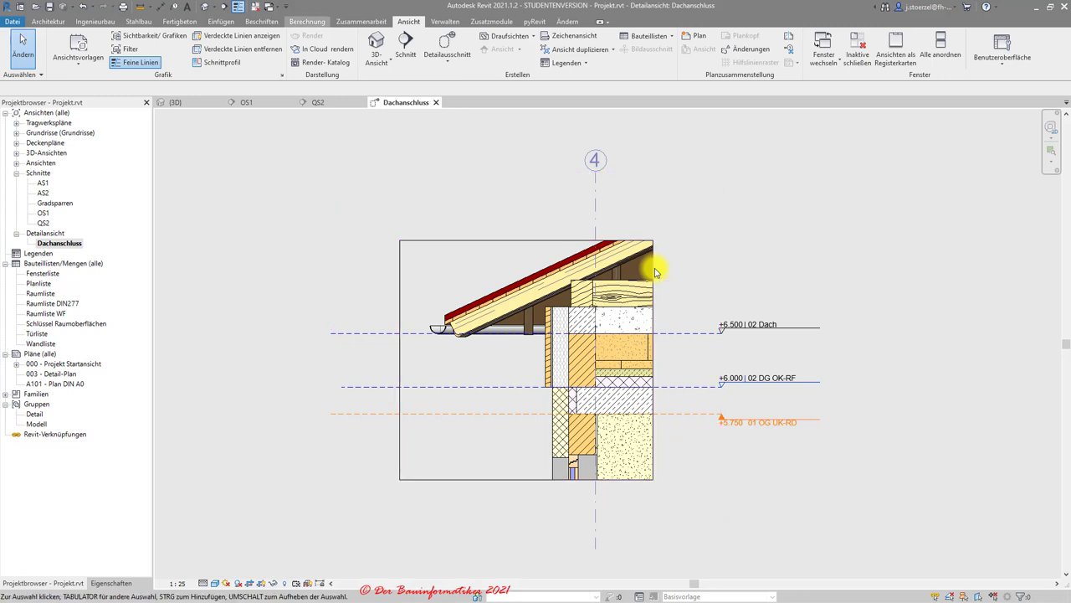
{"action": "left_click", "coordinate": [262, 21]}
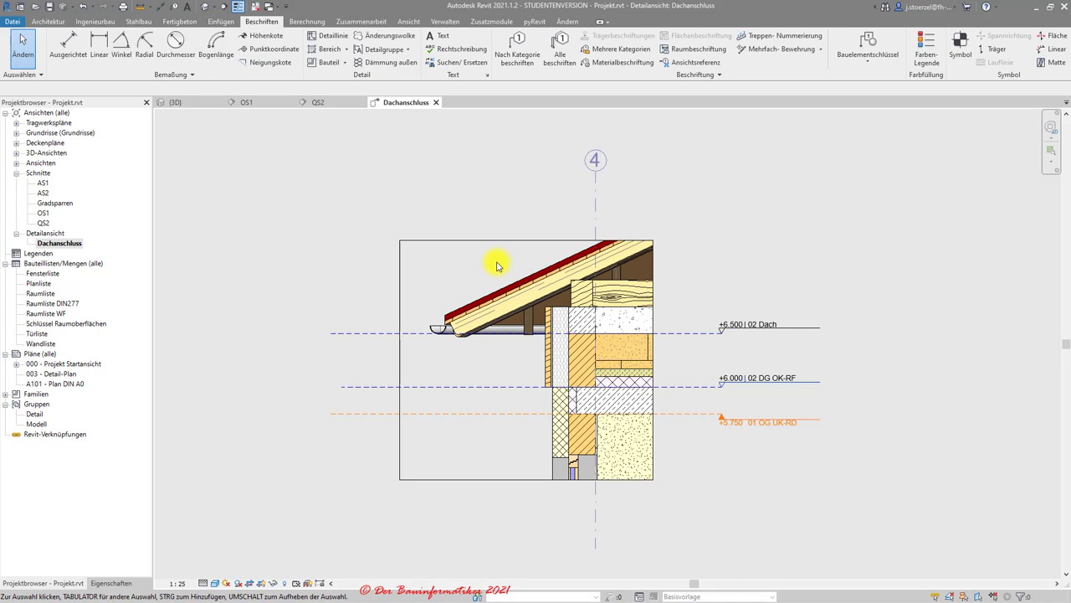
Place the Dachanschluss view on sheet 003 - Detail-Plan and shift it right and down
{"action": "double_click", "coordinate": [67, 373]}
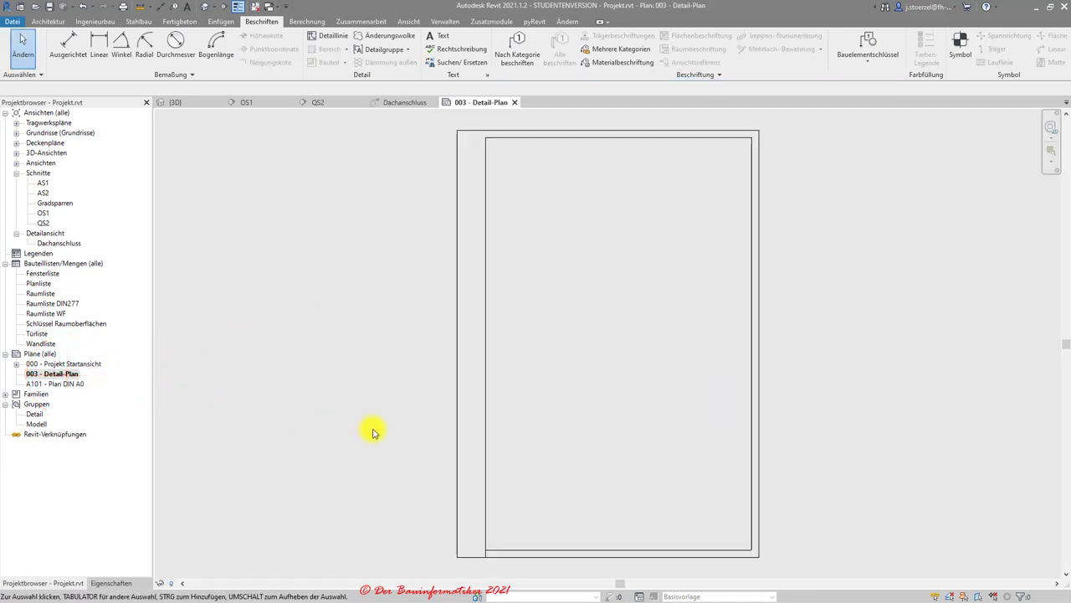
{"action": "left_click", "coordinate": [59, 244]}
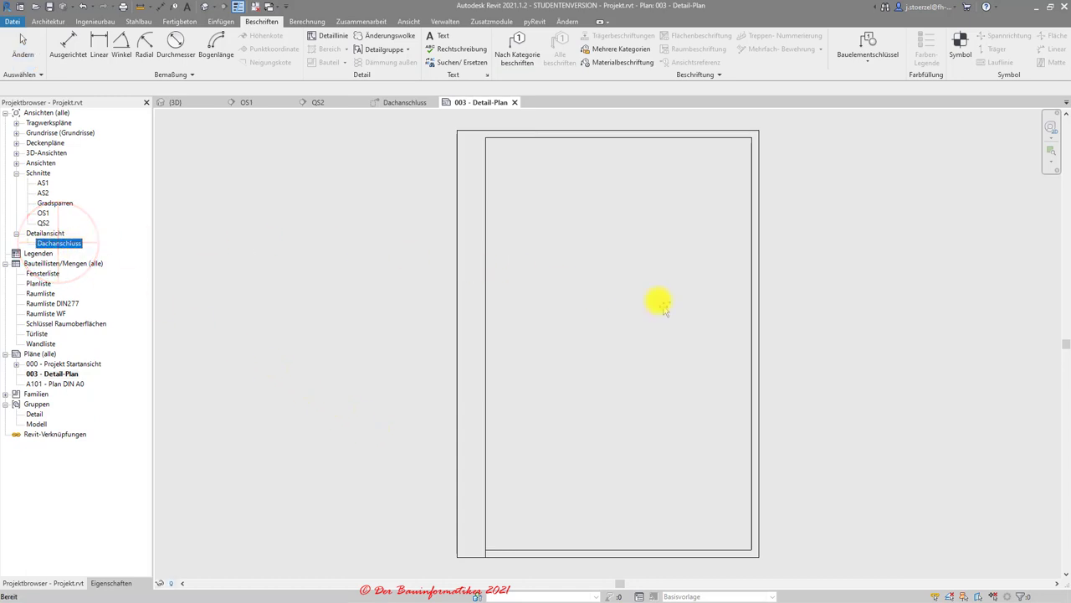
{"action": "left_click_drag", "start_coordinate": [626, 308], "coordinate": [620, 301]}
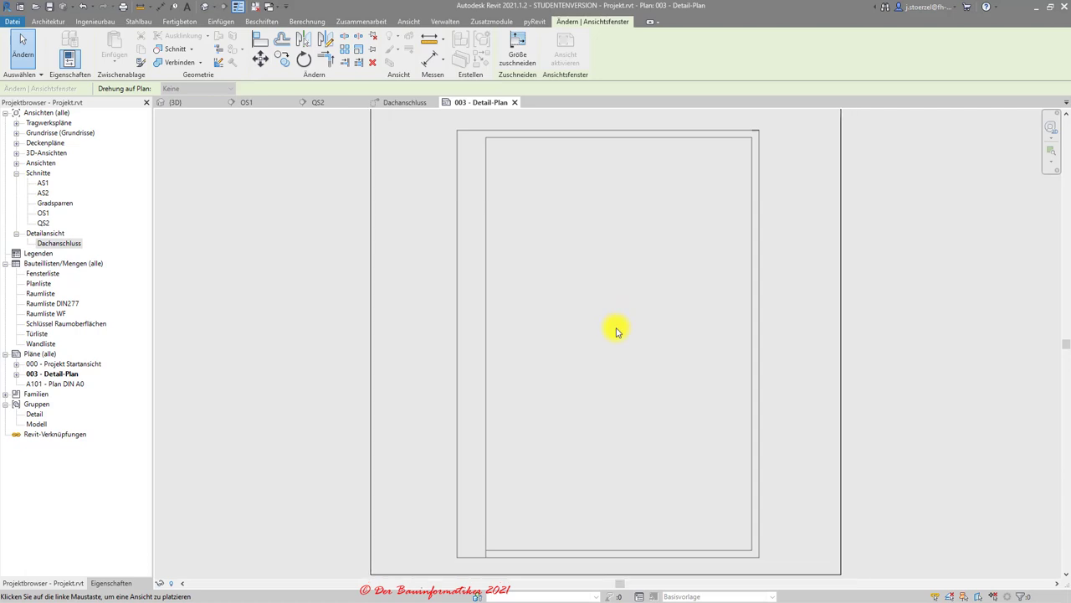
{"action": "left_click", "coordinate": [616, 329]}
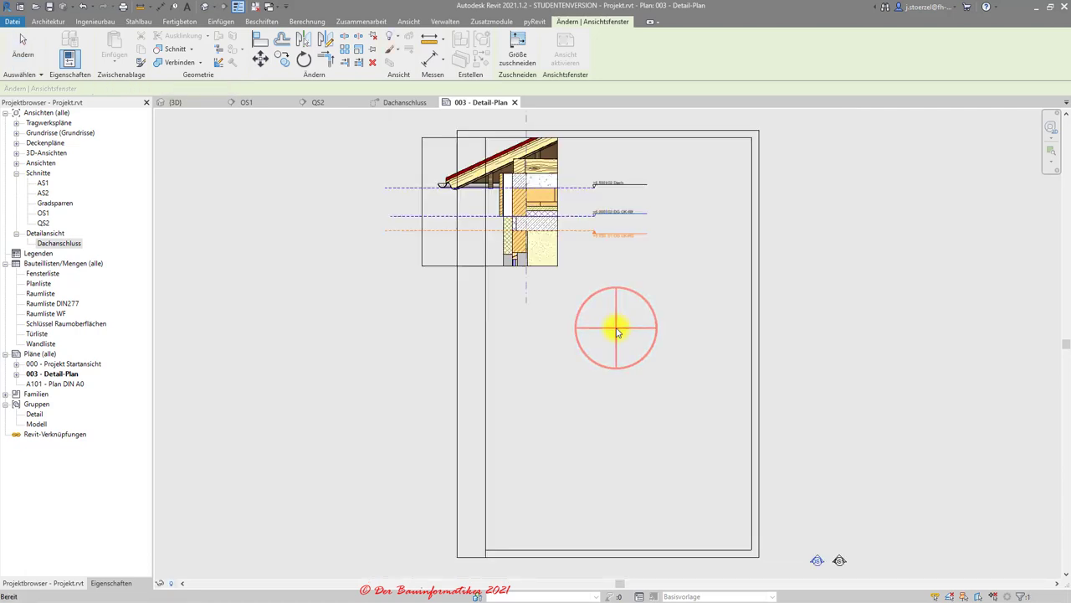
{"action": "left_click", "coordinate": [518, 186]}
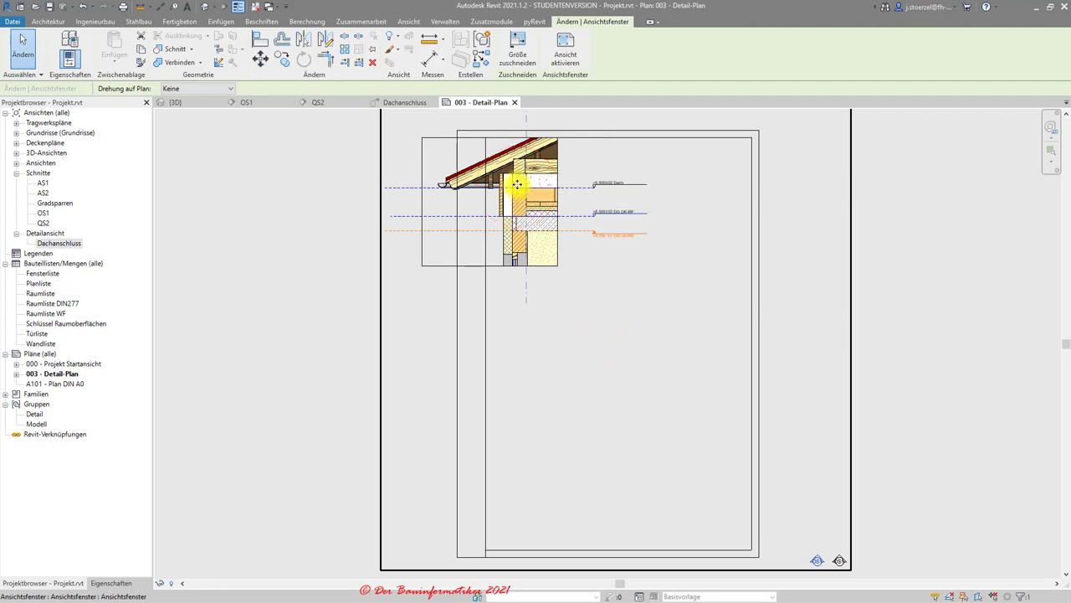
{"action": "left_click_drag", "start_coordinate": [518, 184], "coordinate": [658, 252]}
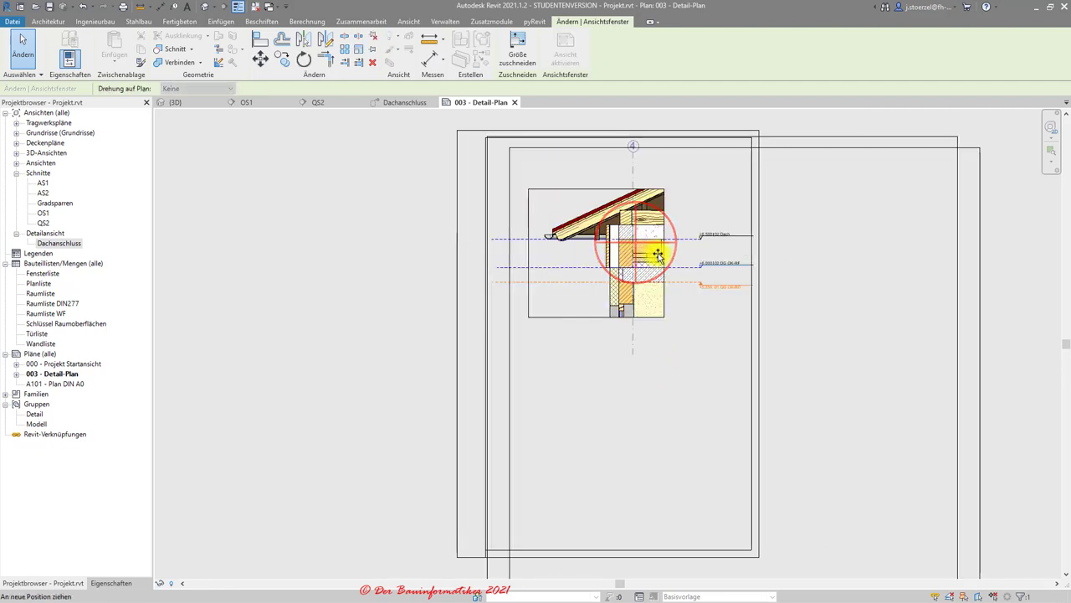
Hide the viewport's crop region frame while keeping the view cropped
{"action": "left_click", "coordinate": [125, 584]}
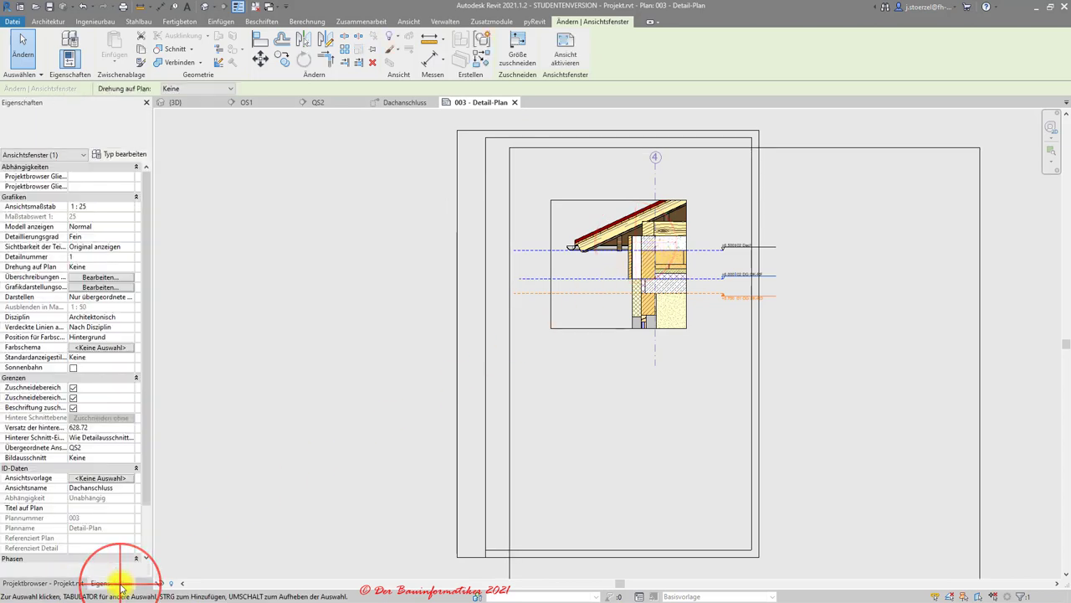
{"action": "left_click", "coordinate": [73, 399]}
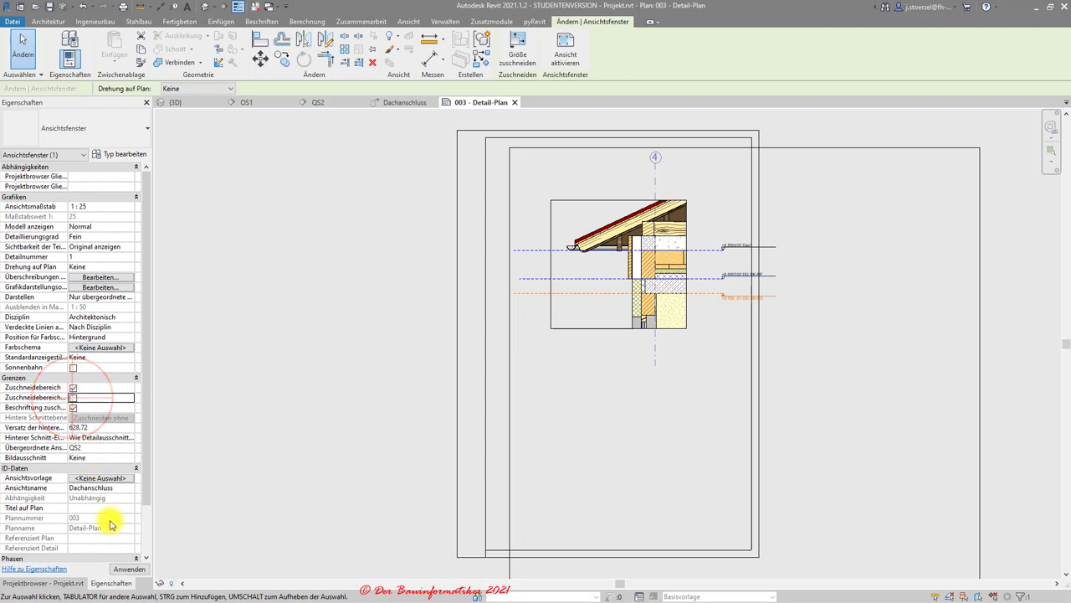
{"action": "left_click", "coordinate": [128, 570]}
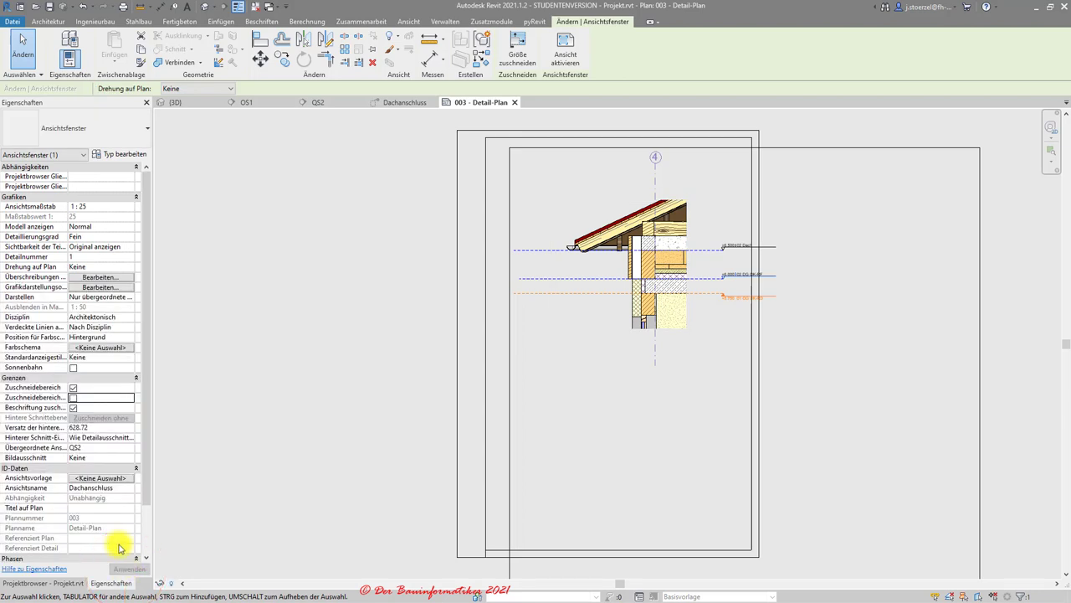
{"action": "left_click", "coordinate": [78, 390]}
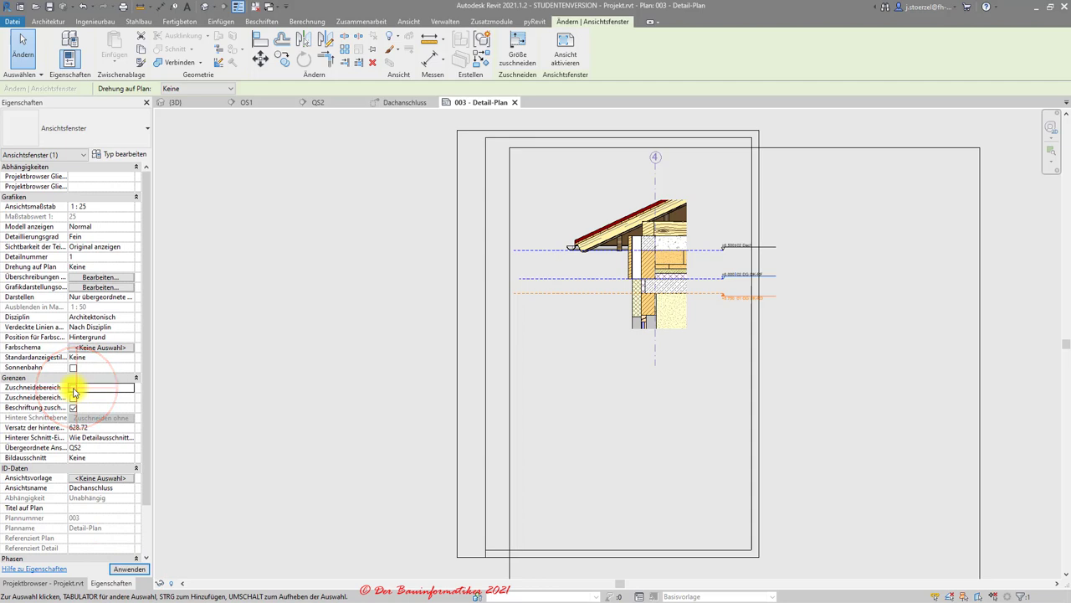
{"action": "left_click", "coordinate": [127, 569]}
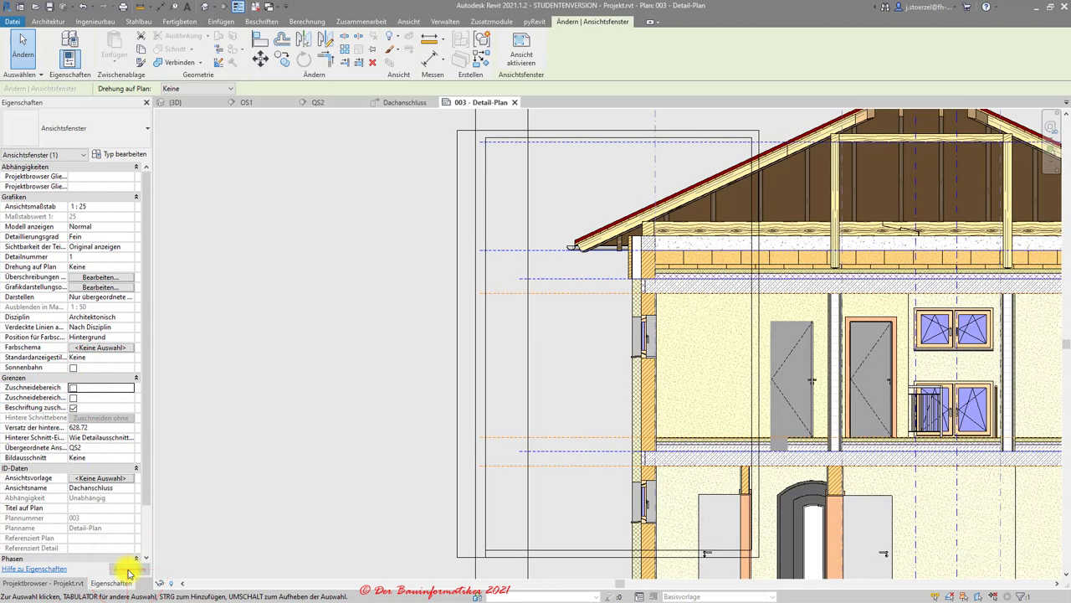
{"action": "left_click", "coordinate": [73, 388]}
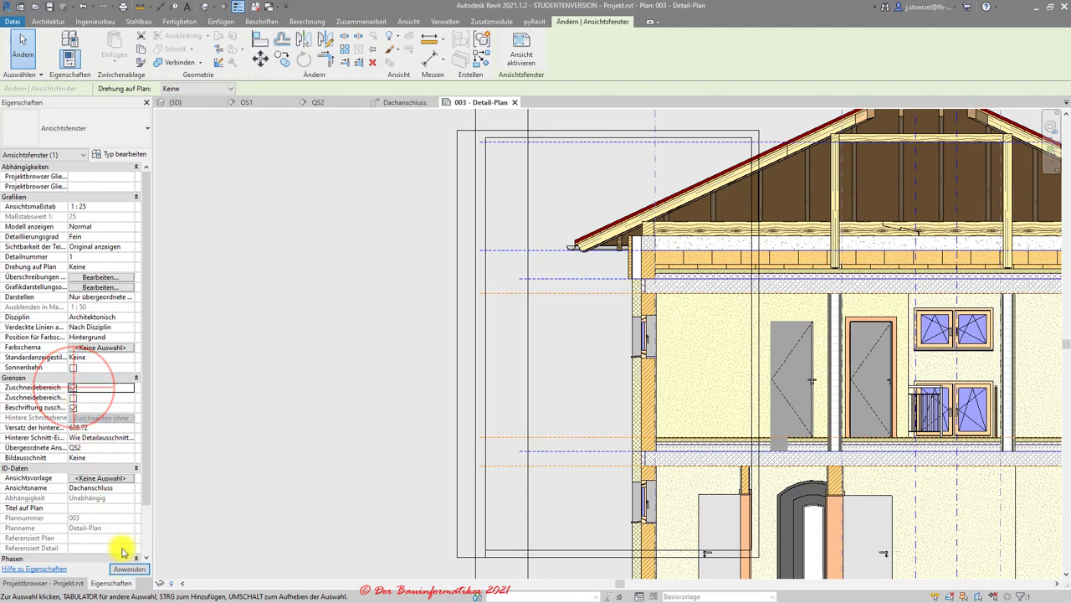
{"action": "left_click", "coordinate": [125, 568]}
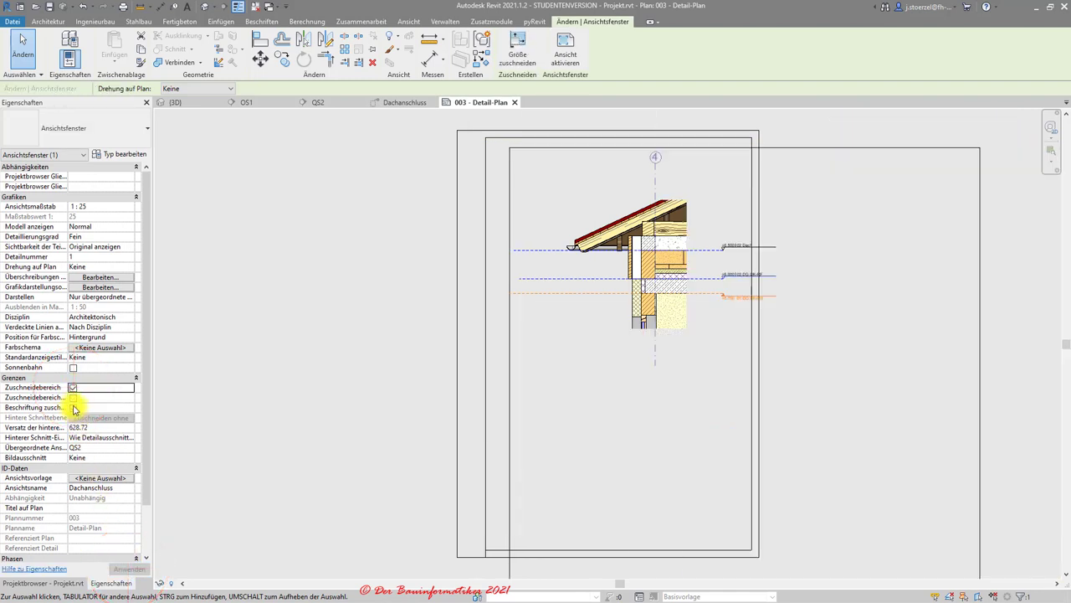
Turn off Beschriftung zuschneiden for the viewport and apply it
{"action": "left_click", "coordinate": [73, 408]}
{"action": "left_click", "coordinate": [128, 569]}
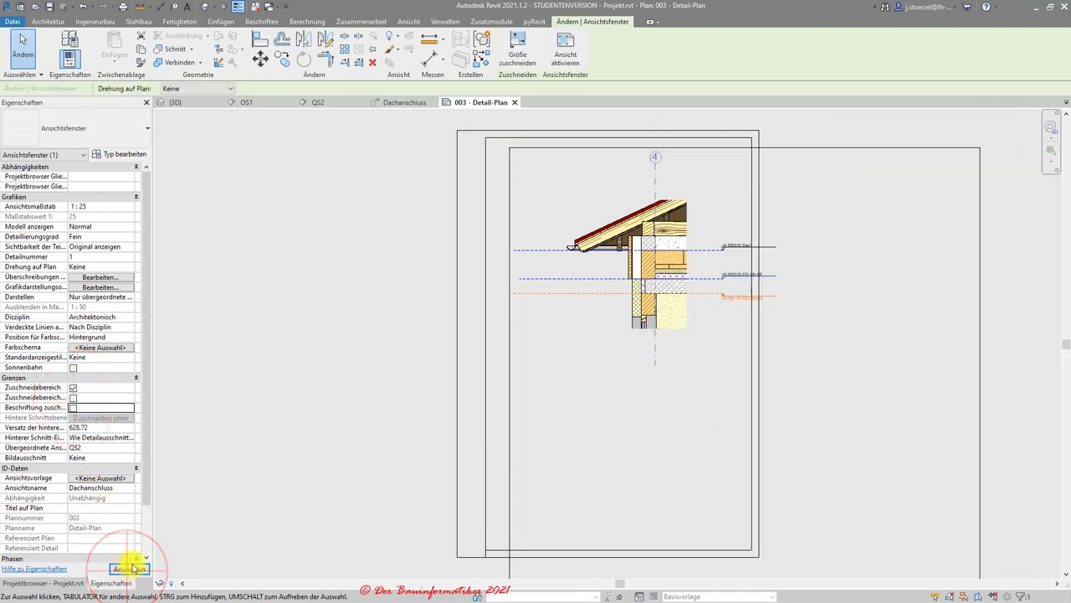
{"action": "left_click", "coordinate": [394, 222]}
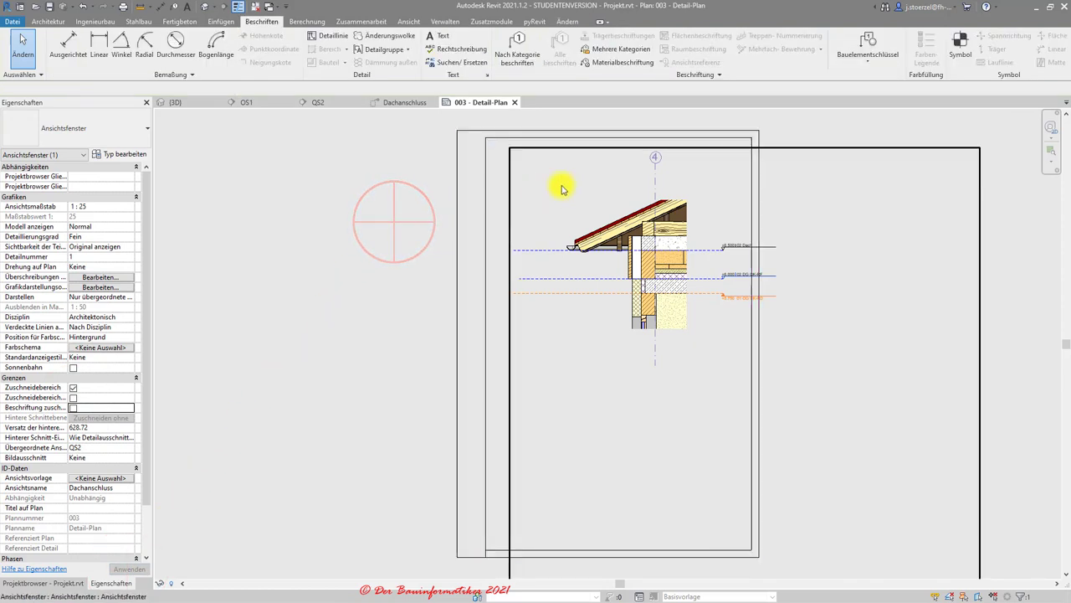
{"action": "left_click", "coordinate": [837, 124]}
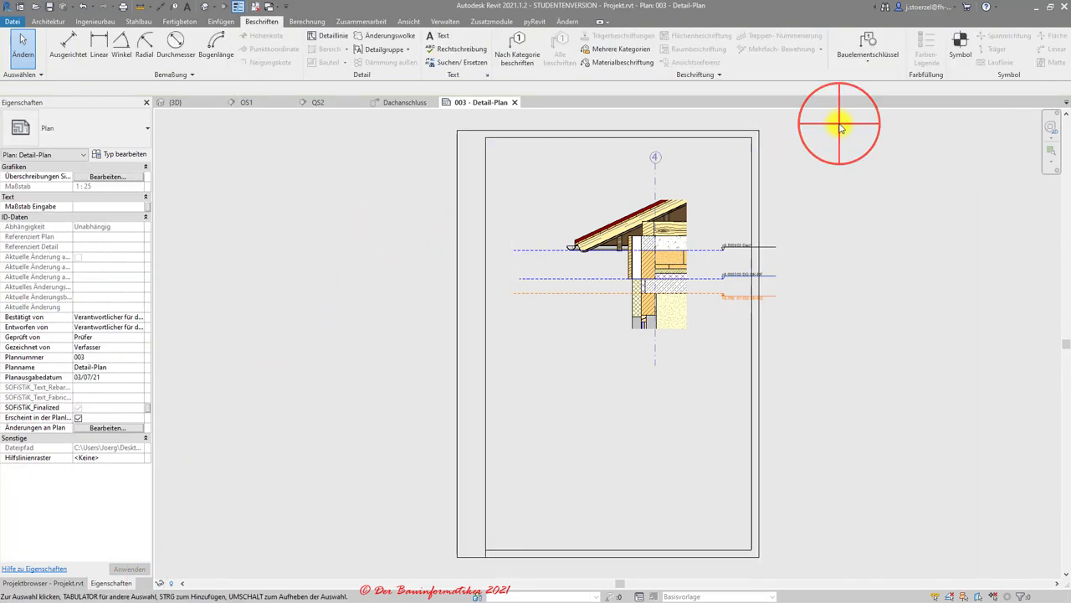
{"action": "left_click", "coordinate": [659, 237]}
Nudge the Dachanschluss viewport slightly left and return to the QS2 section
{"action": "left_click_drag", "start_coordinate": [685, 228], "coordinate": [657, 227]}
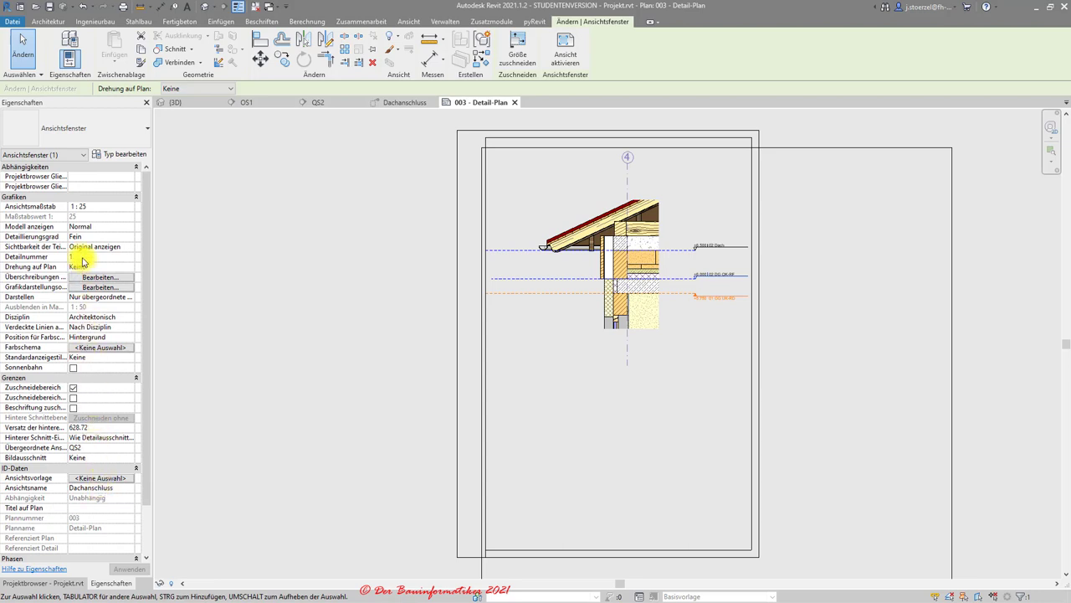
{"action": "left_click", "coordinate": [322, 106]}
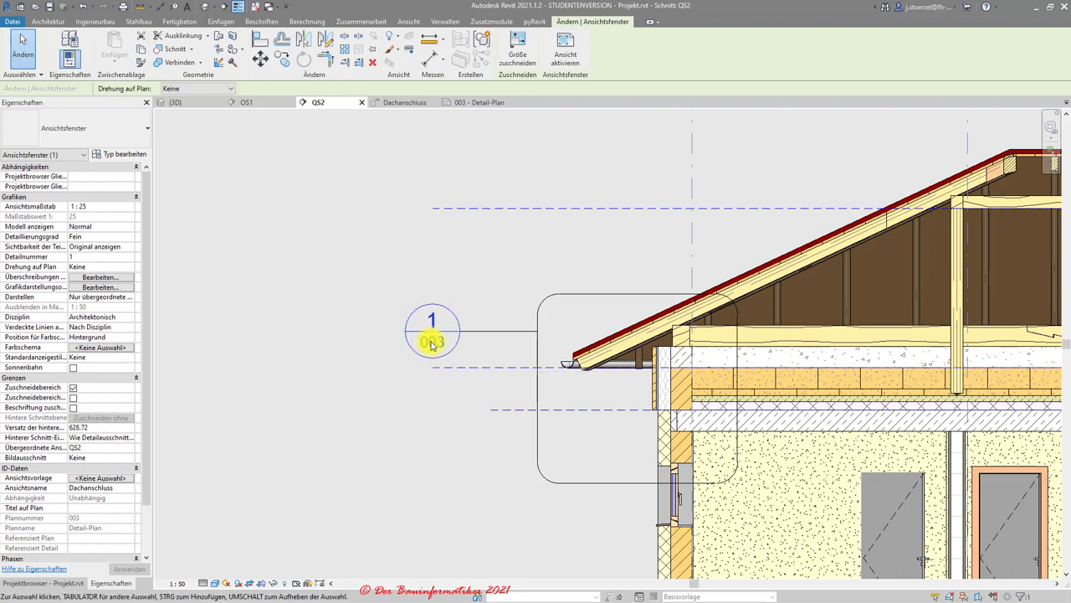
Select the Dachanschluss callout and open its Detailausschnittsbeschriftung tag type settings
{"action": "left_click", "coordinate": [565, 296]}
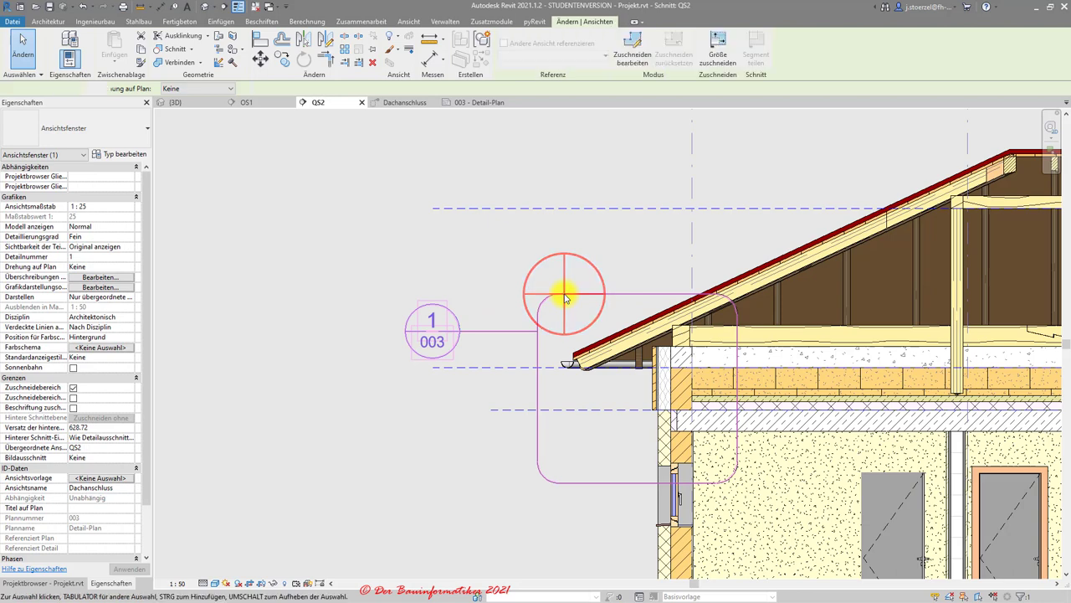
{"action": "left_click", "coordinate": [118, 155]}
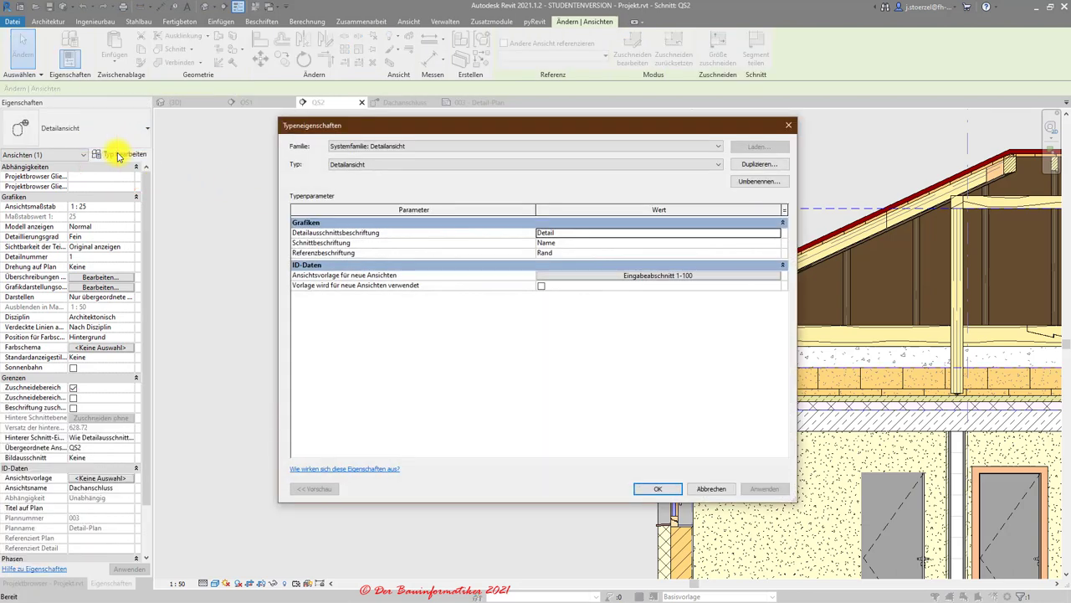
{"action": "left_click", "coordinate": [753, 233]}
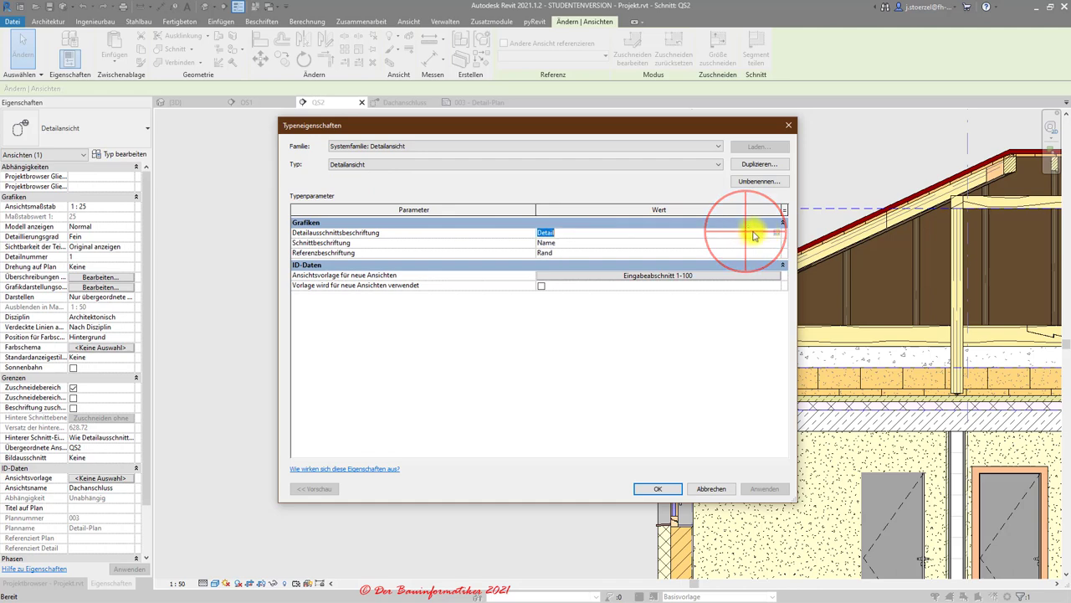
{"action": "left_click", "coordinate": [779, 232]}
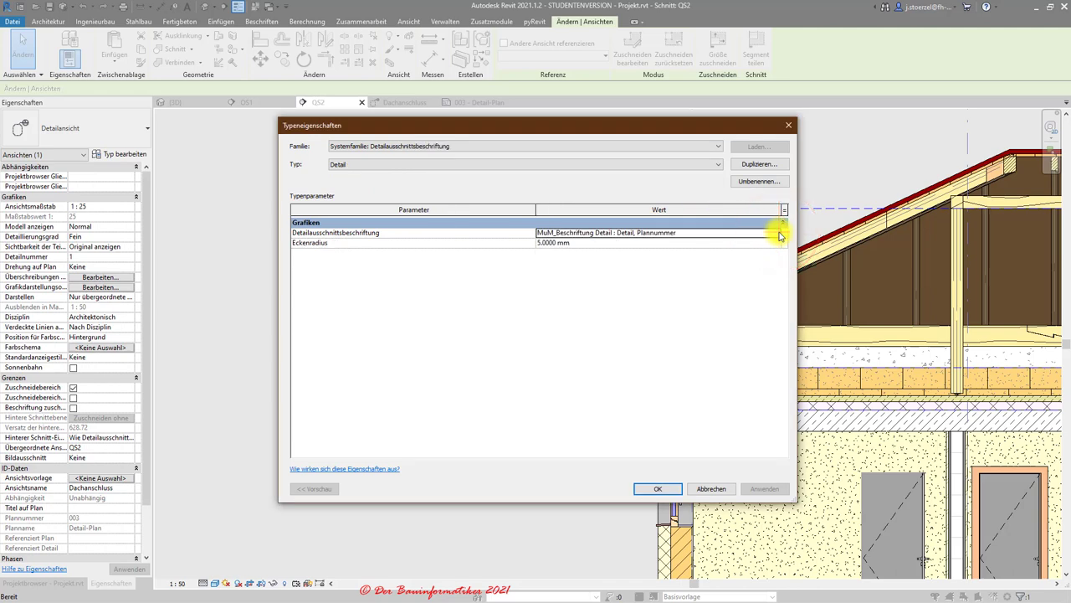
{"action": "left_click", "coordinate": [778, 232]}
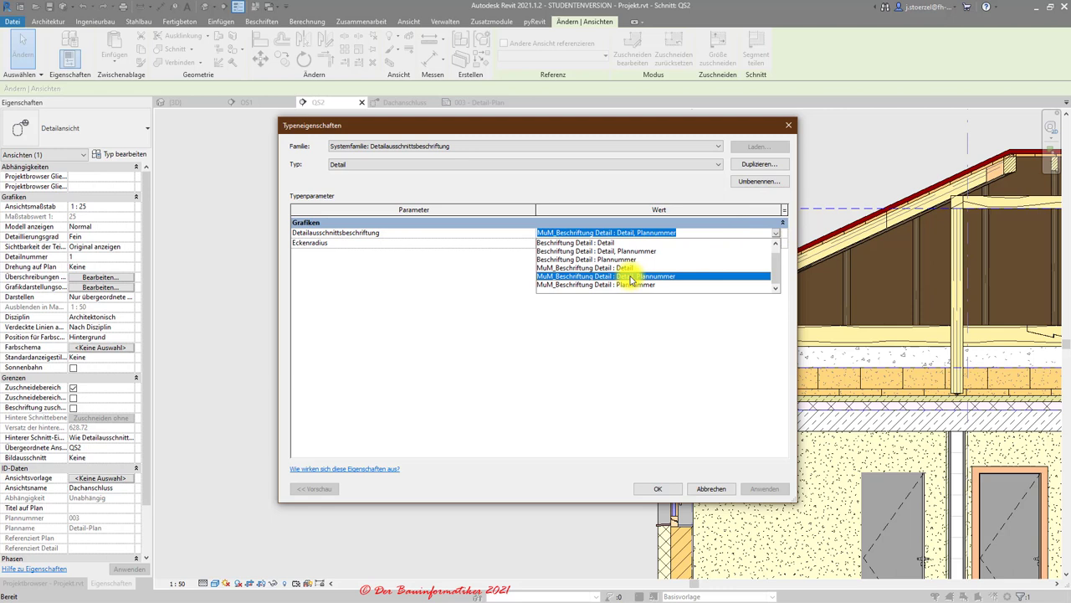
{"action": "left_click", "coordinate": [631, 278]}
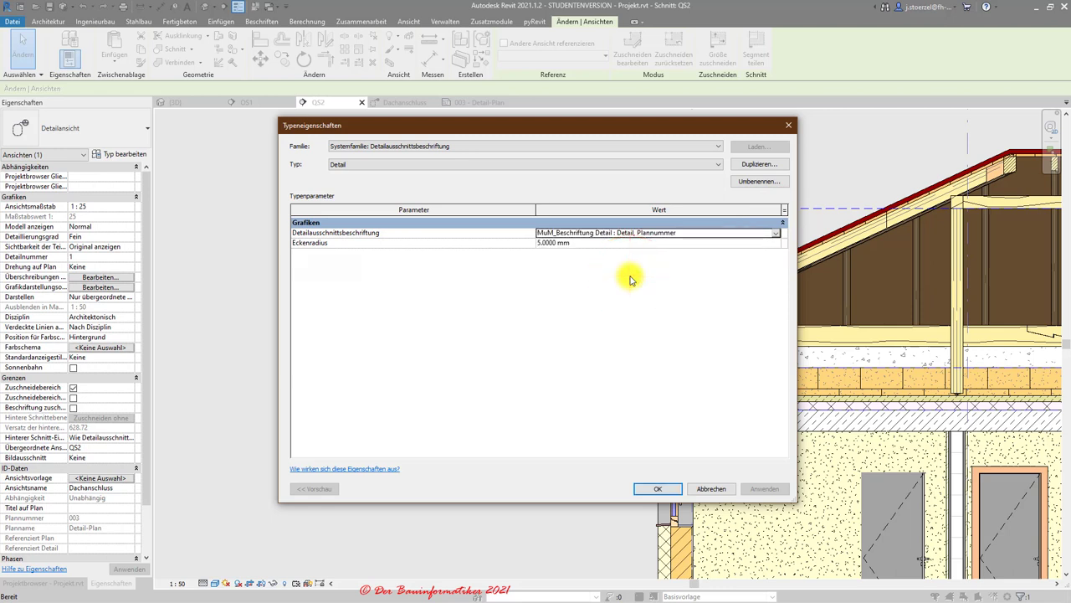
Change the tag's Eckenradius from 5 mm to 7 mm and confirm both type dialogs
{"action": "left_click", "coordinate": [544, 242]}
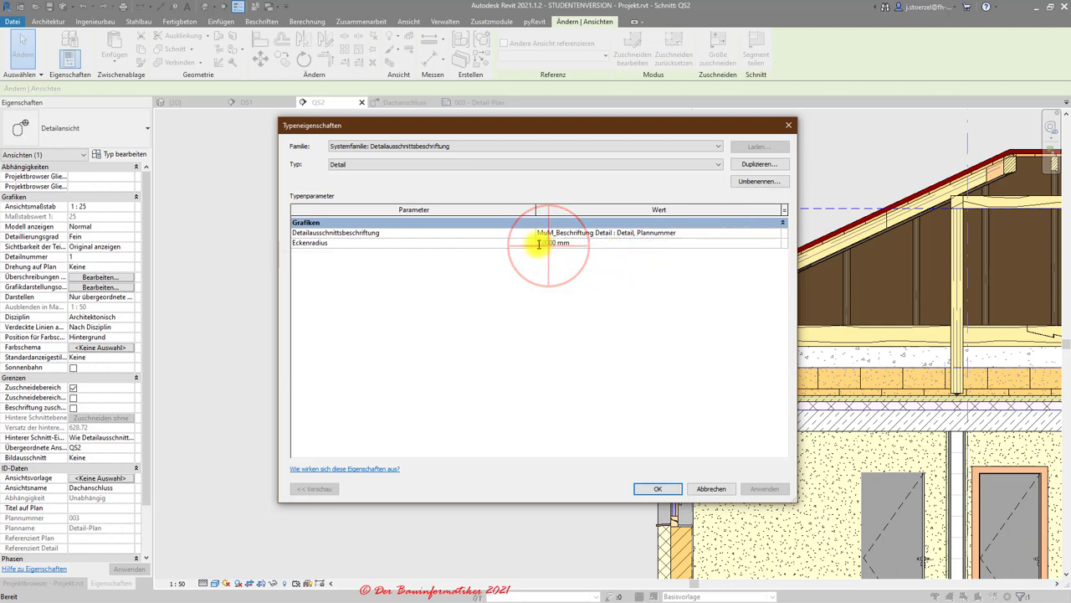
{"action": "left_click", "coordinate": [538, 243]}
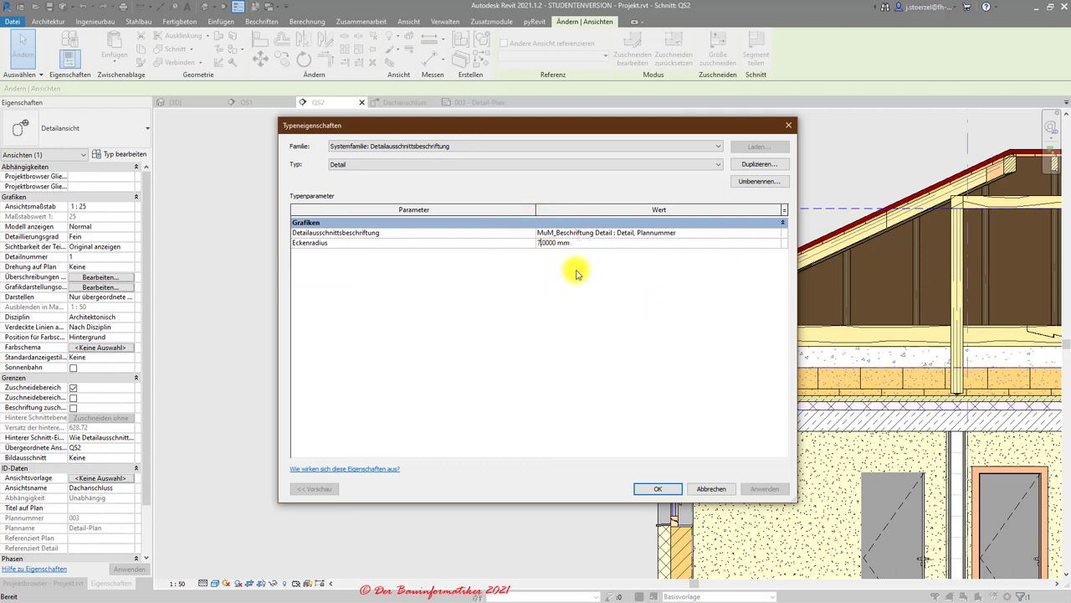
{"action": "left_click_drag", "start_coordinate": [617, 124], "coordinate": [374, 119]}
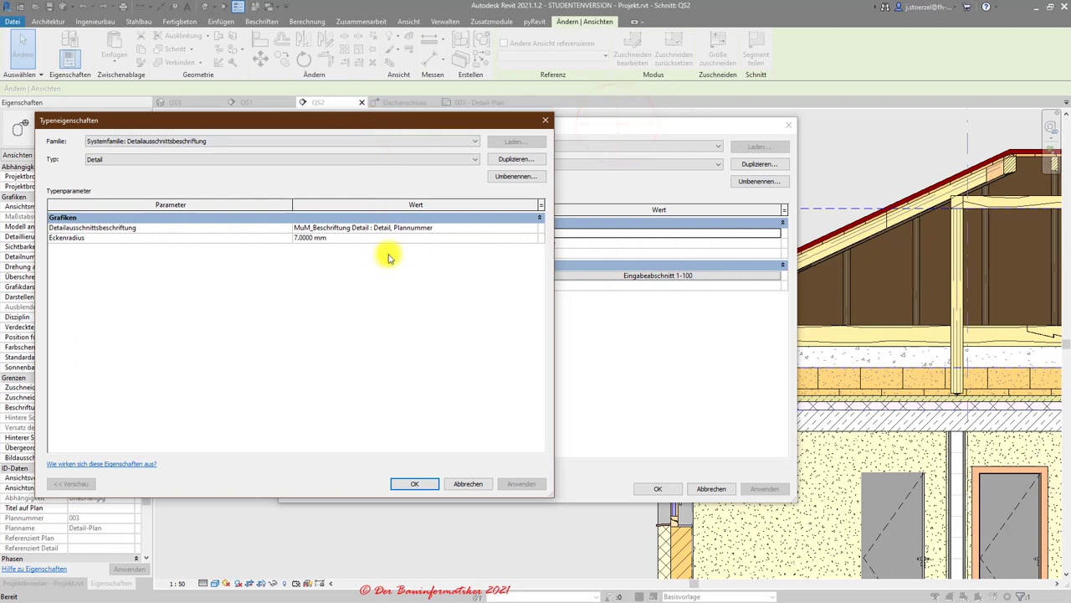
{"action": "left_click", "coordinate": [414, 484]}
{"action": "left_click", "coordinate": [628, 131]}
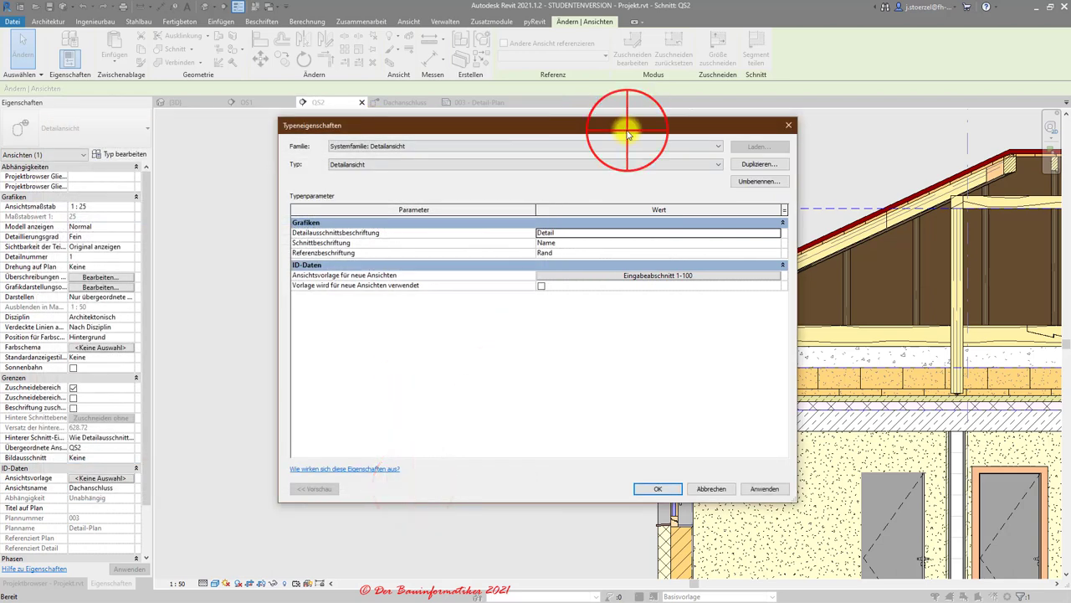
{"action": "left_click_drag", "start_coordinate": [627, 131], "coordinate": [339, 137]}
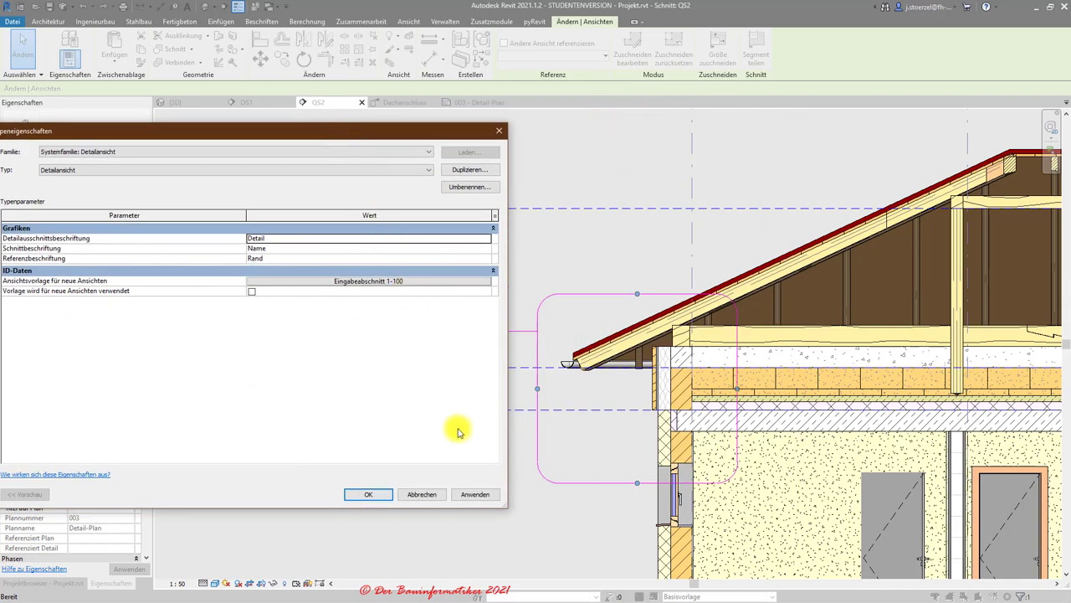
{"action": "left_click", "coordinate": [475, 494]}
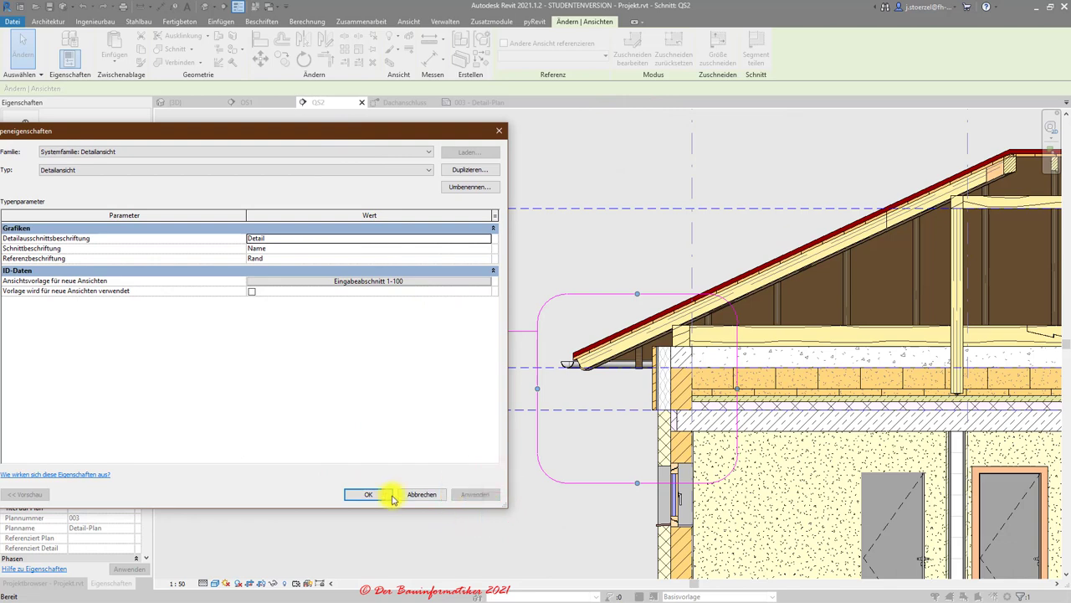
{"action": "left_click", "coordinate": [367, 495]}
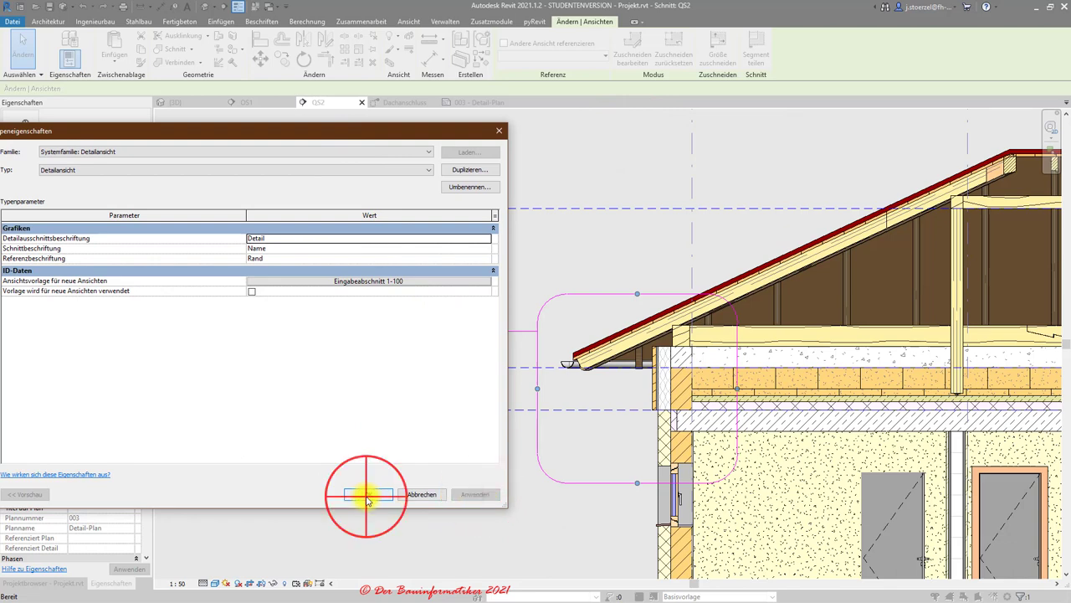
Open the Dachanschluss detail view from the 003 - Detail-Plan sheet
{"action": "left_click", "coordinate": [24, 584]}
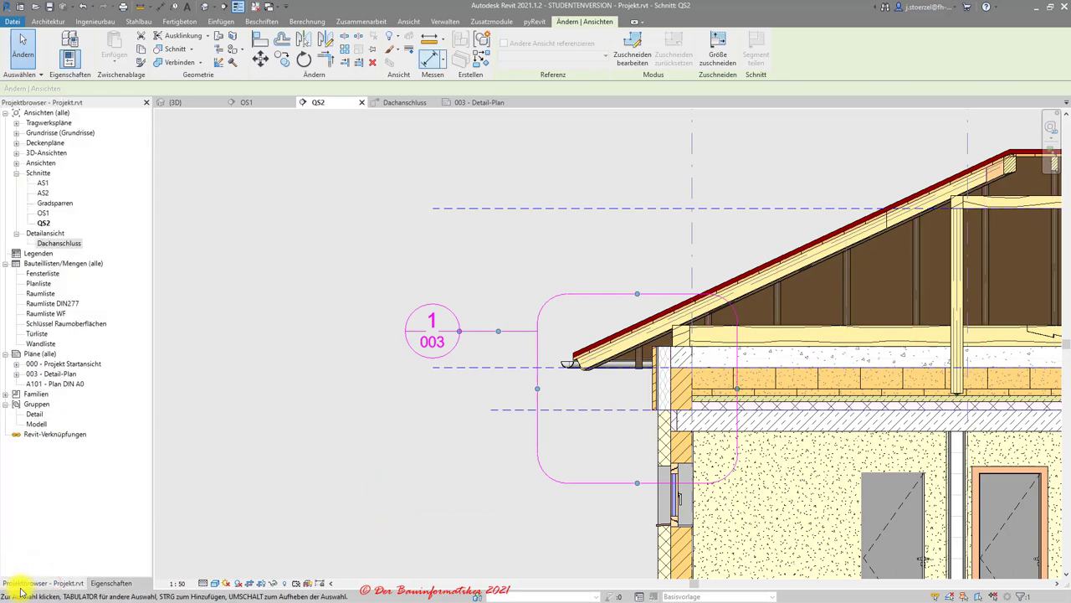
{"action": "left_click", "coordinate": [478, 102]}
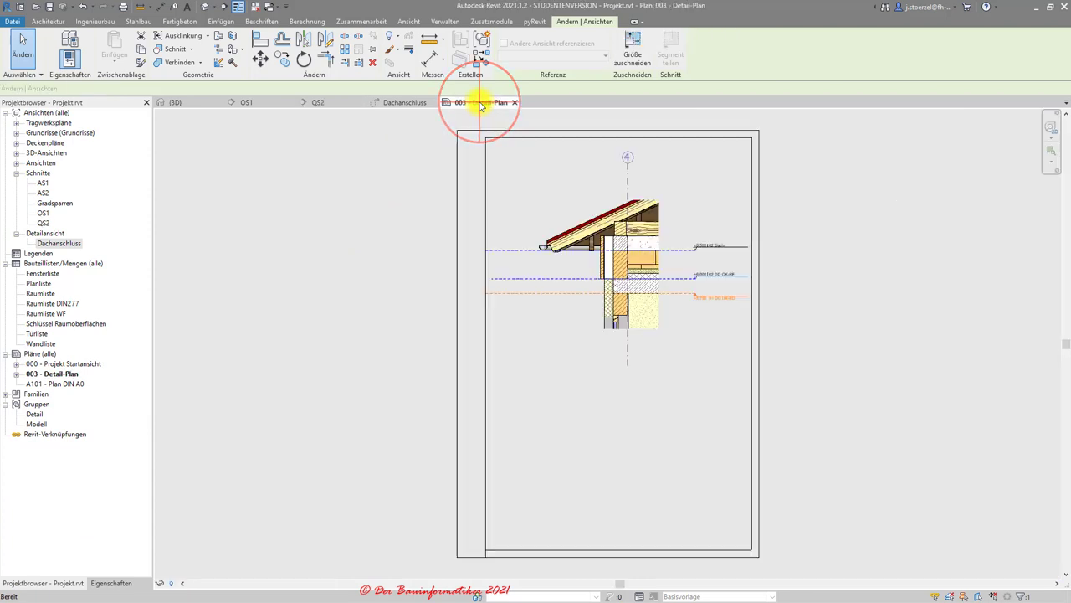
{"action": "left_click", "coordinate": [374, 102]}
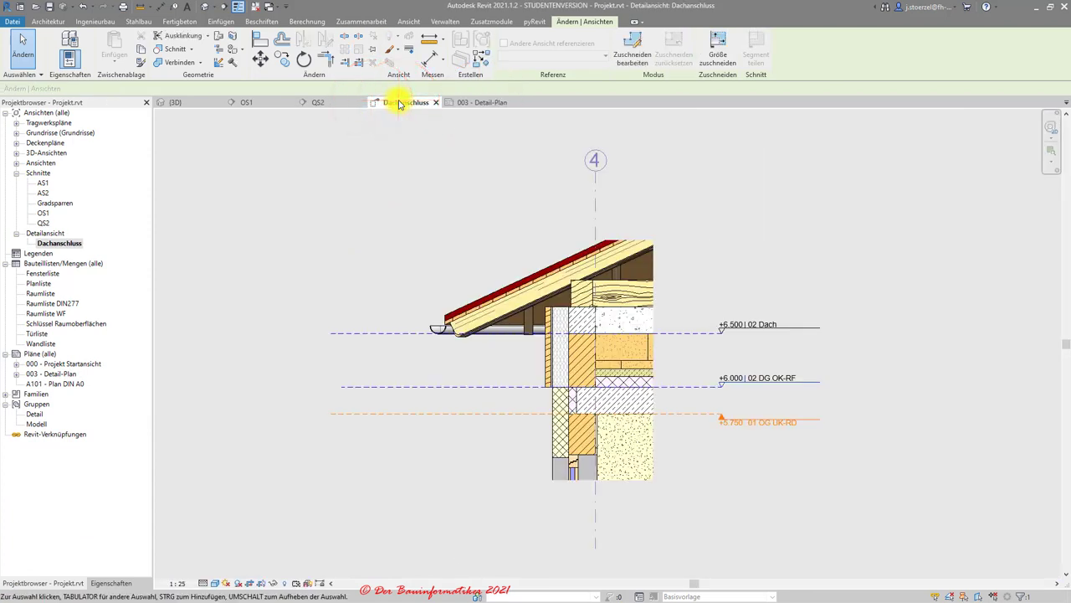
{"action": "scroll", "coordinate": [431, 261], "scroll_direction": "up", "scroll_amount": 2}
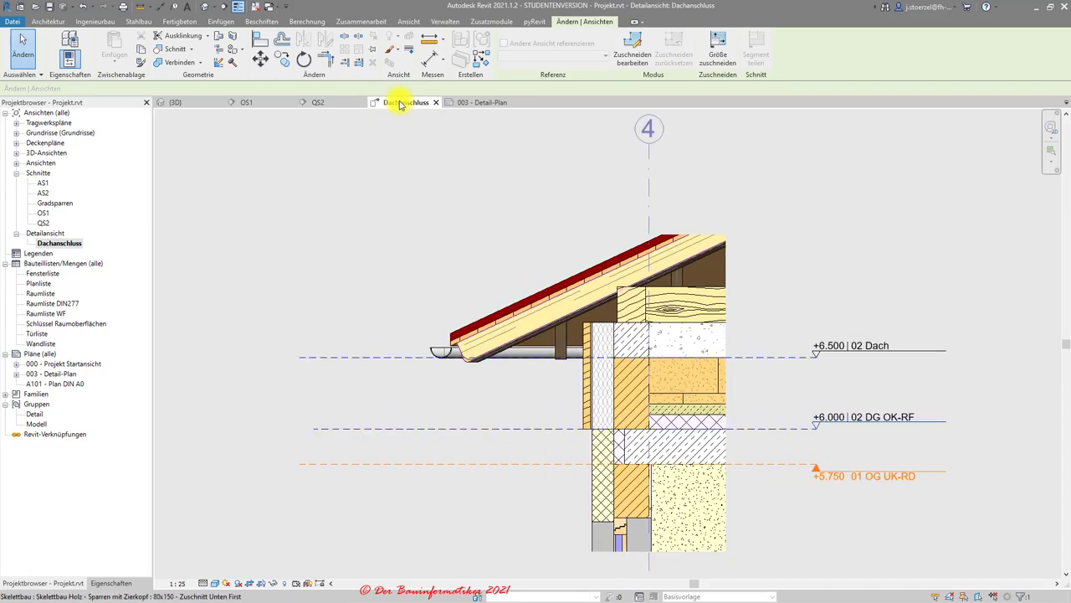
Drag the 02 Dach level's end grips and pan to make room left of the detail
{"action": "left_click", "coordinate": [777, 358]}
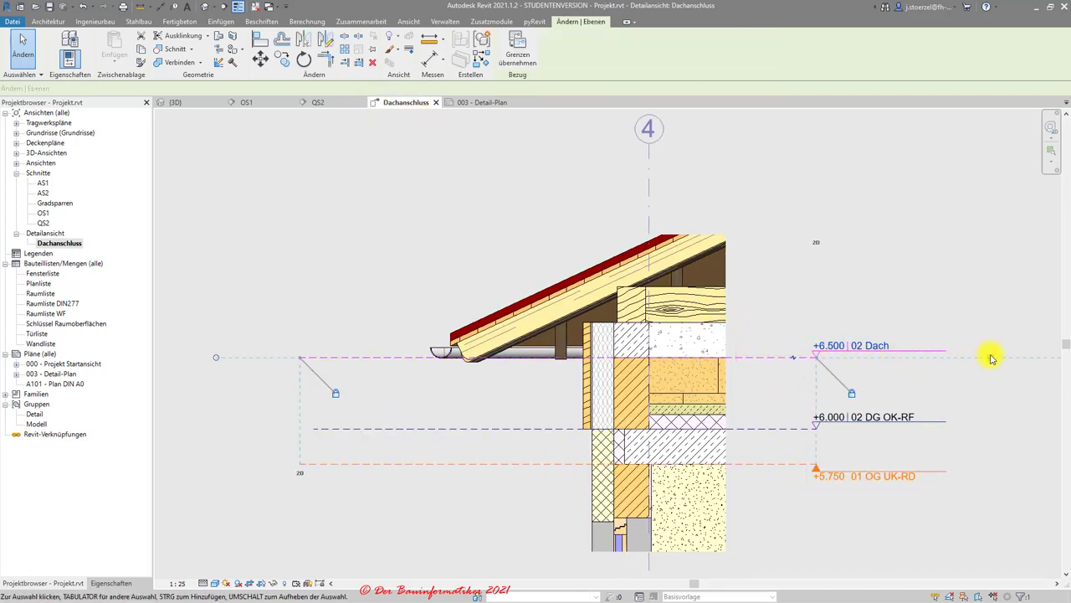
{"action": "left_click_drag", "start_coordinate": [991, 357], "coordinate": [778, 429]}
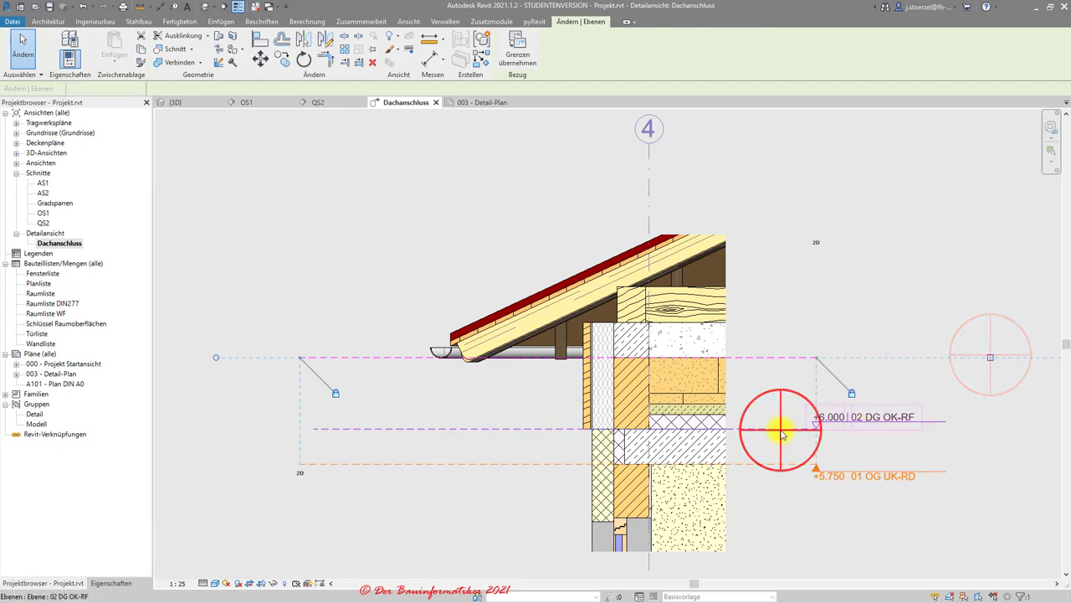
{"action": "left_click_drag", "start_coordinate": [991, 429], "coordinate": [783, 466]}
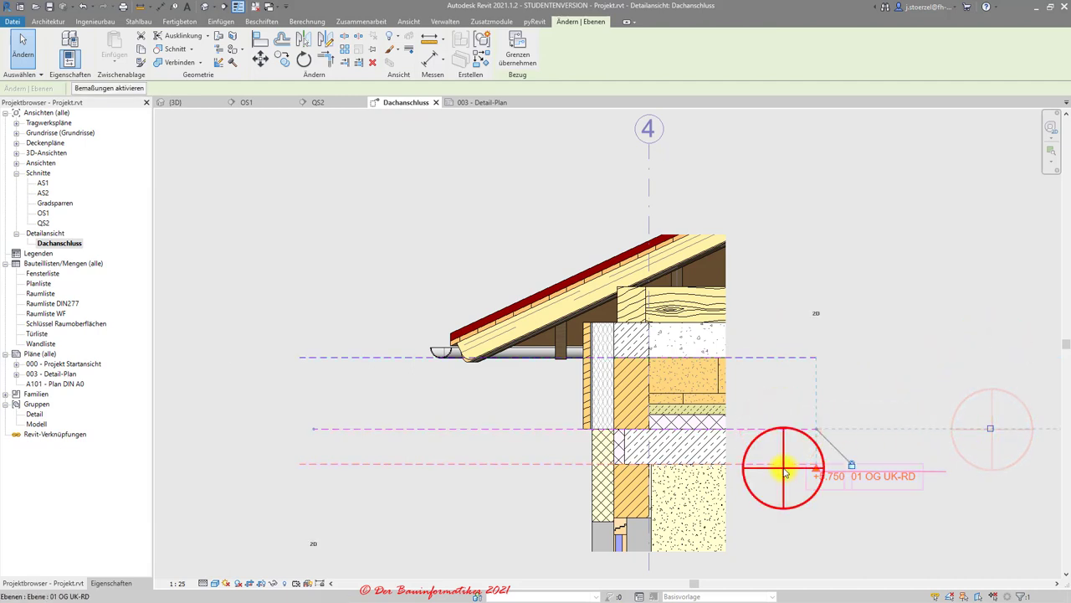
{"action": "left_click", "coordinate": [976, 450]}
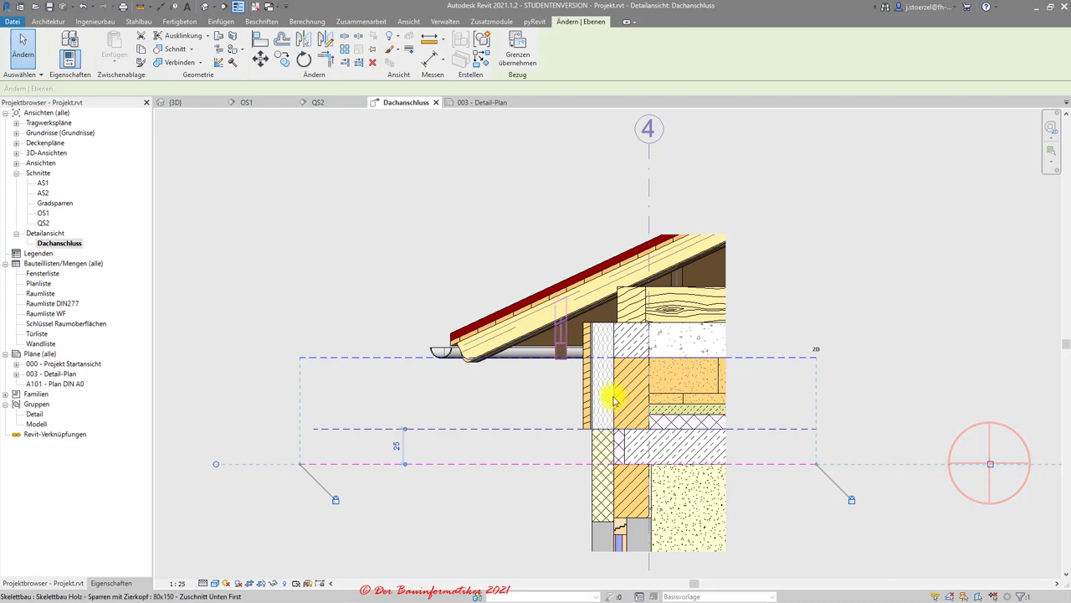
{"action": "left_click", "coordinate": [387, 358]}
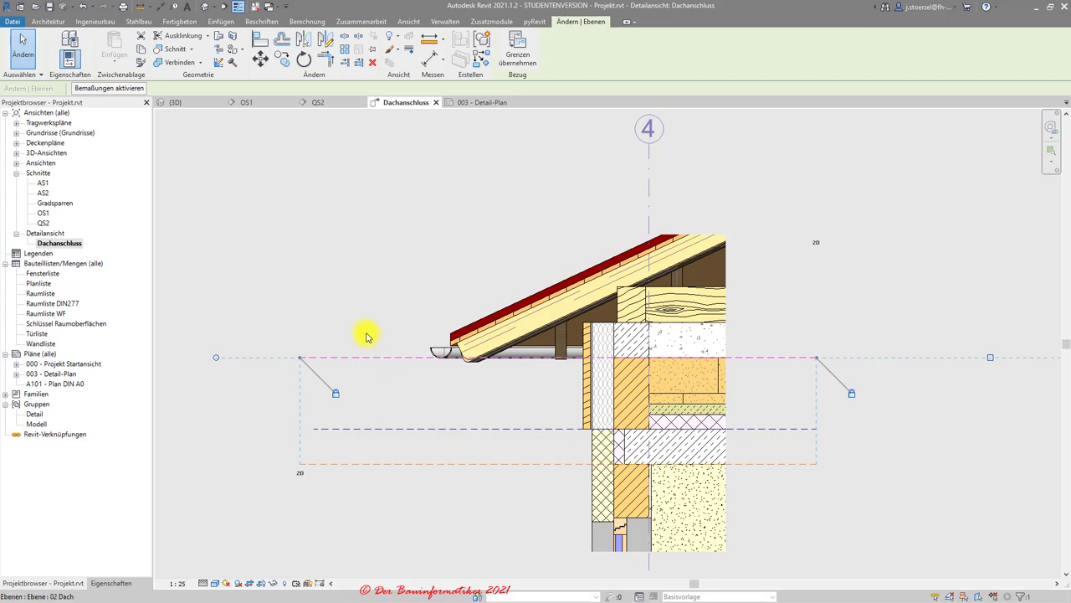
{"action": "middle_click_drag", "start_coordinate": [371, 339], "coordinate": [314, 363]}
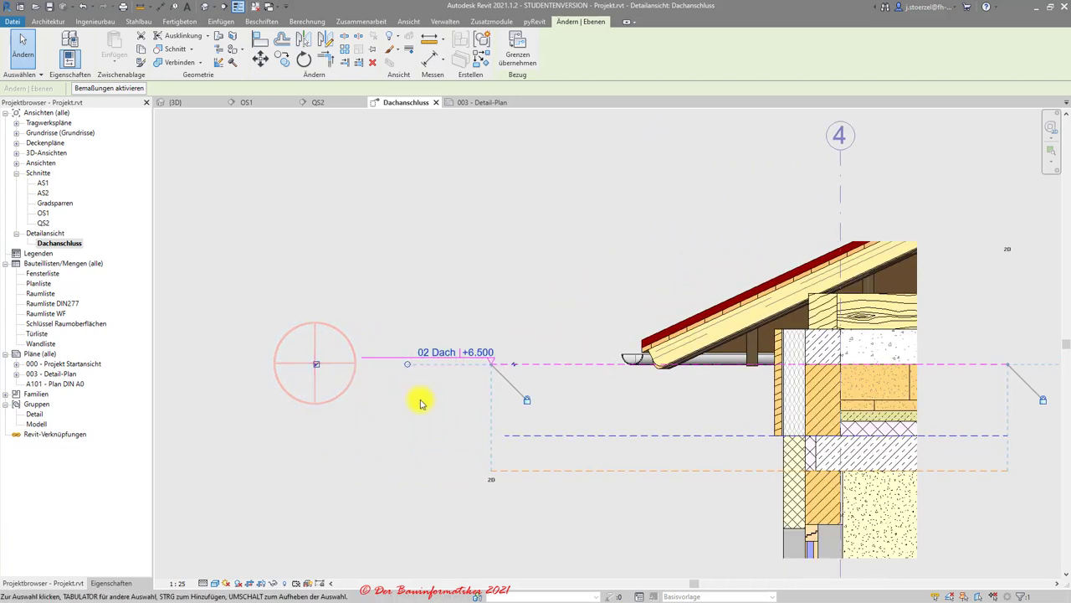
Show the left-end level heads of 02 DG OK-RF and 01 OG UK-RD
{"action": "left_click", "coordinate": [526, 435]}
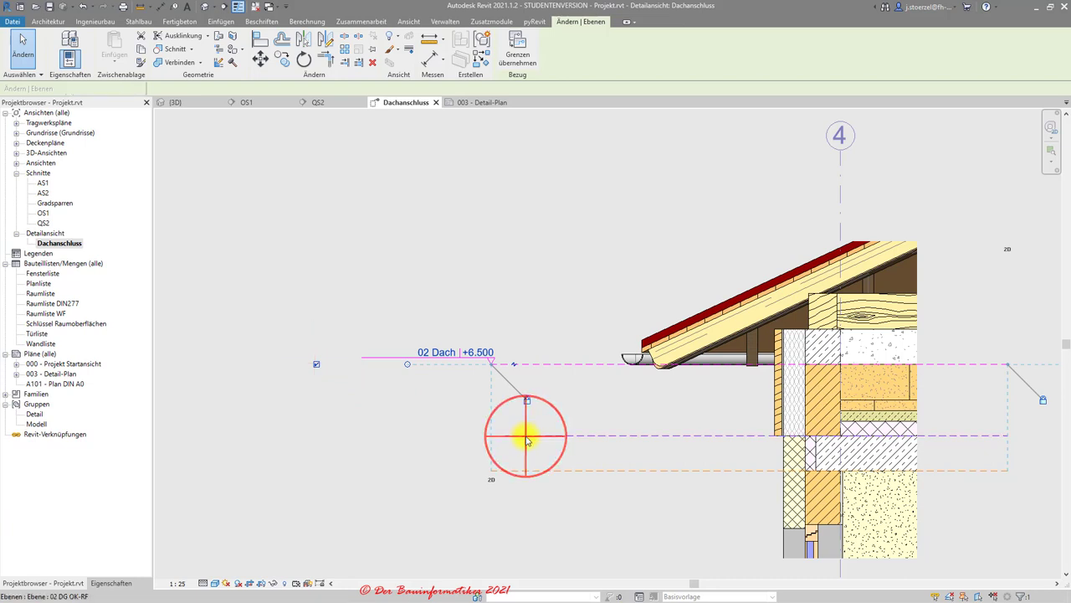
{"action": "left_click", "coordinate": [329, 434]}
{"action": "left_click", "coordinate": [533, 471]}
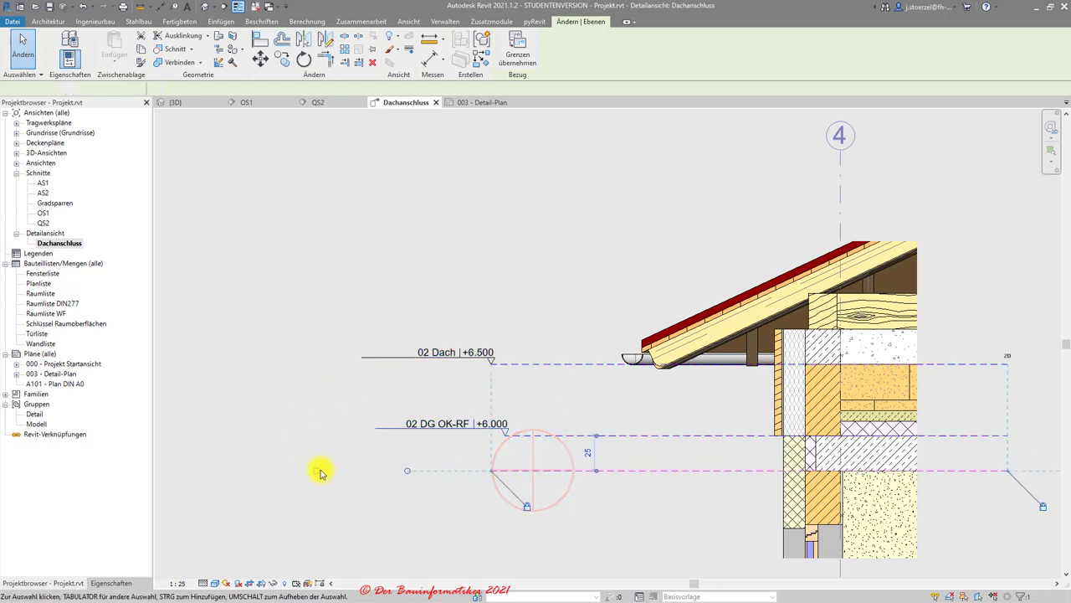
{"action": "left_click", "coordinate": [316, 471]}
{"action": "left_click", "coordinate": [502, 366]}
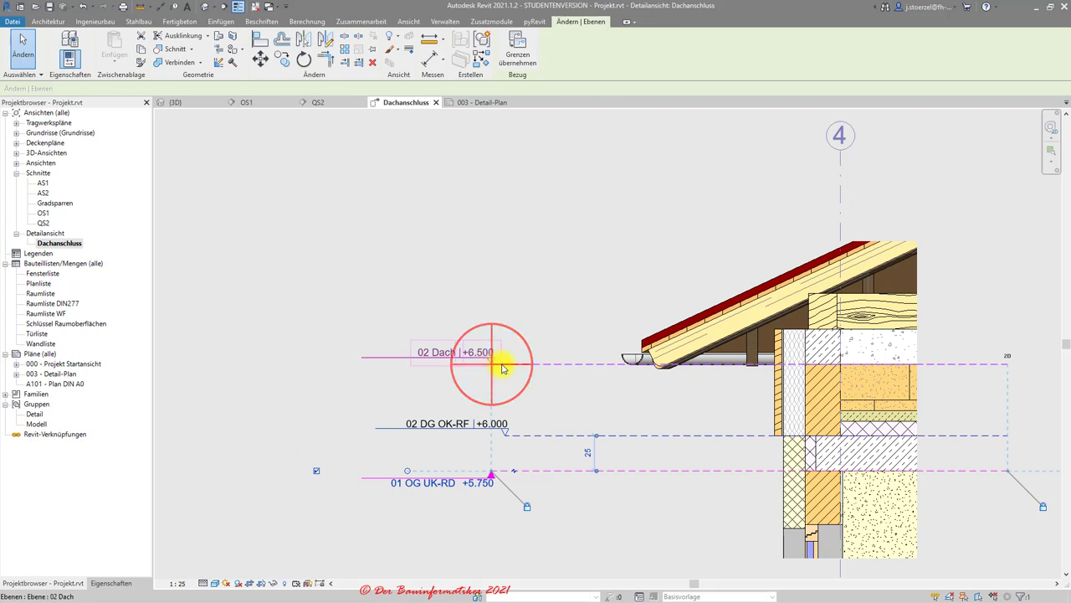
Drag the 01 OG UK-RD level head to the right
{"action": "left_click", "coordinate": [569, 471]}
{"action": "left_click", "coordinate": [492, 471]}
{"action": "left_click_drag", "start_coordinate": [493, 475], "coordinate": [600, 475]}
{"action": "left_click", "coordinate": [680, 505]}
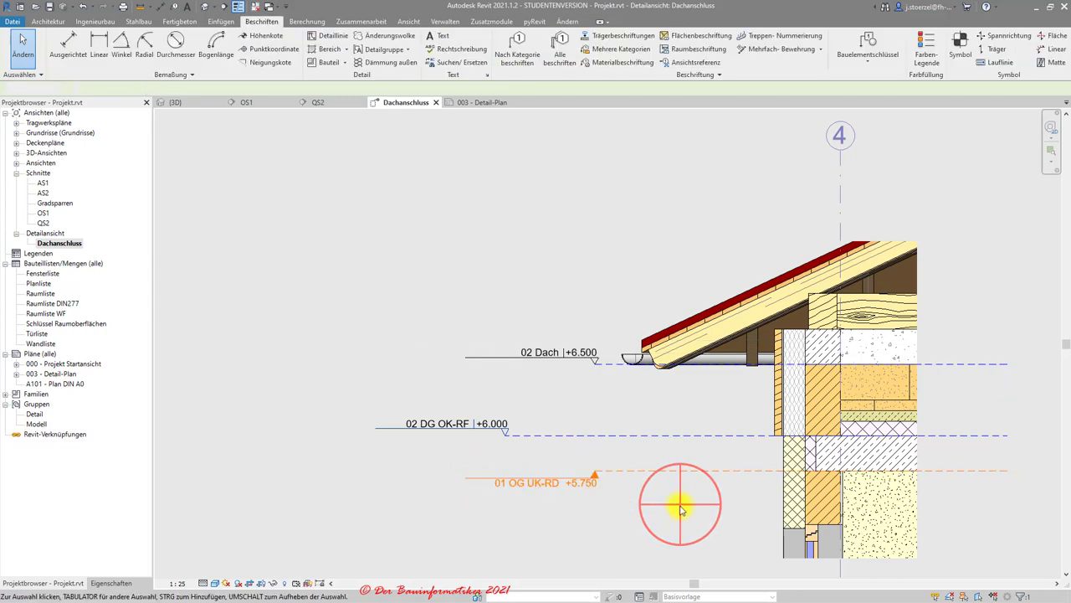
Move the 02 DG OK-RF level head right and shorten its line end to match the others
{"action": "left_click", "coordinate": [557, 435]}
{"action": "left_click_drag", "start_coordinate": [507, 434], "coordinate": [594, 435]}
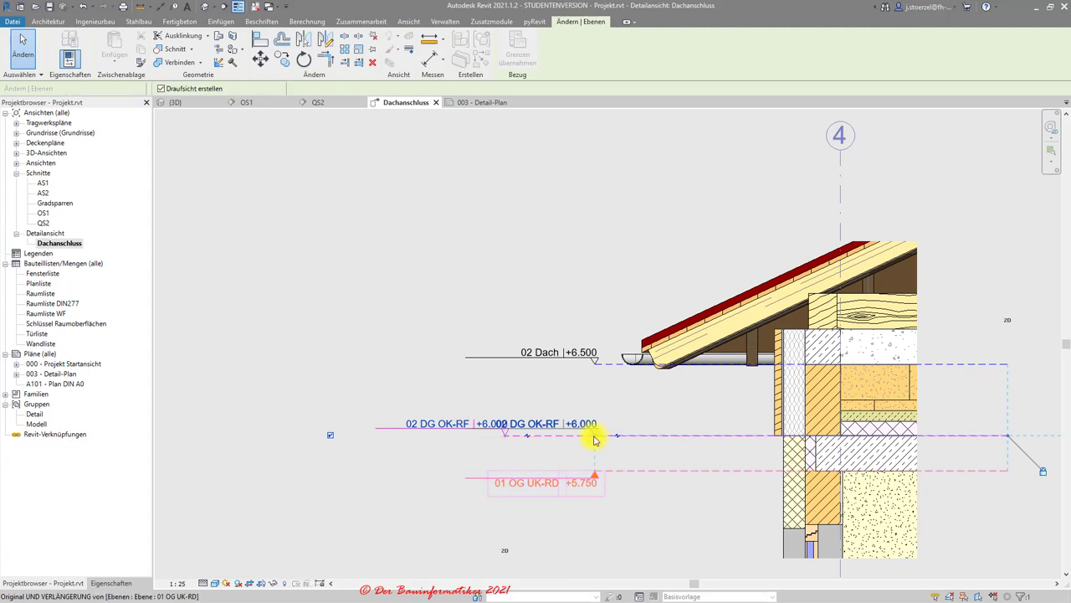
{"action": "scroll", "coordinate": [675, 426], "scroll_direction": "down", "scroll_amount": 2}
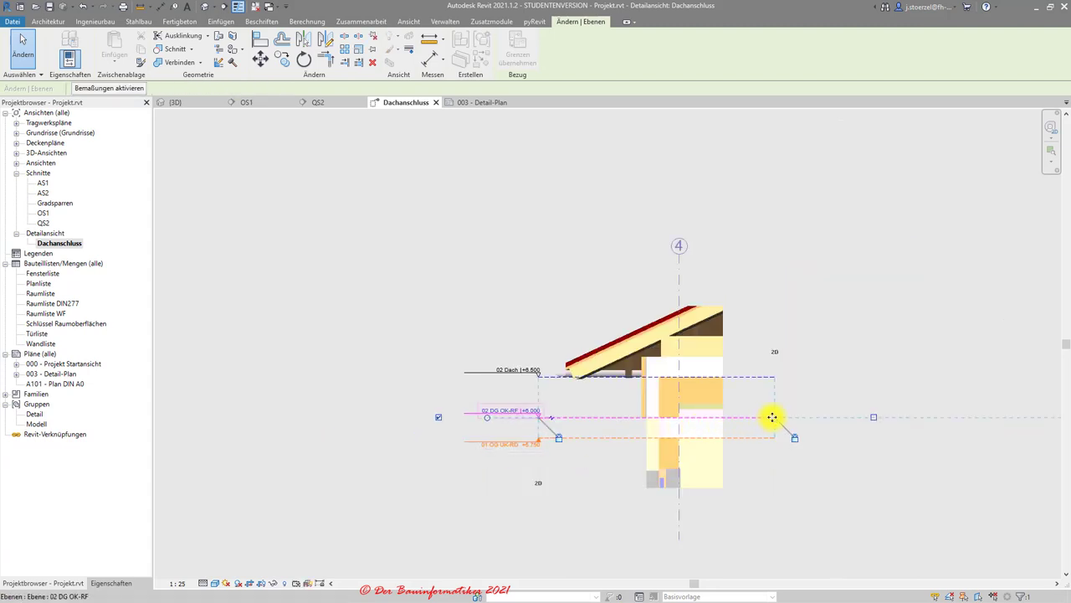
{"action": "left_click_drag", "start_coordinate": [772, 416], "coordinate": [724, 416]}
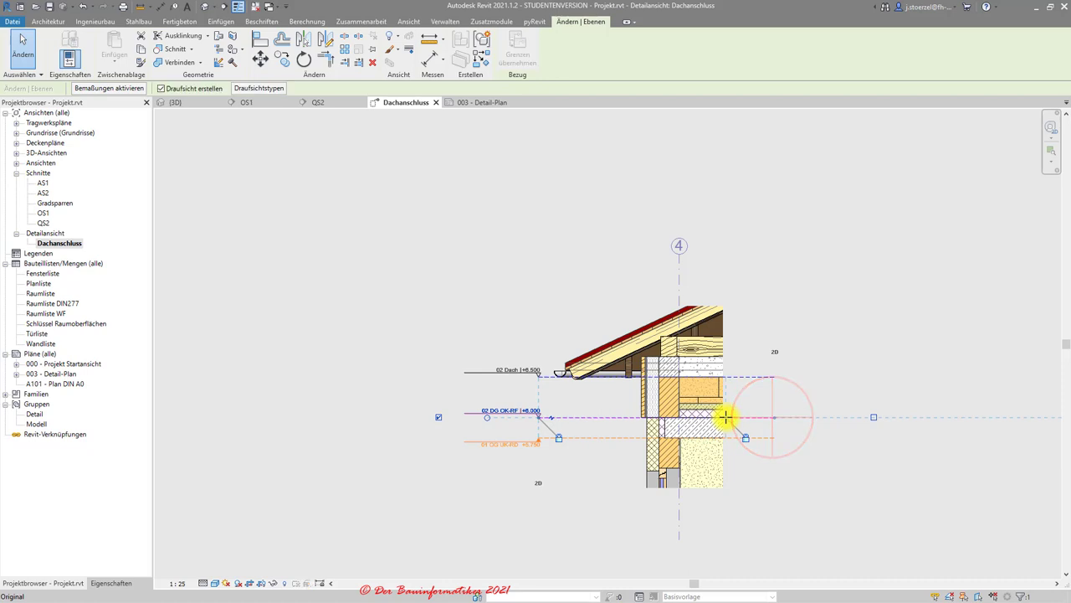
{"action": "left_click", "coordinate": [796, 397]}
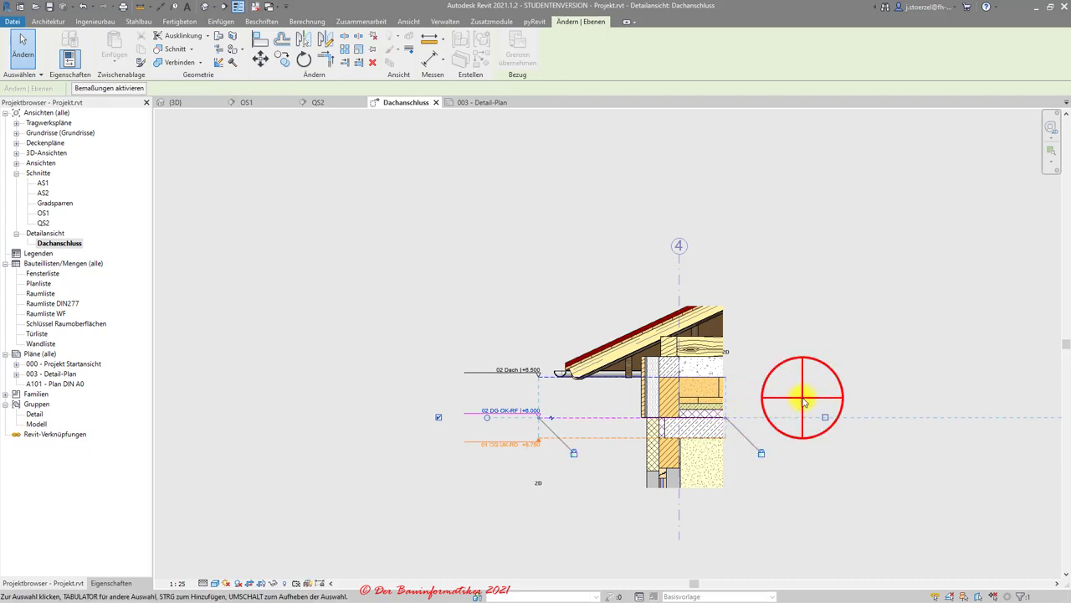
{"action": "scroll", "coordinate": [803, 403], "scroll_direction": "up", "scroll_amount": 2}
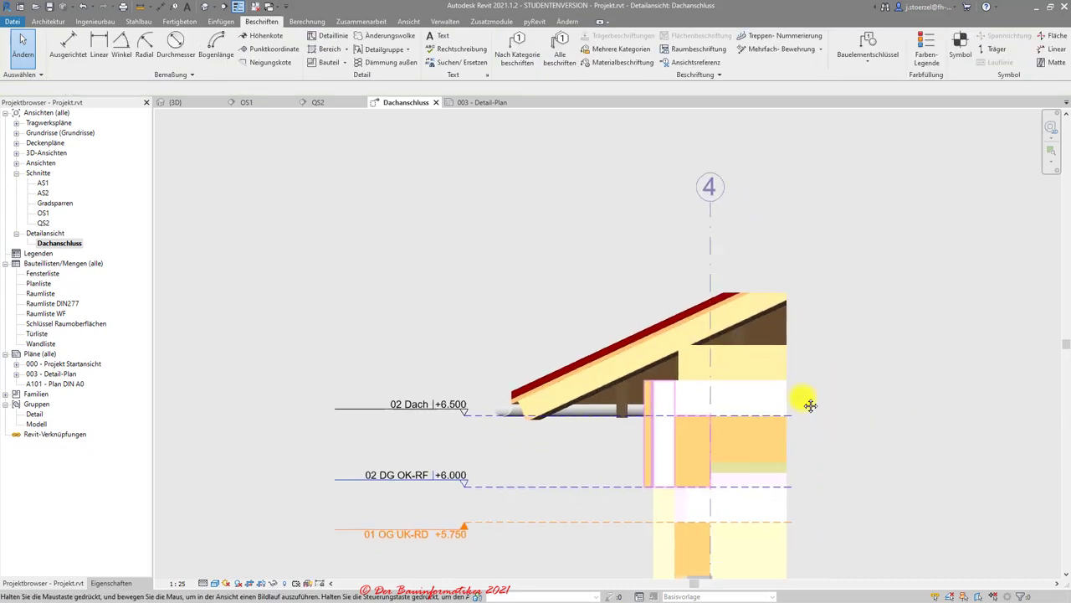
{"action": "middle_click_drag", "start_coordinate": [804, 402], "coordinate": [802, 401]}
{"action": "scroll", "coordinate": [802, 401], "scroll_direction": "down", "scroll_amount": 2}
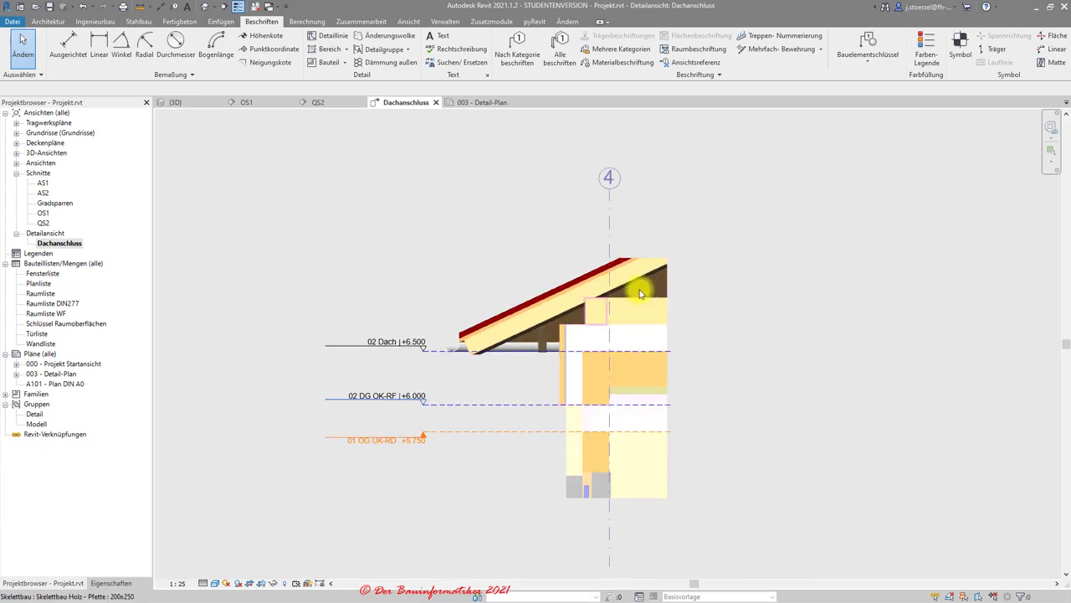
Turn on 'Zuschneidebereich sichtbar' in the Dachanschluss view's properties
{"action": "left_click", "coordinate": [613, 273]}
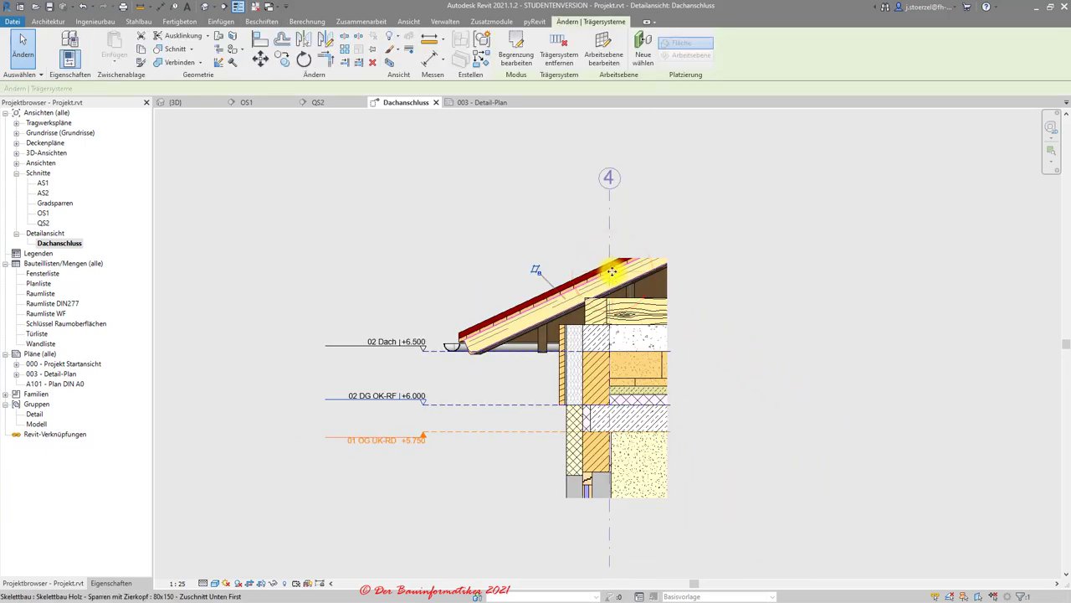
{"action": "left_click", "coordinate": [577, 280]}
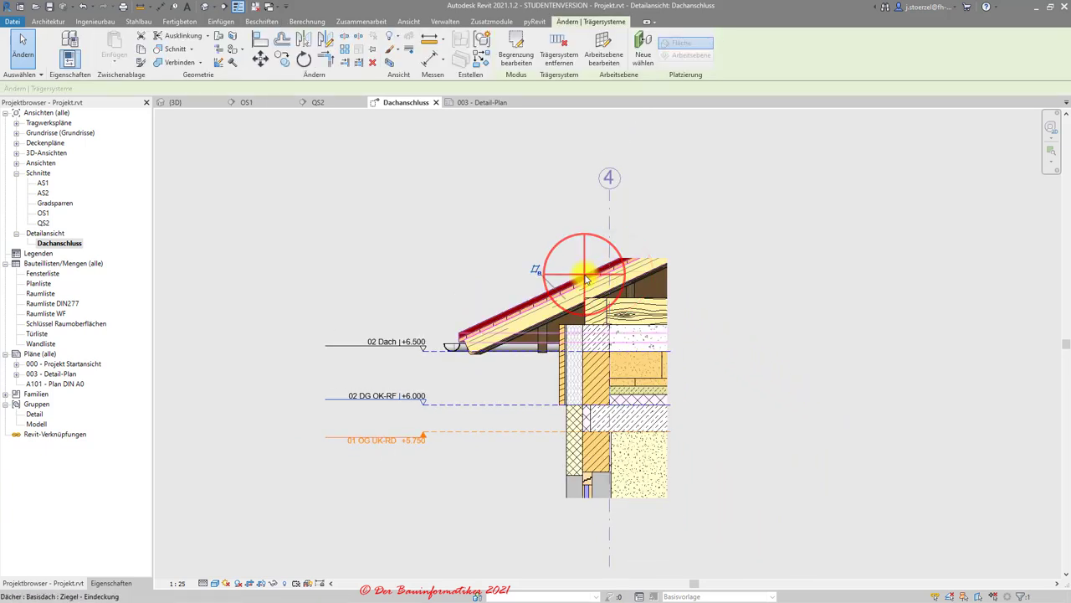
{"action": "left_click", "coordinate": [111, 582]}
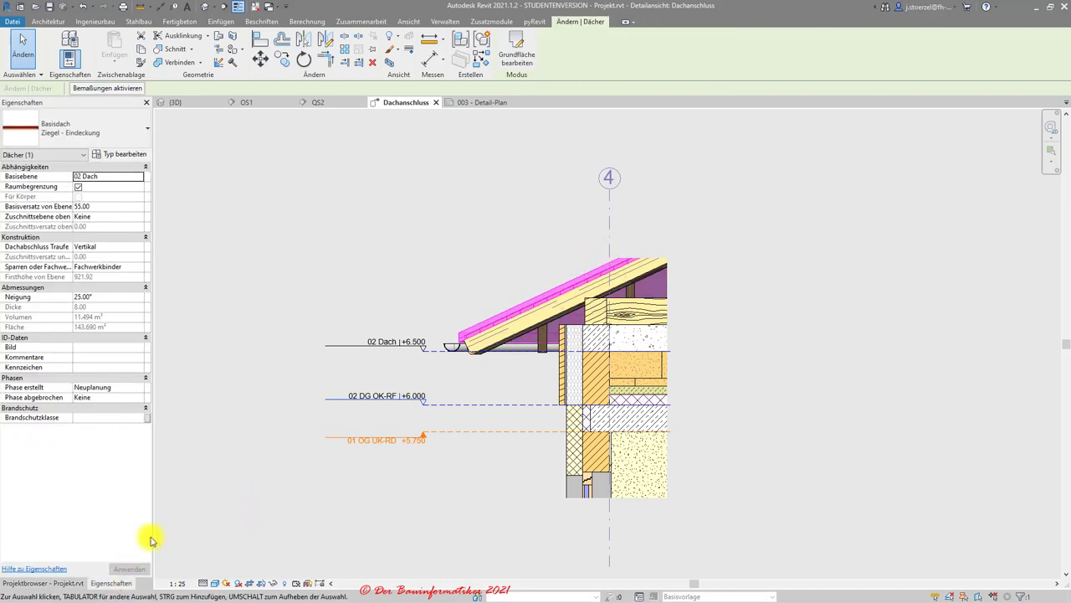
{"action": "left_click", "coordinate": [344, 272]}
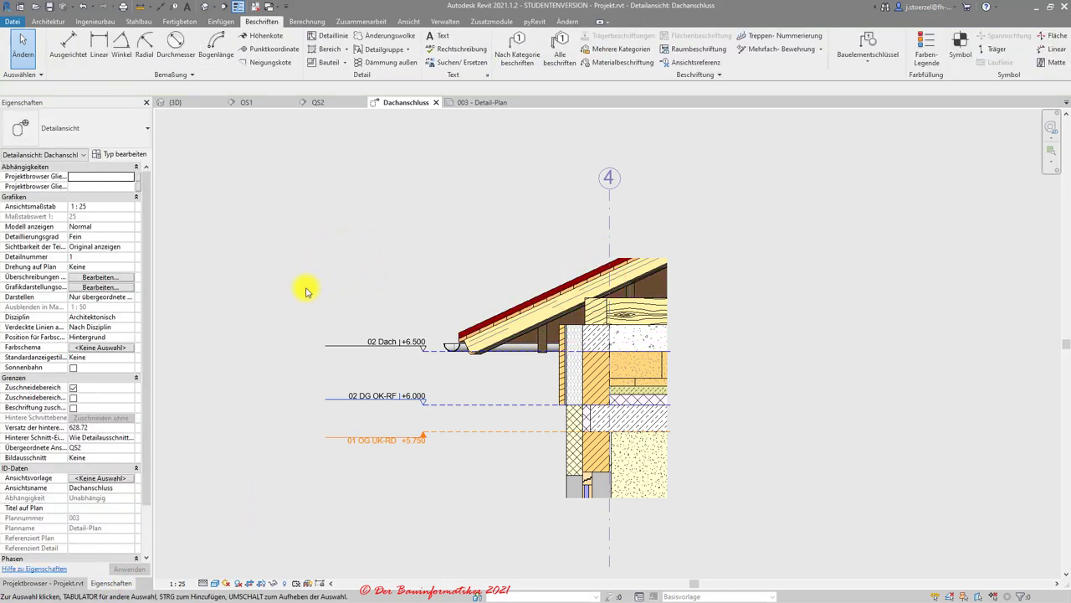
{"action": "left_click", "coordinate": [73, 398]}
Drag the crop region's top and bottom edges outward to enclose the roof and wall base
{"action": "left_click", "coordinate": [570, 258]}
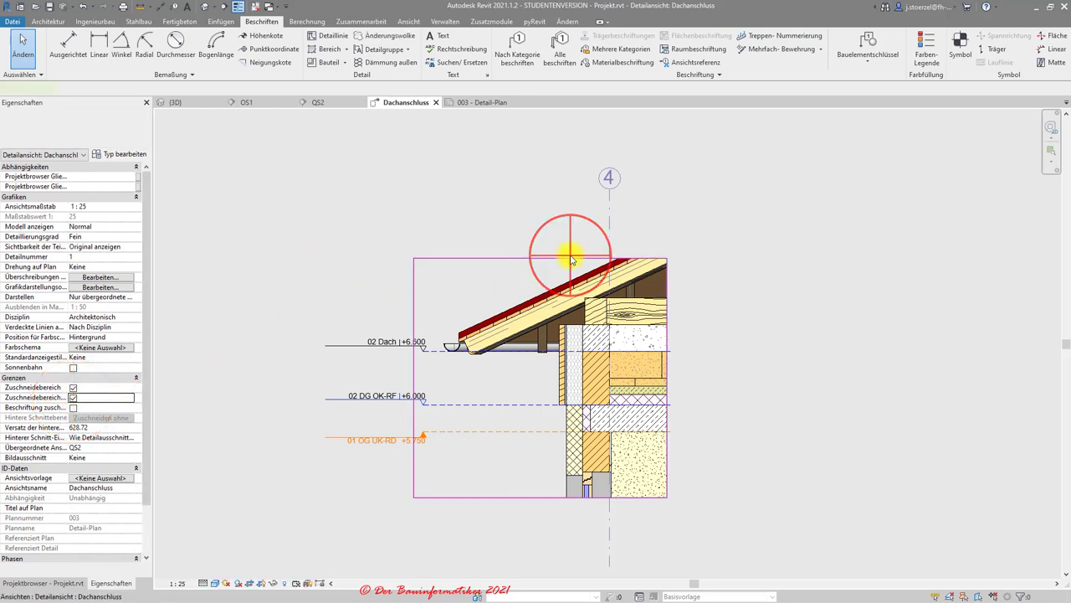
{"action": "left_click", "coordinate": [543, 257]}
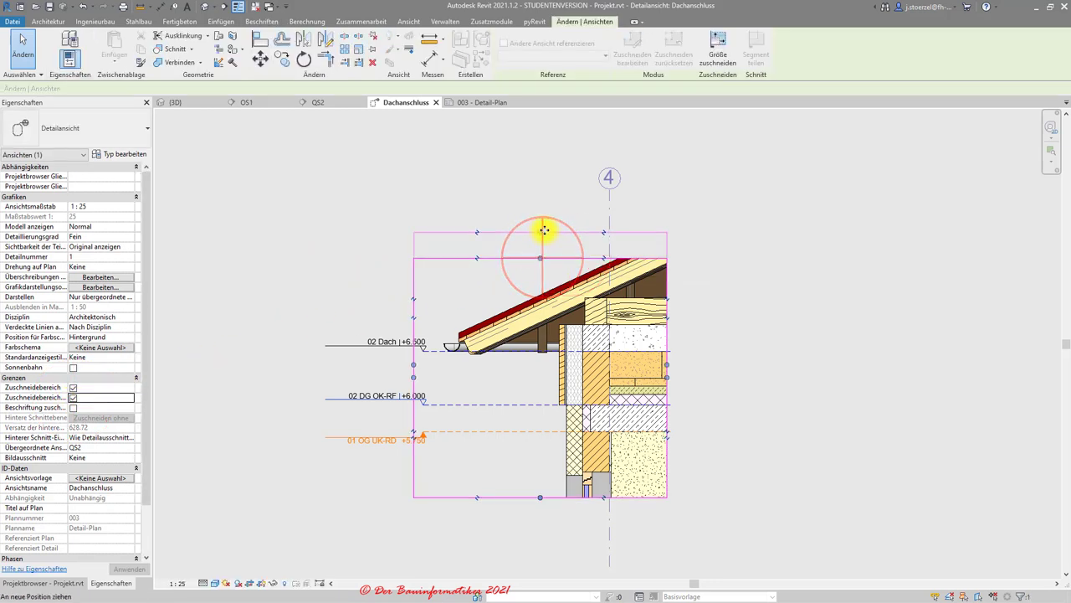
{"action": "left_click_drag", "start_coordinate": [544, 230], "coordinate": [545, 231]}
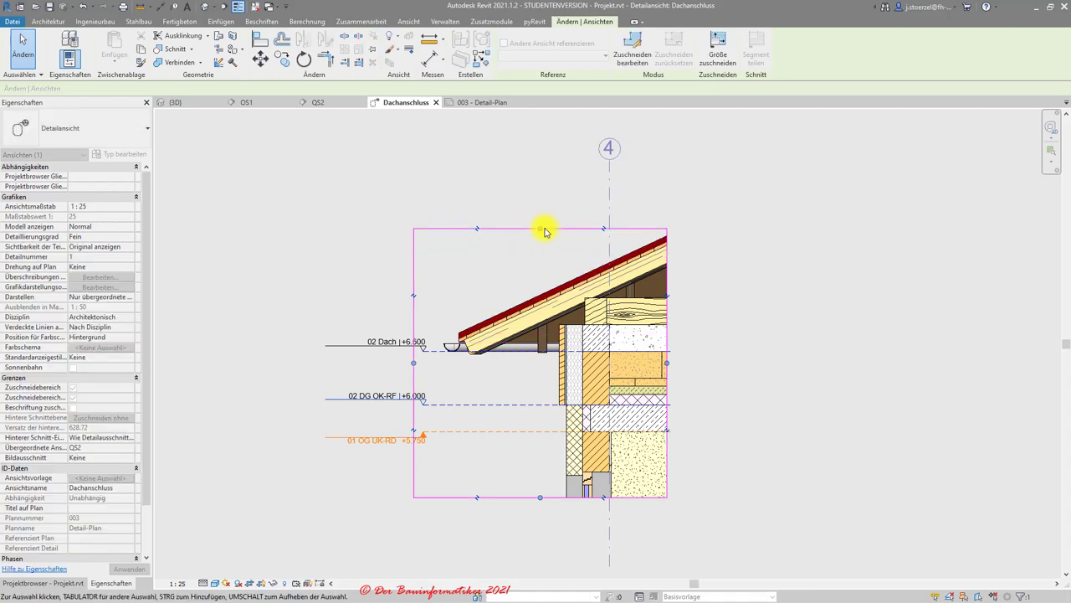
{"action": "left_click", "coordinate": [541, 232]}
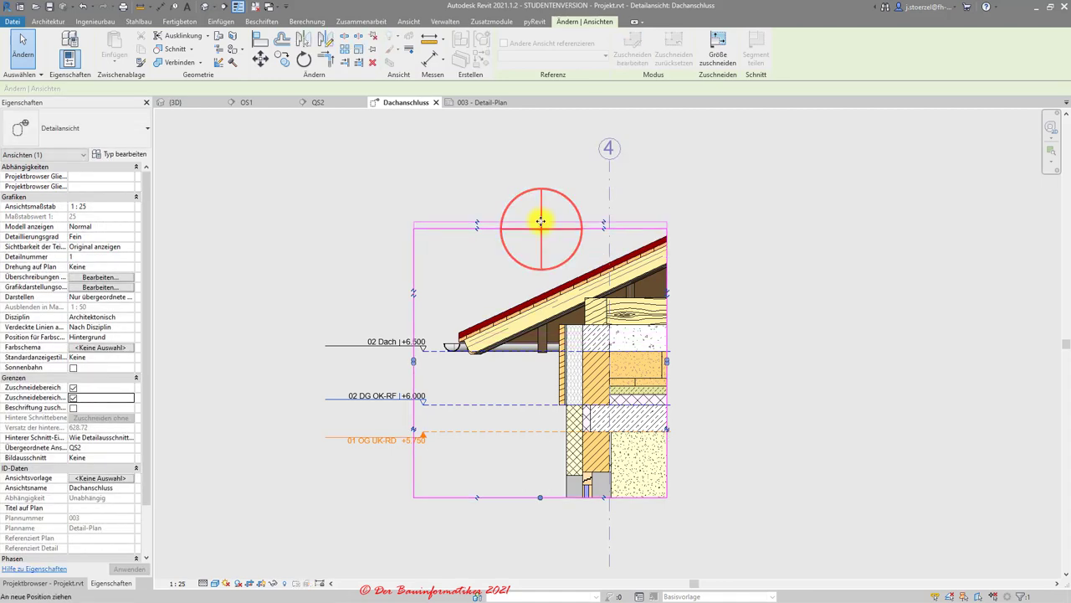
{"action": "scroll", "coordinate": [541, 228], "scroll_direction": "up", "scroll_amount": 3}
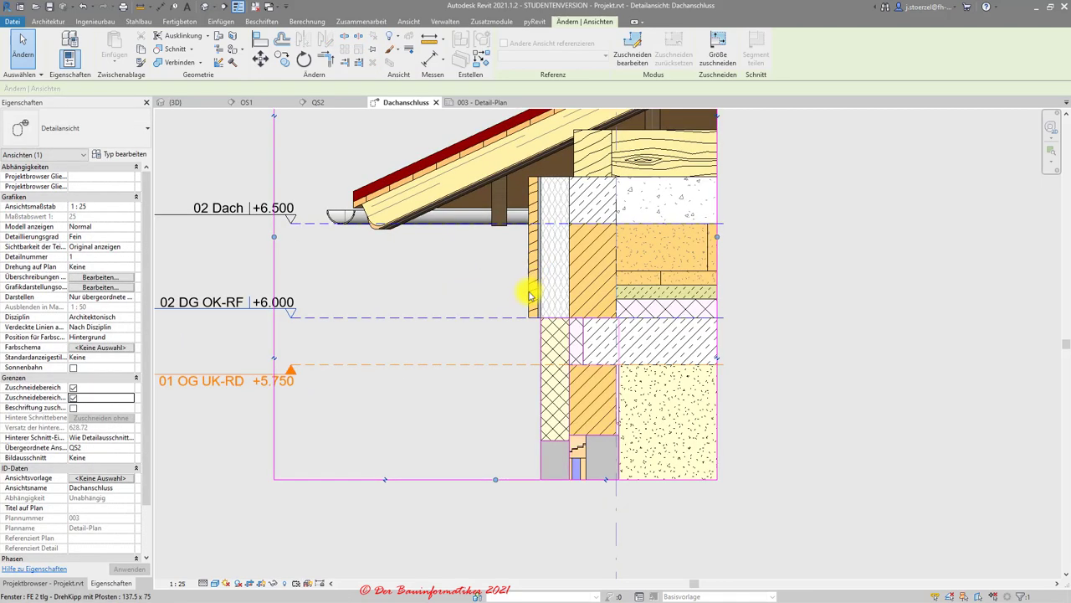
{"action": "left_click_drag", "start_coordinate": [496, 479], "coordinate": [501, 502]}
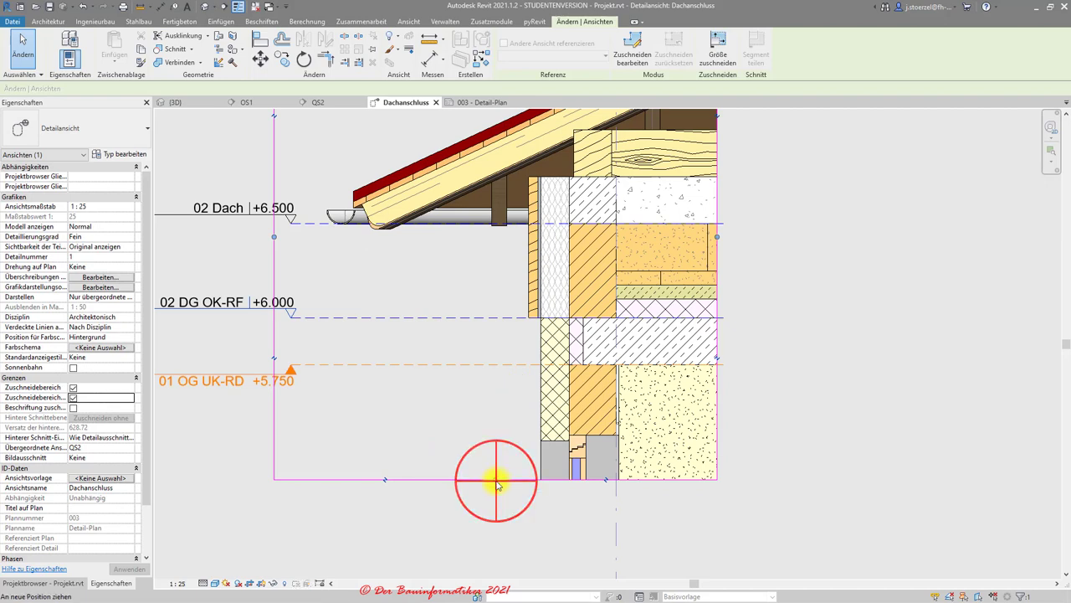
{"action": "left_click", "coordinate": [778, 443]}
{"action": "scroll", "coordinate": [819, 504], "scroll_direction": "down", "scroll_amount": 2}
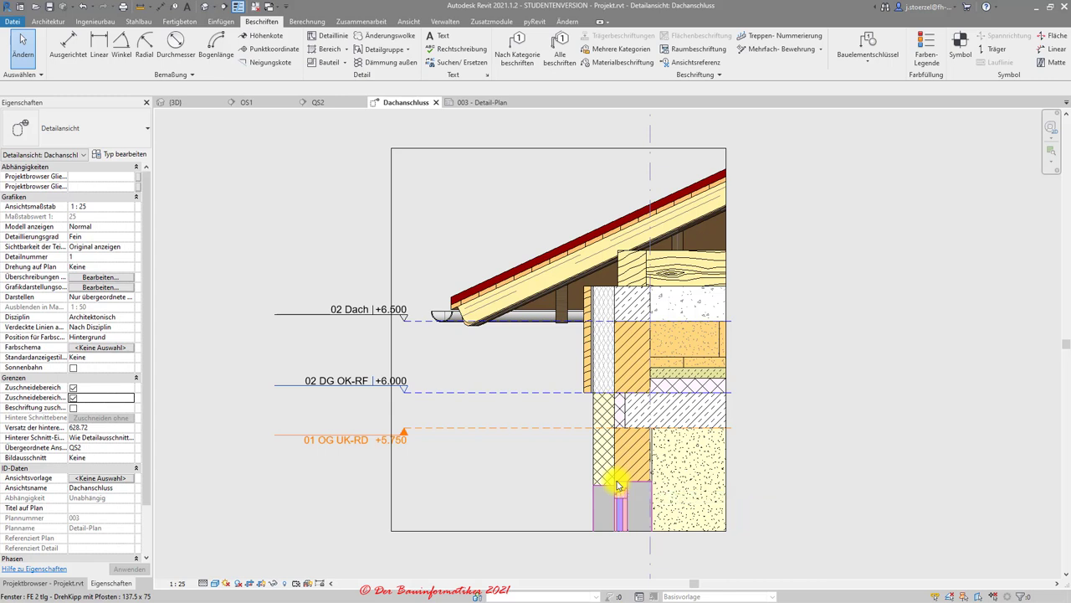
{"action": "left_click", "coordinate": [618, 485]}
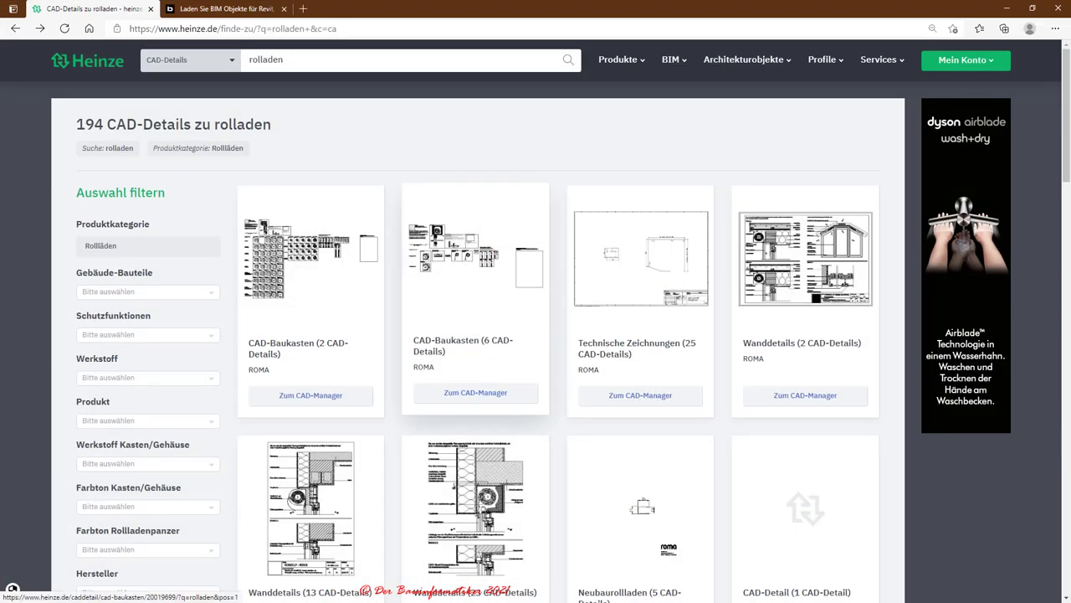
Scroll through the 194 rolladen CAD-Details results and open the Wanddetails (23 CAD-Details) card
{"action": "scroll", "coordinate": [808, 271], "scroll_direction": "down", "scroll_amount": 5}
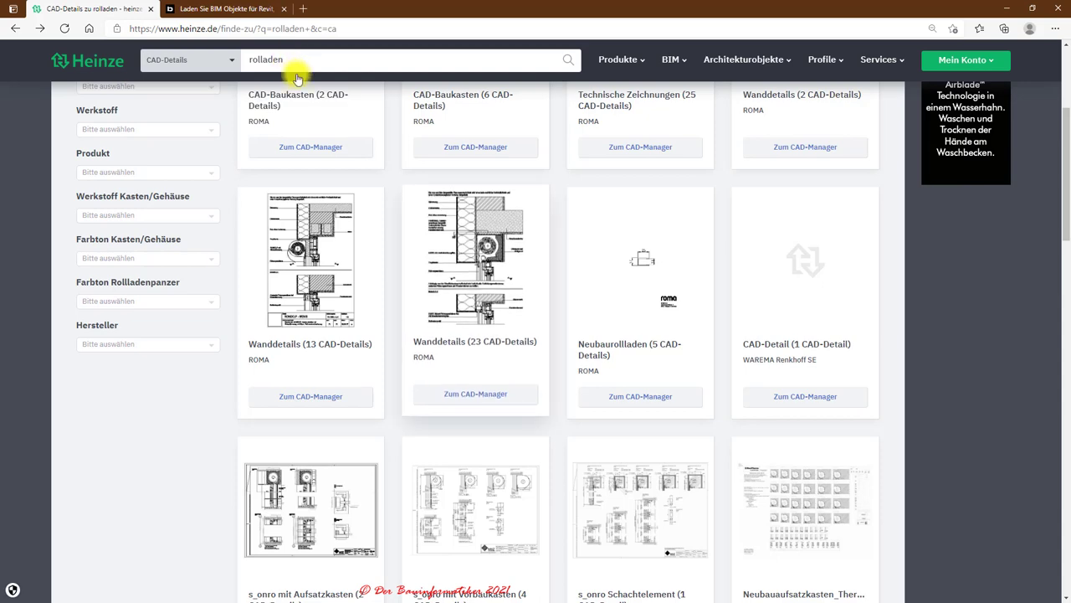
{"action": "scroll", "coordinate": [479, 325], "scroll_direction": "down", "scroll_amount": 3}
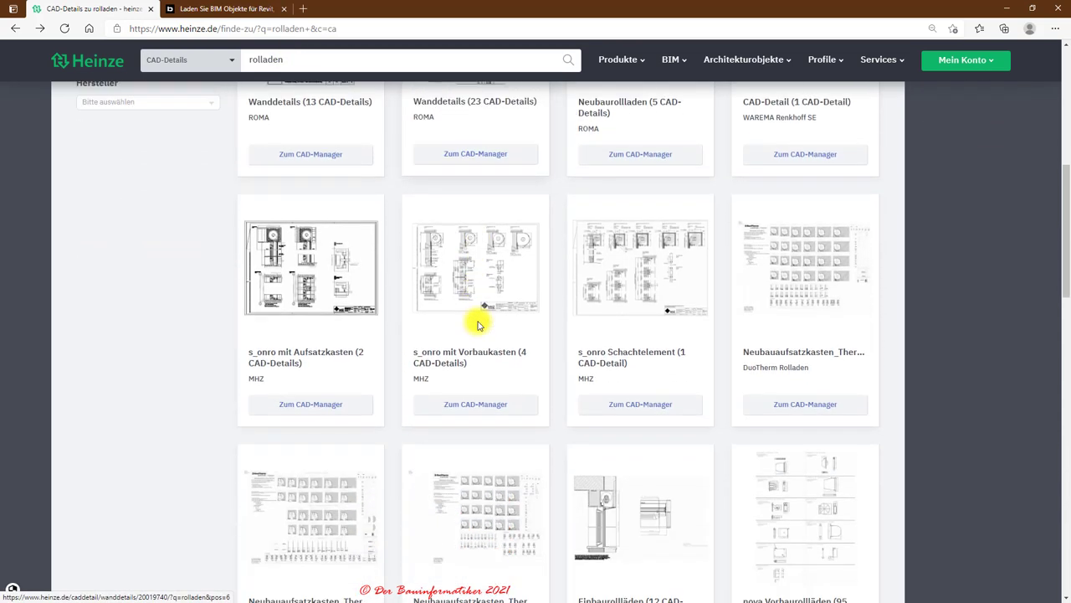
{"action": "scroll", "coordinate": [479, 325], "scroll_direction": "down", "scroll_amount": 1}
{"action": "scroll", "coordinate": [452, 323], "scroll_direction": "up", "scroll_amount": 3}
{"action": "scroll", "coordinate": [430, 323], "scroll_direction": "up", "scroll_amount": 2}
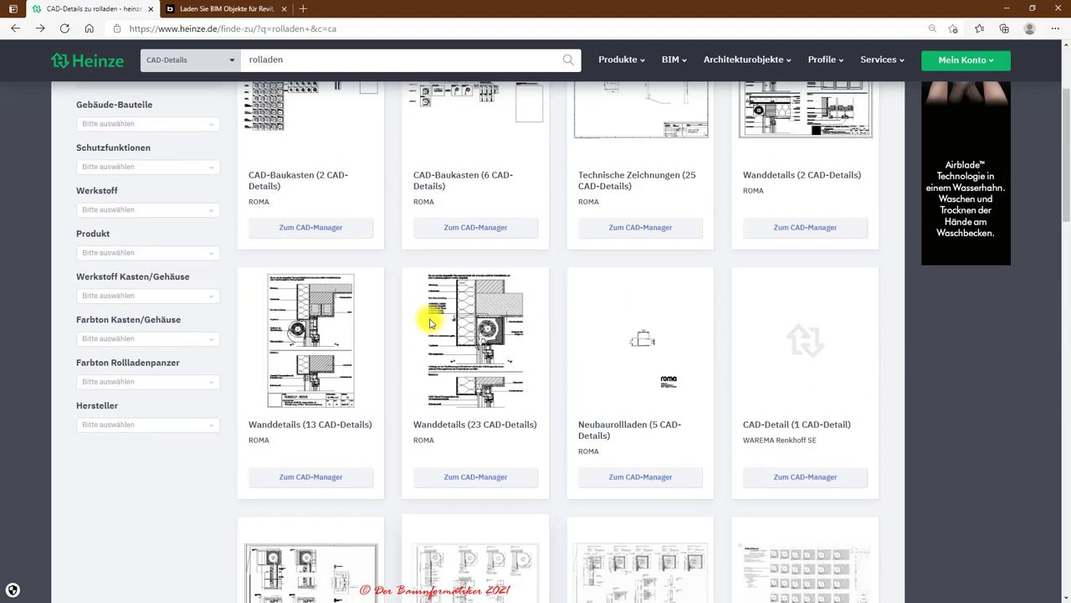
{"action": "scroll", "coordinate": [430, 323], "scroll_direction": "up", "scroll_amount": 2}
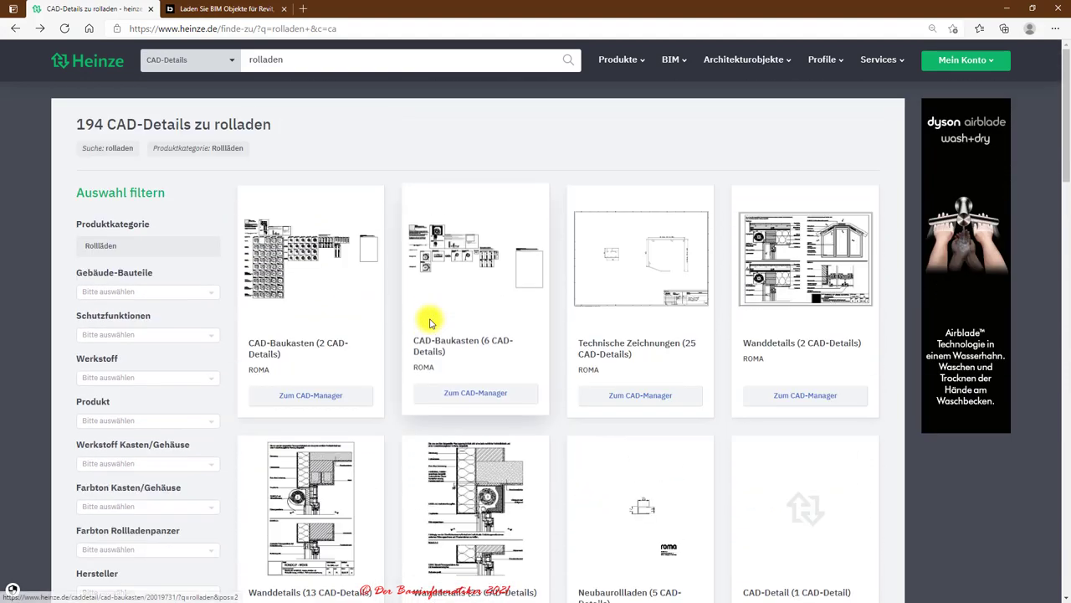
{"action": "scroll", "coordinate": [430, 322], "scroll_direction": "down", "scroll_amount": 2}
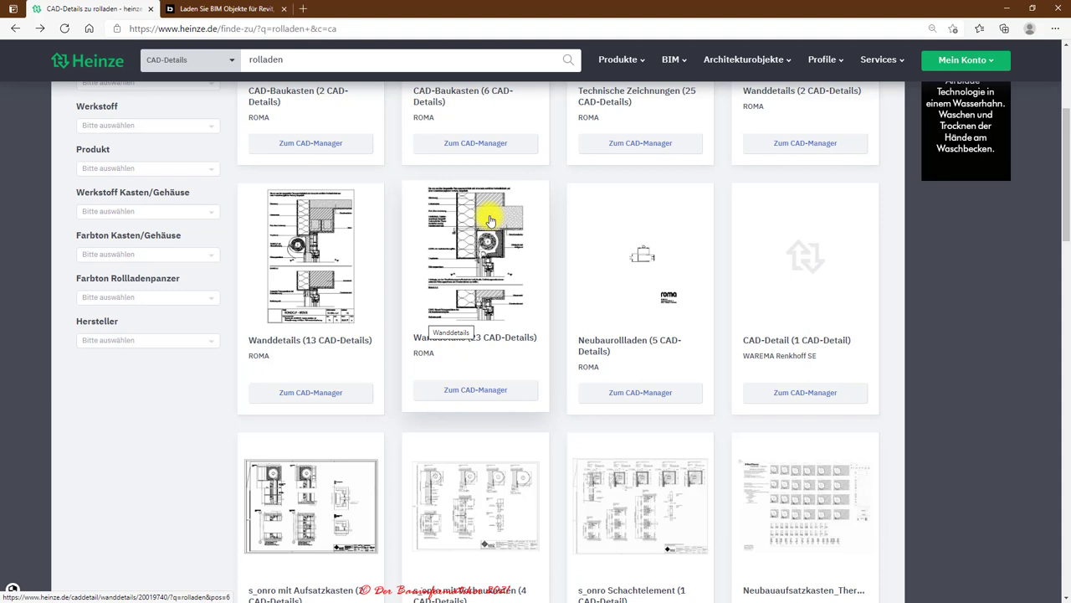
{"action": "left_click", "coordinate": [491, 220]}
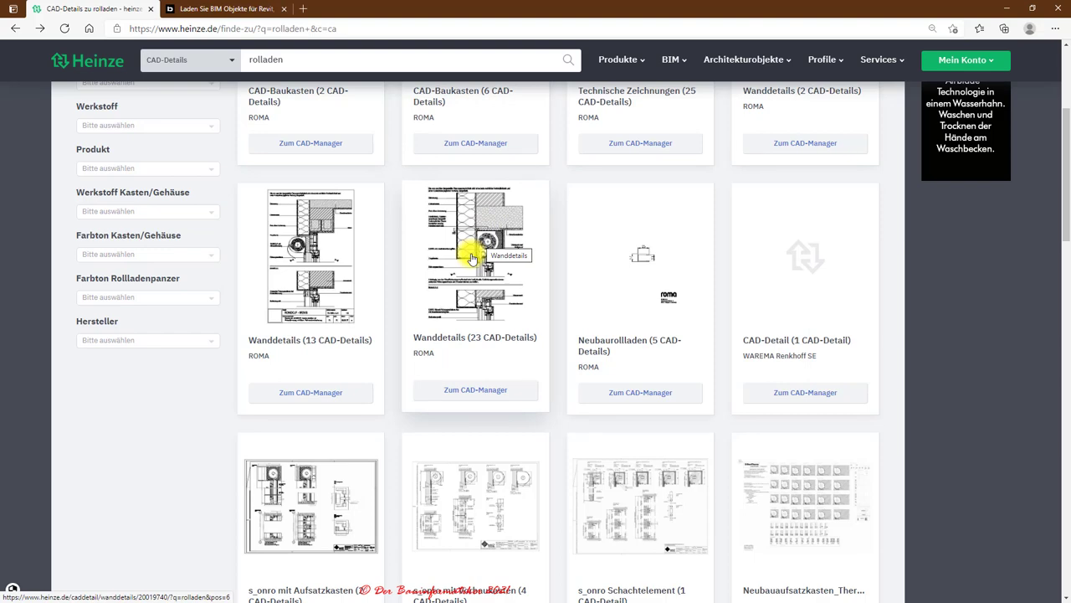
Switch to BIMobject's AutoCAD-filtered rolladen results and scroll through the 45 product families
{"action": "left_click", "coordinate": [237, 9]}
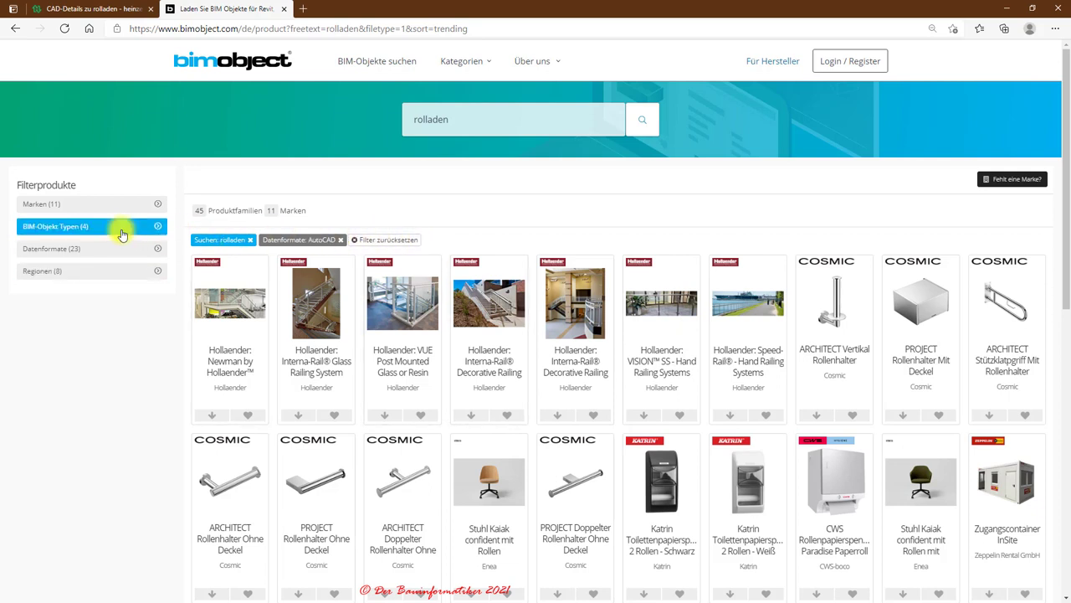
{"action": "left_click", "coordinate": [476, 116]}
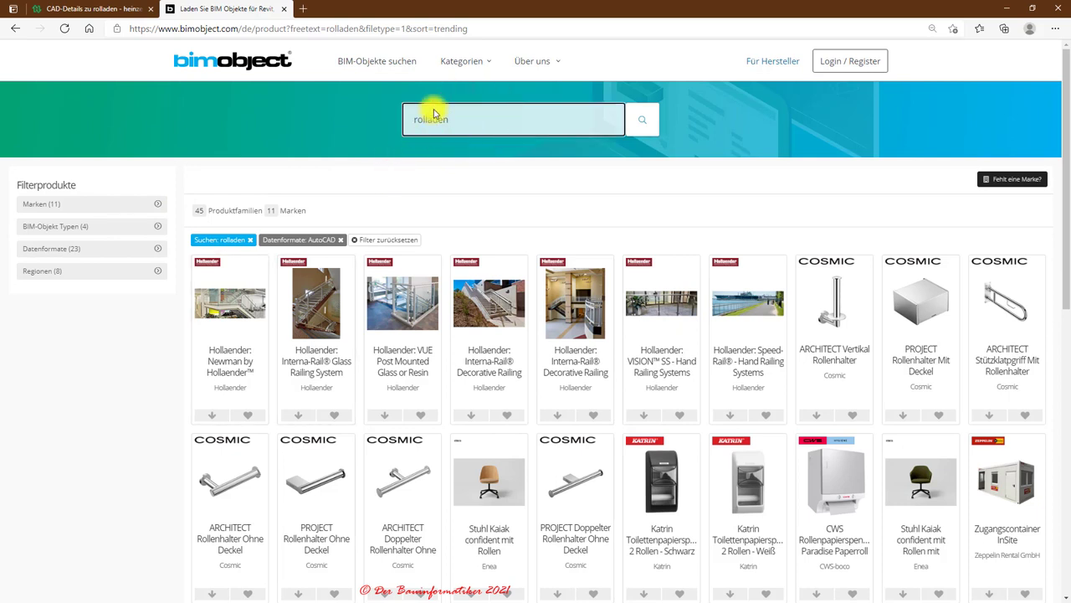
{"action": "scroll", "coordinate": [540, 381], "scroll_direction": "down", "scroll_amount": 2}
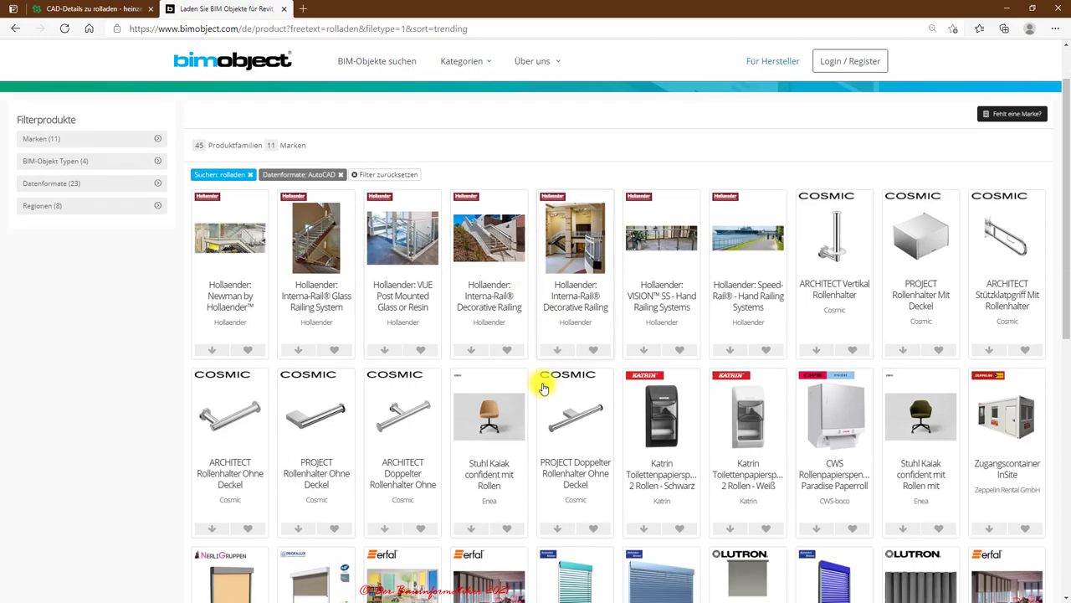
{"action": "scroll", "coordinate": [543, 388], "scroll_direction": "down", "scroll_amount": 3}
{"action": "scroll", "coordinate": [543, 385], "scroll_direction": "down", "scroll_amount": 1}
{"action": "scroll", "coordinate": [545, 383], "scroll_direction": "up", "scroll_amount": 3}
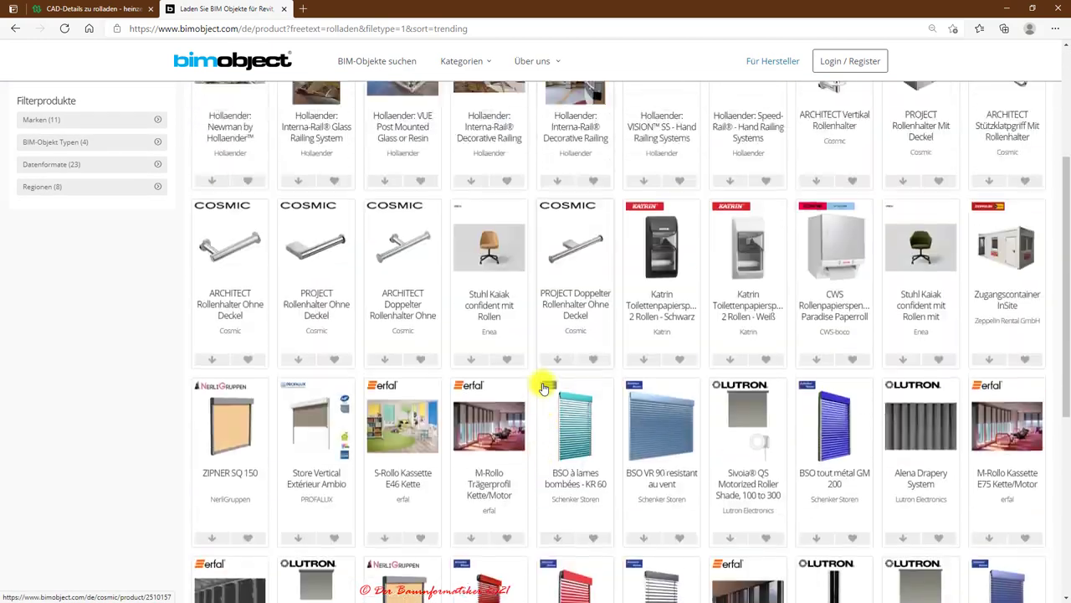
{"action": "scroll", "coordinate": [433, 268], "scroll_direction": "up", "scroll_amount": 3}
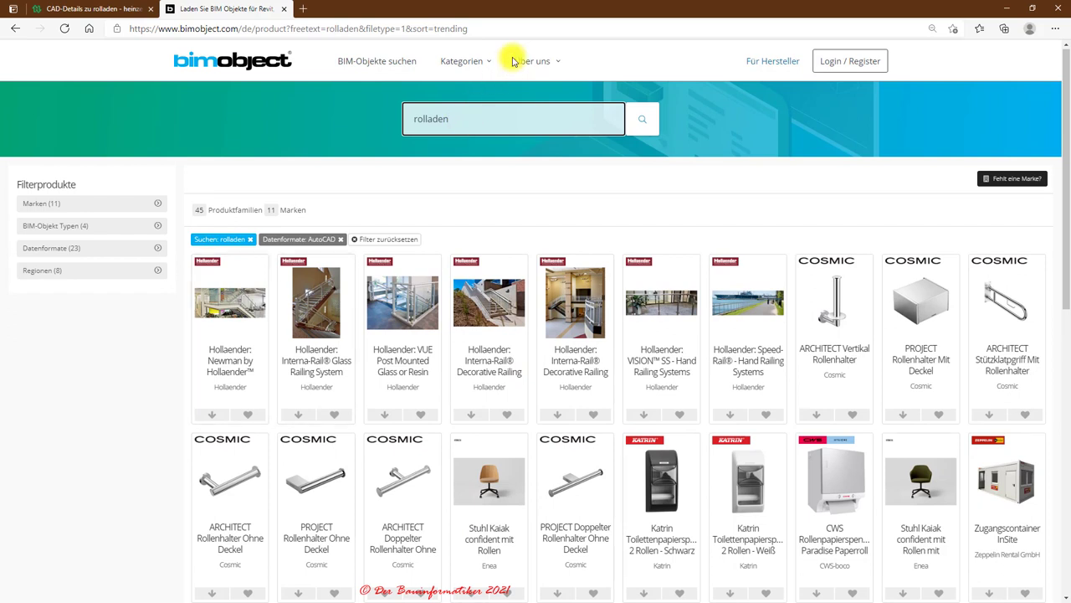
Tick Revit (250) alongside AutoCAD in the Datenformate filter and apply it
{"action": "left_click", "coordinate": [36, 248]}
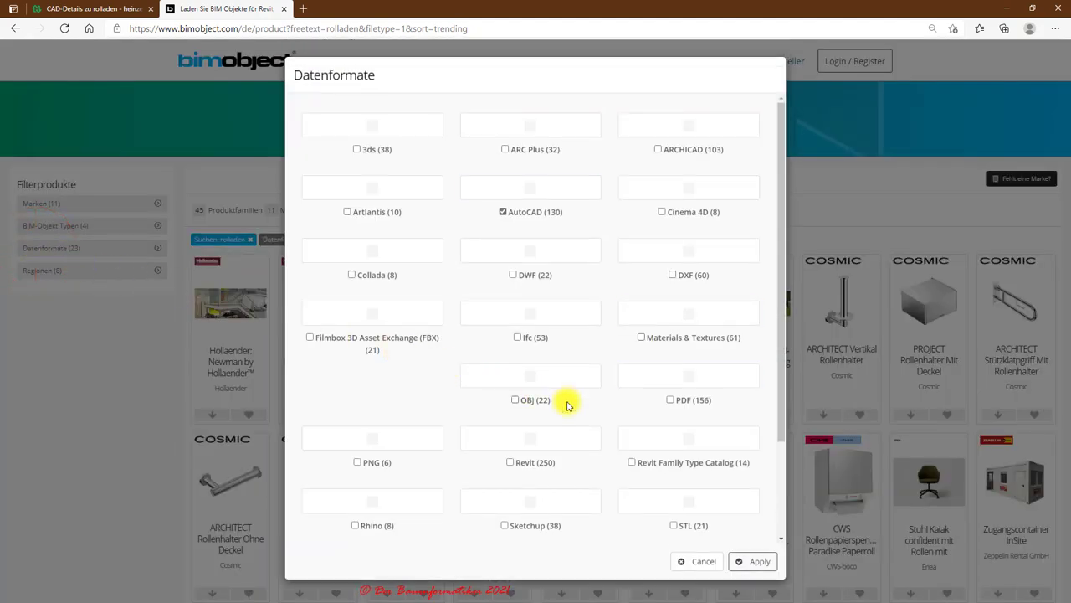
{"action": "scroll", "coordinate": [567, 406], "scroll_direction": "down", "scroll_amount": 1}
{"action": "scroll", "coordinate": [568, 406], "scroll_direction": "down", "scroll_amount": 3}
{"action": "left_click", "coordinate": [510, 338]}
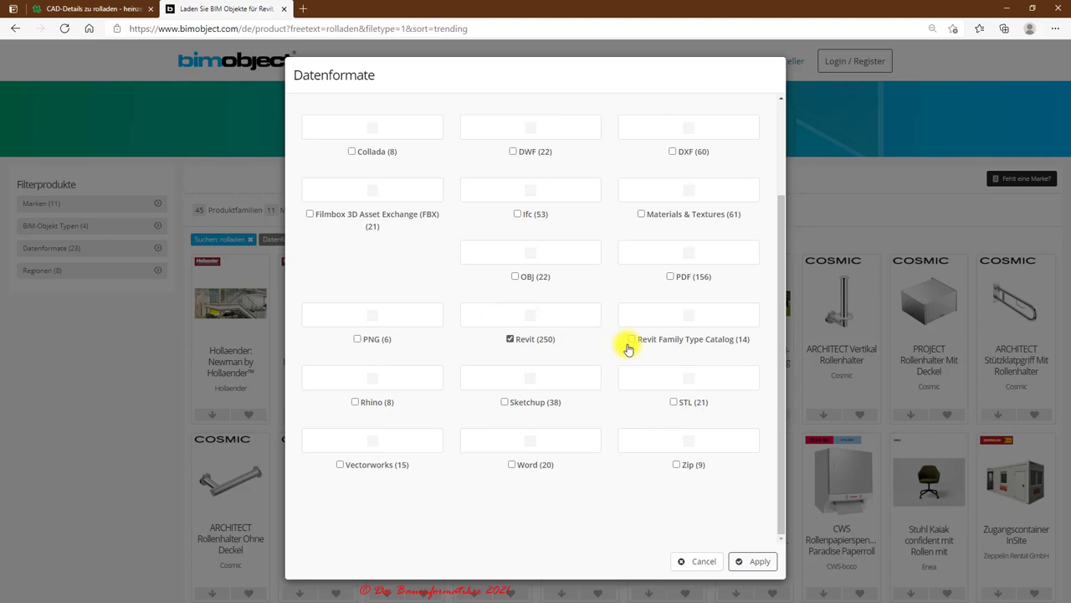
{"action": "scroll", "coordinate": [628, 350], "scroll_direction": "up", "scroll_amount": 3}
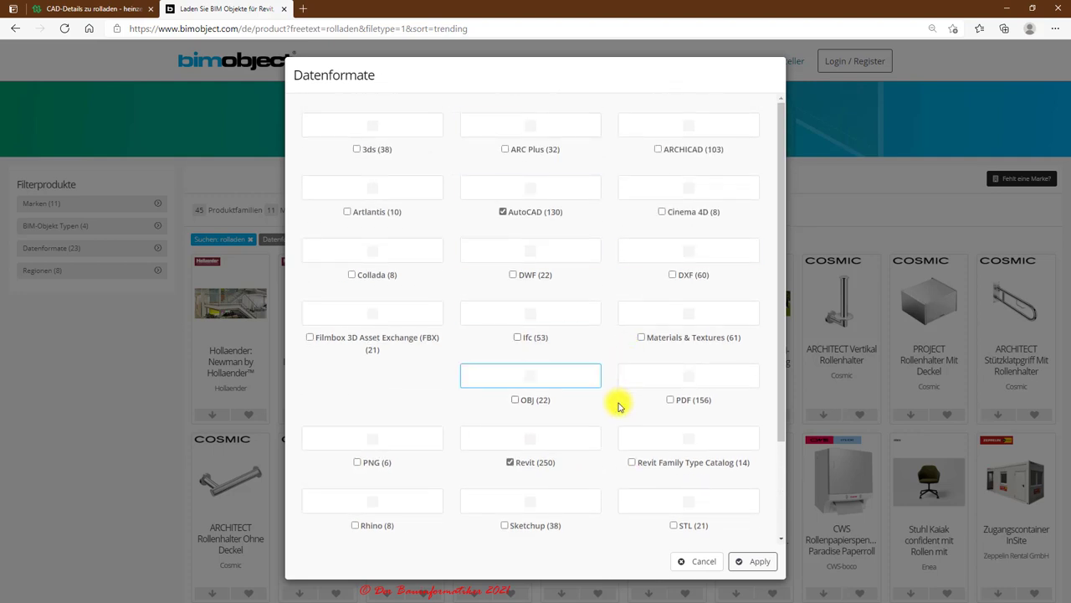
{"action": "scroll", "coordinate": [620, 406], "scroll_direction": "down", "scroll_amount": 3}
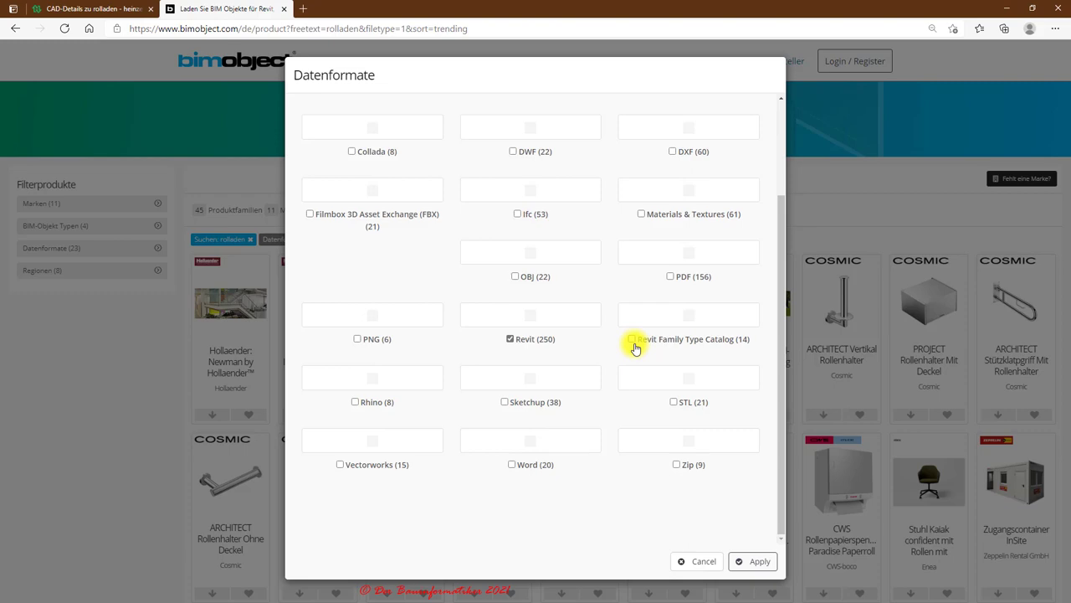
{"action": "left_click", "coordinate": [632, 340]}
{"action": "left_click", "coordinate": [751, 559]}
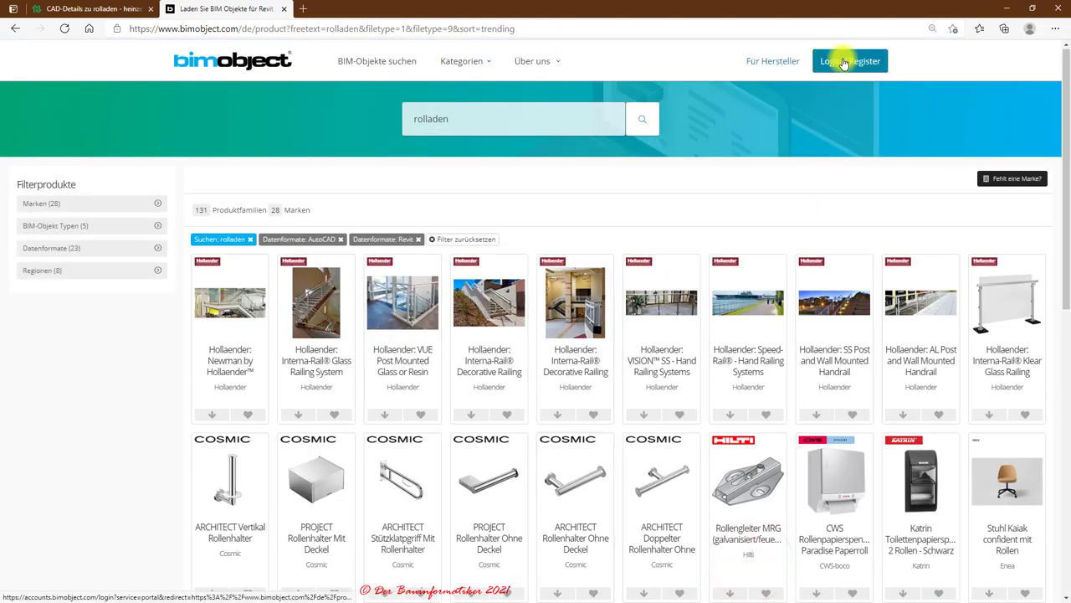
{"action": "left_click", "coordinate": [92, 8]}
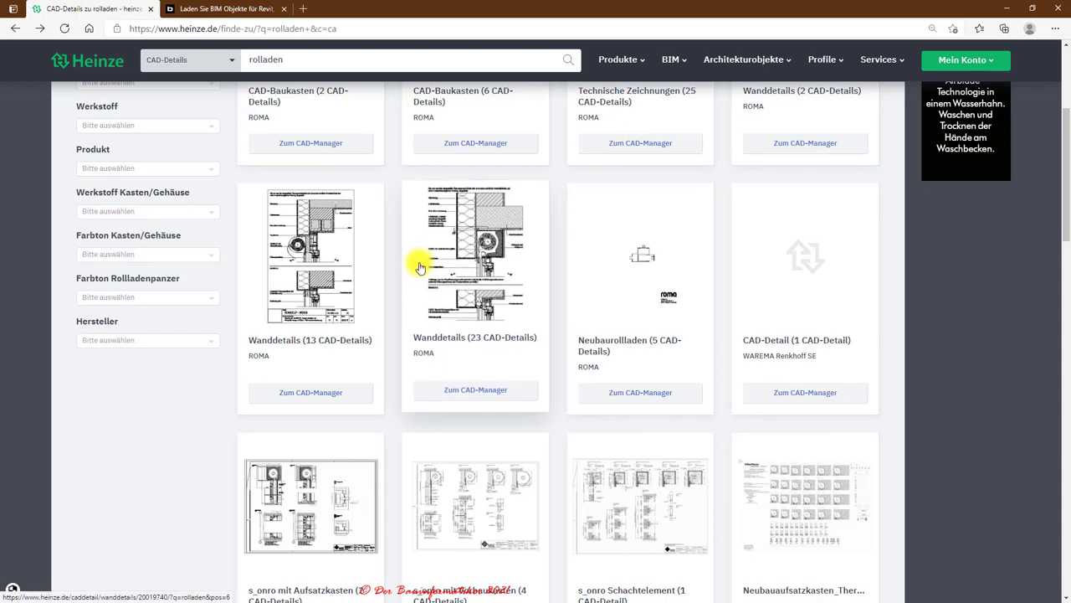
Return to the BIMobject tab listing 131 rolladen product families from 28 brands
{"action": "left_click", "coordinate": [224, 9]}
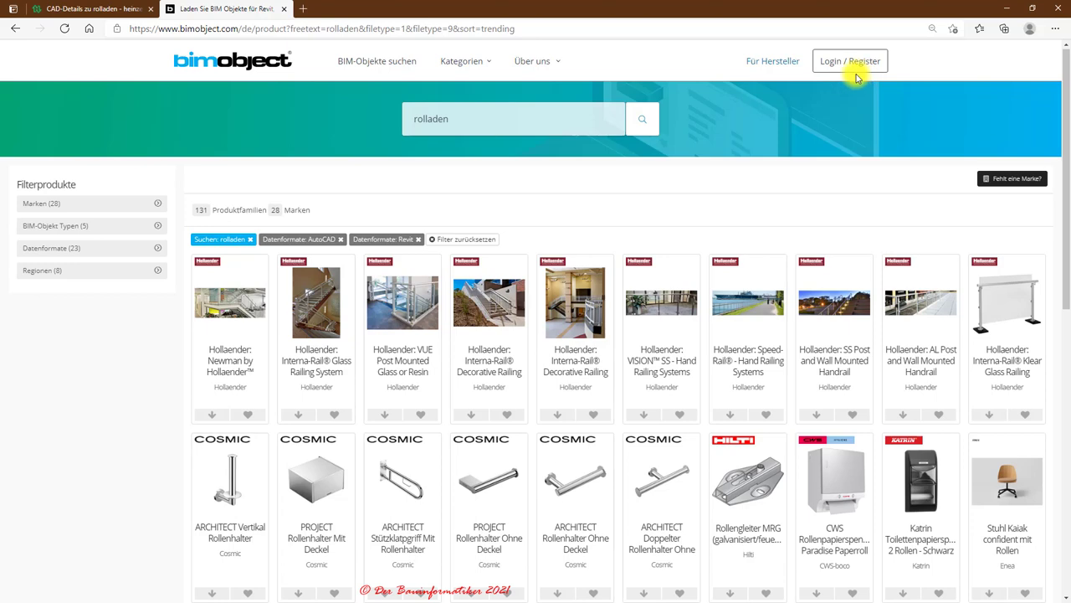
Open the HAROL SC900-ZIP product page and download RAL_Classic.adsklib after logging in
{"action": "scroll", "coordinate": [482, 359], "scroll_direction": "down", "scroll_amount": 1}
{"action": "scroll", "coordinate": [482, 360], "scroll_direction": "down", "scroll_amount": 4}
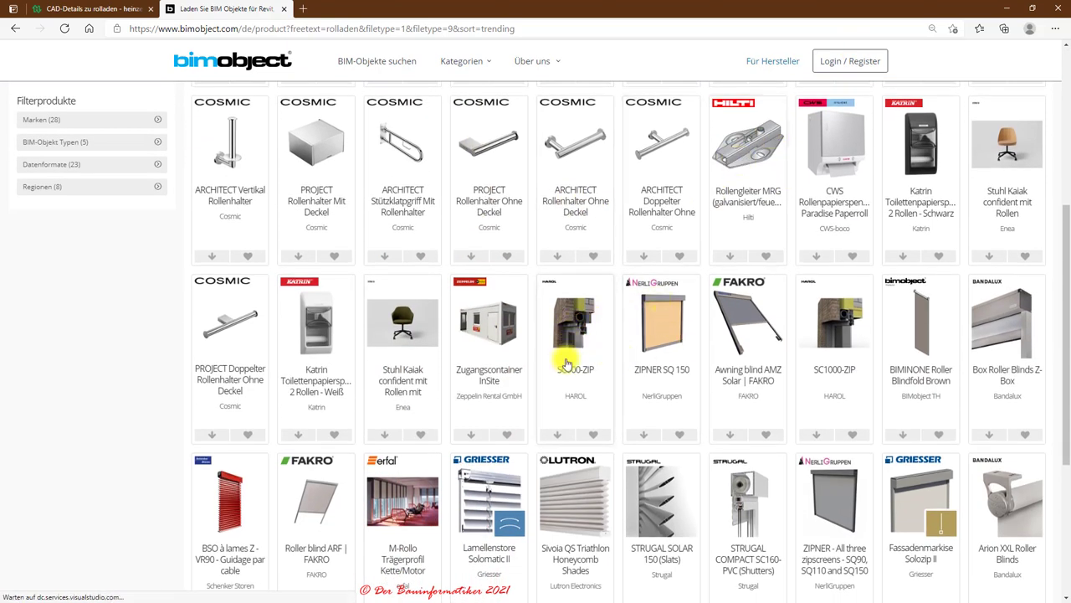
{"action": "left_click", "coordinate": [571, 355]}
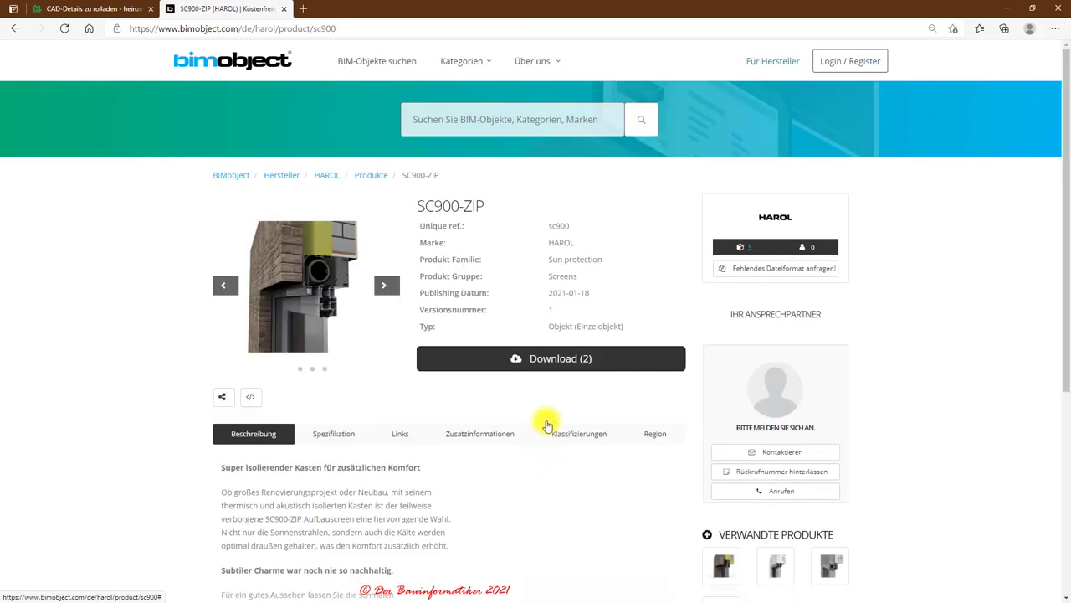
{"action": "left_click", "coordinate": [545, 357]}
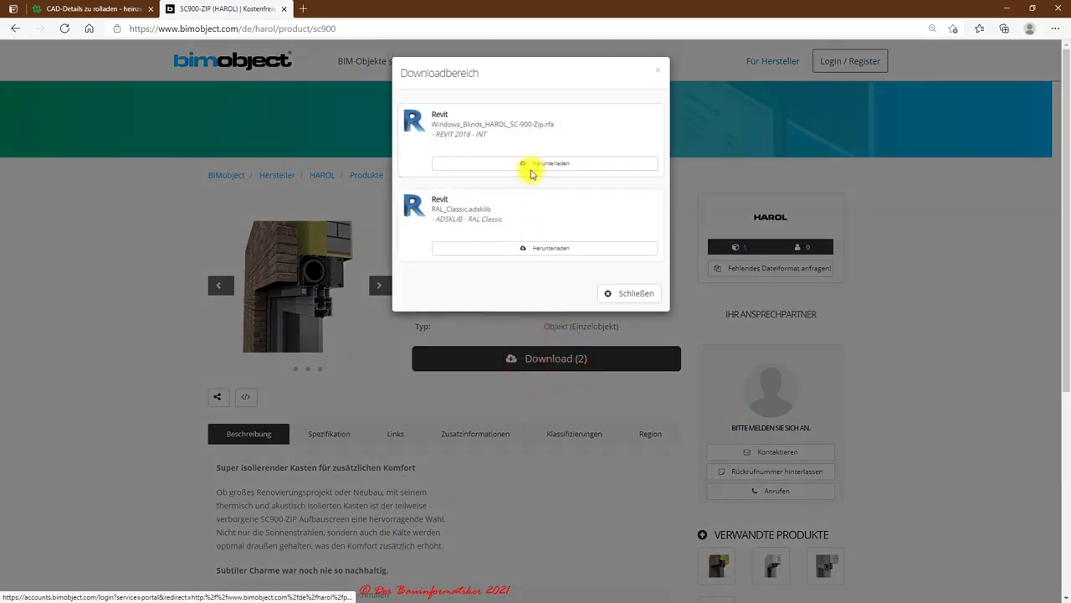
{"action": "left_click", "coordinate": [531, 172]}
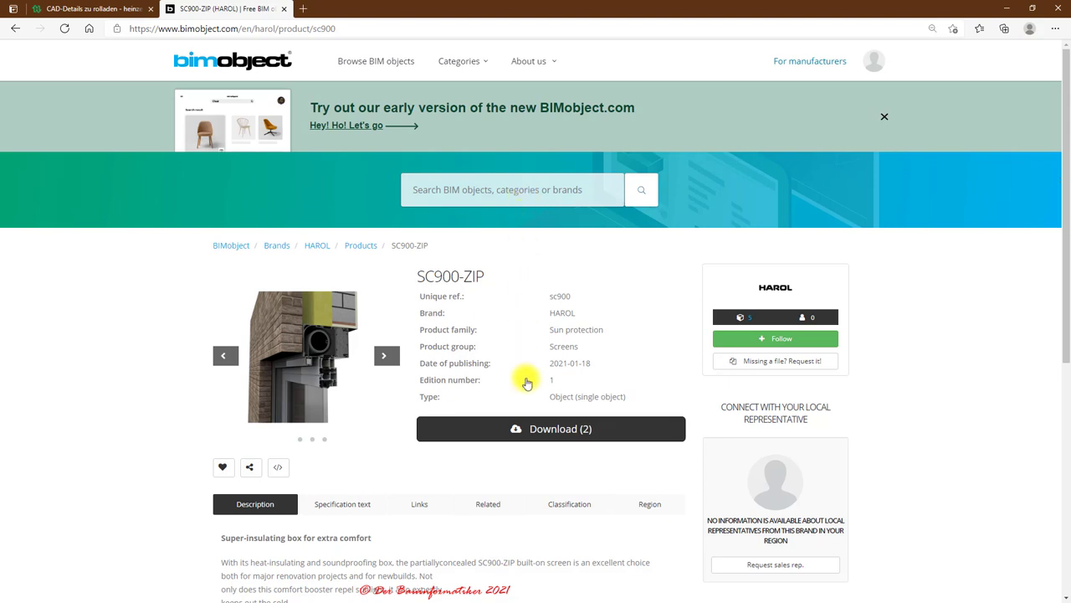
{"action": "left_click", "coordinate": [521, 428]}
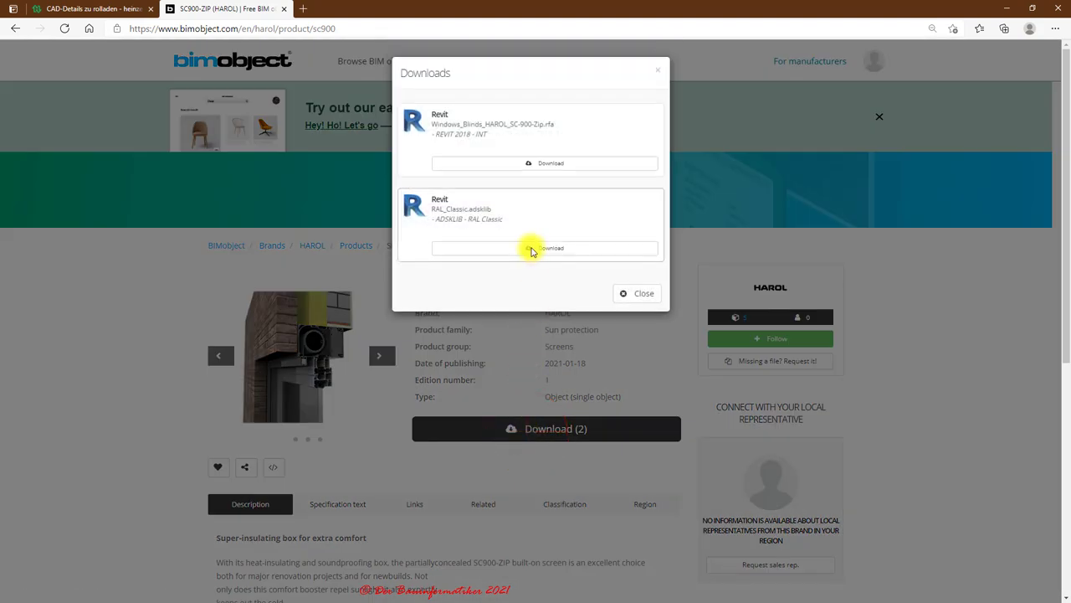
{"action": "left_click", "coordinate": [532, 251]}
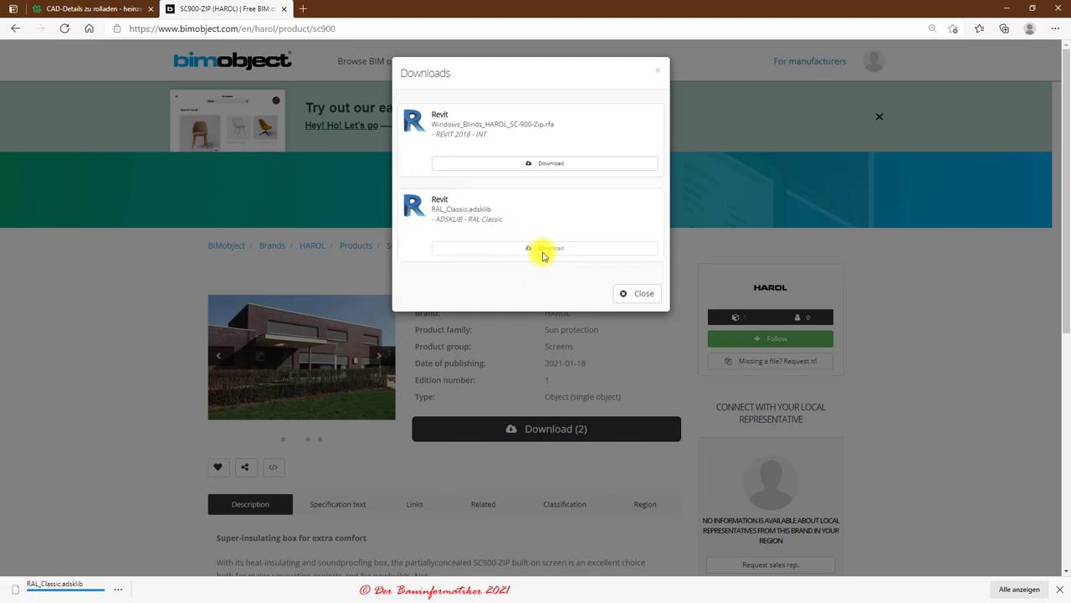
{"action": "left_click", "coordinate": [640, 294]}
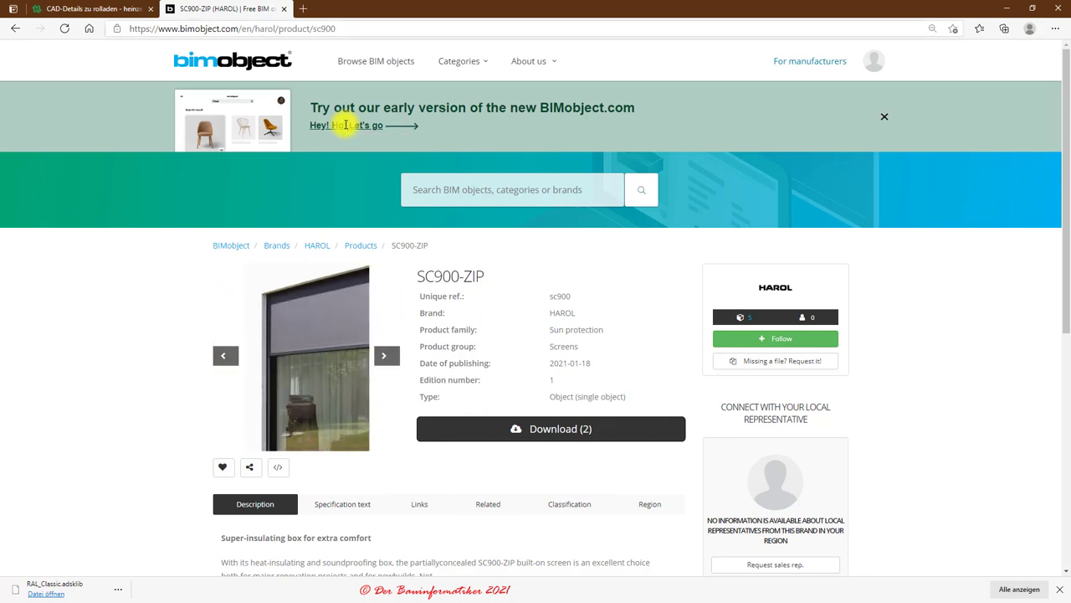
Switch to the Heinze tab and minimize the browser to reveal Rolladen.dwg in AutoCAD
{"action": "left_click", "coordinate": [109, 10]}
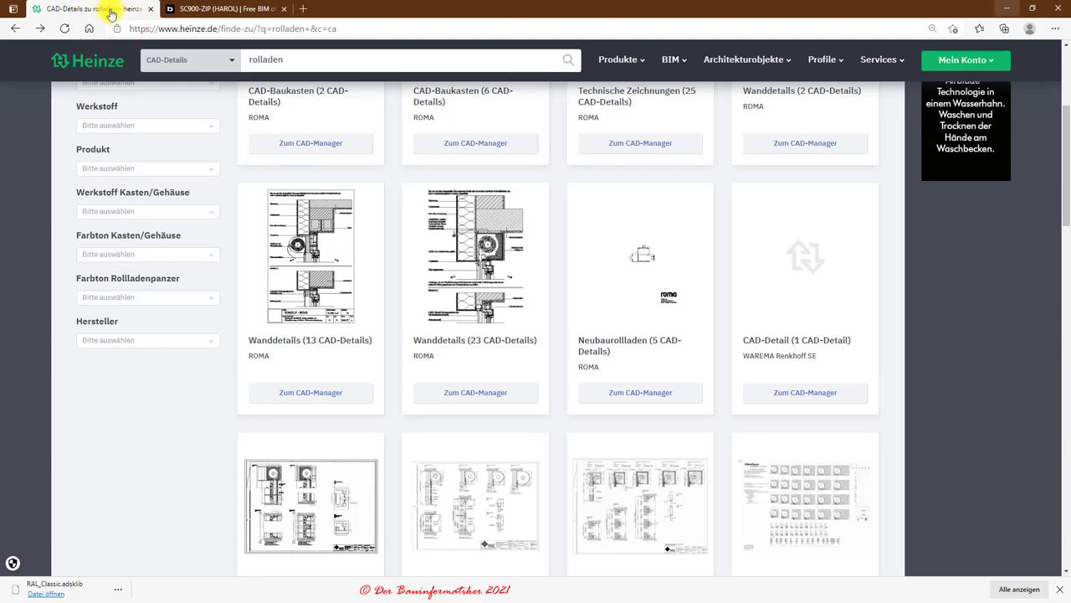
{"action": "left_click", "coordinate": [1007, 8]}
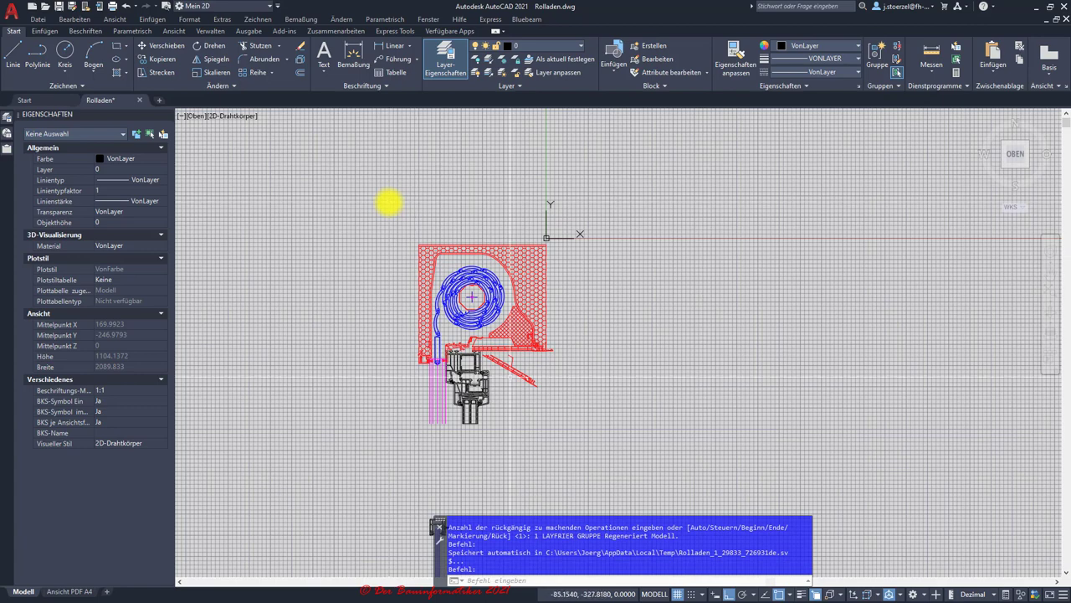
{"action": "scroll", "coordinate": [444, 360], "scroll_direction": "up", "scroll_amount": 5}
{"action": "scroll", "coordinate": [381, 303], "scroll_direction": "down", "scroll_amount": 2}
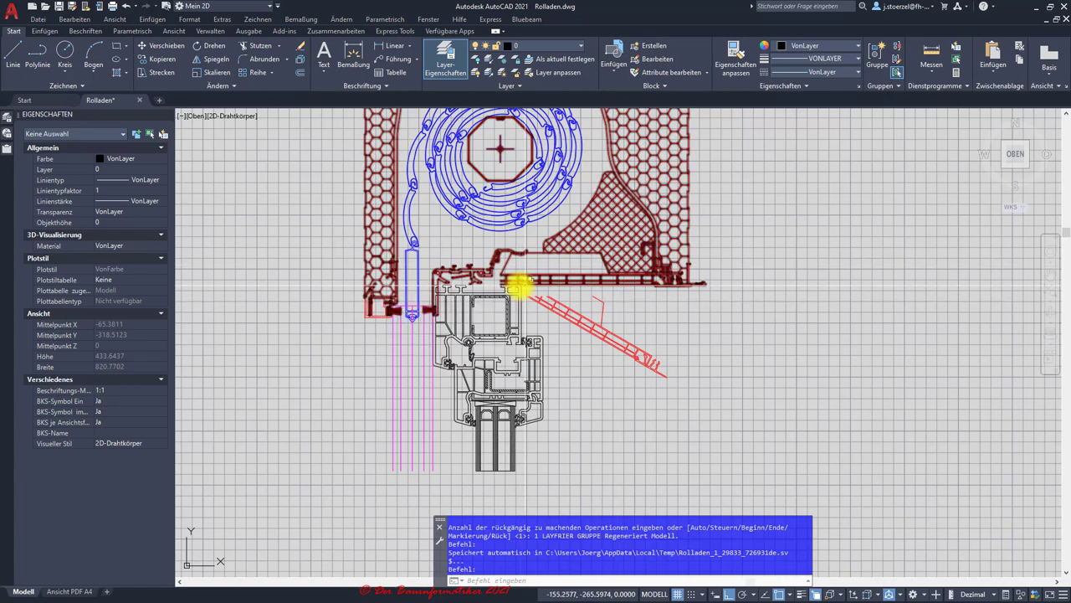
{"action": "scroll", "coordinate": [512, 289], "scroll_direction": "down", "scroll_amount": 3}
{"action": "scroll", "coordinate": [528, 301], "scroll_direction": "down", "scroll_amount": 2}
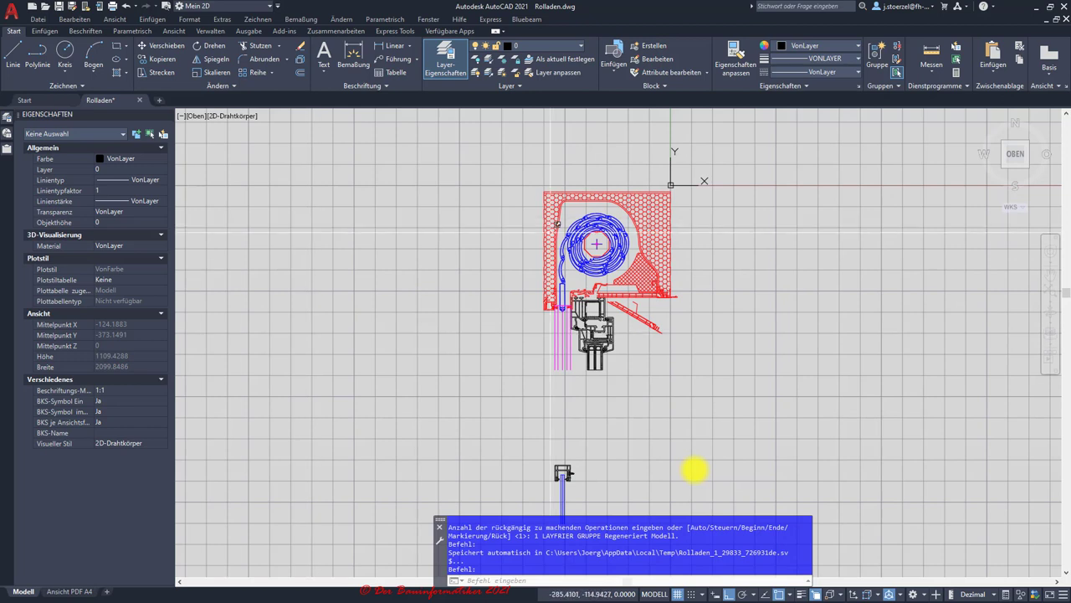
{"action": "left_click", "coordinate": [14, 19]}
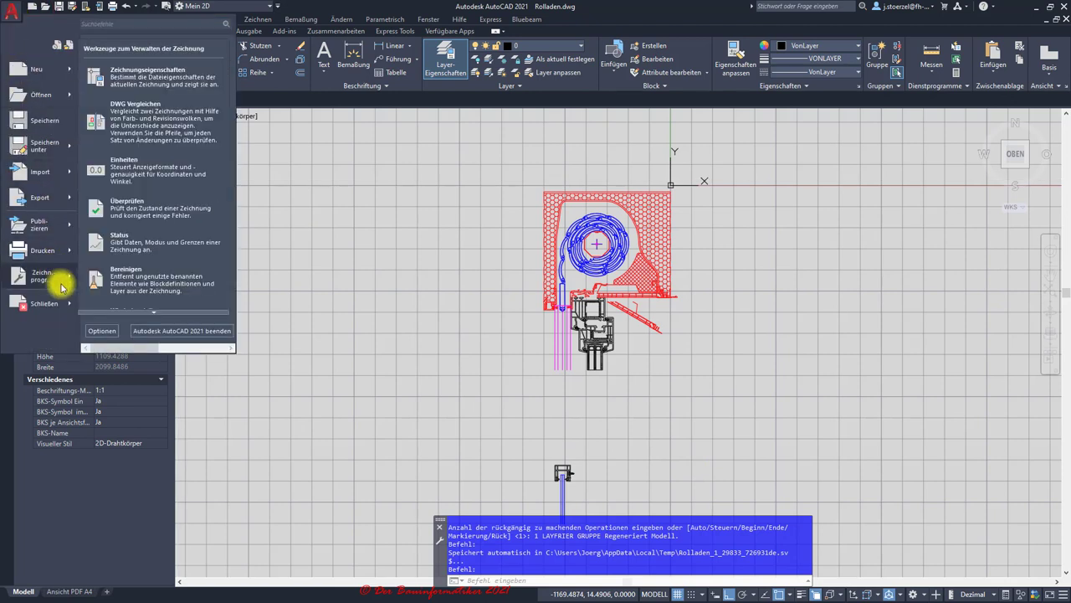
{"action": "mouse_move", "coordinate": [42, 275]}
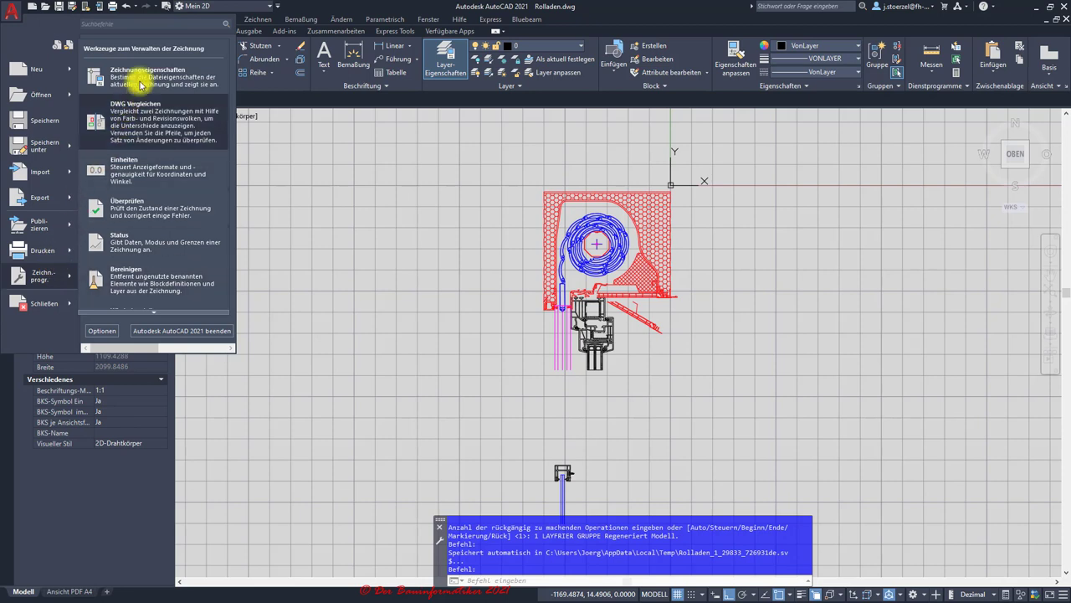
{"action": "left_click", "coordinate": [141, 167]}
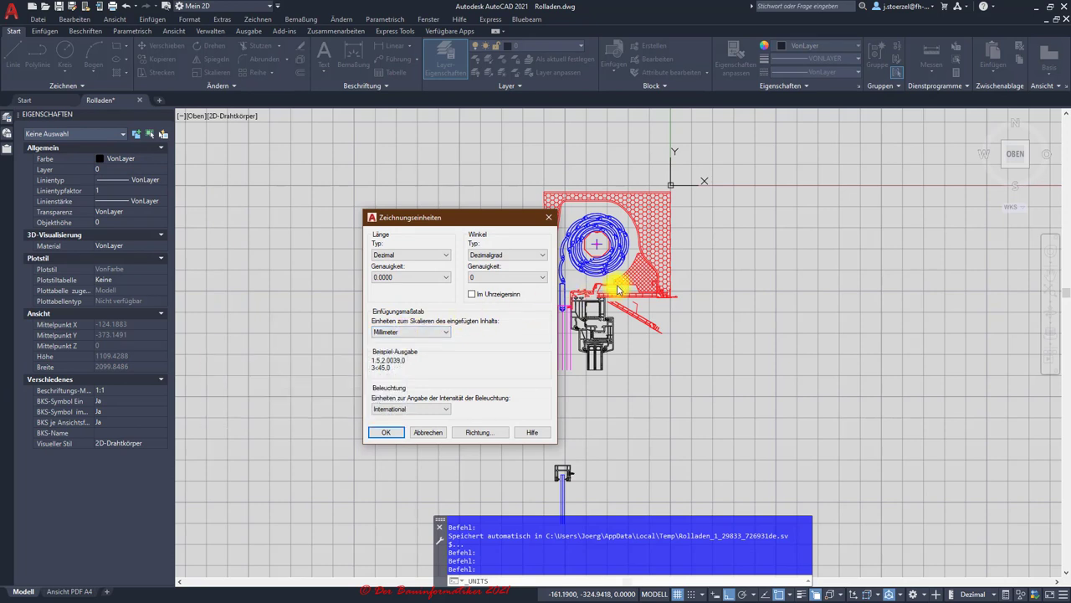
{"action": "left_click", "coordinate": [413, 333]}
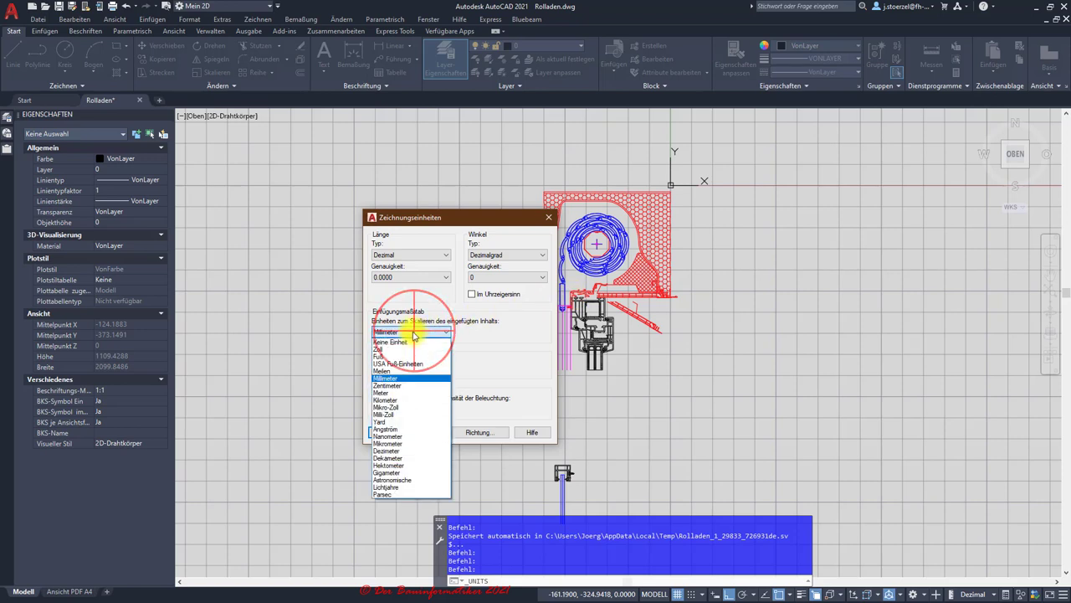
{"action": "left_click", "coordinate": [400, 343]}
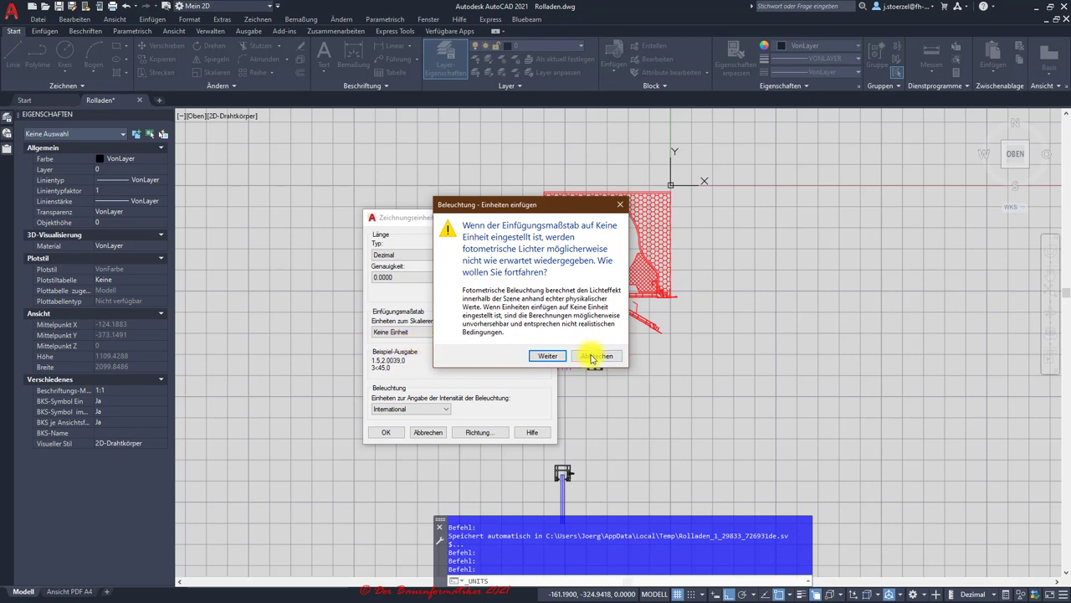
{"action": "left_click", "coordinate": [599, 356]}
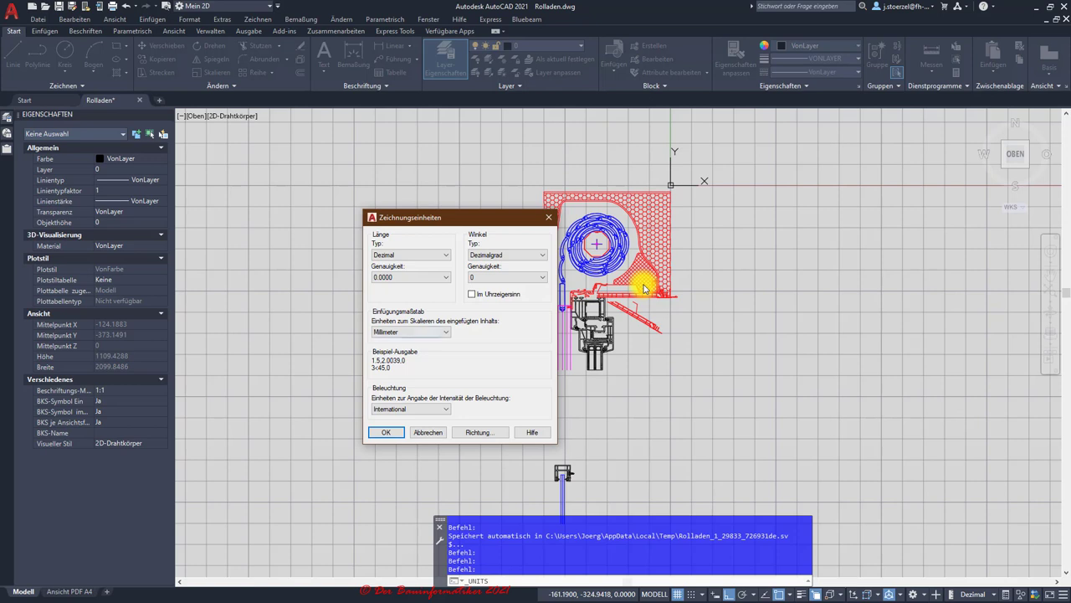
{"action": "left_click", "coordinate": [385, 433]}
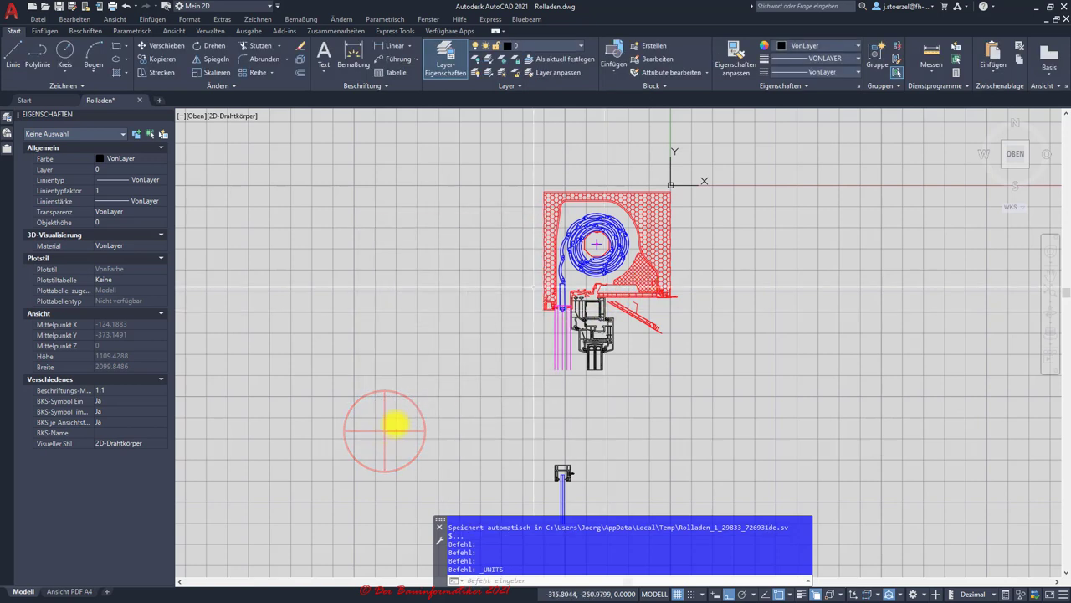
Measure the width across the window profile's foot with Messen > Abstand: 36 units
{"action": "left_click", "coordinate": [935, 67]}
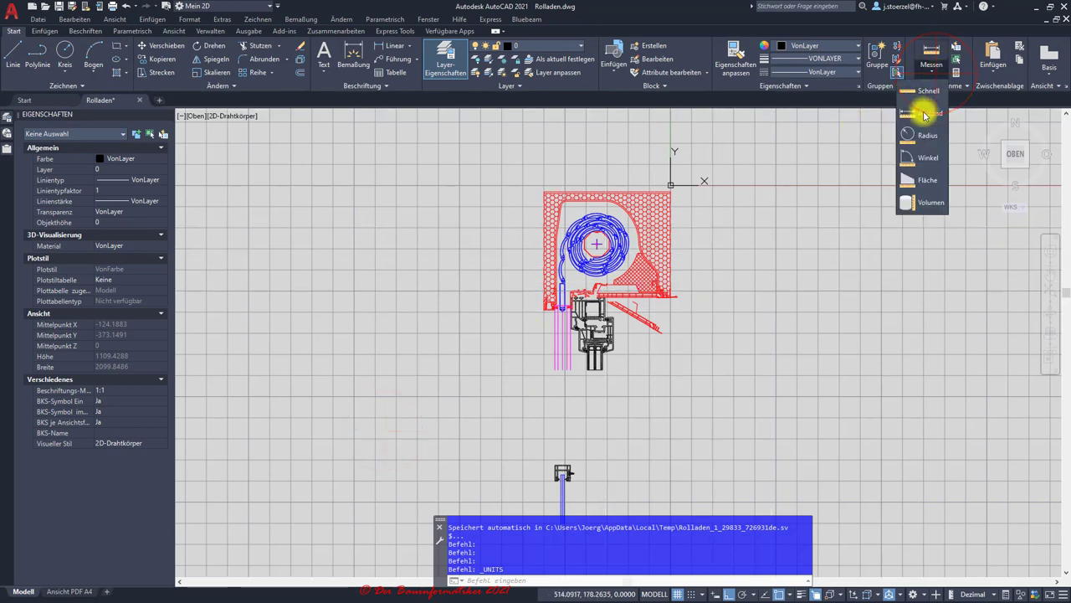
{"action": "left_click", "coordinate": [930, 113]}
{"action": "scroll", "coordinate": [520, 329], "scroll_direction": "up", "scroll_amount": 8}
{"action": "scroll", "coordinate": [923, 113], "scroll_direction": "down", "scroll_amount": 2}
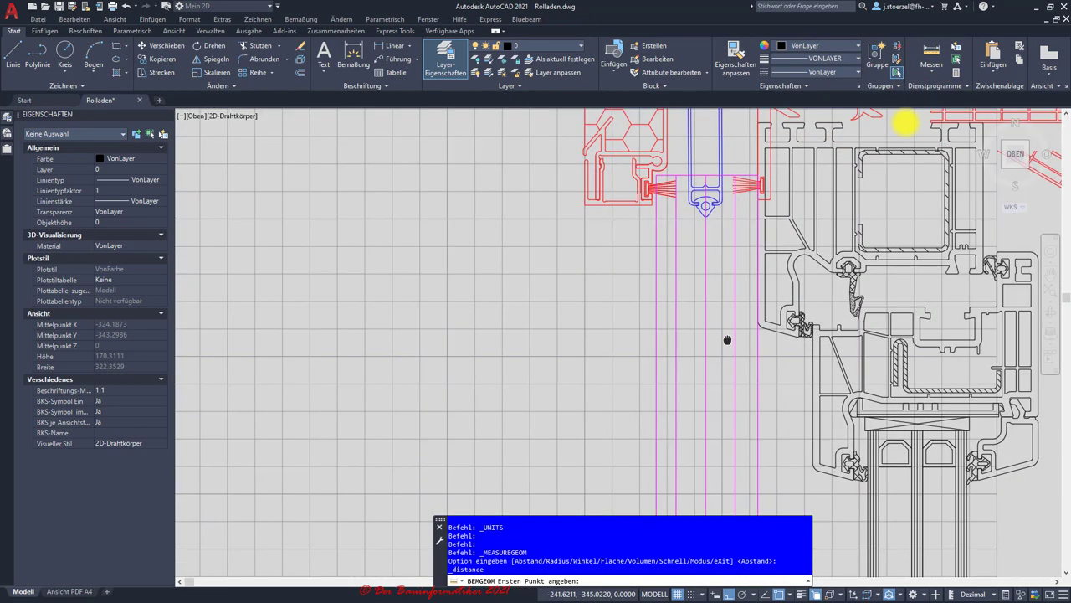
{"action": "middle_click_drag", "start_coordinate": [904, 120], "coordinate": [555, 334]}
{"action": "scroll", "coordinate": [424, 414], "scroll_direction": "down", "scroll_amount": 2}
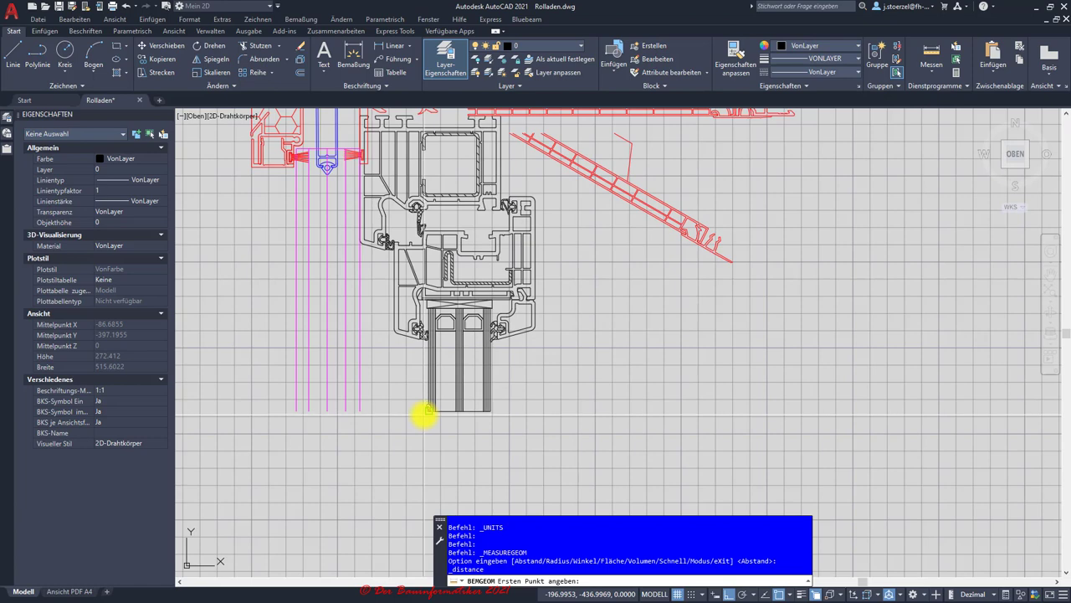
{"action": "left_click", "coordinate": [427, 412]}
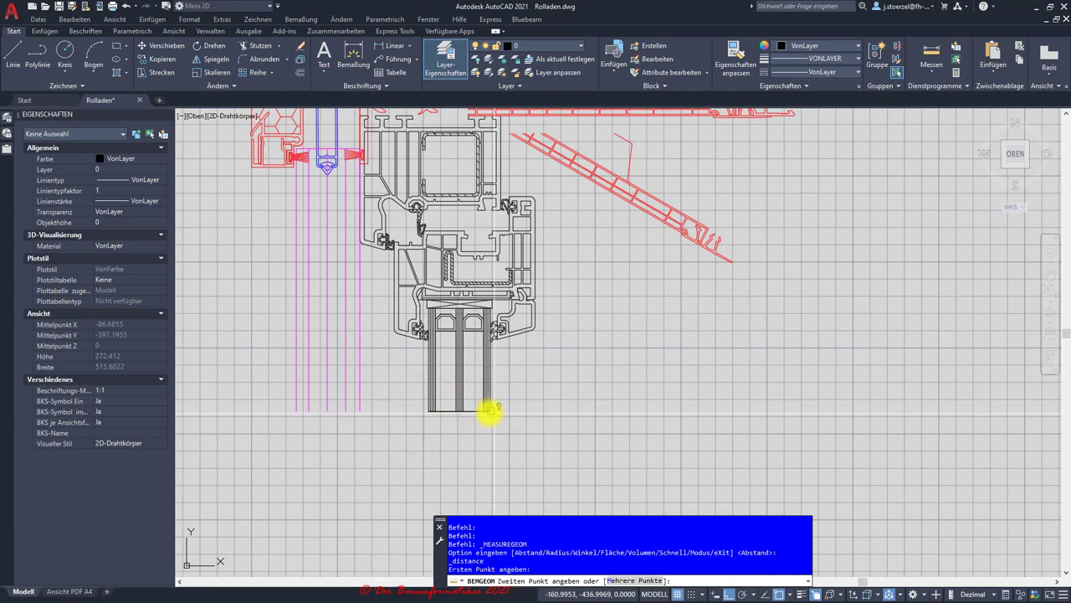
{"action": "scroll", "coordinate": [488, 410], "scroll_direction": "up", "scroll_amount": 8}
{"action": "left_click", "coordinate": [469, 395]}
Zoom and pan the drawing to bring the origin into view
{"action": "scroll", "coordinate": [534, 414], "scroll_direction": "down", "scroll_amount": 8}
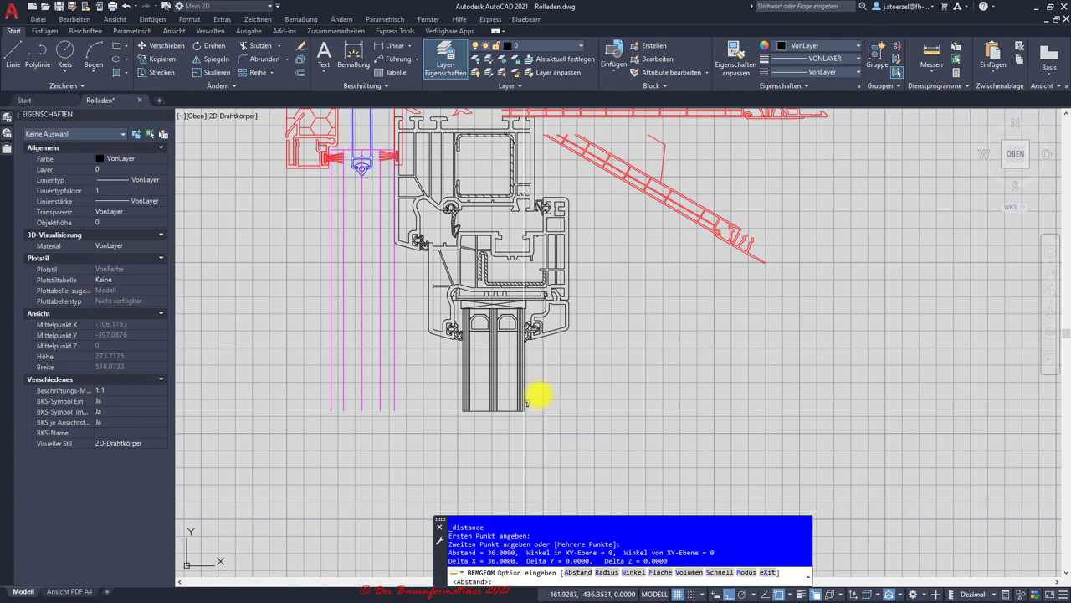
{"action": "scroll", "coordinate": [538, 395], "scroll_direction": "down", "scroll_amount": 4}
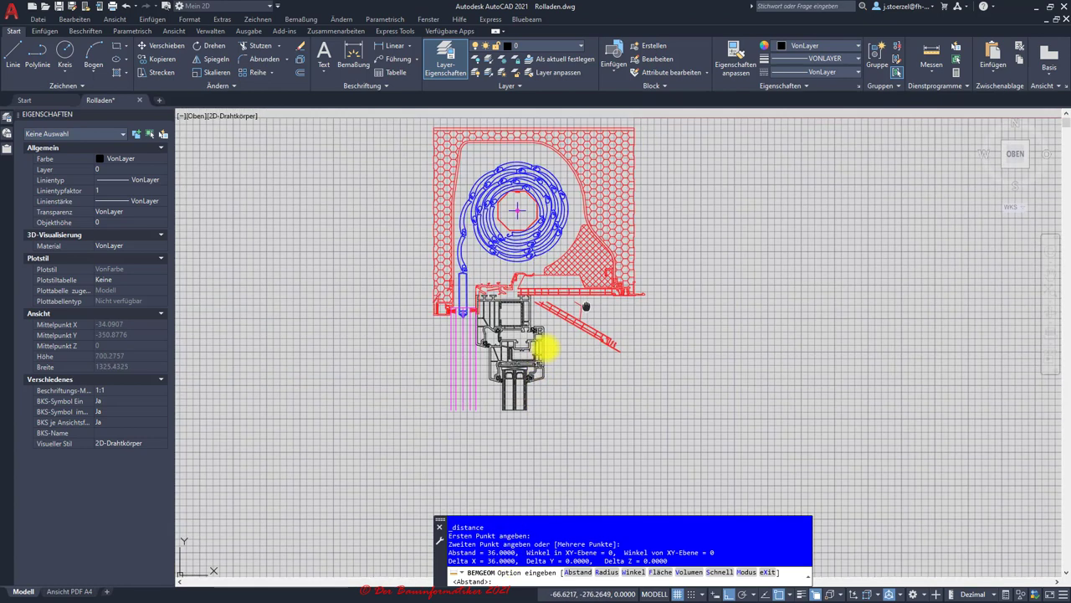
{"action": "middle_click_drag", "start_coordinate": [547, 349], "coordinate": [544, 348]}
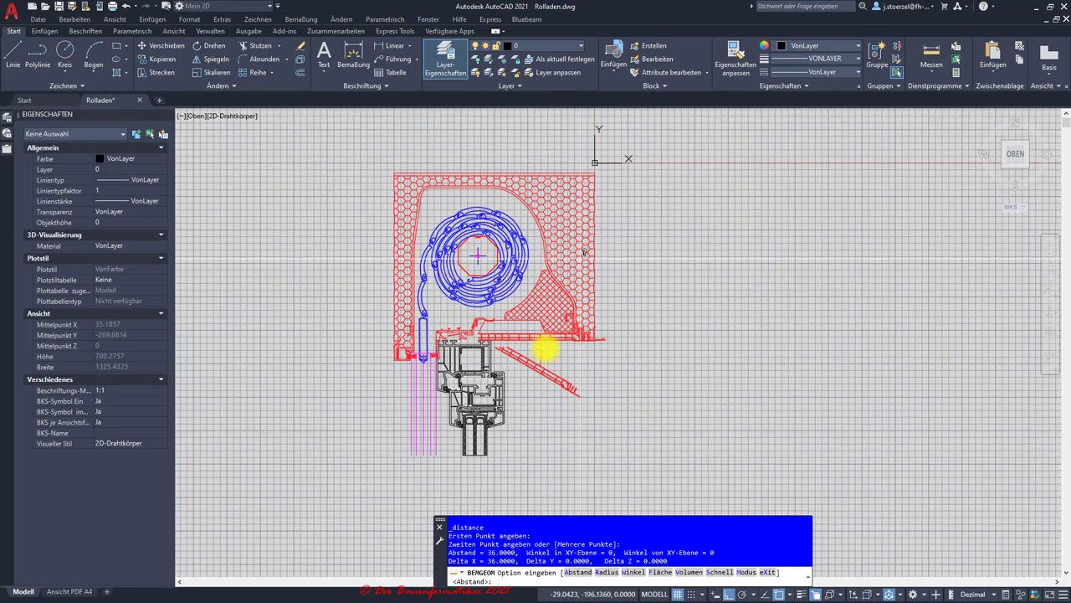
{"action": "scroll", "coordinate": [545, 347], "scroll_direction": "up", "scroll_amount": 2}
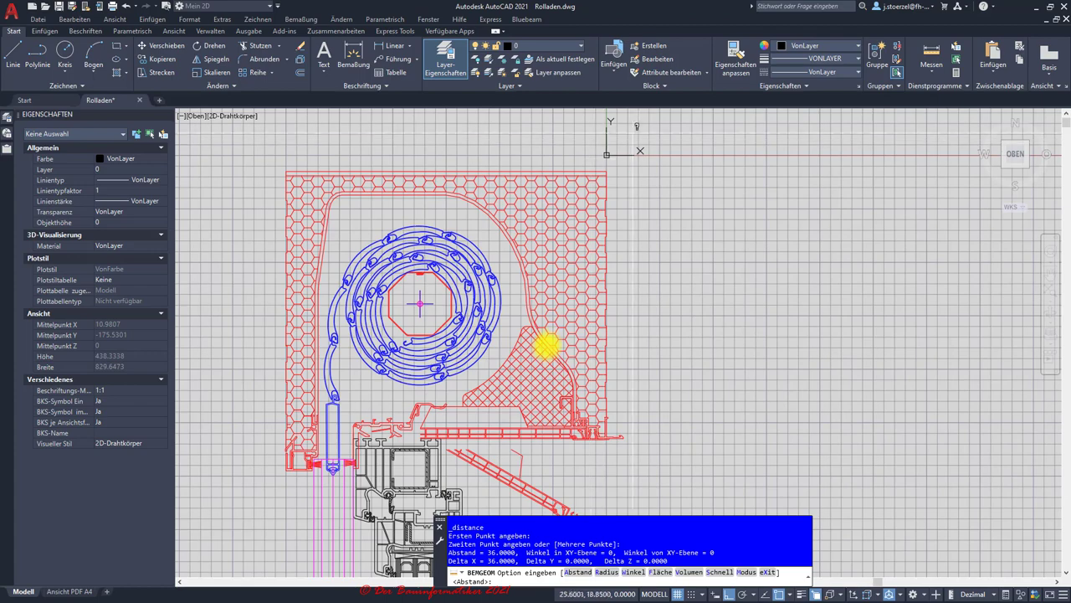
{"action": "scroll", "coordinate": [619, 238], "scroll_direction": "down", "scroll_amount": 4}
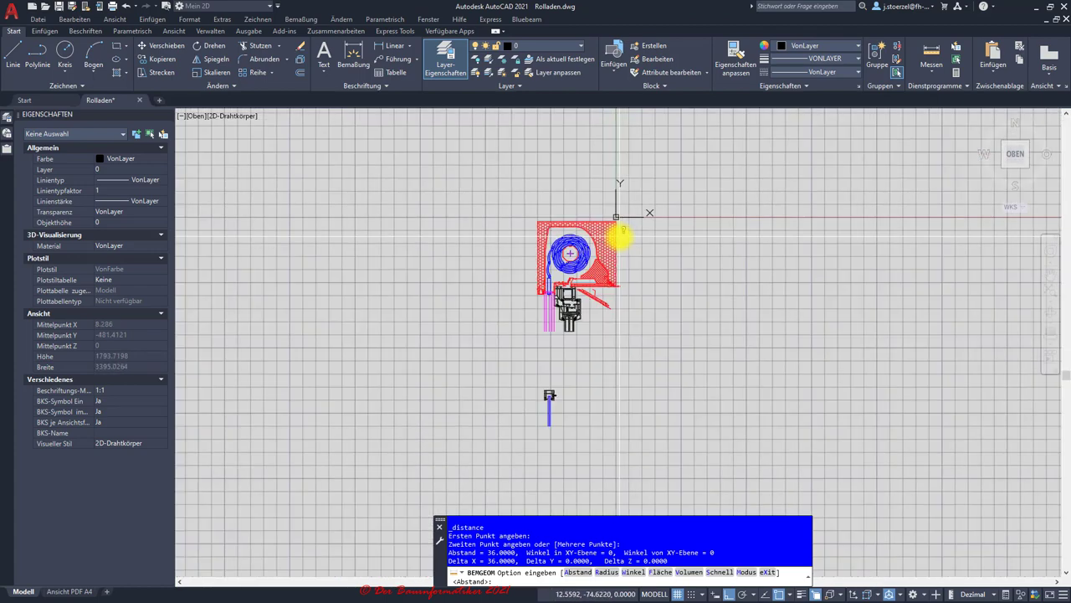
{"action": "scroll", "coordinate": [619, 239], "scroll_direction": "up", "scroll_amount": 2}
{"action": "scroll", "coordinate": [620, 238], "scroll_direction": "up", "scroll_amount": 2}
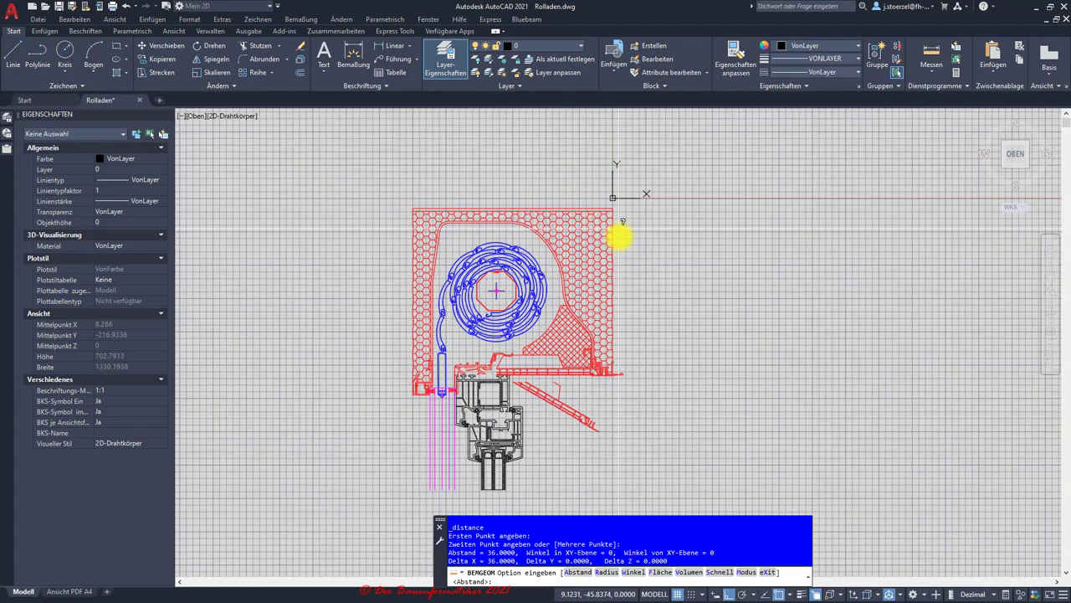
{"action": "scroll", "coordinate": [620, 238], "scroll_direction": "up", "scroll_amount": 2}
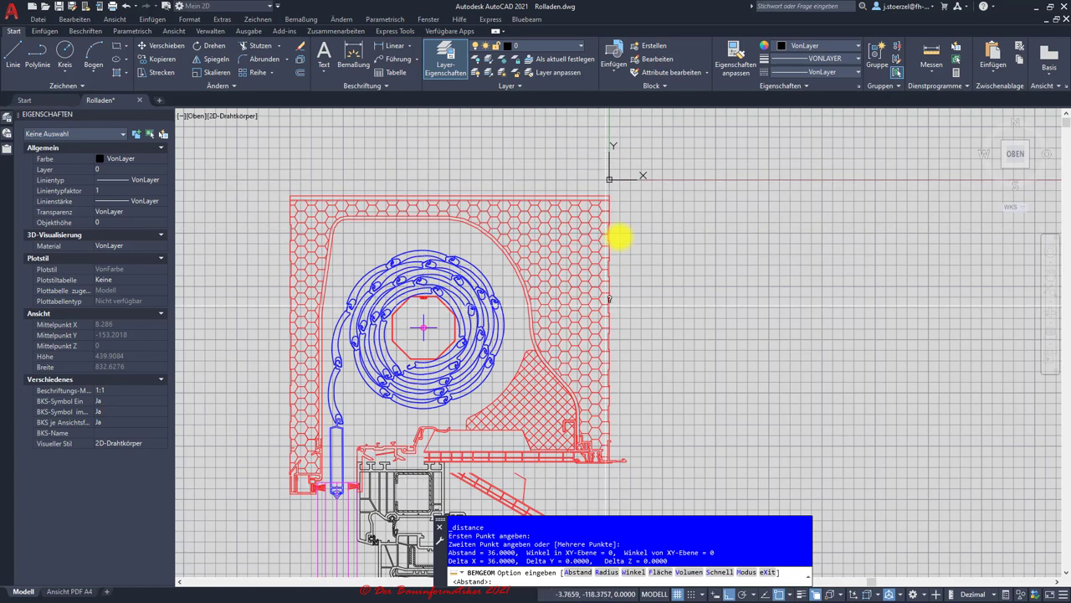
{"action": "scroll", "coordinate": [619, 239], "scroll_direction": "down", "scroll_amount": 4}
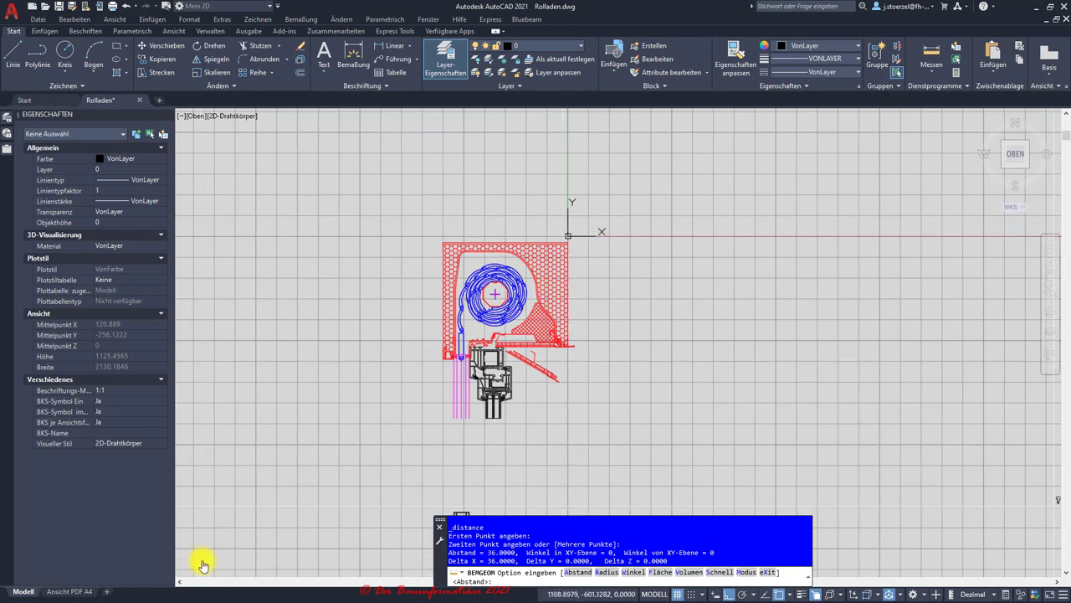
{"action": "left_click", "coordinate": [1062, 594]}
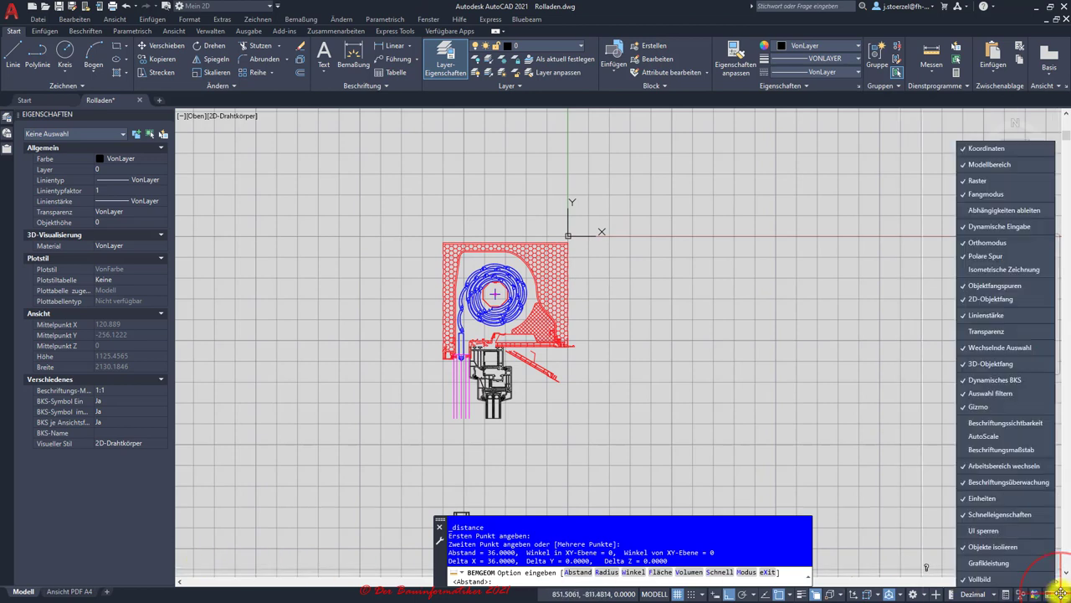
{"action": "left_click", "coordinate": [641, 179]}
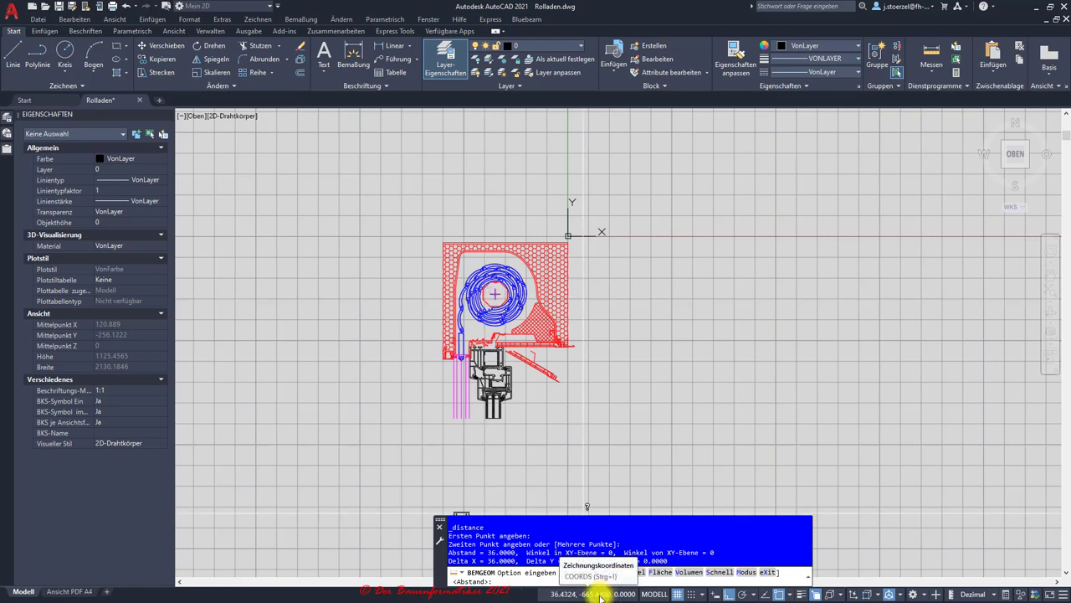
{"action": "left_click", "coordinate": [1025, 208]}
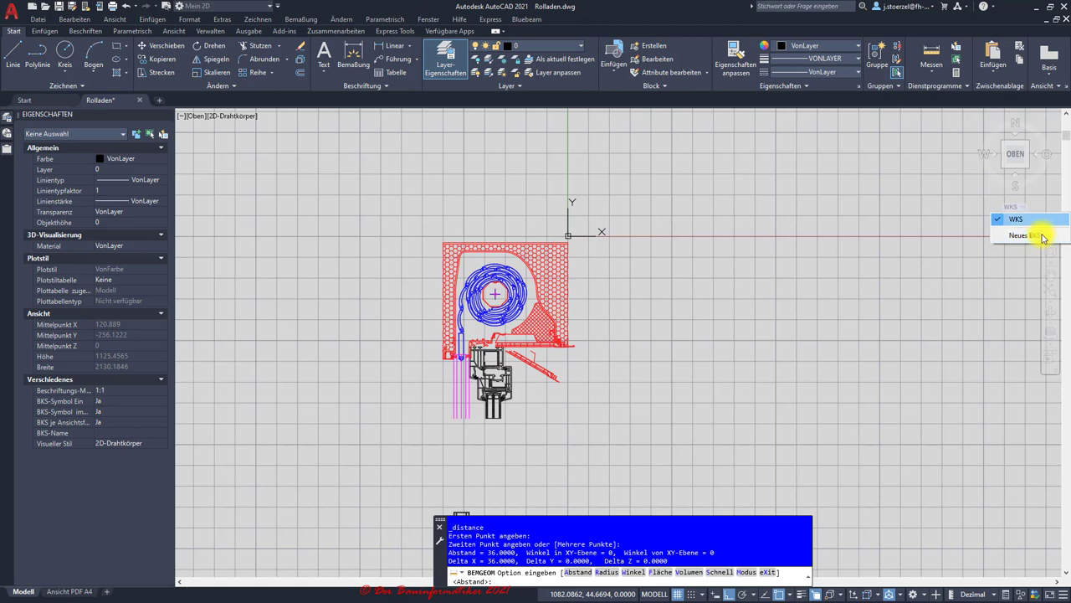
{"action": "left_click", "coordinate": [710, 223]}
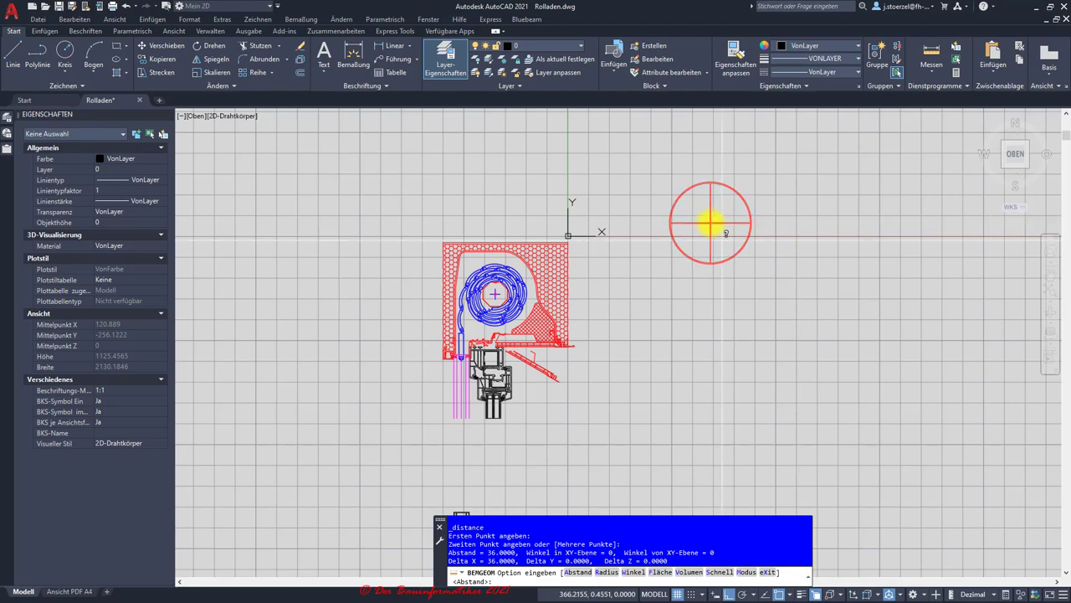
{"action": "scroll", "coordinate": [652, 244], "scroll_direction": "down", "scroll_amount": 4}
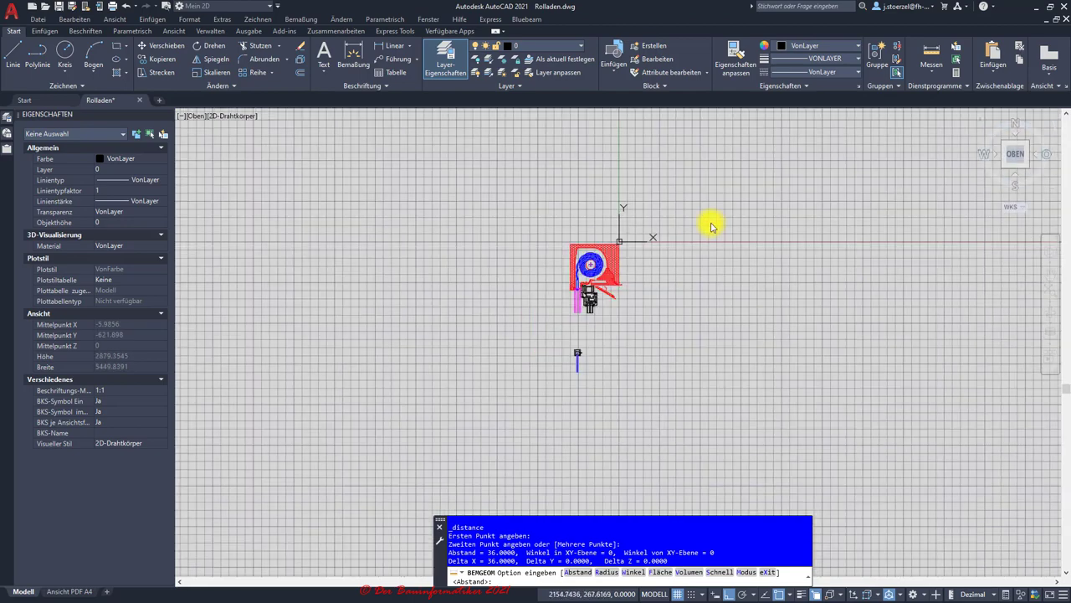
{"action": "scroll", "coordinate": [711, 222], "scroll_direction": "up", "scroll_amount": 2}
{"action": "scroll", "coordinate": [711, 222], "scroll_direction": "up", "scroll_amount": 4}
{"action": "scroll", "coordinate": [521, 210], "scroll_direction": "down", "scroll_amount": 3}
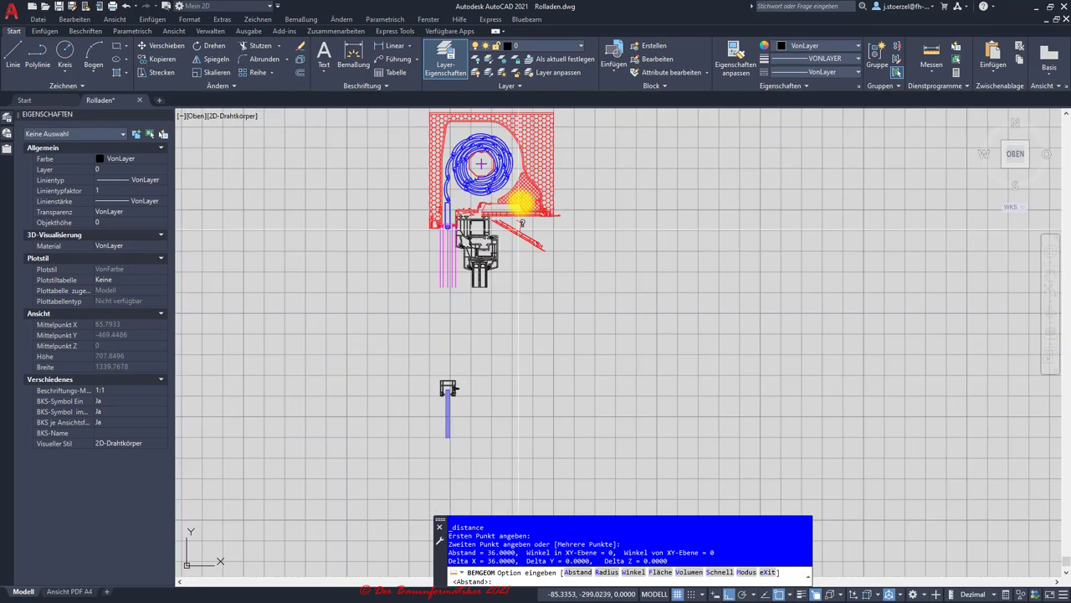
{"action": "scroll", "coordinate": [480, 201], "scroll_direction": "down", "scroll_amount": 1}
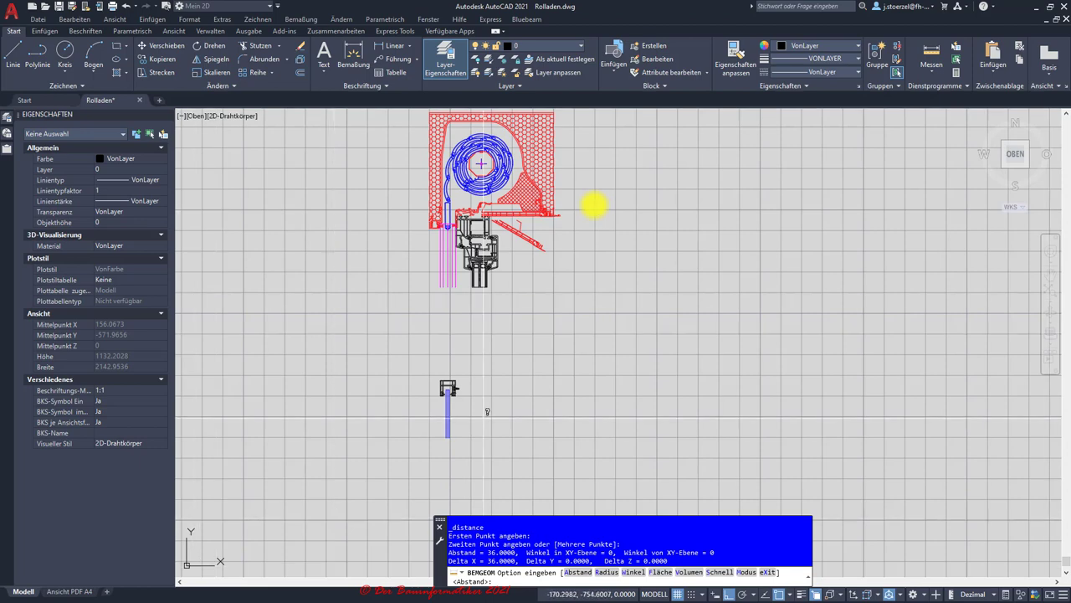
{"action": "scroll", "coordinate": [484, 414], "scroll_direction": "down", "scroll_amount": 2}
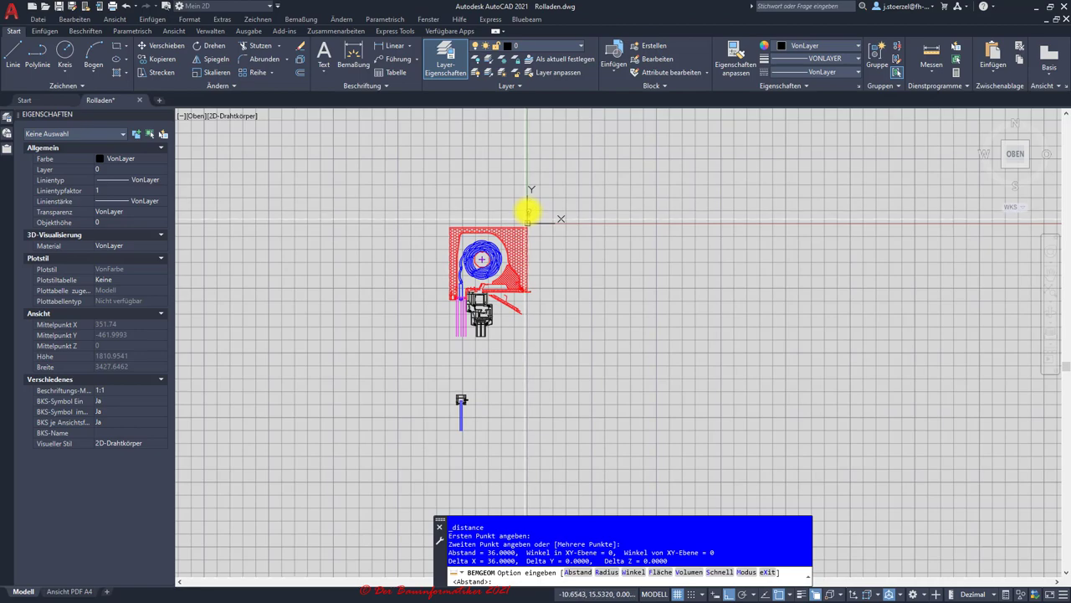
{"action": "scroll", "coordinate": [563, 270], "scroll_direction": "up", "scroll_amount": 2}
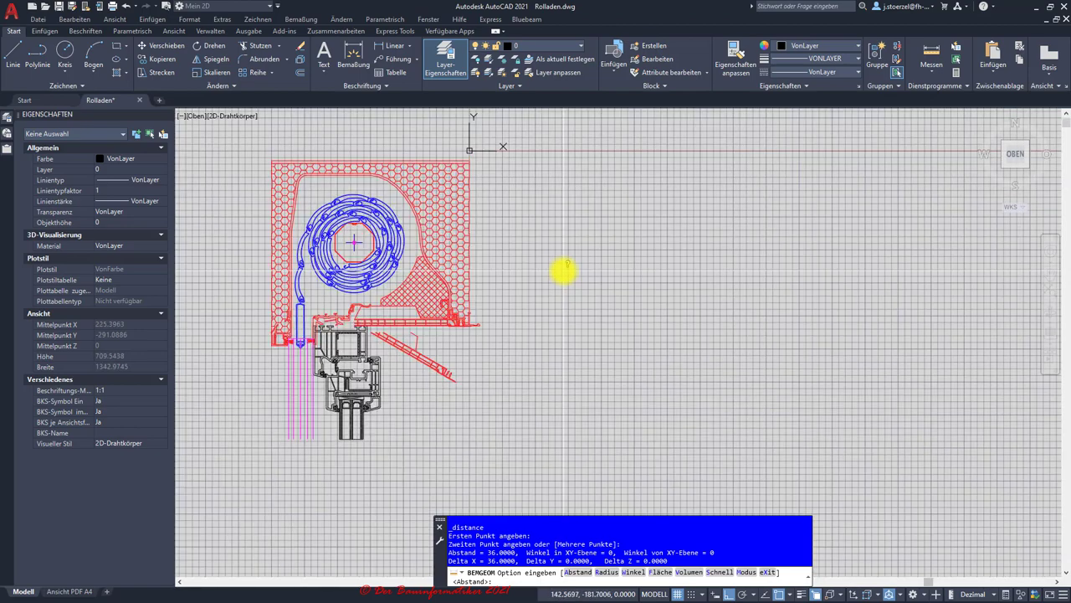
{"action": "scroll", "coordinate": [563, 270], "scroll_direction": "up", "scroll_amount": 2}
{"action": "scroll", "coordinate": [564, 270], "scroll_direction": "up", "scroll_amount": 2}
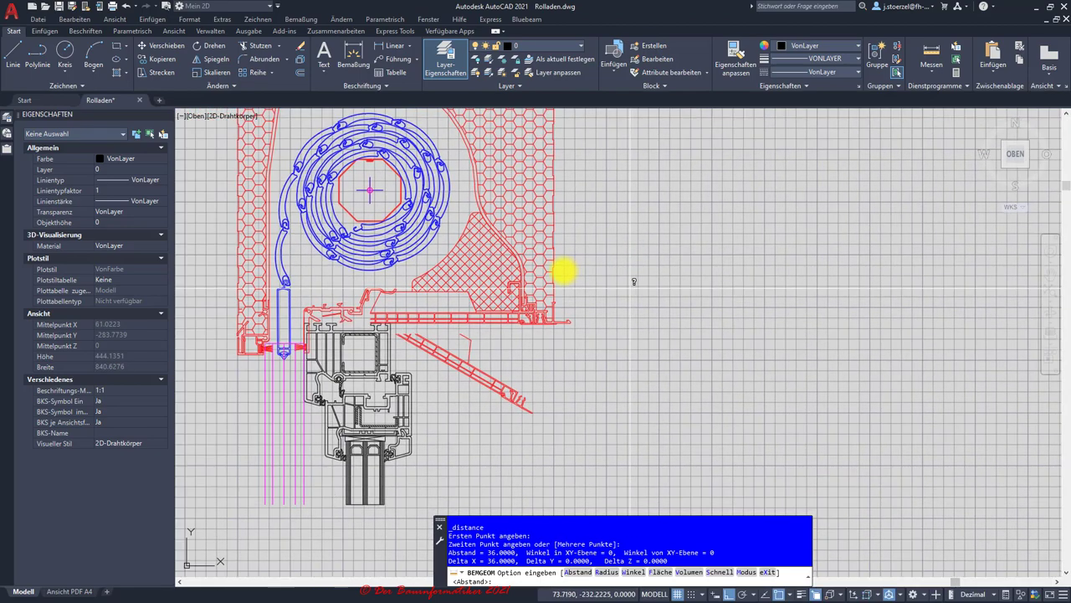
{"action": "scroll", "coordinate": [313, 508], "scroll_direction": "down", "scroll_amount": 2}
{"action": "scroll", "coordinate": [313, 508], "scroll_direction": "down", "scroll_amount": 2}
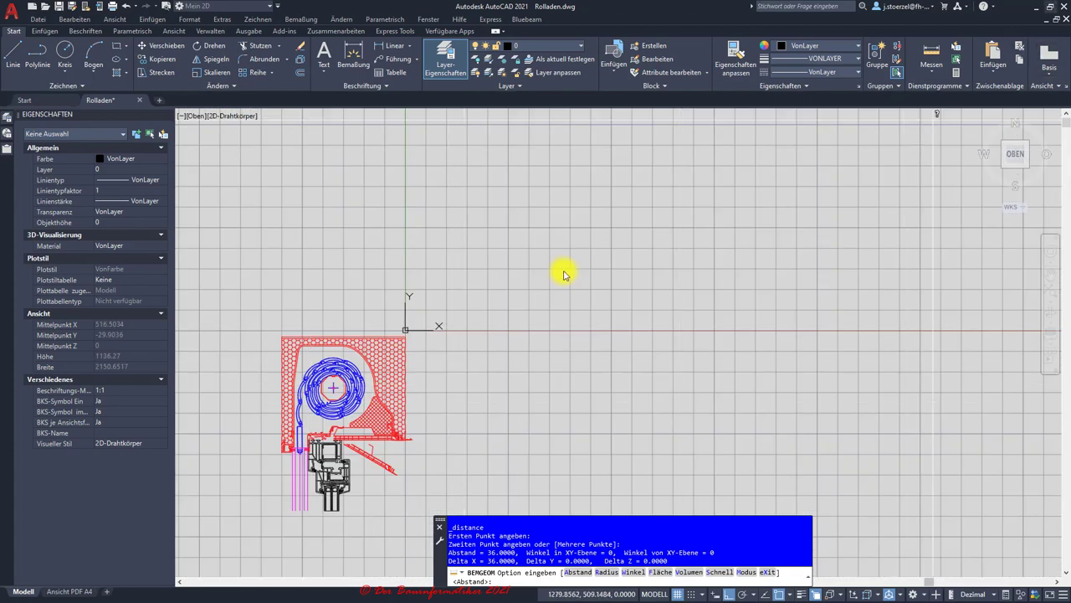
{"action": "middle_click_drag", "start_coordinate": [313, 389], "coordinate": [384, 367]}
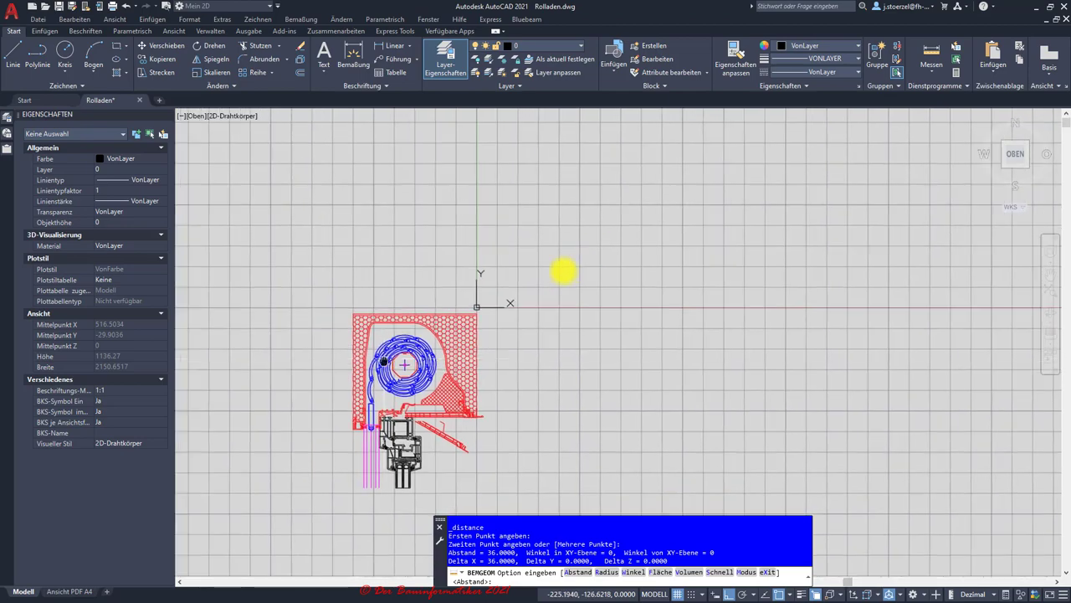
{"action": "scroll", "coordinate": [563, 270], "scroll_direction": "up", "scroll_amount": 2}
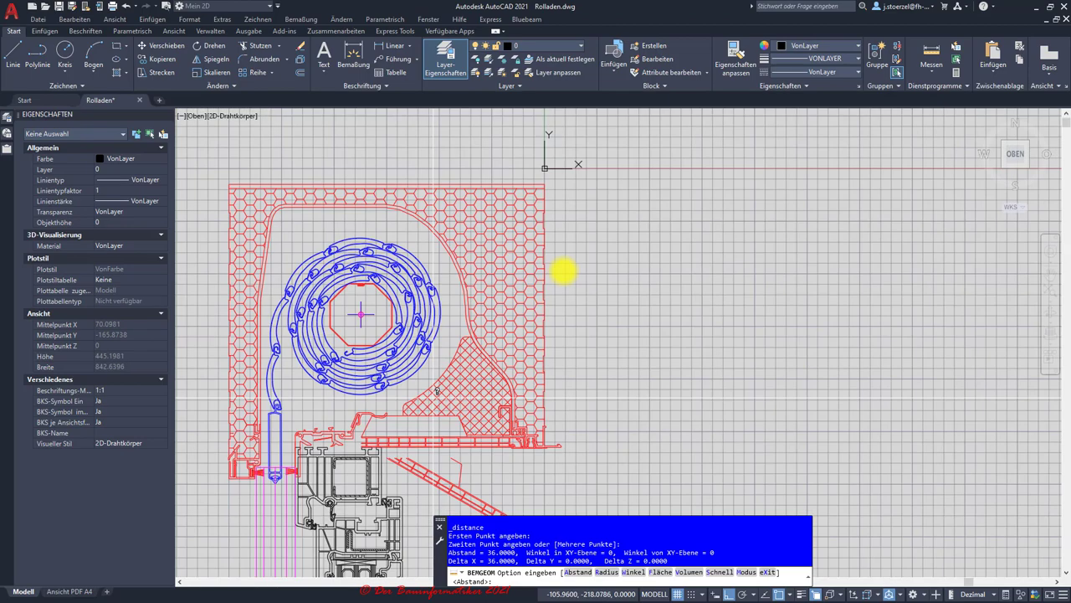
{"action": "scroll", "coordinate": [563, 271], "scroll_direction": "up", "scroll_amount": 1}
{"action": "scroll", "coordinate": [552, 272], "scroll_direction": "up", "scroll_amount": 1}
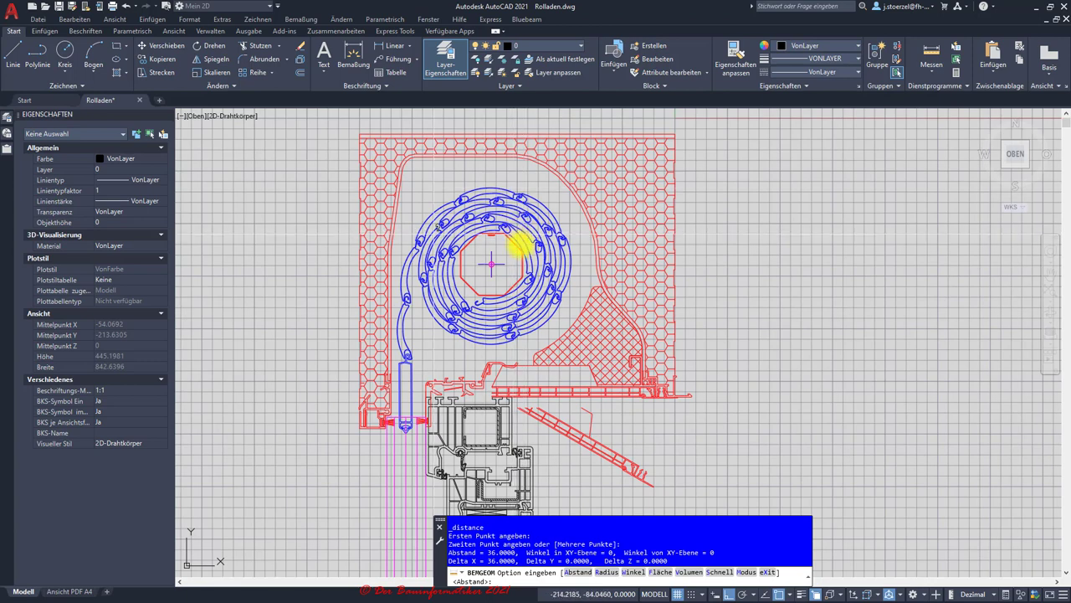
{"action": "scroll", "coordinate": [536, 315], "scroll_direction": "down", "scroll_amount": 2}
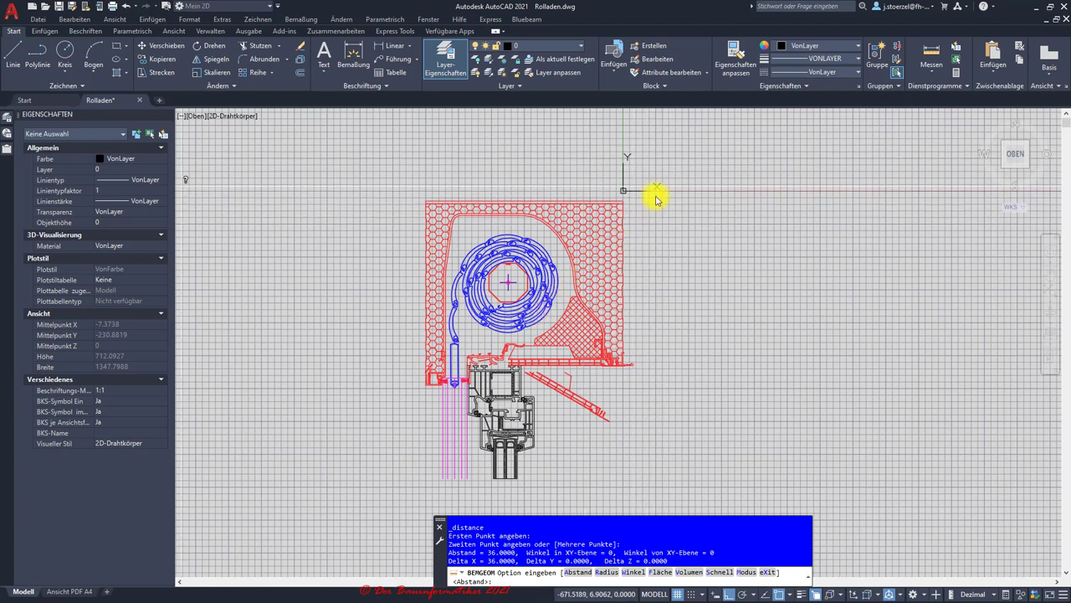
{"action": "left_click", "coordinate": [117, 21]}
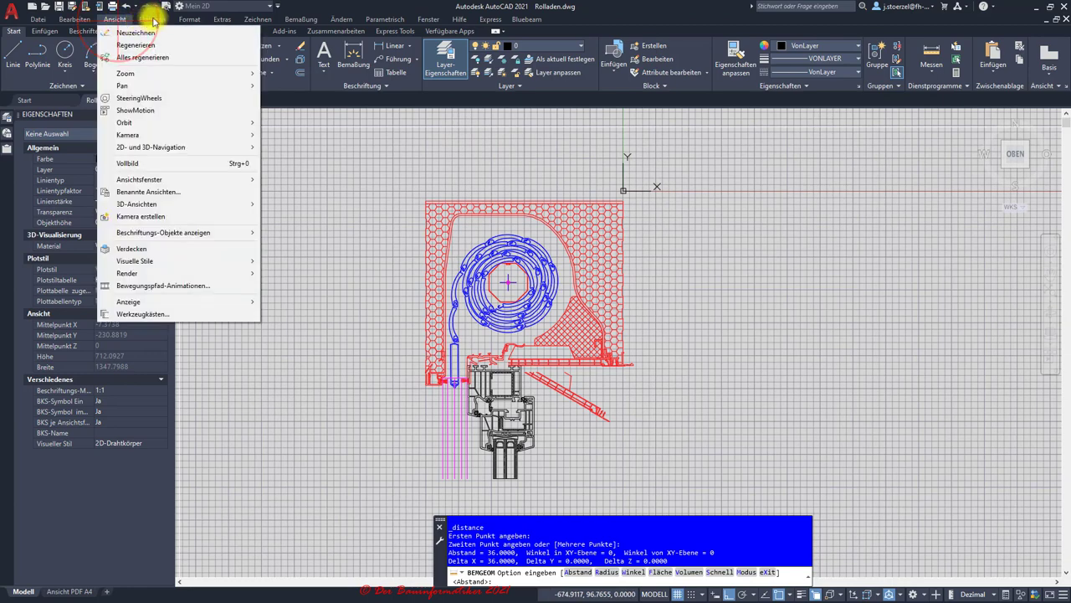
{"action": "left_click", "coordinate": [275, 13]}
{"action": "left_click", "coordinate": [276, 7]}
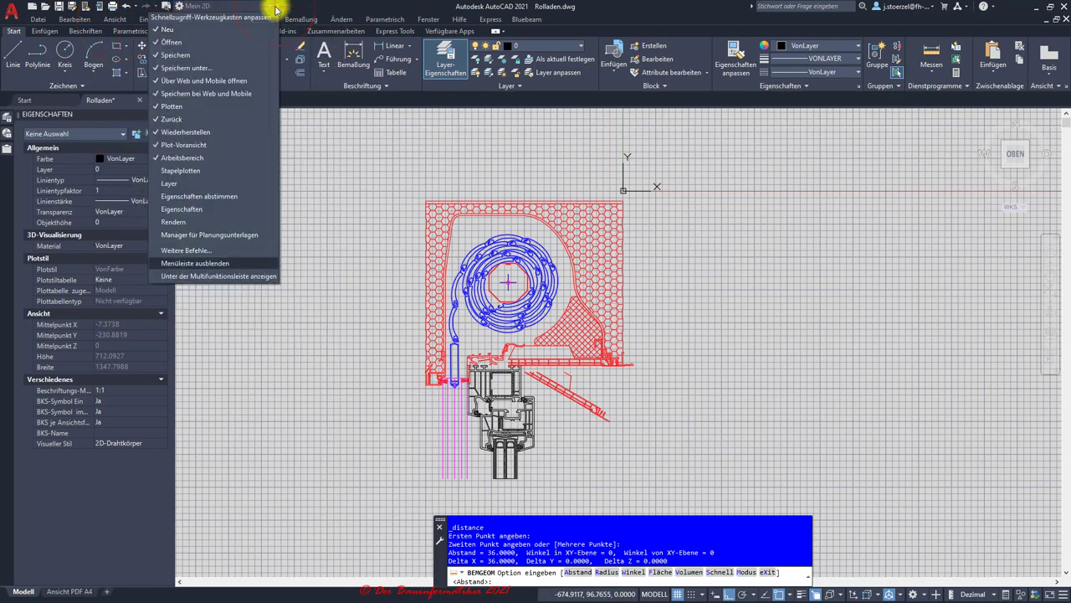
{"action": "left_click", "coordinate": [351, 9]}
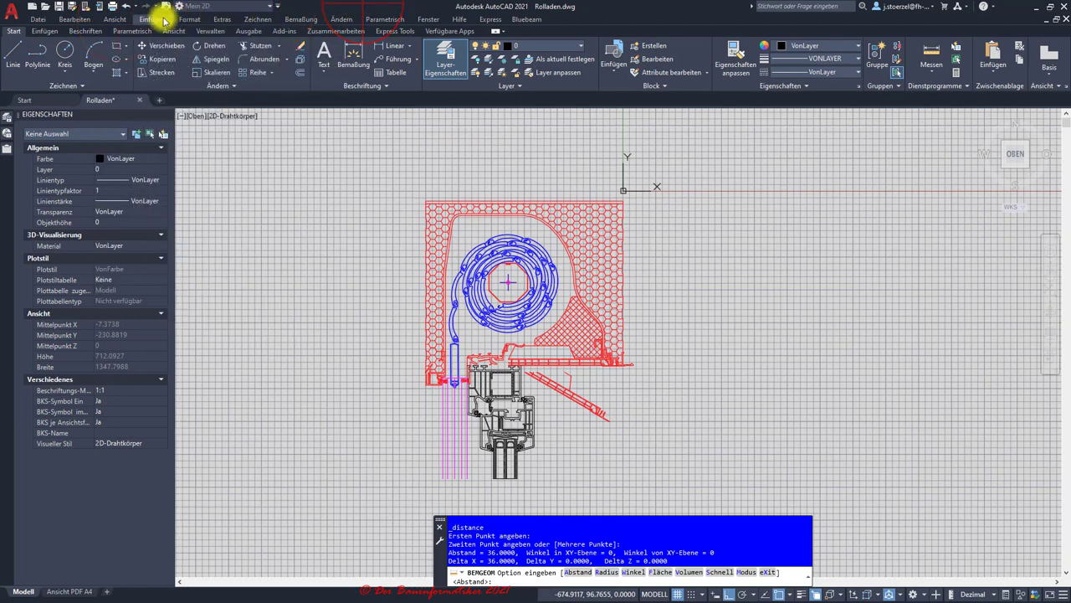
{"action": "left_click", "coordinate": [109, 17]}
{"action": "left_click", "coordinate": [109, 16]}
{"action": "left_click", "coordinate": [113, 18]}
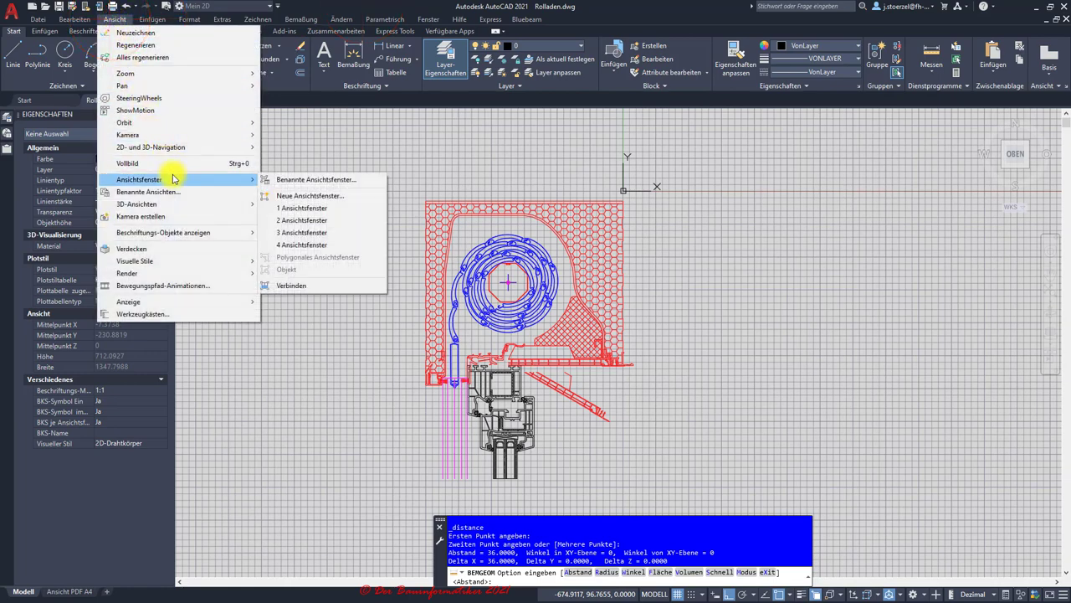
{"action": "key", "text": "Down"}
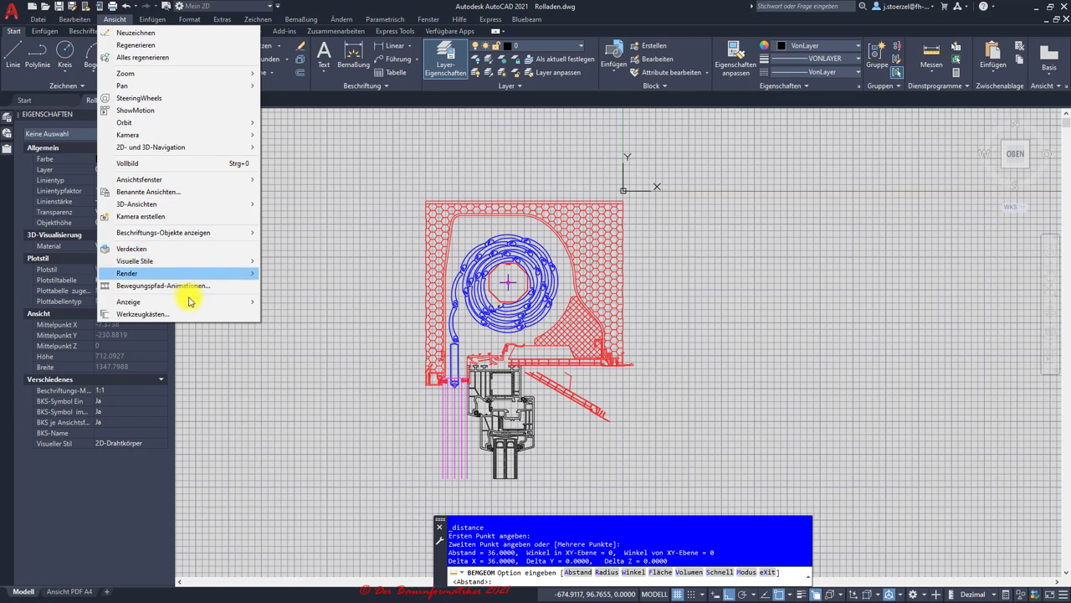
{"action": "mouse_move", "coordinate": [128, 301]}
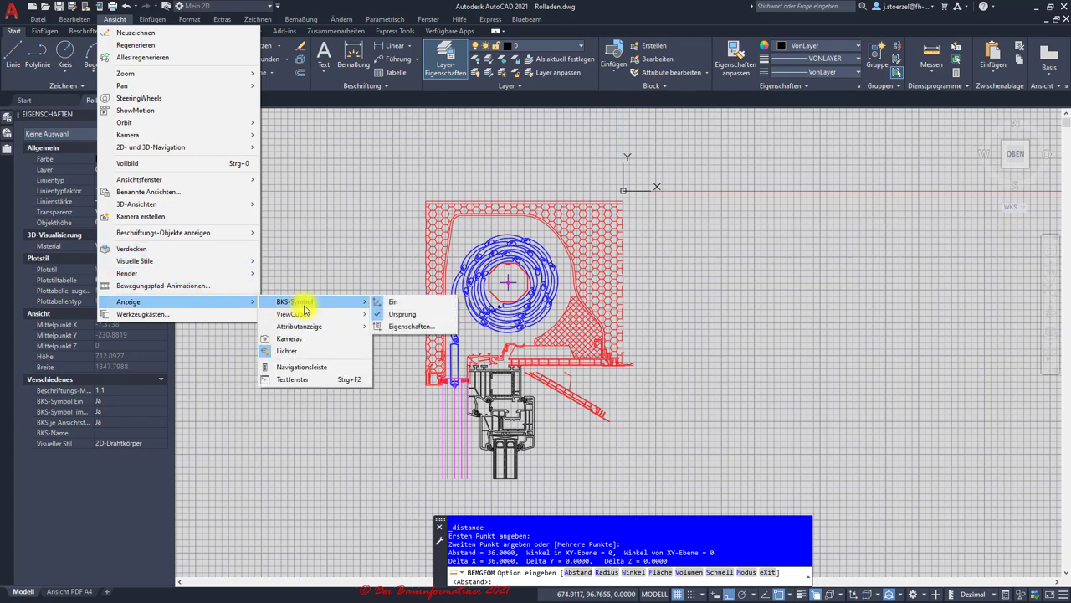
{"action": "mouse_move", "coordinate": [295, 301]}
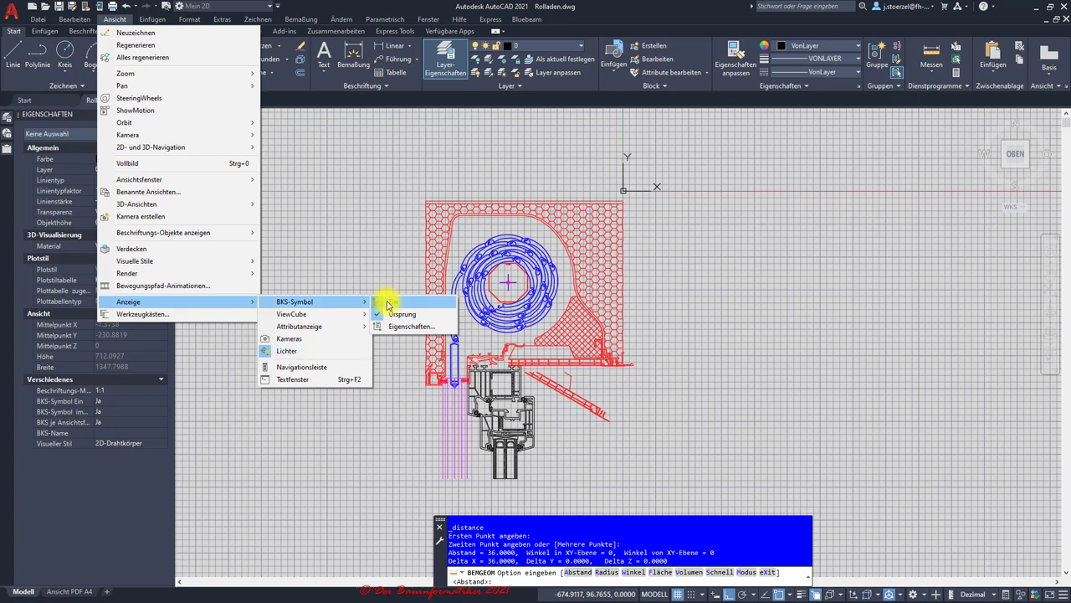
{"action": "key", "text": "Escape"}
{"action": "key", "text": "Escape"}
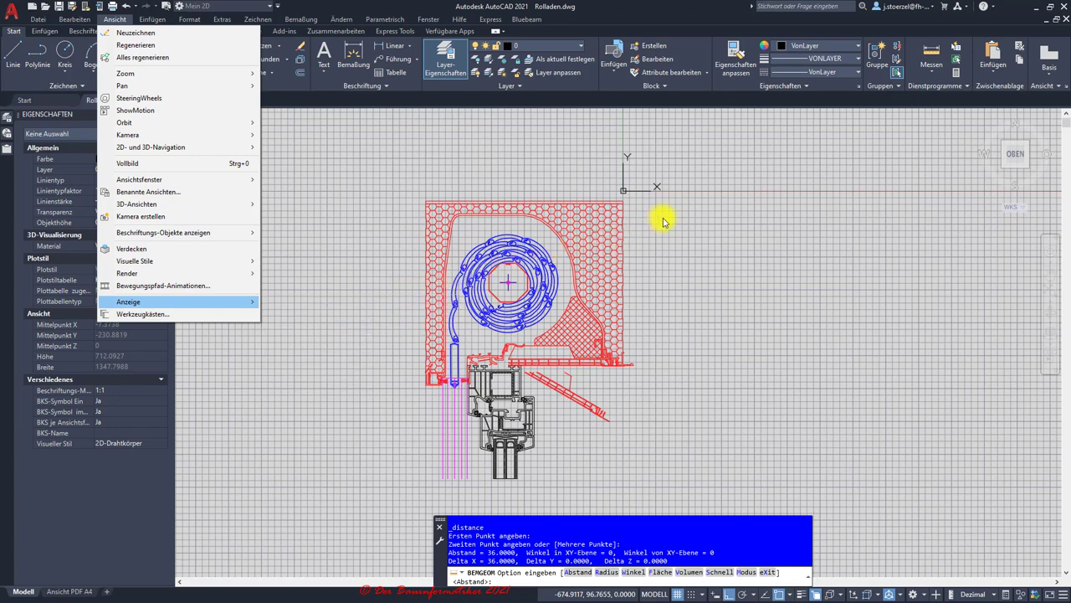
{"action": "key", "text": "Escape"}
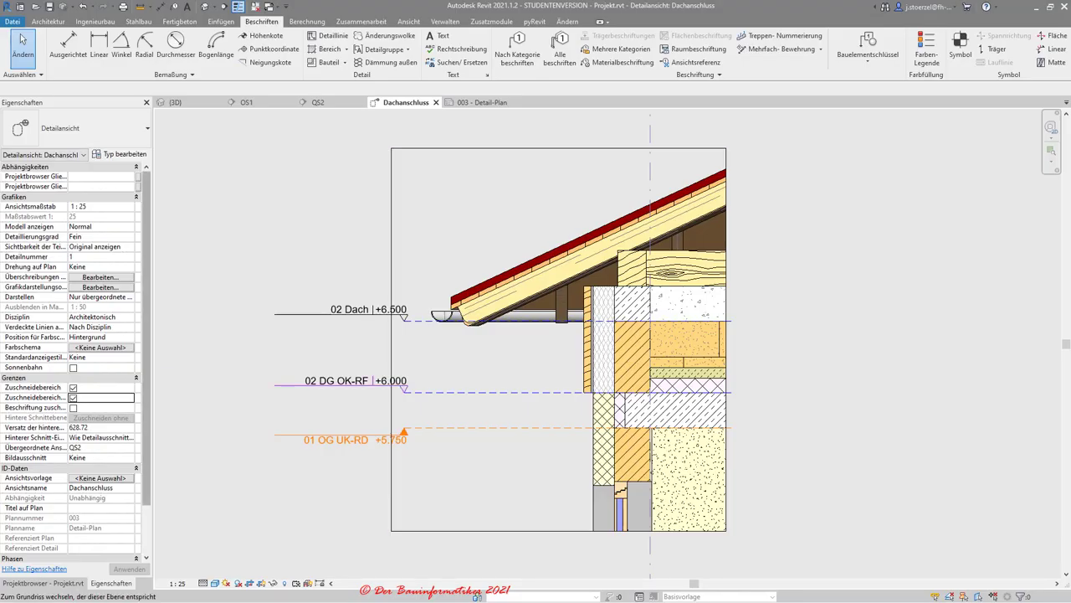
Pan the Dachanschluss detail view and enter VG to bring up its Visibility/Graphics overrides
{"action": "scroll", "coordinate": [502, 474], "scroll_direction": "down", "scroll_amount": 2}
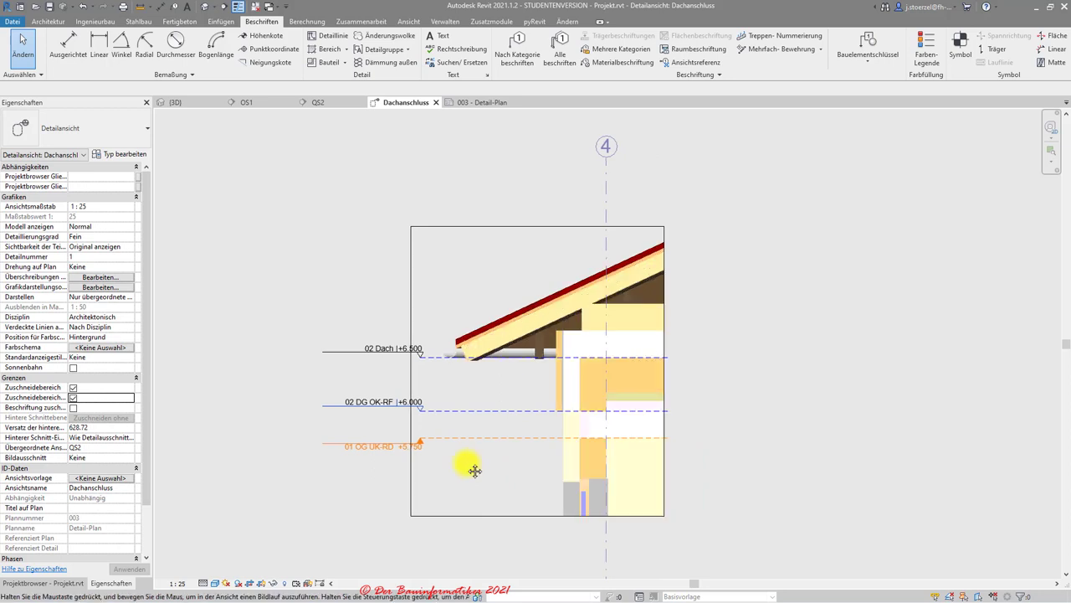
{"action": "middle_click_drag", "start_coordinate": [476, 469], "coordinate": [383, 376]}
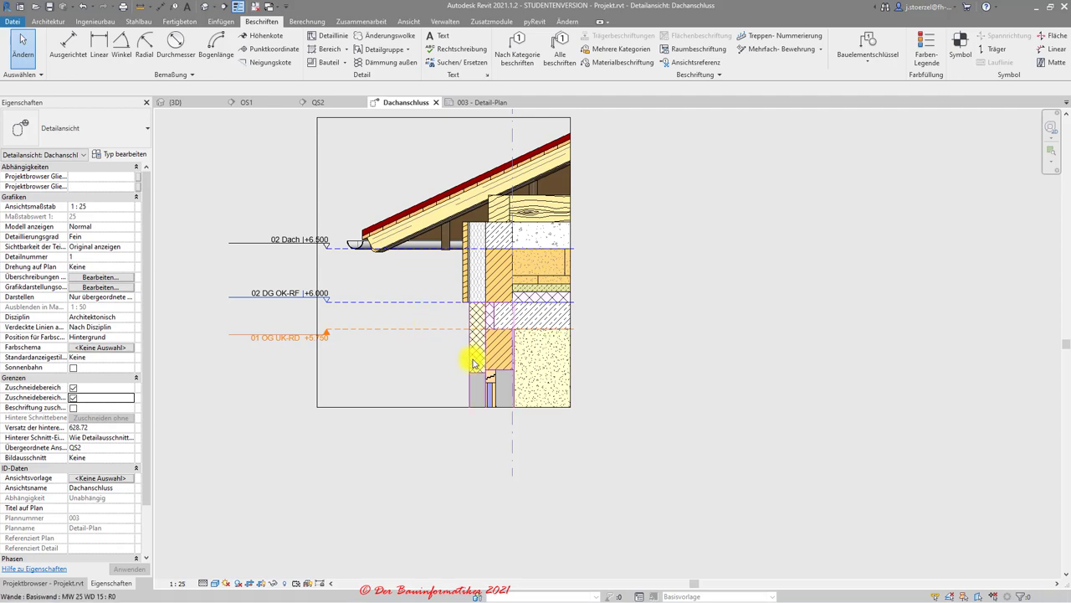
{"action": "key", "text": "v"}
{"action": "key", "text": "v"}
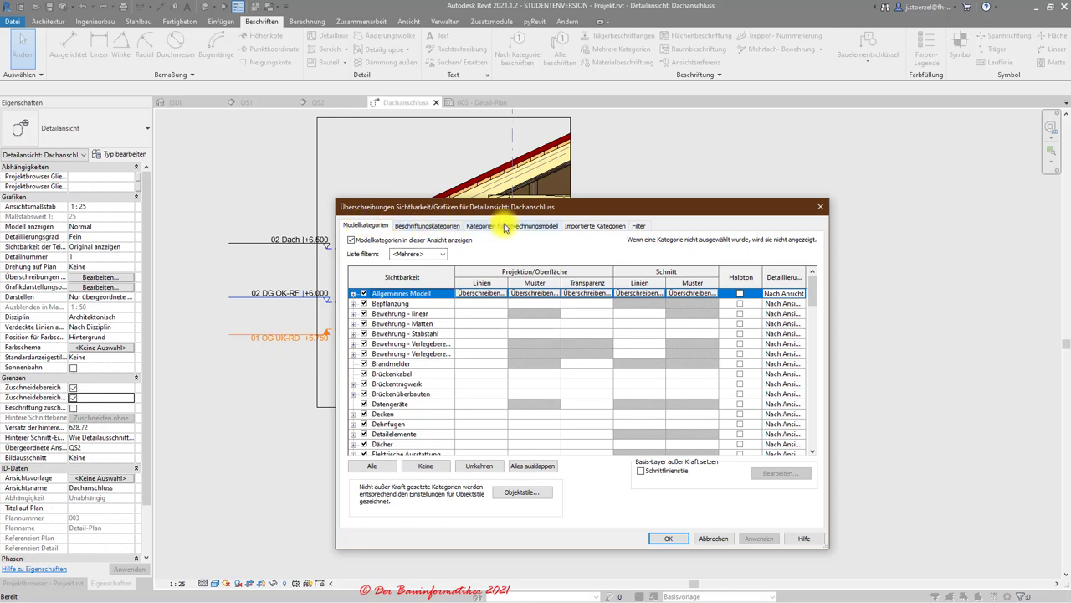
Expand Grundstück in Modellkategorien, tick Interner Ursprung, and confirm with OK
{"action": "scroll", "coordinate": [452, 344], "scroll_direction": "down", "scroll_amount": 2}
{"action": "scroll", "coordinate": [450, 346], "scroll_direction": "down", "scroll_amount": 3}
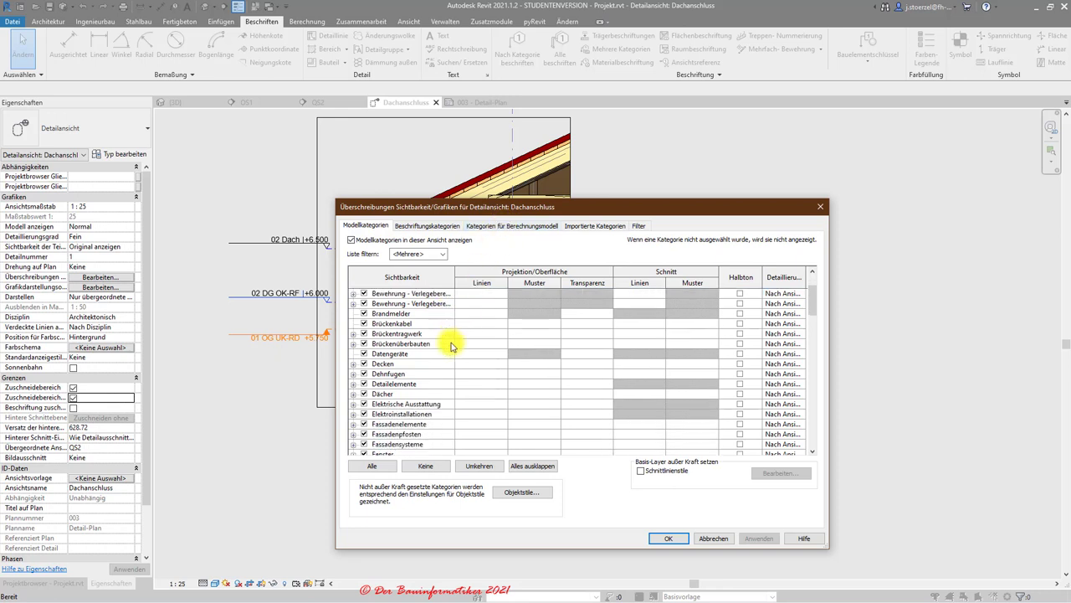
{"action": "scroll", "coordinate": [438, 358], "scroll_direction": "down", "scroll_amount": 4}
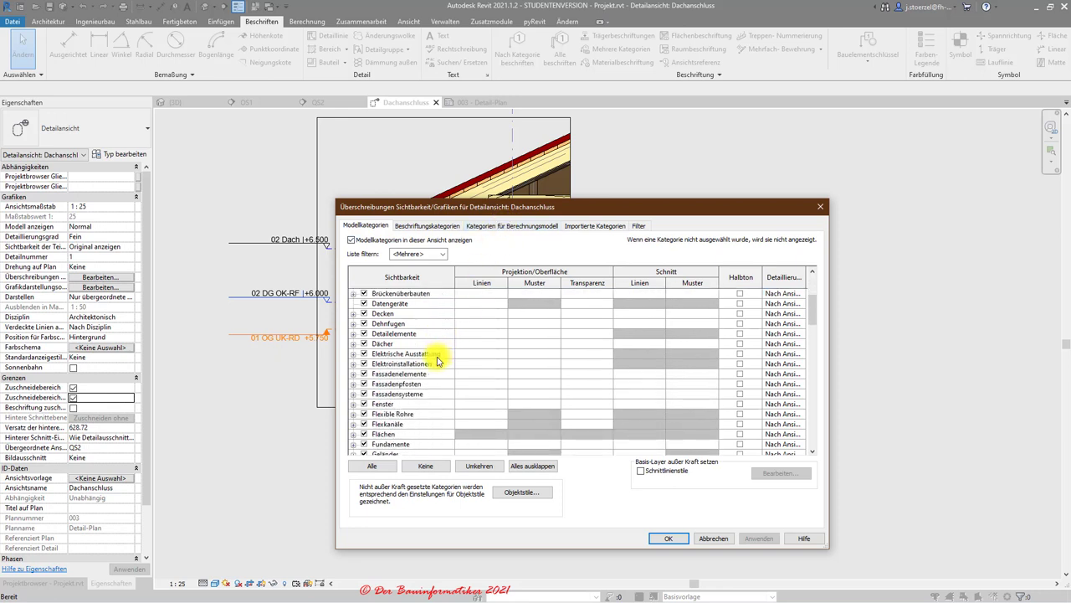
{"action": "scroll", "coordinate": [437, 360], "scroll_direction": "down", "scroll_amount": 5}
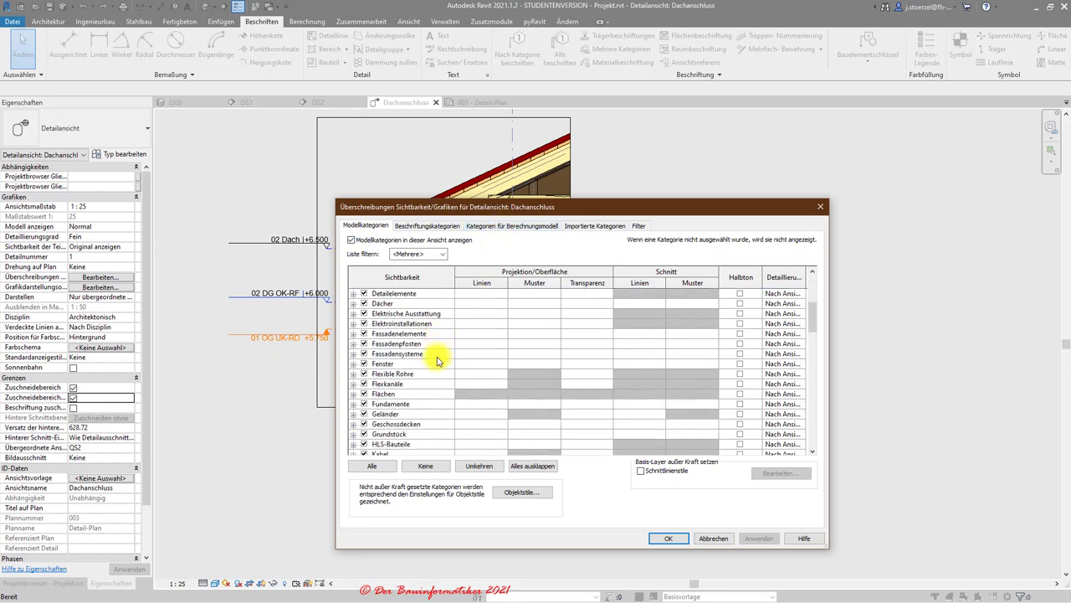
{"action": "left_click", "coordinate": [352, 434]}
{"action": "scroll", "coordinate": [411, 408], "scroll_direction": "down", "scroll_amount": 4}
{"action": "scroll", "coordinate": [402, 402], "scroll_direction": "down", "scroll_amount": 4}
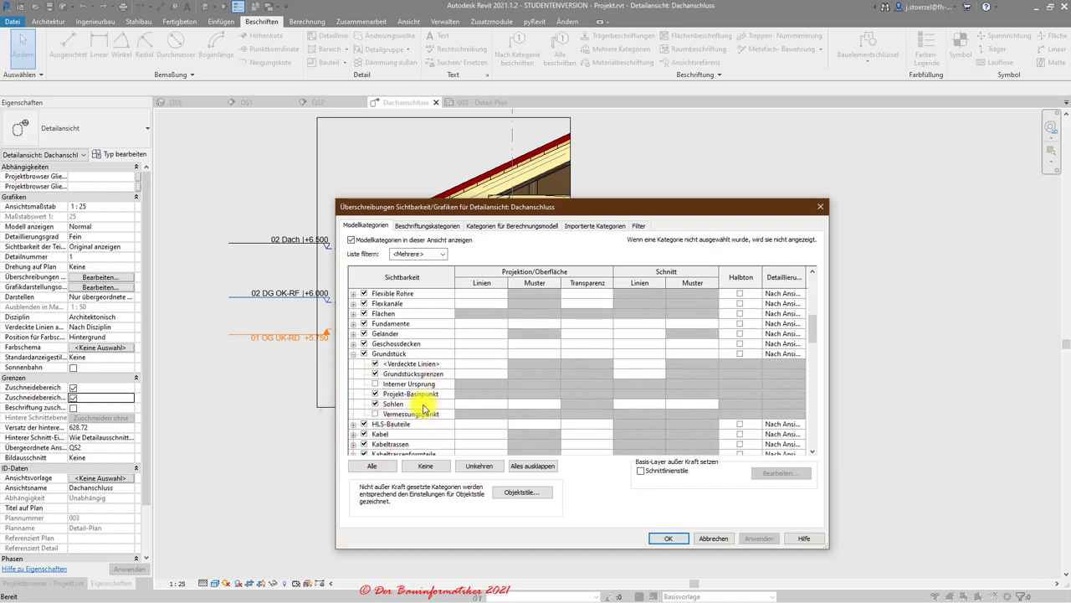
{"action": "left_click", "coordinate": [375, 384]}
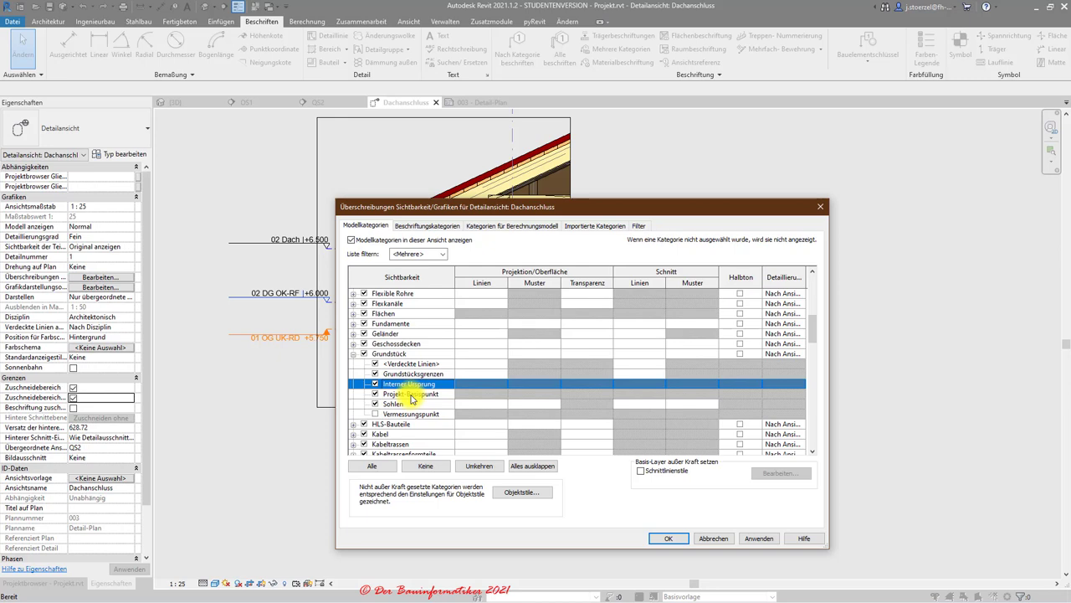
{"action": "left_click", "coordinate": [669, 540]}
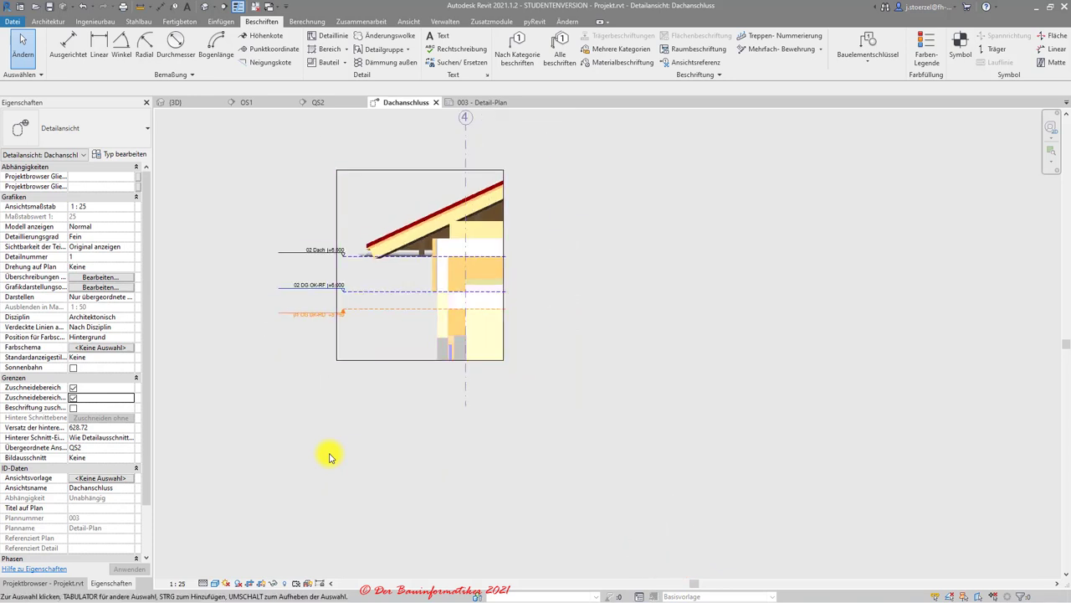
Untick Zuschneidebereich in Properties to uncrop the view and zoom out over the building
{"action": "left_click", "coordinate": [73, 387]}
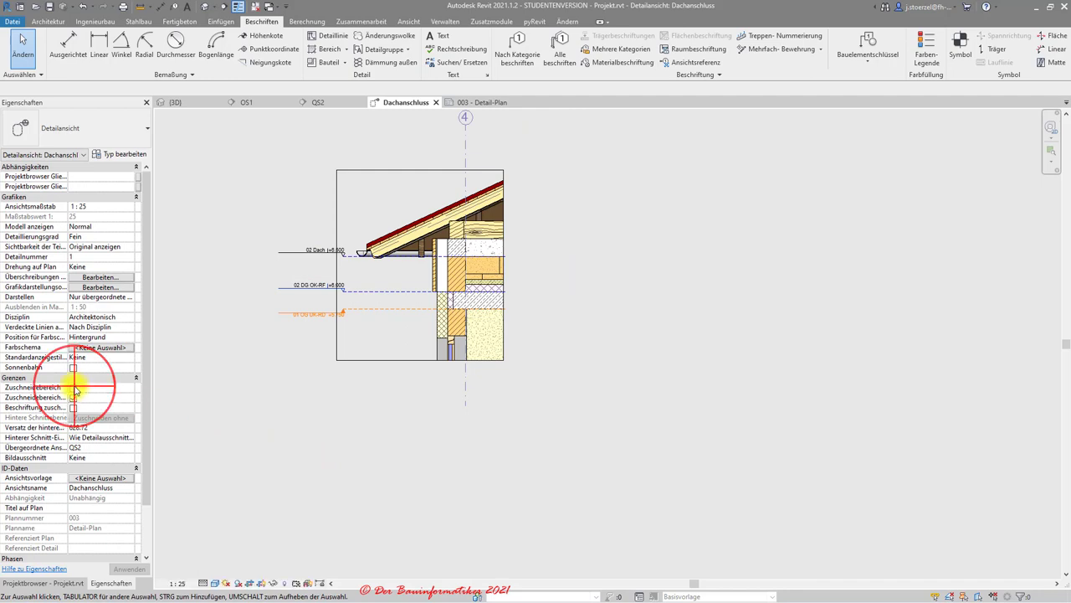
{"action": "left_click", "coordinate": [130, 568]}
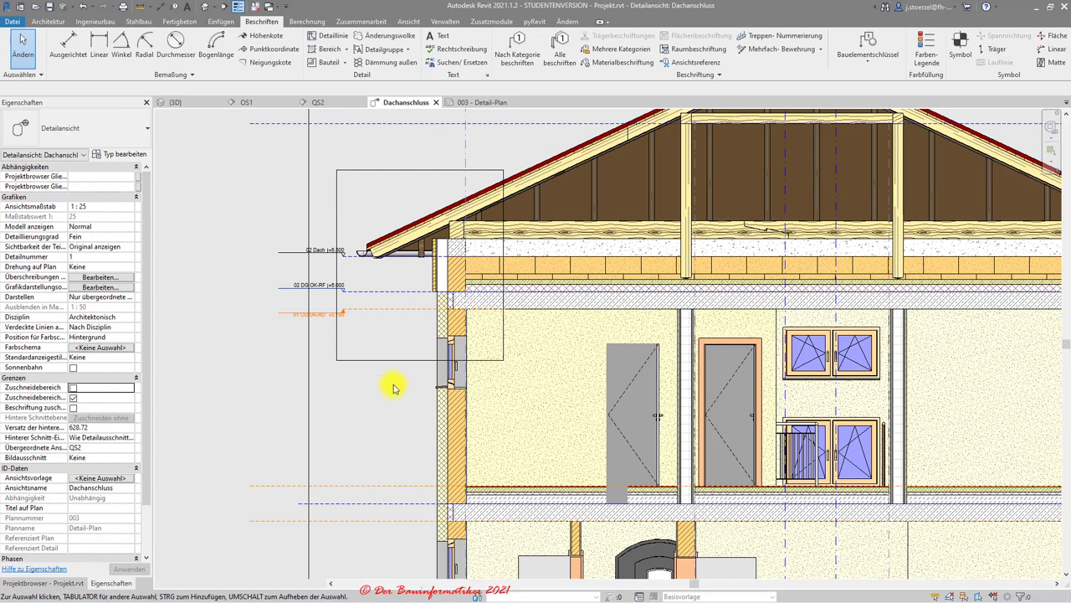
{"action": "middle_click", "coordinate": [391, 385]}
{"action": "scroll", "coordinate": [388, 392], "scroll_direction": "up", "scroll_amount": 2}
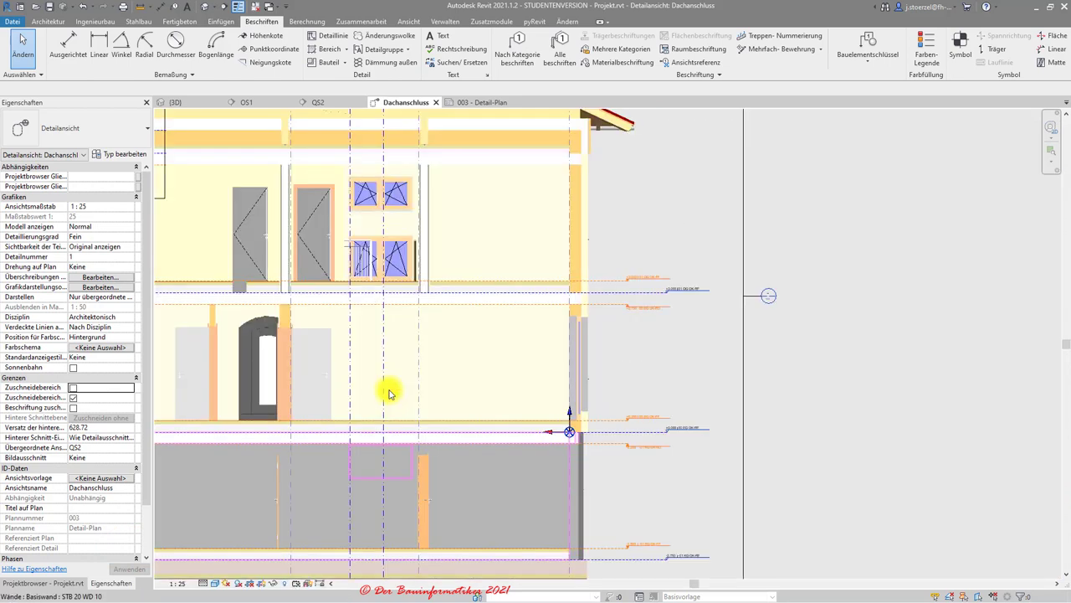
{"action": "scroll", "coordinate": [388, 392], "scroll_direction": "up", "scroll_amount": 2}
{"action": "scroll", "coordinate": [388, 391], "scroll_direction": "up", "scroll_amount": 1}
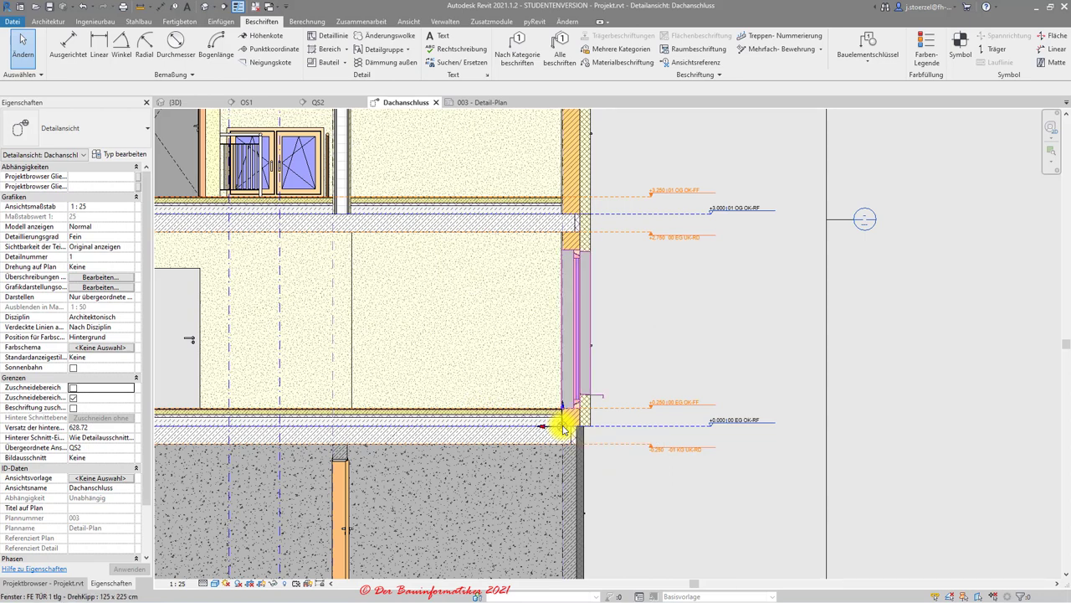
{"action": "left_click", "coordinate": [562, 426]}
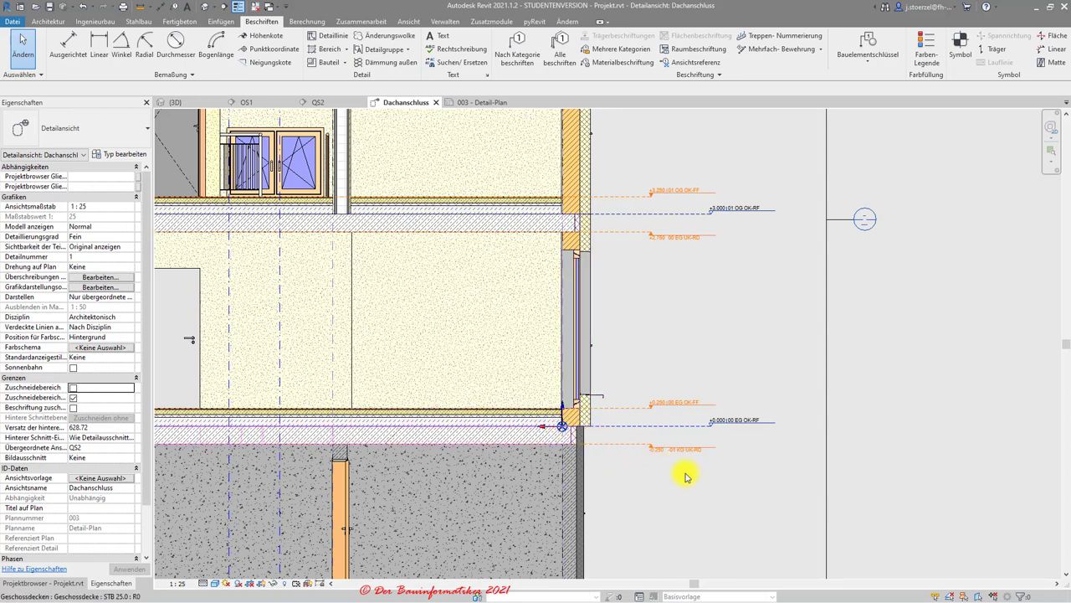
{"action": "scroll", "coordinate": [692, 478], "scroll_direction": "down", "scroll_amount": 2}
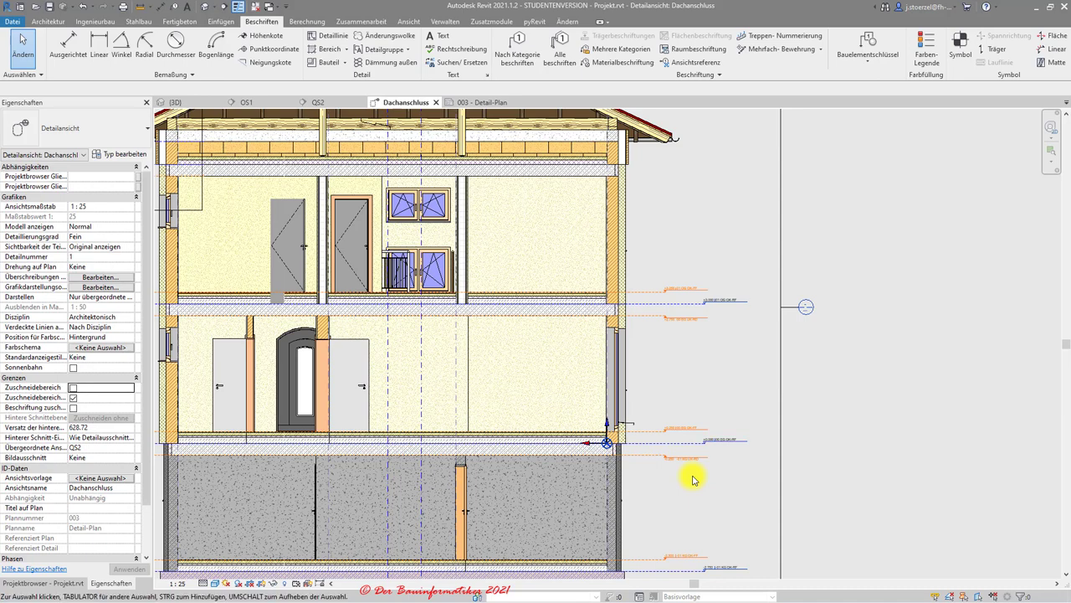
Zoom the section to fit with ZF, center it, and switch to the Einfügen ribbon
{"action": "key", "text": "z"}
{"action": "key", "text": "f"}
{"action": "scroll", "coordinate": [694, 478], "scroll_direction": "up", "scroll_amount": 1}
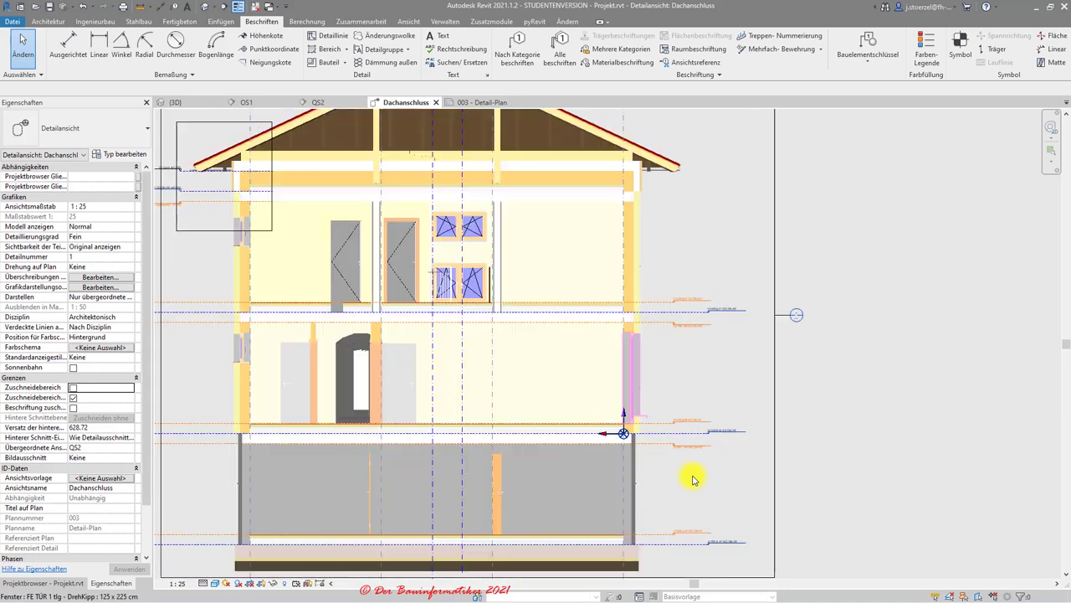
{"action": "middle_click_drag", "start_coordinate": [767, 423], "coordinate": [762, 417]}
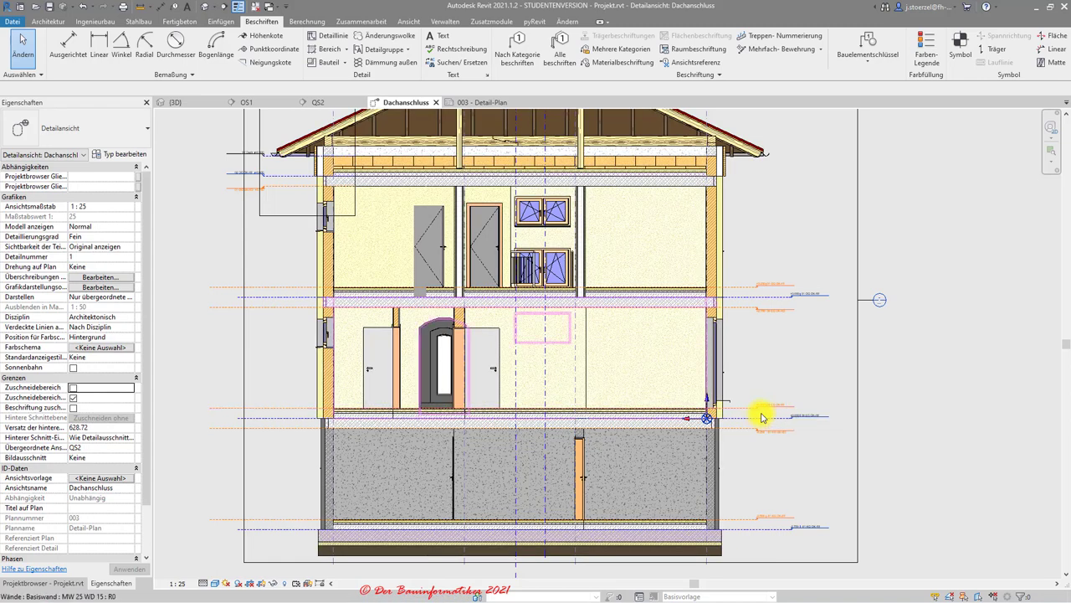
{"action": "left_click", "coordinate": [222, 21]}
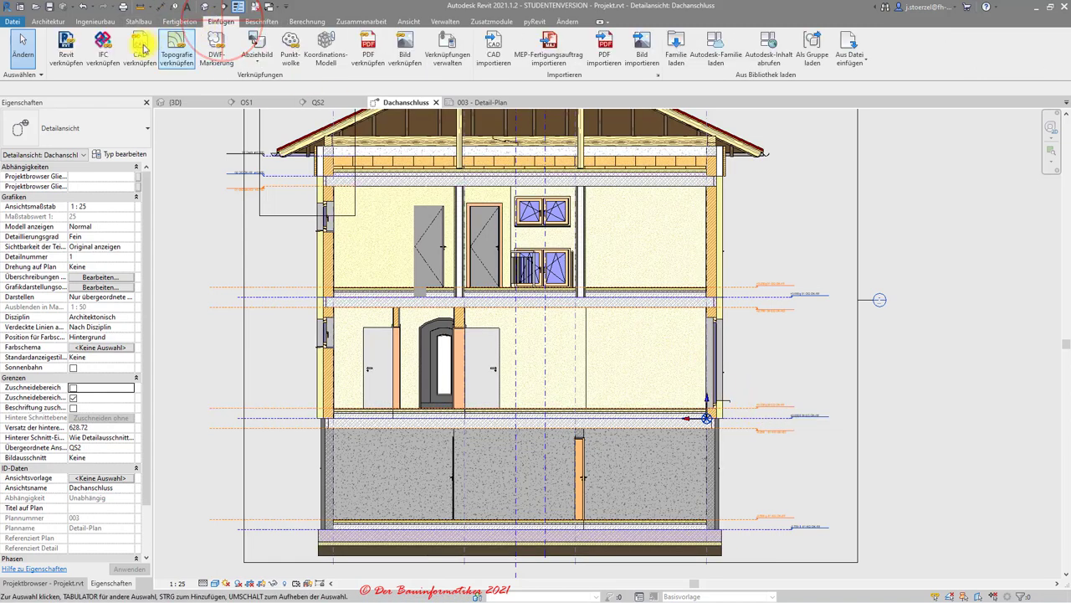
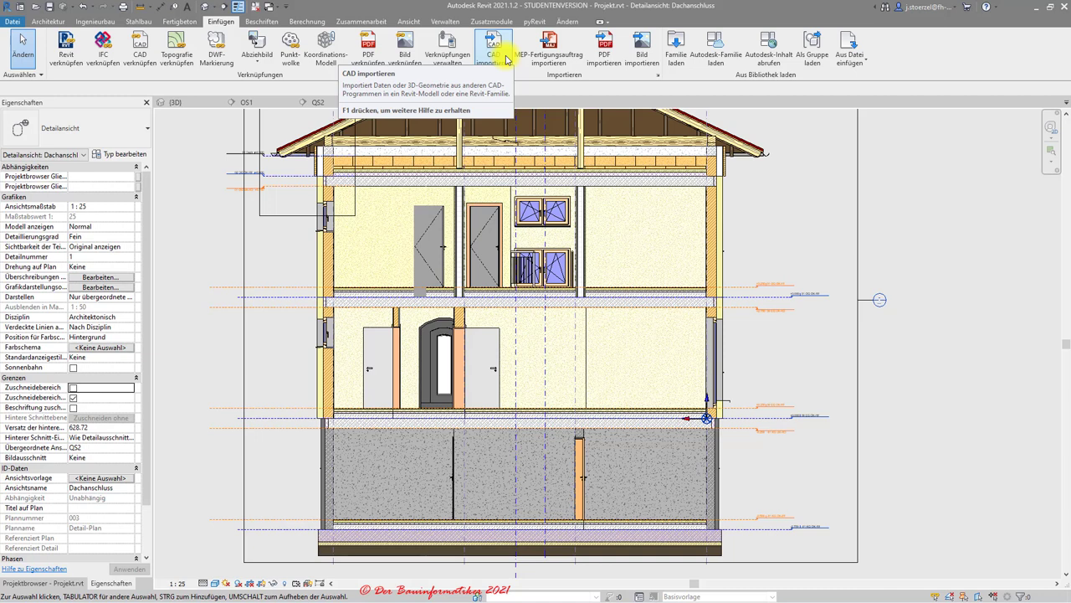
Start CAD verknüpfen and browse from Projekt, past the Revit folder, into the DWG folder
{"action": "left_click", "coordinate": [141, 54]}
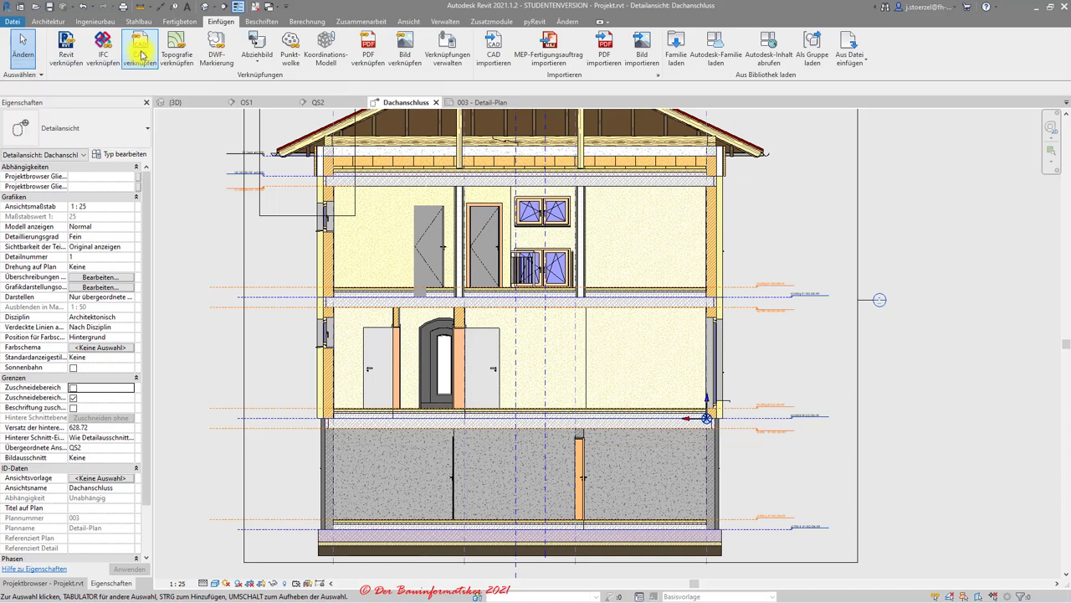
{"action": "left_click", "coordinate": [140, 54]}
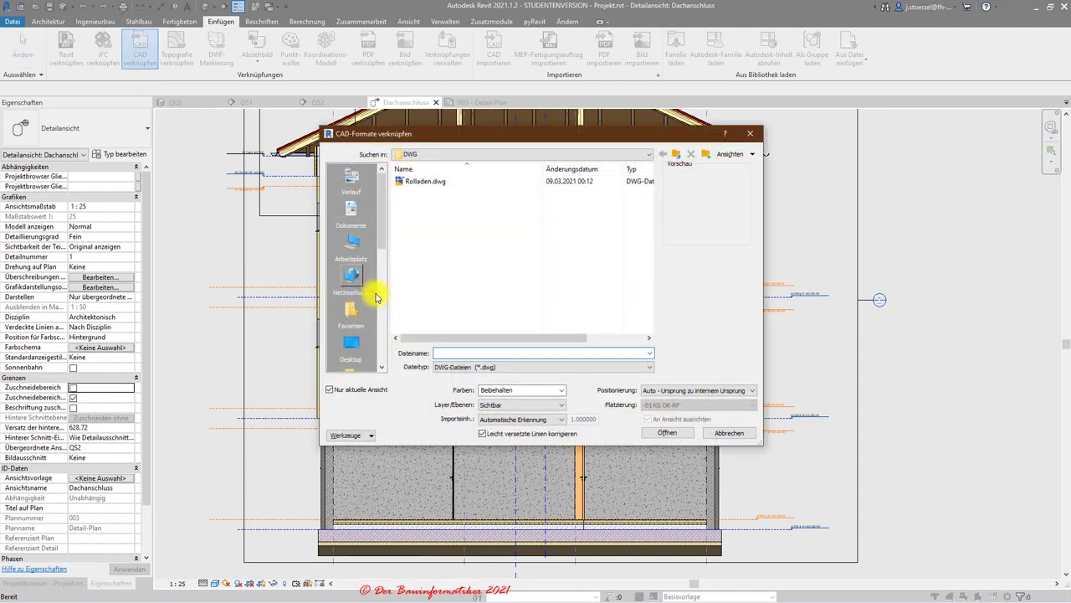
{"action": "left_click", "coordinate": [675, 156]}
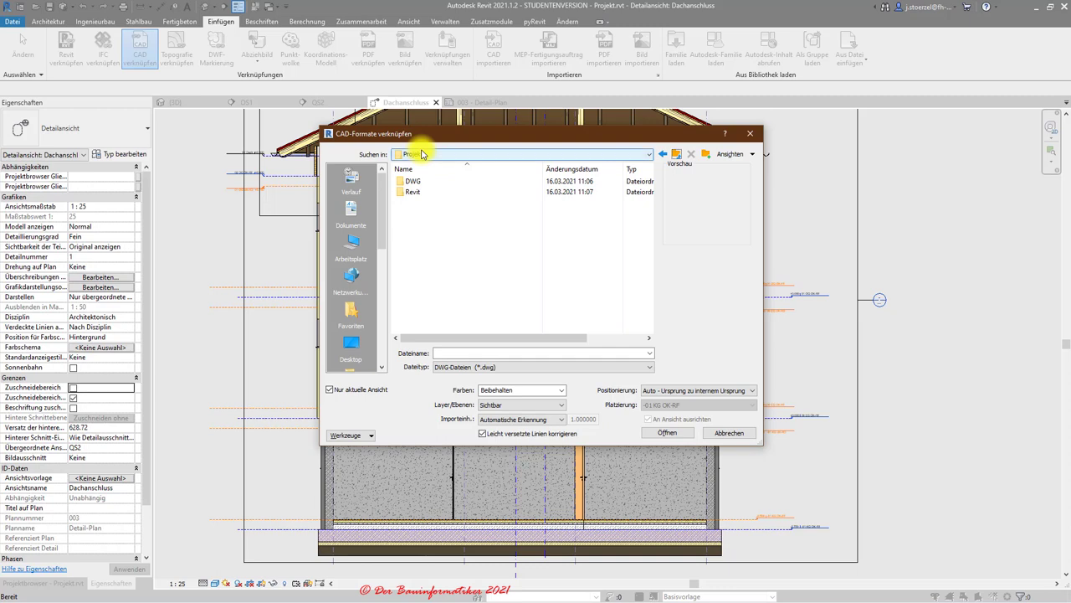
{"action": "left_click", "coordinate": [415, 192]}
{"action": "double_click", "coordinate": [415, 193]}
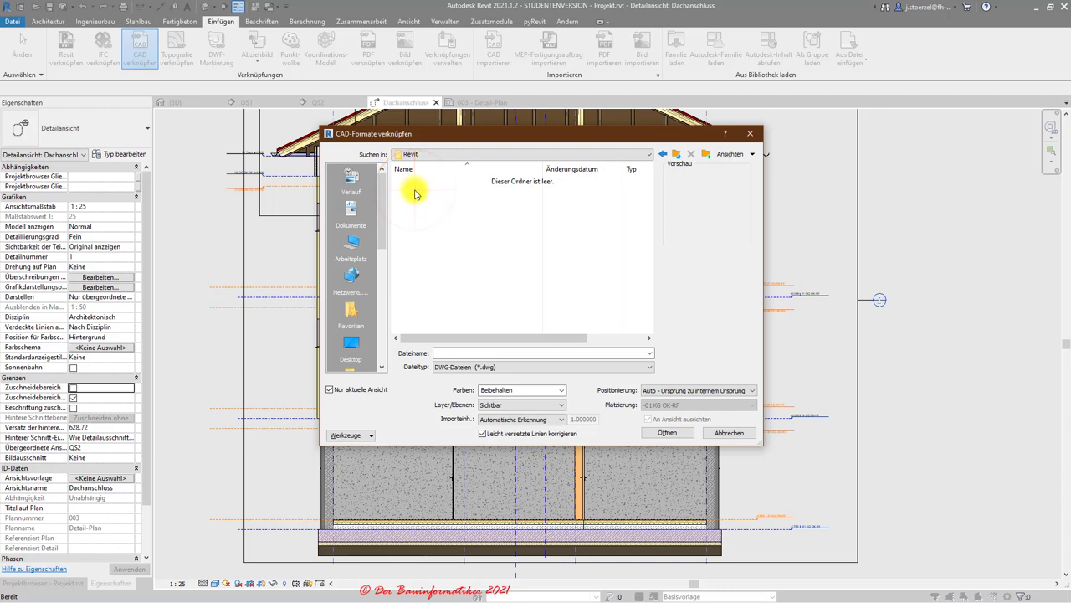
{"action": "left_click", "coordinate": [676, 155]}
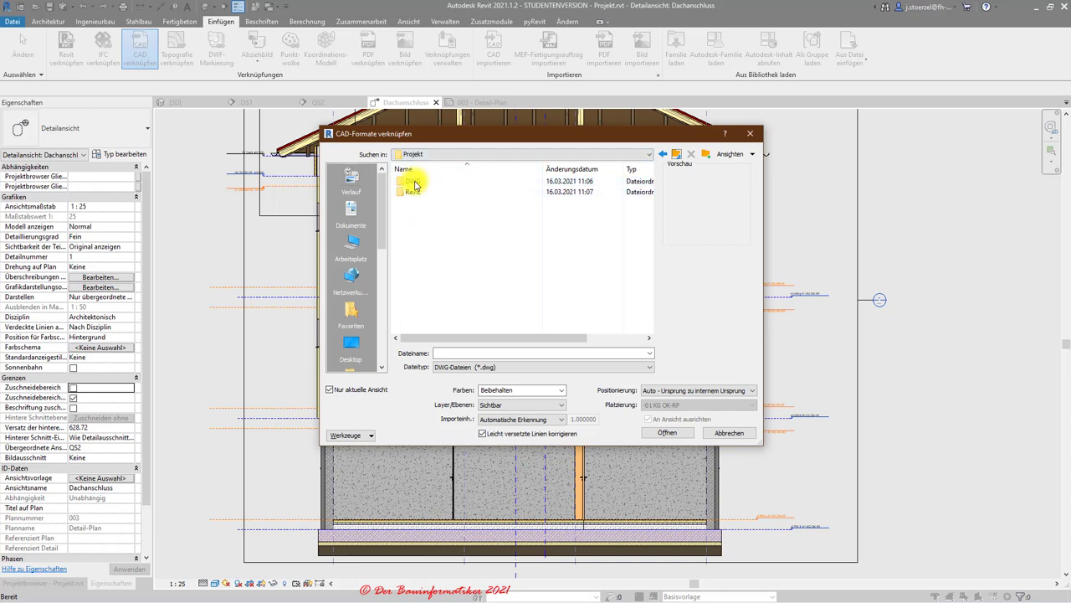
{"action": "left_click", "coordinate": [416, 185]}
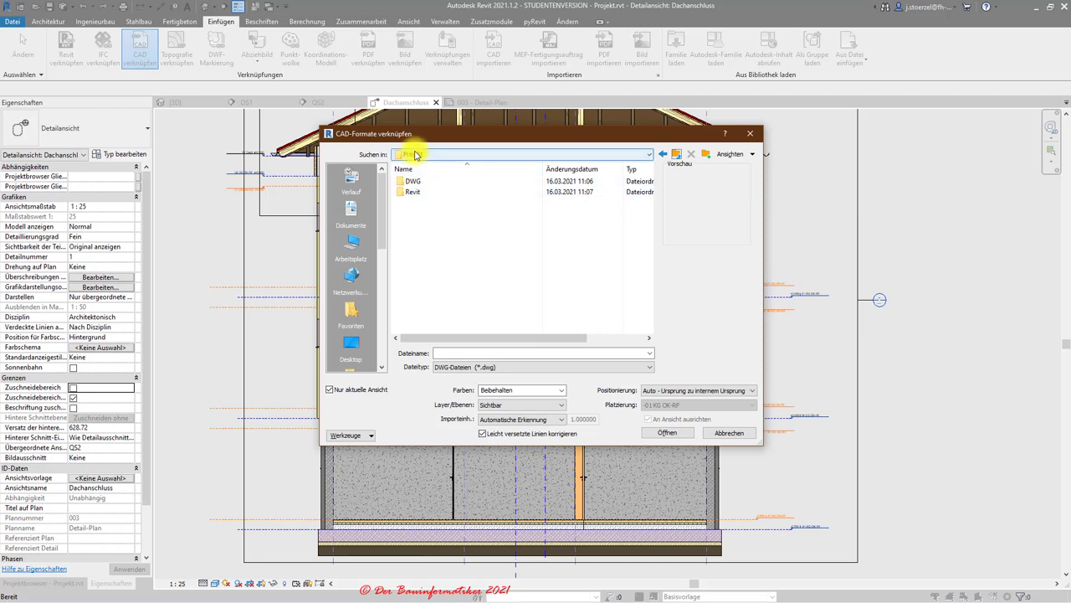
{"action": "double_click", "coordinate": [412, 181]}
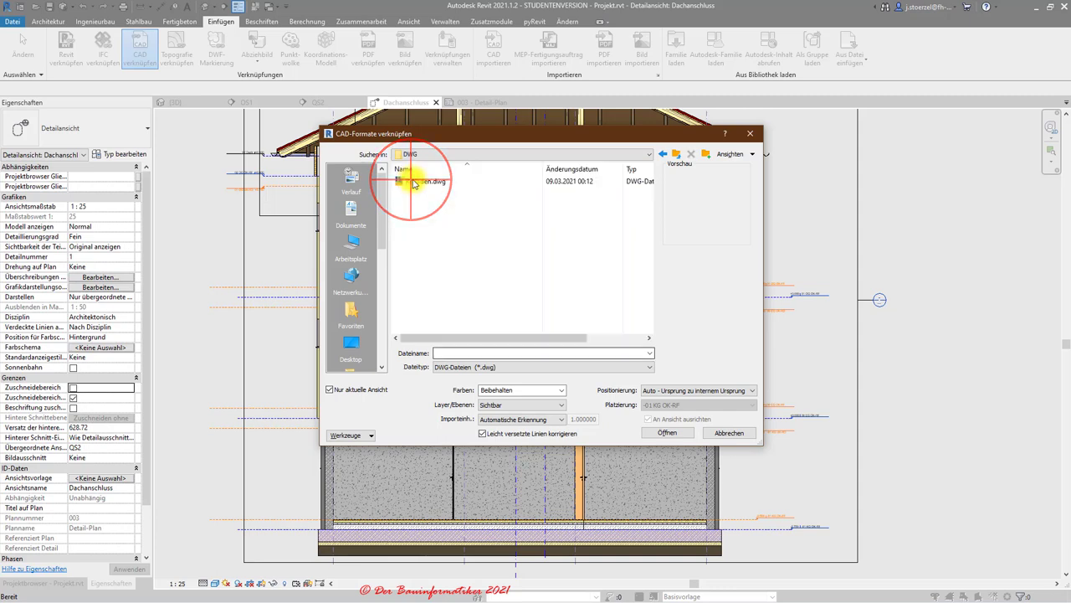
Pick Rolladen.dwg and leave the Farben setting on Beibehalten
{"action": "left_click", "coordinate": [416, 183]}
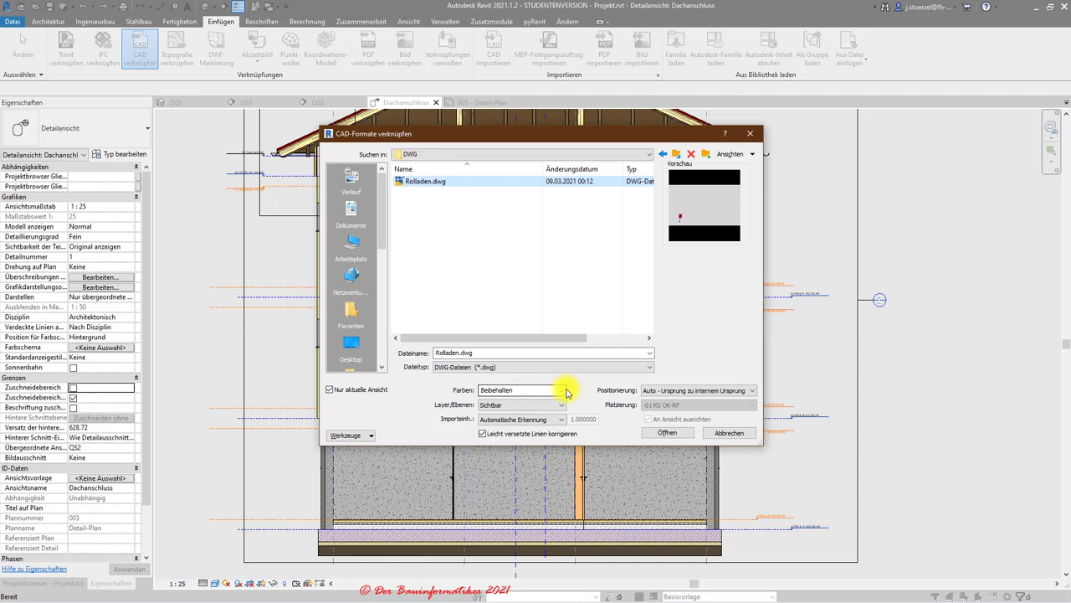
{"action": "left_click", "coordinate": [566, 391]}
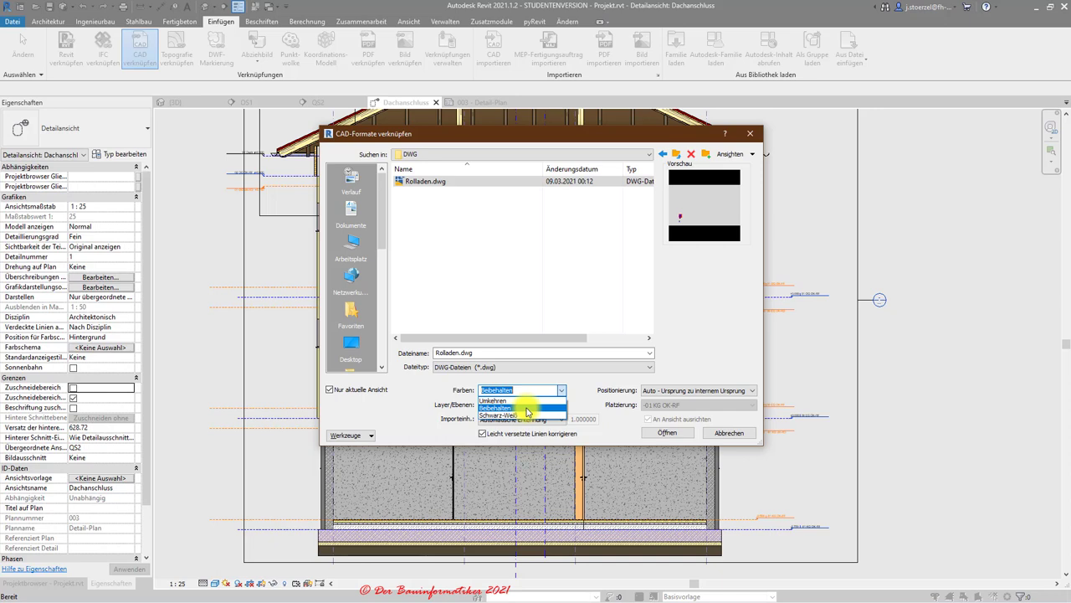
{"action": "left_click", "coordinate": [527, 409]}
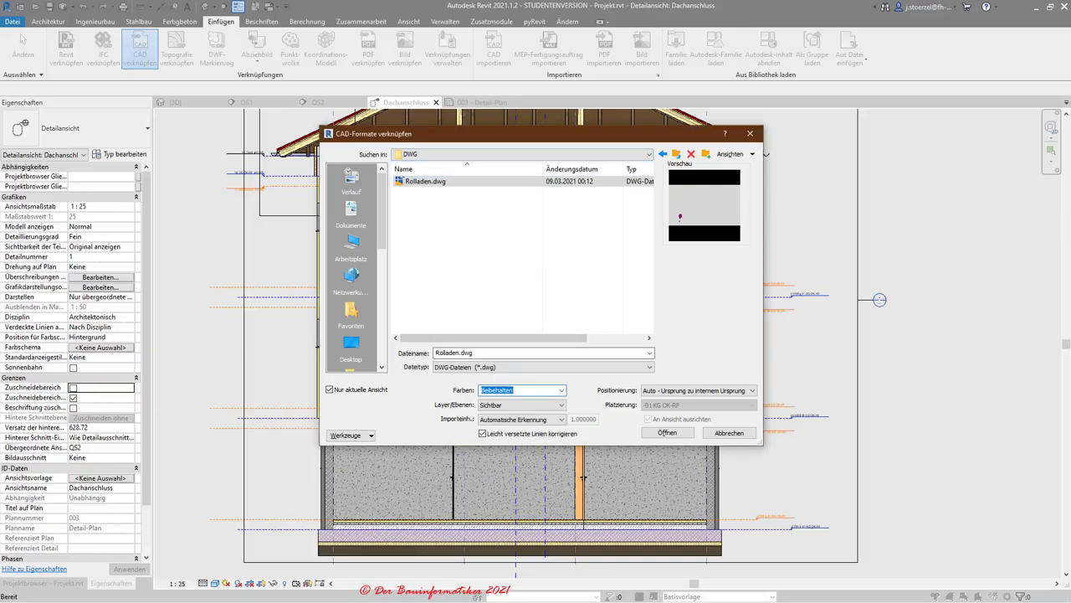
{"action": "left_click", "coordinate": [559, 390]}
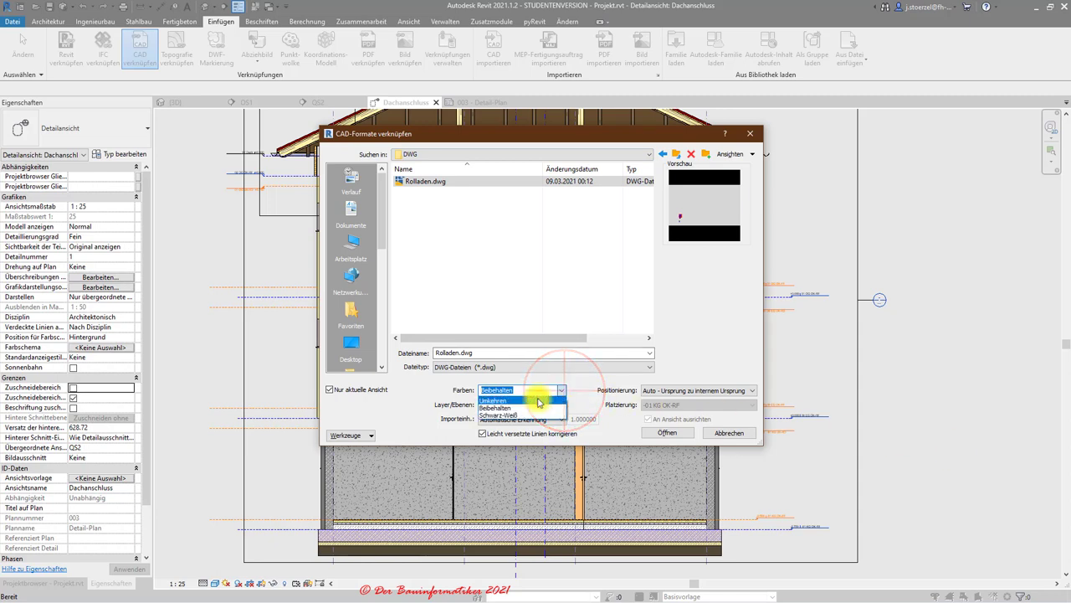
{"action": "left_click", "coordinate": [512, 409]}
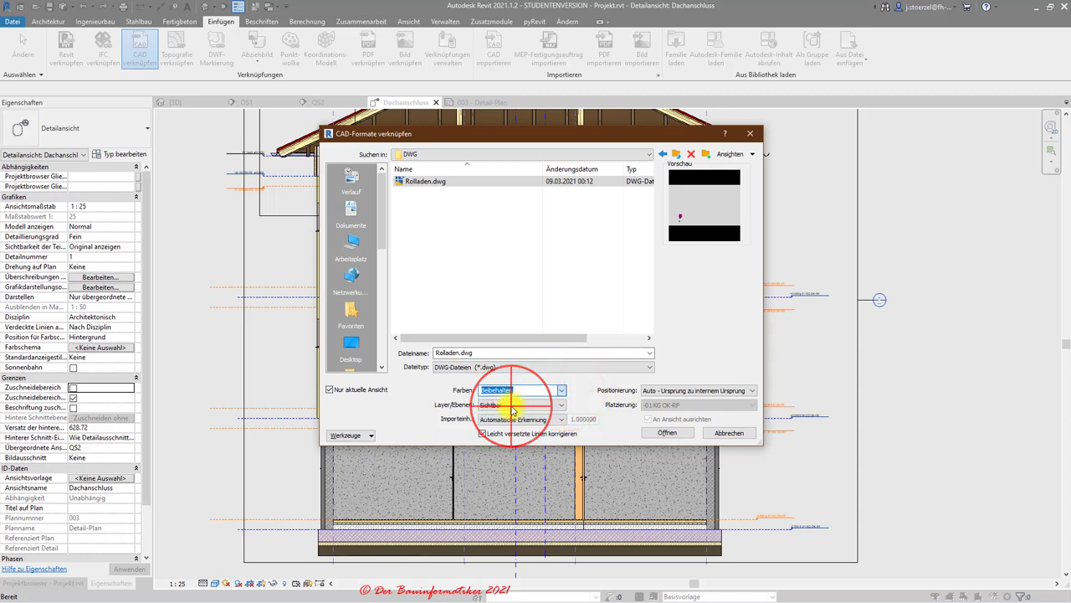
{"action": "left_click", "coordinate": [528, 406]}
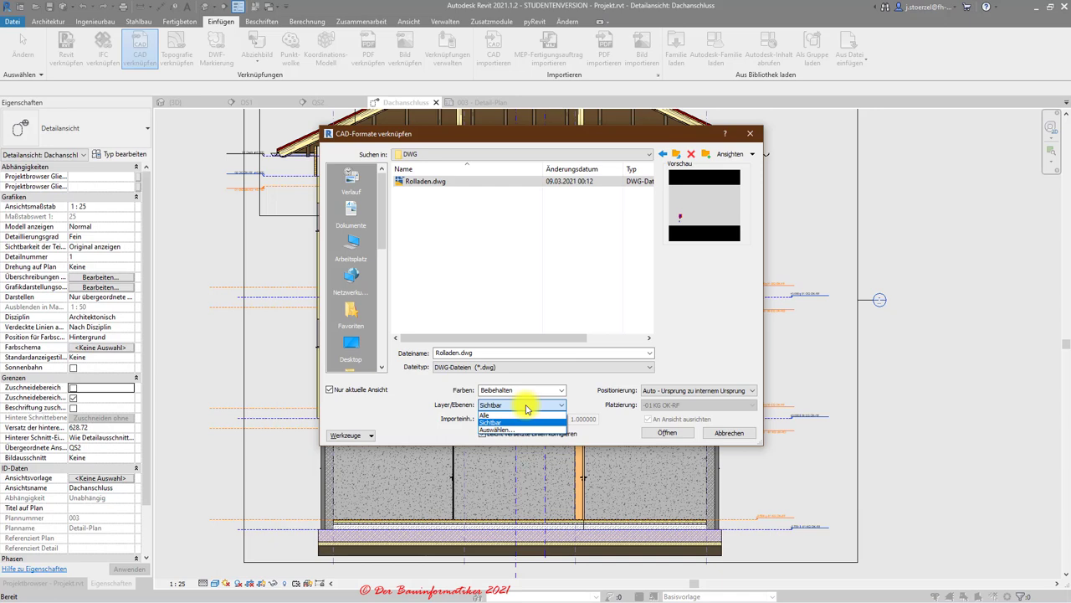
Keep the Layer/Ebenen option on Sichtbar instead of importing all layers
{"action": "key", "text": "Up"}
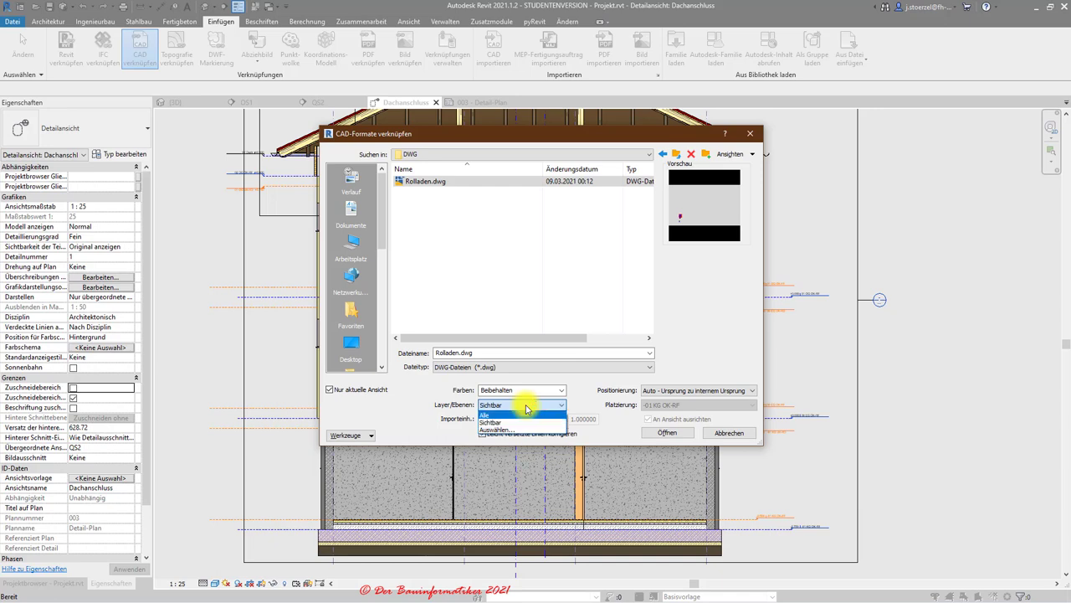
{"action": "left_click", "coordinate": [499, 423]}
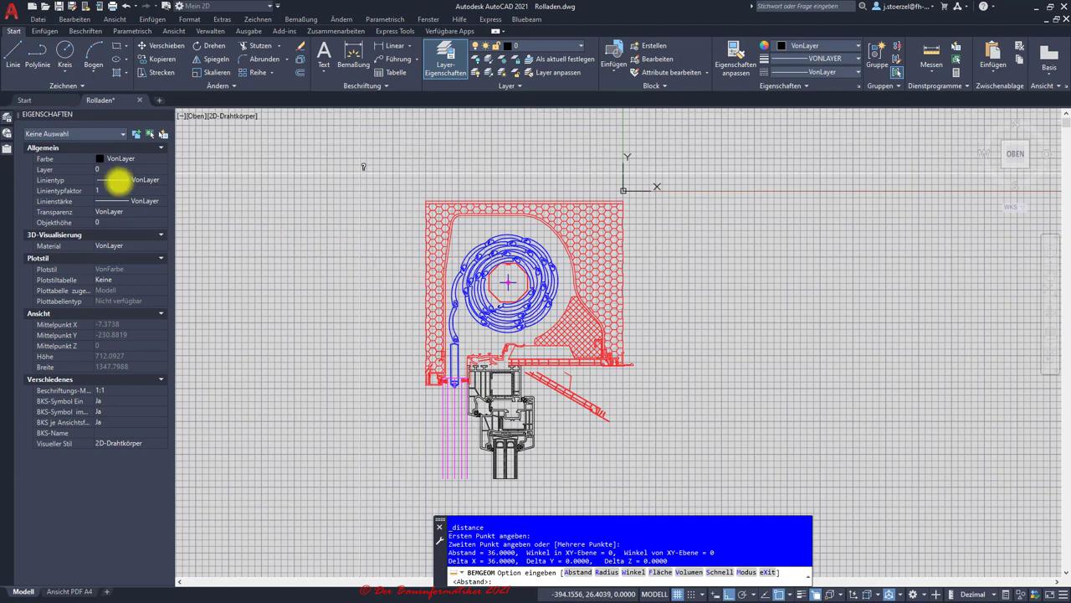
In AutoCAD, freeze the red box's ROMA_Kasten+Bauteile layer with LAYFRZ, then undo the freeze
{"action": "left_click", "coordinate": [7, 147]}
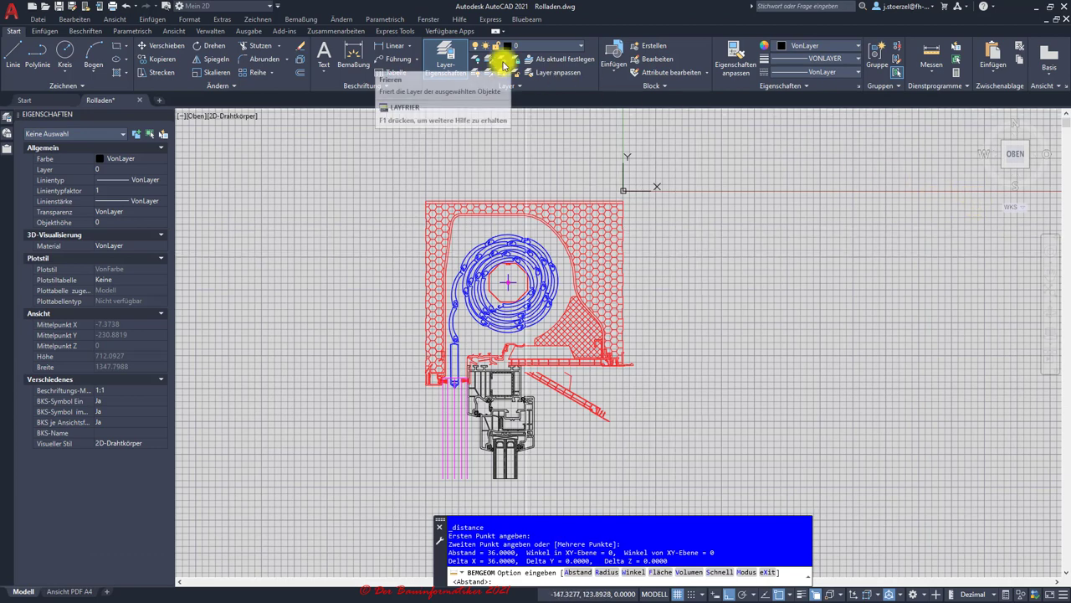
{"action": "left_click", "coordinate": [503, 61]}
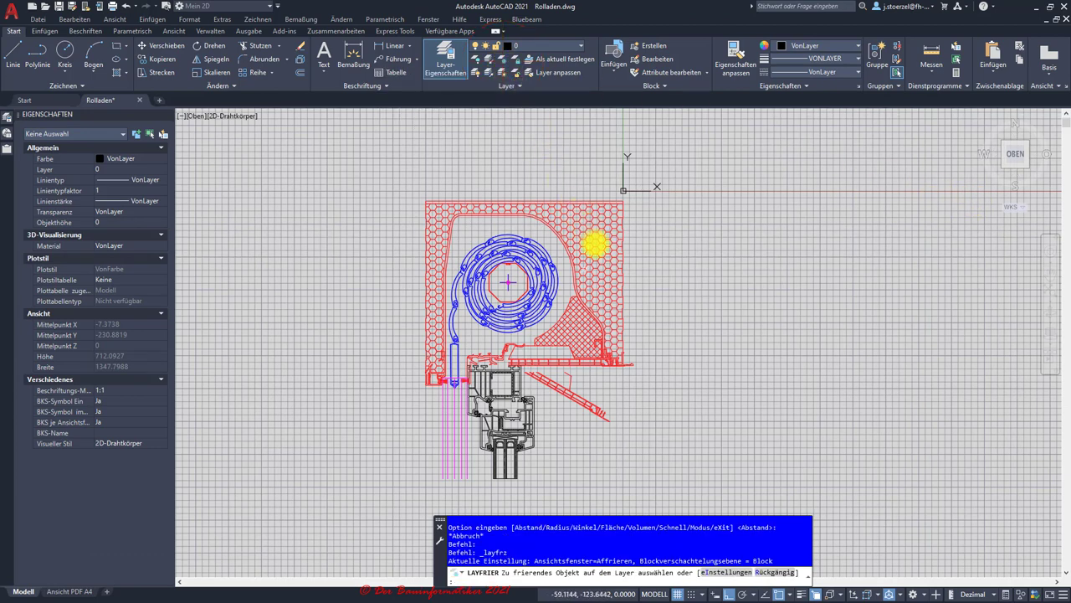
{"action": "left_click", "coordinate": [594, 242]}
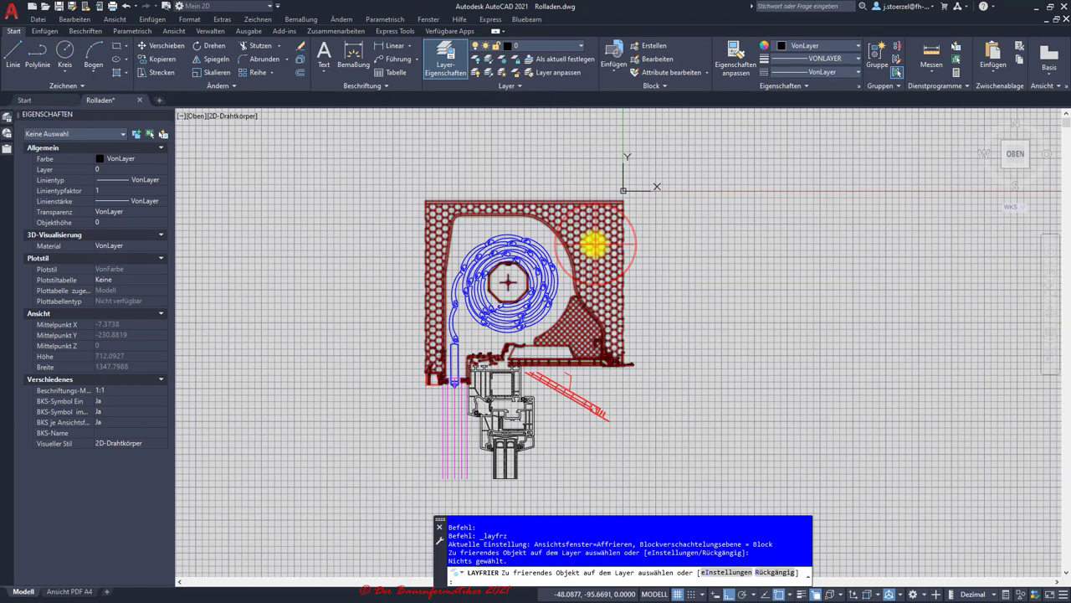
{"action": "left_click", "coordinate": [594, 240]}
{"action": "left_click", "coordinate": [580, 240]}
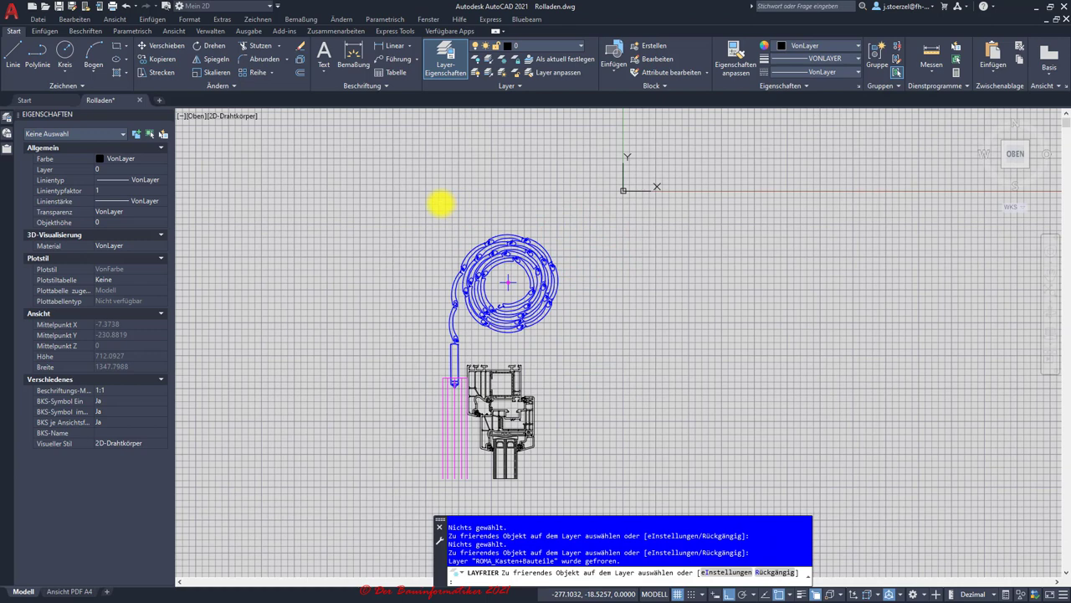
{"action": "left_click", "coordinate": [124, 6]}
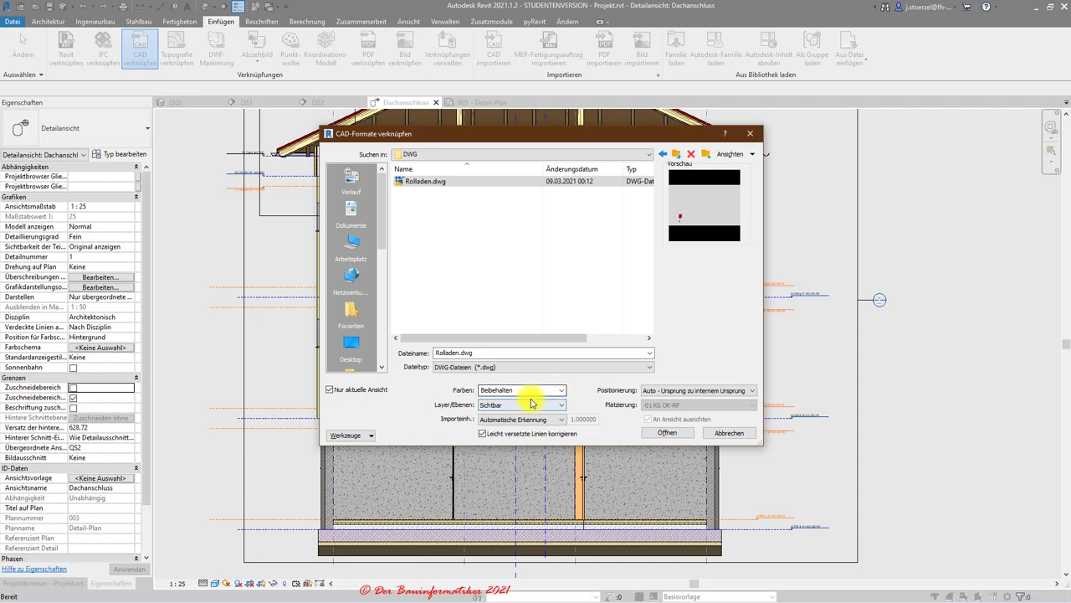
{"action": "left_click", "coordinate": [561, 404]}
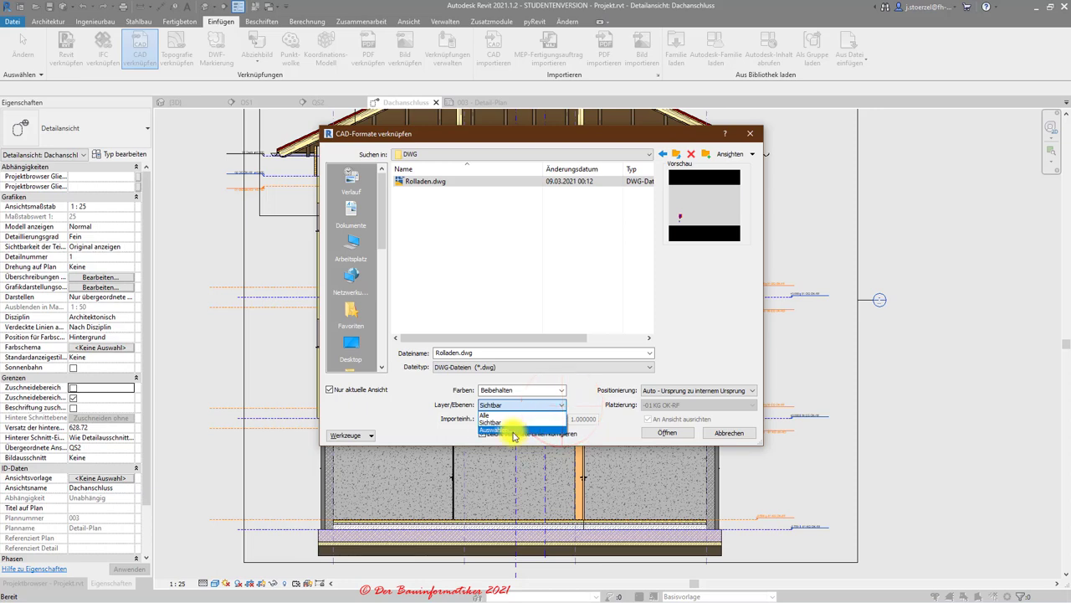
{"action": "left_click", "coordinate": [497, 429]}
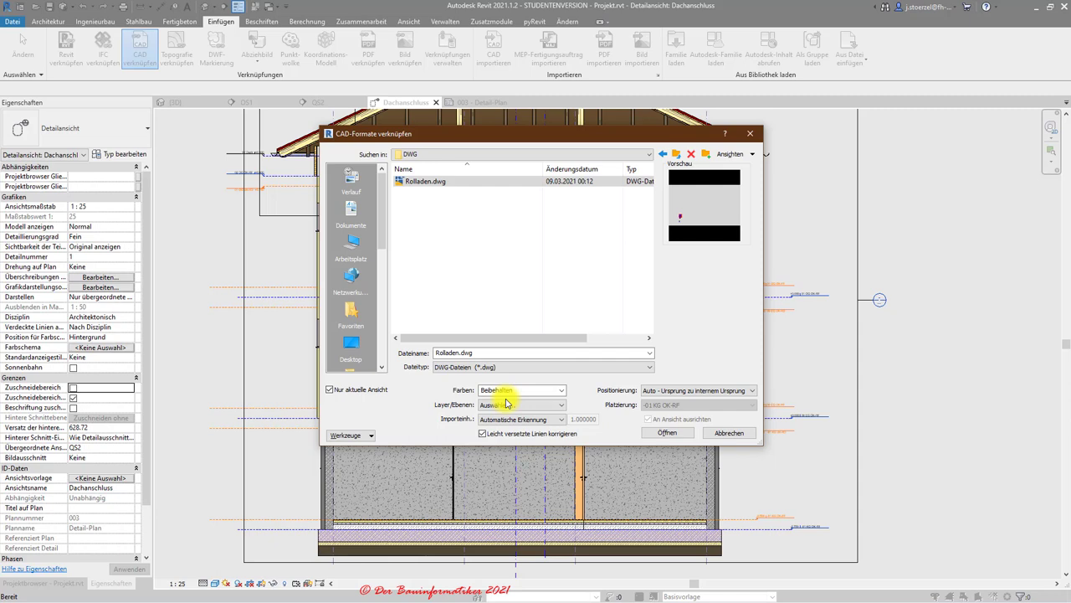
{"action": "left_click", "coordinate": [506, 404]}
{"action": "left_click", "coordinate": [490, 418]}
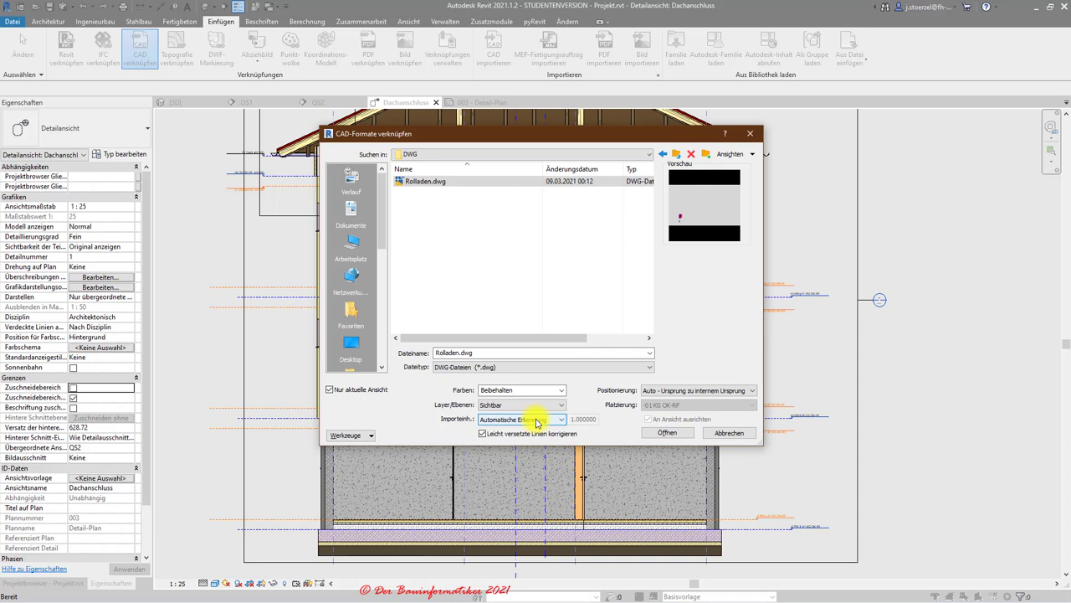
{"action": "left_click", "coordinate": [536, 422]}
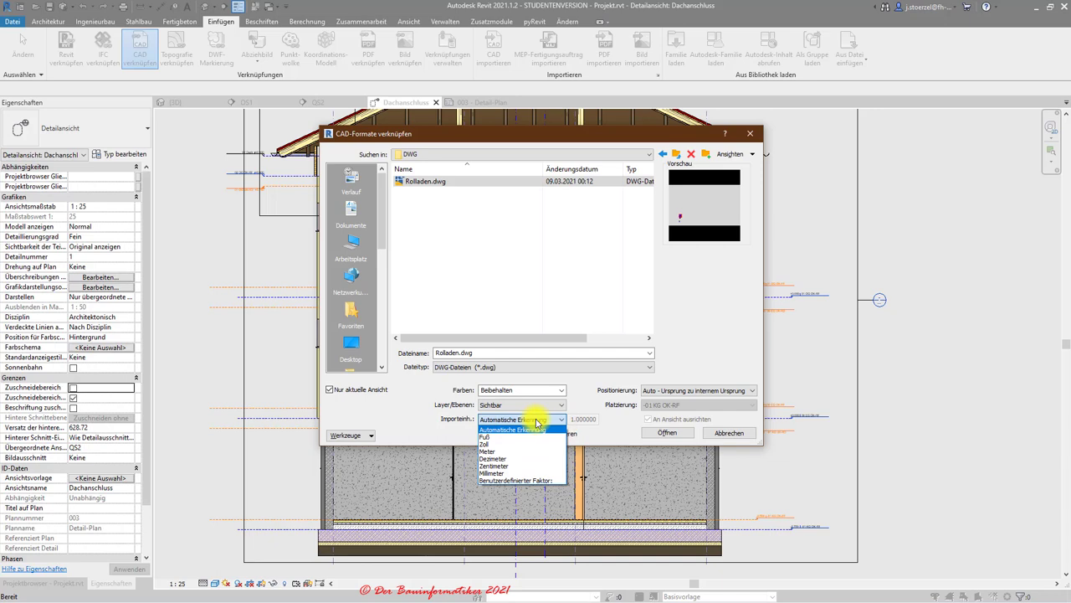
{"action": "left_click", "coordinate": [499, 471]}
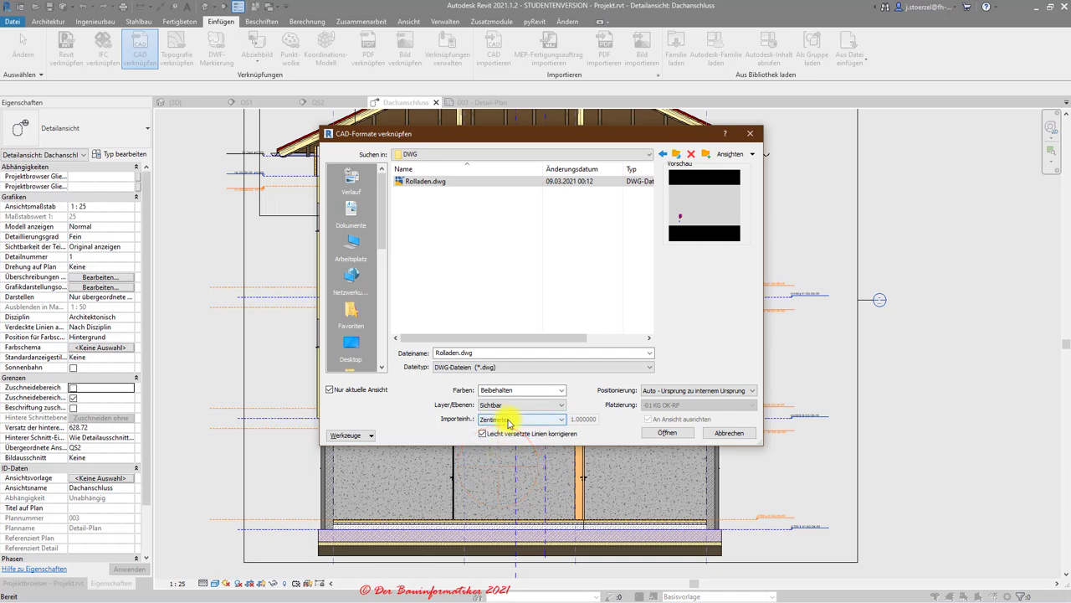
{"action": "left_click", "coordinate": [508, 423]}
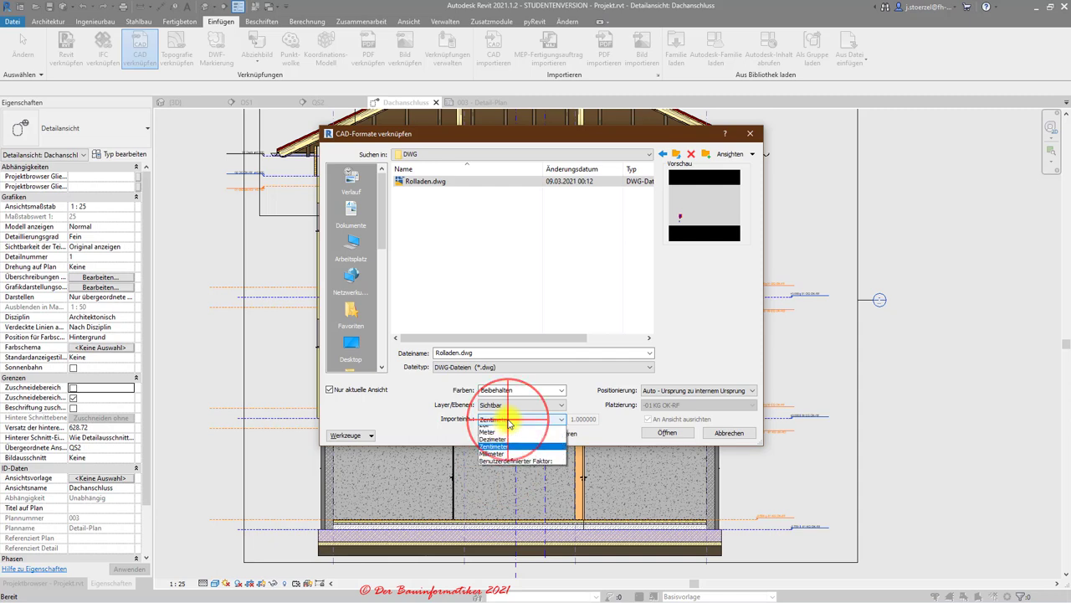
{"action": "left_click", "coordinate": [507, 433]}
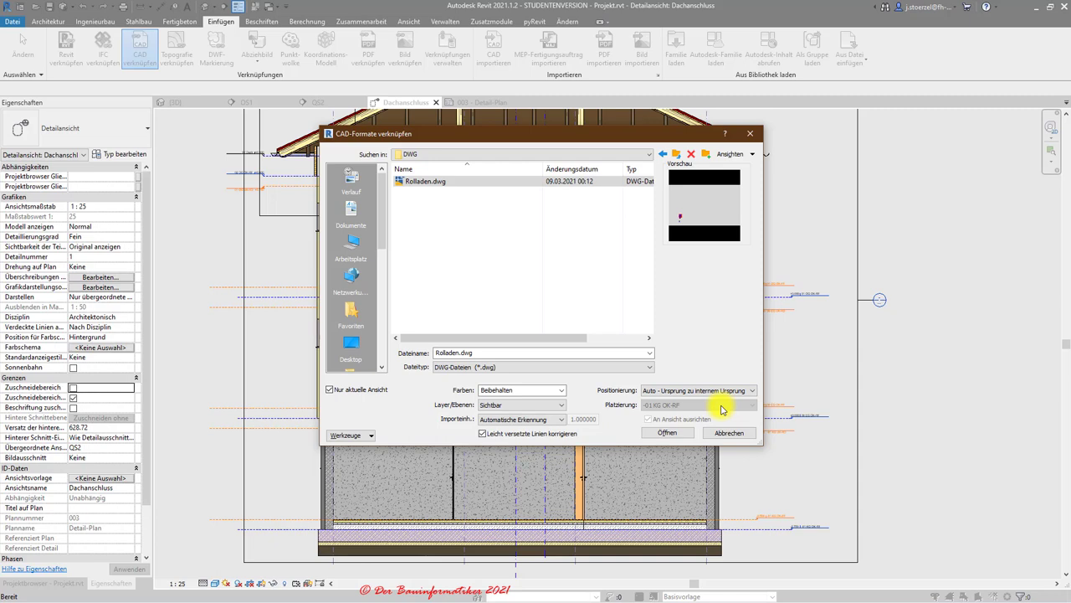
Set the link's Positioning to Auto - Ursprung zu internem Ursprung
{"action": "left_click", "coordinate": [670, 391]}
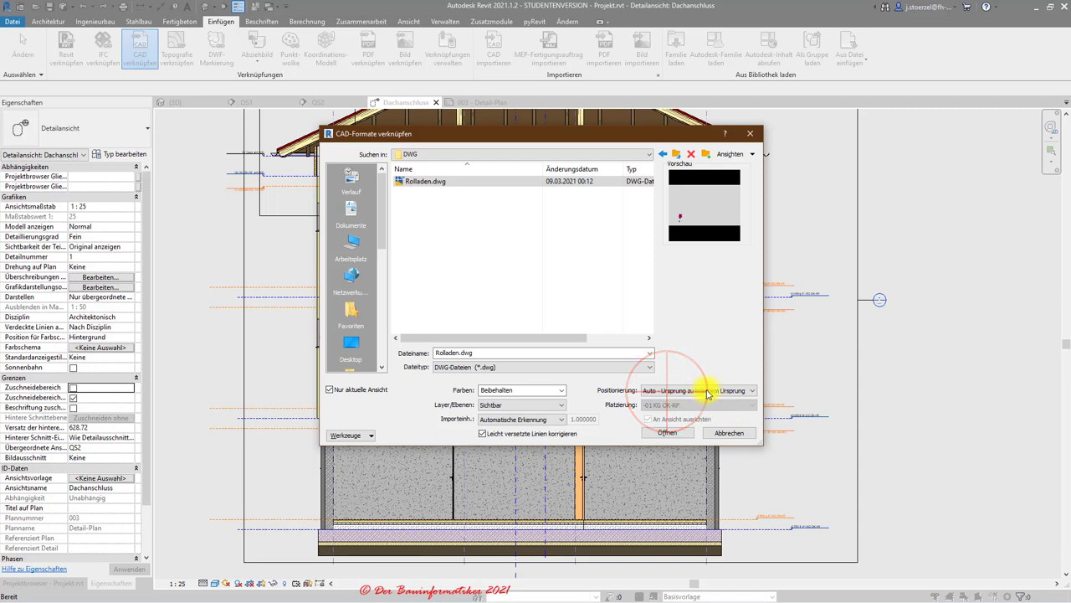
{"action": "left_click", "coordinate": [708, 390]}
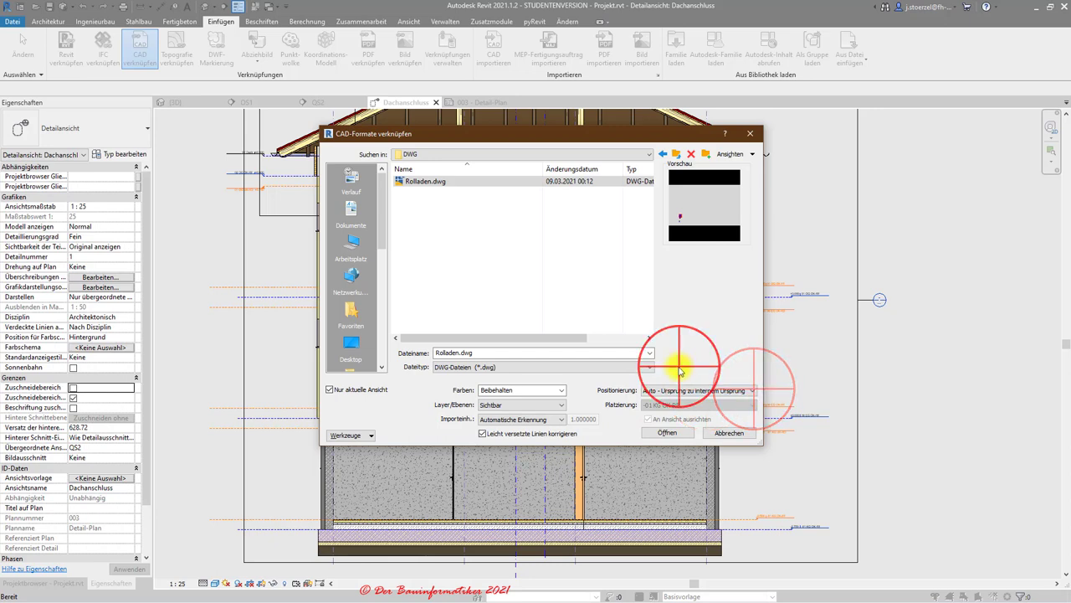
{"action": "left_click", "coordinate": [651, 390]}
{"action": "left_click", "coordinate": [678, 391]}
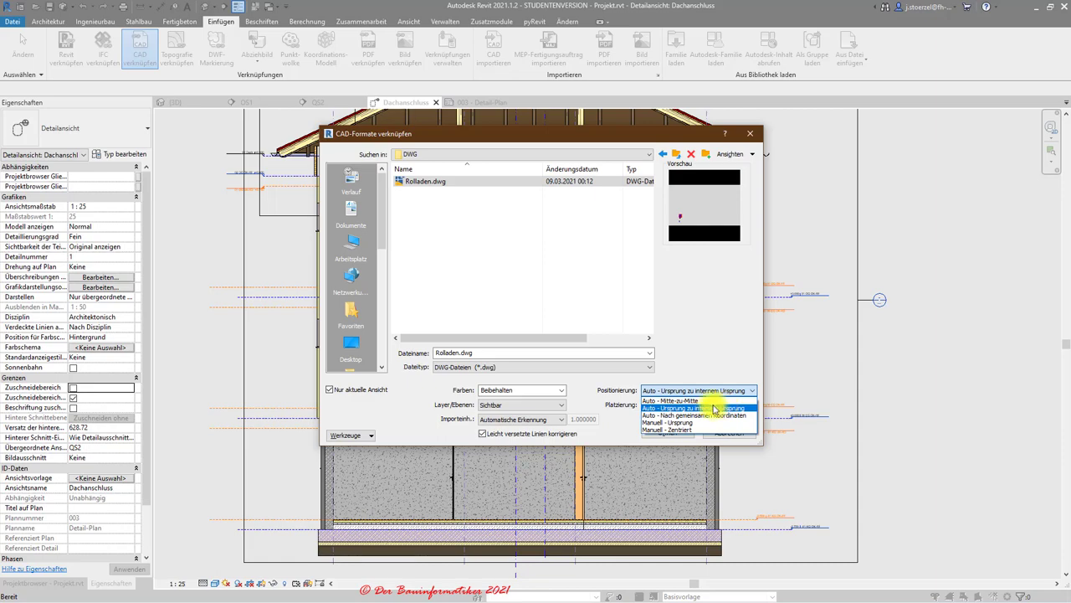
{"action": "left_click", "coordinate": [680, 407]}
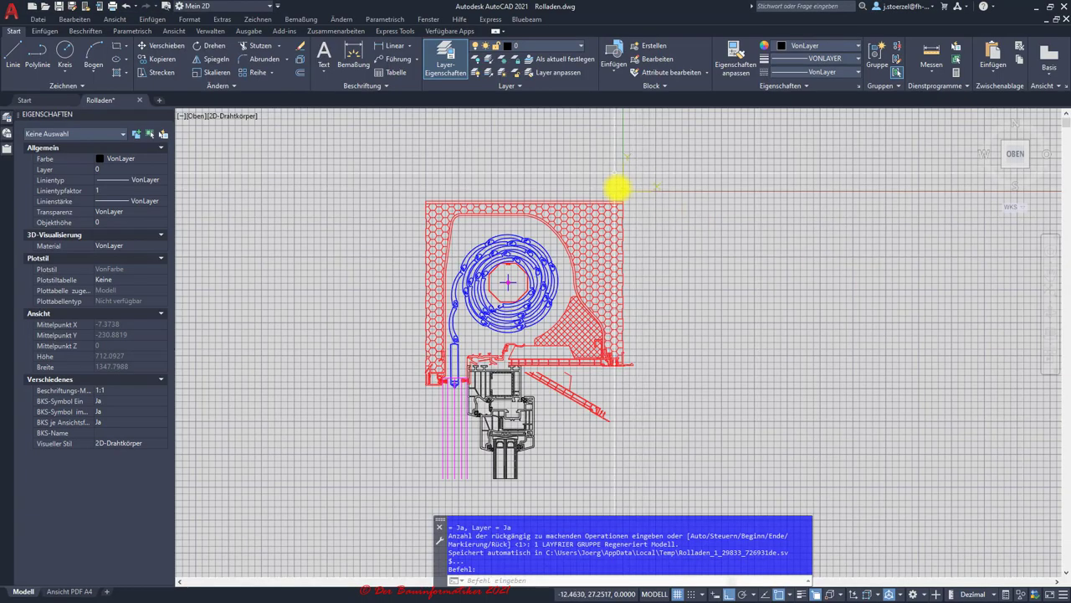
Change Rolladen.dwg's positioning to Auto - Mitte-zu-Mitte
{"action": "left_click", "coordinate": [1050, 7]}
{"action": "left_click", "coordinate": [699, 390]}
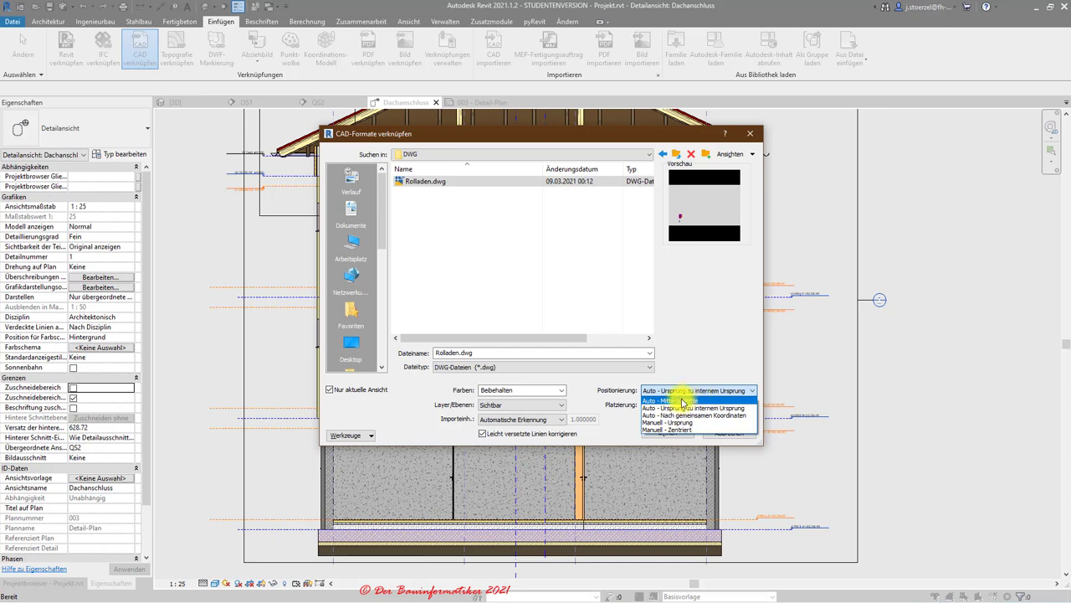
{"action": "left_click", "coordinate": [681, 399]}
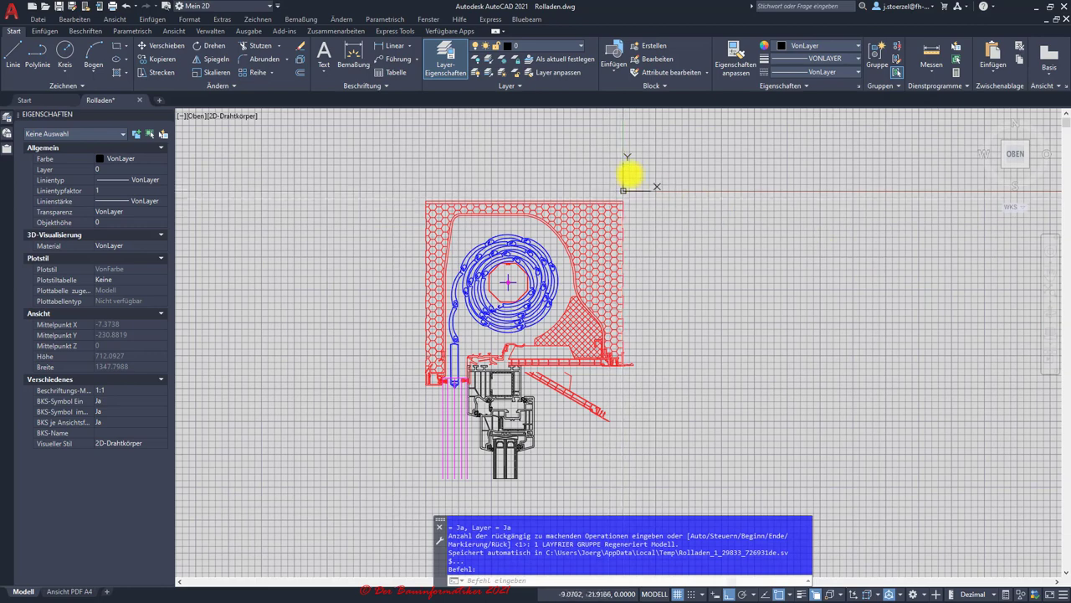
Zoom out in AutoCAD and window the drawing to reveal the stray object below the shutter box
{"action": "scroll", "coordinate": [629, 173], "scroll_direction": "down", "scroll_amount": 6}
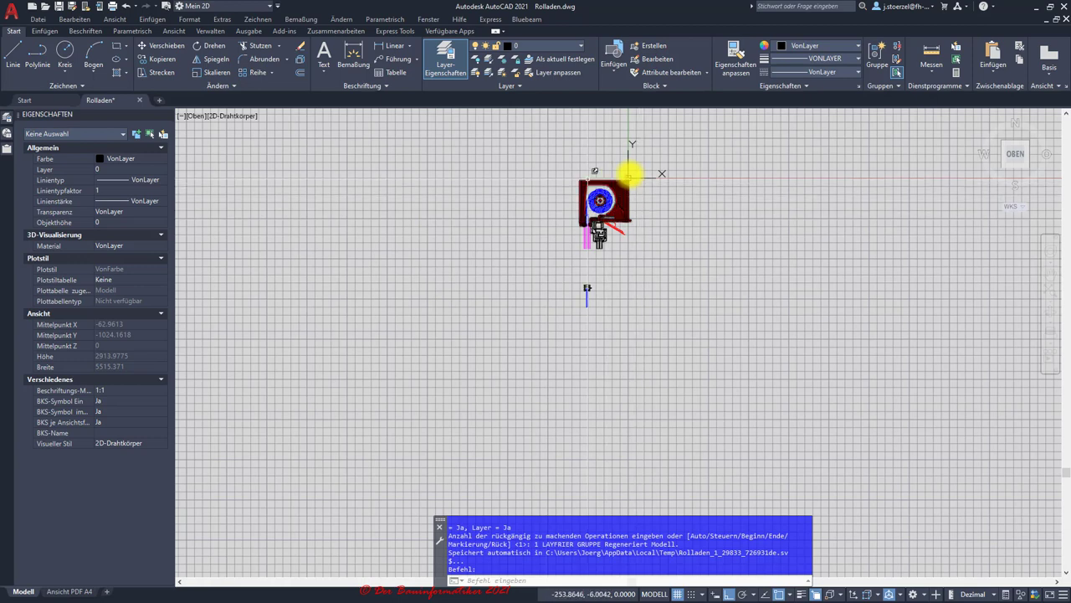
{"action": "left_click", "coordinate": [564, 294]}
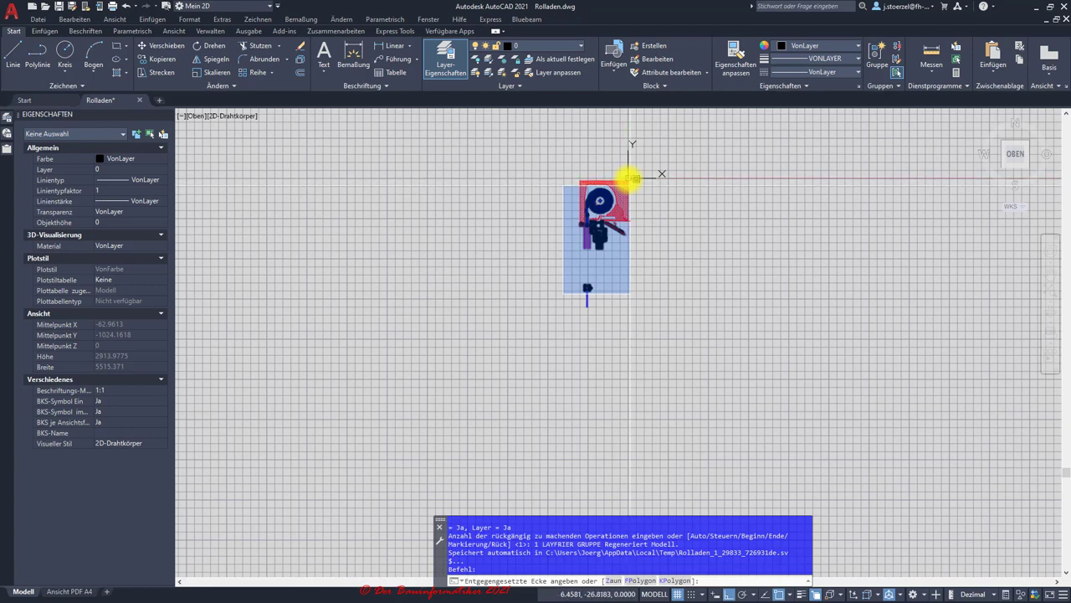
{"action": "left_click", "coordinate": [617, 342]}
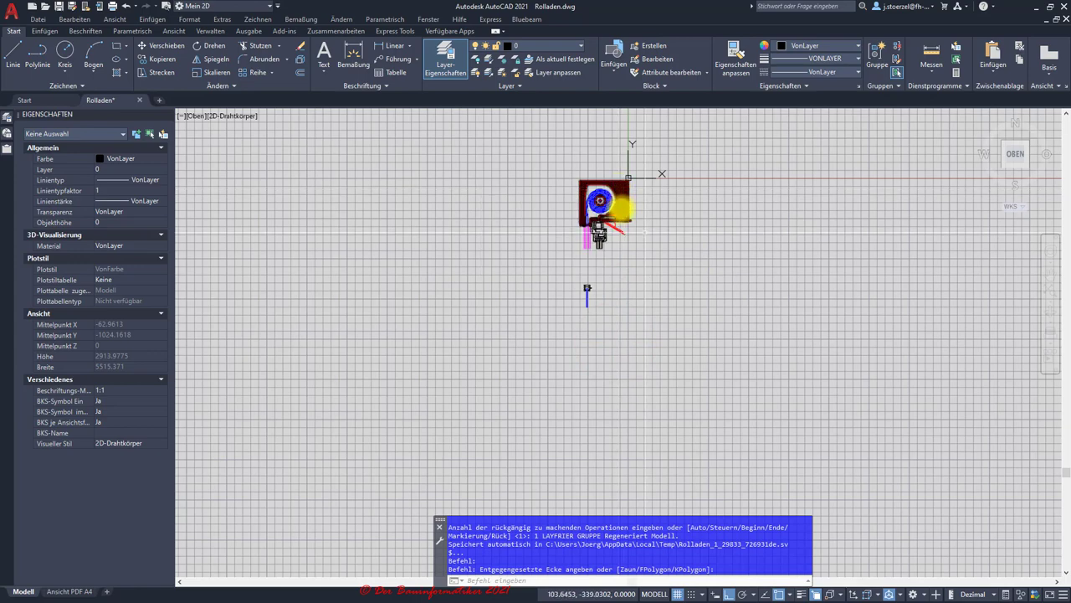
{"action": "scroll", "coordinate": [624, 216], "scroll_direction": "up", "scroll_amount": 2}
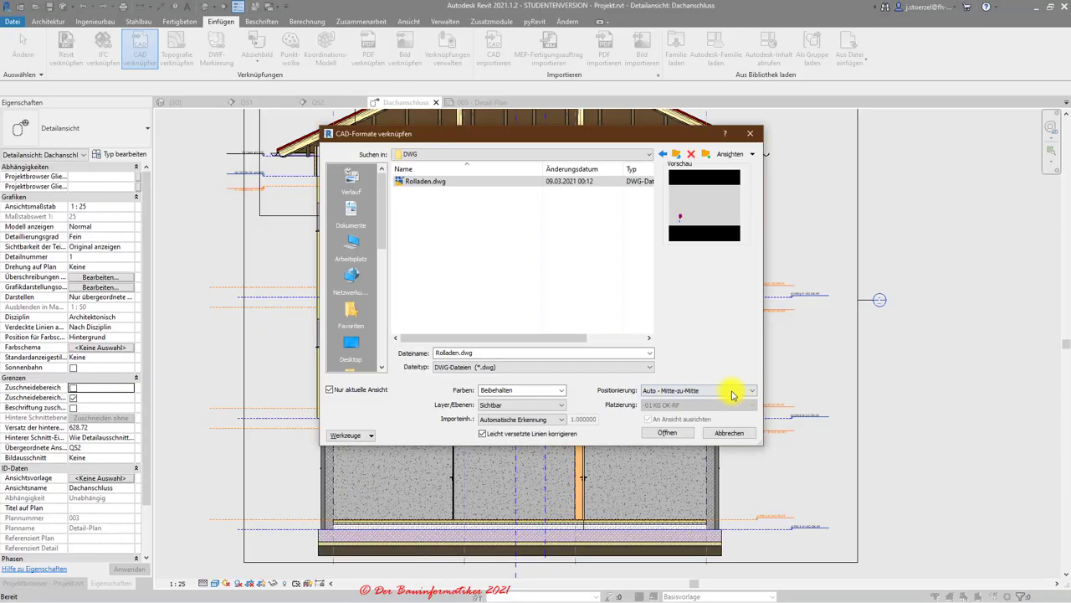
Switch positioning from Mitte-zu-Mitte back to Auto - Ursprung zu internem Ursprung
{"action": "left_click", "coordinate": [730, 391]}
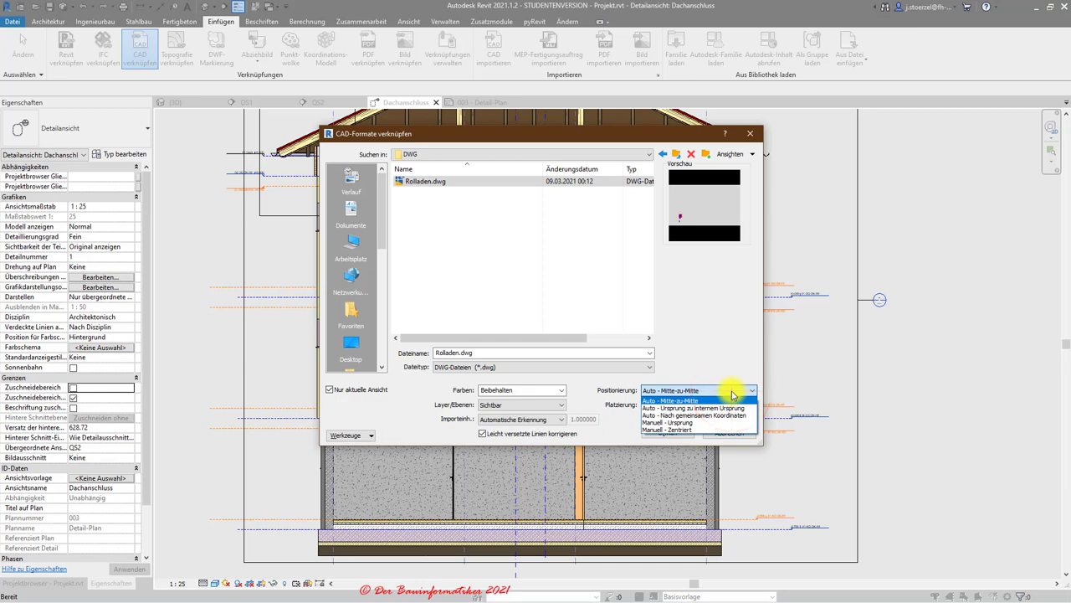
{"action": "key", "text": "Down"}
{"action": "key", "text": "Down"}
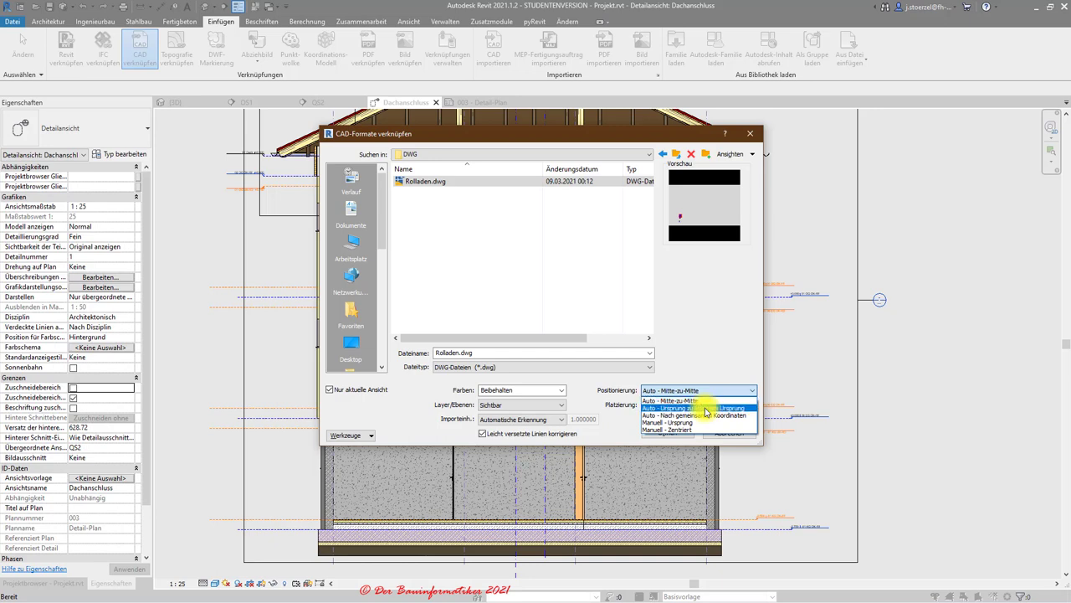
{"action": "left_click", "coordinate": [706, 409]}
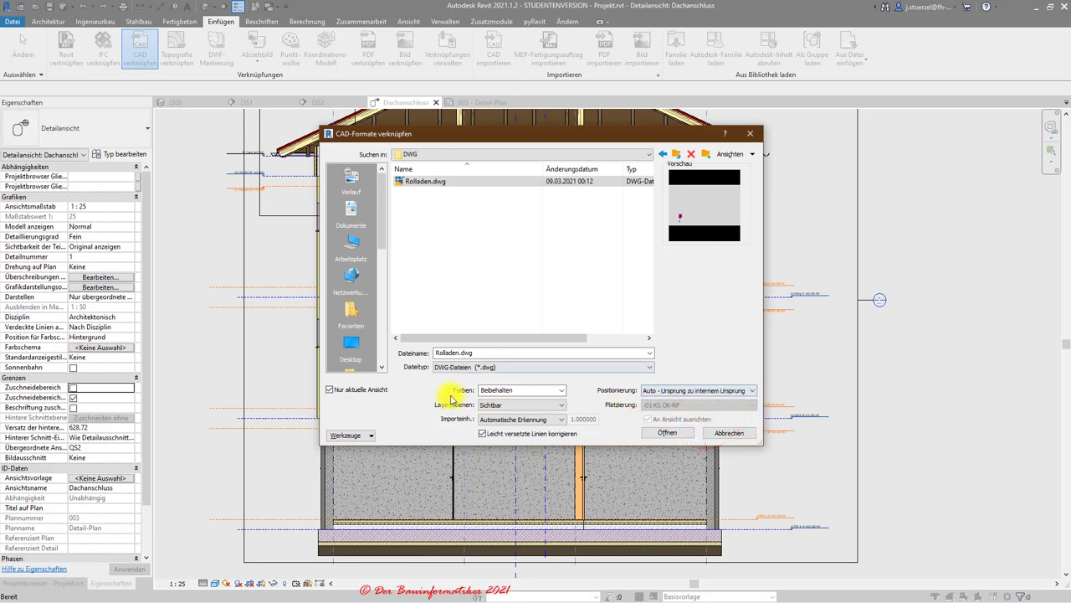
With Current view only re-ticked and the placement level checked, link Rolladen.dwg
{"action": "left_click", "coordinate": [329, 390]}
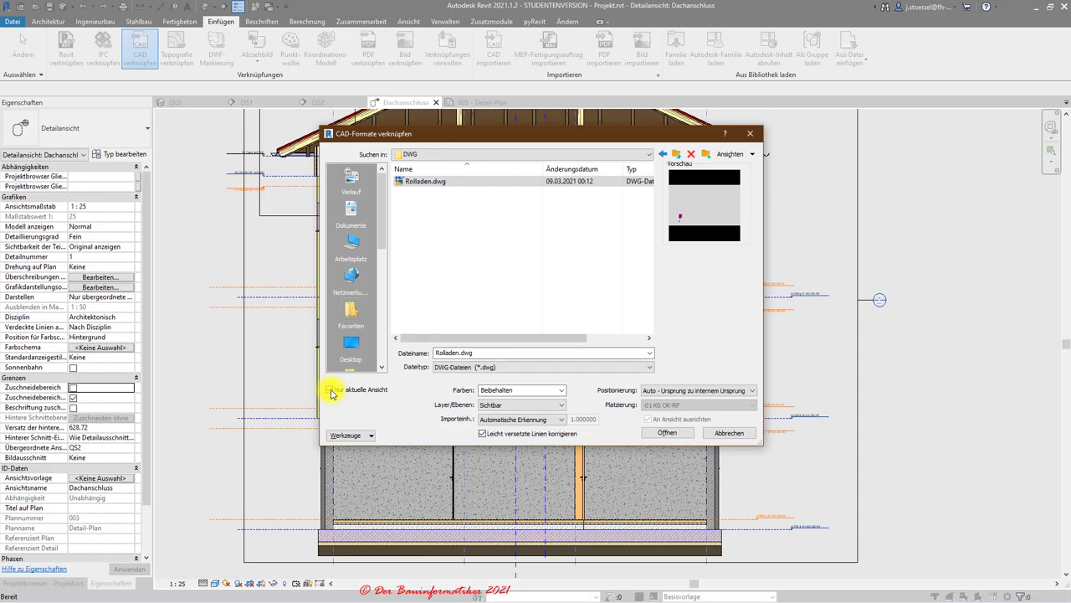
{"action": "left_click", "coordinate": [331, 389]}
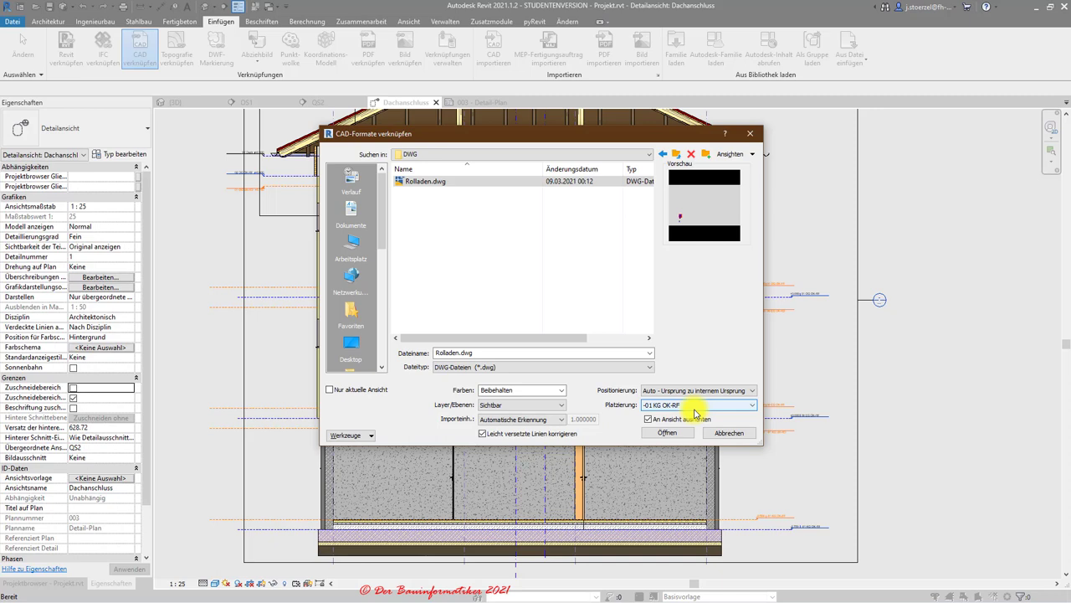
{"action": "left_click", "coordinate": [694, 409]}
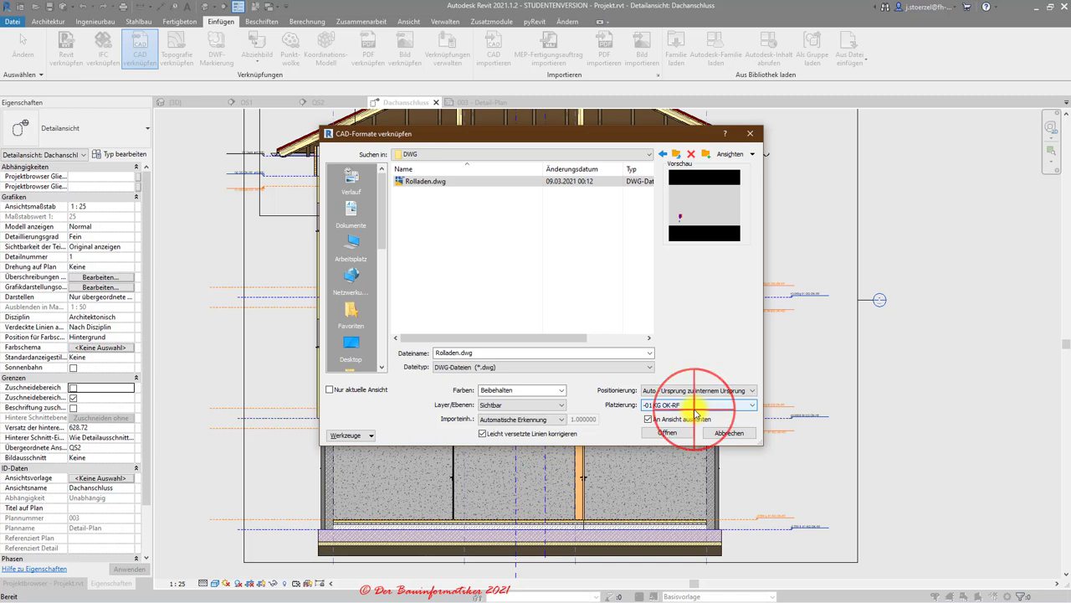
{"action": "left_click", "coordinate": [694, 409]}
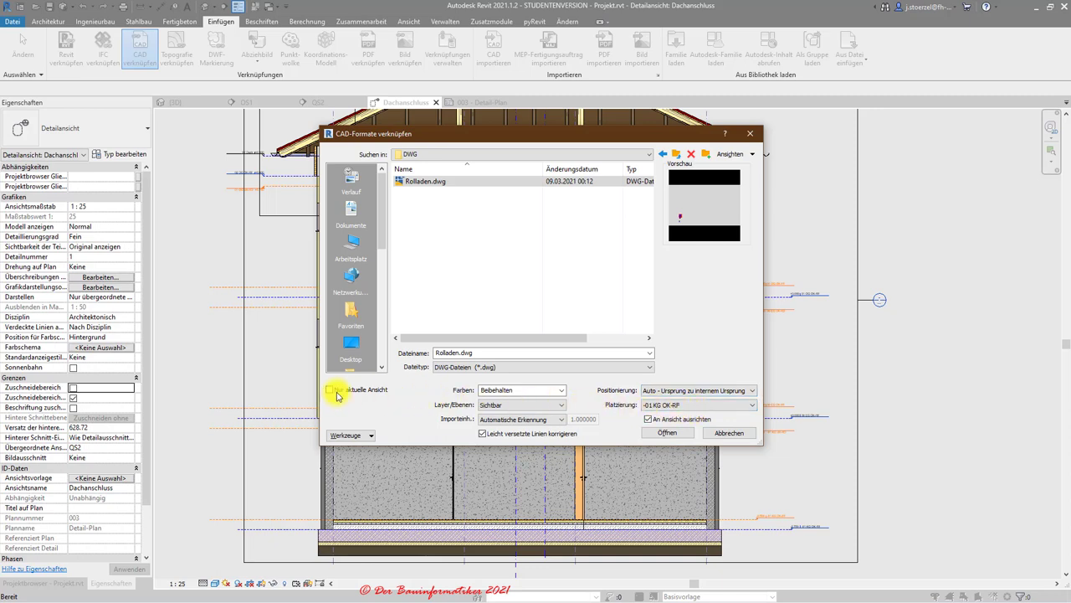
{"action": "left_click", "coordinate": [330, 391]}
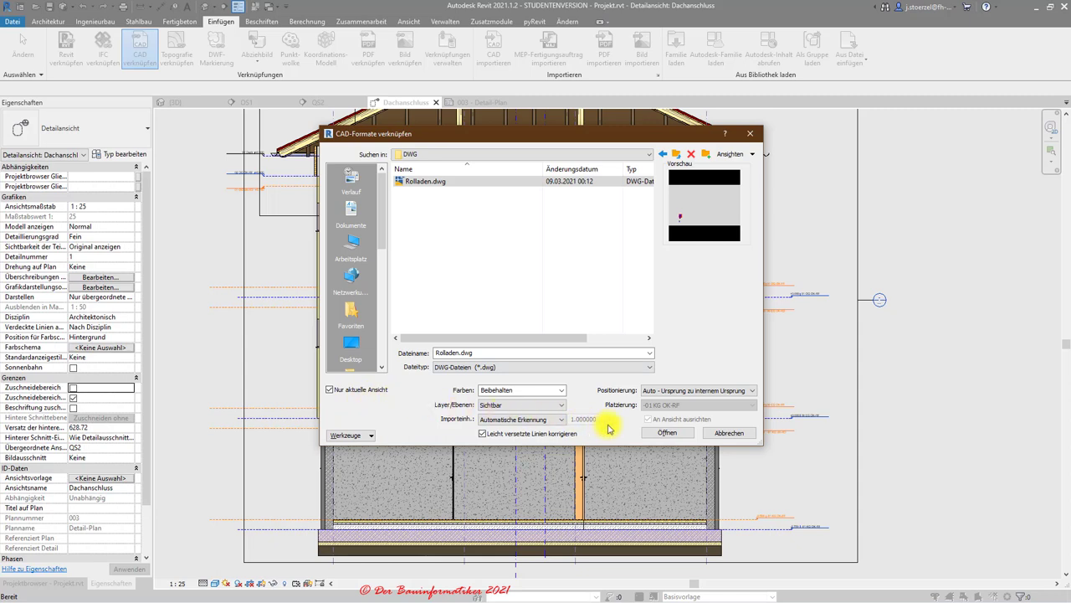
{"action": "left_click", "coordinate": [667, 433]}
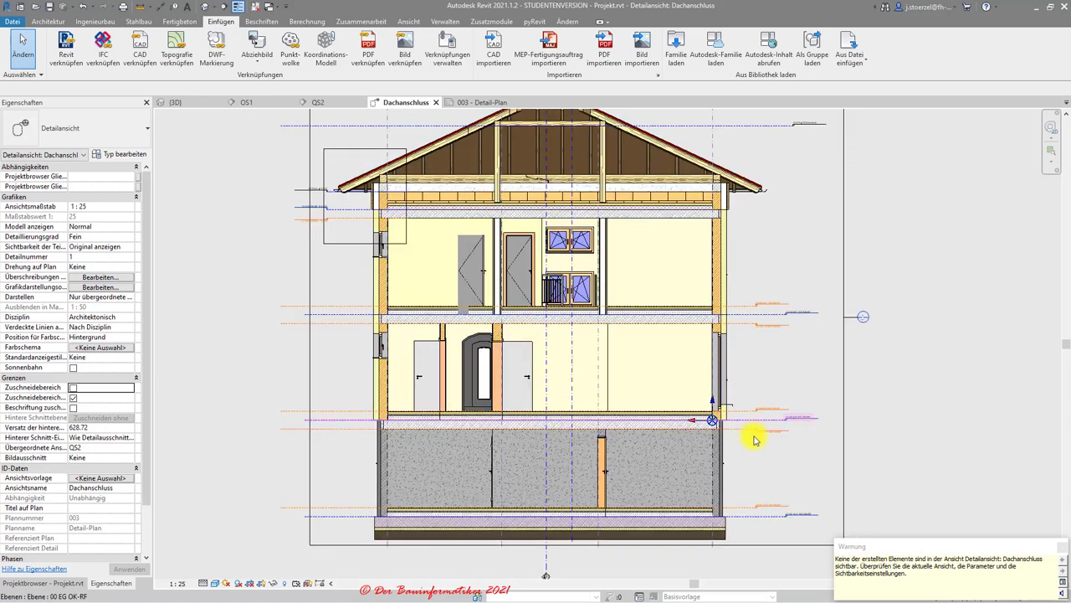
Set Modell anzeigen to Nicht anzeigen in Properties and reframe the Dachanschluss detail
{"action": "mouse_move", "coordinate": [760, 443]}
{"action": "middle_mouse_down"}
{"action": "mouse_move", "coordinate": [767, 454]}
{"action": "mouse_move", "coordinate": [755, 445]}
{"action": "middle_mouse_up"}
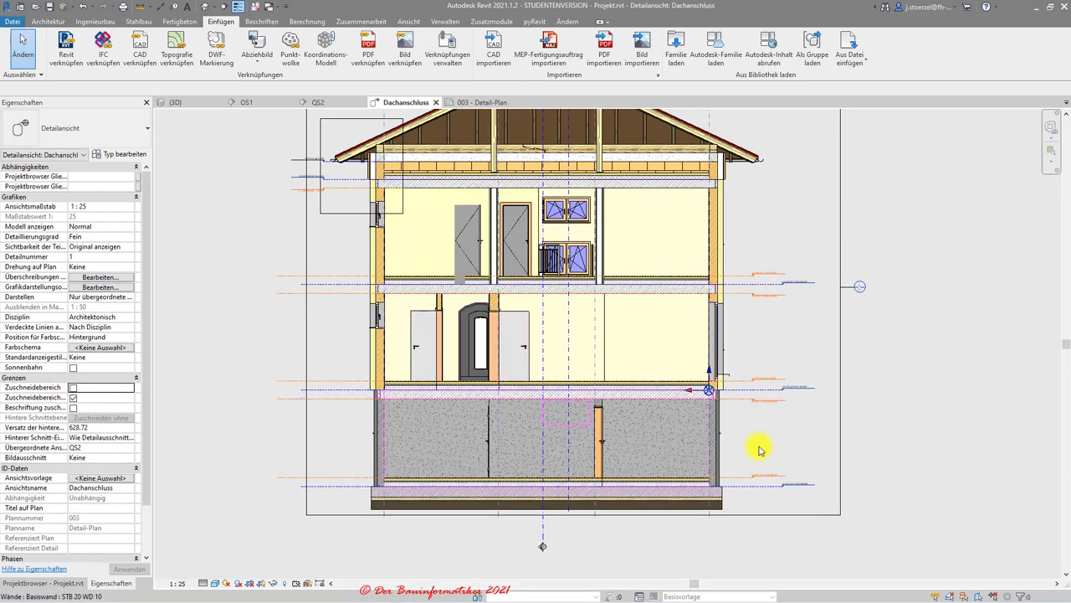
{"action": "left_click", "coordinate": [244, 360]}
{"action": "left_click", "coordinate": [110, 579]}
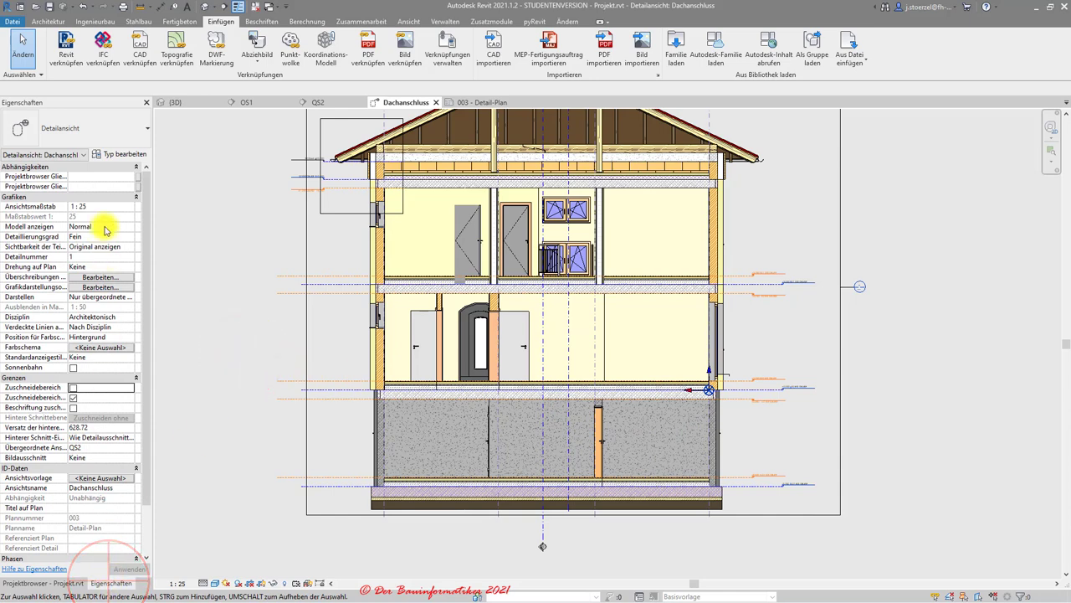
{"action": "left_click", "coordinate": [105, 229]}
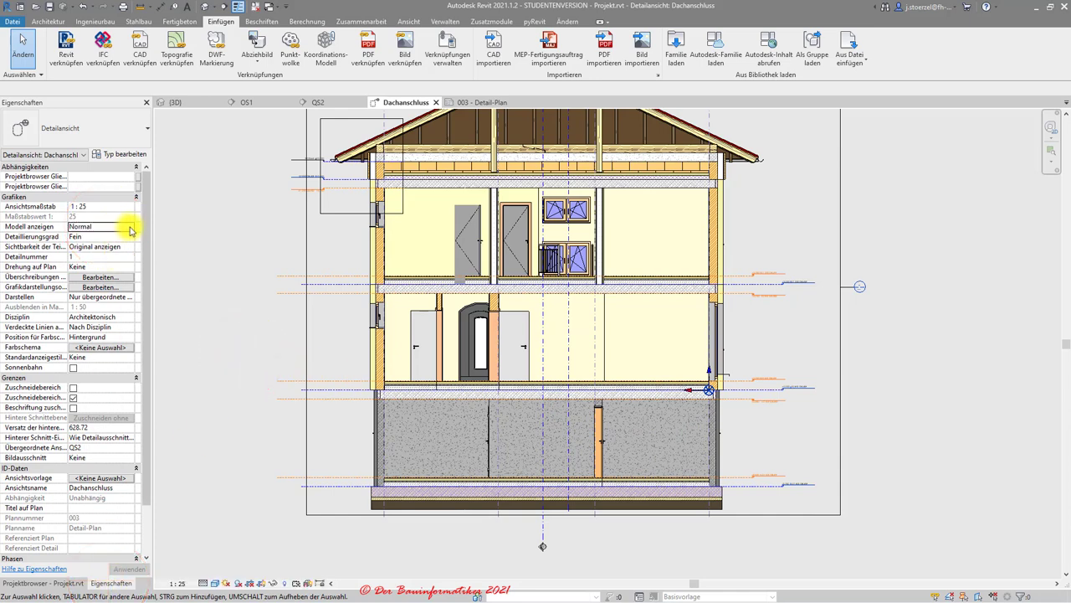
{"action": "left_click", "coordinate": [131, 230]}
{"action": "left_click", "coordinate": [91, 256]}
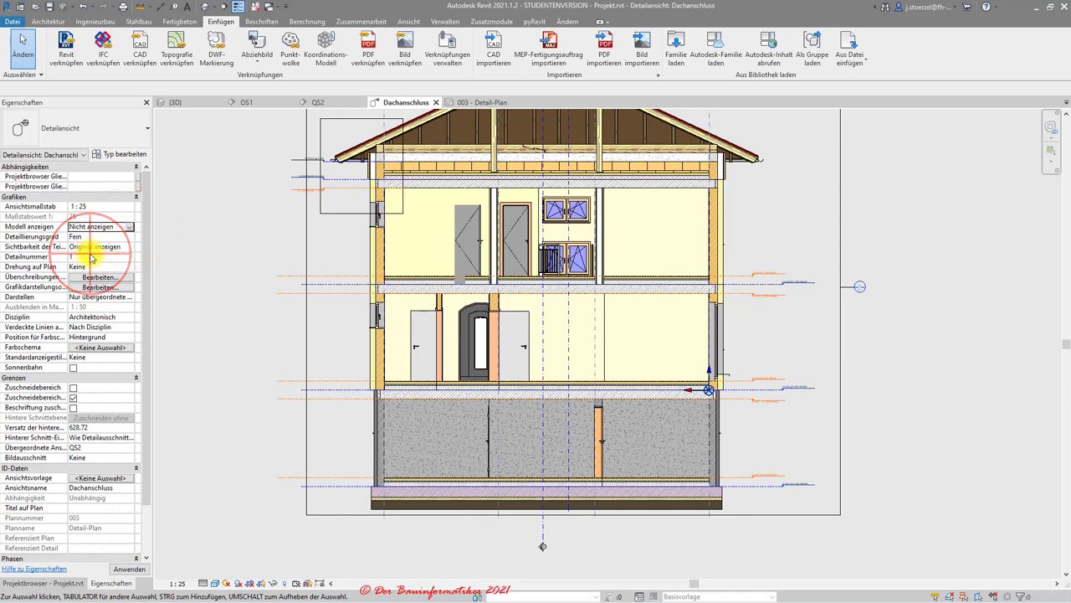
{"action": "scroll", "coordinate": [647, 351], "scroll_direction": "down", "scroll_amount": 1}
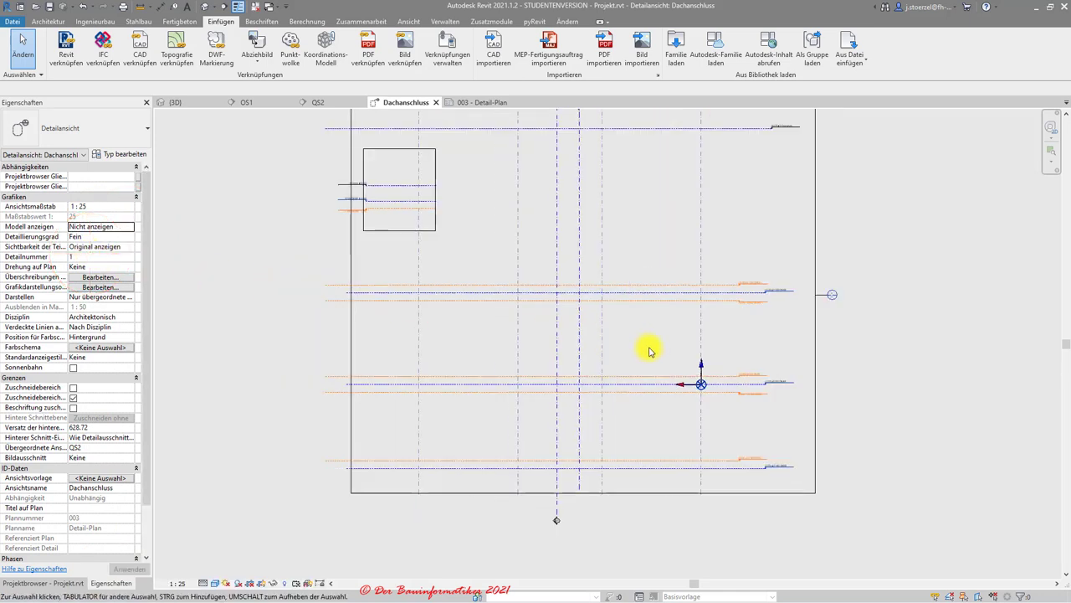
{"action": "scroll", "coordinate": [650, 351], "scroll_direction": "down", "scroll_amount": 1}
{"action": "scroll", "coordinate": [650, 351], "scroll_direction": "up", "scroll_amount": 2}
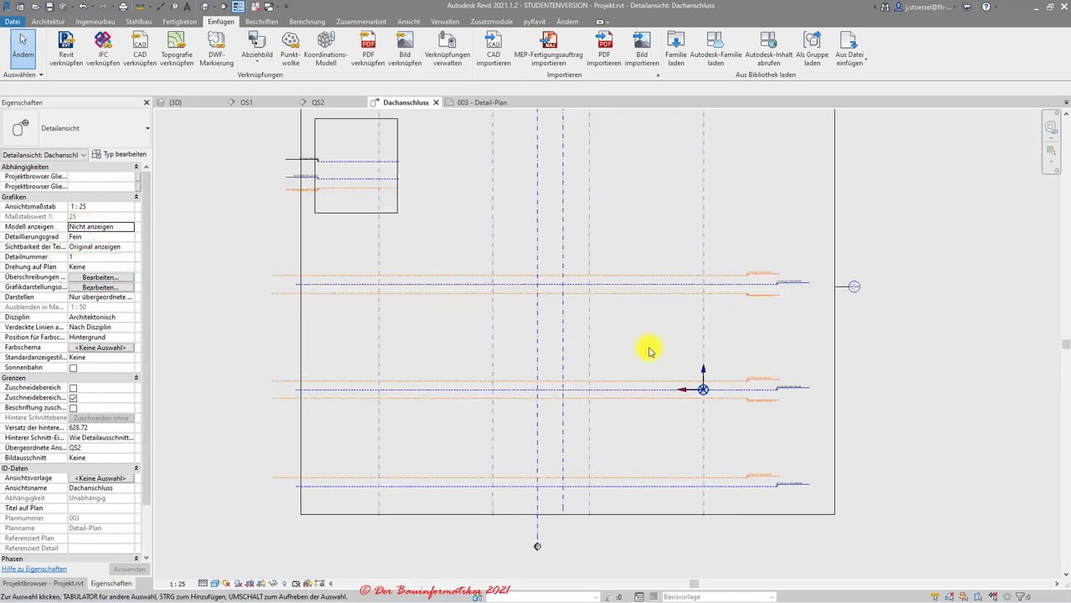
{"action": "middle_click_drag", "start_coordinate": [650, 351], "coordinate": [653, 373]}
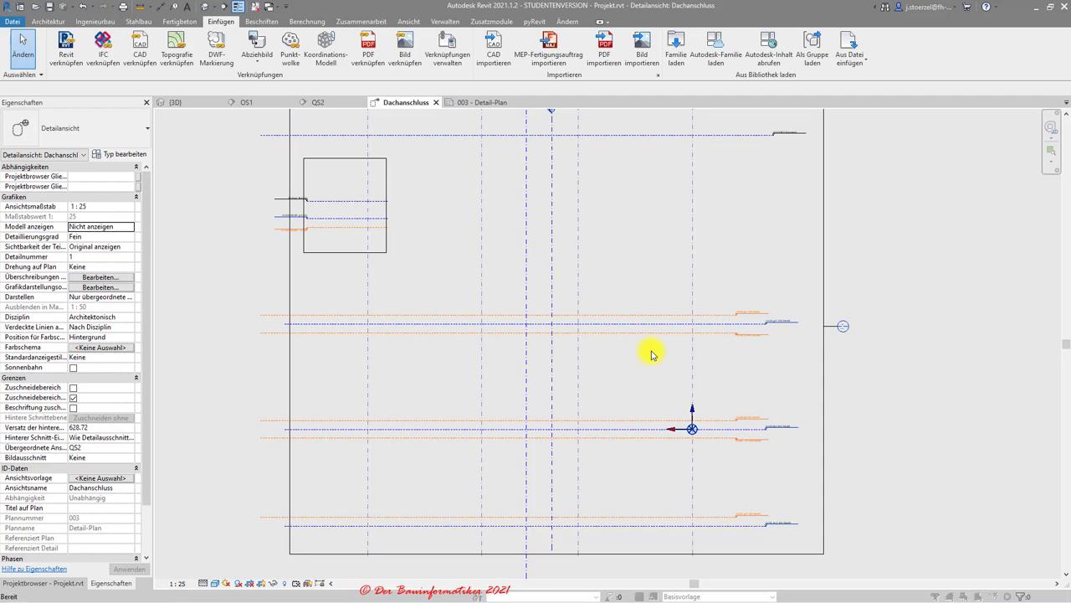
Via VG, open Importierte Kategorien, expand Rolladen.dwg's layers and select Layer1
{"action": "key", "text": "v"}
{"action": "key", "text": "g"}
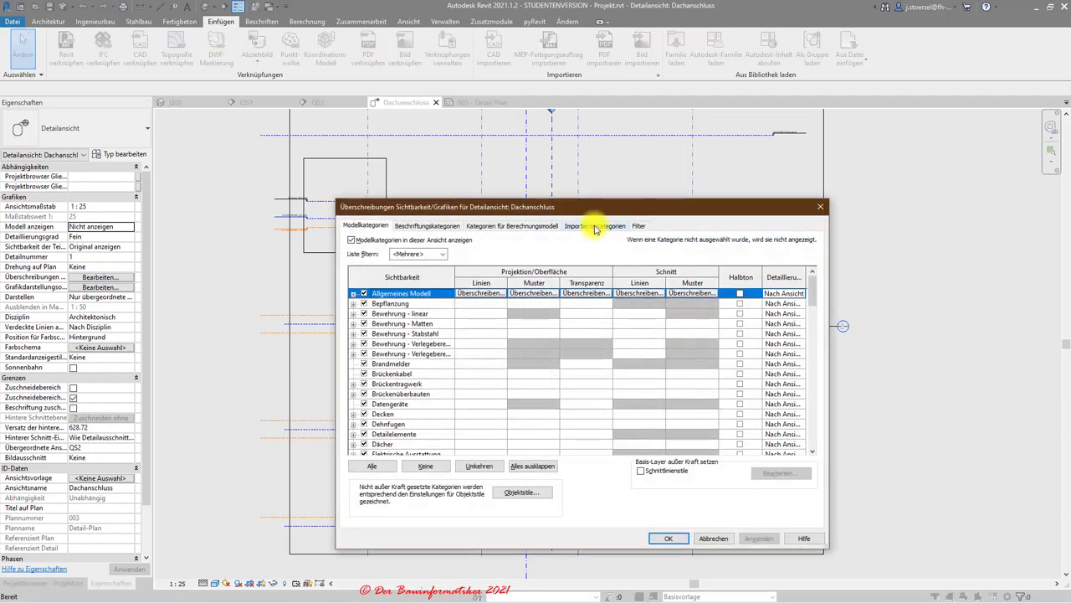
{"action": "left_click", "coordinate": [596, 226]}
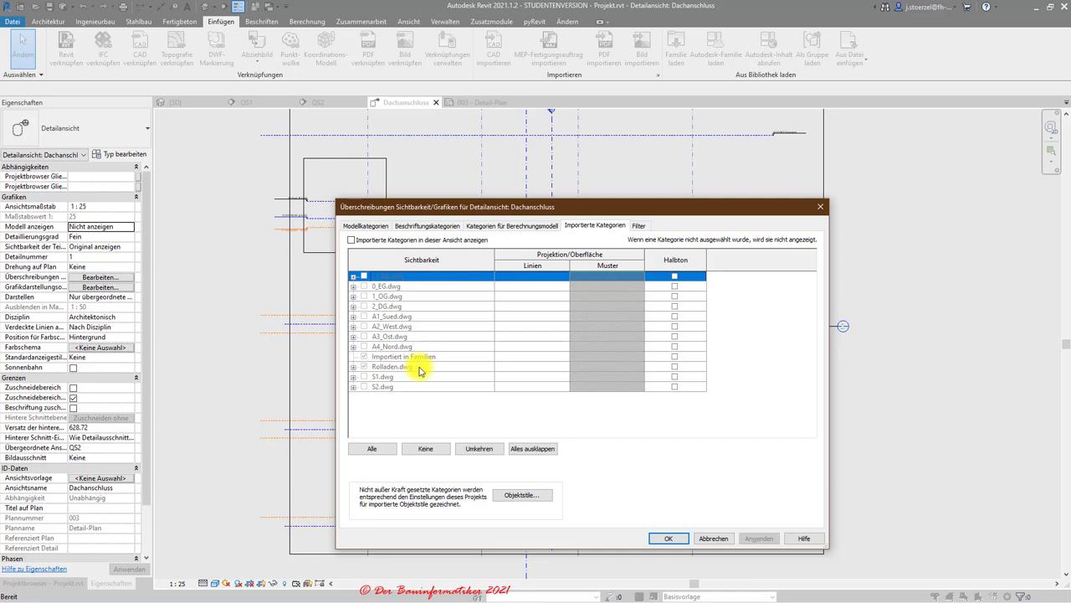
{"action": "left_click", "coordinate": [352, 241]}
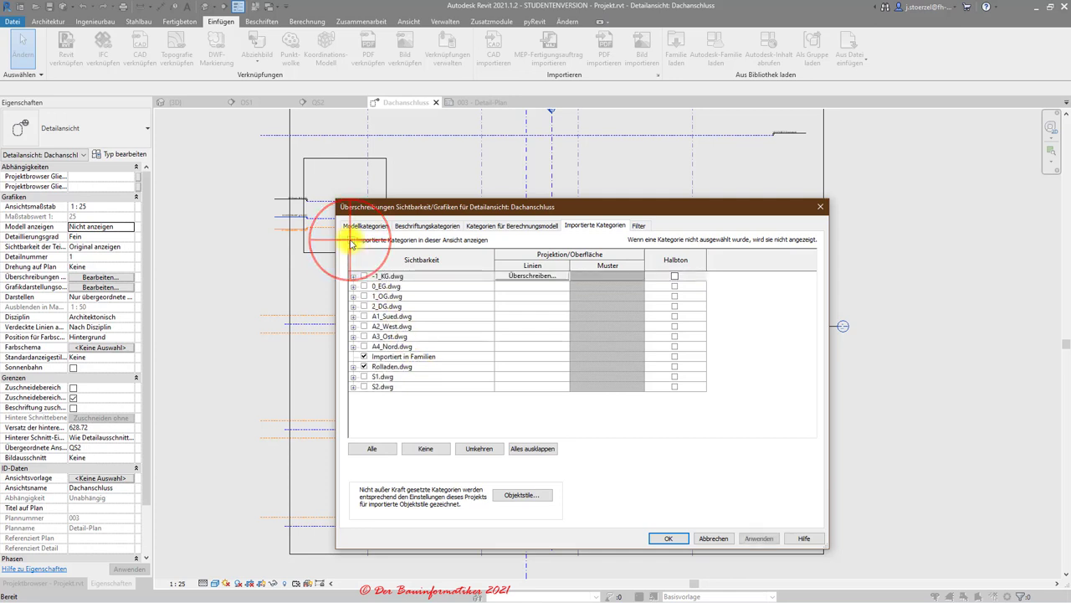
{"action": "left_click", "coordinate": [364, 361]}
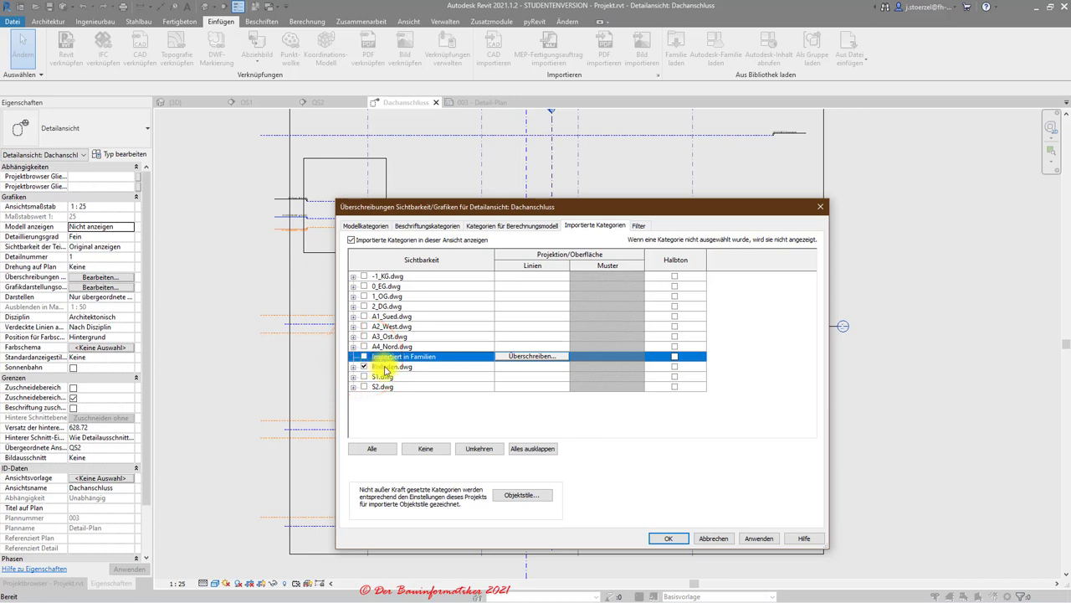
{"action": "left_click", "coordinate": [386, 368]}
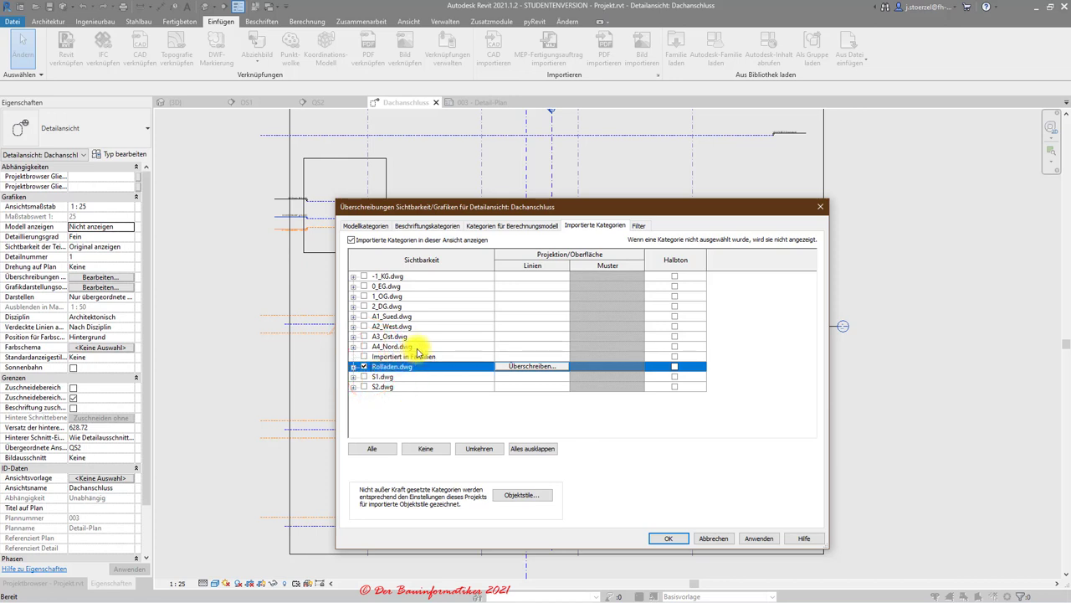
{"action": "left_click", "coordinate": [352, 367]}
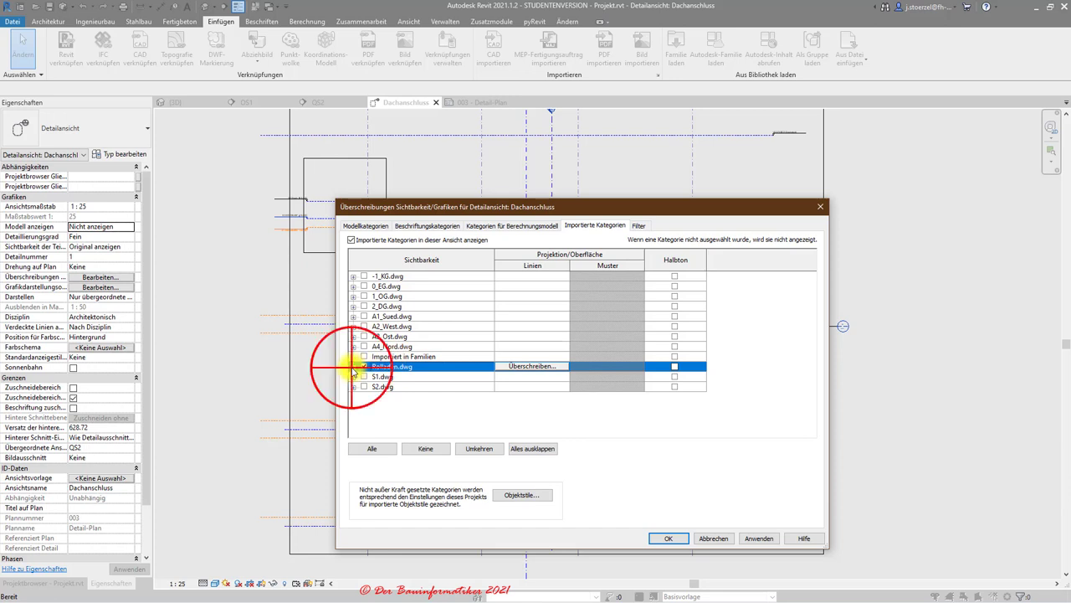
{"action": "scroll", "coordinate": [352, 372], "scroll_direction": "down", "scroll_amount": 2}
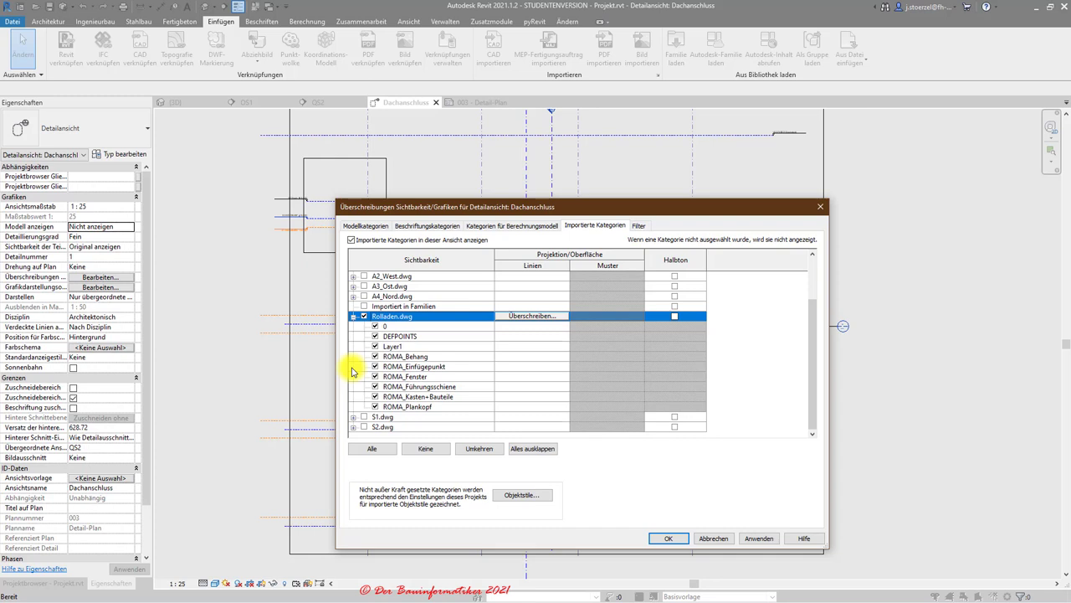
{"action": "left_click", "coordinate": [536, 346]}
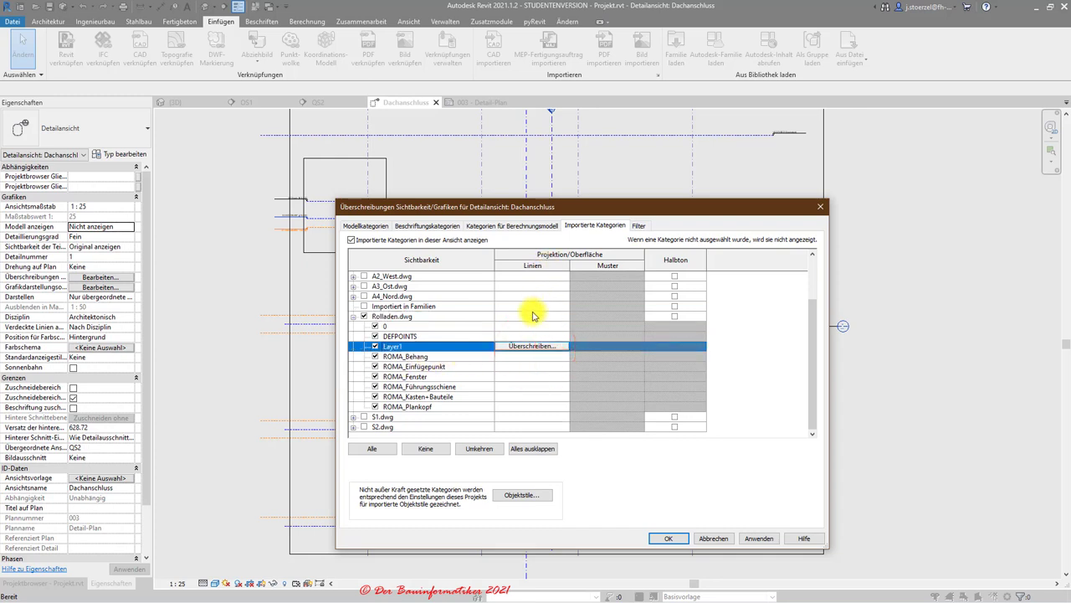
Leave Layer1 without line overrides and Rolladen.dwg without halftone, then accept the visibility settings
{"action": "left_click", "coordinate": [523, 348]}
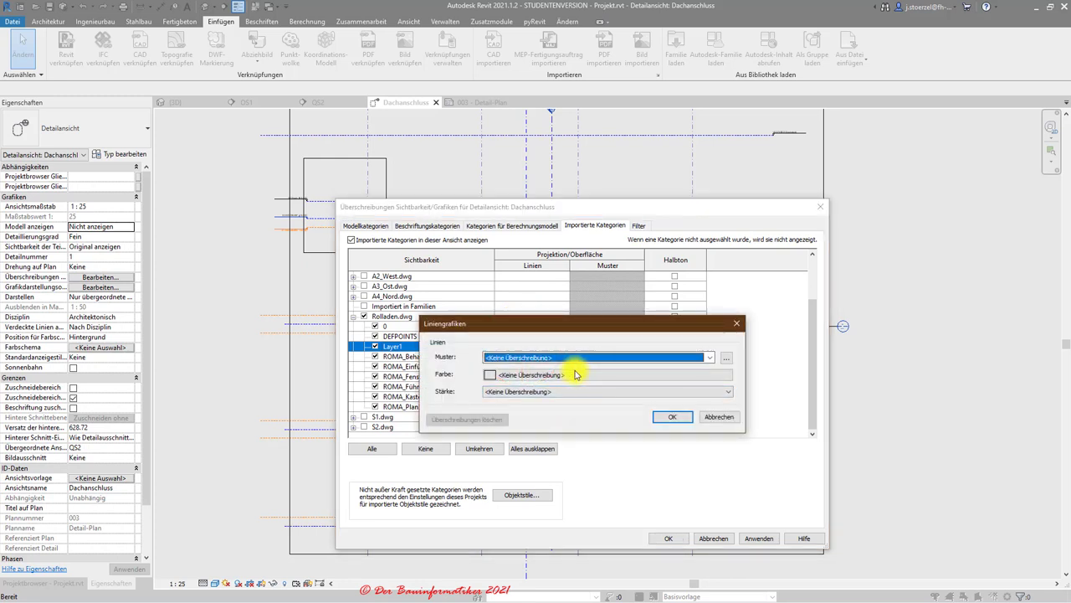
{"action": "left_click", "coordinate": [711, 421]}
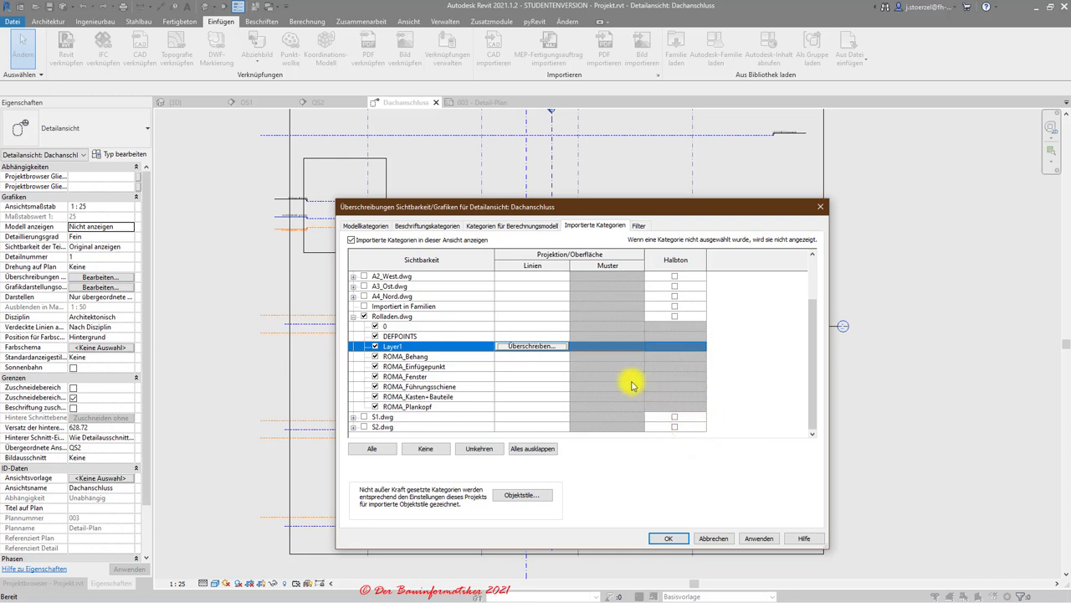
{"action": "left_click", "coordinate": [500, 315]}
{"action": "left_click", "coordinate": [675, 315]}
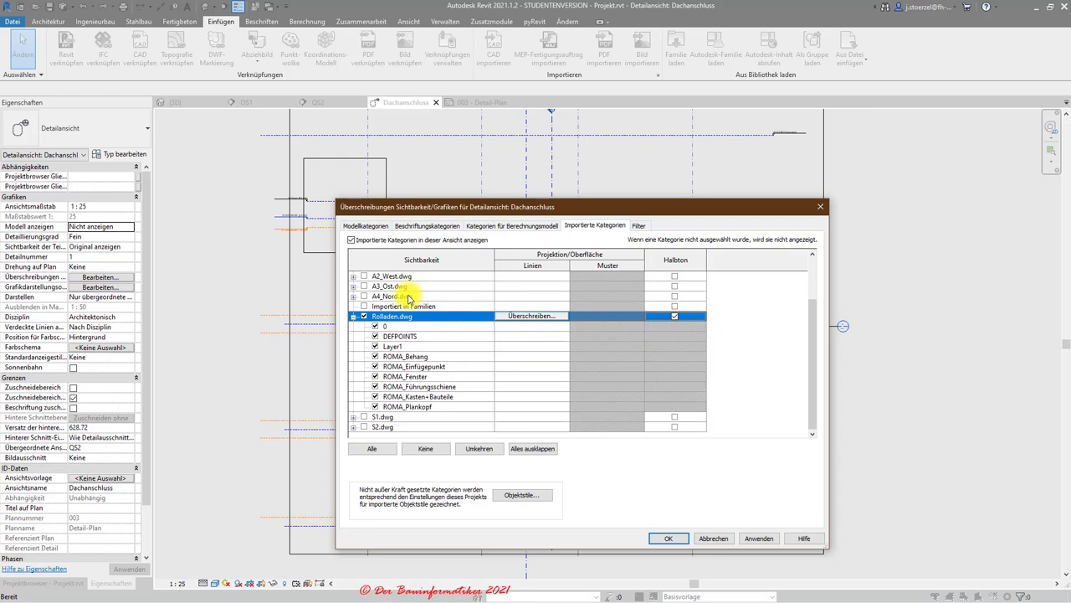
{"action": "left_click", "coordinate": [674, 317]}
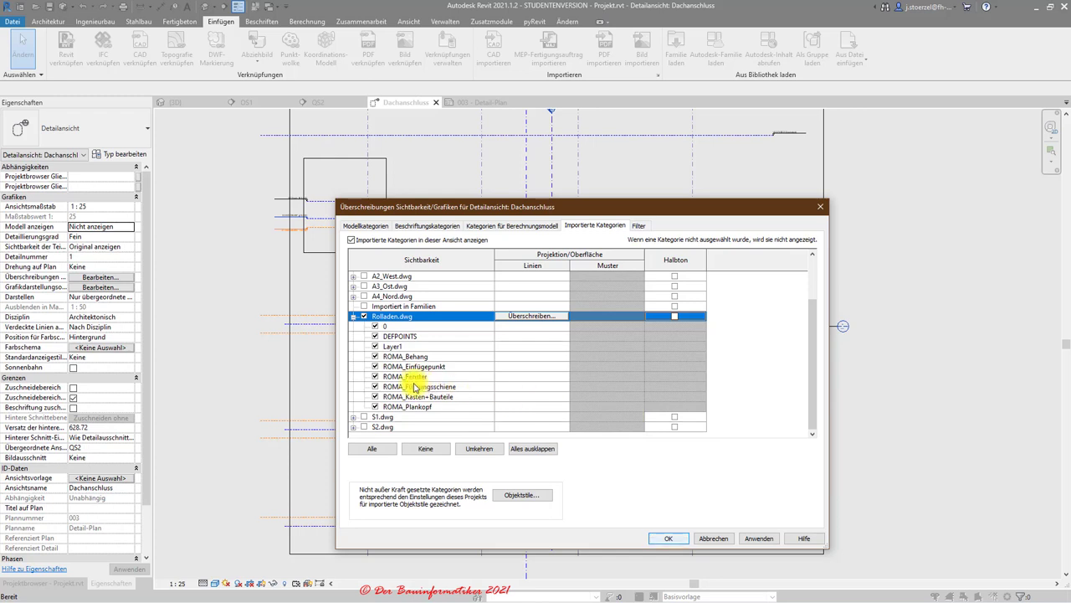
{"action": "left_click", "coordinate": [667, 537]}
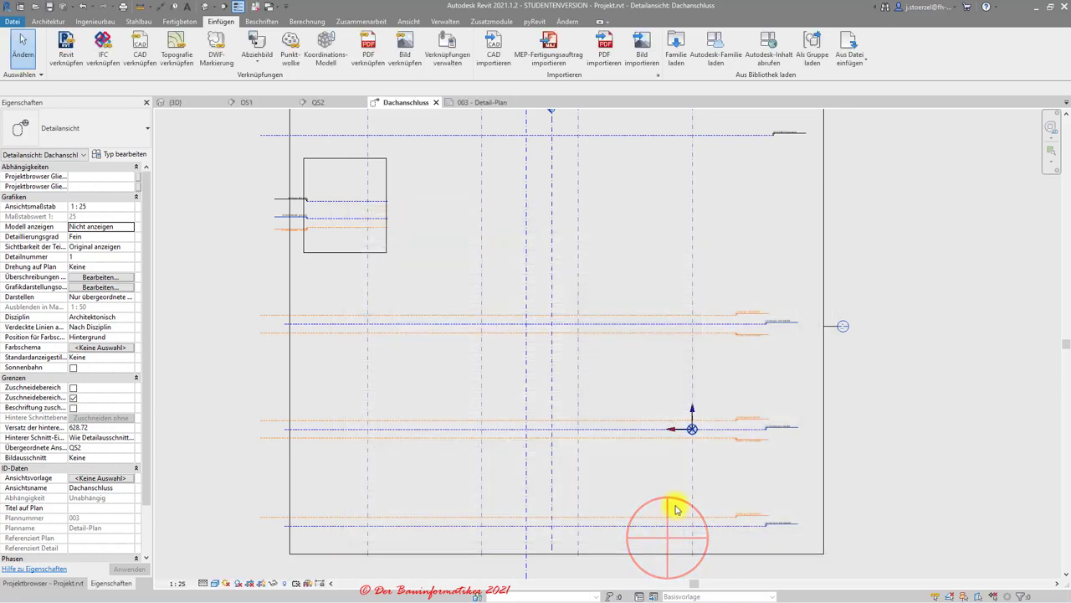
Select the imported Rolladen.dwg roller-shutter symbol in the Dachanschluss view
{"action": "scroll", "coordinate": [689, 431], "scroll_direction": "up", "scroll_amount": 3}
{"action": "scroll", "coordinate": [689, 434], "scroll_direction": "up", "scroll_amount": 3}
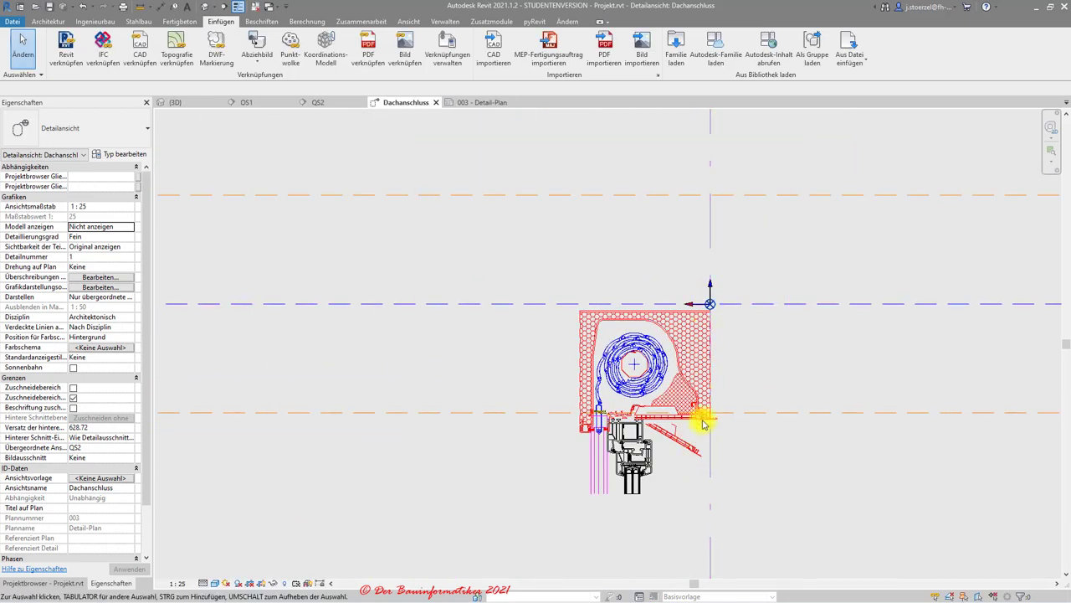
{"action": "scroll", "coordinate": [703, 431], "scroll_direction": "down", "scroll_amount": 3}
{"action": "scroll", "coordinate": [705, 452], "scroll_direction": "down", "scroll_amount": 3}
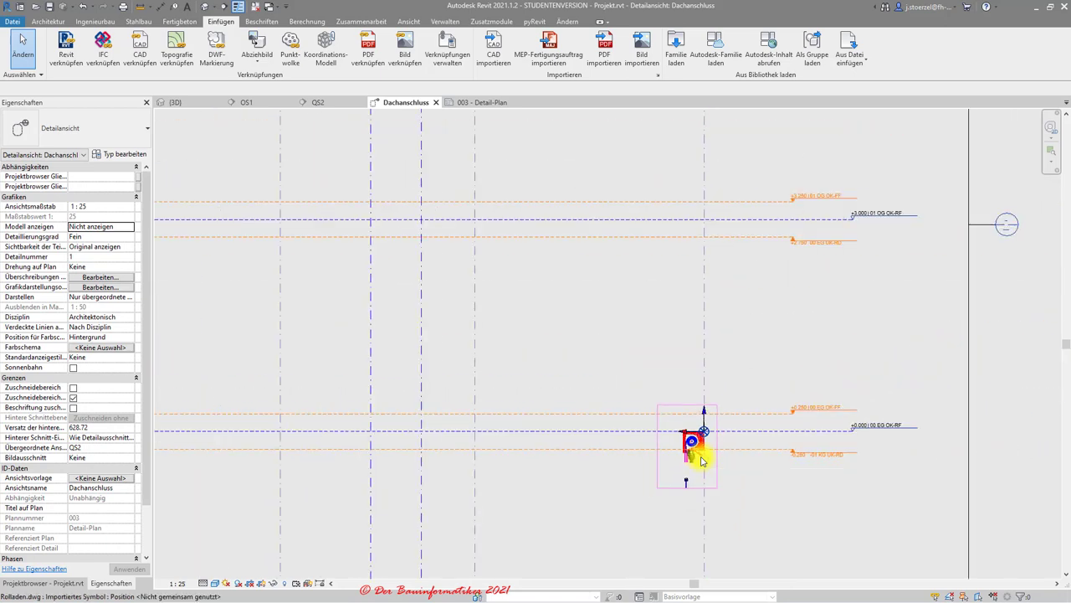
{"action": "left_click", "coordinate": [693, 442]}
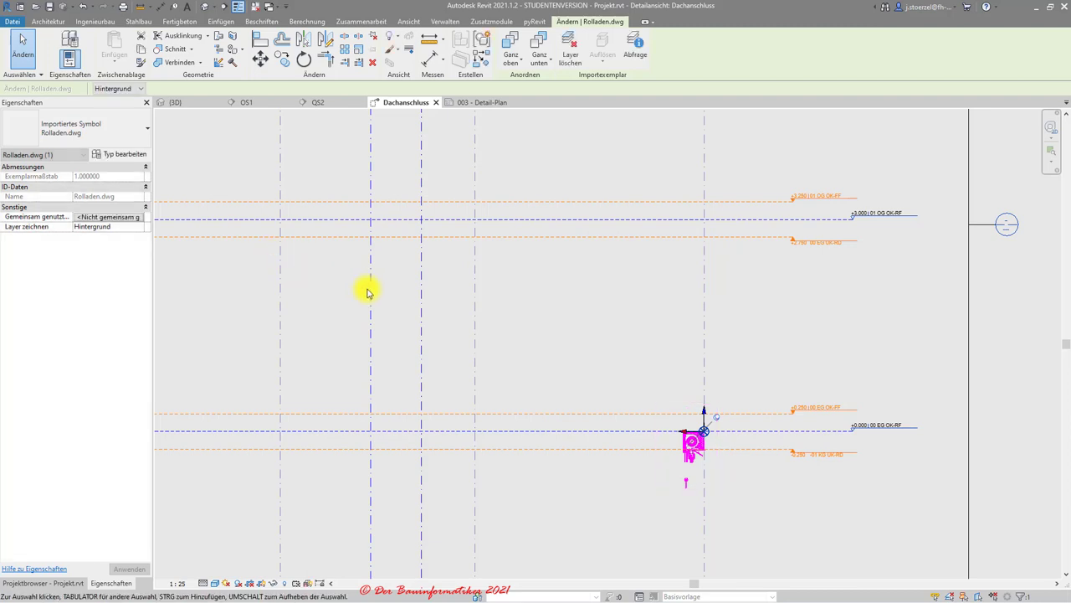
Drag the Rolladen.dwg detail up and left, to the 00 EG OK-RF level line
{"action": "scroll", "coordinate": [719, 411], "scroll_direction": "up", "scroll_amount": 2}
{"action": "left_click", "coordinate": [717, 407]}
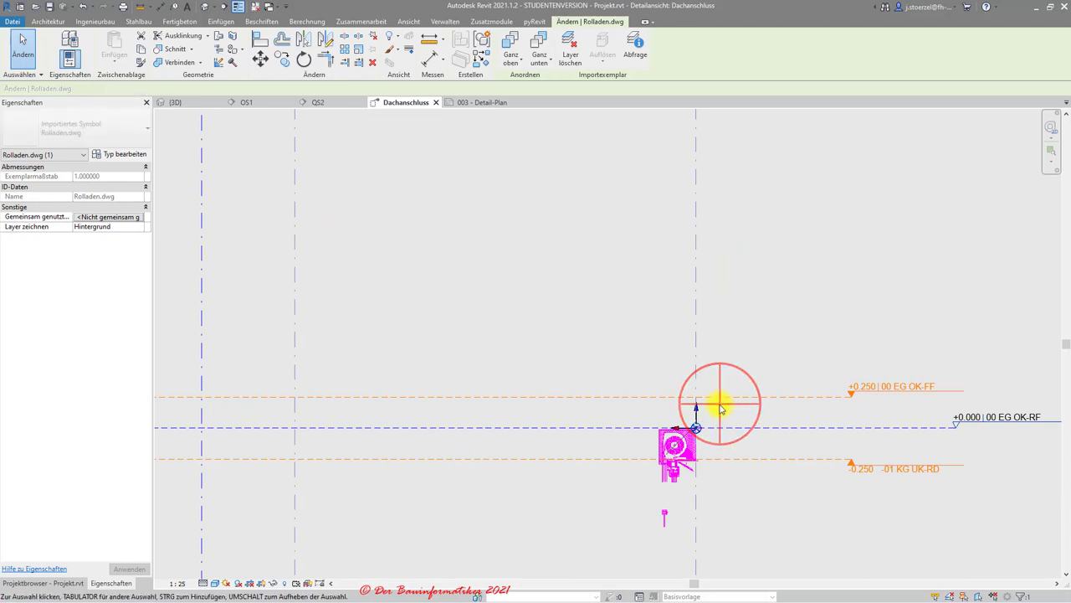
{"action": "scroll", "coordinate": [710, 423], "scroll_direction": "up", "scroll_amount": 3}
{"action": "scroll", "coordinate": [711, 423], "scroll_direction": "up", "scroll_amount": 2}
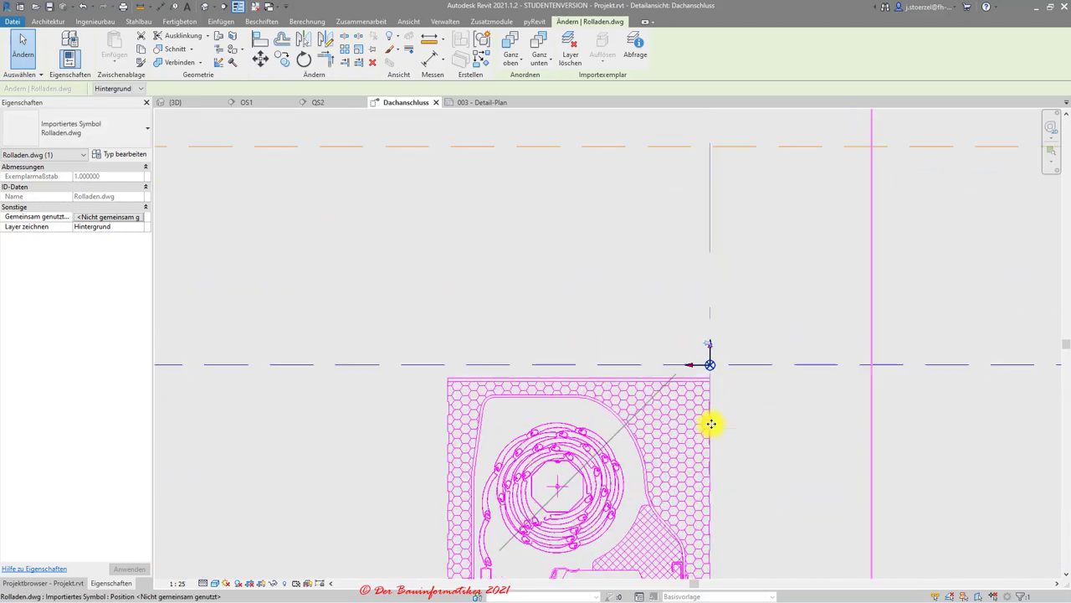
{"action": "scroll", "coordinate": [710, 421], "scroll_direction": "up", "scroll_amount": 1}
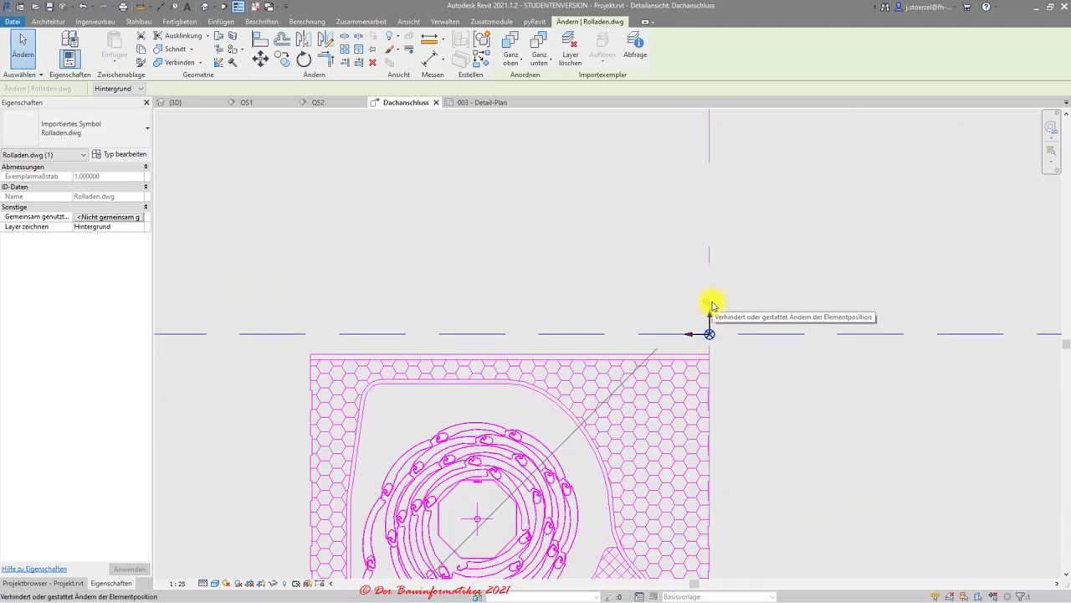
{"action": "scroll", "coordinate": [650, 416], "scroll_direction": "down", "scroll_amount": 4}
{"action": "scroll", "coordinate": [652, 419], "scroll_direction": "down", "scroll_amount": 2}
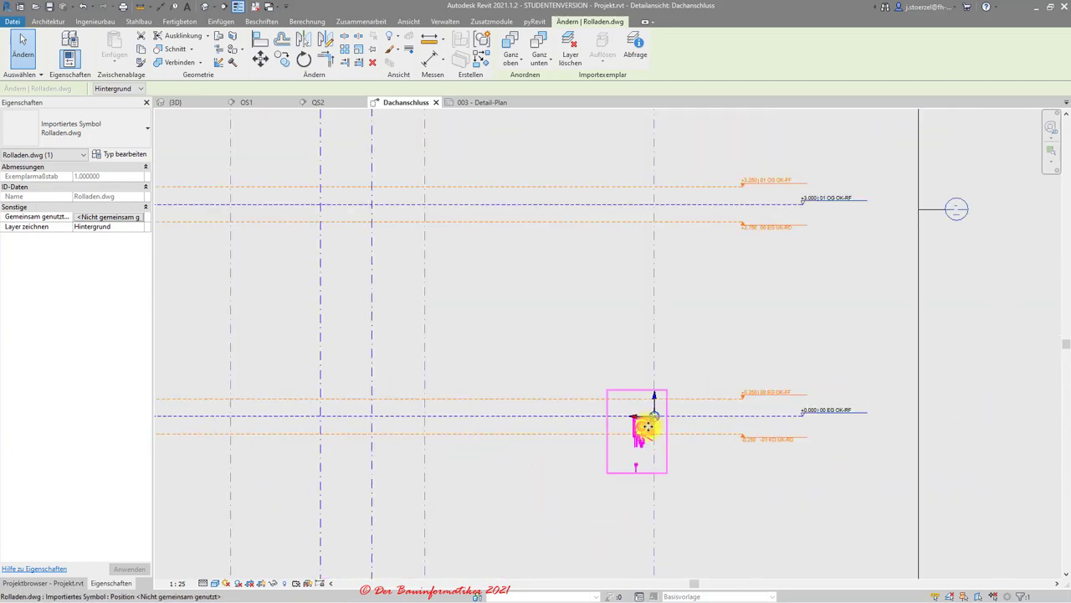
{"action": "left_click_drag", "start_coordinate": [647, 429], "coordinate": [357, 271]}
{"action": "scroll", "coordinate": [457, 332], "scroll_direction": "down", "scroll_amount": 2}
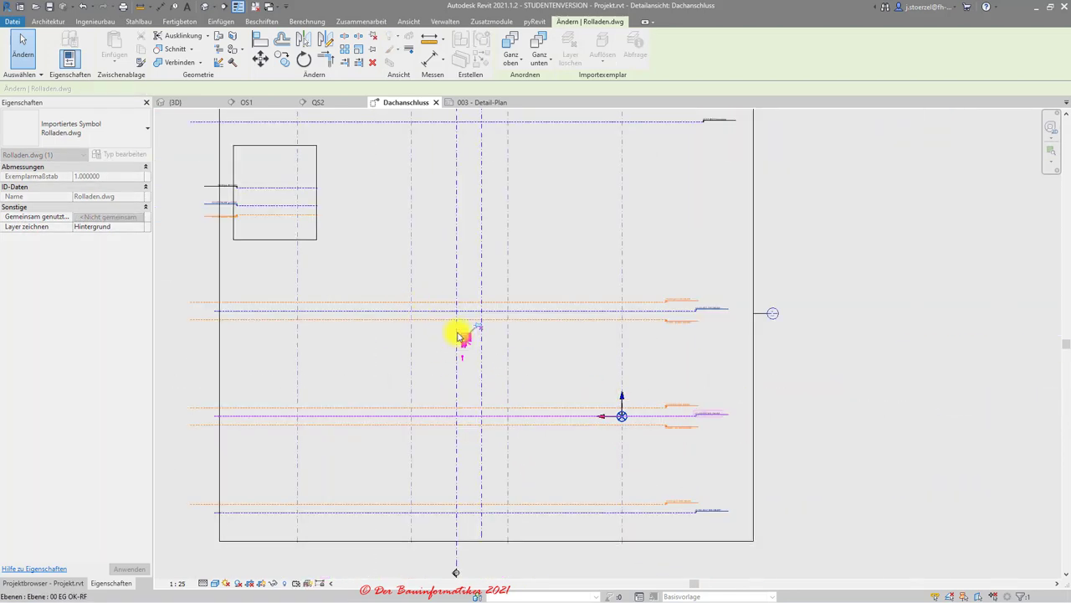
Drop the Rolladen.dwg detail into the small upper-left frame of the Dachanschluss view
{"action": "left_click_drag", "start_coordinate": [466, 339], "coordinate": [265, 181]}
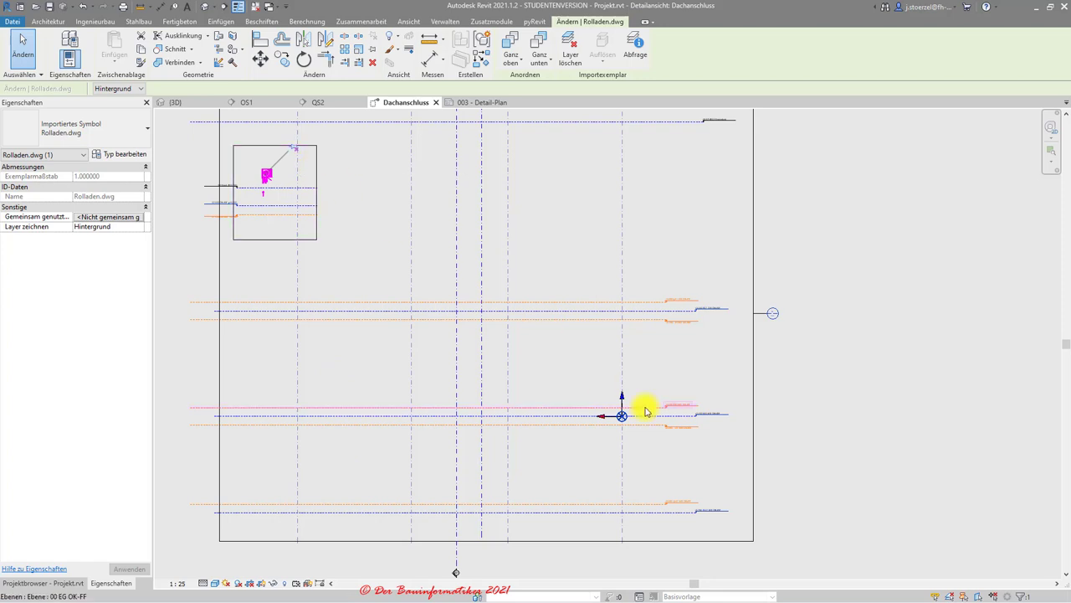
{"action": "scroll", "coordinate": [643, 412], "scroll_direction": "down", "scroll_amount": 2}
{"action": "scroll", "coordinate": [644, 412], "scroll_direction": "down", "scroll_amount": 1}
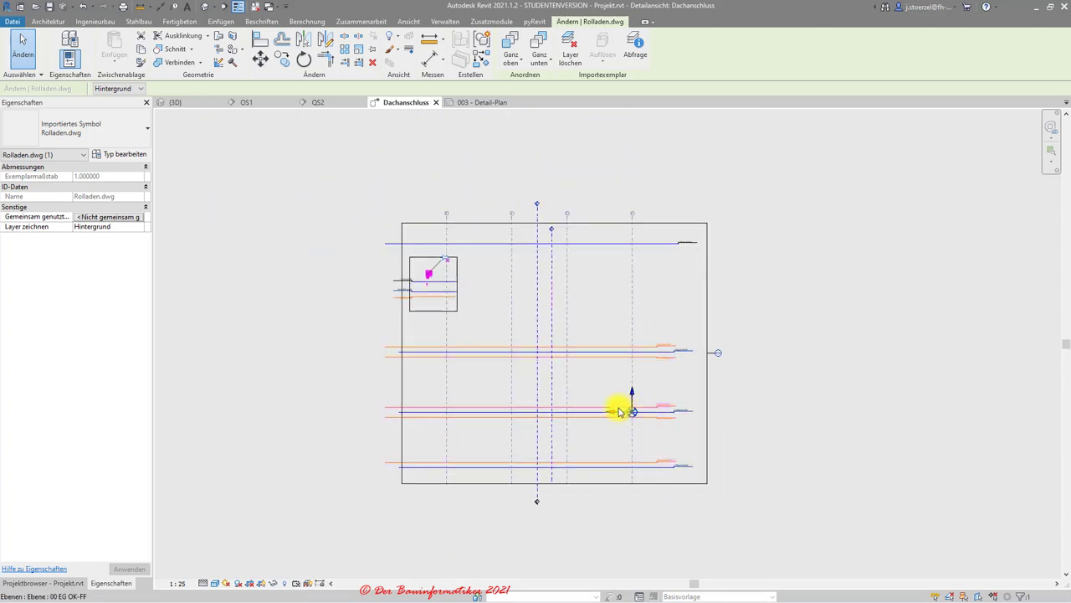
{"action": "scroll", "coordinate": [628, 412], "scroll_direction": "down", "scroll_amount": 2}
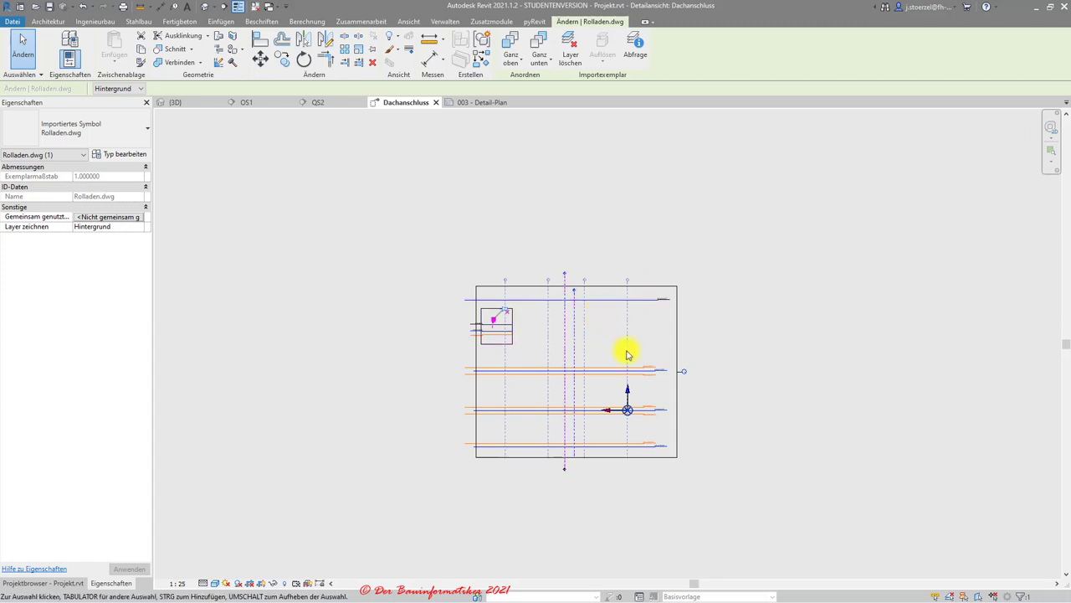
{"action": "scroll", "coordinate": [707, 455], "scroll_direction": "down", "scroll_amount": 2}
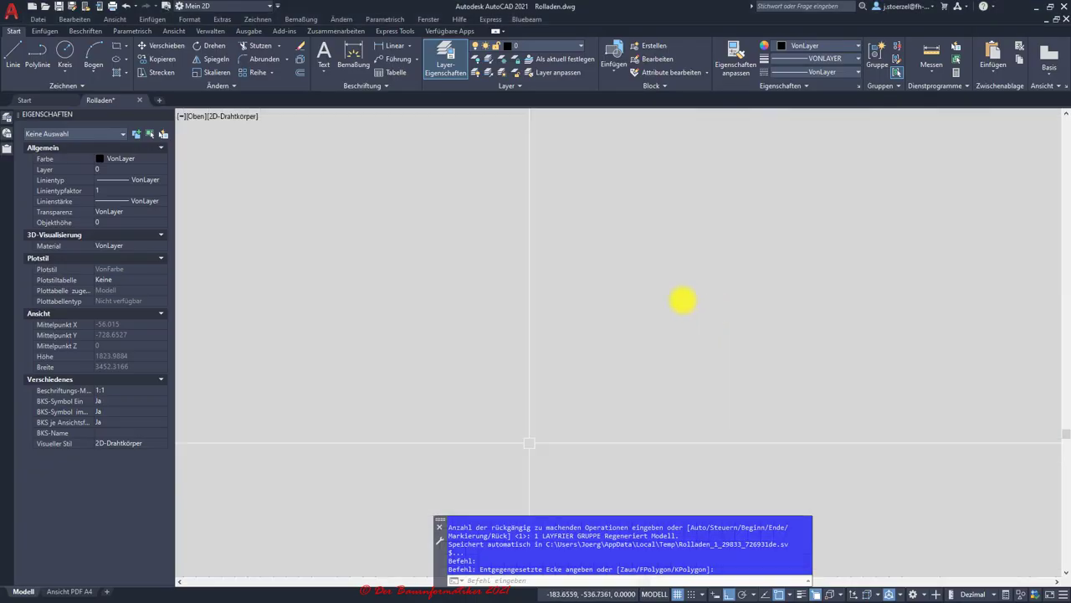
Look over Rolladen.dwg in AutoCAD, then minimize AutoCAD to bring Revit back
{"action": "scroll", "coordinate": [583, 283], "scroll_direction": "up", "scroll_amount": 3}
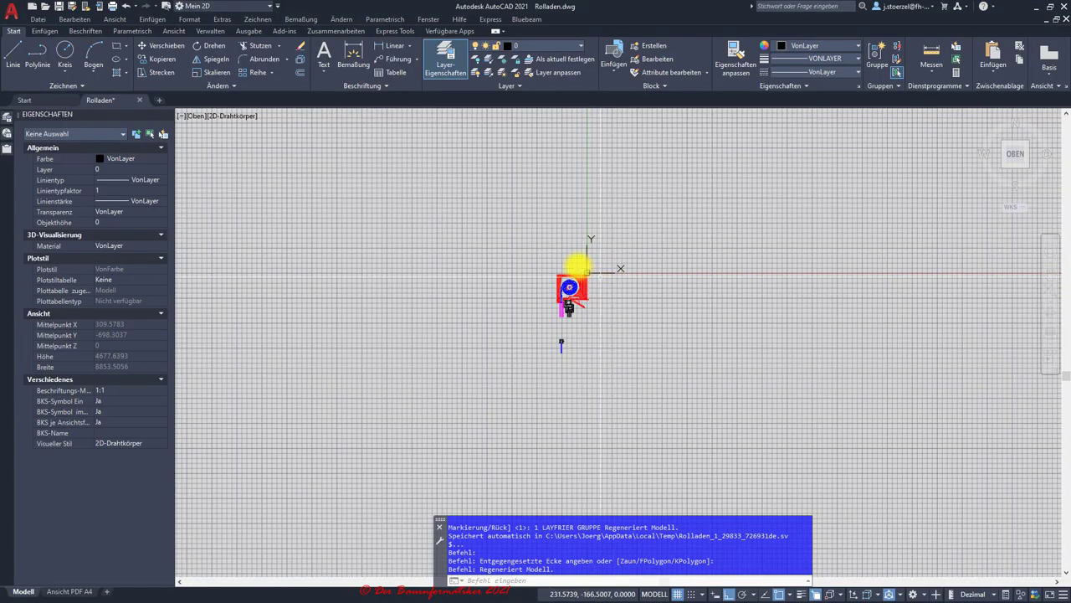
{"action": "scroll", "coordinate": [578, 268], "scroll_direction": "down", "scroll_amount": 2}
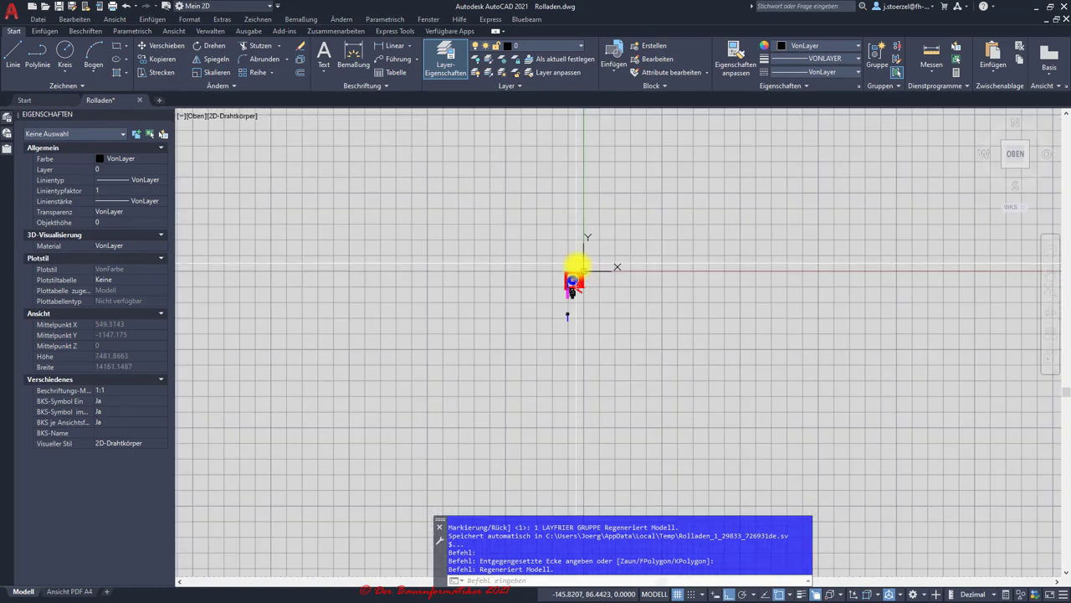
{"action": "scroll", "coordinate": [574, 285], "scroll_direction": "down", "scroll_amount": 4}
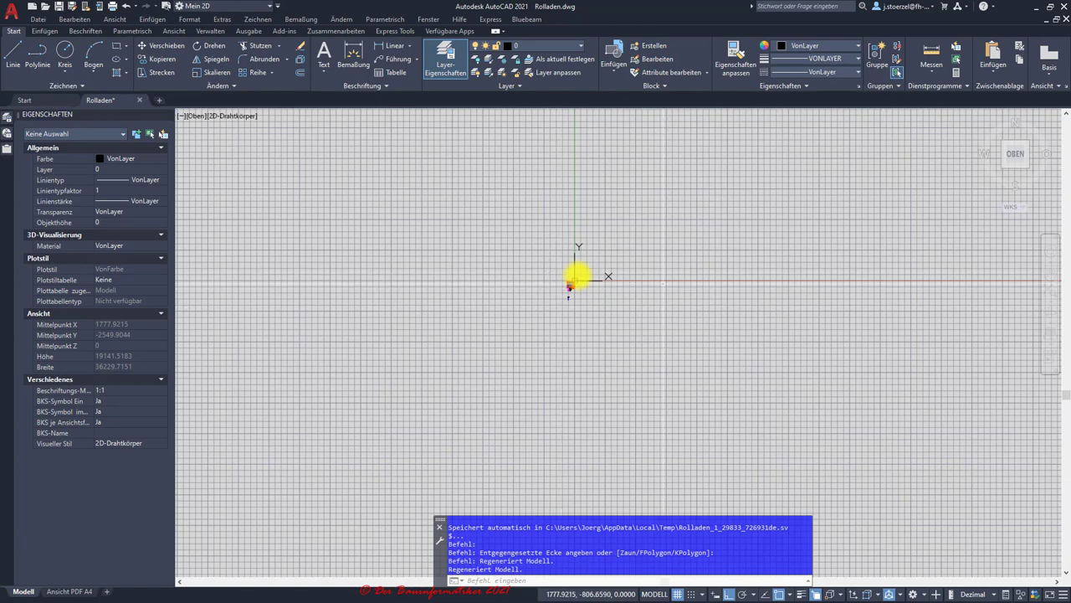
{"action": "left_click", "coordinate": [1037, 7]}
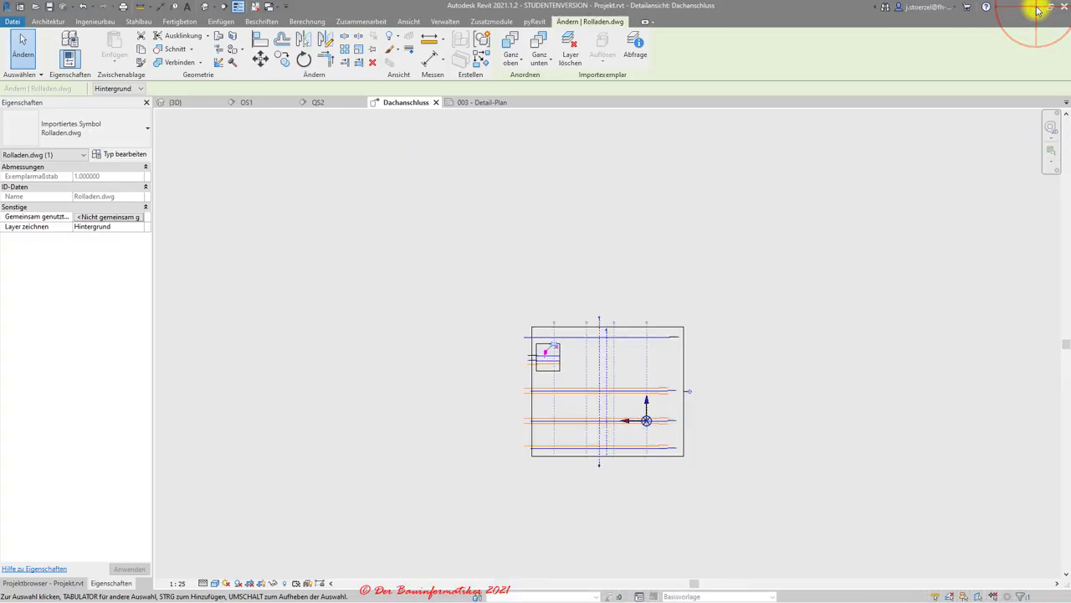
Deselect the Rolladen.dwg import and open the Modell anzeigen dropdown in Properties
{"action": "scroll", "coordinate": [621, 441], "scroll_direction": "up", "scroll_amount": 2}
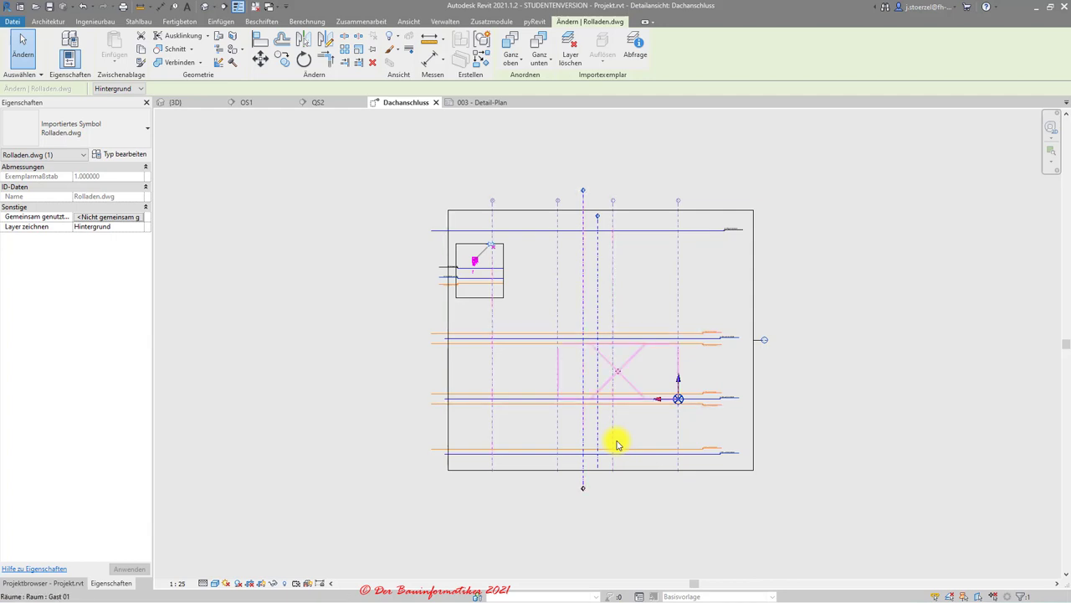
{"action": "scroll", "coordinate": [617, 443], "scroll_direction": "up", "scroll_amount": 2}
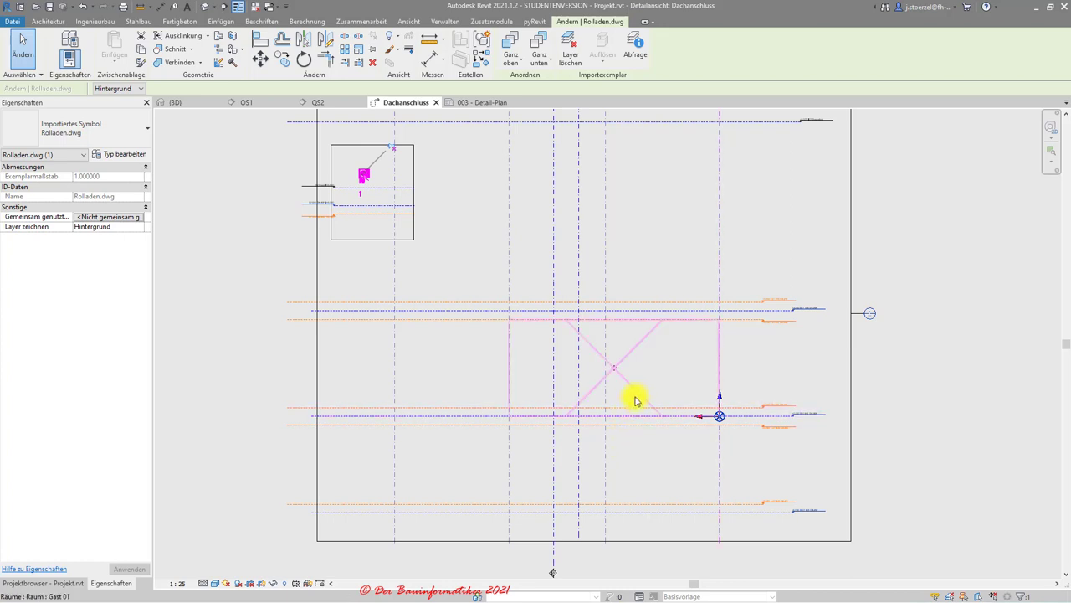
{"action": "scroll", "coordinate": [636, 398], "scroll_direction": "down", "scroll_amount": 1}
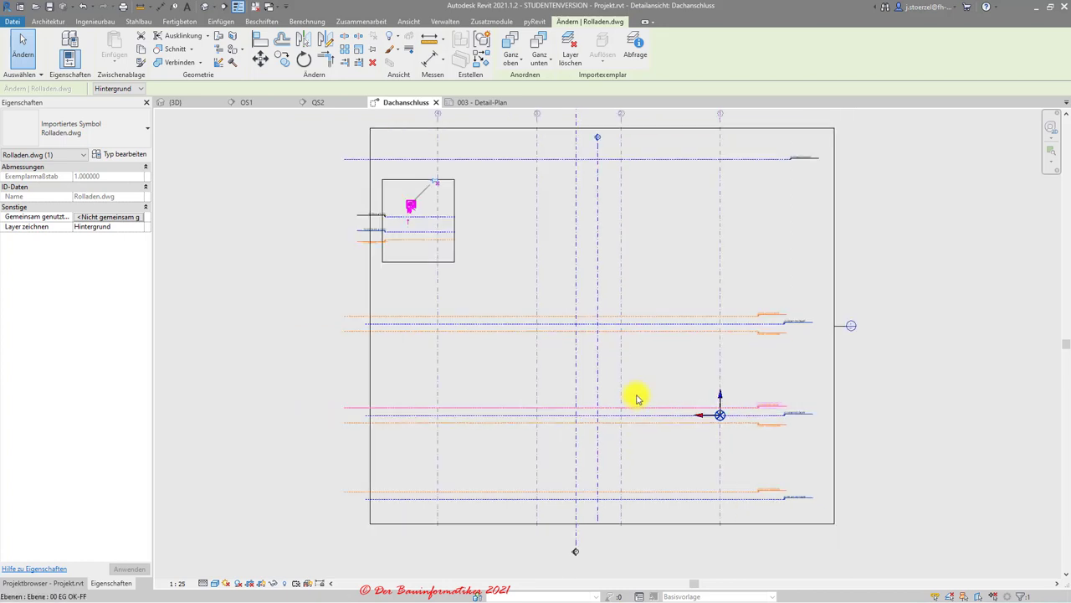
{"action": "scroll", "coordinate": [661, 368], "scroll_direction": "down", "scroll_amount": 1}
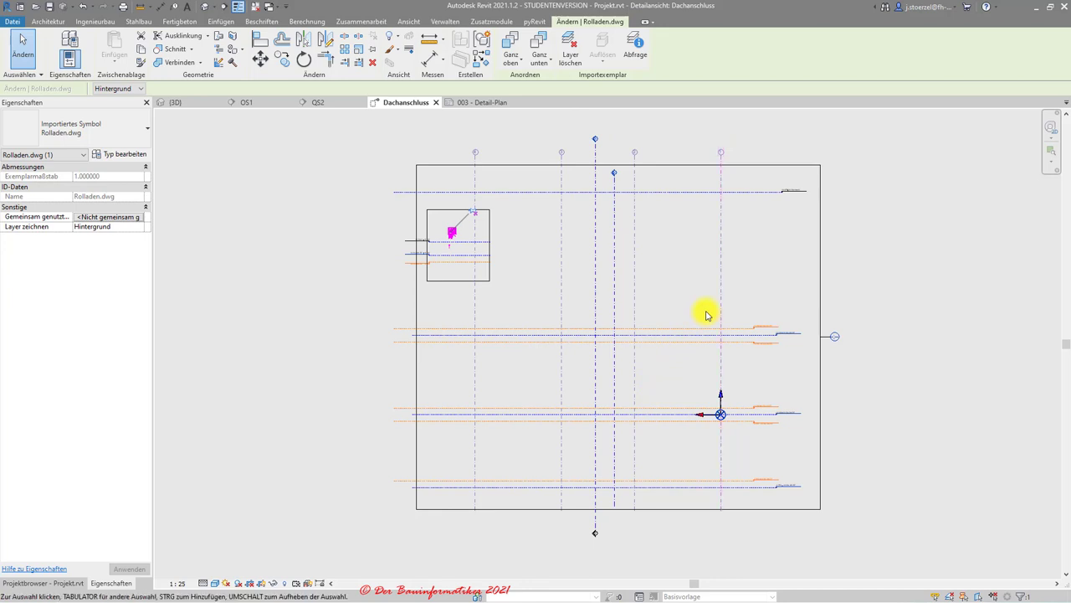
{"action": "left_click", "coordinate": [400, 281]}
{"action": "left_click", "coordinate": [366, 285]}
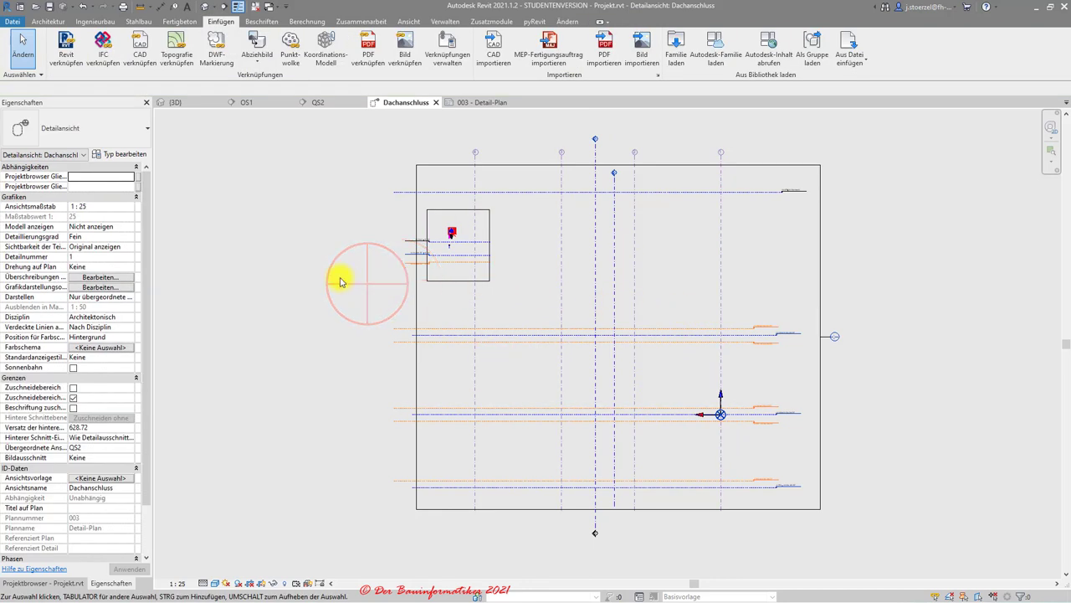
{"action": "left_click", "coordinate": [118, 226]}
{"action": "left_click", "coordinate": [128, 226]}
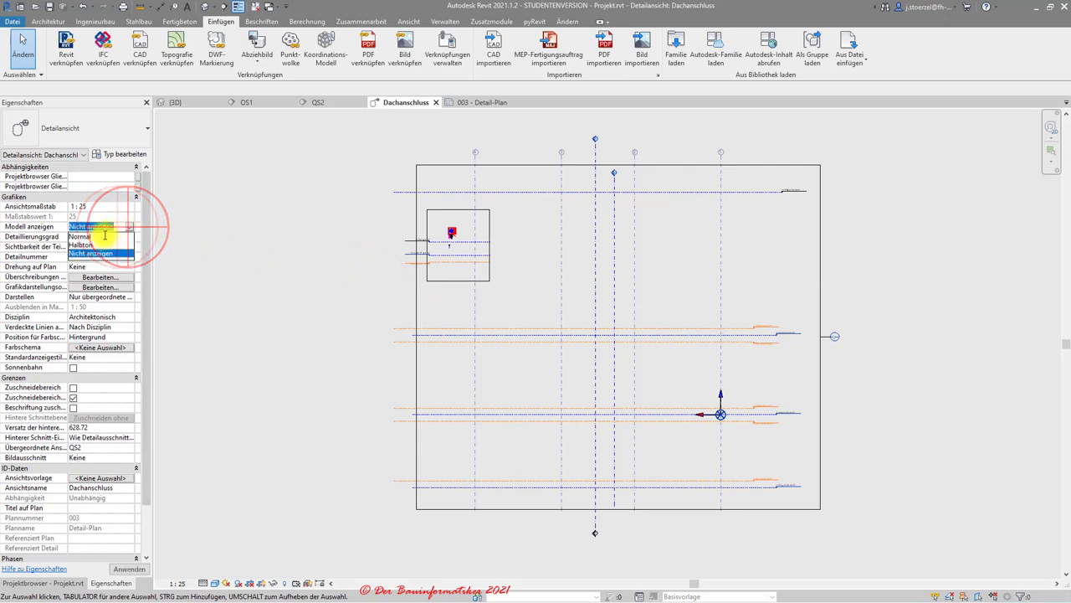
Set Modell anzeigen to Normal and select the Rolladen.dwg link at the left eave
{"action": "left_click", "coordinate": [105, 236]}
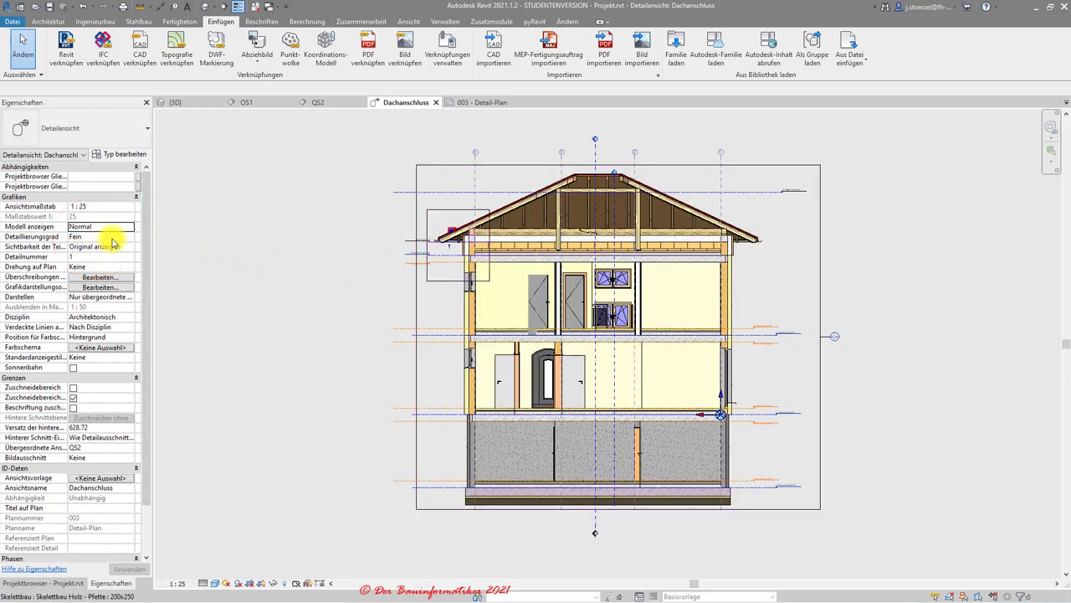
{"action": "scroll", "coordinate": [359, 239], "scroll_direction": "up", "scroll_amount": 2}
{"action": "scroll", "coordinate": [440, 243], "scroll_direction": "up", "scroll_amount": 2}
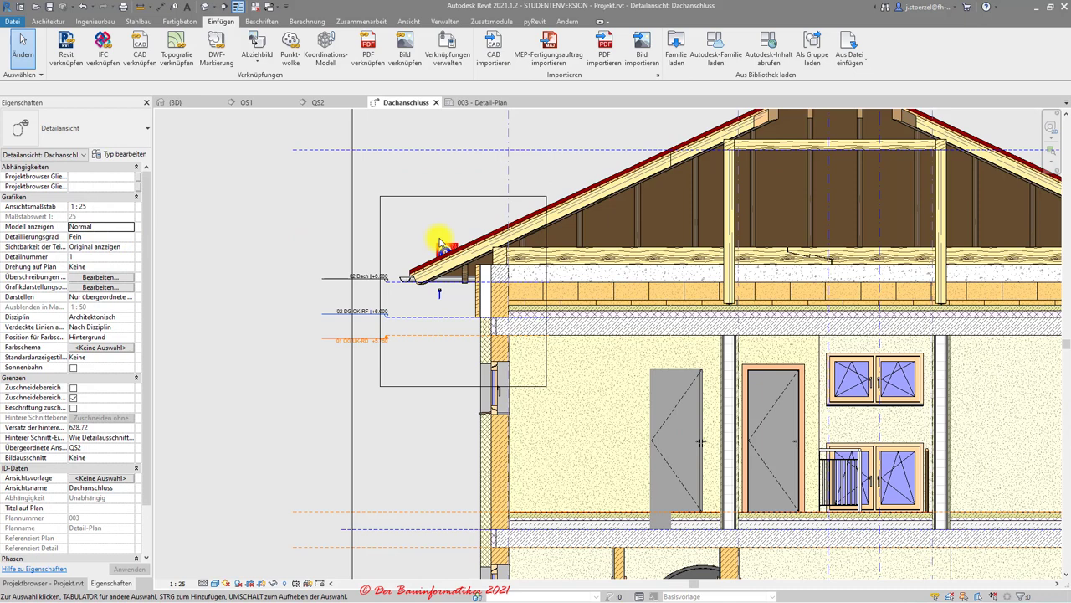
{"action": "left_click", "coordinate": [440, 244]}
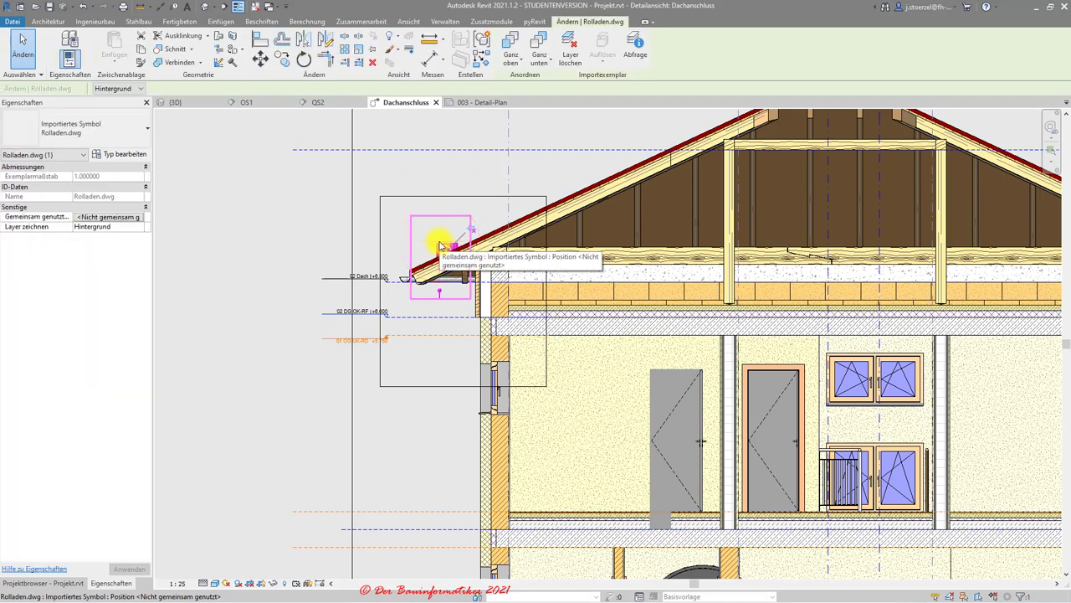
Change Rolladen.dwg's Layer zeichnen property from Hintergrund to Vordergrund
{"action": "left_click", "coordinate": [523, 38]}
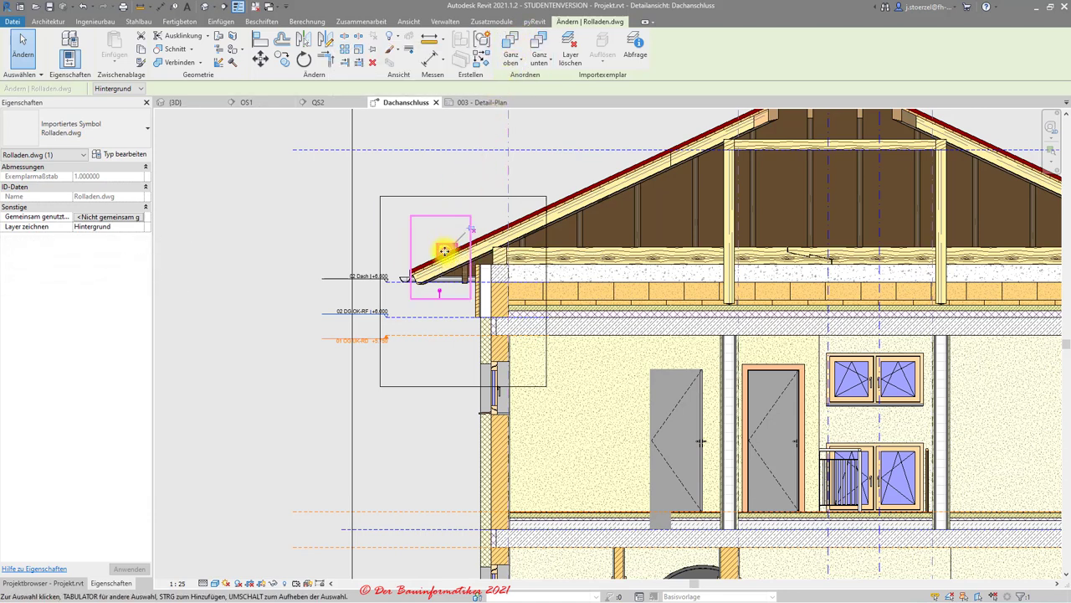
{"action": "left_click", "coordinate": [445, 256]}
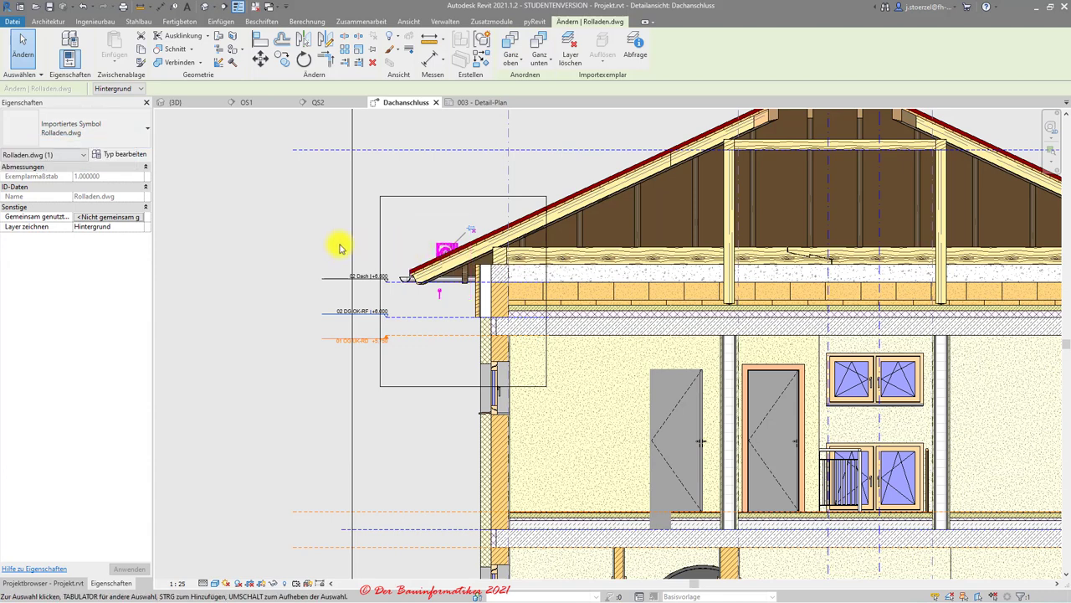
{"action": "left_click", "coordinate": [124, 227]}
{"action": "left_click", "coordinate": [139, 227]}
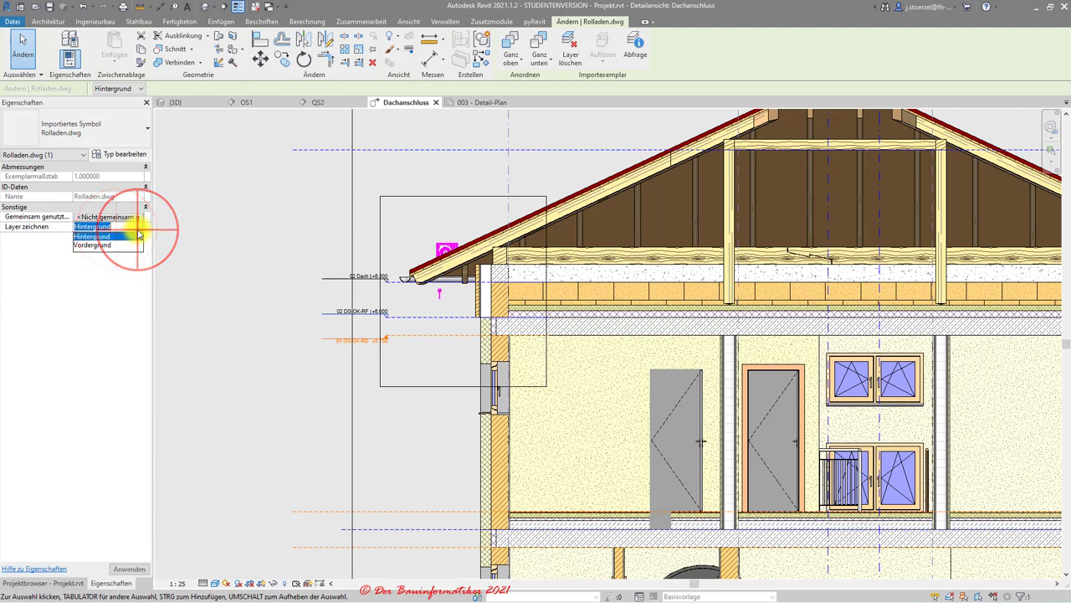
{"action": "left_click", "coordinate": [92, 244]}
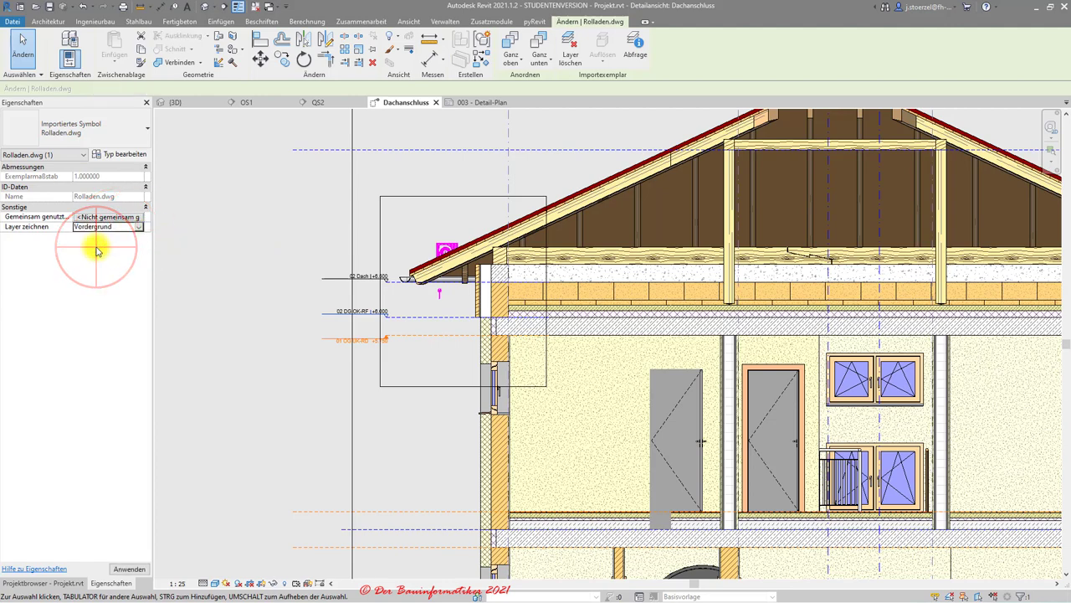
{"action": "scroll", "coordinate": [435, 245], "scroll_direction": "up", "scroll_amount": 2}
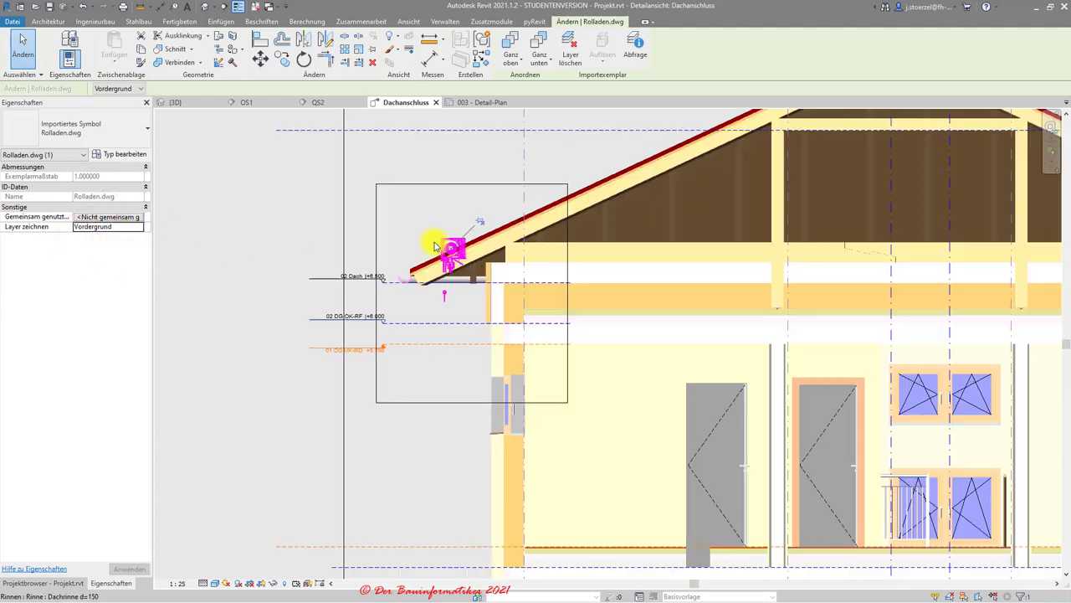
{"action": "scroll", "coordinate": [434, 246], "scroll_direction": "up", "scroll_amount": 1}
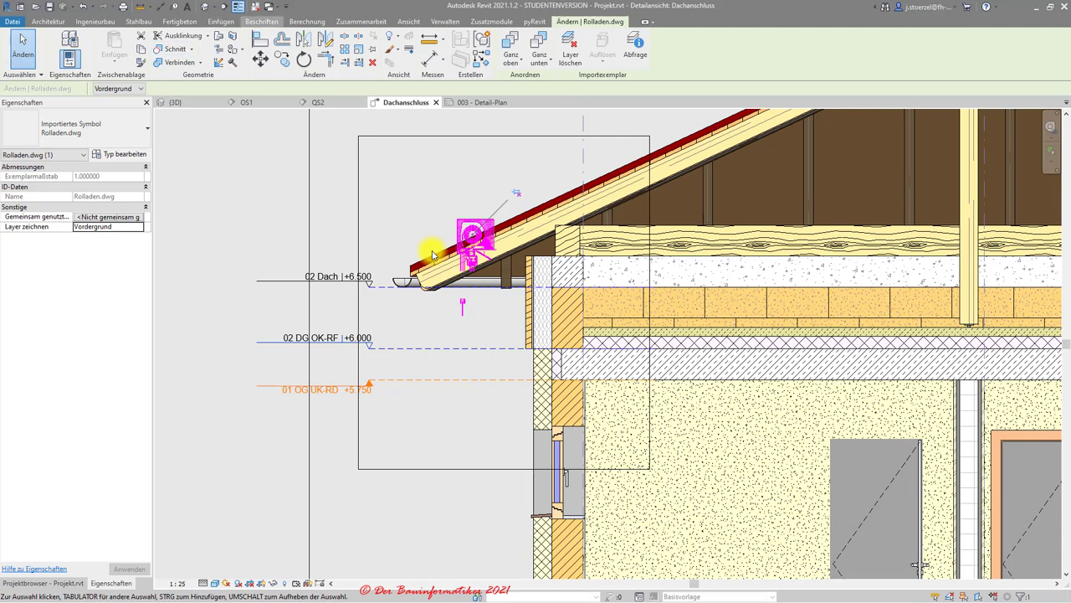
{"action": "left_click", "coordinate": [218, 21]}
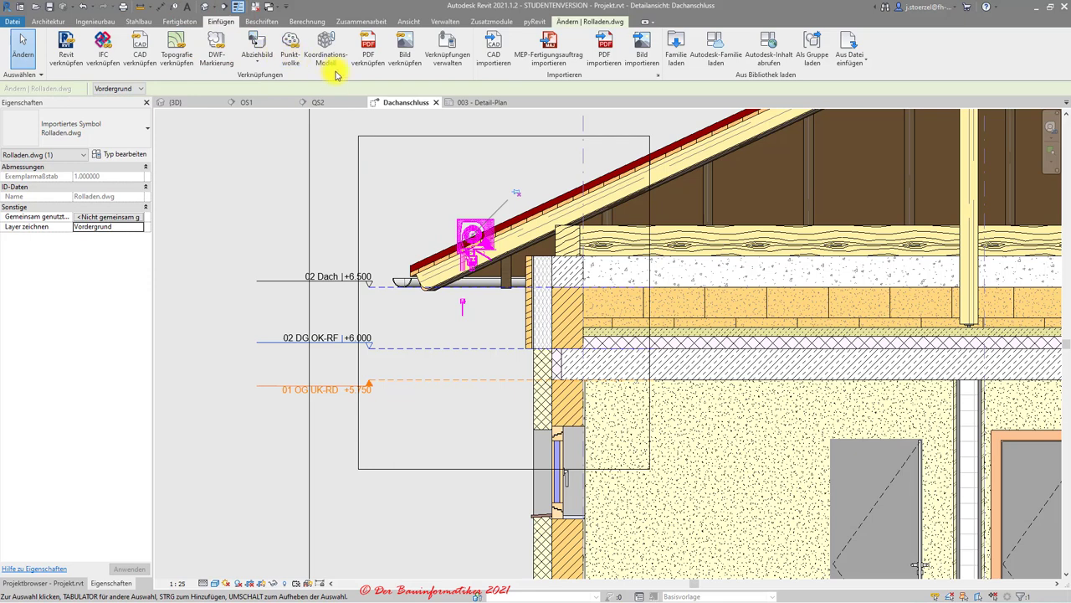
Select Rolladen.dwg in the CAD-Formate list of Verknüpfungen verwalten and reload it
{"action": "left_click", "coordinate": [446, 52]}
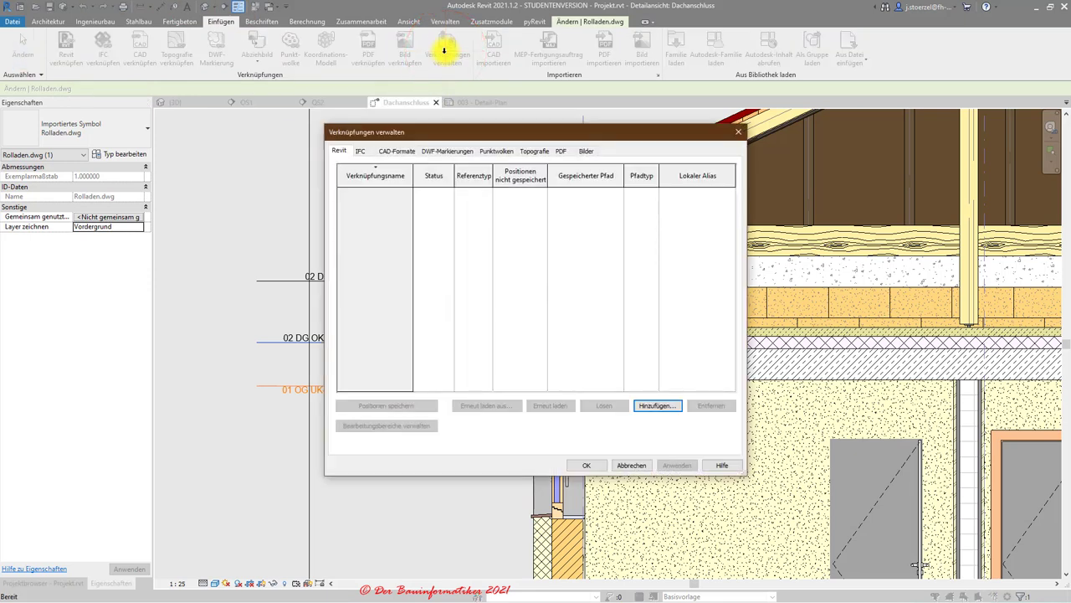
{"action": "left_click", "coordinate": [398, 151]}
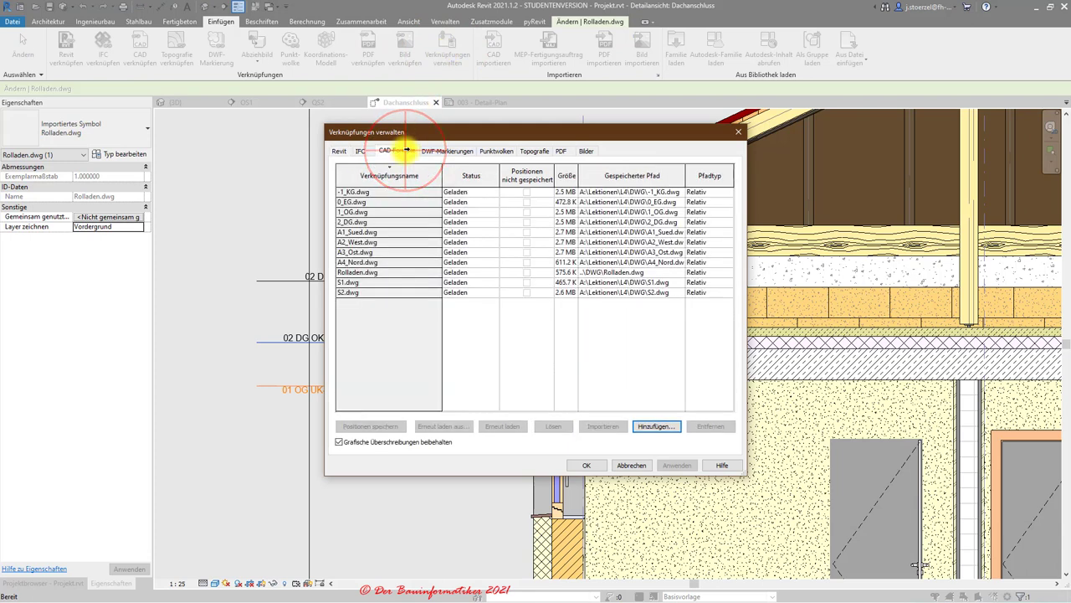
{"action": "left_click", "coordinate": [361, 271]}
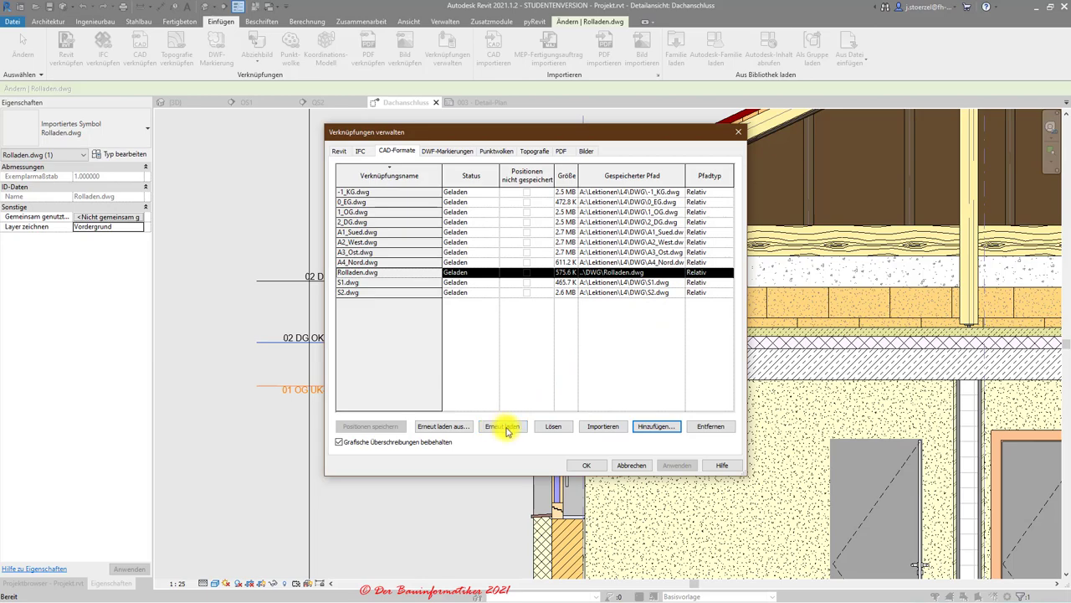
{"action": "left_click", "coordinate": [505, 428]}
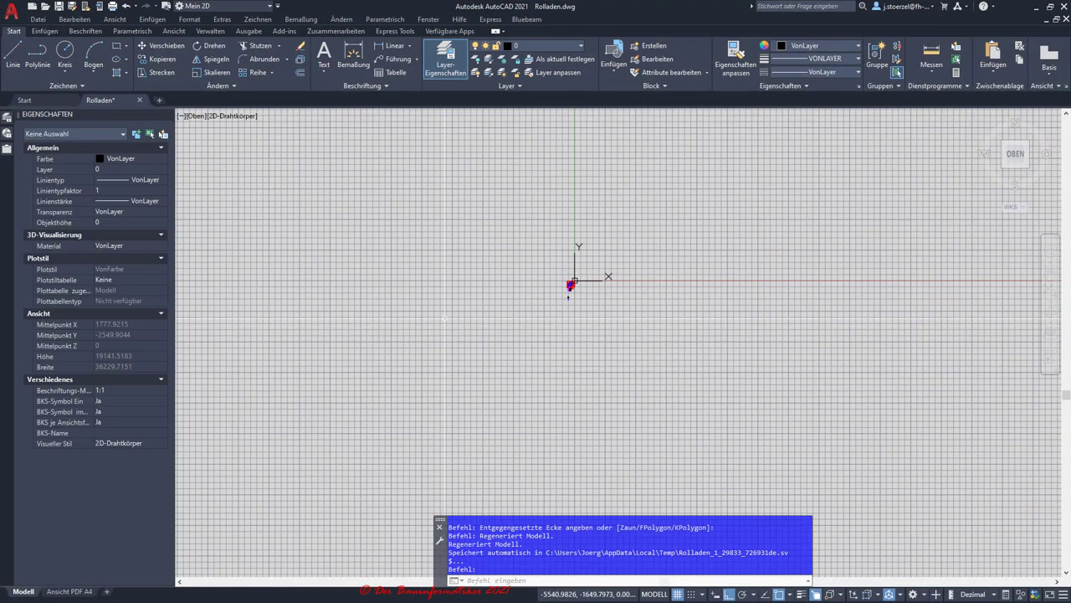
Draw a circle centred on the shutter spiral enclosing the whole detail, then save Rolladen.dwg
{"action": "scroll", "coordinate": [535, 316], "scroll_direction": "down", "scroll_amount": 5}
{"action": "scroll", "coordinate": [321, 311], "scroll_direction": "down", "scroll_amount": 3}
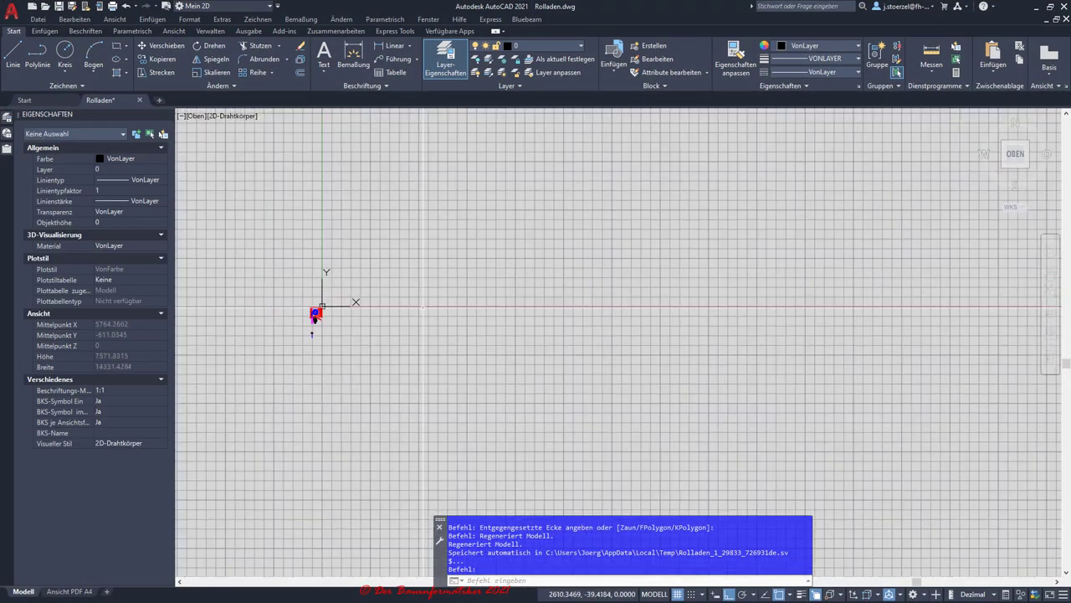
{"action": "scroll", "coordinate": [321, 310], "scroll_direction": "up", "scroll_amount": 2}
{"action": "middle_click_drag", "start_coordinate": [322, 310], "coordinate": [661, 302]}
{"action": "scroll", "coordinate": [502, 301], "scroll_direction": "up", "scroll_amount": 2}
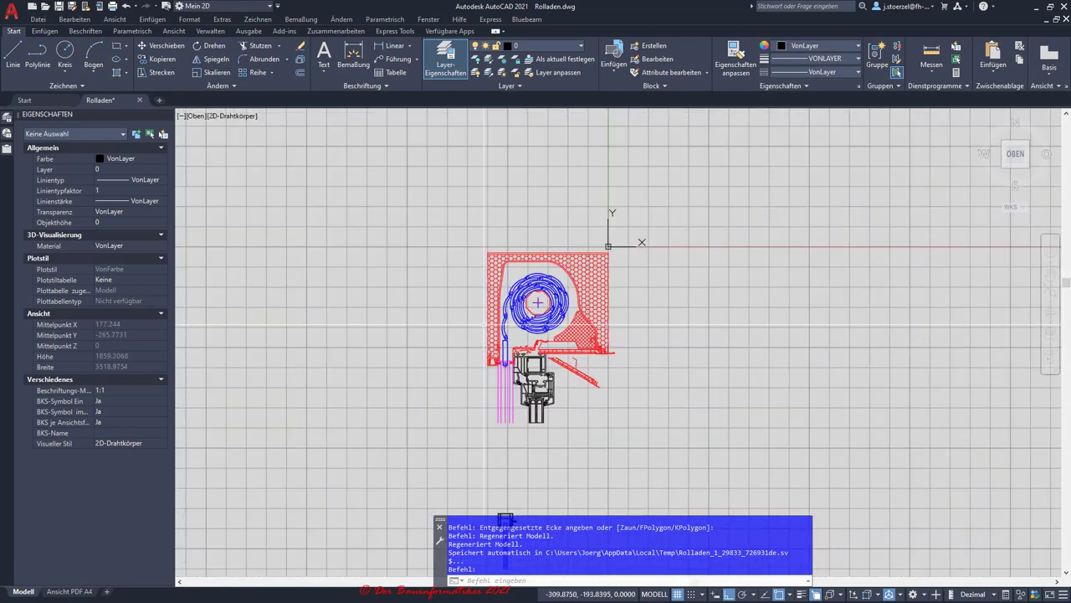
{"action": "scroll", "coordinate": [502, 301], "scroll_direction": "up", "scroll_amount": 5}
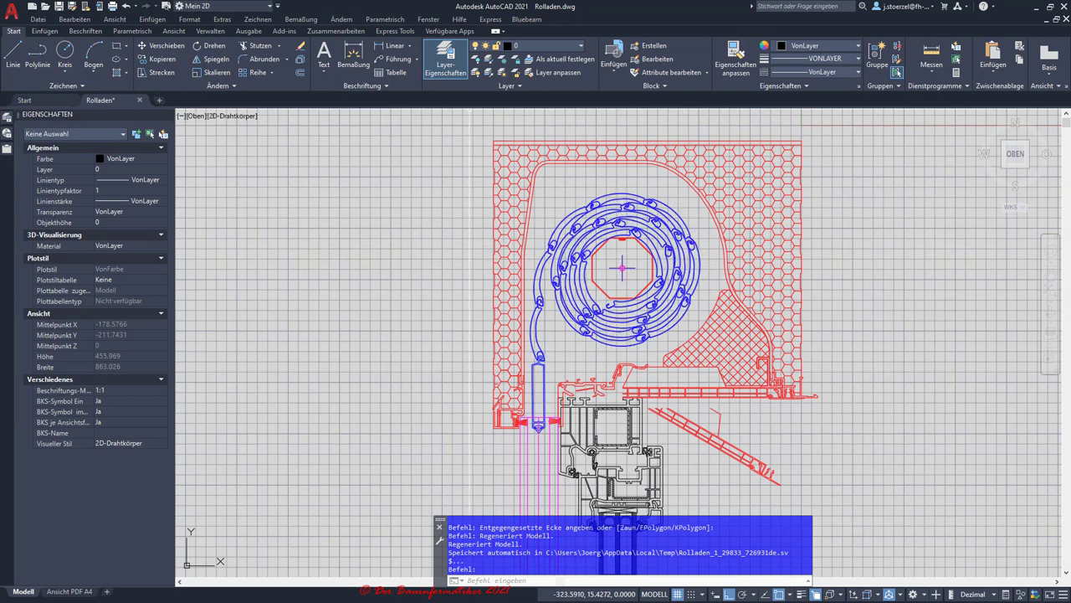
{"action": "left_click", "coordinate": [65, 52]}
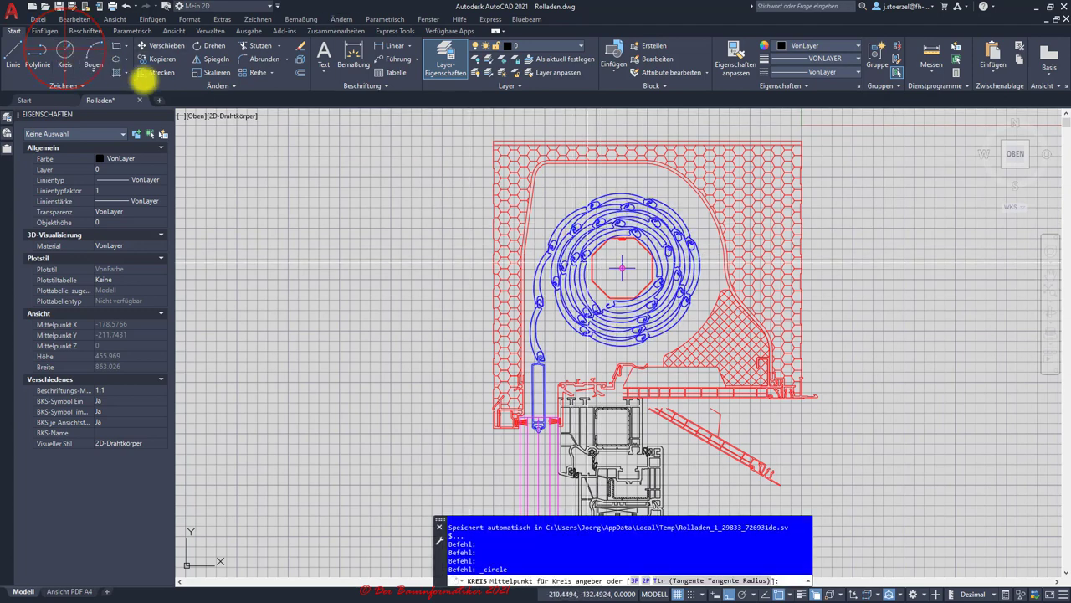
{"action": "left_click", "coordinate": [622, 268]}
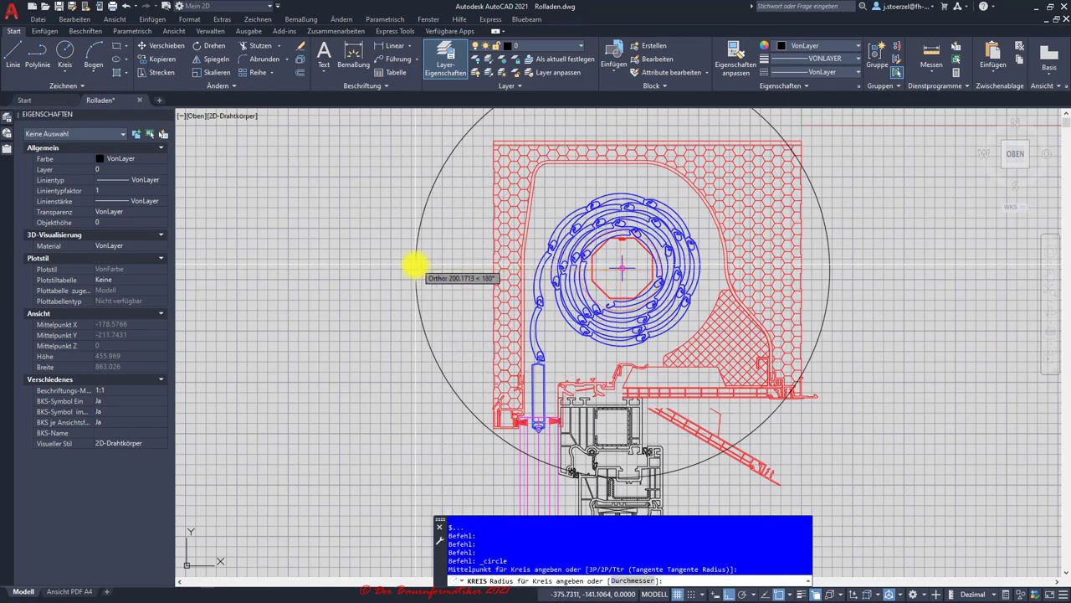
{"action": "left_click", "coordinate": [416, 265]}
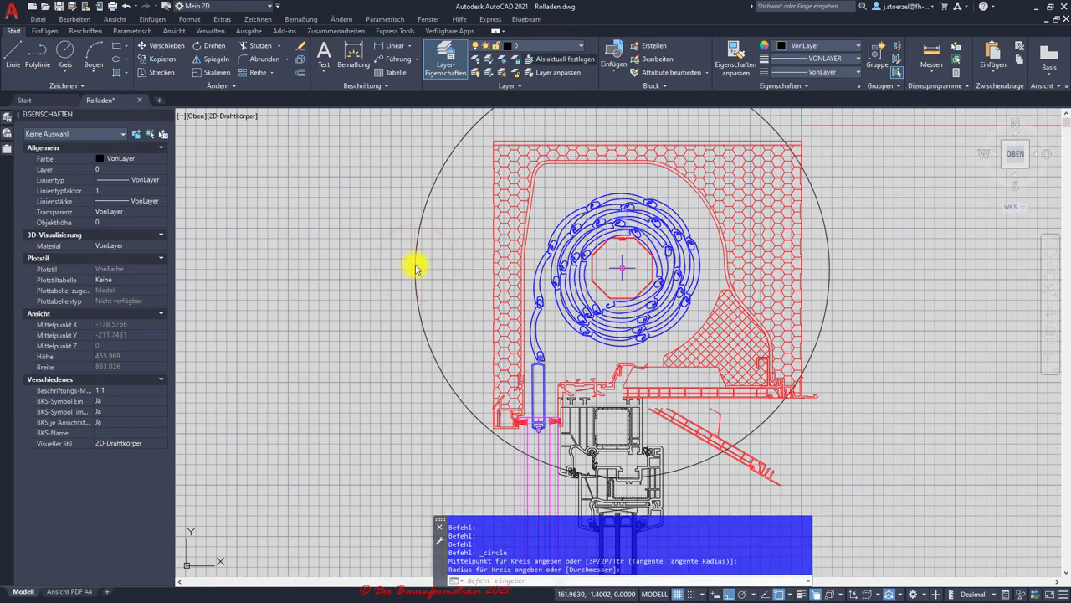
{"action": "left_click", "coordinate": [59, 8]}
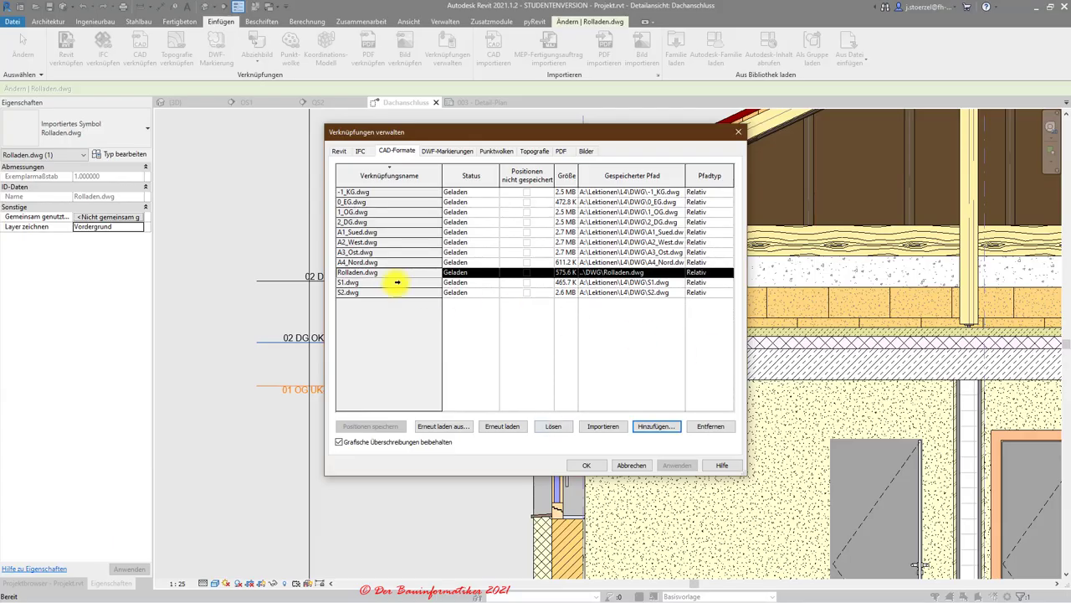
{"action": "left_click", "coordinate": [355, 273]}
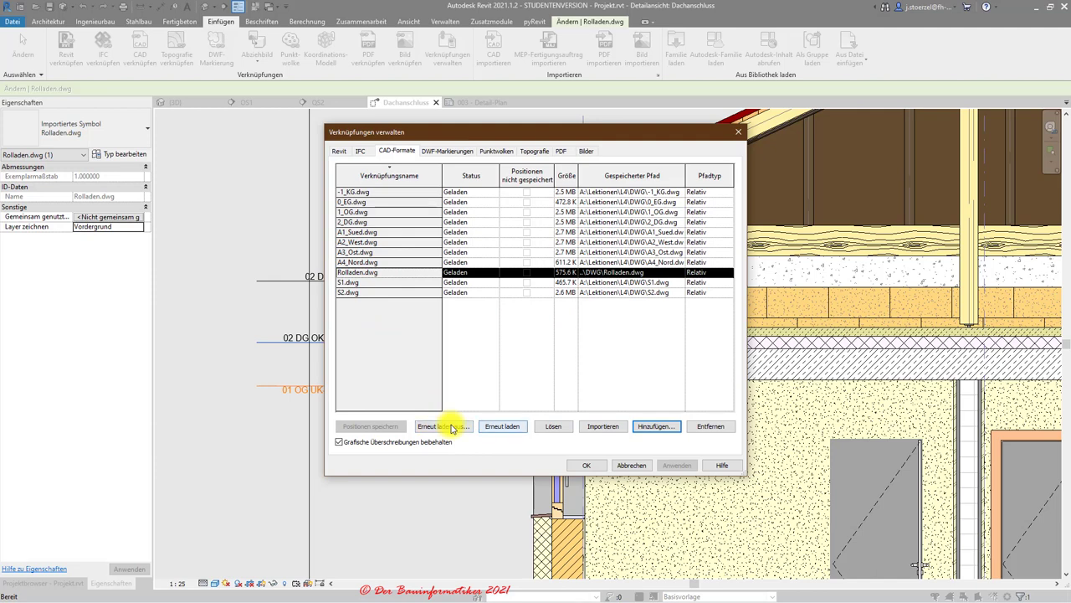
Reload the updated Rolladen.dwg link, confirm with OK, and deselect it in the view
{"action": "left_click", "coordinate": [507, 428]}
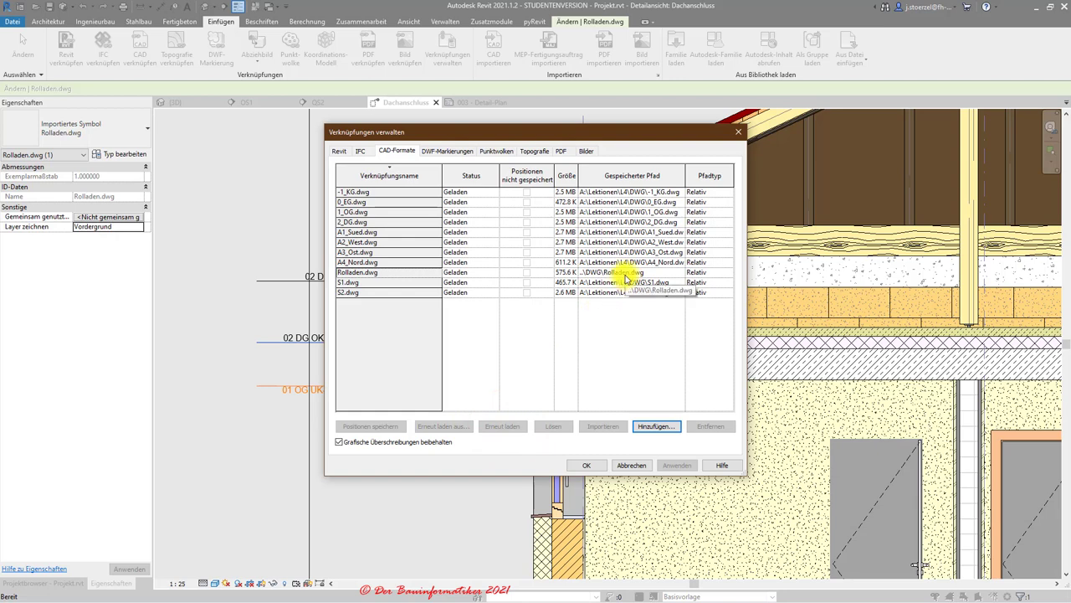
{"action": "left_click", "coordinate": [586, 464]}
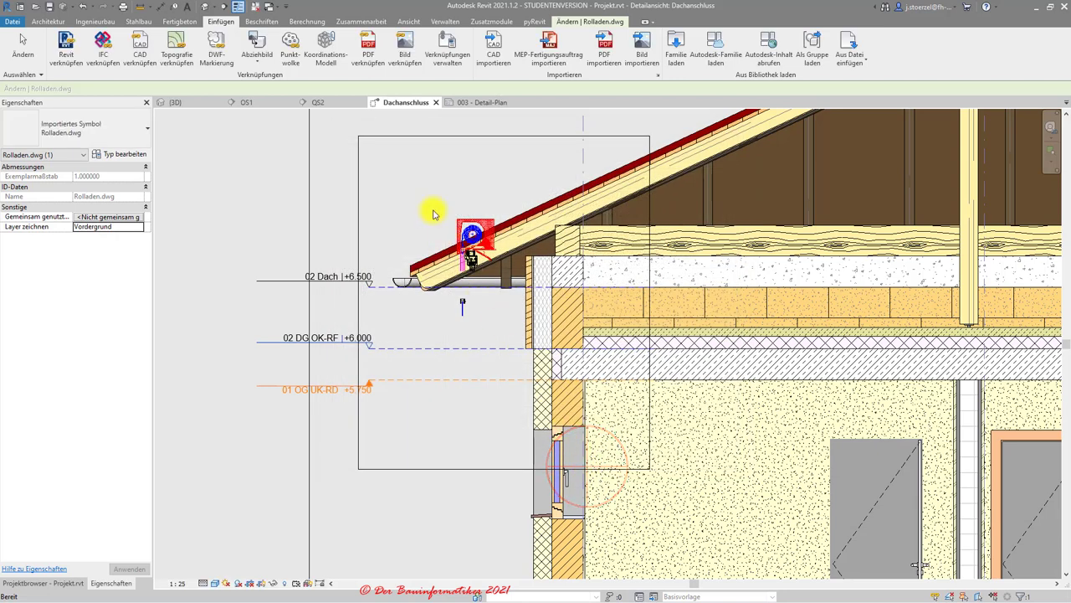
{"action": "scroll", "coordinate": [433, 214], "scroll_direction": "up", "scroll_amount": 1}
{"action": "scroll", "coordinate": [433, 214], "scroll_direction": "up", "scroll_amount": 3}
{"action": "left_click", "coordinate": [498, 205]}
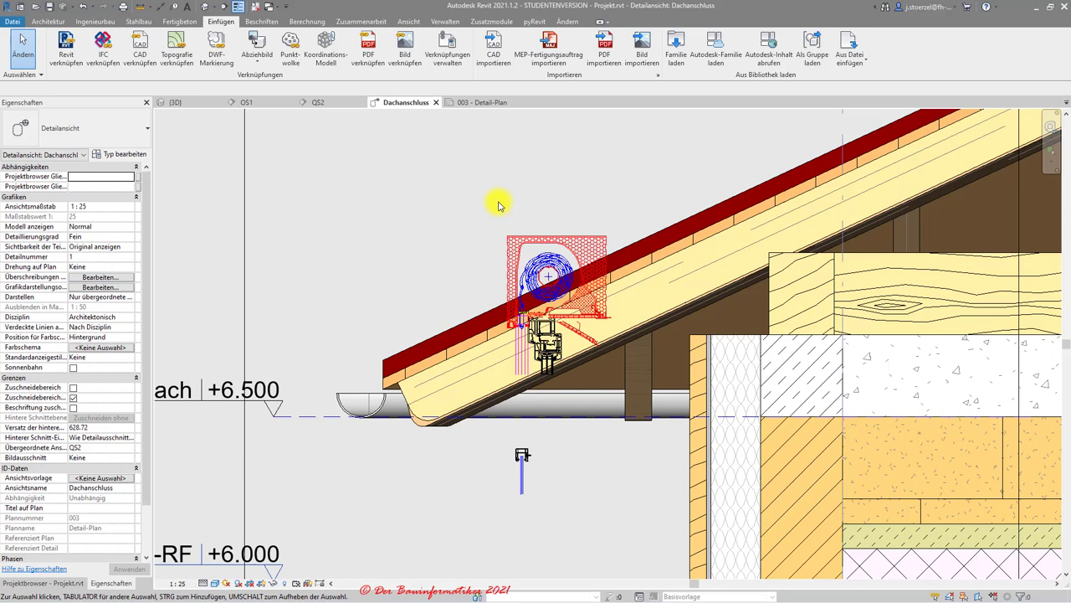
Check the large circle's radius in AutoCAD, then bring the Revit Dachanschluss view back
{"action": "left_click", "coordinate": [1041, 9]}
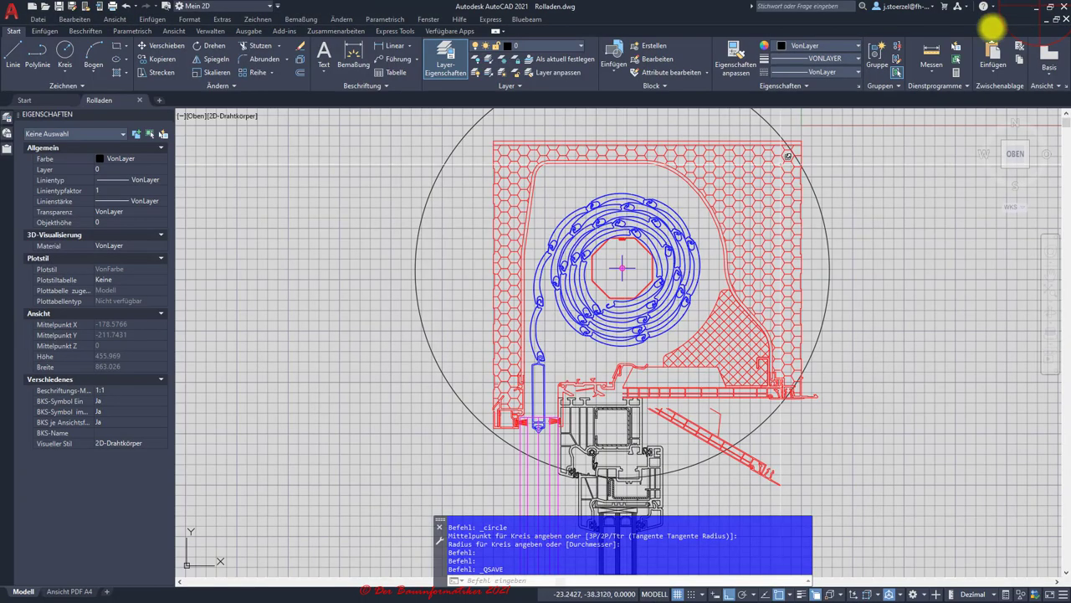
{"action": "left_click", "coordinate": [777, 131]}
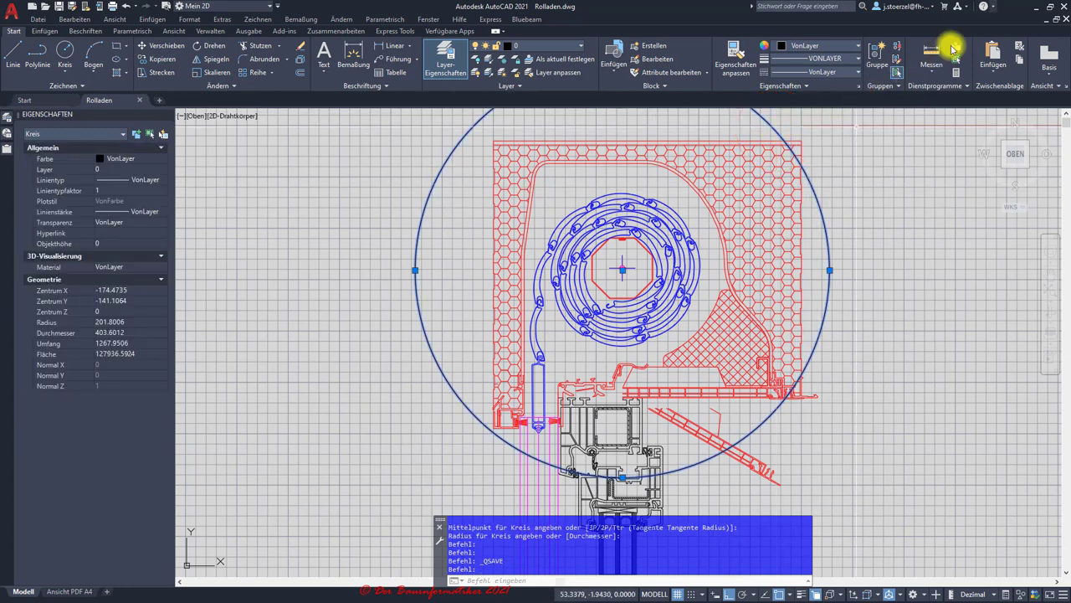
{"action": "left_click", "coordinate": [1036, 7]}
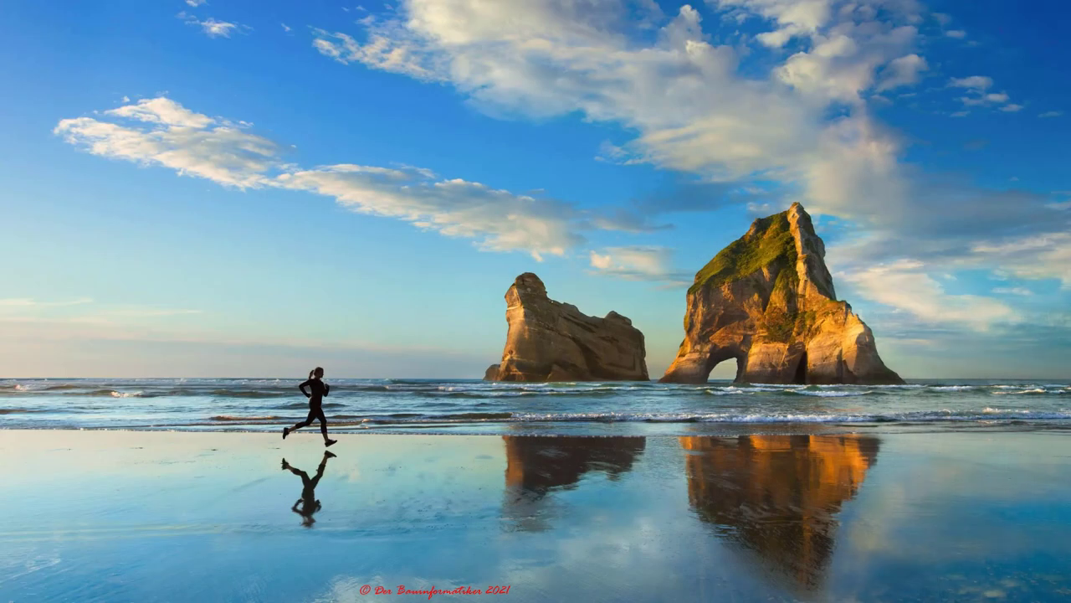
{"action": "key", "text": "alt+Tab"}
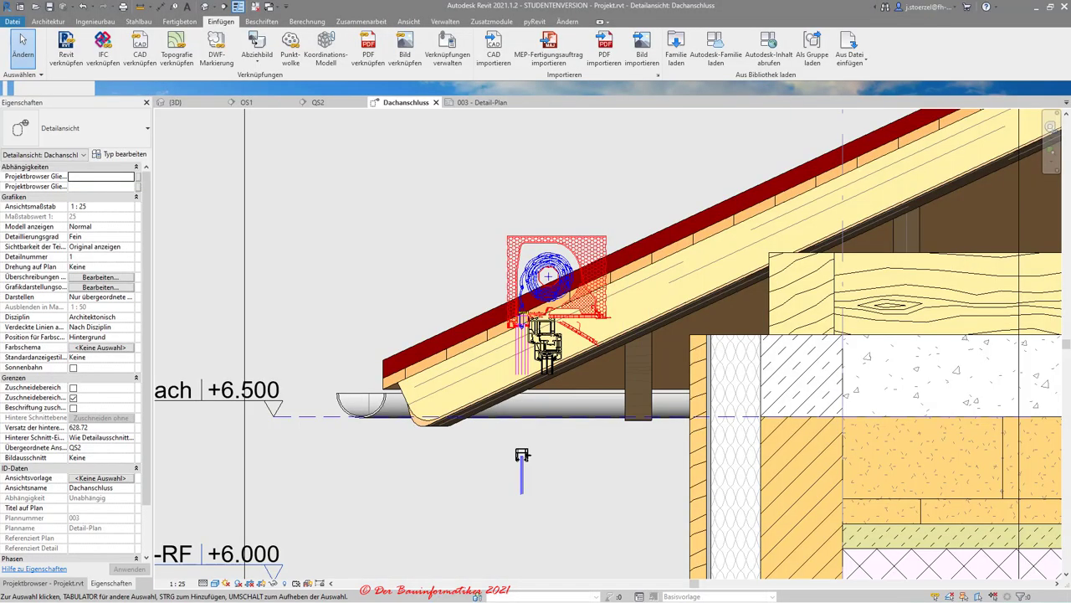
{"action": "left_click", "coordinate": [552, 240]}
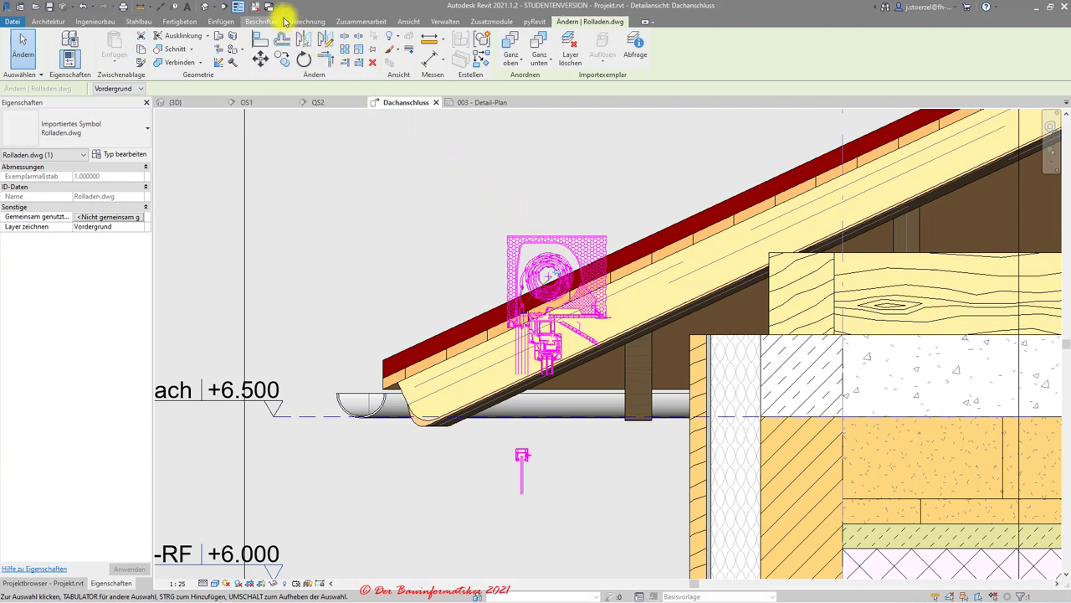
{"action": "left_click", "coordinate": [398, 21]}
{"action": "left_click", "coordinate": [147, 36]}
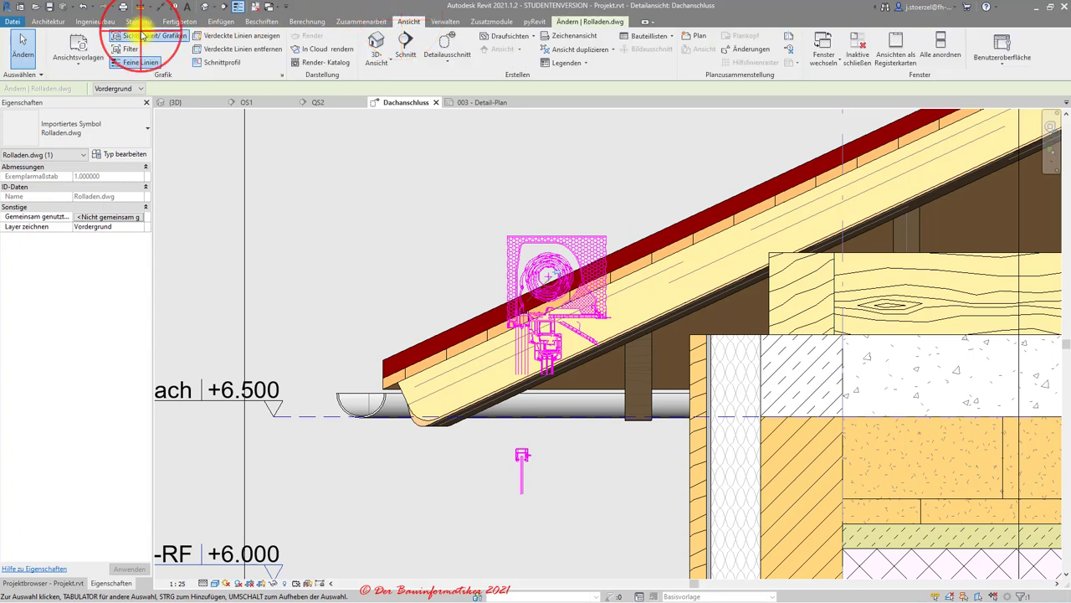
{"action": "left_click", "coordinate": [596, 225]}
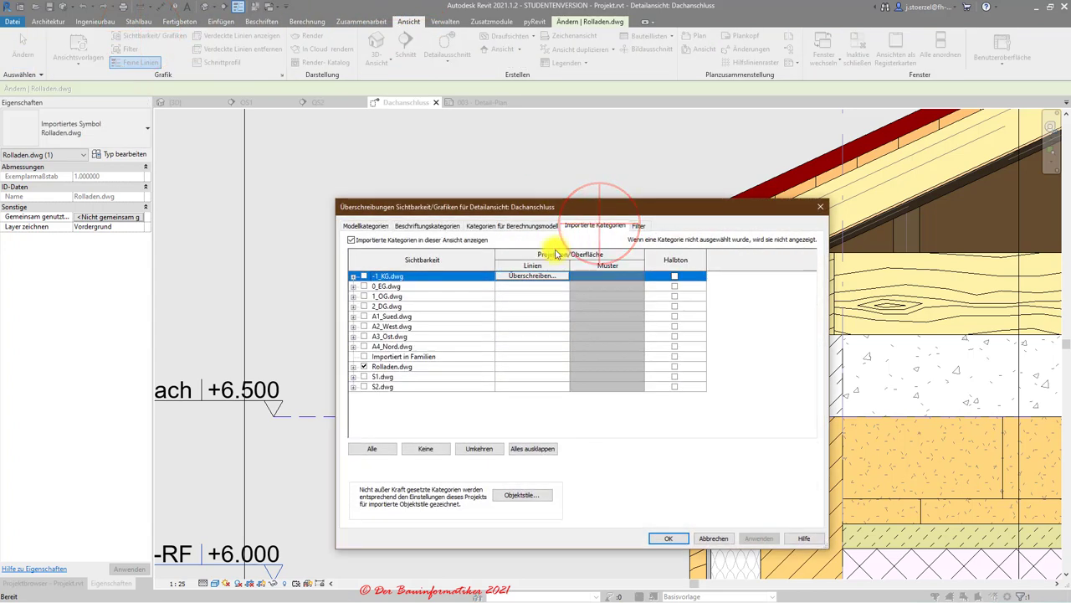
{"action": "left_click", "coordinate": [353, 366]}
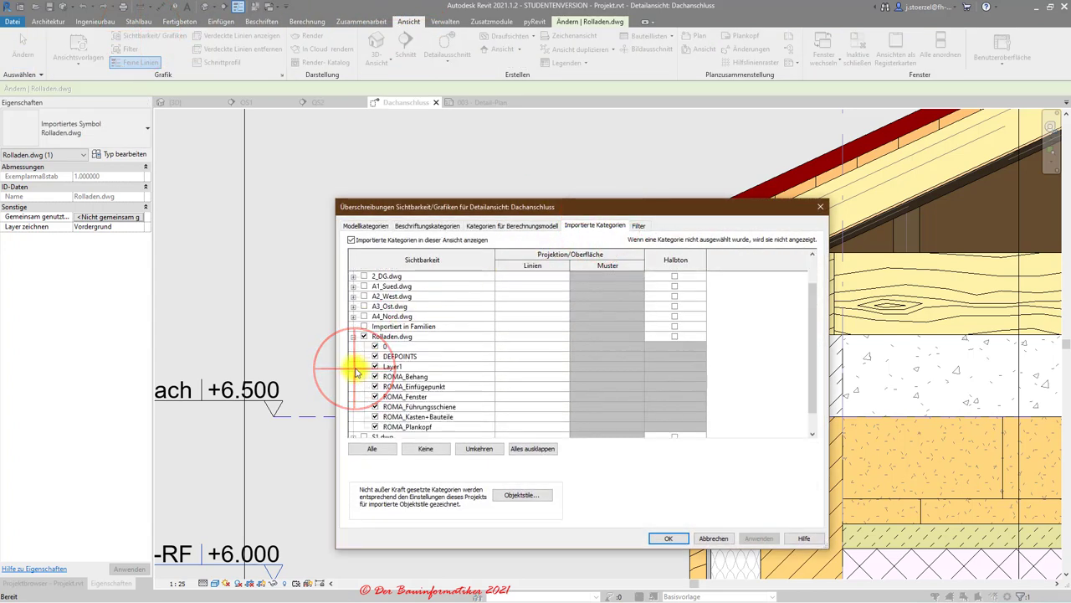
{"action": "left_click", "coordinate": [395, 346]}
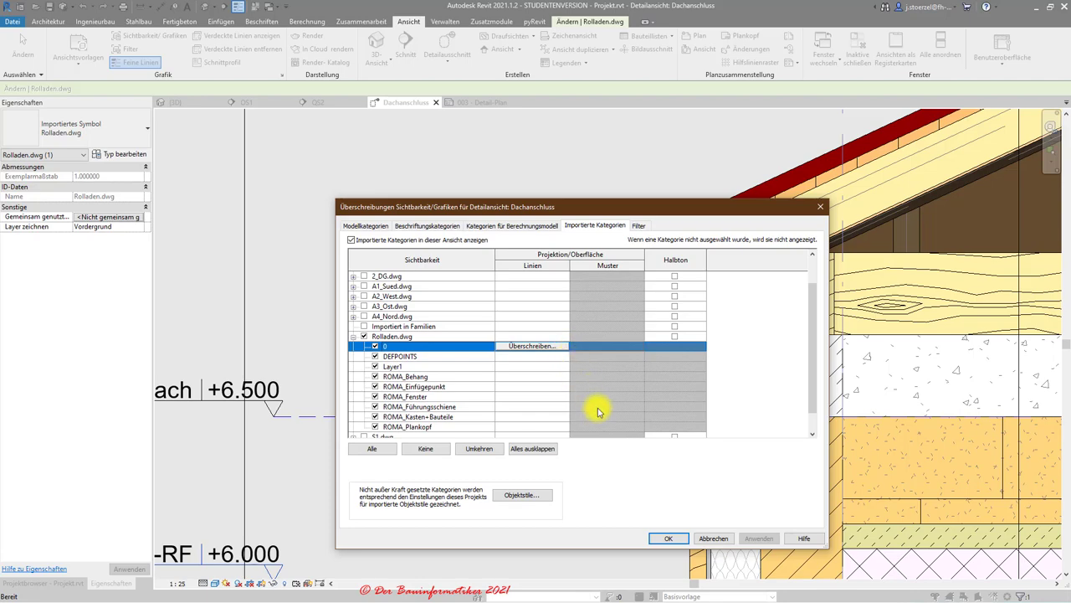
{"action": "left_click", "coordinate": [668, 537]}
{"action": "scroll", "coordinate": [502, 247], "scroll_direction": "up", "scroll_amount": 1}
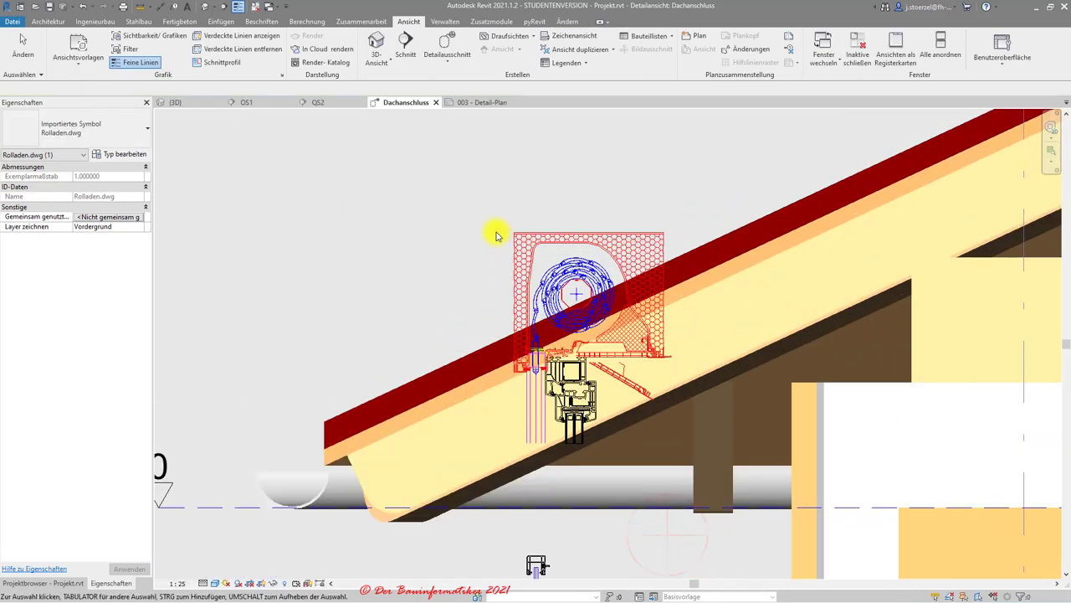
{"action": "scroll", "coordinate": [495, 232], "scroll_direction": "up", "scroll_amount": 3}
{"action": "left_click", "coordinate": [494, 232]}
{"action": "scroll", "coordinate": [500, 234], "scroll_direction": "down", "scroll_amount": 2}
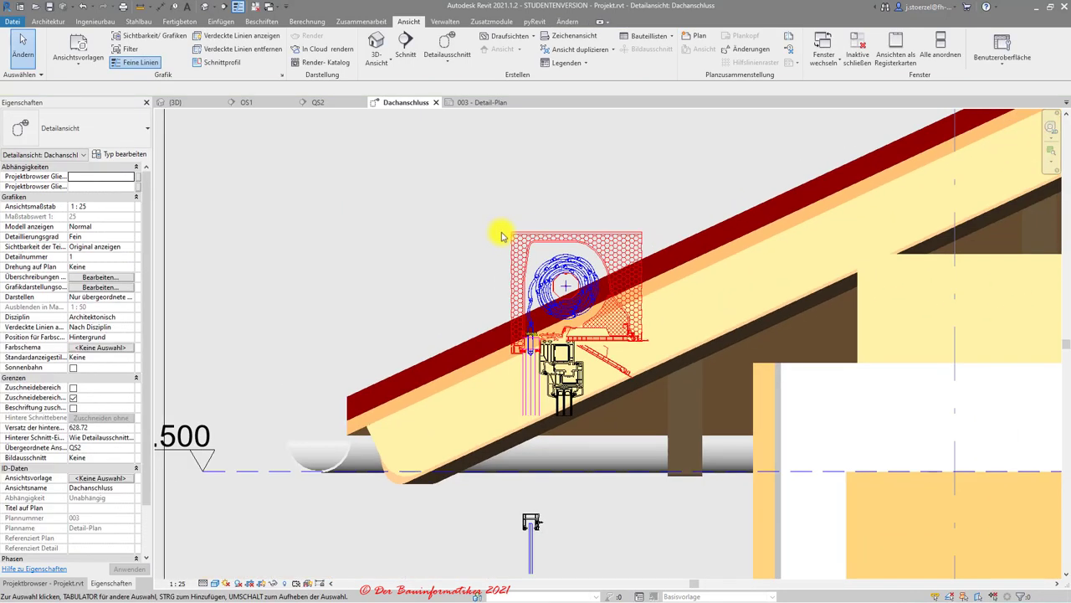
{"action": "left_click", "coordinate": [559, 242]}
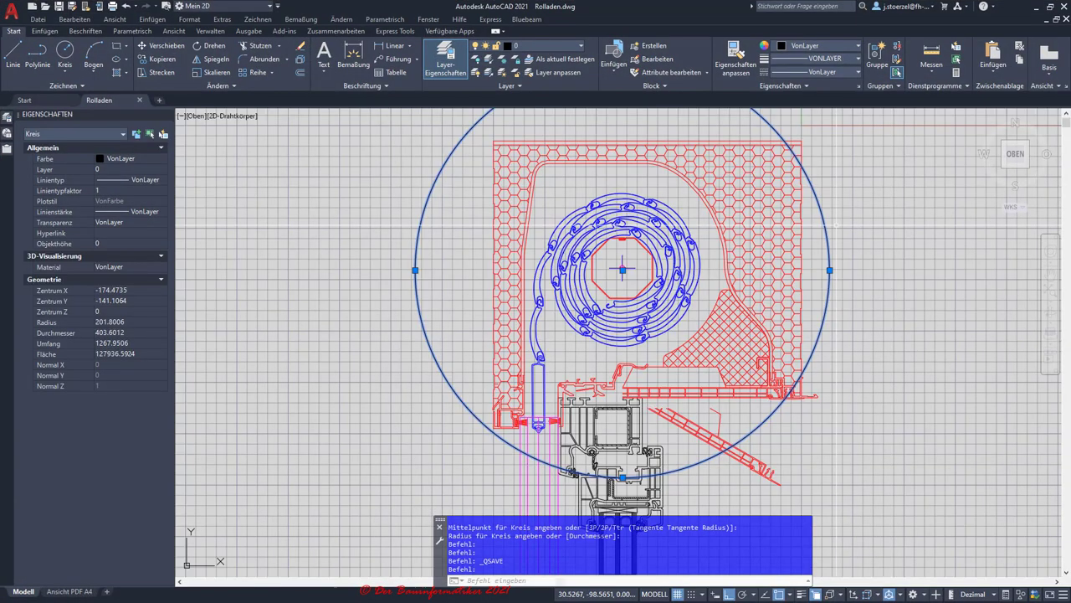
Cancel the window selection and clear the large circle's selection
{"action": "left_click", "coordinate": [906, 205]}
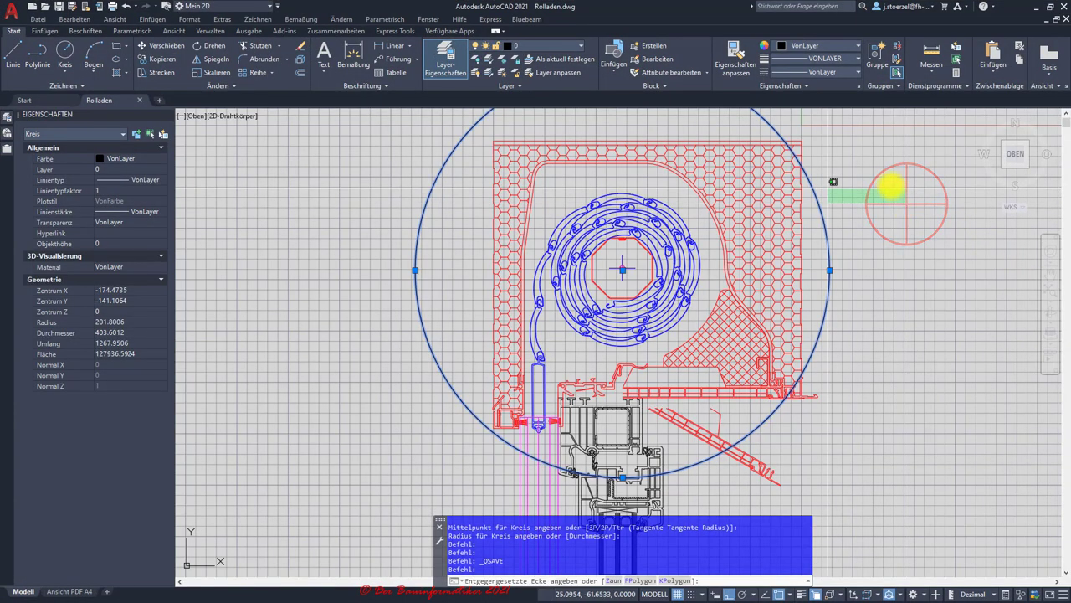
{"action": "key", "text": "Escape"}
{"action": "key", "text": "Escape"}
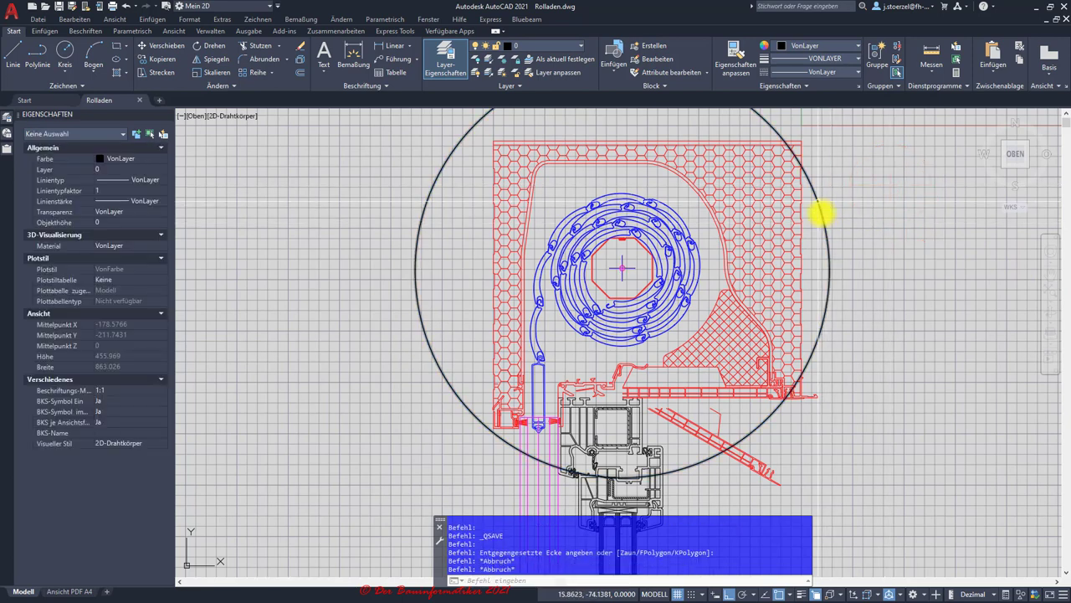
{"action": "left_click", "coordinate": [818, 202]}
{"action": "key", "text": "Escape"}
{"action": "key", "text": "Escape"}
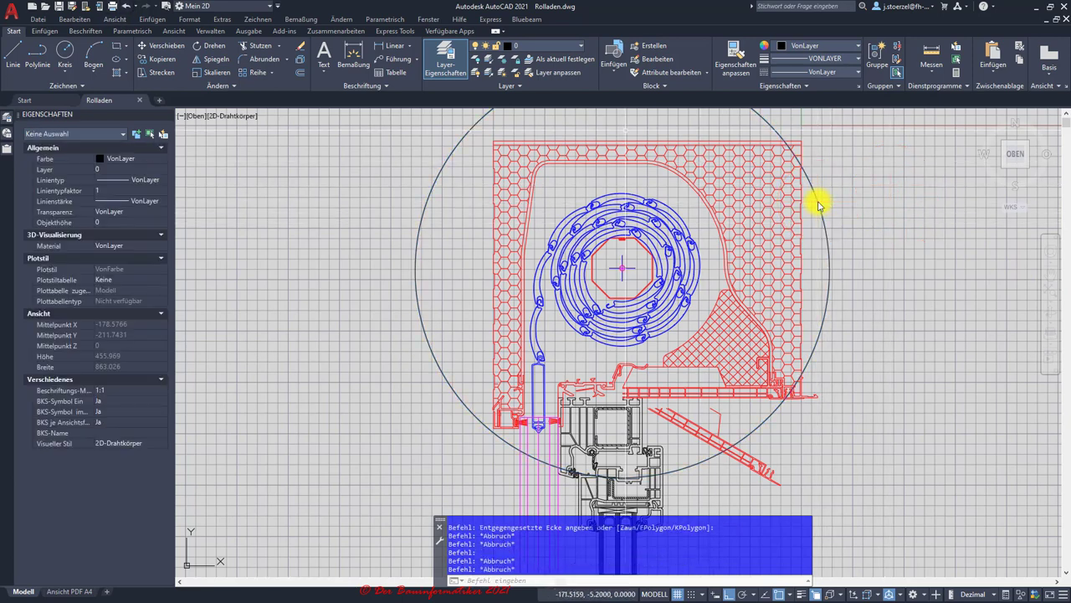
Save the Rolladen drawing and bring up the list of file commands
{"action": "left_click", "coordinate": [60, 9]}
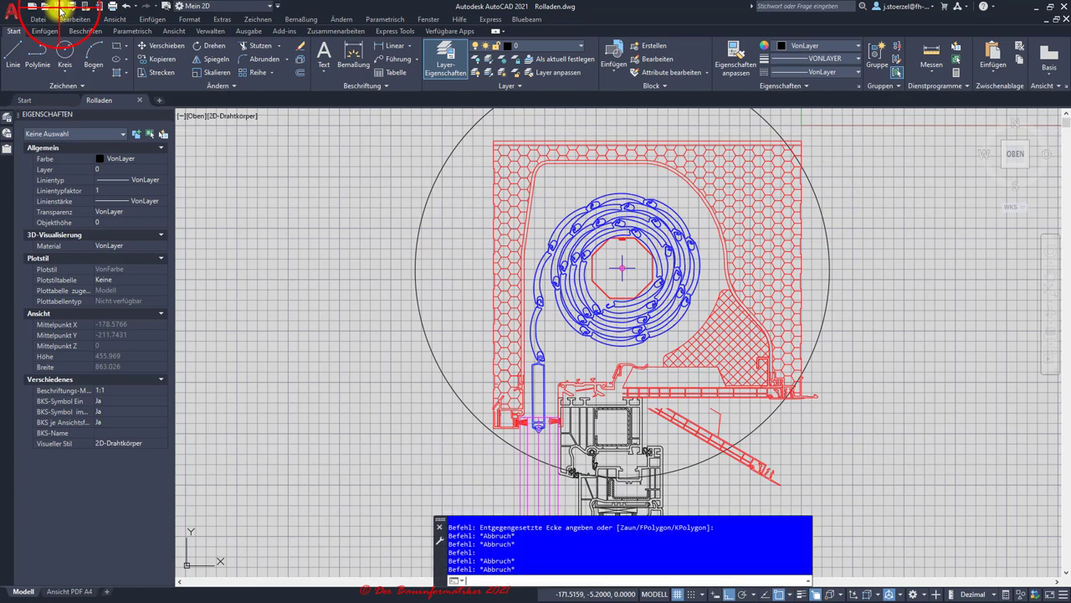
{"action": "left_click", "coordinate": [59, 8]}
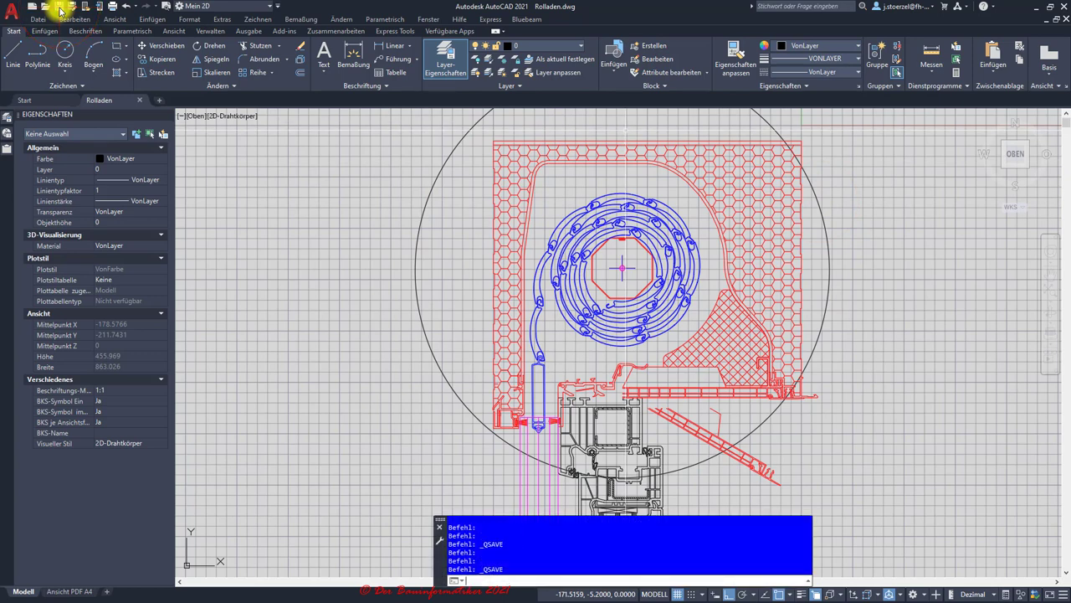
{"action": "left_click", "coordinate": [533, 17]}
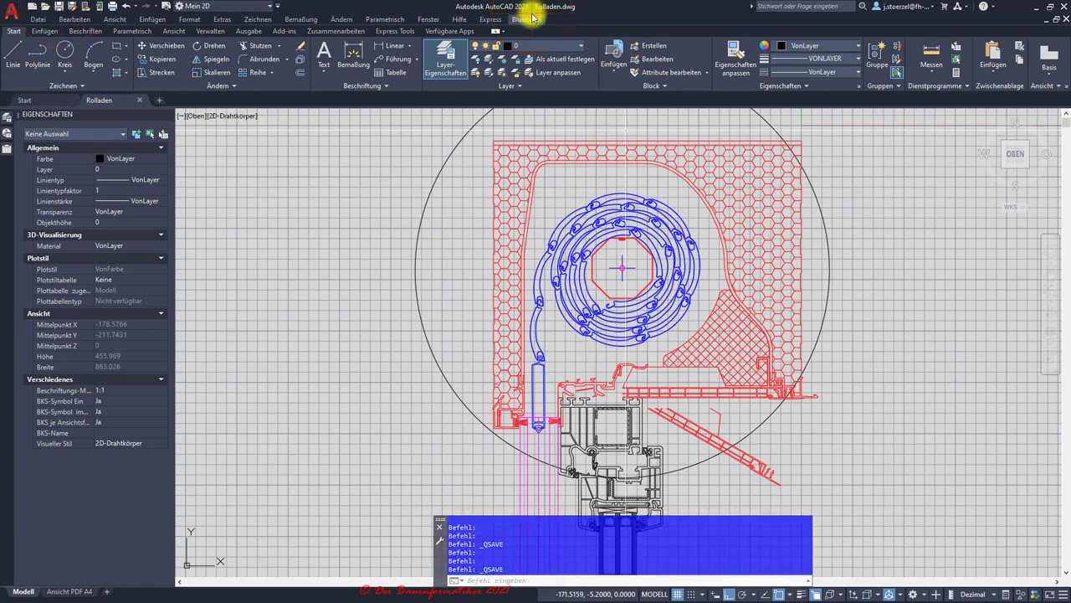
{"action": "left_click", "coordinate": [13, 11]}
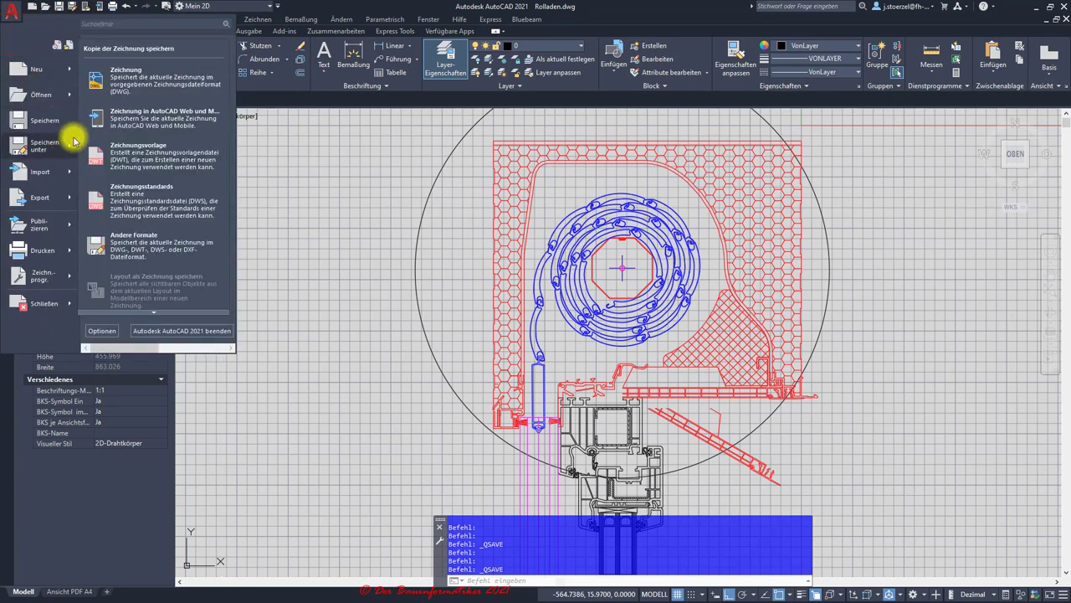
{"action": "mouse_move", "coordinate": [43, 145]}
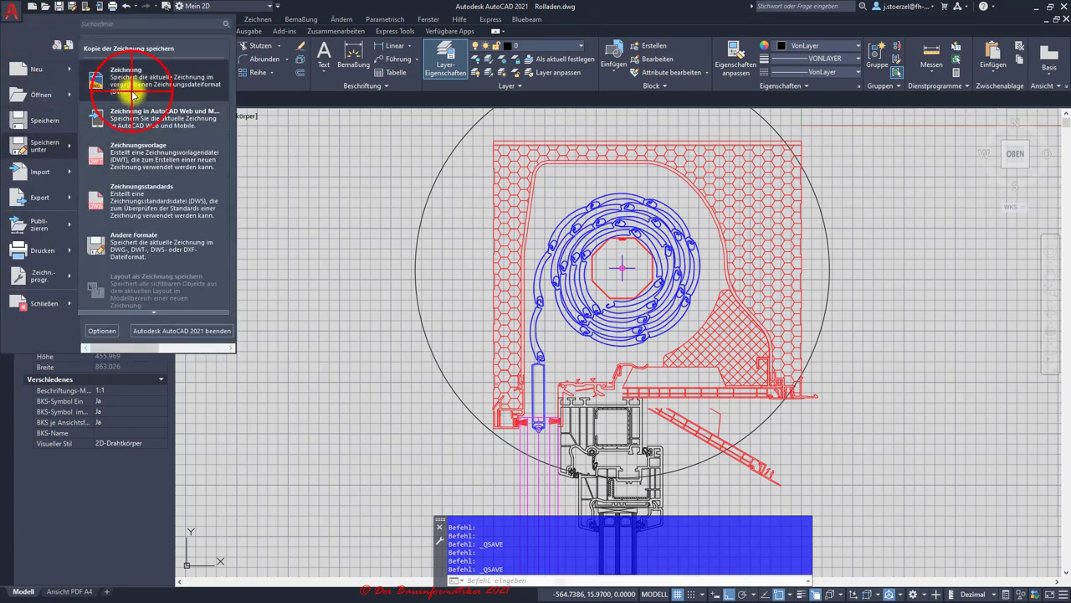
Start saving a copy, browse the target folders, cancel it, and close Rolladen.dwg
{"action": "left_click", "coordinate": [133, 95]}
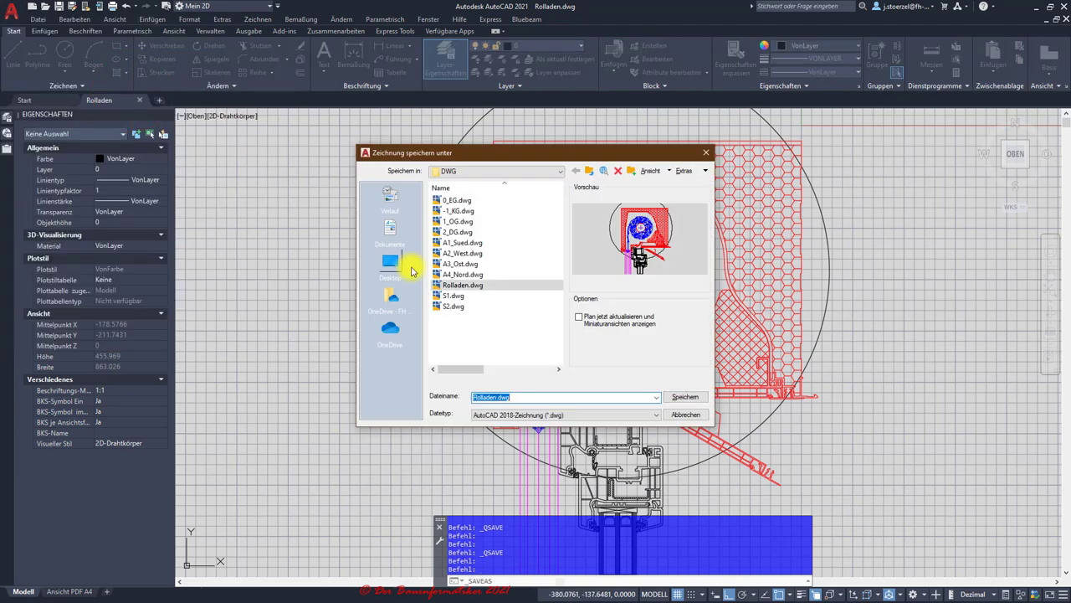
{"action": "left_click", "coordinate": [478, 174]}
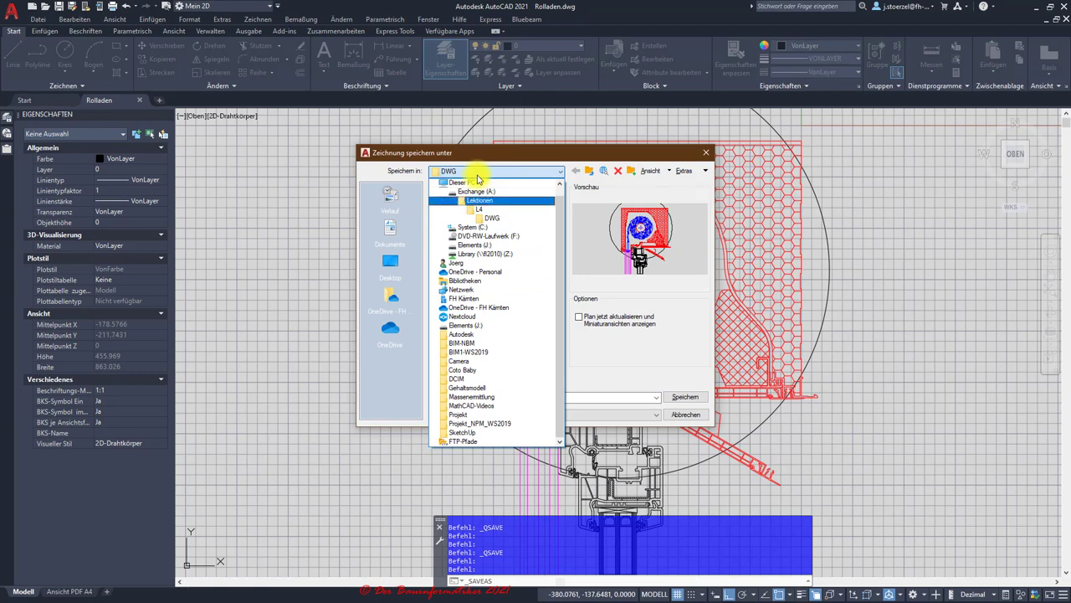
{"action": "left_click", "coordinate": [685, 415]}
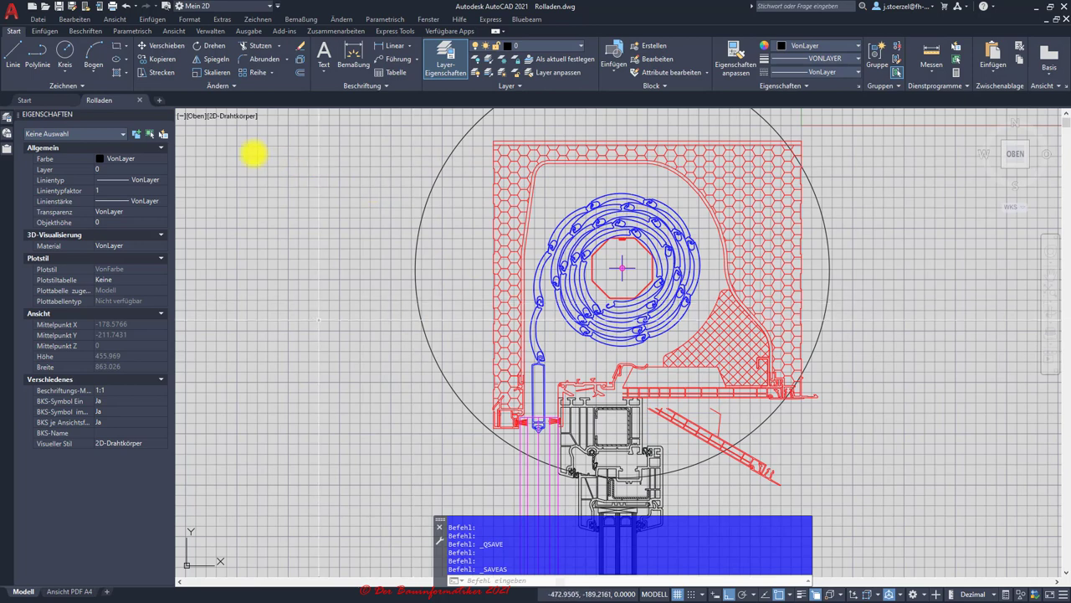
{"action": "left_click", "coordinate": [139, 99]}
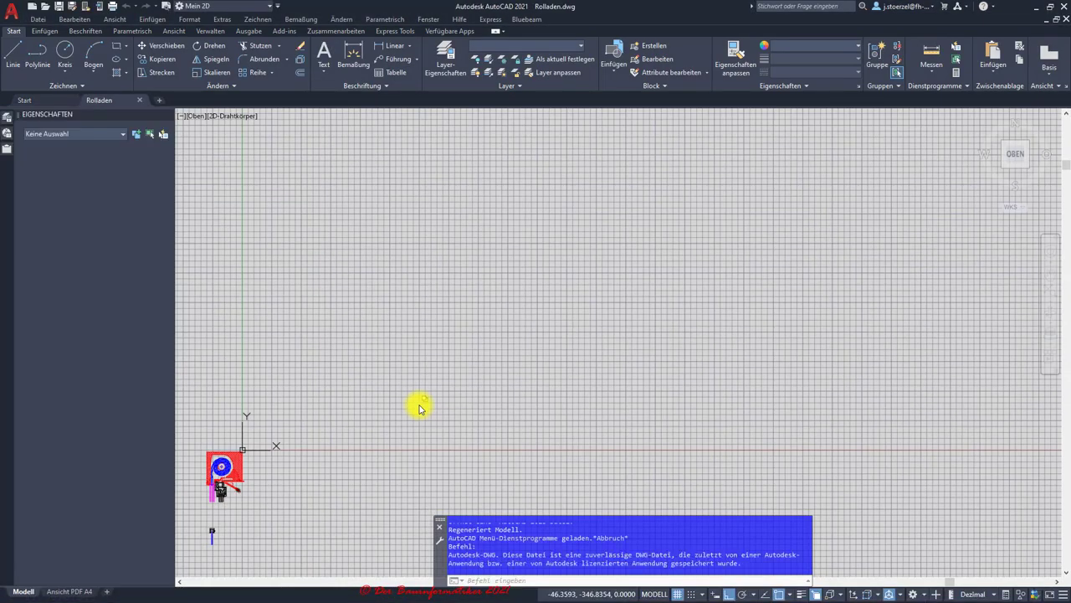
Draw a large circle centred on the octagonal shaft enclosing the shutter box, then save Rolladen.dwg
{"action": "middle_click", "coordinate": [419, 408]}
{"action": "middle_click", "coordinate": [420, 408]}
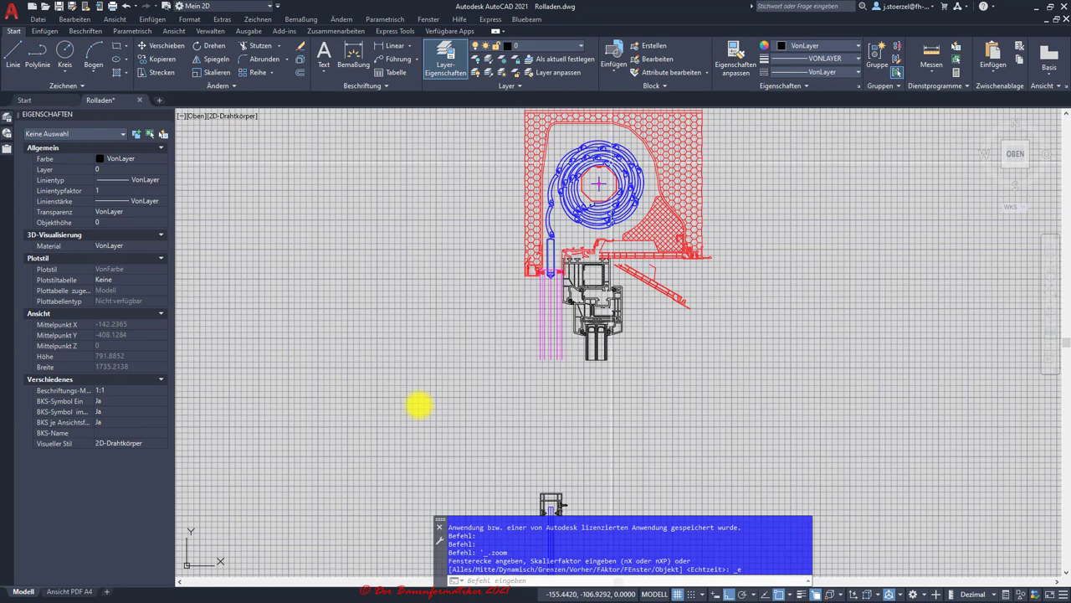
{"action": "scroll", "coordinate": [420, 408], "scroll_direction": "up", "scroll_amount": 5}
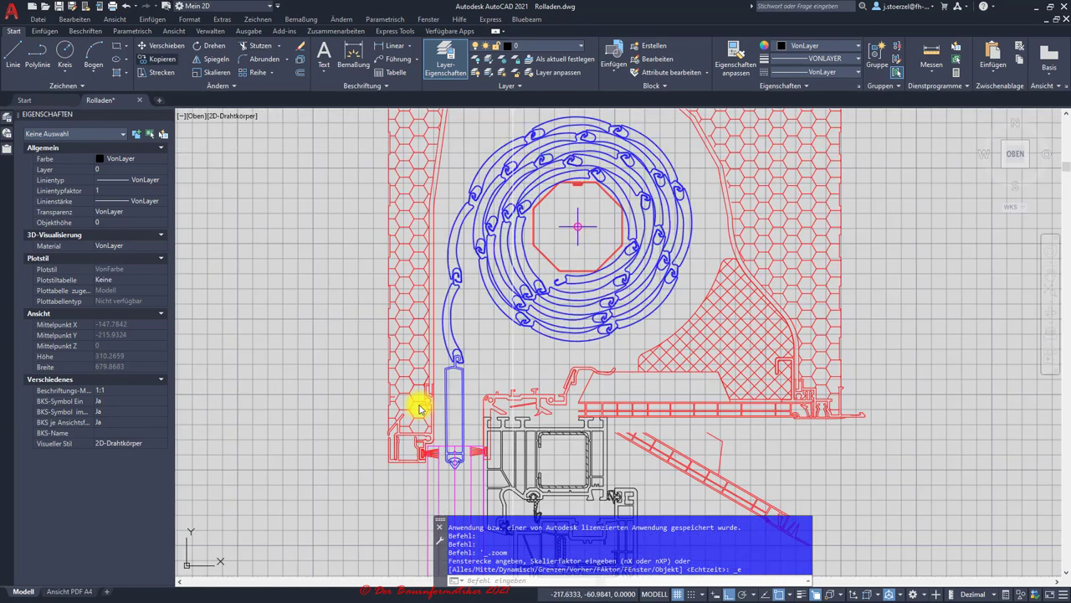
{"action": "left_click", "coordinate": [64, 52]}
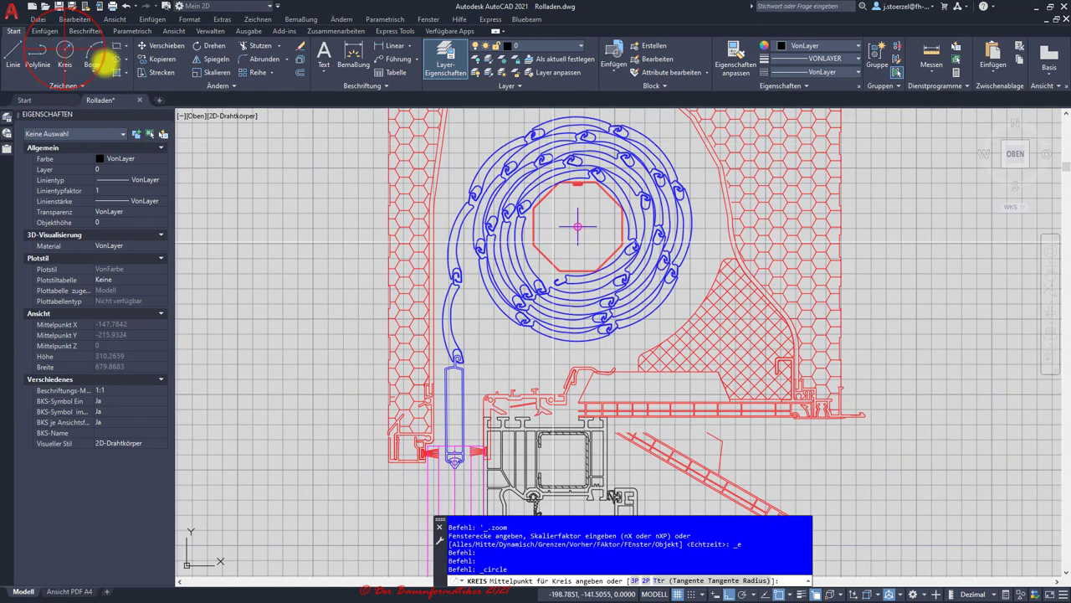
{"action": "left_click", "coordinate": [577, 226]}
{"action": "left_click", "coordinate": [241, 332]}
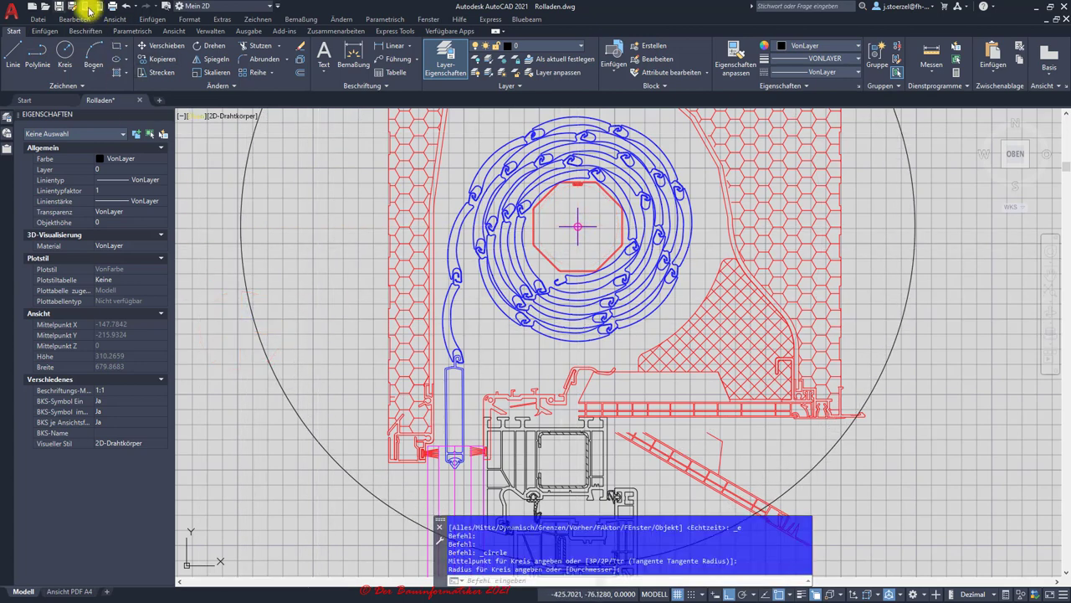
{"action": "left_click", "coordinate": [60, 8]}
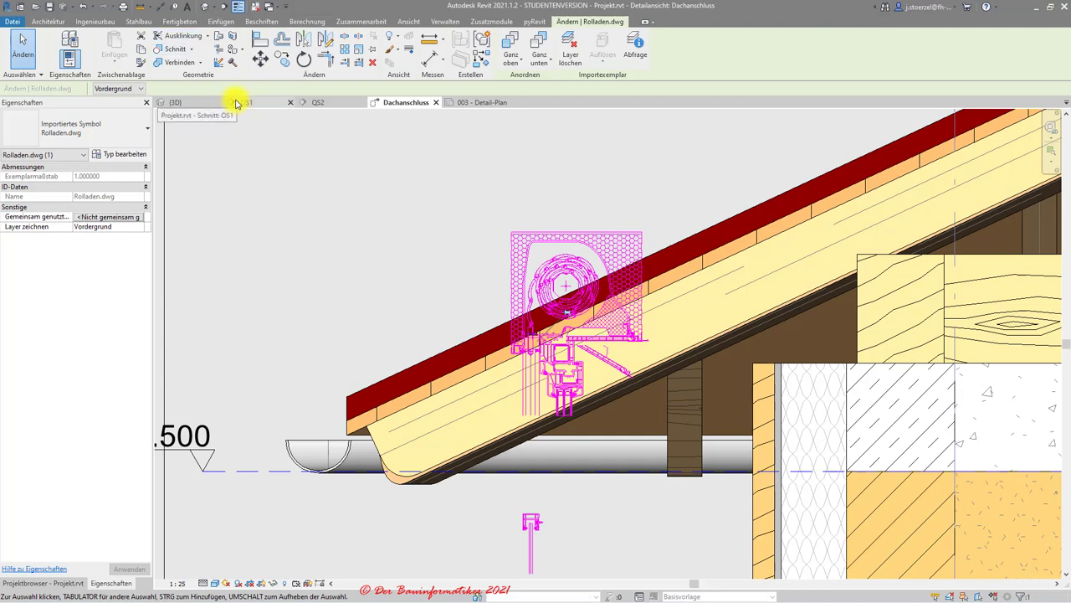
Reload Rolladen.dwg from the CAD Formats list in Manage Links and confirm
{"action": "key", "text": "Escape"}
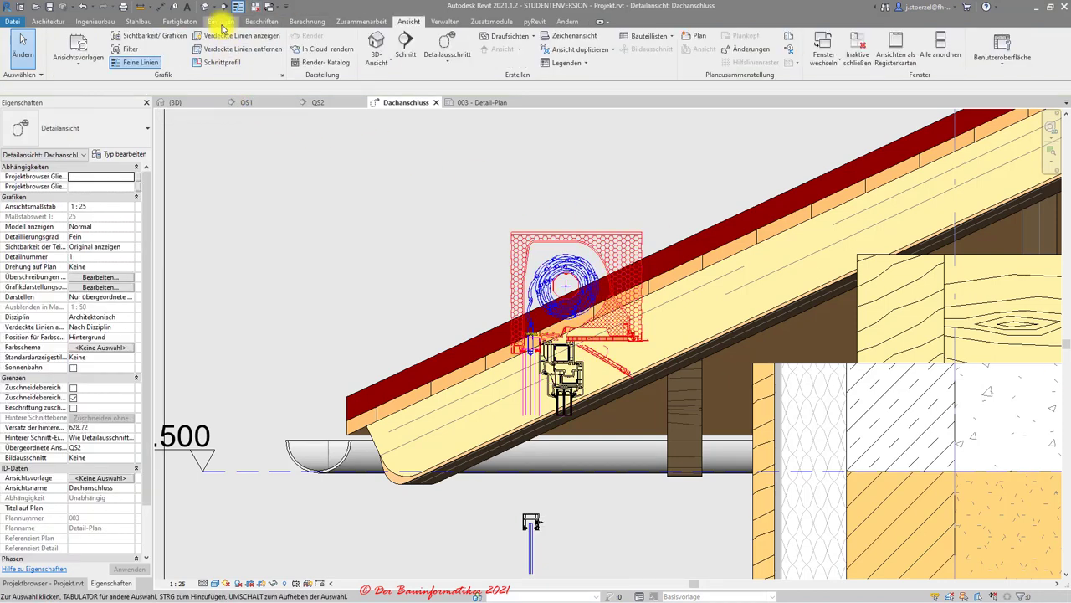
{"action": "left_click", "coordinate": [220, 22]}
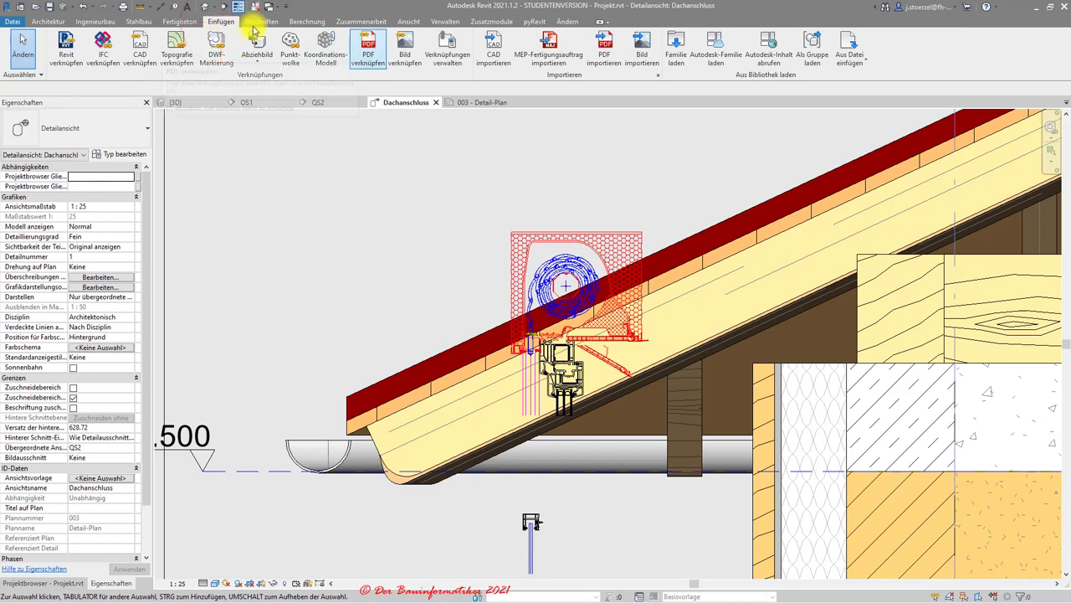
{"action": "left_click", "coordinate": [446, 55]}
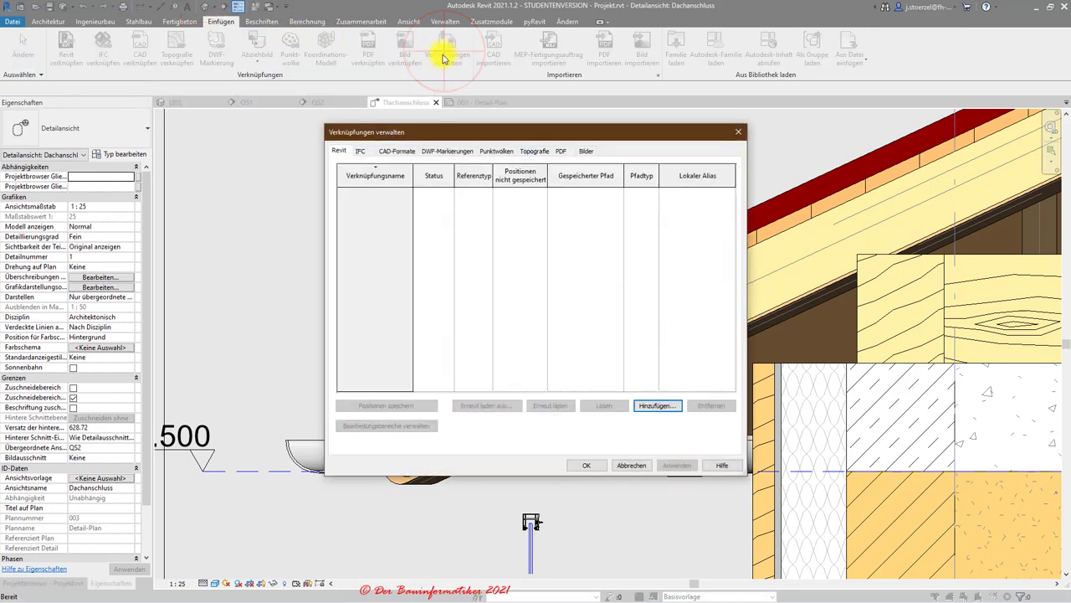
{"action": "left_click", "coordinate": [397, 150]}
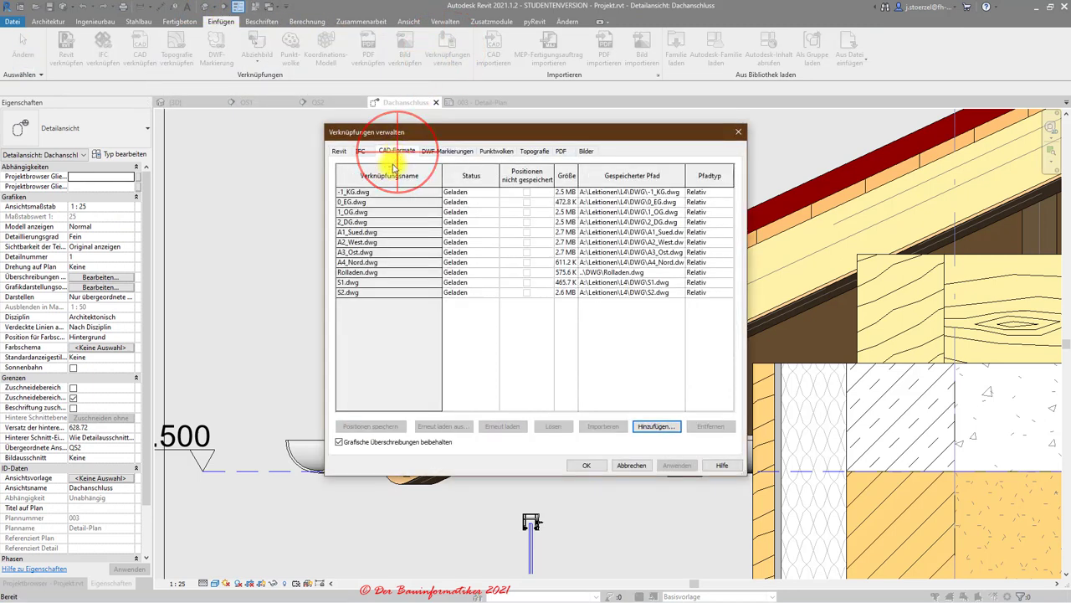
{"action": "left_click", "coordinate": [352, 272]}
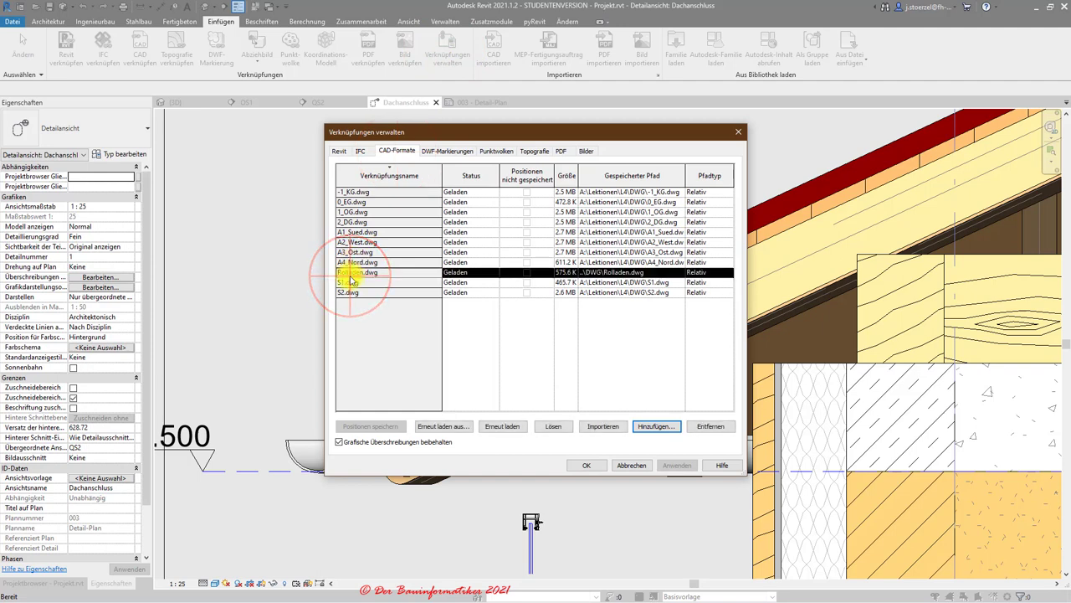
{"action": "left_click", "coordinate": [490, 424]}
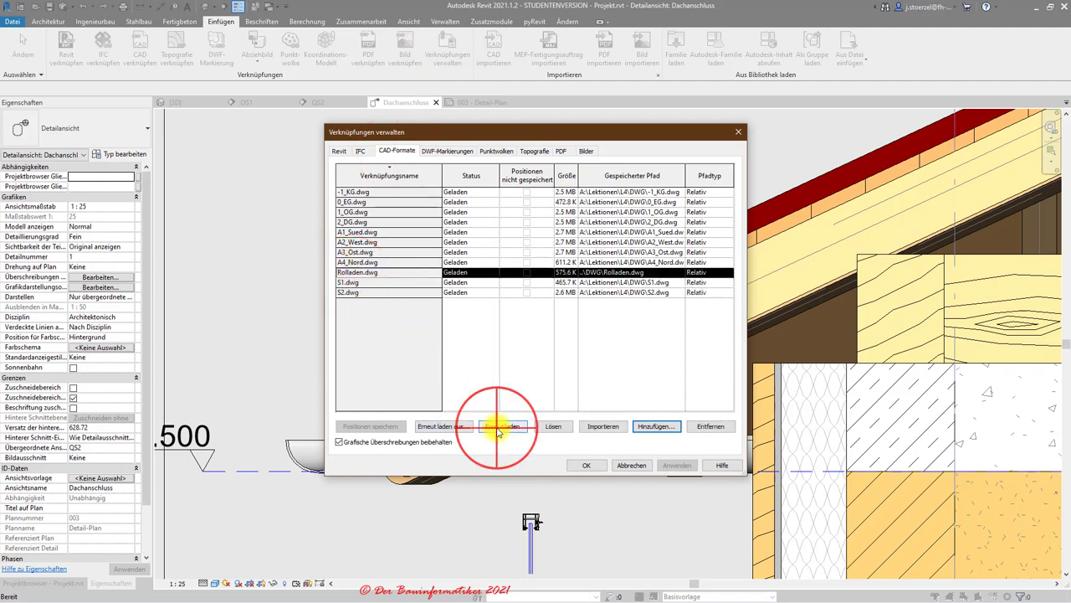
{"action": "left_click", "coordinate": [581, 466]}
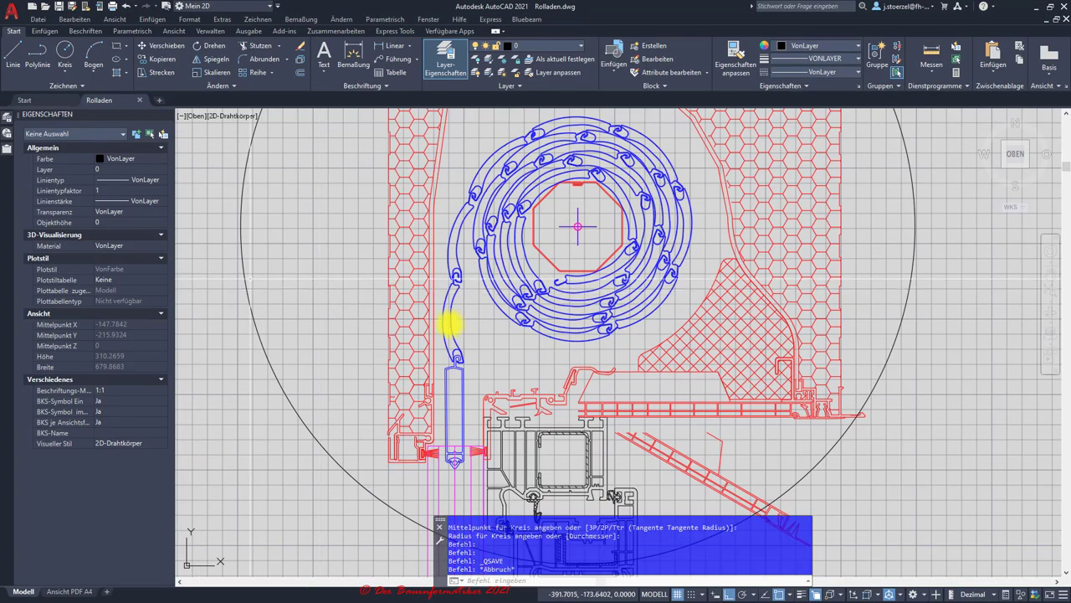
Erase the large circle from Rolladen.dwg, save it, and return to the Revit view
{"action": "left_click", "coordinate": [246, 275]}
{"action": "key", "text": "Delete"}
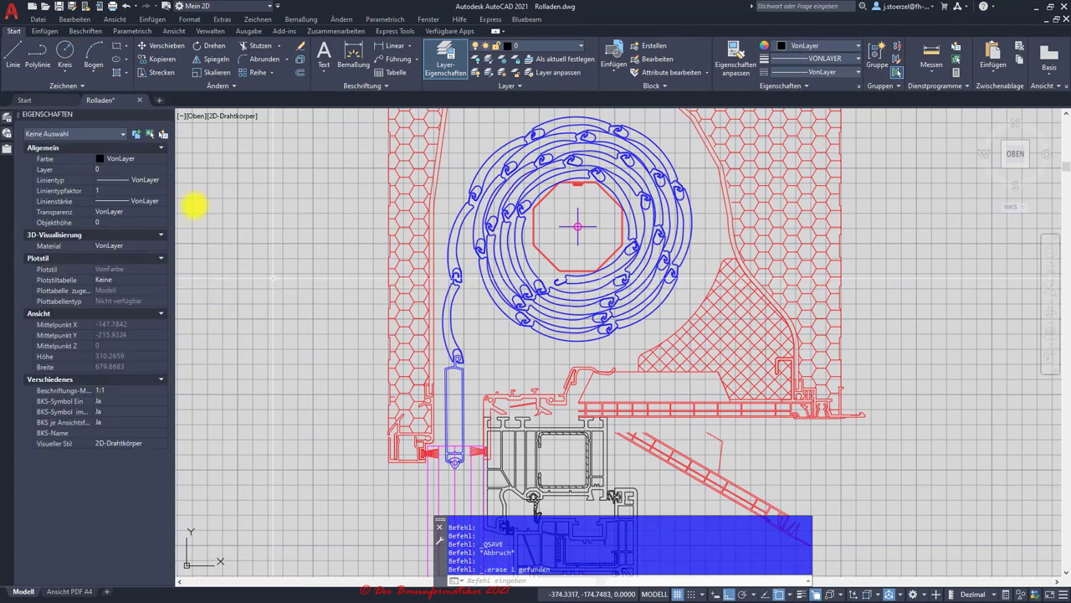
{"action": "left_click", "coordinate": [59, 7]}
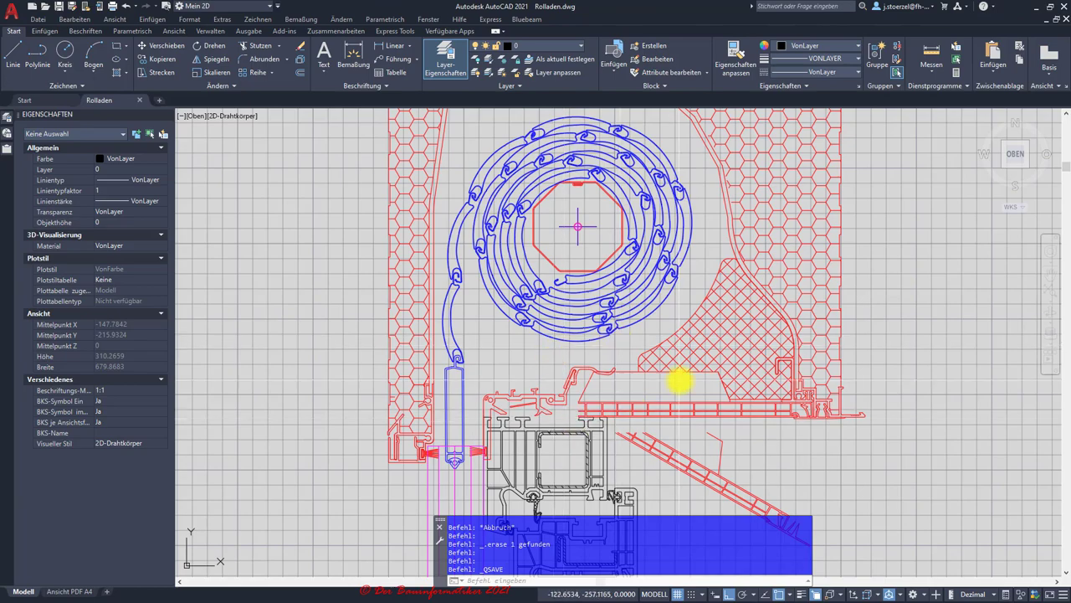
{"action": "left_click", "coordinate": [1036, 6]}
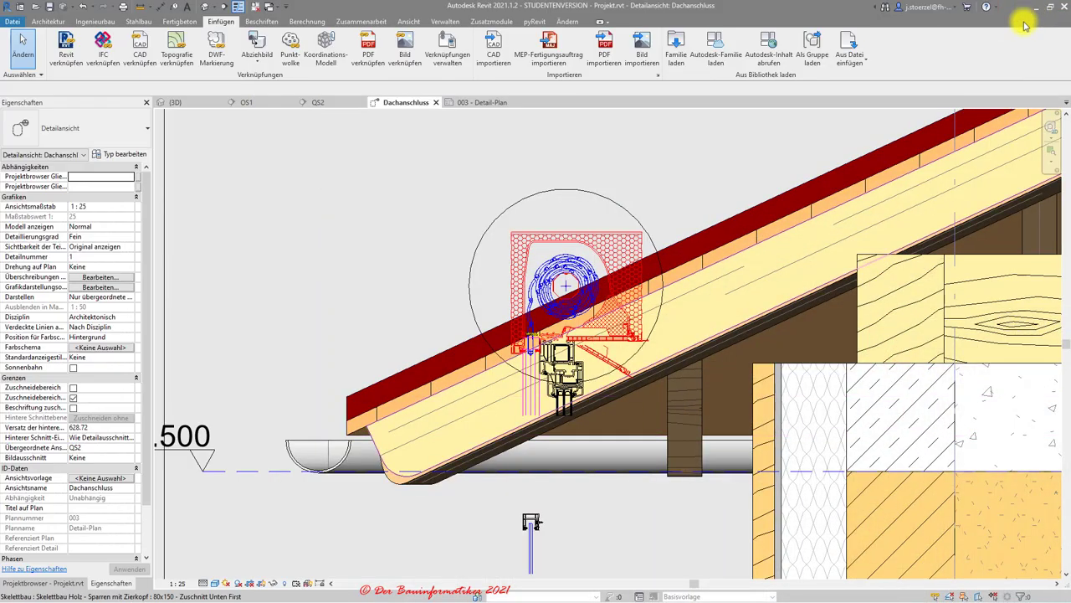
Zoom in and out around the linked roller-shutter drawing at the eaves of the Dachanschluss view
{"action": "scroll", "coordinate": [578, 350], "scroll_direction": "up", "scroll_amount": 2}
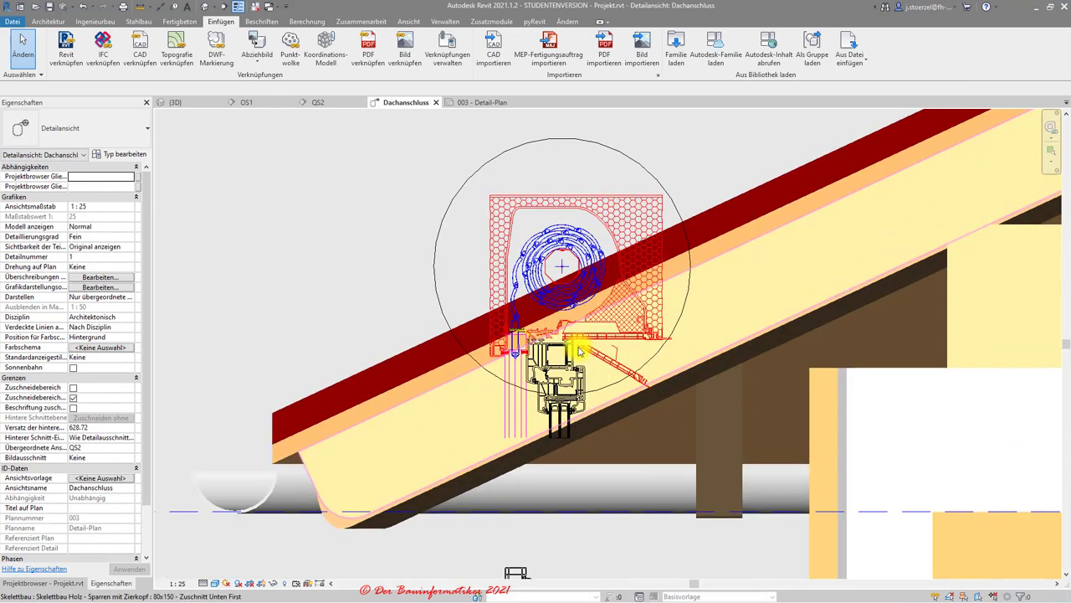
{"action": "scroll", "coordinate": [577, 350], "scroll_direction": "up", "scroll_amount": 1}
{"action": "scroll", "coordinate": [423, 304], "scroll_direction": "down", "scroll_amount": 3}
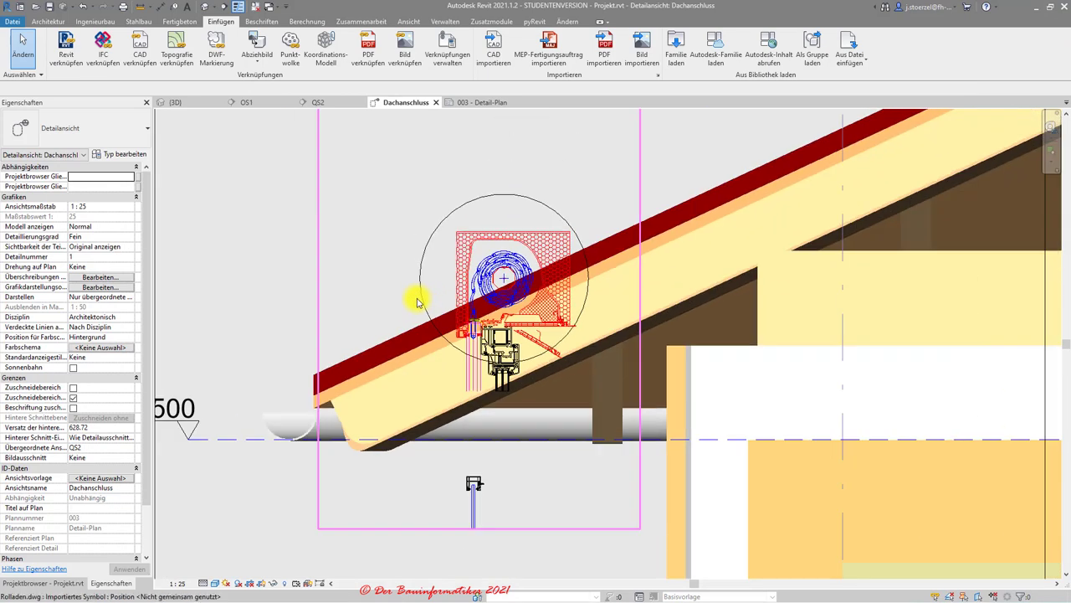
{"action": "scroll", "coordinate": [418, 299], "scroll_direction": "up", "scroll_amount": 1}
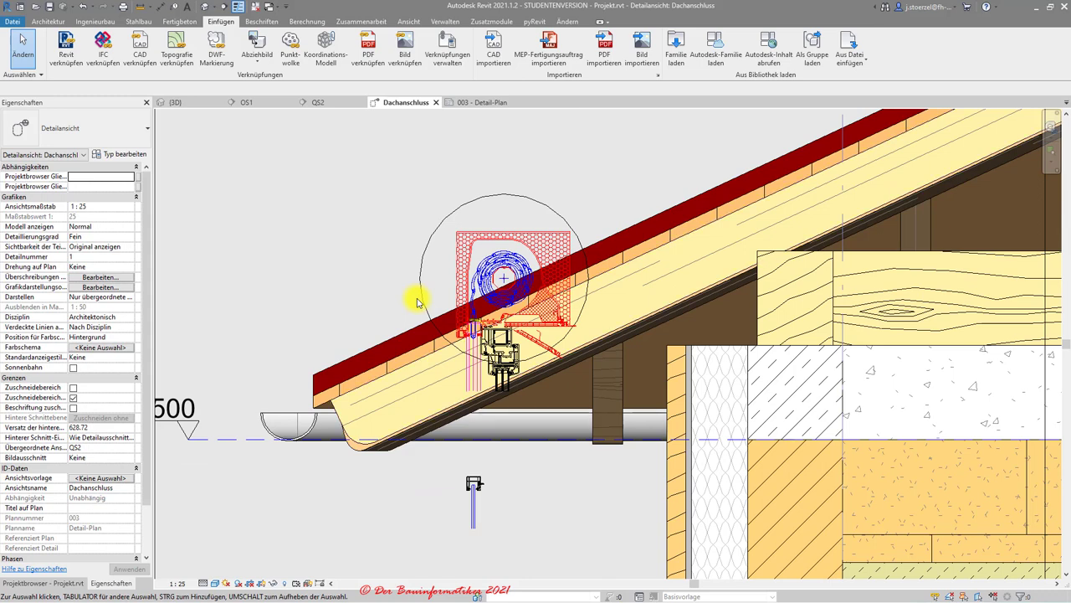
{"action": "scroll", "coordinate": [419, 299], "scroll_direction": "down", "scroll_amount": 1}
{"action": "scroll", "coordinate": [544, 259], "scroll_direction": "down", "scroll_amount": 1}
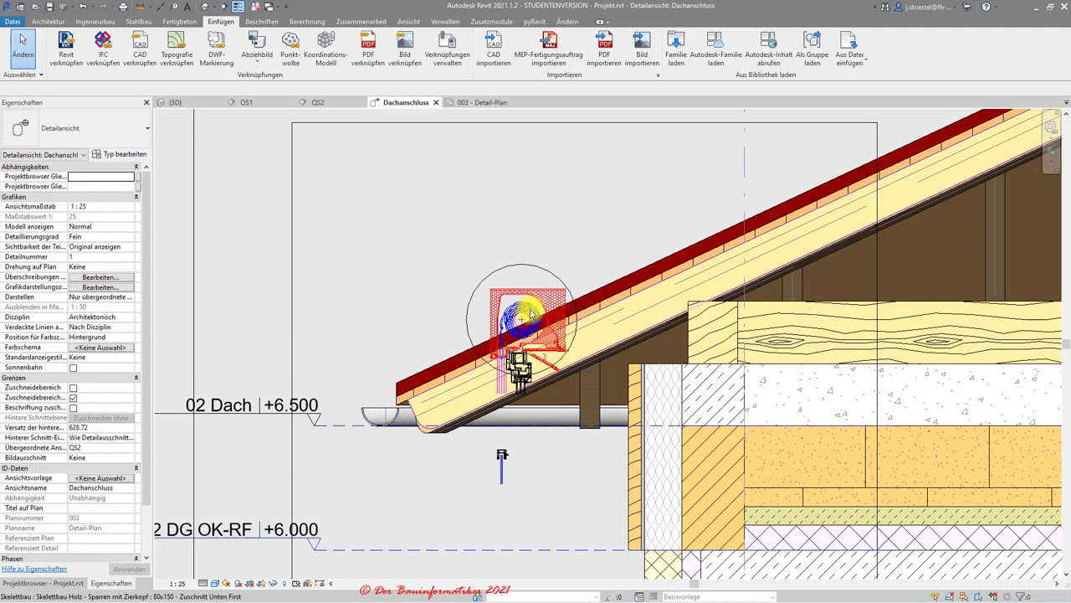
{"action": "scroll", "coordinate": [536, 310], "scroll_direction": "down", "scroll_amount": 2}
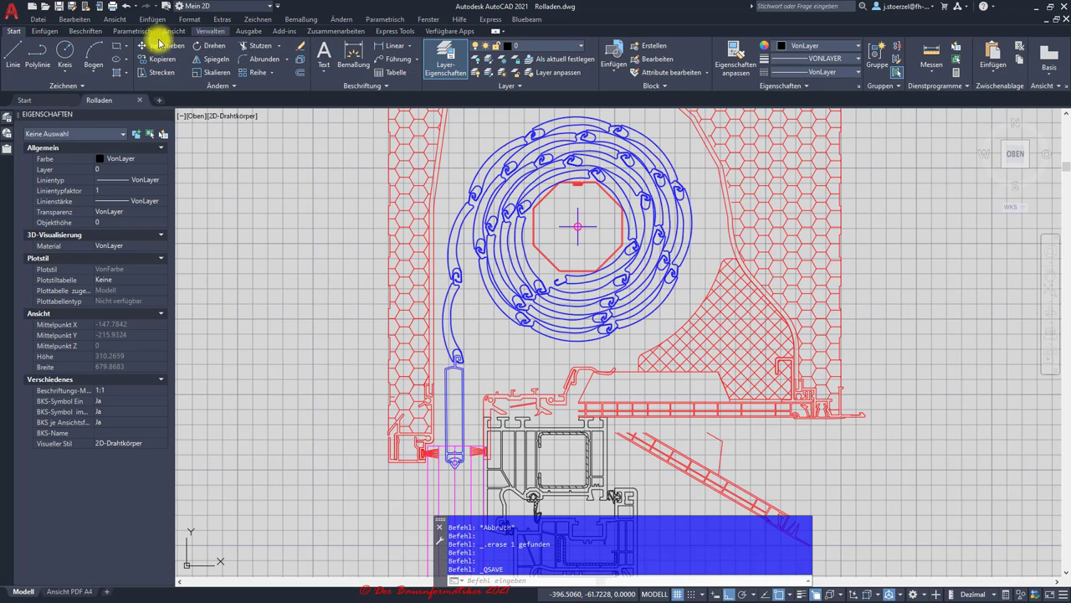
Browse the Attach reference dialog filtered to Zeichnung (*.dwg), check the drawing origin, then return to Revit
{"action": "left_click", "coordinate": [45, 31]}
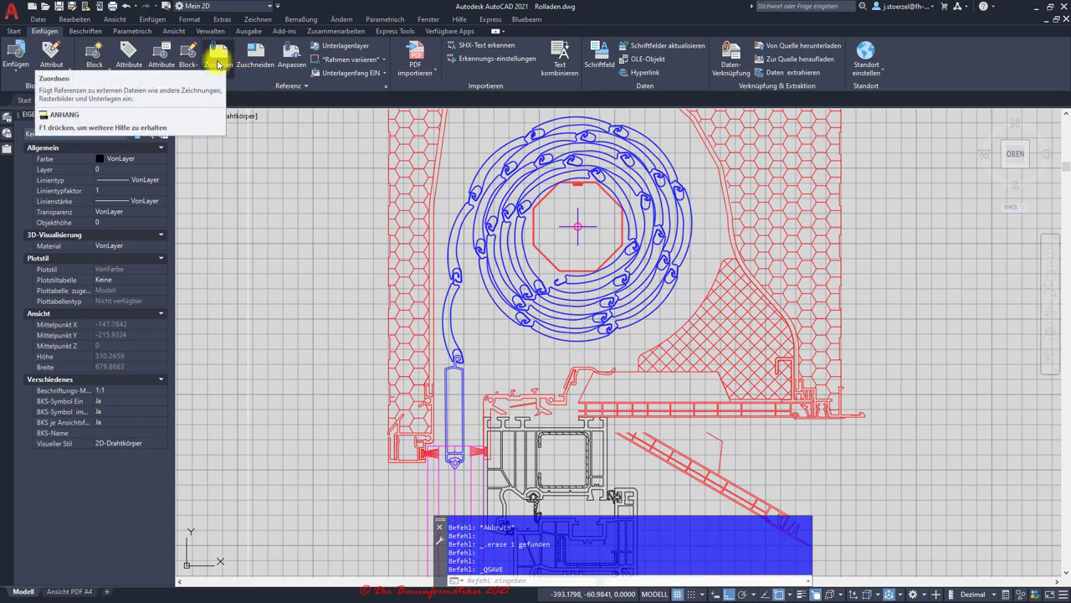
{"action": "left_click", "coordinate": [219, 64]}
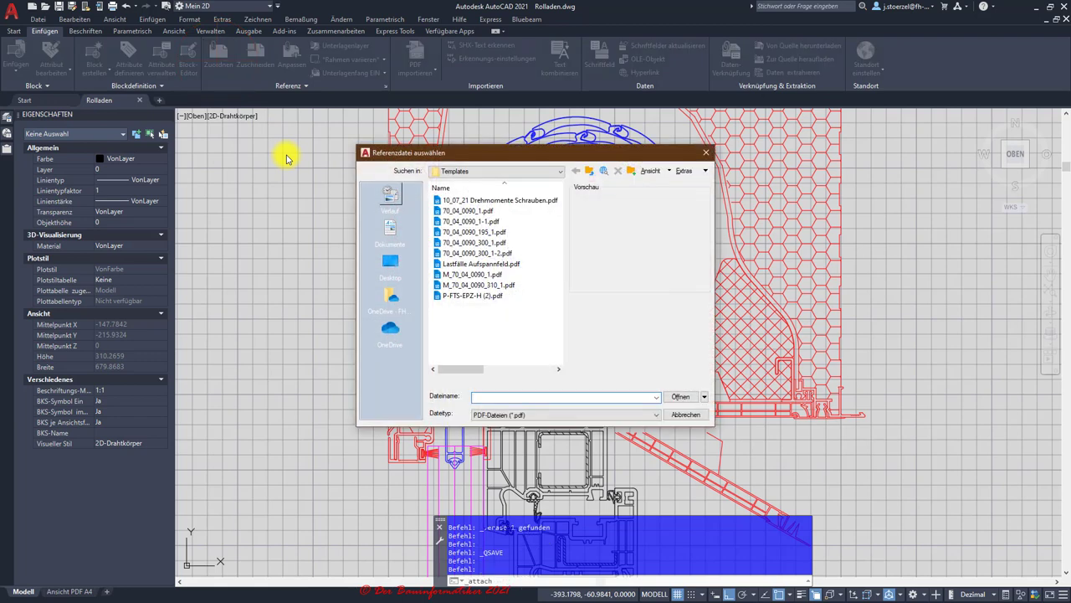
{"action": "left_click", "coordinate": [687, 416]}
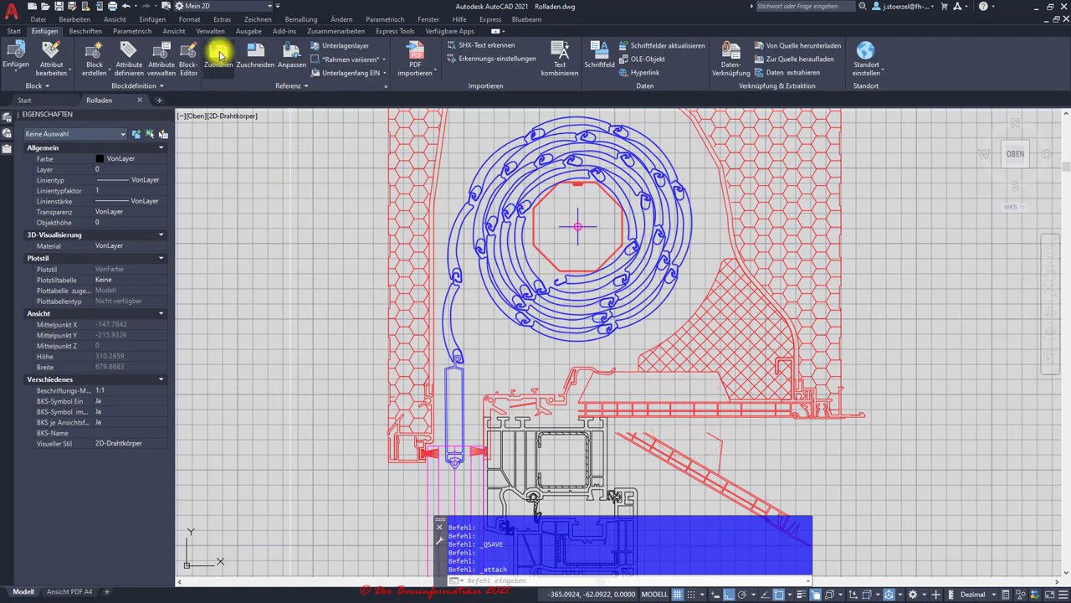
{"action": "left_click", "coordinate": [222, 56]}
{"action": "left_click", "coordinate": [617, 414]}
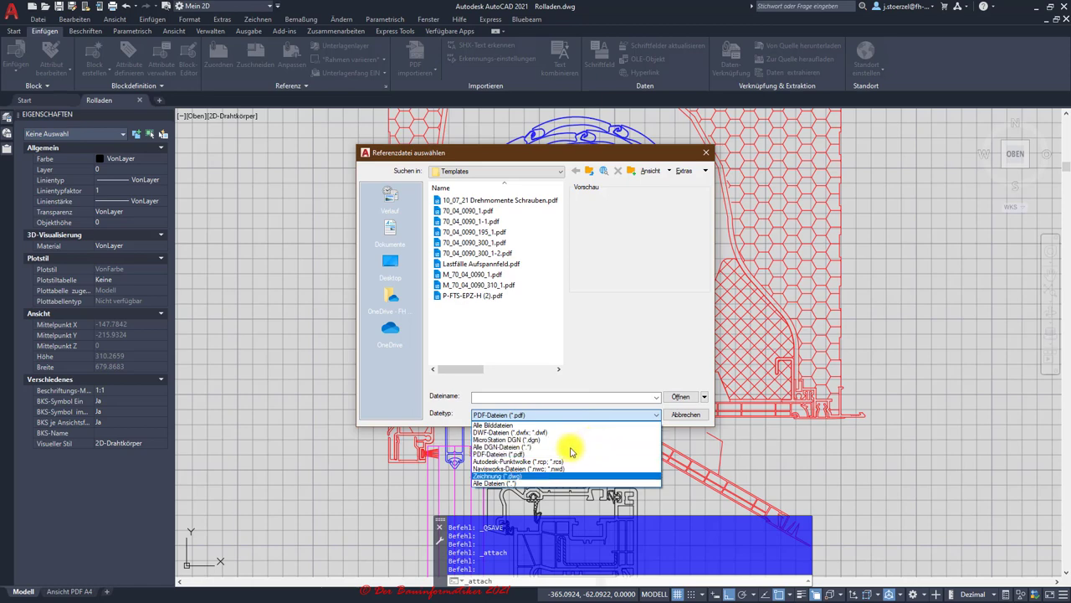
{"action": "left_click", "coordinate": [500, 475]}
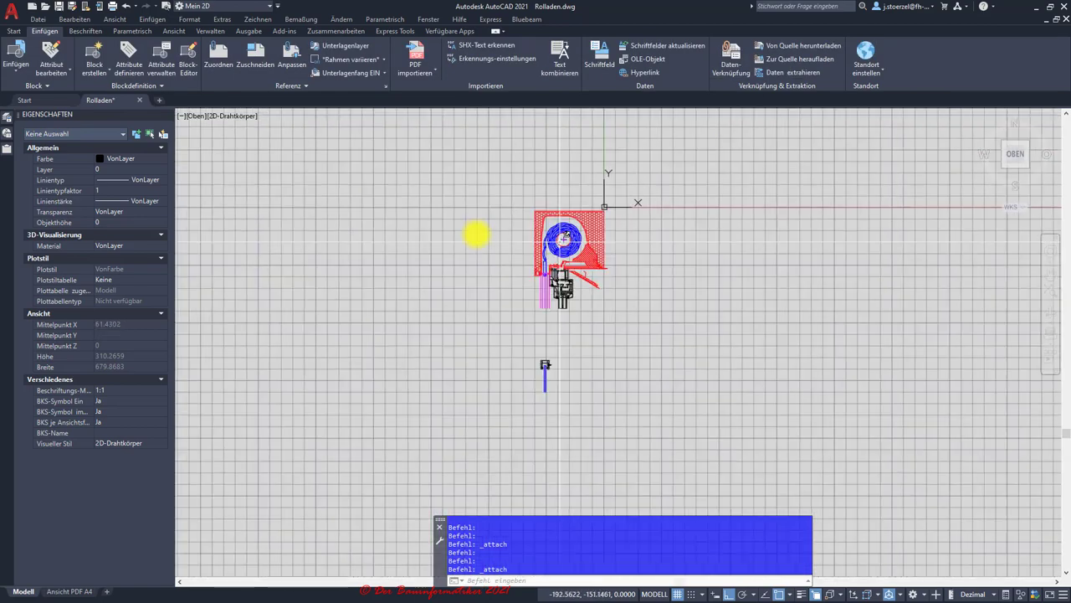
{"action": "scroll", "coordinate": [561, 231], "scroll_direction": "up", "scroll_amount": 5}
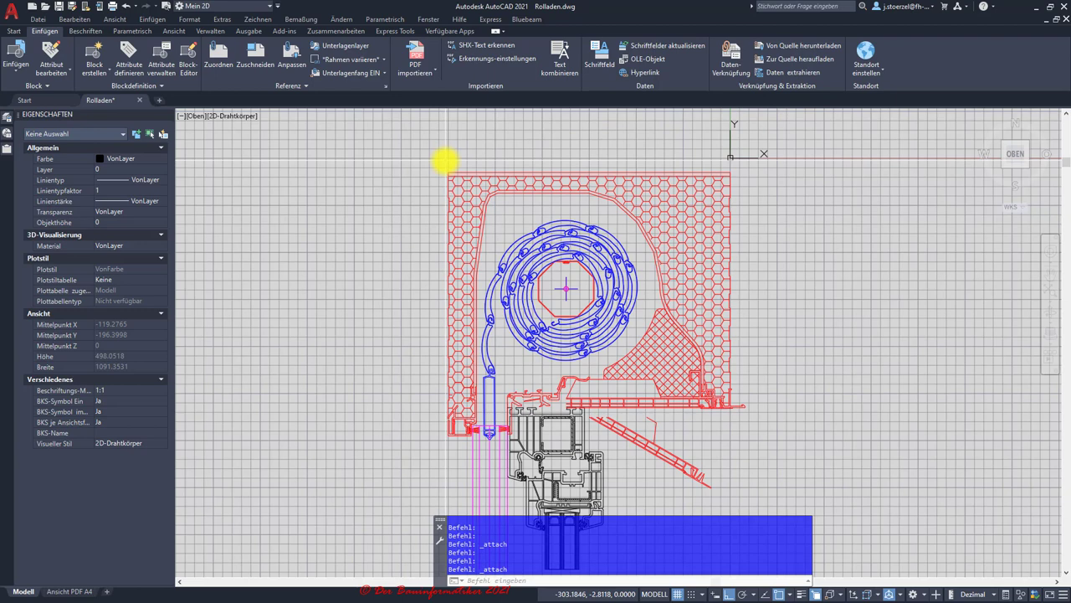
{"action": "left_click", "coordinate": [1036, 8]}
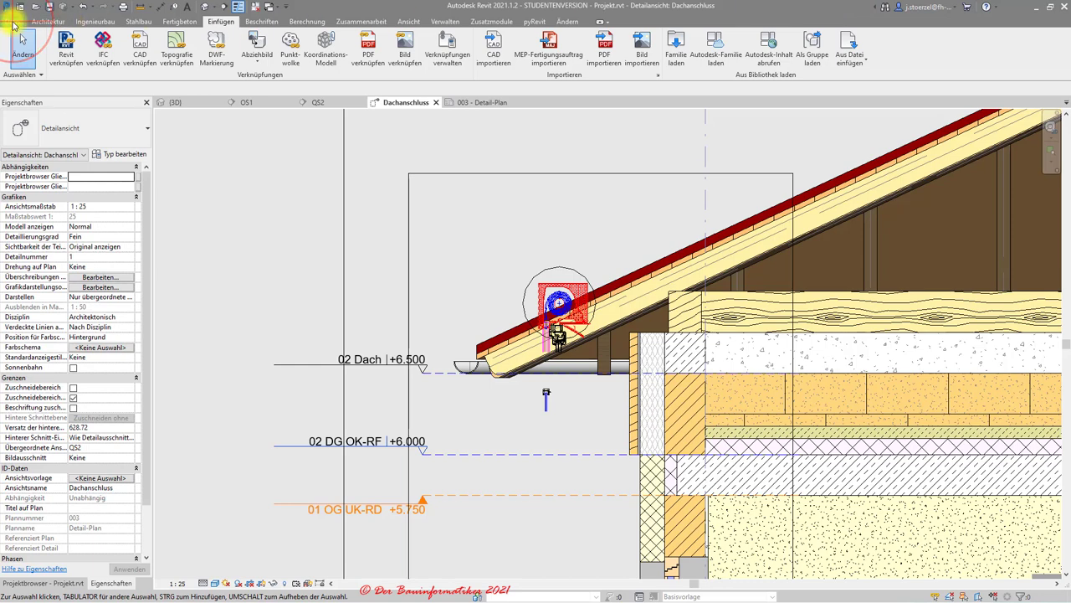
Reload Rolladen.dwg via Verknüpfungen verwalten's CAD-Formate list using Erneut laden, then OK
{"action": "left_click", "coordinate": [13, 22]}
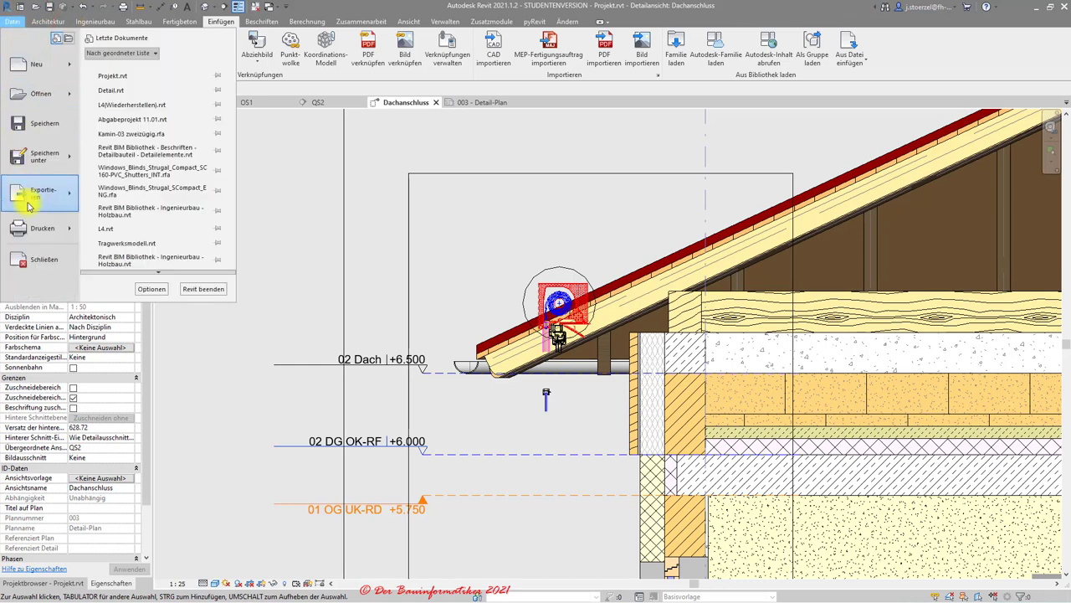
{"action": "mouse_move", "coordinate": [155, 71]}
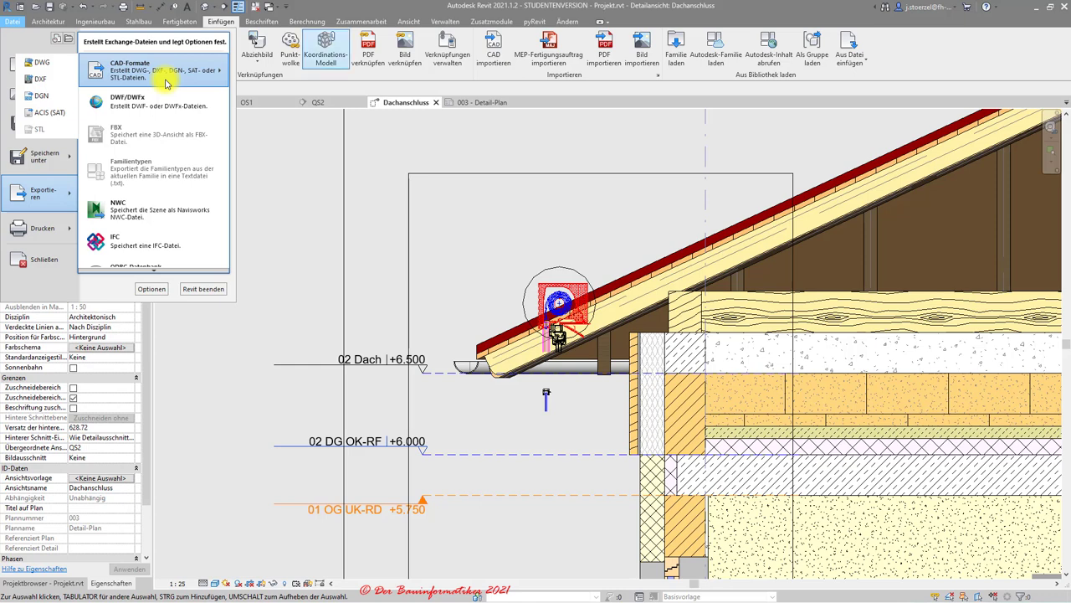
{"action": "key", "text": "Escape"}
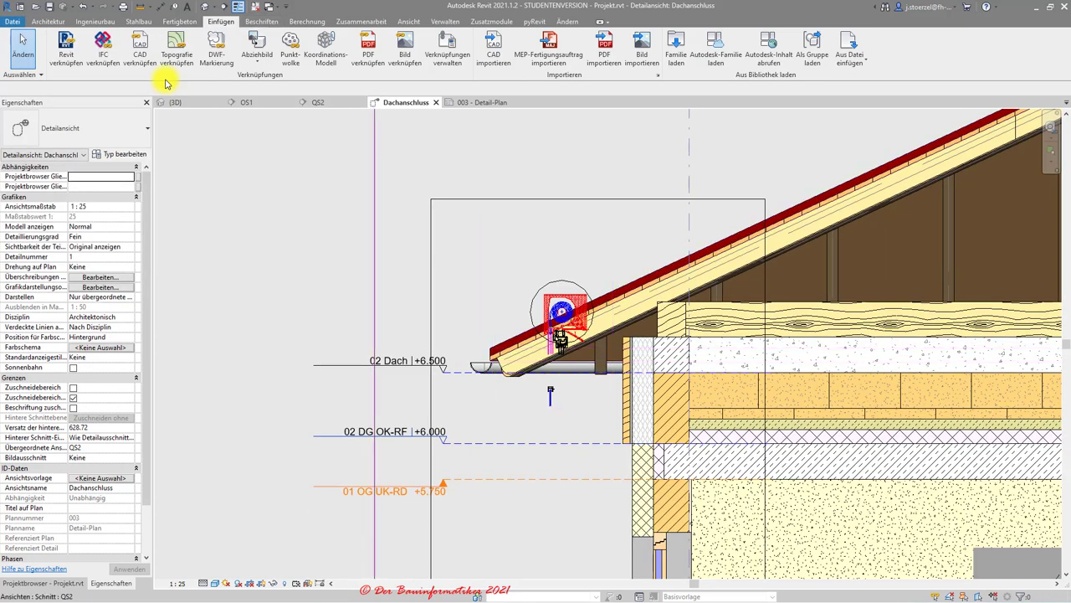
{"action": "left_click", "coordinate": [443, 44]}
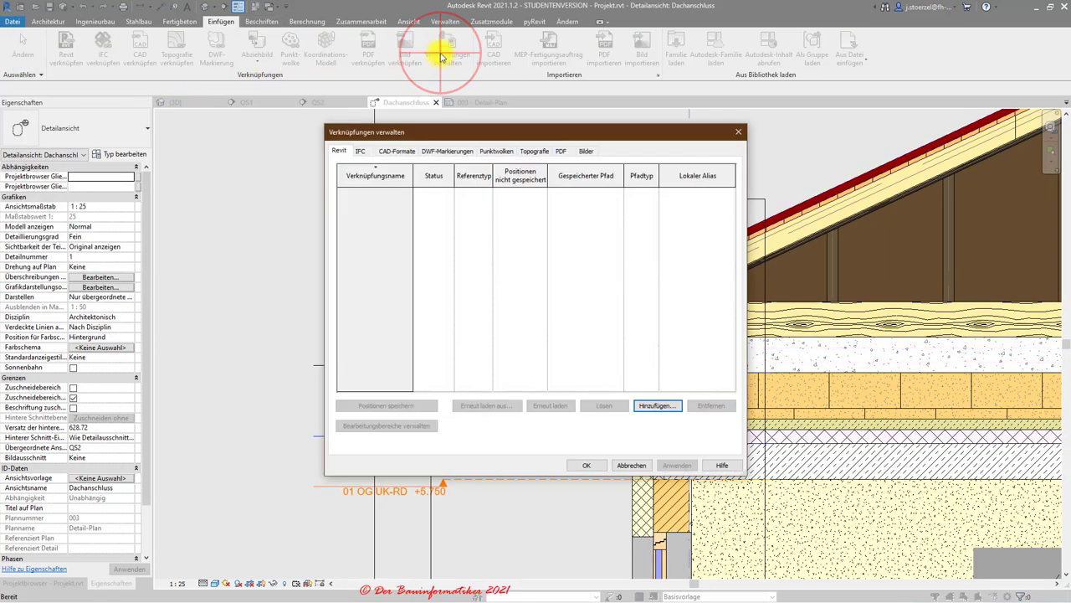
{"action": "left_click", "coordinate": [397, 151]}
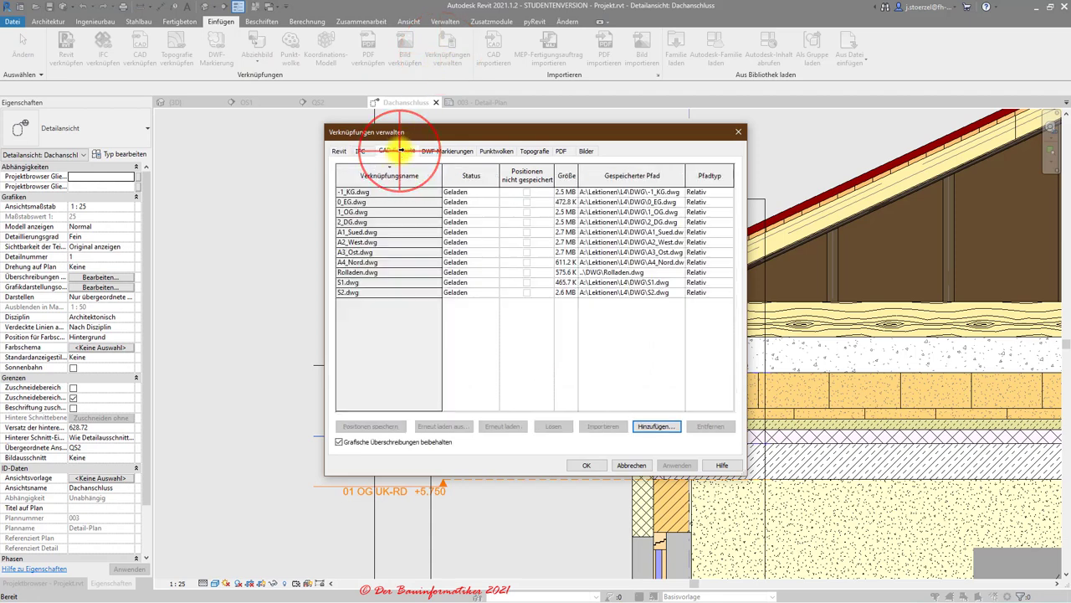
{"action": "left_click", "coordinate": [358, 273]}
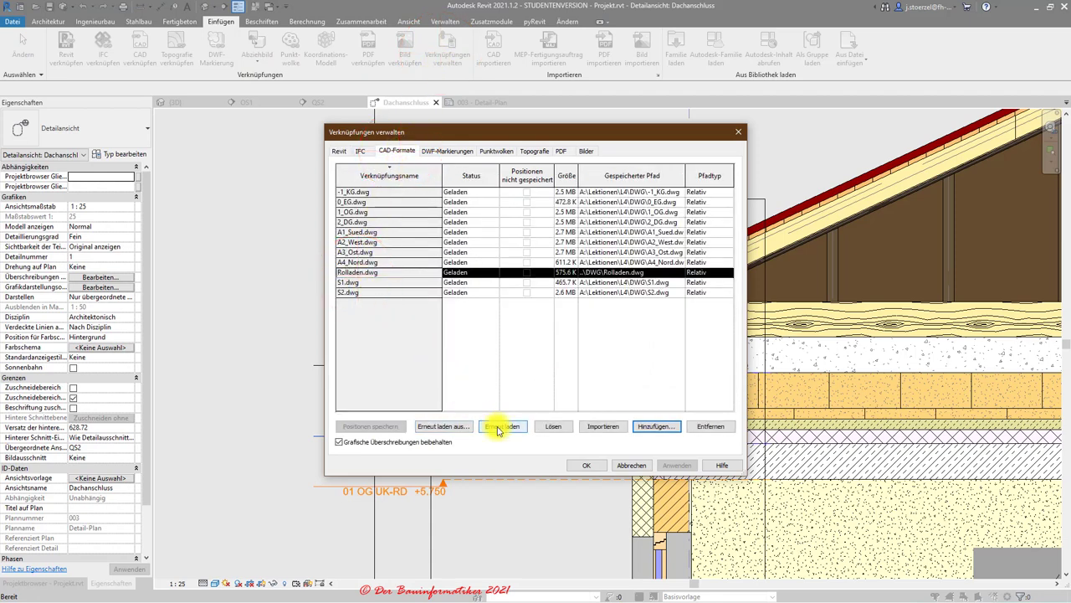
{"action": "left_click", "coordinate": [499, 428]}
{"action": "left_click", "coordinate": [585, 465]}
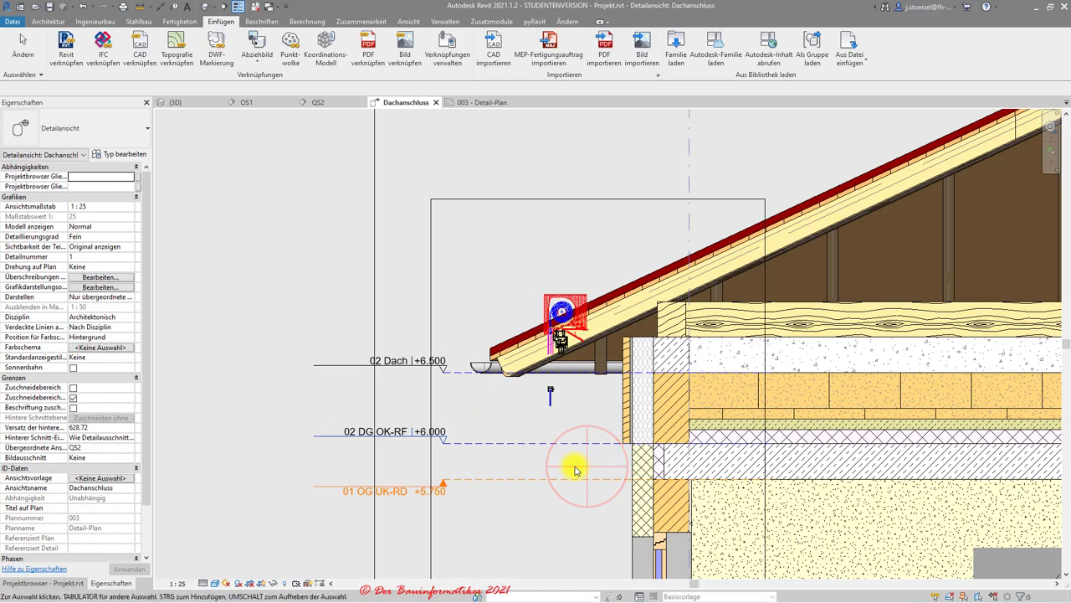
Align the shutter box's bottom edge to the top of the window opening
{"action": "scroll", "coordinate": [575, 469], "scroll_direction": "down", "scroll_amount": 2}
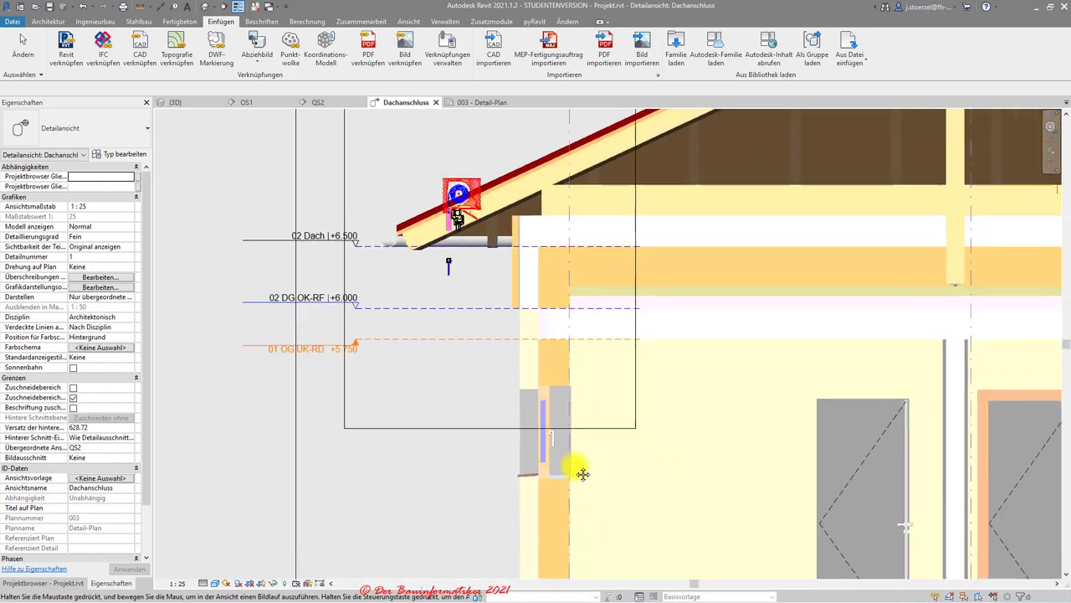
{"action": "left_click", "coordinate": [566, 21]}
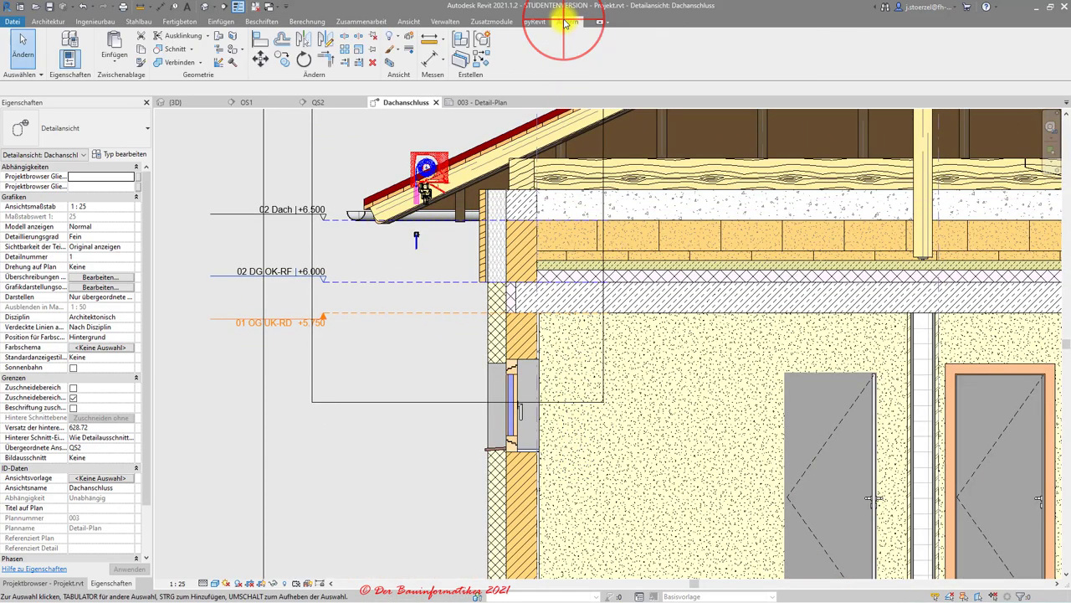
{"action": "left_click", "coordinate": [260, 38]}
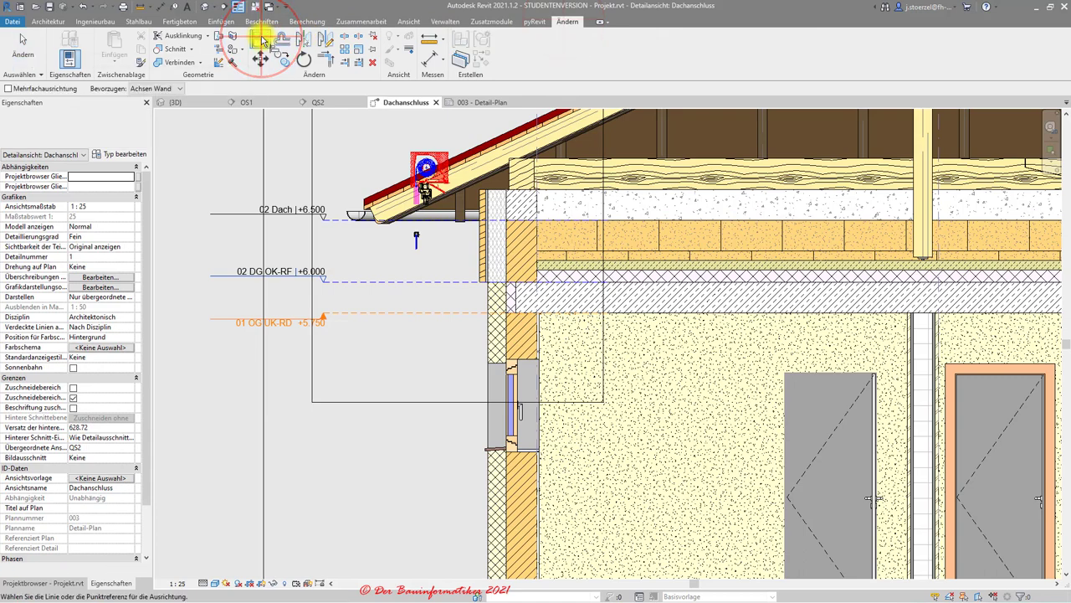
{"action": "scroll", "coordinate": [555, 418], "scroll_direction": "up", "scroll_amount": 4}
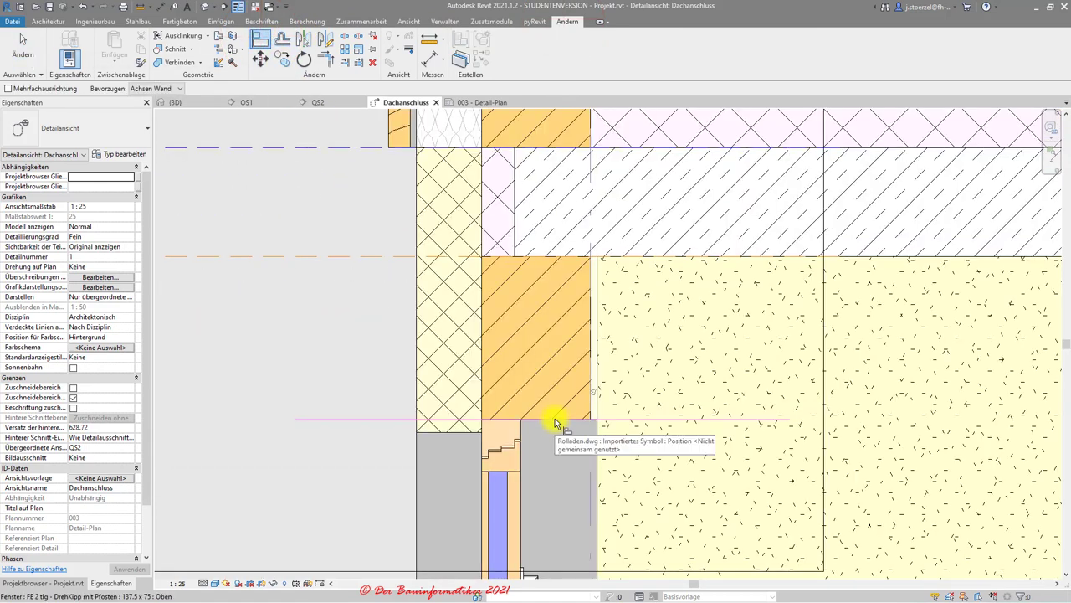
{"action": "left_click", "coordinate": [557, 423]}
{"action": "scroll", "coordinate": [556, 423], "scroll_direction": "down", "scroll_amount": 4}
{"action": "scroll", "coordinate": [557, 423], "scroll_direction": "up", "scroll_amount": 2}
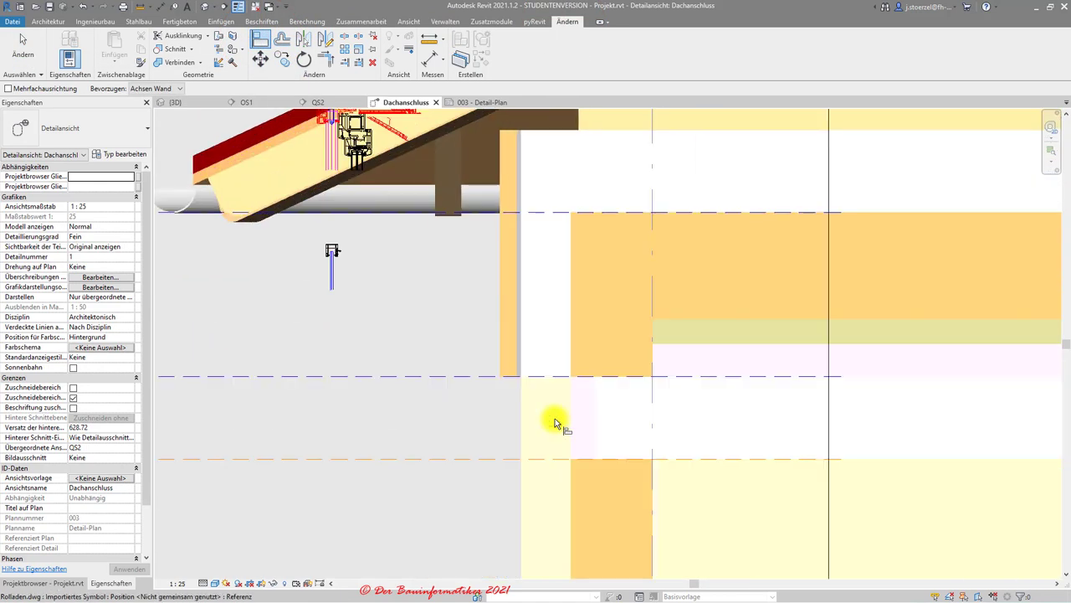
{"action": "scroll", "coordinate": [555, 418], "scroll_direction": "up", "scroll_amount": 3}
{"action": "scroll", "coordinate": [535, 402], "scroll_direction": "up", "scroll_amount": 2}
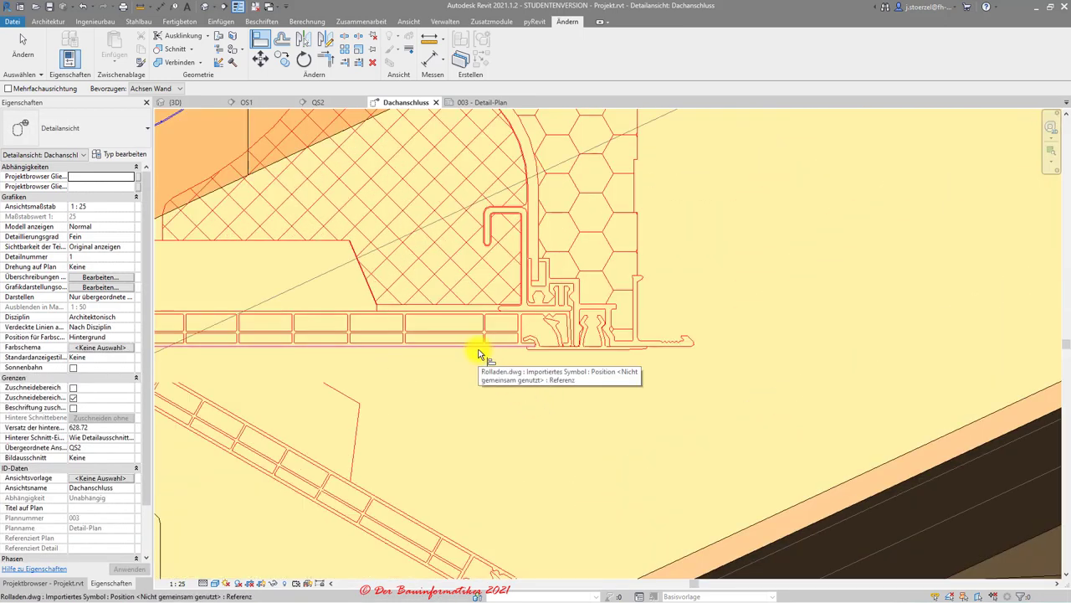
{"action": "left_click", "coordinate": [479, 351]}
Align the shutter drawing against the wall face, then end the Align tool
{"action": "scroll", "coordinate": [440, 342], "scroll_direction": "down", "scroll_amount": 4}
{"action": "scroll", "coordinate": [439, 342], "scroll_direction": "up", "scroll_amount": 2}
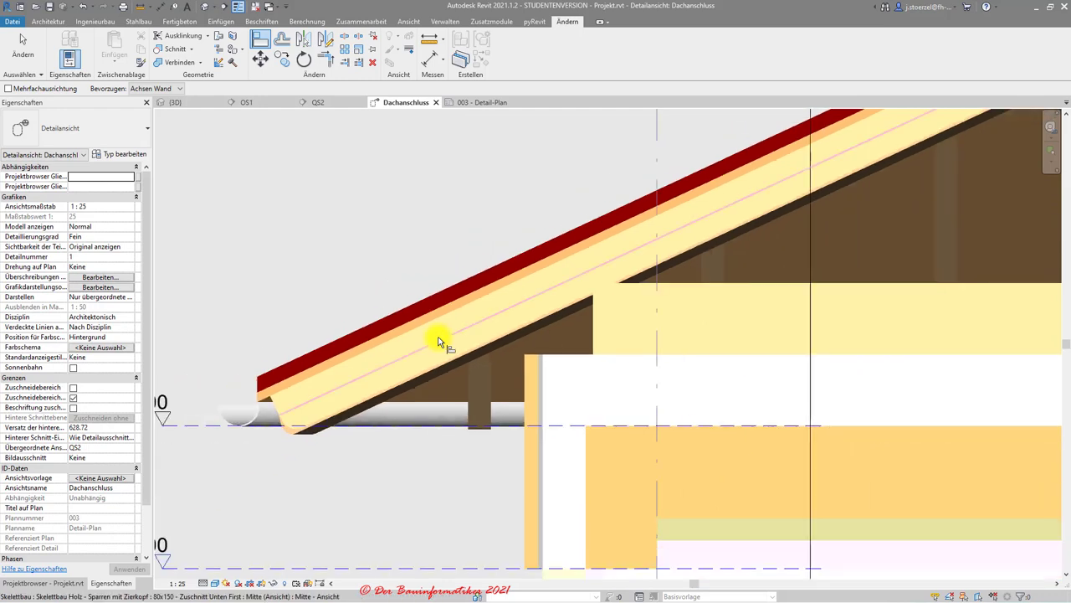
{"action": "scroll", "coordinate": [439, 341], "scroll_direction": "up", "scroll_amount": 2}
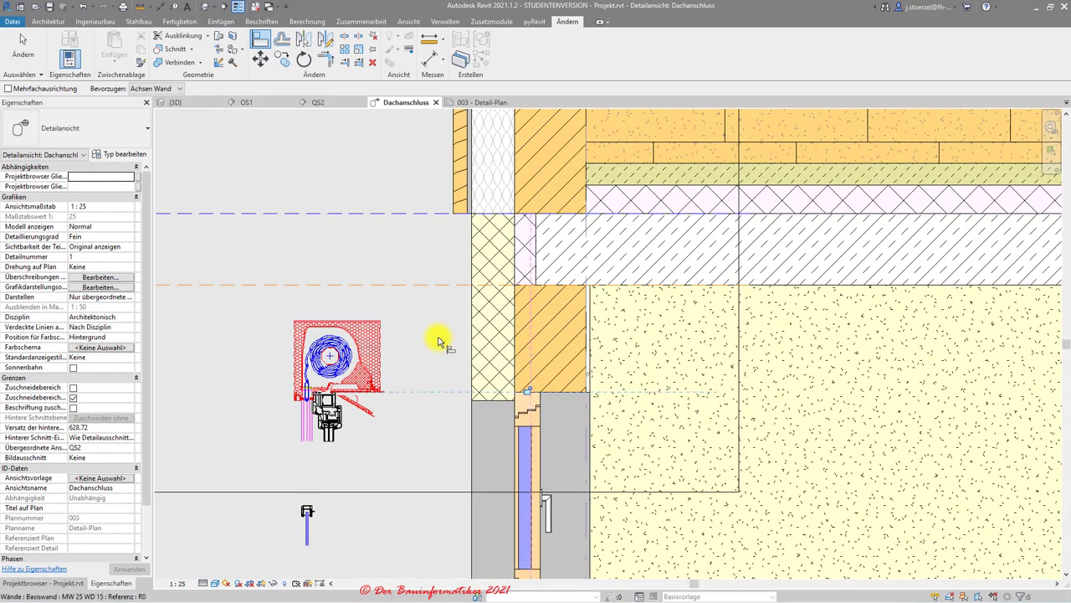
{"action": "scroll", "coordinate": [438, 341], "scroll_direction": "up", "scroll_amount": 2}
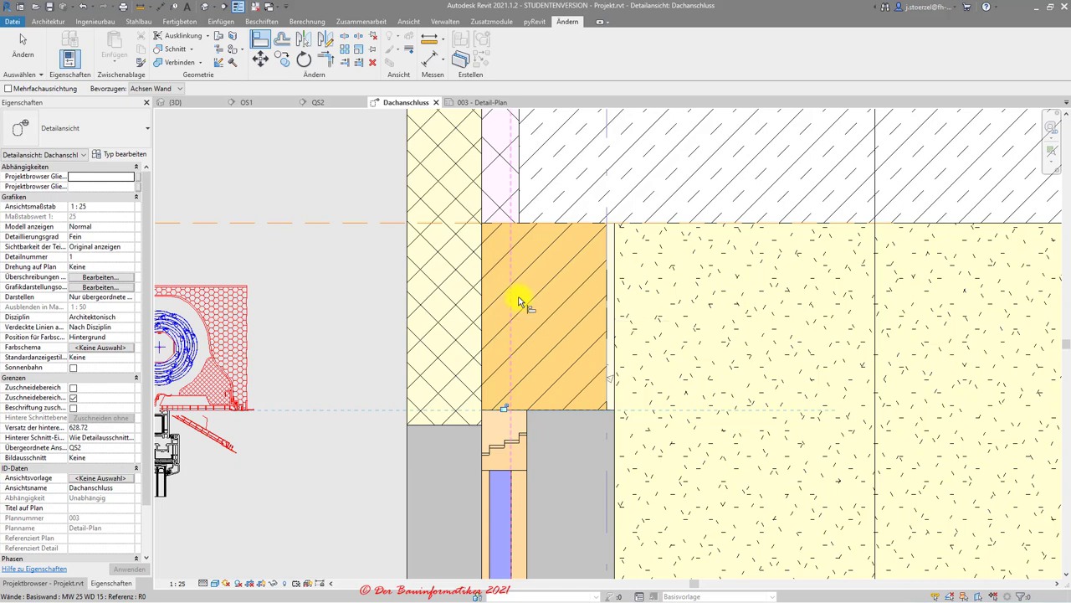
{"action": "key", "text": "Tab"}
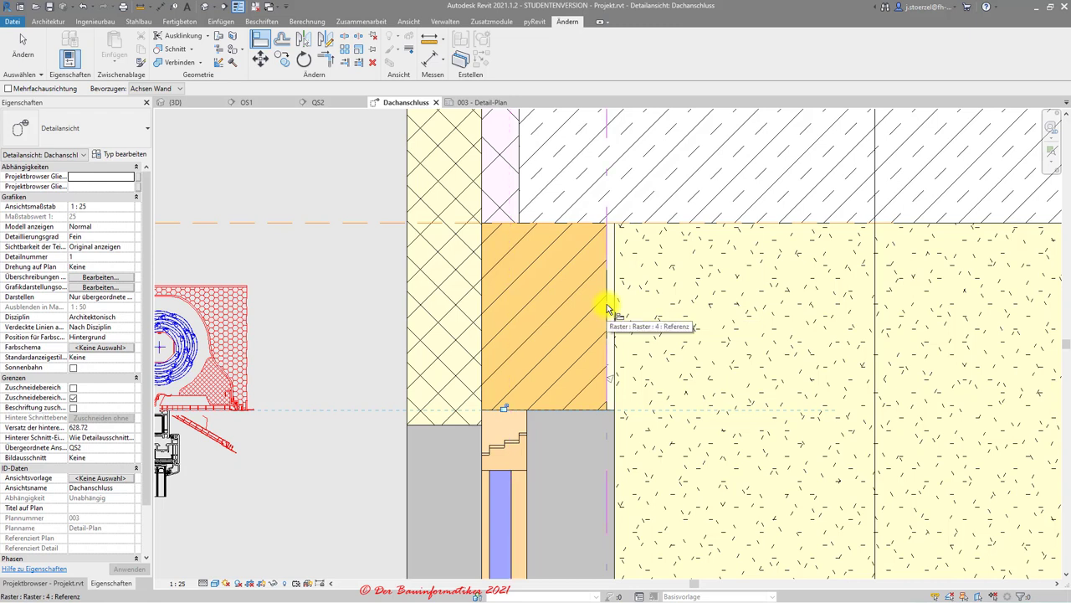
{"action": "key", "text": "Tab"}
{"action": "key", "text": "Tab"}
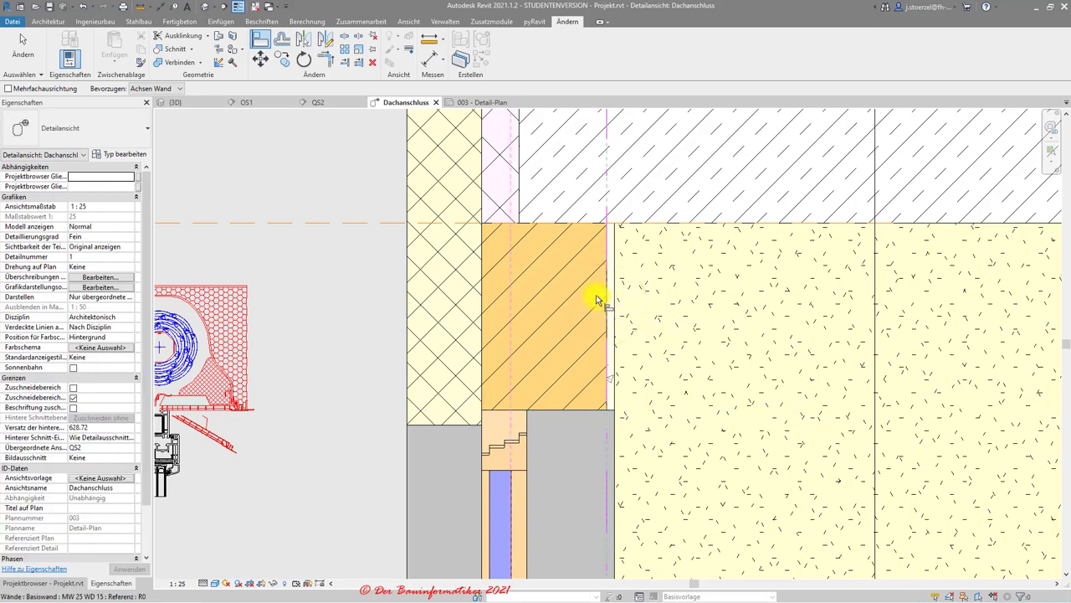
{"action": "scroll", "coordinate": [596, 299], "scroll_direction": "up", "scroll_amount": 5}
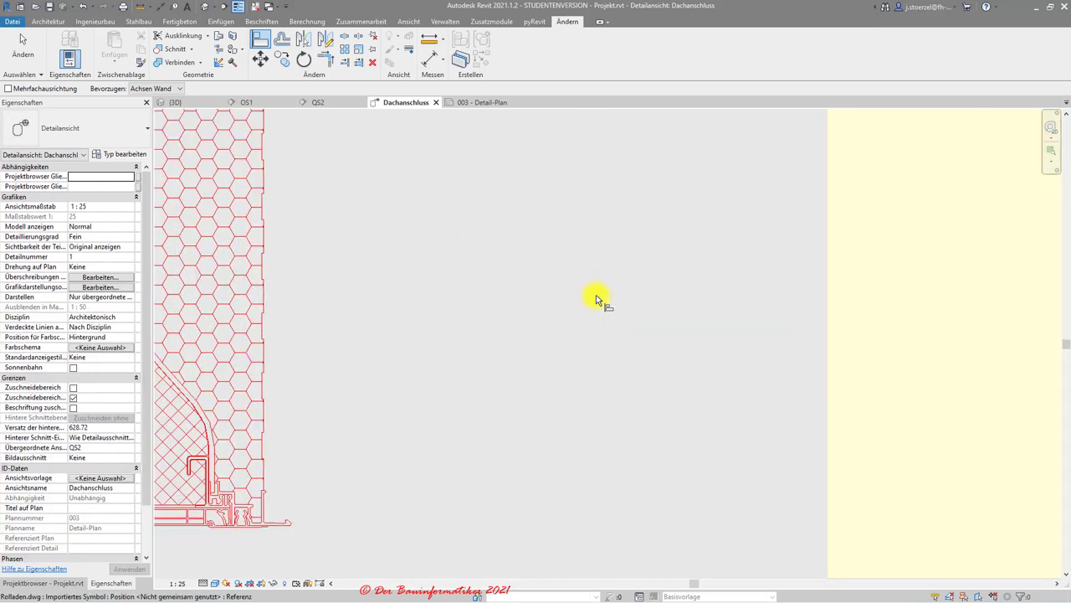
{"action": "left_click", "coordinate": [272, 308]}
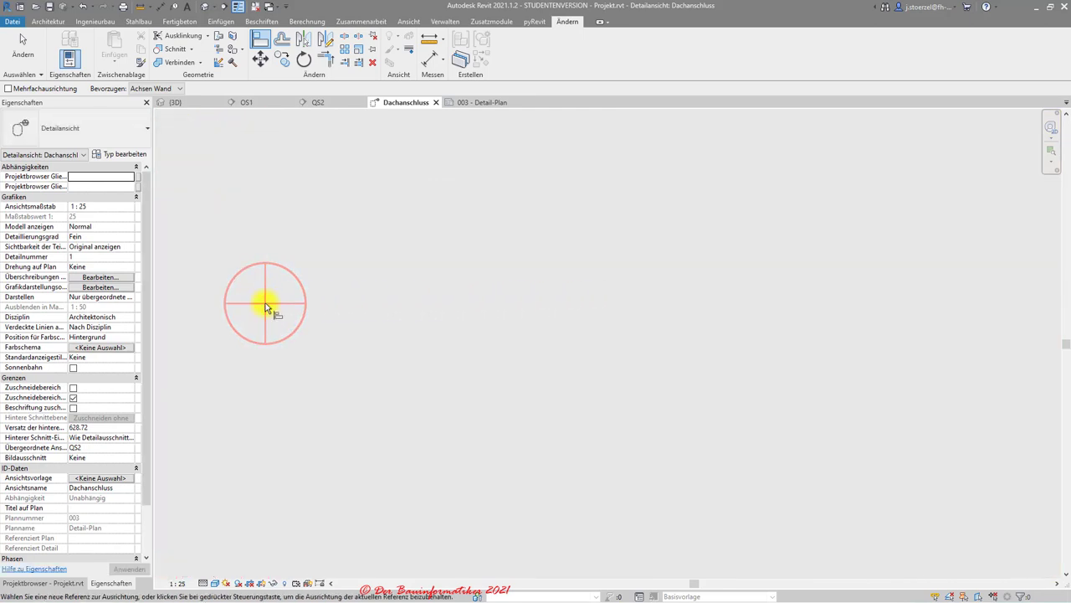
{"action": "scroll", "coordinate": [264, 307], "scroll_direction": "up", "scroll_amount": 4}
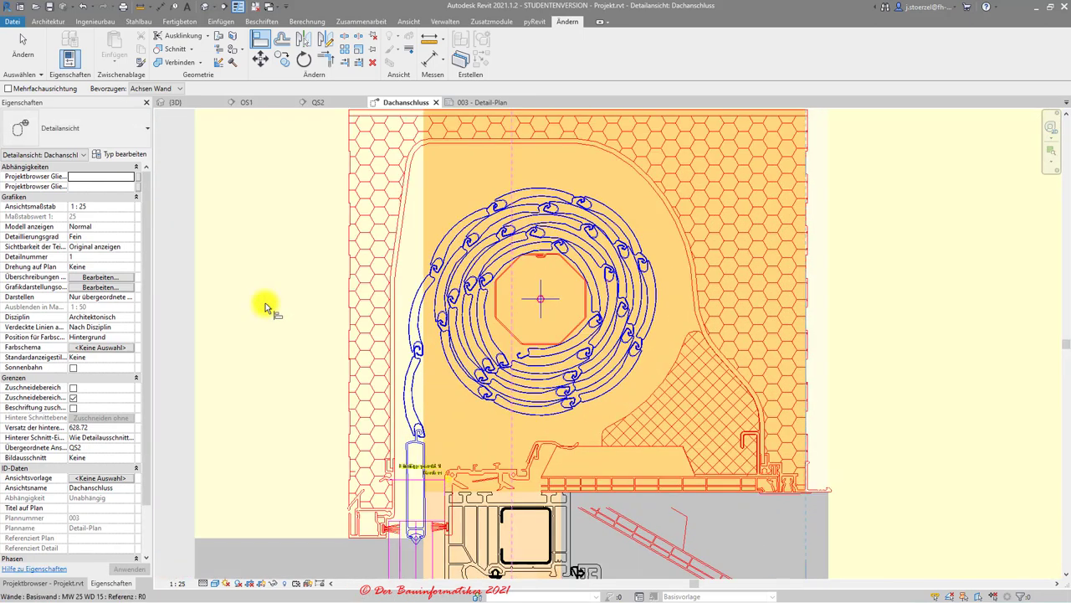
{"action": "key", "text": "z"}
{"action": "key", "text": "o"}
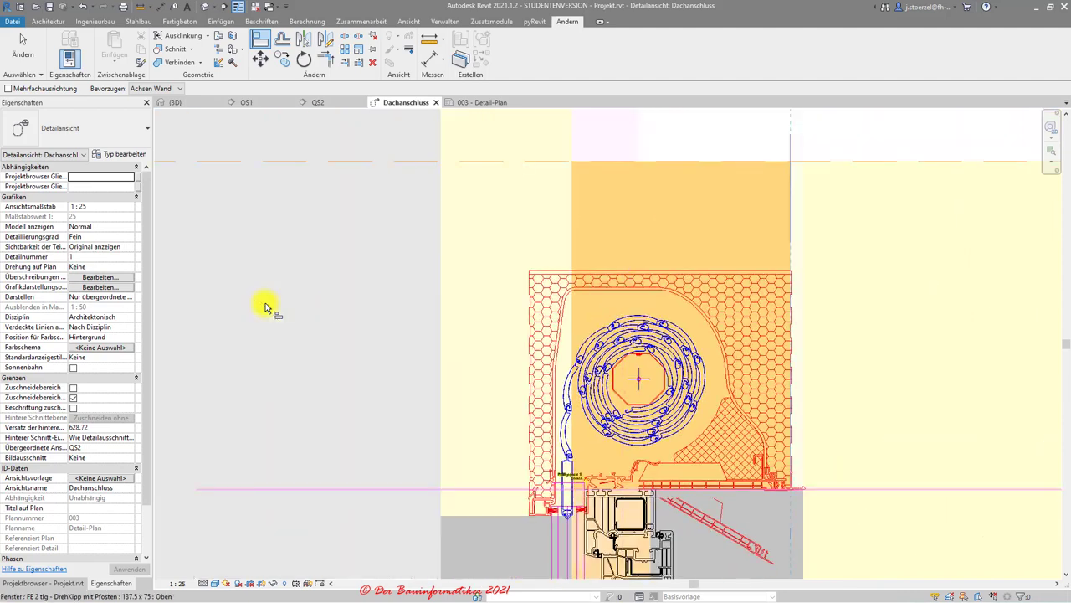
{"action": "key", "text": "Escape"}
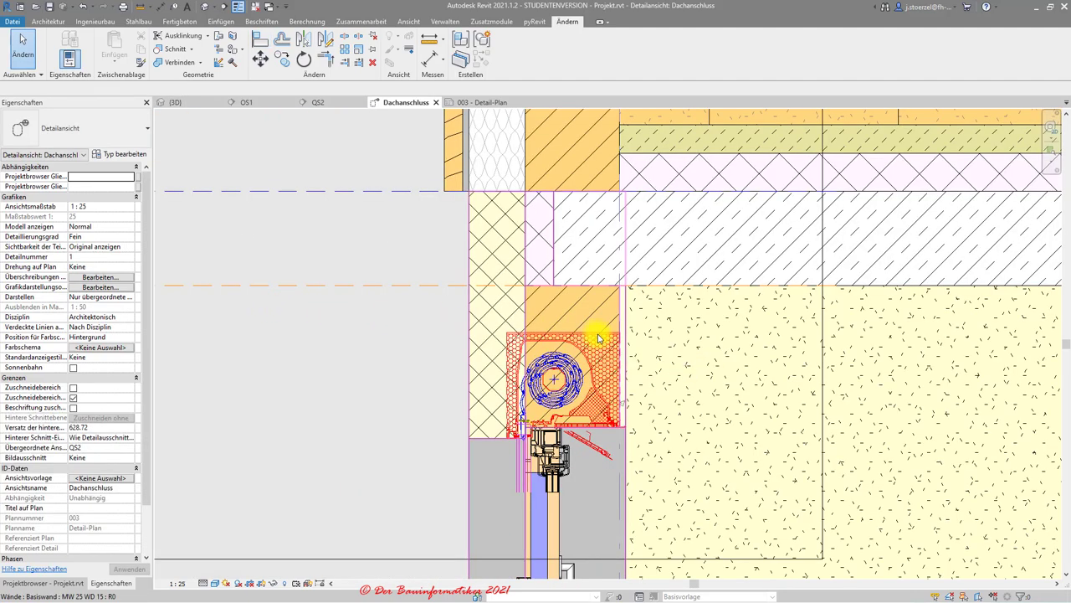
Pin the Rolladen.dwg import in its current position, then deselect it
{"action": "left_click", "coordinate": [568, 453]}
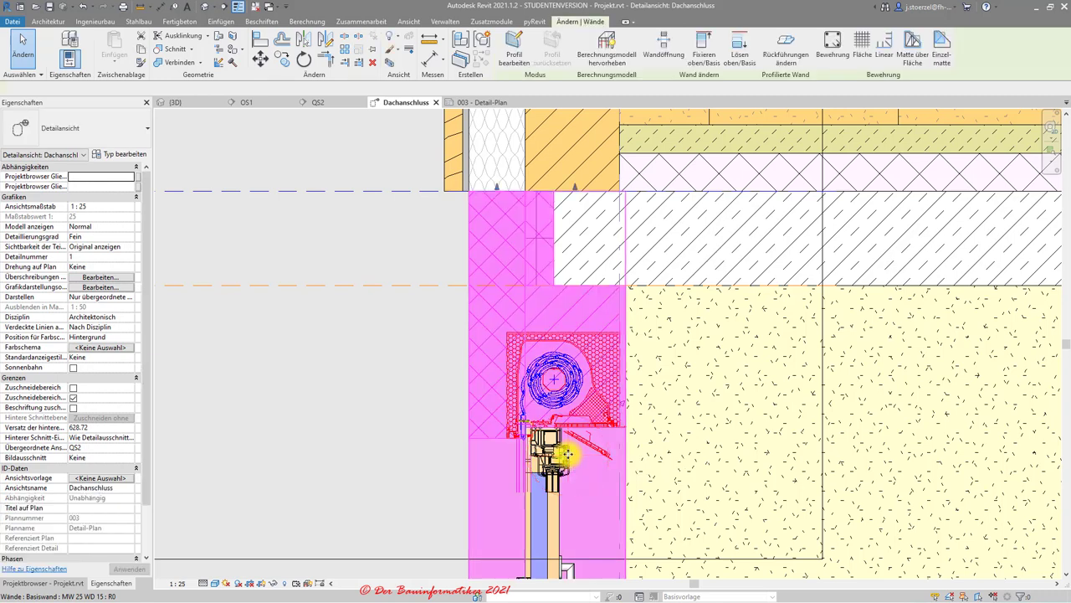
{"action": "key", "text": "Escape"}
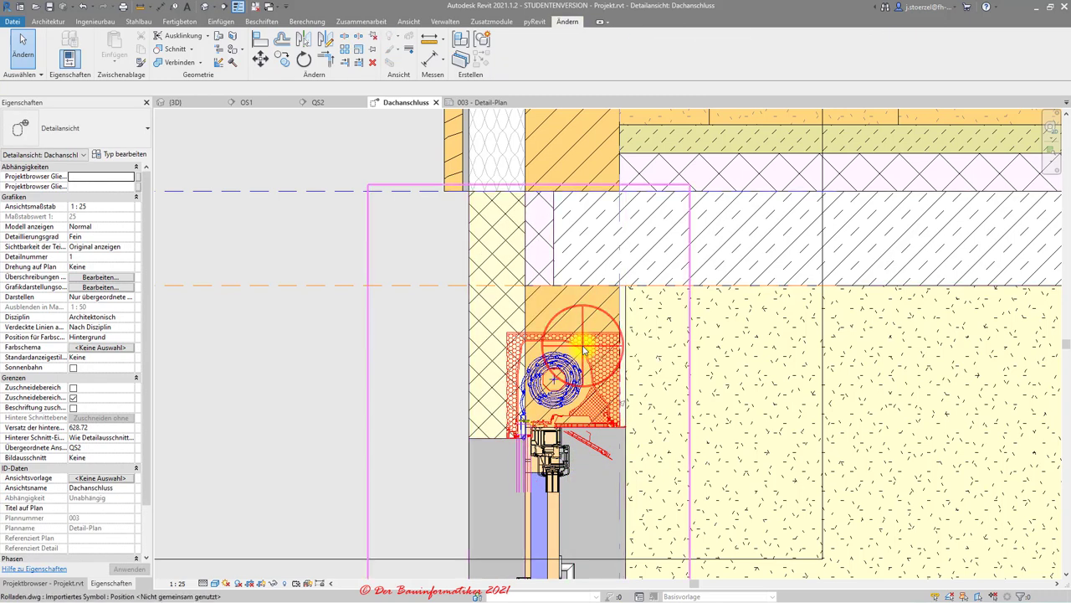
{"action": "left_click", "coordinate": [584, 350]}
{"action": "scroll", "coordinate": [584, 350], "scroll_direction": "down", "scroll_amount": 3}
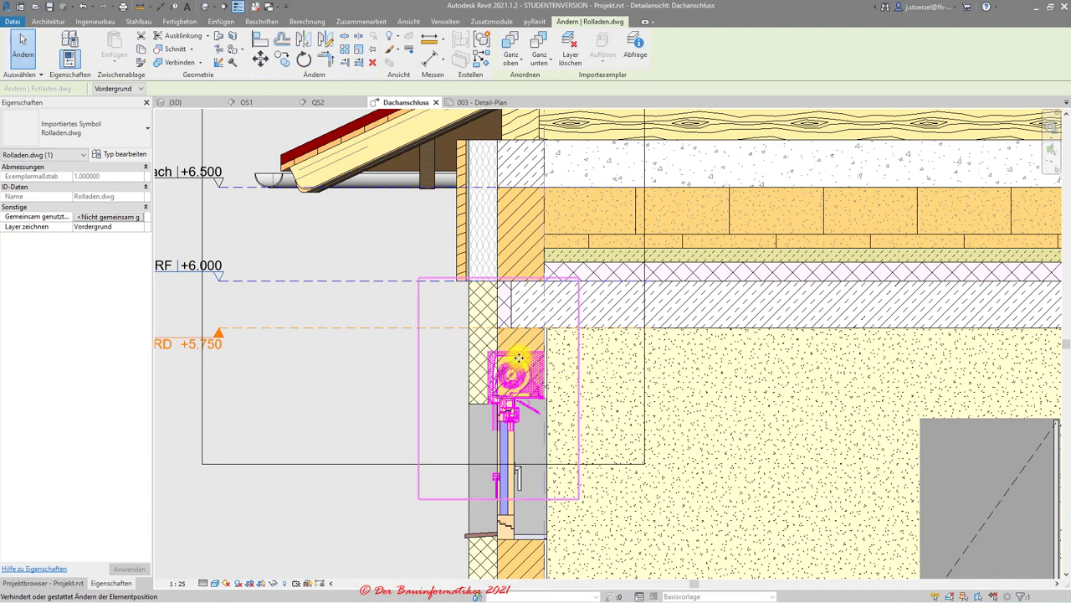
{"action": "left_click", "coordinate": [375, 40]}
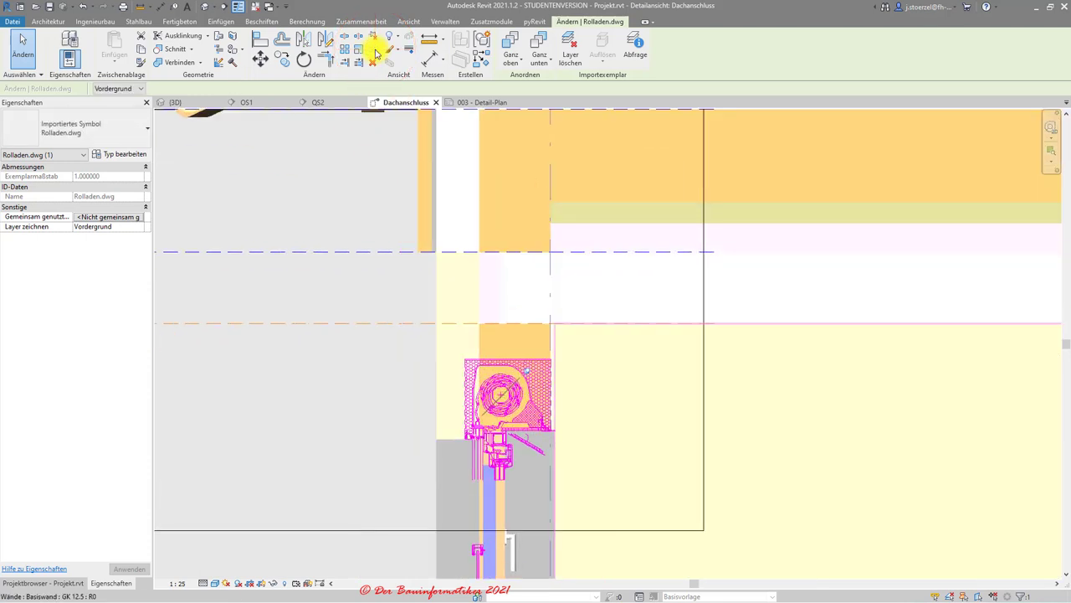
{"action": "key", "text": "Escape"}
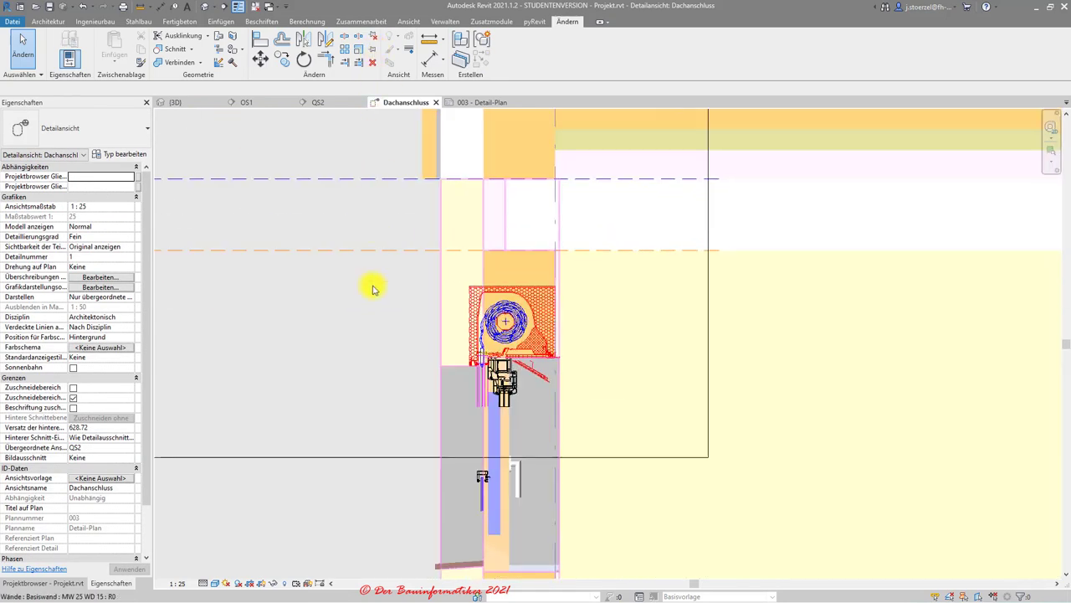
{"action": "scroll", "coordinate": [371, 520], "scroll_direction": "down", "scroll_amount": 1}
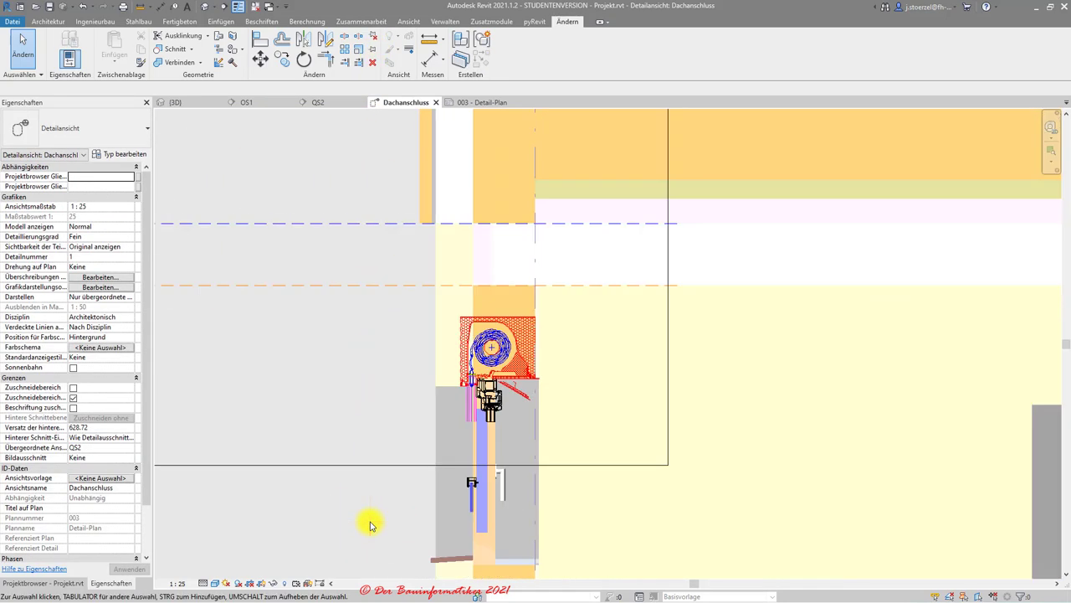
{"action": "scroll", "coordinate": [371, 526], "scroll_direction": "down", "scroll_amount": 2}
{"action": "scroll", "coordinate": [372, 525], "scroll_direction": "down", "scroll_amount": 1}
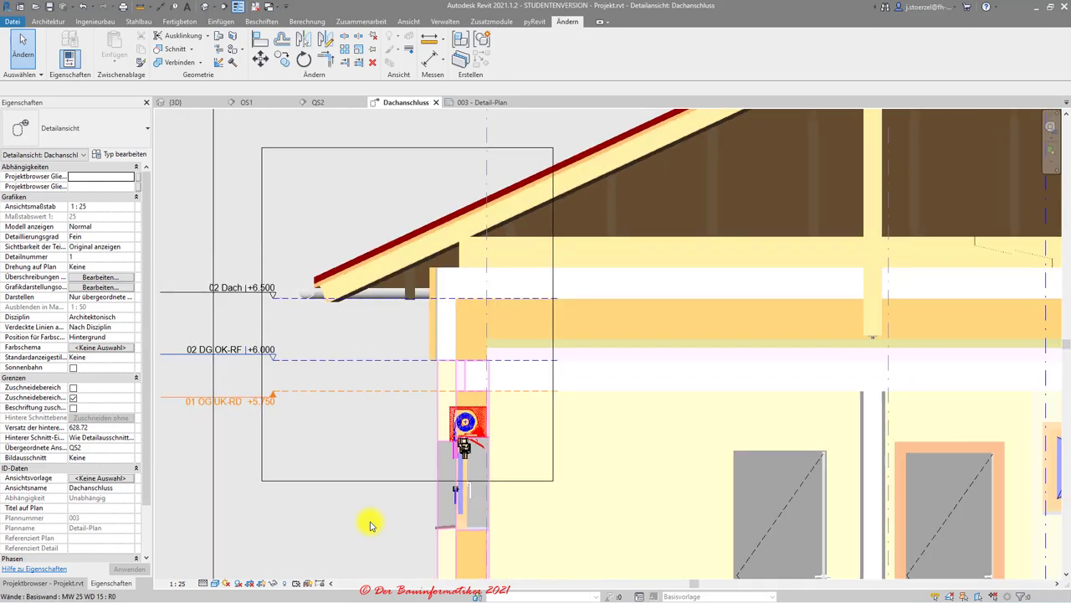
{"action": "scroll", "coordinate": [372, 526], "scroll_direction": "down", "scroll_amount": 1}
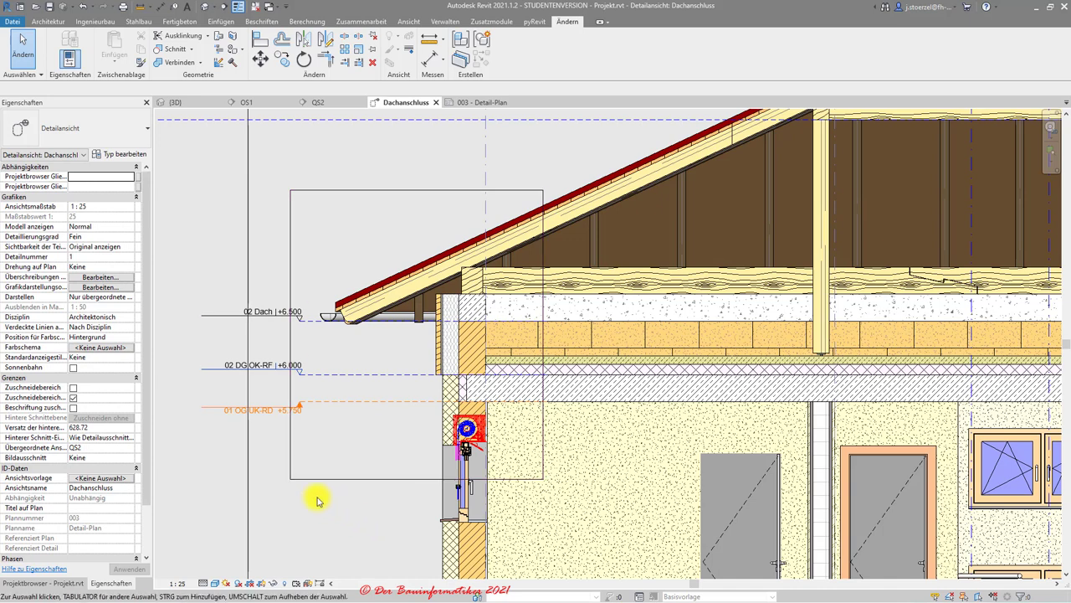
Enable Zuschneidebereich for the Dachanschluss view, apply it, and zoom into the eave and window area
{"action": "left_click", "coordinate": [72, 387]}
{"action": "left_click", "coordinate": [134, 568]}
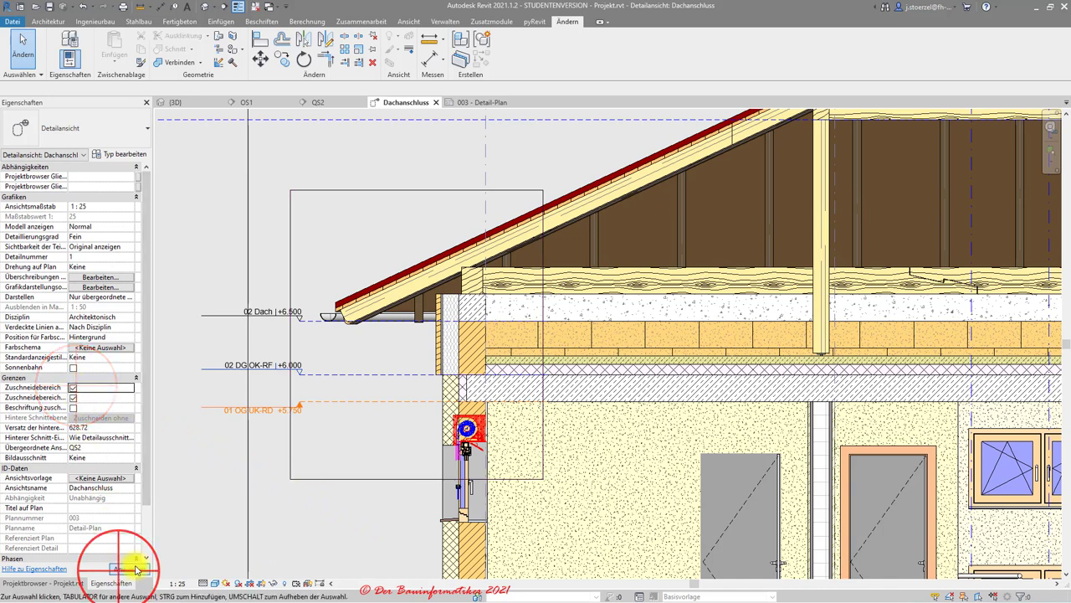
{"action": "scroll", "coordinate": [167, 558], "scroll_direction": "up", "scroll_amount": 2}
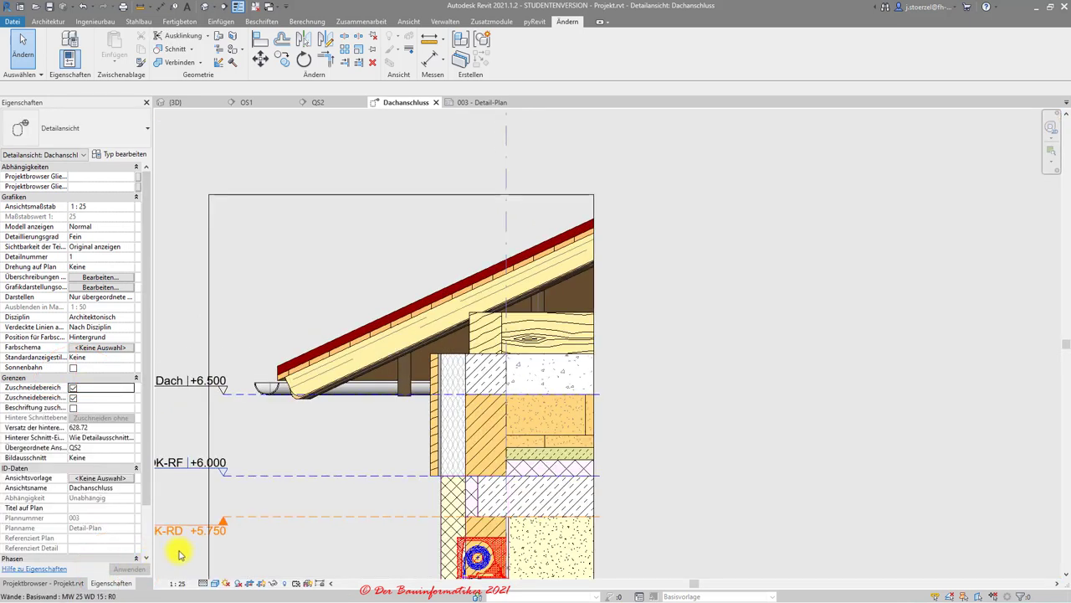
{"action": "middle_click_drag", "start_coordinate": [178, 554], "coordinate": [411, 475]}
{"action": "scroll", "coordinate": [441, 459], "scroll_direction": "up", "scroll_amount": 1}
{"action": "scroll", "coordinate": [443, 461], "scroll_direction": "up", "scroll_amount": 1}
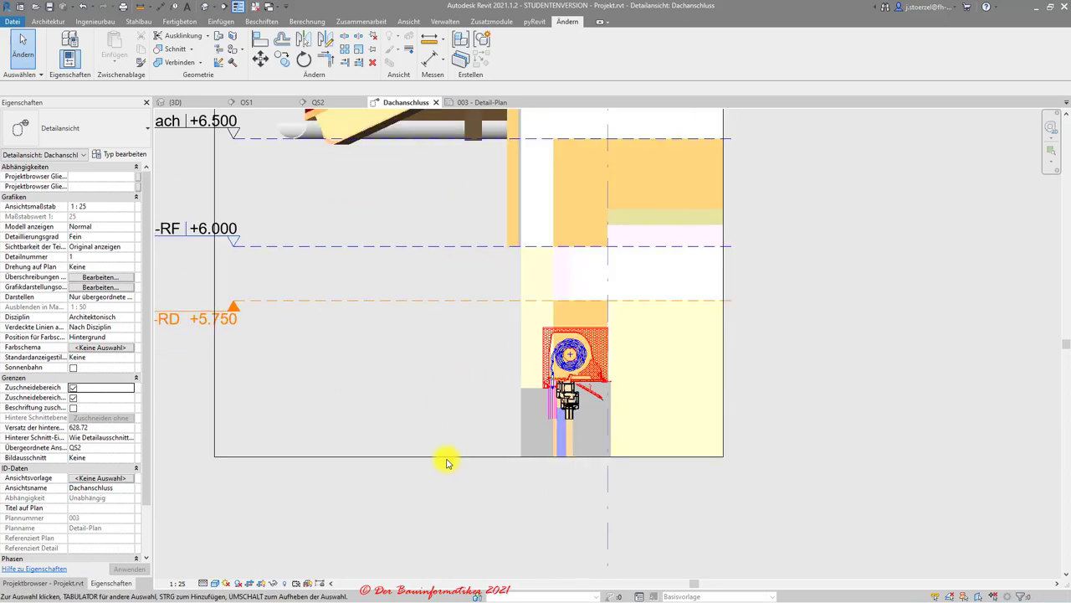
{"action": "left_click", "coordinate": [827, 395]}
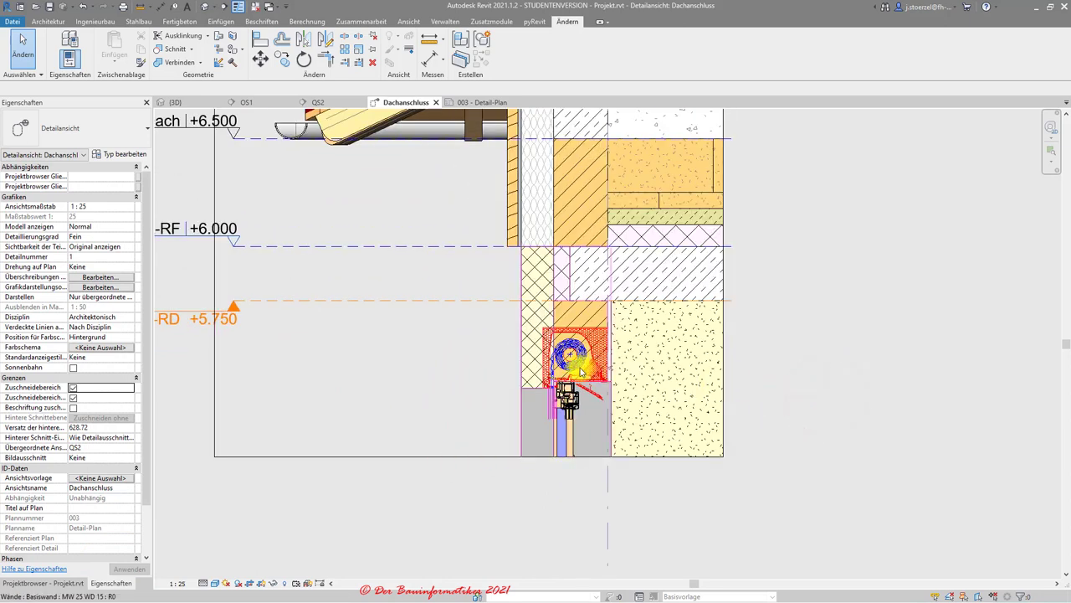
{"action": "scroll", "coordinate": [550, 477], "scroll_direction": "up", "scroll_amount": 1}
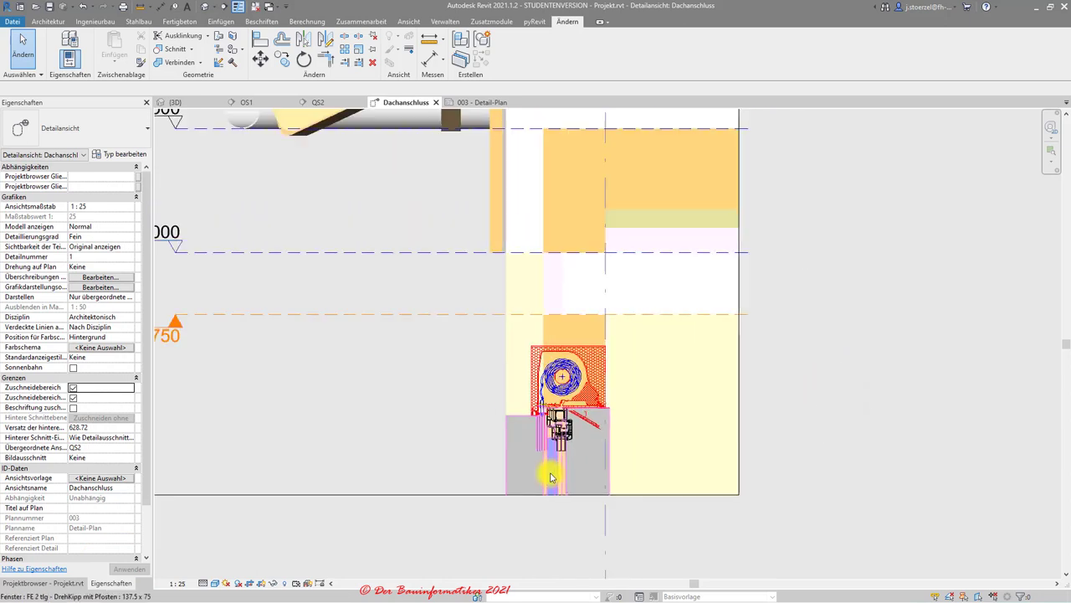
{"action": "scroll", "coordinate": [550, 477], "scroll_direction": "up", "scroll_amount": 1}
{"action": "scroll", "coordinate": [551, 477], "scroll_direction": "up", "scroll_amount": 1}
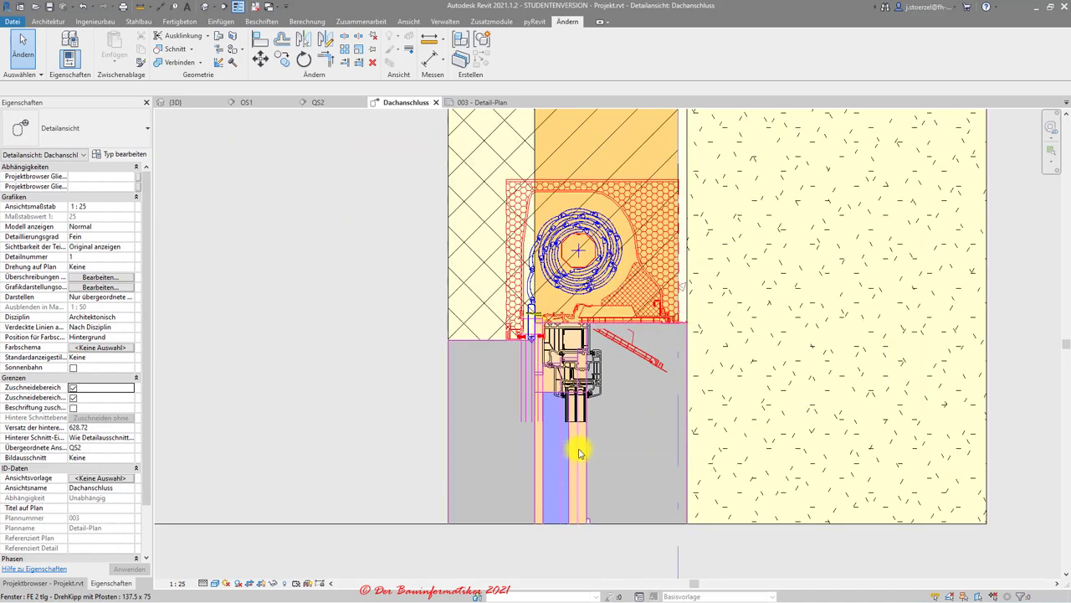
{"action": "scroll", "coordinate": [580, 452], "scroll_direction": "down", "scroll_amount": 1}
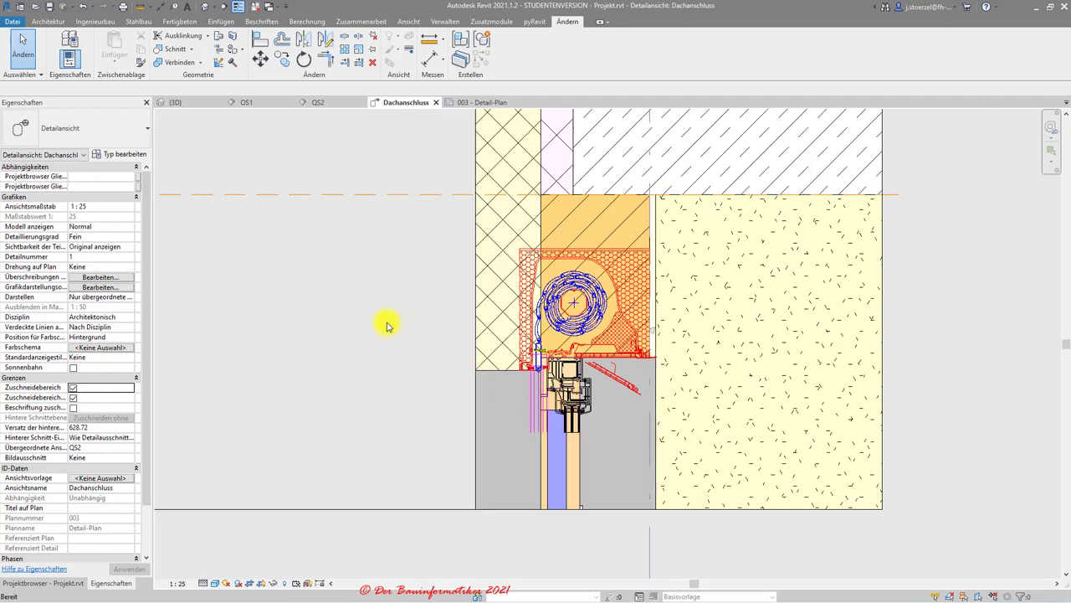
Uncheck the Fenster model category in the view's visibility overrides and confirm with OK
{"action": "key", "text": "v"}
{"action": "key", "text": "v"}
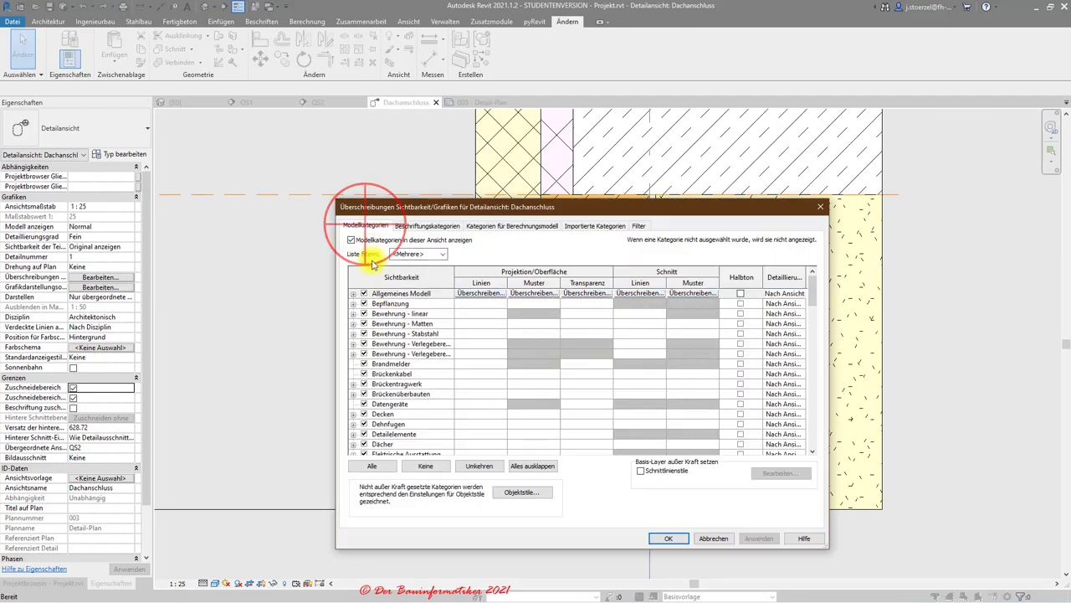
{"action": "left_click", "coordinate": [394, 383]}
{"action": "scroll", "coordinate": [389, 369], "scroll_direction": "down", "scroll_amount": 2}
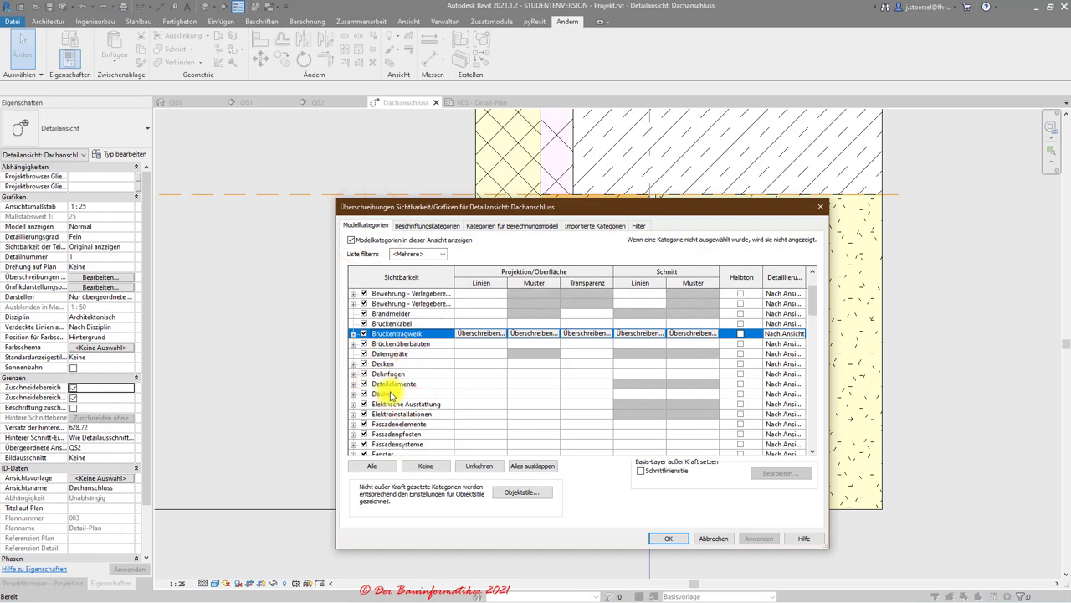
{"action": "scroll", "coordinate": [375, 405], "scroll_direction": "down", "scroll_amount": 2}
{"action": "left_click", "coordinate": [366, 413]}
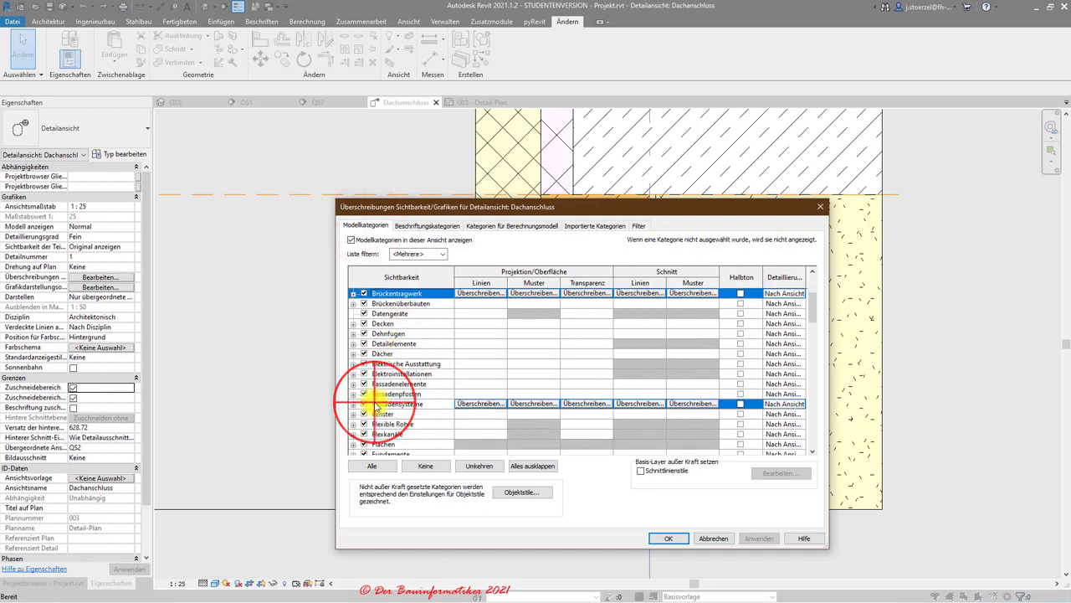
{"action": "left_click", "coordinate": [364, 413]}
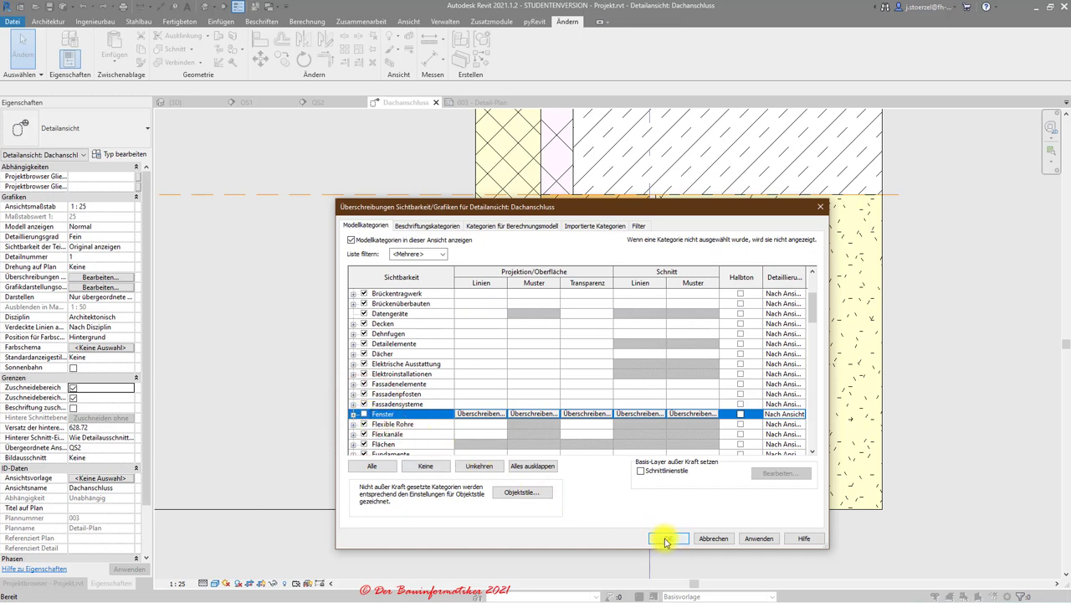
{"action": "left_click", "coordinate": [666, 538]}
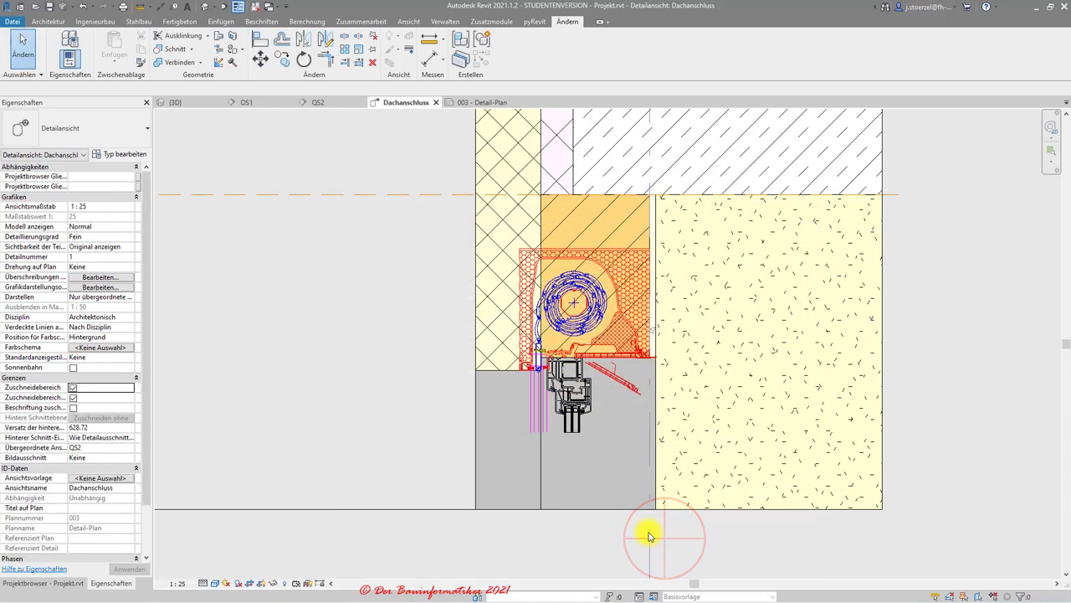
{"action": "scroll", "coordinate": [576, 508], "scroll_direction": "down", "scroll_amount": 1}
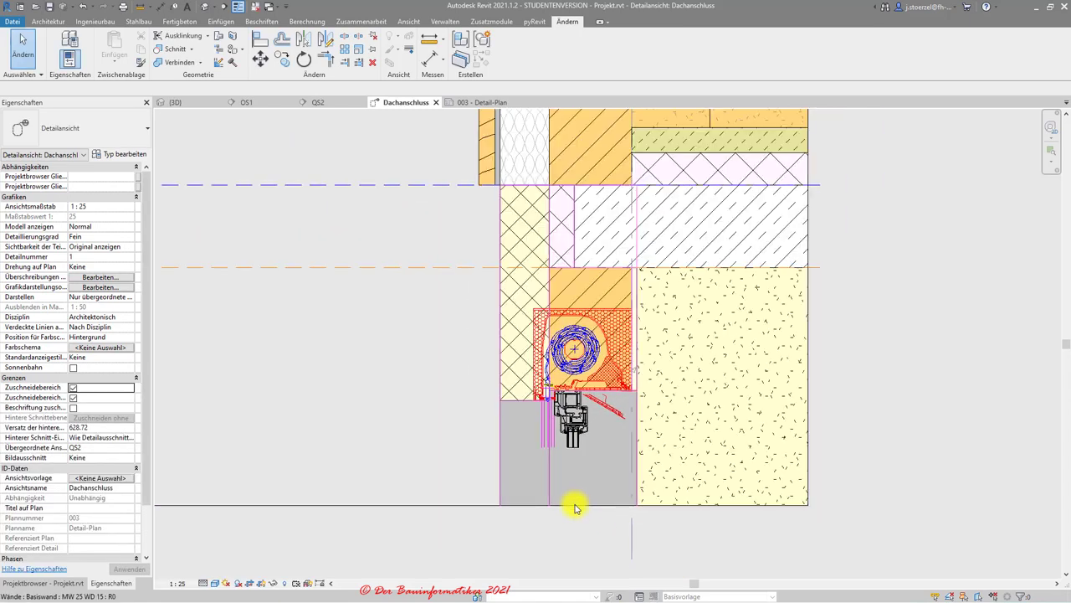
{"action": "left_click", "coordinate": [575, 505]}
{"action": "left_click_drag", "start_coordinate": [420, 504], "coordinate": [426, 445]}
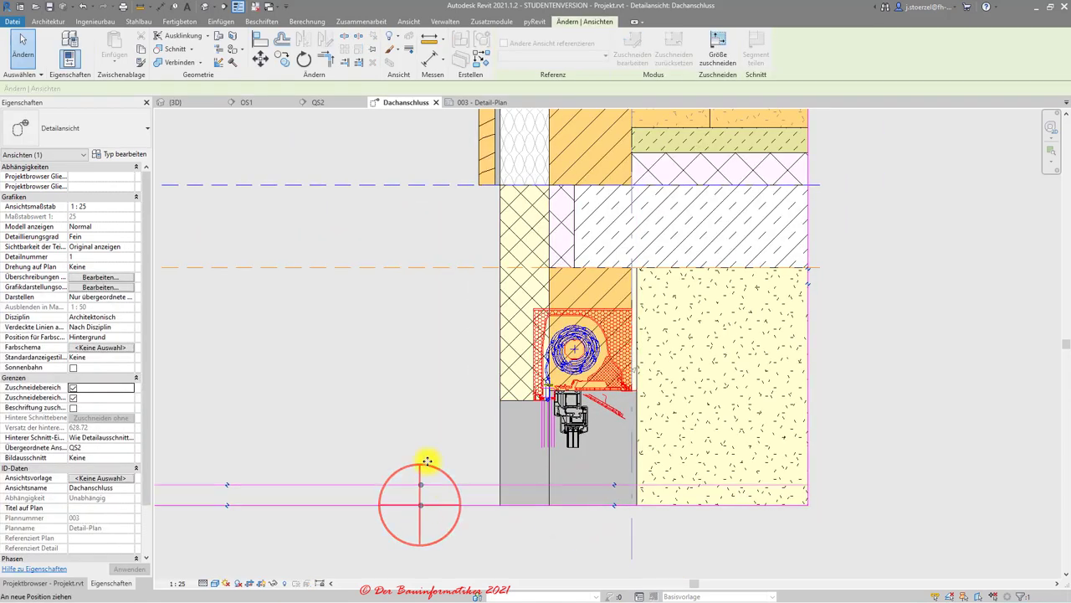
{"action": "left_click", "coordinate": [466, 534]}
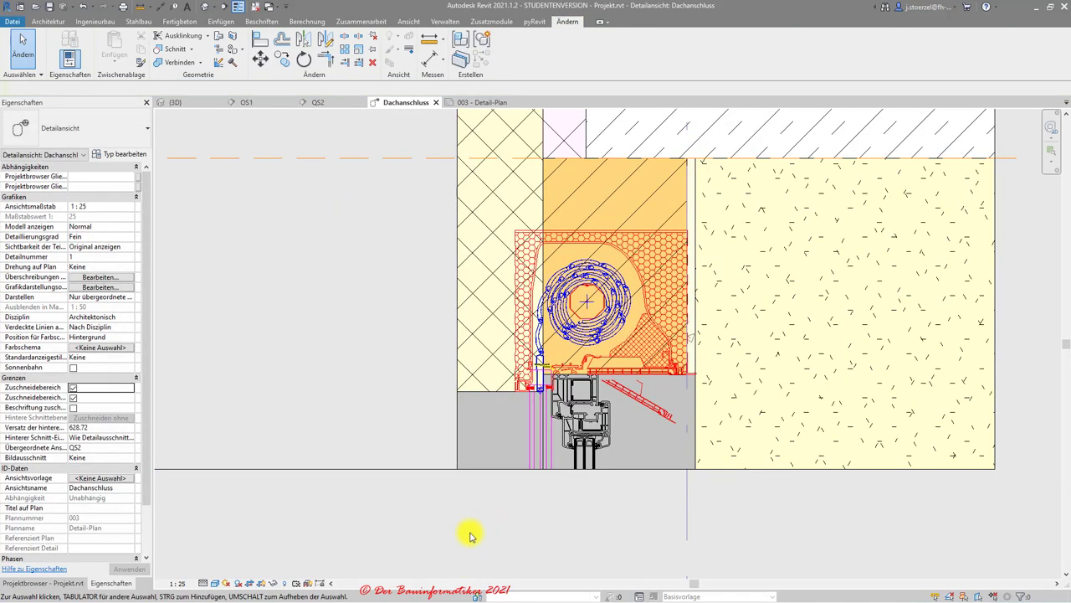
{"action": "scroll", "coordinate": [612, 471], "scroll_direction": "up", "scroll_amount": 2}
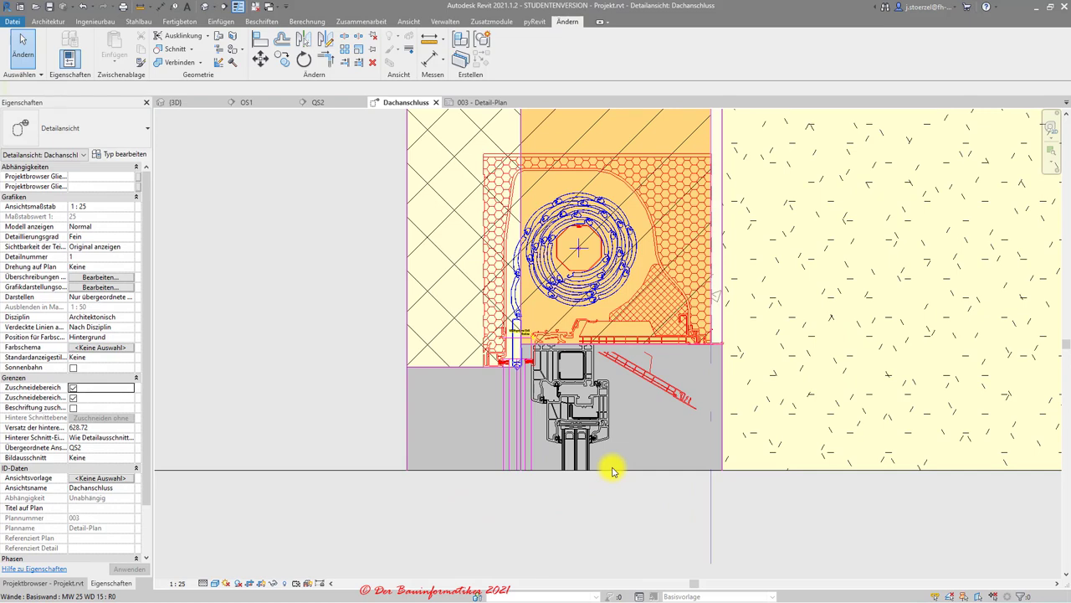
{"action": "scroll", "coordinate": [612, 471], "scroll_direction": "down", "scroll_amount": 2}
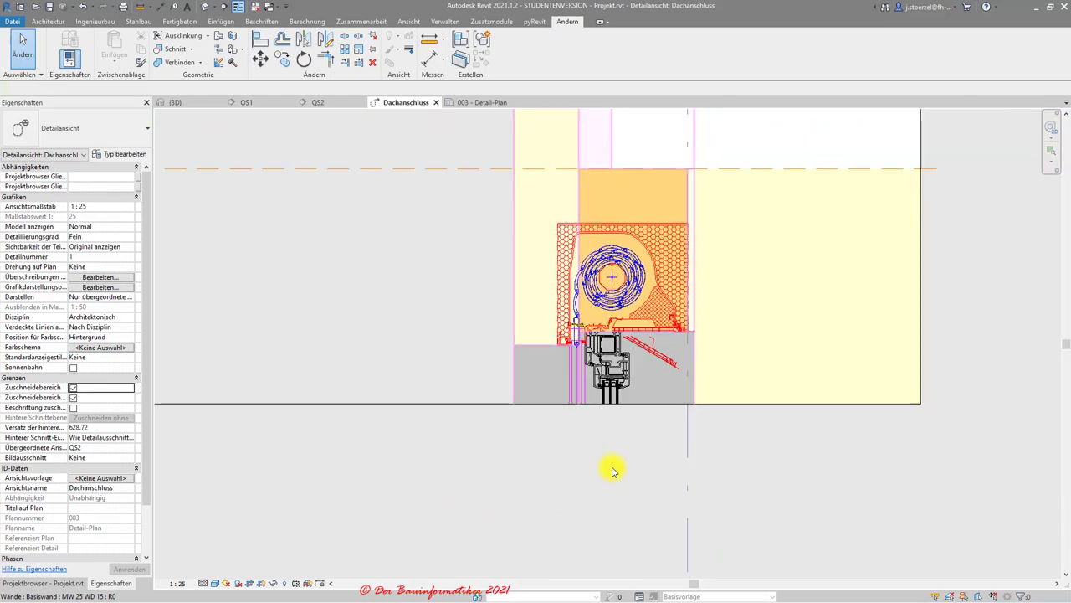
{"action": "scroll", "coordinate": [612, 471], "scroll_direction": "down", "scroll_amount": 1}
{"action": "scroll", "coordinate": [611, 471], "scroll_direction": "down", "scroll_amount": 1}
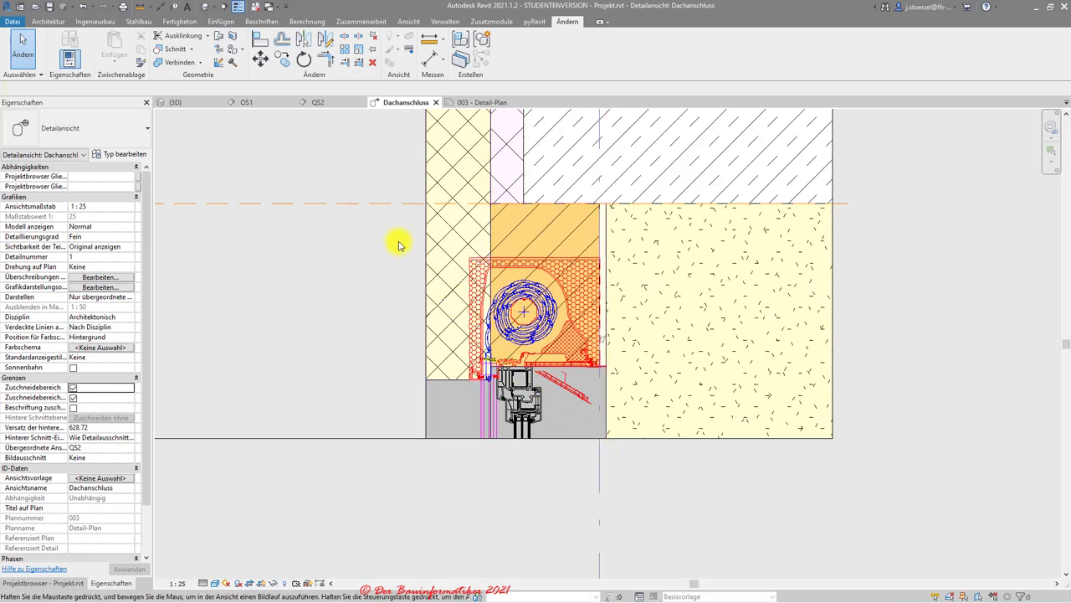
{"action": "middle_click_drag", "start_coordinate": [398, 245], "coordinate": [419, 300]}
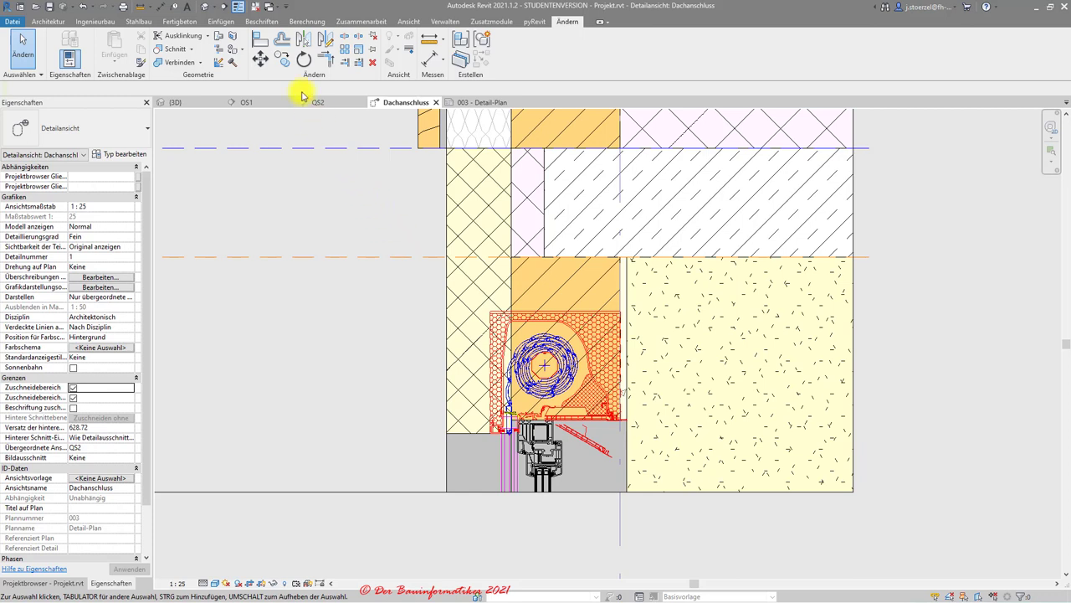
Drop down the Bereich region options on the Beschriften tab and highlight Maskierung
{"action": "left_click", "coordinate": [262, 21]}
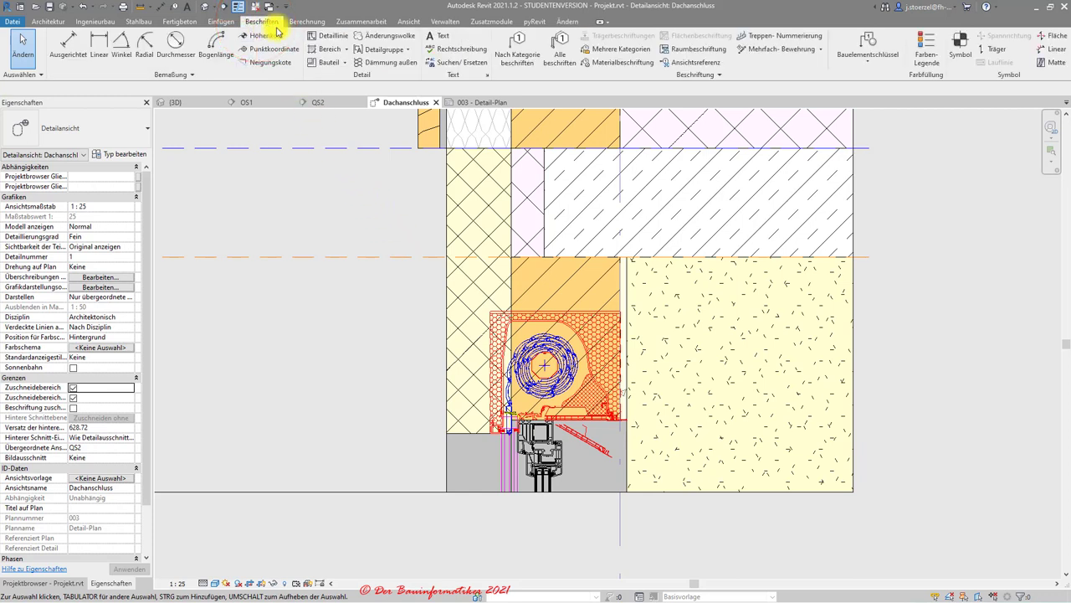
{"action": "left_click", "coordinate": [346, 49]}
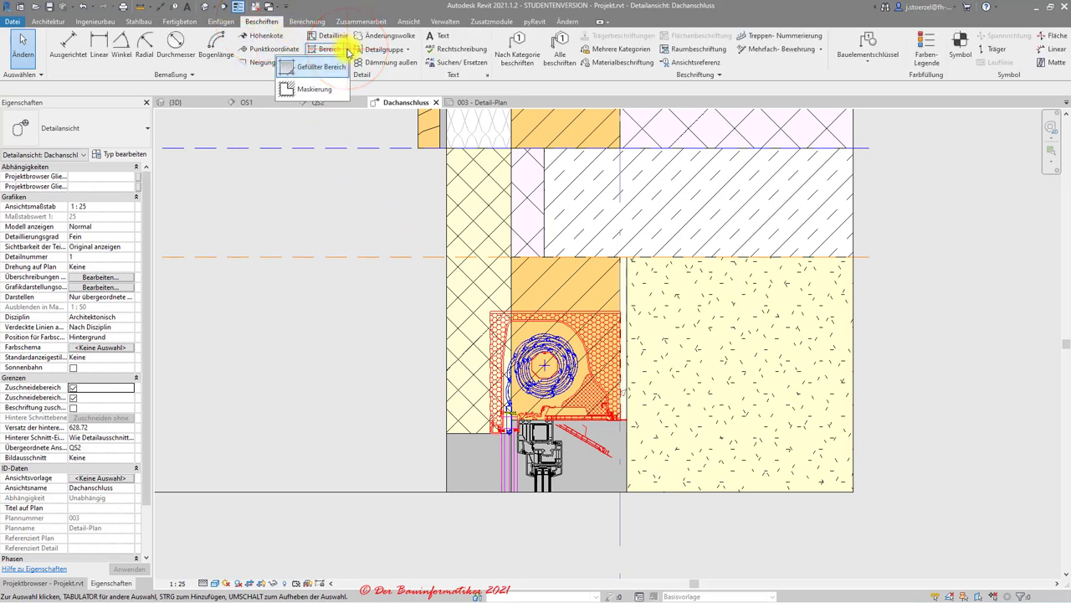
{"action": "key", "text": "Down"}
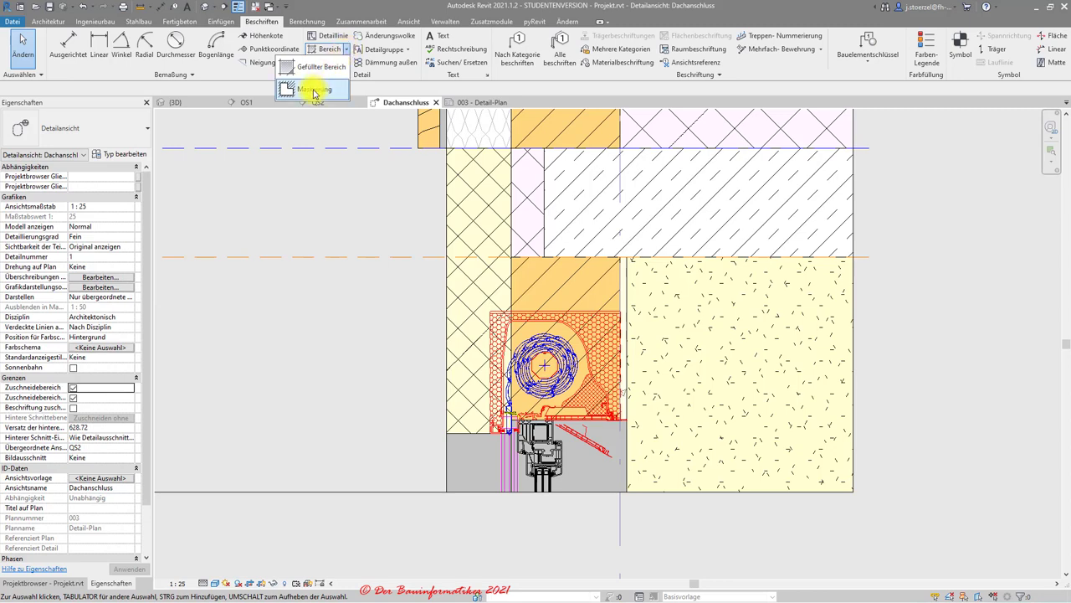
Start a Maskierung region with boundary line style <Unsichtbare Linien>
{"action": "left_click", "coordinate": [314, 90]}
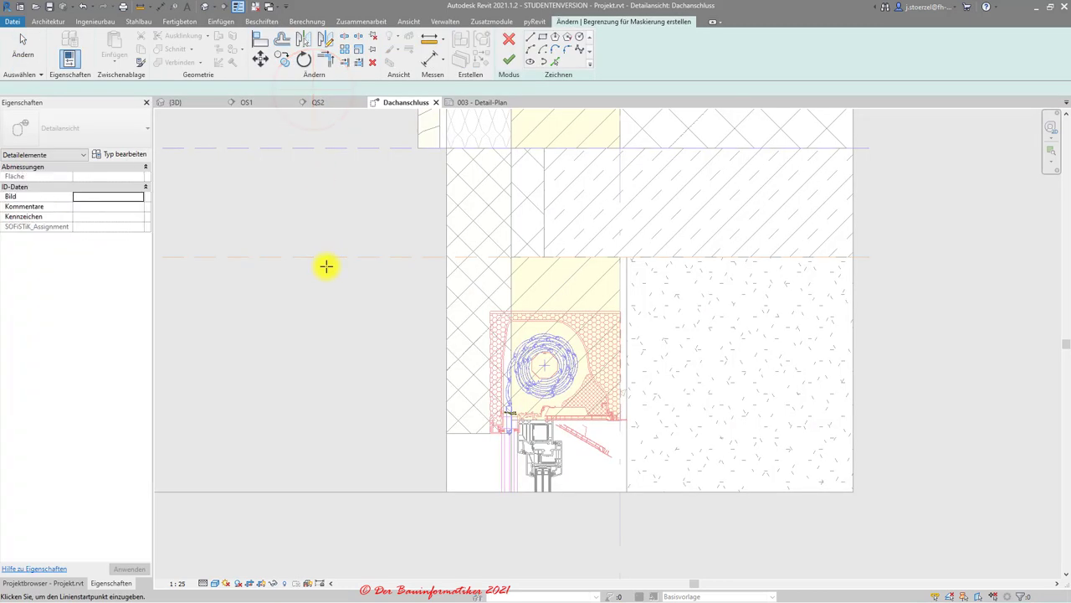
{"action": "scroll", "coordinate": [327, 266], "scroll_direction": "up", "scroll_amount": 1}
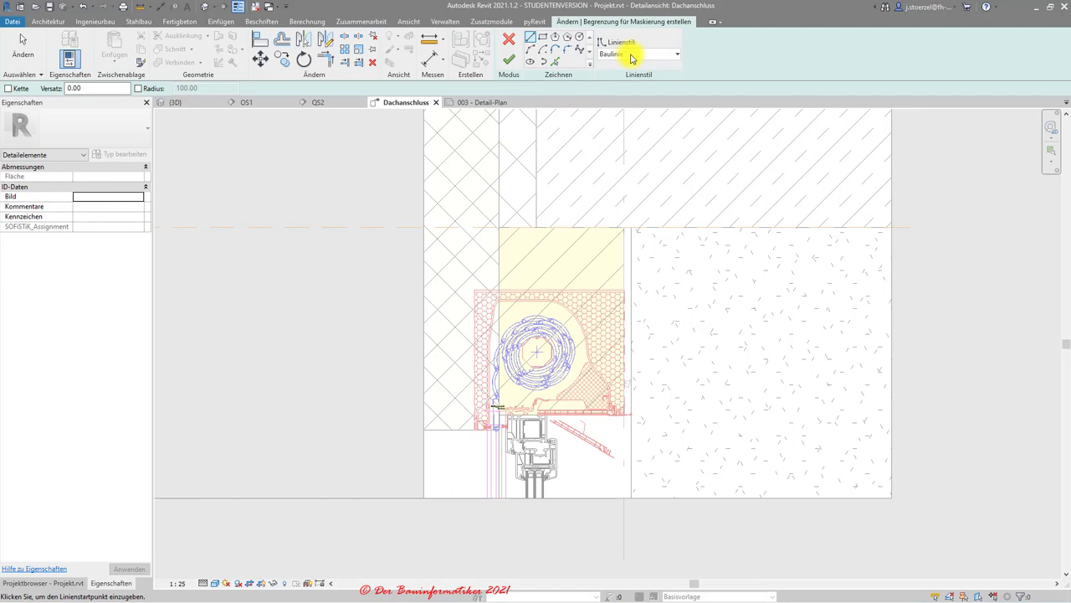
{"action": "left_click", "coordinate": [632, 55]}
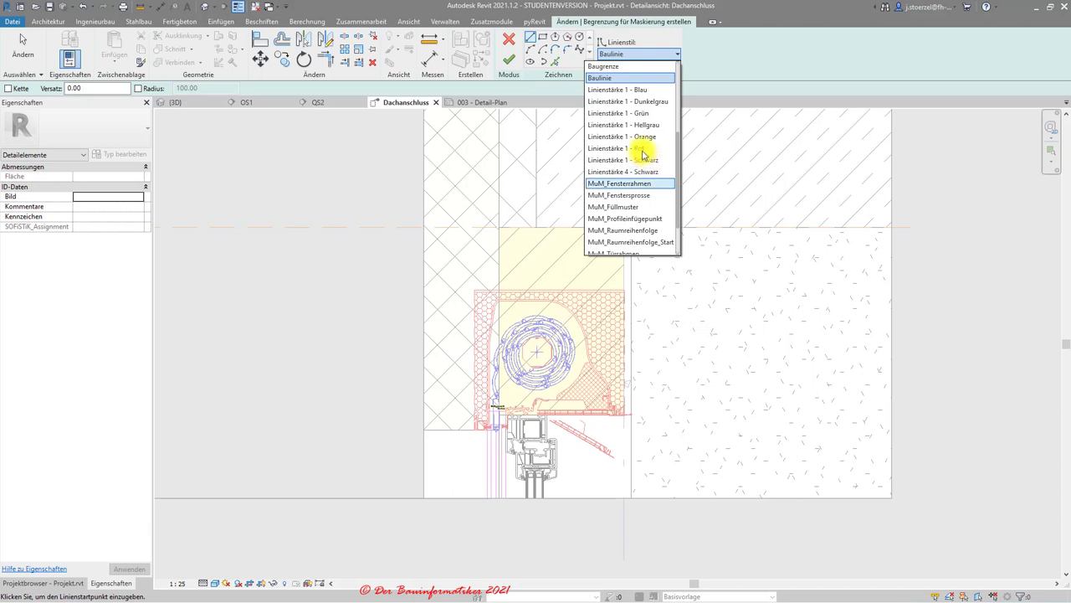
{"action": "scroll", "coordinate": [645, 155], "scroll_direction": "up", "scroll_amount": 3}
{"action": "left_click", "coordinate": [641, 111]}
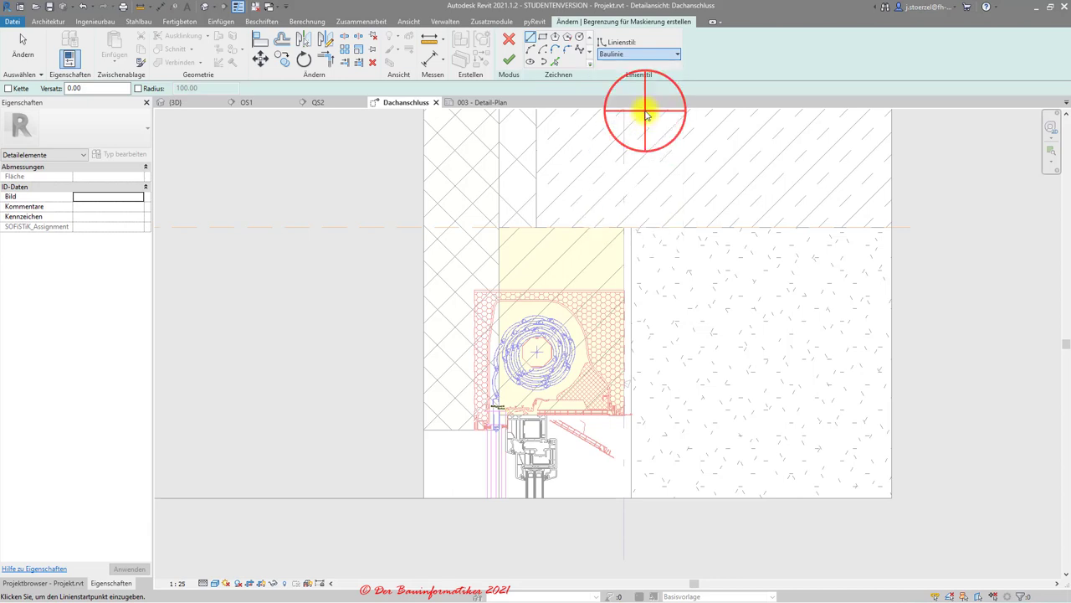
Sketch a rectangle from the roller box top down to near the window
{"action": "left_click", "coordinate": [545, 40]}
{"action": "scroll", "coordinate": [594, 343], "scroll_direction": "up", "scroll_amount": 2}
{"action": "scroll", "coordinate": [594, 343], "scroll_direction": "up", "scroll_amount": 1}
{"action": "scroll", "coordinate": [594, 343], "scroll_direction": "up", "scroll_amount": 1}
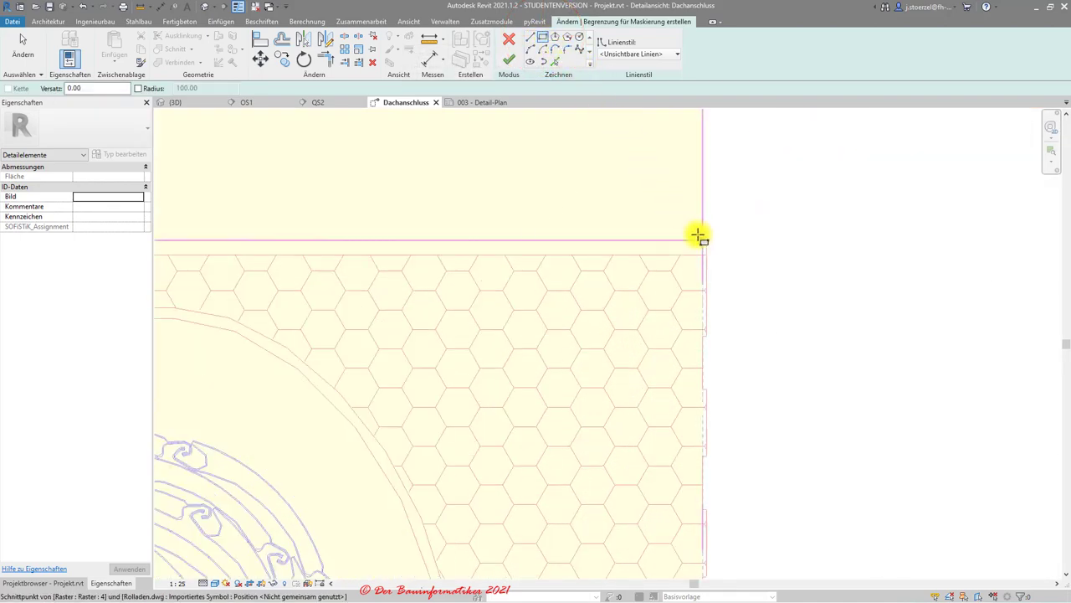
{"action": "left_click", "coordinate": [698, 236]}
{"action": "scroll", "coordinate": [527, 352], "scroll_direction": "down", "scroll_amount": 2}
{"action": "scroll", "coordinate": [526, 352], "scroll_direction": "down", "scroll_amount": 1}
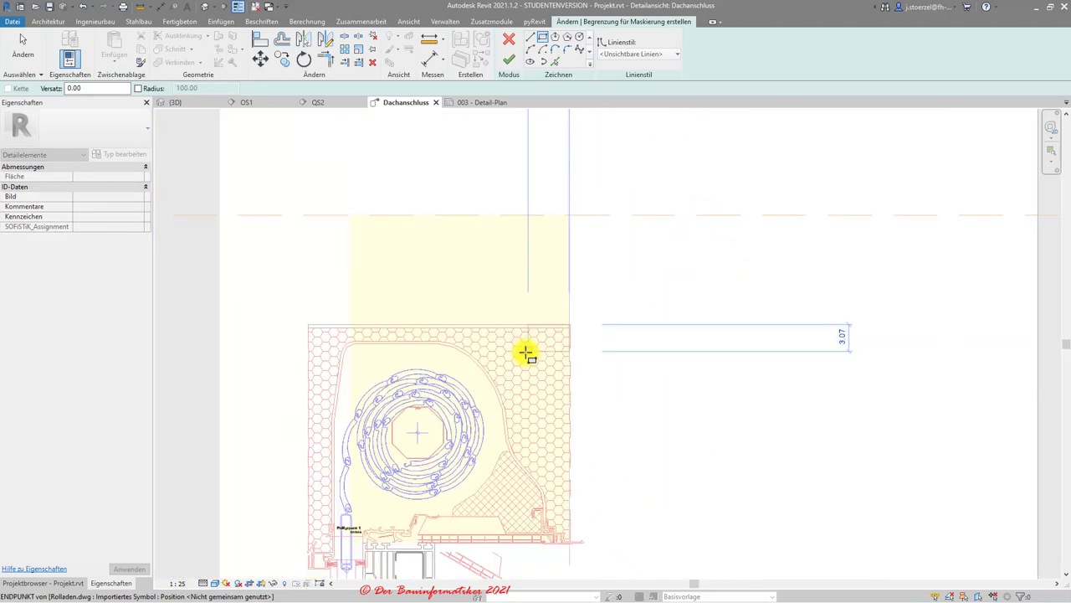
{"action": "scroll", "coordinate": [526, 351], "scroll_direction": "down", "scroll_amount": 1}
{"action": "scroll", "coordinate": [395, 438], "scroll_direction": "up", "scroll_amount": 1}
{"action": "scroll", "coordinate": [400, 443], "scroll_direction": "up", "scroll_amount": 2}
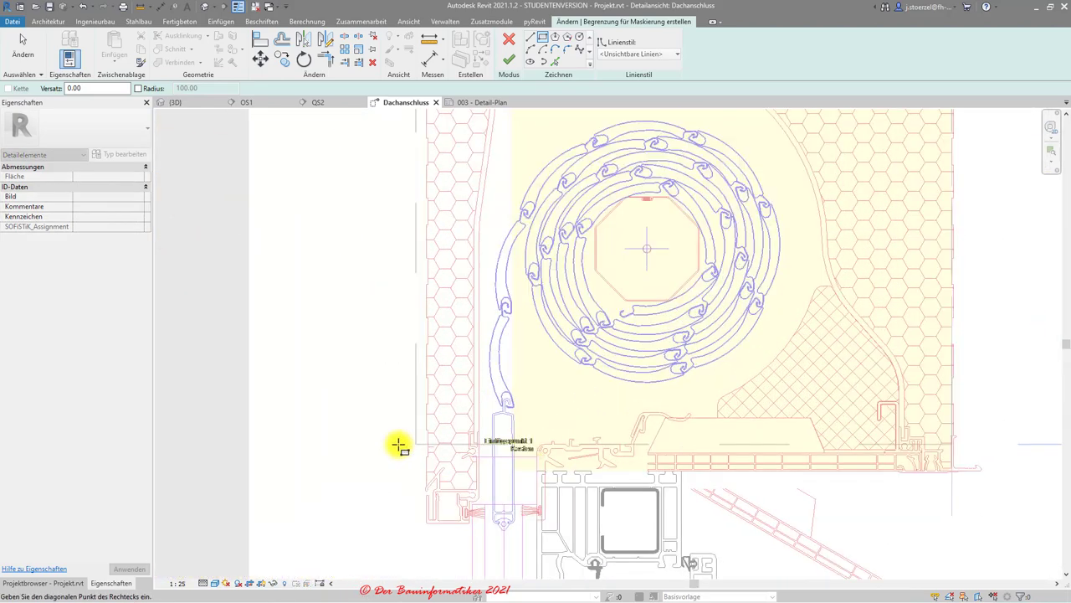
{"action": "scroll", "coordinate": [402, 448], "scroll_direction": "up", "scroll_amount": 2}
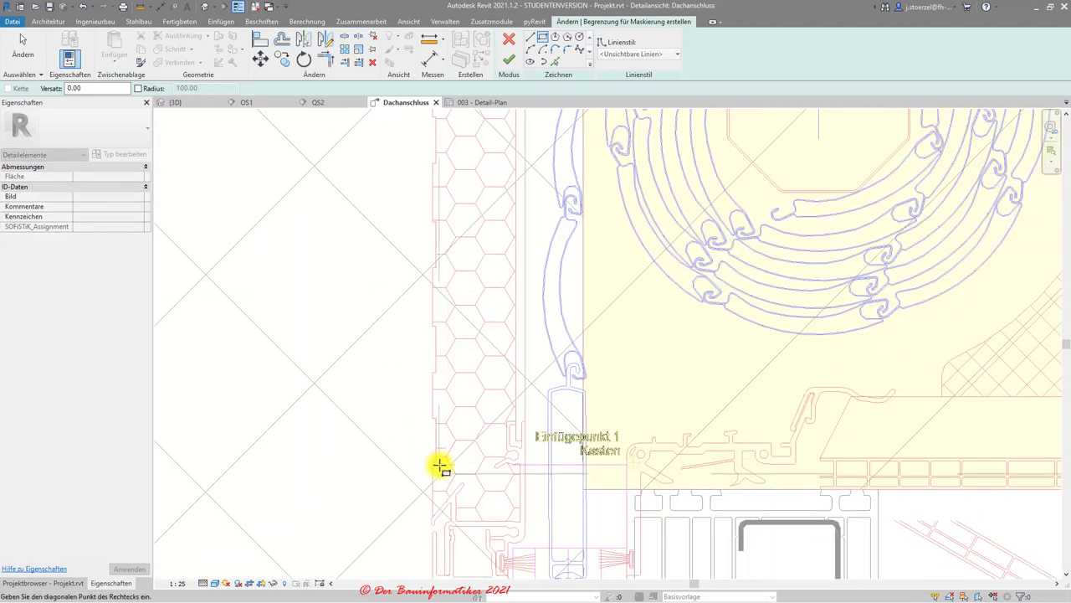
{"action": "left_click", "coordinate": [441, 466]}
{"action": "left_click", "coordinate": [438, 465]}
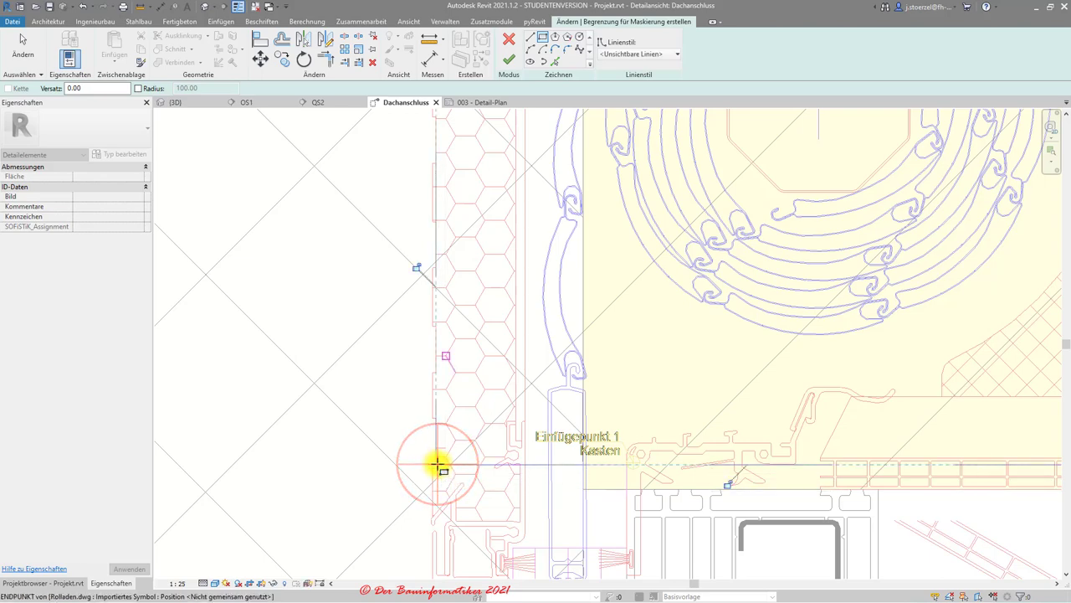
{"action": "scroll", "coordinate": [438, 465], "scroll_direction": "down", "scroll_amount": 3}
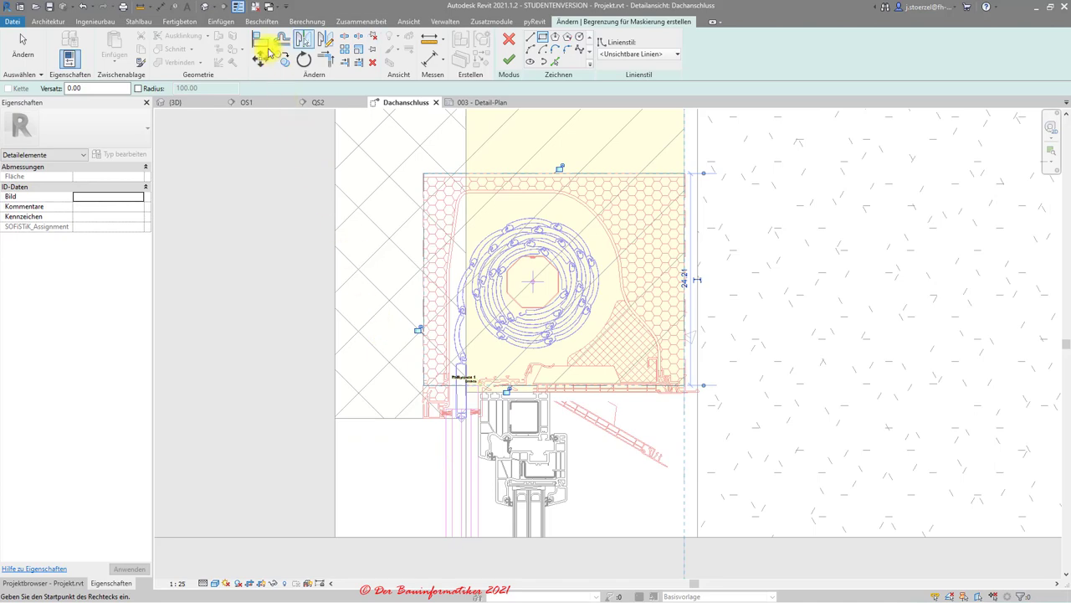
Align the rectangle's bottom edge to the window head line and finish the region
{"action": "left_click", "coordinate": [263, 45]}
{"action": "scroll", "coordinate": [591, 387], "scroll_direction": "up", "scroll_amount": 3}
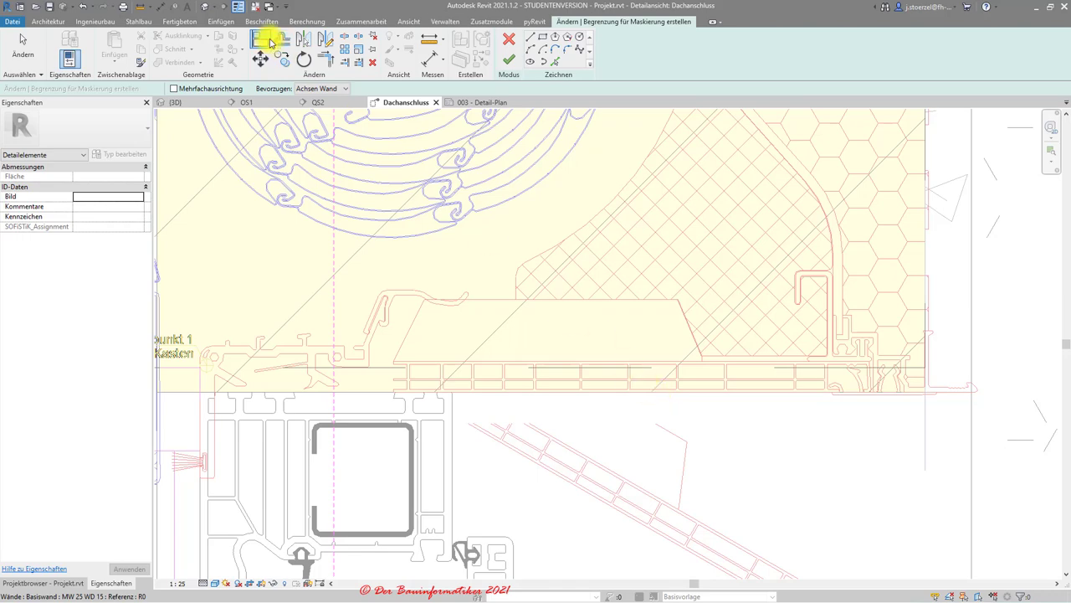
{"action": "left_click", "coordinate": [270, 42]}
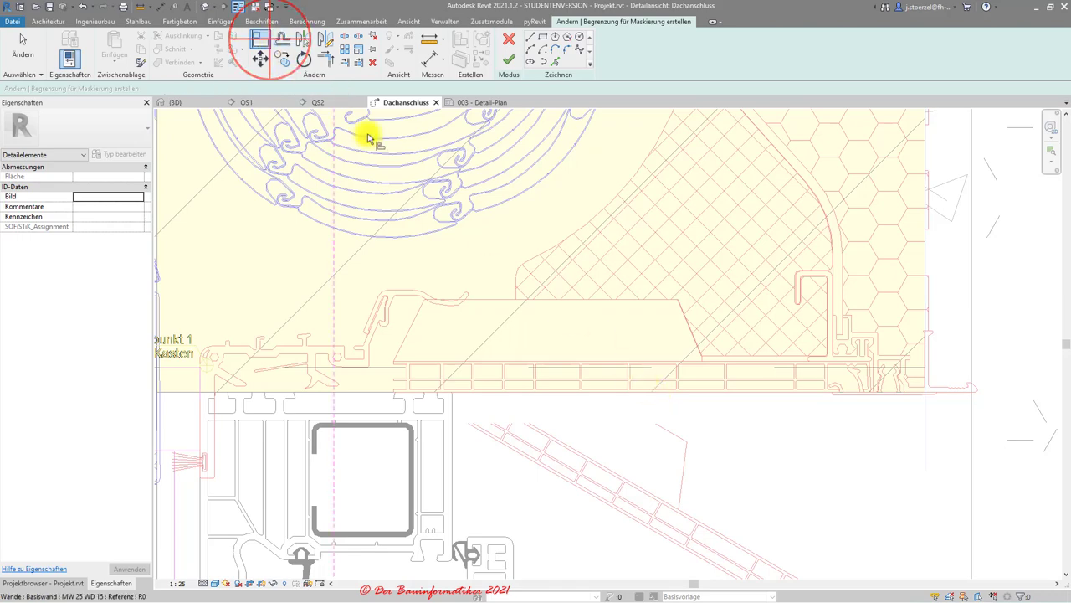
{"action": "left_click", "coordinate": [635, 399]}
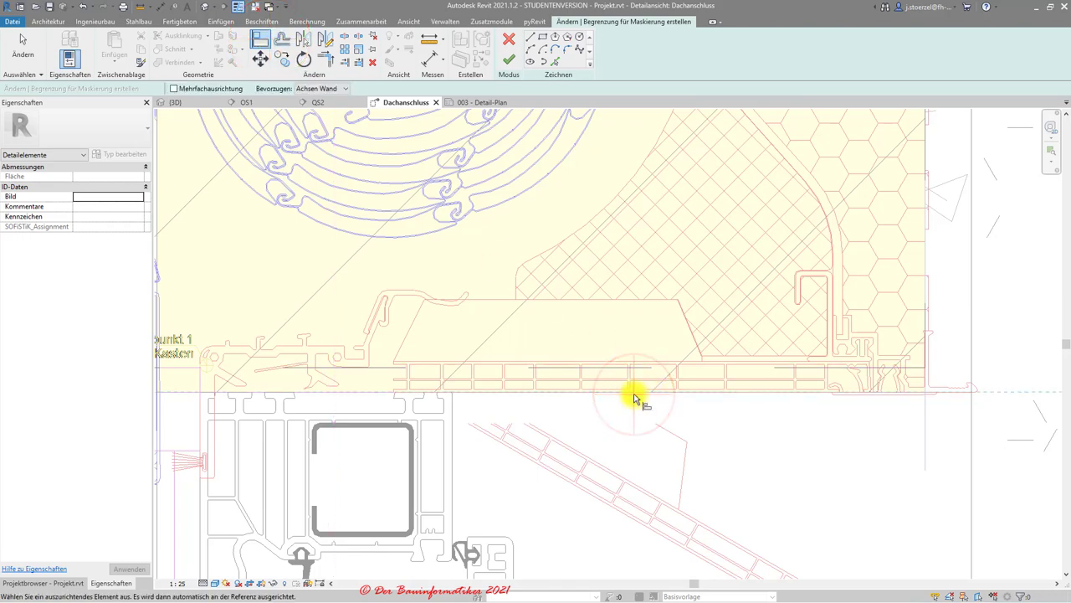
{"action": "scroll", "coordinate": [634, 399], "scroll_direction": "down", "scroll_amount": 3}
{"action": "left_click", "coordinate": [347, 358]}
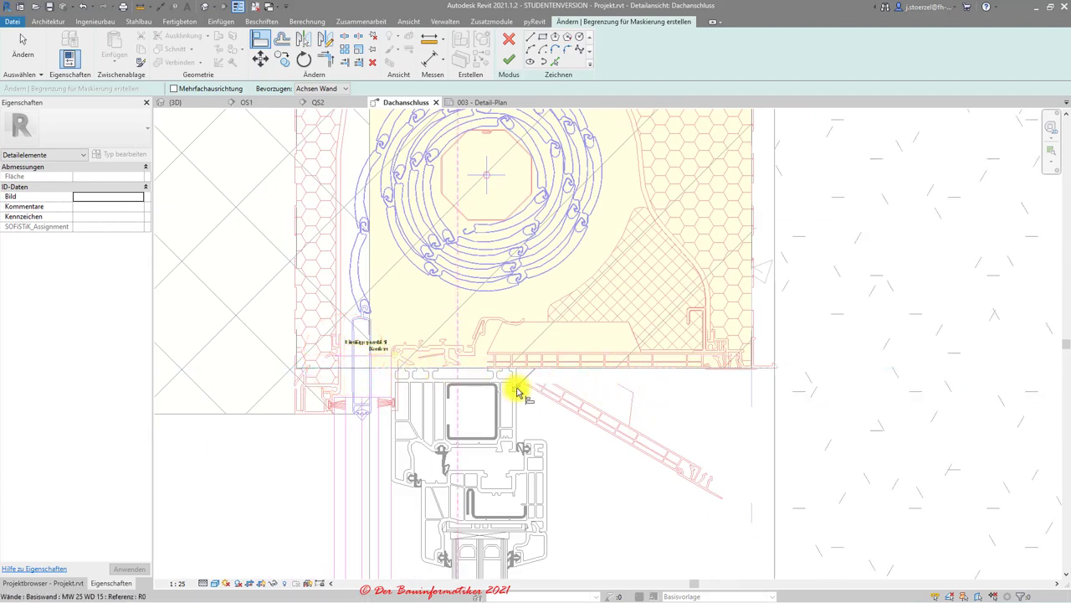
{"action": "scroll", "coordinate": [514, 202], "scroll_direction": "up", "scroll_amount": 2}
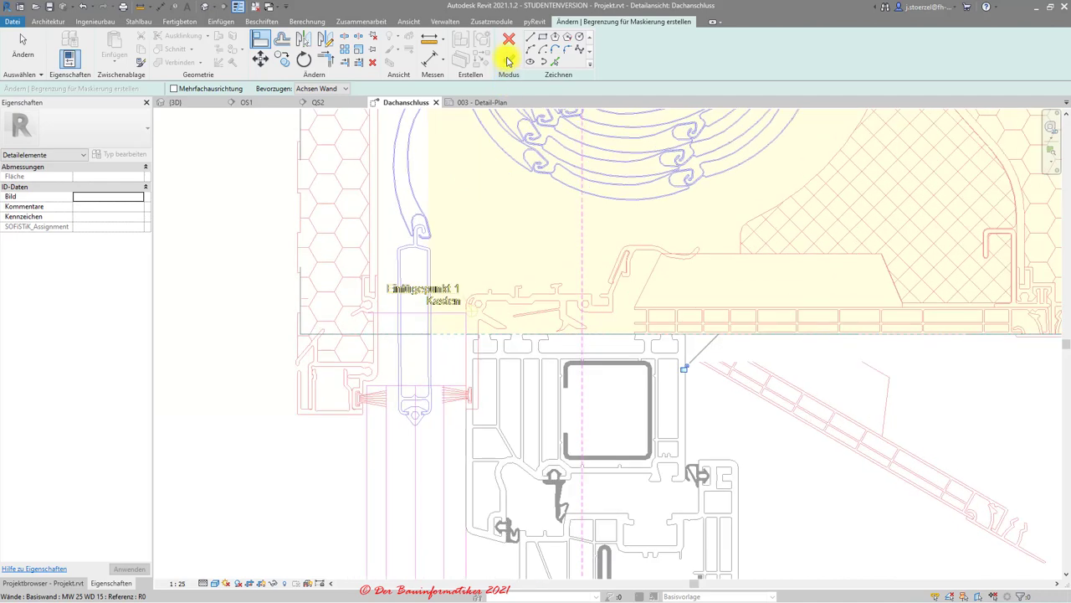
{"action": "left_click", "coordinate": [508, 60]}
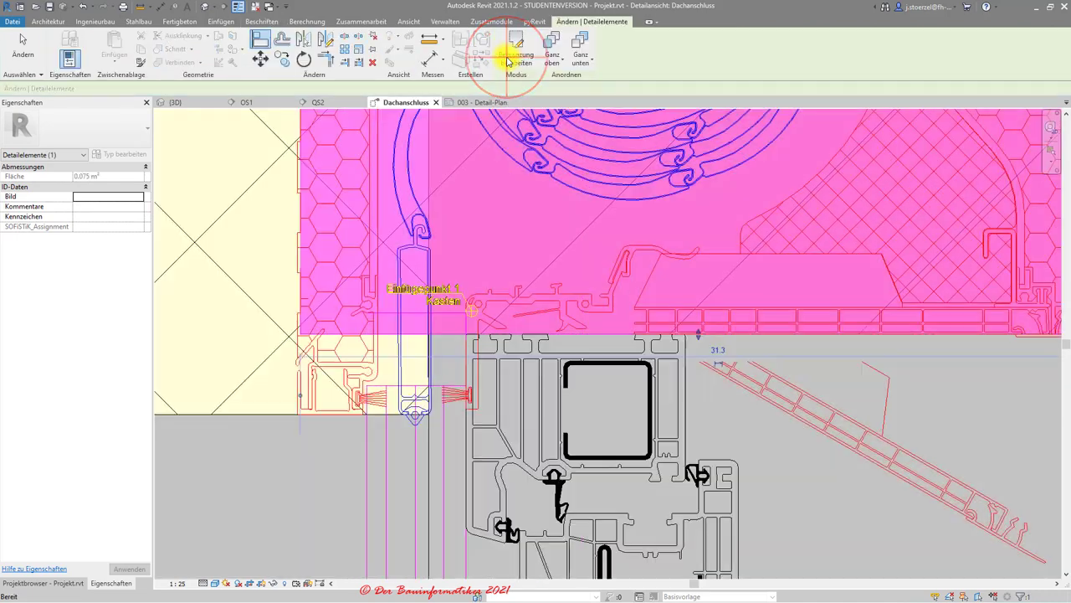
Select the masking region above the window and reopen its boundary for editing
{"action": "scroll", "coordinate": [471, 112], "scroll_direction": "down", "scroll_amount": 2}
{"action": "scroll", "coordinate": [413, 220], "scroll_direction": "down", "scroll_amount": 1}
{"action": "left_click", "coordinate": [415, 222]}
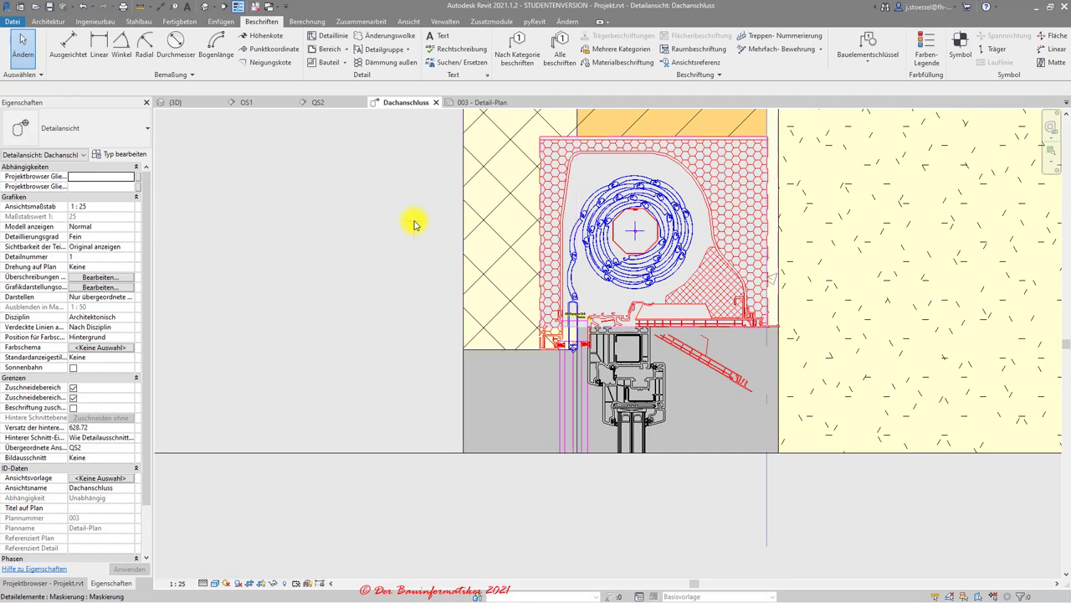
{"action": "scroll", "coordinate": [413, 223], "scroll_direction": "up", "scroll_amount": 2}
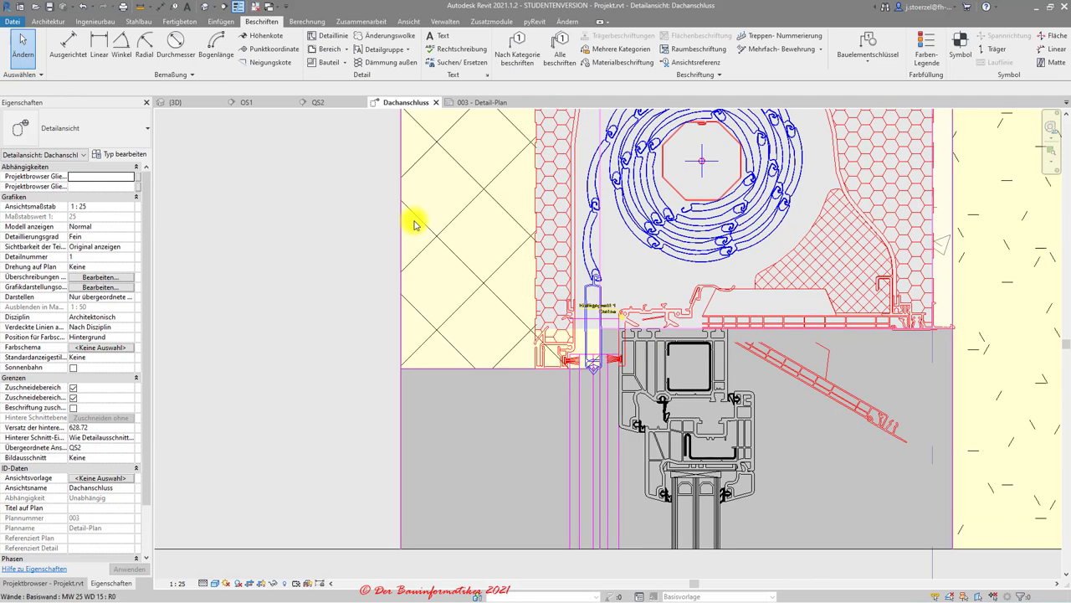
{"action": "scroll", "coordinate": [414, 225], "scroll_direction": "up", "scroll_amount": 2}
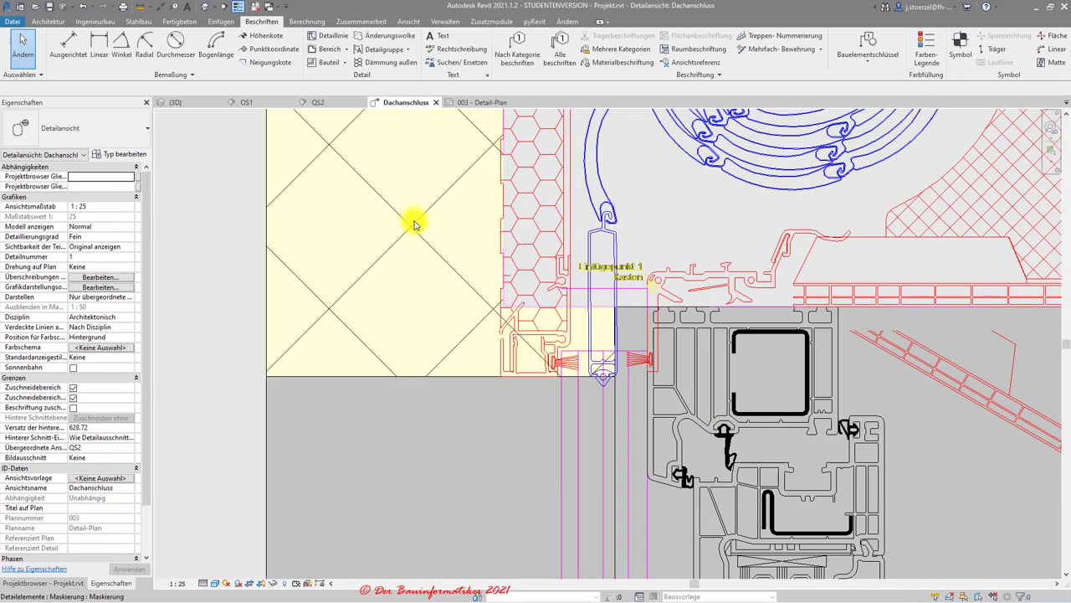
{"action": "left_click", "coordinate": [578, 308]}
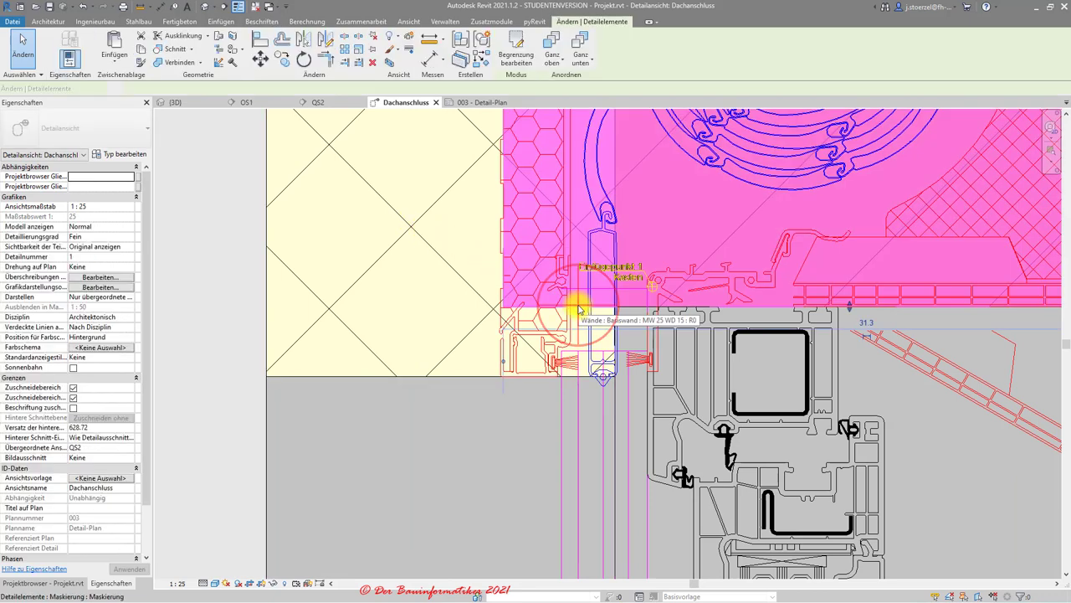
{"action": "left_click", "coordinate": [516, 47]}
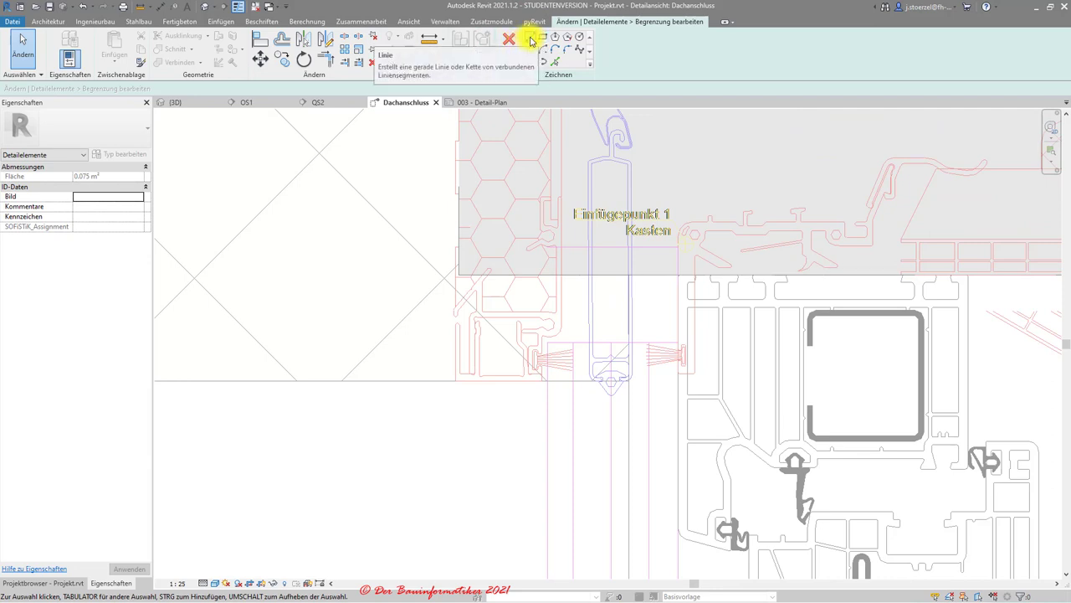
{"action": "mouse_move", "coordinate": [530, 38]}
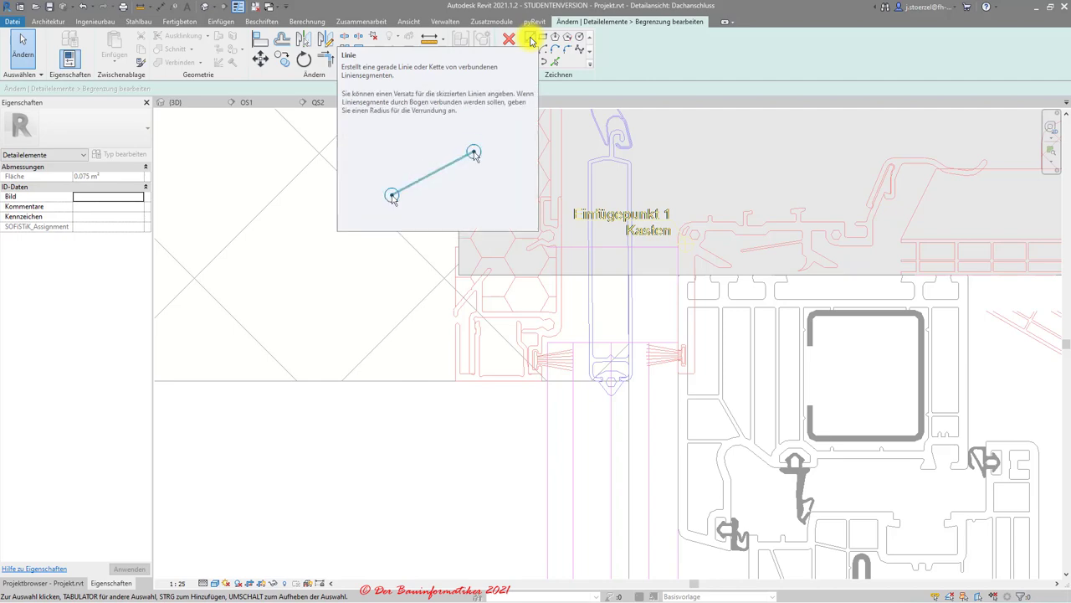
Zoom to fit and pick the lower horizontal drawing line as a boundary edge
{"action": "key", "text": "z"}
{"action": "key", "text": "f"}
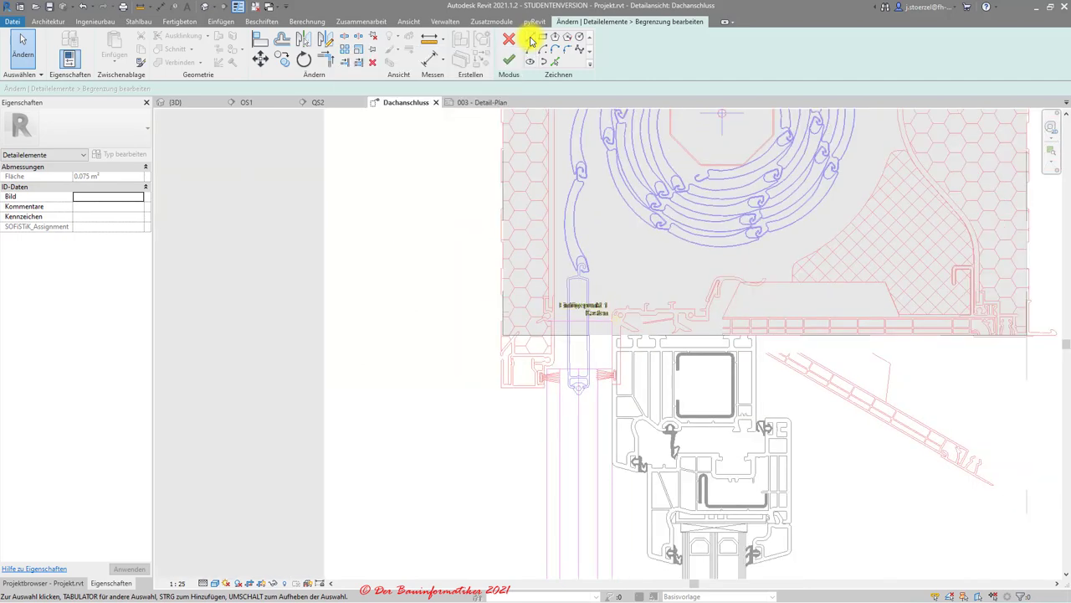
{"action": "scroll", "coordinate": [580, 402], "scroll_direction": "up", "scroll_amount": 2}
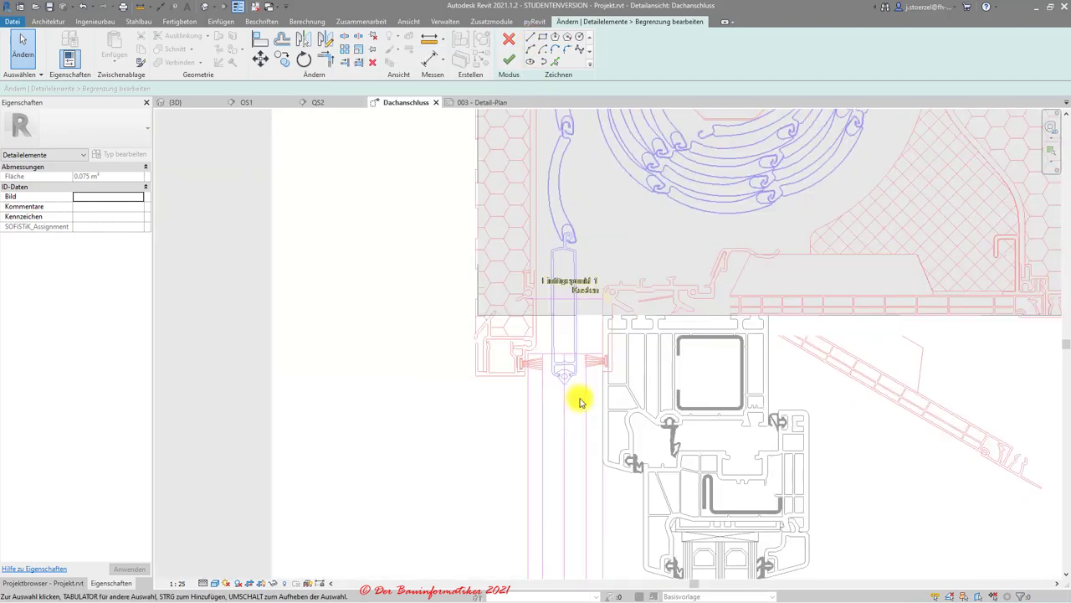
{"action": "scroll", "coordinate": [580, 402], "scroll_direction": "up", "scroll_amount": 2}
{"action": "left_click", "coordinate": [530, 38]}
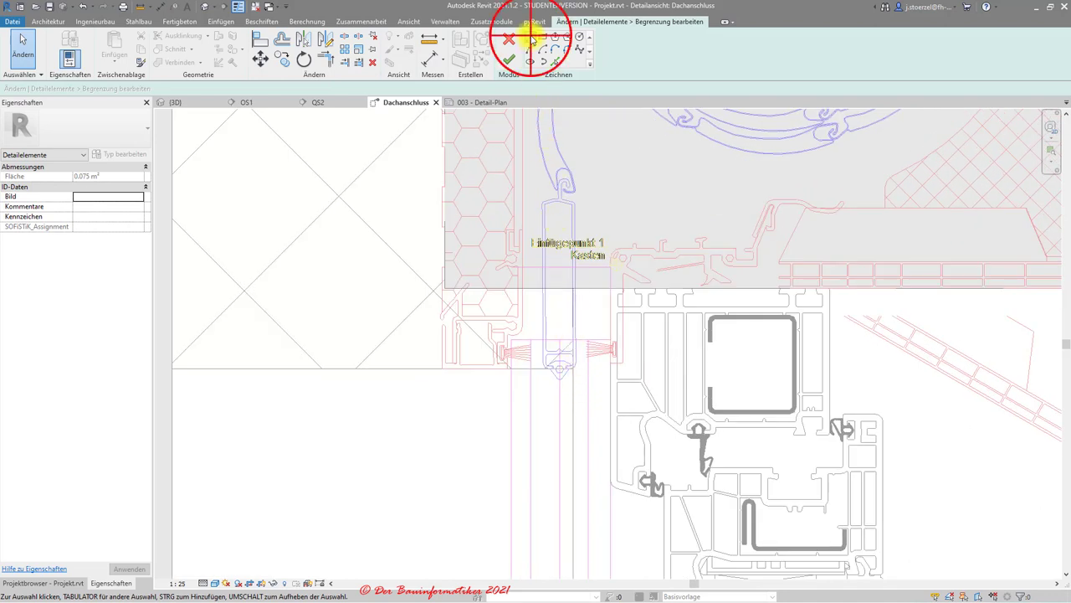
{"action": "left_click", "coordinate": [555, 63]}
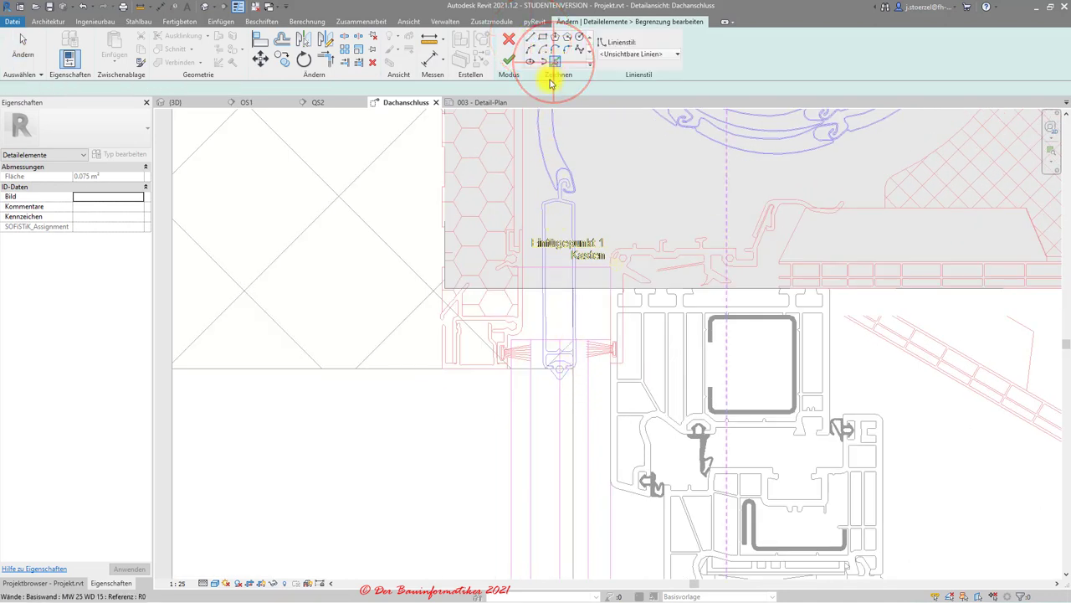
{"action": "left_click", "coordinate": [484, 372]}
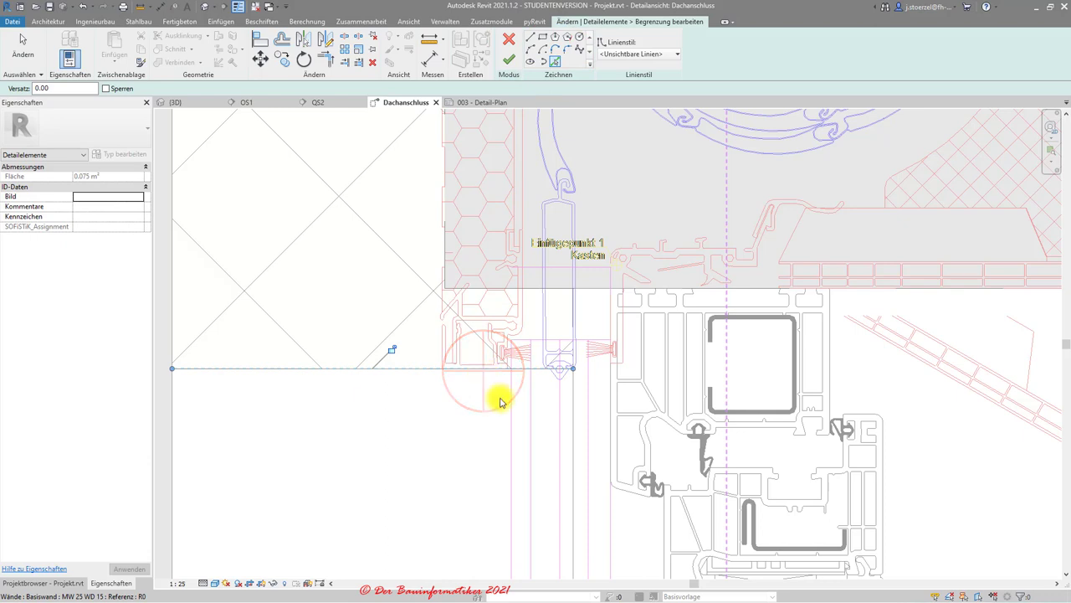
Tab-cycle to the vertical line beside the rail and pick it as a boundary edge
{"action": "scroll", "coordinate": [532, 447], "scroll_direction": "up", "scroll_amount": 1}
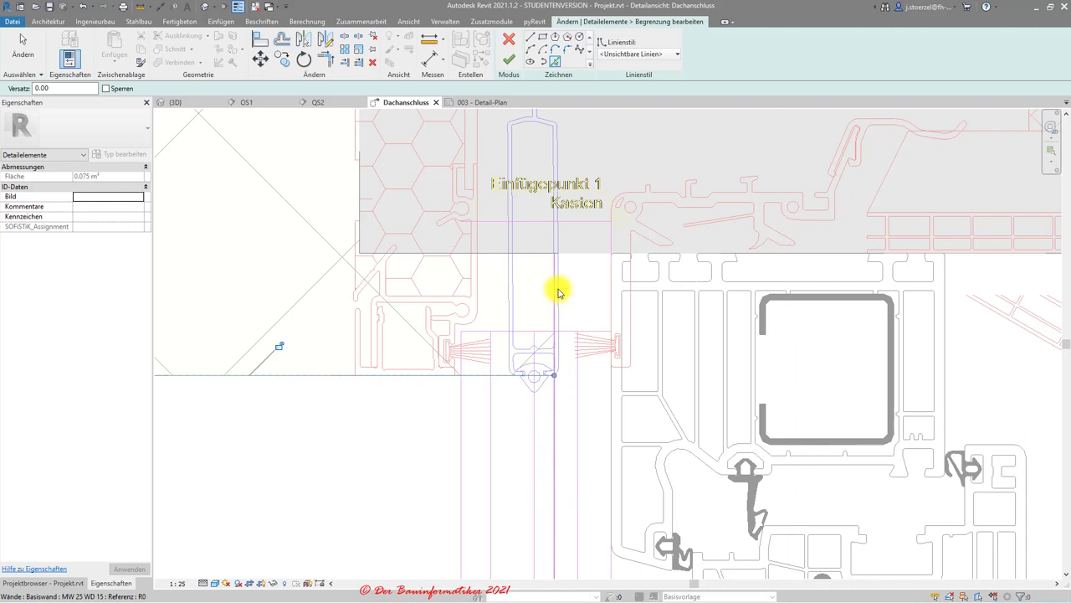
{"action": "key", "text": "Tab"}
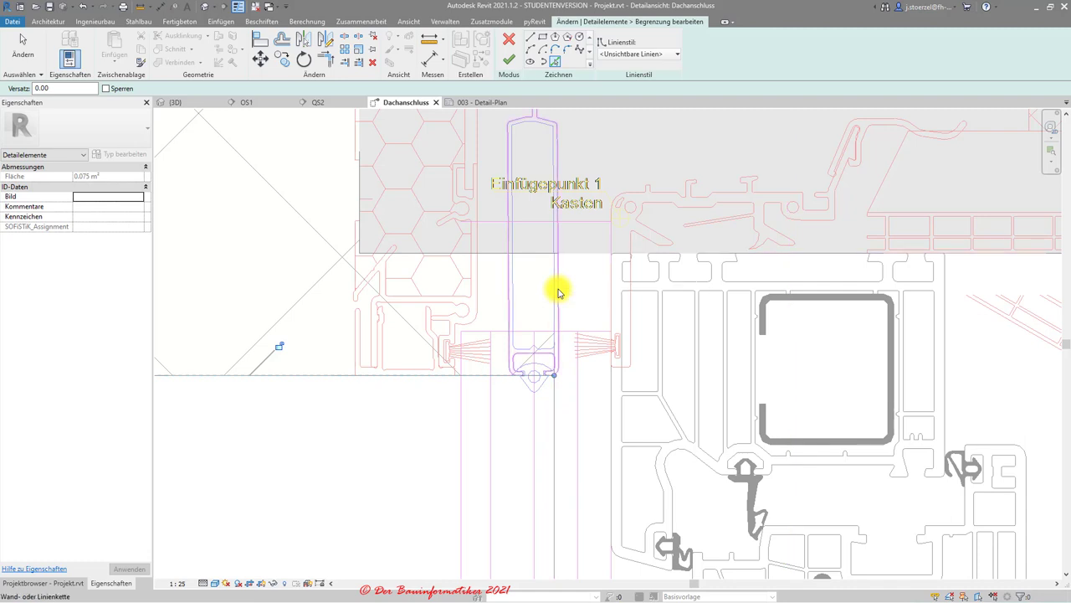
{"action": "key", "text": "Tab"}
{"action": "key", "text": "Tab"}
{"action": "key", "text": "Tab"}
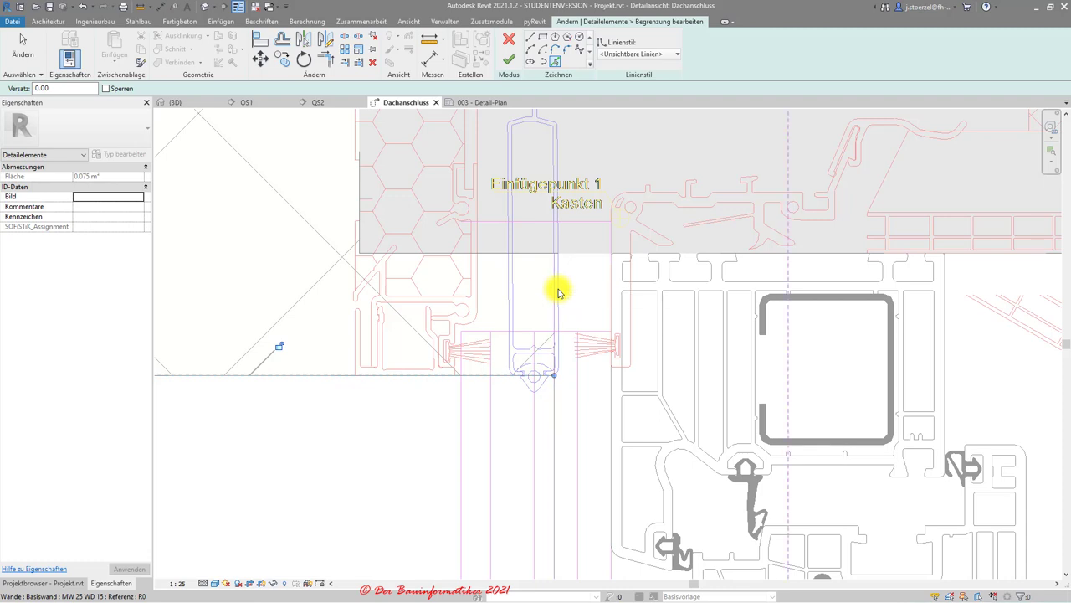
{"action": "key", "text": "Tab"}
{"action": "scroll", "coordinate": [559, 292], "scroll_direction": "up", "scroll_amount": 2}
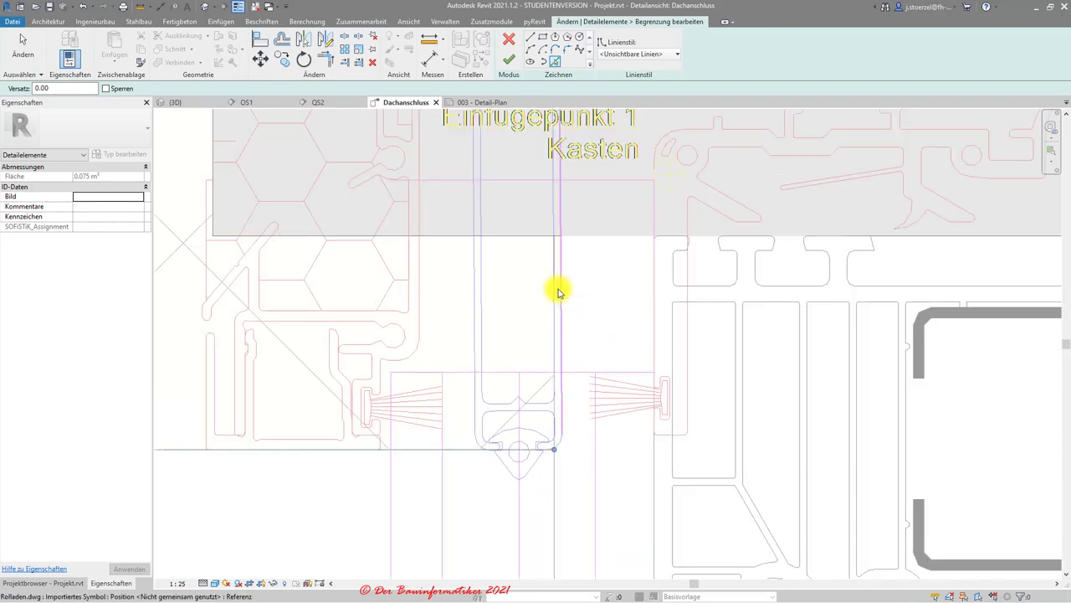
{"action": "left_click", "coordinate": [560, 295]}
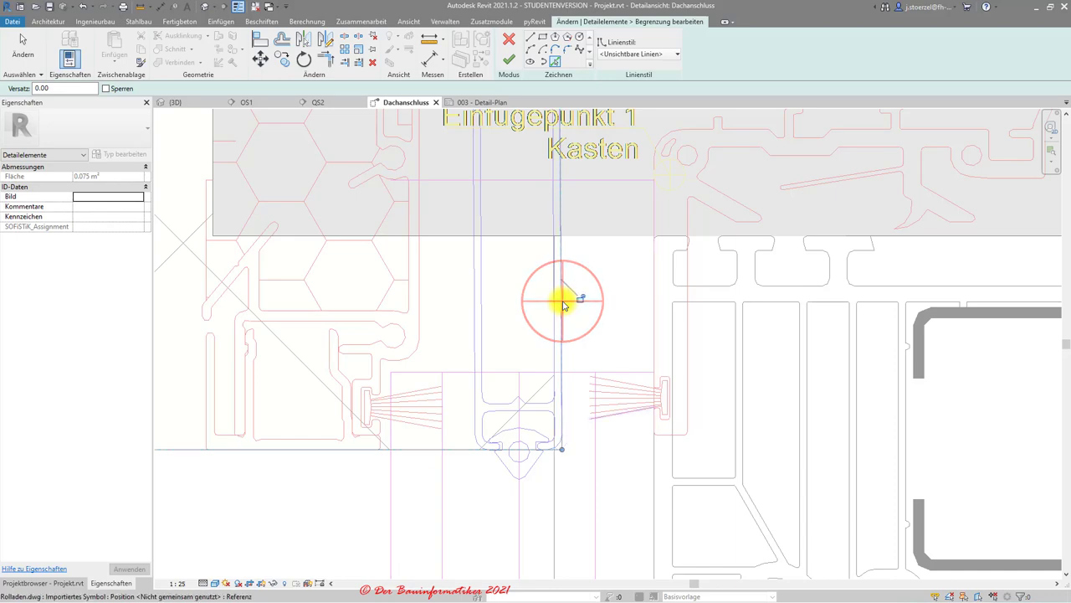
{"action": "scroll", "coordinate": [562, 303], "scroll_direction": "down", "scroll_amount": 2}
{"action": "key", "text": "Escape"}
Trim/Extend the boundary lines into closed corners and finish the boundary sketch
{"action": "scroll", "coordinate": [561, 303], "scroll_direction": "up", "scroll_amount": 2}
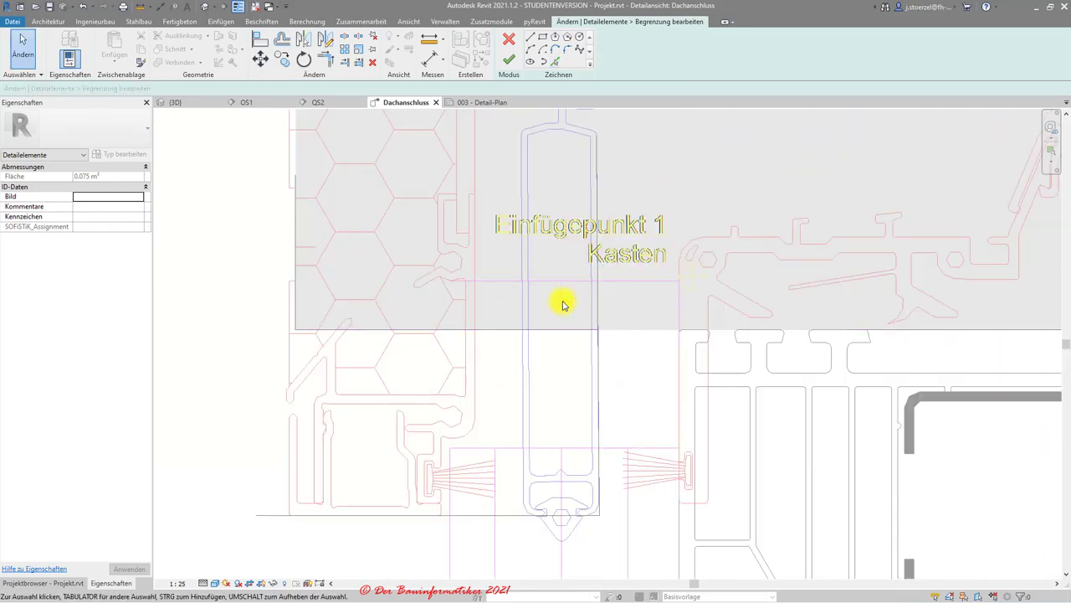
{"action": "left_click", "coordinate": [326, 60]}
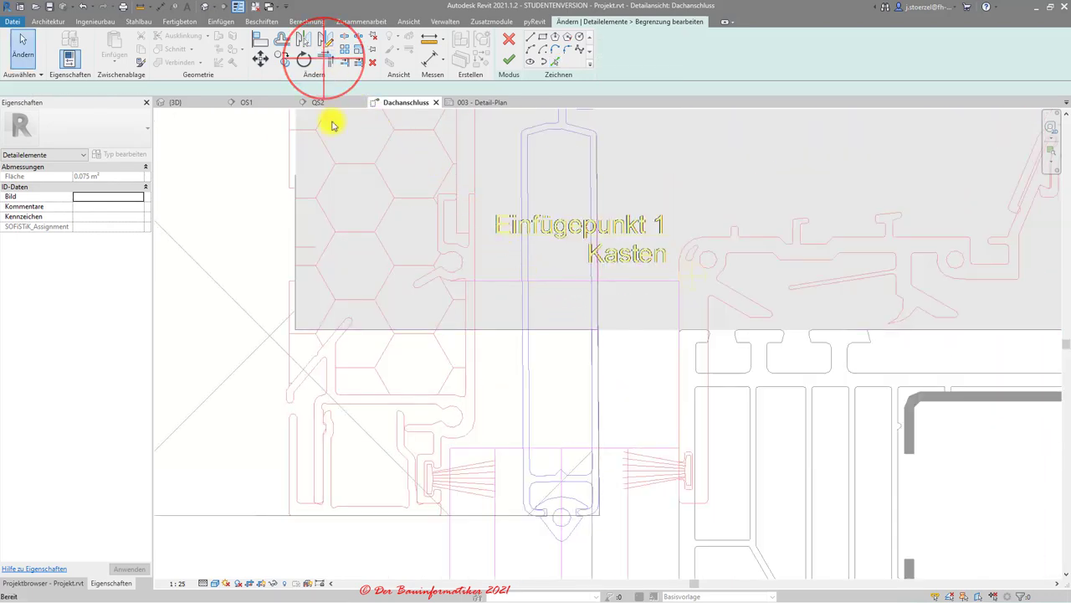
{"action": "scroll", "coordinate": [377, 508], "scroll_direction": "down", "scroll_amount": 2}
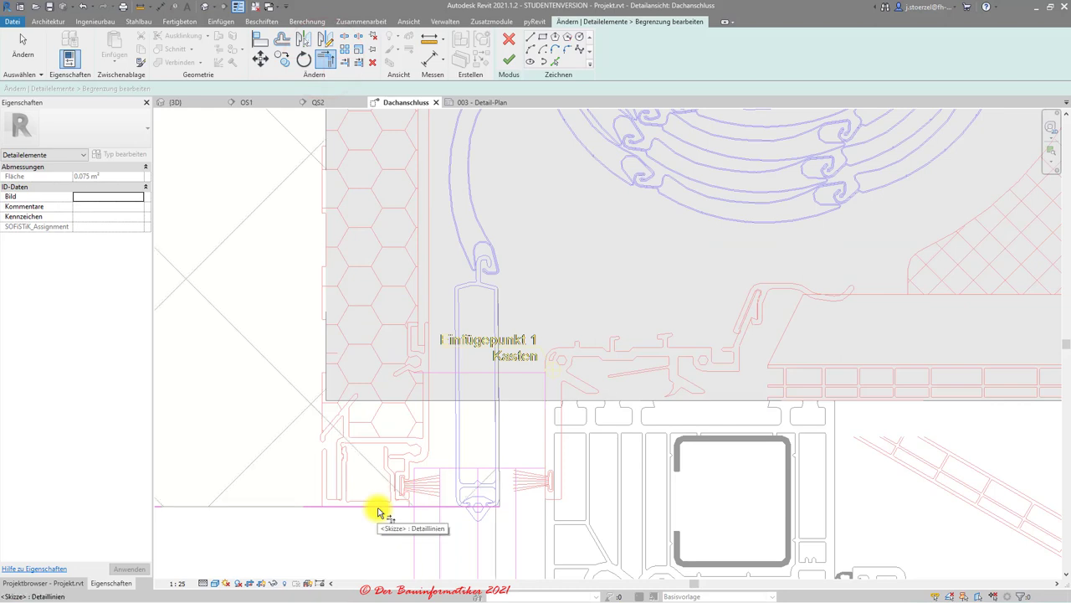
{"action": "left_click", "coordinate": [376, 506]}
{"action": "left_click", "coordinate": [327, 360]}
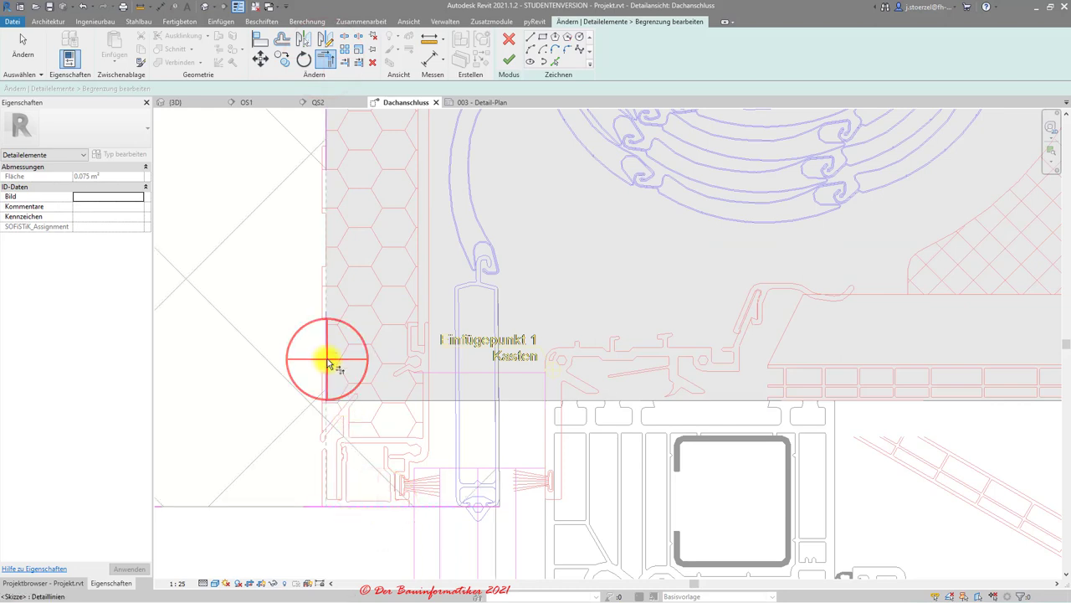
{"action": "scroll", "coordinate": [328, 364], "scroll_direction": "up", "scroll_amount": 2}
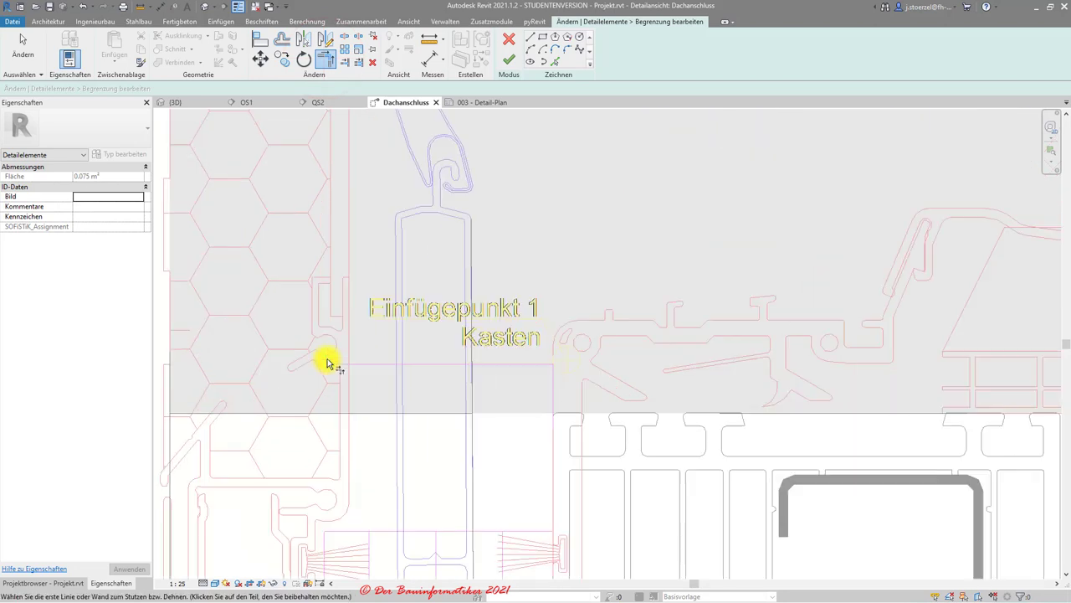
{"action": "scroll", "coordinate": [328, 363], "scroll_direction": "up", "scroll_amount": 1}
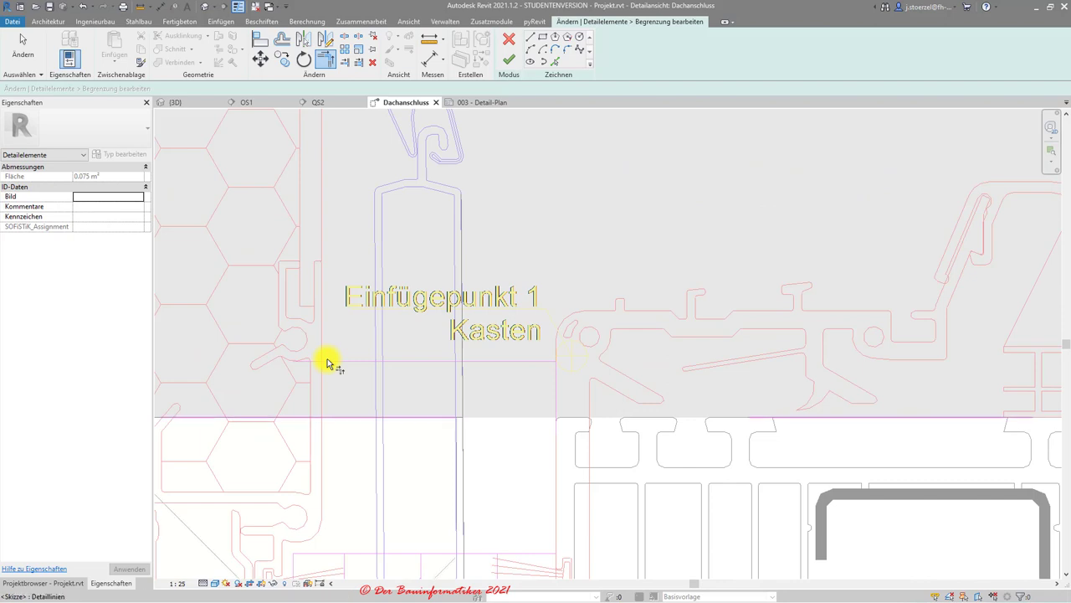
{"action": "left_click", "coordinate": [463, 448]}
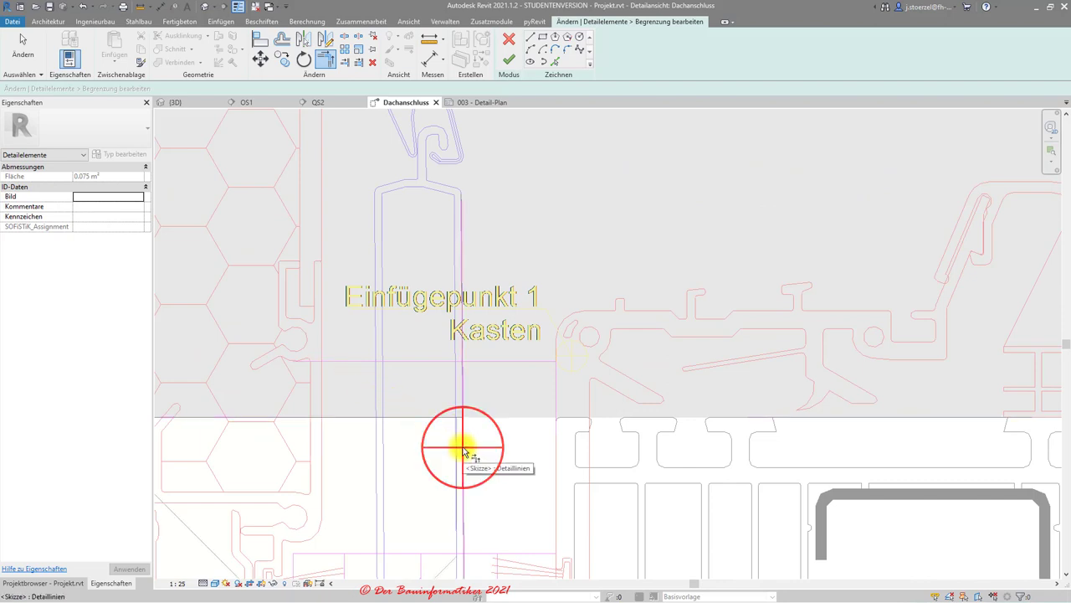
{"action": "left_click", "coordinate": [728, 418]}
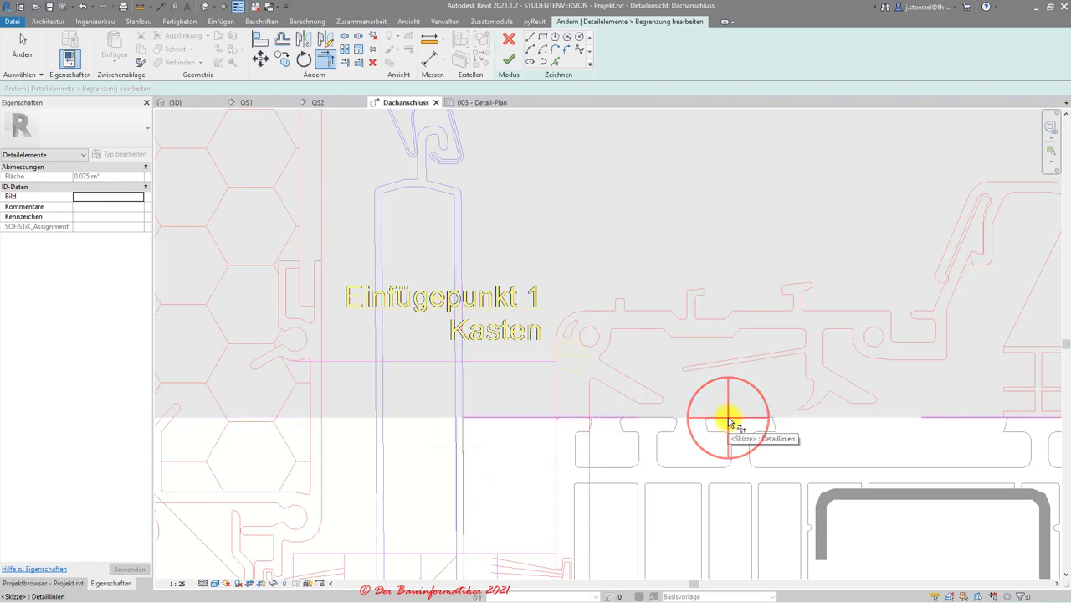
{"action": "scroll", "coordinate": [444, 432], "scroll_direction": "down", "scroll_amount": 2}
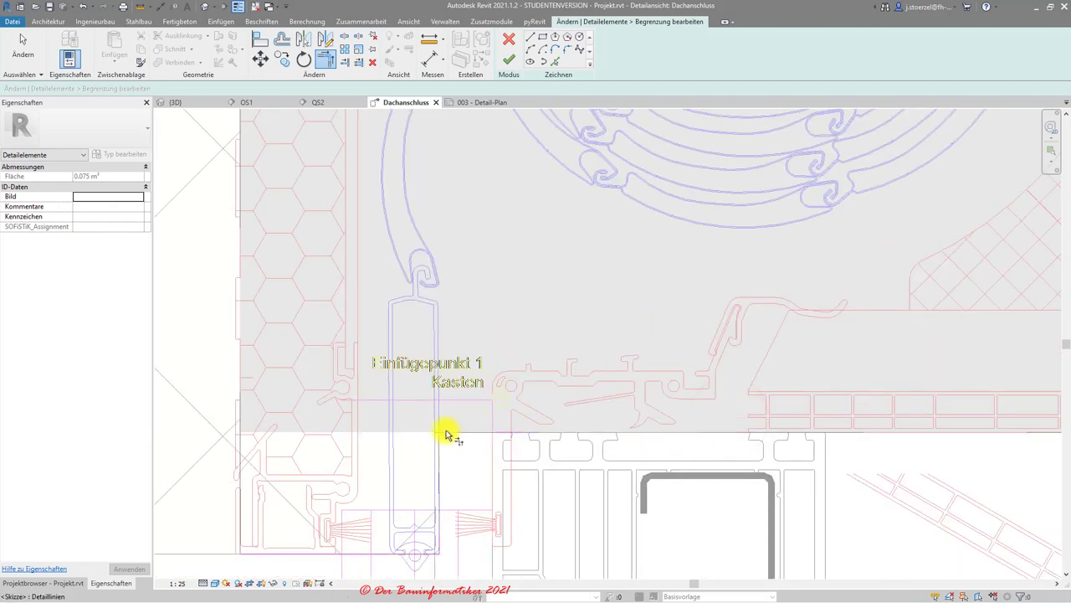
{"action": "scroll", "coordinate": [449, 411], "scroll_direction": "down", "scroll_amount": 2}
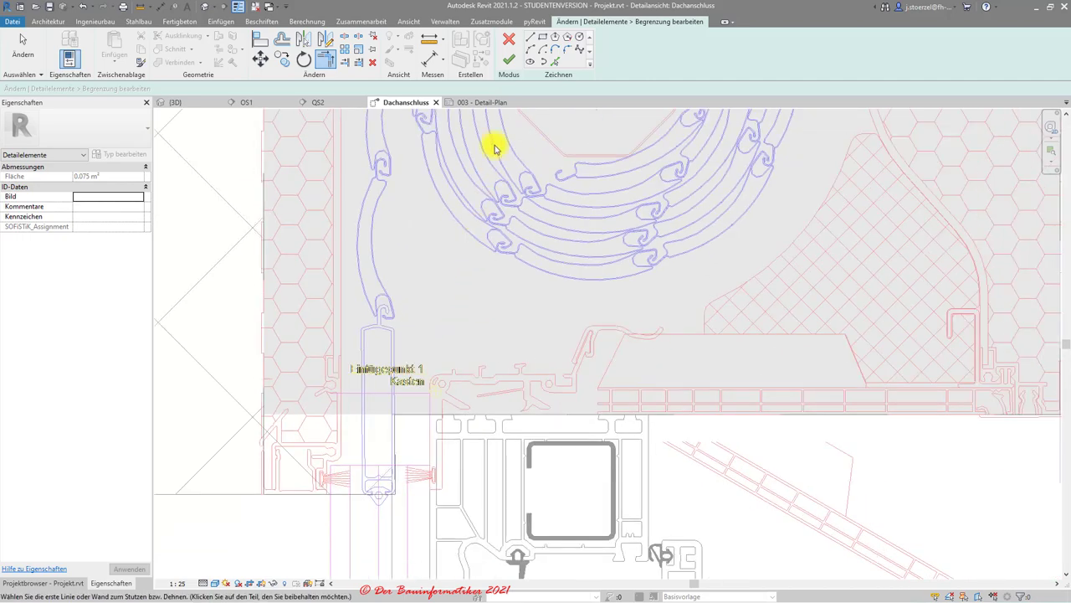
{"action": "left_click", "coordinate": [509, 62]}
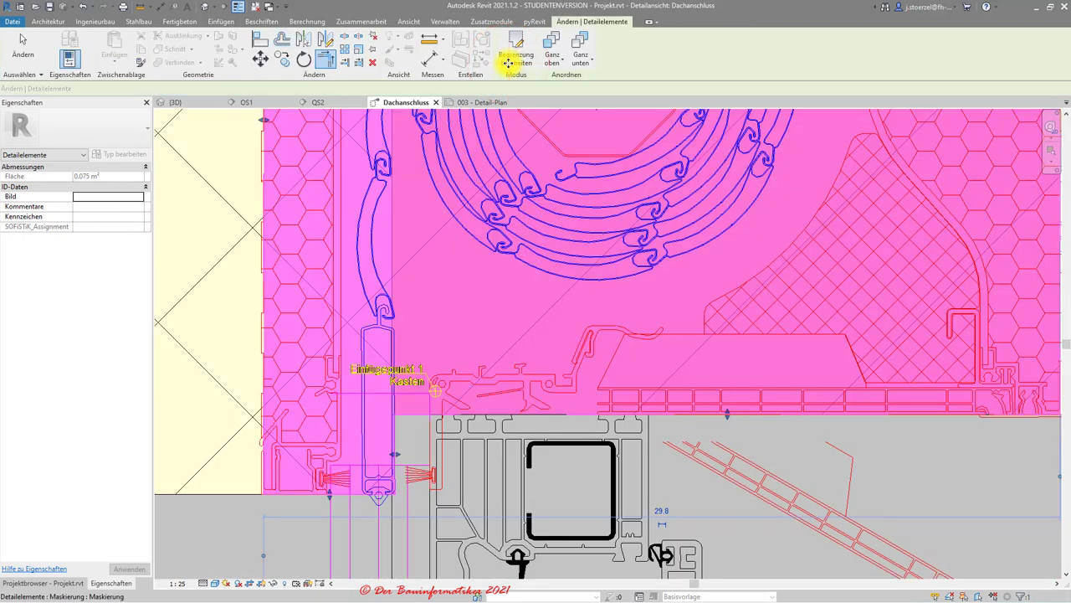
{"action": "key", "text": "z"}
{"action": "key", "text": "f"}
{"action": "key", "text": "Escape"}
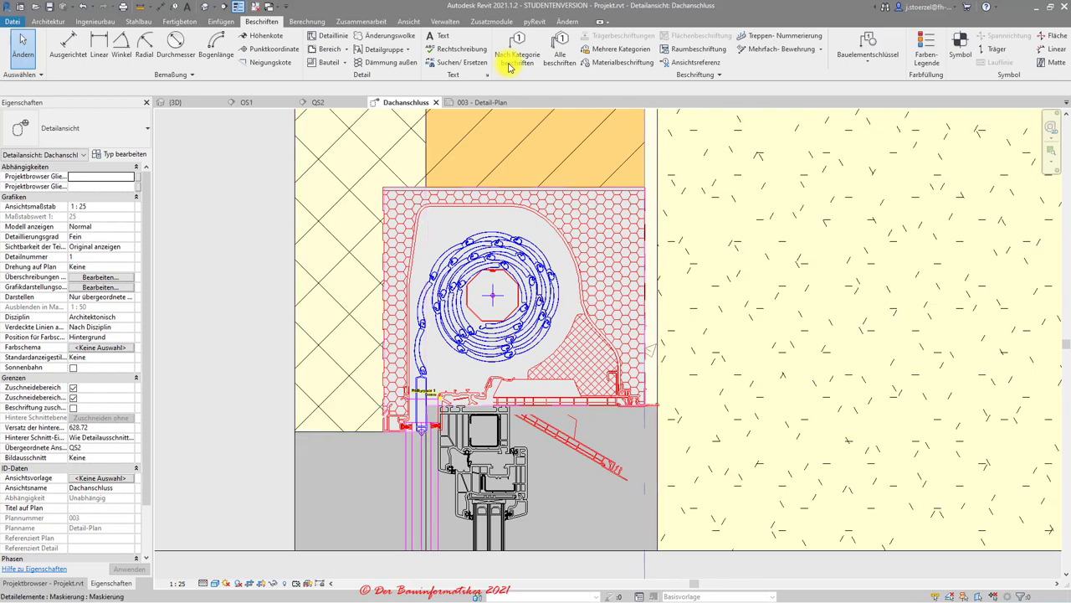
{"action": "key", "text": "z"}
{"action": "key", "text": "f"}
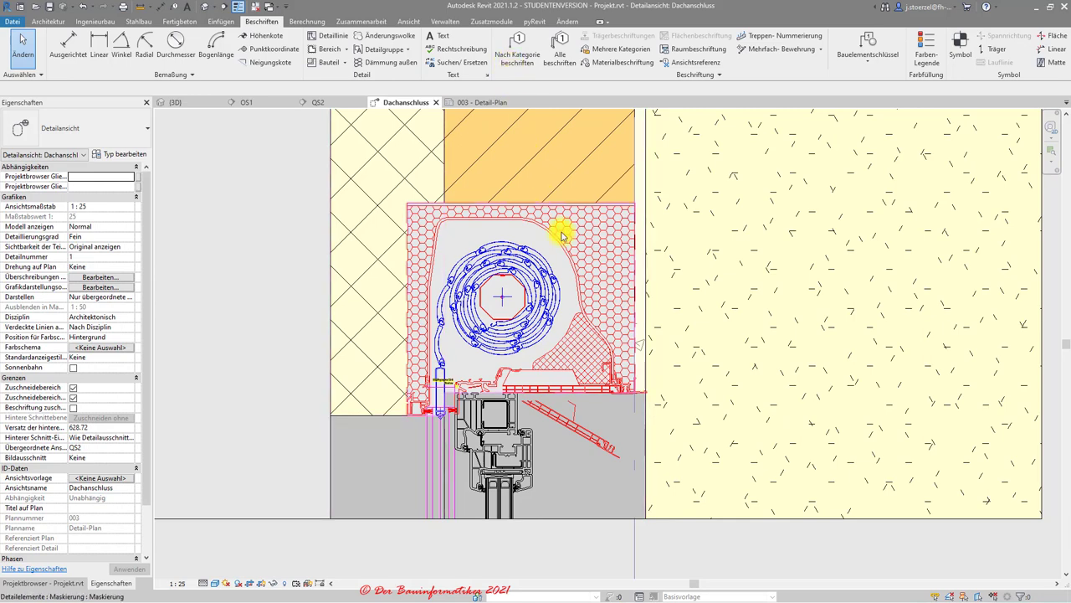
{"action": "scroll", "coordinate": [602, 366], "scroll_direction": "down", "scroll_amount": 3}
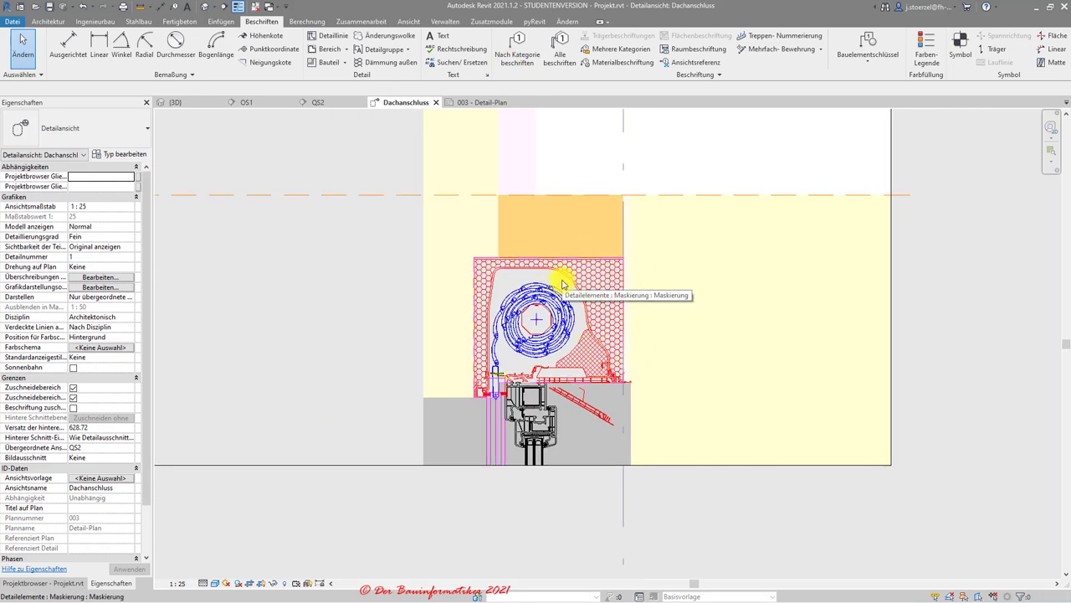
{"action": "mouse_move", "coordinate": [552, 205]}
{"action": "middle_mouse_down"}
{"action": "mouse_move", "coordinate": [570, 287]}
{"action": "mouse_move", "coordinate": [537, 171]}
{"action": "middle_mouse_up"}
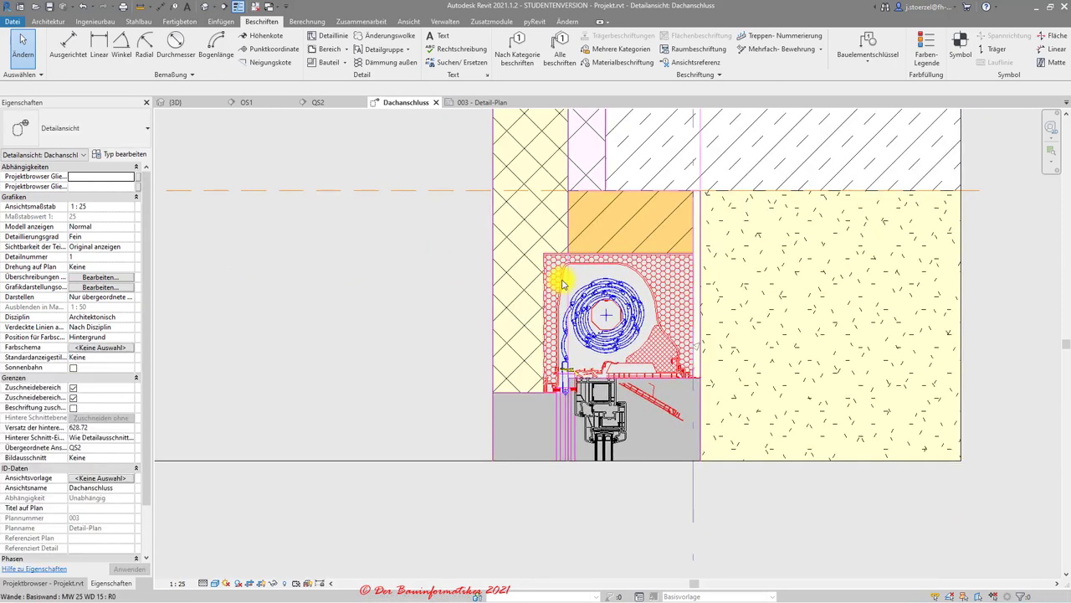
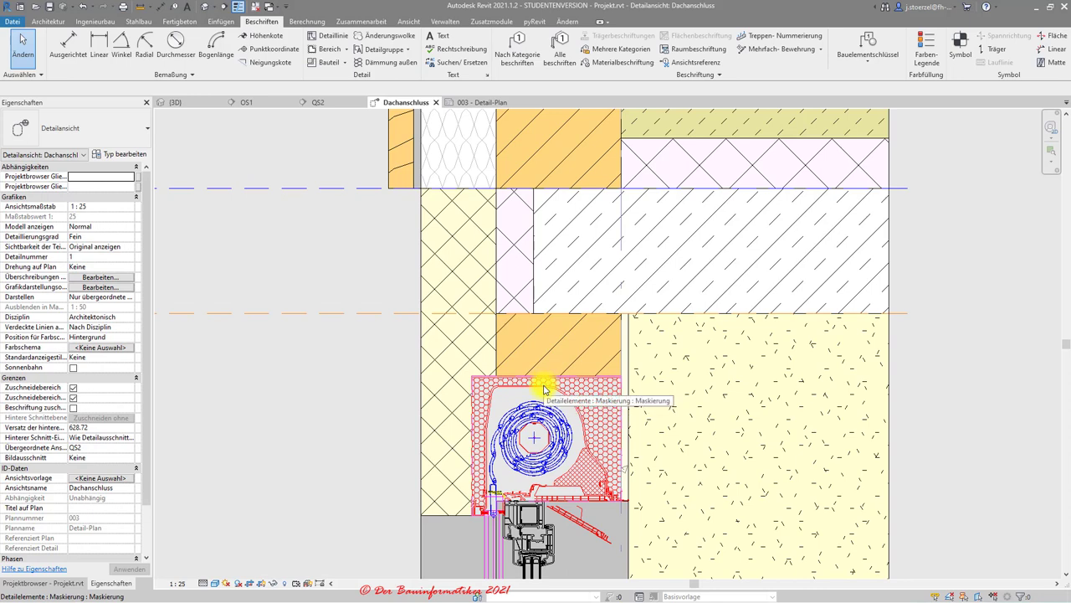
Tab-cycle the pre-highlight to the floor slab, then bring up the Ansicht ribbon tools
{"action": "key", "text": "Tab"}
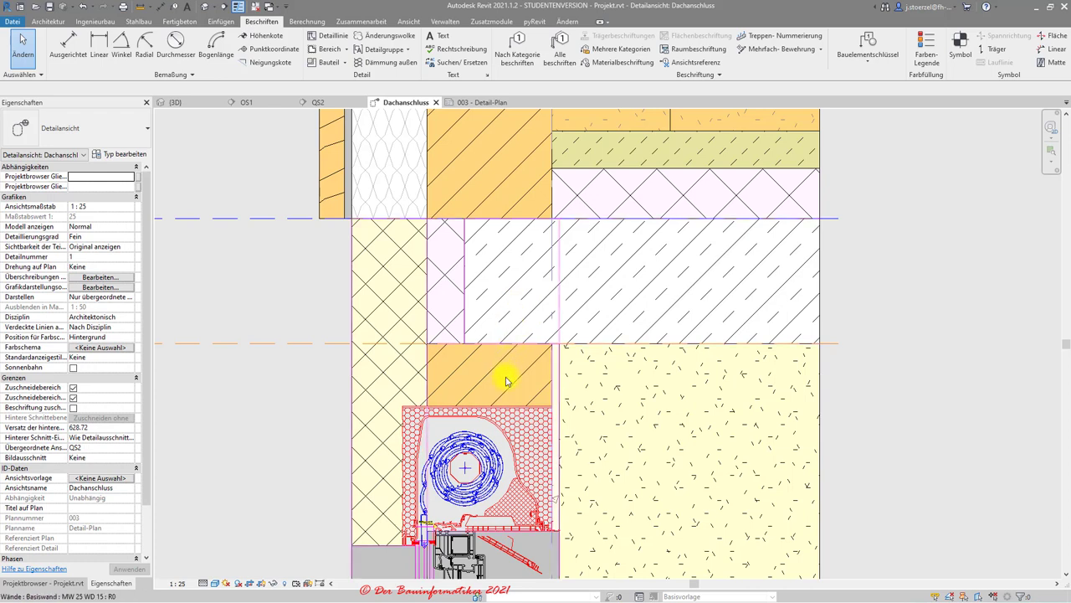
{"action": "key", "text": "Tab"}
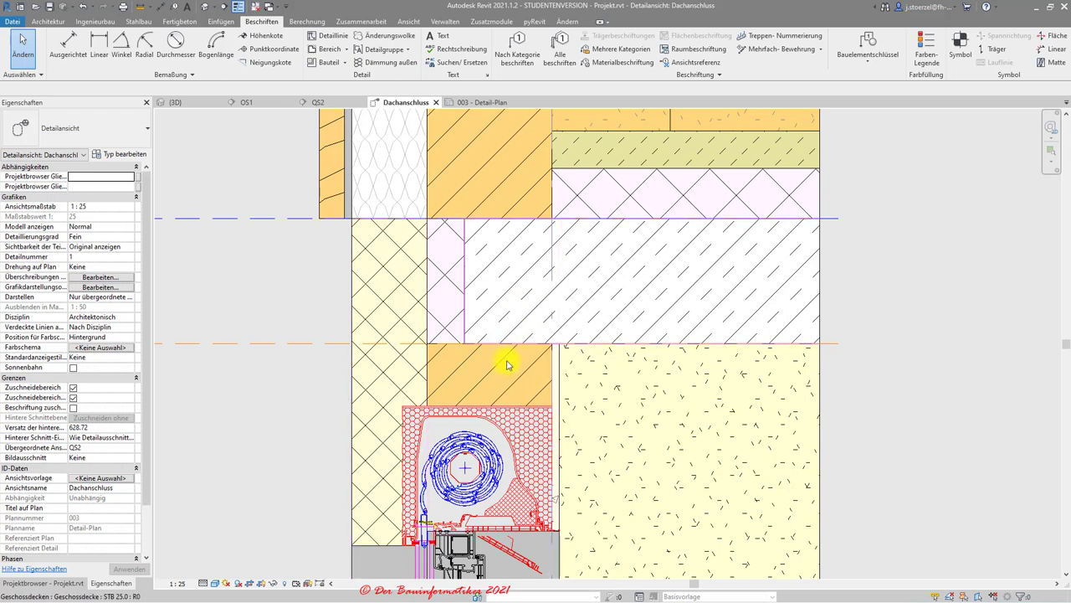
{"action": "key", "text": "Tab"}
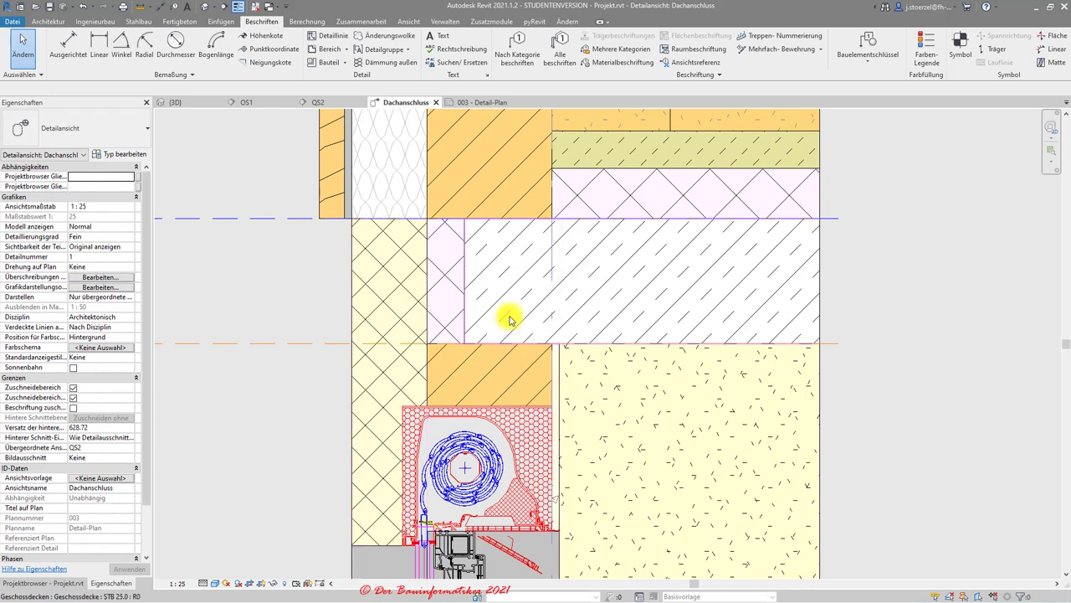
{"action": "left_click", "coordinate": [408, 21]}
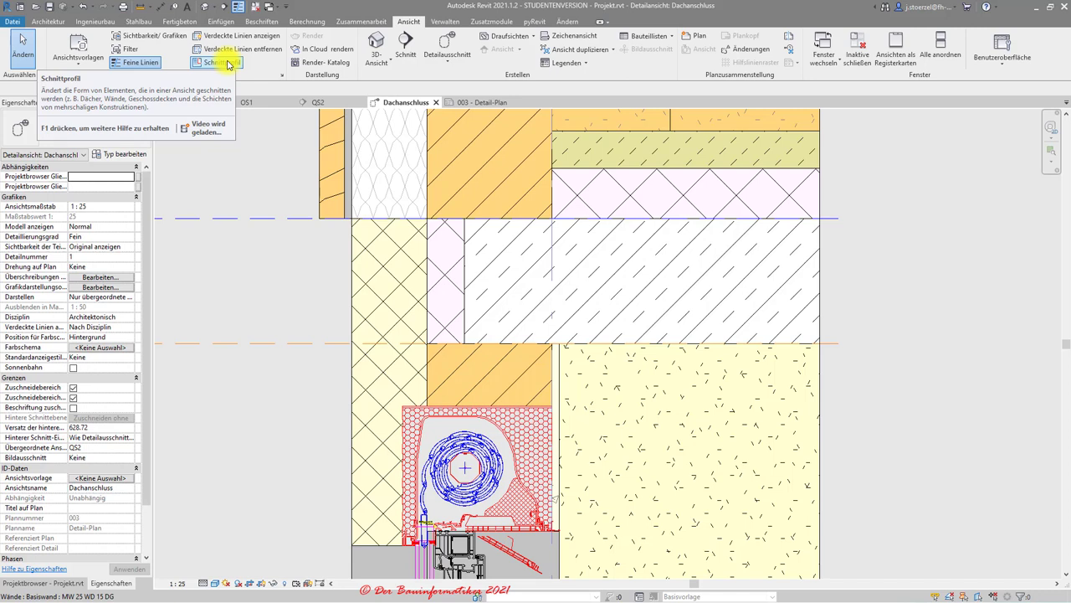
{"action": "mouse_move", "coordinate": [220, 62]}
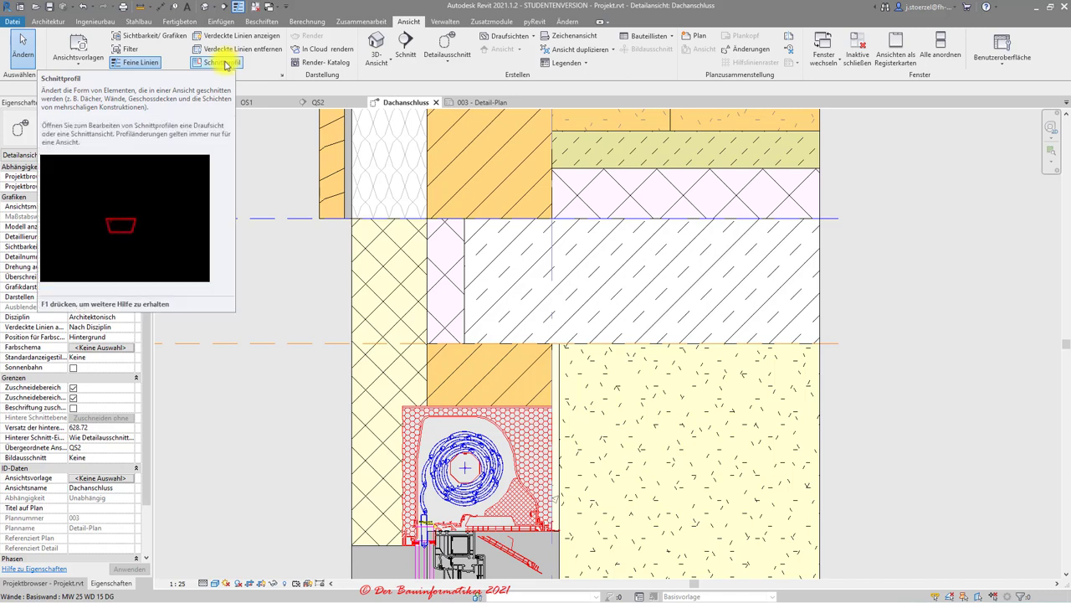
Add a Schnittprofil to the floor slab's cut face with a diagonal line from the slab-wall corner
{"action": "left_click", "coordinate": [224, 64]}
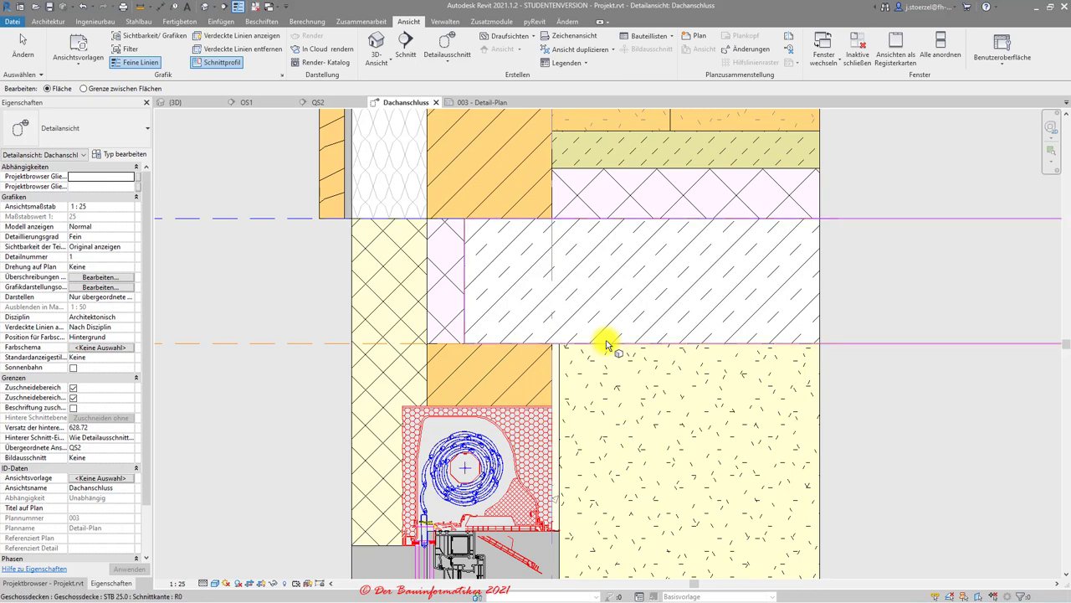
{"action": "scroll", "coordinate": [606, 341], "scroll_direction": "down", "scroll_amount": 2}
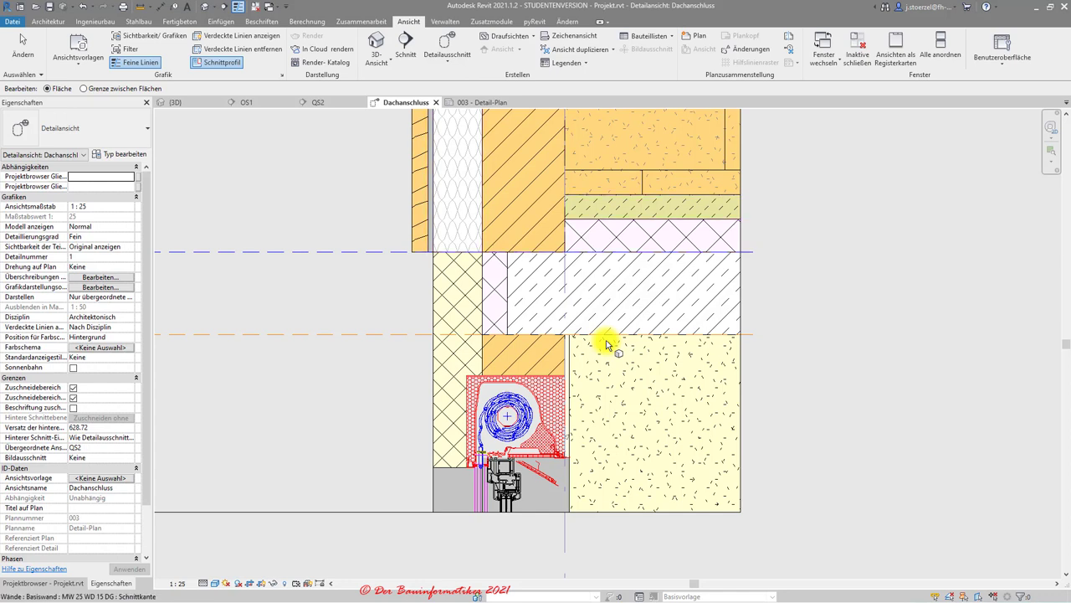
{"action": "left_click", "coordinate": [554, 333]}
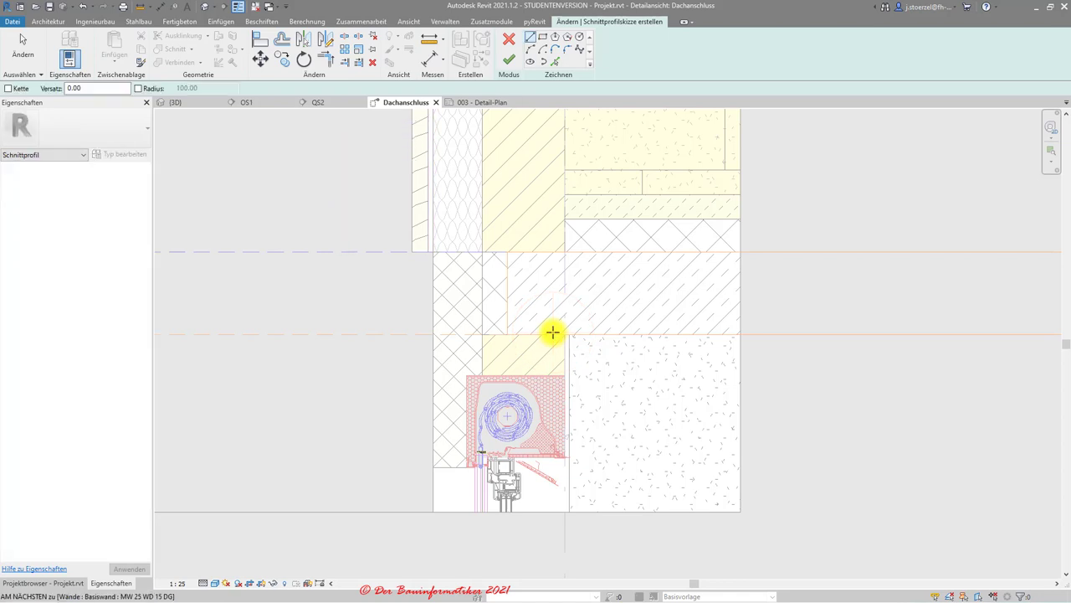
{"action": "left_click", "coordinate": [530, 37]}
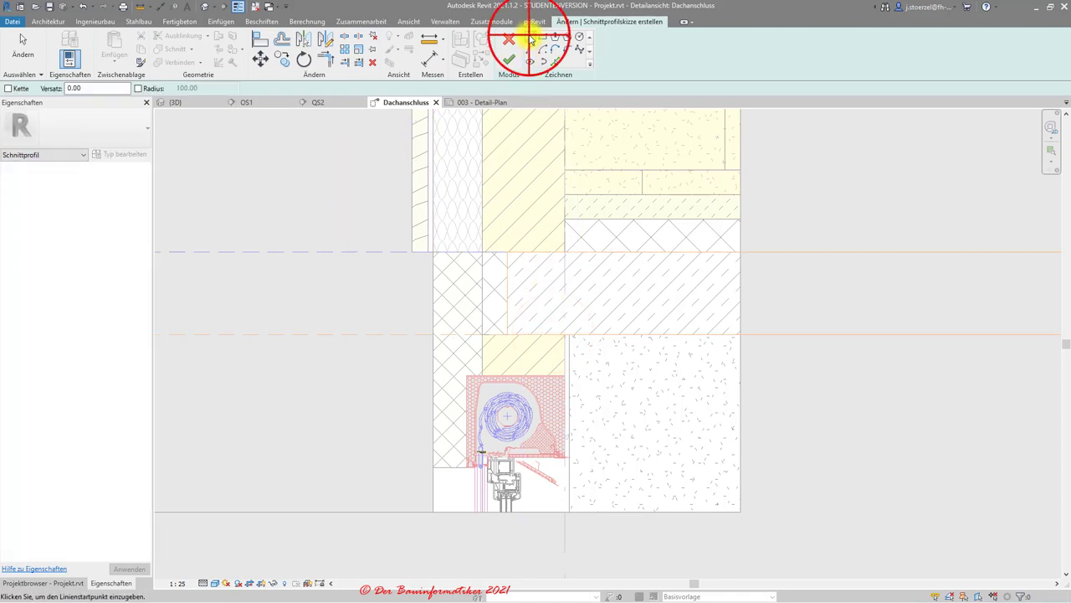
{"action": "left_click", "coordinate": [508, 254]}
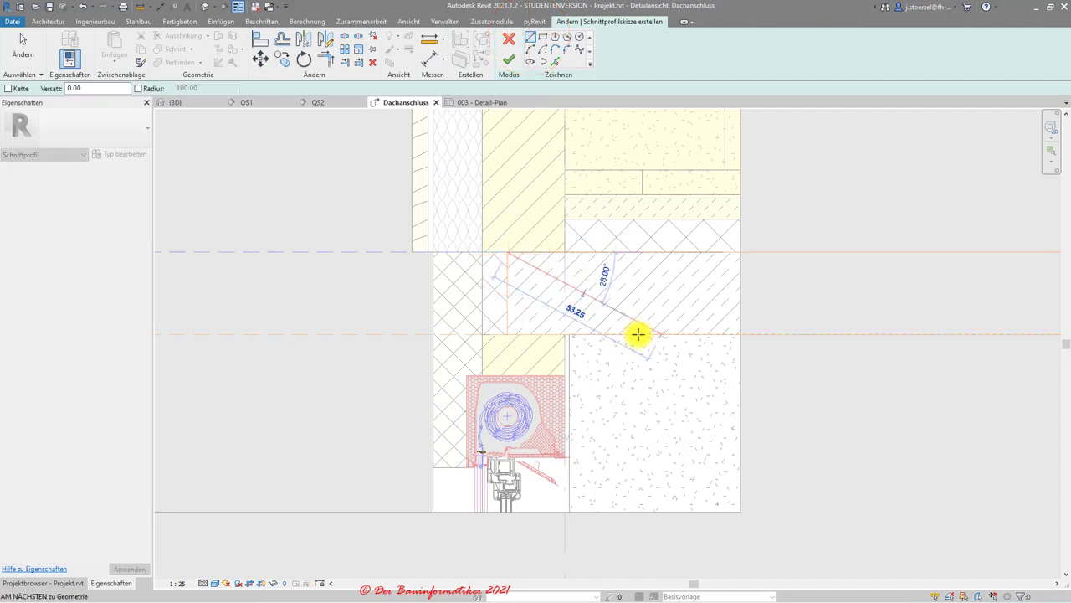
{"action": "scroll", "coordinate": [637, 335], "scroll_direction": "up", "scroll_amount": 2}
{"action": "left_click", "coordinate": [638, 334]}
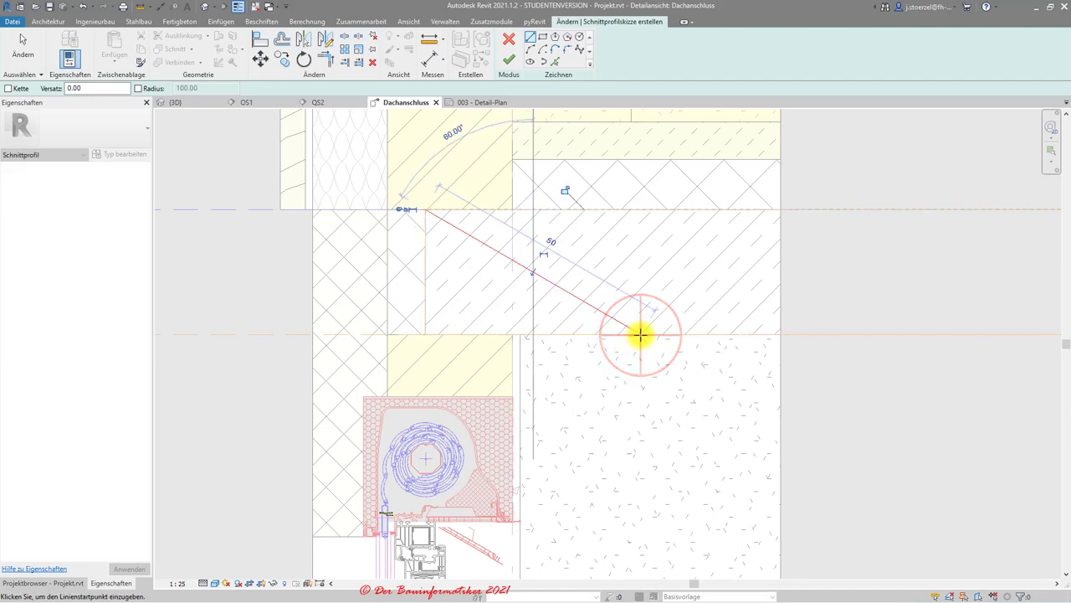
{"action": "key", "text": "Escape"}
{"action": "key", "text": "Escape"}
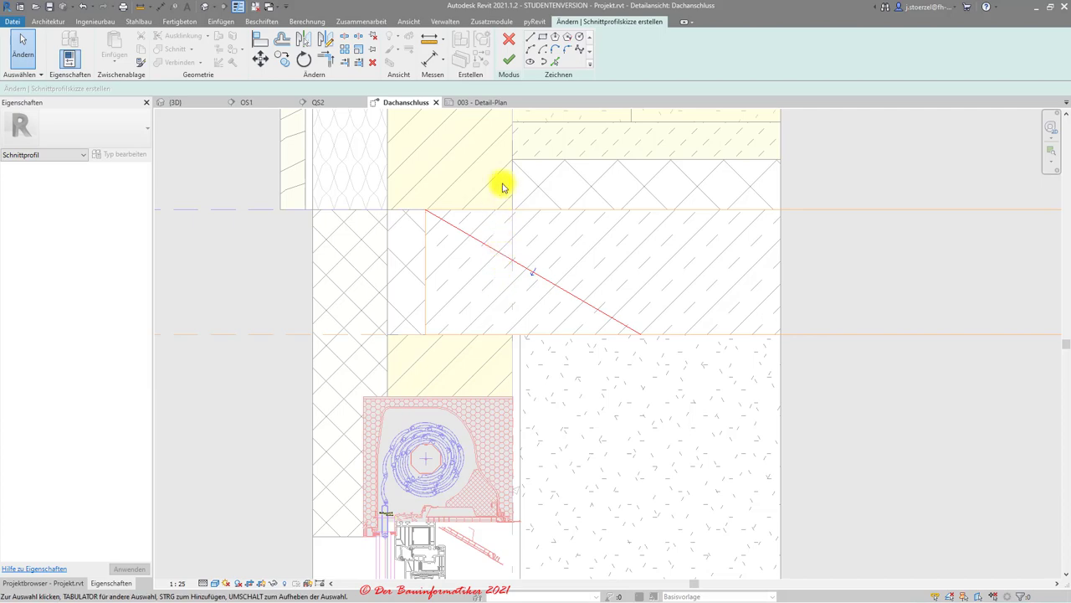
{"action": "left_click", "coordinate": [509, 62]}
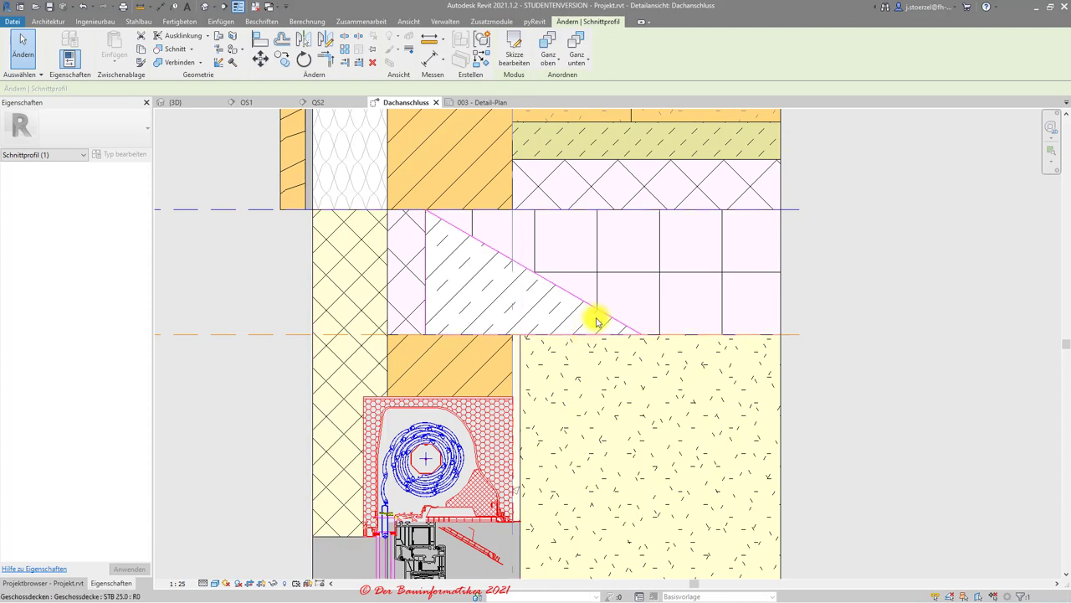
Flip the cut profile's kept side so masonry fills the lower-left triangle
{"action": "scroll", "coordinate": [623, 293], "scroll_direction": "down", "scroll_amount": 2}
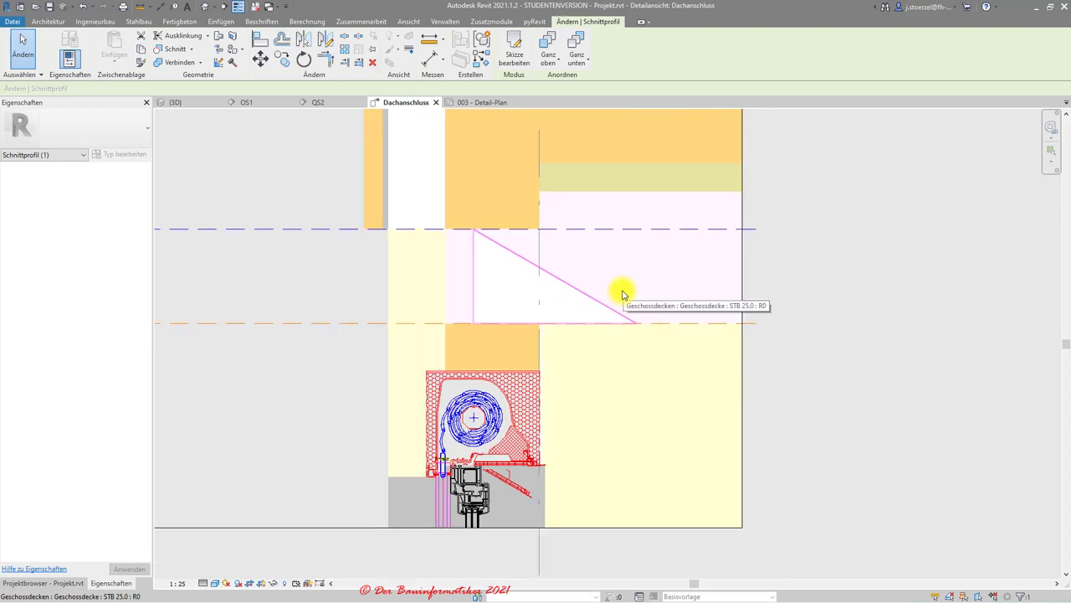
{"action": "double_click", "coordinate": [536, 266]}
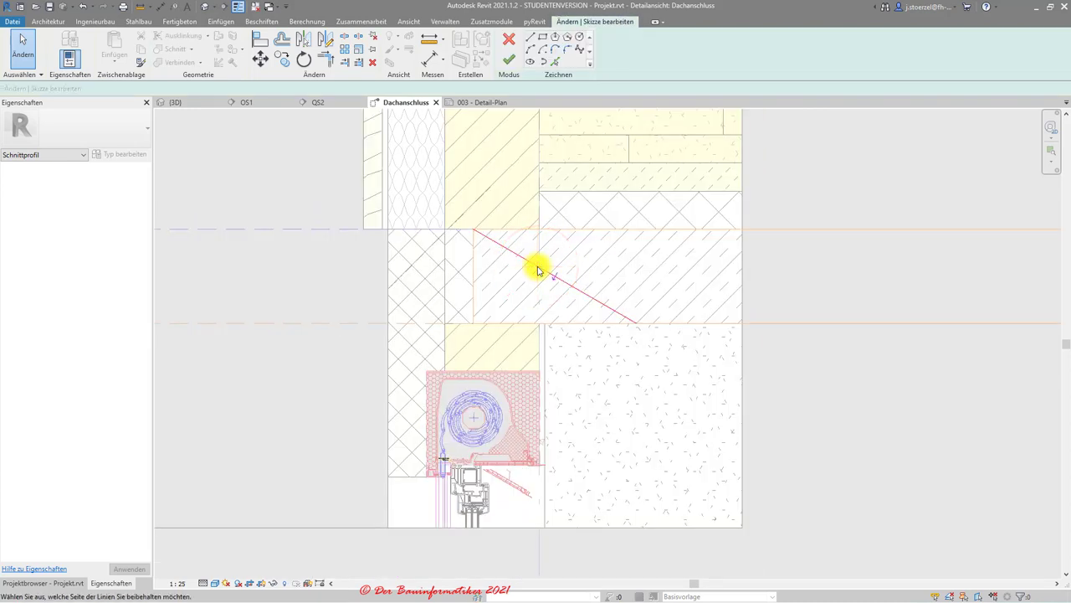
{"action": "left_click", "coordinate": [549, 272]}
{"action": "left_click", "coordinate": [508, 59]}
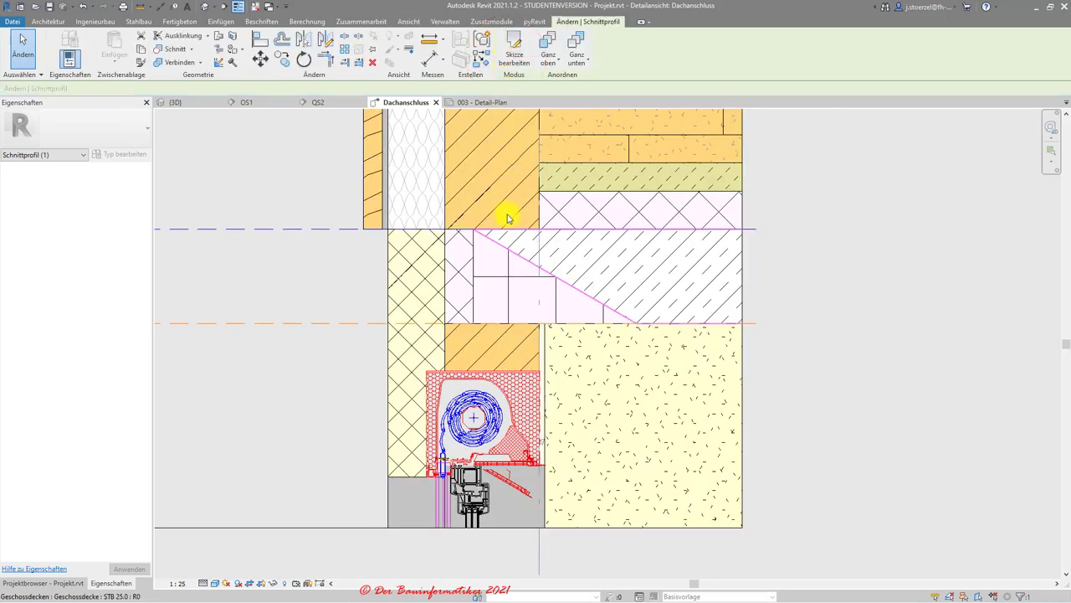
{"action": "scroll", "coordinate": [508, 290], "scroll_direction": "up", "scroll_amount": 1}
{"action": "scroll", "coordinate": [509, 289], "scroll_direction": "up", "scroll_amount": 1}
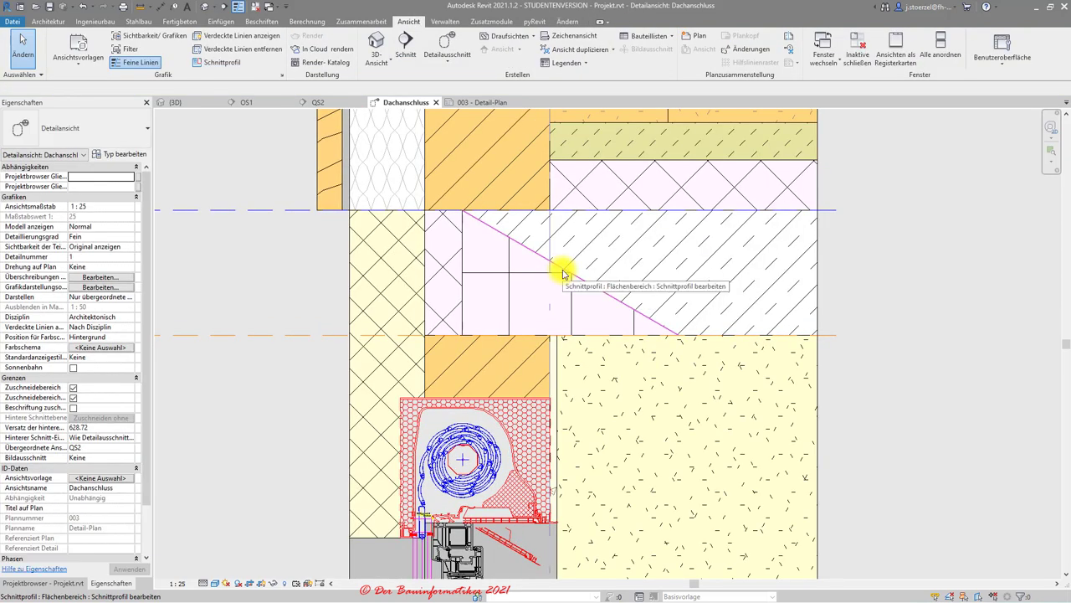
Replace the diagonal sketch line with a vertical line from the slab edge to the roller box top
{"action": "double_click", "coordinate": [563, 270]}
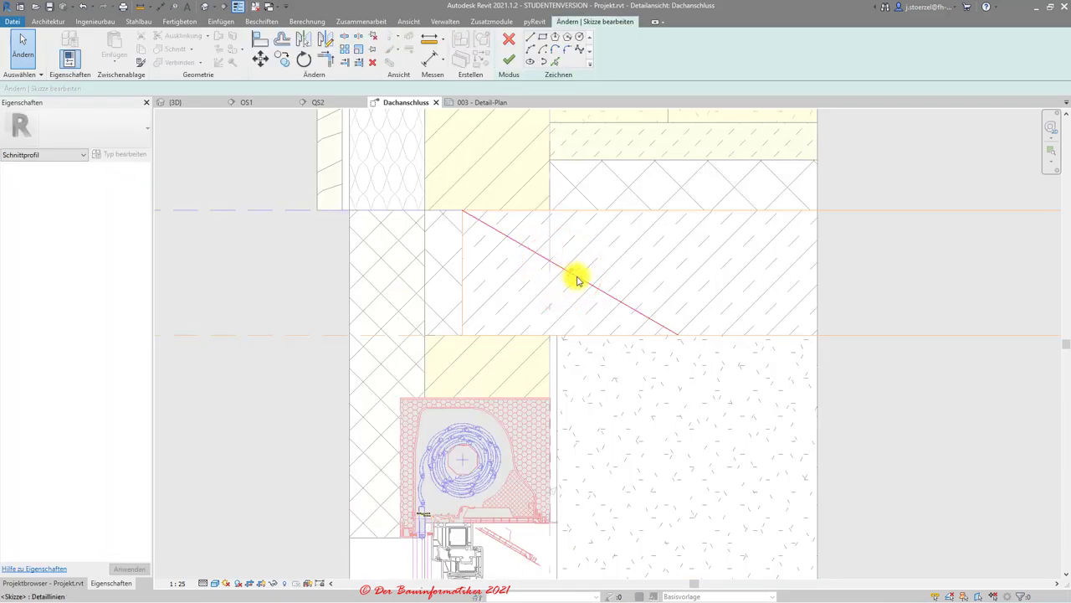
{"action": "left_click", "coordinate": [577, 276]}
{"action": "key", "text": "Delete"}
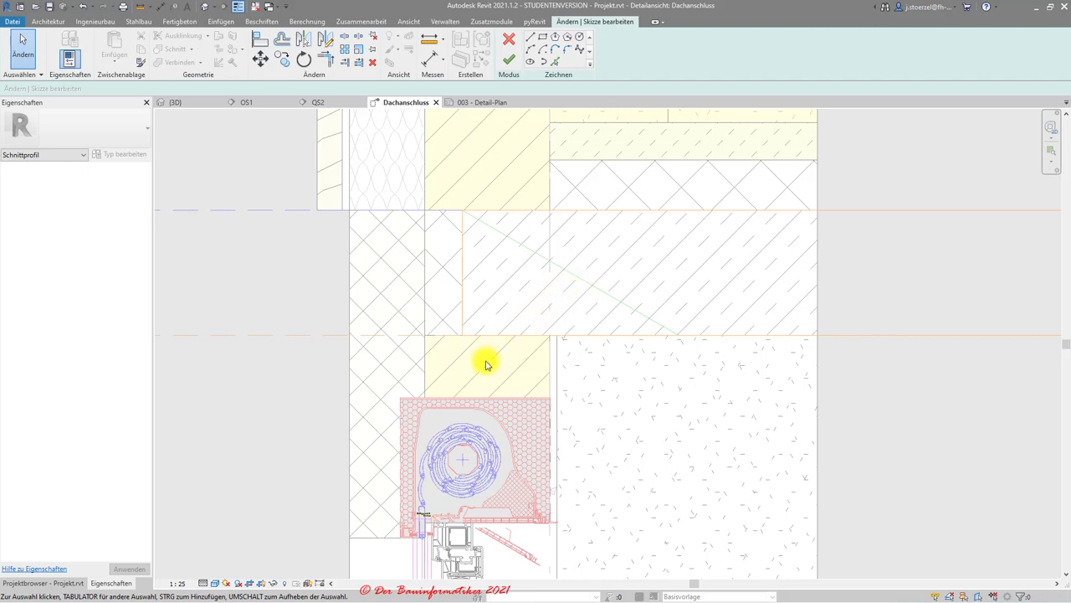
{"action": "scroll", "coordinate": [486, 364], "scroll_direction": "up", "scroll_amount": 2}
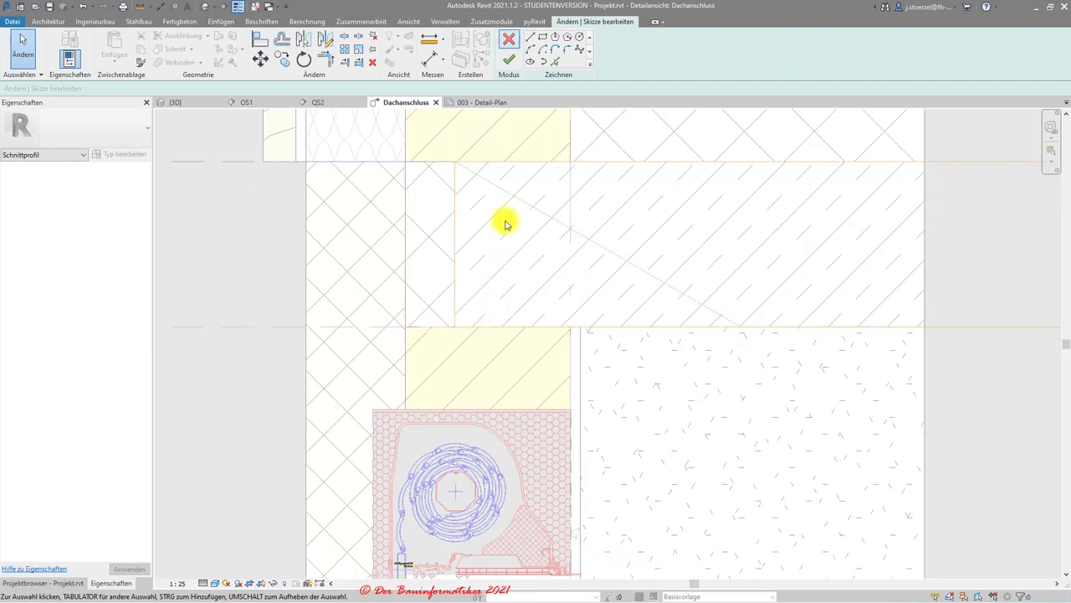
{"action": "left_click", "coordinate": [530, 38]}
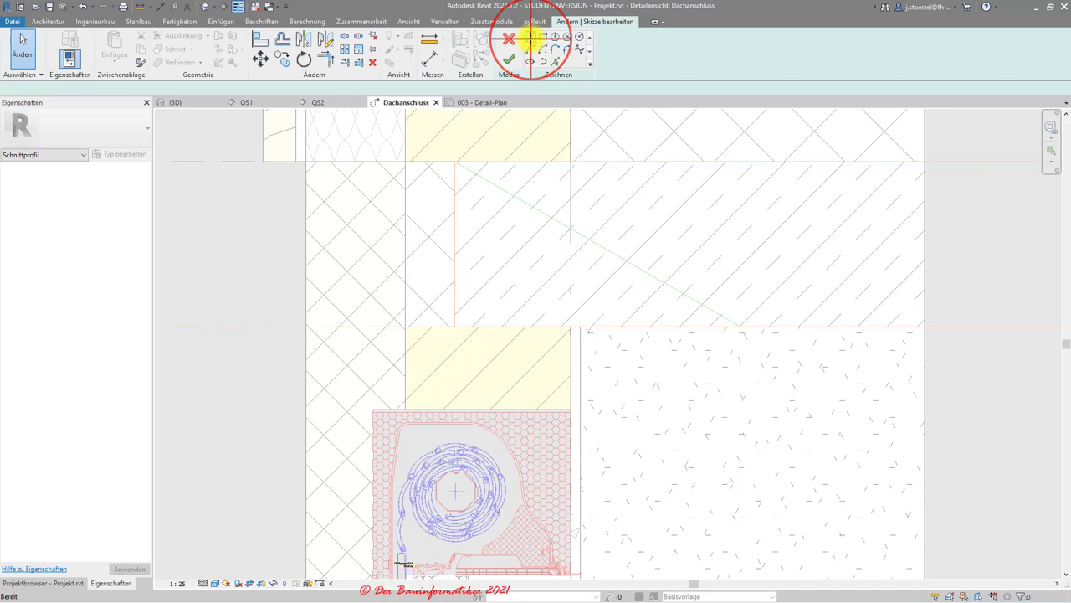
{"action": "left_click", "coordinate": [452, 328]}
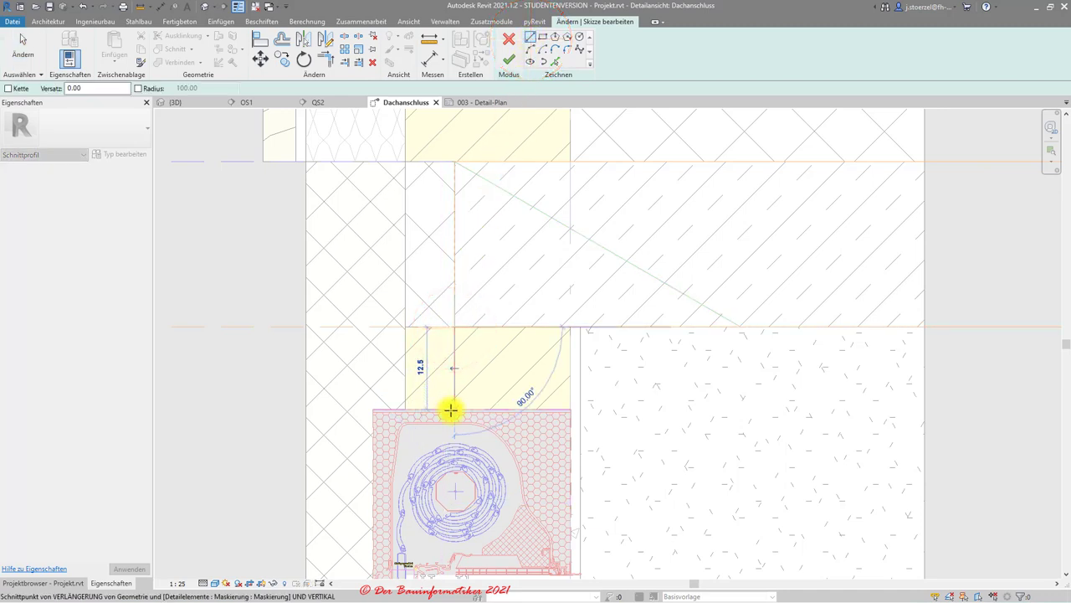
{"action": "left_click", "coordinate": [450, 410]}
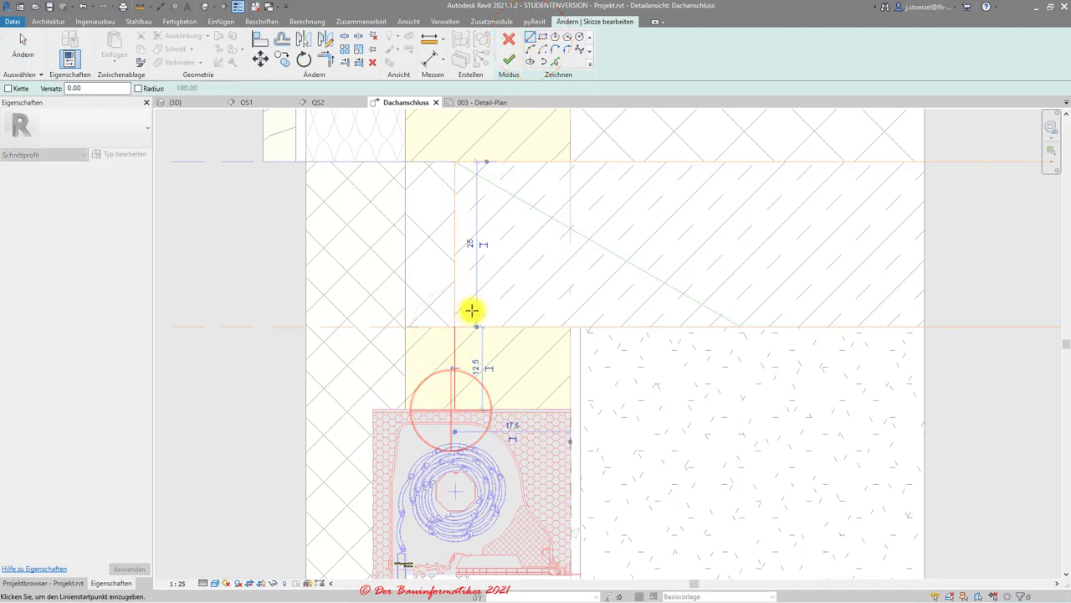
Sketch chained profile lines from the slab corner to the lintel edge and the roller box corner
{"action": "left_click", "coordinate": [530, 38]}
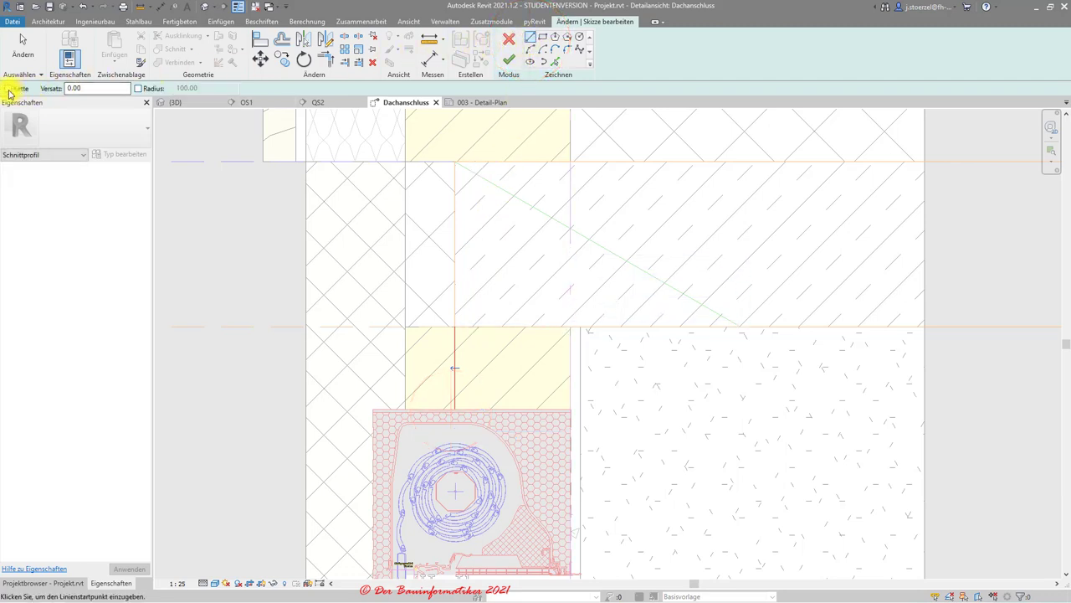
{"action": "left_click", "coordinate": [8, 89]}
{"action": "left_click", "coordinate": [570, 330]}
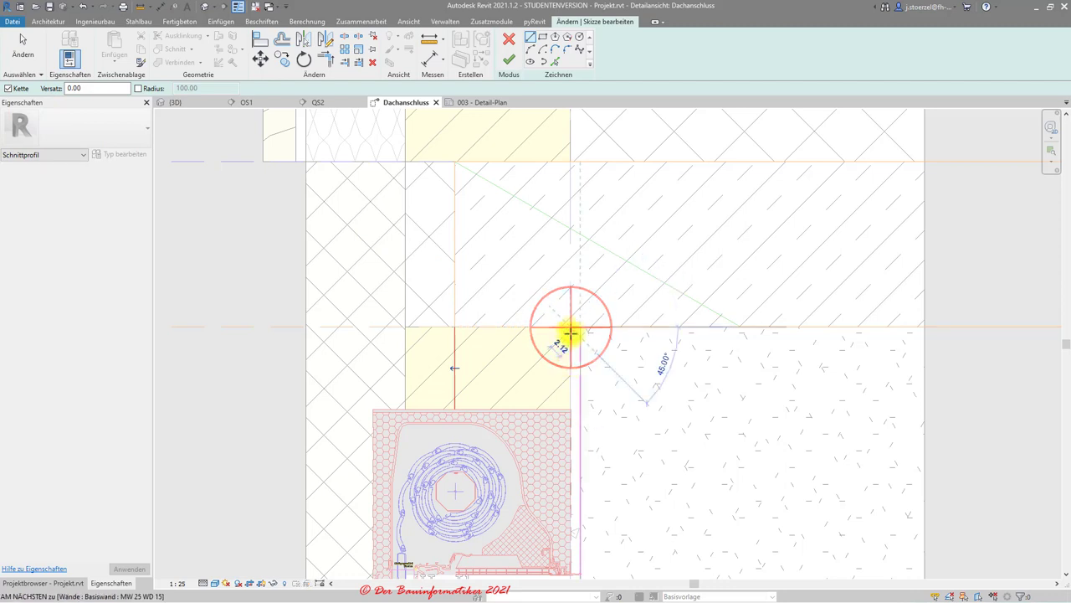
{"action": "scroll", "coordinate": [568, 407], "scroll_direction": "up", "scroll_amount": 3}
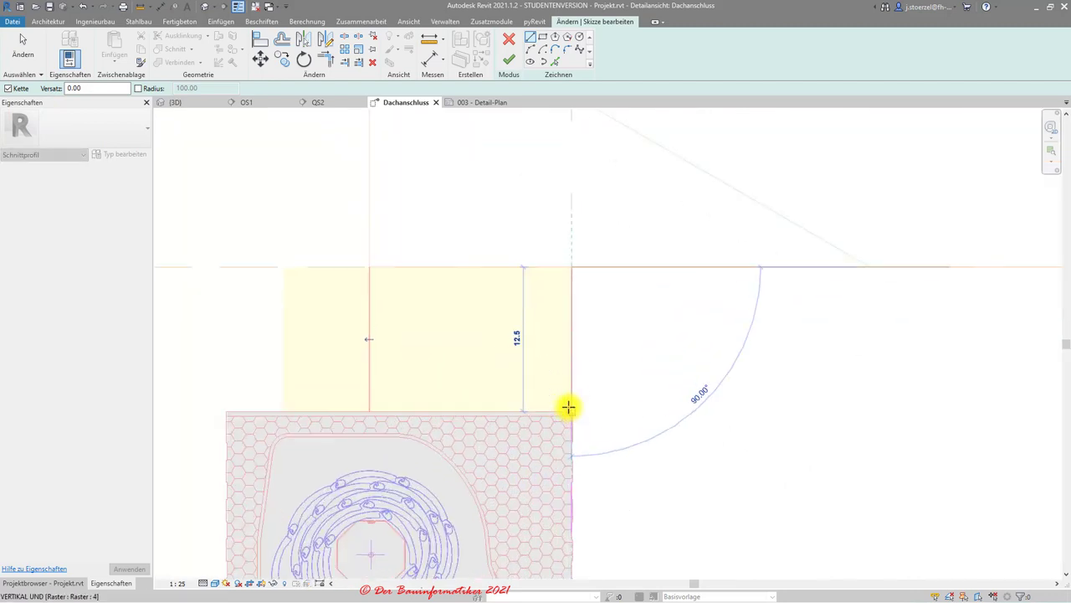
{"action": "scroll", "coordinate": [568, 407], "scroll_direction": "up", "scroll_amount": 1}
{"action": "scroll", "coordinate": [570, 408], "scroll_direction": "up", "scroll_amount": 1}
{"action": "scroll", "coordinate": [572, 430], "scroll_direction": "up", "scroll_amount": 1}
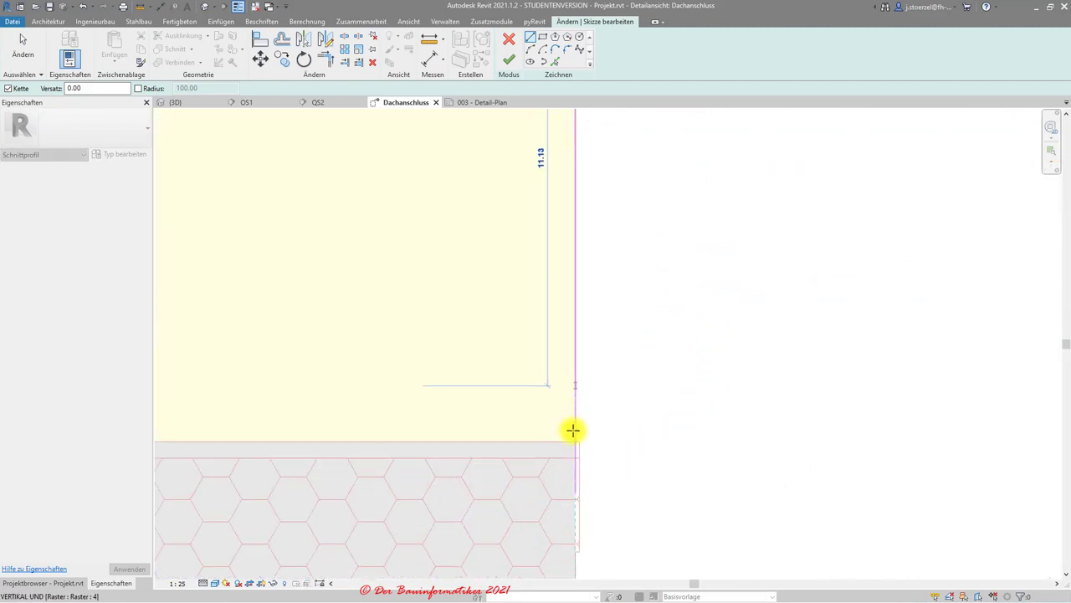
{"action": "left_click", "coordinate": [574, 440]}
{"action": "scroll", "coordinate": [575, 441], "scroll_direction": "down", "scroll_amount": 1}
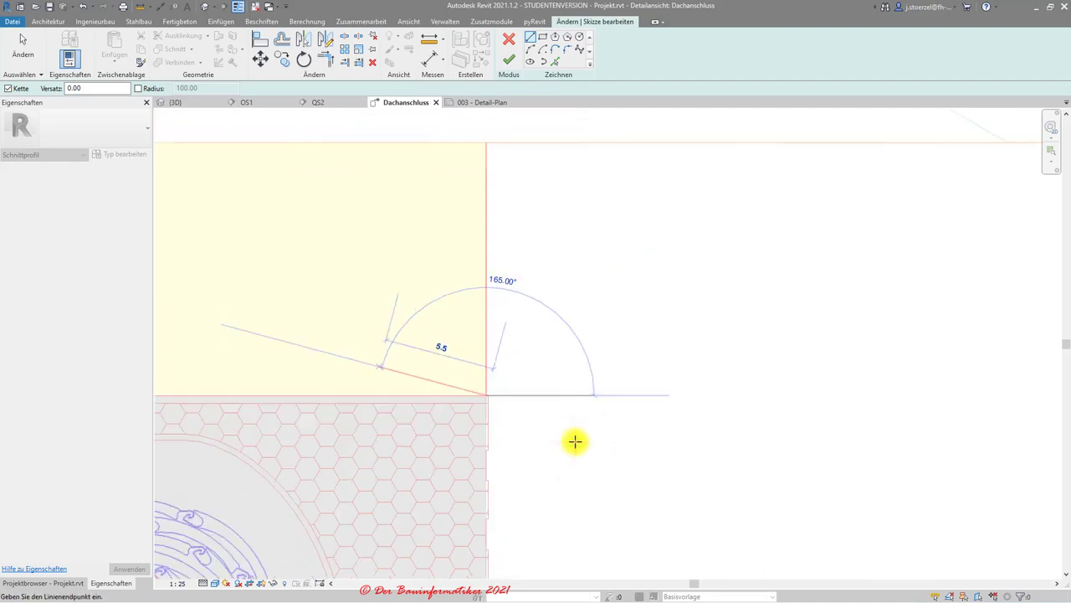
{"action": "scroll", "coordinate": [578, 444], "scroll_direction": "left", "scroll_amount": 5, "text": "shift"}
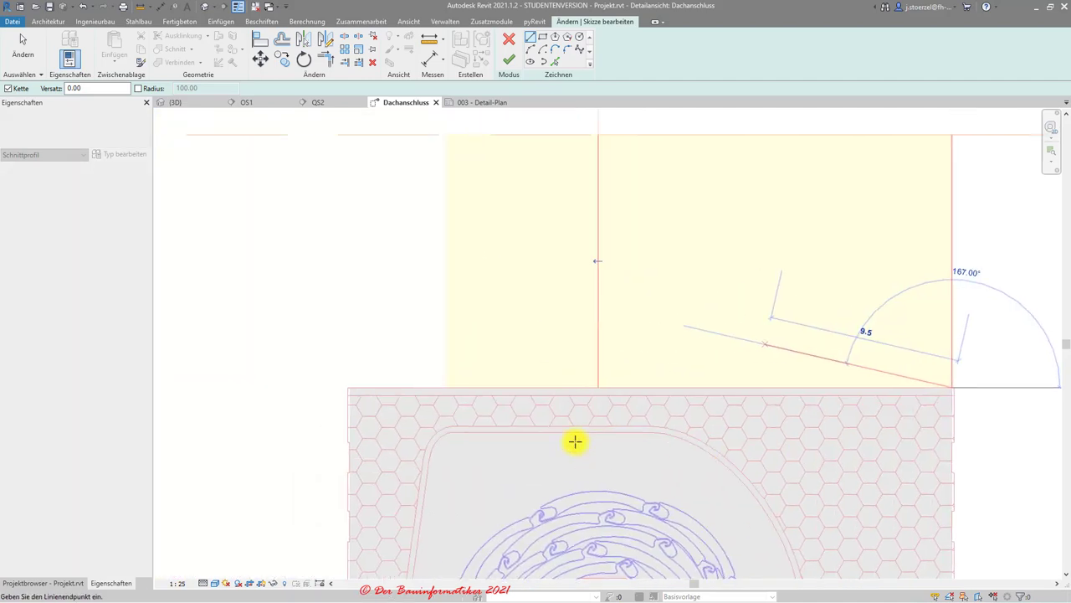
{"action": "left_click", "coordinate": [597, 390]}
{"action": "scroll", "coordinate": [597, 390], "scroll_direction": "down", "scroll_amount": 2}
{"action": "key", "text": "Escape"}
{"action": "key", "text": "Escape"}
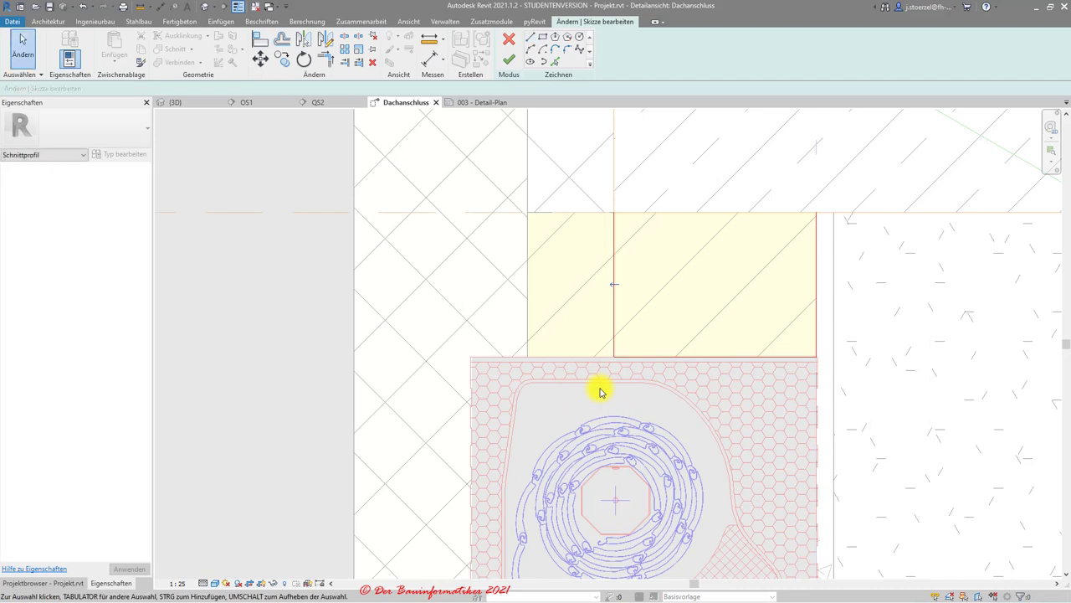
Check the vertical profile line, zoom out, and finish the cut-profile sketch
{"action": "left_click", "coordinate": [614, 288]}
{"action": "scroll", "coordinate": [714, 267], "scroll_direction": "down", "scroll_amount": 3}
{"action": "scroll", "coordinate": [712, 265], "scroll_direction": "up", "scroll_amount": 1}
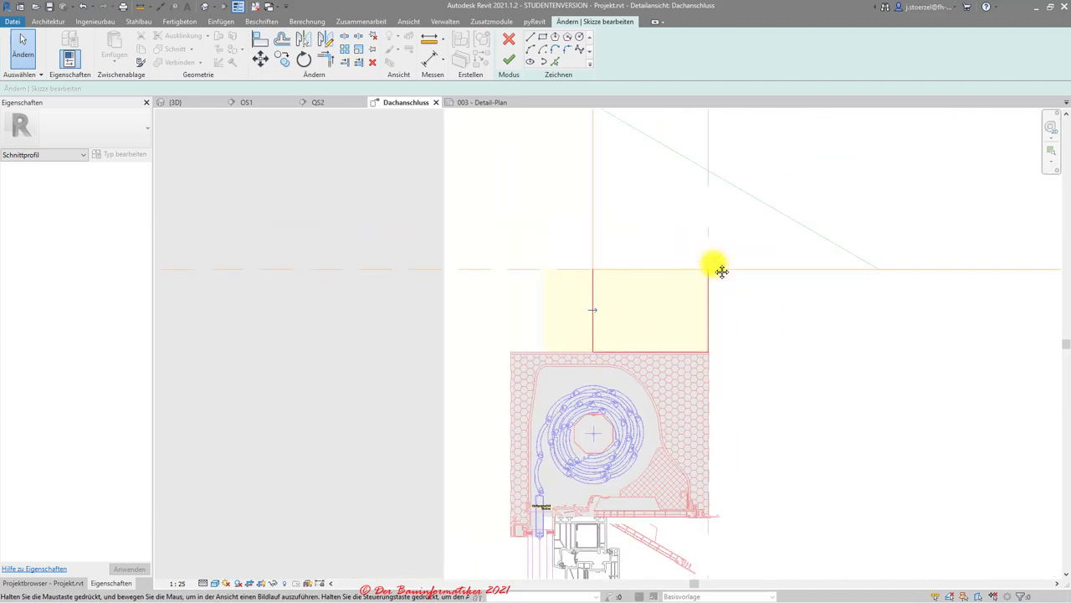
{"action": "middle_click_drag", "start_coordinate": [717, 270], "coordinate": [677, 227]}
{"action": "left_click", "coordinate": [509, 58]}
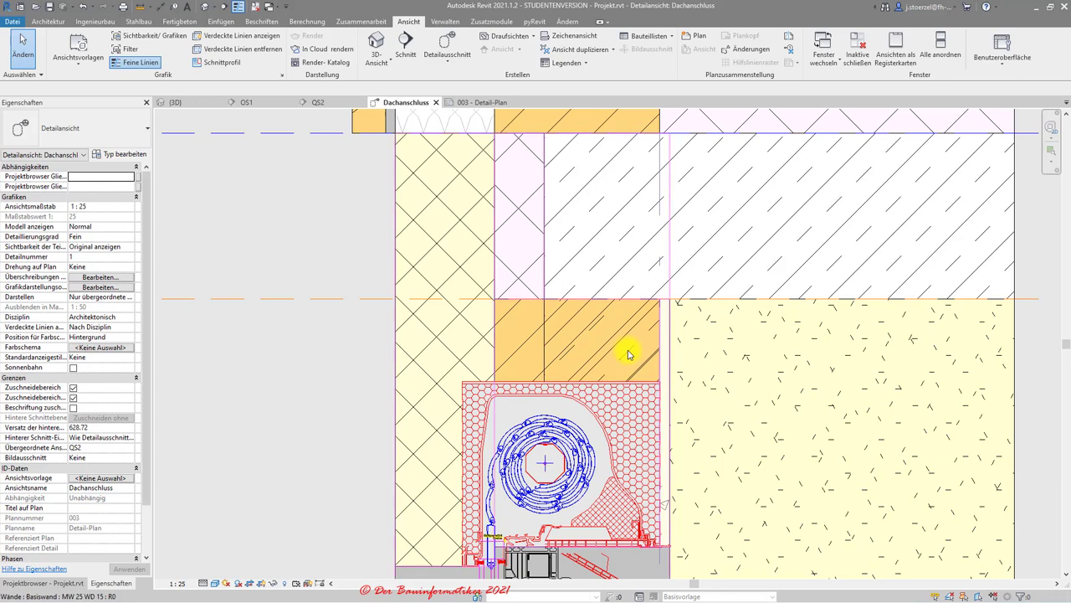
Give the wall's orange layer a Schnittprofil traced along the roller-shutter box top, and apply it
{"action": "left_click", "coordinate": [217, 63]}
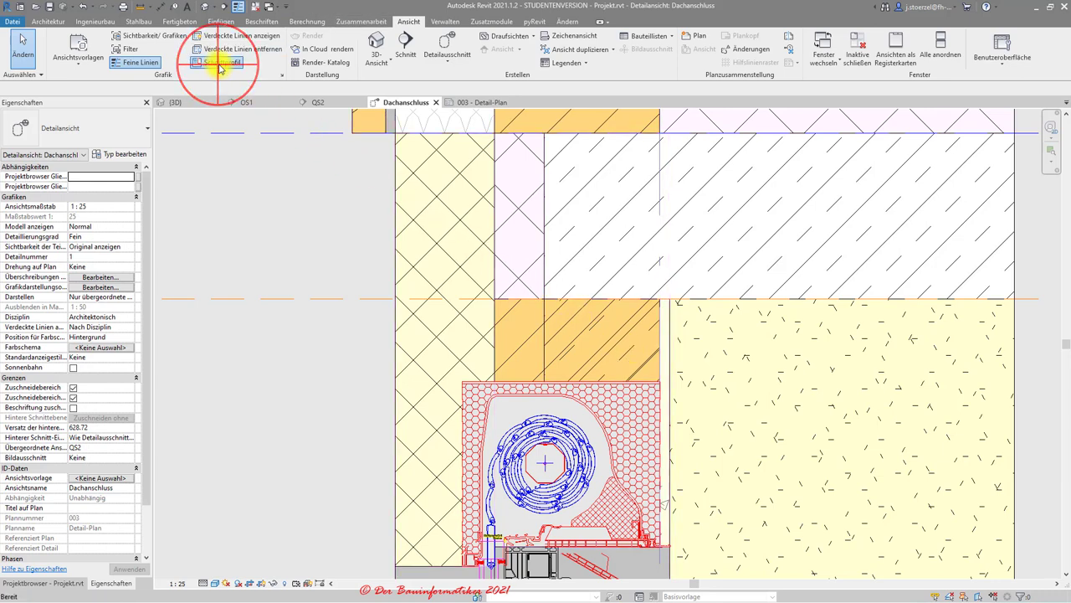
{"action": "left_click", "coordinate": [494, 305]}
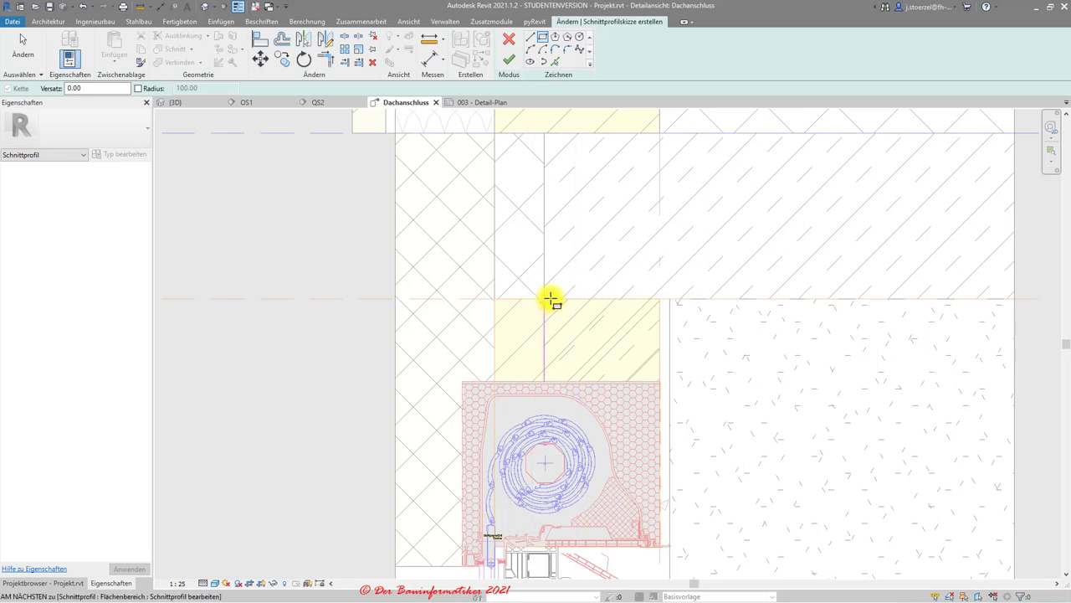
{"action": "left_click", "coordinate": [533, 38]}
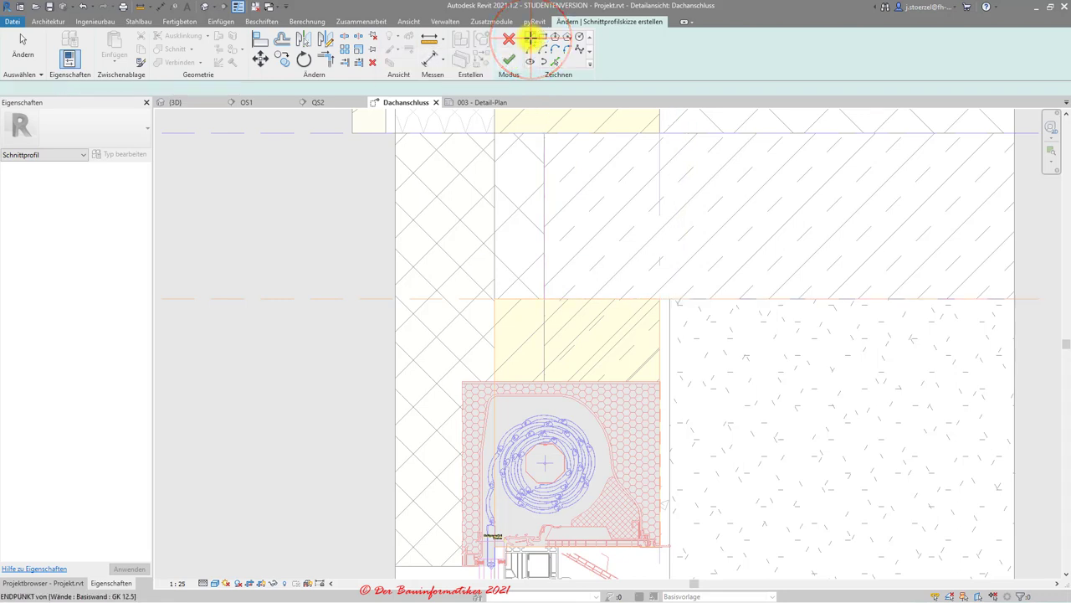
{"action": "left_click", "coordinate": [660, 381]}
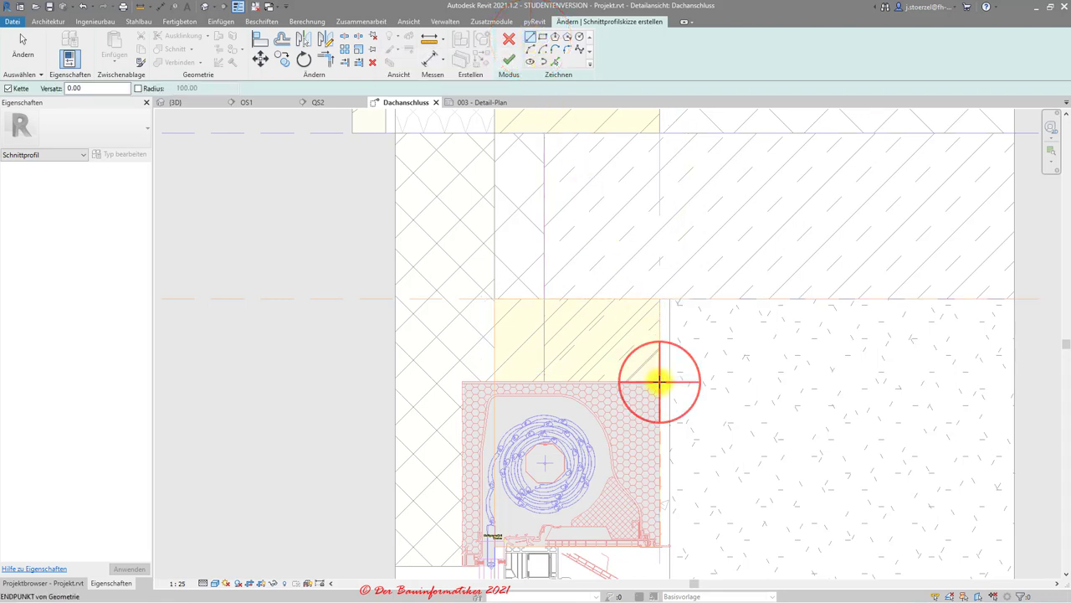
{"action": "left_click", "coordinate": [496, 381]}
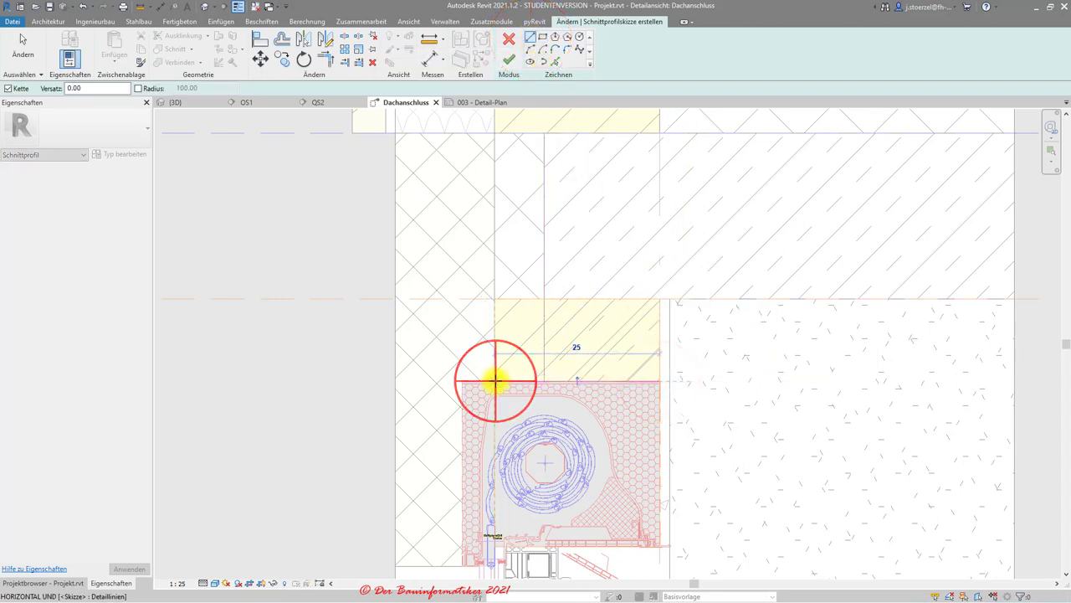
{"action": "key", "text": "Escape"}
{"action": "key", "text": "Escape"}
{"action": "left_click", "coordinate": [577, 381]}
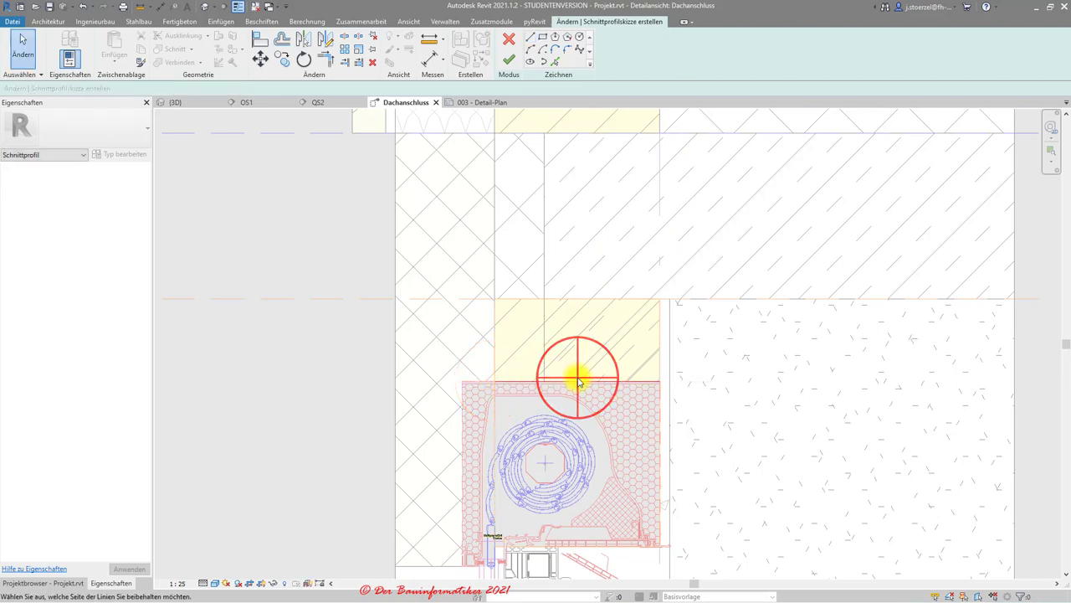
{"action": "left_click", "coordinate": [510, 61]}
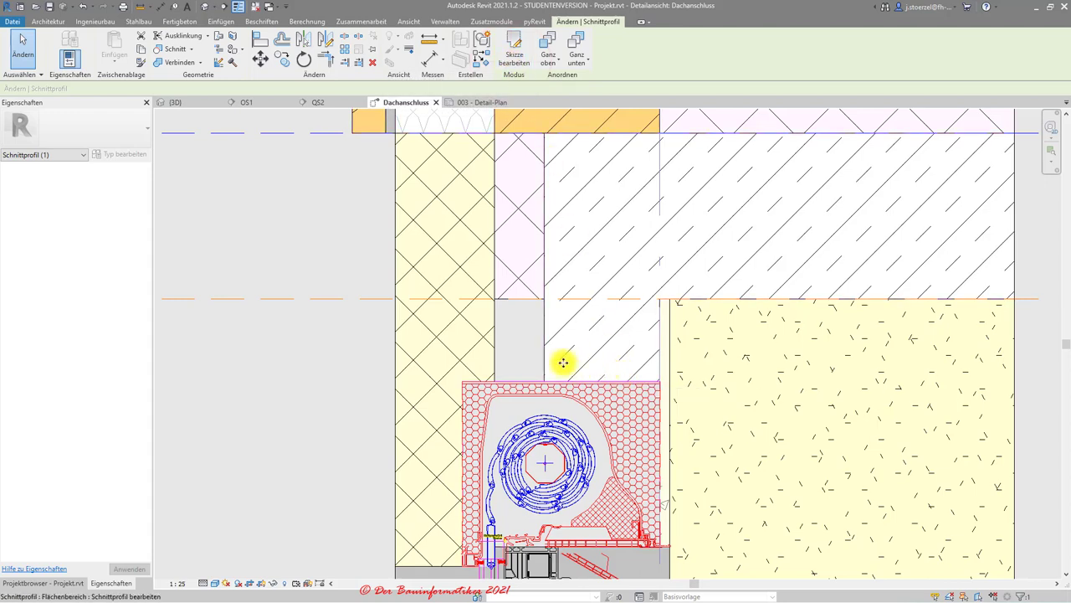
{"action": "scroll", "coordinate": [418, 340], "scroll_direction": "down", "scroll_amount": 2}
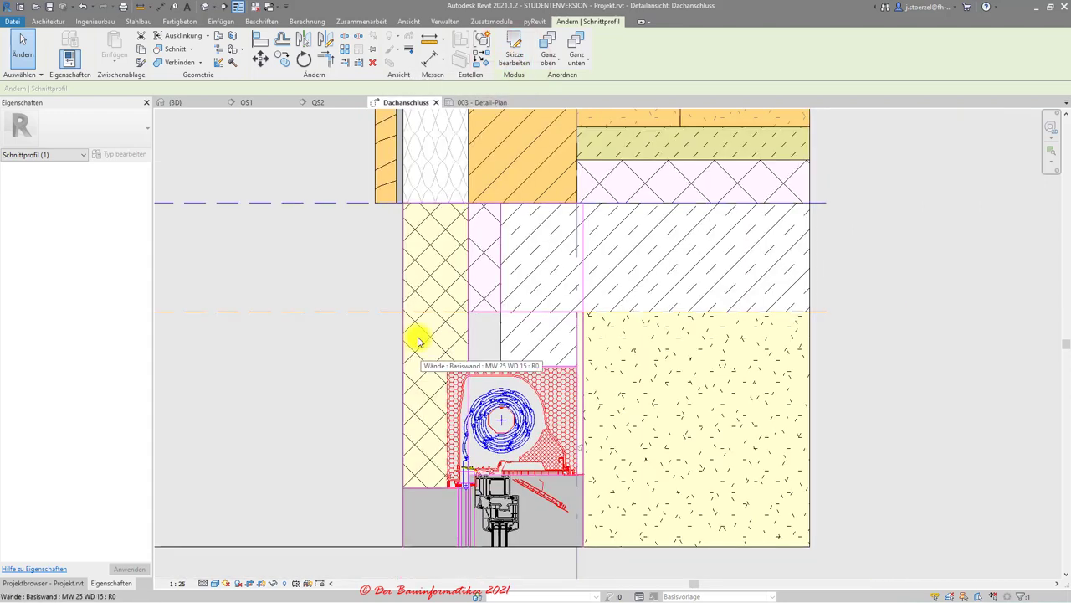
{"action": "left_click", "coordinate": [422, 384]}
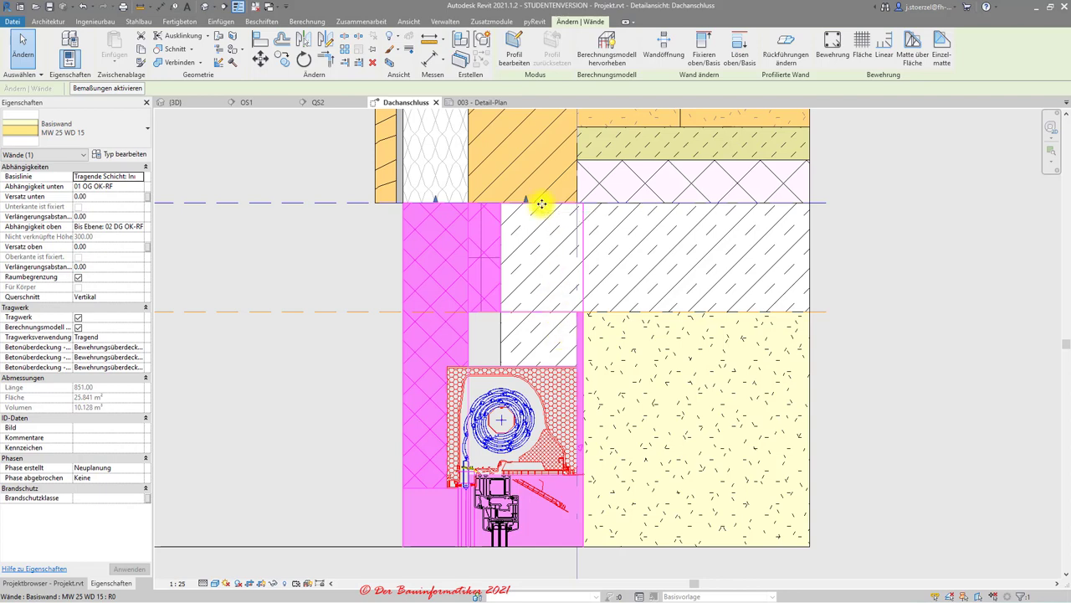
{"action": "key", "text": "Escape"}
{"action": "scroll", "coordinate": [505, 367], "scroll_direction": "up", "scroll_amount": 2}
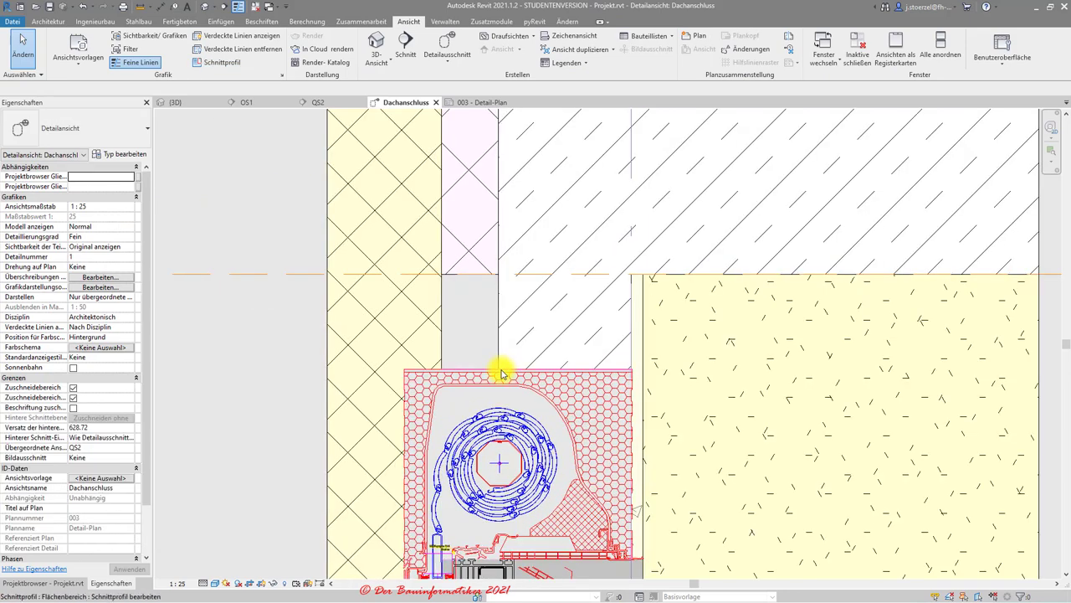
{"action": "left_click", "coordinate": [502, 374]}
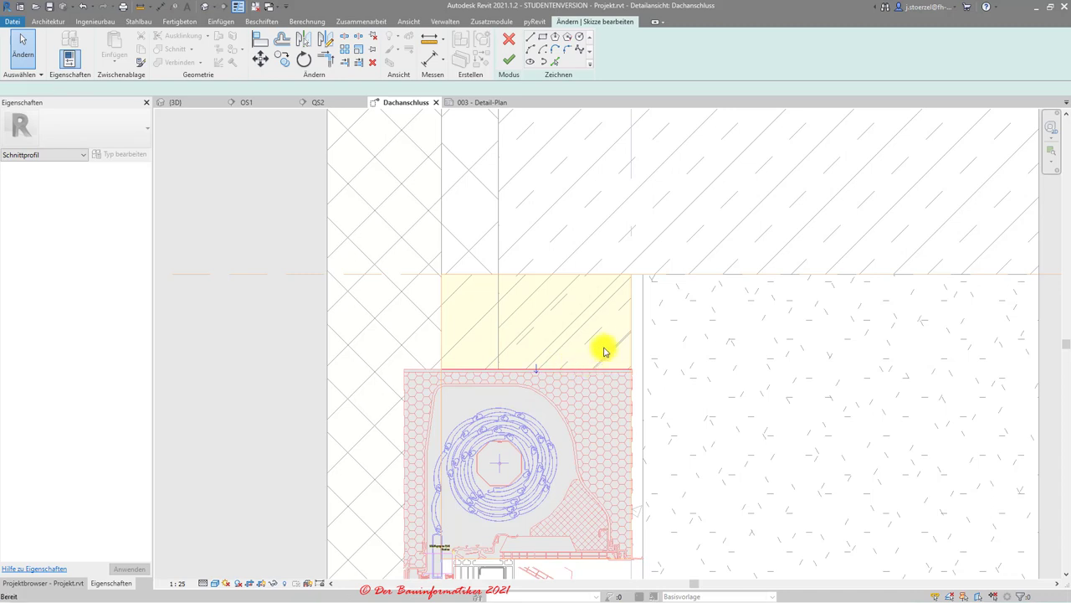
{"action": "key", "text": "d"}
{"action": "key", "text": "e"}
{"action": "left_click", "coordinate": [545, 373]}
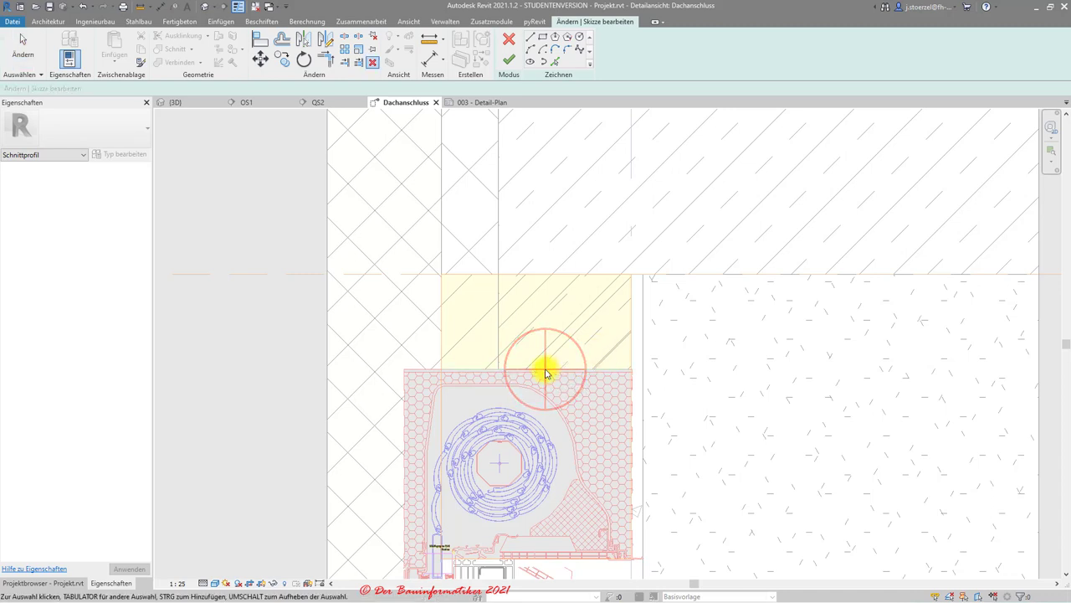
{"action": "left_click", "coordinate": [530, 38]}
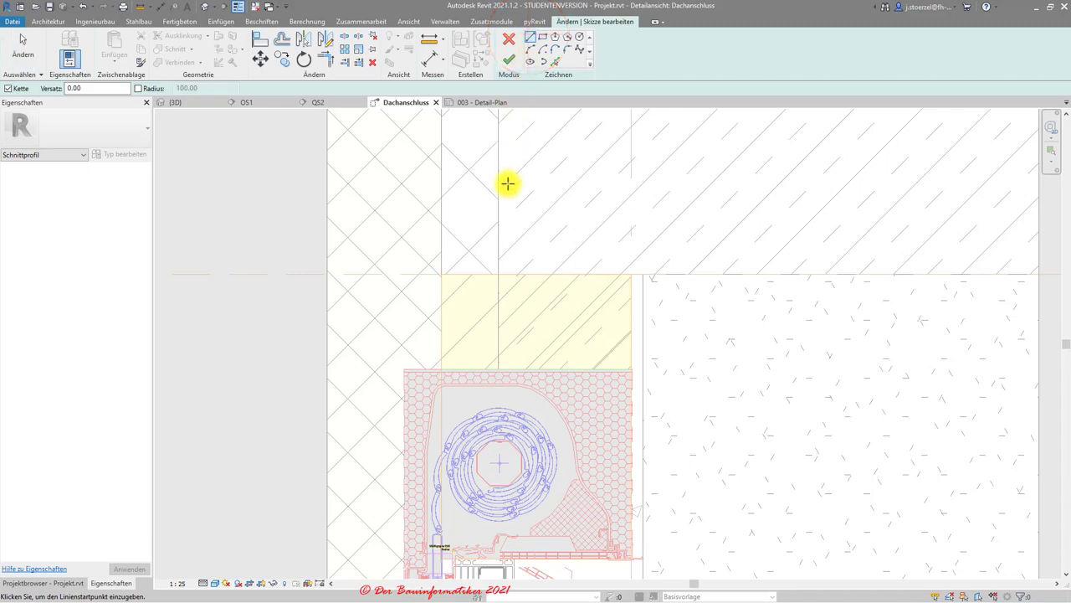
{"action": "left_click", "coordinate": [496, 274]}
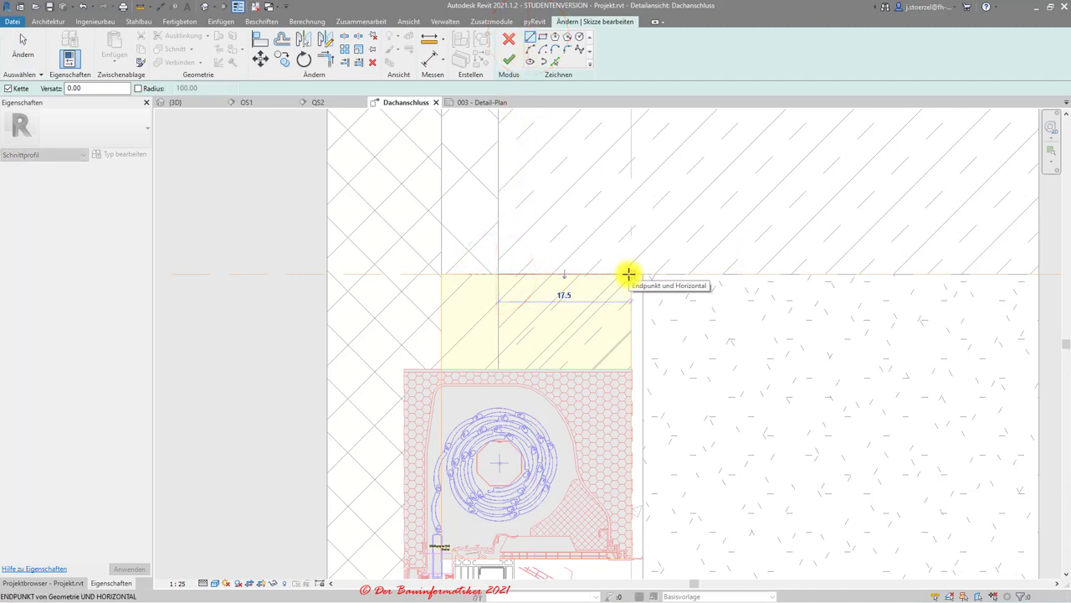
{"action": "left_click", "coordinate": [629, 273]}
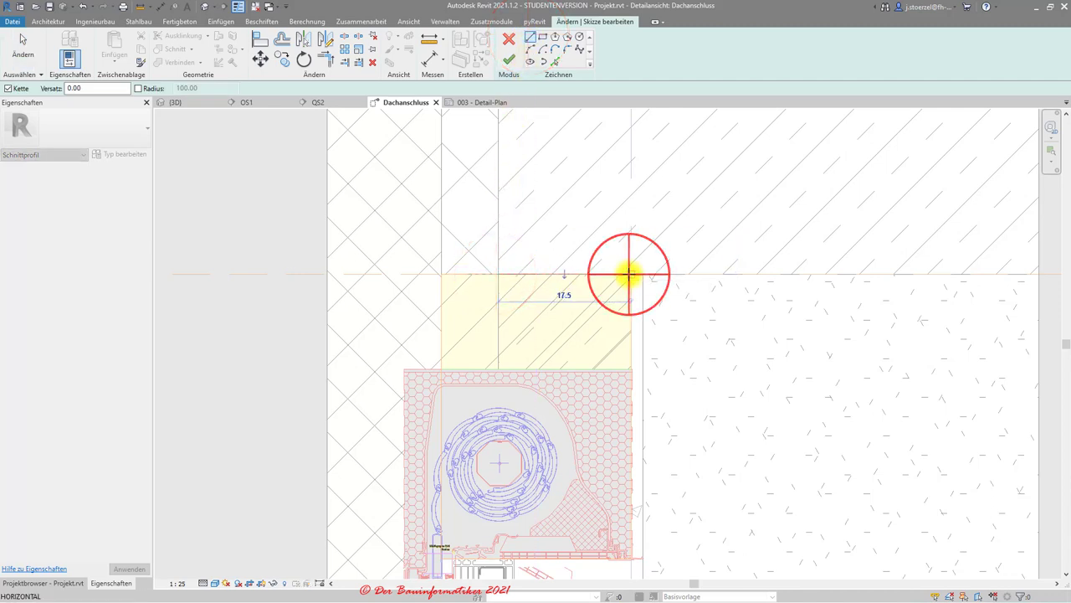
{"action": "left_click", "coordinate": [632, 368]}
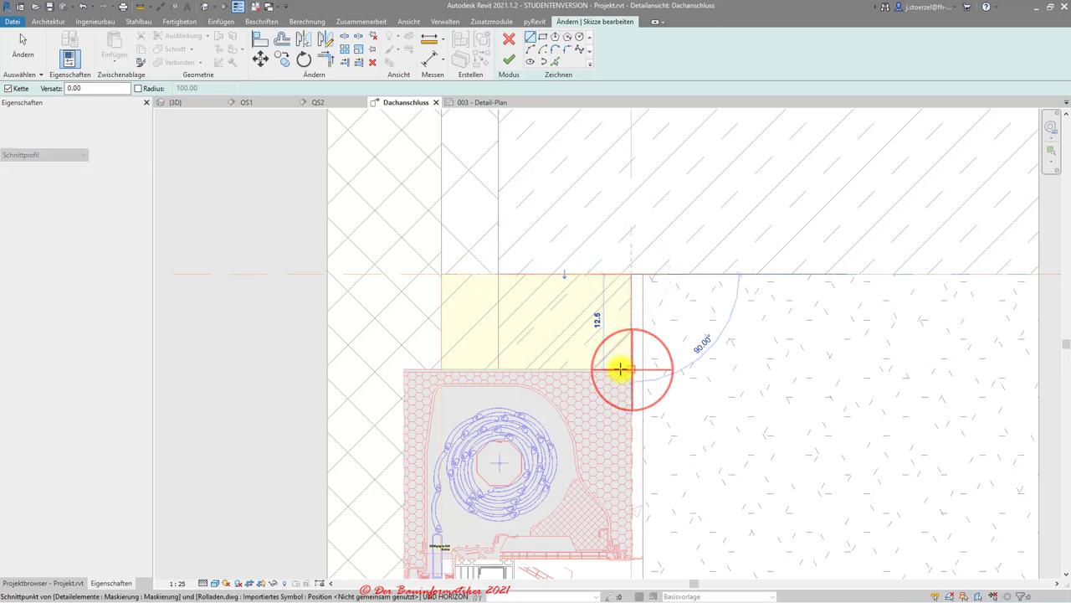
{"action": "left_click", "coordinate": [498, 368]}
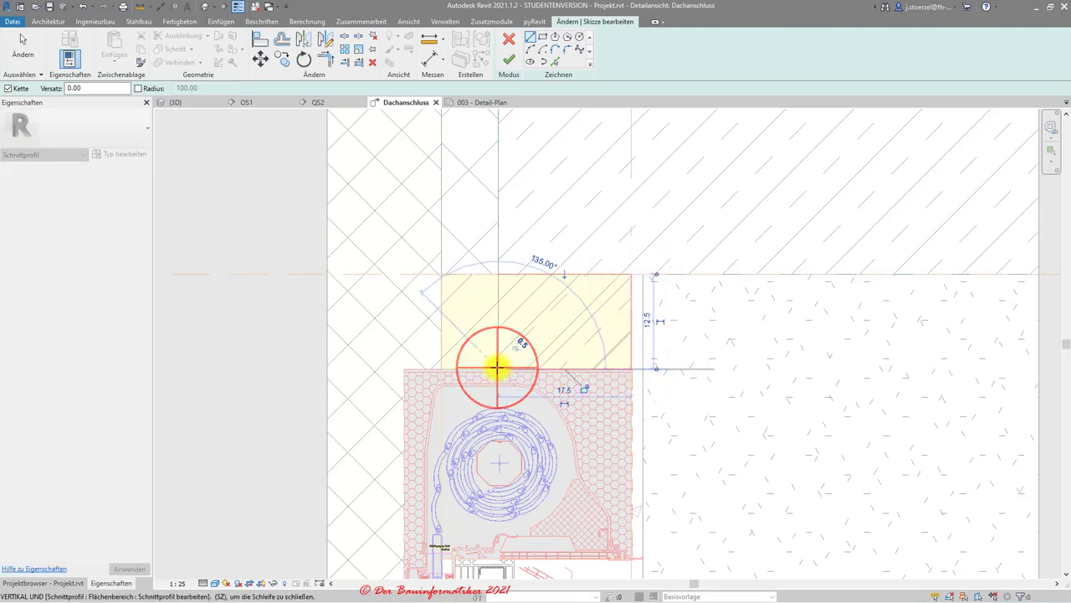
{"action": "left_click", "coordinate": [498, 274]}
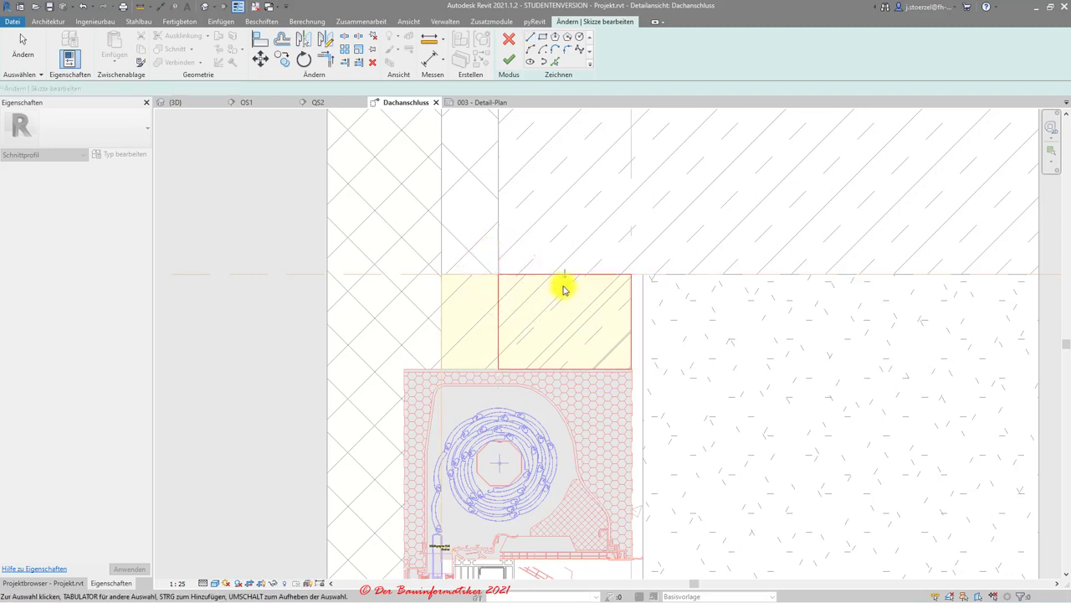
{"action": "left_click", "coordinate": [564, 287]}
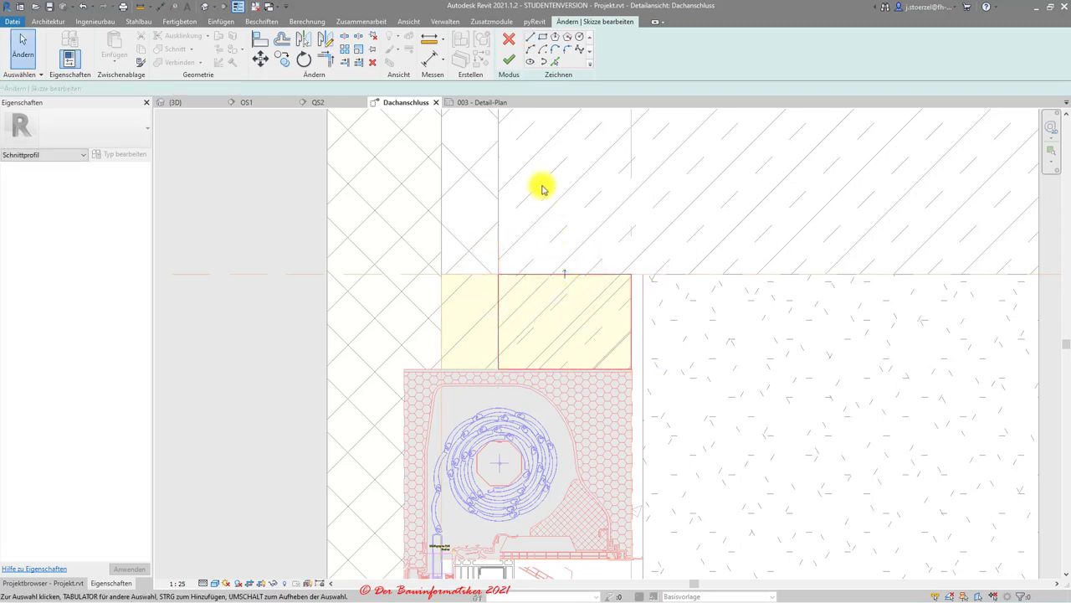
{"action": "left_click", "coordinate": [509, 60]}
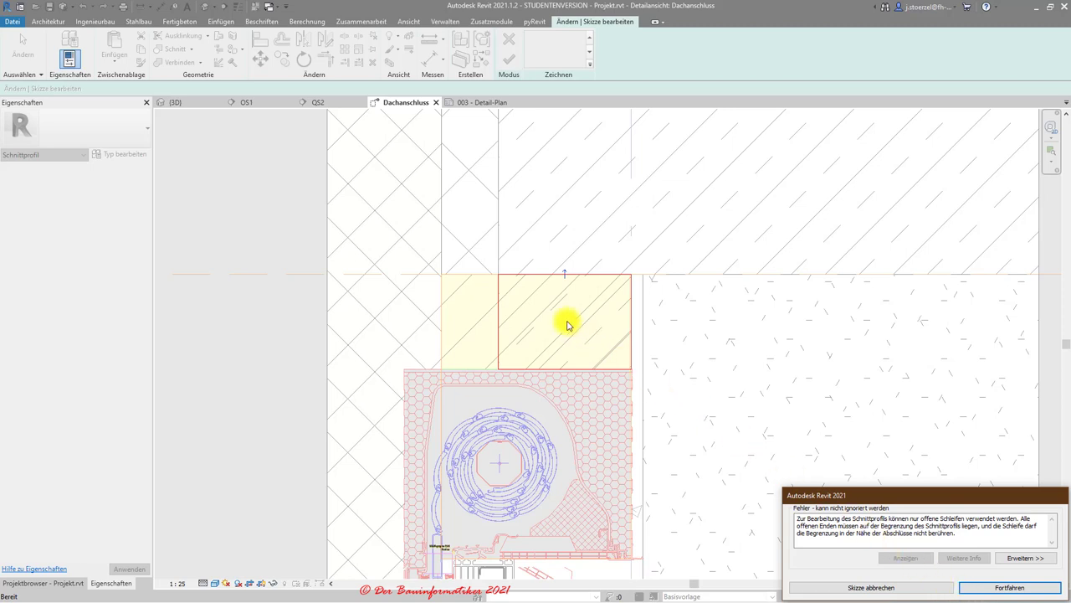
{"action": "key", "text": "Tab"}
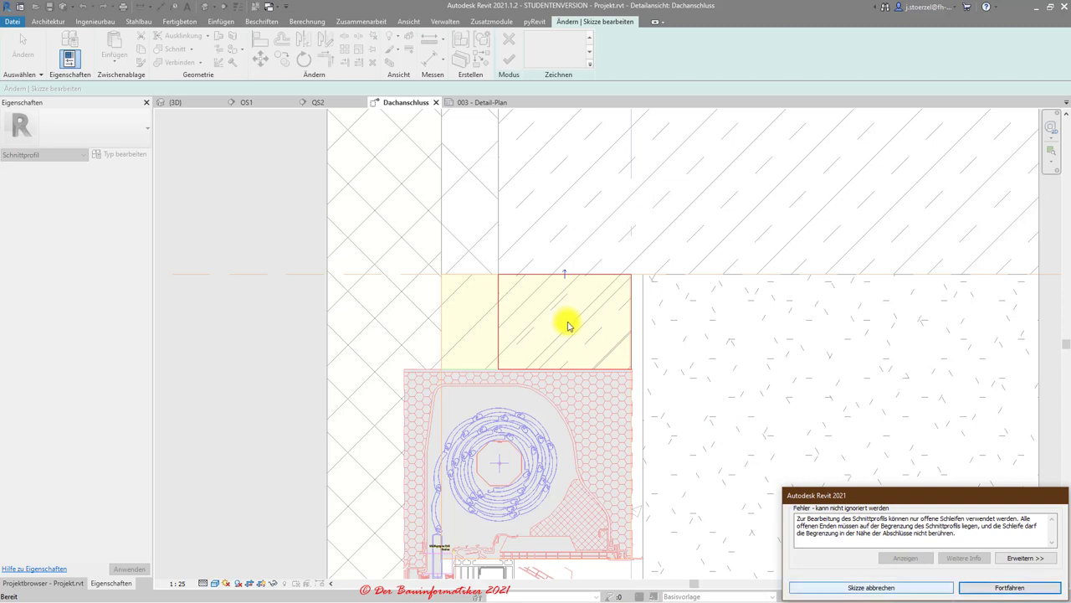
{"action": "left_click", "coordinate": [874, 587]}
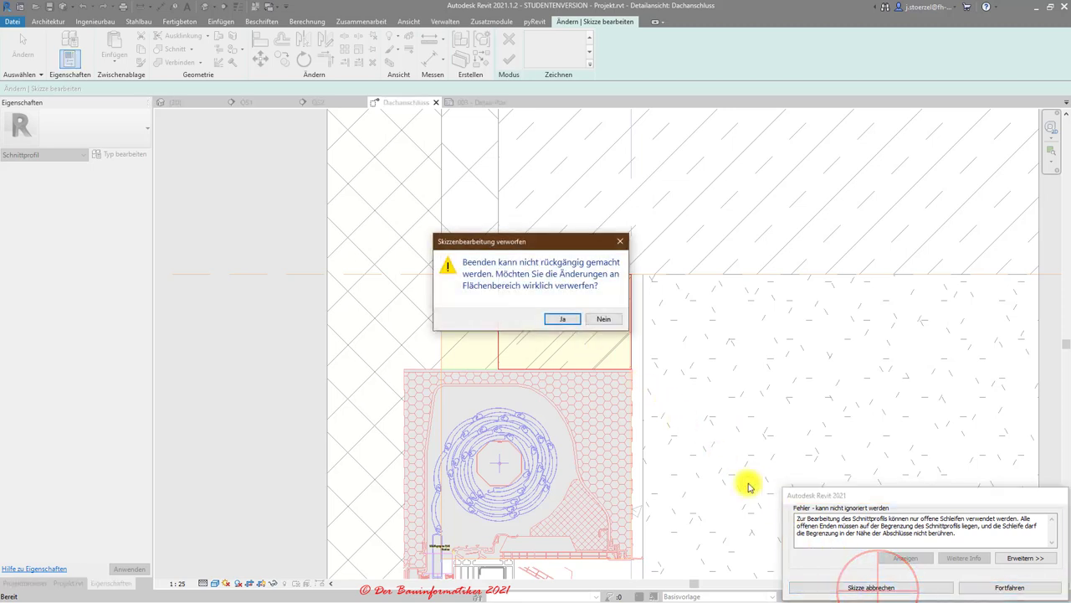
{"action": "left_click", "coordinate": [557, 318]}
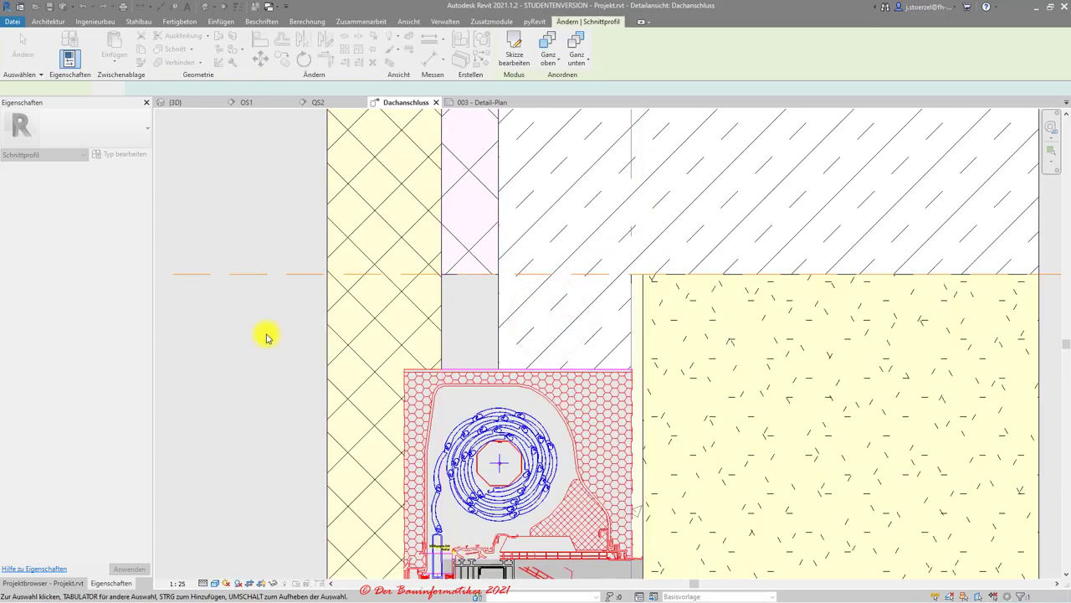
{"action": "left_click", "coordinate": [267, 337]}
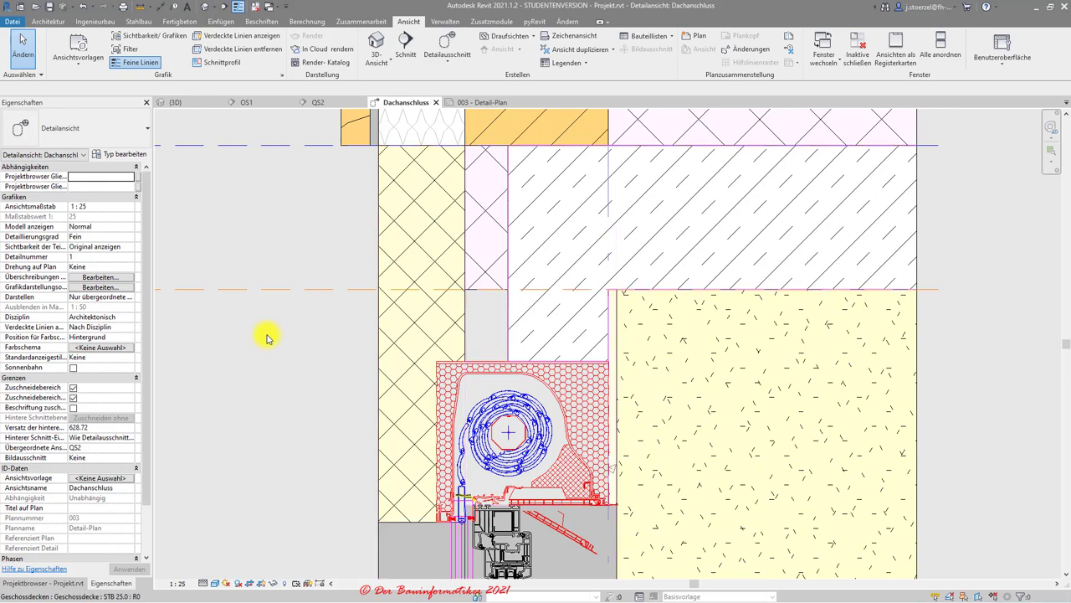
Open the Bereich dropdown on the Beschriften tab to reach Gefüllter Bereich
{"action": "scroll", "coordinate": [268, 338], "scroll_direction": "up", "scroll_amount": 1}
{"action": "scroll", "coordinate": [272, 339], "scroll_direction": "down", "scroll_amount": 1}
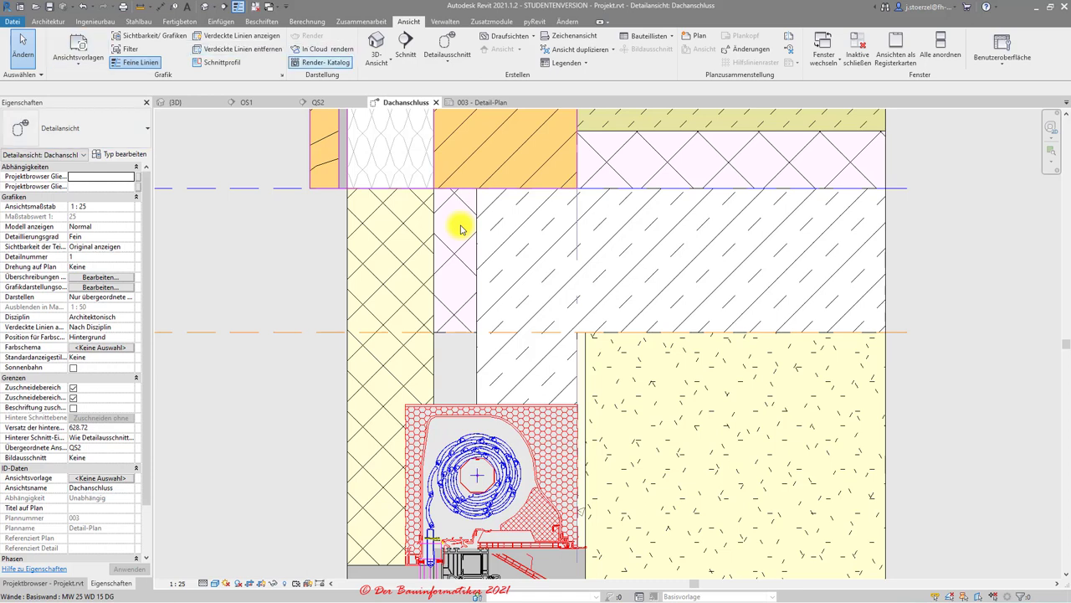
{"action": "left_click", "coordinate": [260, 28]}
{"action": "left_click", "coordinate": [347, 50]}
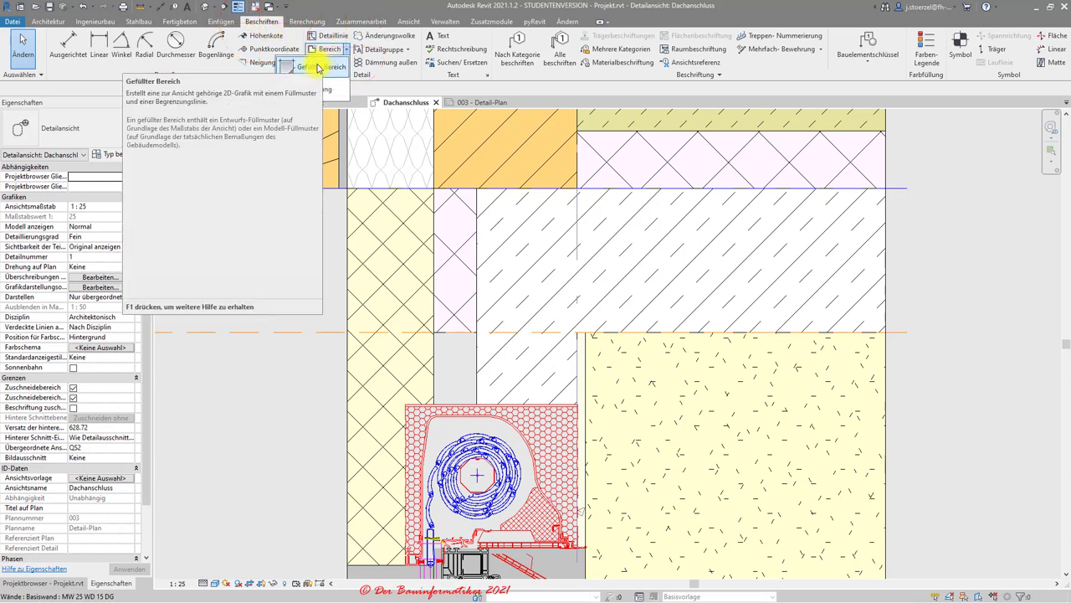
{"action": "mouse_move", "coordinate": [319, 67]}
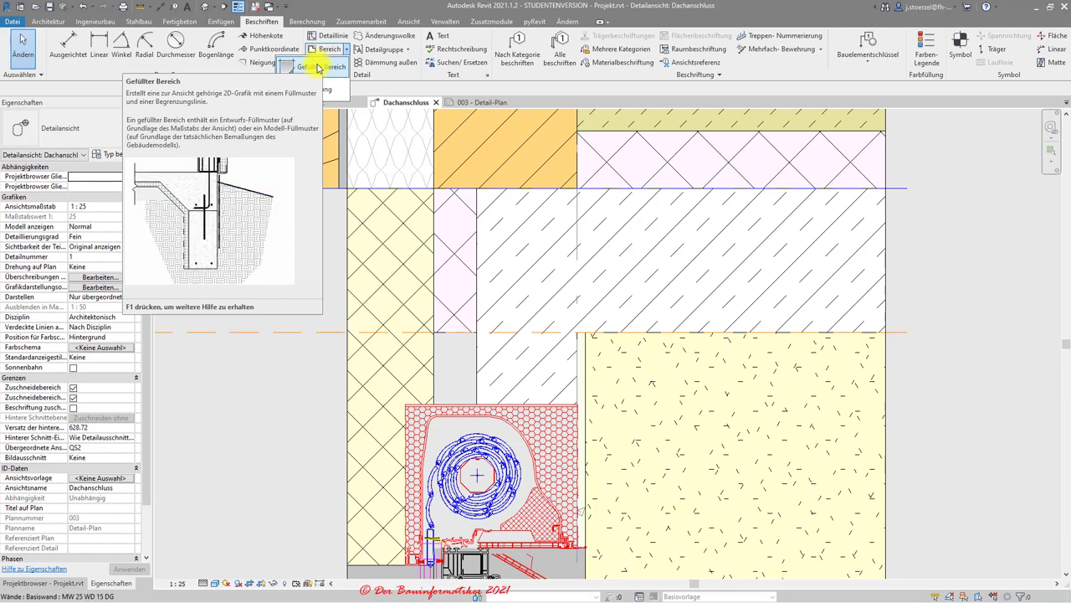
Start a filled region of type Wärmedämmung with Baulinie boundary lines
{"action": "left_click", "coordinate": [318, 67]}
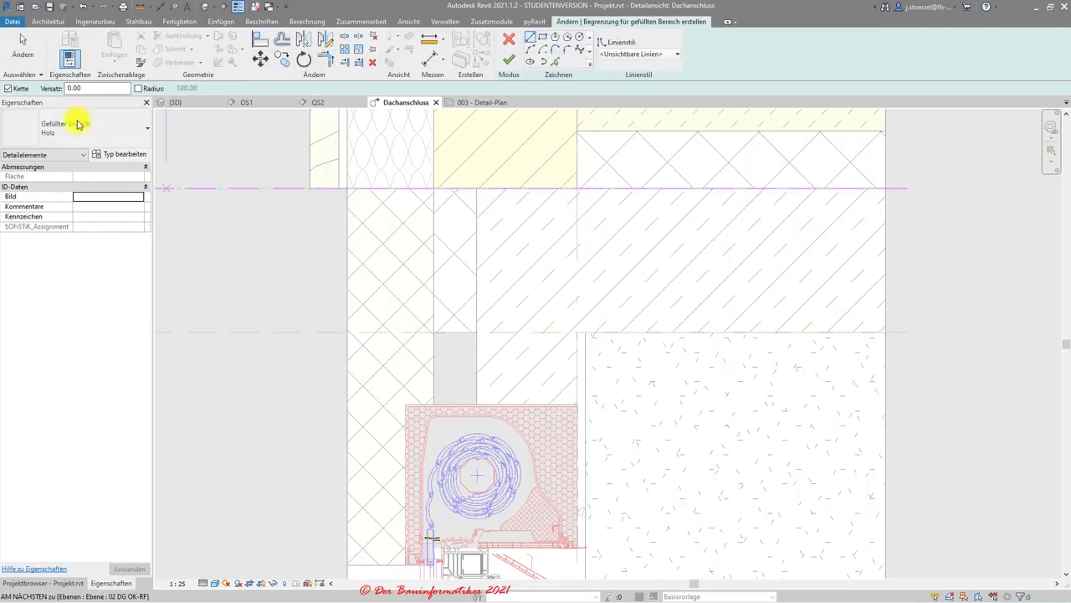
{"action": "left_click", "coordinate": [79, 124]}
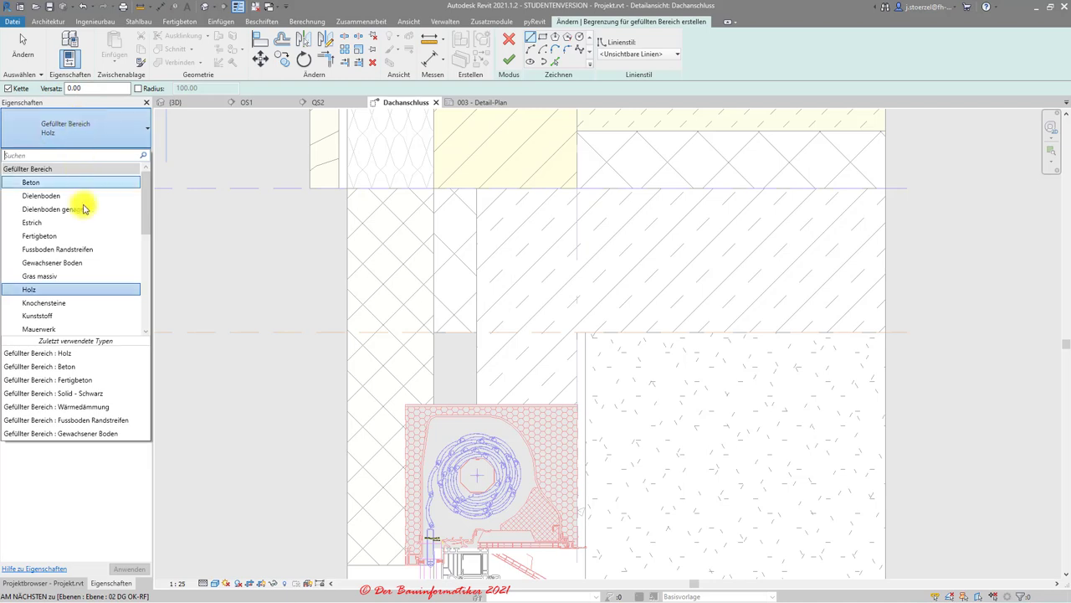
{"action": "scroll", "coordinate": [85, 230], "scroll_direction": "down", "scroll_amount": 3}
{"action": "scroll", "coordinate": [84, 230], "scroll_direction": "down", "scroll_amount": 1}
{"action": "scroll", "coordinate": [84, 230], "scroll_direction": "down", "scroll_amount": 2}
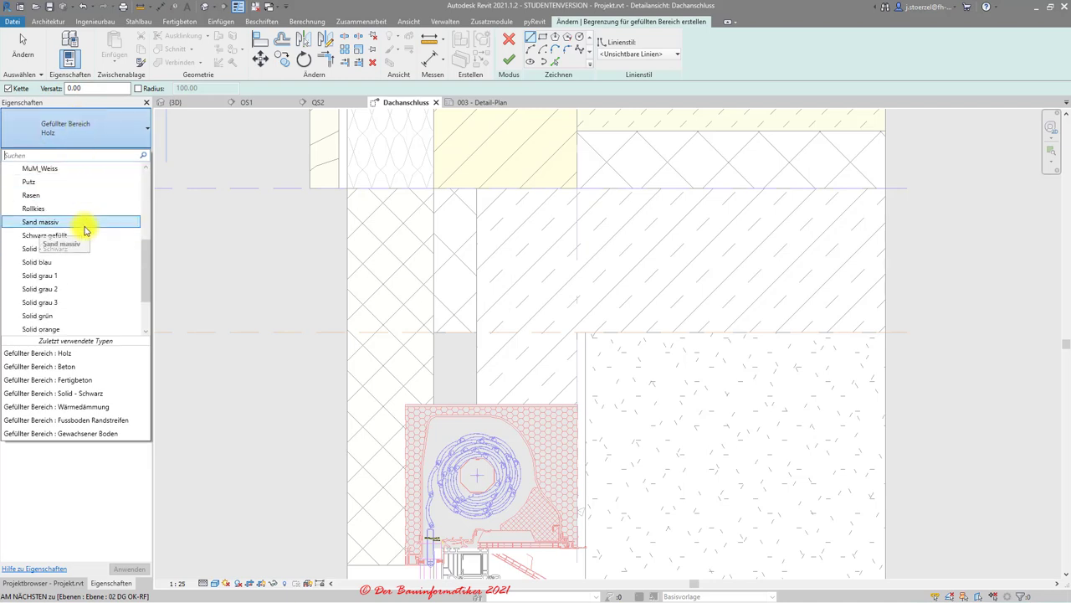
{"action": "scroll", "coordinate": [85, 230], "scroll_direction": "down", "scroll_amount": 2}
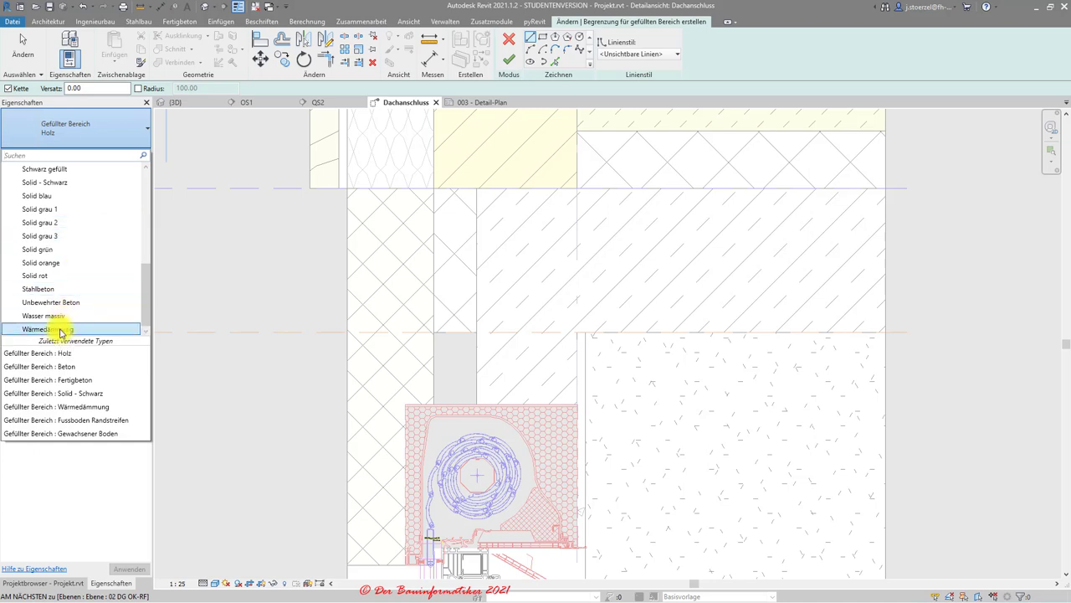
{"action": "left_click", "coordinate": [59, 330]}
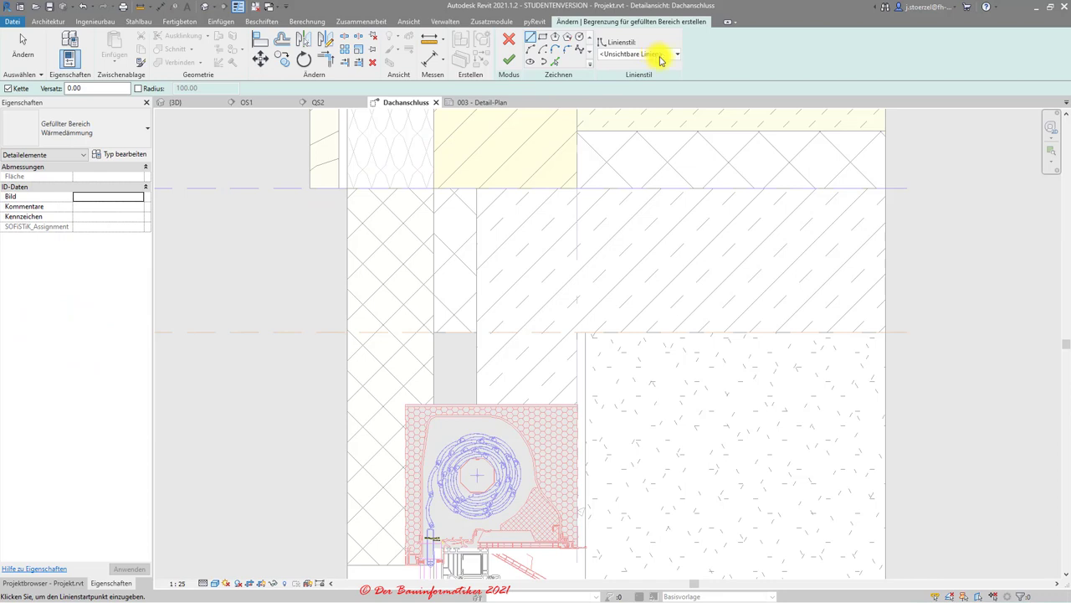
{"action": "left_click", "coordinate": [661, 57]}
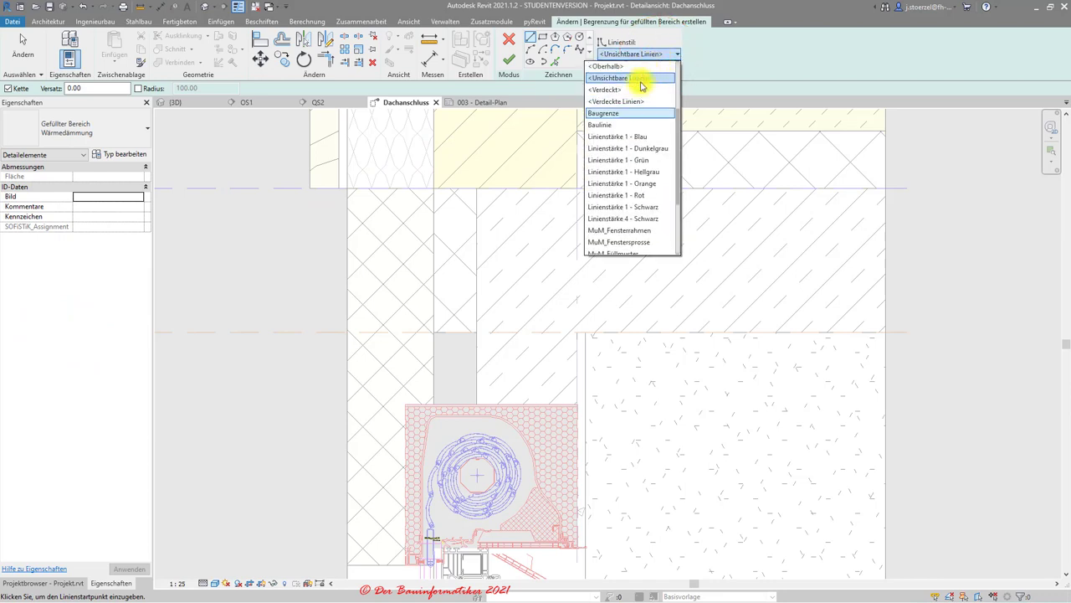
{"action": "left_click", "coordinate": [606, 119]}
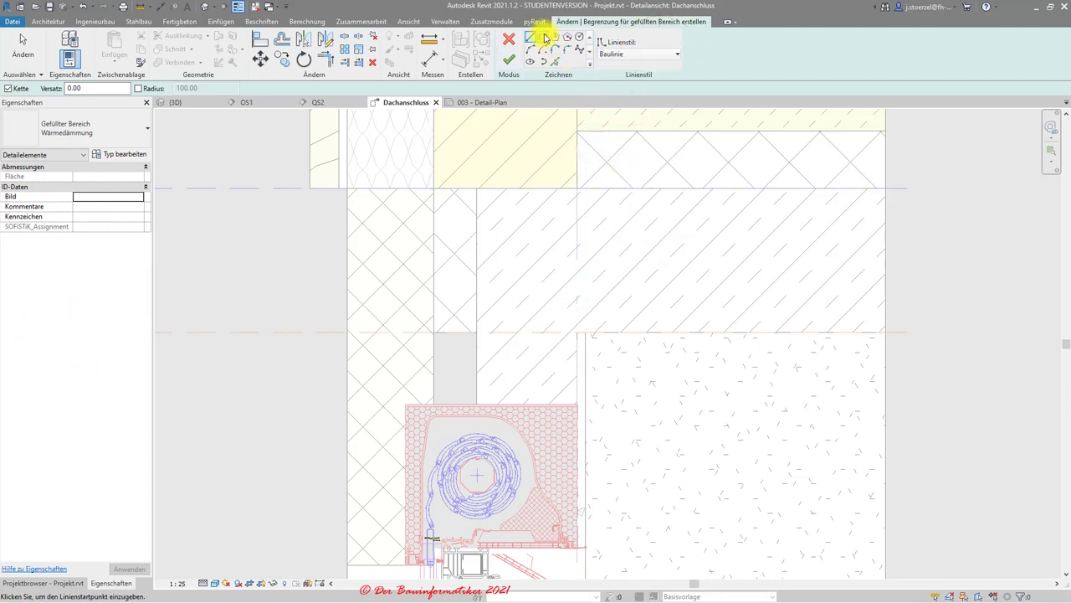
Draw its rectangular boundary from the wall end to above the shutter box and finish
{"action": "left_click", "coordinate": [543, 37]}
{"action": "left_click", "coordinate": [432, 187]}
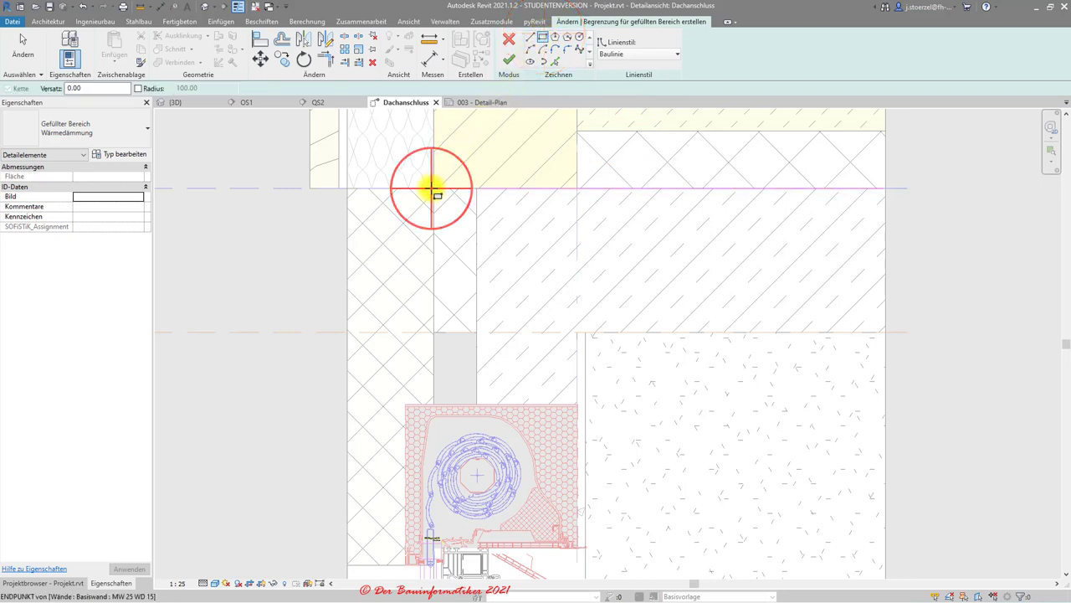
{"action": "left_click", "coordinate": [476, 406]}
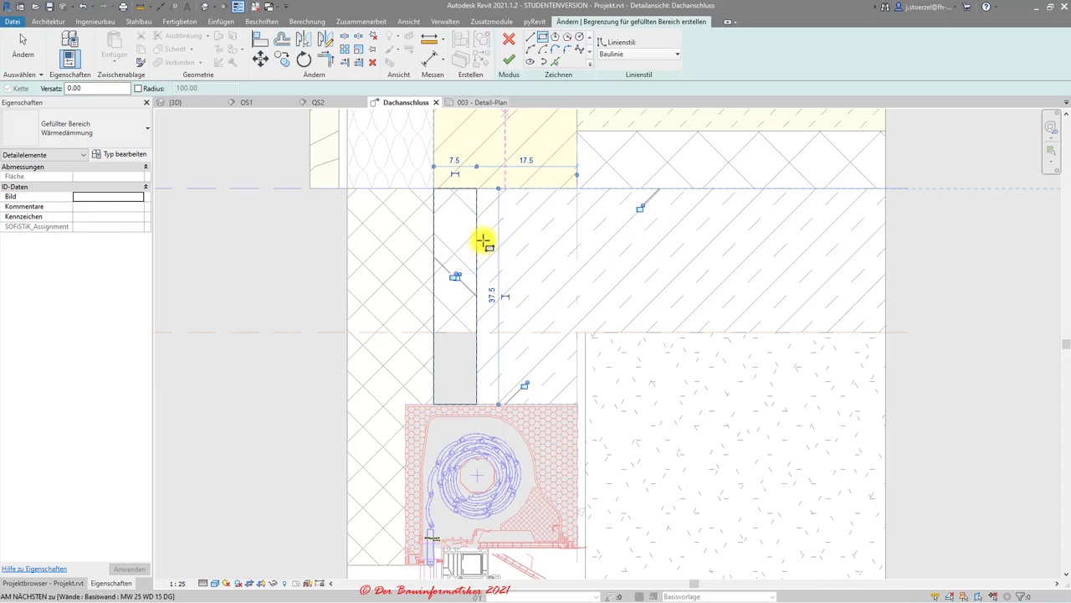
{"action": "left_click", "coordinate": [508, 60]}
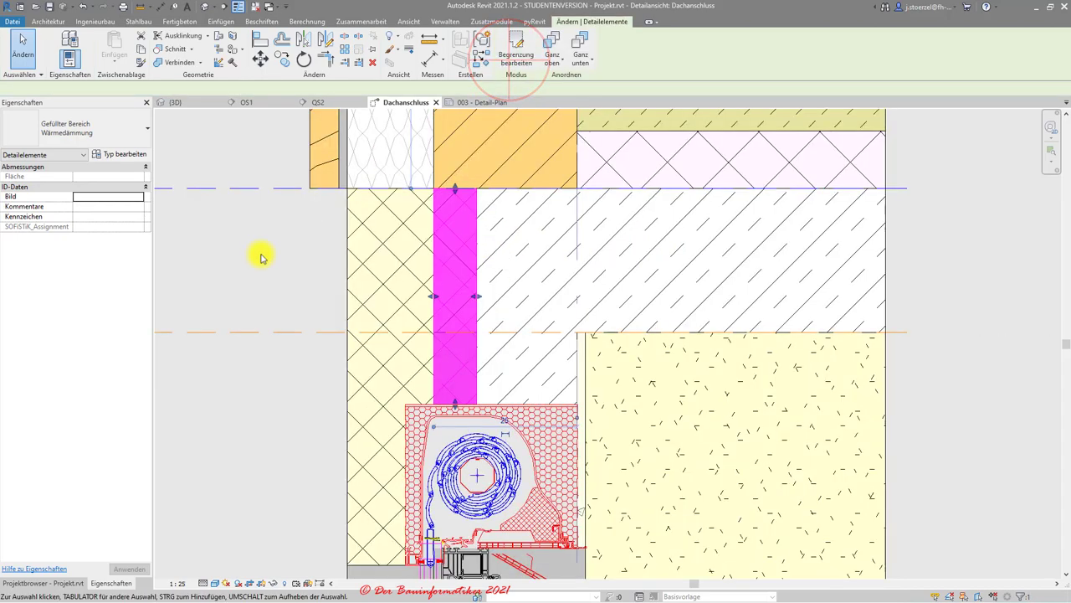
Tab-cycle through the slab and walls, then window-select the area above the shutter box
{"action": "left_click", "coordinate": [229, 279]}
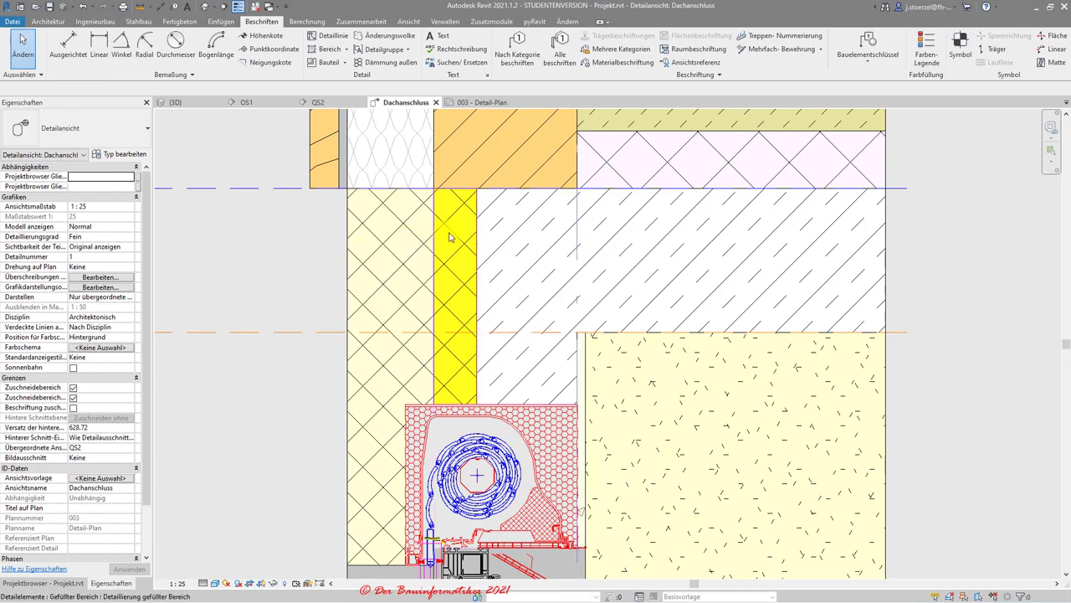
{"action": "scroll", "coordinate": [447, 311], "scroll_direction": "down", "scroll_amount": 2}
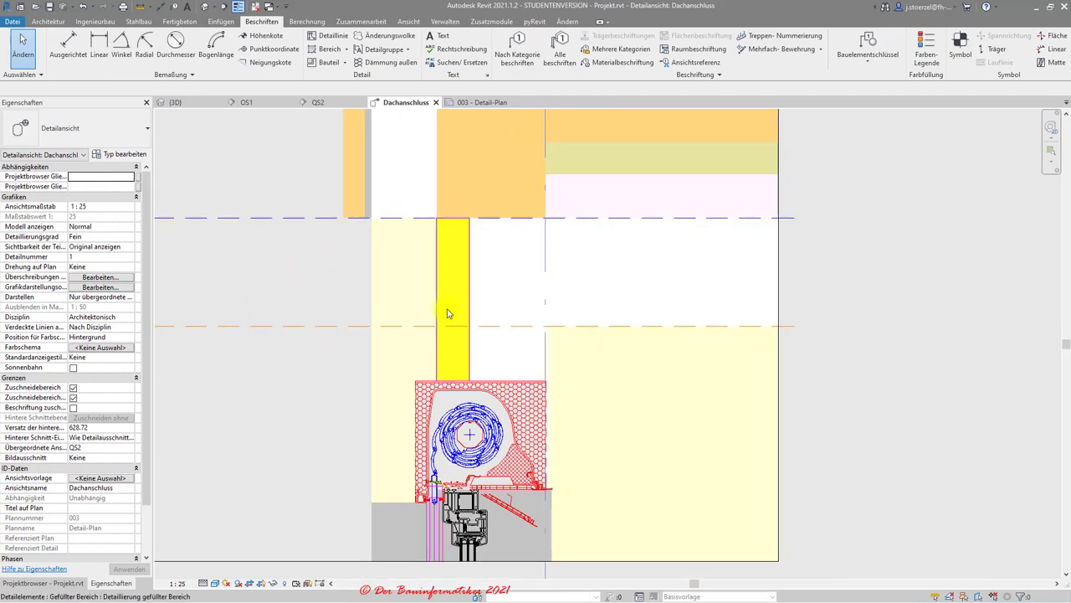
{"action": "key", "text": "Tab"}
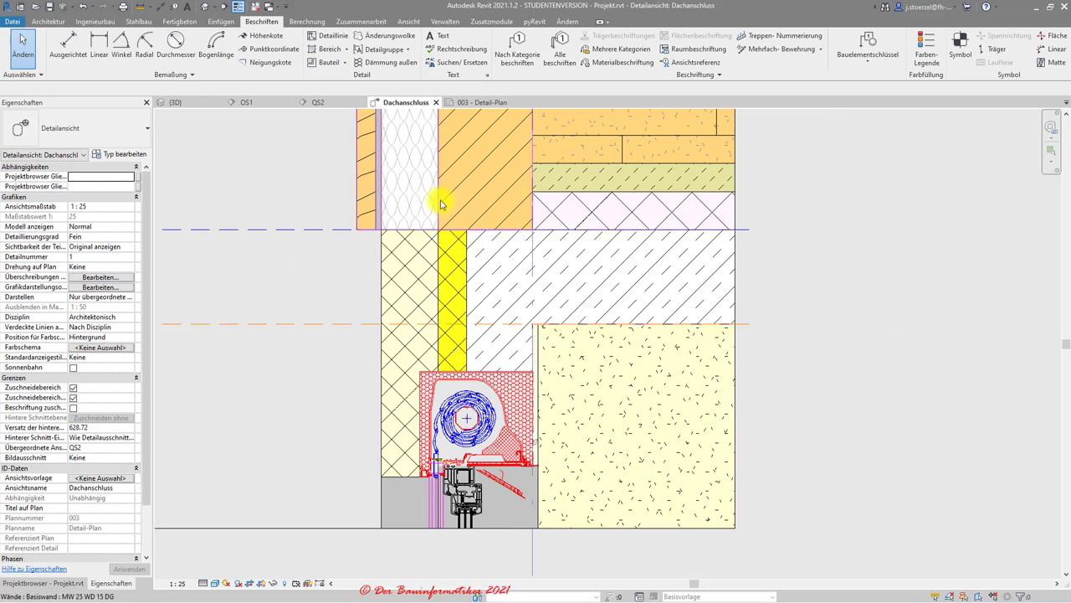
{"action": "key", "text": "Tab"}
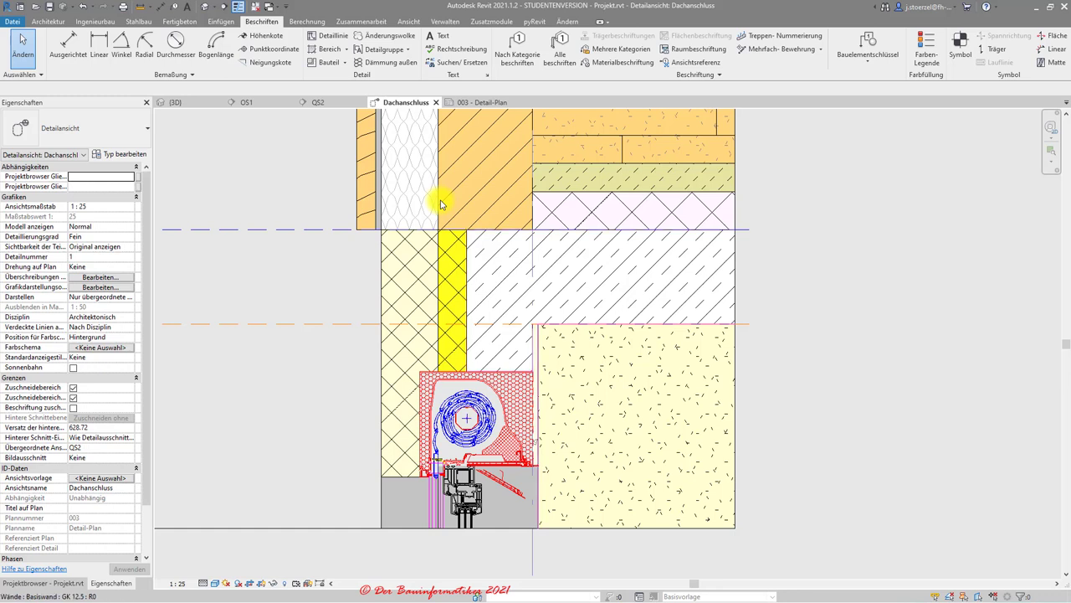
{"action": "key", "text": "Tab"}
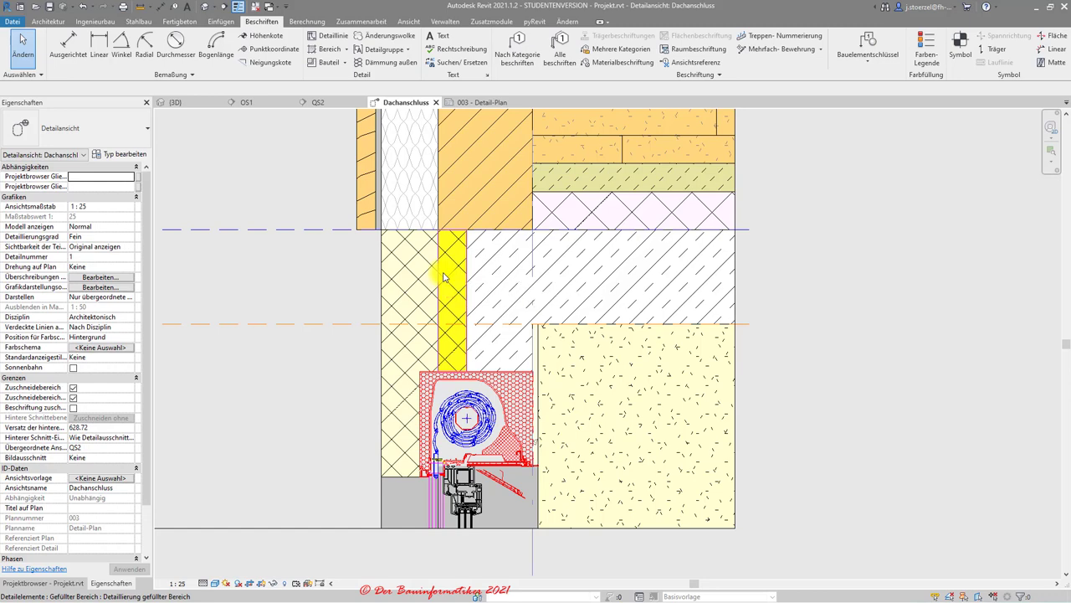
{"action": "left_click", "coordinate": [501, 276]}
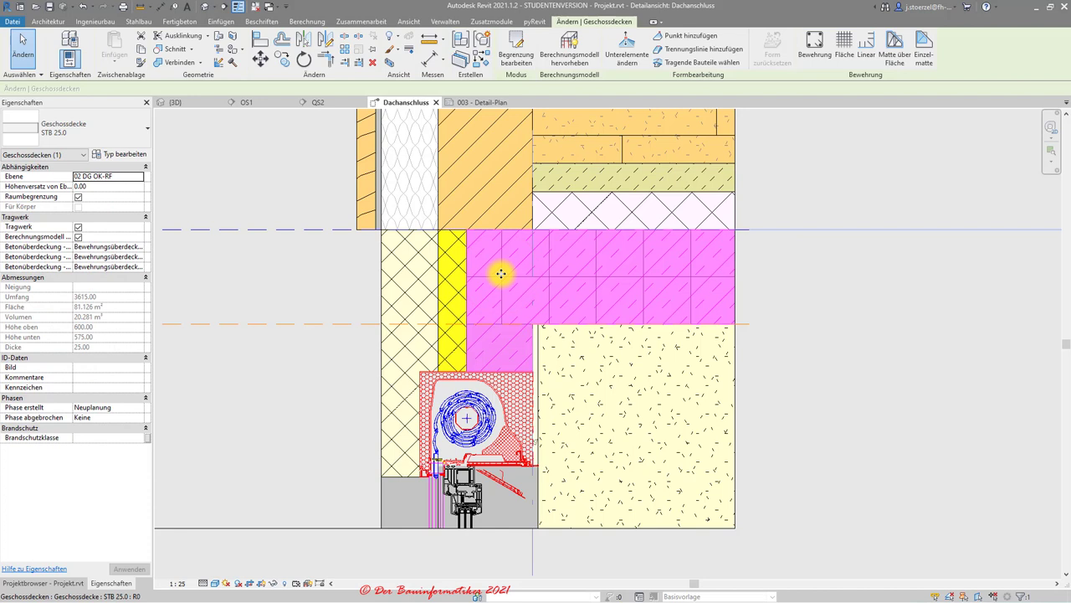
{"action": "left_click", "coordinate": [409, 21]}
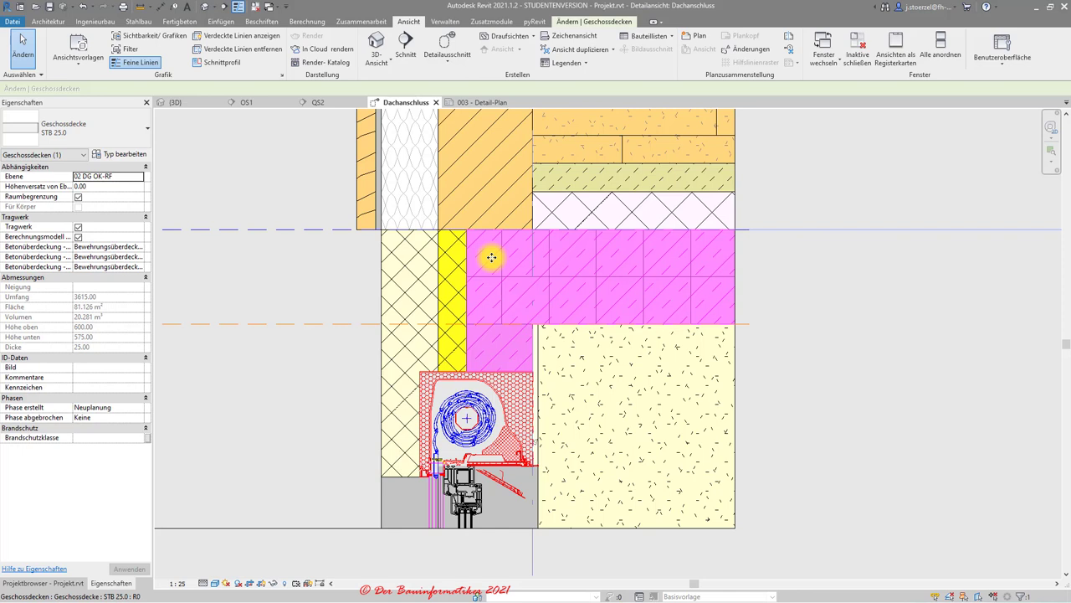
{"action": "key", "text": "Escape"}
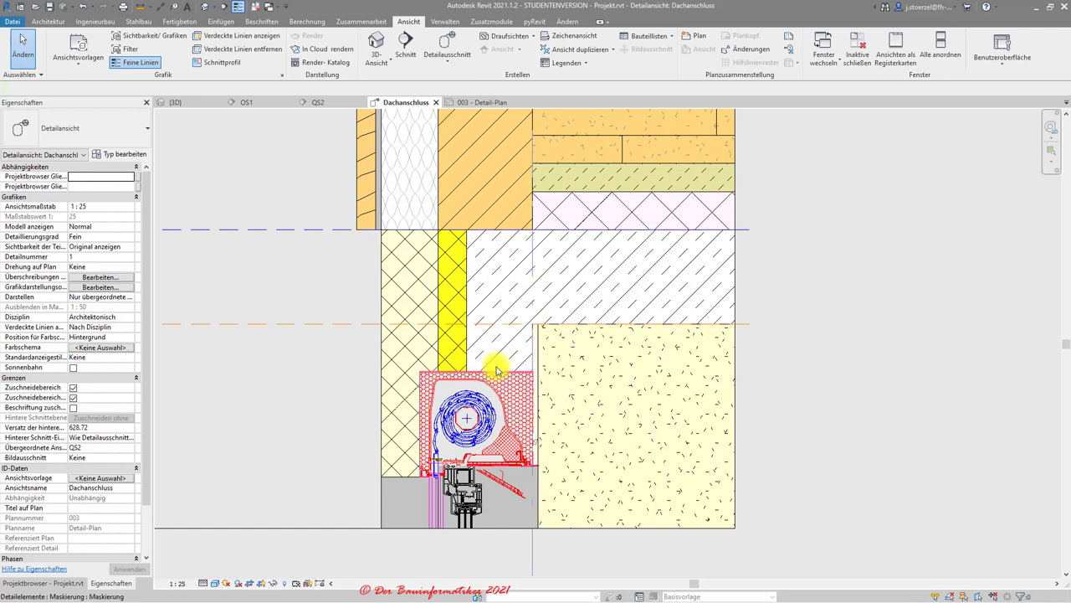
{"action": "left_click", "coordinate": [524, 336]}
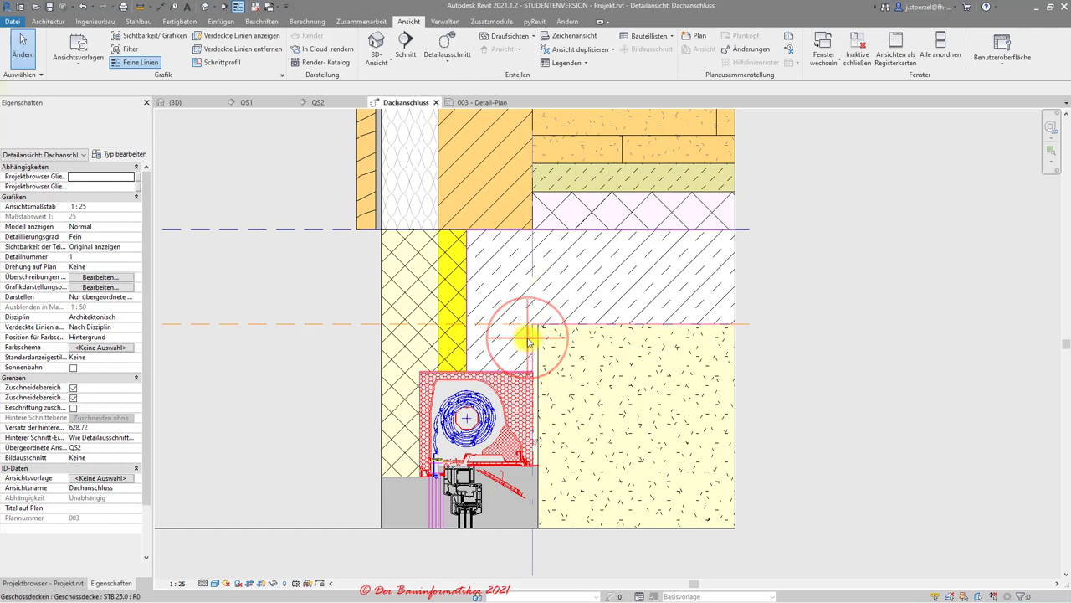
{"action": "key", "text": "Escape"}
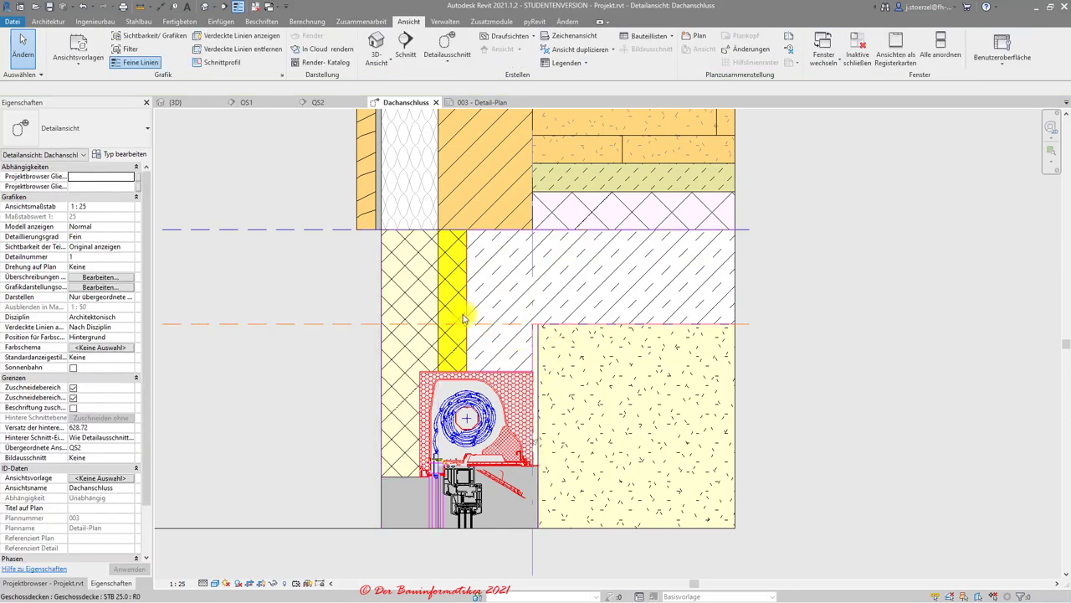
{"action": "mouse_move", "coordinate": [326, 263]}
{"action": "left_mouse_down"}
{"action": "mouse_move", "coordinate": [563, 365]}
{"action": "mouse_move", "coordinate": [572, 386]}
{"action": "mouse_move", "coordinate": [569, 377]}
{"action": "left_mouse_up"}
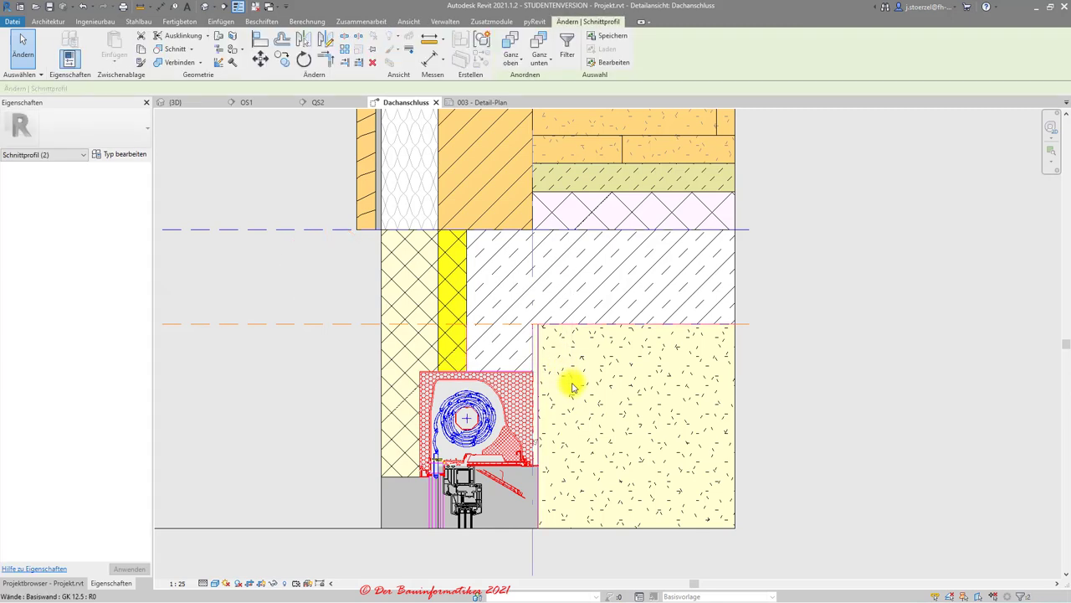
Filter the selection down to the two Schnittprofil elements and delete them
{"action": "left_click", "coordinate": [570, 42]}
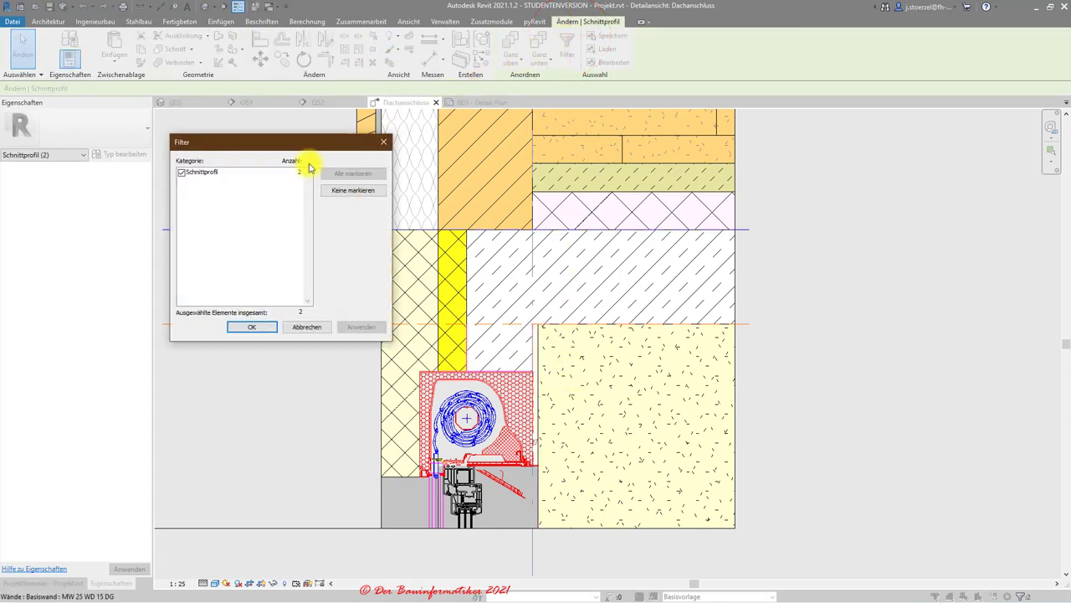
{"action": "left_click", "coordinate": [294, 173]}
{"action": "left_click", "coordinate": [247, 326]}
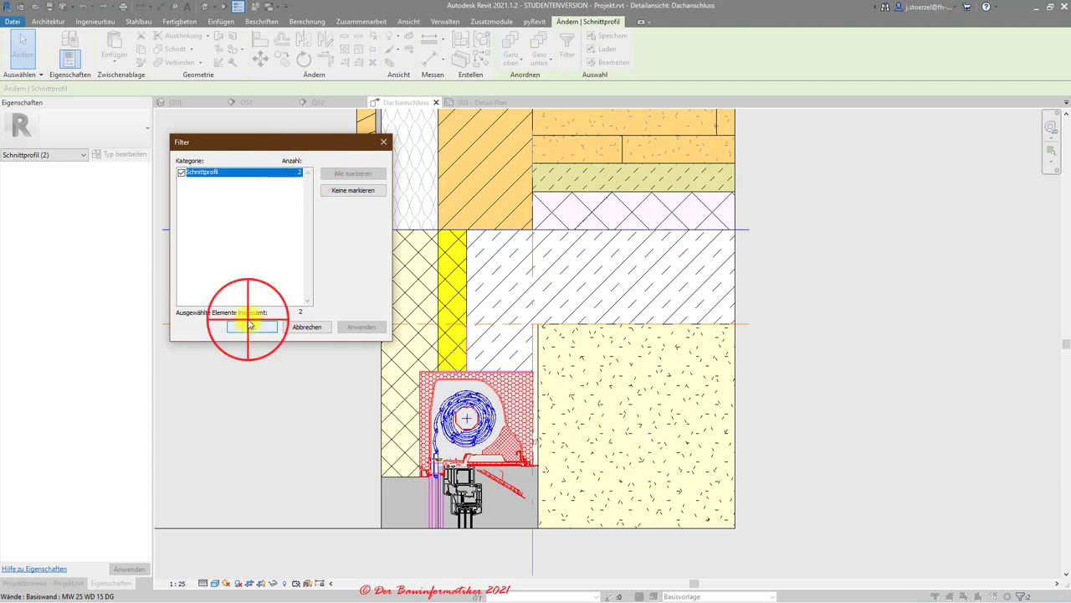
{"action": "left_click", "coordinate": [251, 310]}
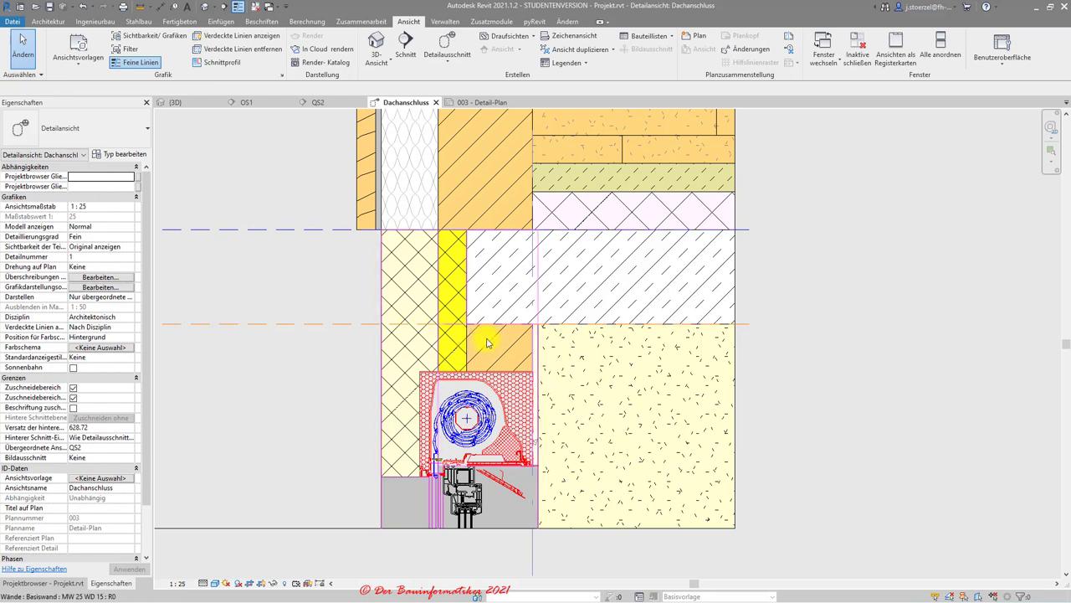
{"action": "scroll", "coordinate": [488, 343], "scroll_direction": "up", "scroll_amount": 1}
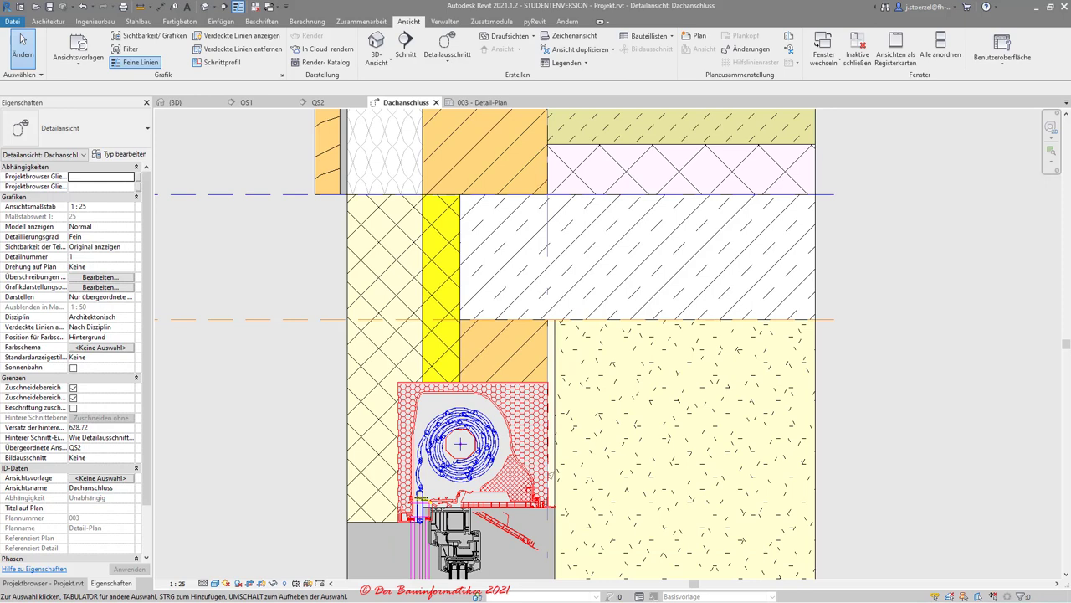
Remove the yellow Wärmedämmung insulation filled region above the shutter box
{"action": "left_click", "coordinate": [443, 289]}
{"action": "key", "text": "Escape"}
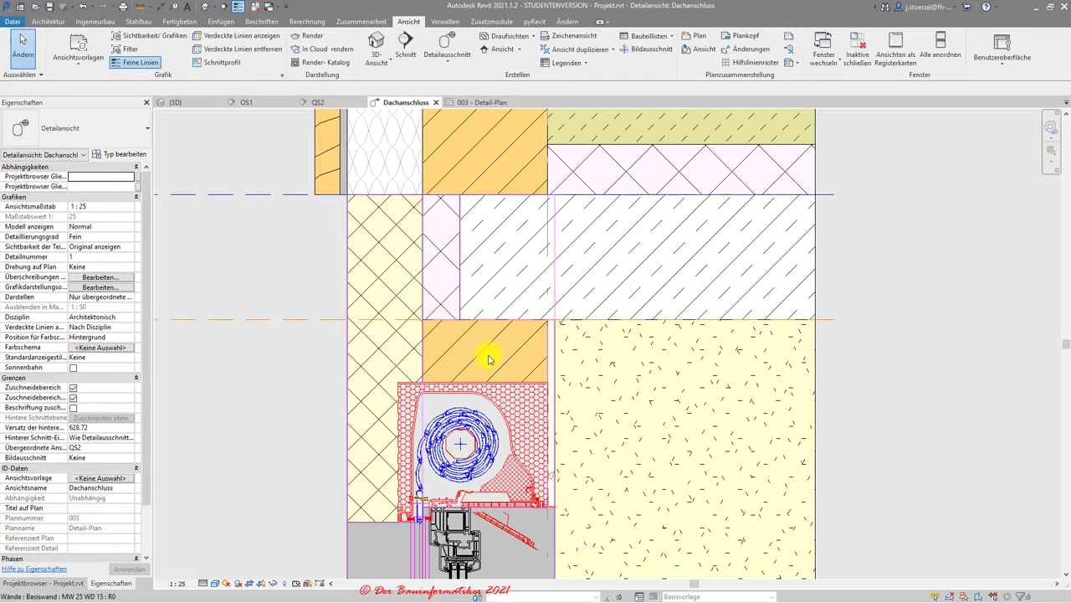
{"action": "scroll", "coordinate": [489, 358], "scroll_direction": "up", "scroll_amount": 1}
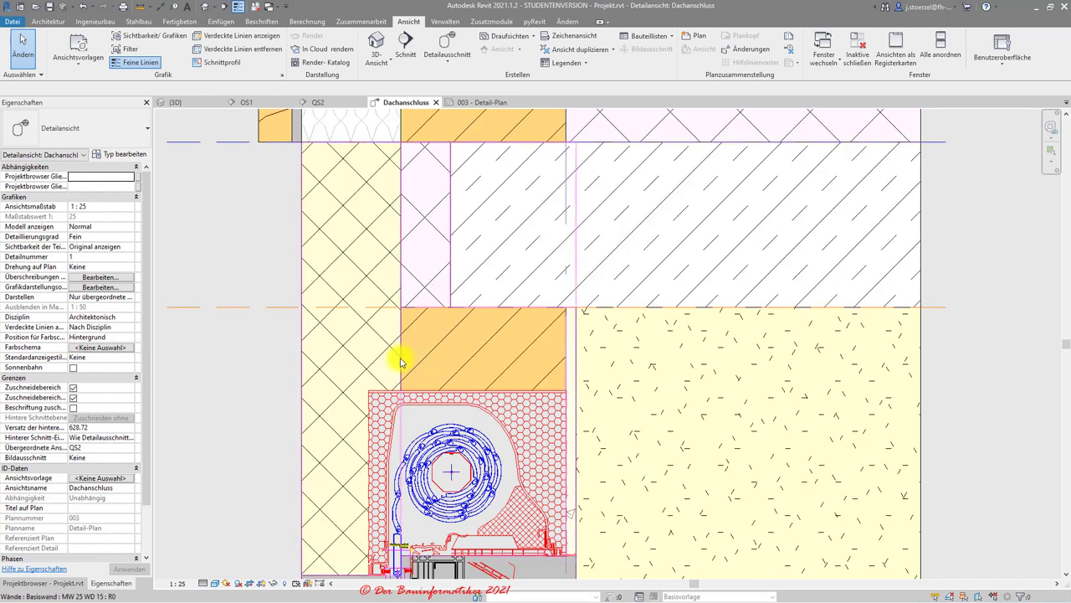
{"action": "scroll", "coordinate": [400, 362], "scroll_direction": "down", "scroll_amount": 1}
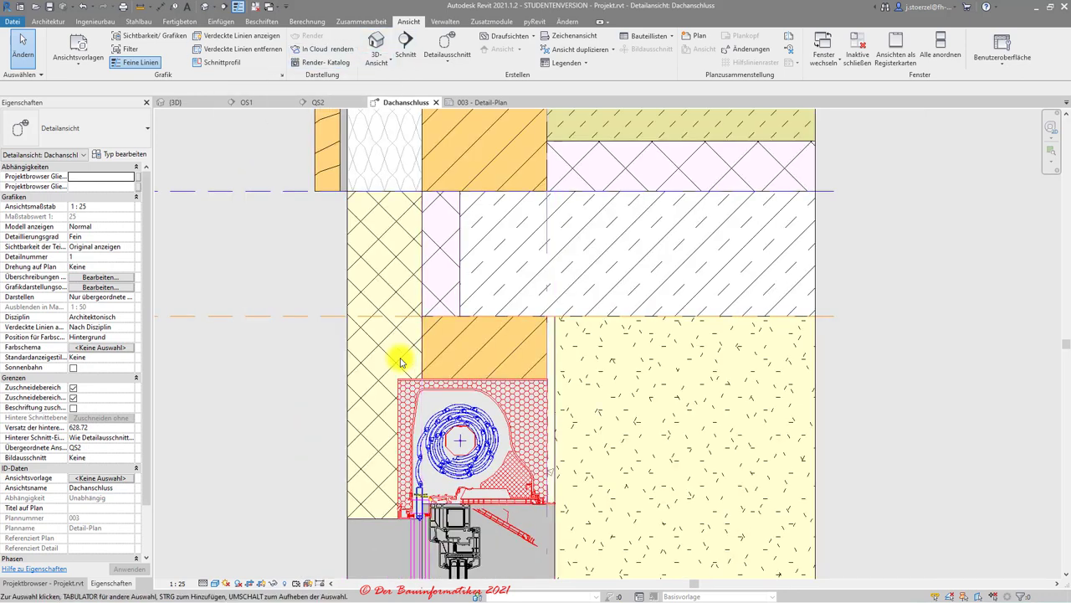
Start a new Gefüllter Bereich sketch from Beschriften > Bereich
{"action": "left_click", "coordinate": [272, 22]}
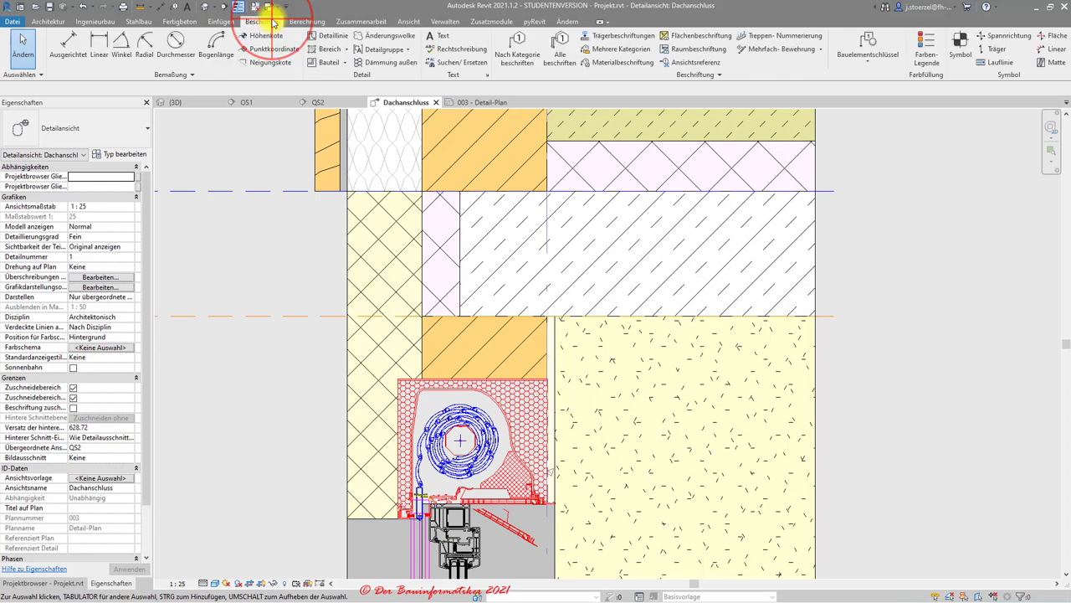
{"action": "left_click", "coordinate": [344, 49]}
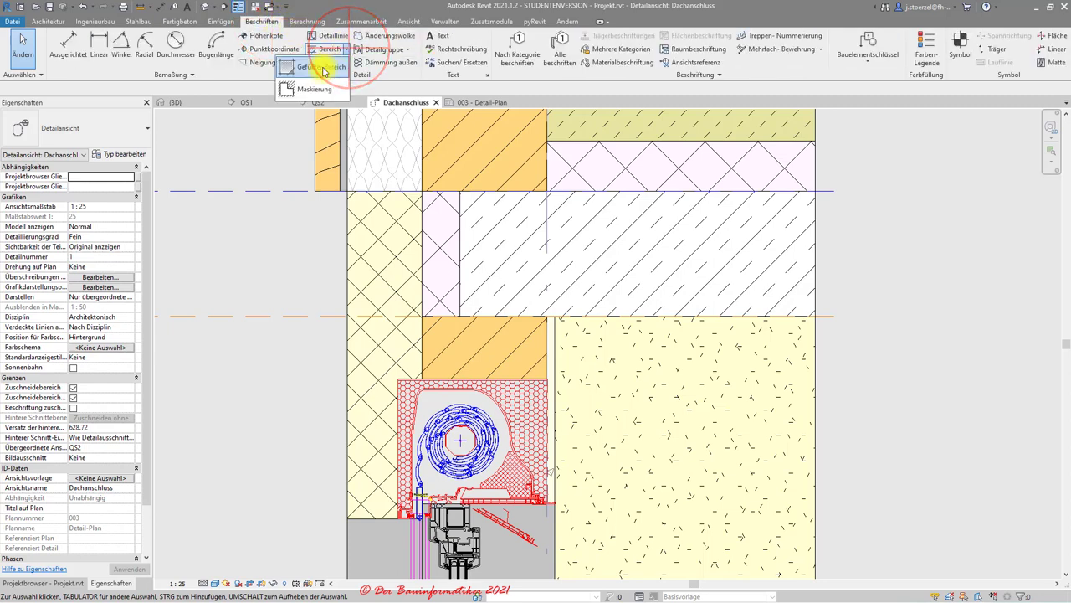
{"action": "left_click", "coordinate": [324, 70]}
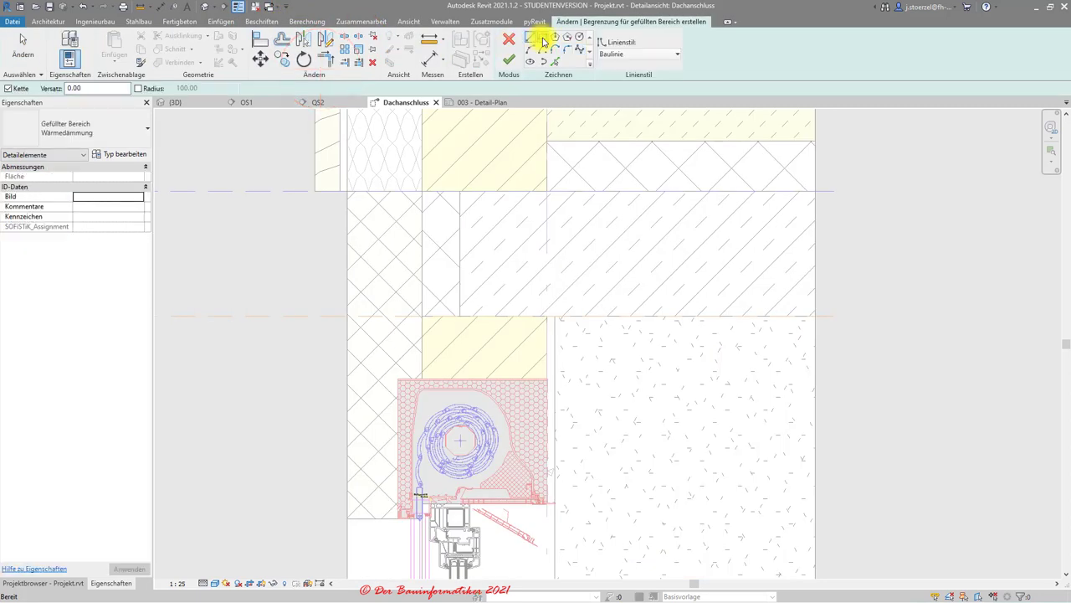
{"action": "left_click", "coordinate": [543, 42]}
Pick the wall edge as a boundary with Versatz 3, then switch to the Rechteck tool
{"action": "left_click", "coordinate": [556, 62]}
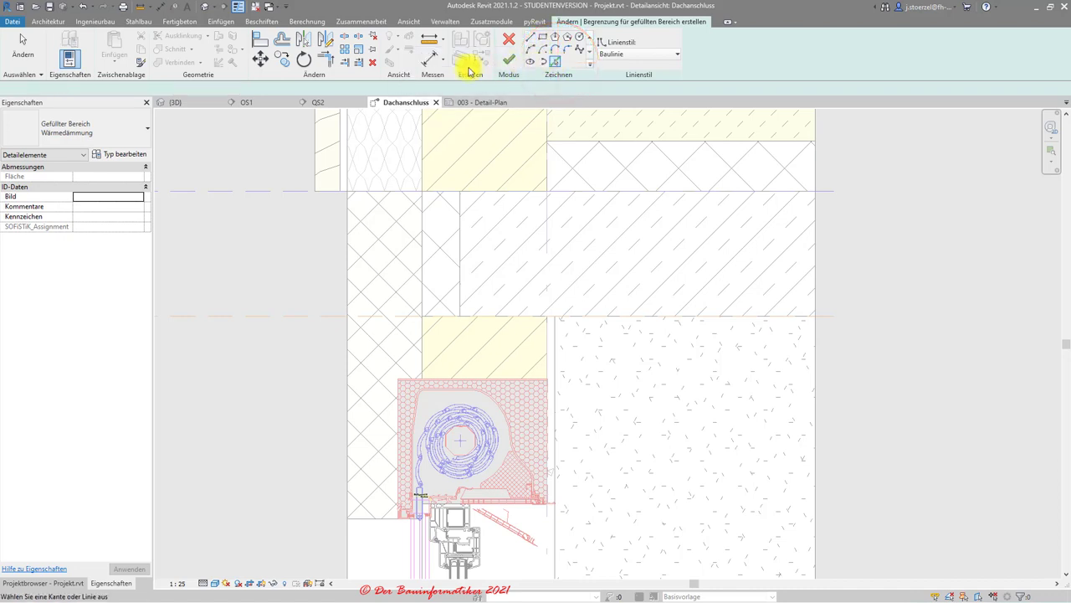
{"action": "left_click", "coordinate": [71, 88]}
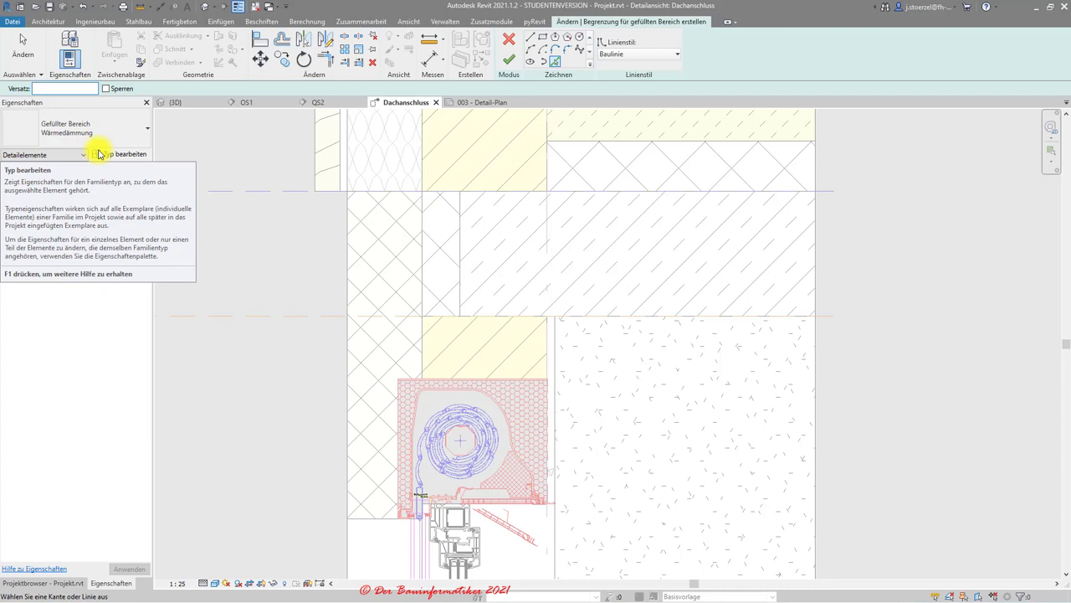
{"action": "type", "text": "3"}
{"action": "key", "text": "Return"}
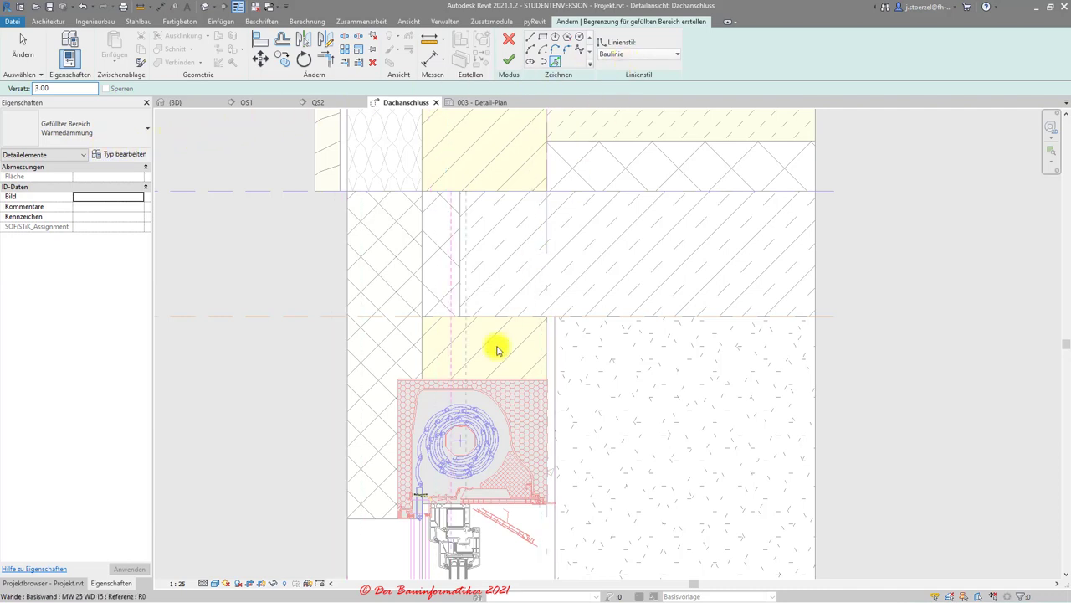
{"action": "scroll", "coordinate": [483, 378], "scroll_direction": "up", "scroll_amount": 2}
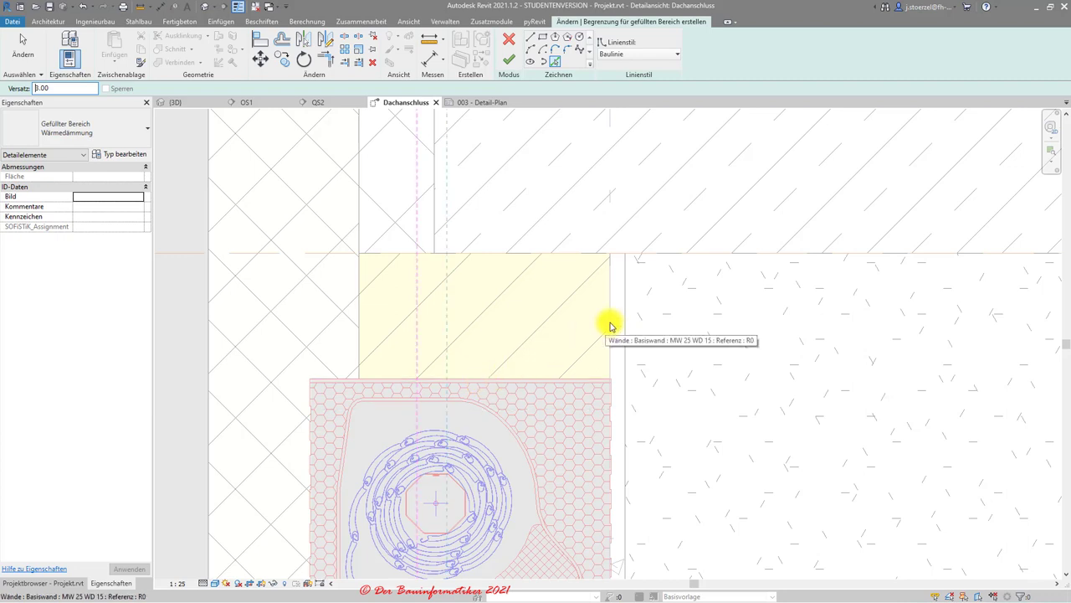
{"action": "key", "text": "Return"}
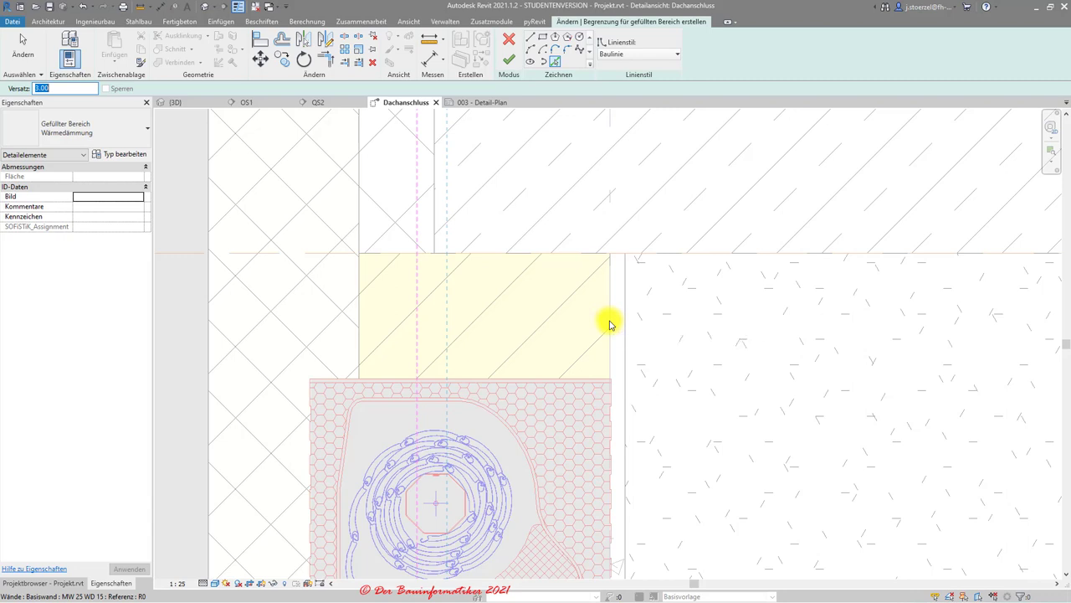
{"action": "left_click", "coordinate": [609, 324]}
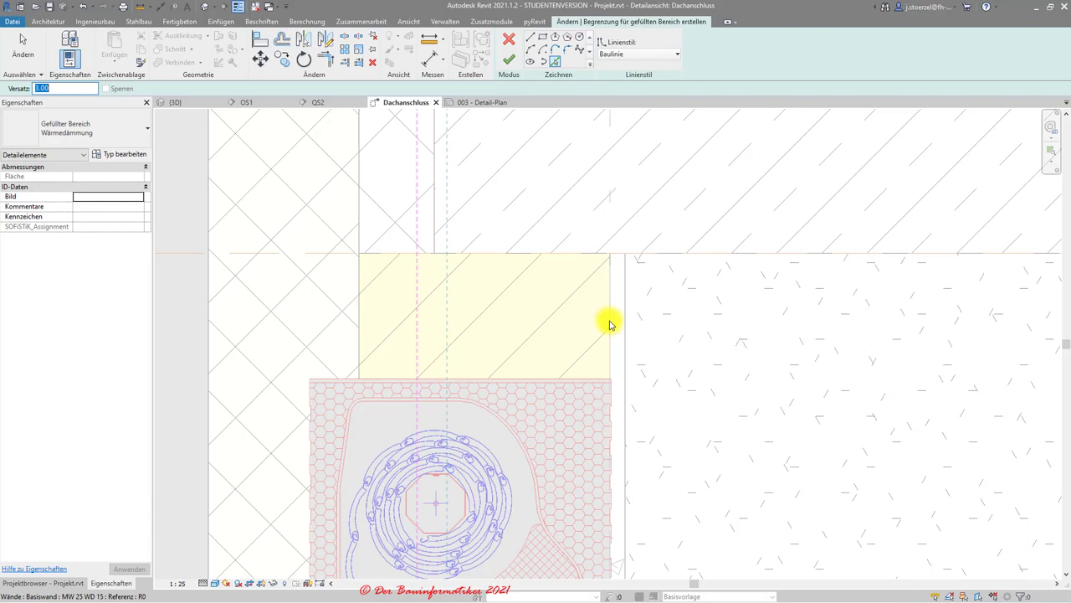
{"action": "left_click", "coordinate": [544, 38]}
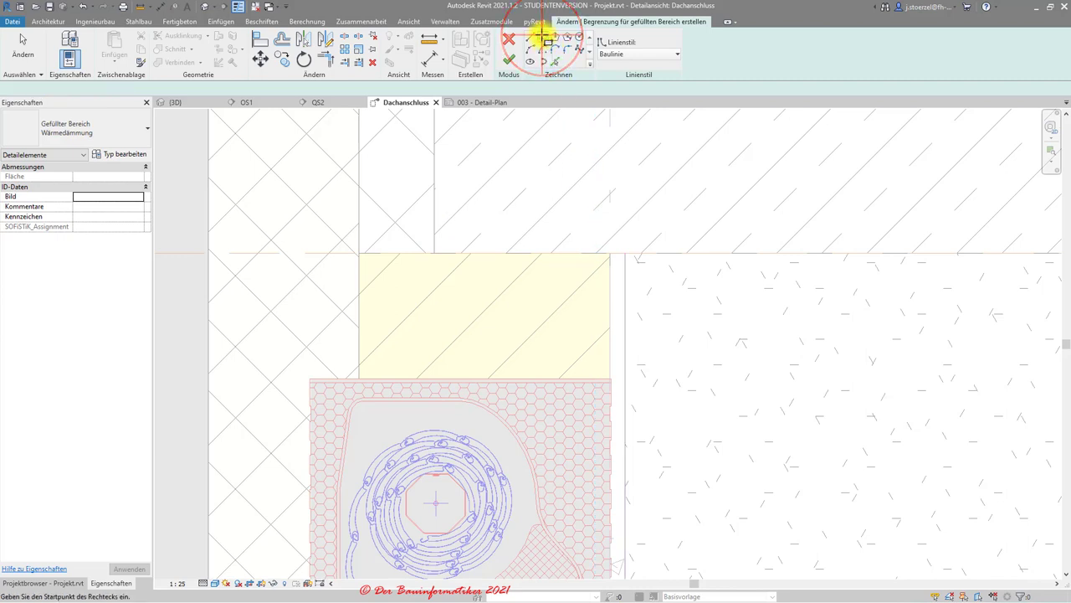
Draw a rectangle in the lintel area and set its right edge 2.5 from the adjacent edge
{"action": "left_click", "coordinate": [368, 249]}
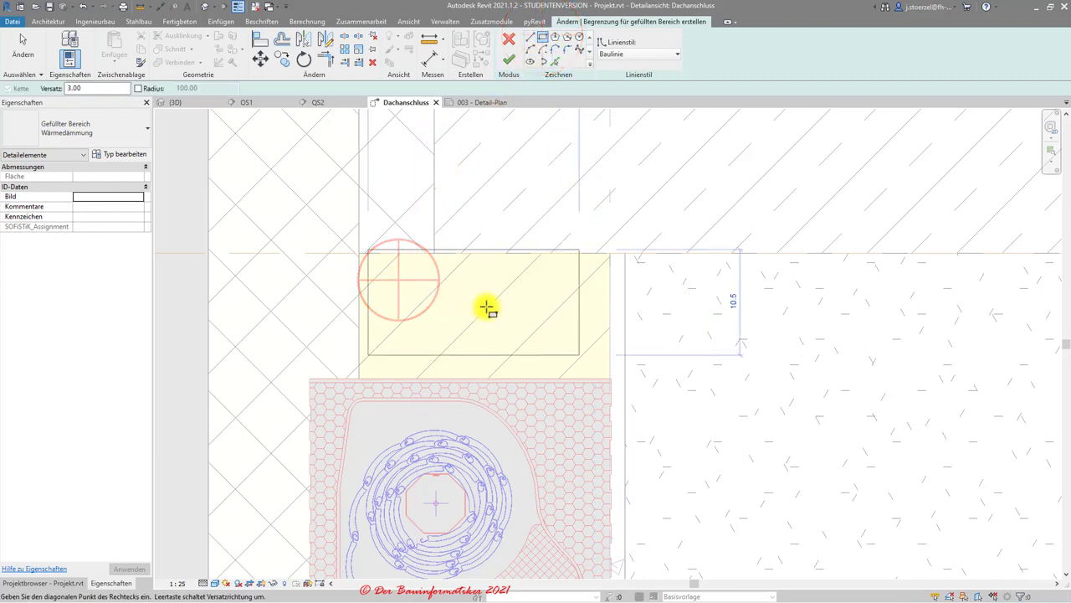
{"action": "left_click", "coordinate": [590, 355]}
{"action": "key", "text": "Escape"}
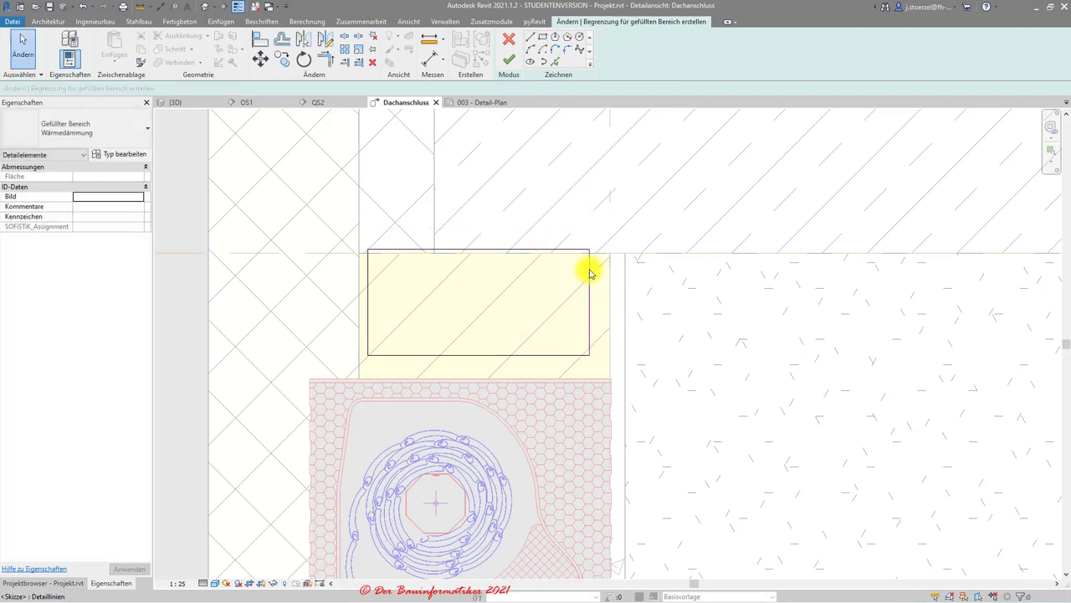
{"action": "left_click", "coordinate": [589, 269]}
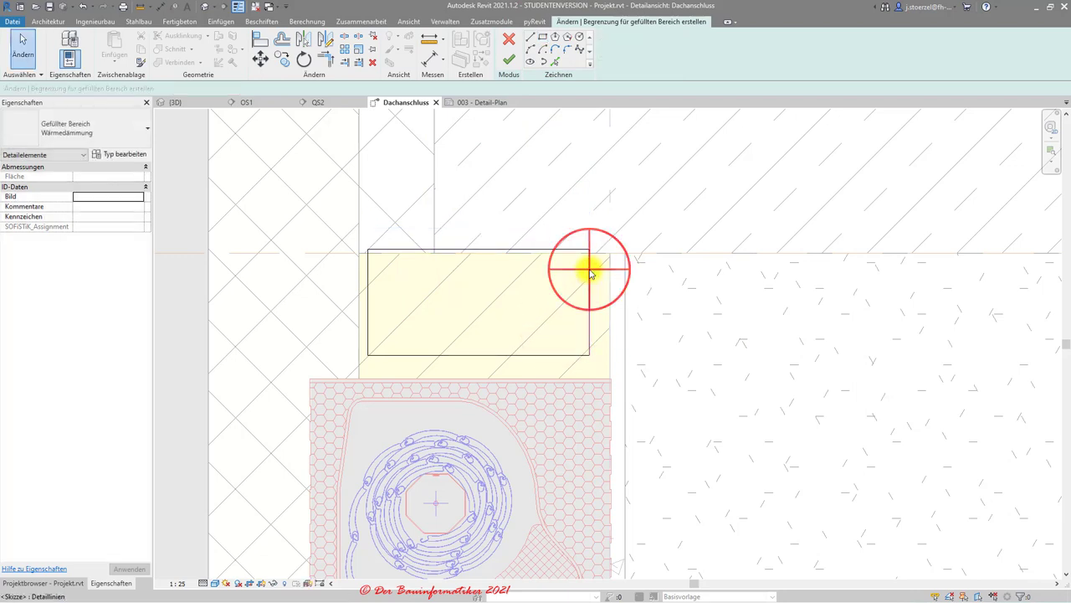
{"action": "left_click", "coordinate": [600, 221]}
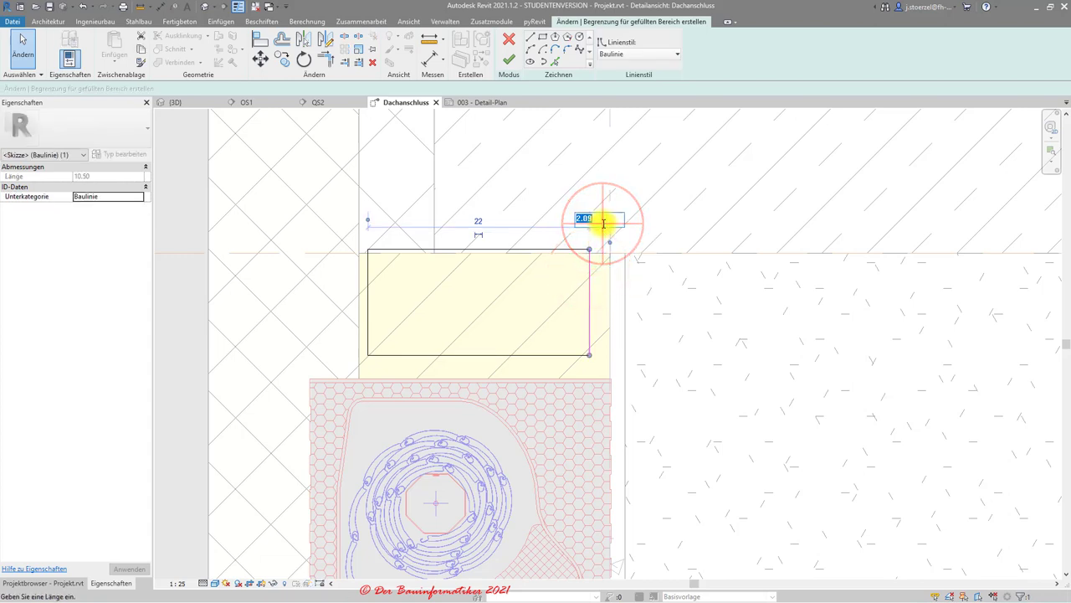
{"action": "key", "text": "Return"}
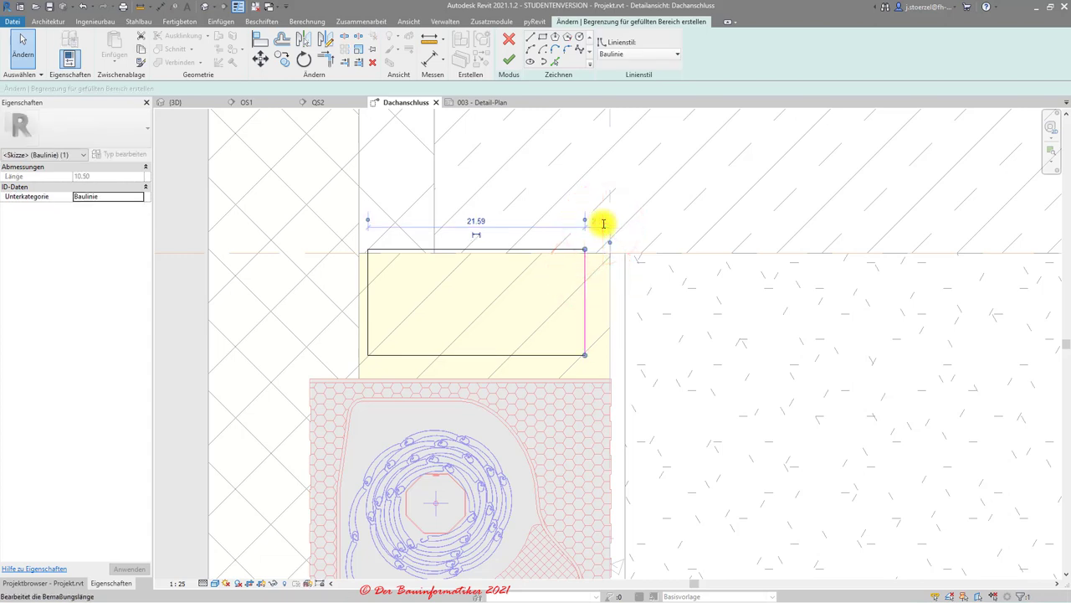
{"action": "key", "text": "Escape"}
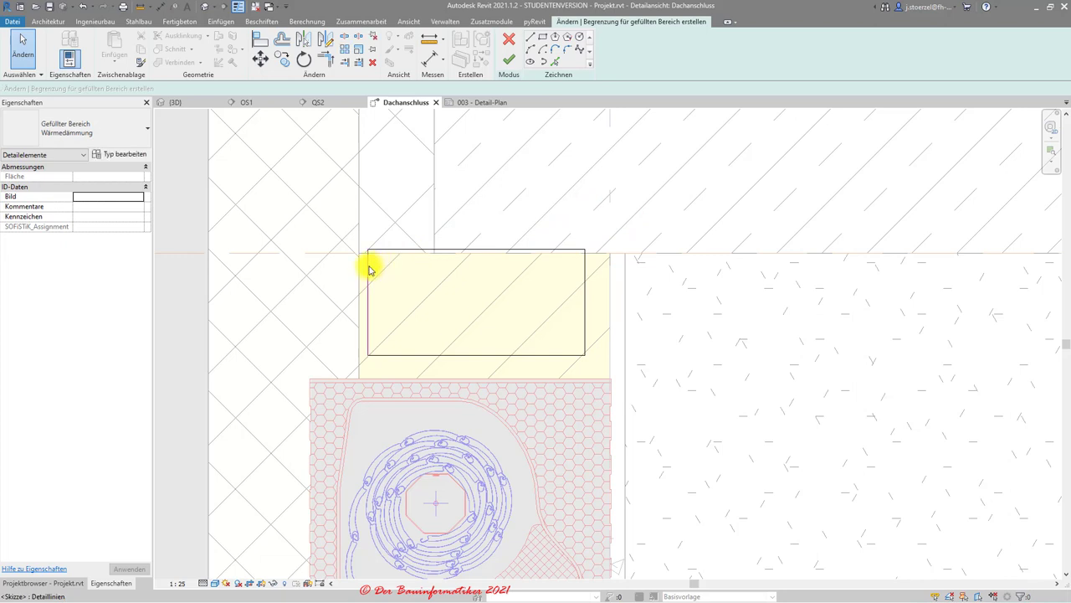
Dimension the rectangle's left edge from the wall edge and set it to 2.5
{"action": "left_click", "coordinate": [369, 266]}
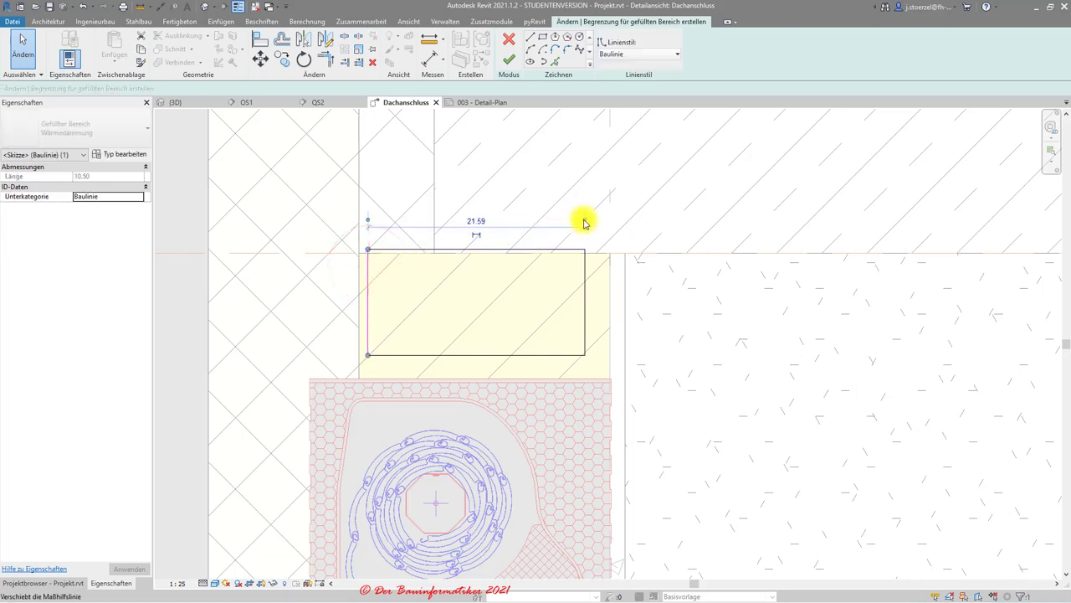
{"action": "left_click", "coordinate": [584, 220]}
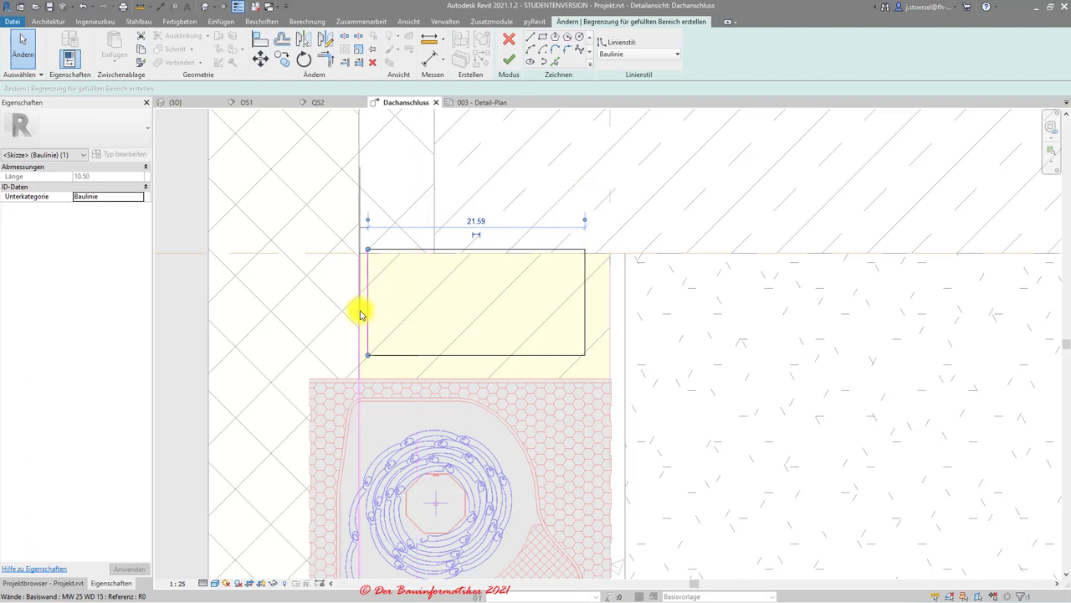
{"action": "left_click", "coordinate": [361, 311]}
{"action": "left_click", "coordinate": [363, 222]}
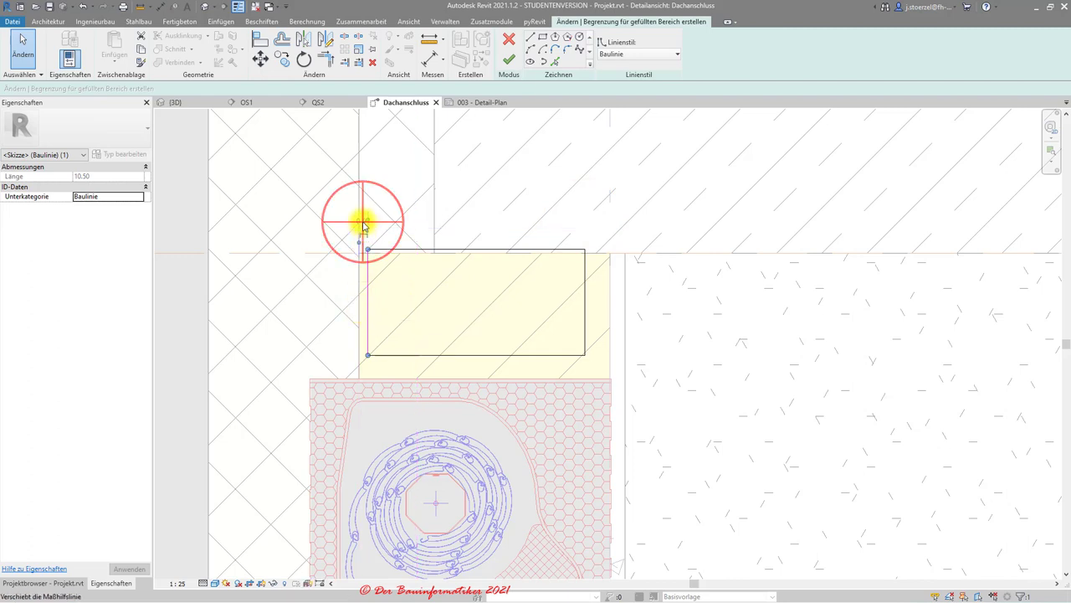
{"action": "scroll", "coordinate": [366, 223], "scroll_direction": "up", "scroll_amount": 2}
{"action": "left_click", "coordinate": [384, 222]}
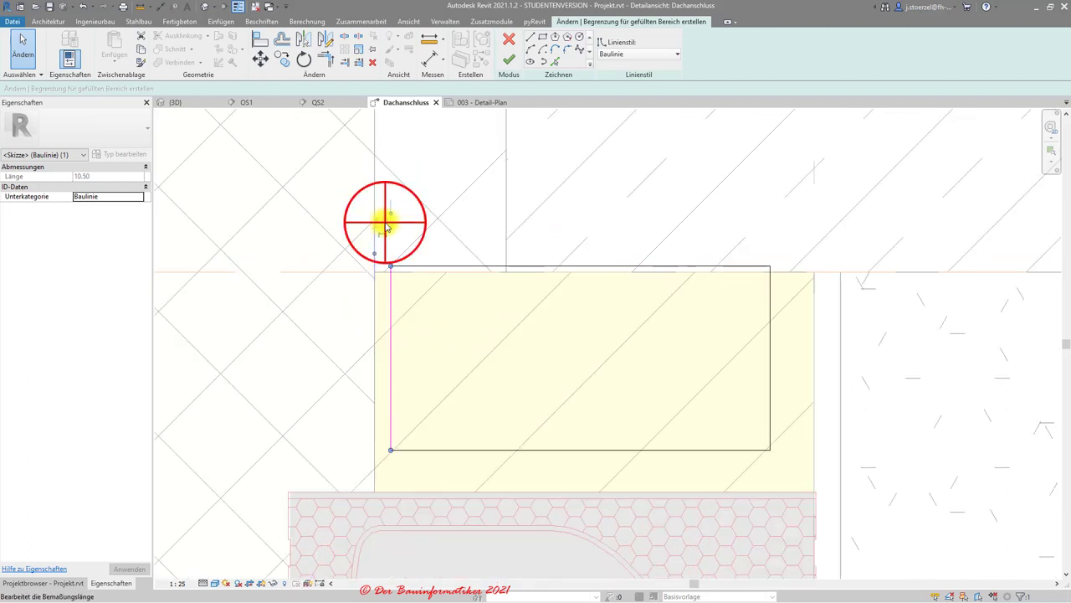
{"action": "type", "text": "2.5"}
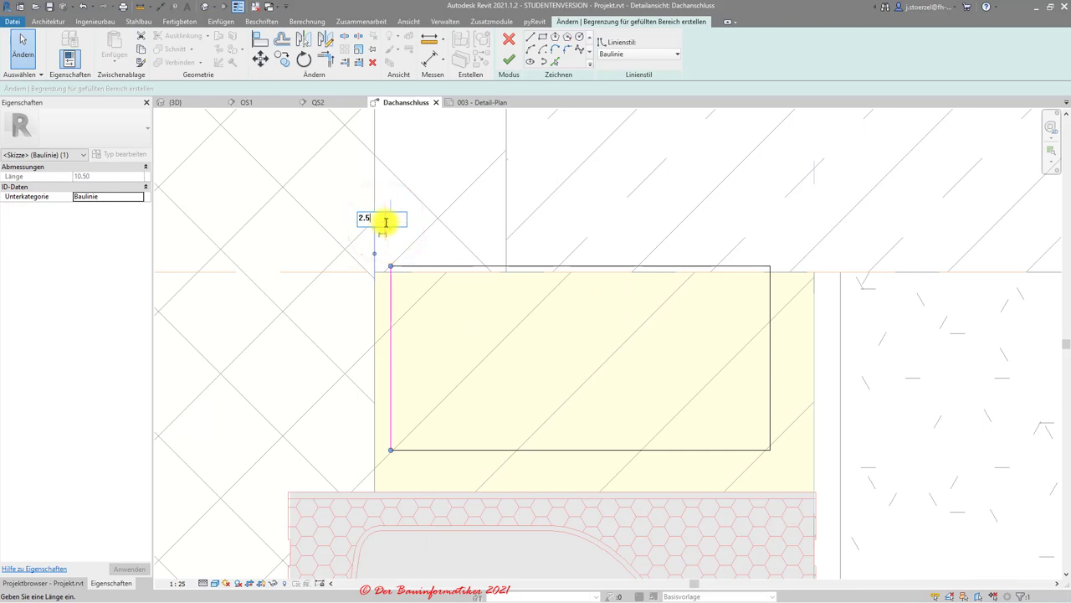
{"action": "key", "text": "Return"}
Set the rectangle's bottom edge 2.5 above the shutter box top
{"action": "scroll", "coordinate": [385, 226], "scroll_direction": "down", "scroll_amount": 2}
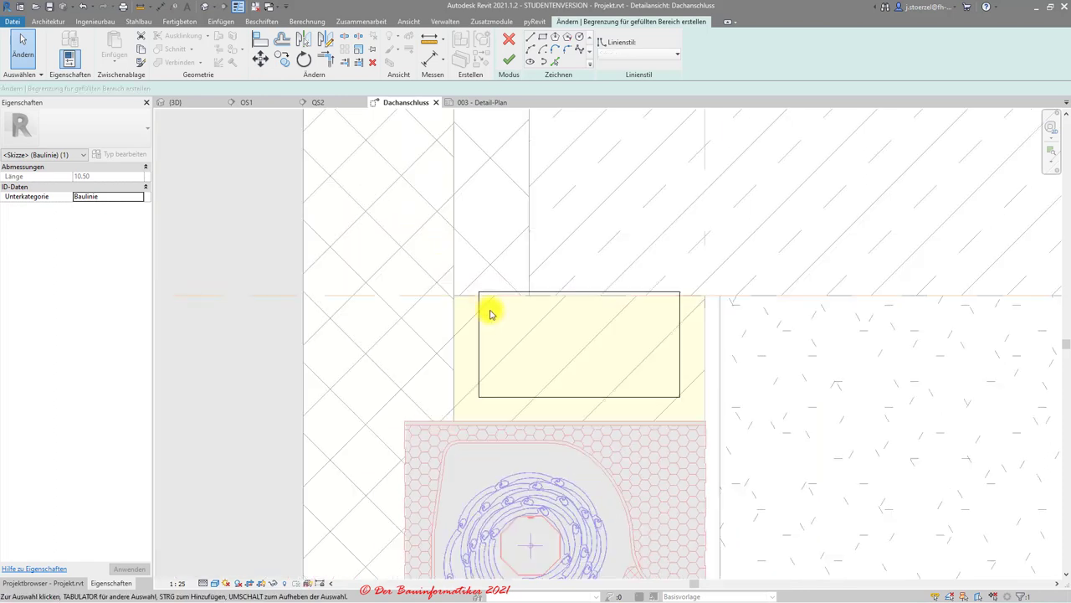
{"action": "left_click", "coordinate": [594, 398]}
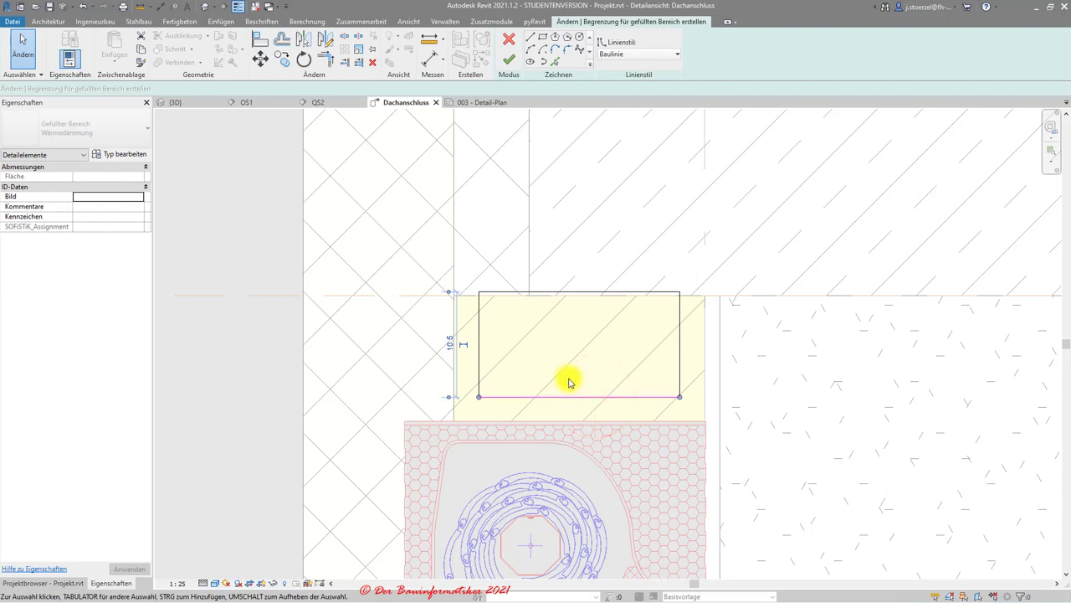
{"action": "left_click_drag", "start_coordinate": [448, 291], "coordinate": [483, 419]}
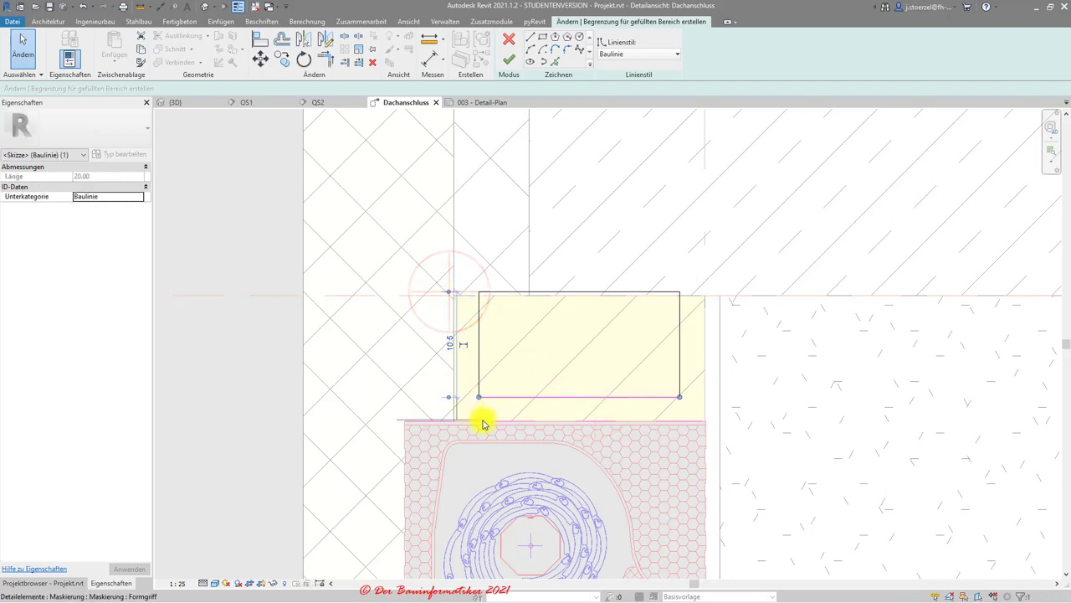
{"action": "left_click", "coordinate": [450, 408]}
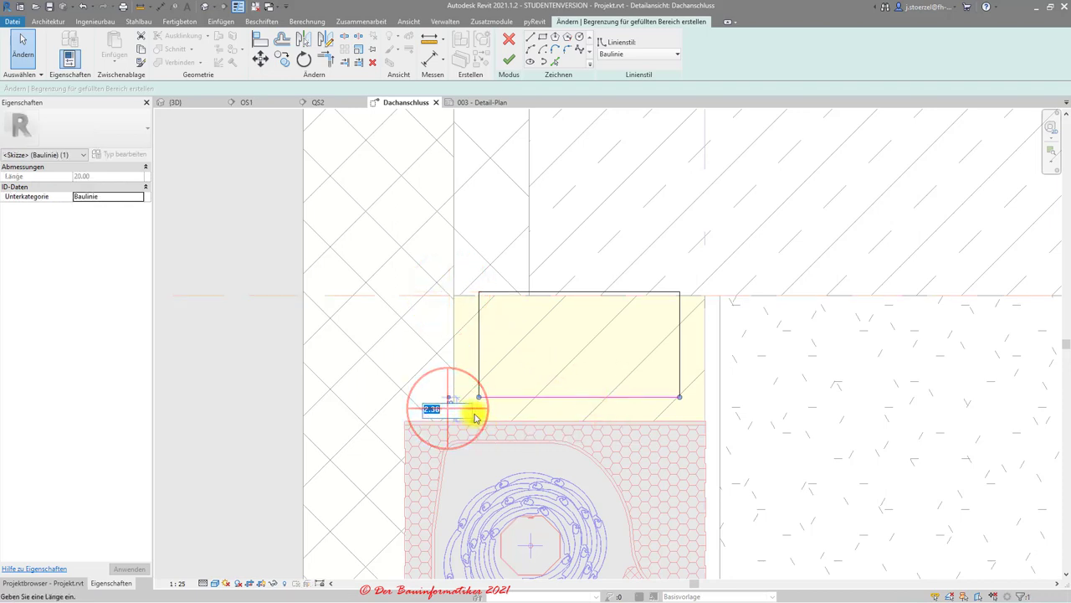
{"action": "type", "text": "2.5"}
{"action": "key", "text": "Return"}
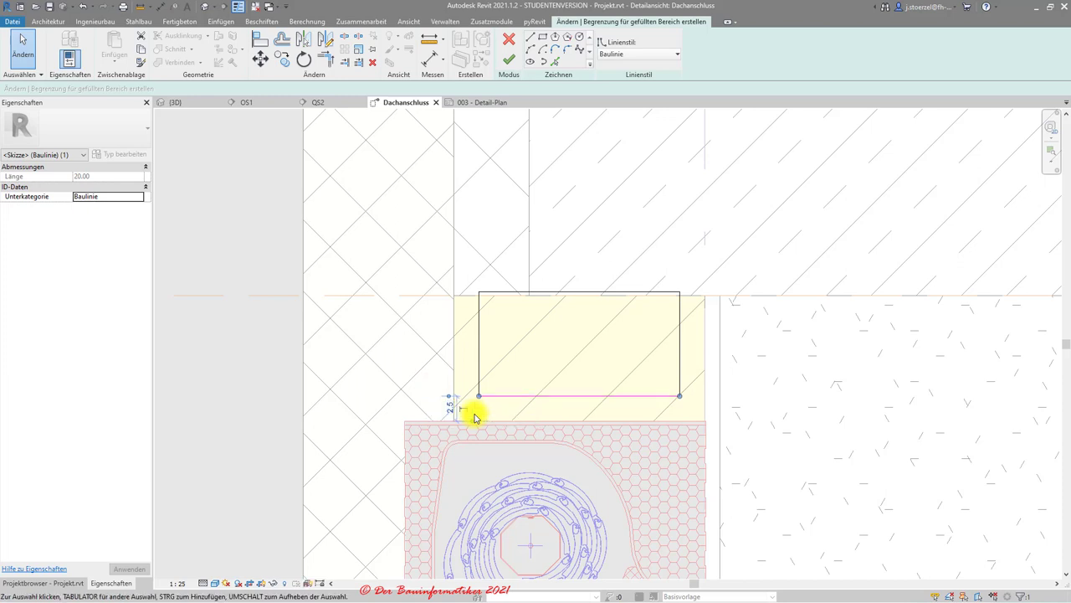
{"action": "left_click", "coordinate": [469, 408]}
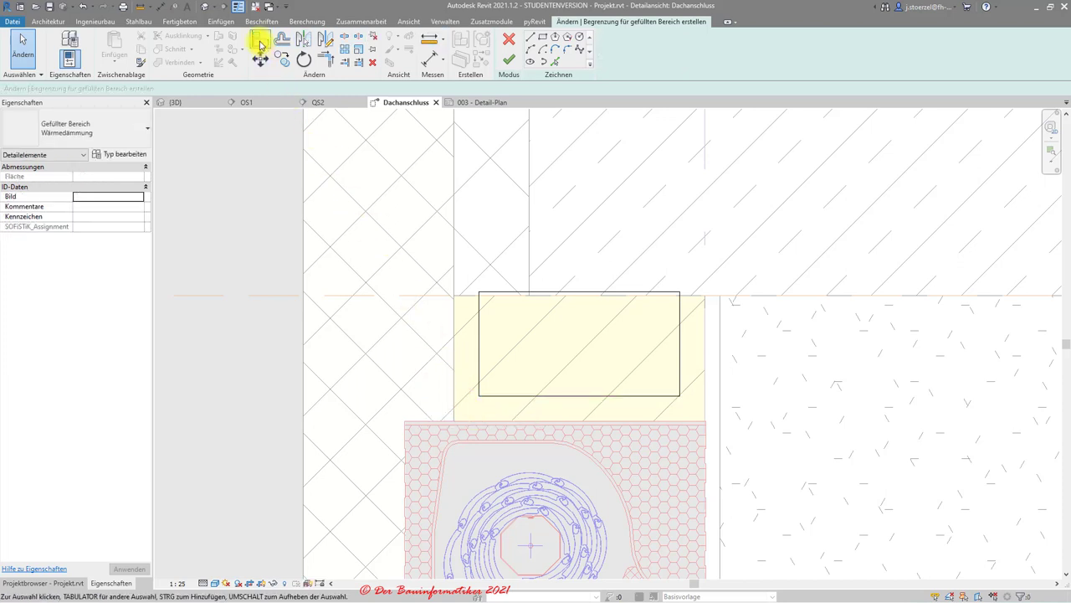
Align the rectangle's top edge to the wall line and finish the filled region
{"action": "left_click", "coordinate": [567, 296]}
{"action": "left_click", "coordinate": [568, 293]}
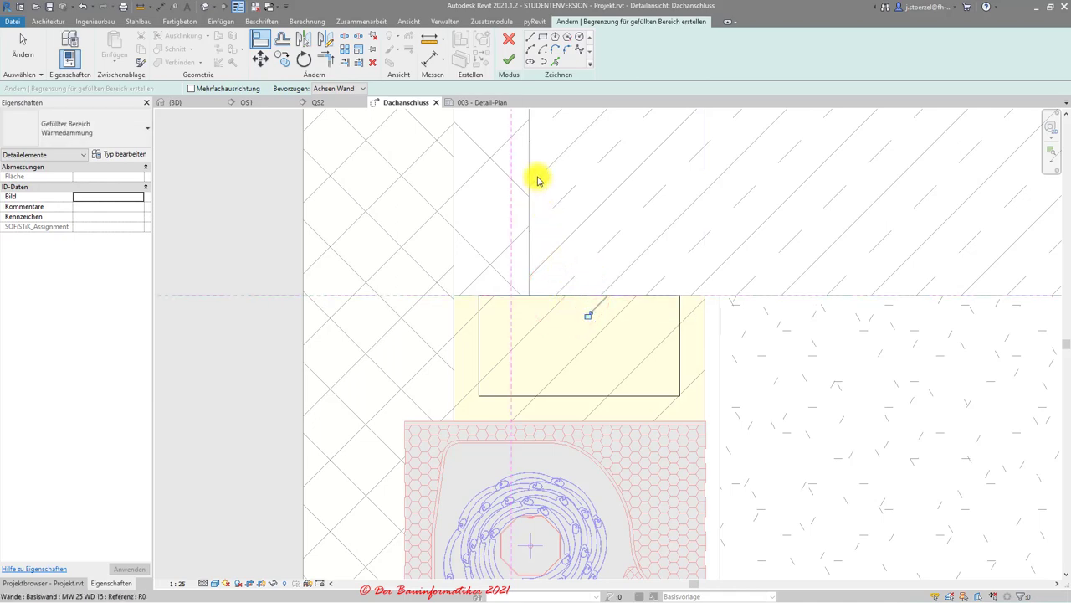
{"action": "left_click", "coordinate": [507, 62]}
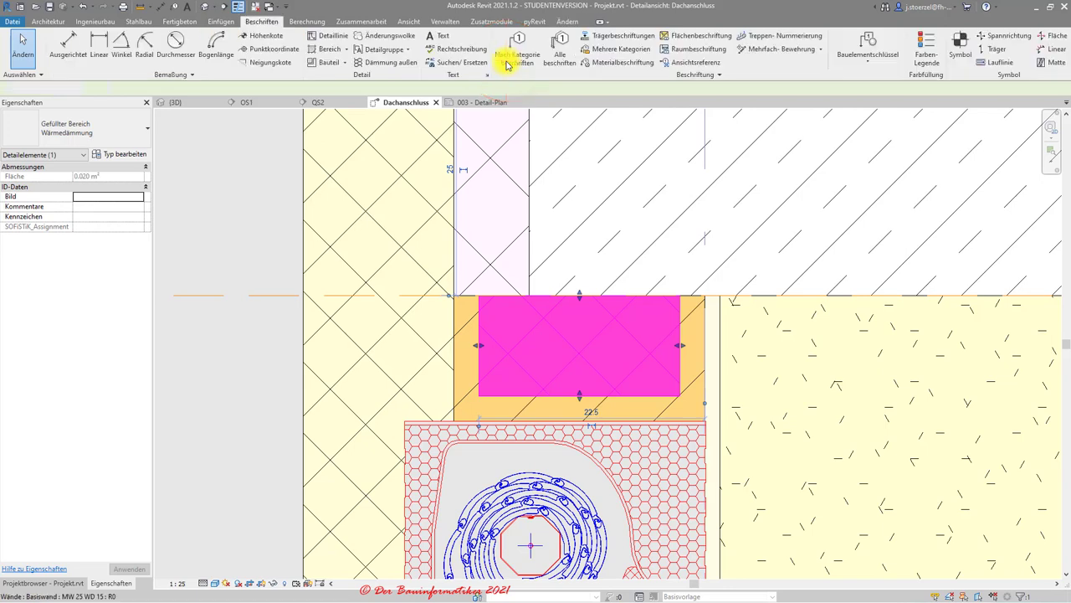
Change the new filled region to the Gefüllter Bereich: Beton type and open its type properties
{"action": "left_click", "coordinate": [481, 346]}
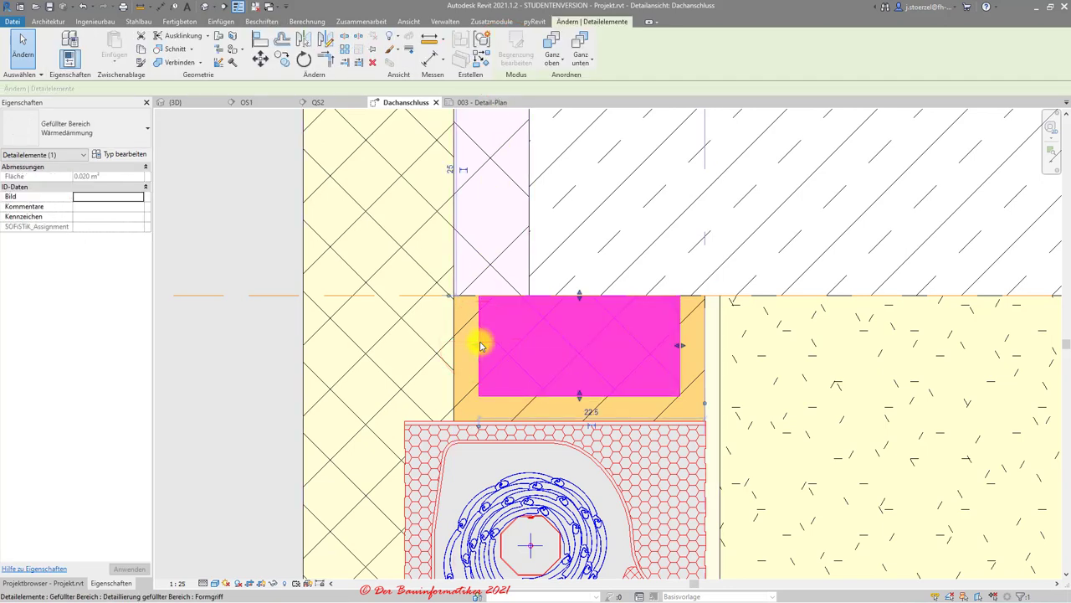
{"action": "left_click", "coordinate": [90, 138]}
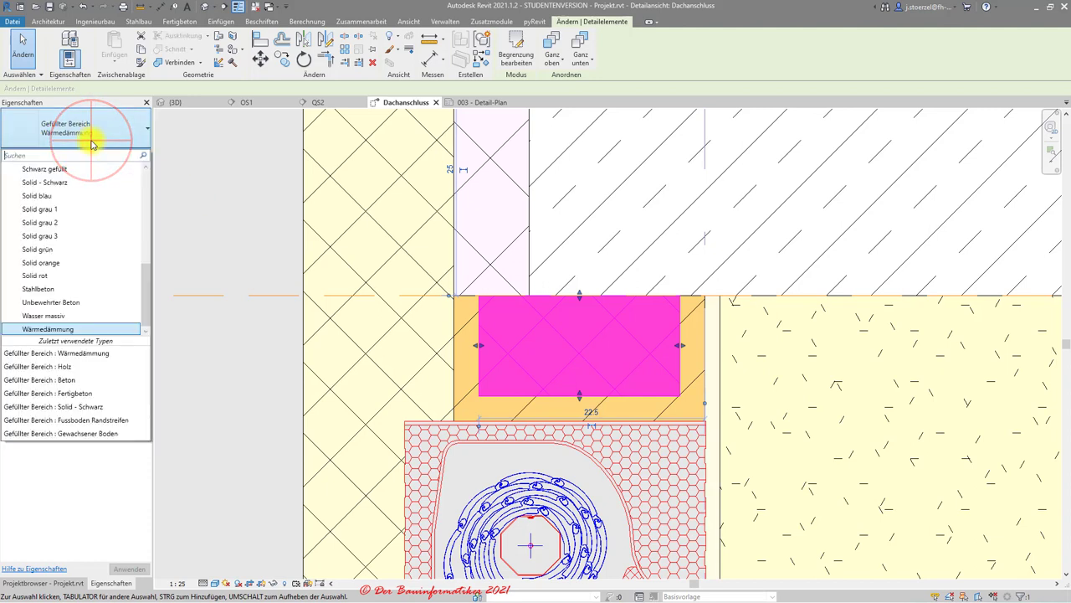
{"action": "left_click_drag", "start_coordinate": [149, 286], "coordinate": [151, 179]}
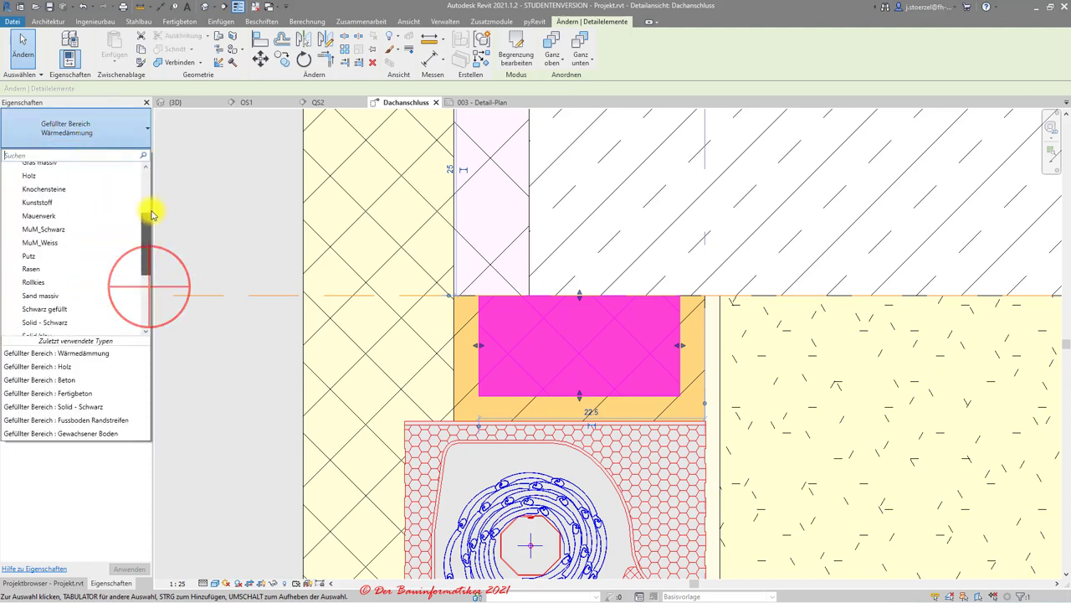
{"action": "left_click", "coordinate": [50, 183]}
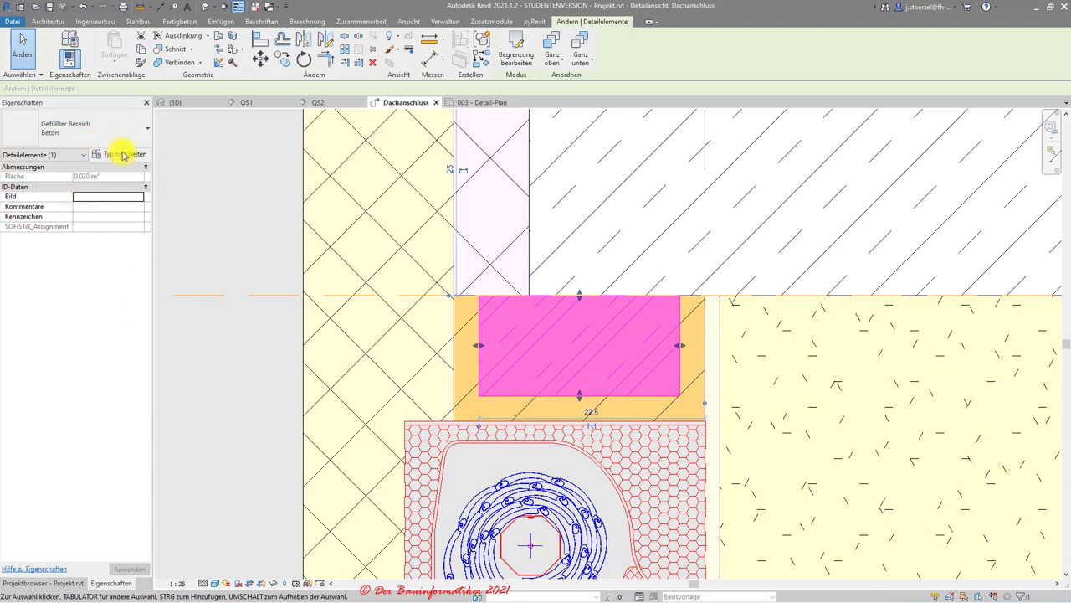
{"action": "left_click", "coordinate": [126, 157]}
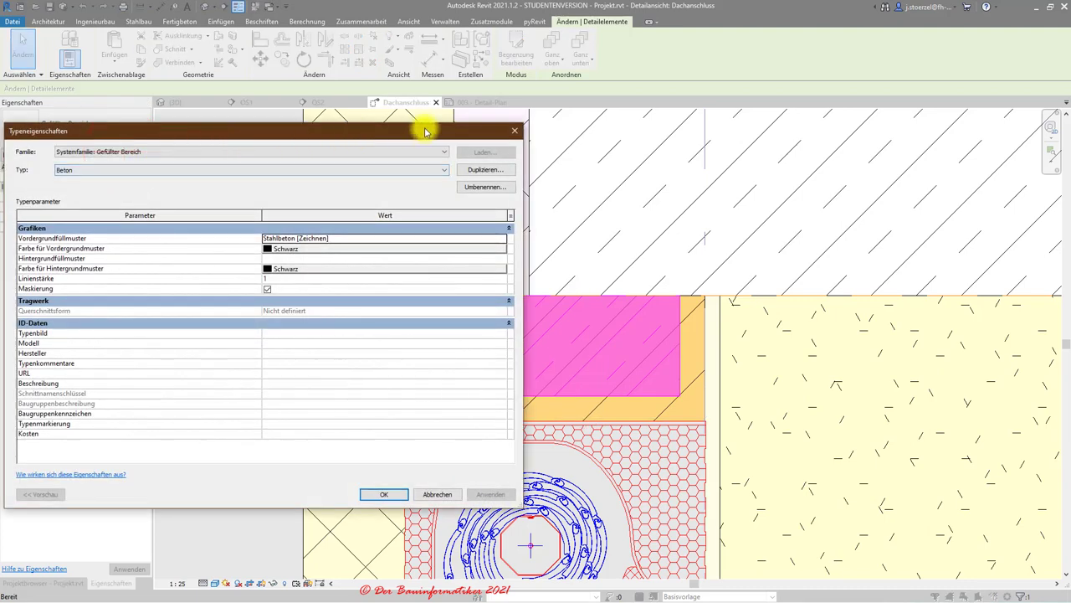
{"action": "left_click_drag", "start_coordinate": [425, 131], "coordinate": [583, 130]}
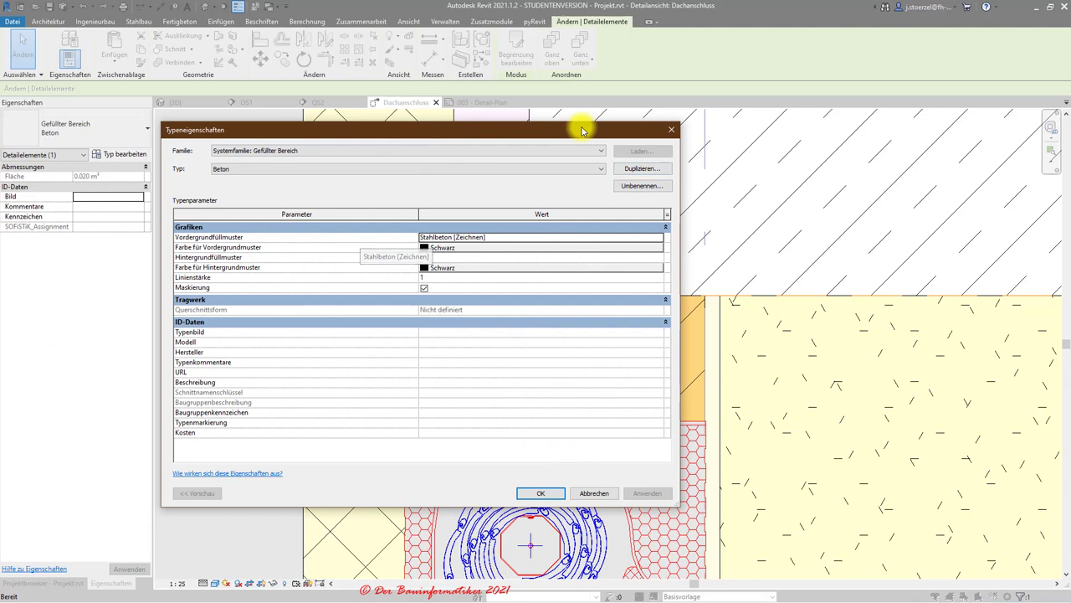
{"action": "left_click", "coordinate": [506, 237]}
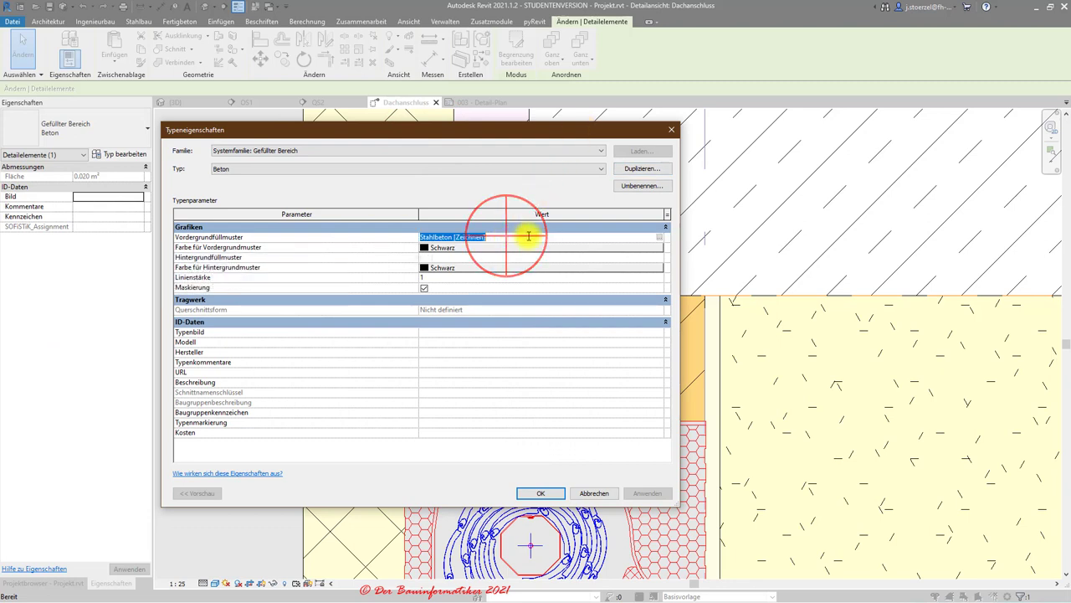
{"action": "left_click", "coordinate": [660, 239]}
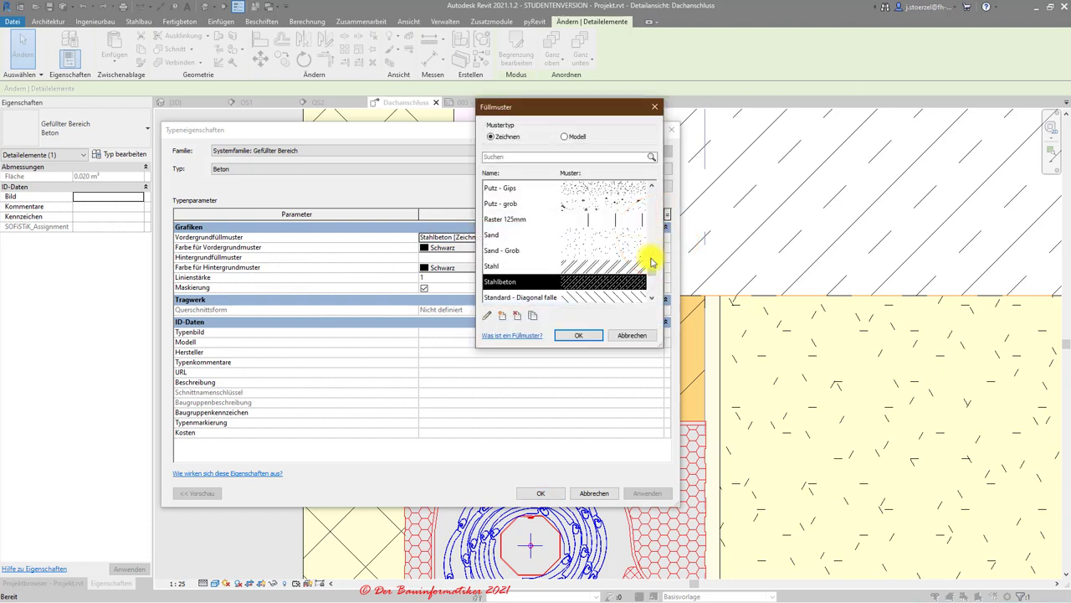
{"action": "left_click", "coordinate": [628, 335]}
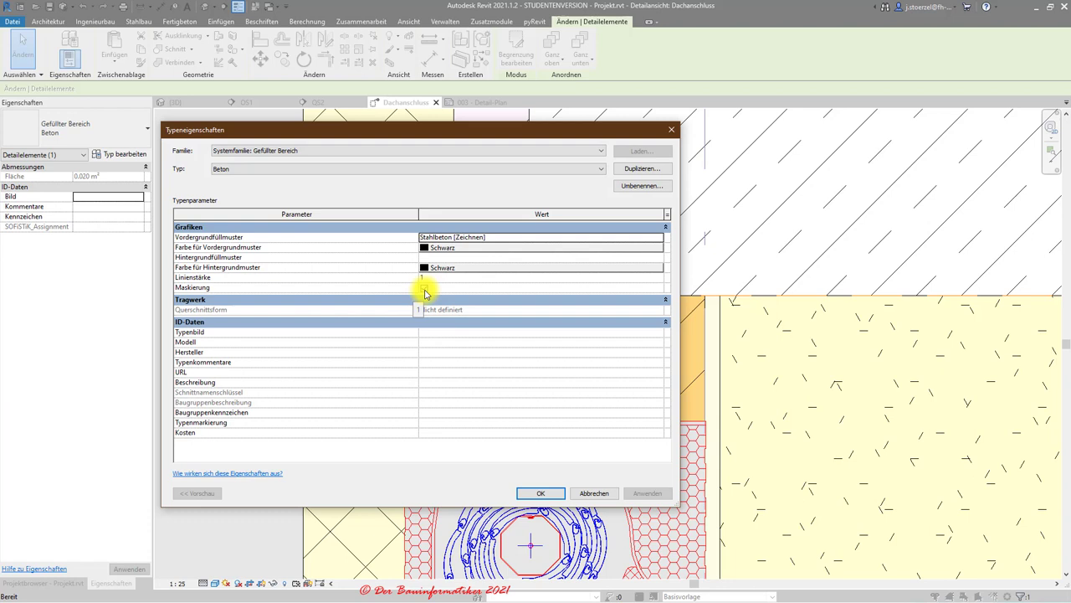
{"action": "left_click", "coordinate": [424, 289]}
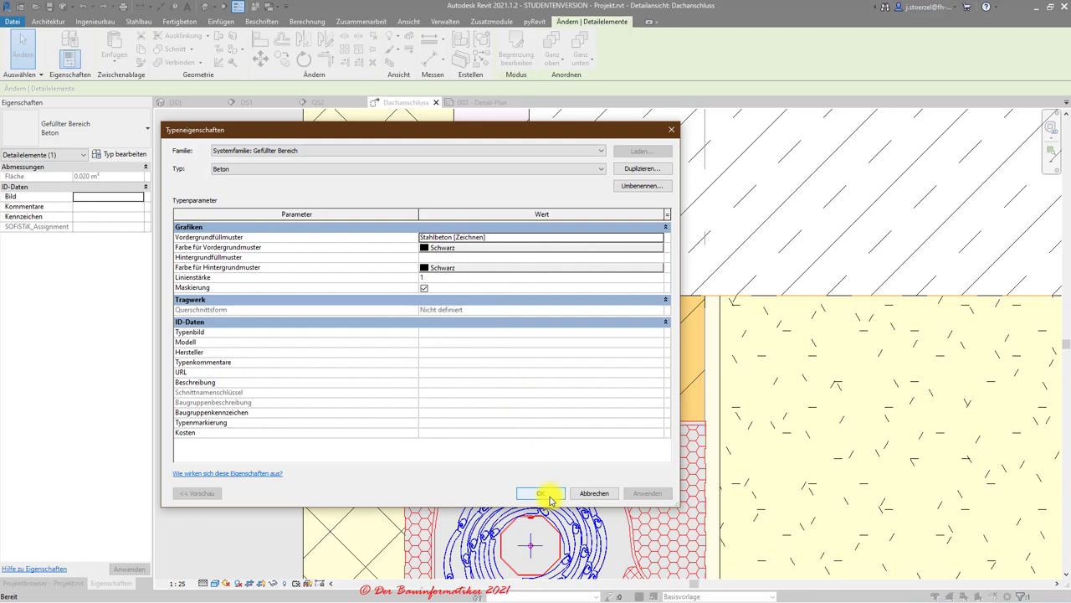
{"action": "left_click", "coordinate": [548, 496]}
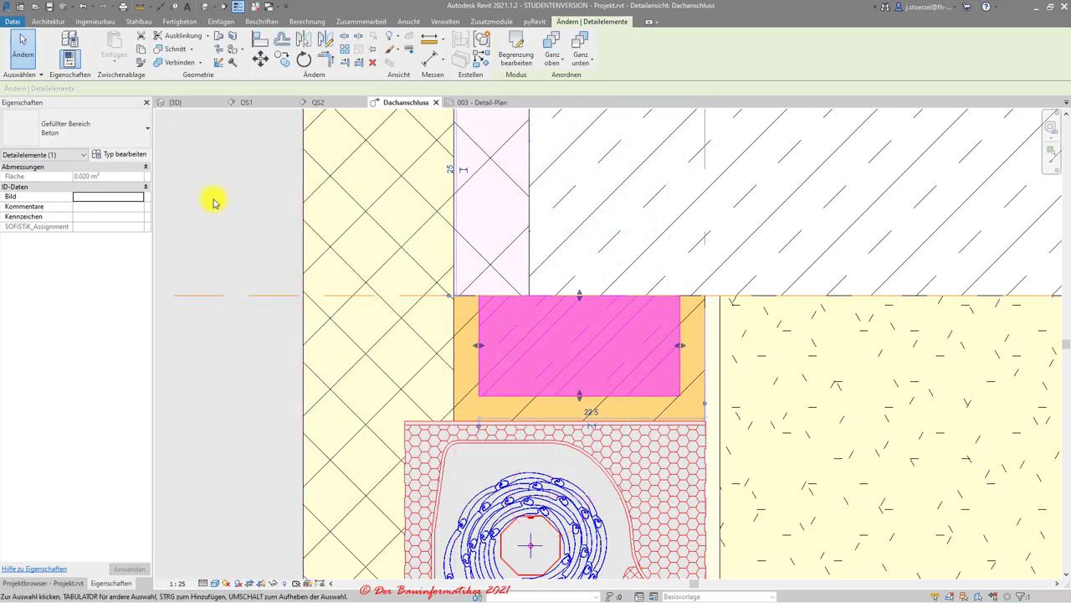
{"action": "left_click", "coordinate": [215, 201]}
{"action": "scroll", "coordinate": [617, 309], "scroll_direction": "down", "scroll_amount": 2}
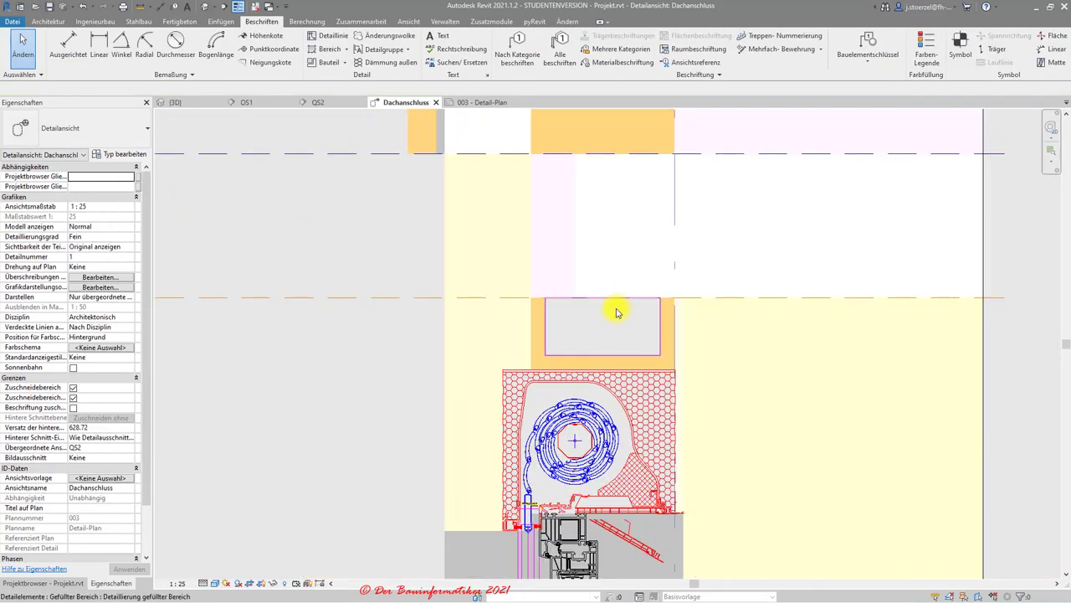
{"action": "scroll", "coordinate": [595, 337], "scroll_direction": "up", "scroll_amount": 3}
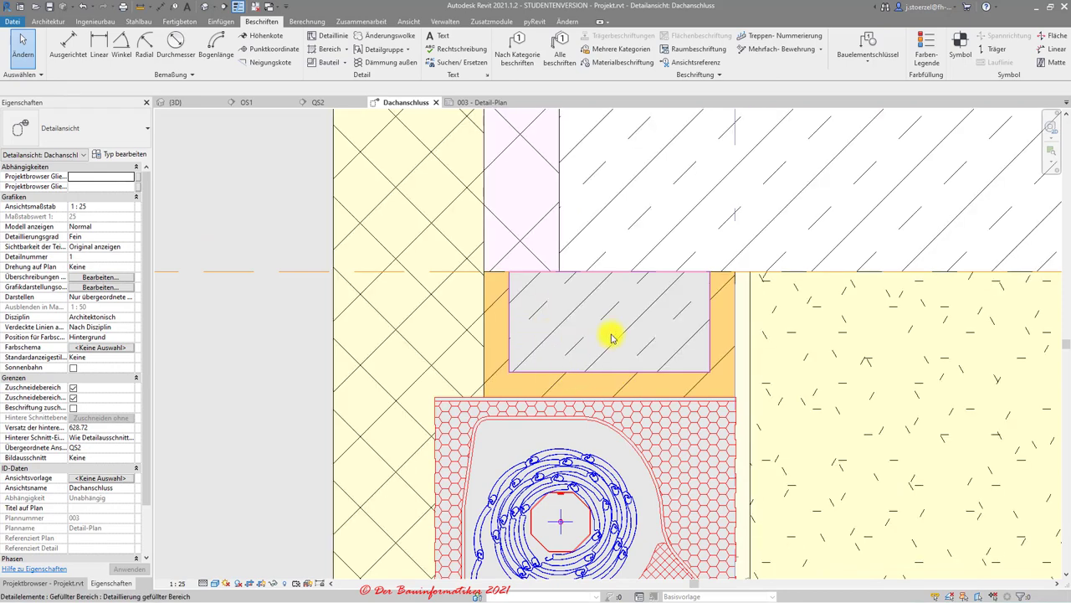
{"action": "scroll", "coordinate": [617, 332], "scroll_direction": "up", "scroll_amount": 1}
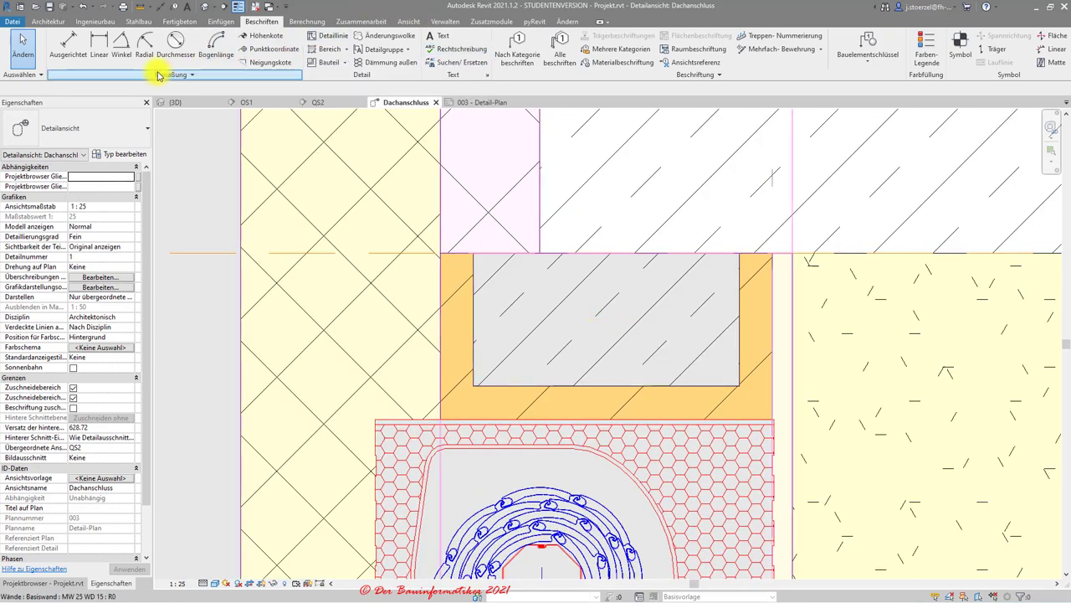
{"action": "scroll", "coordinate": [557, 162], "scroll_direction": "down", "scroll_amount": 3}
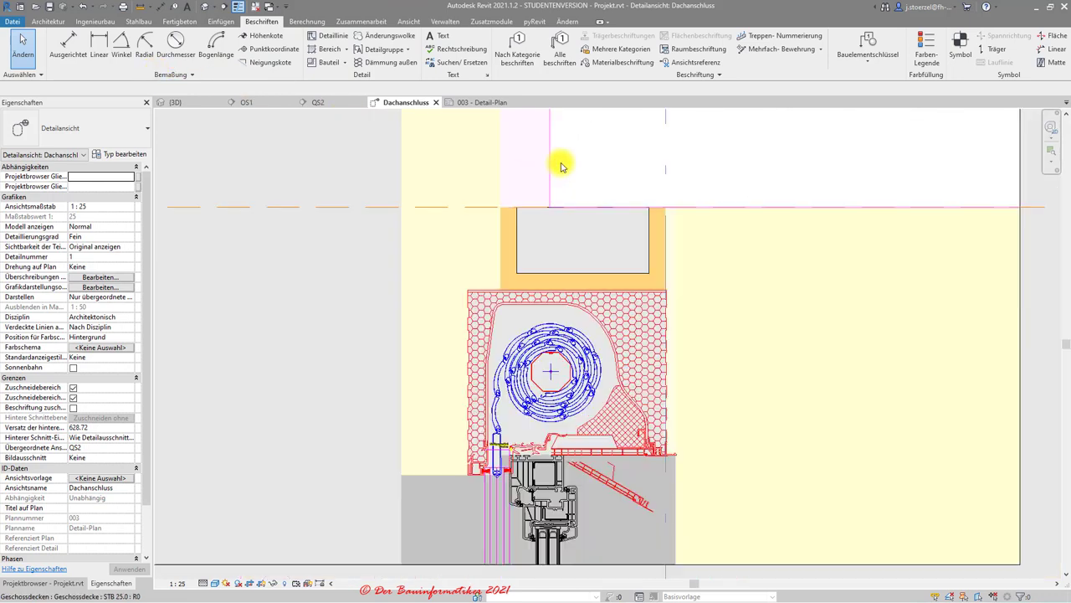
{"action": "middle_click_drag", "start_coordinate": [695, 172], "coordinate": [654, 302]}
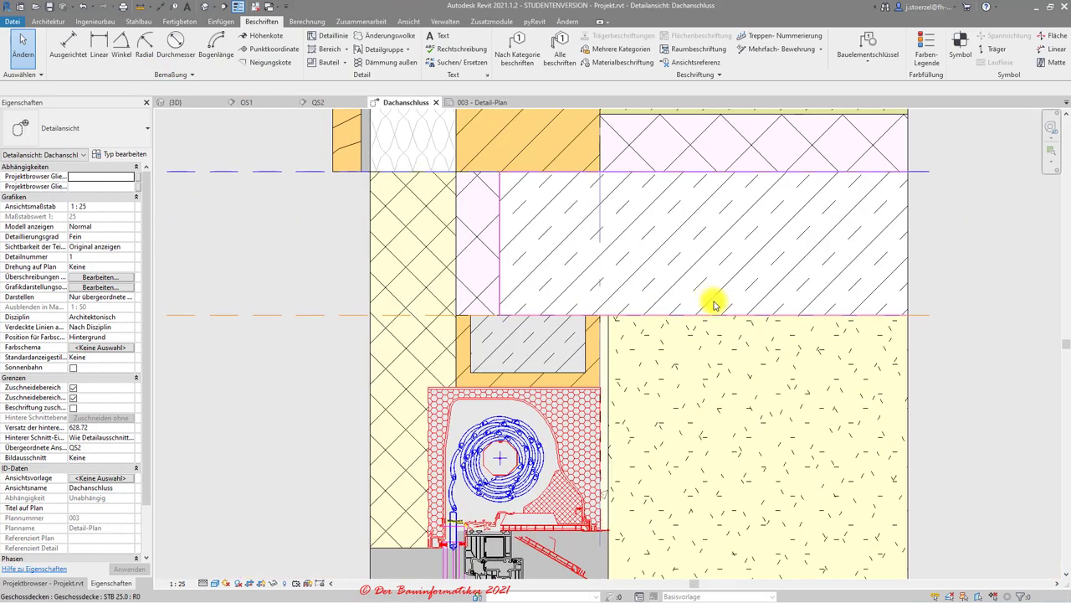
{"action": "left_click", "coordinate": [712, 311]}
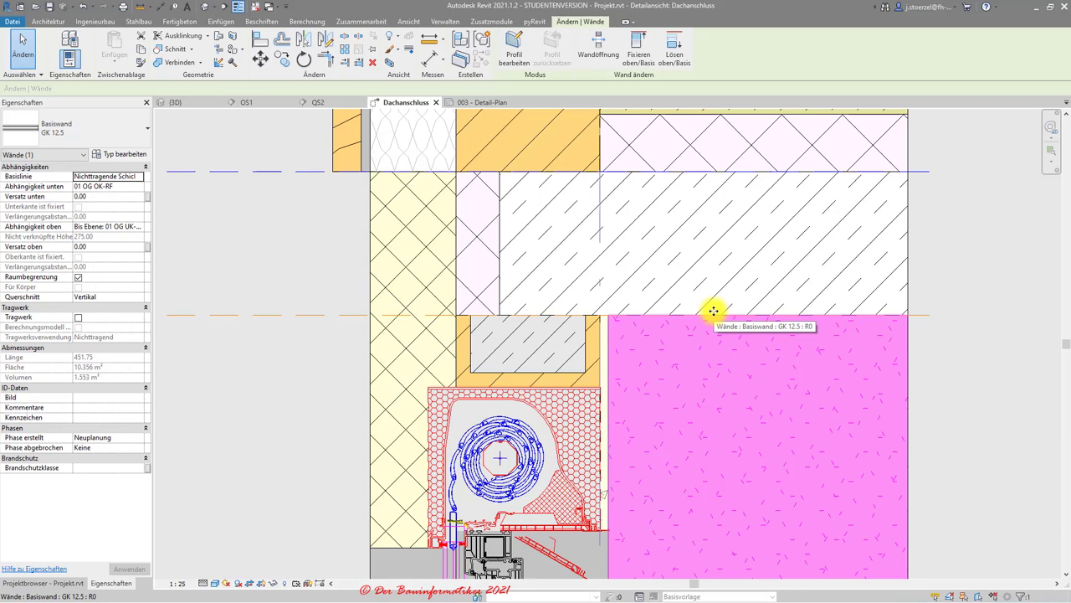
{"action": "left_click", "coordinate": [894, 194]}
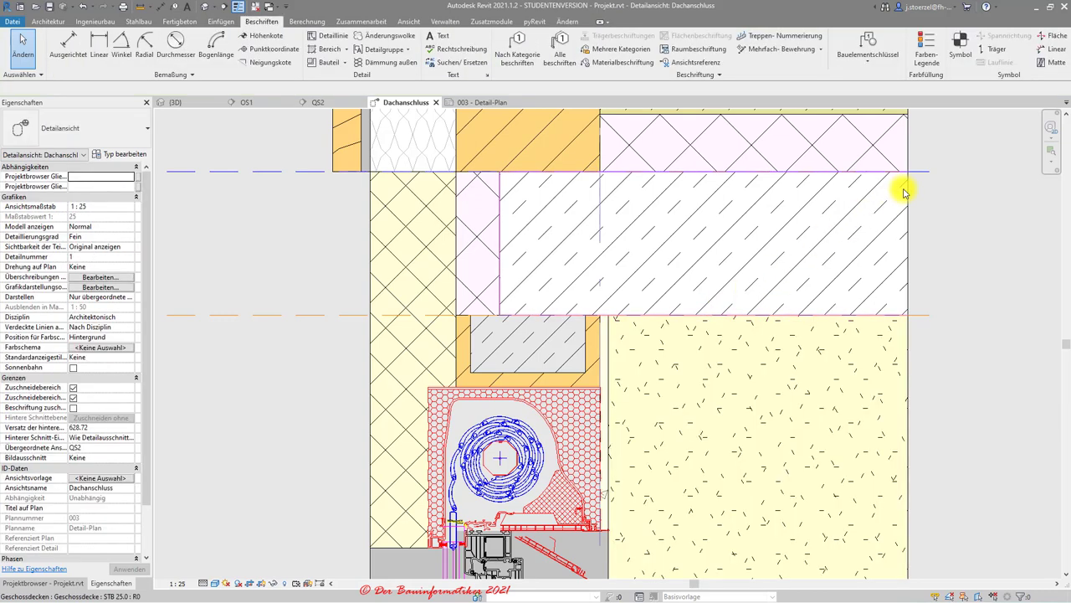
{"action": "left_click", "coordinate": [897, 175]}
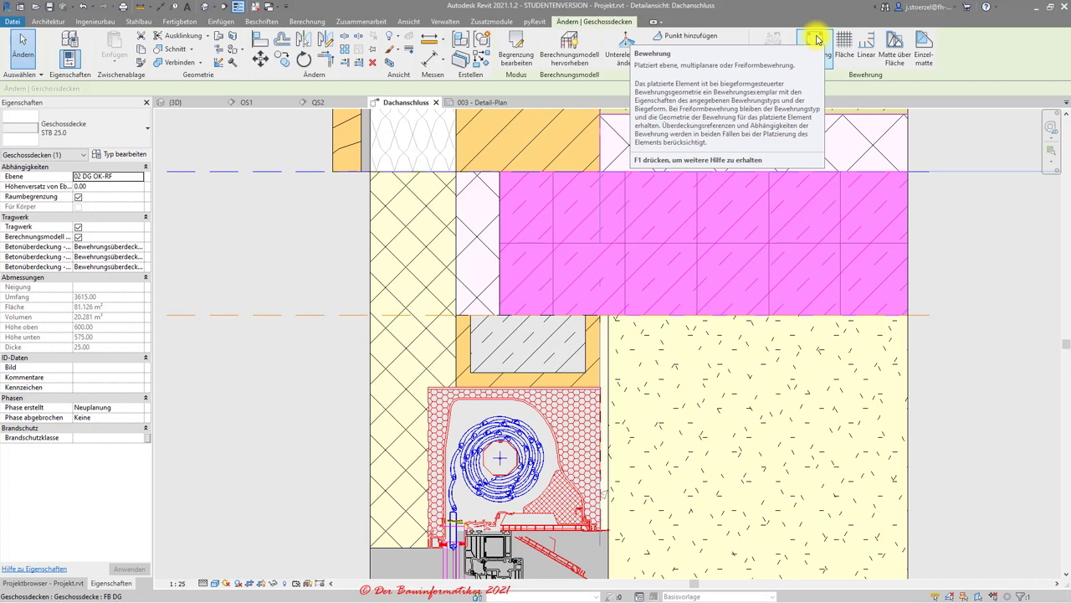
{"action": "key", "text": "Escape"}
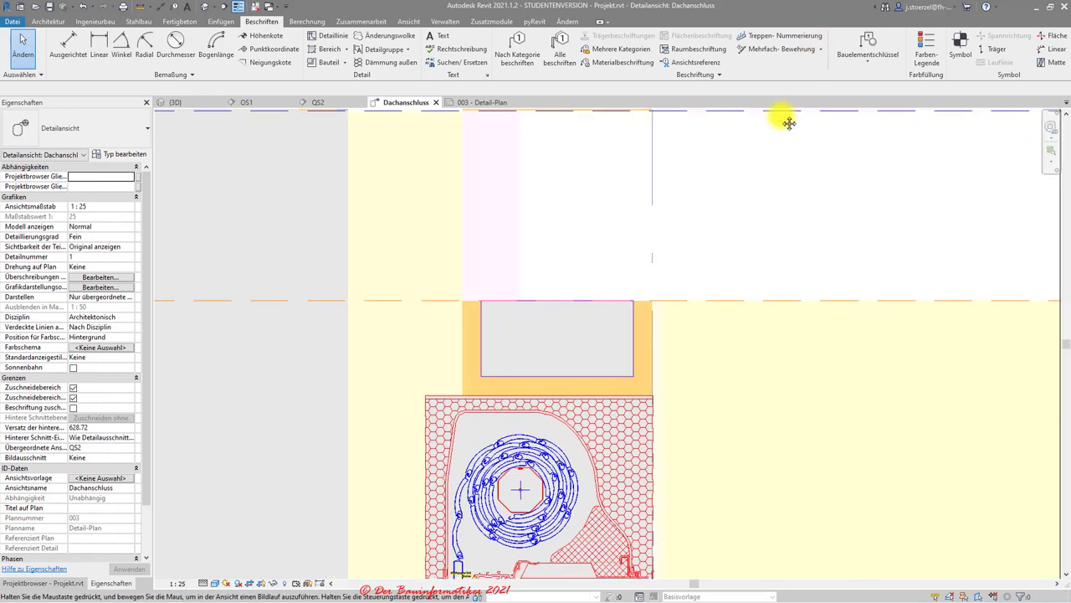
{"action": "scroll", "coordinate": [691, 327], "scroll_direction": "up", "scroll_amount": 2}
{"action": "scroll", "coordinate": [684, 337], "scroll_direction": "up", "scroll_amount": 1}
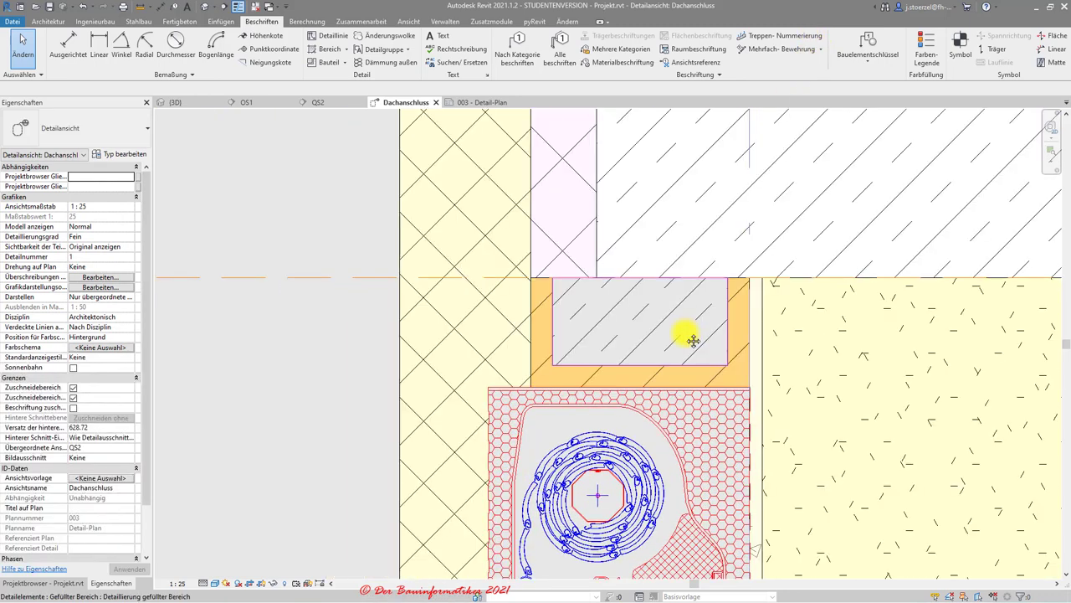
{"action": "scroll", "coordinate": [684, 337], "scroll_direction": "up", "scroll_amount": 1}
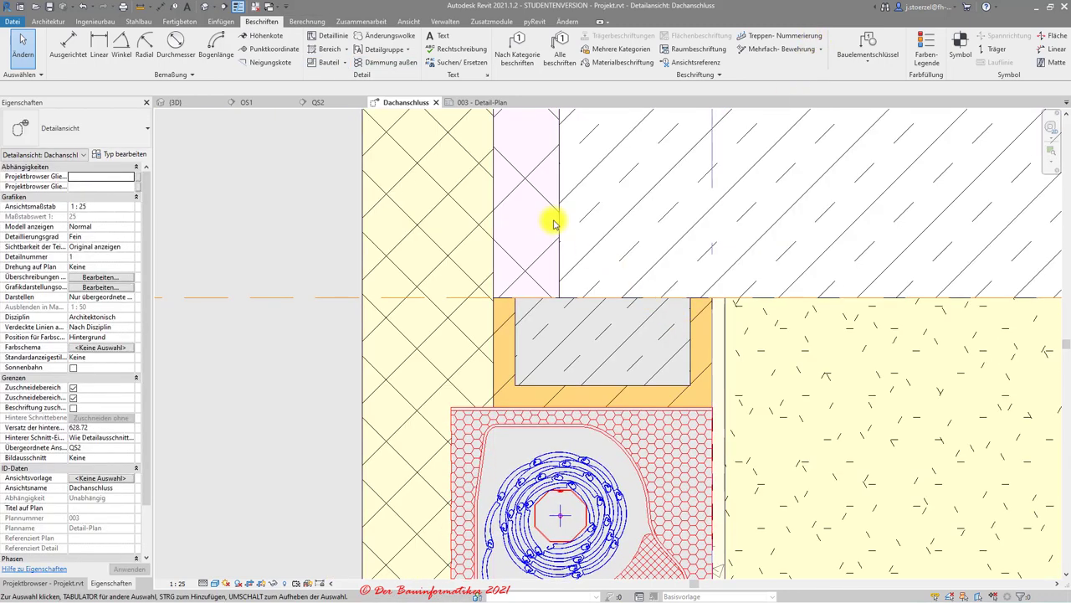
{"action": "left_click", "coordinate": [335, 36]}
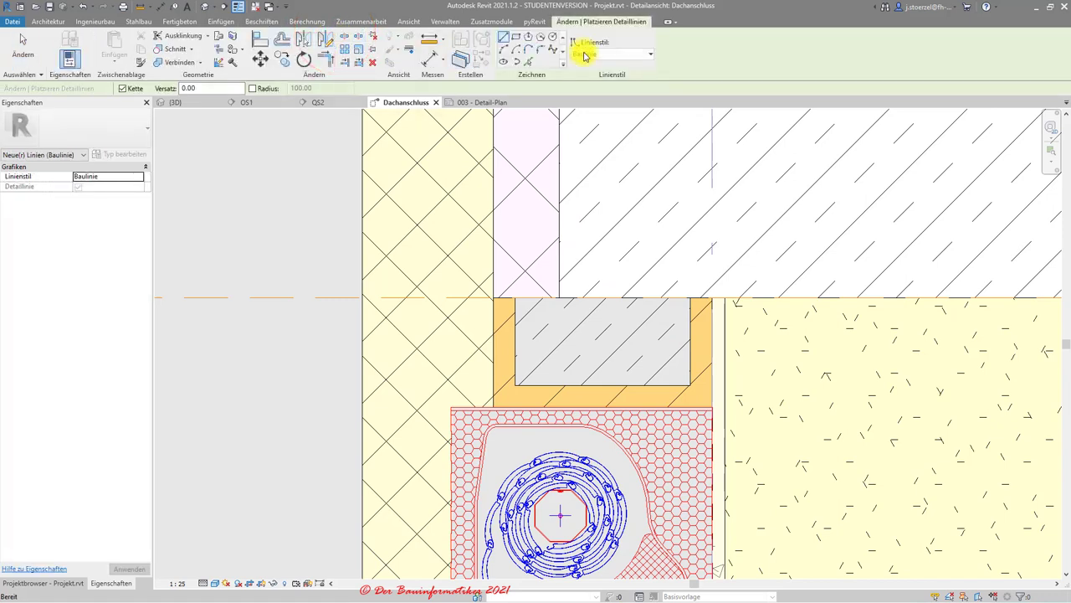
Create offset detail lines by picking the lintel's left, bottom and right edges
{"action": "left_click", "coordinate": [529, 64]}
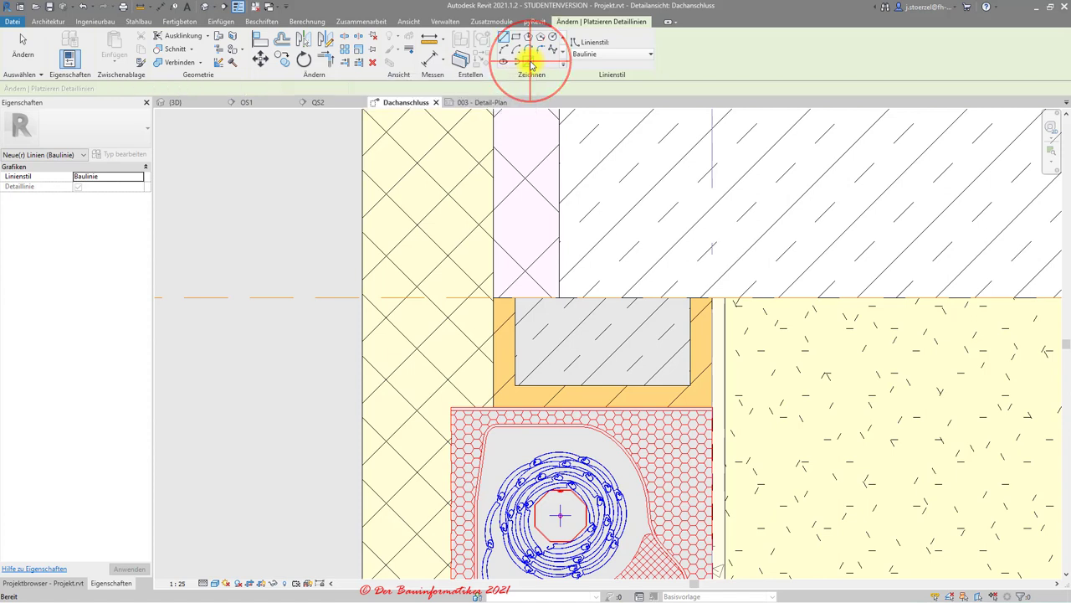
{"action": "left_click", "coordinate": [197, 88]}
{"action": "double_click", "coordinate": [197, 87]}
{"action": "type", "text": "2.5"}
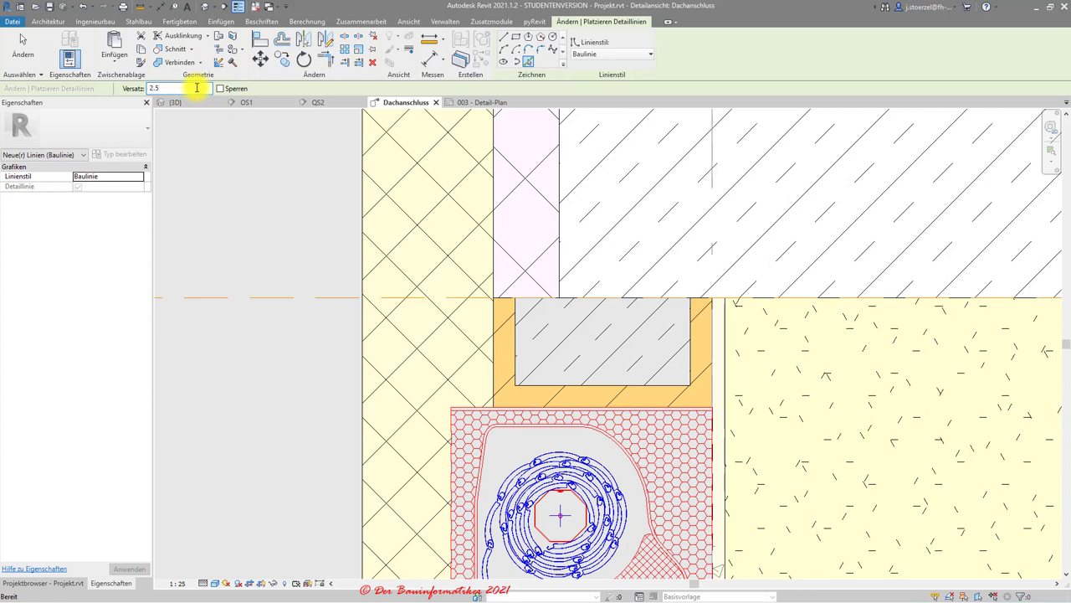
{"action": "left_click", "coordinate": [516, 341]}
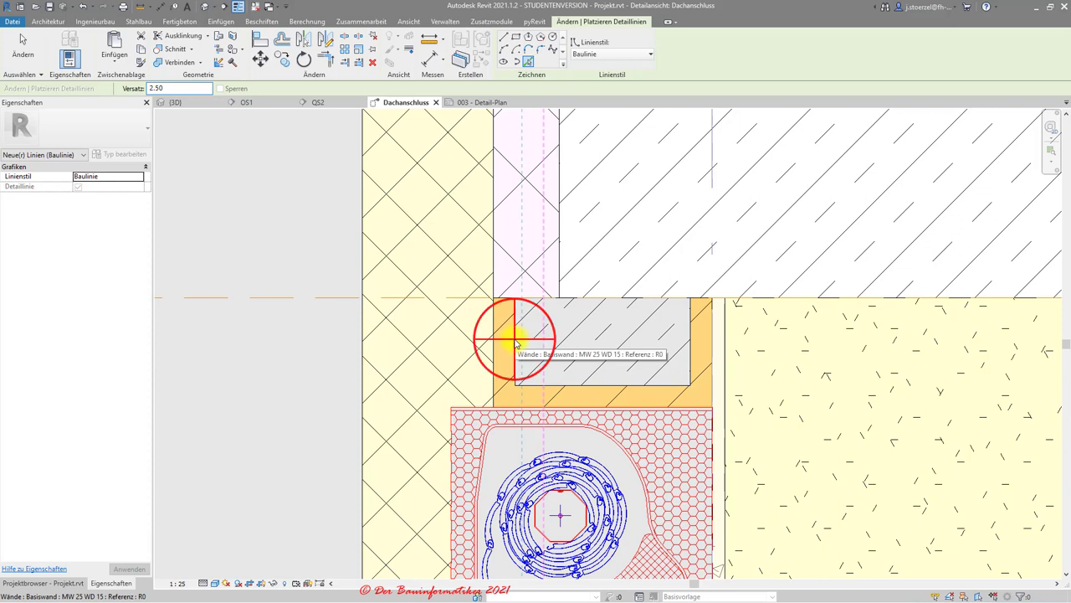
{"action": "left_click", "coordinate": [575, 384]}
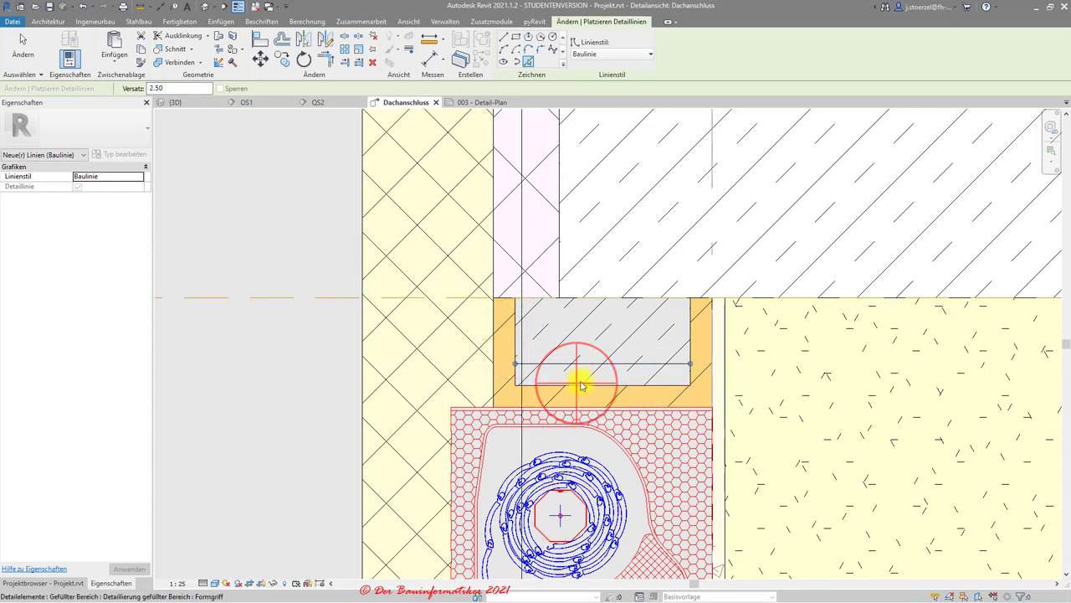
{"action": "left_click", "coordinate": [690, 331]}
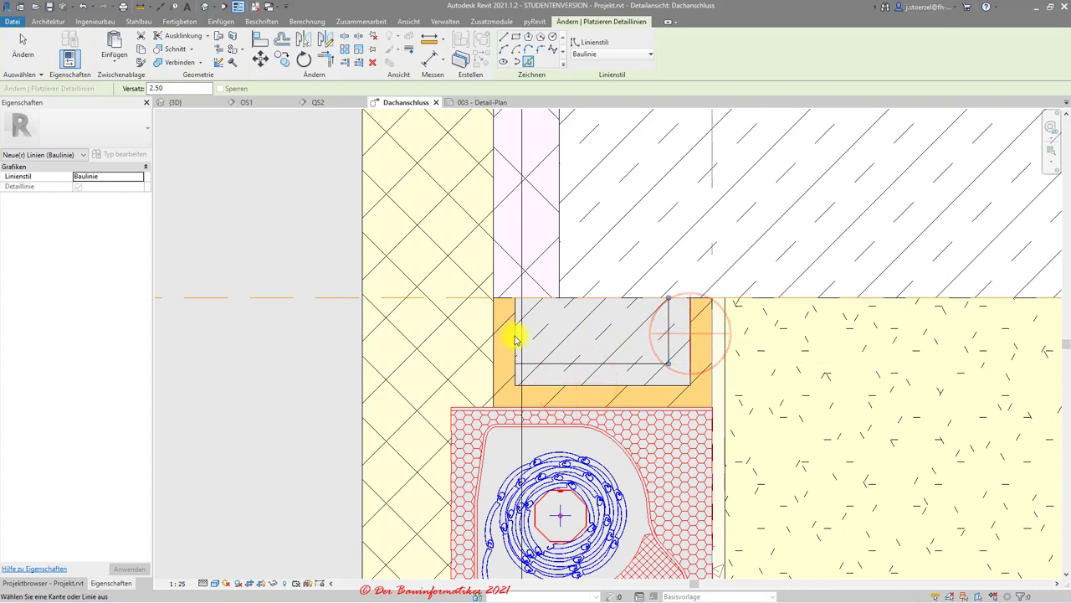
Add a vertical detail line along the wall edge beside the lintel
{"action": "key", "text": "Tab"}
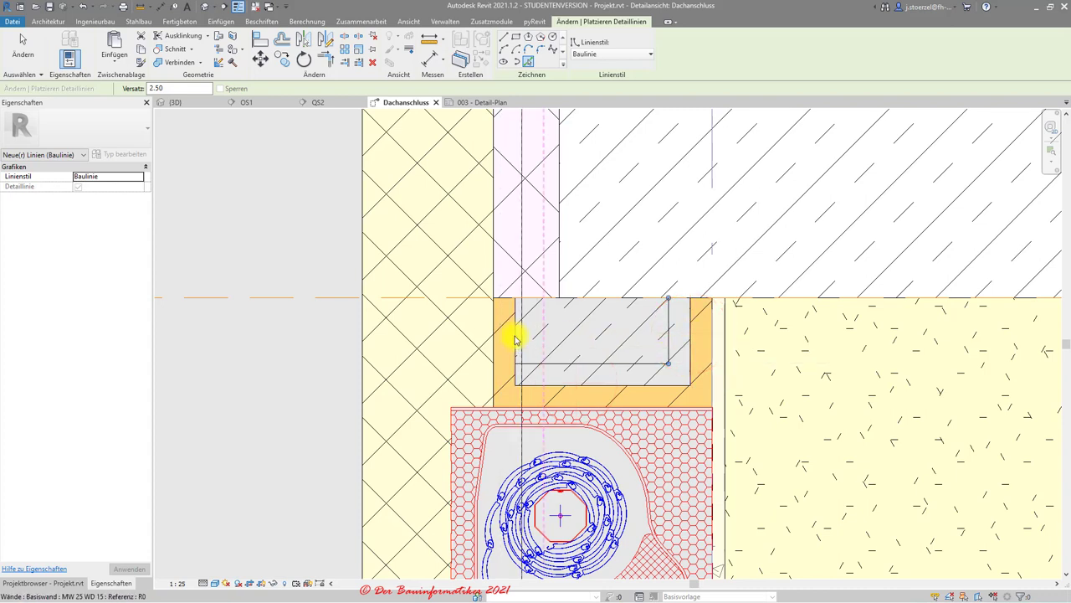
{"action": "left_click", "coordinate": [513, 336]}
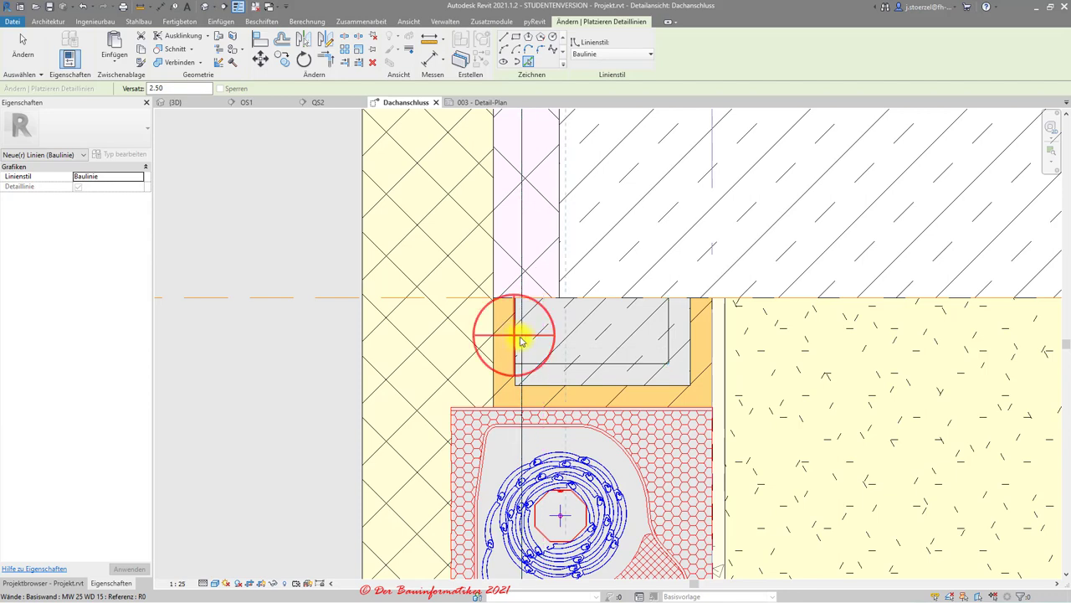
{"action": "key", "text": "Escape"}
{"action": "key", "text": "Escape"}
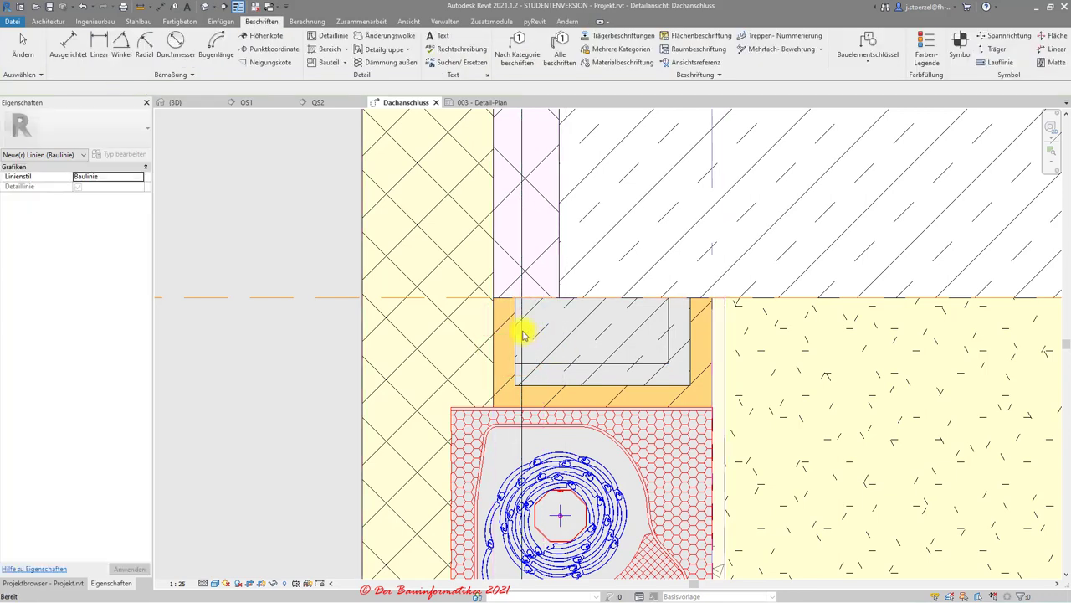
Delete the stray vertical detail line next to the lintel and zoom in
{"action": "left_click", "coordinate": [519, 331]}
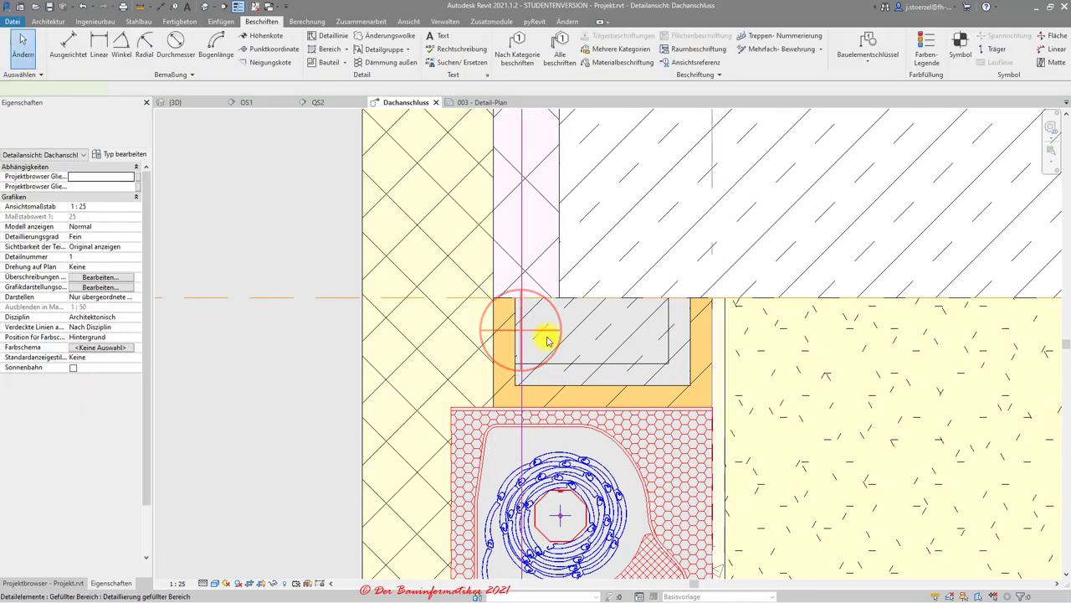
{"action": "key", "text": "Escape"}
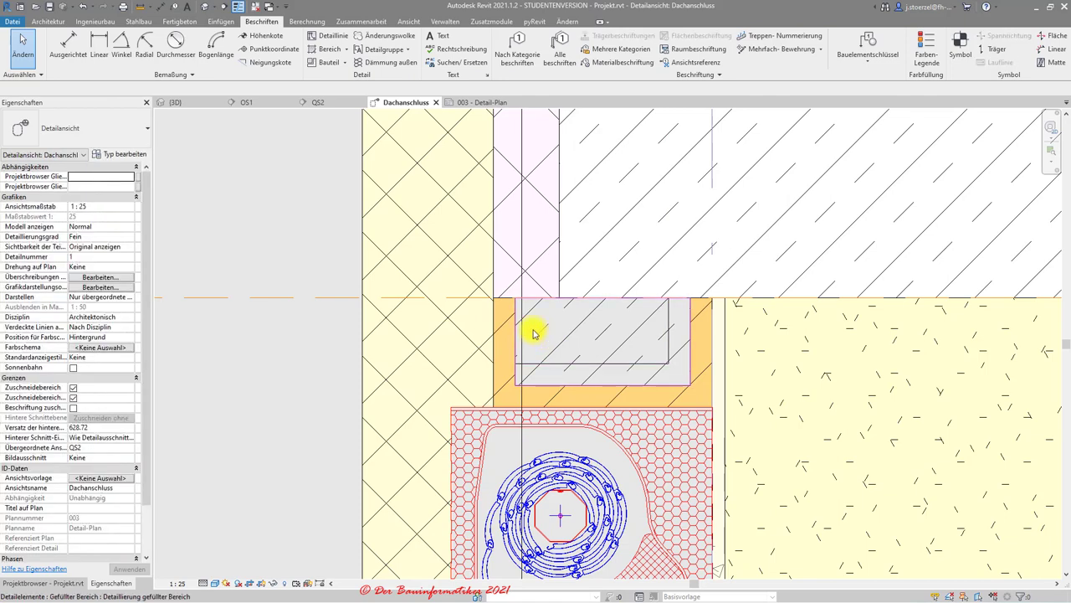
{"action": "left_click", "coordinate": [522, 328]}
{"action": "key", "text": "Delete"}
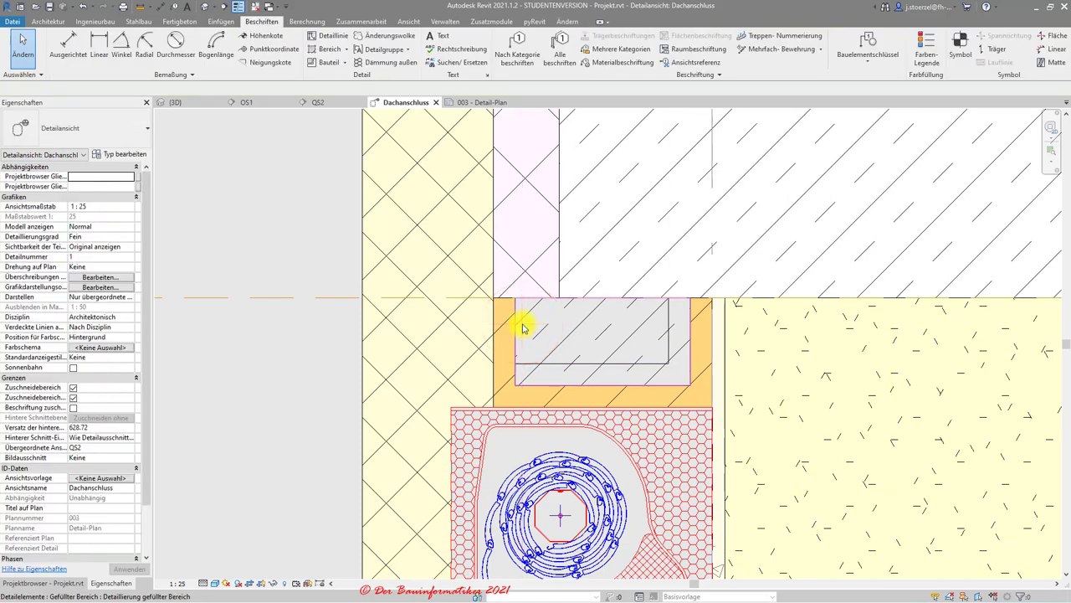
{"action": "scroll", "coordinate": [617, 318], "scroll_direction": "up", "scroll_amount": 2}
{"action": "scroll", "coordinate": [674, 318], "scroll_direction": "up", "scroll_amount": 1}
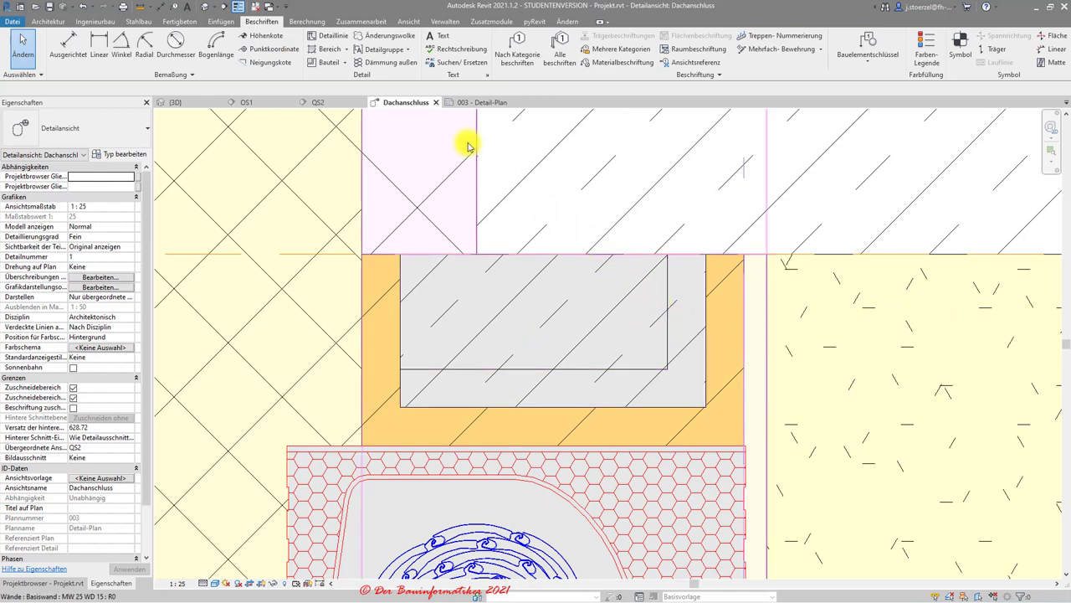
Start a new Gefüllter Bereich sketch and bring up its type list
{"action": "left_click", "coordinate": [346, 42]}
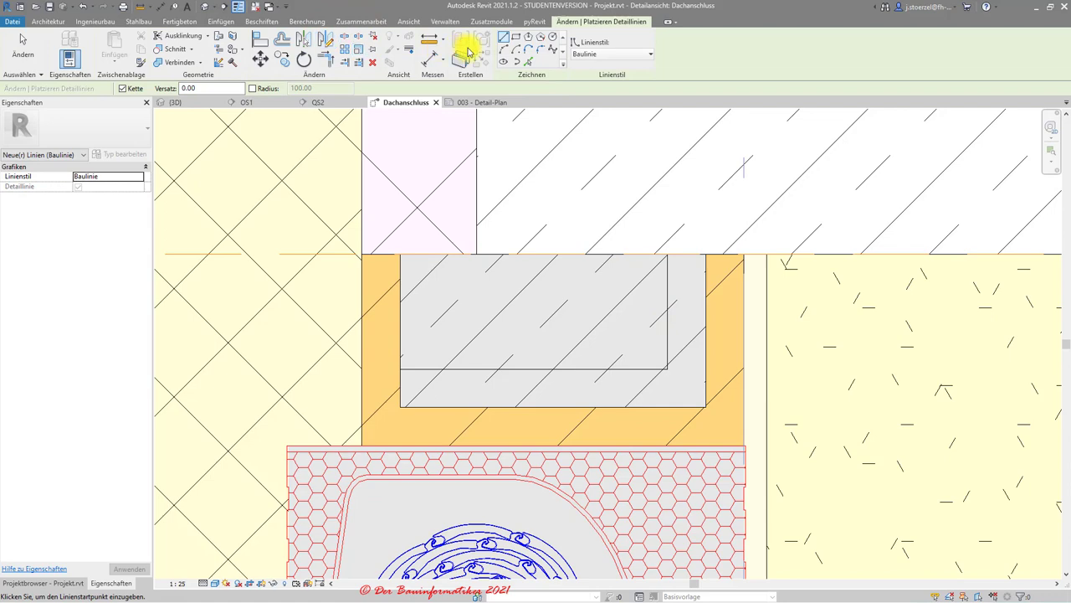
{"action": "key", "text": "Escape"}
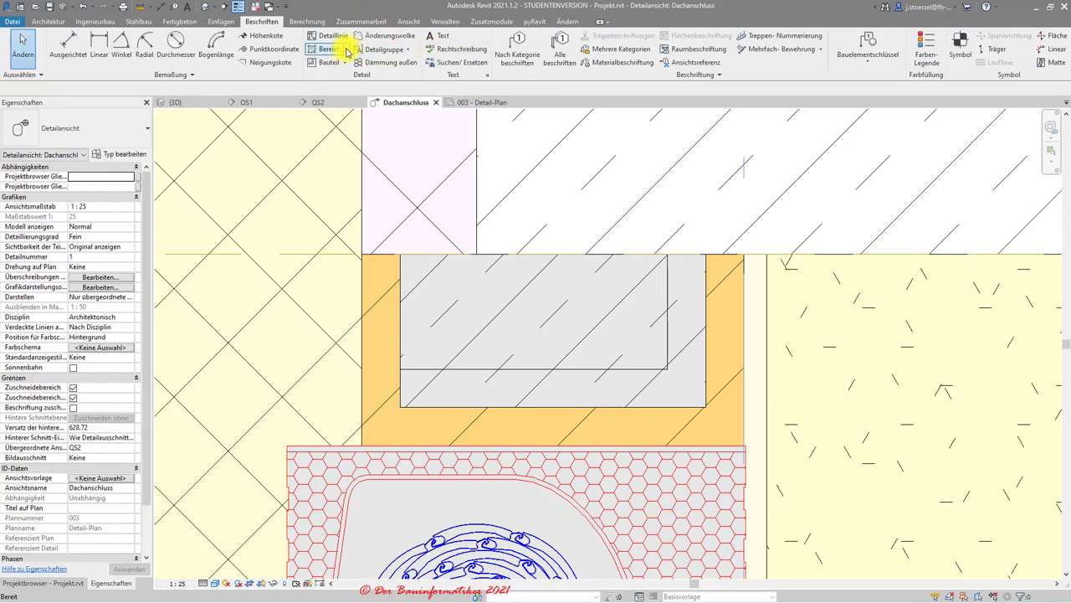
{"action": "left_click", "coordinate": [346, 48]}
{"action": "left_click", "coordinate": [316, 64]}
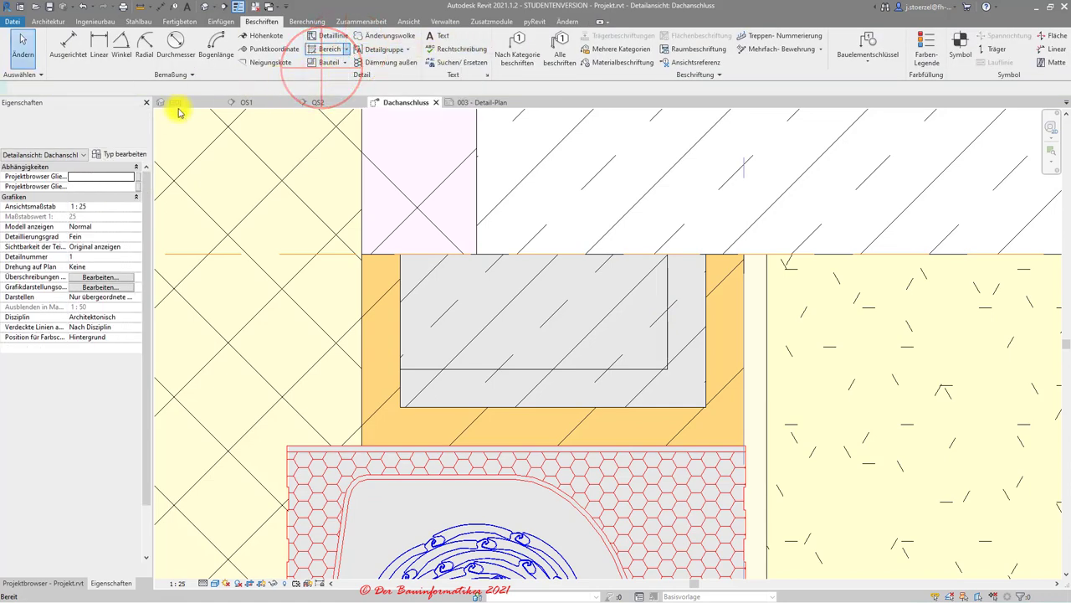
{"action": "left_click", "coordinate": [83, 130]}
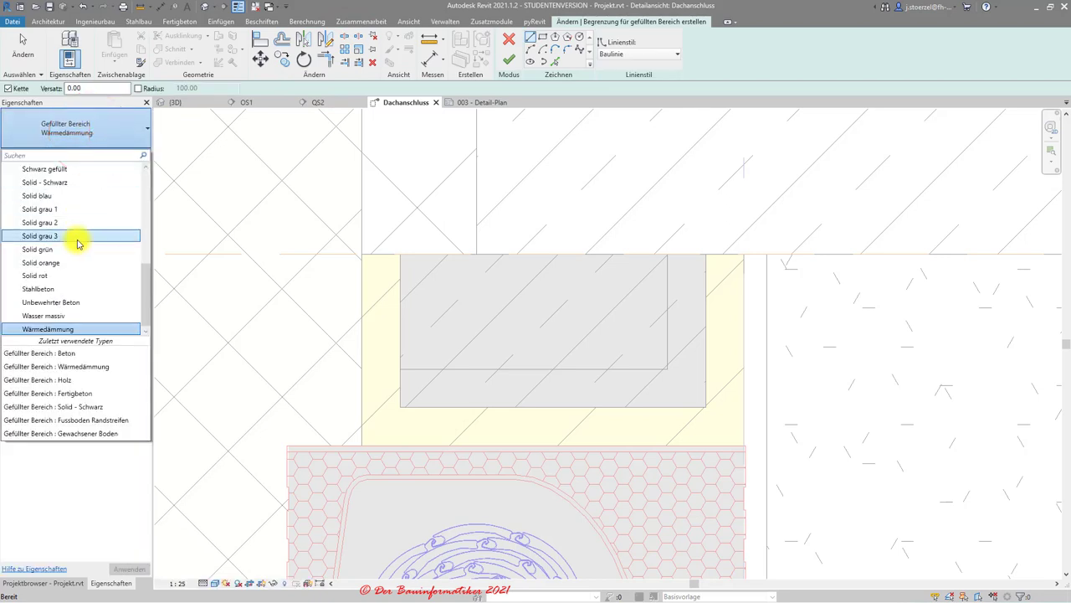
Set the region type to Solid - Schwarz and sketch a small circle inside the lintel
{"action": "left_click", "coordinate": [62, 181]}
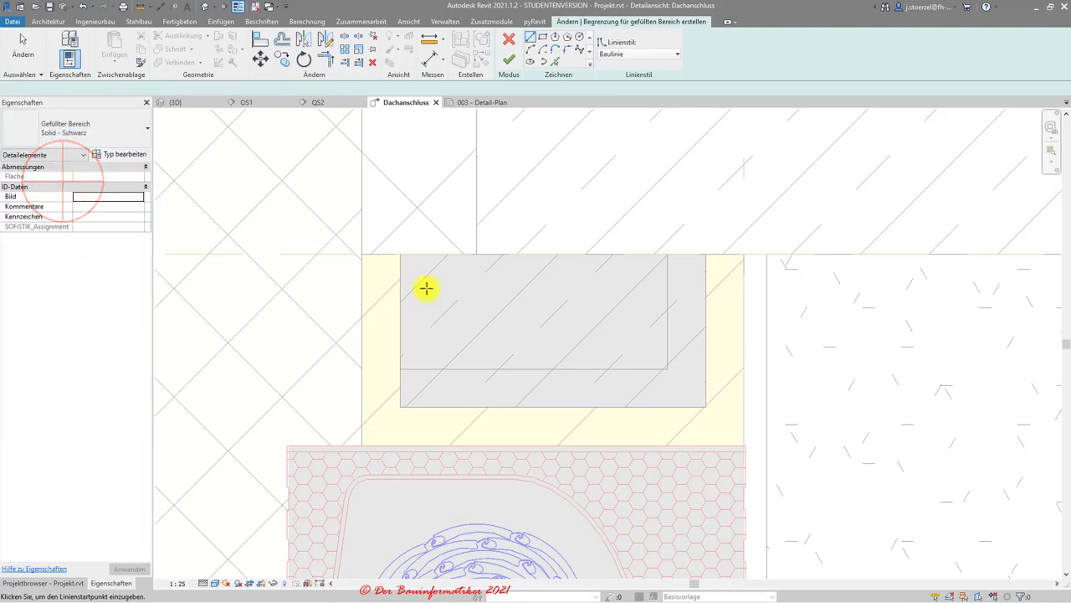
{"action": "left_click", "coordinate": [646, 352]}
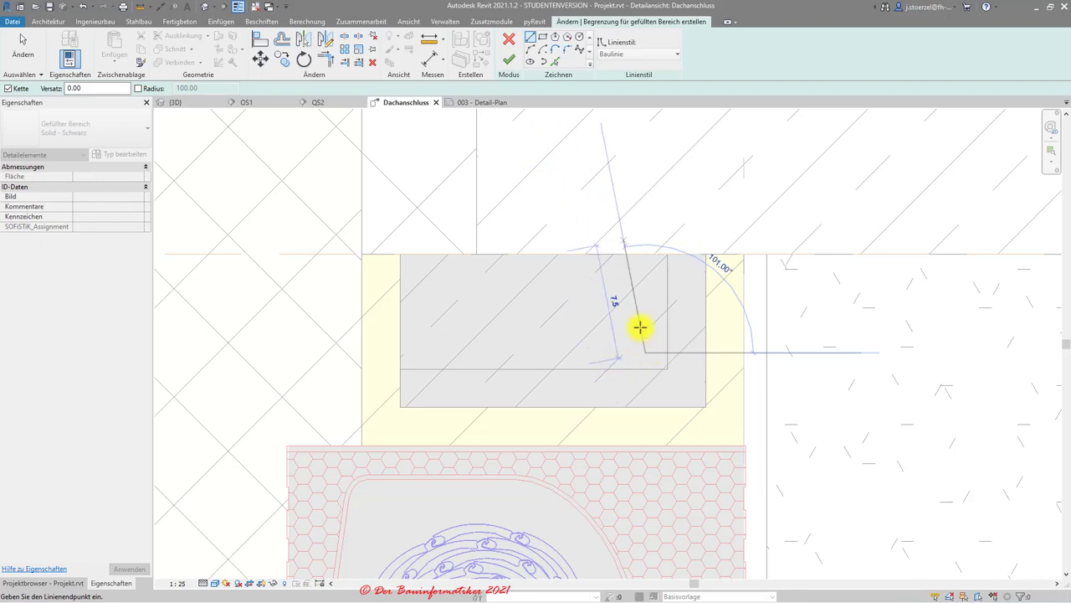
{"action": "key", "text": "Escape"}
{"action": "left_click", "coordinate": [580, 38]}
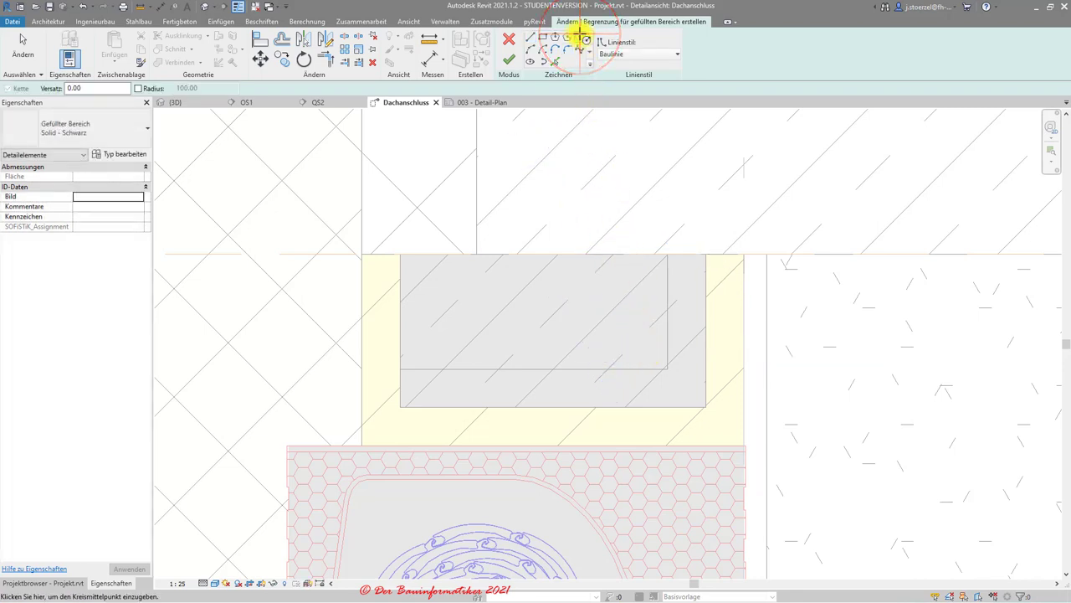
{"action": "left_click", "coordinate": [649, 357]}
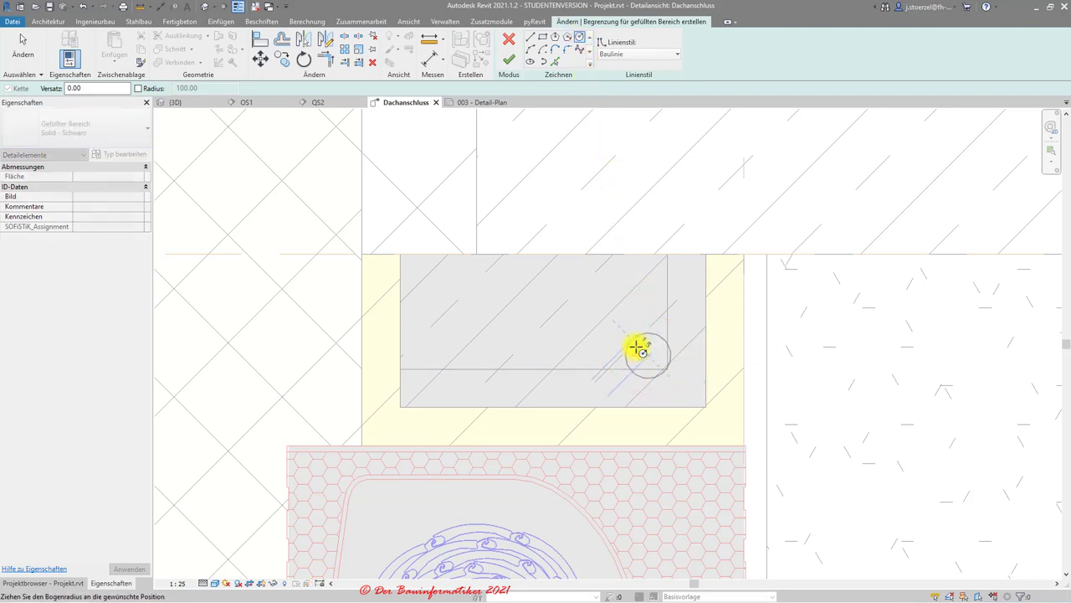
{"action": "left_click", "coordinate": [636, 346]}
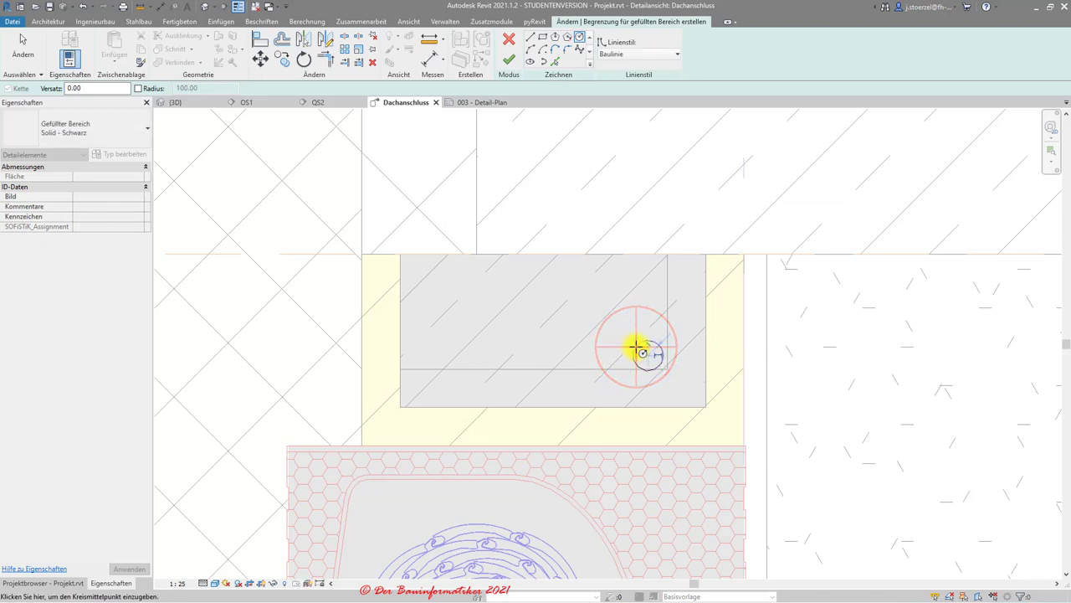
{"action": "key", "text": "Escape"}
{"action": "left_click", "coordinate": [649, 344]}
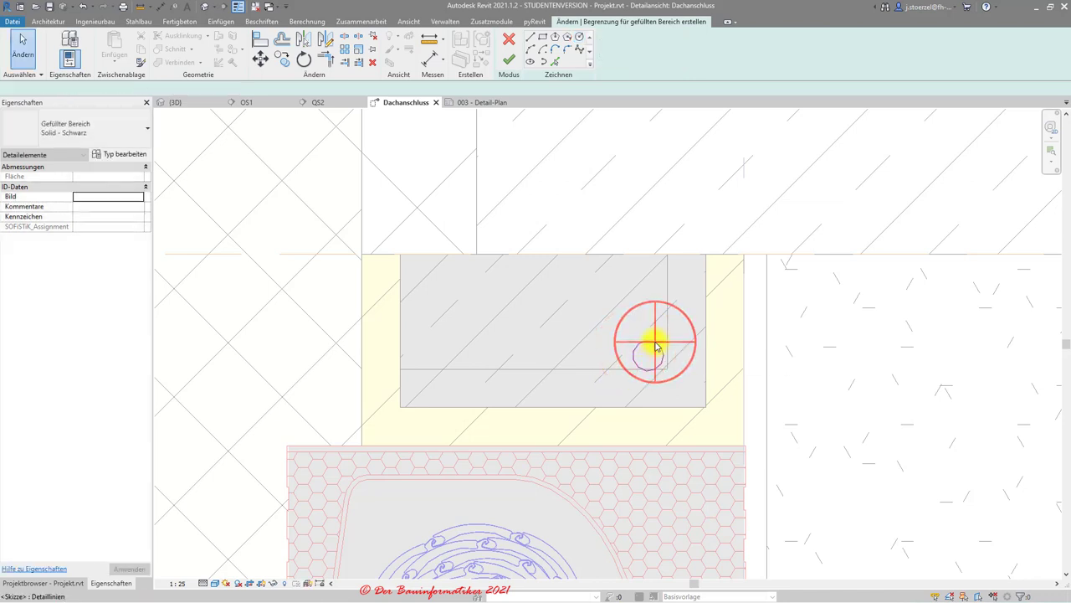
{"action": "scroll", "coordinate": [651, 345], "scroll_direction": "up", "scroll_amount": 2}
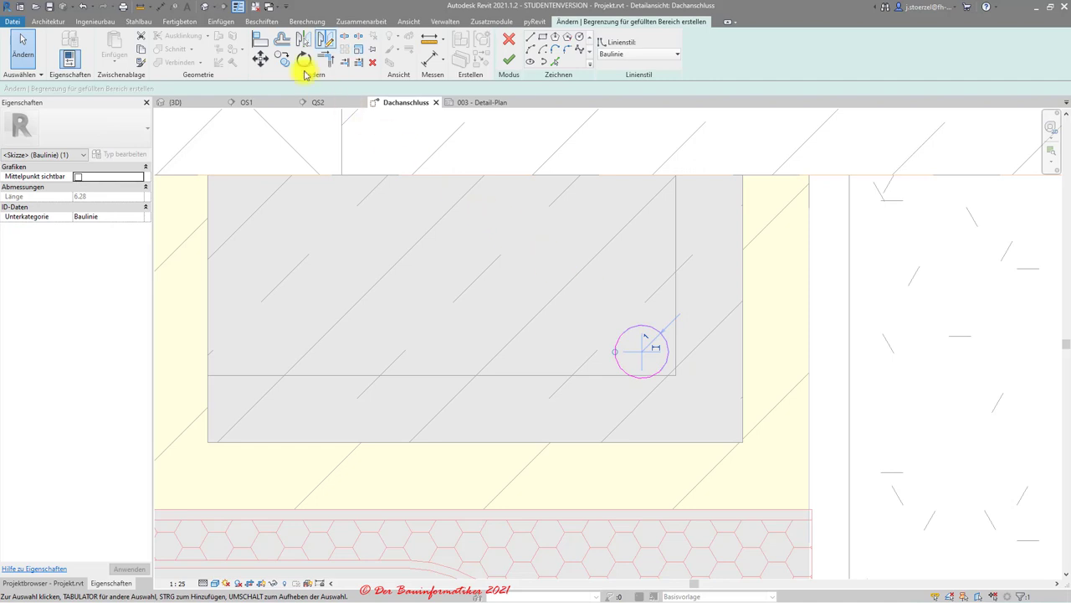
Align the circle to the lintel's vertical inner edge
{"action": "left_click", "coordinate": [260, 40]}
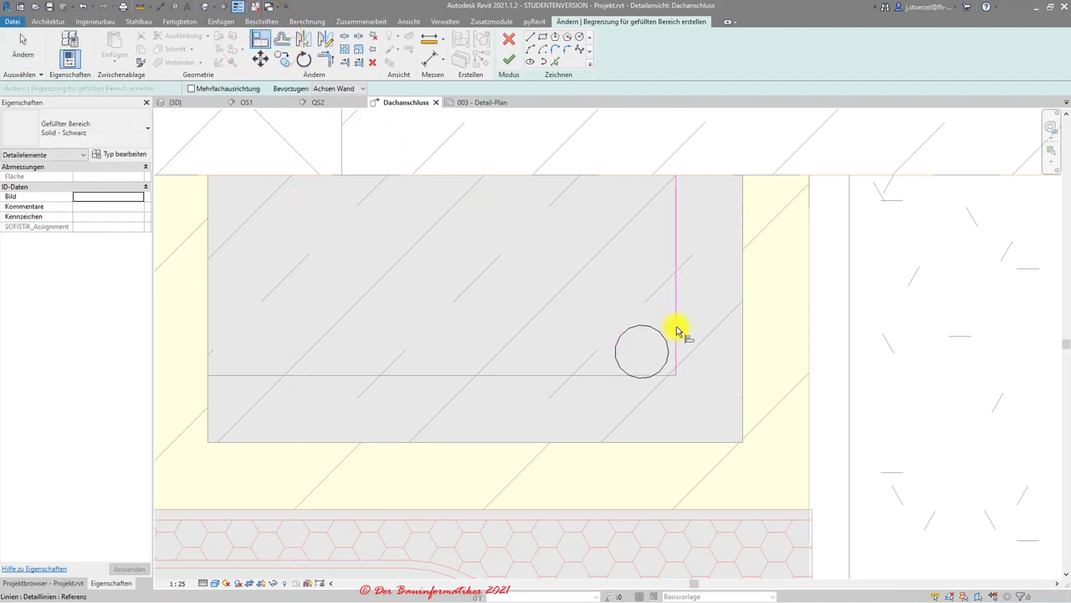
{"action": "left_click", "coordinate": [677, 329]}
{"action": "scroll", "coordinate": [677, 341], "scroll_direction": "up", "scroll_amount": 1}
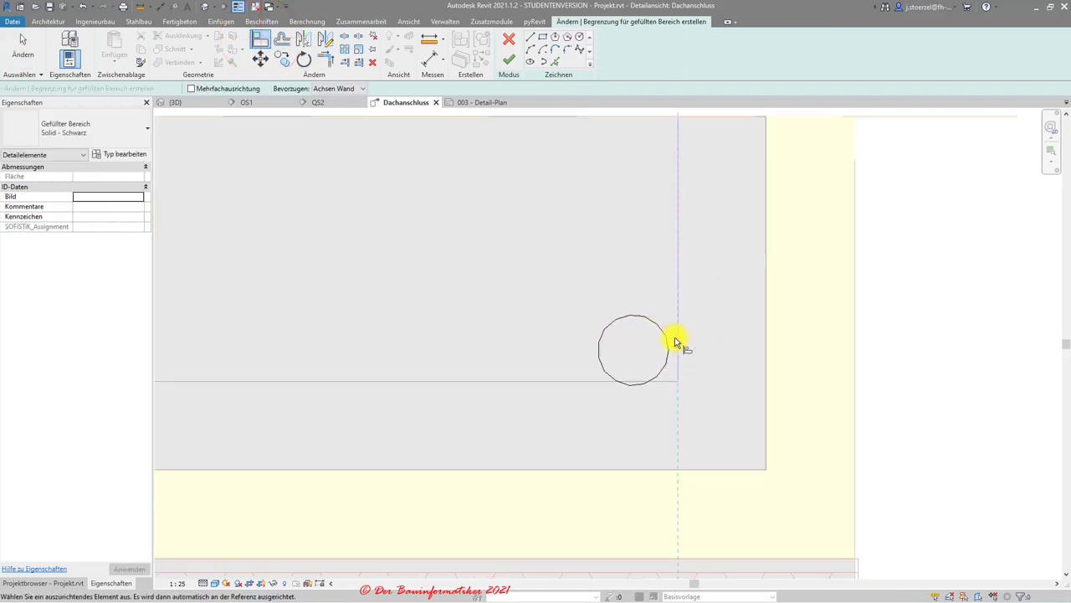
{"action": "scroll", "coordinate": [676, 342], "scroll_direction": "up", "scroll_amount": 2}
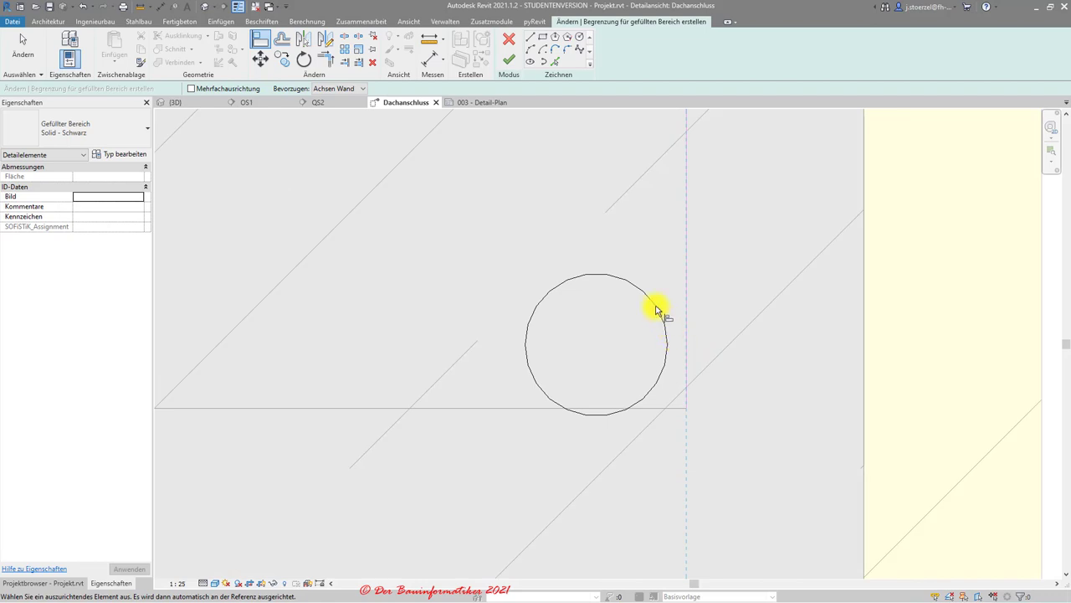
{"action": "left_click", "coordinate": [657, 311]}
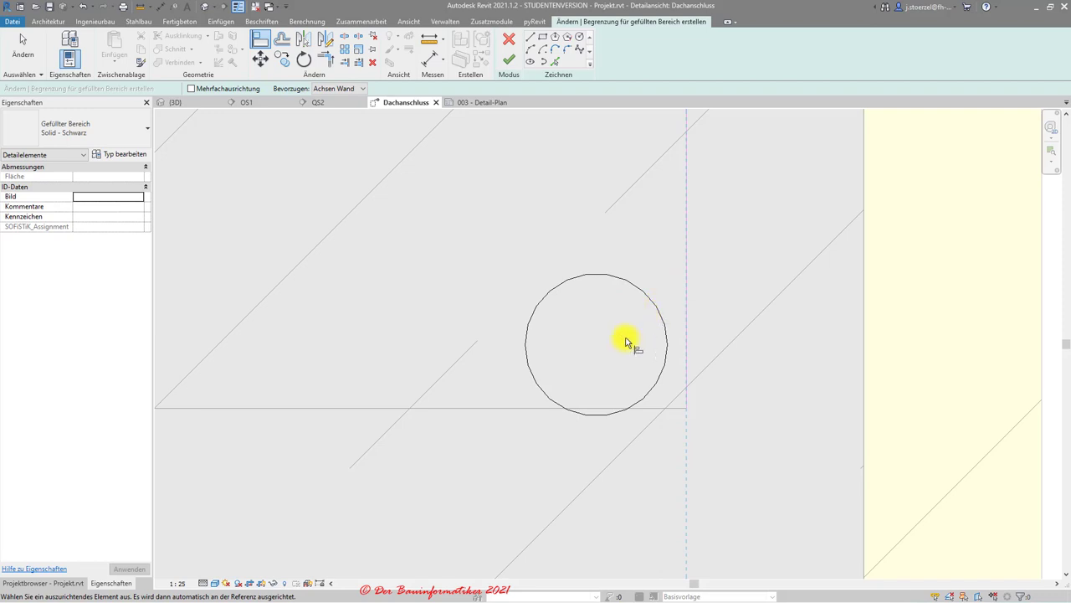
{"action": "key", "text": "Escape"}
{"action": "scroll", "coordinate": [628, 344], "scroll_direction": "down", "scroll_amount": 3}
{"action": "scroll", "coordinate": [619, 335], "scroll_direction": "up", "scroll_amount": 1}
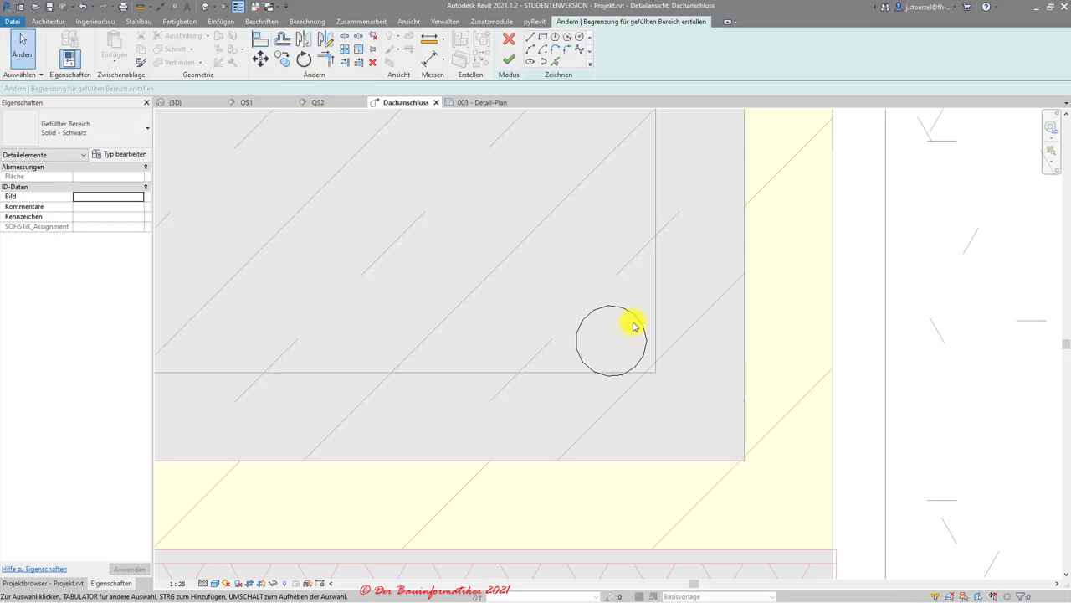
Align the circle to the inner horizontal edge and drag it into the lower-right corner
{"action": "left_click", "coordinate": [637, 317]}
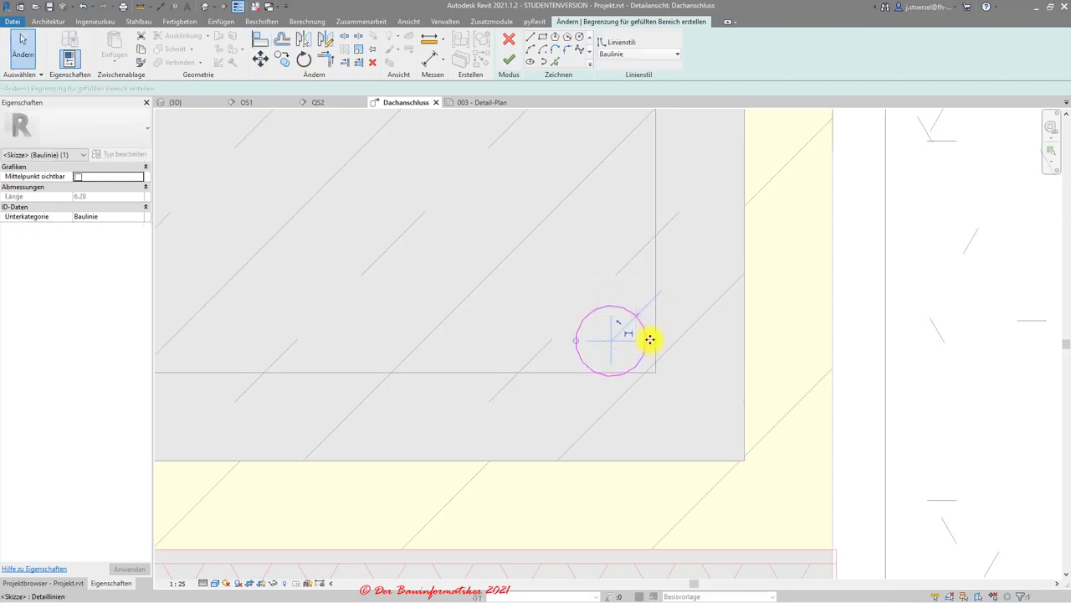
{"action": "left_click", "coordinate": [262, 40]}
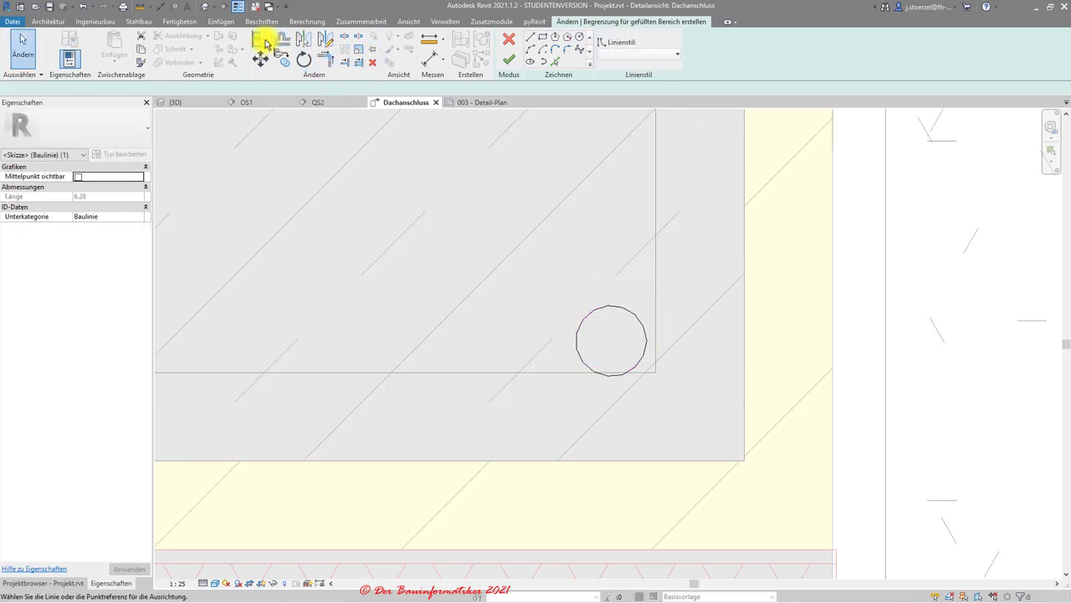
{"action": "left_click", "coordinate": [507, 371]}
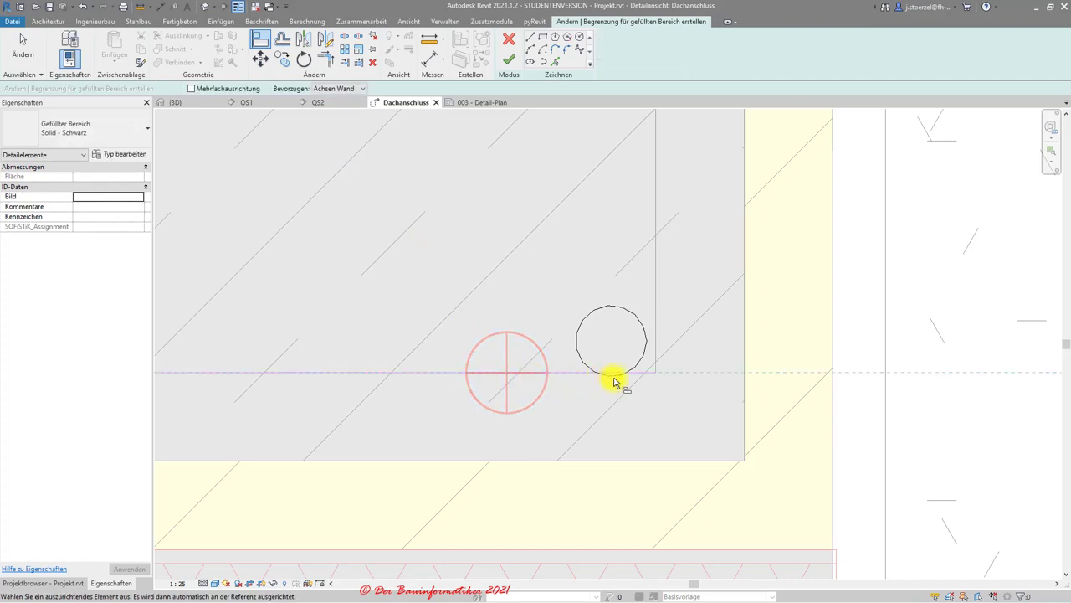
{"action": "scroll", "coordinate": [613, 381], "scroll_direction": "up", "scroll_amount": 2}
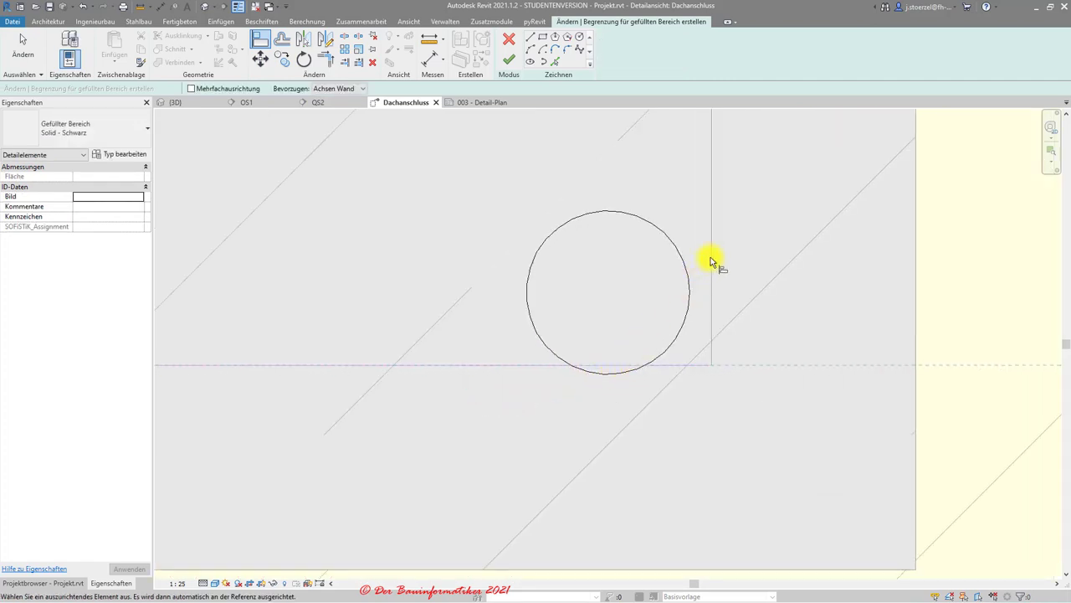
{"action": "key", "text": "Escape"}
{"action": "left_click", "coordinate": [680, 254]}
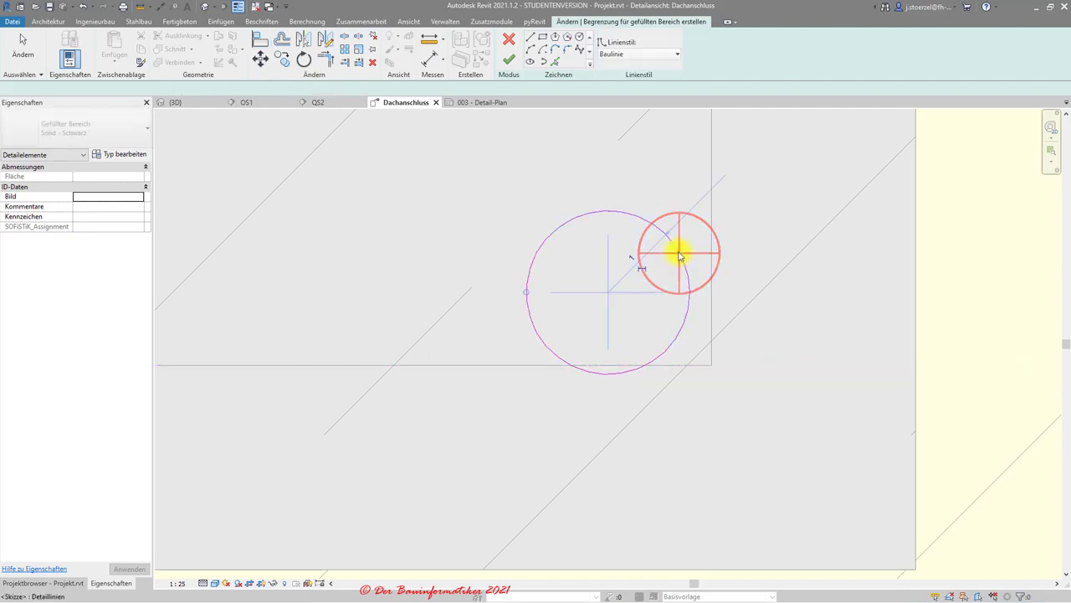
{"action": "left_click_drag", "start_coordinate": [653, 227], "coordinate": [676, 219]}
{"action": "scroll", "coordinate": [676, 219], "scroll_direction": "down", "scroll_amount": 2}
Finish the circular Solid - Schwarz filled region sketch
{"action": "left_click", "coordinate": [509, 60]}
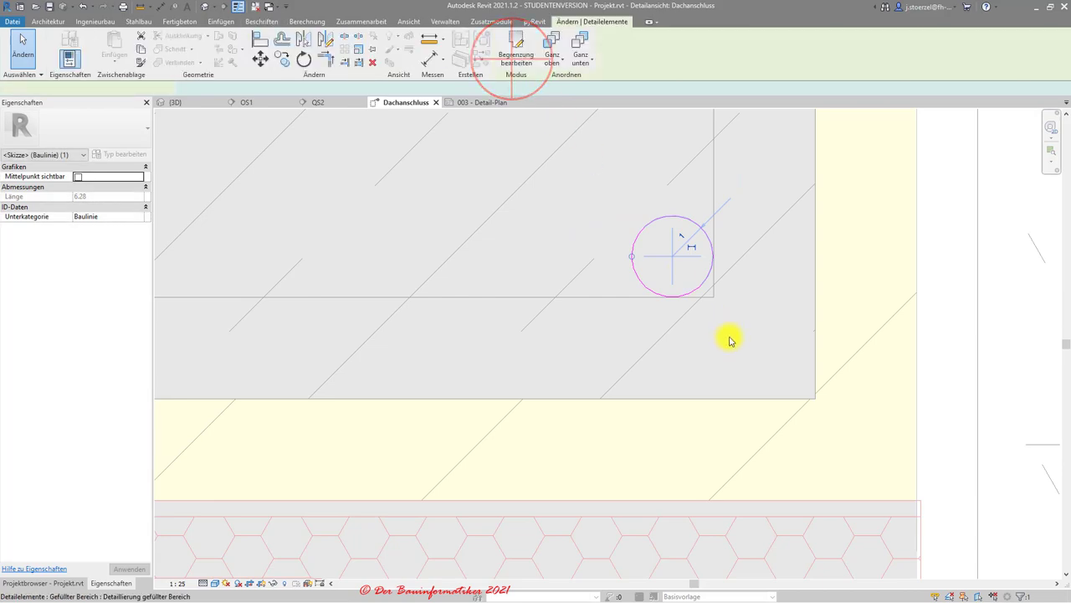
{"action": "scroll", "coordinate": [729, 340], "scroll_direction": "down", "scroll_amount": 2}
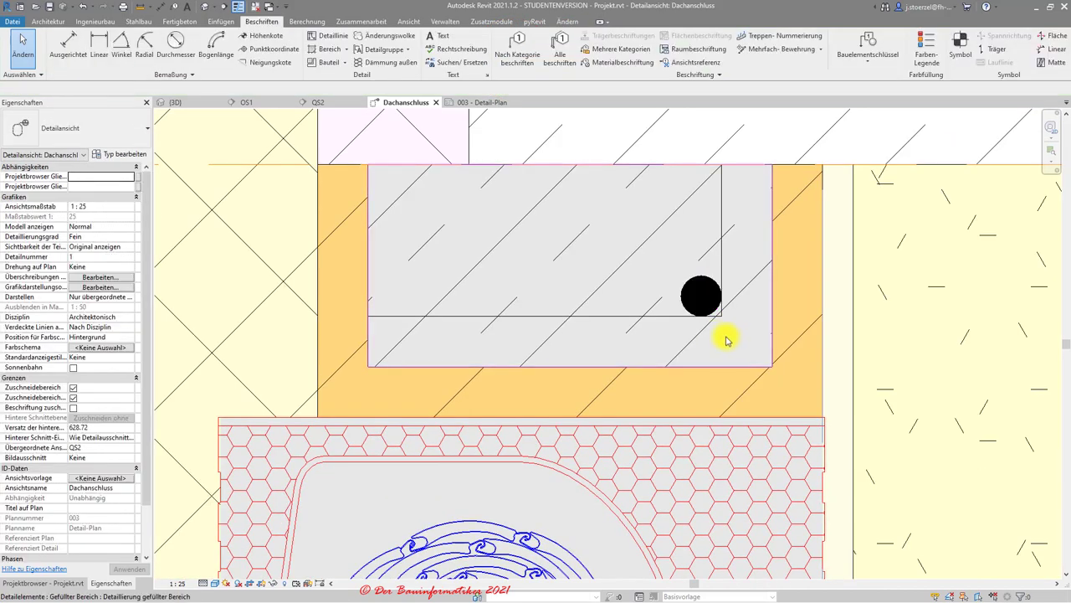
{"action": "scroll", "coordinate": [555, 323], "scroll_direction": "down", "scroll_amount": 1}
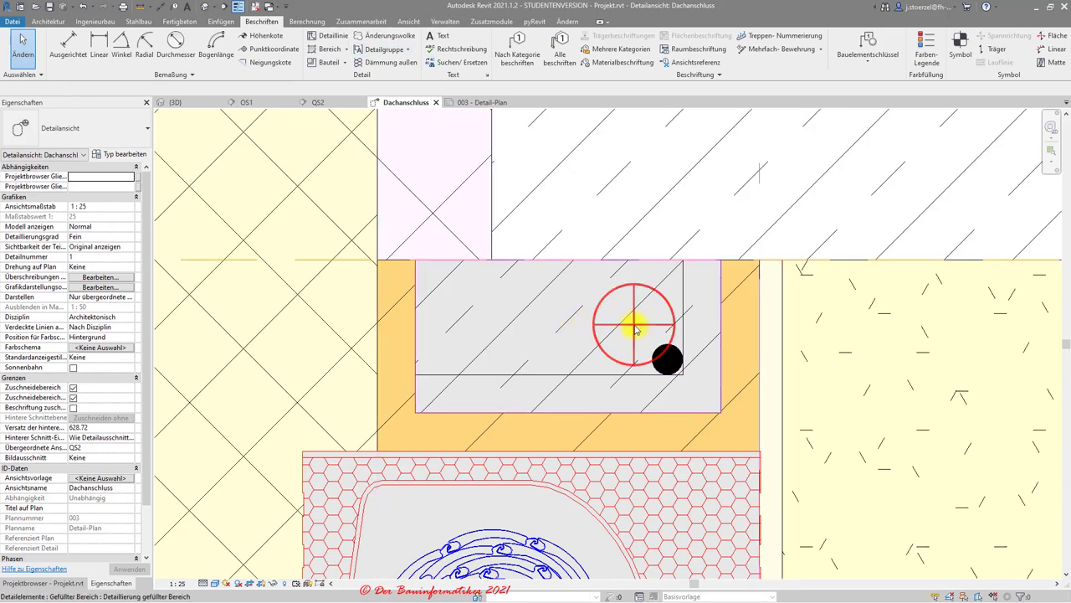
Mirror the black rebar dot across a vertical axis to the lintel's left side
{"action": "left_click_drag", "start_coordinate": [634, 324], "coordinate": [697, 386]}
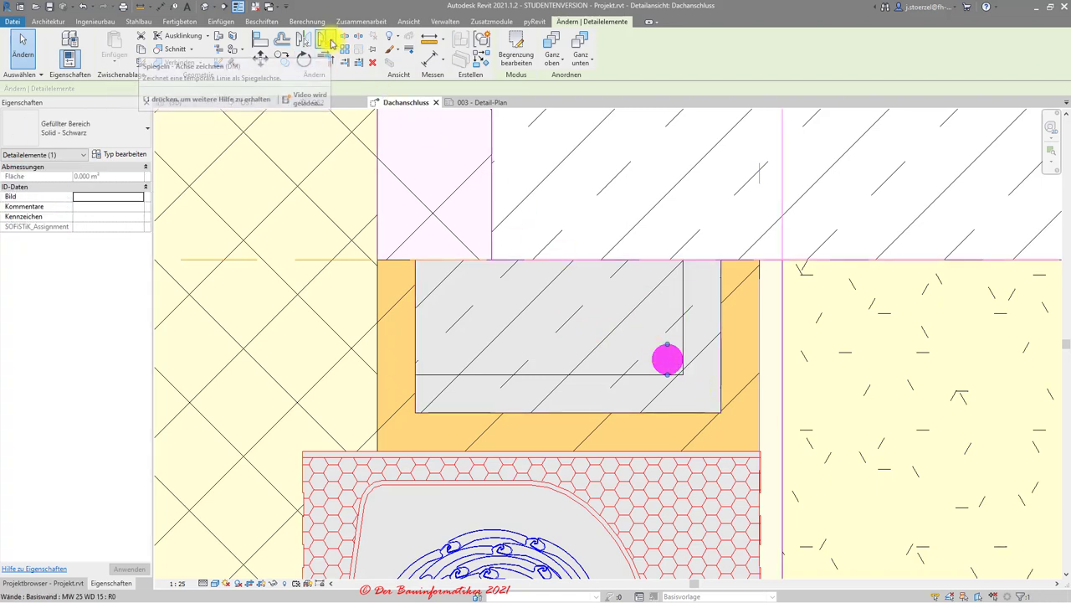
{"action": "left_click", "coordinate": [331, 40]}
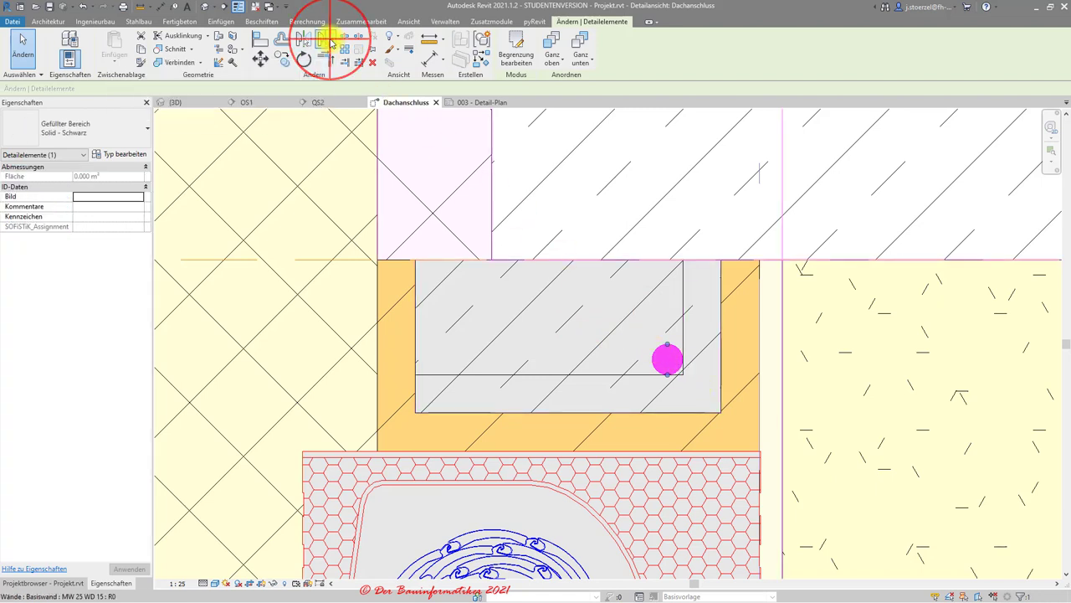
{"action": "left_click", "coordinate": [572, 412]}
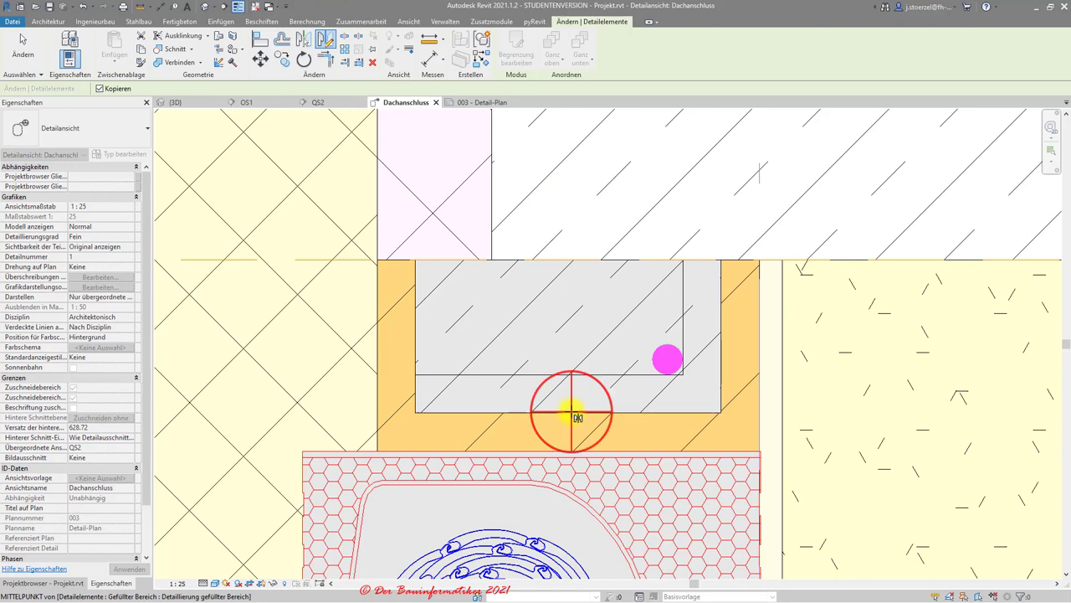
{"action": "left_click", "coordinate": [573, 200]}
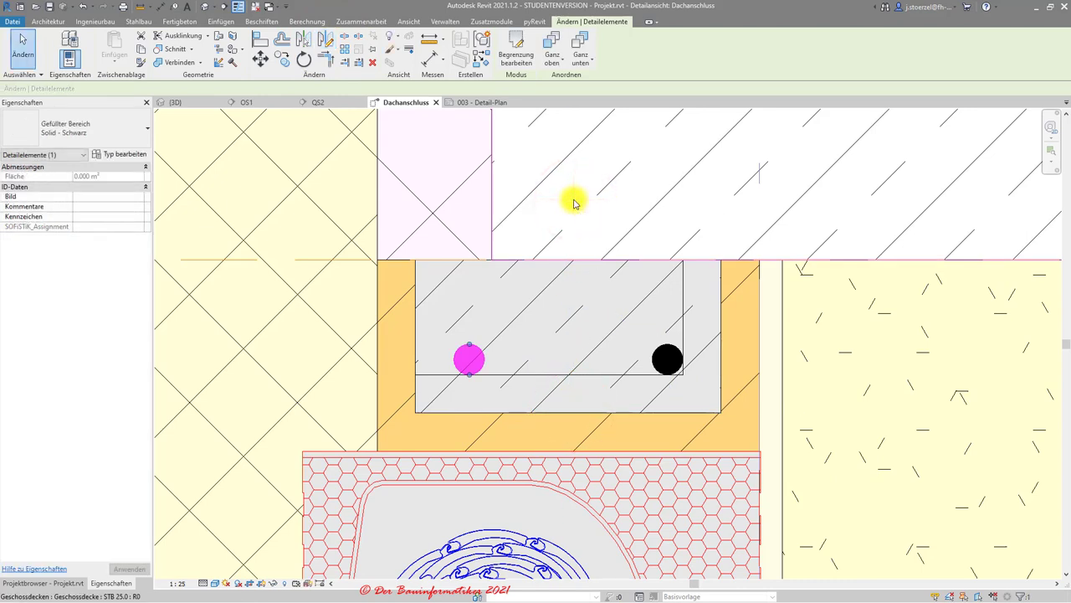
{"action": "key", "text": "Escape"}
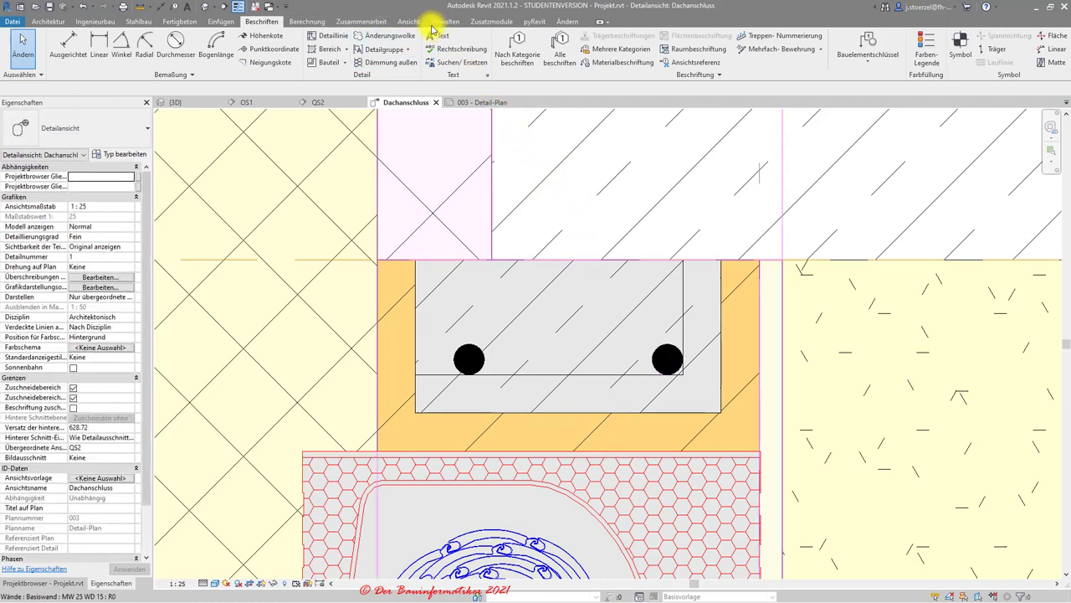
Retry mirroring the right dot with the keep-original option, then cancel and reselect it
{"action": "left_click", "coordinate": [667, 360]}
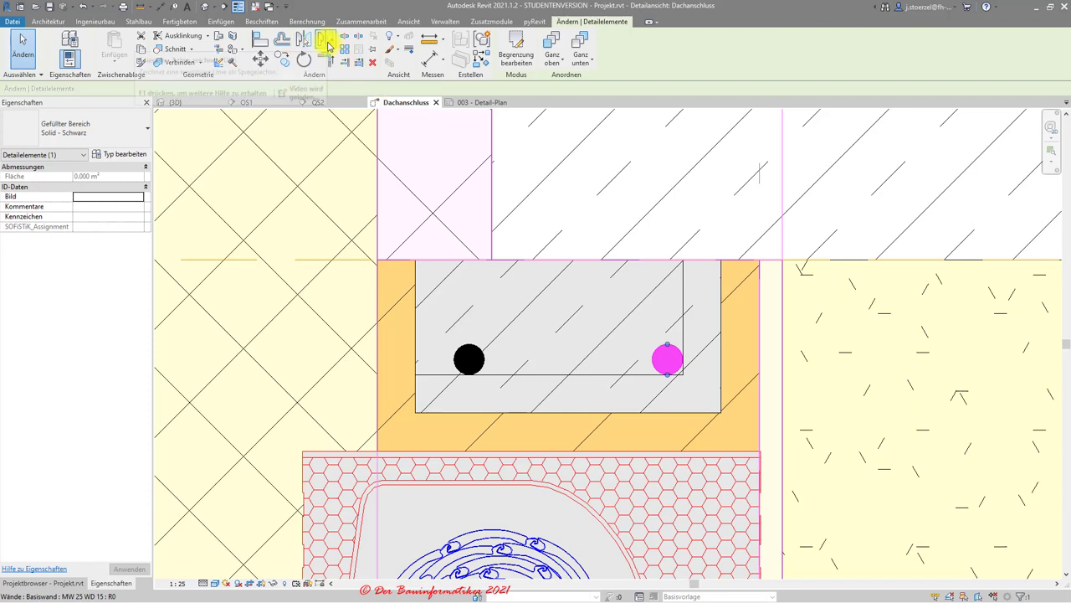
{"action": "left_click", "coordinate": [325, 40]}
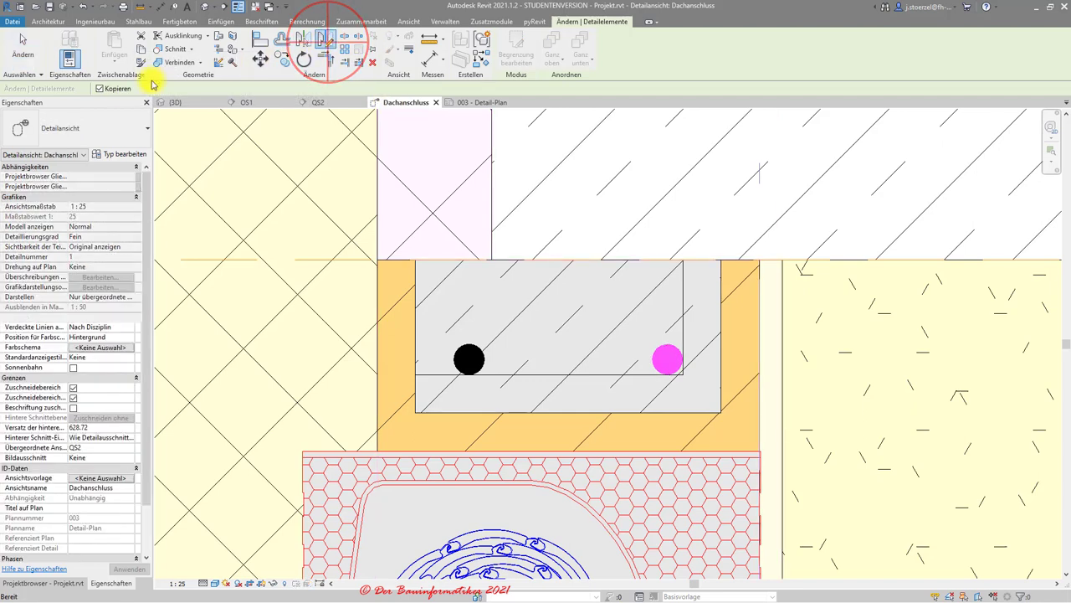
{"action": "left_click", "coordinate": [101, 88]}
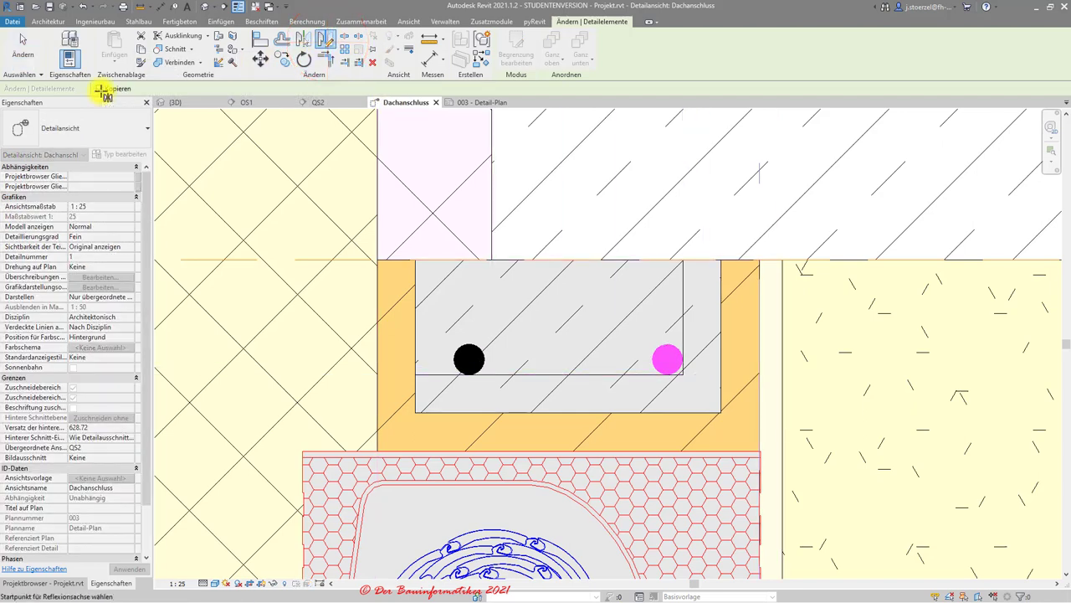
{"action": "key", "text": "Escape"}
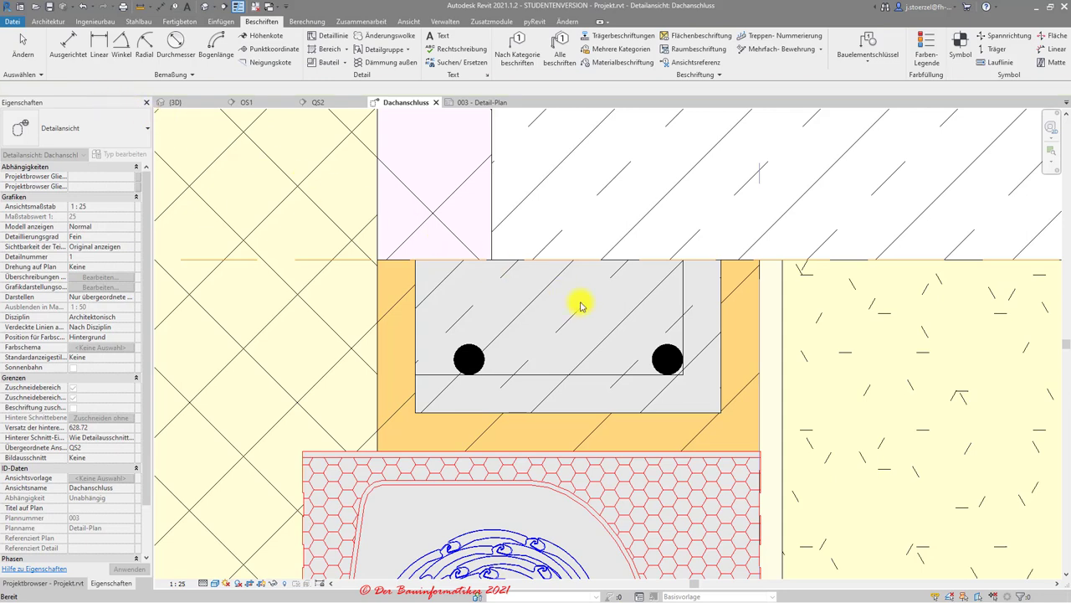
{"action": "left_click", "coordinate": [667, 360]}
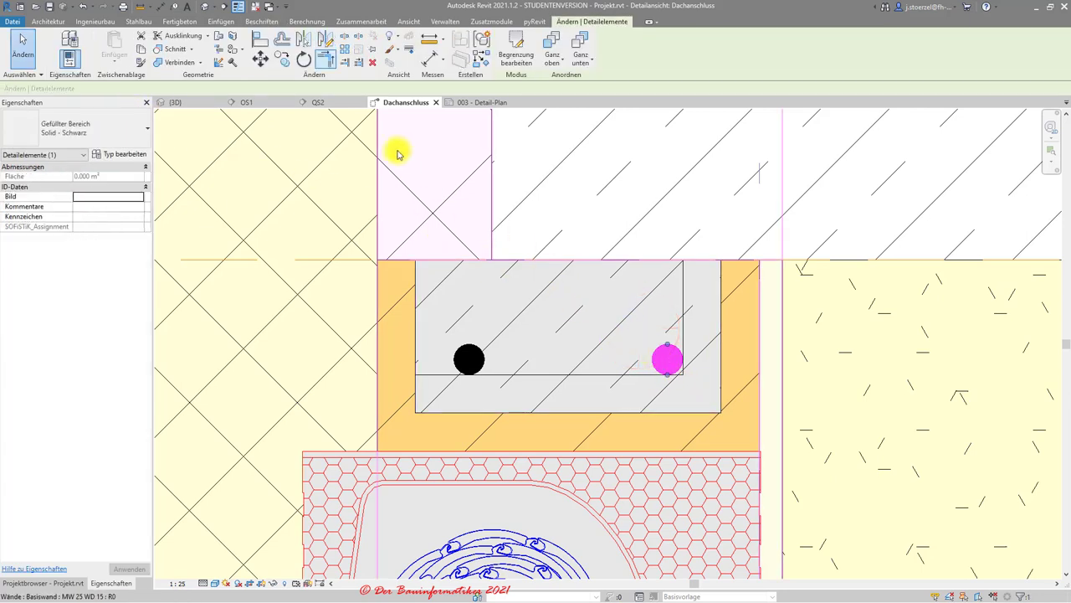
Begin copying the right dot with Beschränken on and a midpoint snap override
{"action": "left_click", "coordinate": [282, 57]}
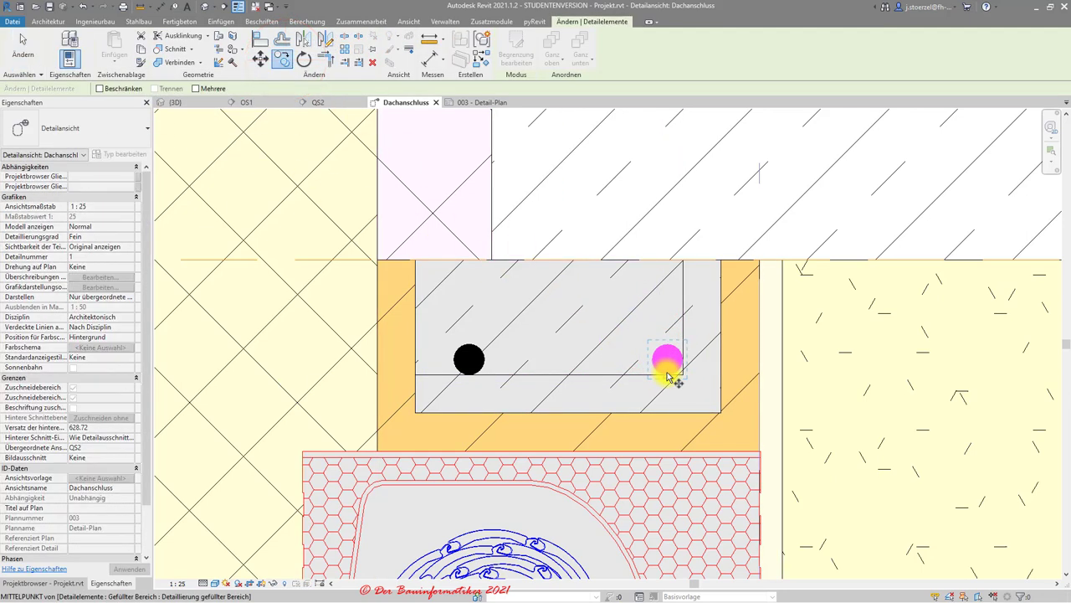
{"action": "left_click", "coordinate": [668, 374]}
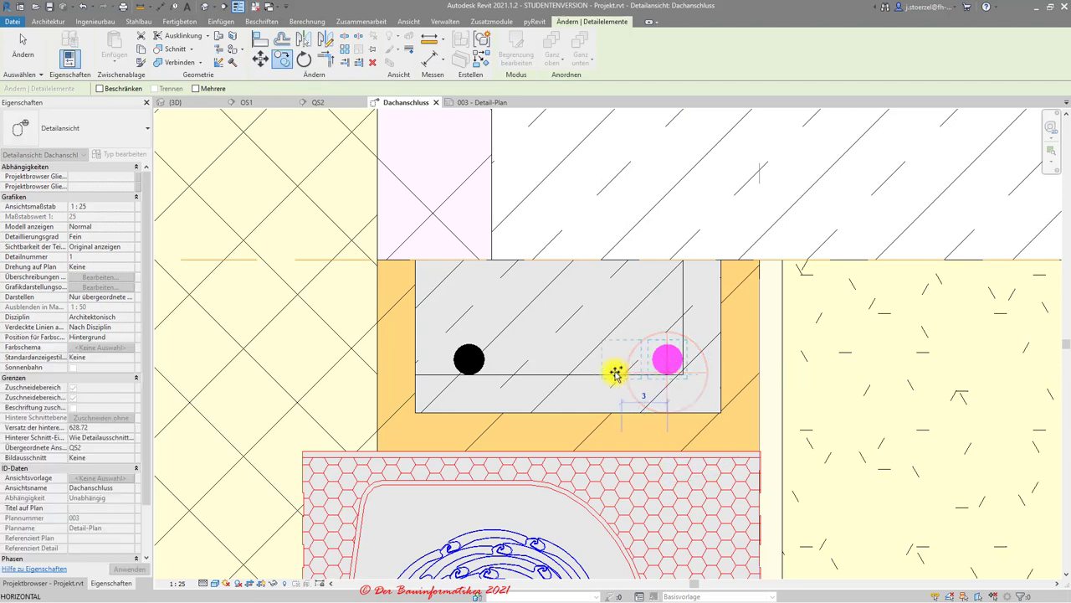
{"action": "right_click", "coordinate": [561, 372]}
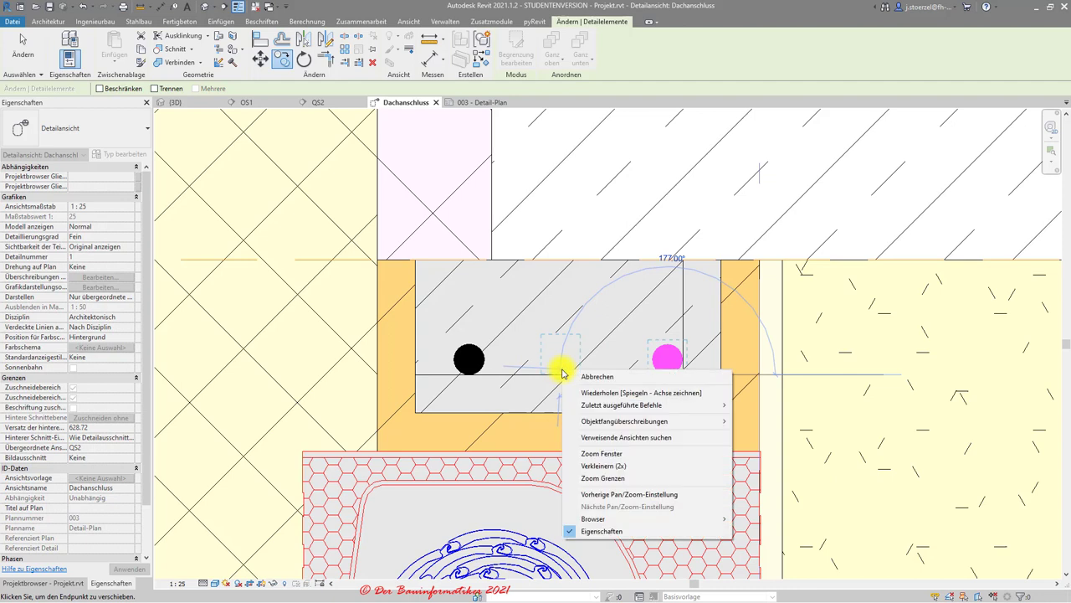
{"action": "mouse_move", "coordinate": [624, 421]}
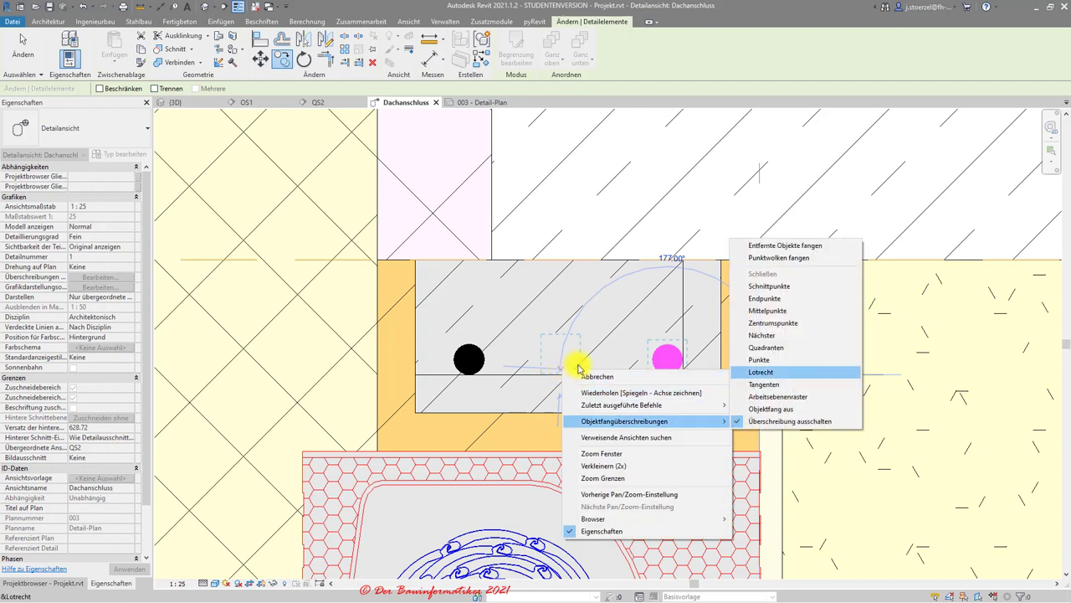
{"action": "left_click", "coordinate": [763, 312]}
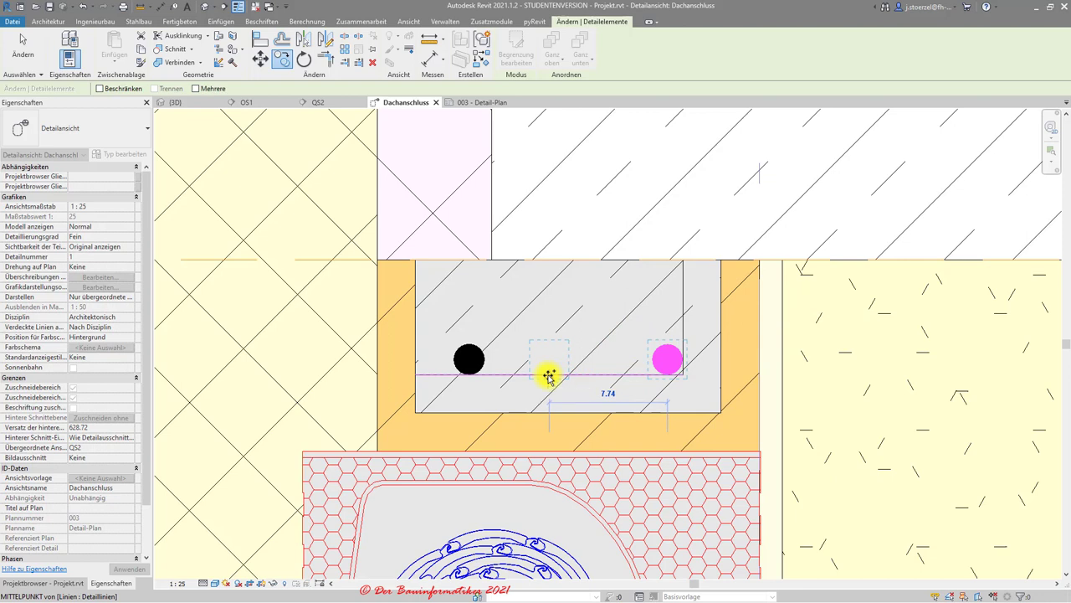
{"action": "left_click", "coordinate": [100, 89]}
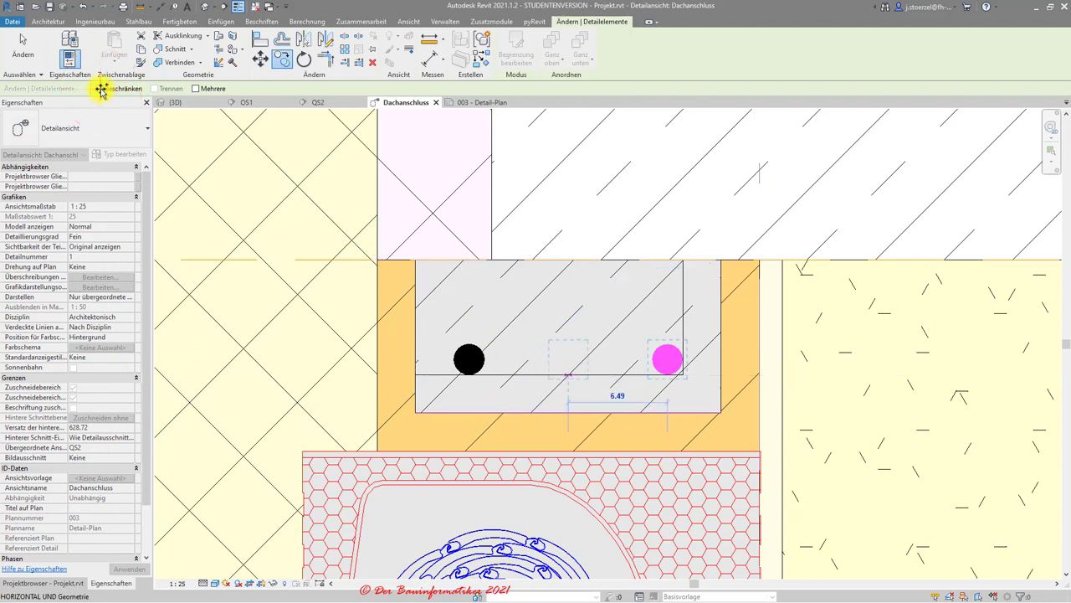
{"action": "right_click", "coordinate": [555, 407]}
{"action": "mouse_move", "coordinate": [619, 458]}
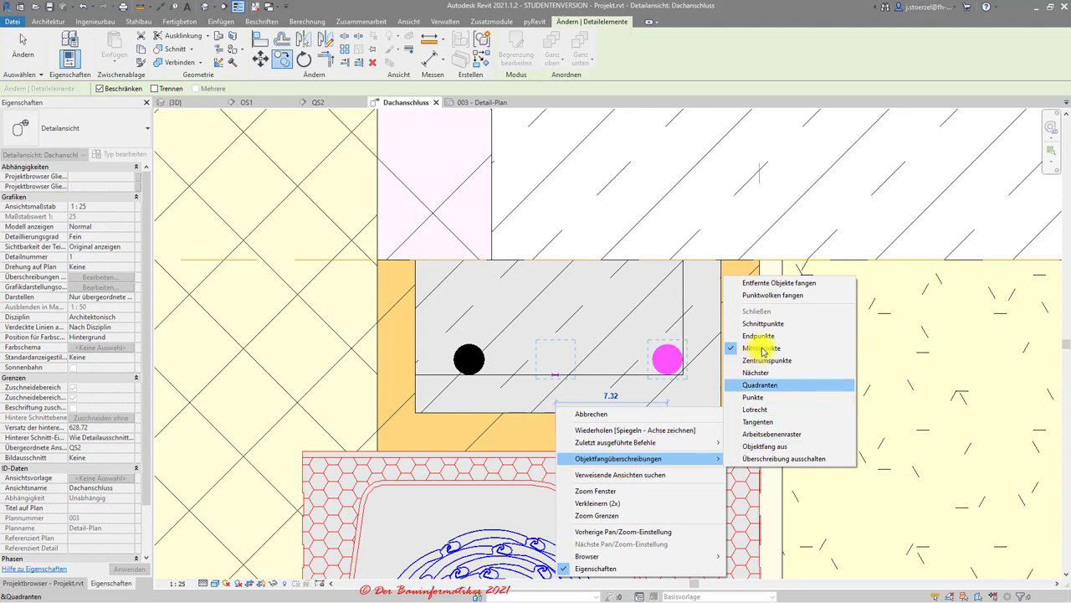
{"action": "left_click", "coordinate": [762, 352]}
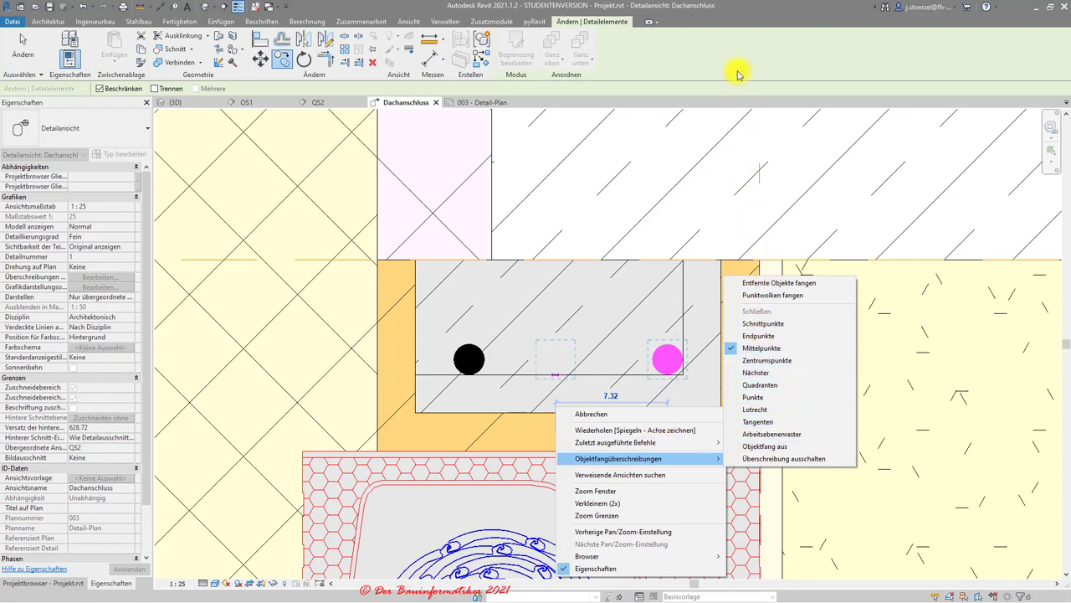
{"action": "left_click", "coordinate": [733, 14]}
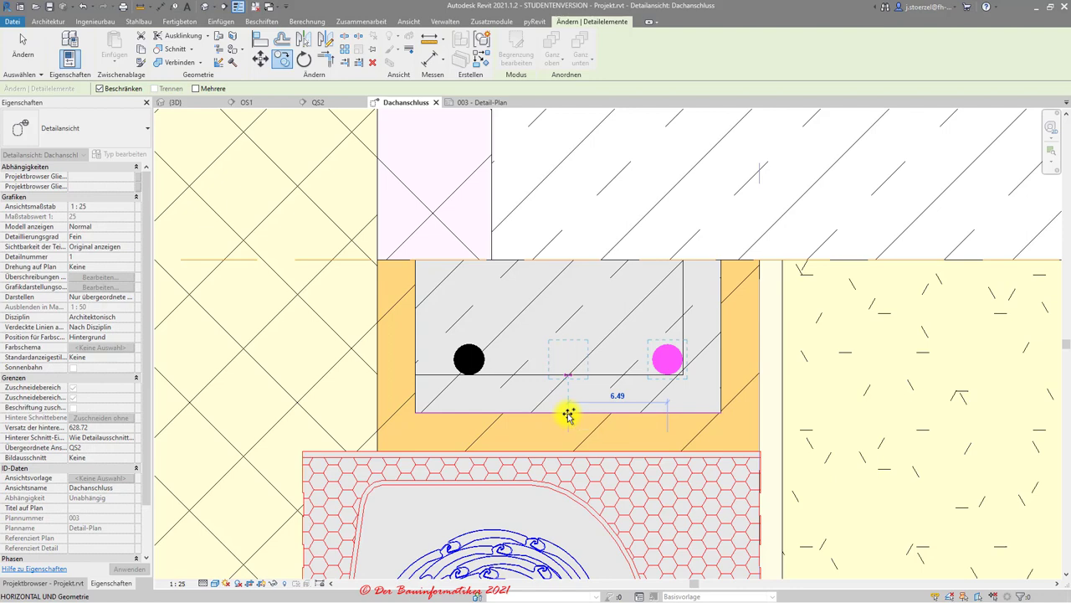
{"action": "left_click", "coordinate": [567, 416]}
Copy the right dot to the midpoint between the two dots as the third rebar
{"action": "left_click_drag", "start_coordinate": [626, 308], "coordinate": [701, 394]}
{"action": "left_click", "coordinate": [281, 59]}
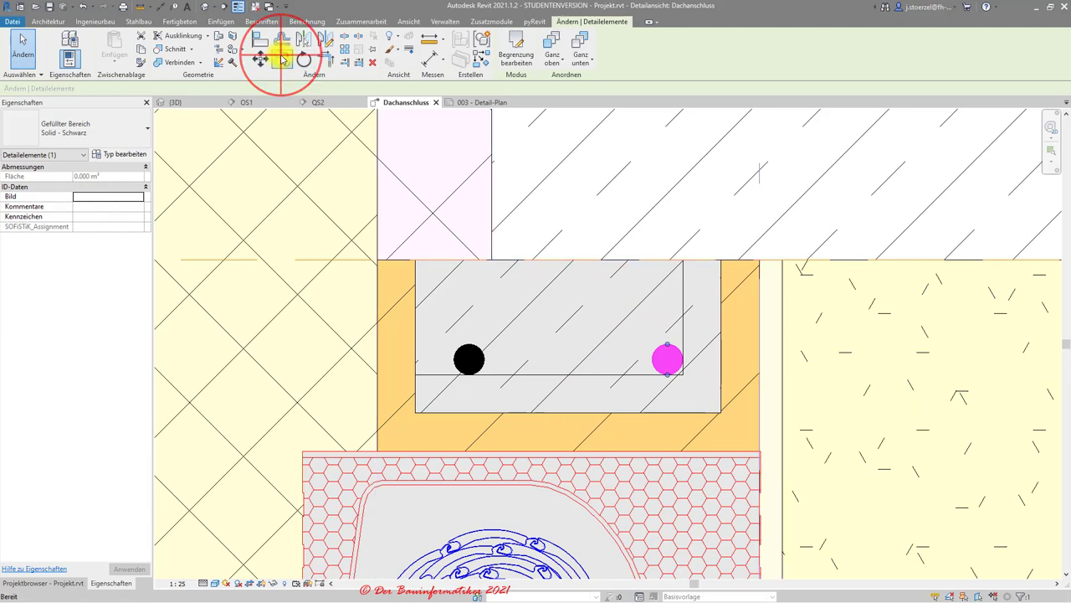
{"action": "left_click", "coordinate": [667, 362]}
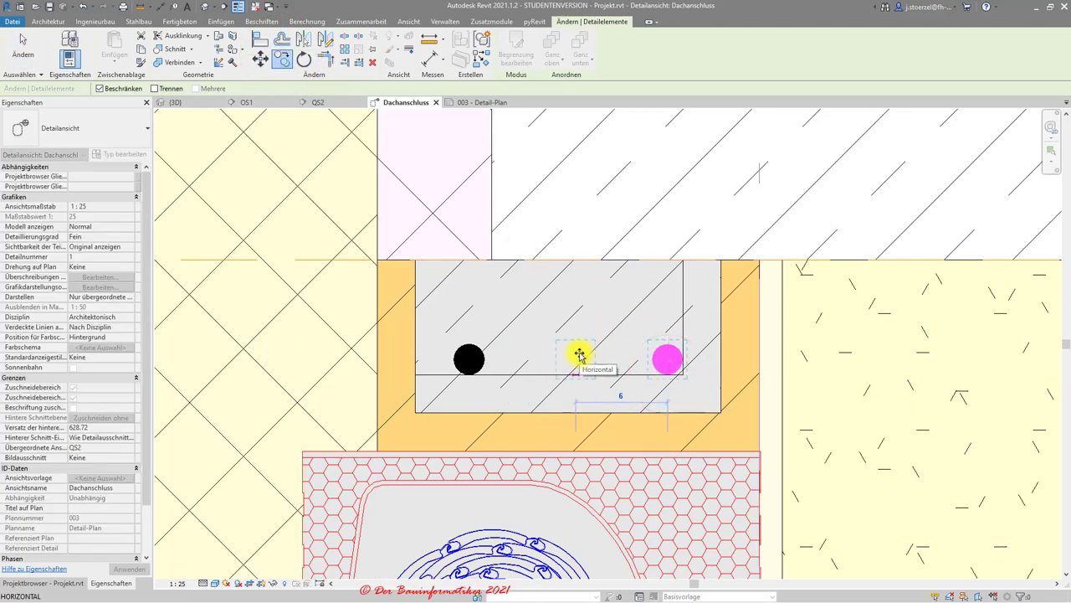
{"action": "right_click", "coordinate": [579, 355]}
{"action": "mouse_move", "coordinate": [642, 405]}
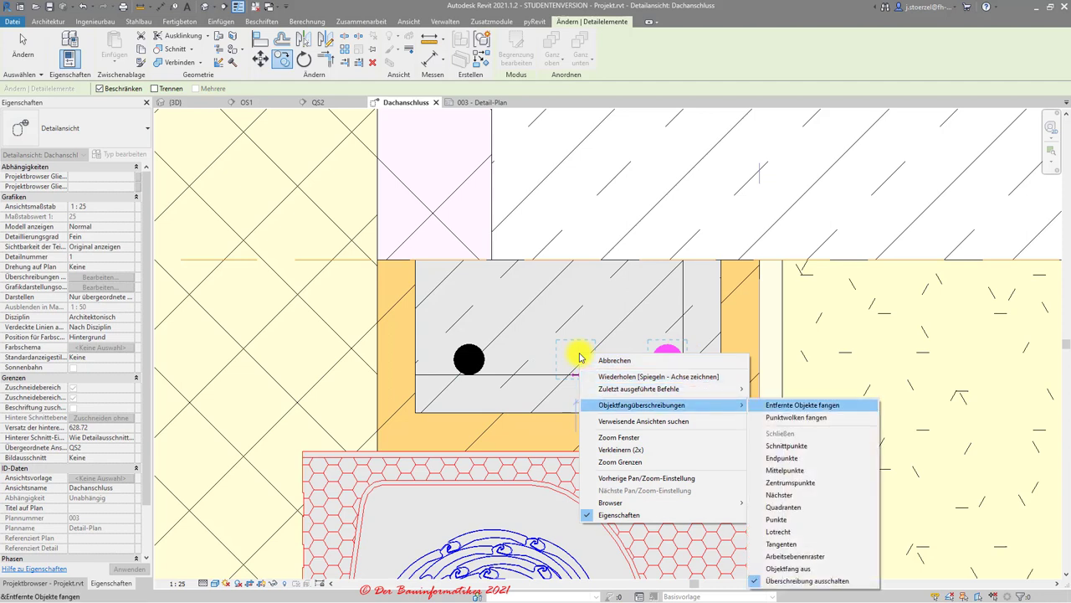
{"action": "left_click", "coordinate": [781, 470]}
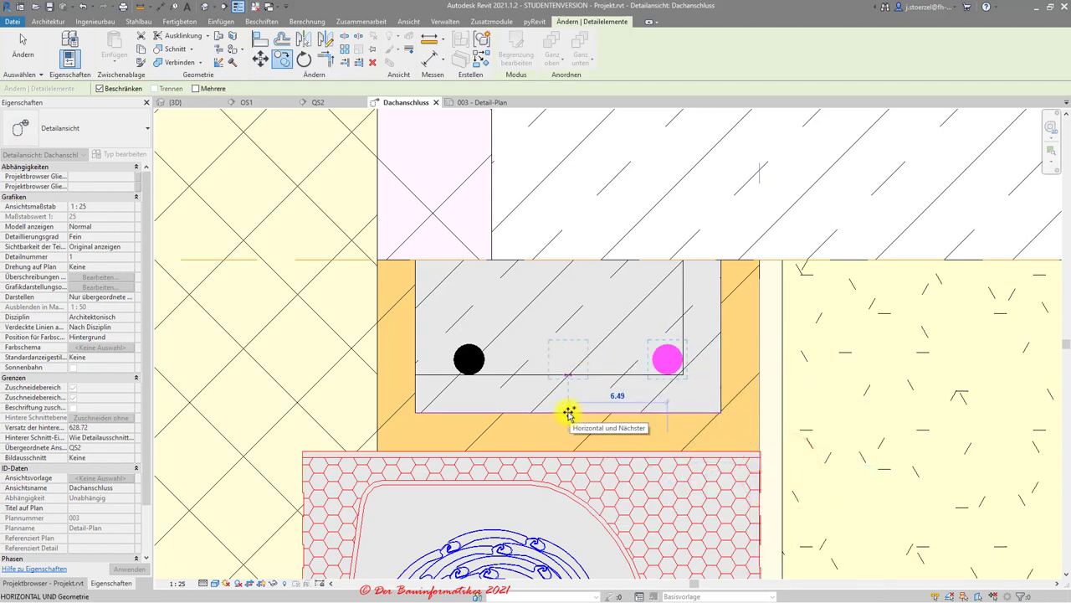
{"action": "left_click", "coordinate": [569, 413]}
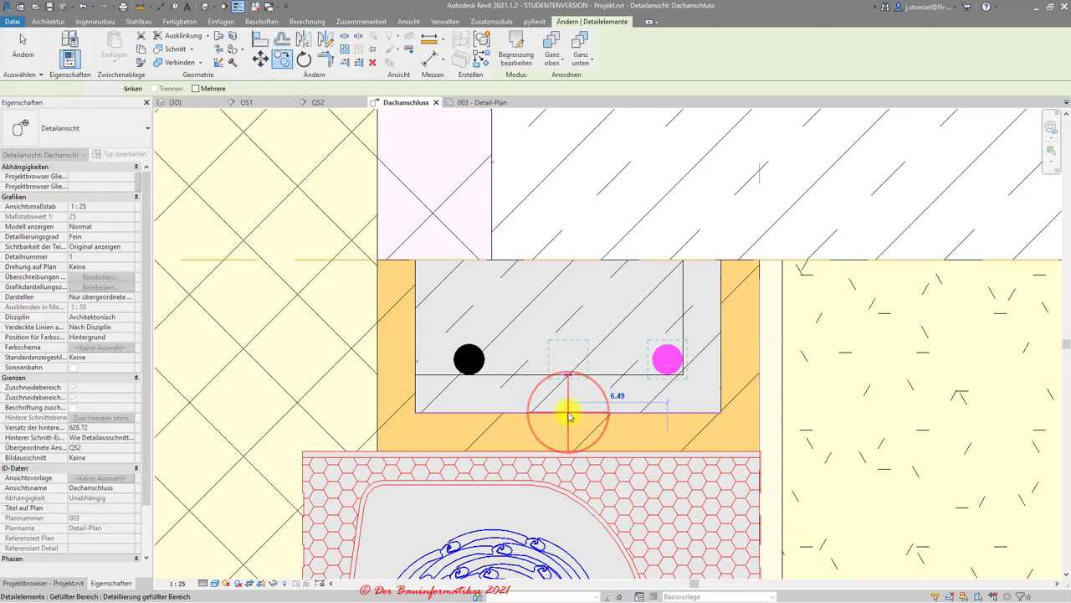
{"action": "key", "text": "Escape"}
{"action": "scroll", "coordinate": [568, 416], "scroll_direction": "up", "scroll_amount": 2}
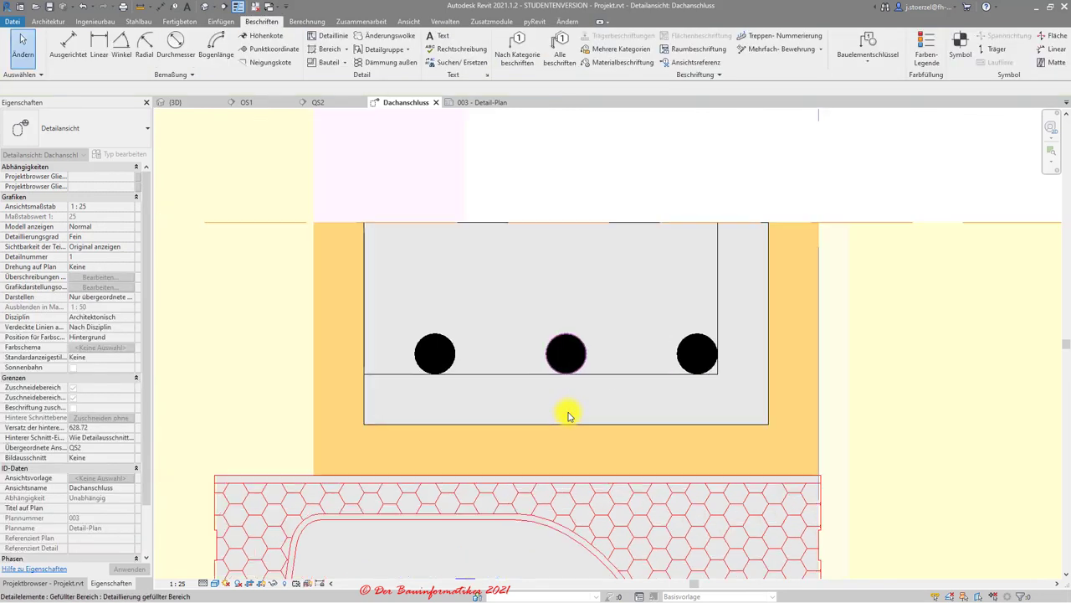
{"action": "left_click", "coordinate": [155, 10]}
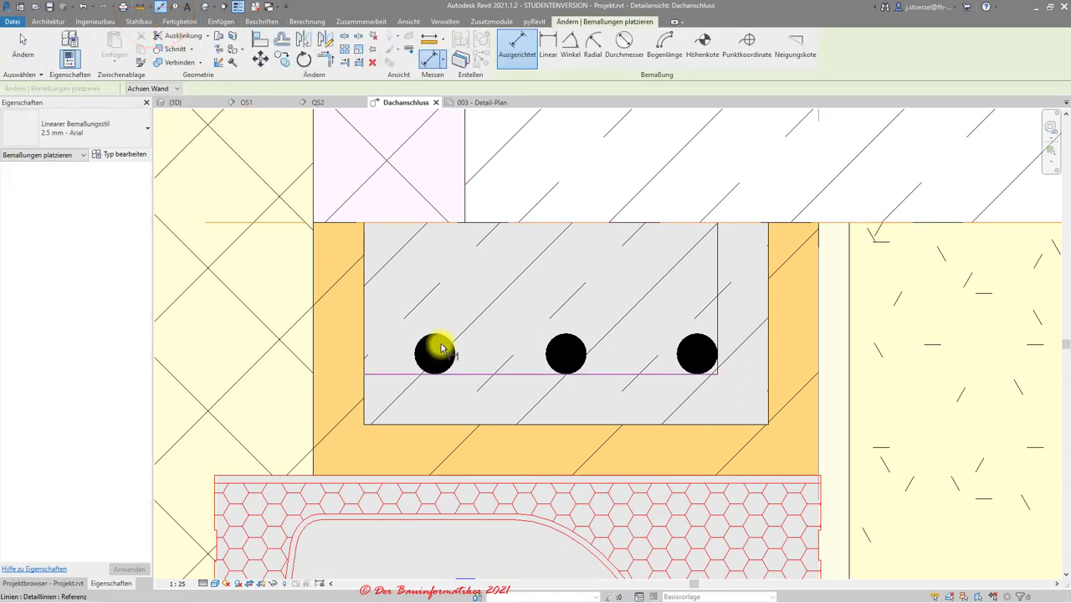
{"action": "left_click", "coordinate": [428, 44]}
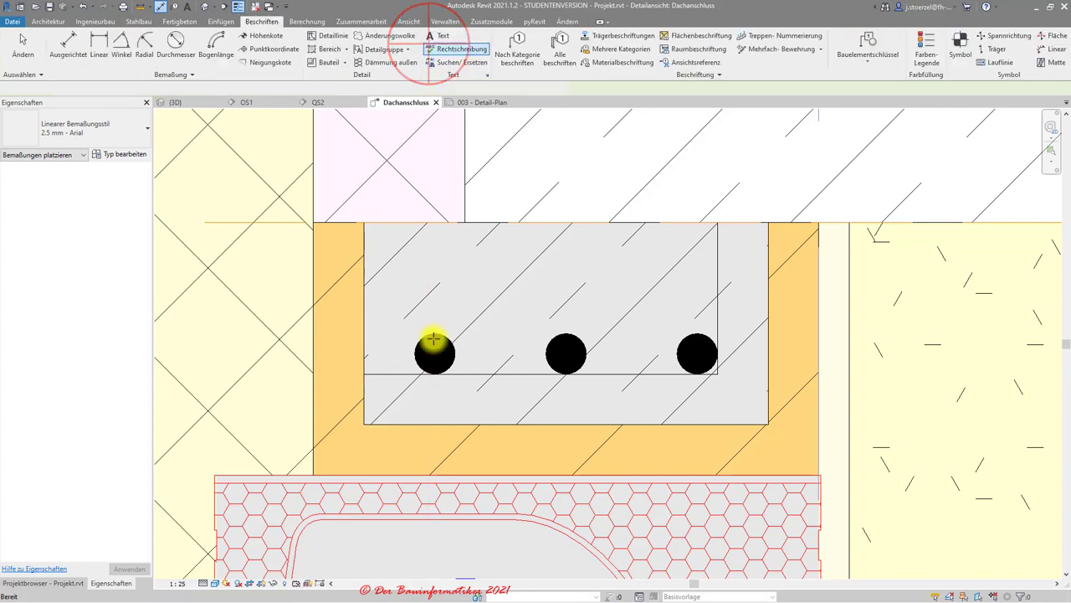
{"action": "scroll", "coordinate": [433, 375], "scroll_direction": "up", "scroll_amount": 2}
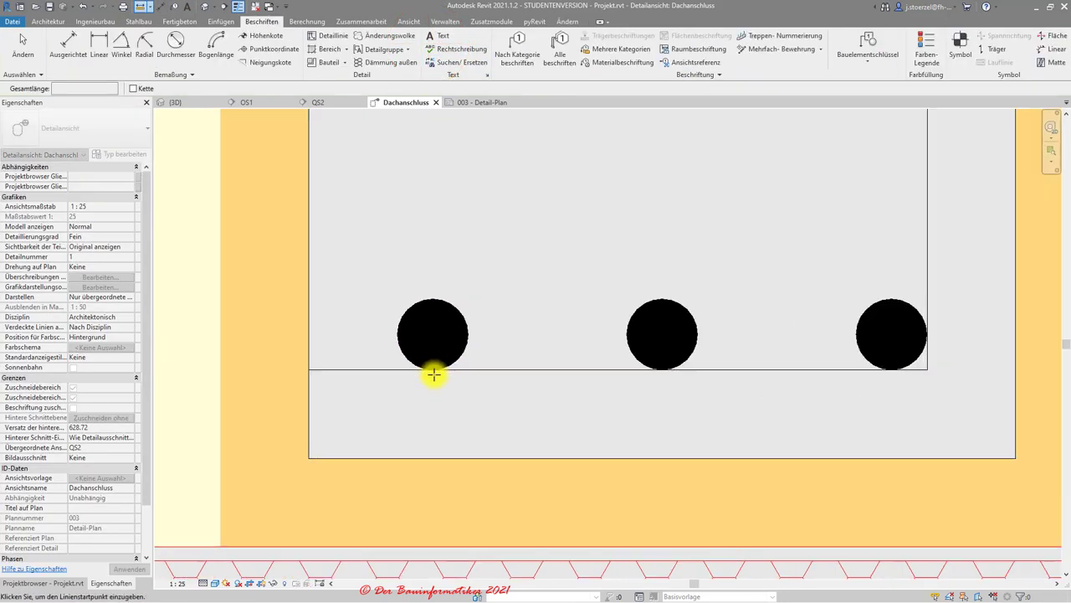
{"action": "scroll", "coordinate": [433, 376], "scroll_direction": "down", "scroll_amount": 1}
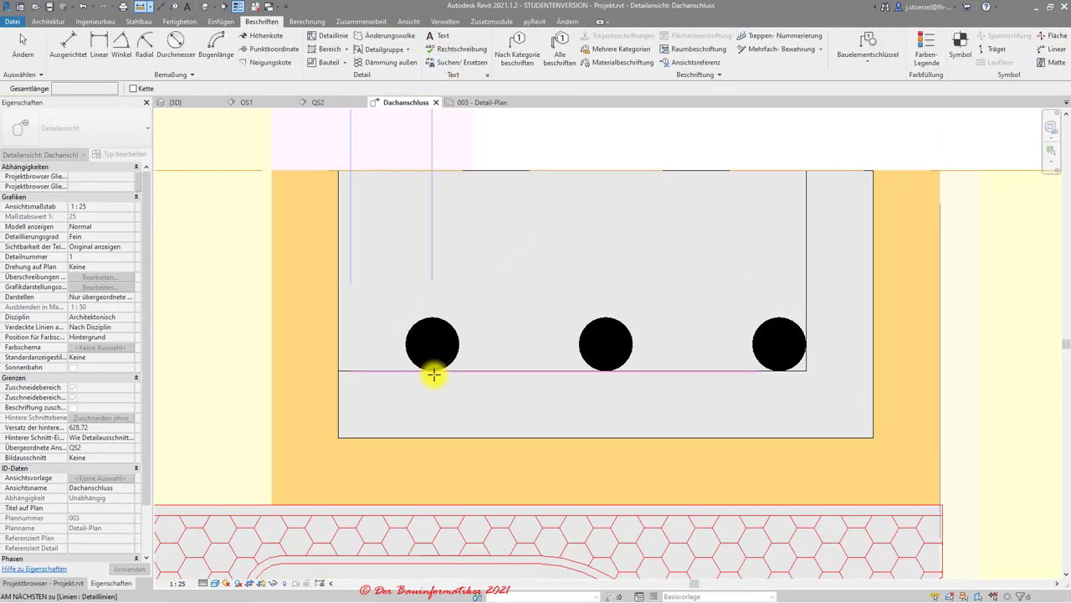
{"action": "scroll", "coordinate": [434, 376], "scroll_direction": "down", "scroll_amount": 1}
{"action": "right_click", "coordinate": [433, 376]}
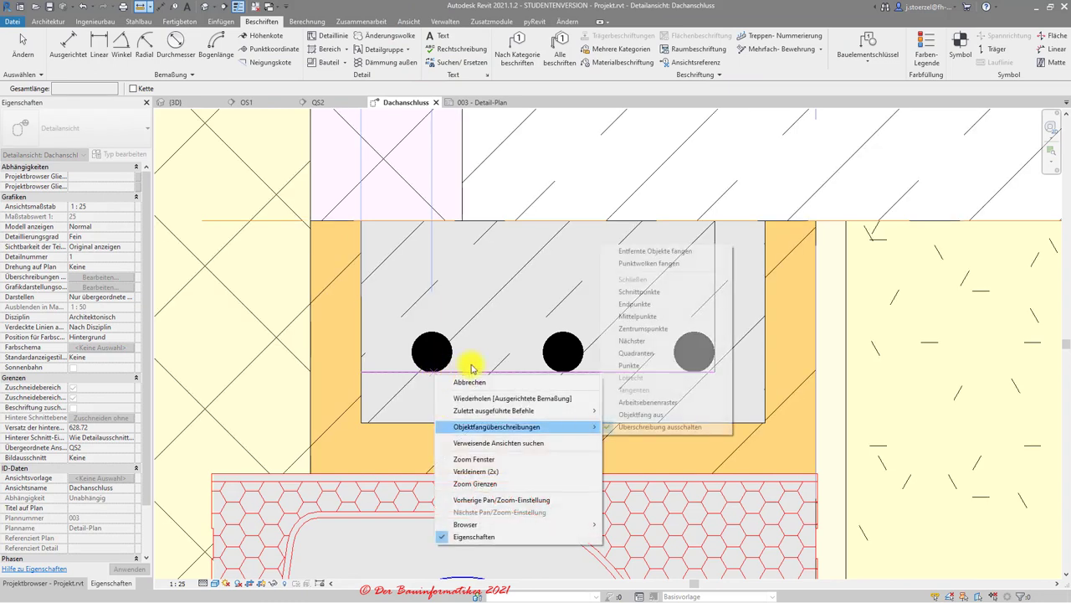
{"action": "left_click", "coordinate": [639, 317]}
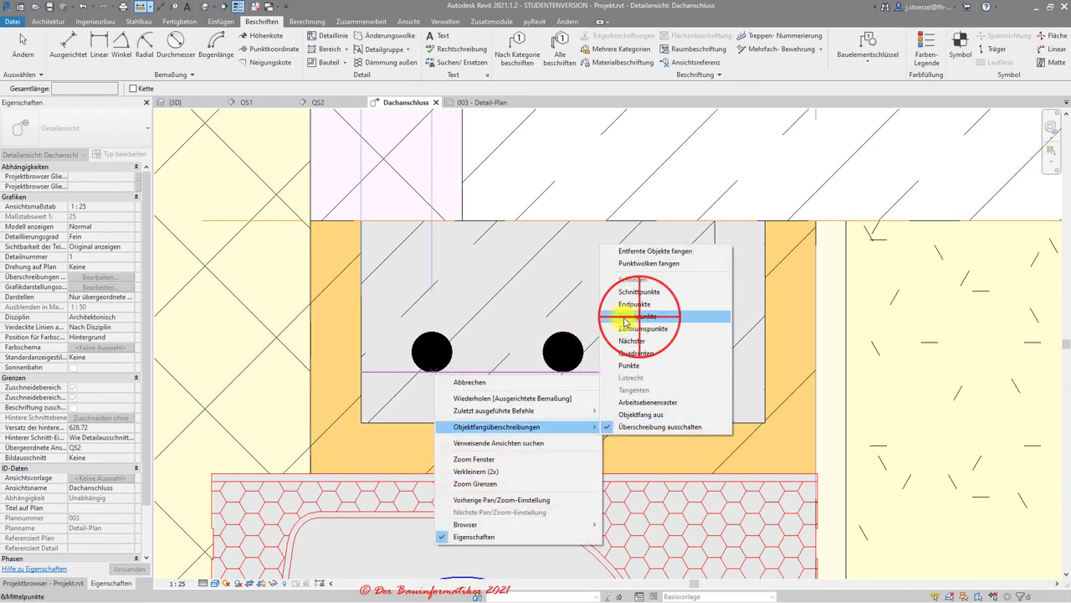
{"action": "left_click", "coordinate": [429, 360]}
{"action": "right_click", "coordinate": [537, 378]}
{"action": "mouse_move", "coordinate": [601, 429]}
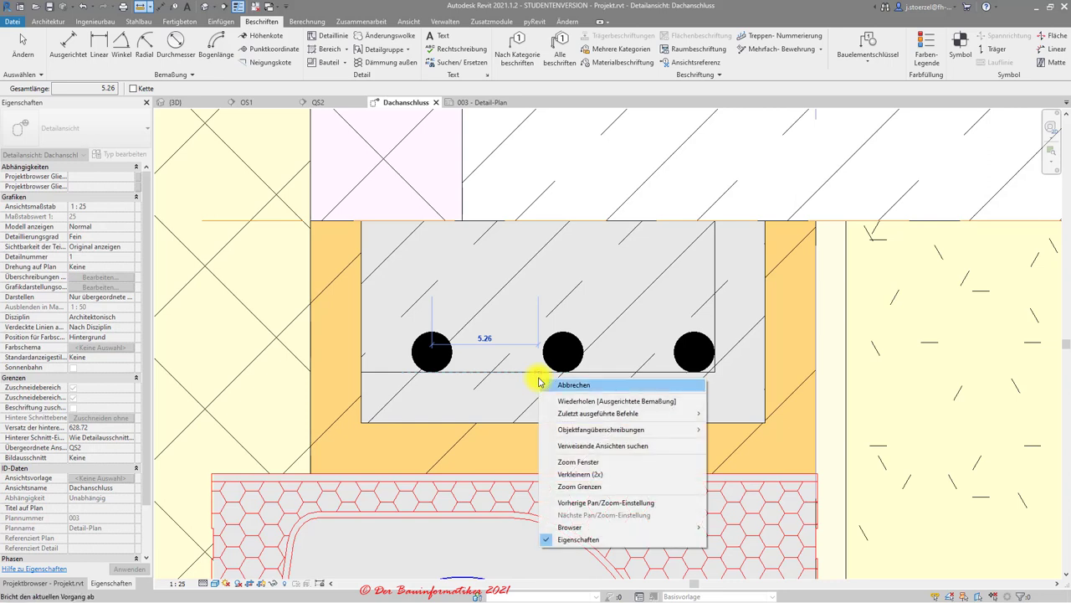
{"action": "left_click", "coordinate": [751, 320]}
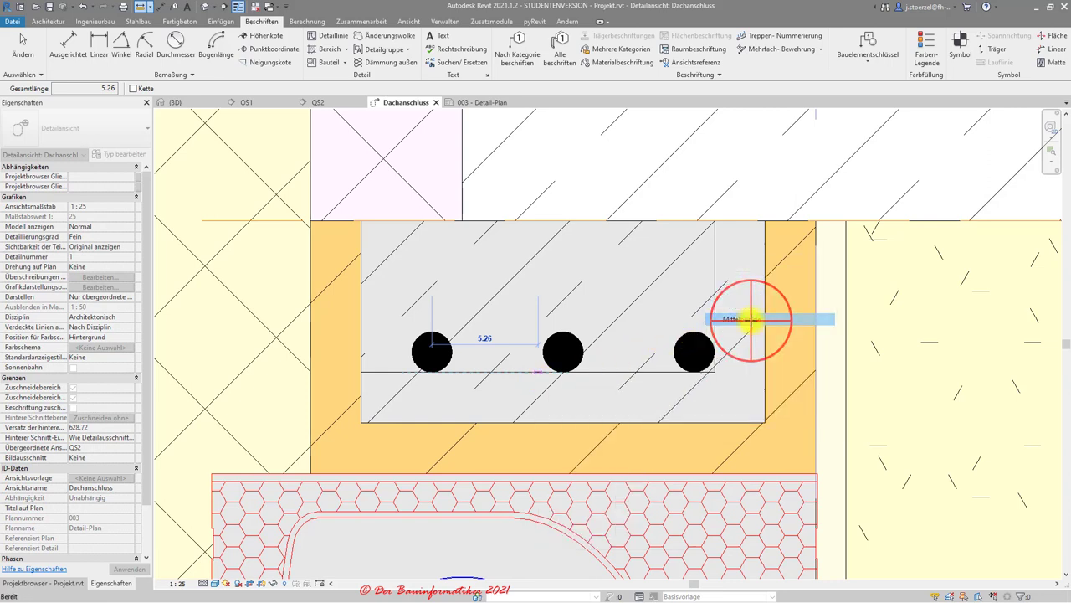
{"action": "left_click", "coordinate": [561, 374]}
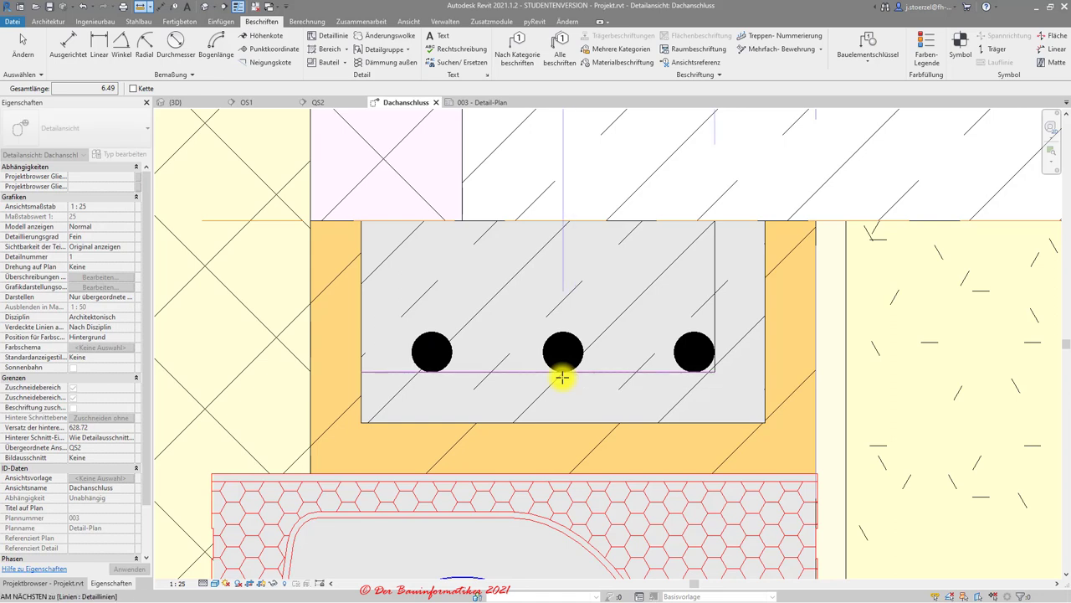
{"action": "right_click", "coordinate": [560, 377]}
{"action": "mouse_move", "coordinate": [626, 429]}
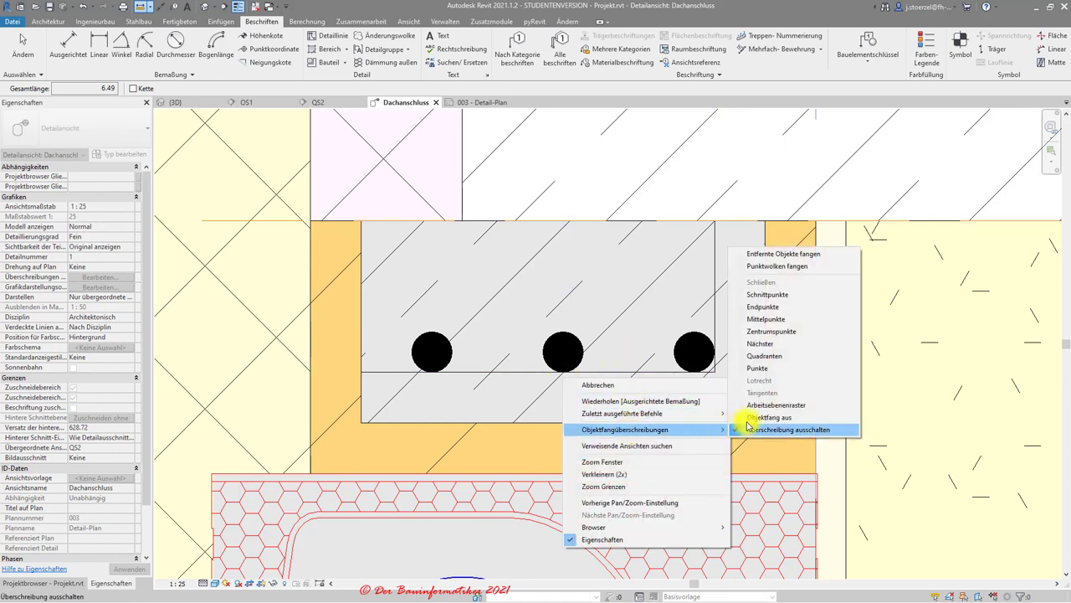
{"action": "left_click", "coordinate": [765, 319]}
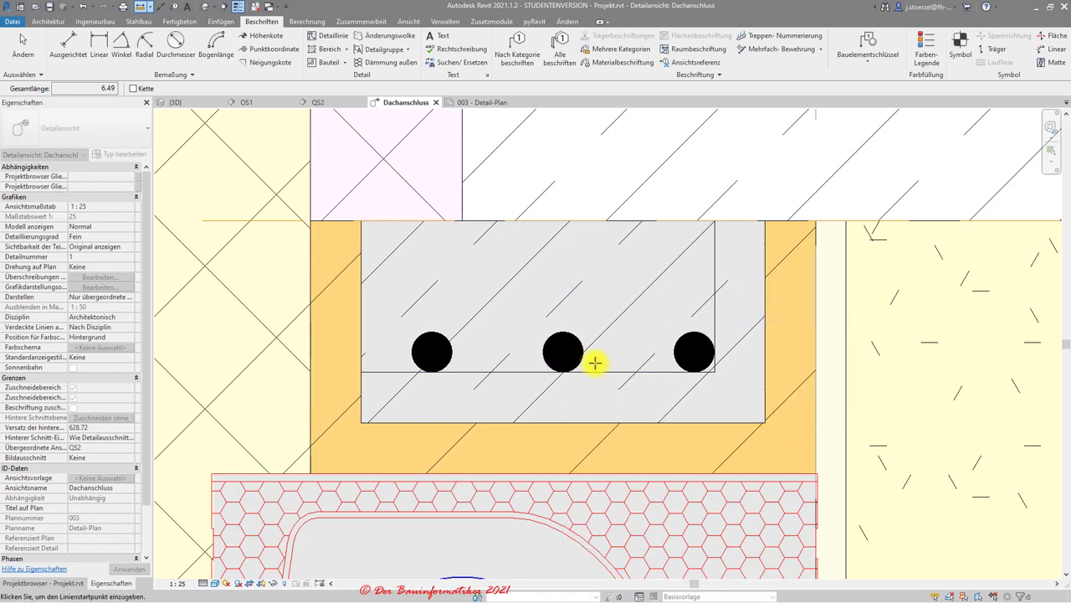
{"action": "left_click", "coordinate": [562, 367]}
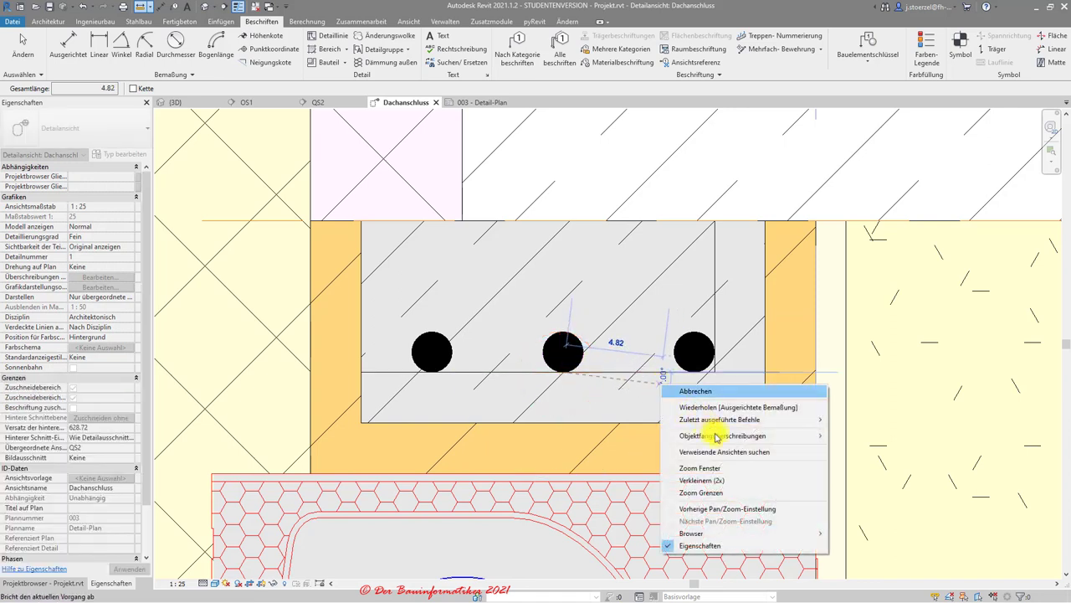
{"action": "mouse_move", "coordinate": [722, 435]}
{"action": "left_click", "coordinate": [837, 325]}
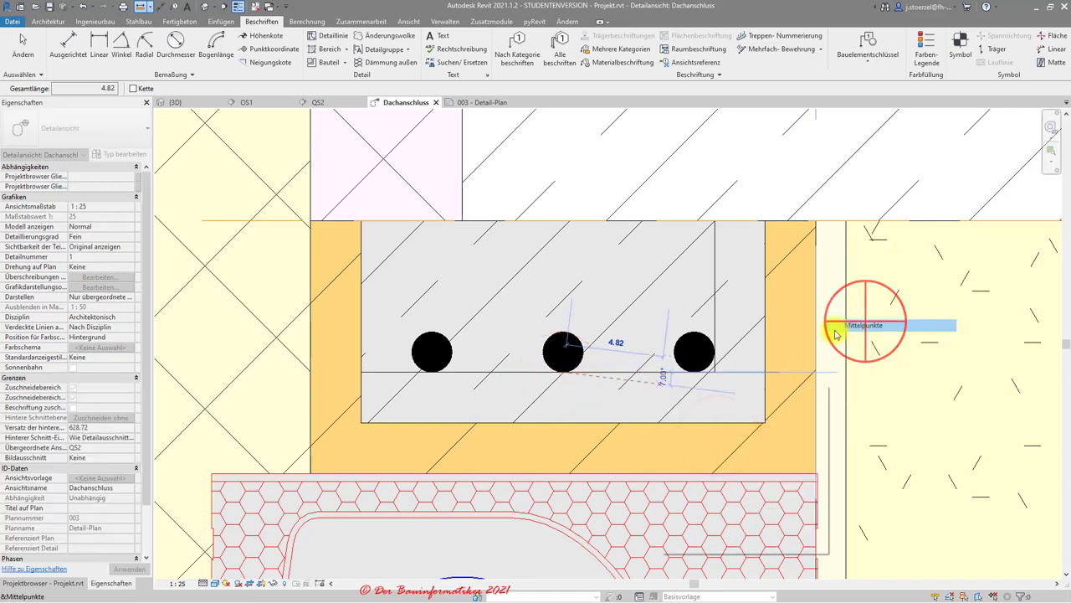
{"action": "left_click", "coordinate": [694, 365]}
{"action": "key", "text": "Escape"}
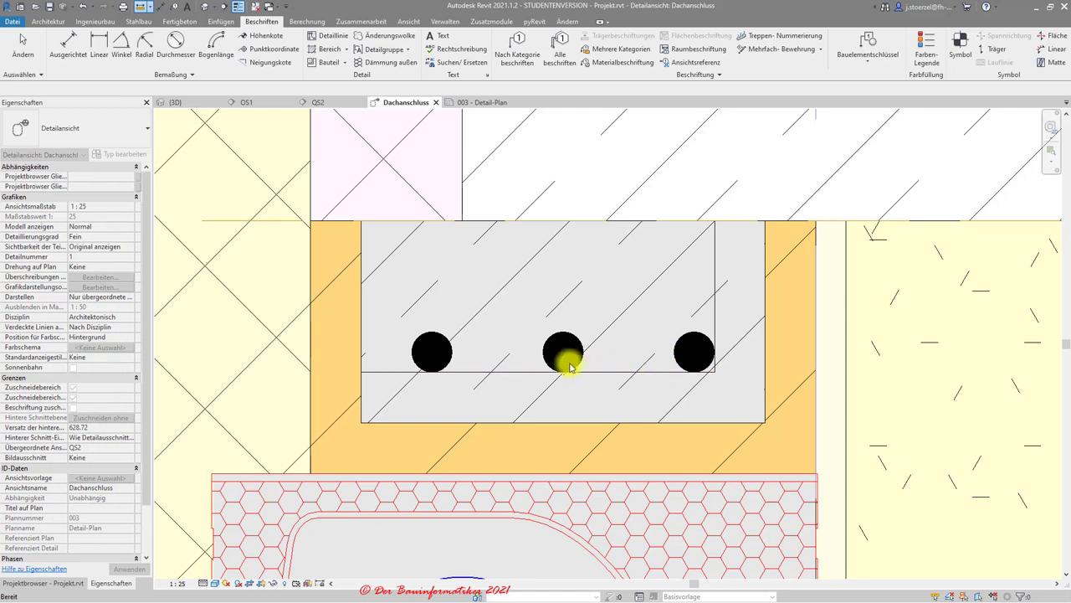
{"action": "key", "text": "Escape"}
{"action": "scroll", "coordinate": [549, 429], "scroll_direction": "down", "scroll_amount": 3}
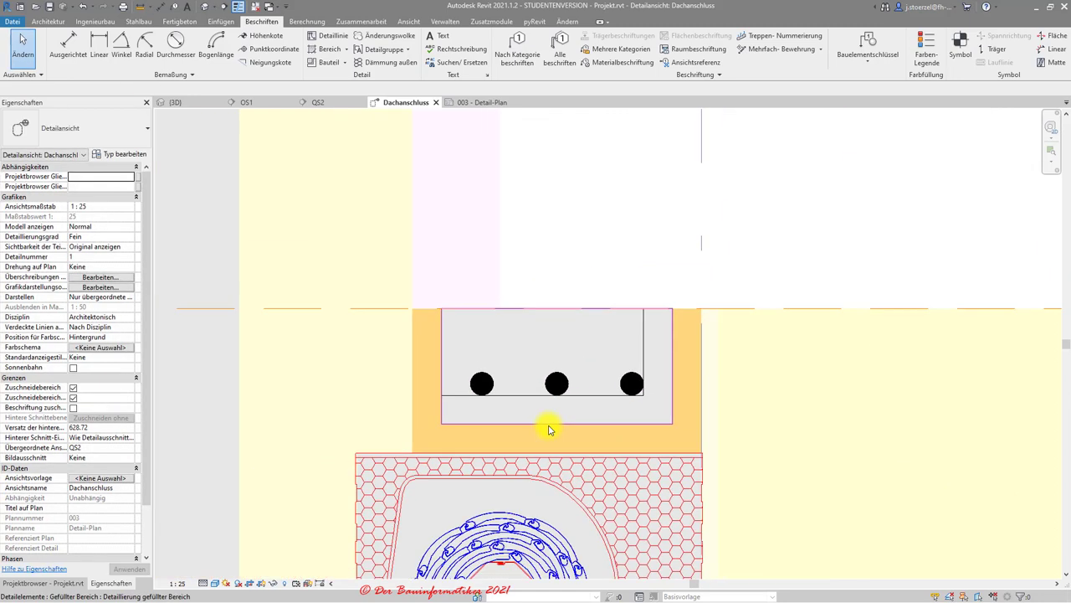
{"action": "left_click", "coordinate": [609, 396]}
{"action": "key", "text": "Escape"}
{"action": "scroll", "coordinate": [792, 383], "scroll_direction": "down", "scroll_amount": 1}
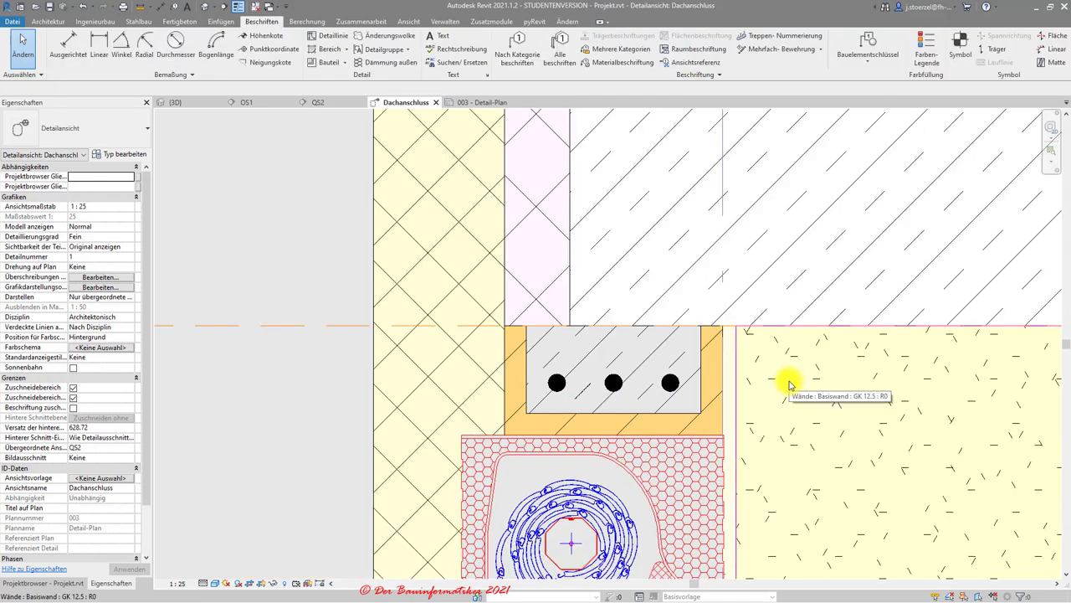
{"action": "scroll", "coordinate": [454, 407], "scroll_direction": "down", "scroll_amount": 3}
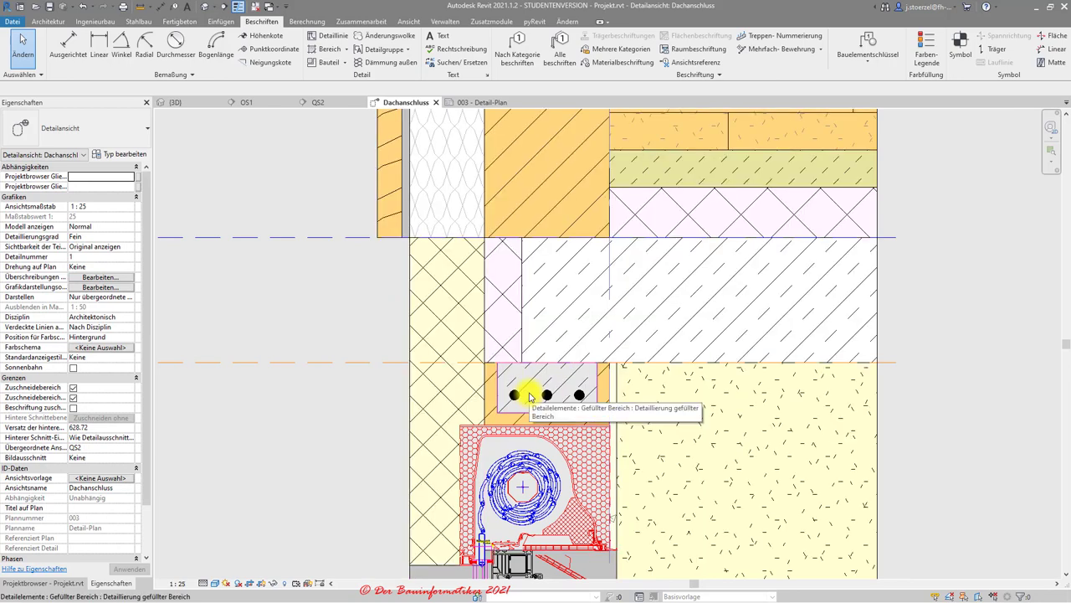
{"action": "left_click", "coordinate": [322, 102]}
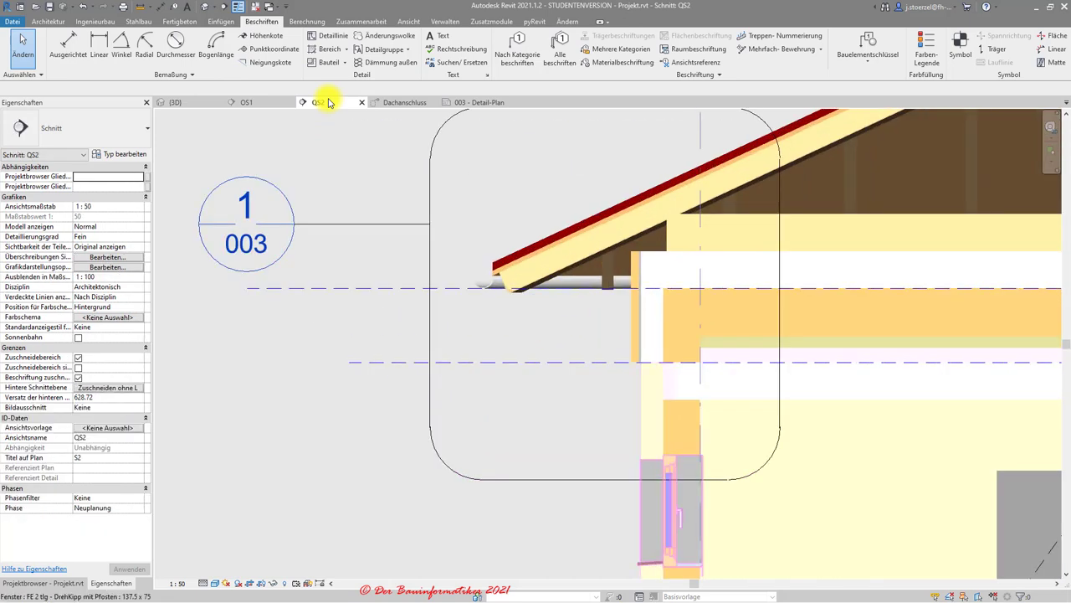
{"action": "left_click", "coordinate": [401, 102]}
{"action": "scroll", "coordinate": [502, 360], "scroll_direction": "down", "scroll_amount": 2}
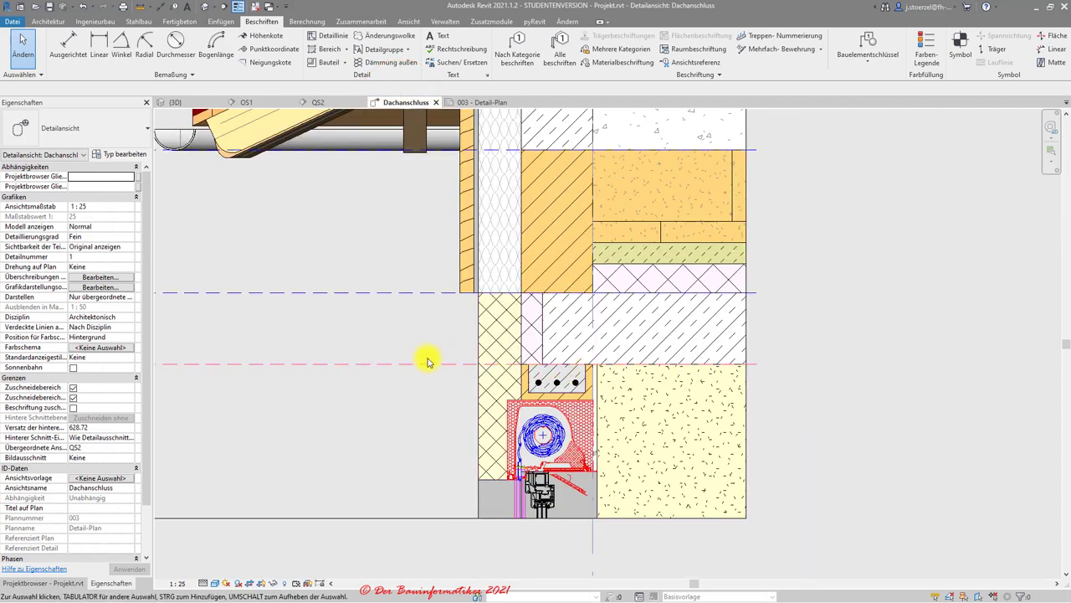
{"action": "scroll", "coordinate": [427, 362], "scroll_direction": "up", "scroll_amount": 2}
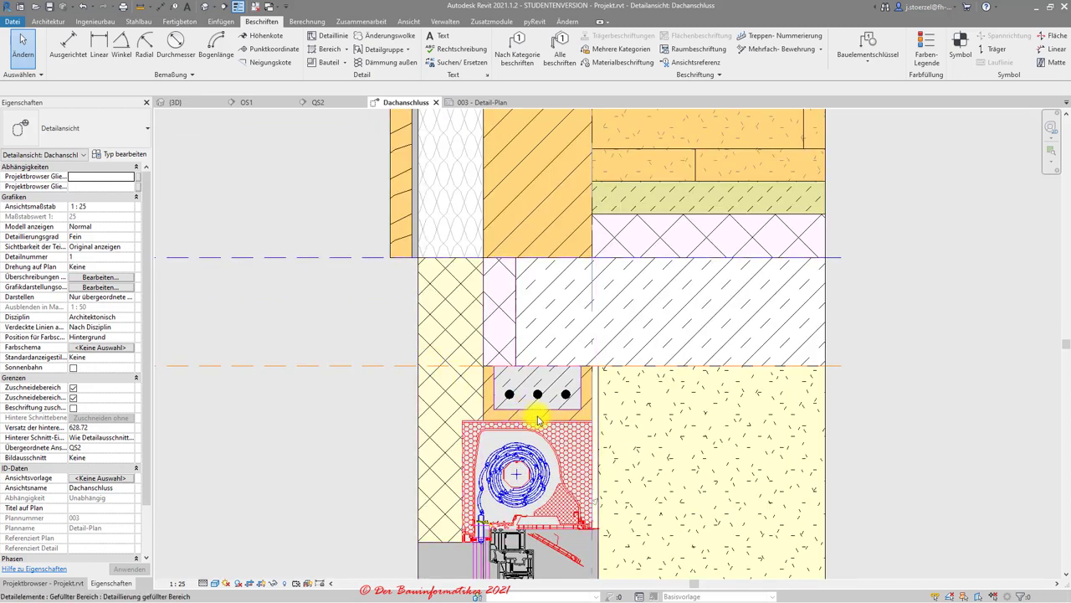
{"action": "scroll", "coordinate": [538, 420], "scroll_direction": "down", "scroll_amount": 1}
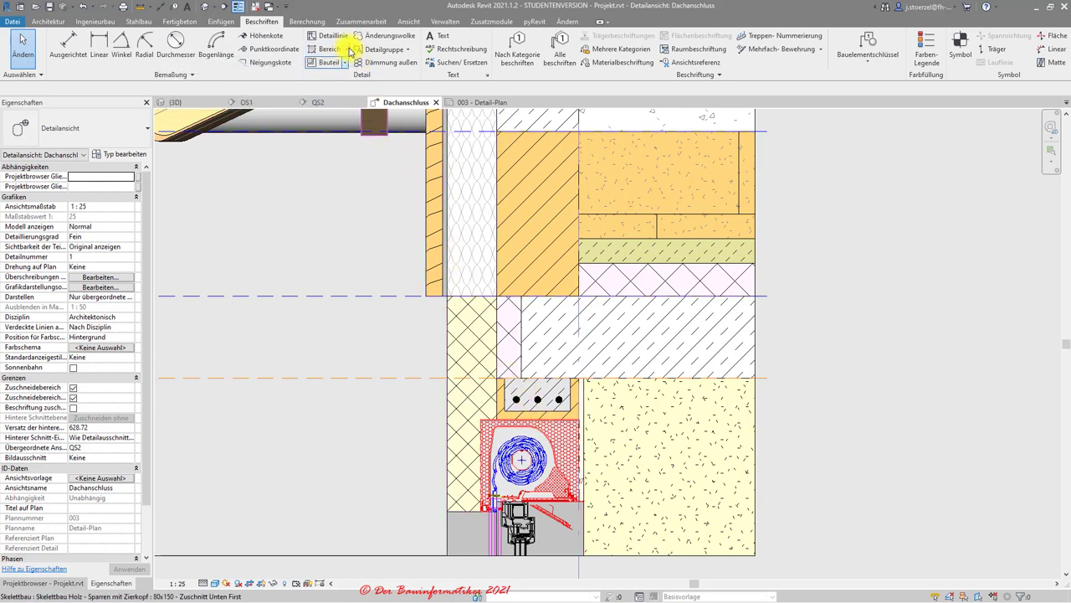
{"action": "left_click", "coordinate": [409, 51]}
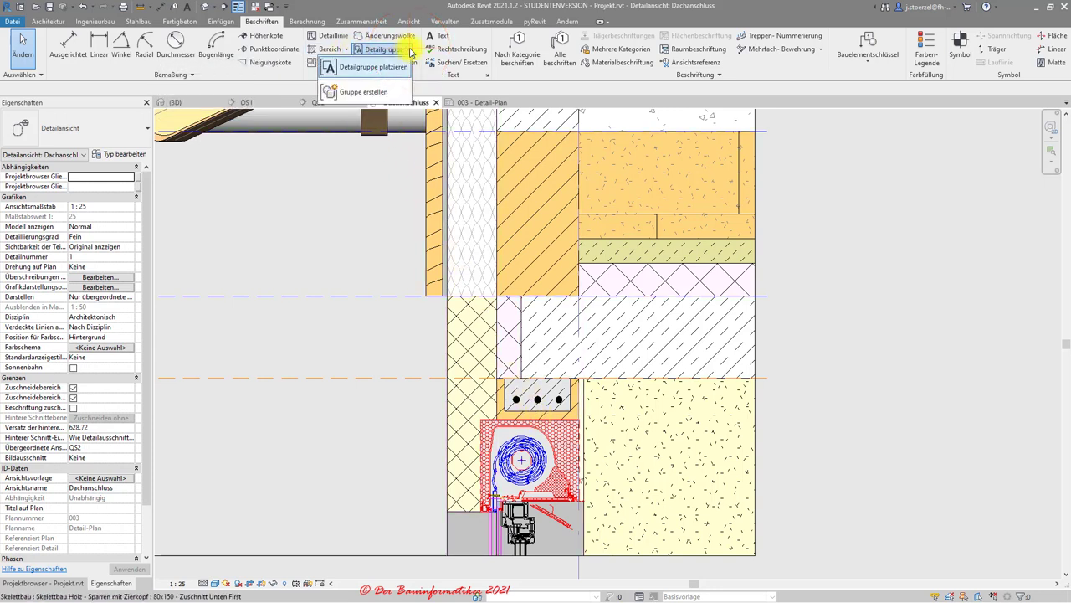
{"action": "left_click", "coordinate": [404, 326]}
Window-select the lintel and three dots and create detail group 'Fenstersturz 19x9.5'
{"action": "left_click", "coordinate": [404, 326]}
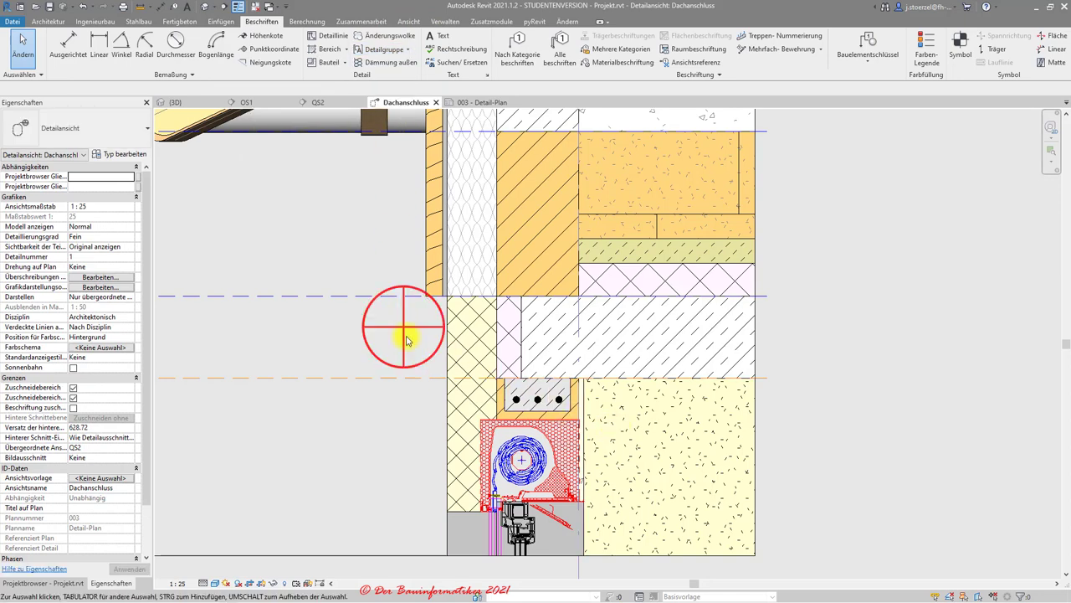
{"action": "left_click", "coordinate": [609, 416]}
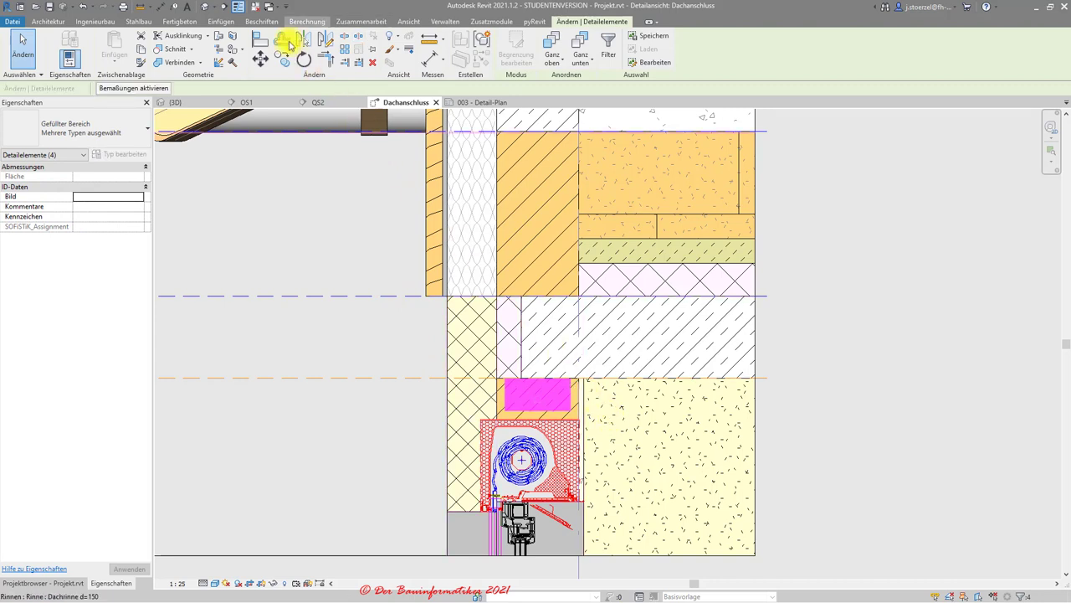
{"action": "left_click", "coordinate": [262, 21]}
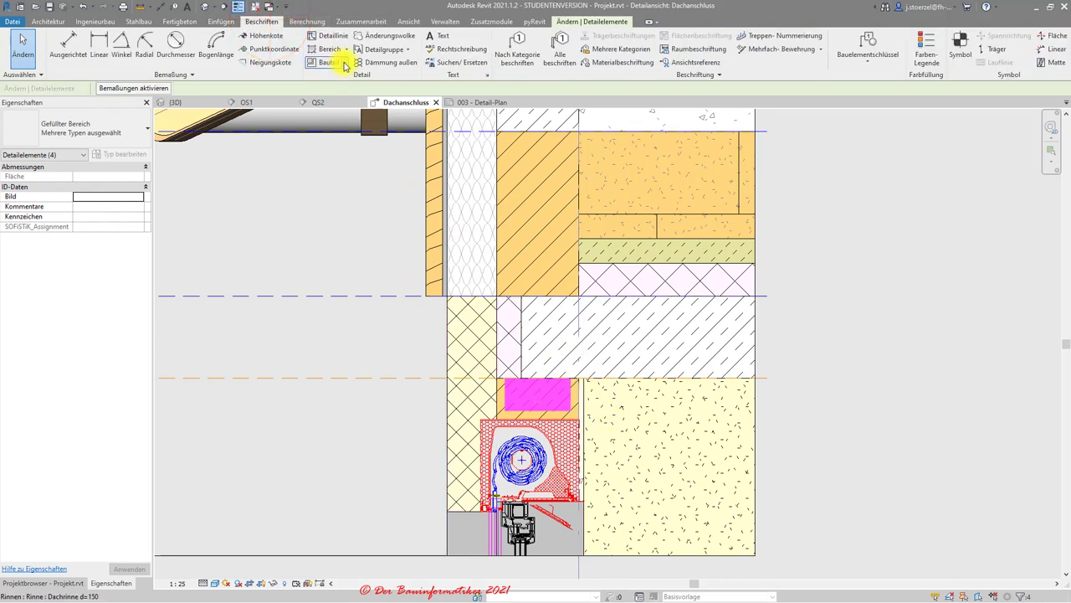
{"action": "left_click", "coordinate": [408, 48]}
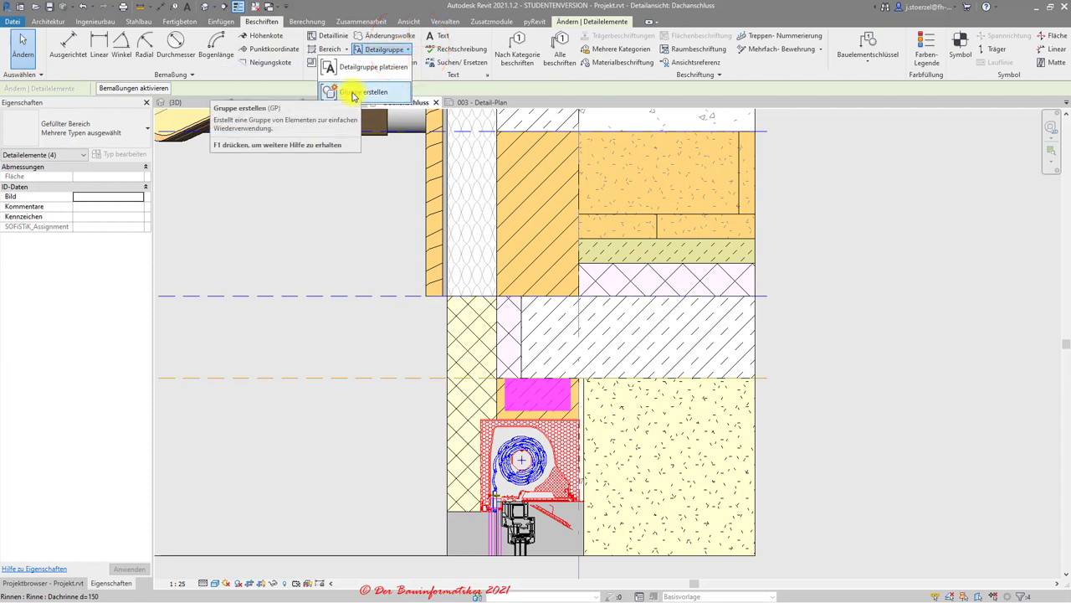
{"action": "left_click", "coordinate": [353, 94]}
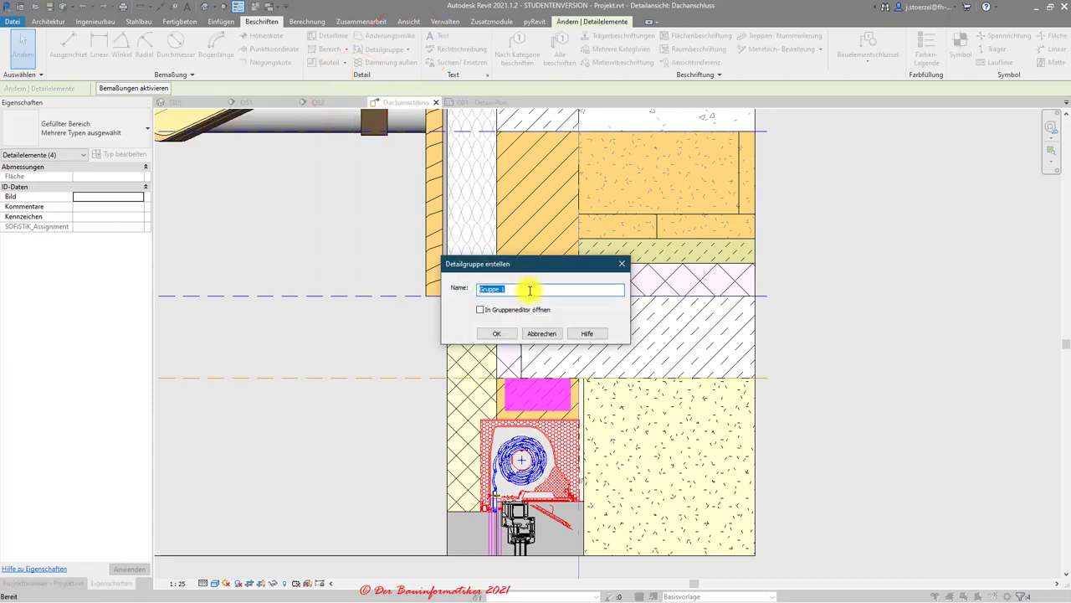
{"action": "left_click", "coordinate": [530, 289]}
{"action": "type", "text": "Fenstersturz"}
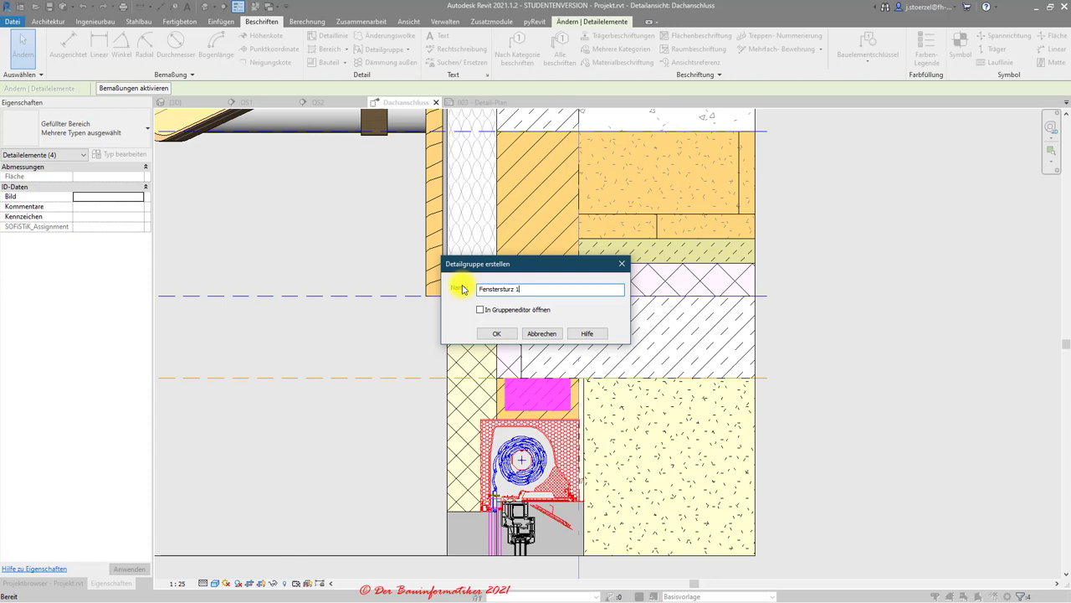
{"action": "type", "text": "9x9.5"}
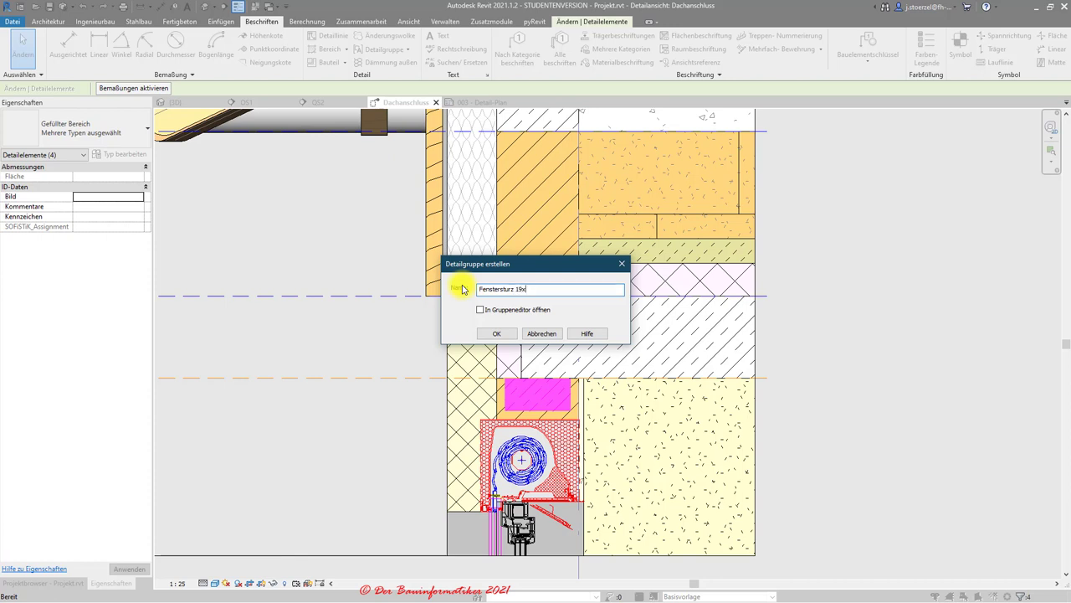
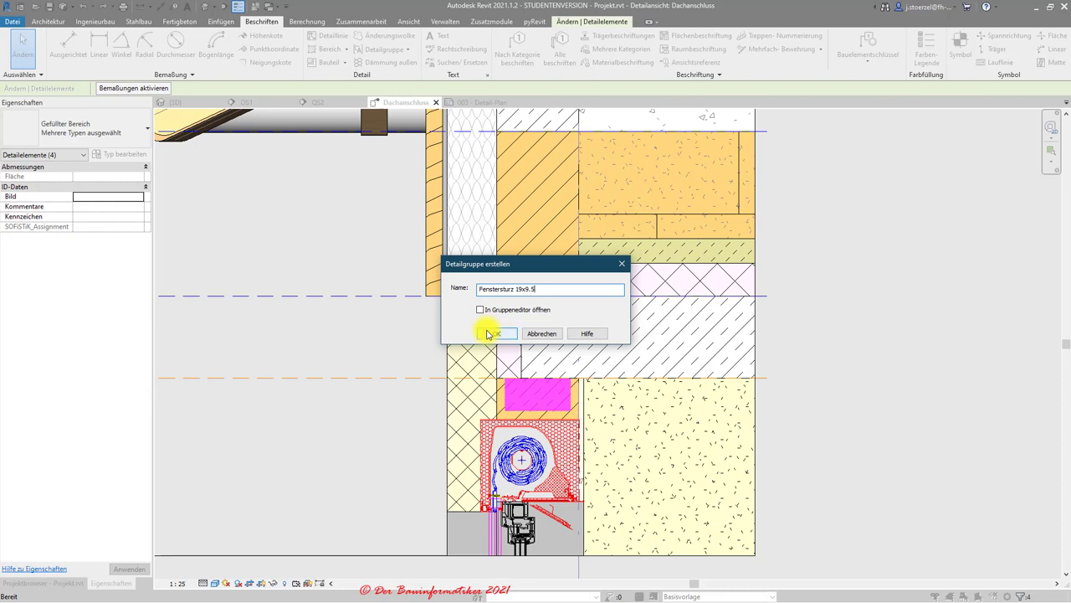
Confirm the Fenstersturz 19x9.5 detail group, enter and cancel group editing, then deselect it
{"action": "left_click", "coordinate": [490, 333]}
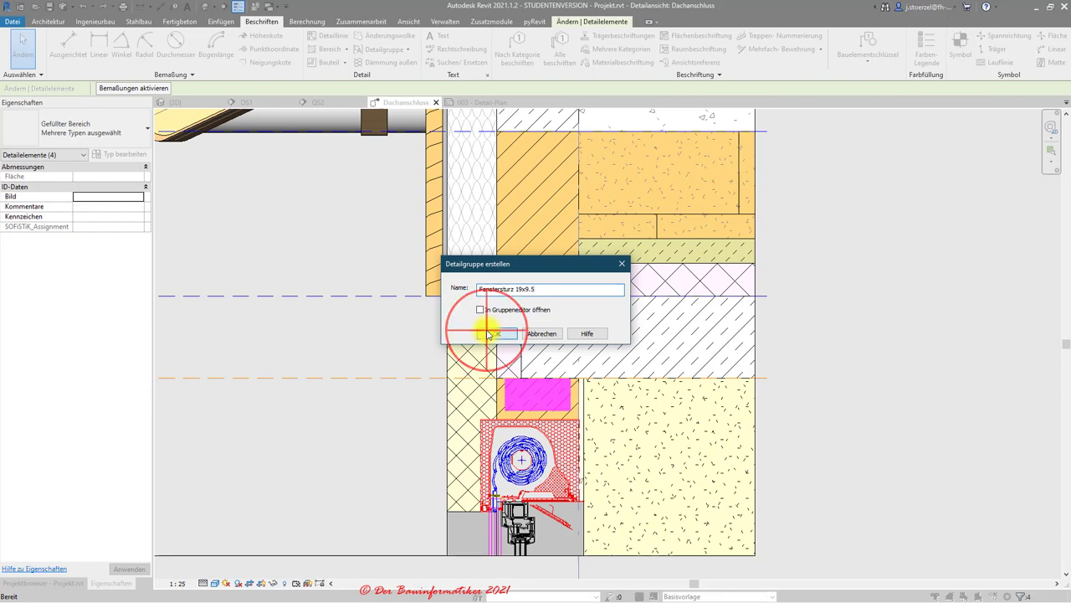
{"action": "left_click", "coordinate": [365, 333]}
{"action": "left_click", "coordinate": [548, 399]}
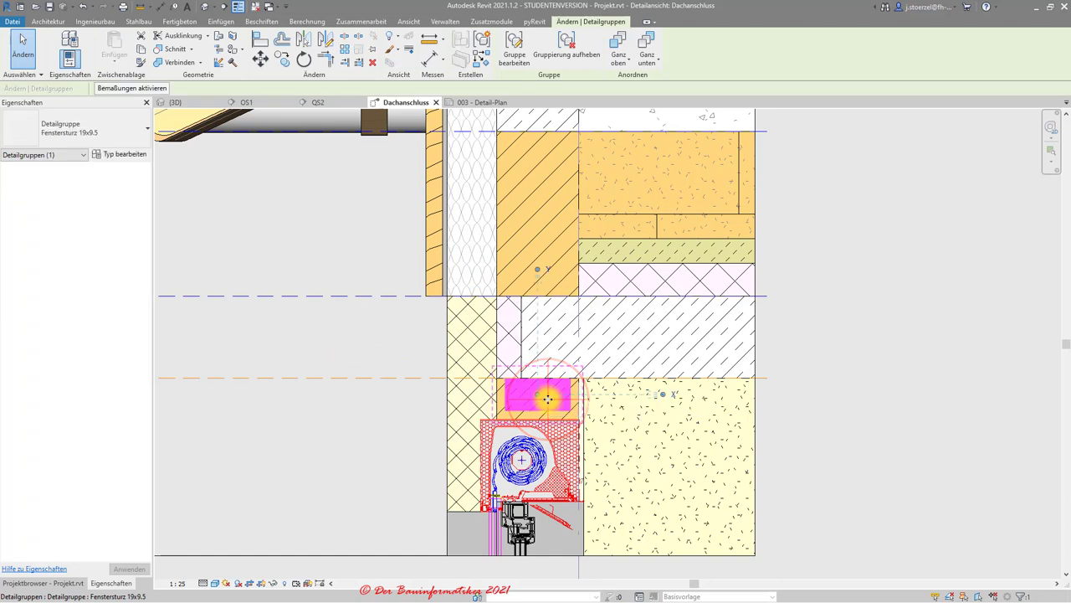
{"action": "left_click", "coordinate": [514, 46]}
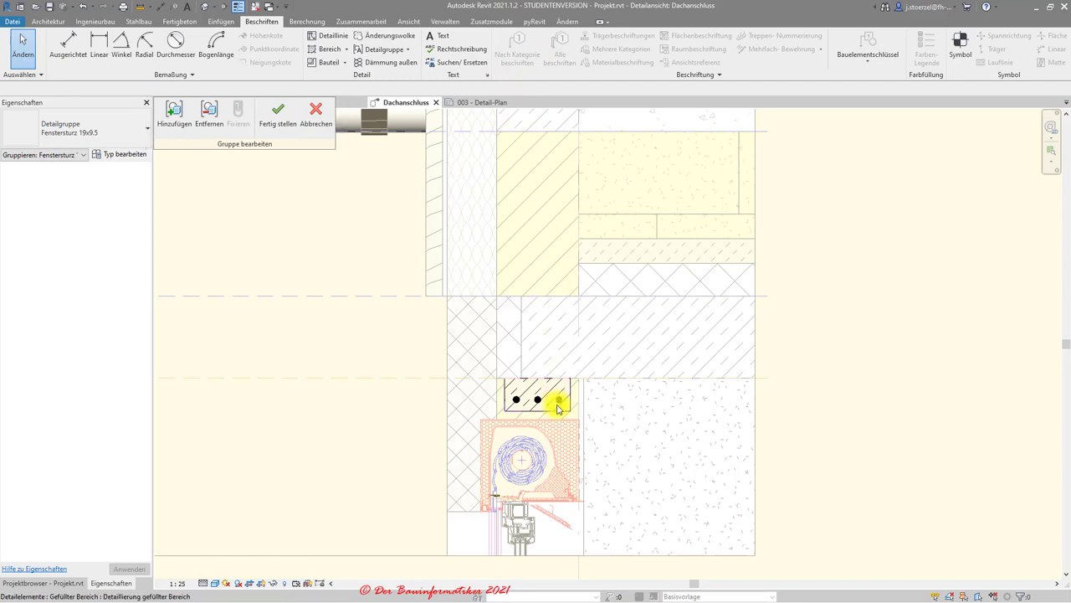
{"action": "left_click", "coordinate": [322, 112]}
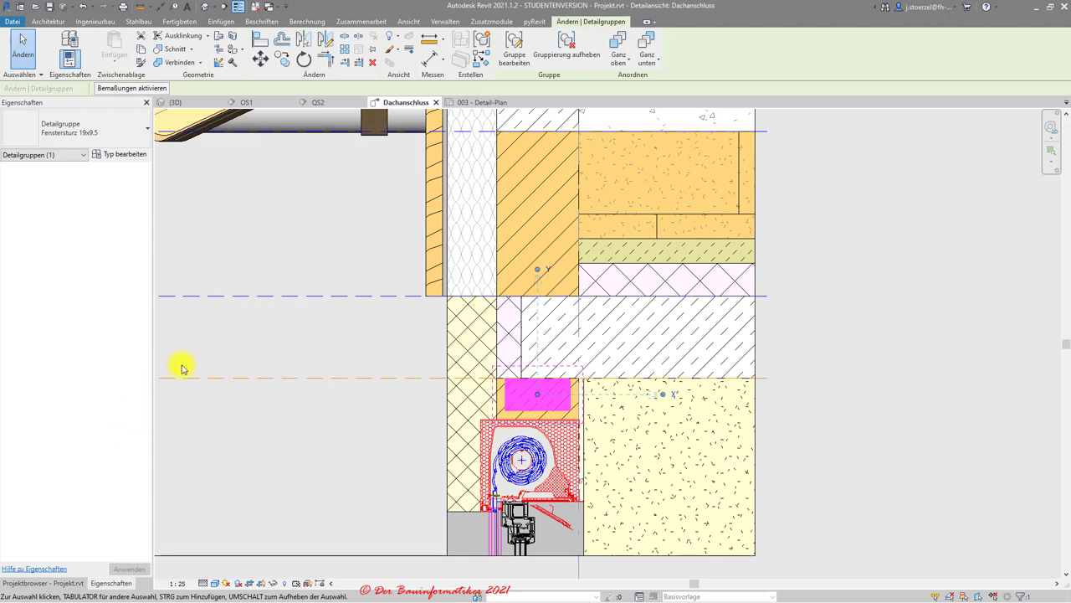
{"action": "left_click", "coordinate": [297, 229]}
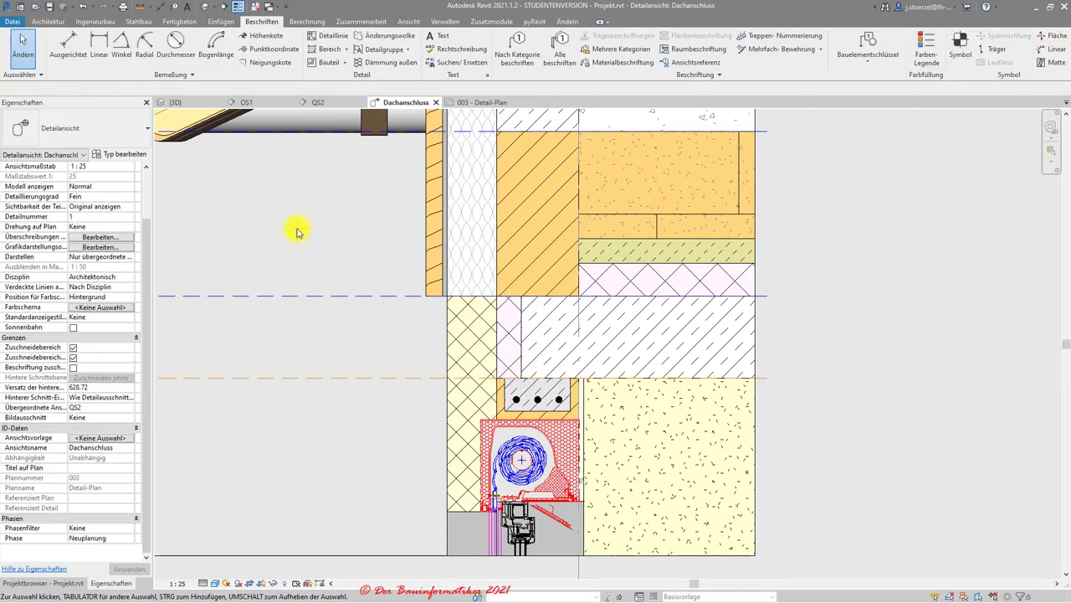
Find the Fenstersturz 19x9.5 group under Gruppen > Detail in the Projektbrowser
{"action": "left_click", "coordinate": [43, 583]}
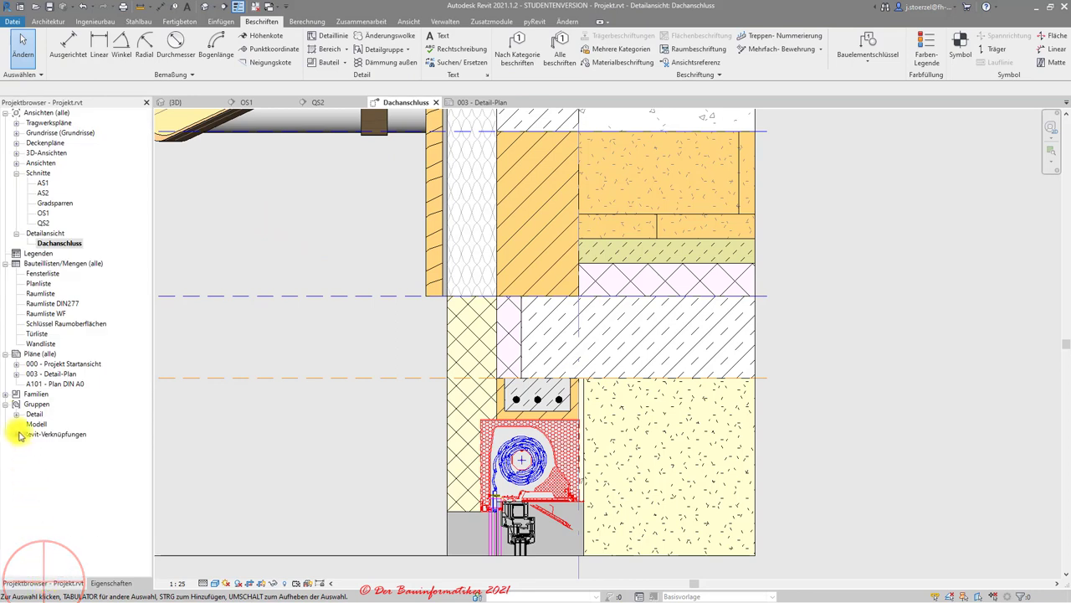
{"action": "left_click", "coordinate": [17, 415]}
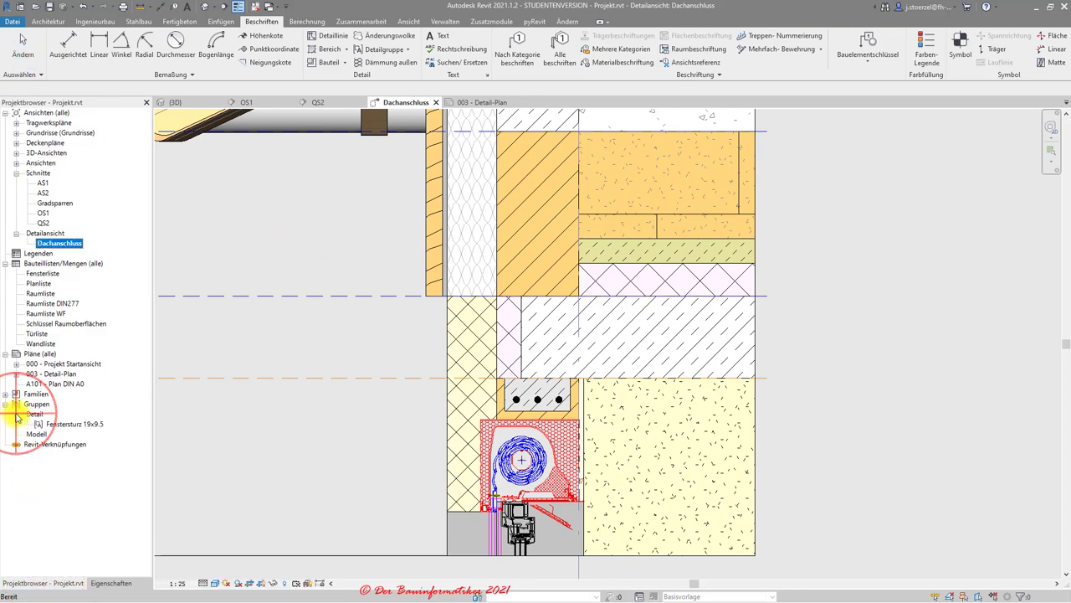
{"action": "left_click", "coordinate": [65, 424]}
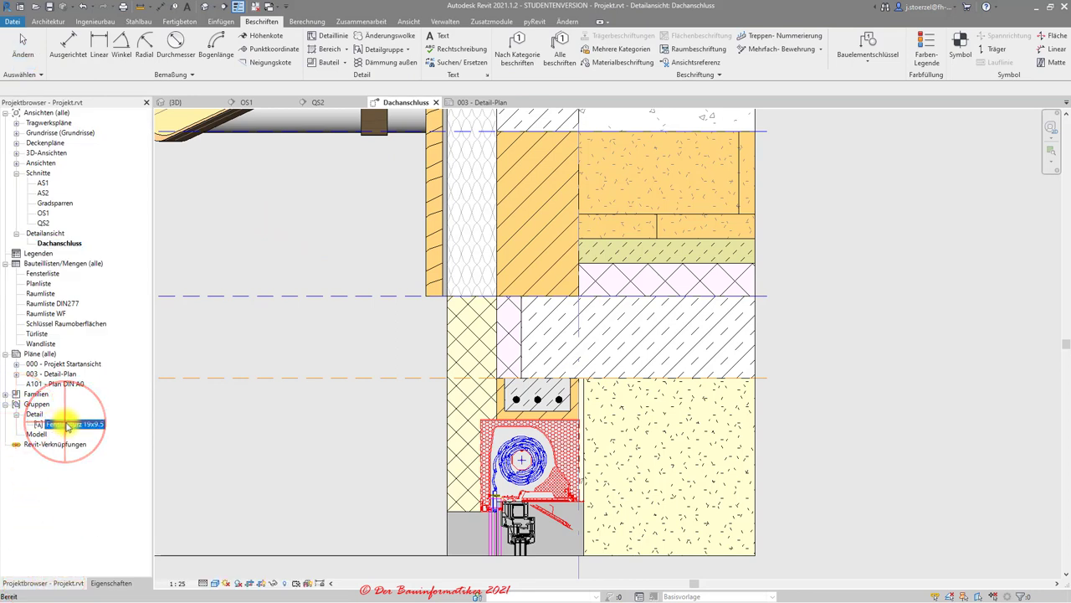
Place a trial copy of the Fenstersturz group higher in the view, then delete it
{"action": "left_click_drag", "start_coordinate": [309, 404], "coordinate": [370, 402]}
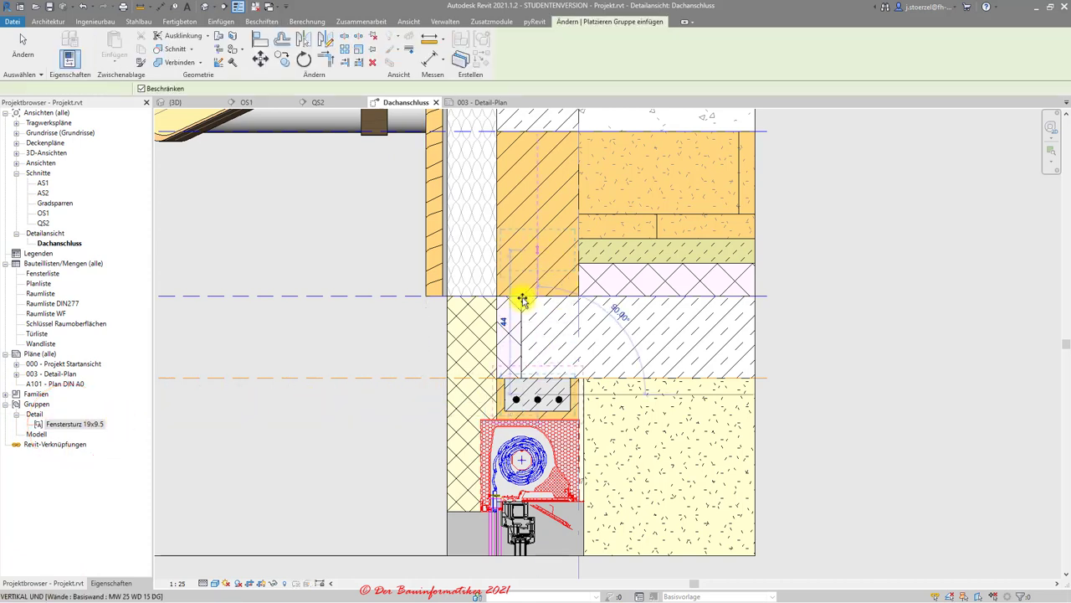
{"action": "left_click", "coordinate": [536, 251]}
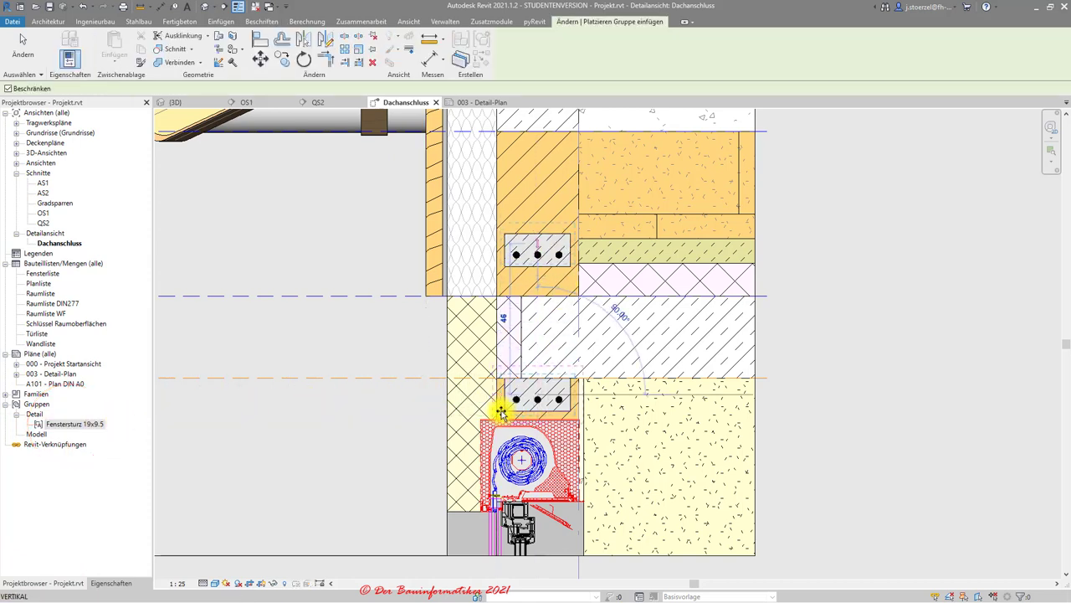
{"action": "key", "text": "Escape"}
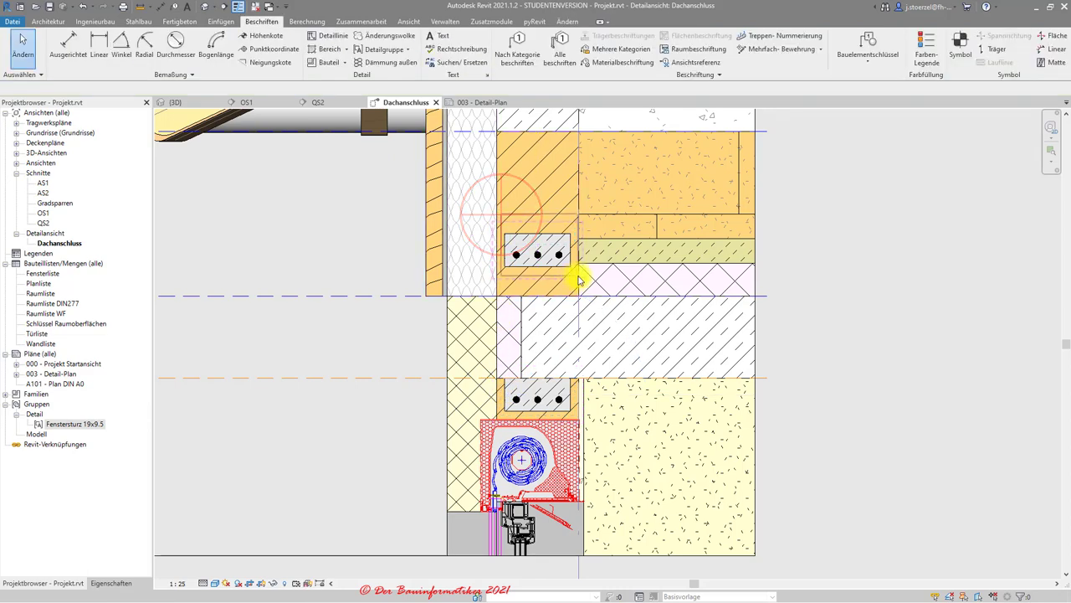
{"action": "left_click", "coordinate": [577, 275]}
{"action": "key", "text": "Delete"}
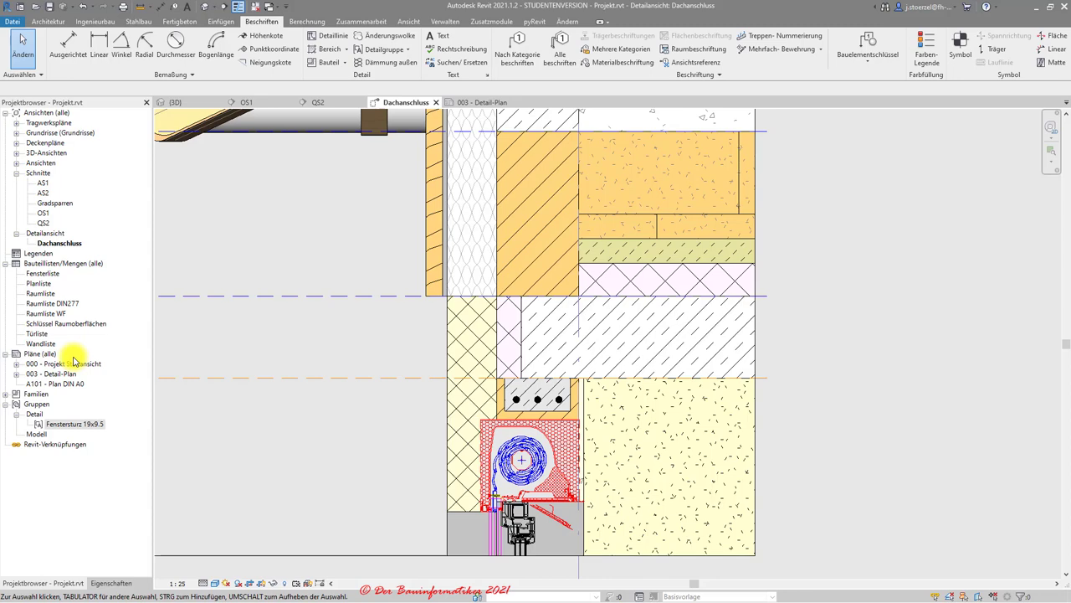
Drop a Fenstersturz 19x9.5 copy onto the window lintel in section QS2
{"action": "left_click", "coordinate": [325, 103]}
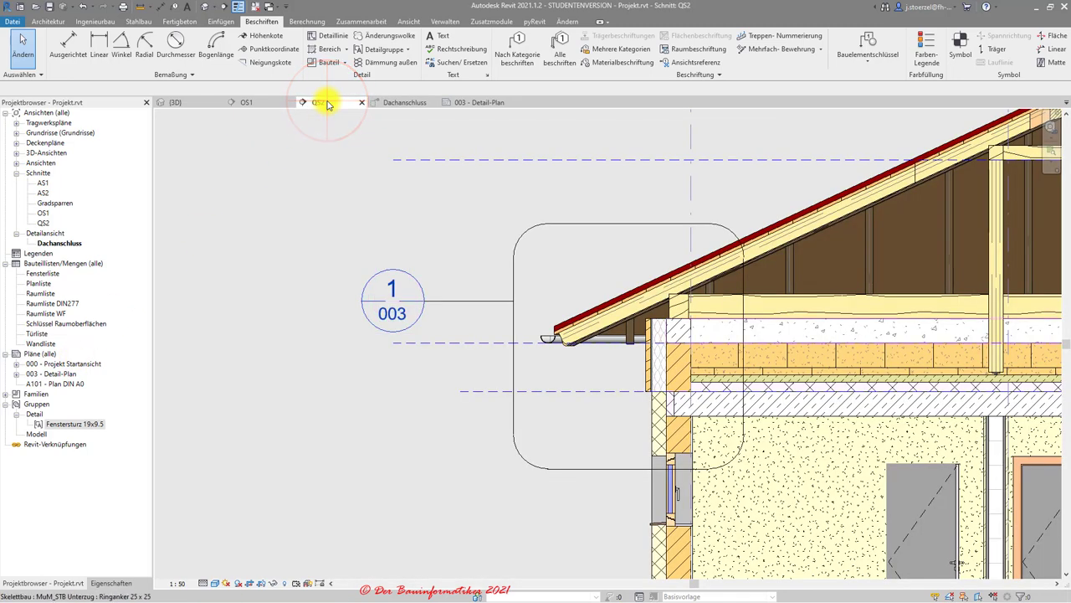
{"action": "left_click_drag", "start_coordinate": [85, 419], "coordinate": [632, 387]}
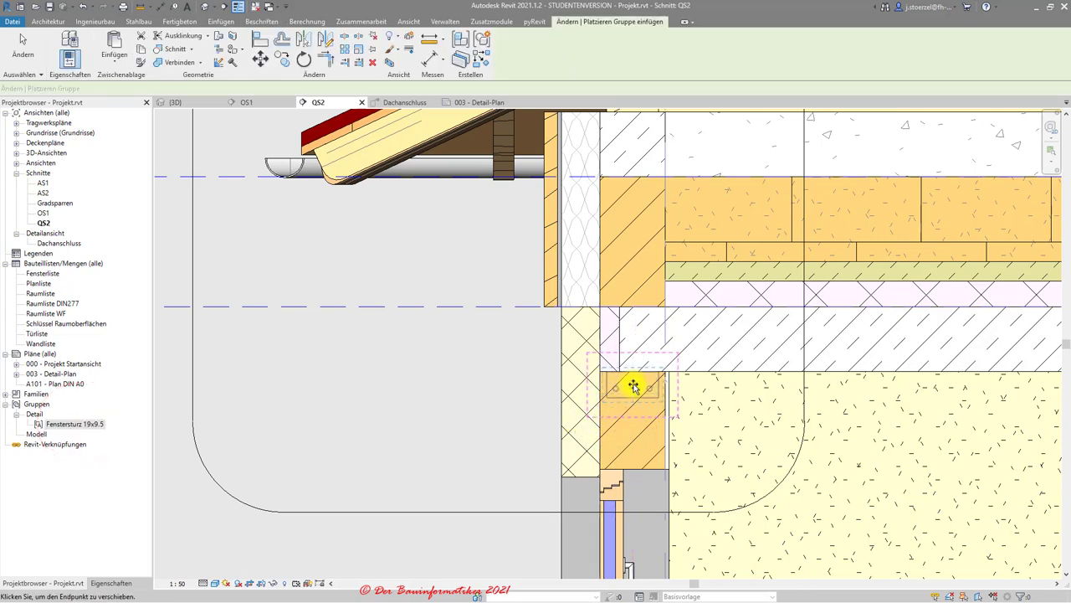
{"action": "left_click", "coordinate": [631, 387]}
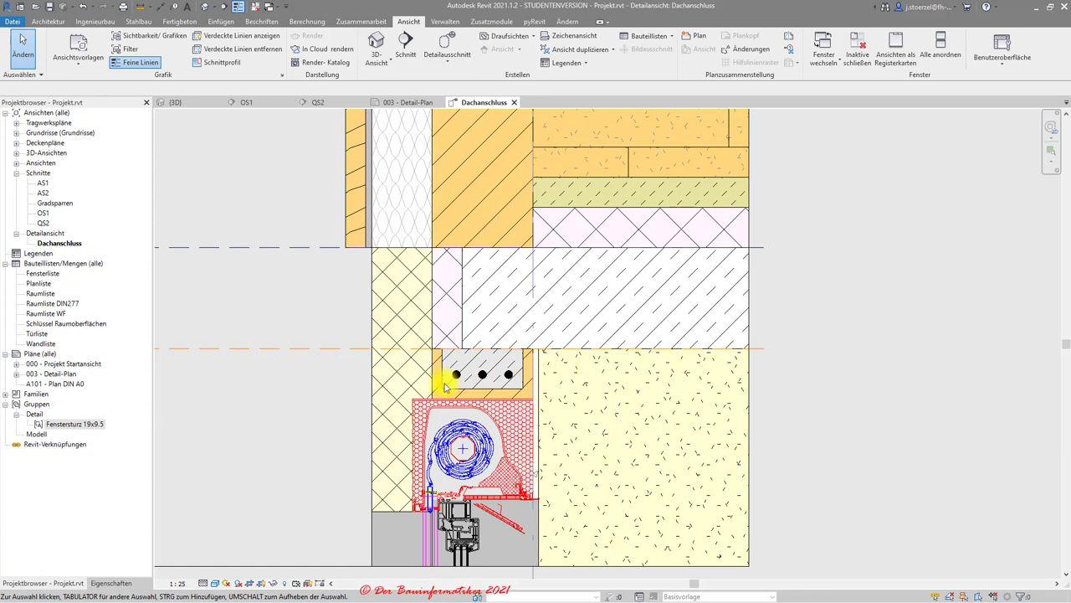
{"action": "left_click", "coordinate": [74, 423]}
{"action": "scroll", "coordinate": [464, 389], "scroll_direction": "down", "scroll_amount": 1}
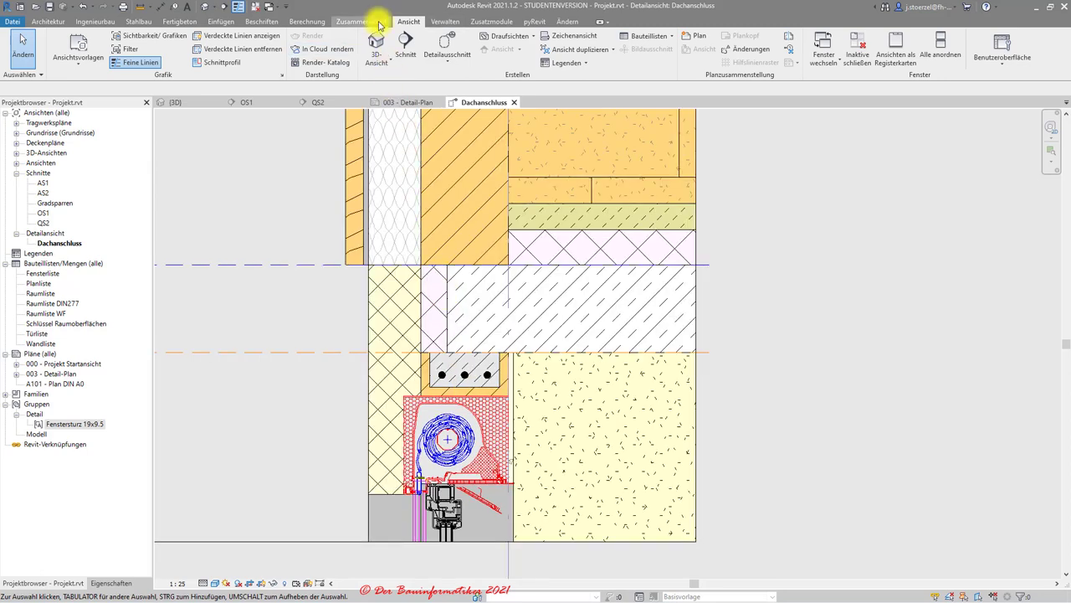
Start Detailgruppe platzieren and check the available detail group types in Eigenschaften
{"action": "left_click", "coordinate": [261, 22]}
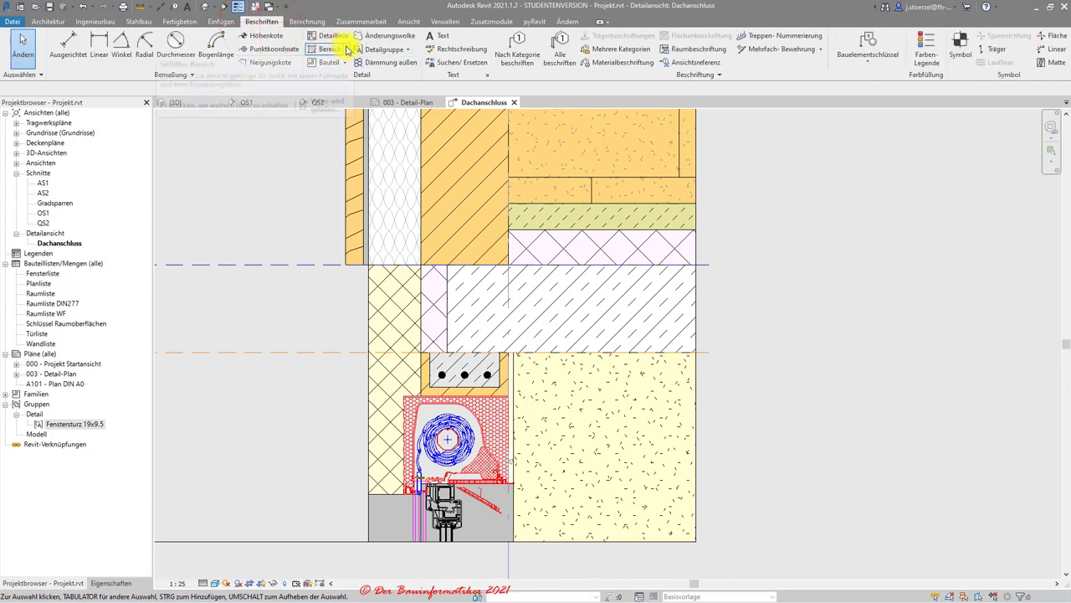
{"action": "left_click", "coordinate": [406, 50]}
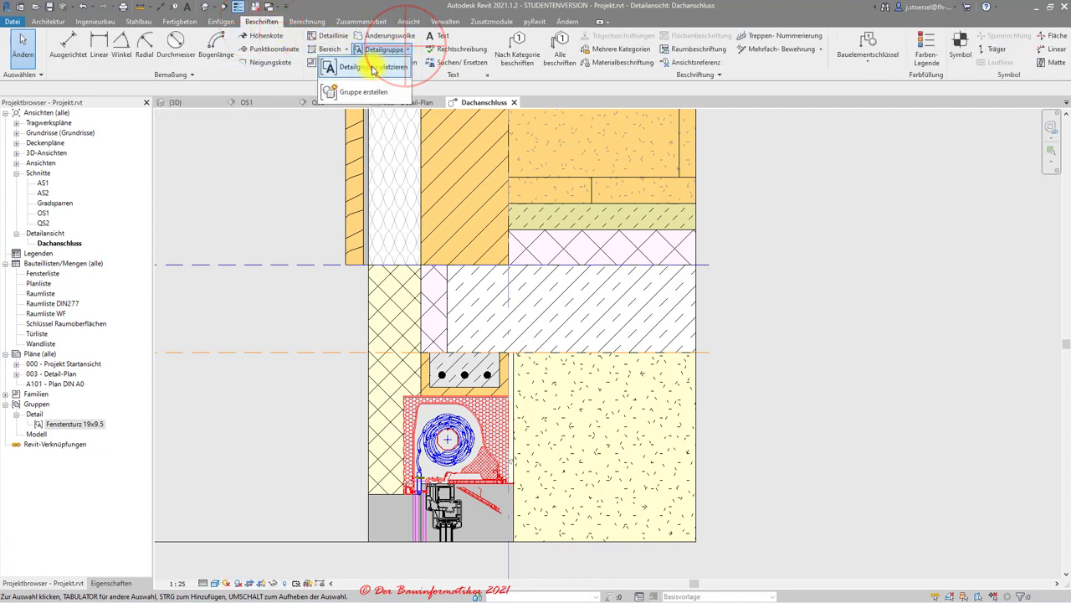
{"action": "left_click", "coordinate": [375, 69]}
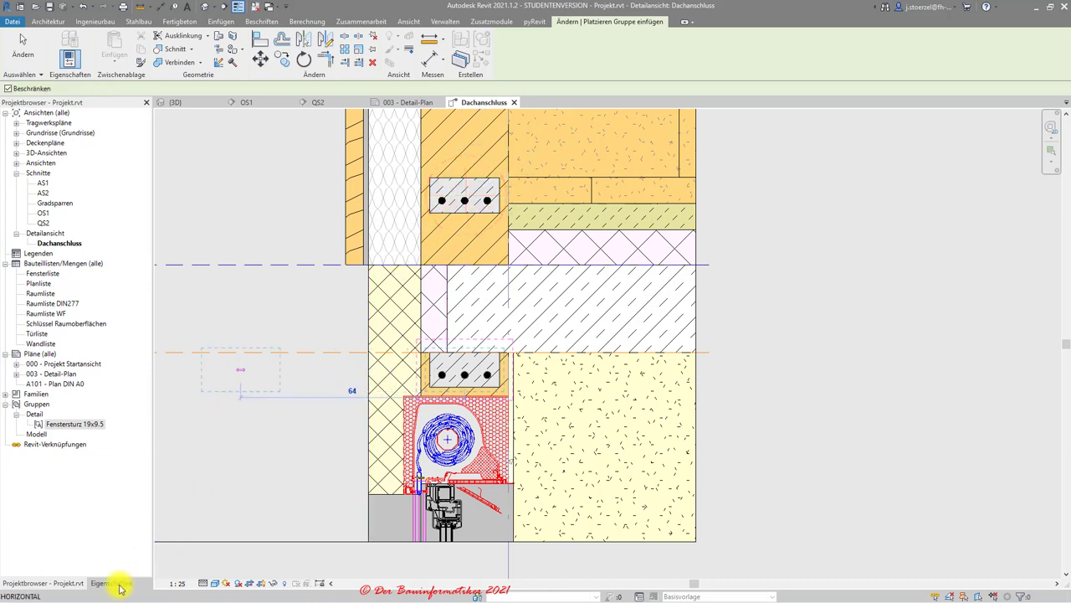
{"action": "left_click", "coordinate": [118, 586]}
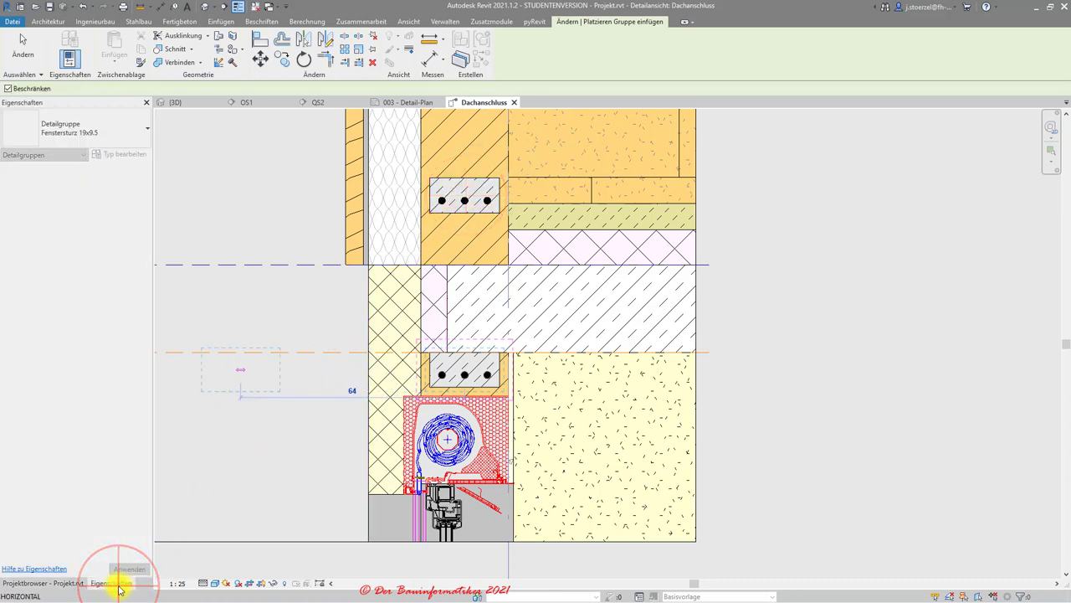
{"action": "left_click", "coordinate": [125, 133]}
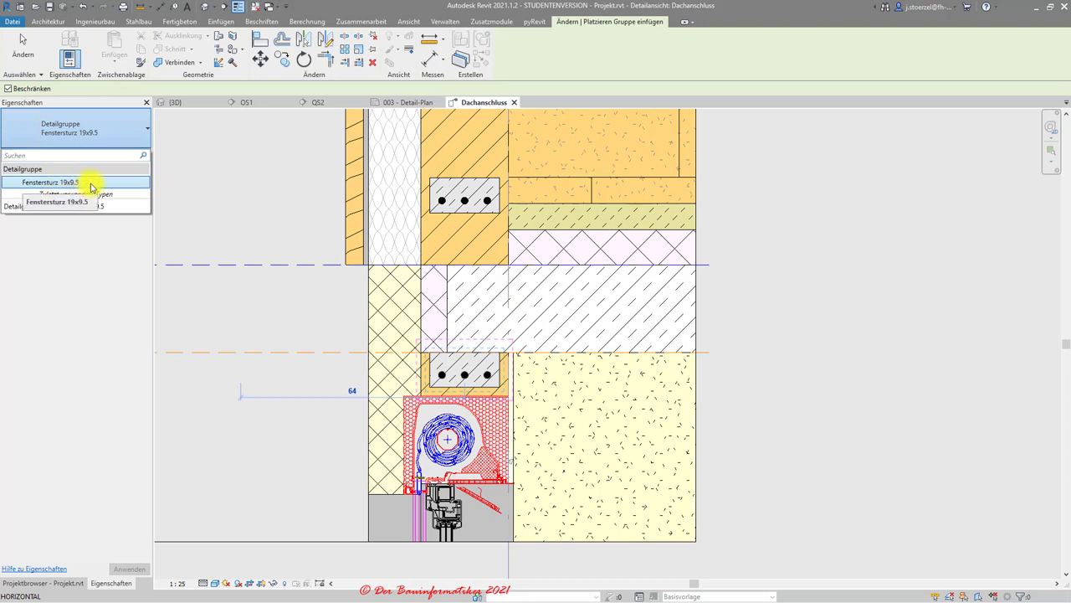
{"action": "left_click", "coordinate": [255, 25]}
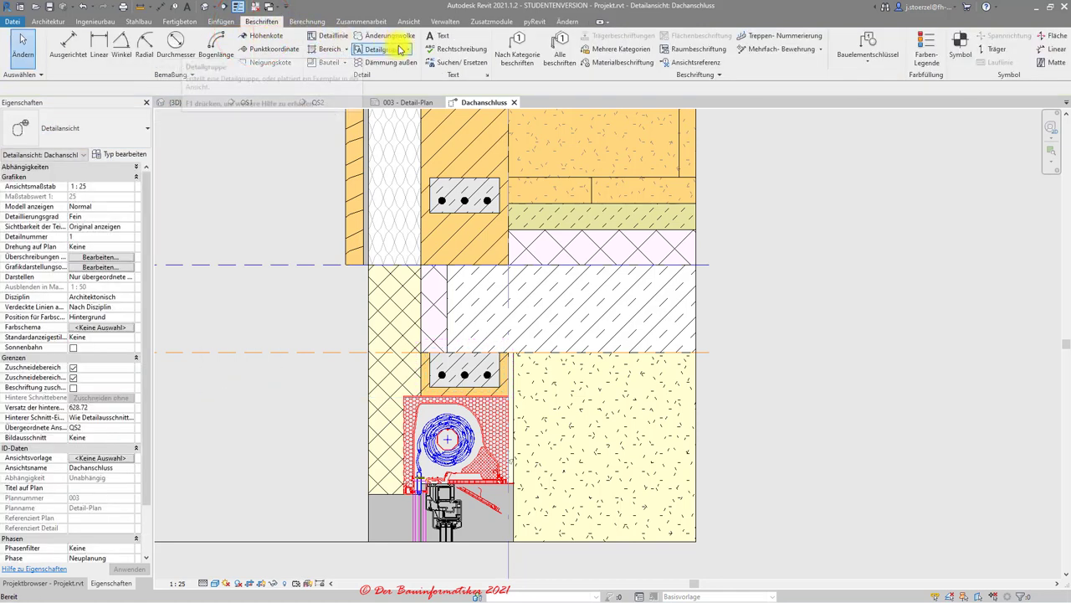
Drag Fenstersturz 19x9.5 from the Projektbrowser into the upper timber layer and select the copy
{"action": "left_click", "coordinate": [409, 51]}
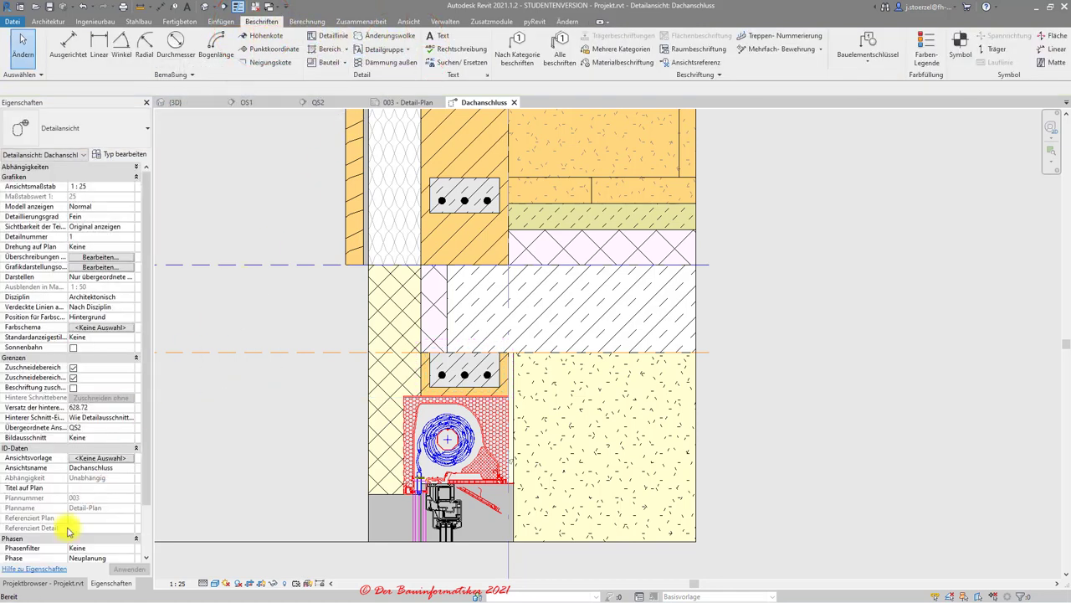
{"action": "left_click", "coordinate": [26, 585]}
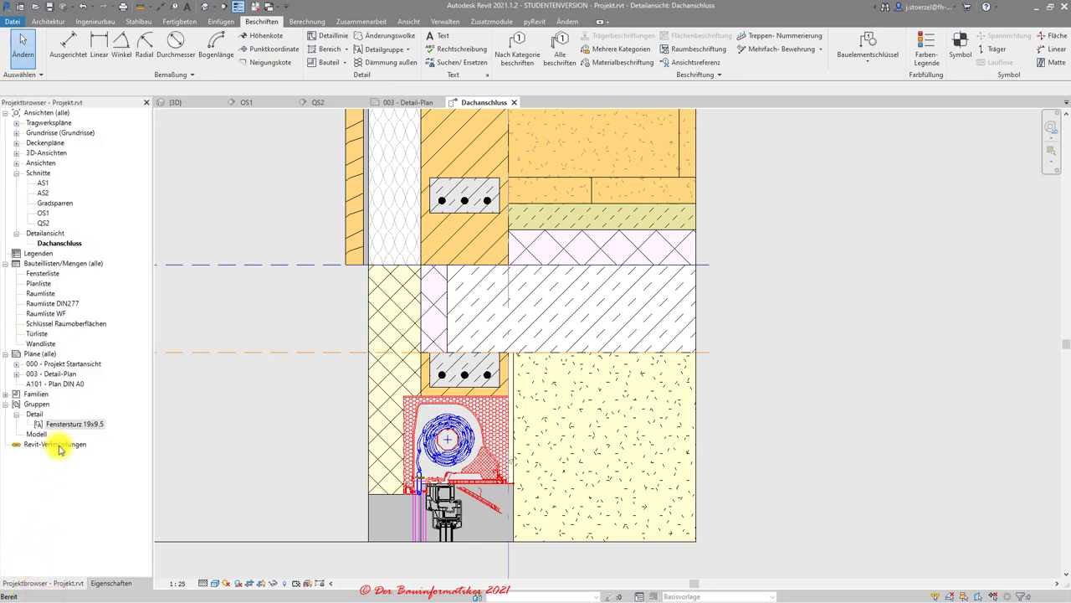
{"action": "left_click", "coordinate": [66, 425]}
{"action": "left_click_drag", "start_coordinate": [65, 425], "coordinate": [442, 341]}
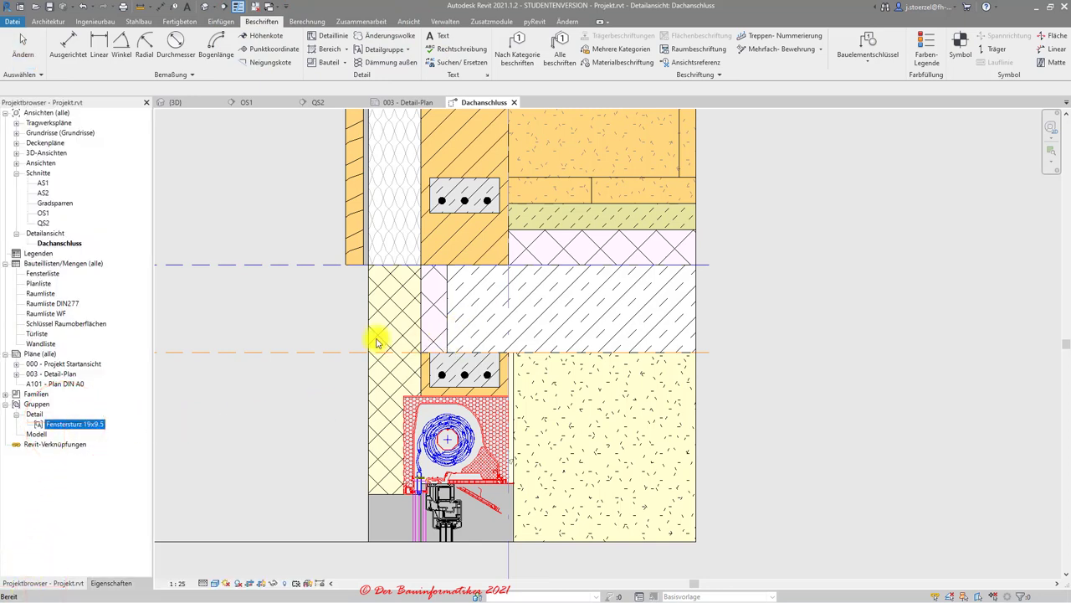
{"action": "key", "text": "Escape"}
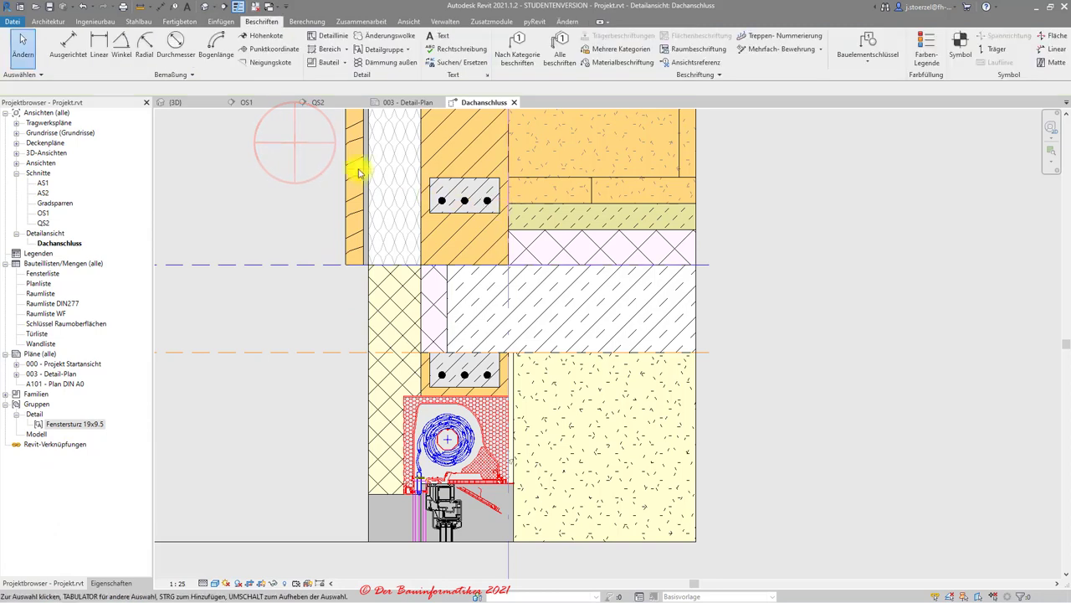
{"action": "left_click", "coordinate": [500, 214]}
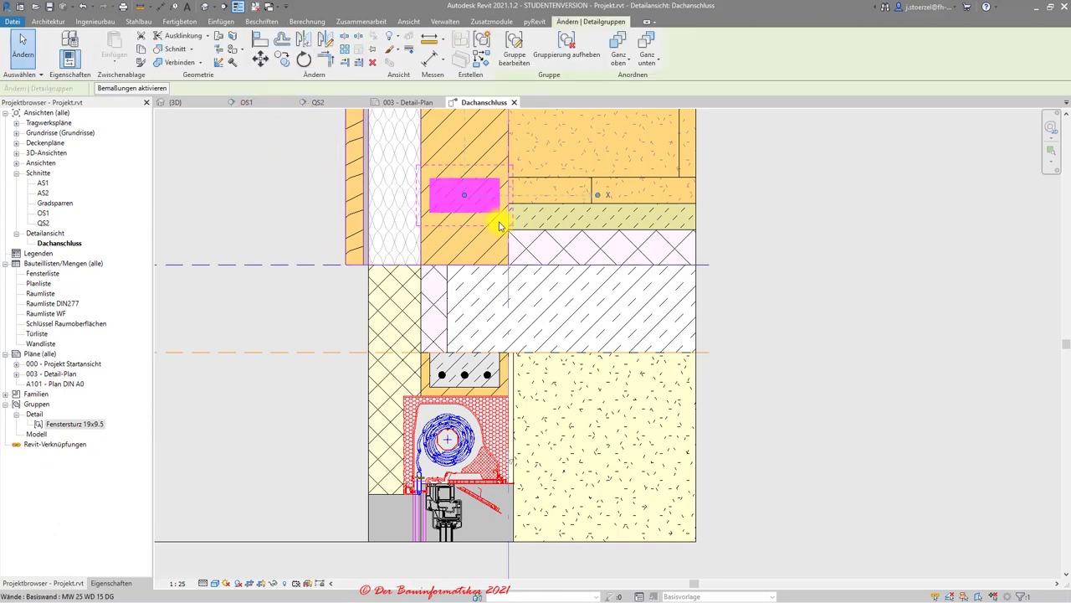
{"action": "key", "text": "Delete"}
{"action": "scroll", "coordinate": [502, 227], "scroll_direction": "down", "scroll_amount": 2}
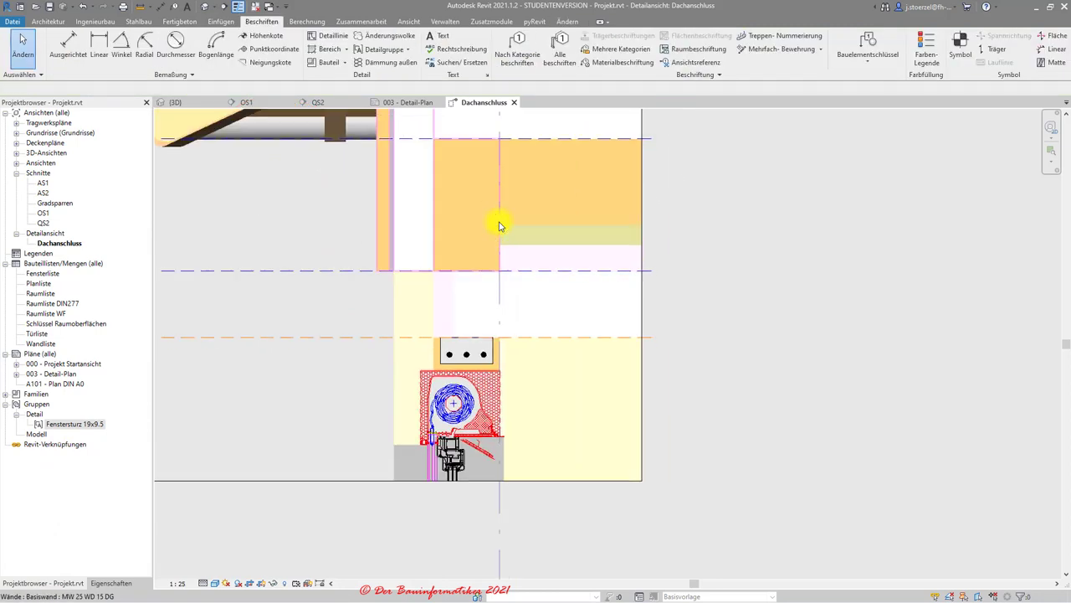
{"action": "scroll", "coordinate": [506, 228], "scroll_direction": "up", "scroll_amount": 2}
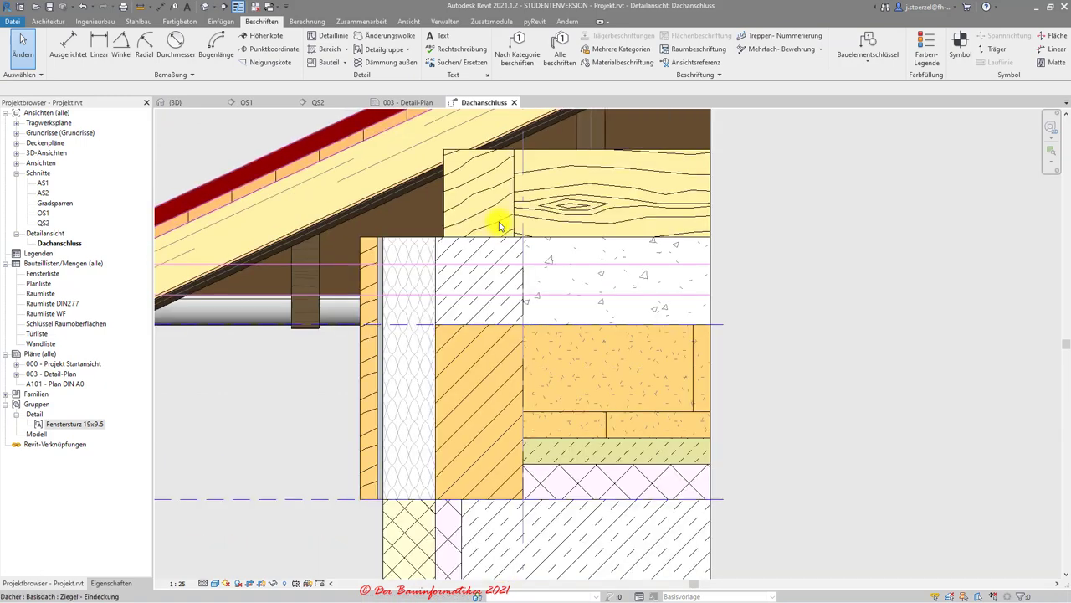
{"action": "scroll", "coordinate": [499, 226], "scroll_direction": "up", "scroll_amount": 1}
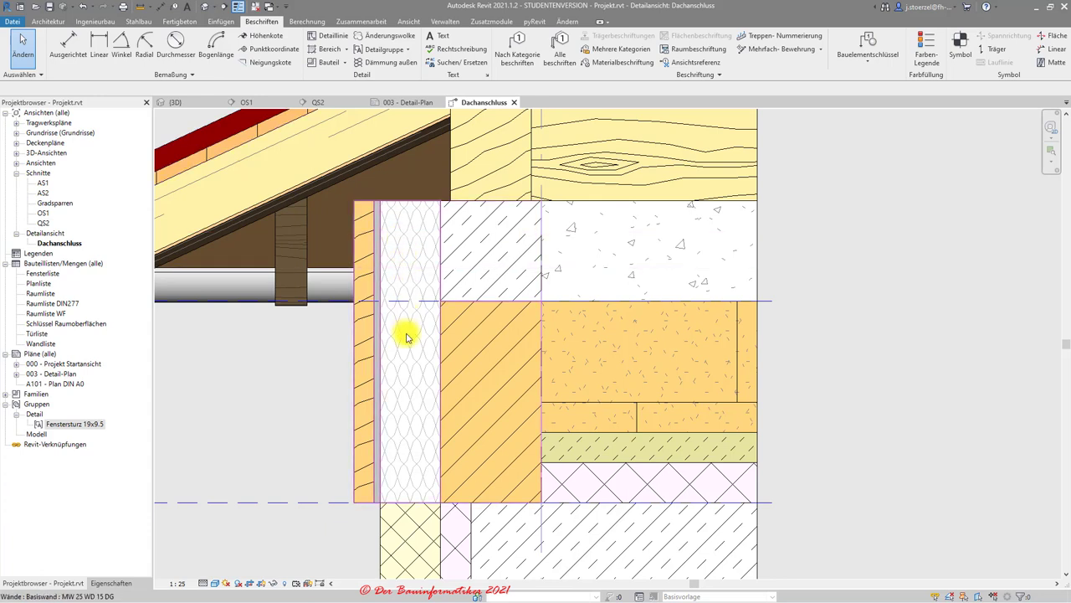
{"action": "scroll", "coordinate": [406, 337], "scroll_direction": "down", "scroll_amount": 1}
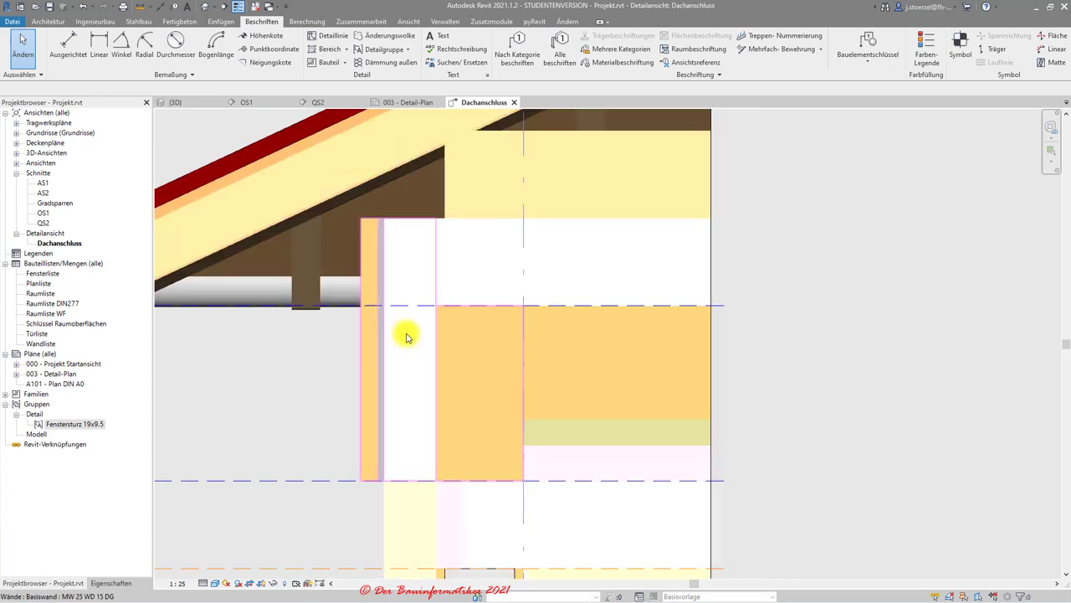
{"action": "scroll", "coordinate": [406, 337], "scroll_direction": "up", "scroll_amount": 1}
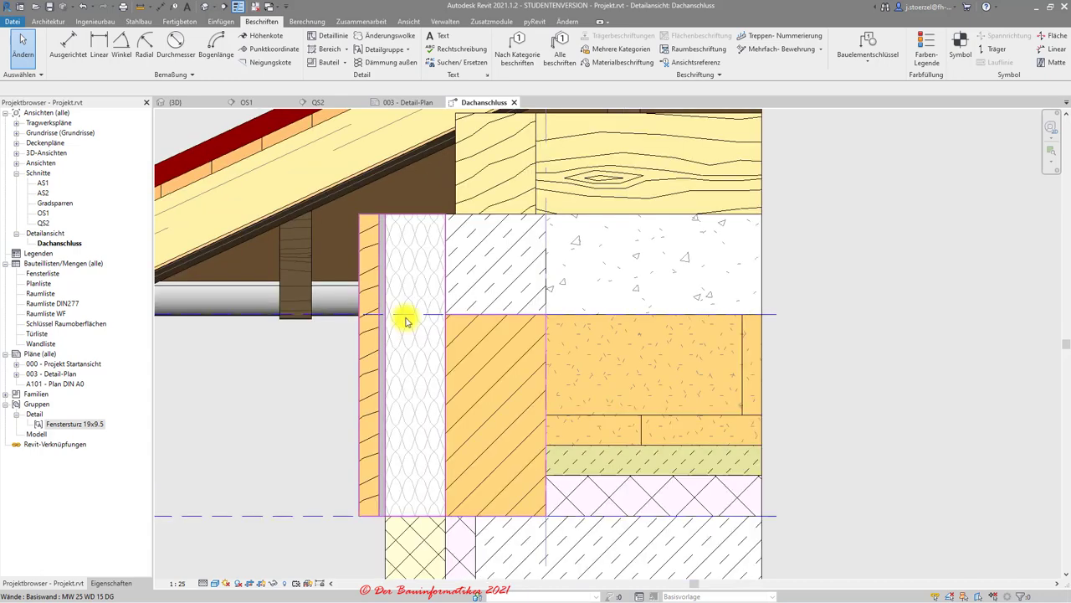
{"action": "scroll", "coordinate": [405, 287], "scroll_direction": "down", "scroll_amount": 1}
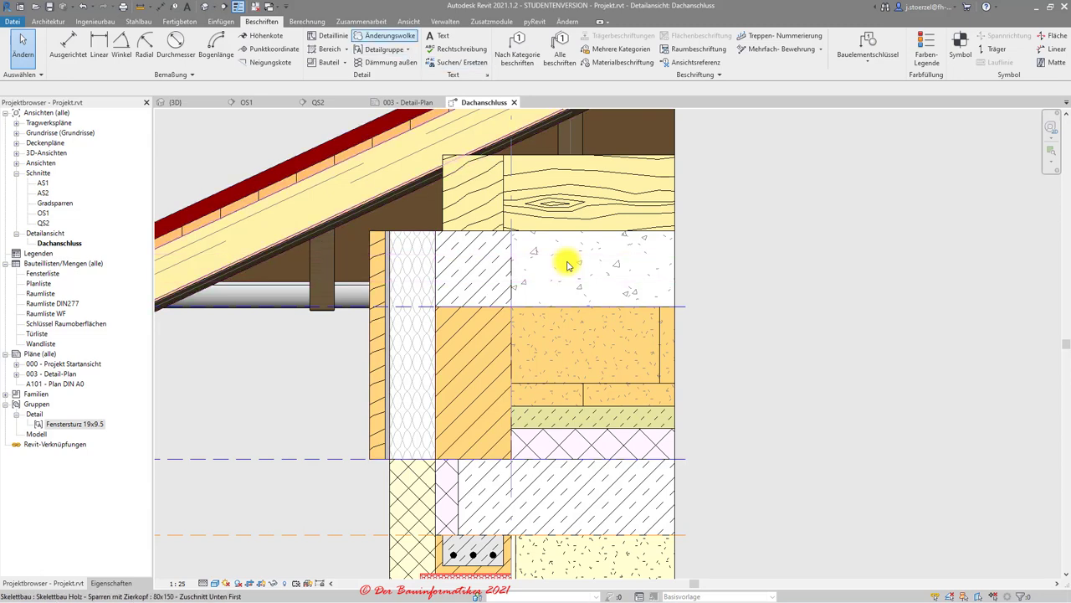
{"action": "scroll", "coordinate": [567, 266], "scroll_direction": "up", "scroll_amount": 3}
{"action": "scroll", "coordinate": [544, 280], "scroll_direction": "down", "scroll_amount": 2}
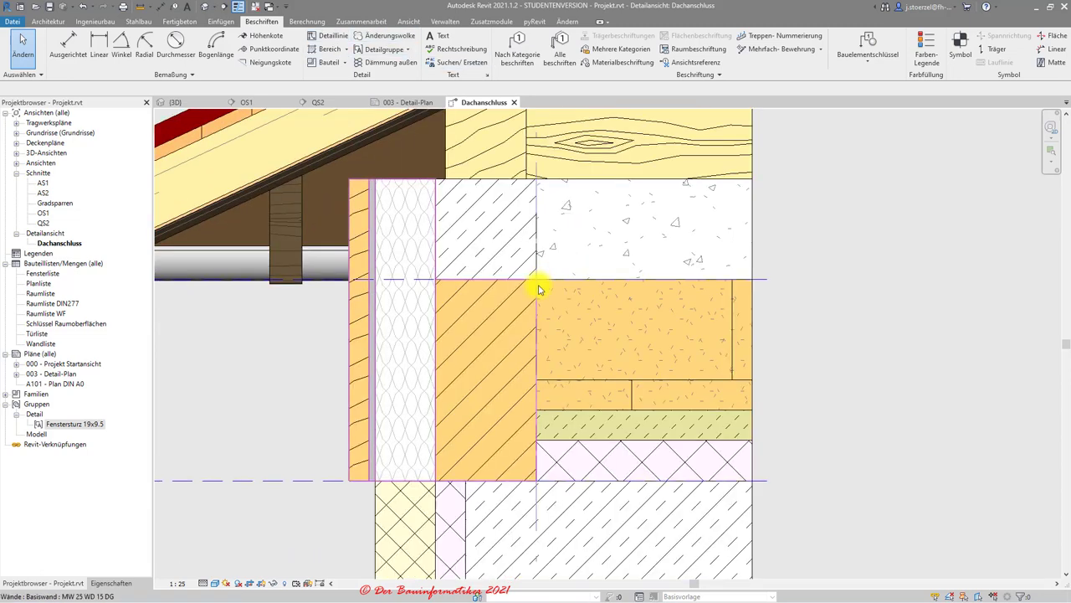
{"action": "scroll", "coordinate": [421, 387], "scroll_direction": "down", "scroll_amount": 1}
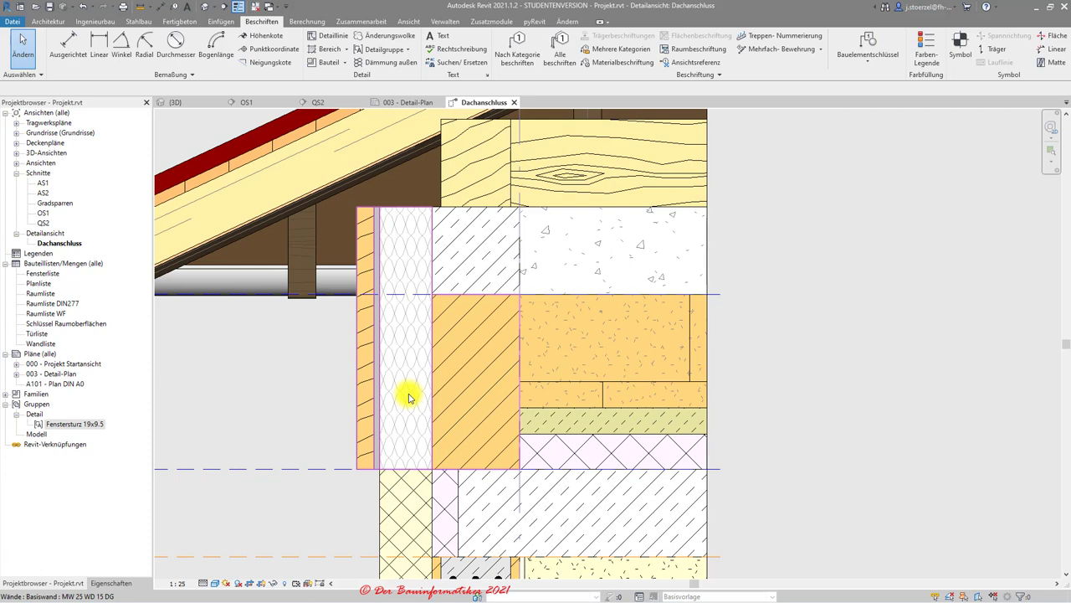
{"action": "scroll", "coordinate": [410, 398], "scroll_direction": "up", "scroll_amount": 1}
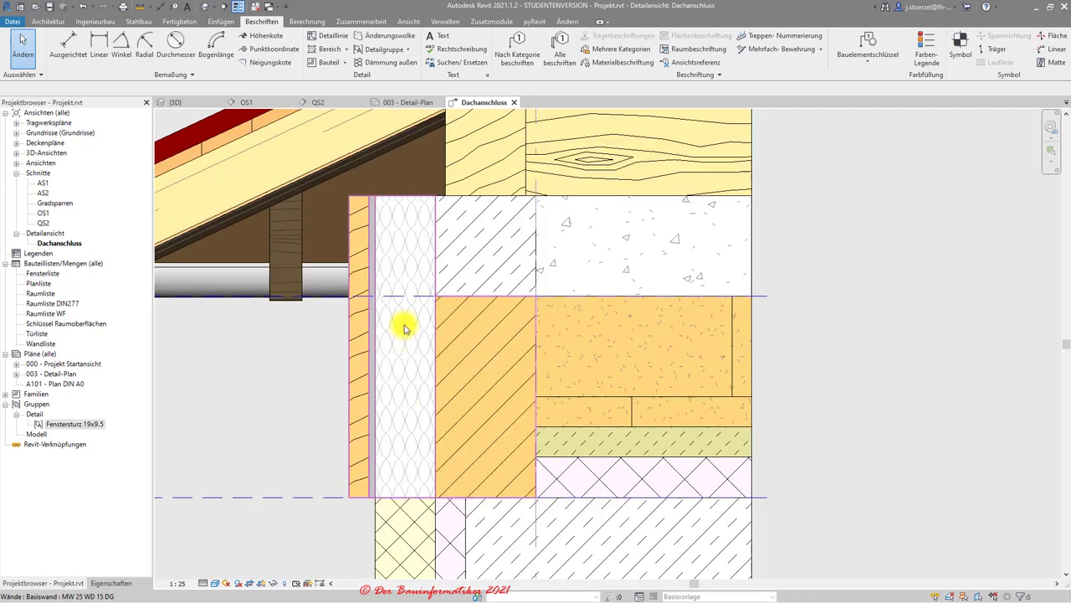
{"action": "scroll", "coordinate": [403, 317], "scroll_direction": "down", "scroll_amount": 1}
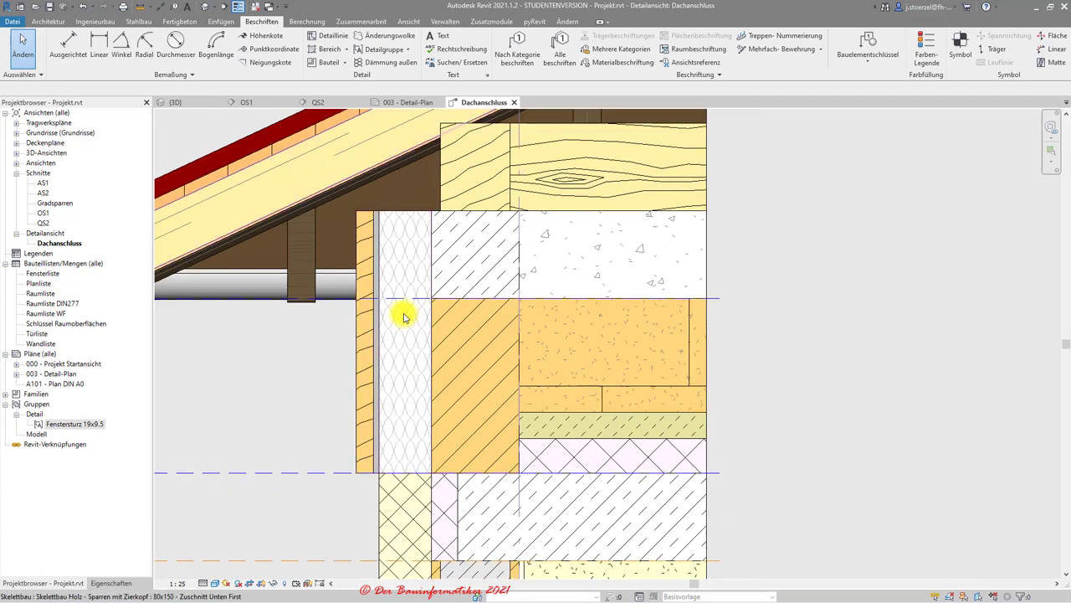
Start a Gefüllter Bereich of type Holz using the rectangle boundary tool
{"action": "left_click", "coordinate": [346, 48]}
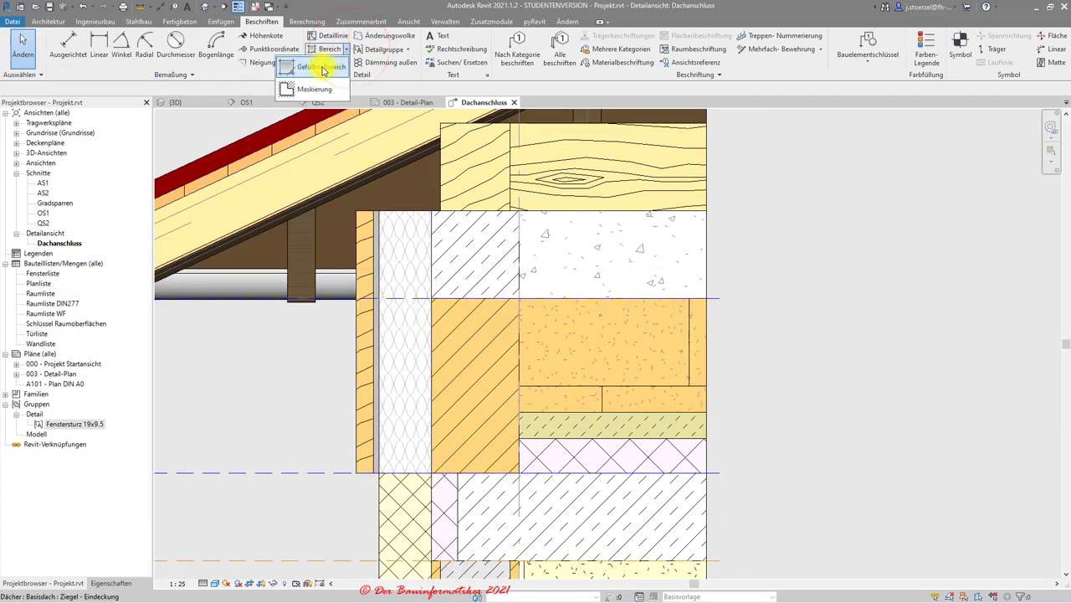
{"action": "left_click", "coordinate": [324, 72]}
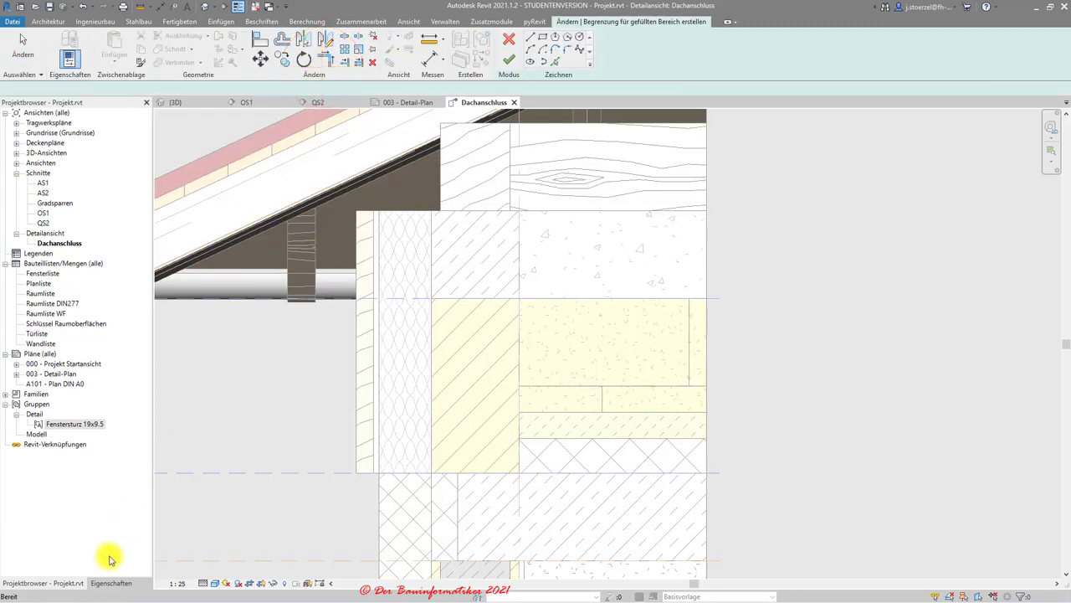
{"action": "left_click", "coordinate": [97, 589]}
{"action": "left_click", "coordinate": [107, 123]}
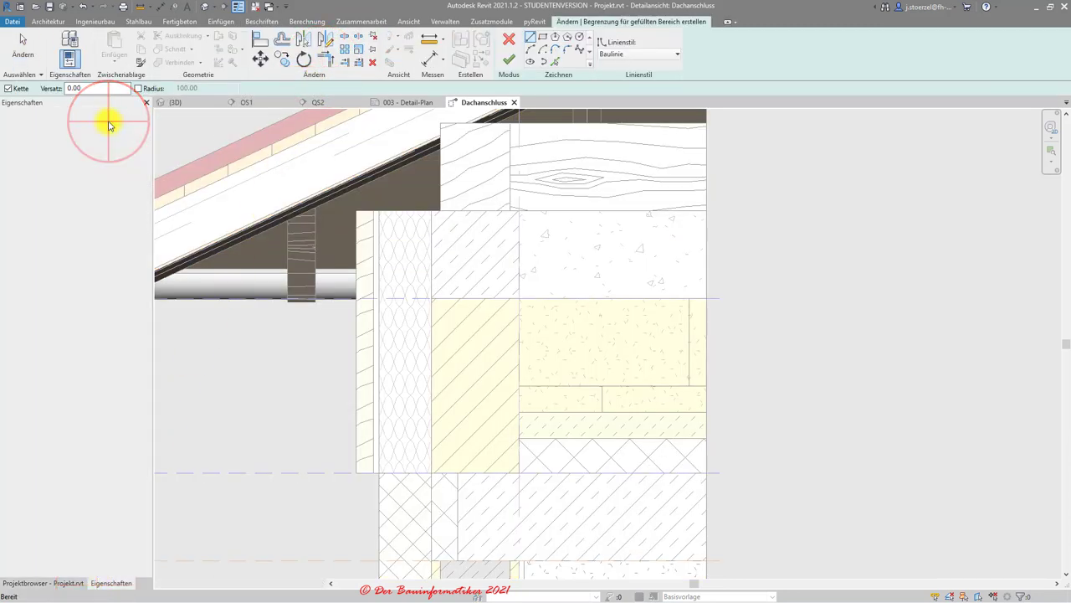
{"action": "scroll", "coordinate": [80, 254], "scroll_direction": "up", "scroll_amount": 2}
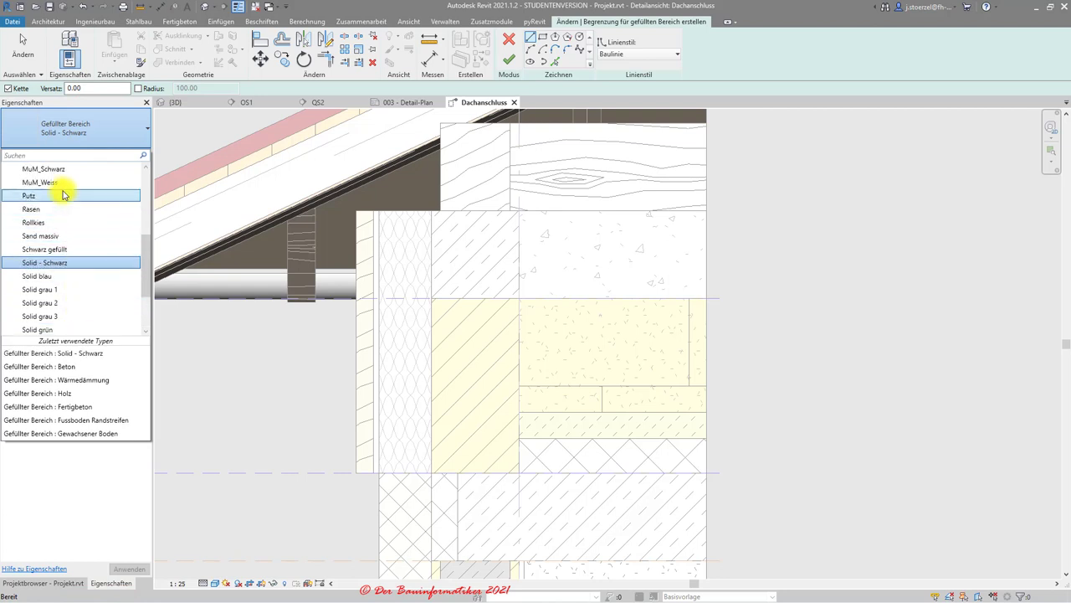
{"action": "scroll", "coordinate": [63, 194], "scroll_direction": "down", "scroll_amount": 1}
{"action": "scroll", "coordinate": [63, 194], "scroll_direction": "down", "scroll_amount": 1}
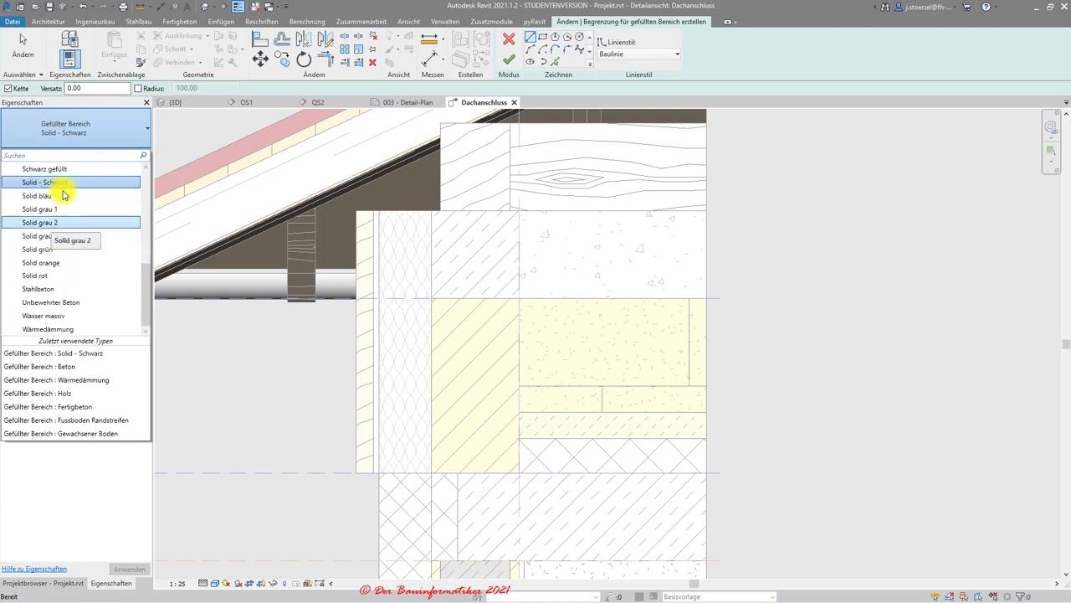
{"action": "scroll", "coordinate": [64, 194], "scroll_direction": "up", "scroll_amount": 1}
{"action": "scroll", "coordinate": [64, 194], "scroll_direction": "up", "scroll_amount": 2}
{"action": "scroll", "coordinate": [64, 194], "scroll_direction": "up", "scroll_amount": 1}
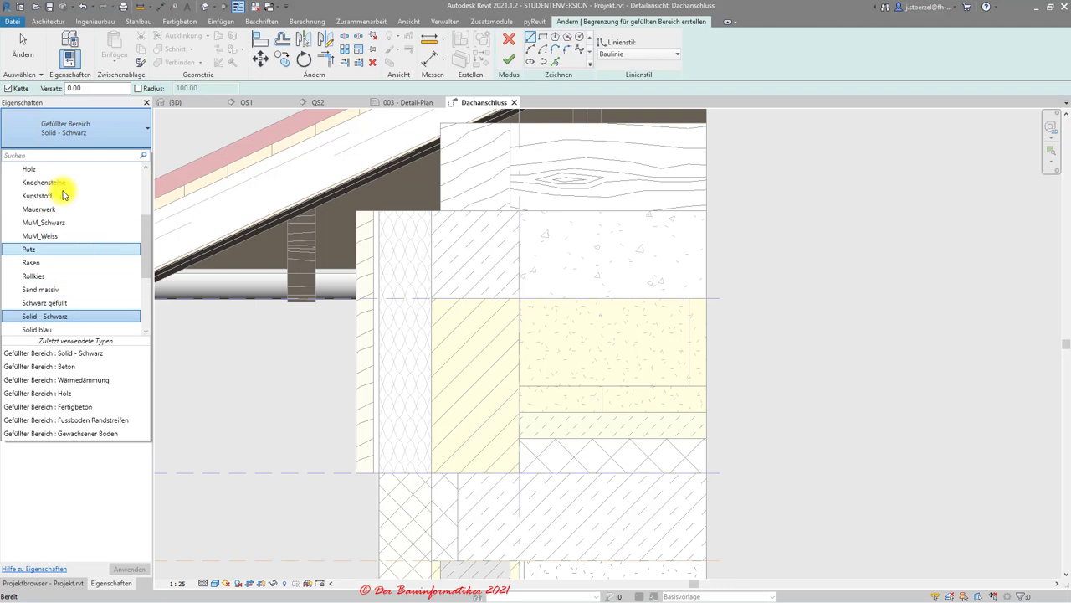
{"action": "scroll", "coordinate": [64, 194], "scroll_direction": "up", "scroll_amount": 1}
{"action": "left_click", "coordinate": [54, 201]}
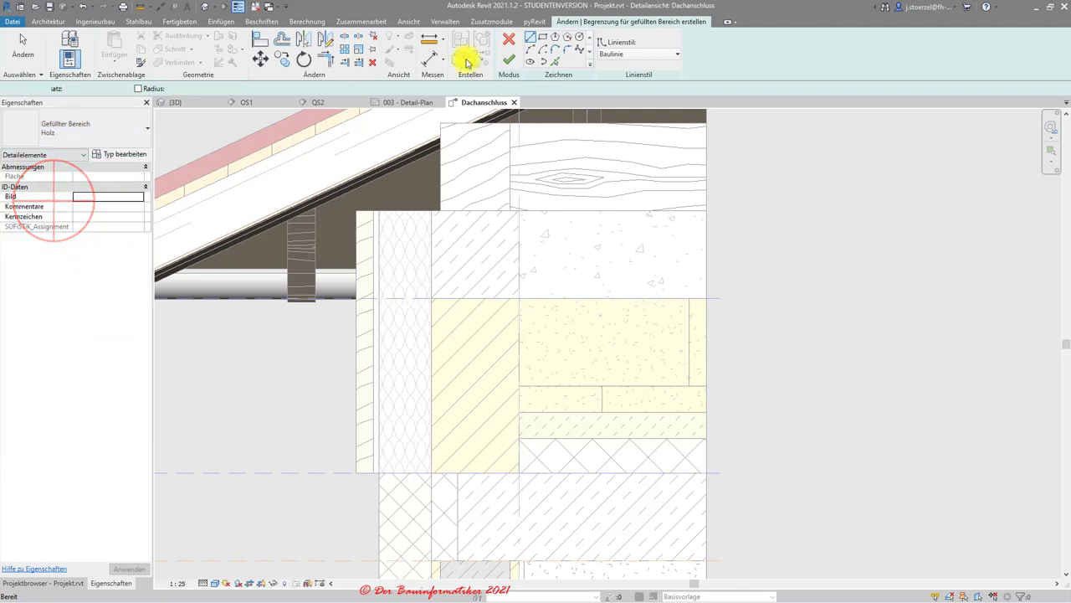
{"action": "left_click", "coordinate": [542, 36]}
{"action": "scroll", "coordinate": [370, 214], "scroll_direction": "up", "scroll_amount": 3}
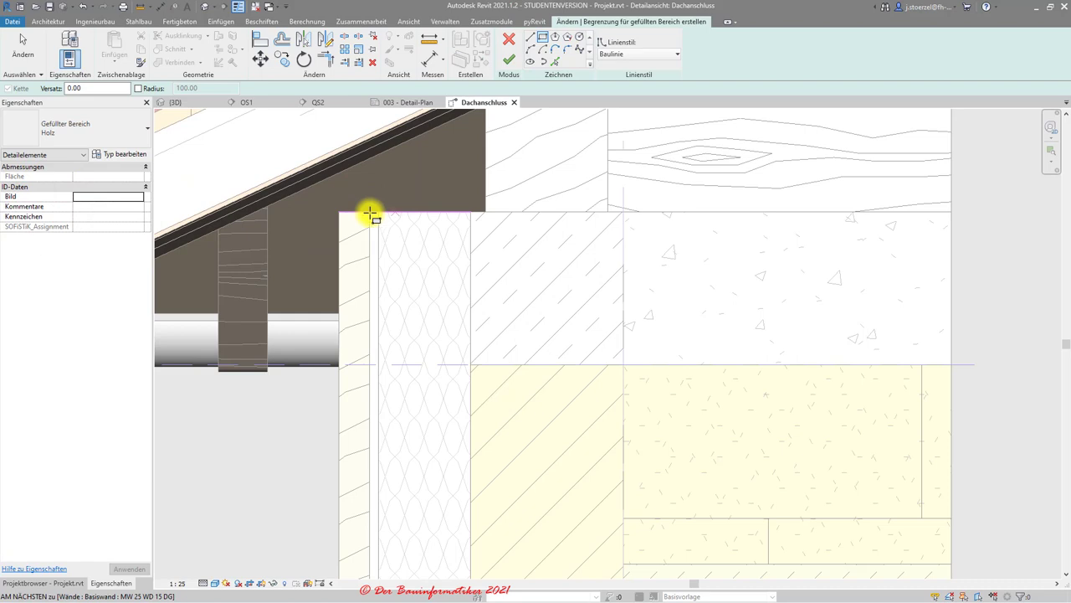
Draw the Holz rectangle across the insulation's top, lock its edges and finish the region
{"action": "left_click", "coordinate": [471, 211]}
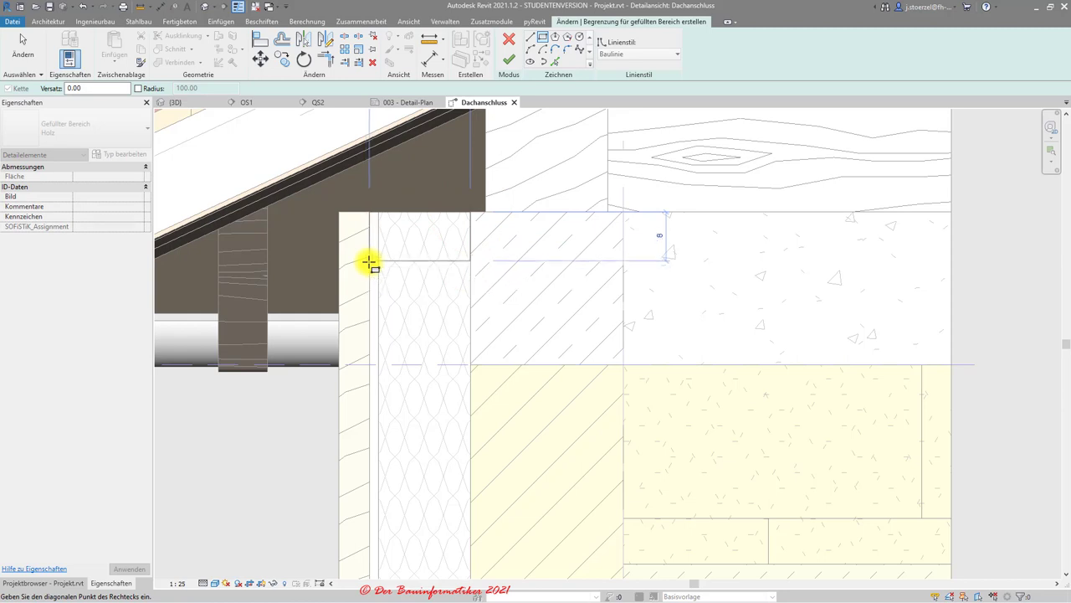
{"action": "left_click", "coordinate": [369, 262]}
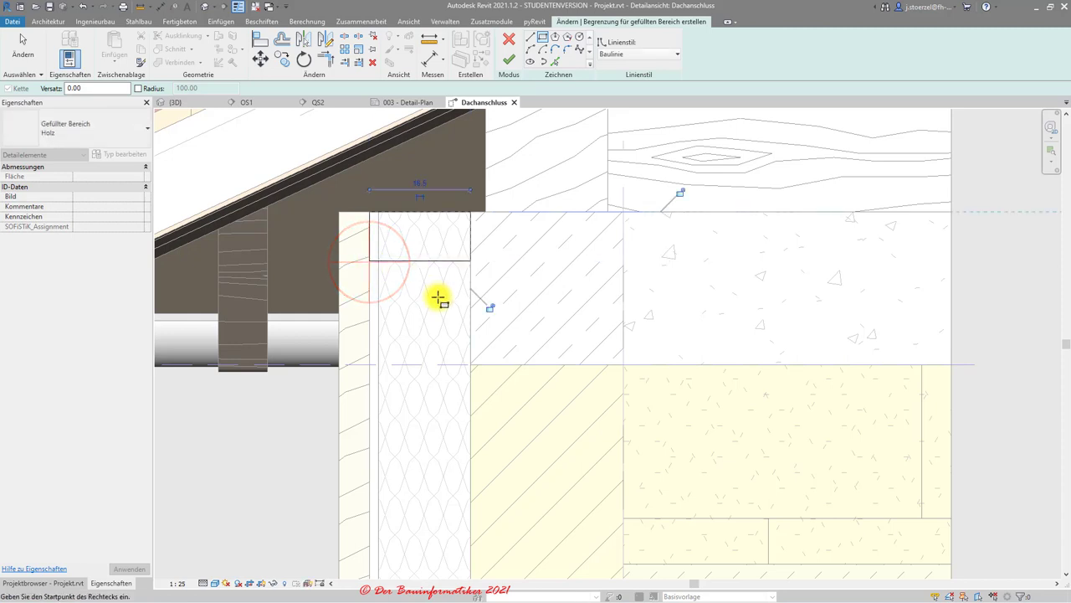
{"action": "left_click", "coordinate": [489, 308]}
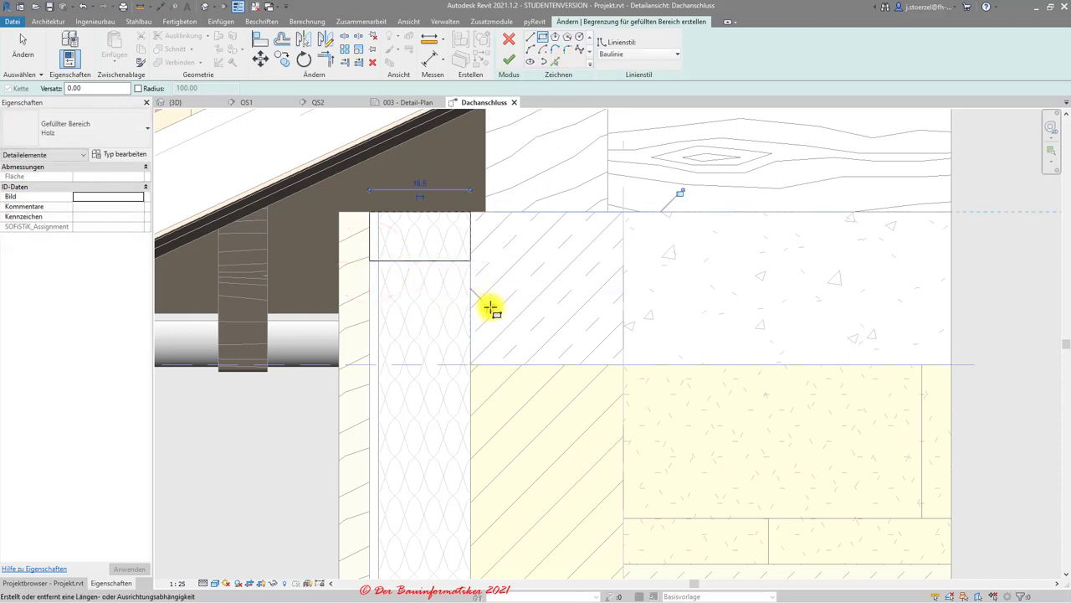
{"action": "left_click", "coordinate": [680, 193]}
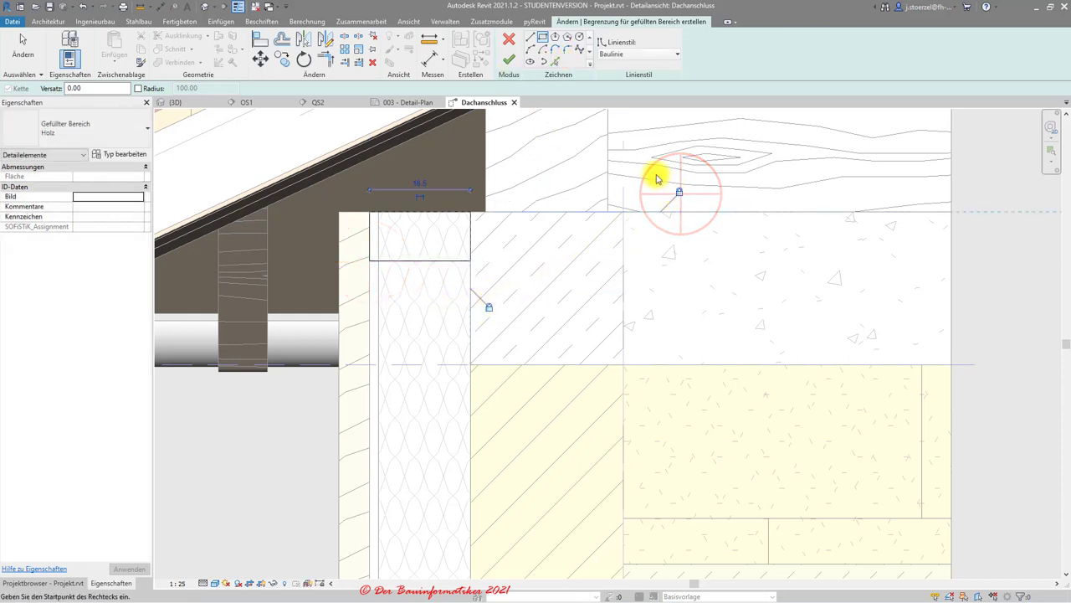
{"action": "left_click", "coordinate": [509, 60]}
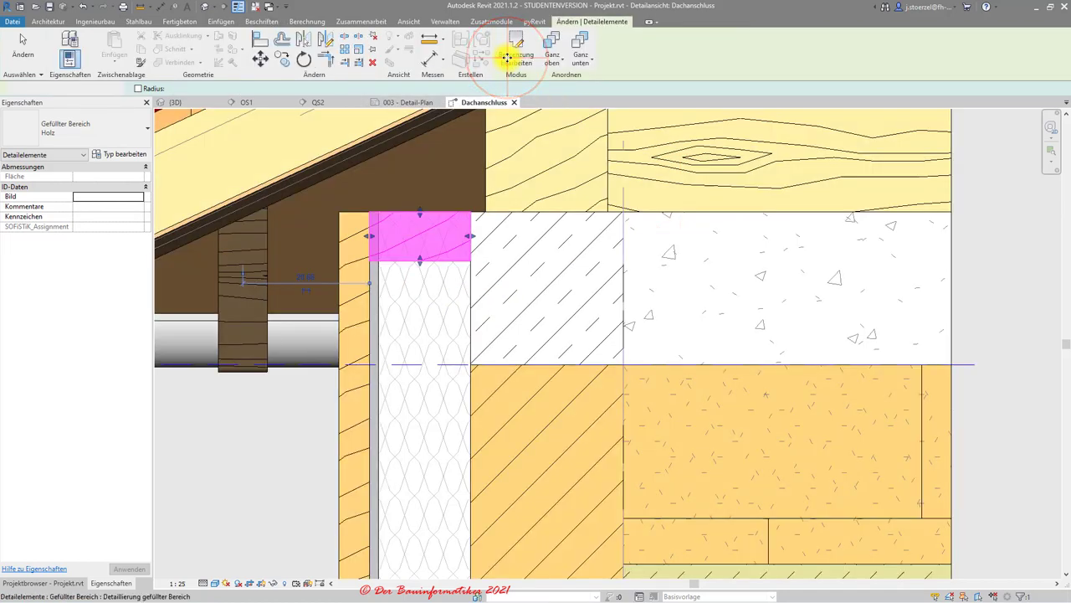
{"action": "scroll", "coordinate": [459, 190], "scroll_direction": "down", "scroll_amount": 2}
{"action": "key", "text": "Escape"}
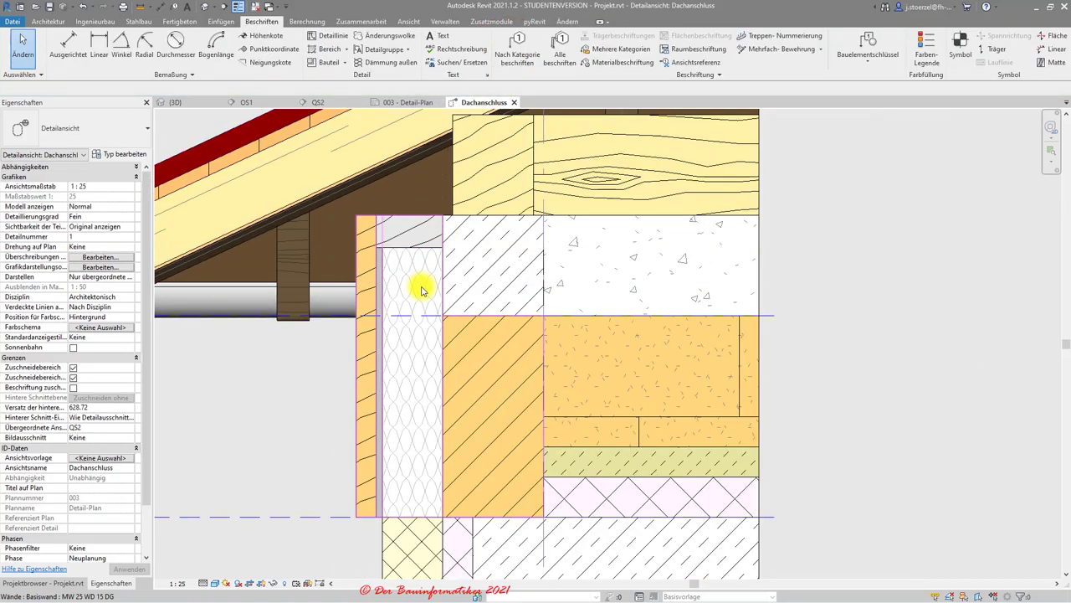
{"action": "scroll", "coordinate": [422, 290], "scroll_direction": "up", "scroll_amount": 1}
Copy the wood region down to the bottom end of the insulation layer
{"action": "left_click", "coordinate": [420, 235]}
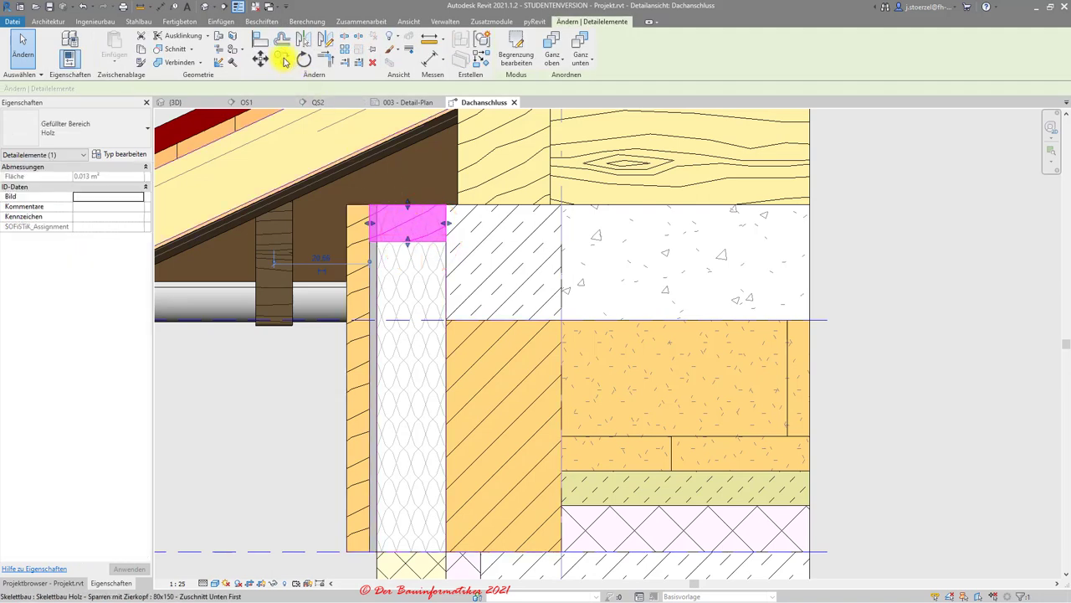
{"action": "left_click", "coordinate": [285, 60]}
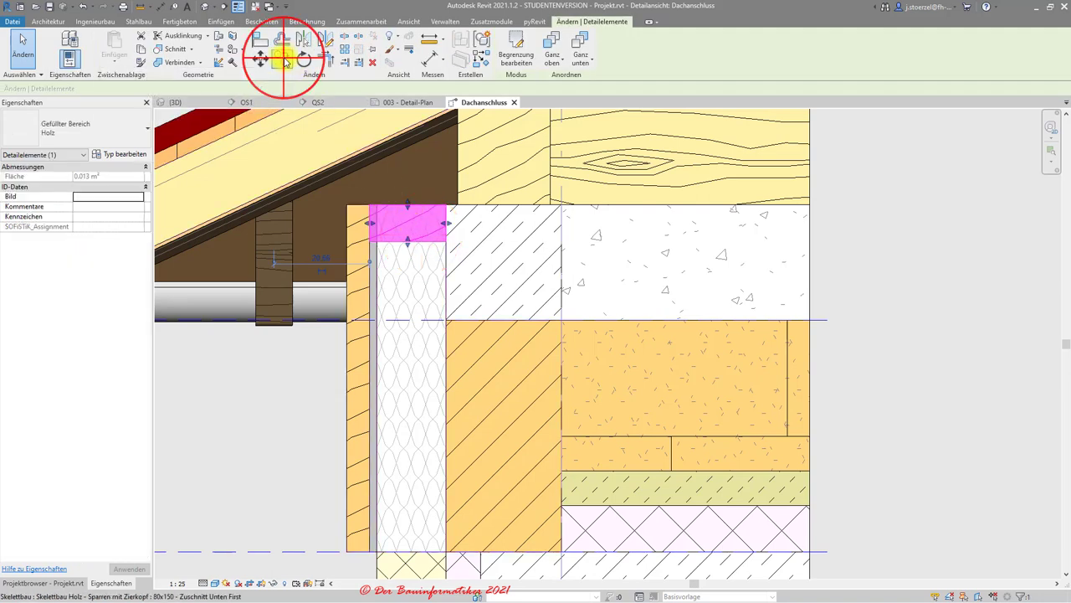
{"action": "left_click", "coordinate": [448, 241]}
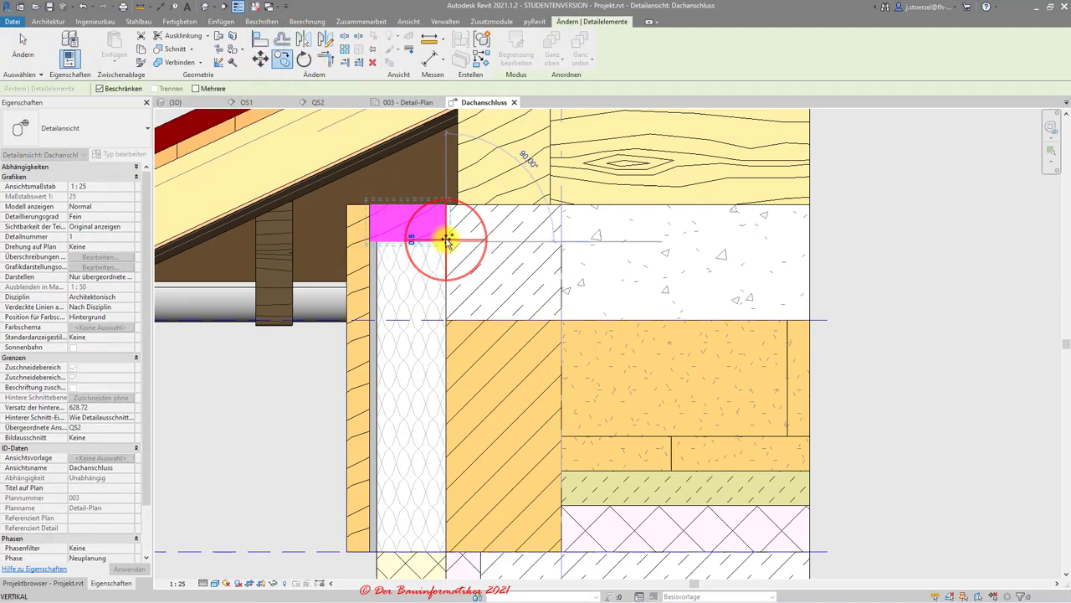
{"action": "left_click", "coordinate": [446, 549]}
{"action": "key", "text": "Escape"}
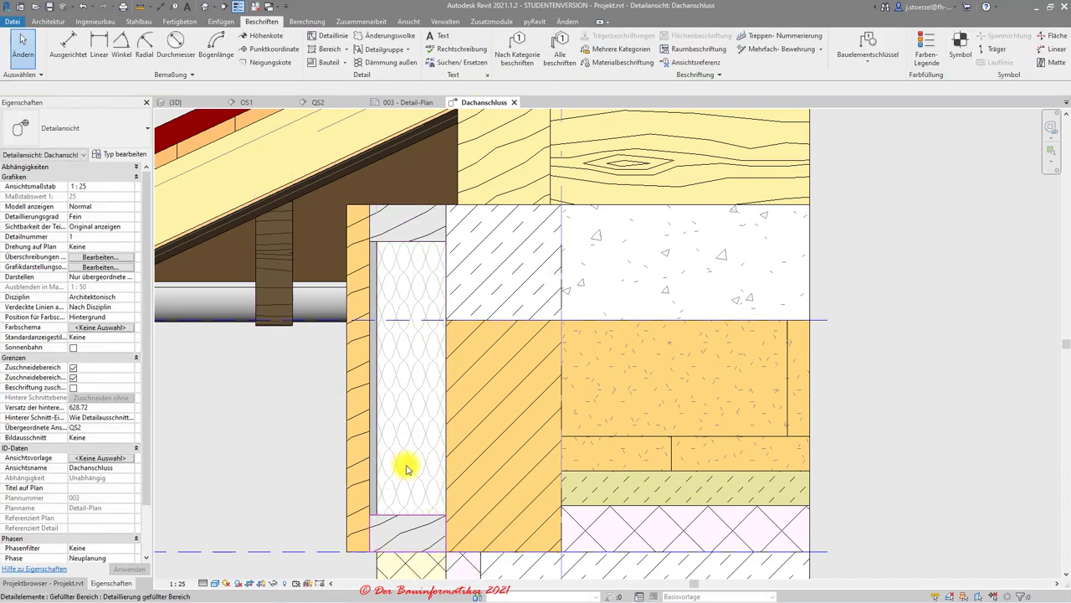
{"action": "scroll", "coordinate": [392, 438], "scroll_direction": "down", "scroll_amount": 1}
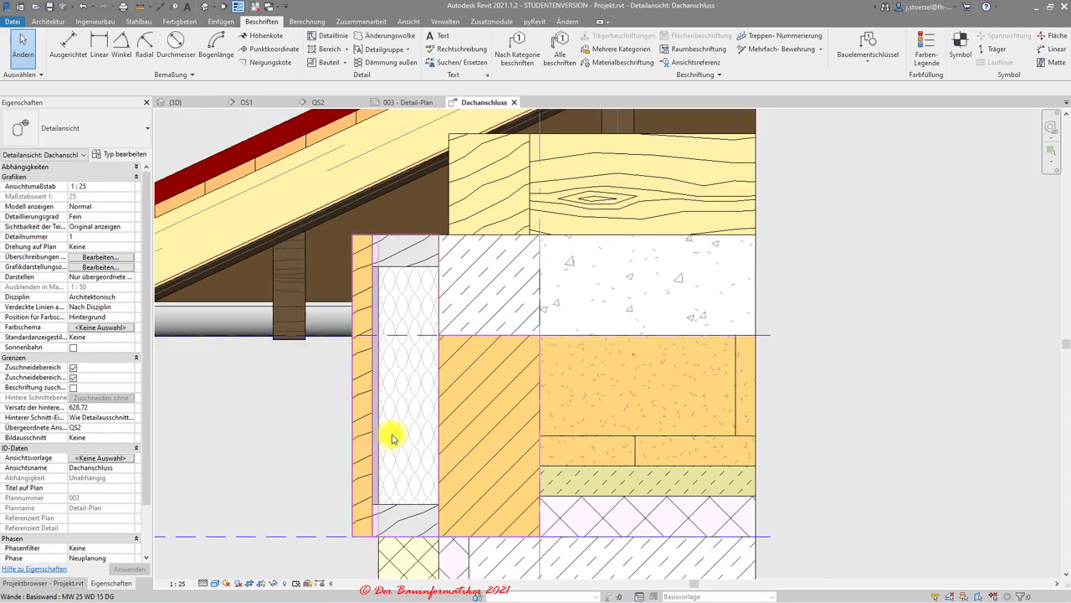
{"action": "scroll", "coordinate": [396, 402], "scroll_direction": "up", "scroll_amount": 1}
{"action": "scroll", "coordinate": [398, 294], "scroll_direction": "down", "scroll_amount": 1}
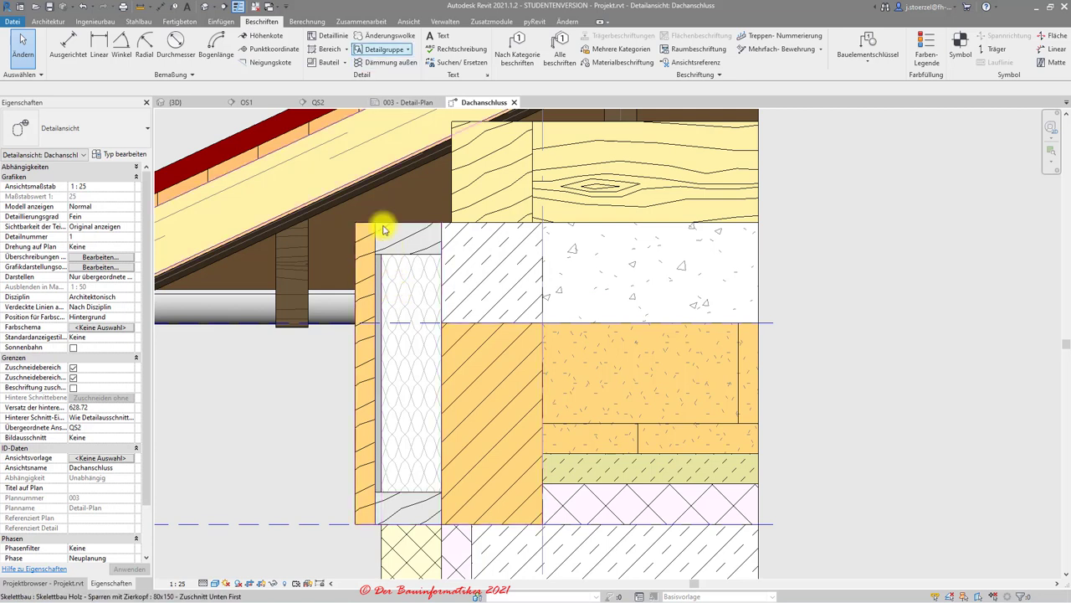
Start a masking region with Baulinie boundary lines drawn as a rectangle
{"action": "left_click", "coordinate": [347, 50]}
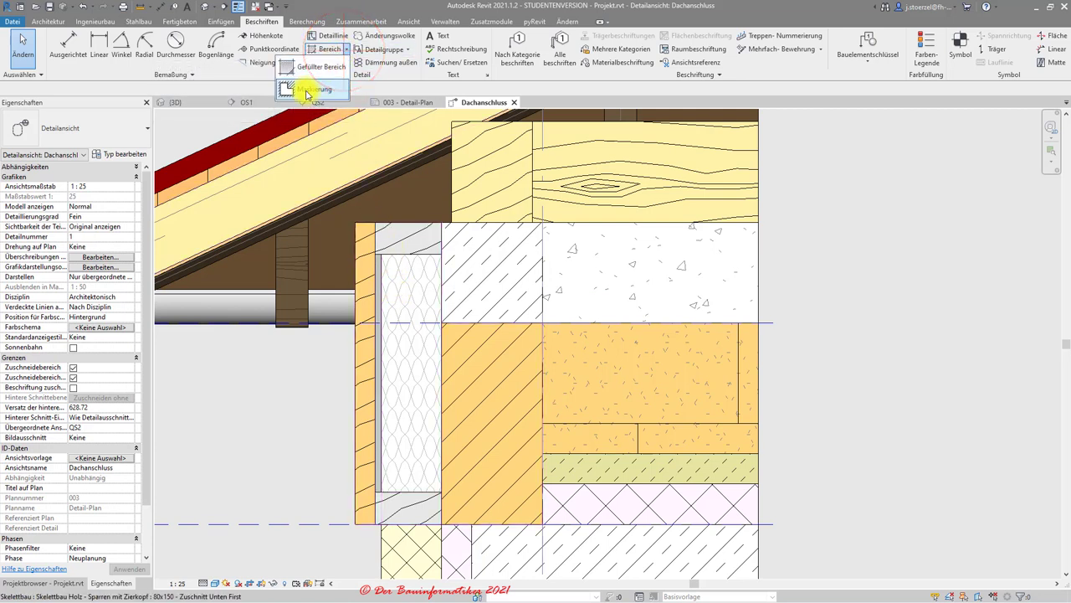
{"action": "left_click", "coordinate": [307, 92]}
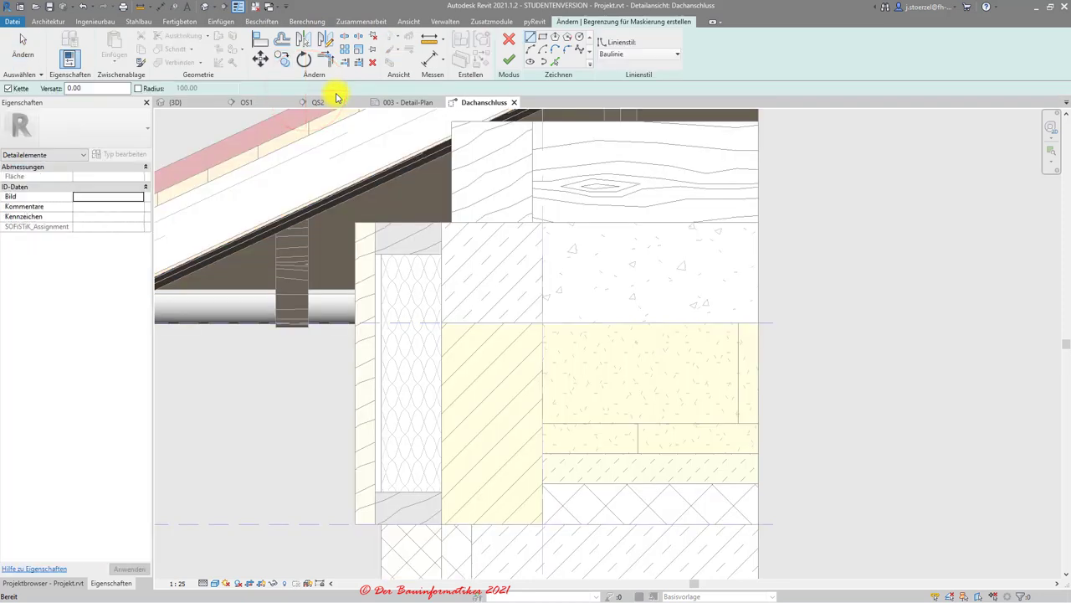
{"action": "left_click", "coordinate": [634, 57]}
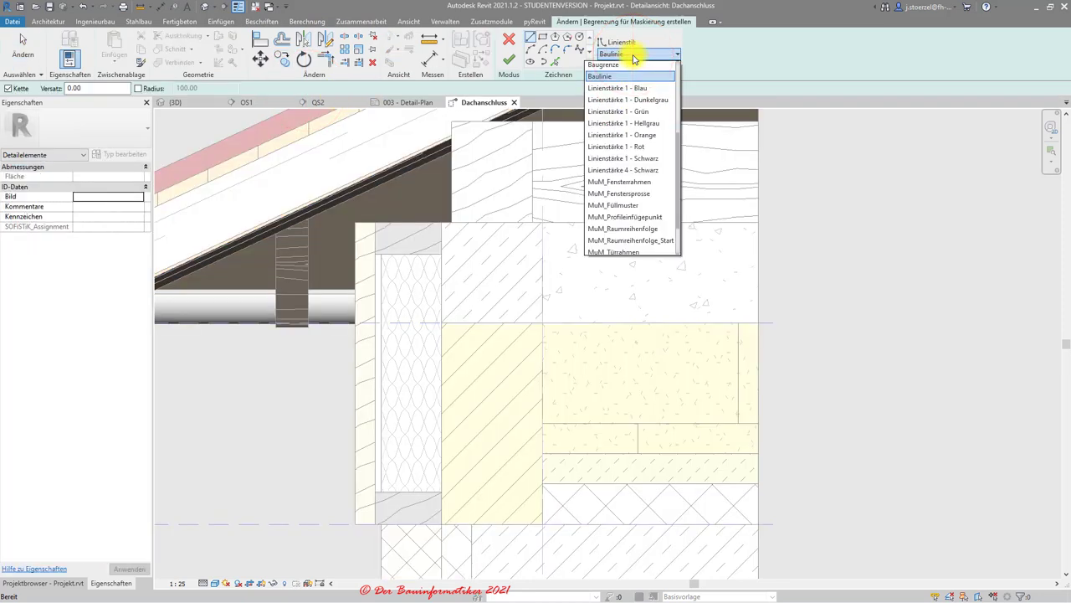
{"action": "left_click", "coordinate": [606, 77]}
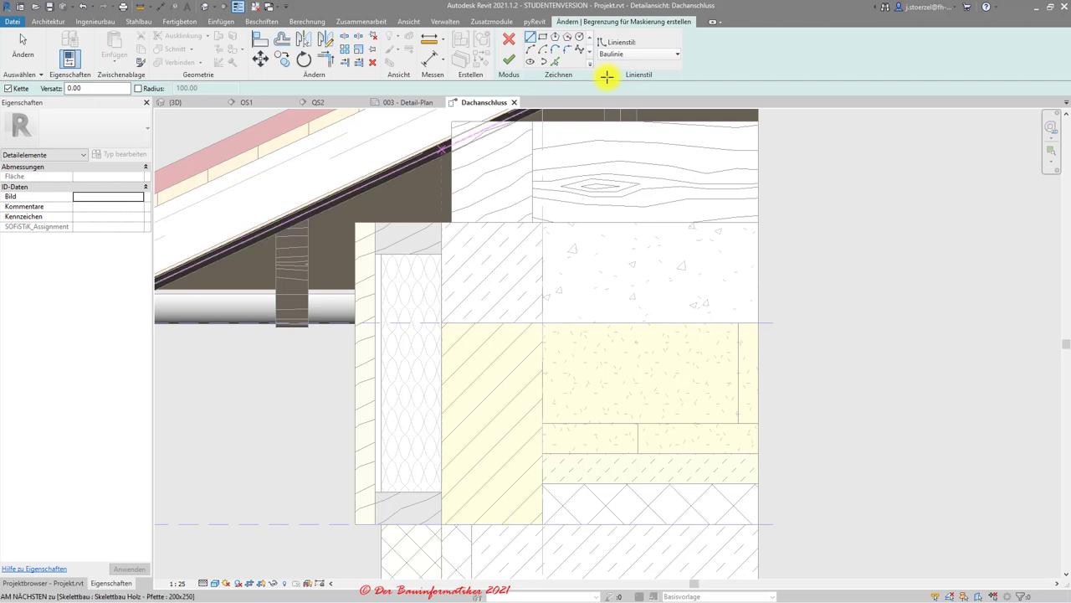
{"action": "left_click", "coordinate": [543, 37]}
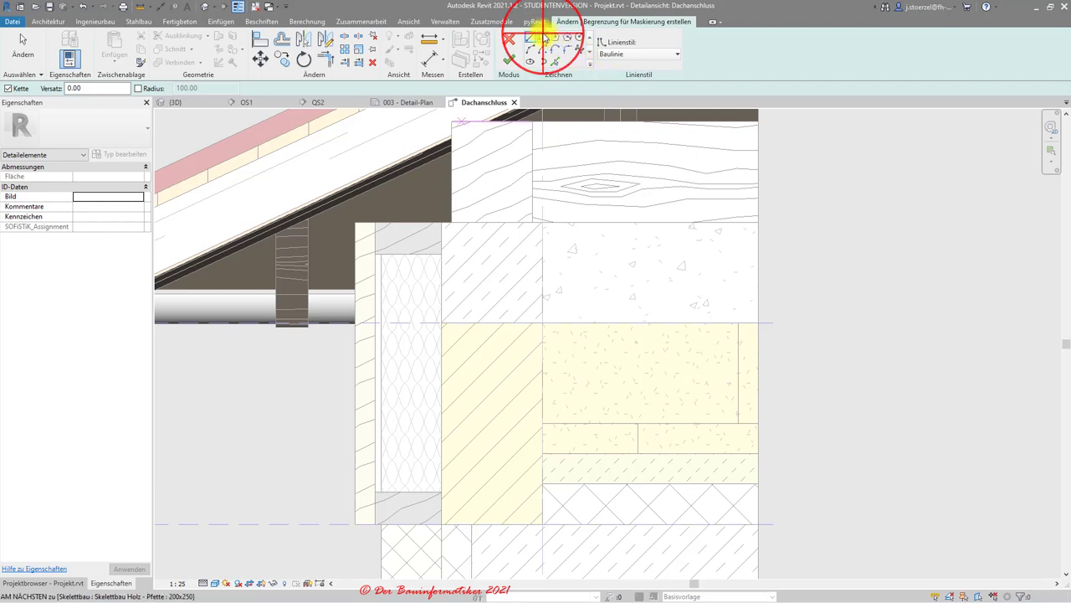
Draw the masking rectangle over the cavity, lock its edges to the wall layers and finish
{"action": "left_click", "coordinate": [381, 254]}
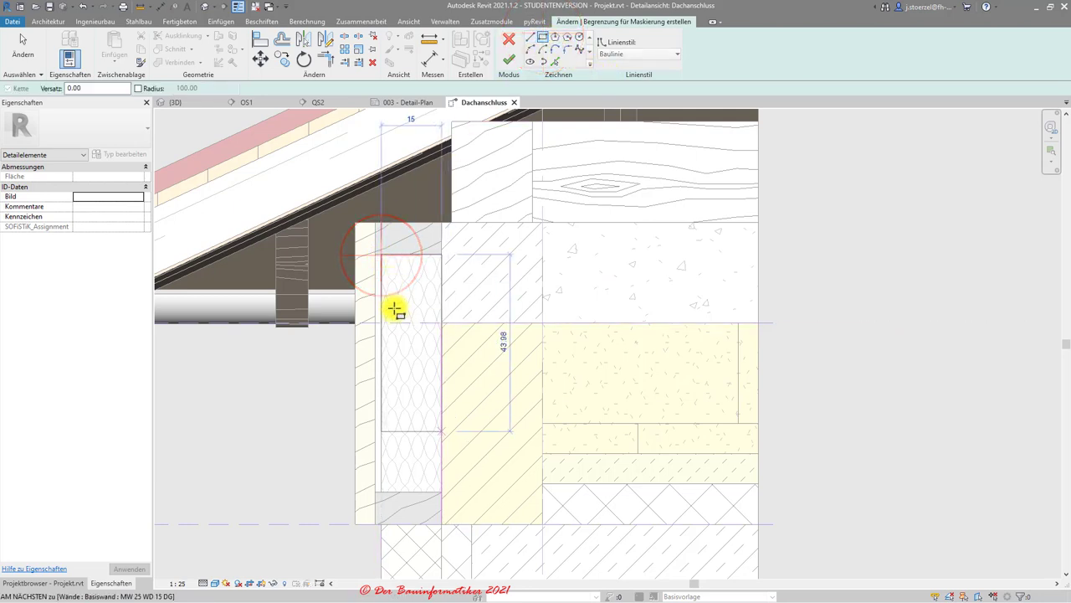
{"action": "left_click", "coordinate": [441, 494]}
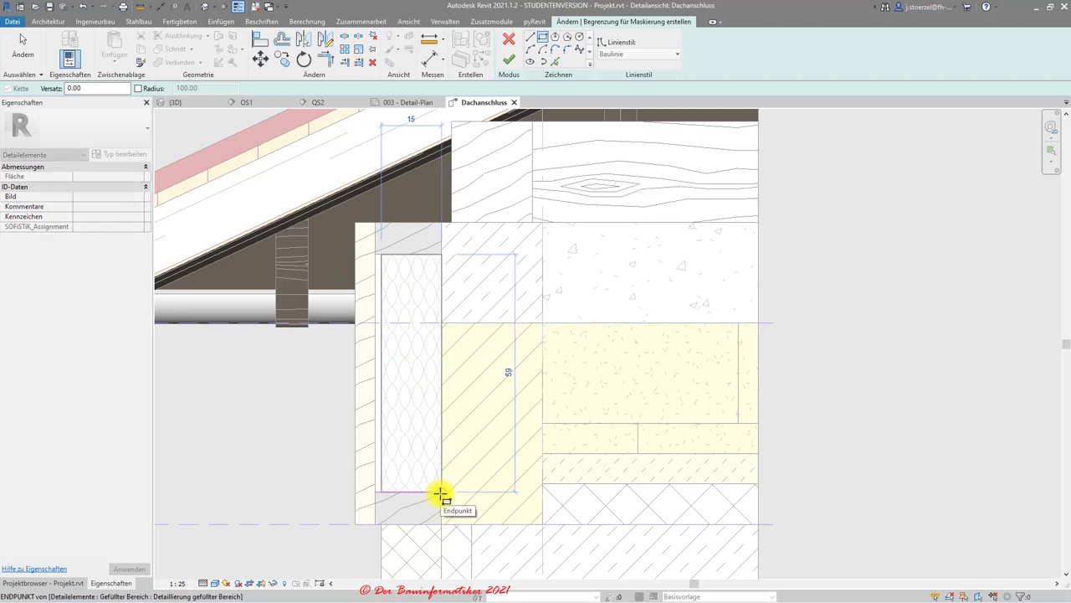
{"action": "left_click", "coordinate": [440, 493]}
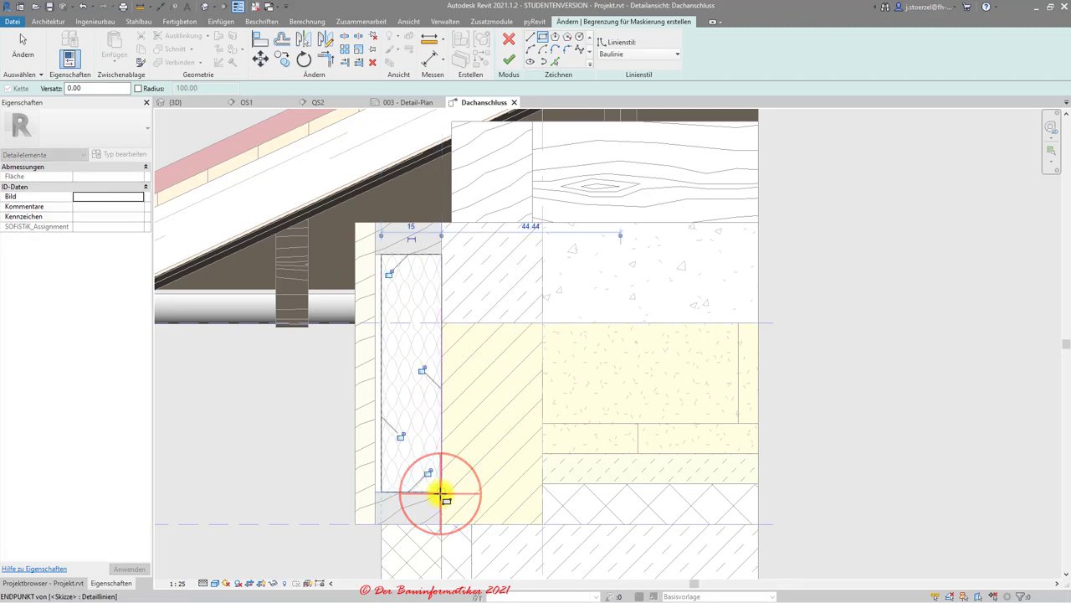
{"action": "left_click", "coordinate": [426, 369]}
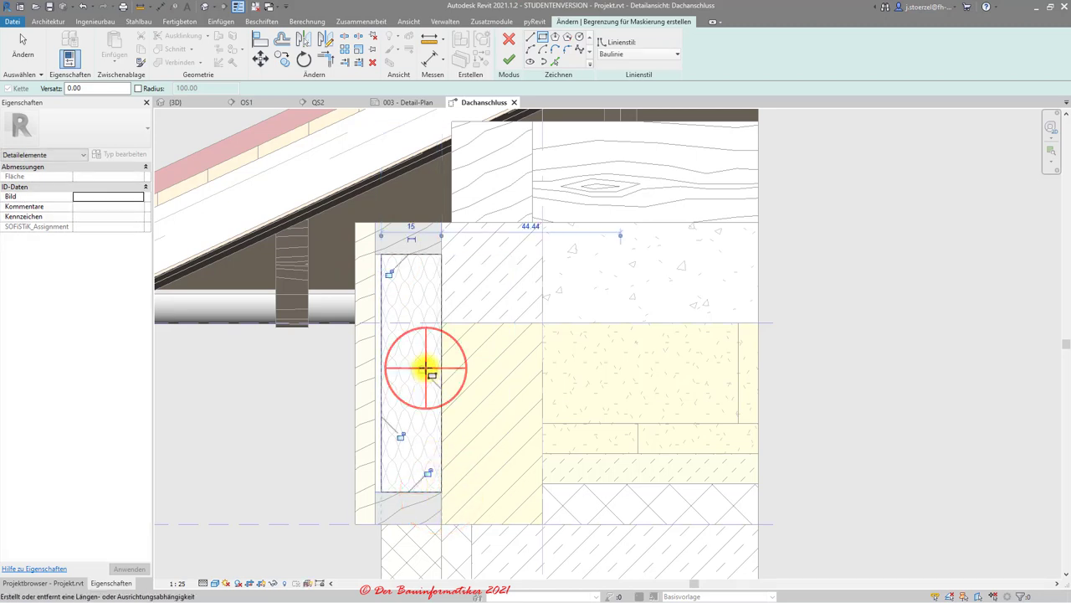
{"action": "left_click", "coordinate": [389, 272]}
{"action": "left_click", "coordinate": [400, 437]}
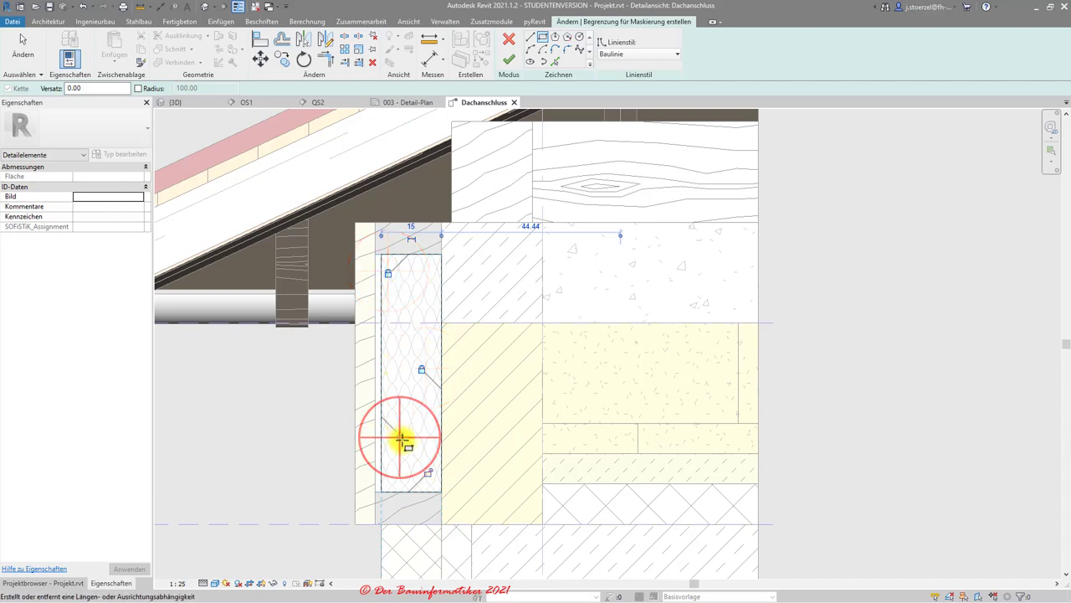
{"action": "left_click", "coordinate": [427, 472]}
{"action": "left_click", "coordinate": [508, 61]}
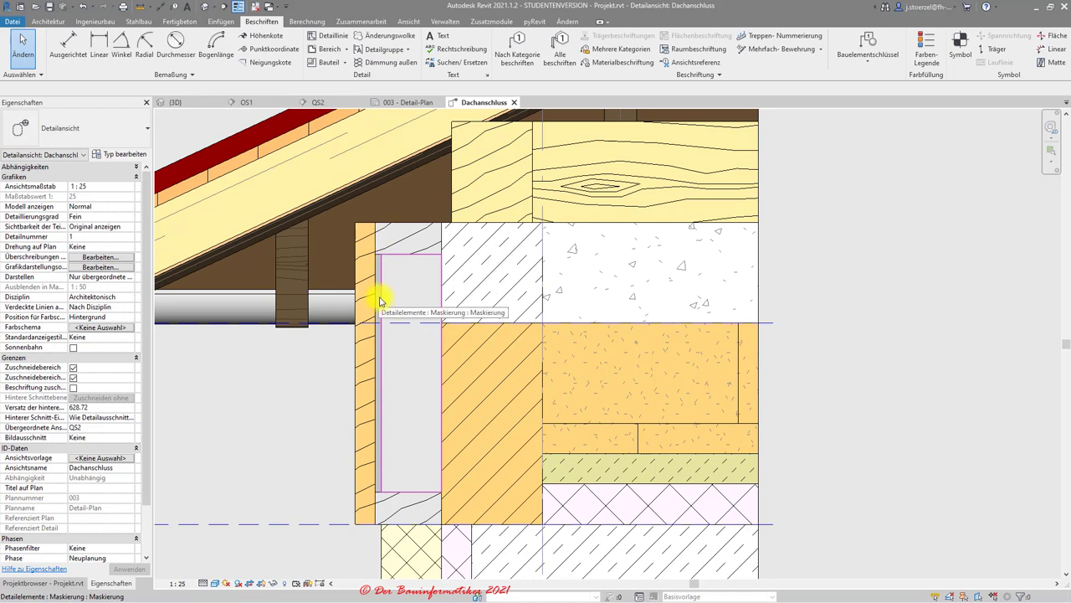
{"action": "left_click", "coordinate": [379, 302]}
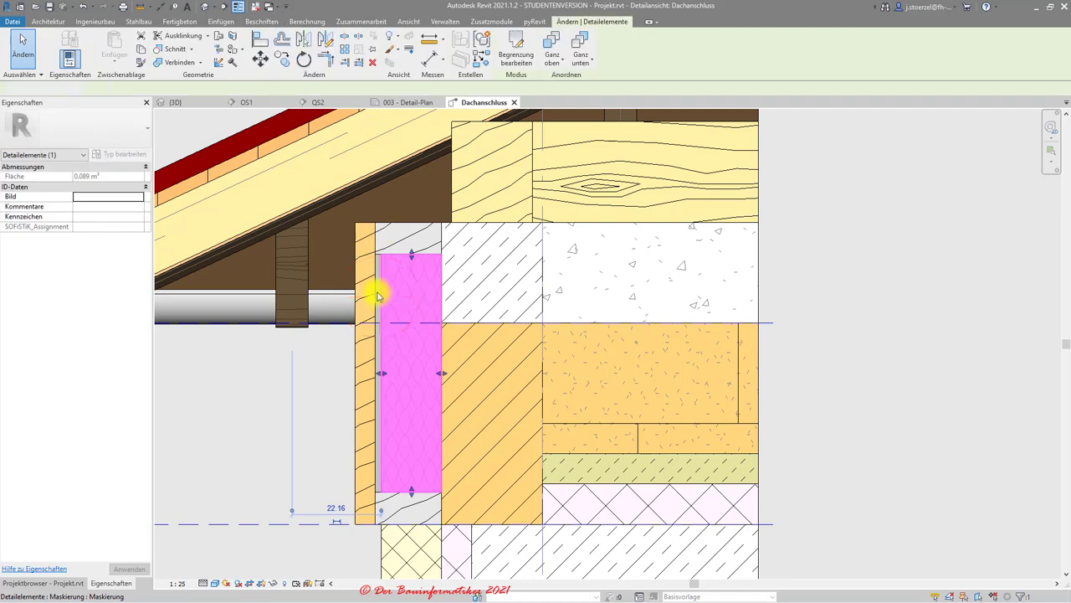
{"action": "left_click", "coordinate": [371, 275]}
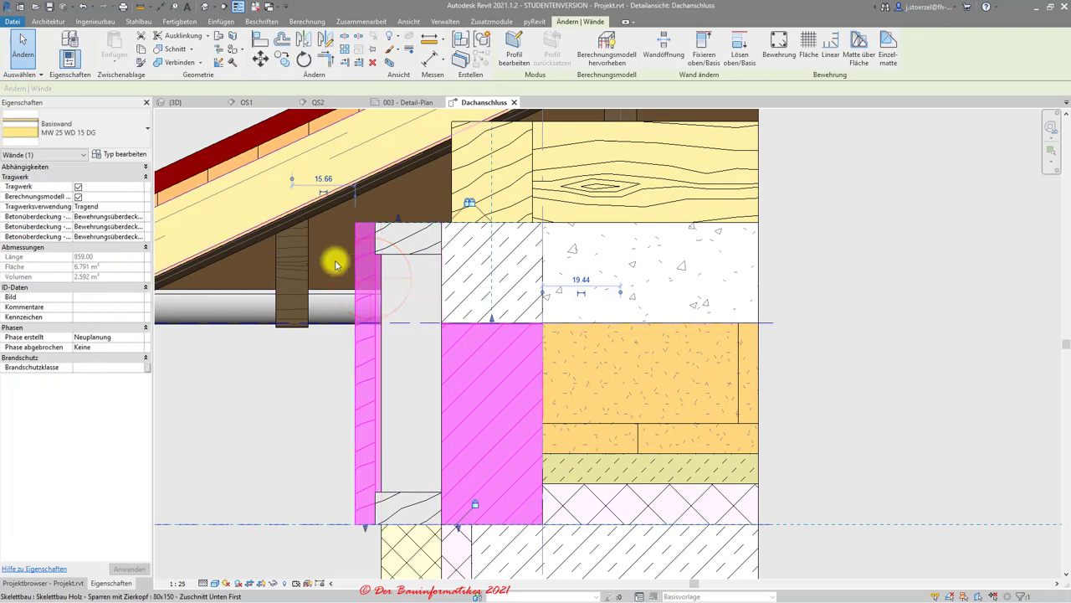
{"action": "left_click", "coordinate": [117, 154]}
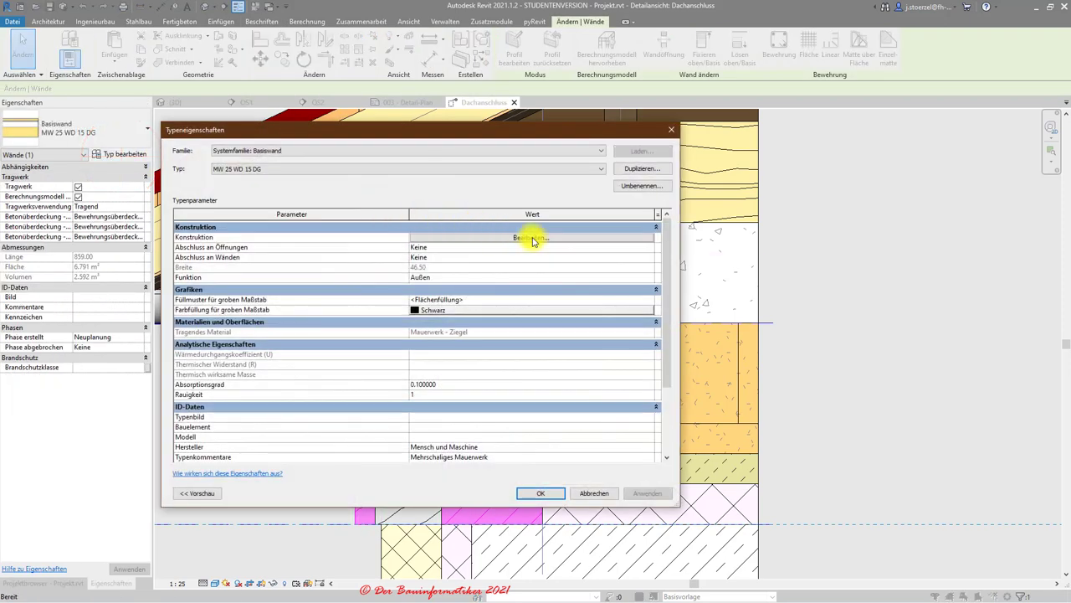
{"action": "left_click", "coordinate": [533, 239]}
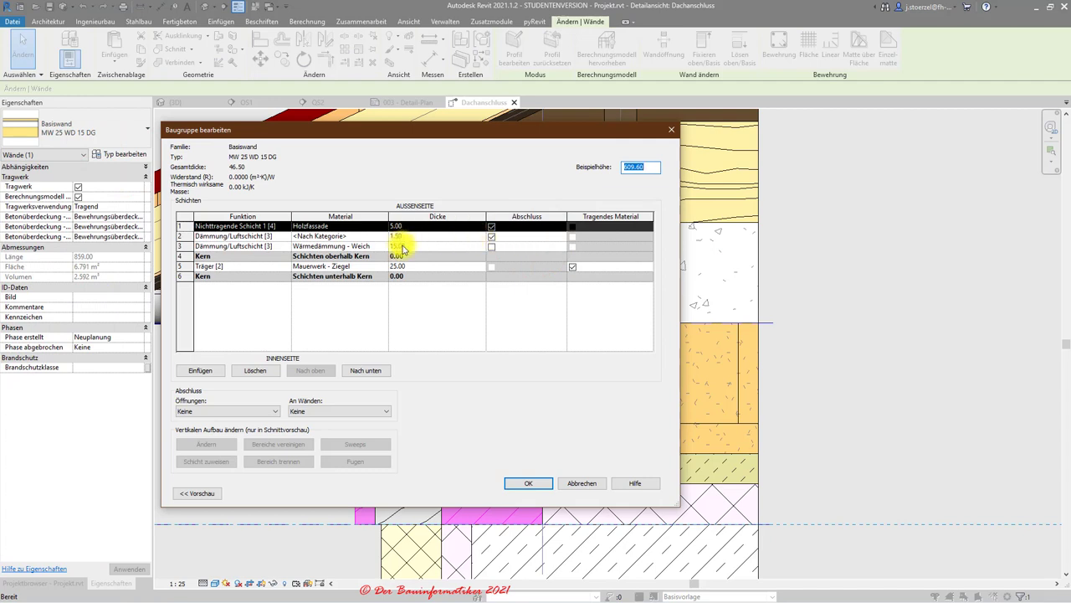
{"action": "left_click", "coordinate": [583, 487]}
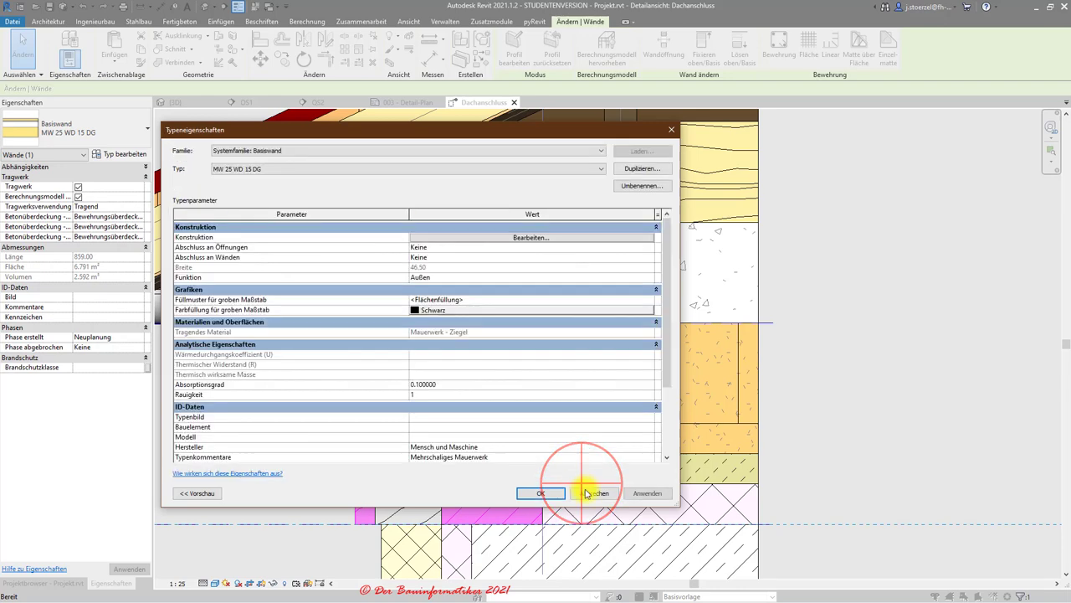
{"action": "left_click", "coordinate": [586, 471]}
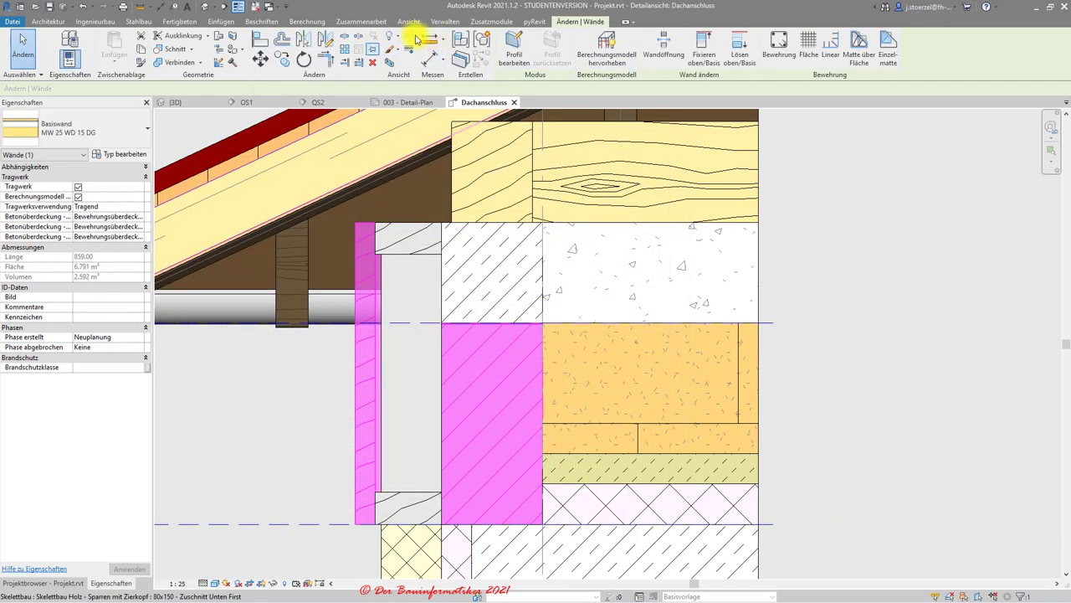
{"action": "left_click", "coordinate": [261, 21]}
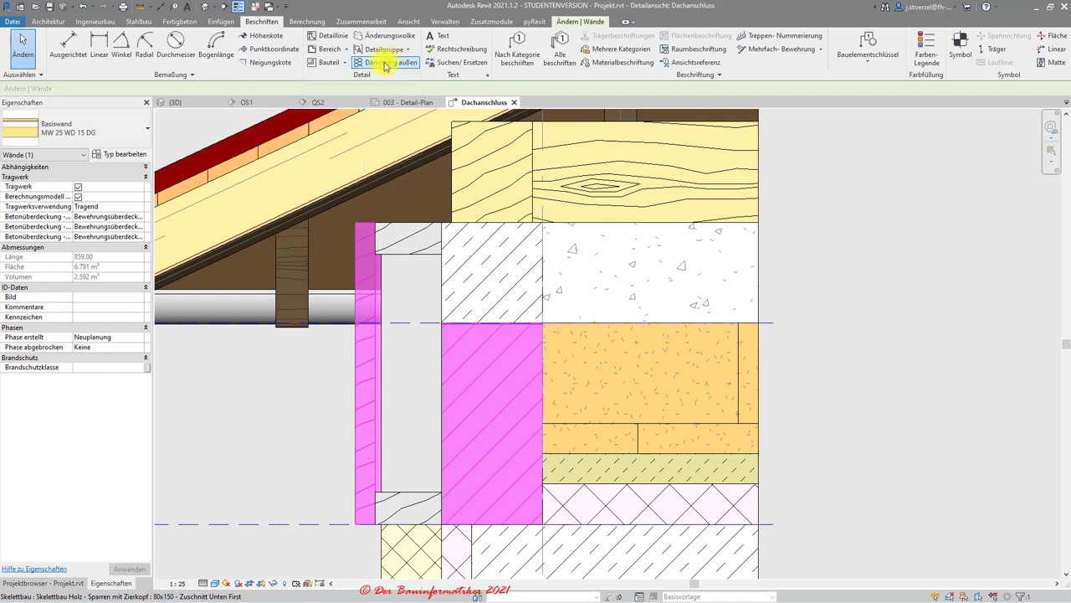
Draw 15-wide batt insulation, far-side placement, from the cavity bottom up to its top
{"action": "left_click", "coordinate": [381, 63]}
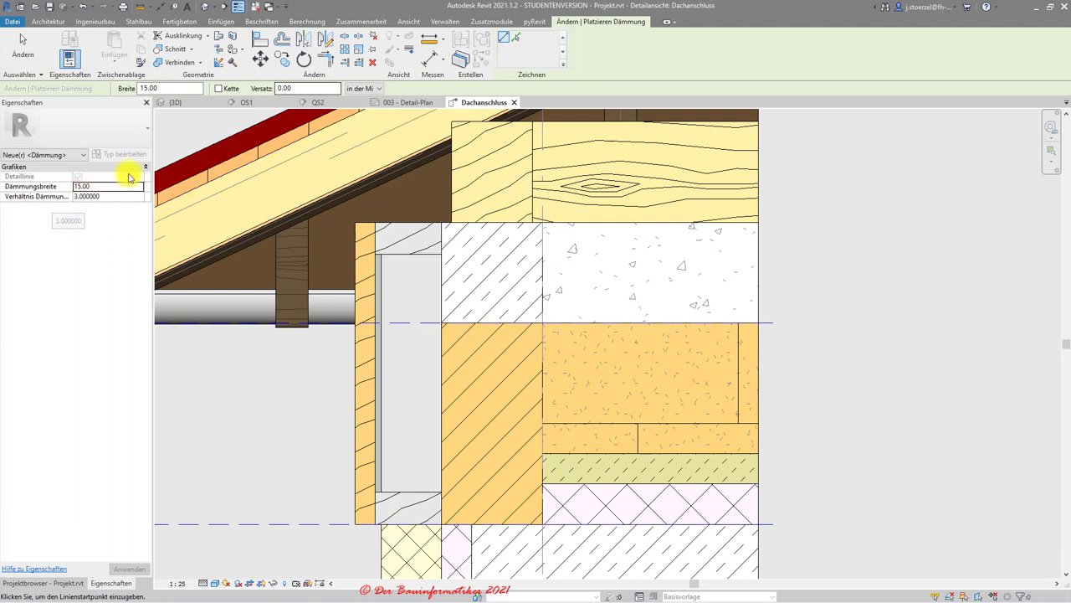
{"action": "left_click", "coordinate": [381, 89]}
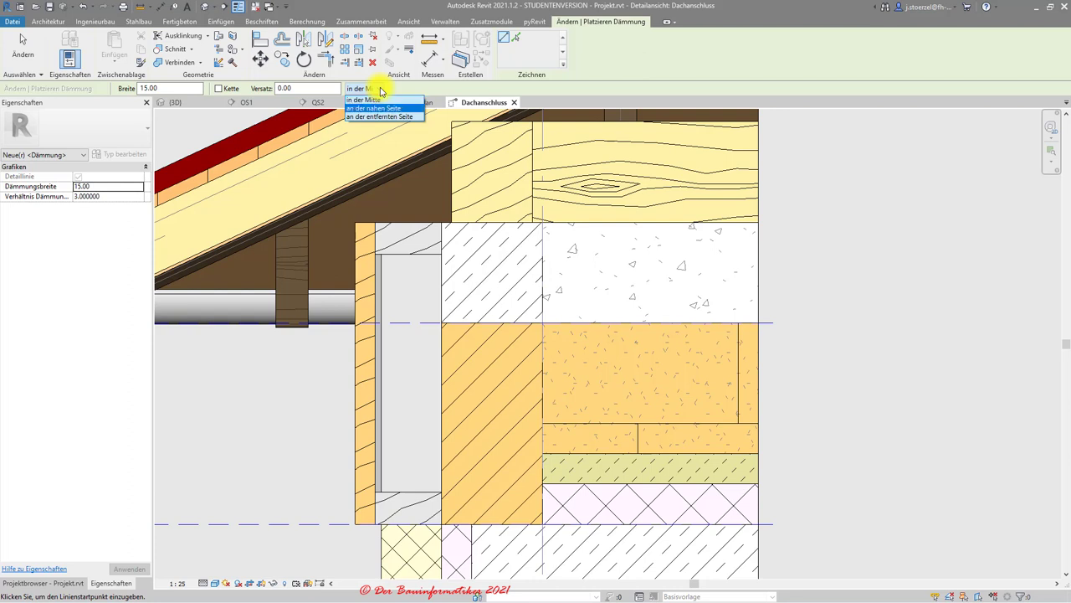
{"action": "left_click", "coordinate": [382, 117]}
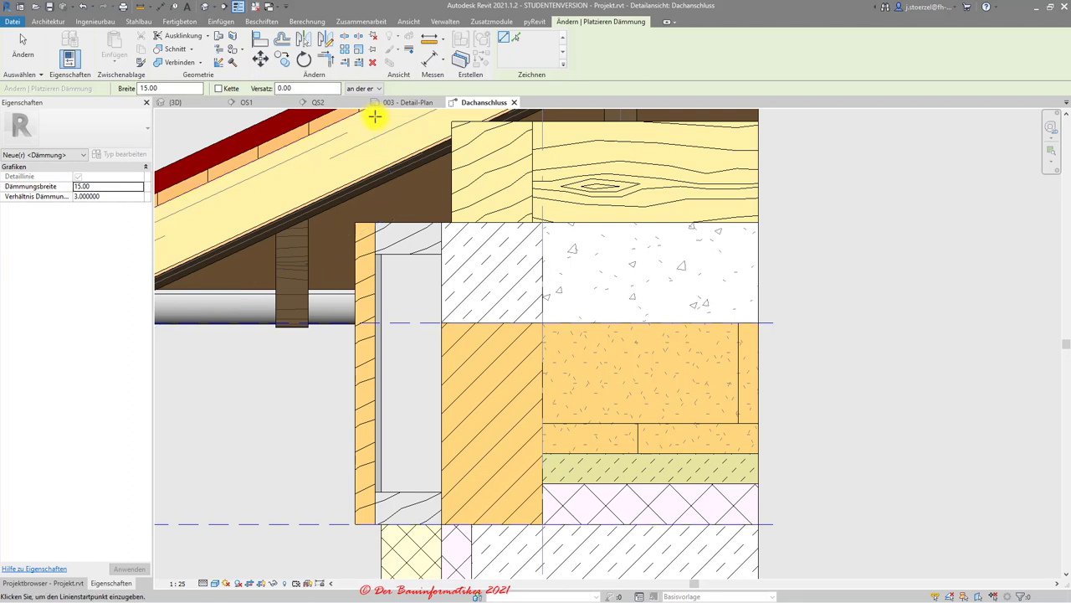
{"action": "left_click", "coordinate": [441, 487]}
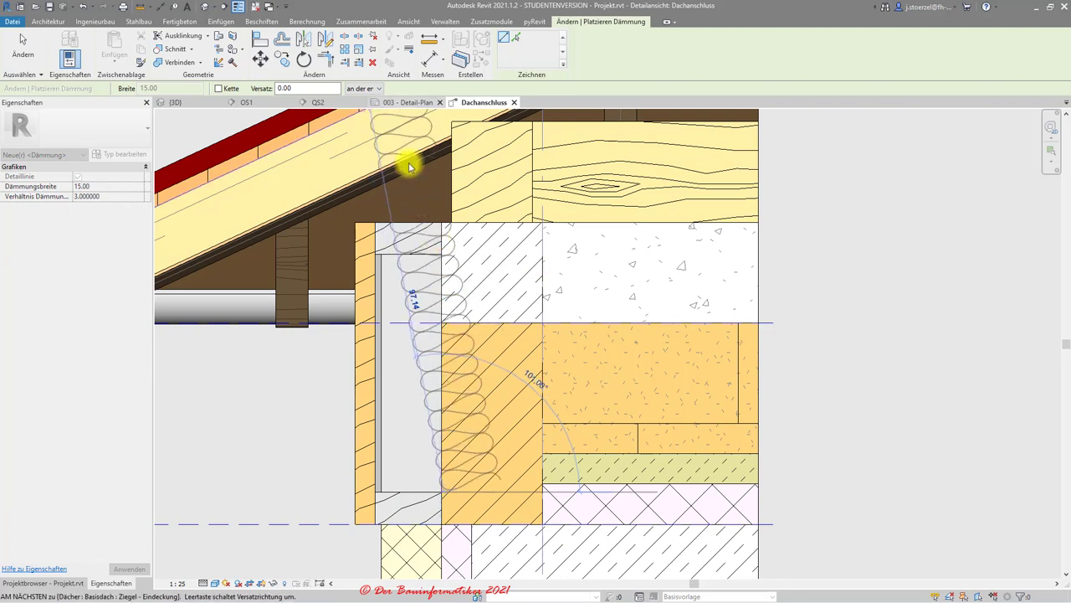
{"action": "left_click_drag", "start_coordinate": [382, 87], "coordinate": [381, 108]}
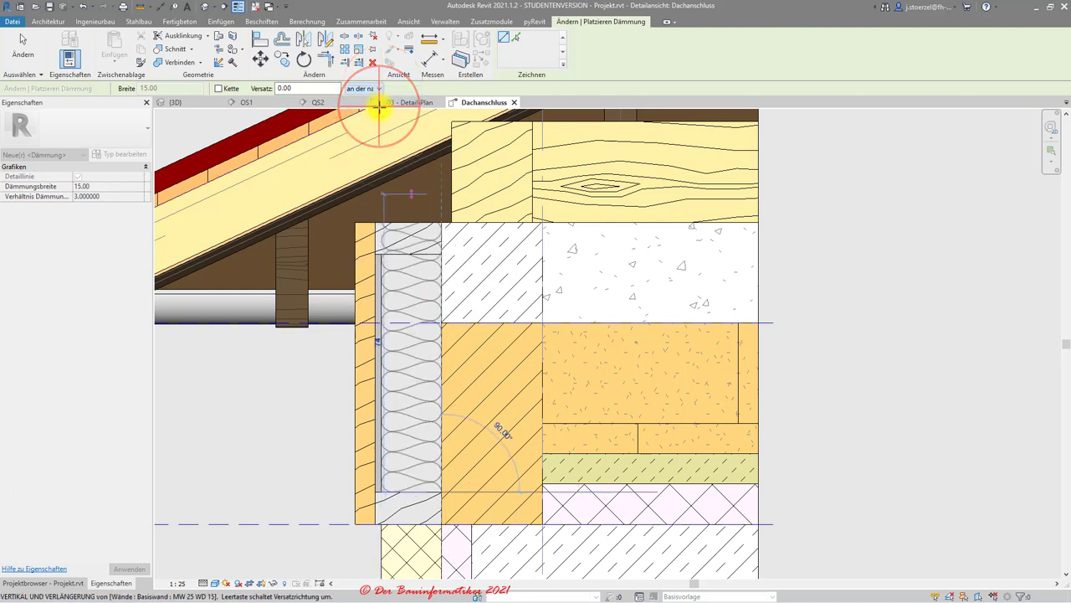
{"action": "left_click", "coordinate": [439, 253]}
Exit insulation placement and pan the view to centre on the roof eave
{"action": "key", "text": "Escape"}
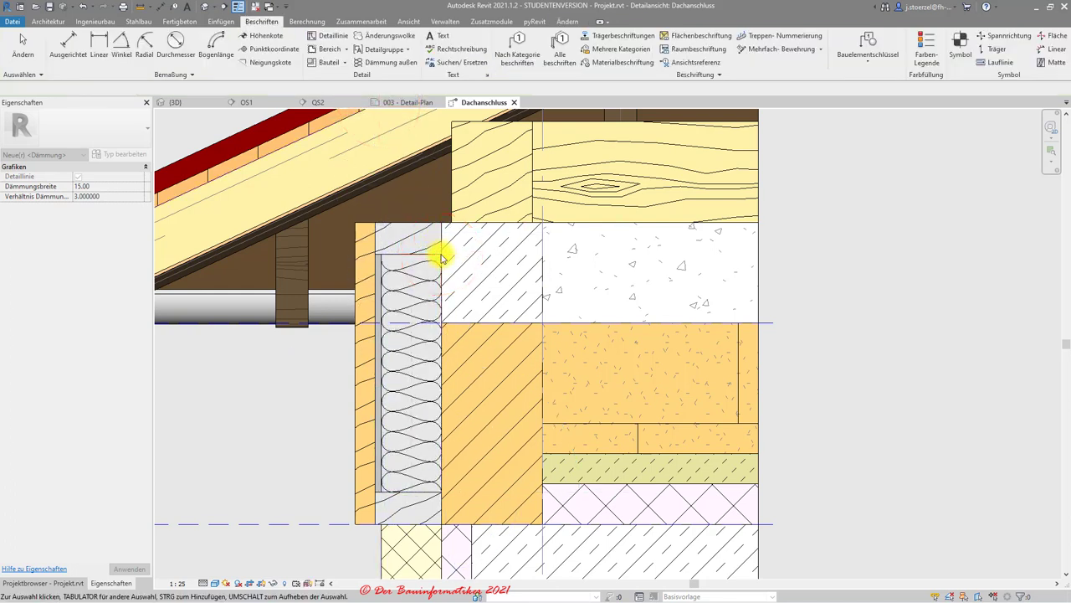
{"action": "scroll", "coordinate": [442, 257], "scroll_direction": "down", "scroll_amount": 2}
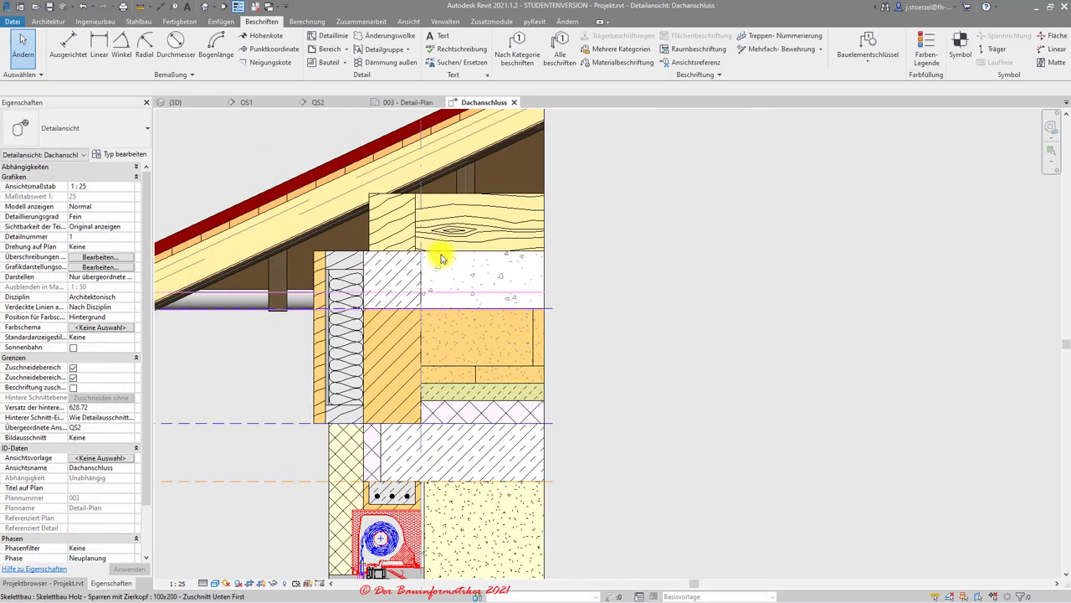
{"action": "scroll", "coordinate": [442, 258], "scroll_direction": "left", "scroll_amount": 3, "text": "shift"}
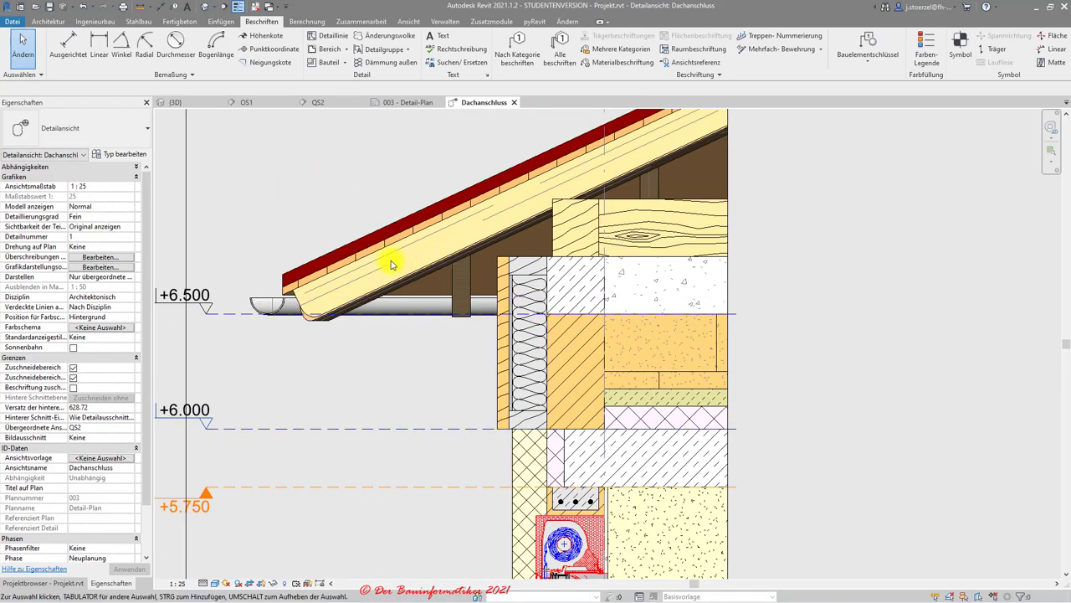
{"action": "scroll", "coordinate": [216, 286], "scroll_direction": "down", "scroll_amount": 1}
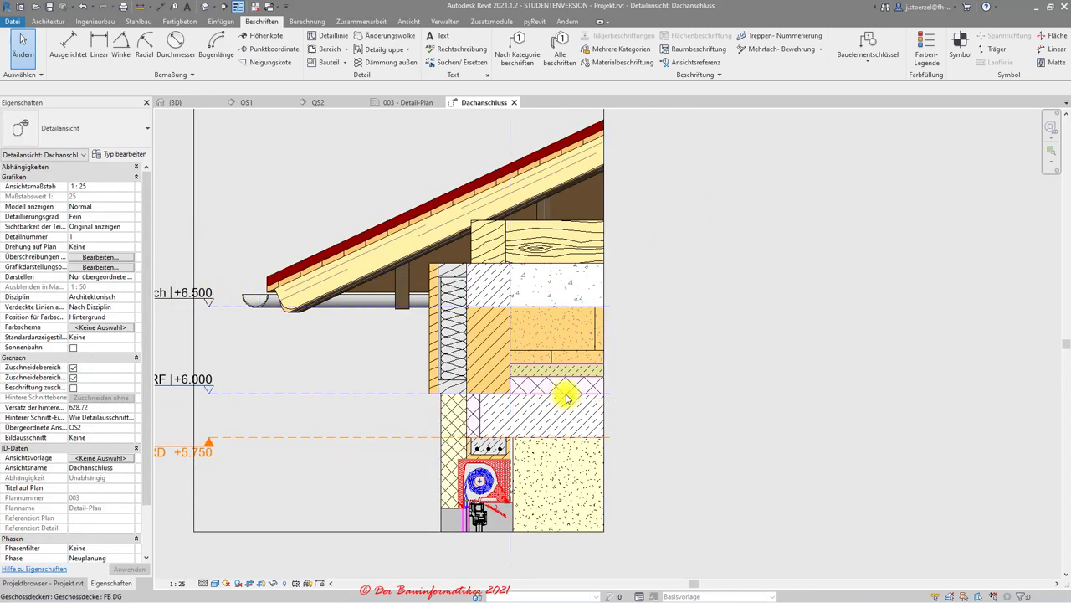
{"action": "scroll", "coordinate": [566, 399], "scroll_direction": "up", "scroll_amount": 1}
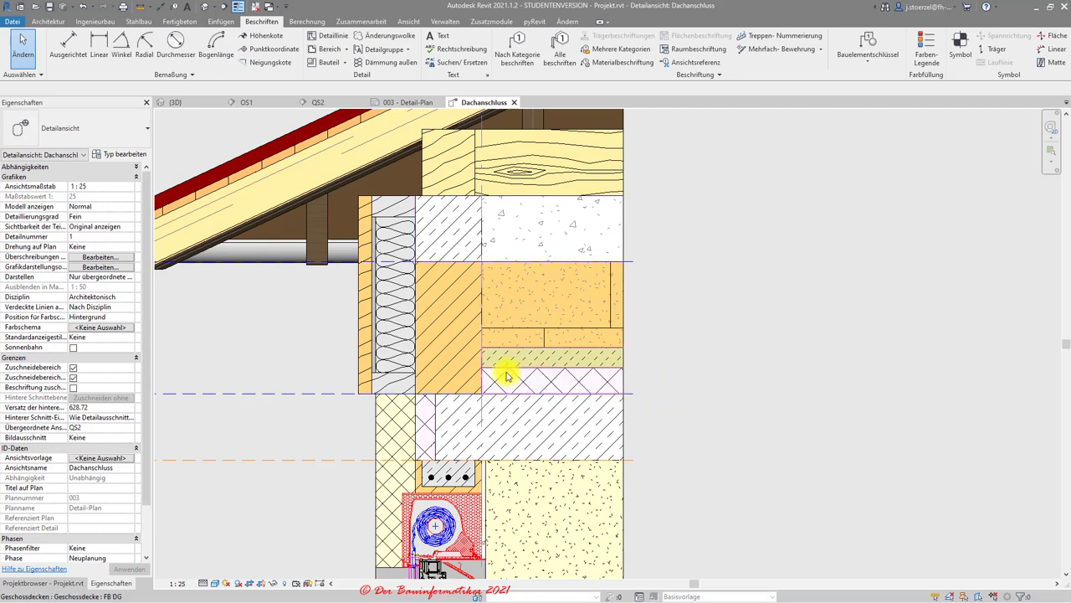
{"action": "scroll", "coordinate": [507, 377], "scroll_direction": "up", "scroll_amount": 1}
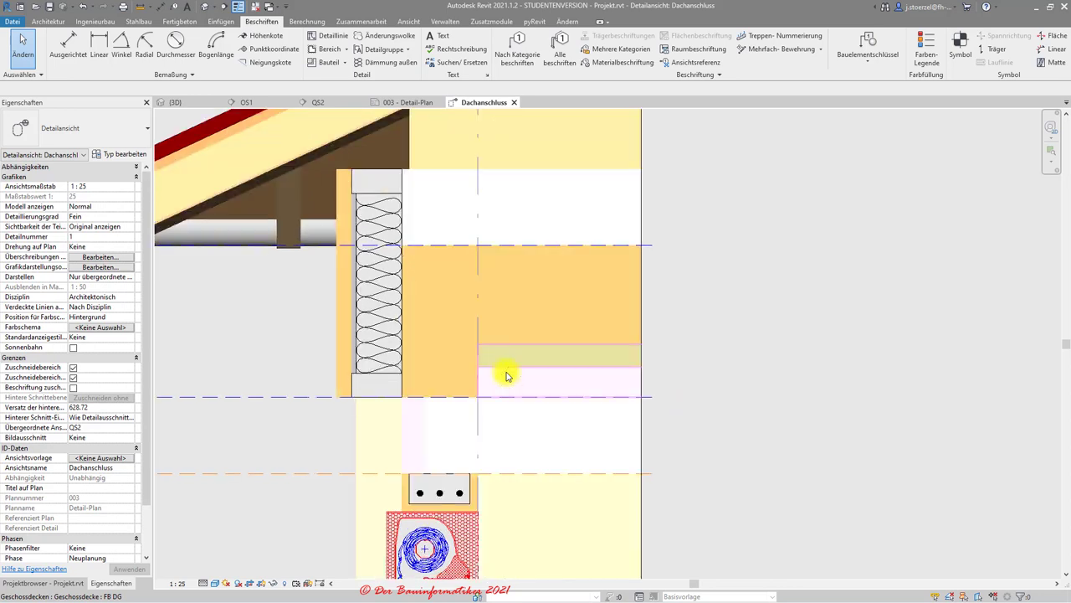
{"action": "scroll", "coordinate": [506, 377], "scroll_direction": "up", "scroll_amount": 1}
{"action": "key", "text": "Tab"}
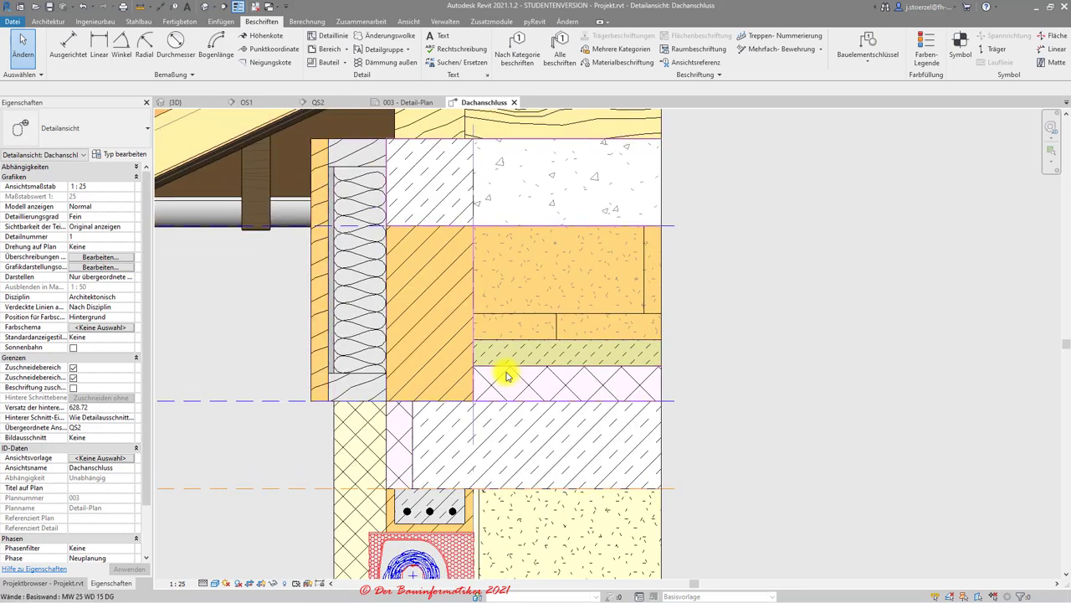
{"action": "scroll", "coordinate": [506, 376], "scroll_direction": "down", "scroll_amount": 3}
{"action": "middle_click_drag", "start_coordinate": [507, 376], "coordinate": [599, 441]}
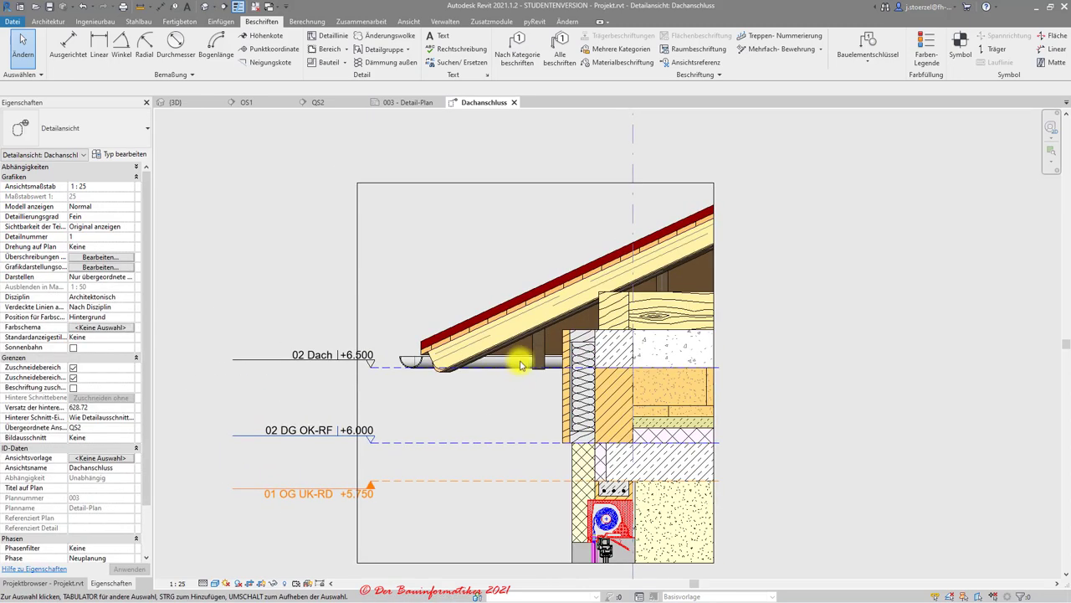
{"action": "scroll", "coordinate": [531, 357], "scroll_direction": "up", "scroll_amount": 2}
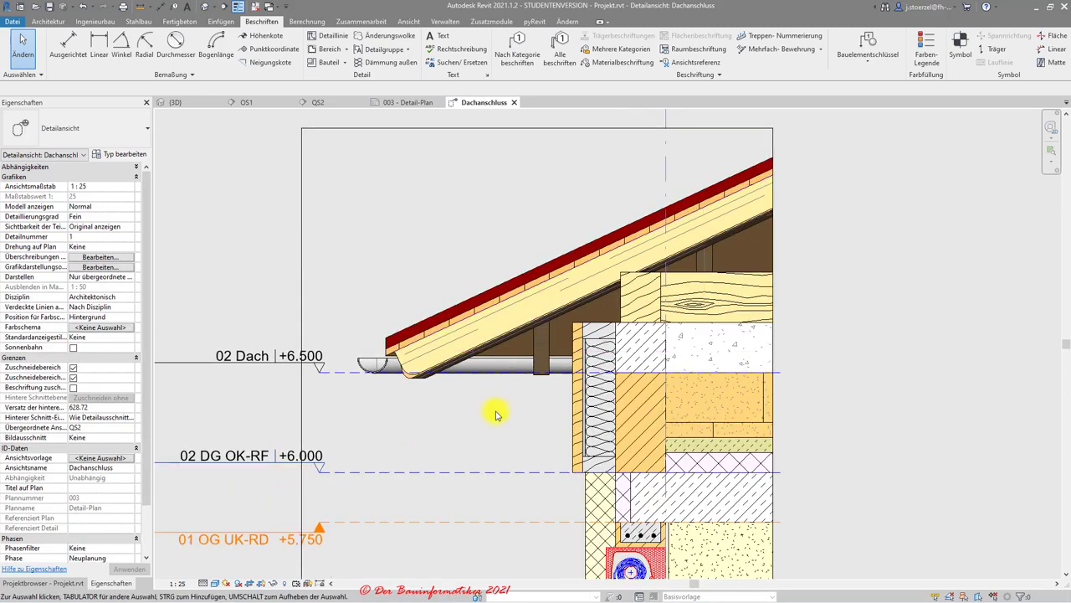
{"action": "middle_click_drag", "start_coordinate": [495, 411], "coordinate": [506, 403]}
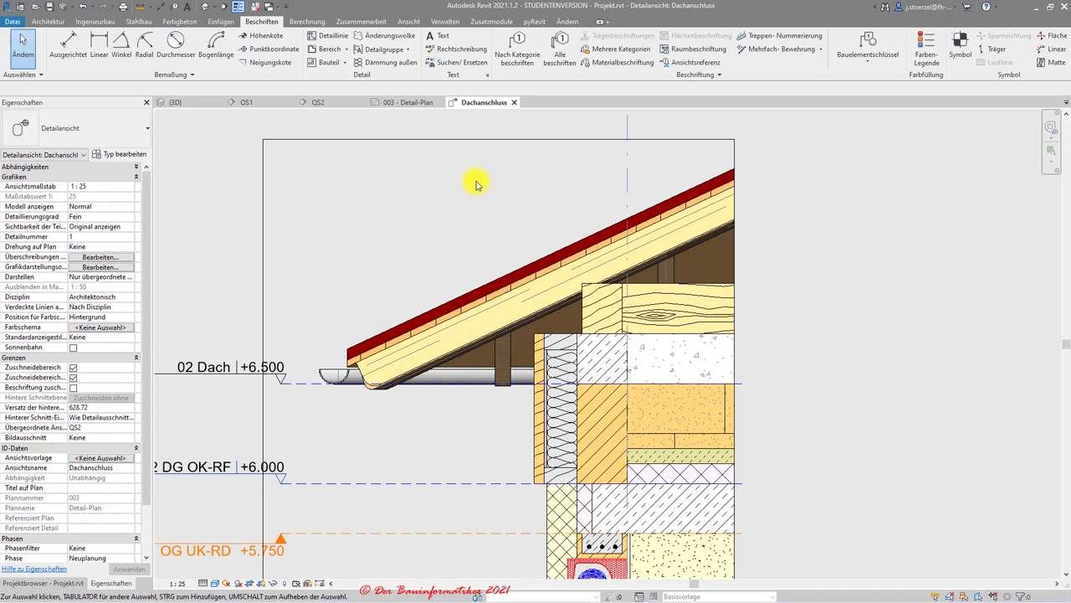
Select the window-lintel Fenstersturz group, review the Detailgruppe options, then deselect
{"action": "left_click", "coordinate": [345, 66]}
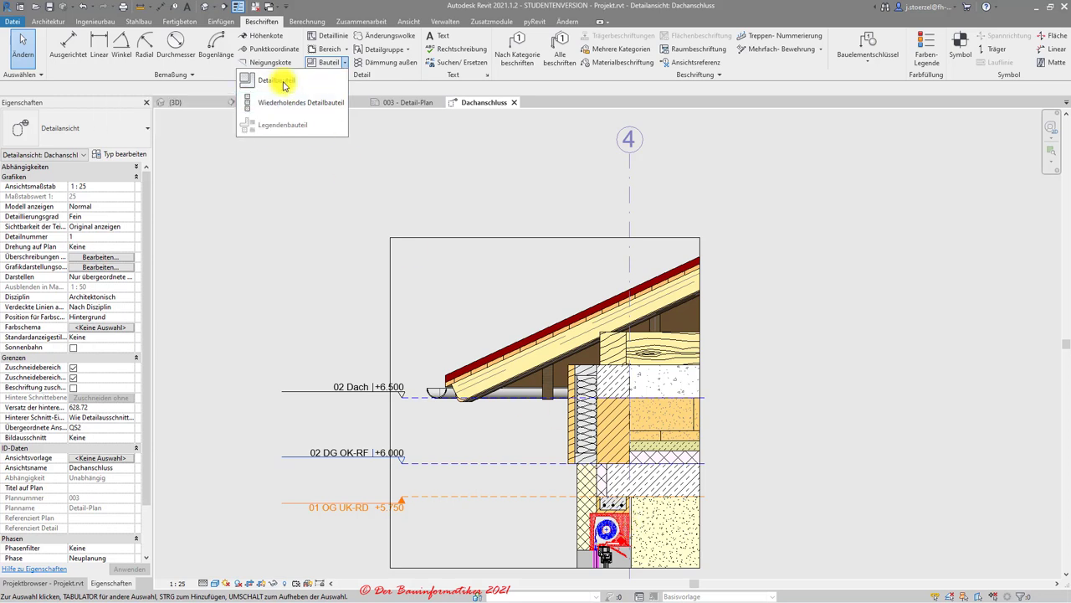
{"action": "scroll", "coordinate": [555, 502], "scroll_direction": "up", "scroll_amount": 3}
{"action": "left_click", "coordinate": [561, 507]}
{"action": "left_click", "coordinate": [655, 484]}
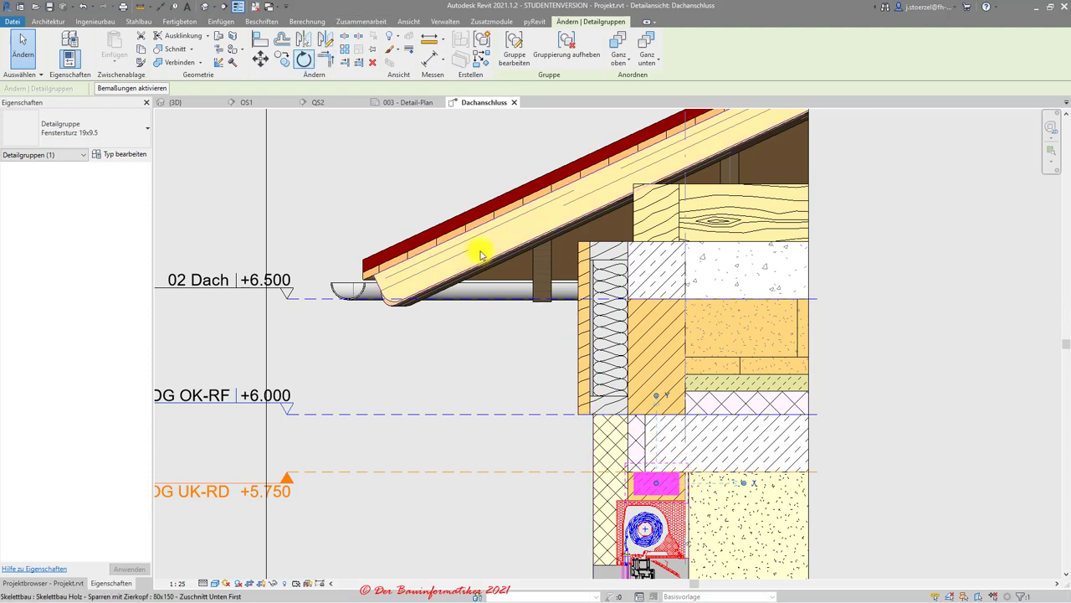
{"action": "left_click", "coordinate": [265, 22]}
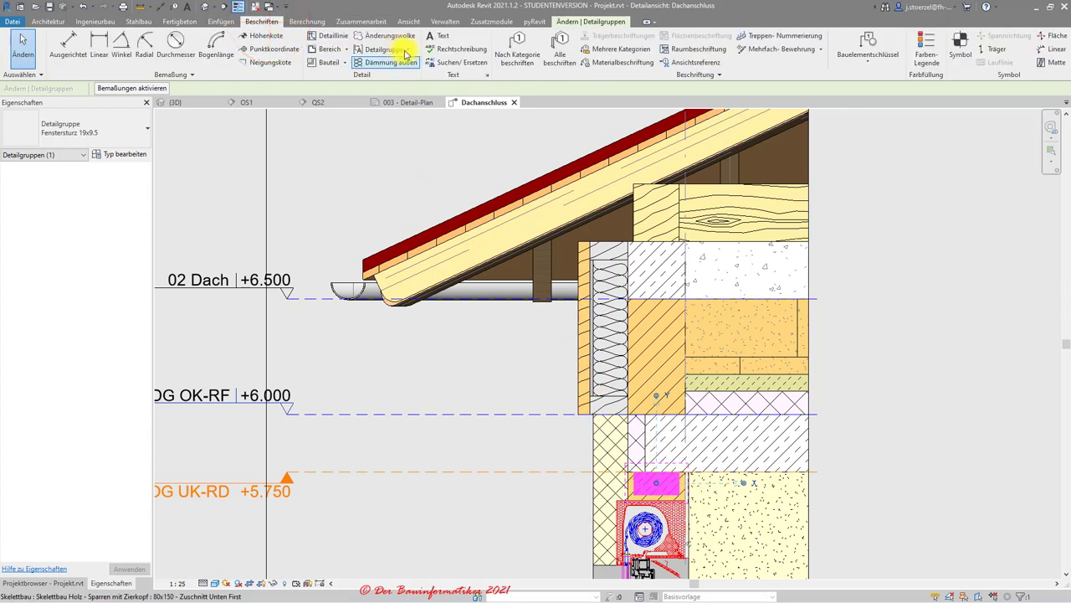
{"action": "left_click", "coordinate": [411, 56]}
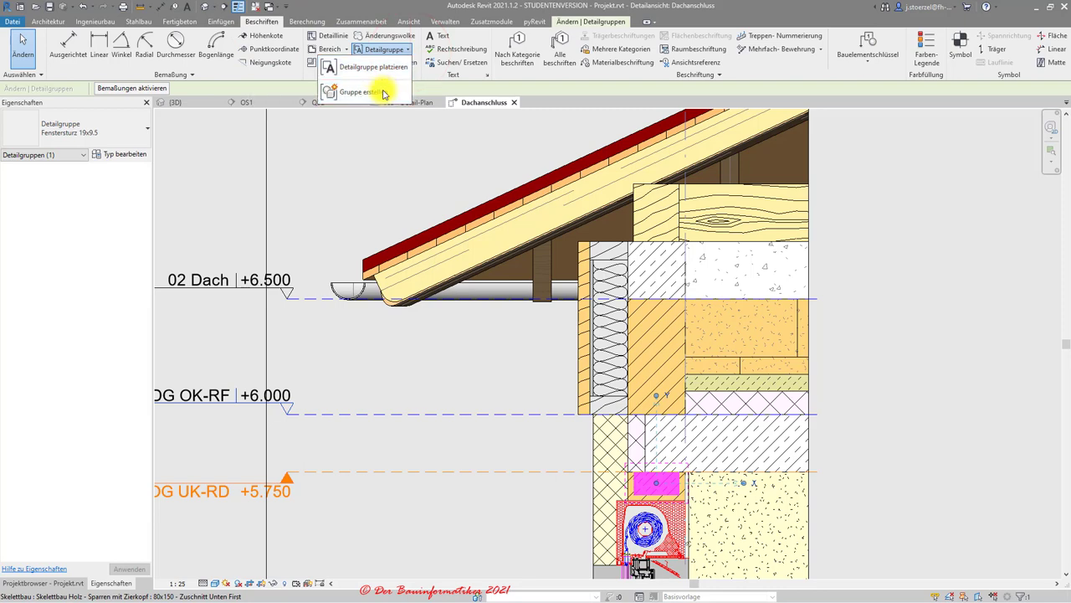
{"action": "left_click", "coordinate": [555, 340]}
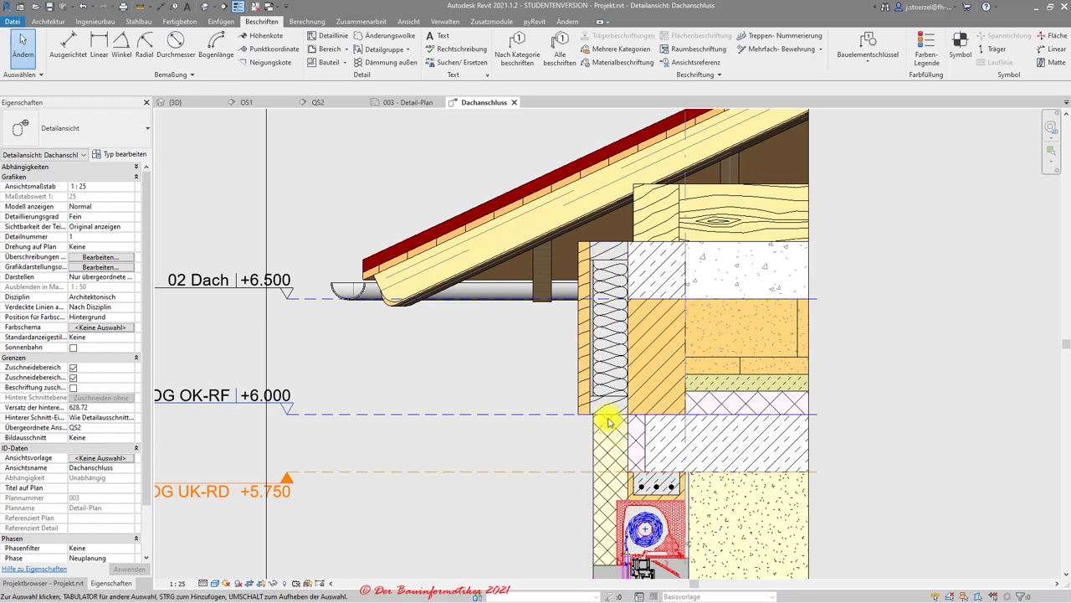
Start placing a Detailbauteil, browse its type list, then call up Familie laden
{"action": "left_click", "coordinate": [344, 64]}
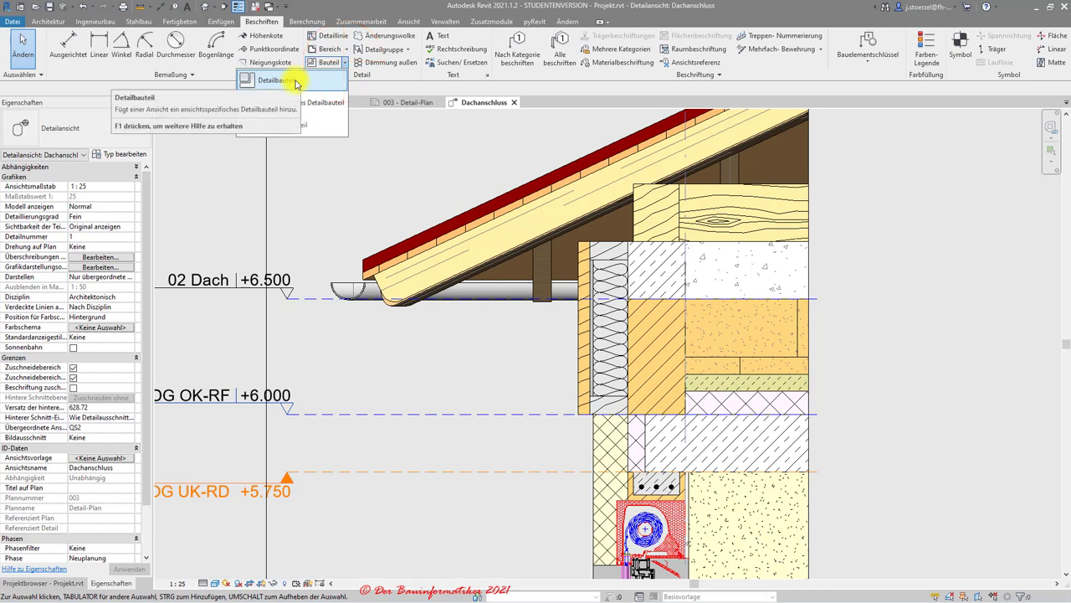
{"action": "mouse_move", "coordinate": [276, 80]}
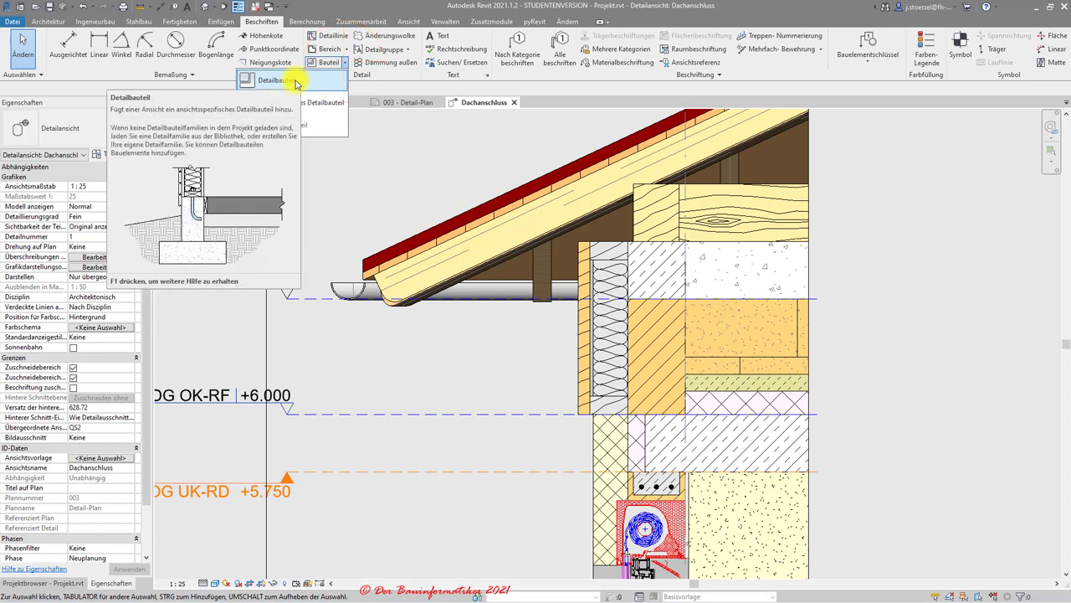
{"action": "left_click", "coordinate": [293, 81]}
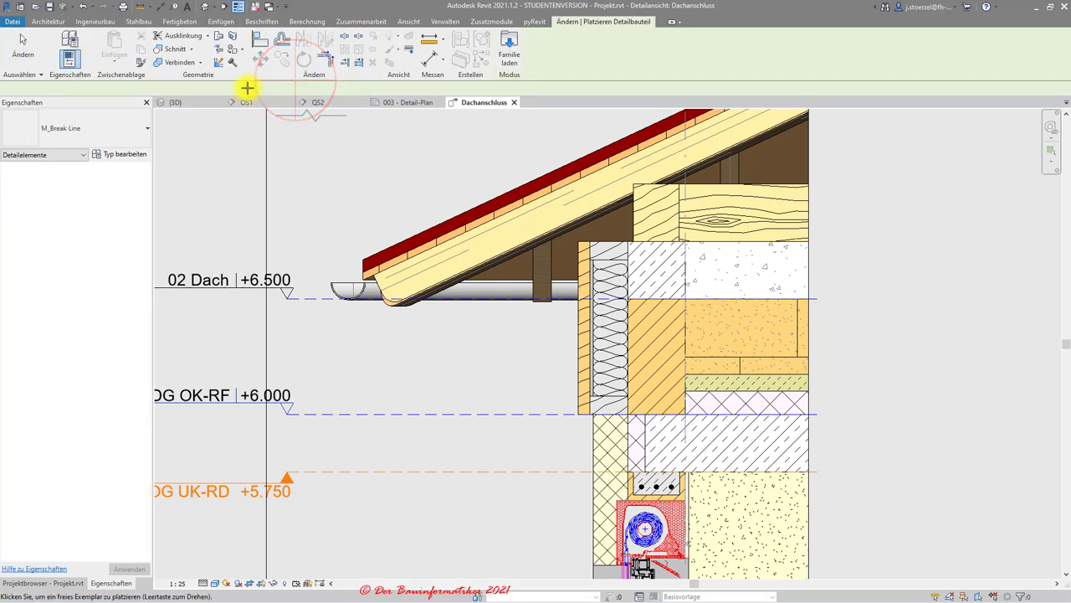
{"action": "left_click", "coordinate": [81, 117]}
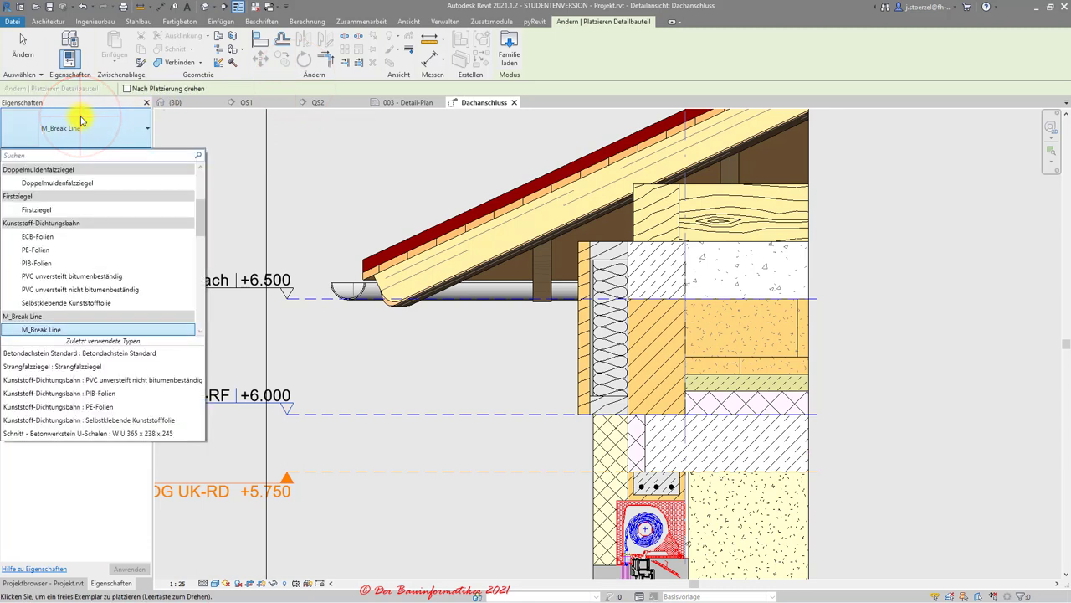
{"action": "mouse_move", "coordinate": [203, 211]}
{"action": "left_mouse_down"}
{"action": "mouse_move", "coordinate": [205, 286]}
{"action": "mouse_move", "coordinate": [214, 206]}
{"action": "mouse_move", "coordinate": [213, 253]}
{"action": "left_mouse_up"}
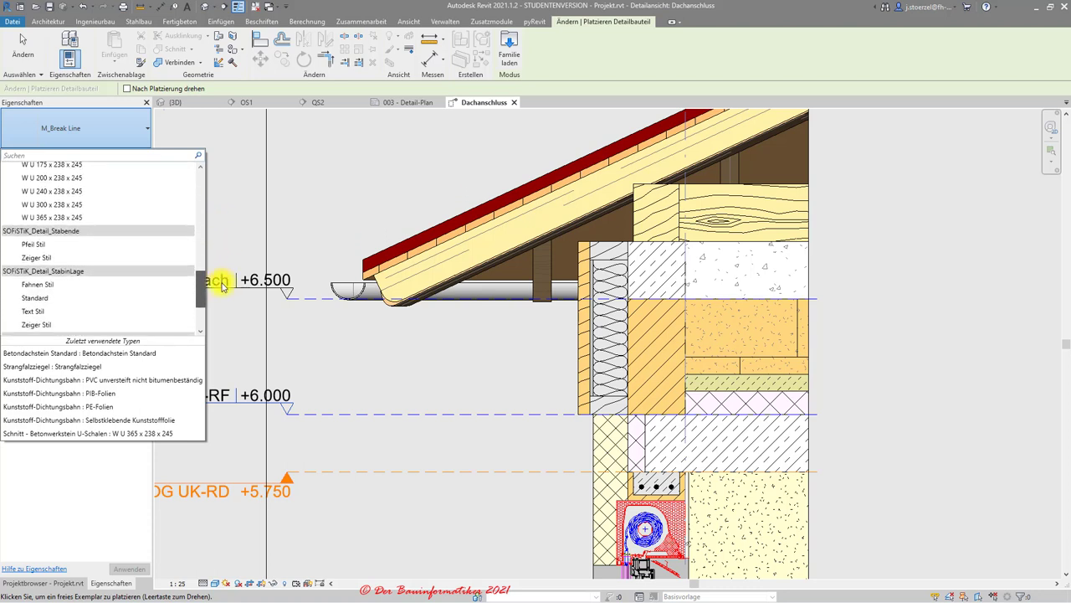
{"action": "left_click_drag", "start_coordinate": [221, 286], "coordinate": [224, 308]}
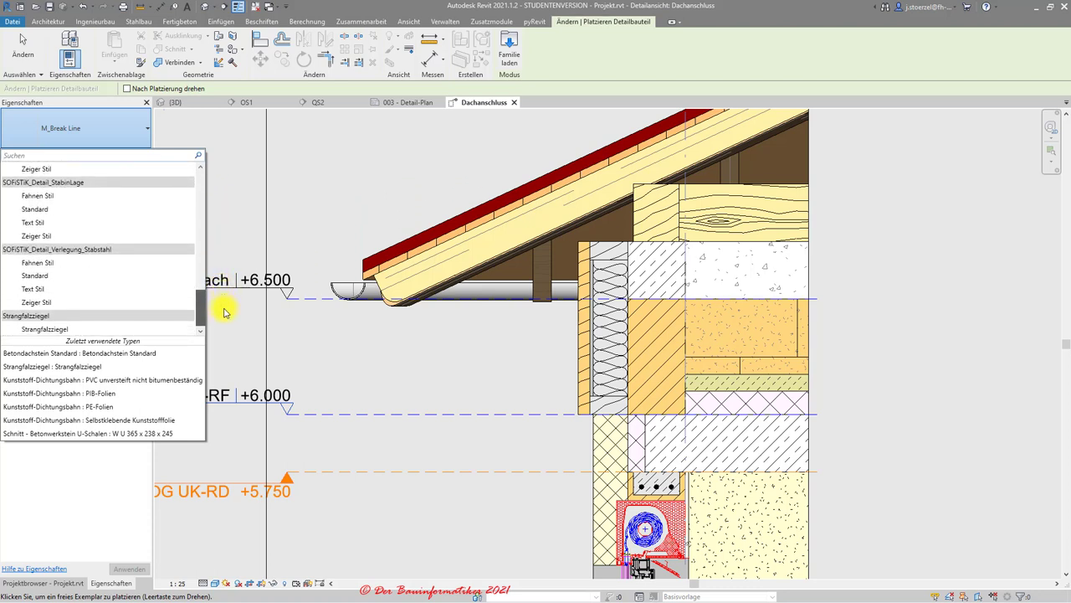
{"action": "mouse_move", "coordinate": [214, 198]}
{"action": "left_mouse_down"}
{"action": "mouse_move", "coordinate": [212, 178]}
{"action": "mouse_move", "coordinate": [210, 233]}
{"action": "left_mouse_up"}
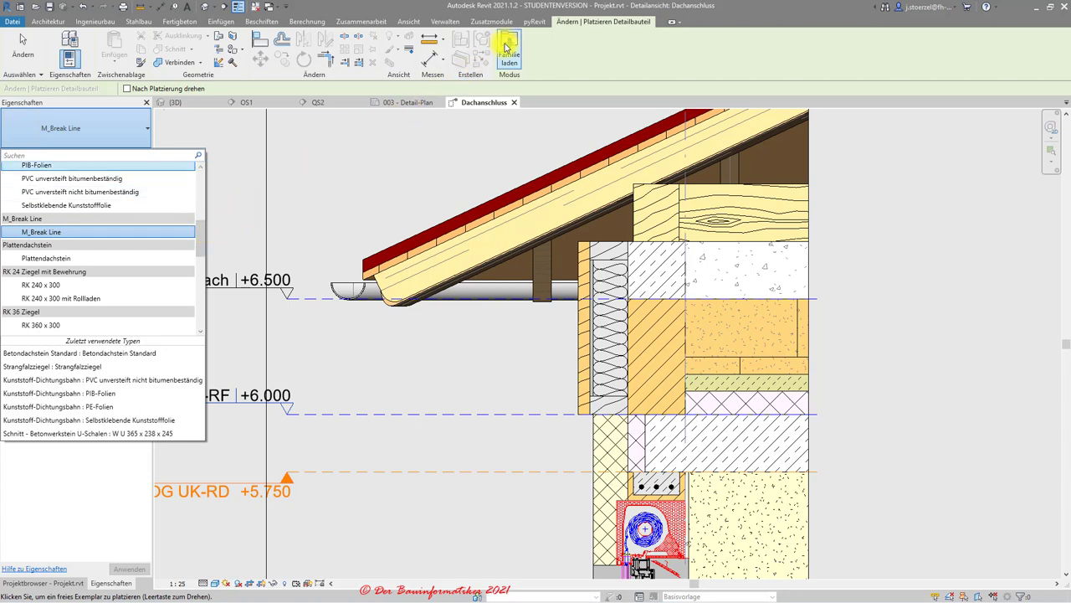
{"action": "left_click", "coordinate": [506, 48]}
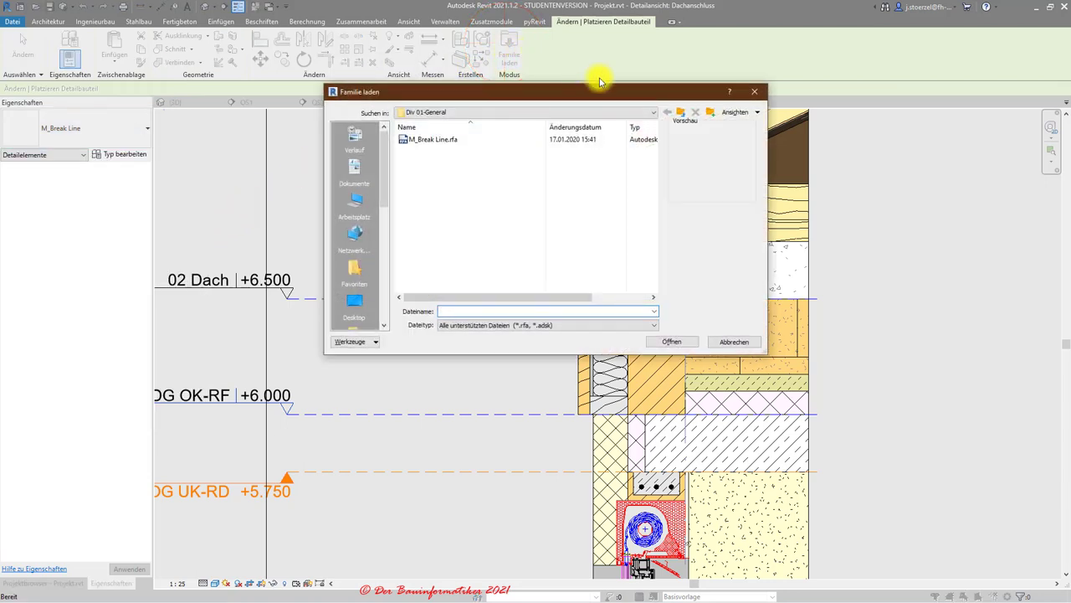
Navigate to Libraries > German > Beschriften - Detailbauteil > Detailelemente > Mauerwerk
{"action": "left_click", "coordinate": [681, 112]}
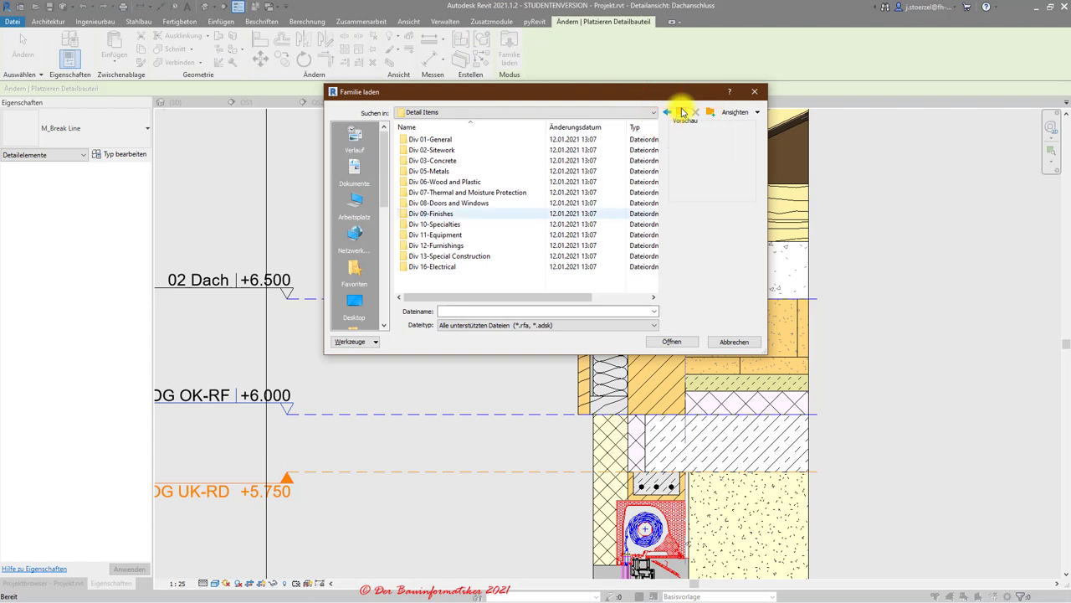
{"action": "left_click", "coordinate": [679, 112]}
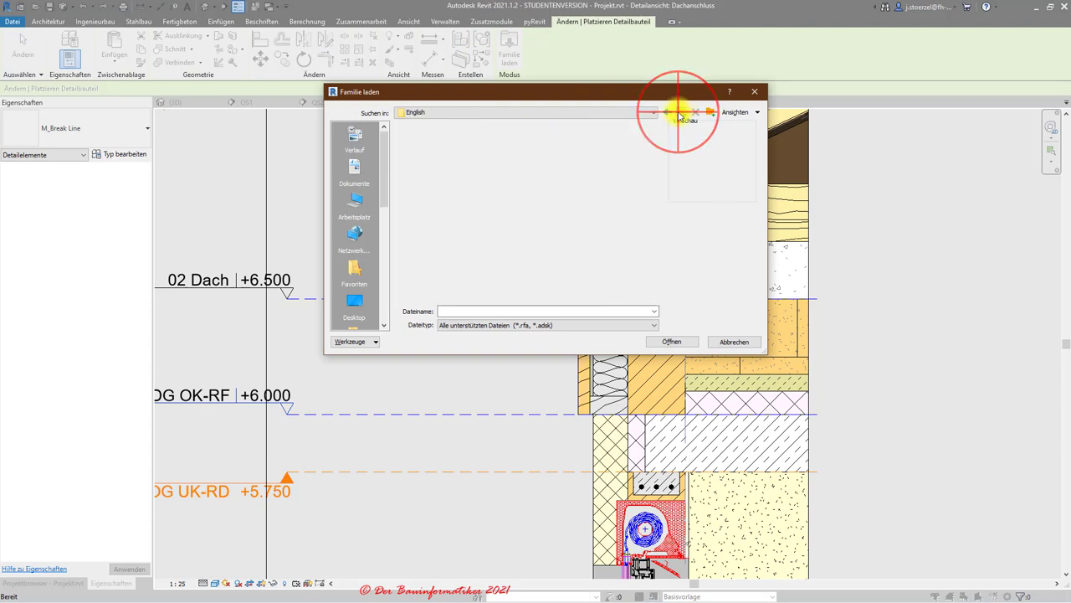
{"action": "left_click", "coordinate": [682, 113]}
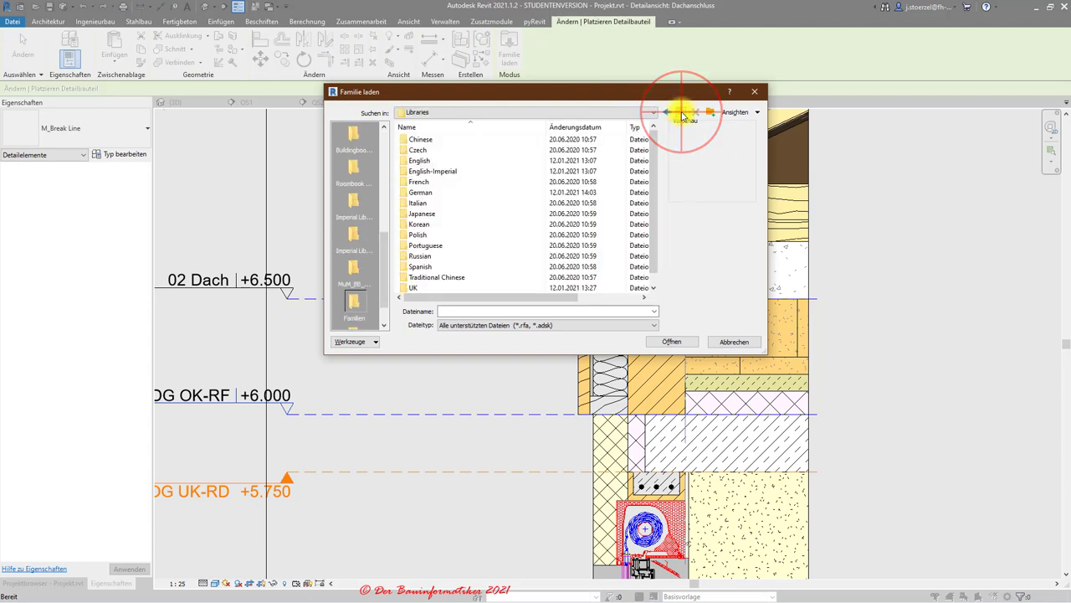
{"action": "double_click", "coordinate": [418, 193]}
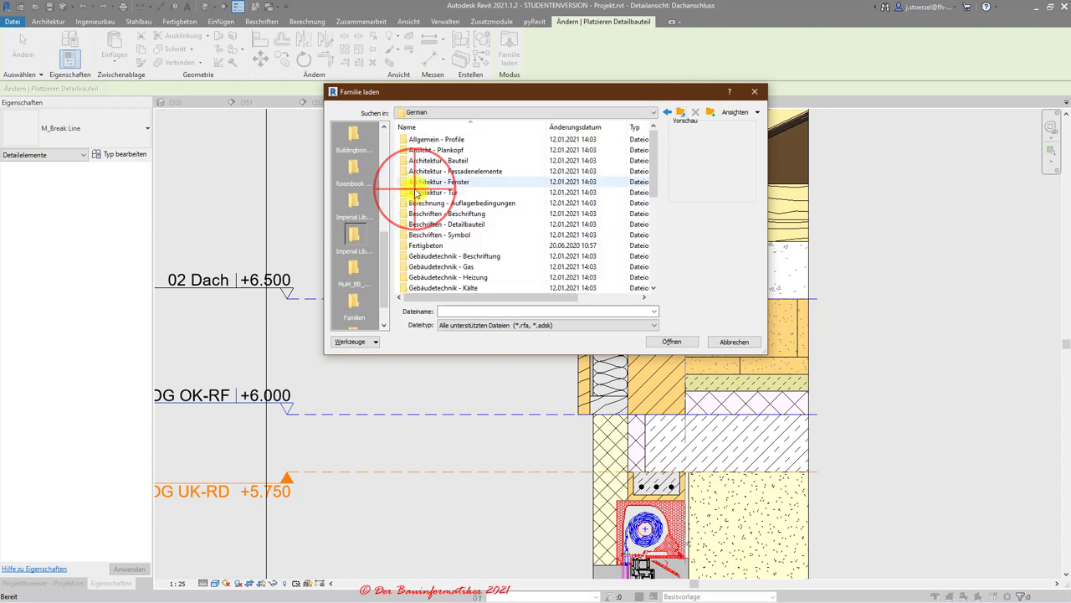
{"action": "double_click", "coordinate": [452, 224]}
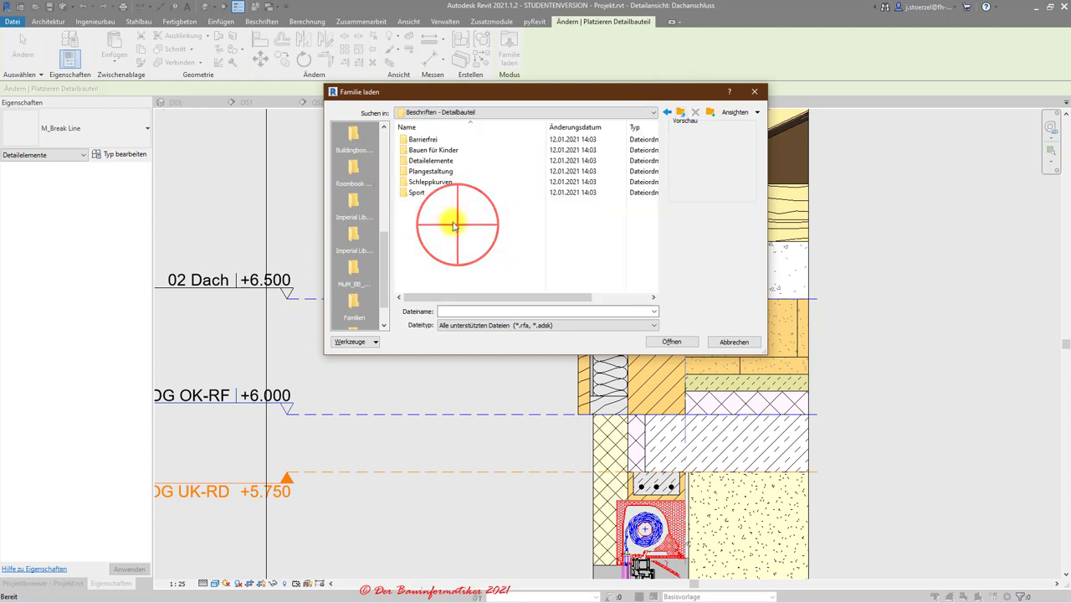
{"action": "double_click", "coordinate": [447, 162]}
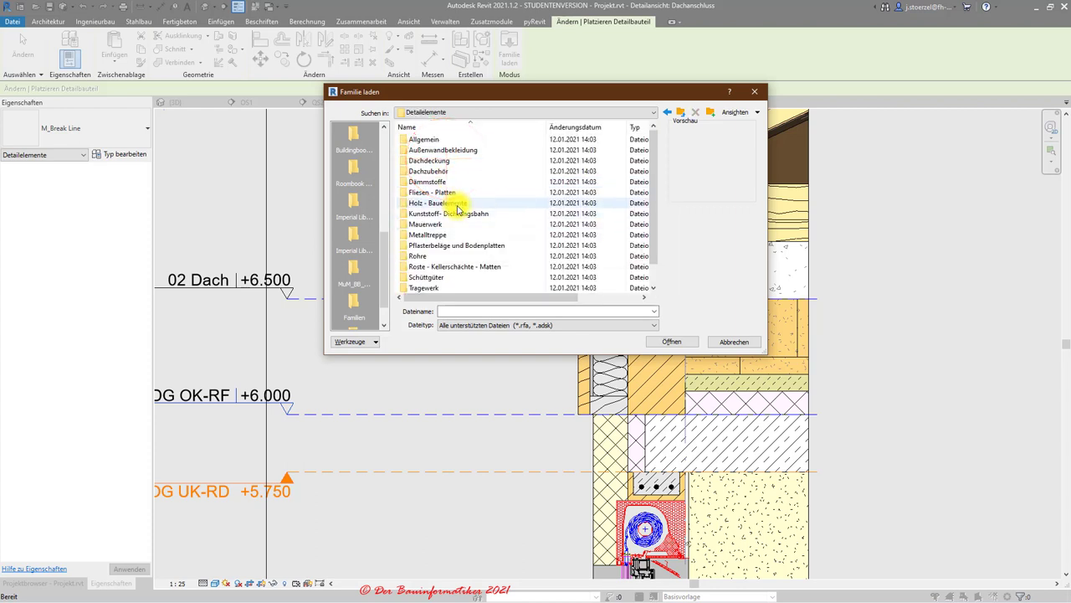
{"action": "double_click", "coordinate": [450, 224]}
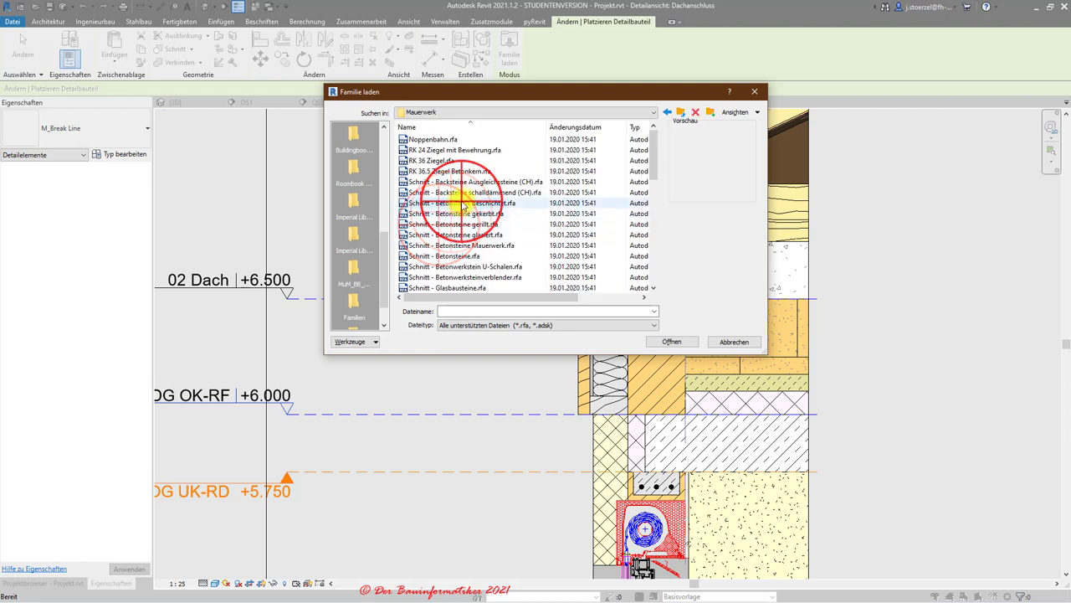
Preview Noppenbahn.rfa, then select RK 36 Ziegel.rfa and load it
{"action": "left_click", "coordinate": [460, 204]}
{"action": "left_click", "coordinate": [450, 141]}
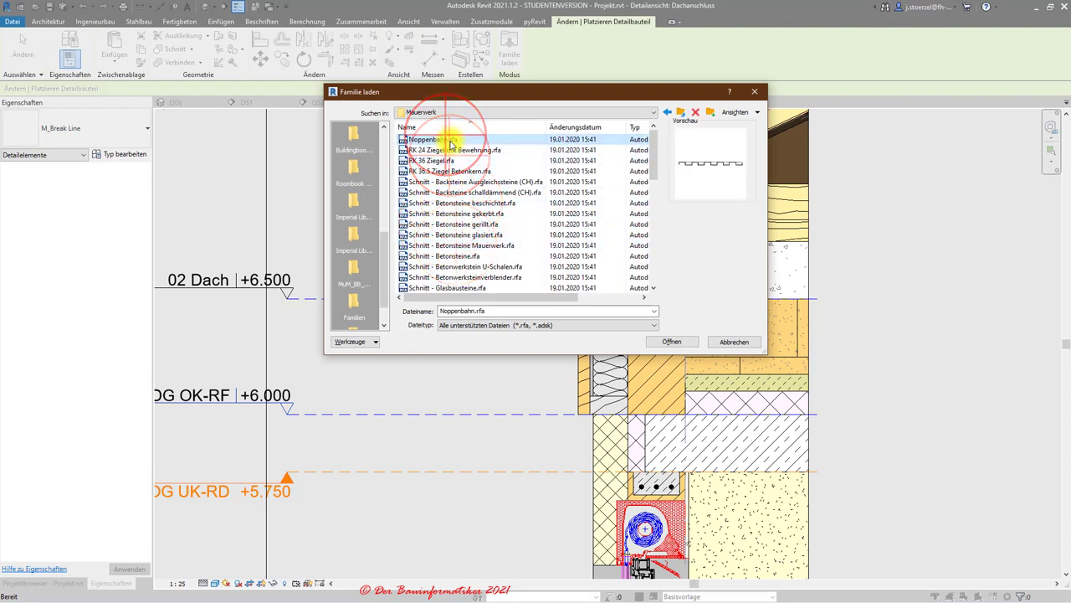
{"action": "left_click", "coordinate": [452, 150]}
{"action": "left_click", "coordinate": [444, 160]}
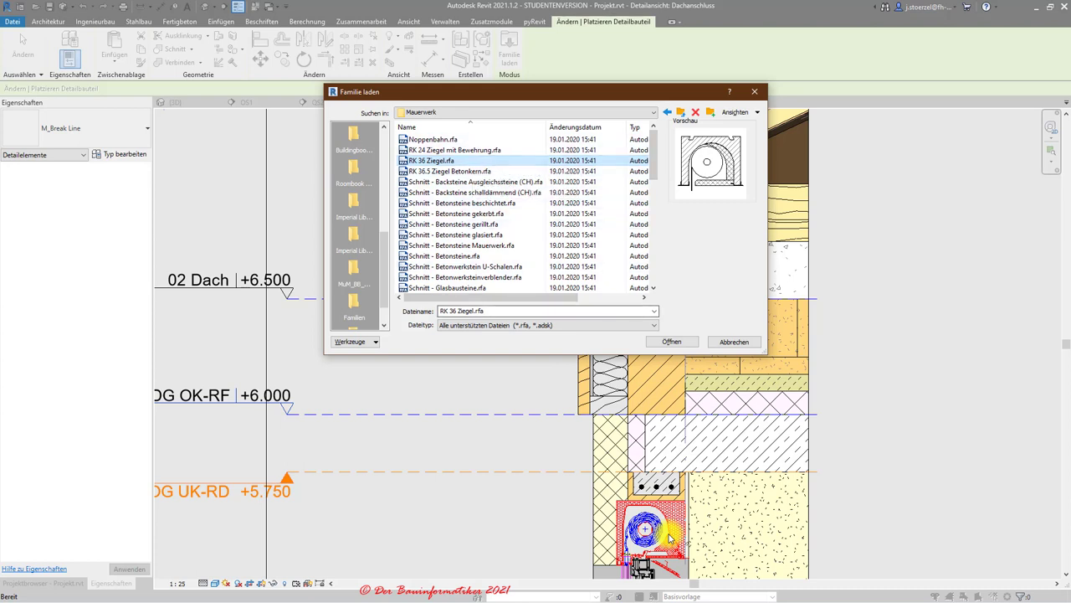
{"action": "left_click", "coordinate": [668, 343]}
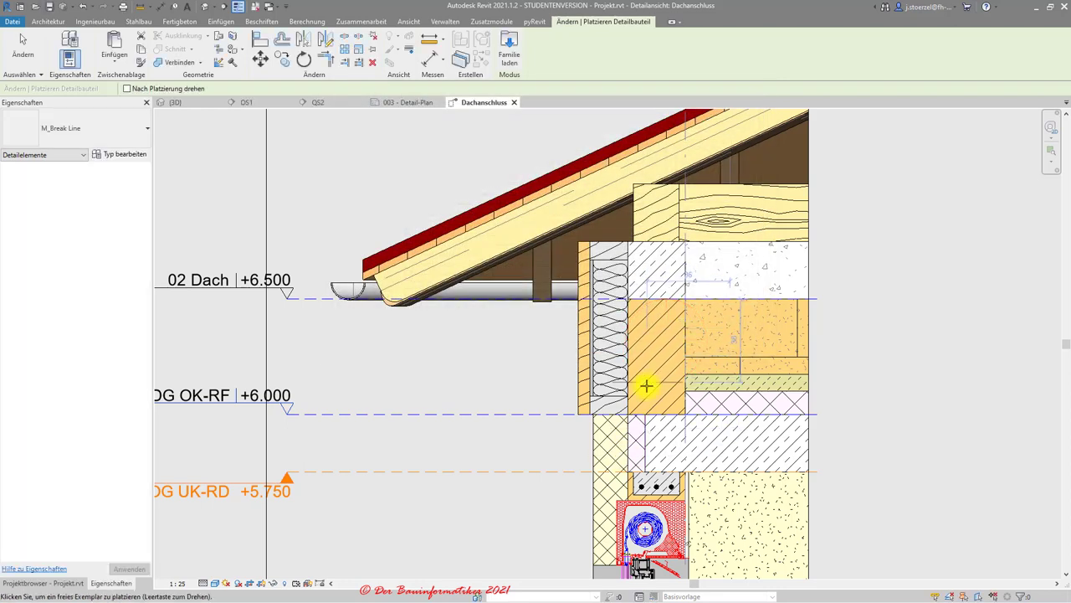
Switch the detail component type from Plattendachstein to the U-shell W U 240 x 238 x 245
{"action": "left_click", "coordinate": [81, 136]}
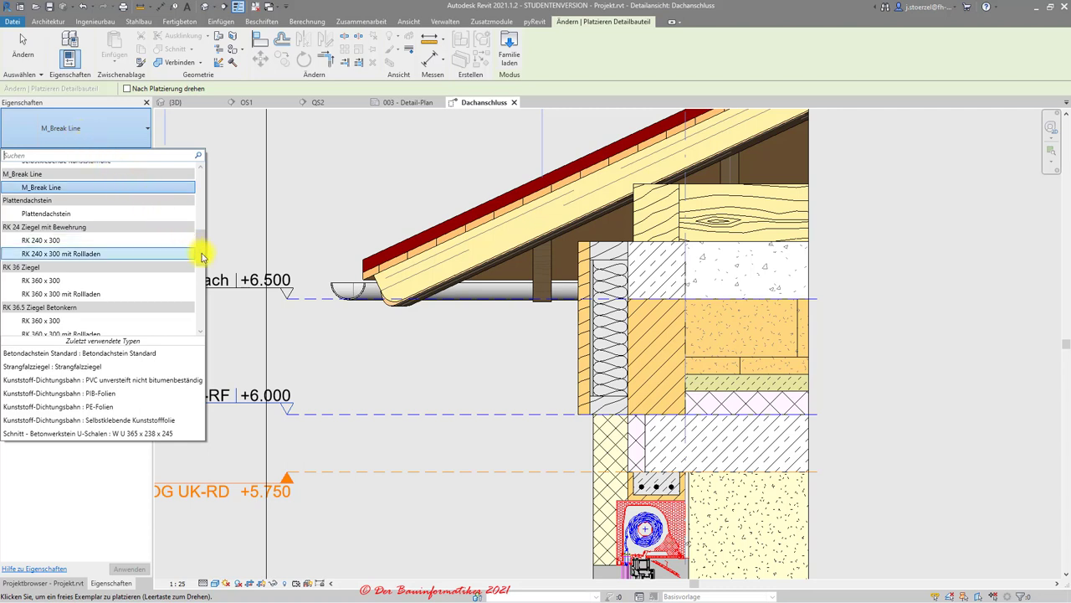
{"action": "mouse_move", "coordinate": [203, 251]}
{"action": "left_mouse_down"}
{"action": "mouse_move", "coordinate": [209, 320]}
{"action": "mouse_move", "coordinate": [208, 181]}
{"action": "mouse_move", "coordinate": [210, 246]}
{"action": "left_mouse_up"}
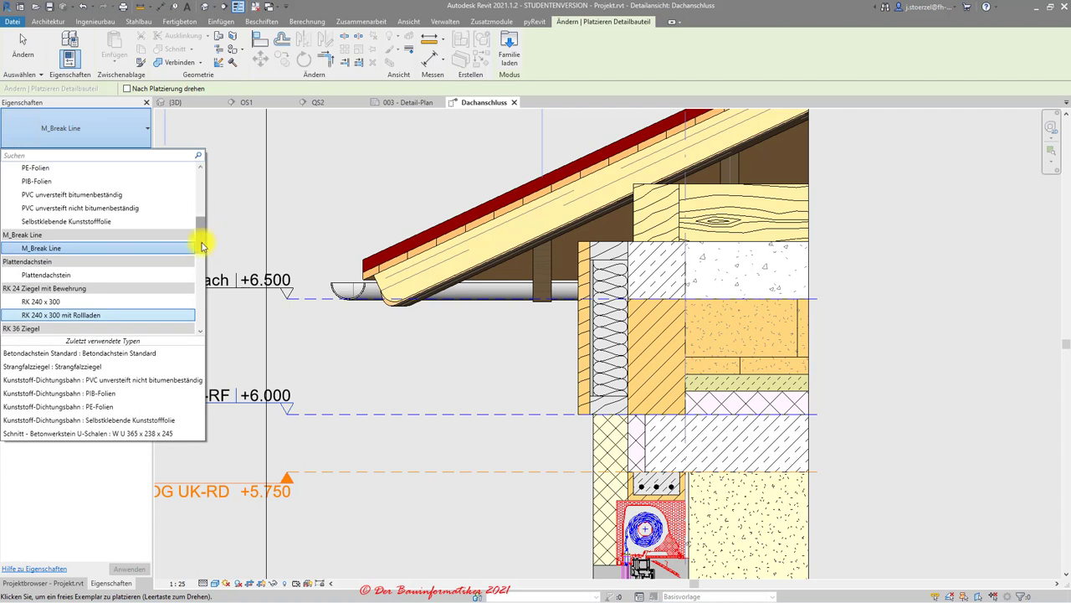
{"action": "left_click", "coordinate": [77, 277]}
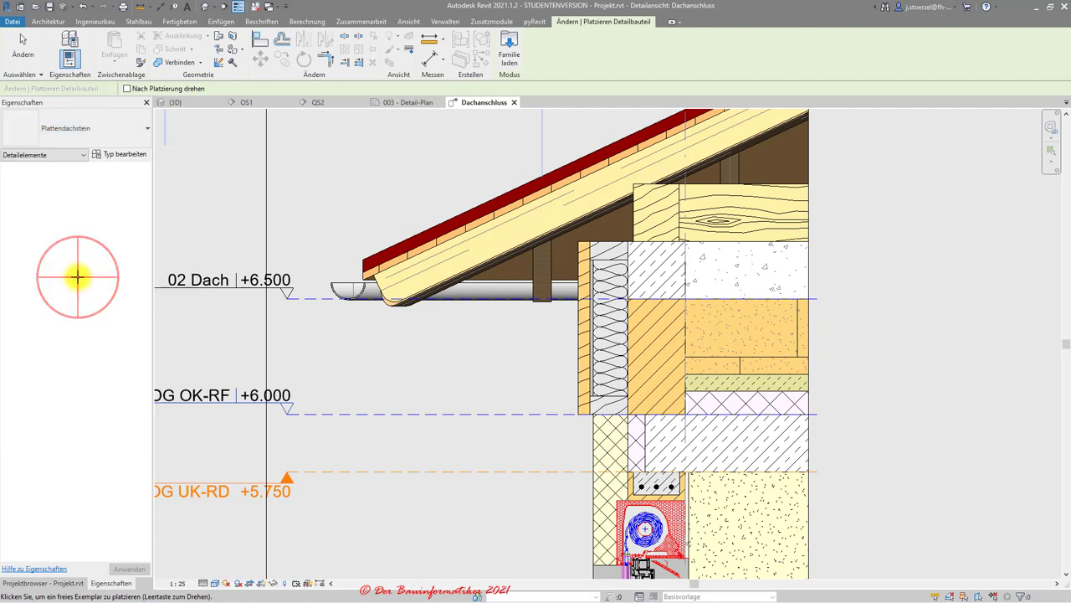
{"action": "left_click", "coordinate": [100, 127]}
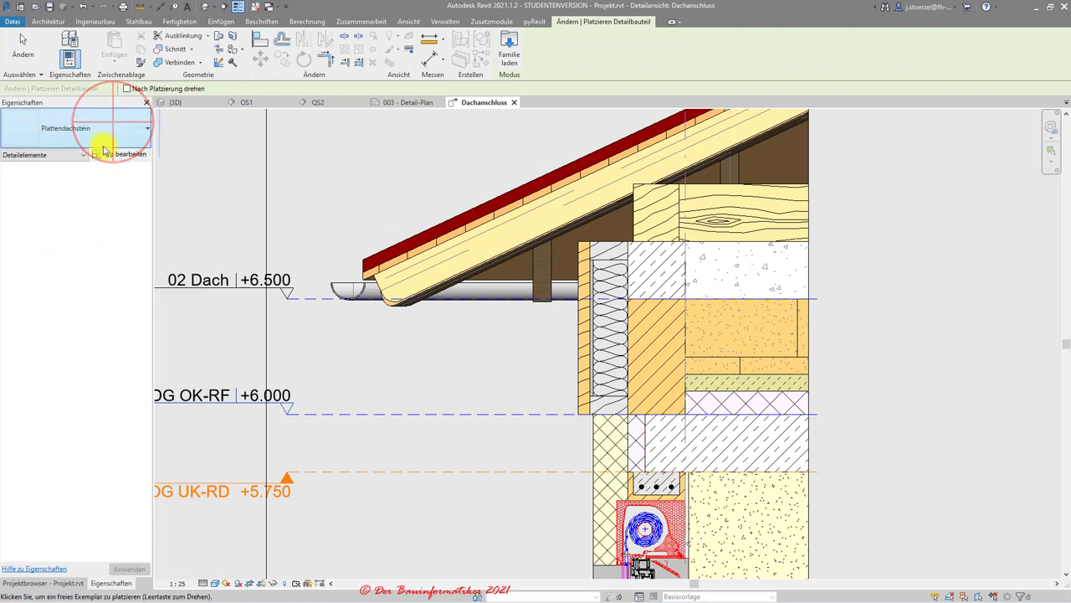
{"action": "scroll", "coordinate": [67, 247], "scroll_direction": "down", "scroll_amount": 2}
{"action": "scroll", "coordinate": [67, 247], "scroll_direction": "down", "scroll_amount": 1}
{"action": "scroll", "coordinate": [67, 247], "scroll_direction": "down", "scroll_amount": 1}
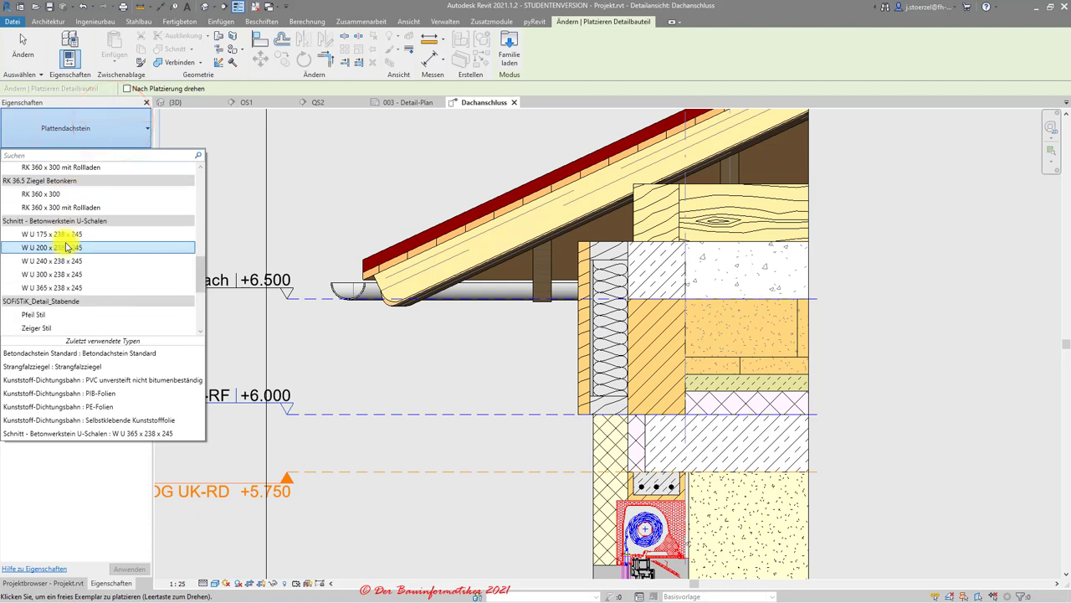
{"action": "key", "text": "Up"}
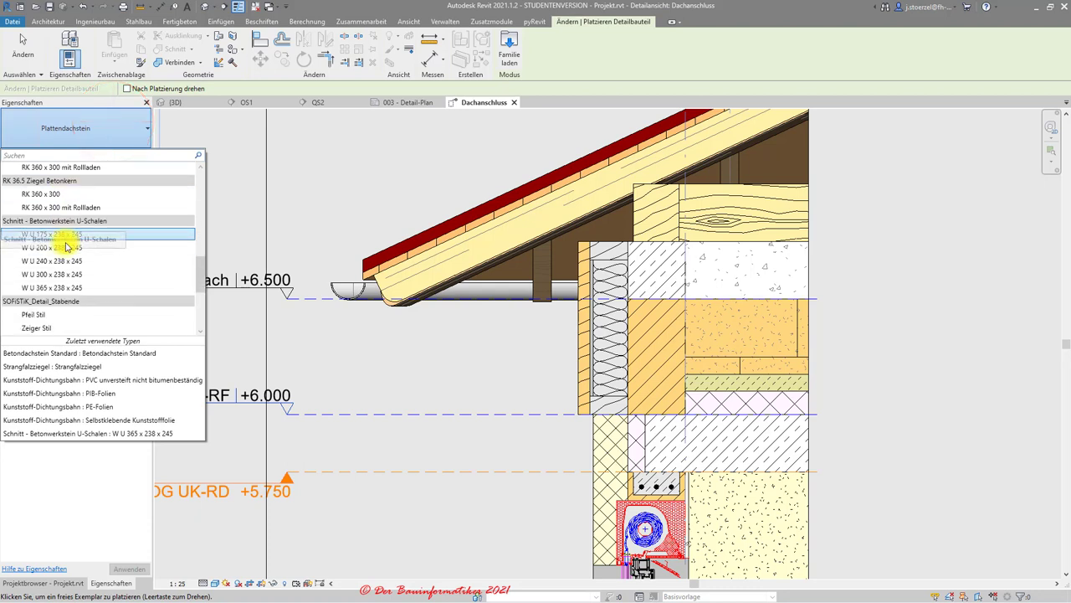
{"action": "left_click", "coordinate": [56, 263]}
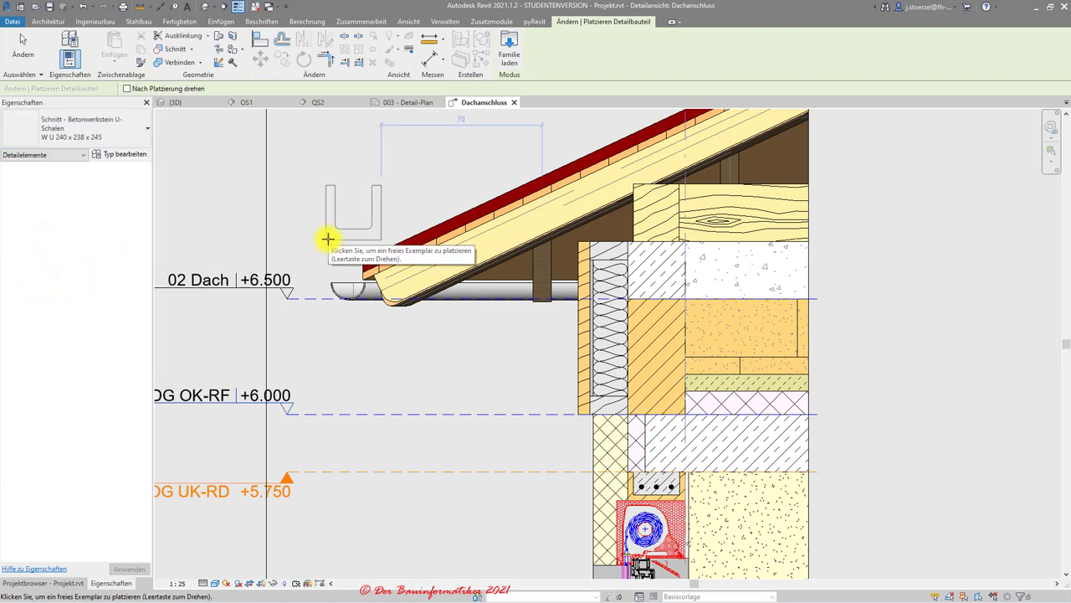
Rotate the U-shell 90 degrees, place it in the wall below the eave, and check its selection
{"action": "key", "text": "space"}
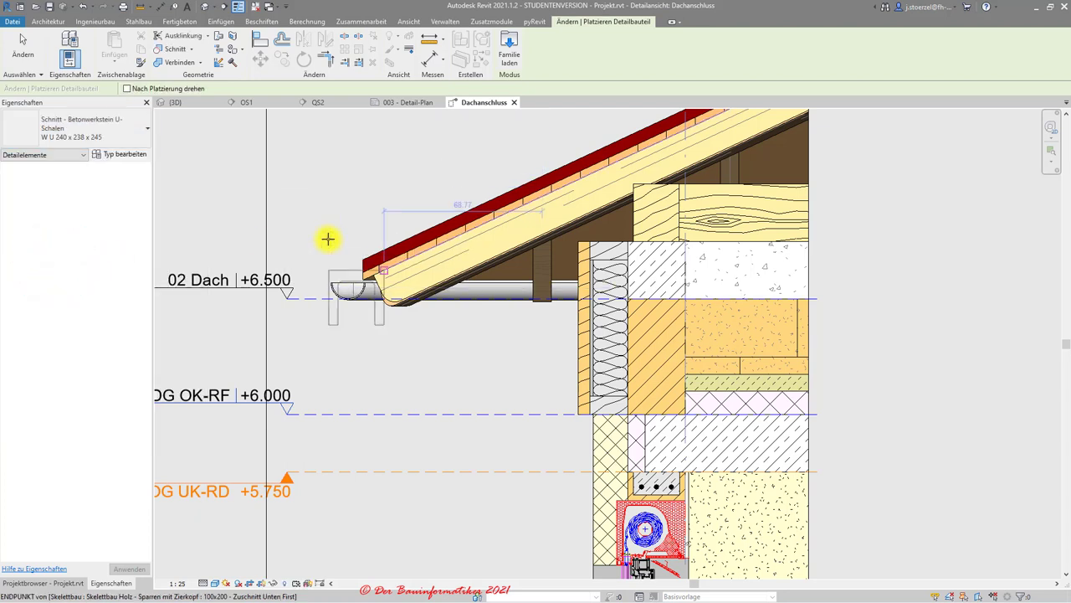
{"action": "scroll", "coordinate": [586, 401], "scroll_direction": "up", "scroll_amount": 2}
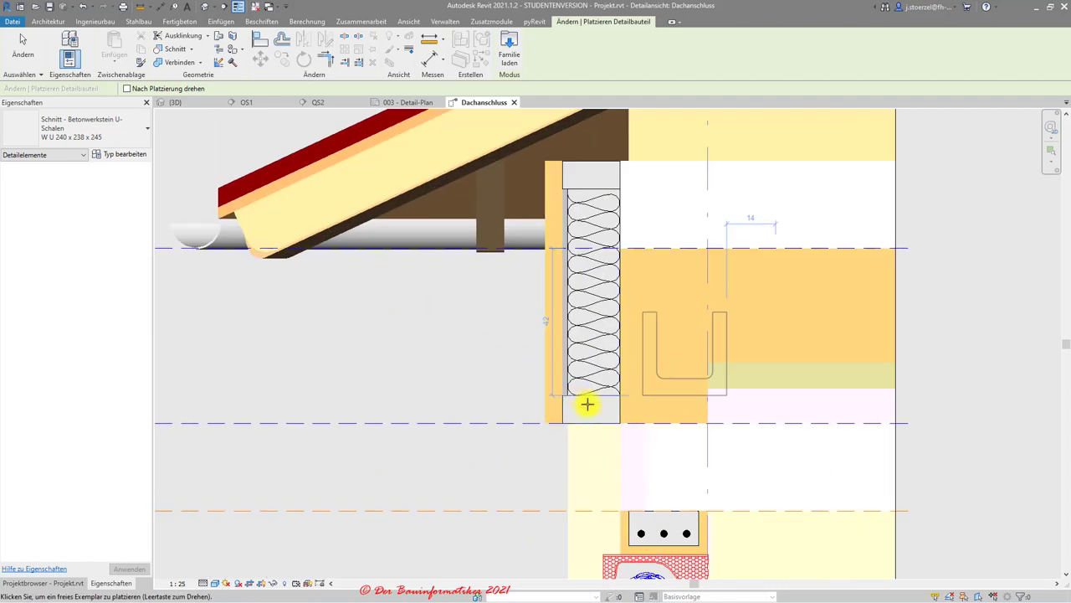
{"action": "scroll", "coordinate": [617, 426], "scroll_direction": "up", "scroll_amount": 2}
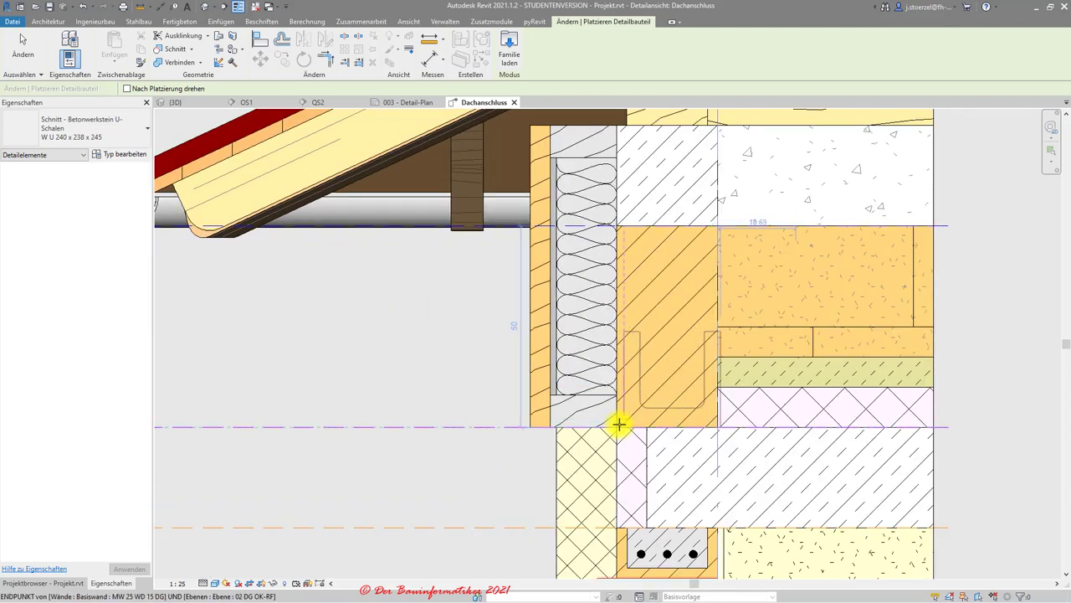
{"action": "left_click", "coordinate": [618, 424]}
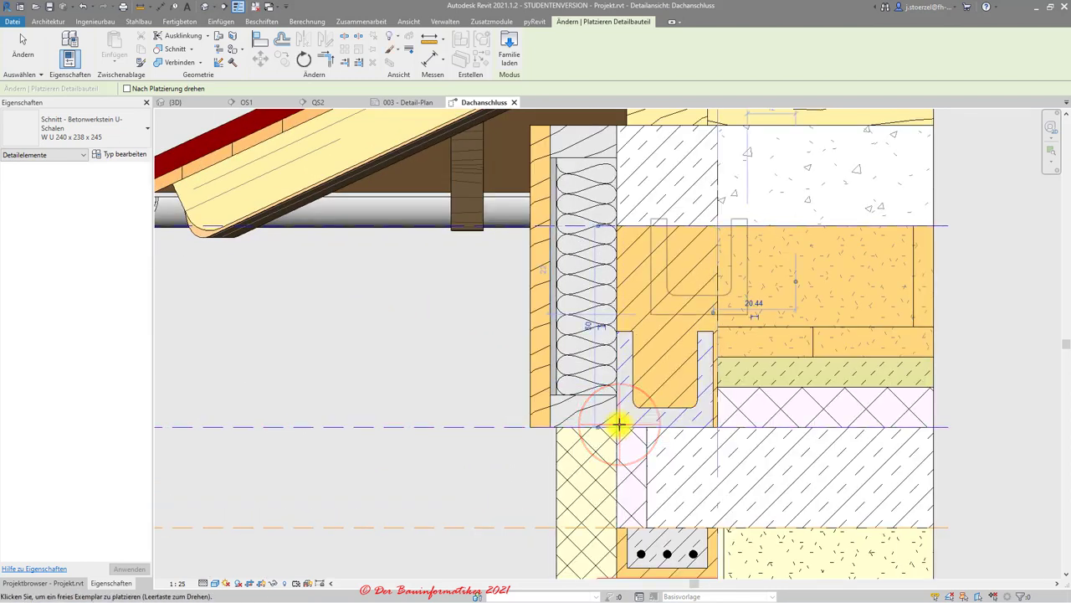
{"action": "key", "text": "Escape"}
{"action": "key", "text": "Escape"}
{"action": "scroll", "coordinate": [611, 414], "scroll_direction": "down", "scroll_amount": 2}
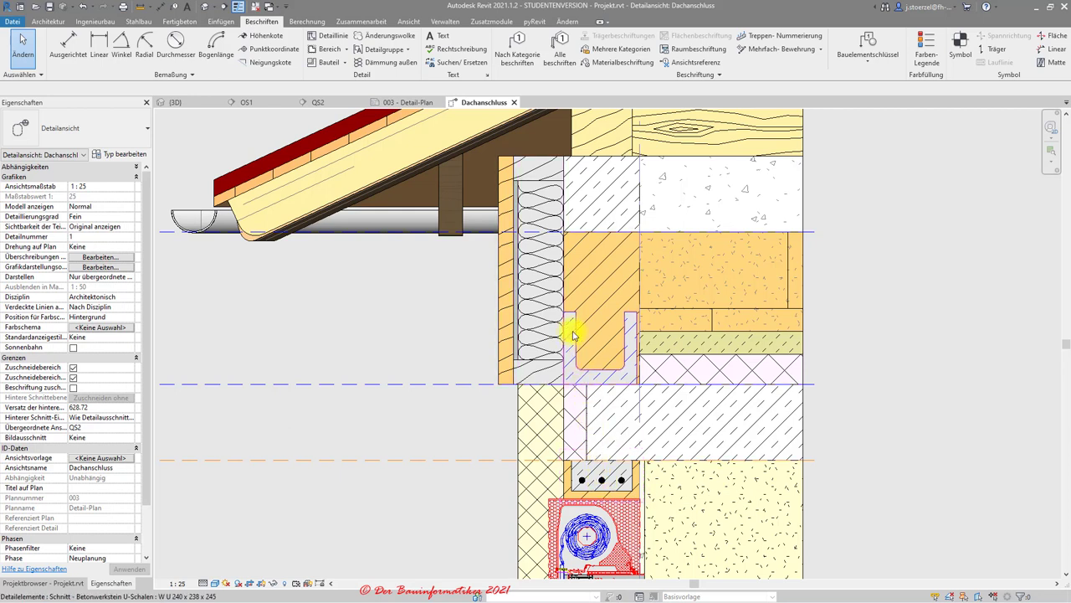
{"action": "left_click", "coordinate": [631, 339]}
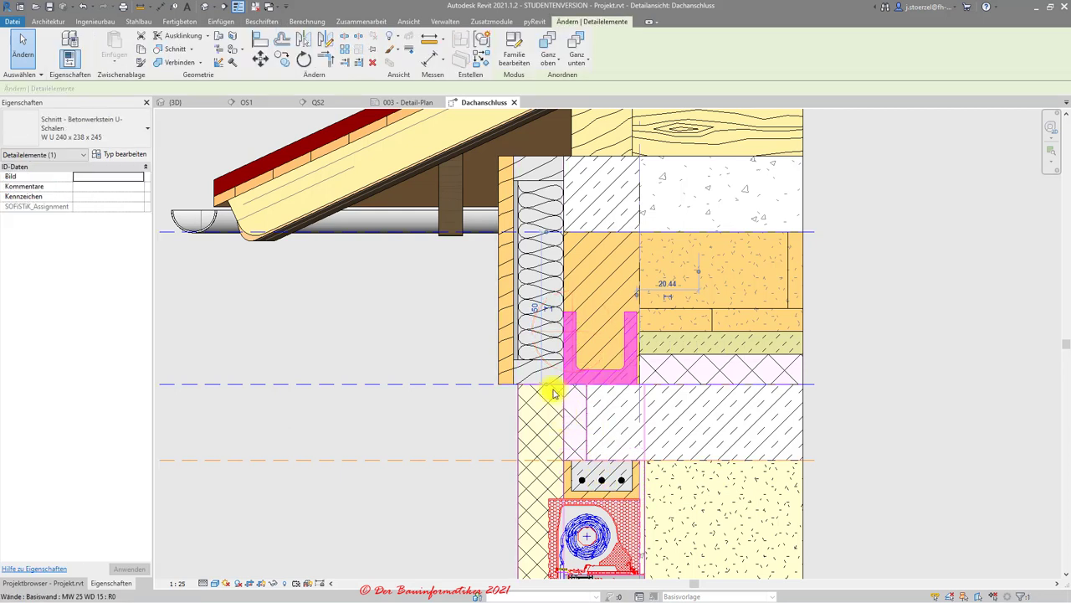
{"action": "key", "text": "Escape"}
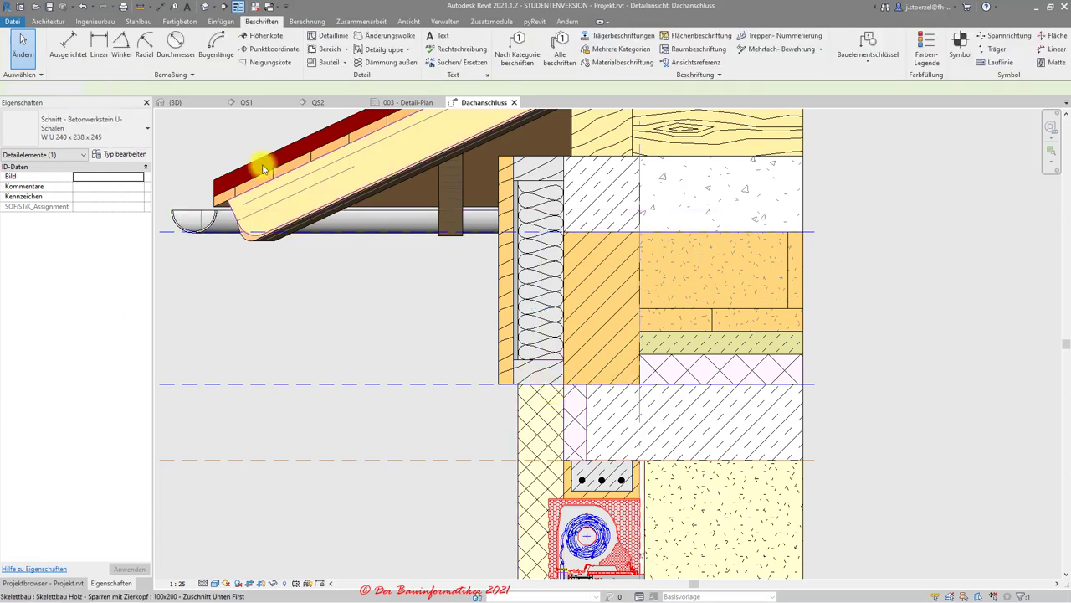
{"action": "scroll", "coordinate": [252, 157], "scroll_direction": "up", "scroll_amount": 2}
{"action": "scroll", "coordinate": [252, 157], "scroll_direction": "down", "scroll_amount": 2}
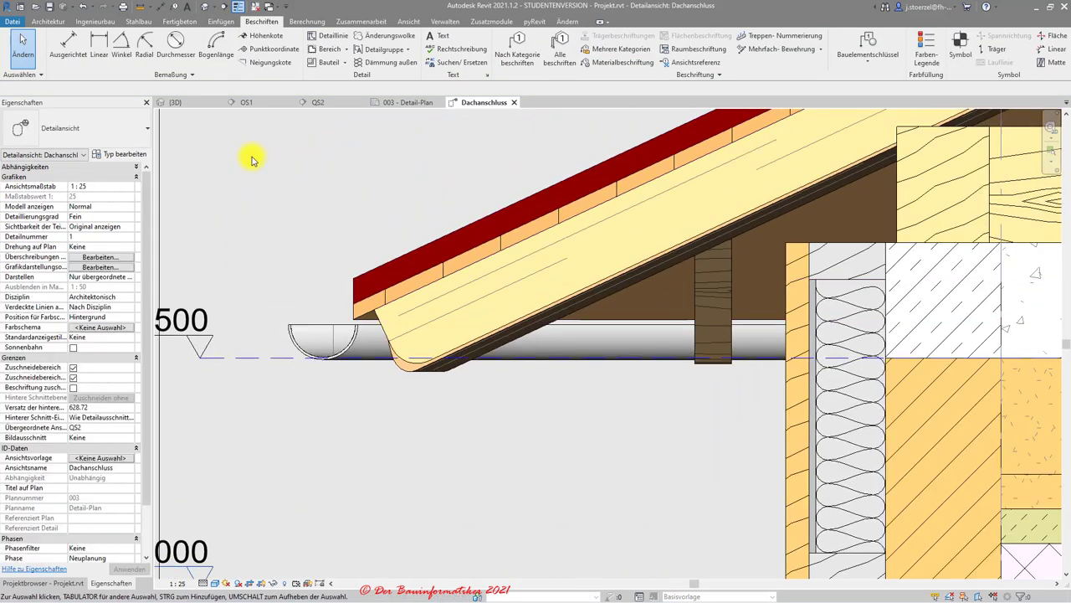
{"action": "scroll", "coordinate": [252, 156], "scroll_direction": "down", "scroll_amount": 1}
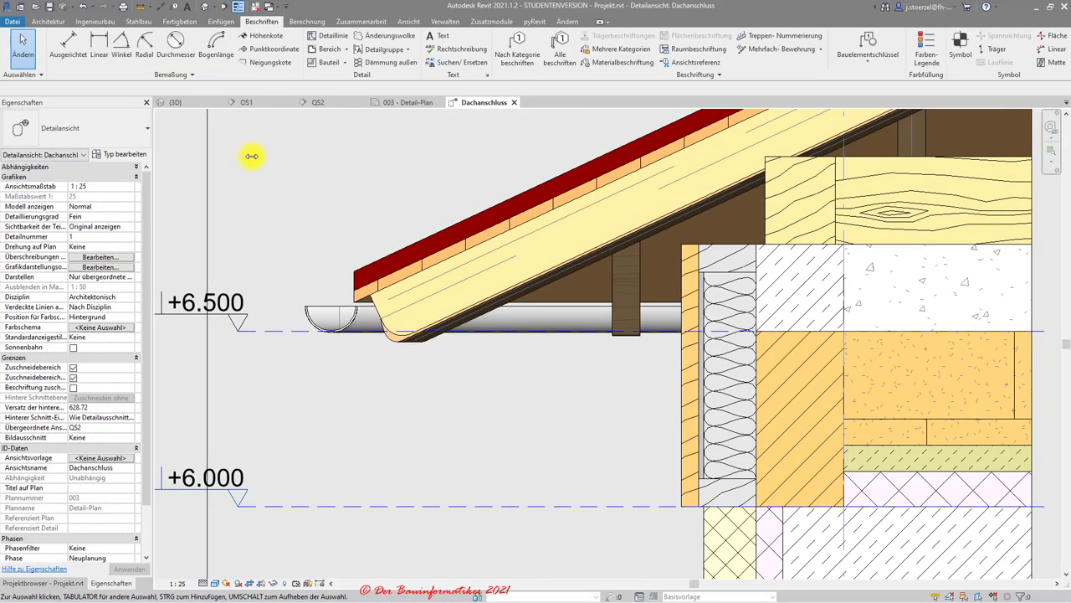
Start a Detailbauteil placement with the Betondachstein Standard type
{"action": "left_click", "coordinate": [344, 61]}
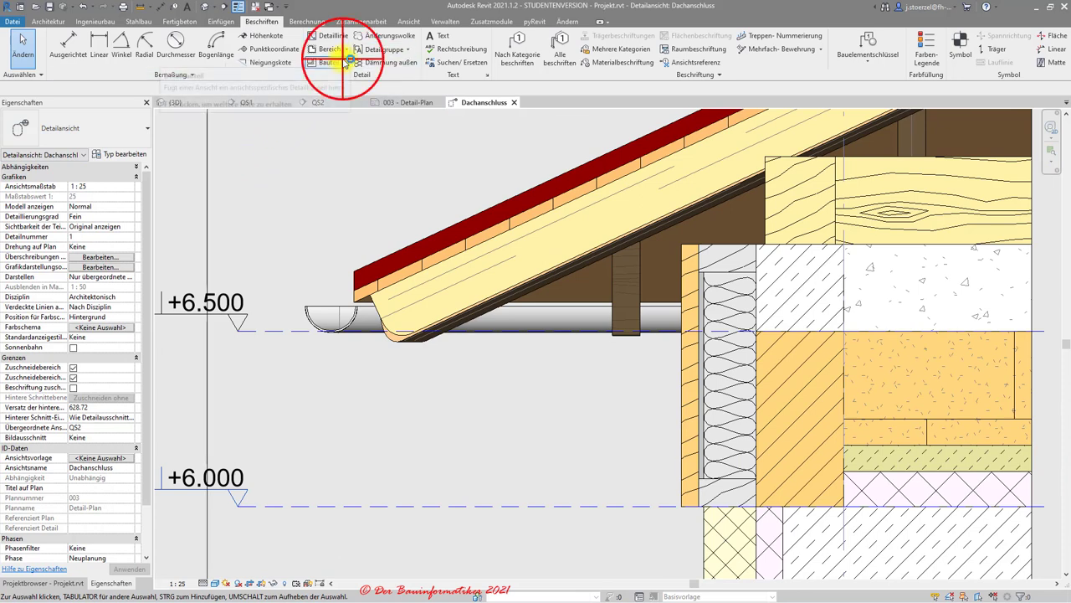
{"action": "left_click", "coordinate": [317, 81]}
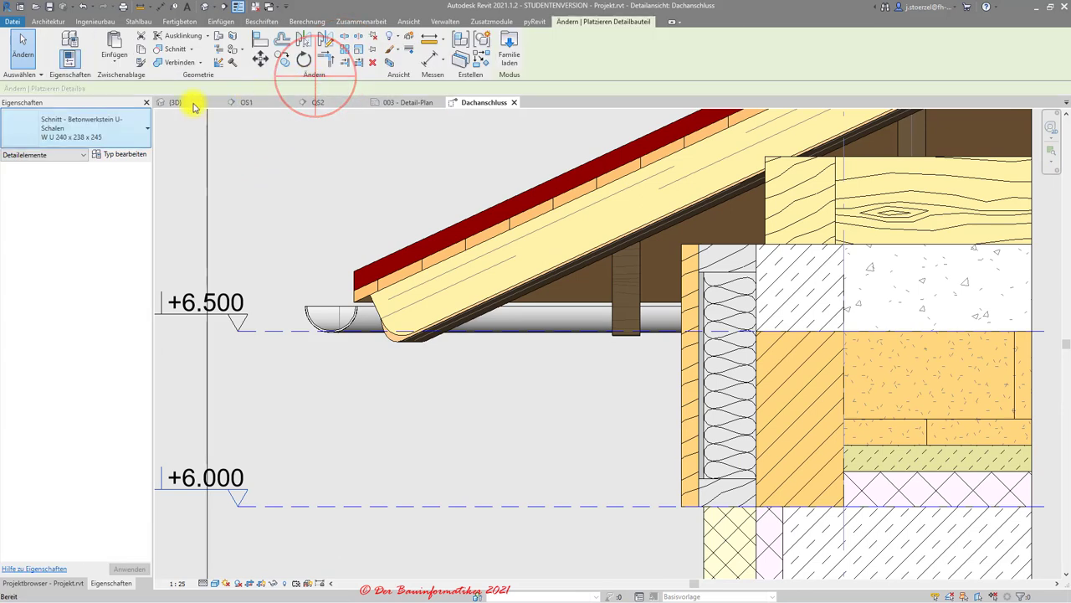
{"action": "left_click", "coordinate": [88, 126]}
{"action": "scroll", "coordinate": [92, 224], "scroll_direction": "up", "scroll_amount": 5}
{"action": "scroll", "coordinate": [90, 220], "scroll_direction": "up", "scroll_amount": 10}
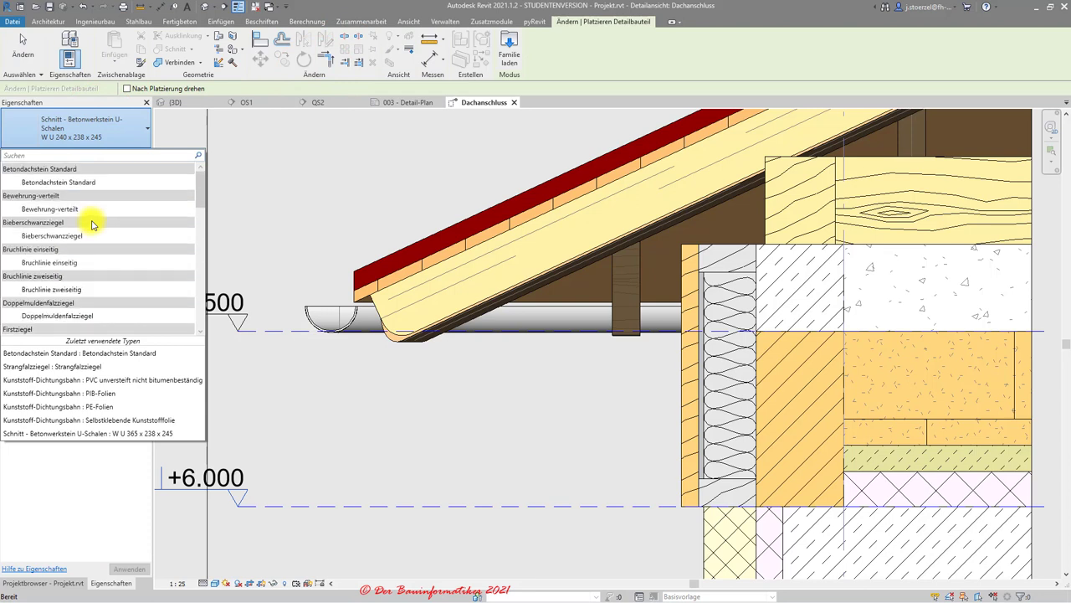
{"action": "left_click", "coordinate": [68, 183]}
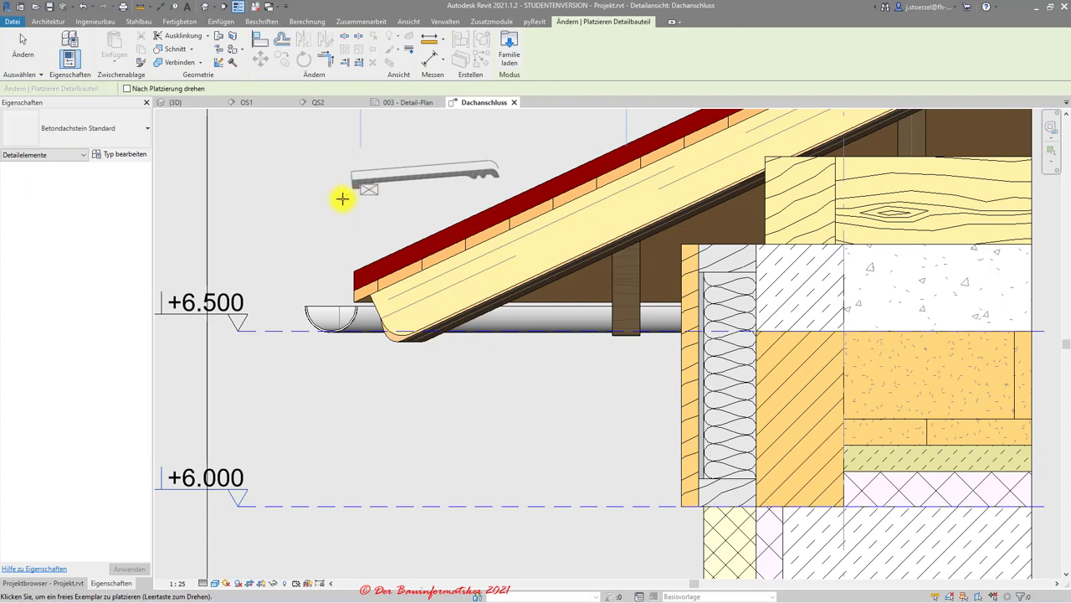
Place one Betondachstein Standard roof tile above the eave
{"action": "scroll", "coordinate": [389, 213], "scroll_direction": "up", "scroll_amount": 2}
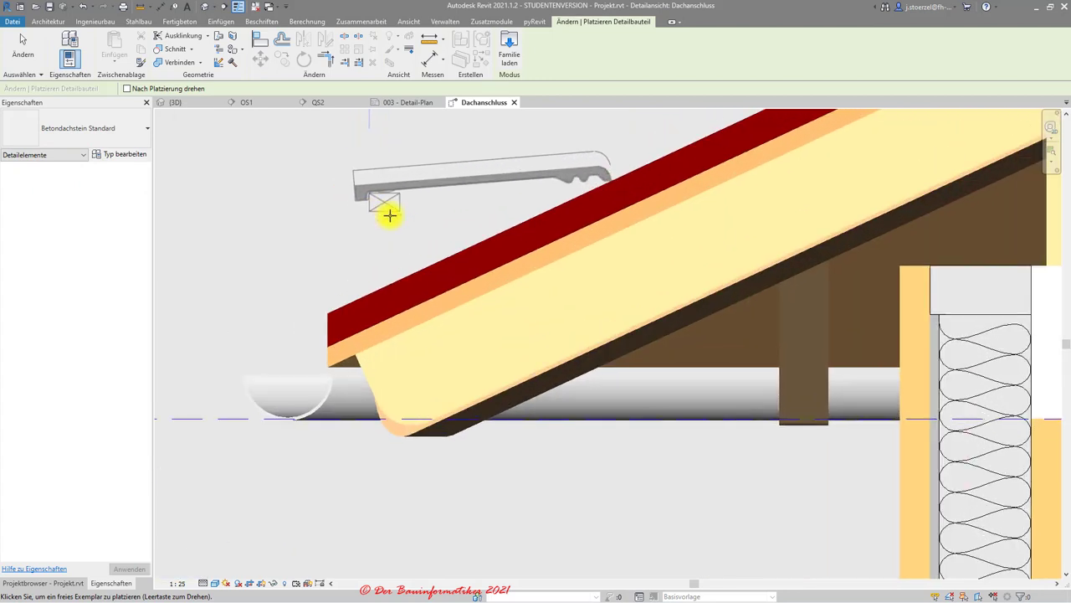
{"action": "scroll", "coordinate": [389, 215], "scroll_direction": "down", "scroll_amount": 1}
{"action": "scroll", "coordinate": [389, 215], "scroll_direction": "down", "scroll_amount": 1}
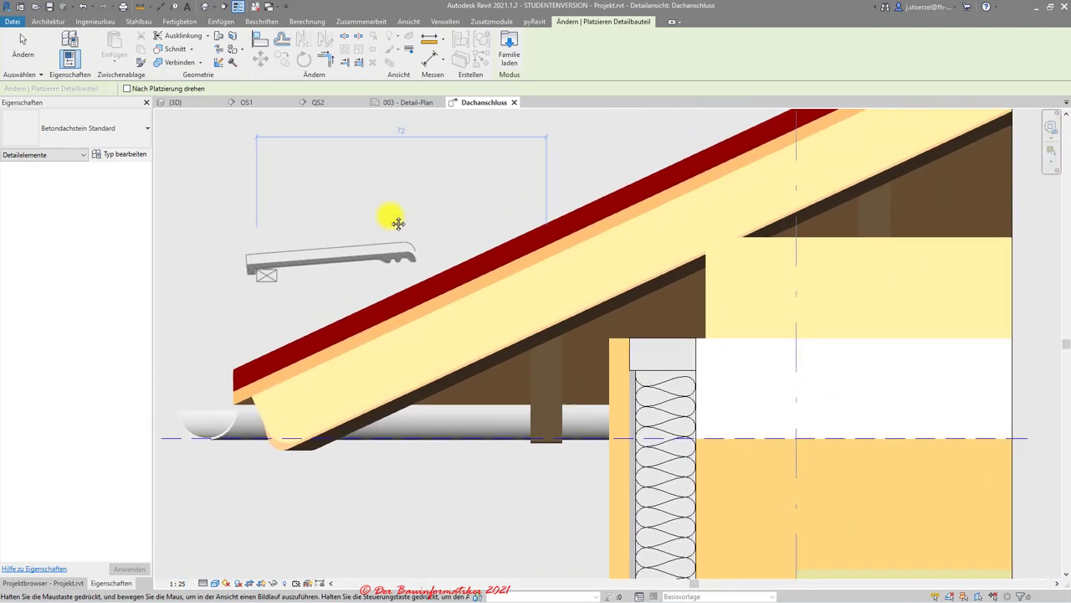
{"action": "scroll", "coordinate": [369, 216], "scroll_direction": "up", "scroll_amount": 1}
{"action": "scroll", "coordinate": [322, 221], "scroll_direction": "up", "scroll_amount": 1}
{"action": "left_click", "coordinate": [297, 224]}
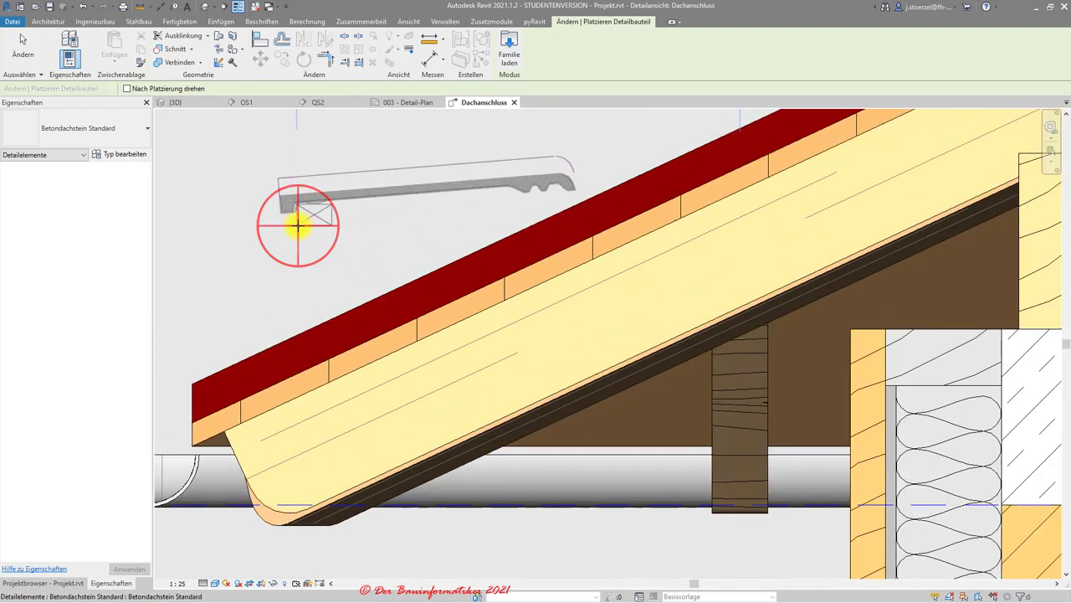
{"action": "key", "text": "Escape"}
{"action": "scroll", "coordinate": [299, 223], "scroll_direction": "down", "scroll_amount": 1}
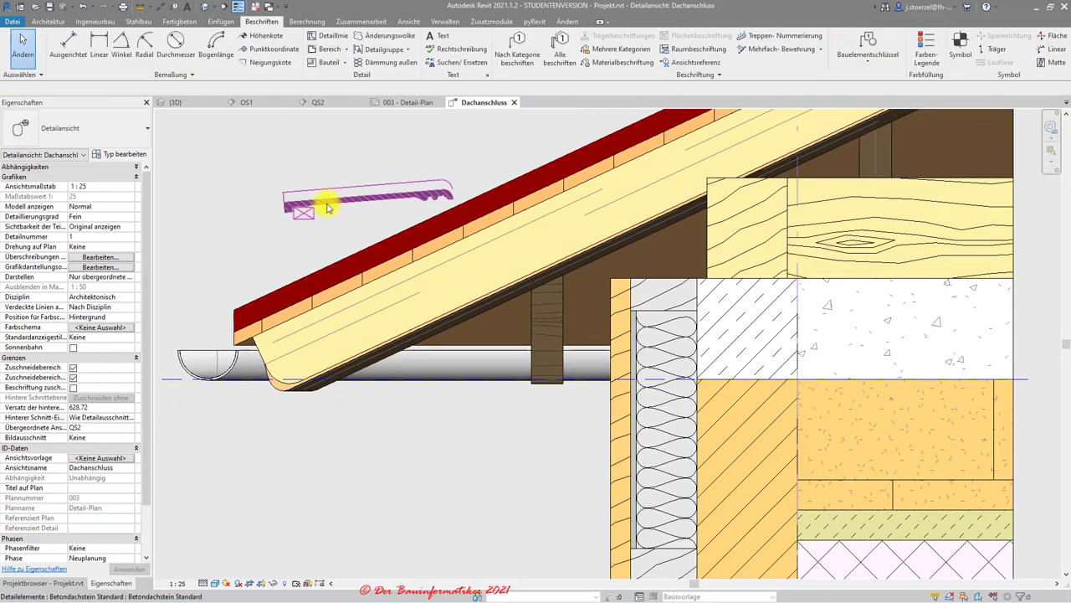
Mirror the tile about its own edge to make a copy on the left
{"action": "left_click", "coordinate": [331, 205]}
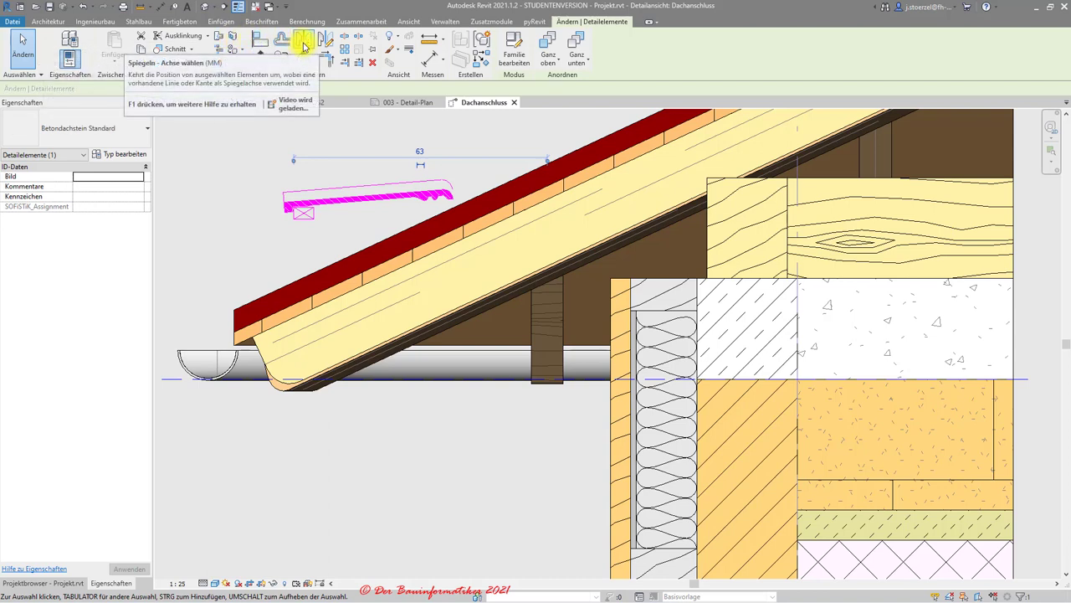
{"action": "left_click", "coordinate": [304, 46]}
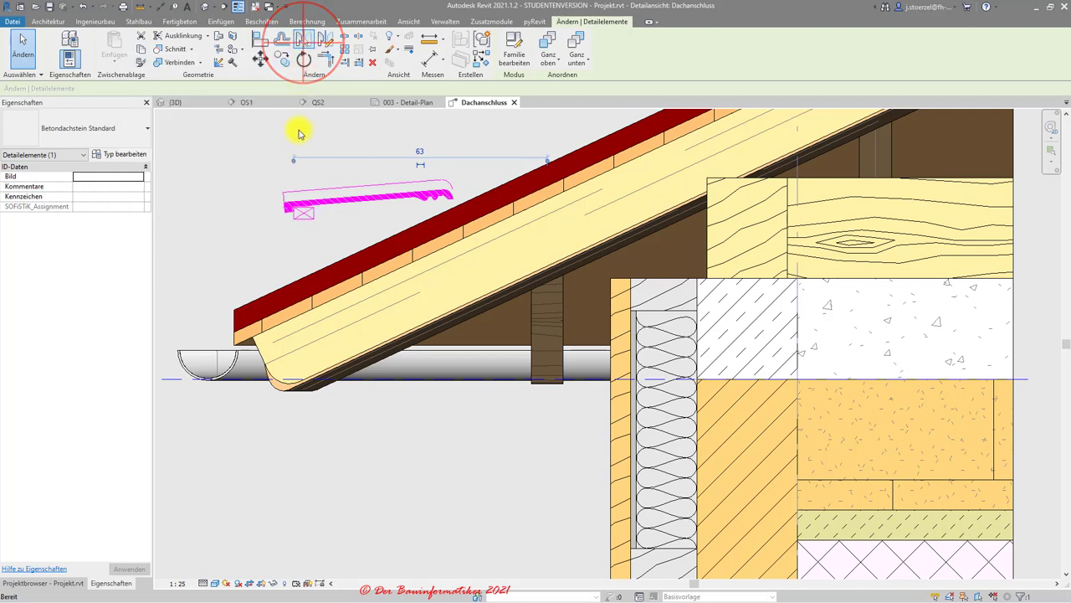
{"action": "left_click", "coordinate": [294, 217]}
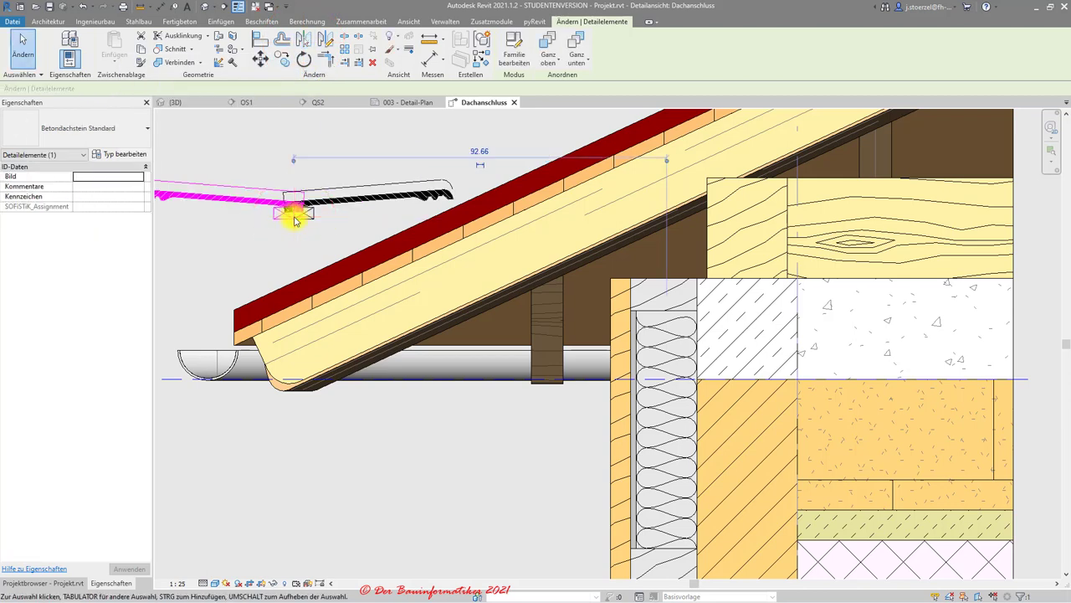
{"action": "key", "text": "Escape"}
Delete the original right-hand tile and align the mirrored tile to the roof covering line
{"action": "left_click", "coordinate": [344, 198]}
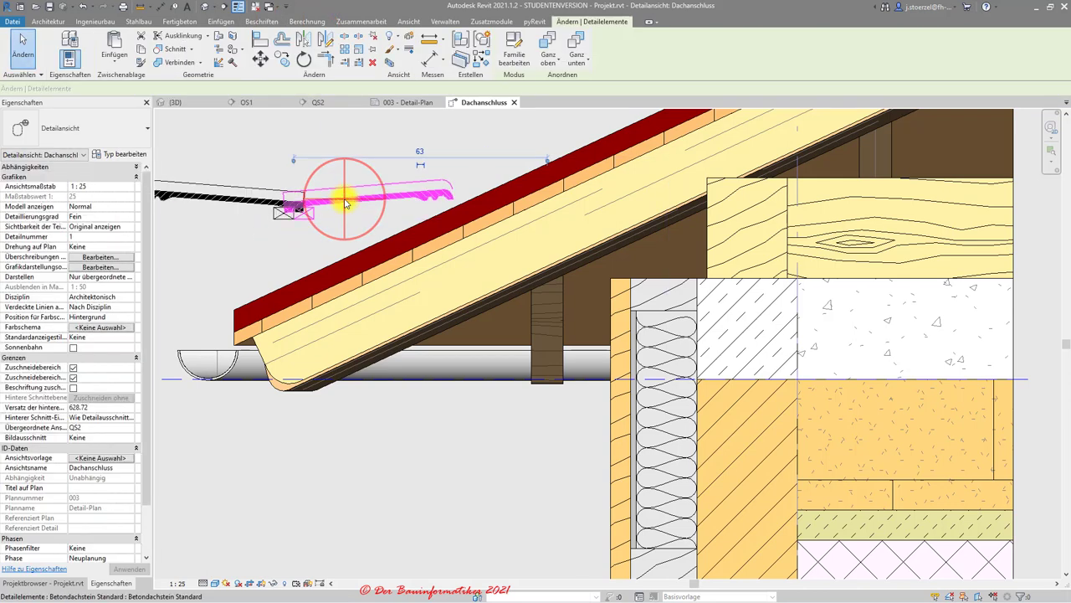
{"action": "key", "text": "Delete"}
{"action": "scroll", "coordinate": [346, 198], "scroll_direction": "up", "scroll_amount": 1}
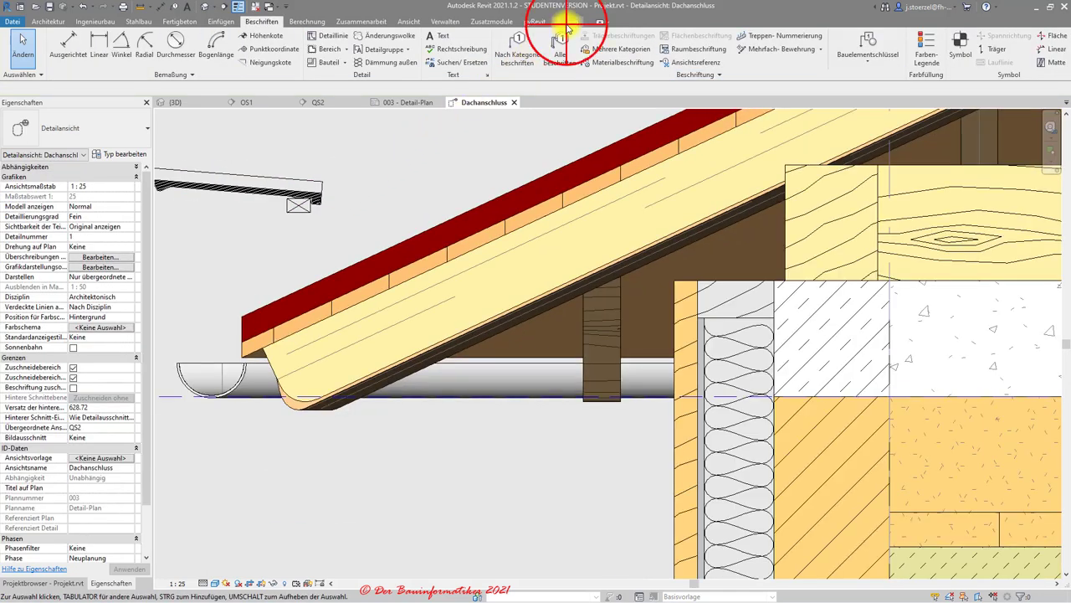
{"action": "left_click", "coordinate": [566, 23]}
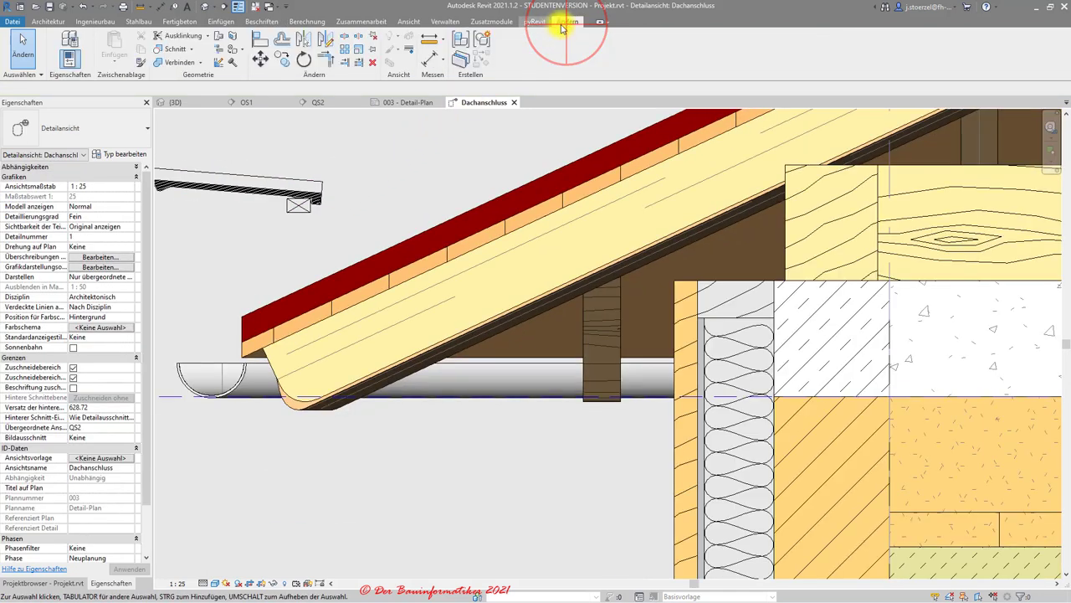
{"action": "left_click", "coordinate": [260, 39]}
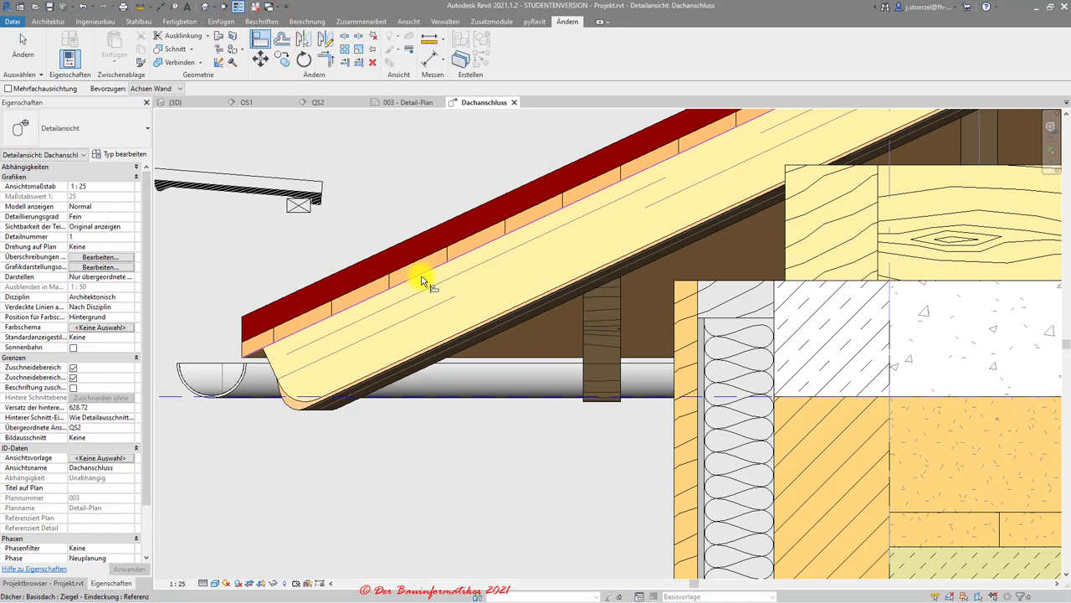
{"action": "left_click", "coordinate": [462, 257]}
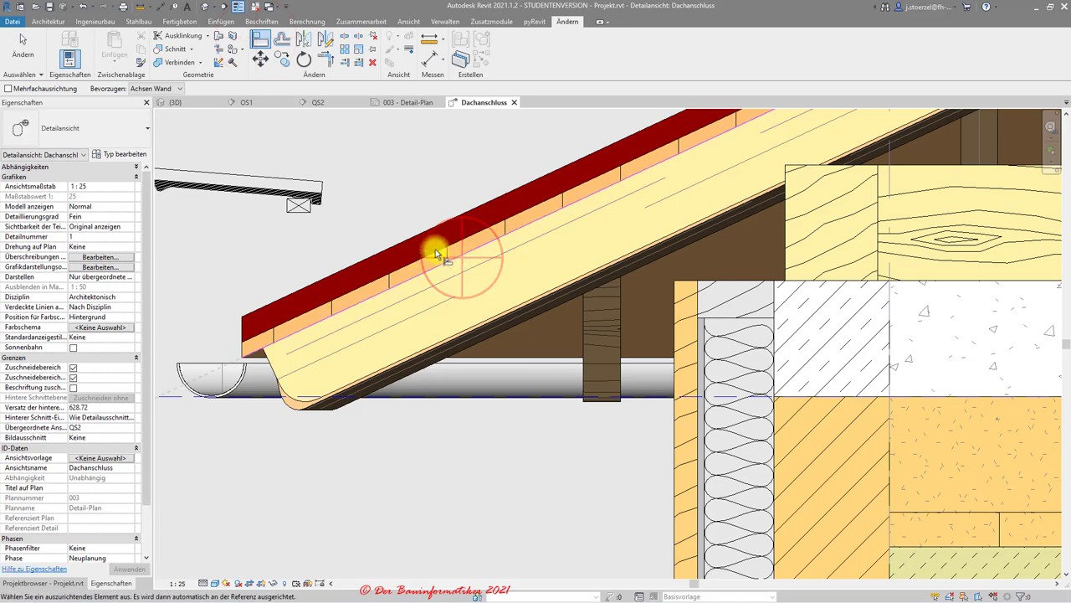
{"action": "left_click", "coordinate": [300, 203]}
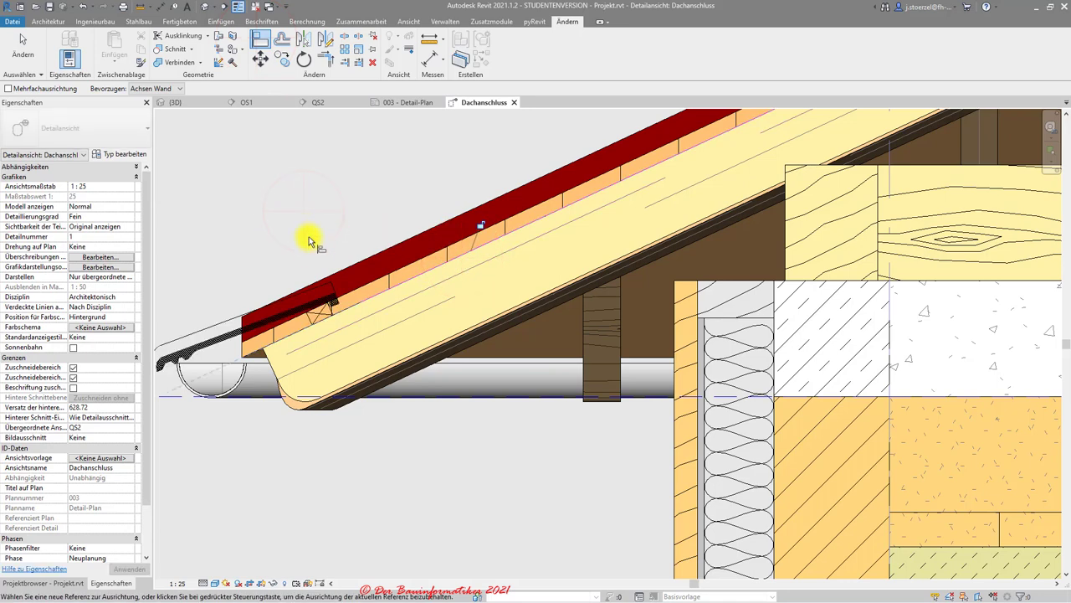
{"action": "key", "text": "Escape"}
{"action": "key", "text": "Escape"}
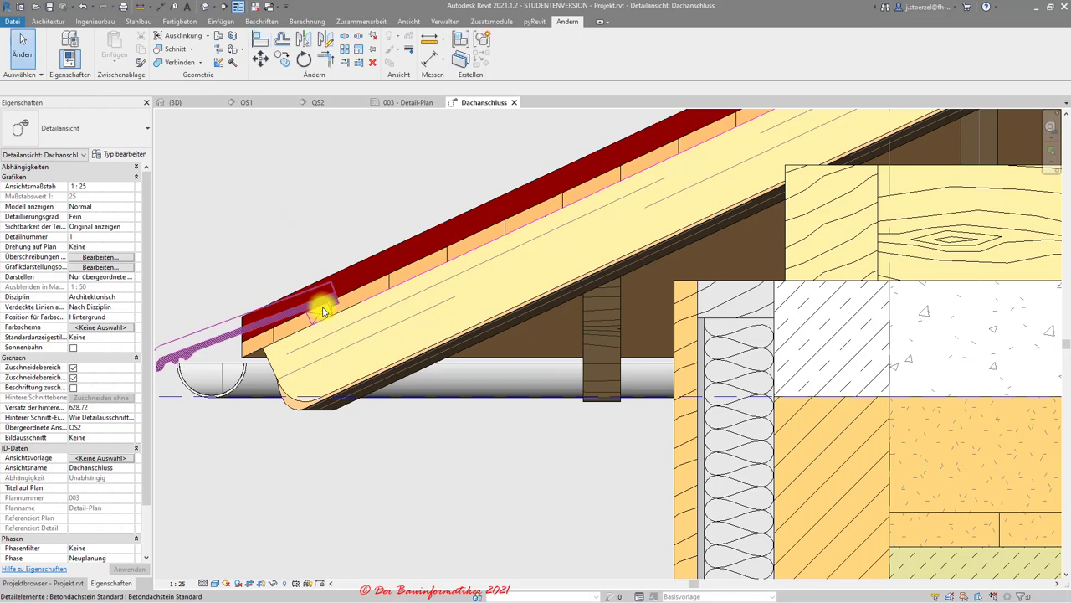
Move the tile unconstrained along the roof slope to the eave, then zoom to fit
{"action": "left_click", "coordinate": [323, 312]}
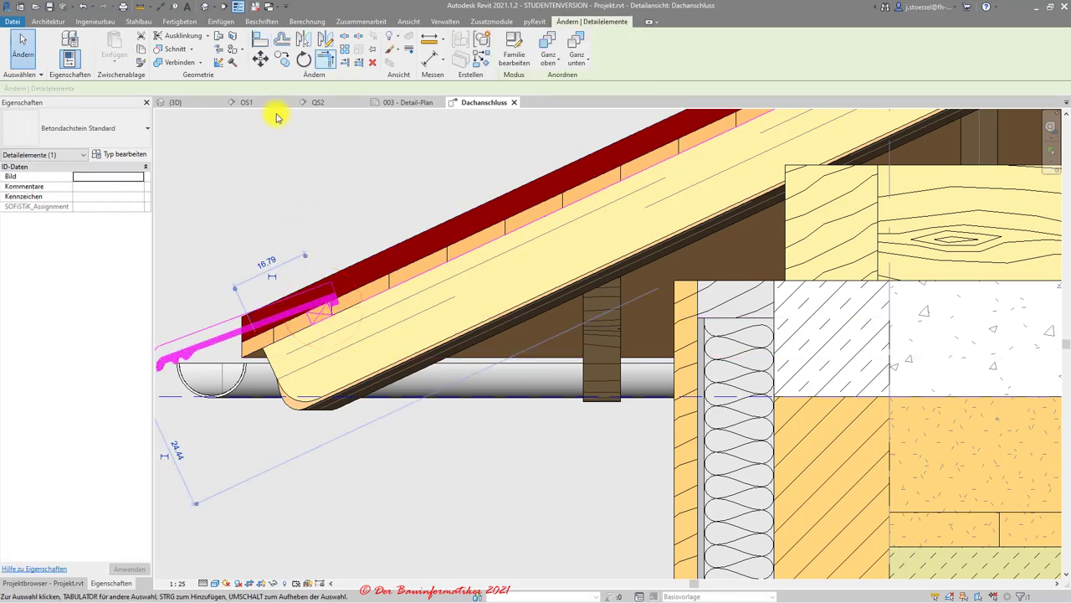
{"action": "left_click", "coordinate": [262, 58]}
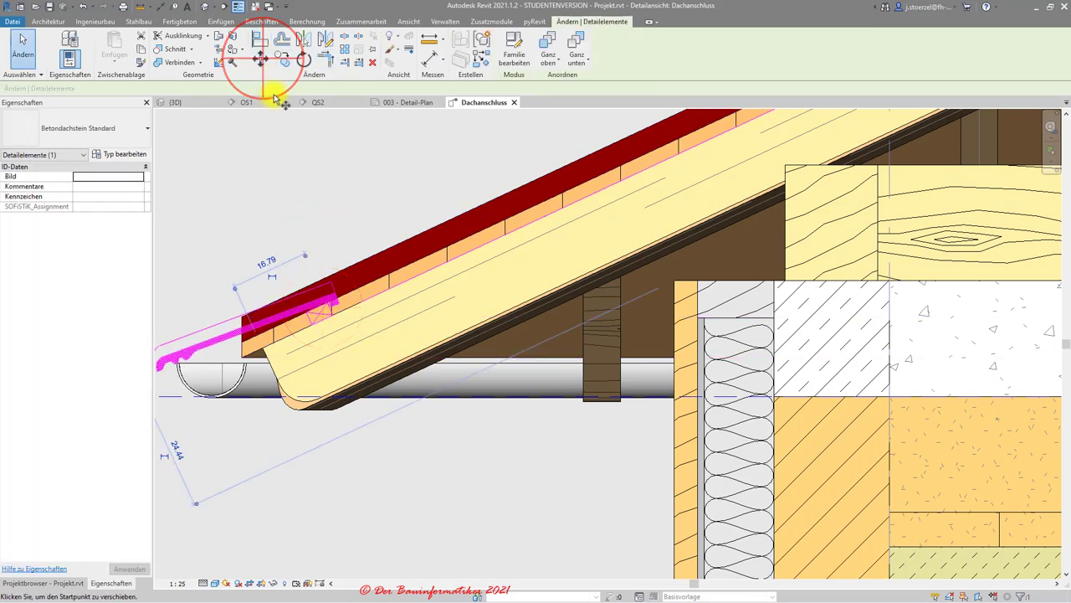
{"action": "left_click", "coordinate": [333, 315]}
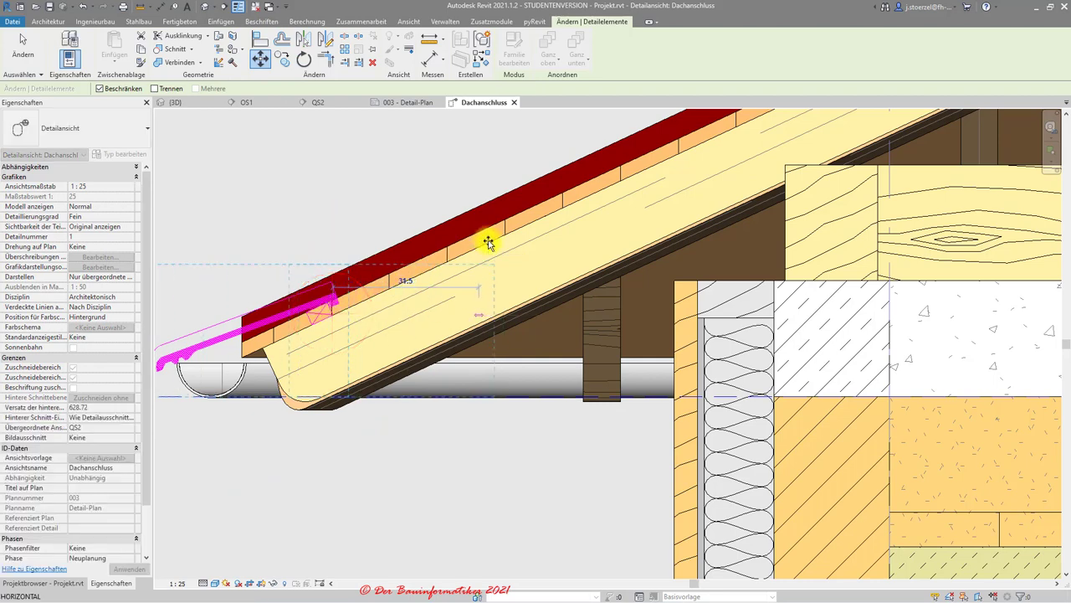
{"action": "left_click", "coordinate": [100, 88]}
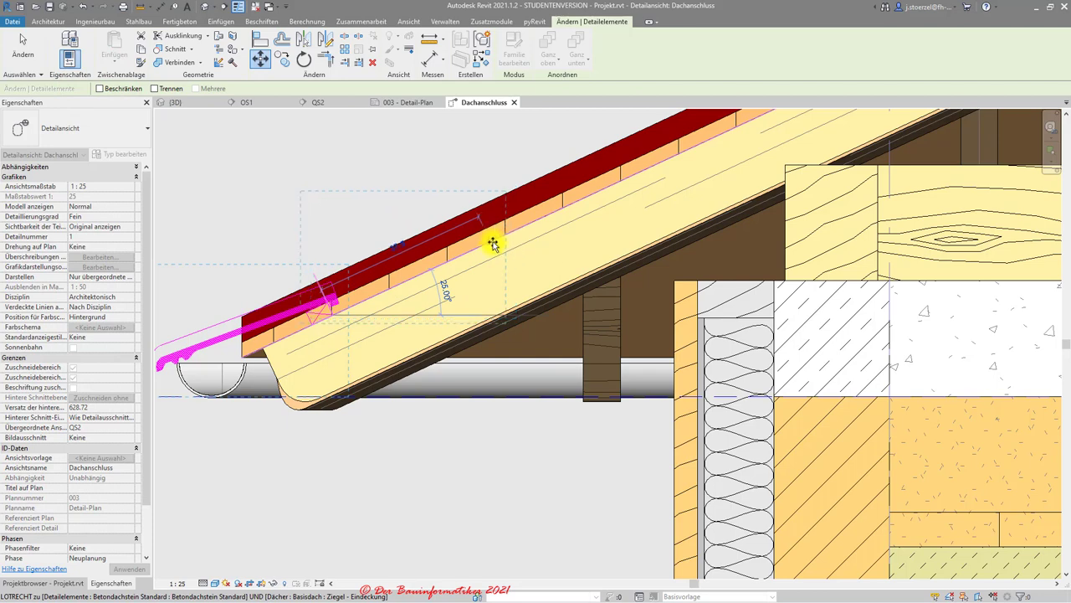
{"action": "left_click", "coordinate": [400, 282]}
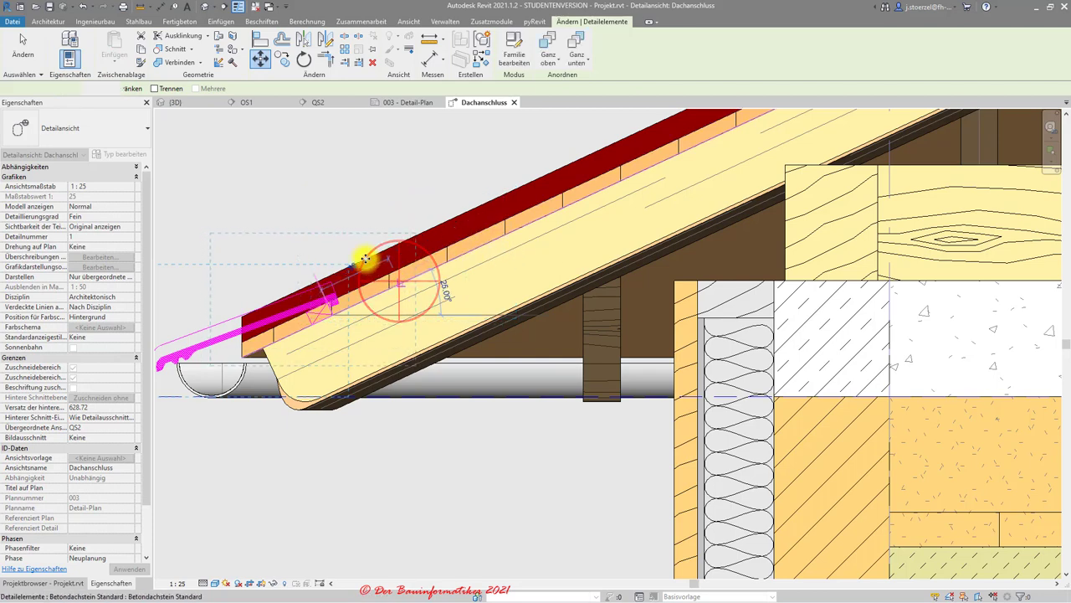
{"action": "key", "text": "Escape"}
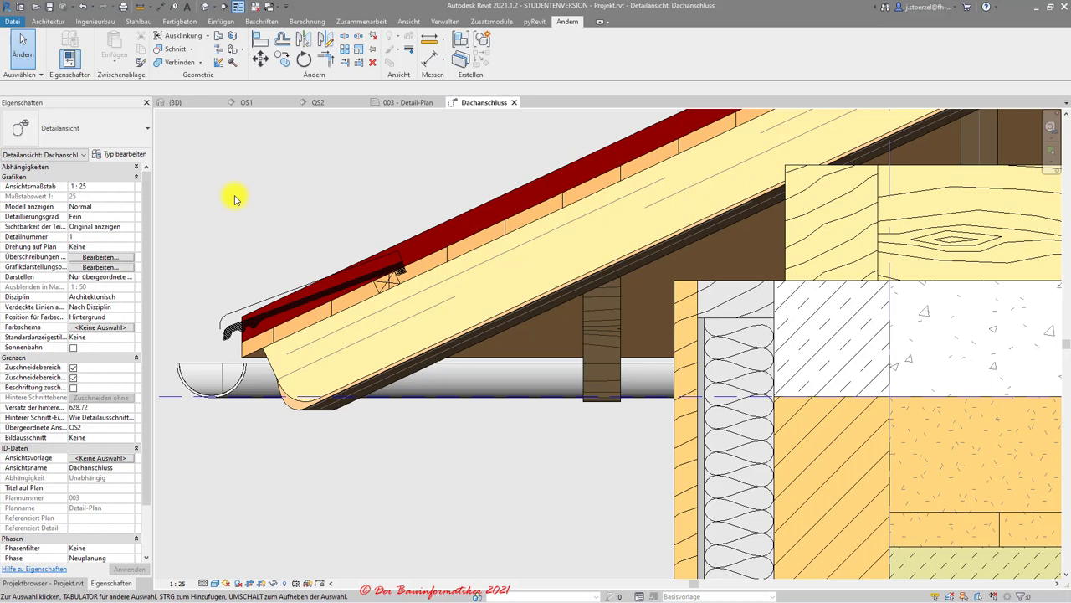
{"action": "key", "text": "z"}
{"action": "key", "text": "f"}
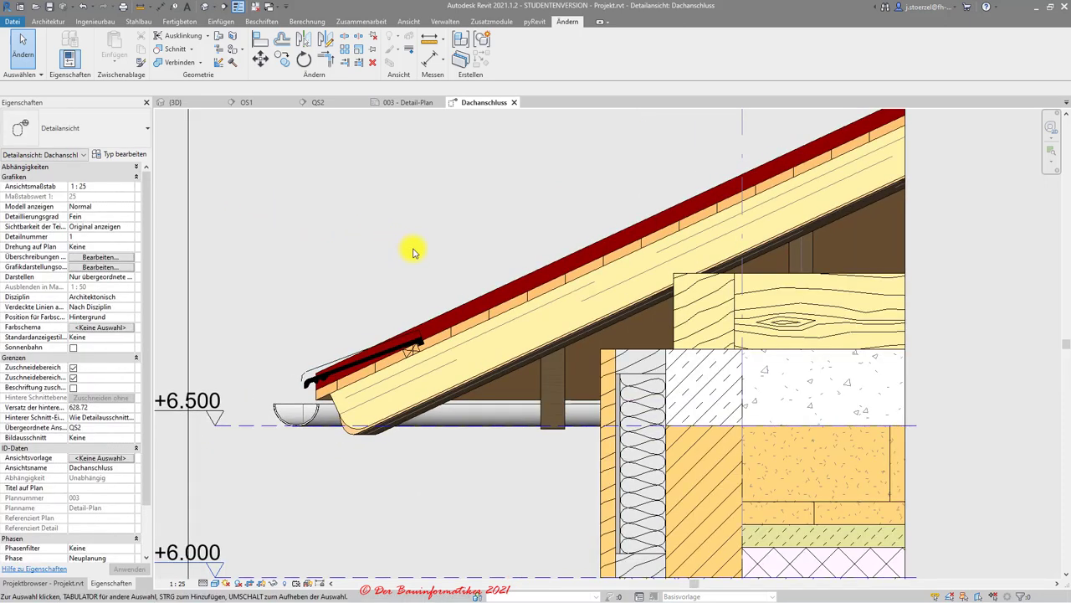
Begin a Wiederholendes Detailbauteil placement with the Dachziegel type from Beschriften > Bauteil
{"action": "left_click", "coordinate": [259, 21]}
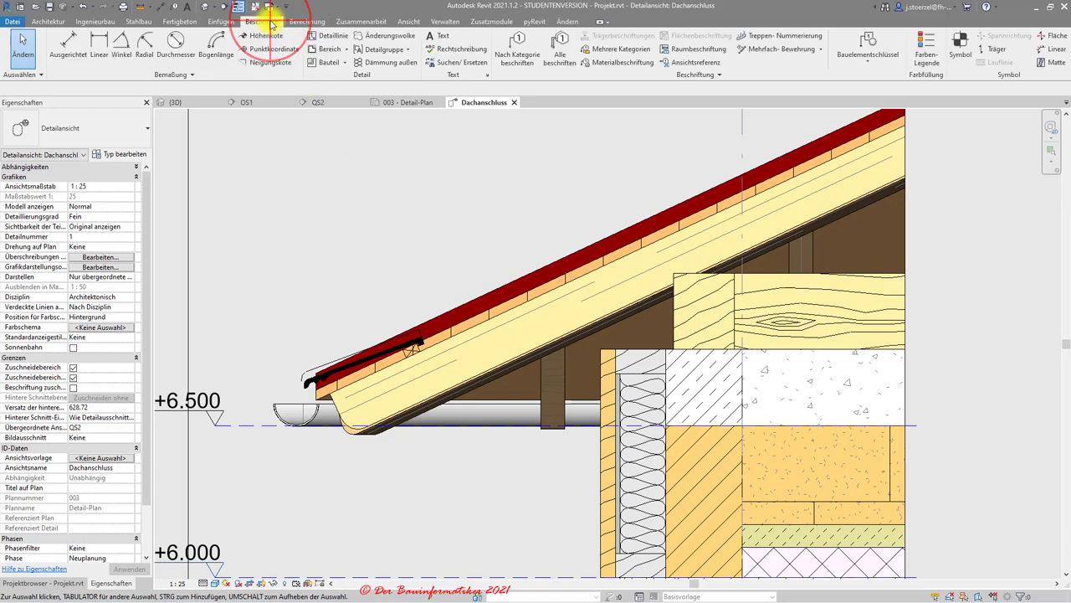
{"action": "left_click", "coordinate": [344, 67]}
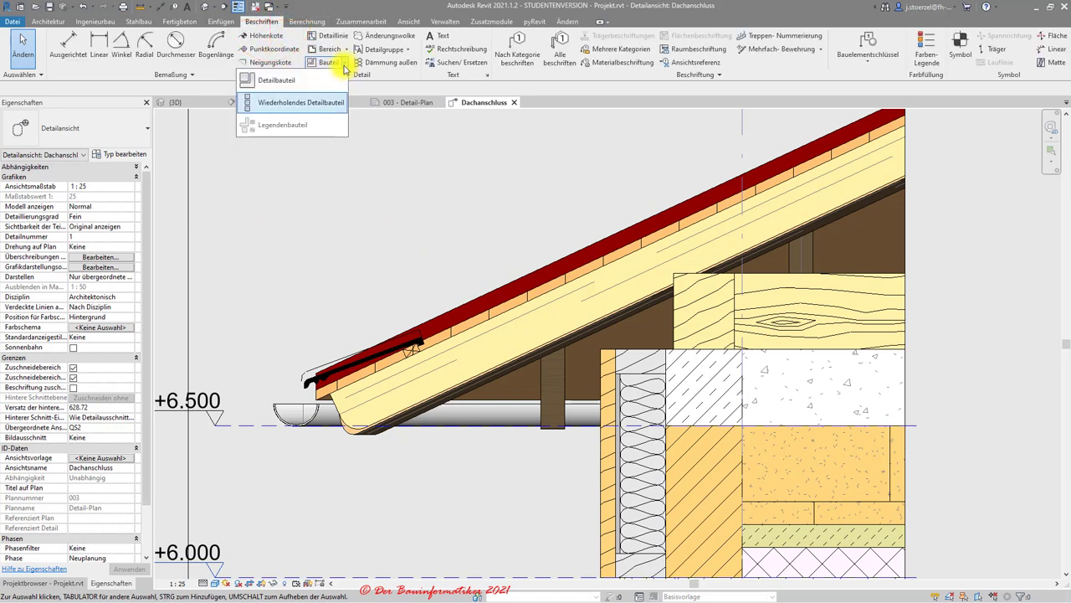
{"action": "left_click", "coordinate": [329, 104]}
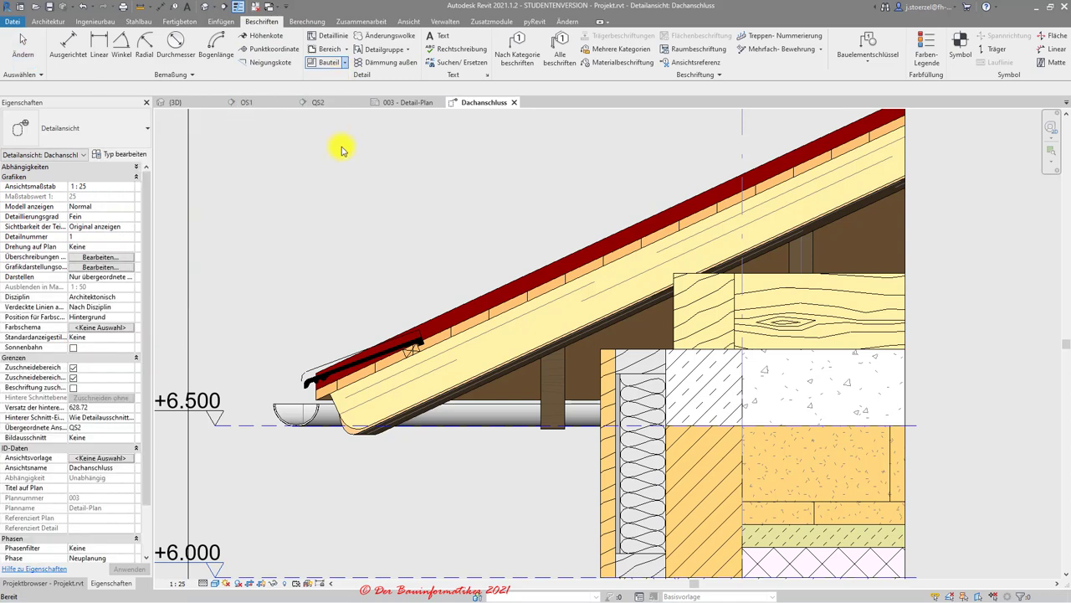
{"action": "left_click", "coordinate": [408, 352]}
{"action": "key", "text": "Escape"}
{"action": "key", "text": "Escape"}
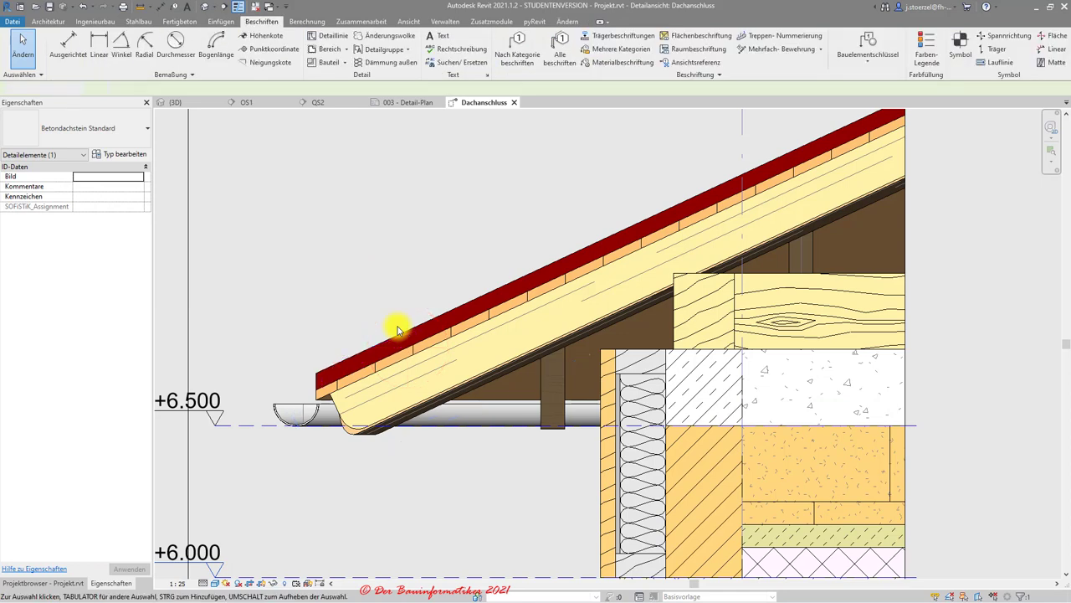
{"action": "left_click", "coordinate": [344, 67]}
{"action": "left_click", "coordinate": [282, 108]}
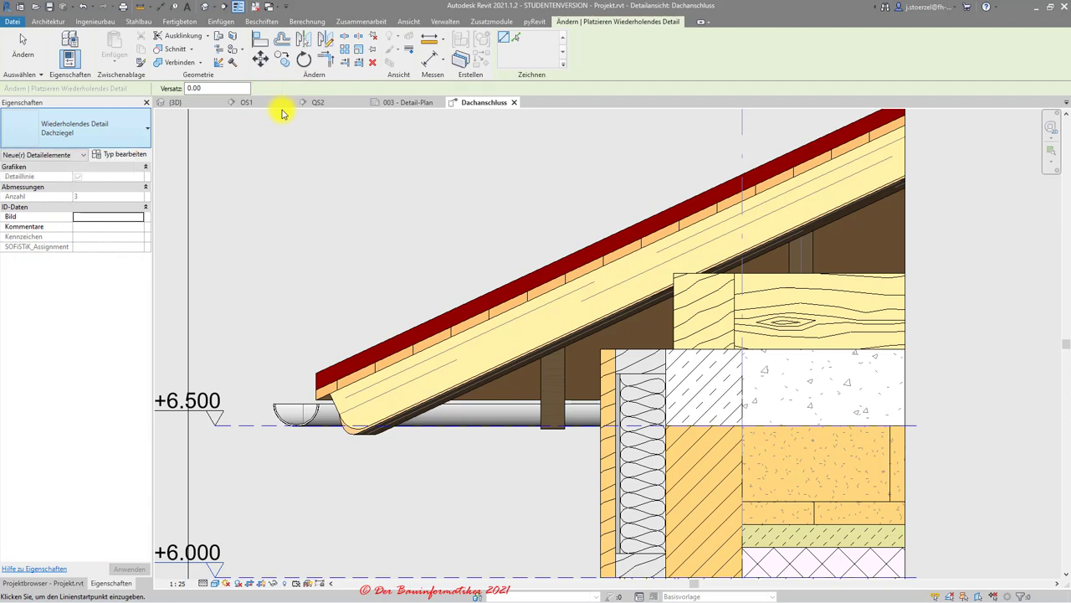
In the Dachziegel type, keep Betondachstein Standard at Abstand 30.48 and pick a Detail-Rotation
{"action": "left_click", "coordinate": [131, 156]}
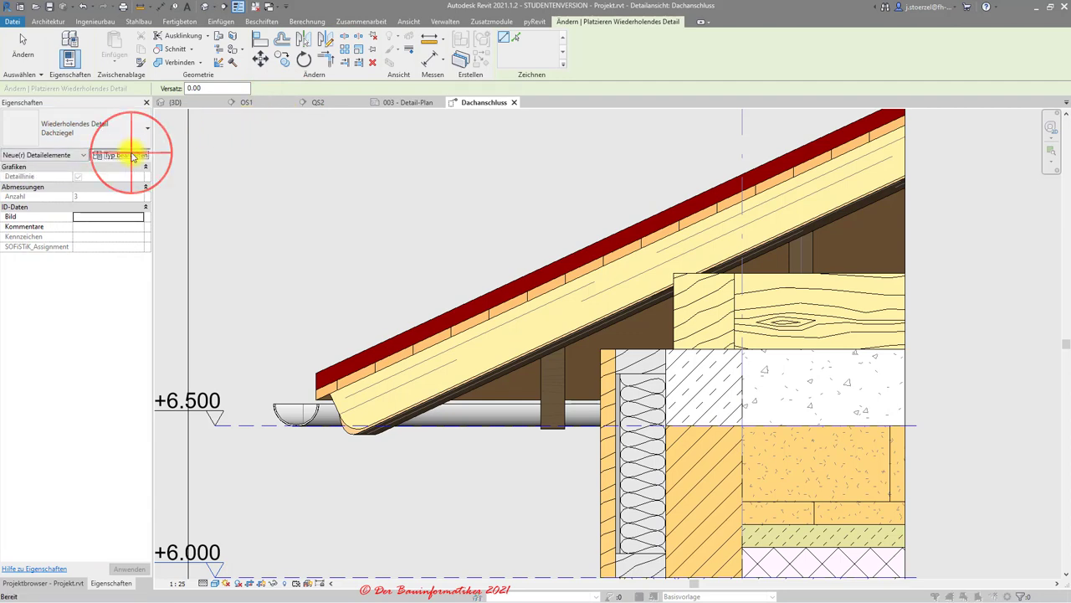
{"action": "left_click", "coordinate": [652, 237]}
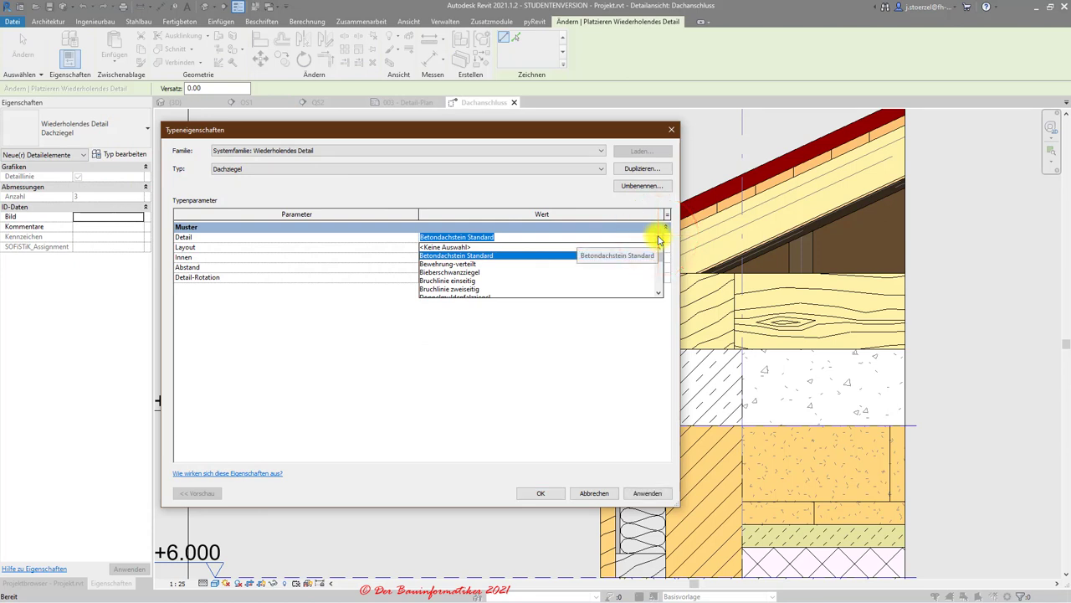
{"action": "mouse_move", "coordinate": [660, 250]}
{"action": "left_mouse_down"}
{"action": "mouse_move", "coordinate": [660, 270]}
{"action": "mouse_move", "coordinate": [659, 255]}
{"action": "left_mouse_up"}
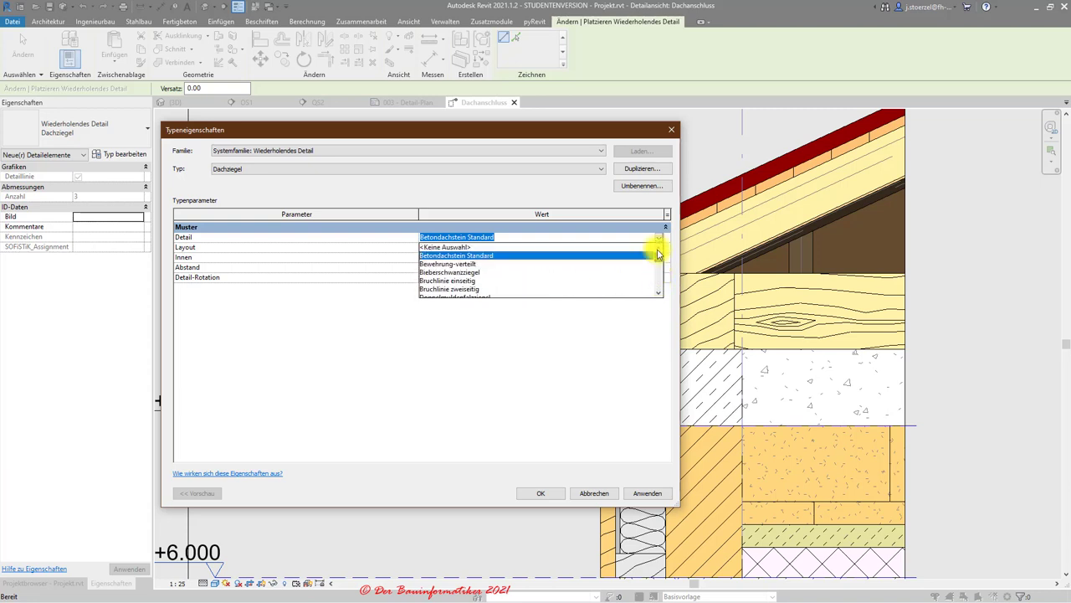
{"action": "left_click", "coordinate": [476, 256]}
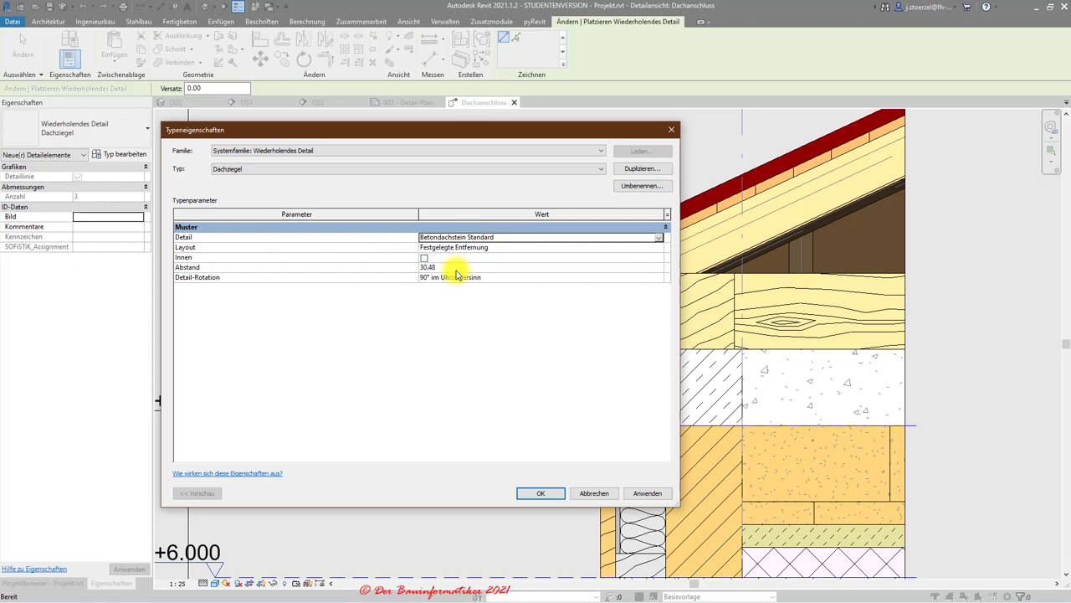
{"action": "left_click", "coordinate": [456, 273]}
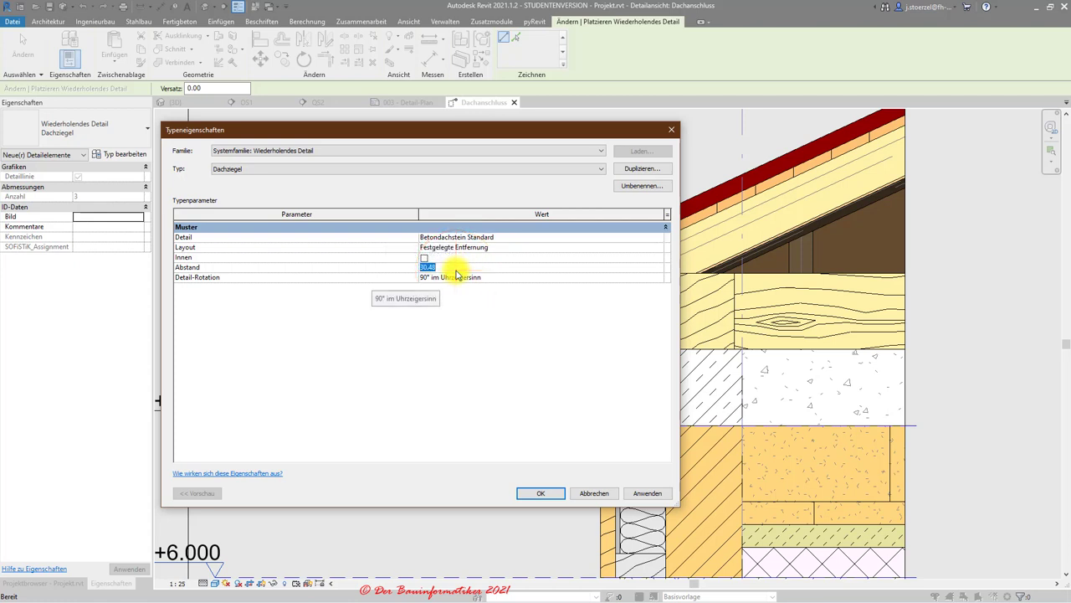
{"action": "left_click", "coordinate": [438, 281]}
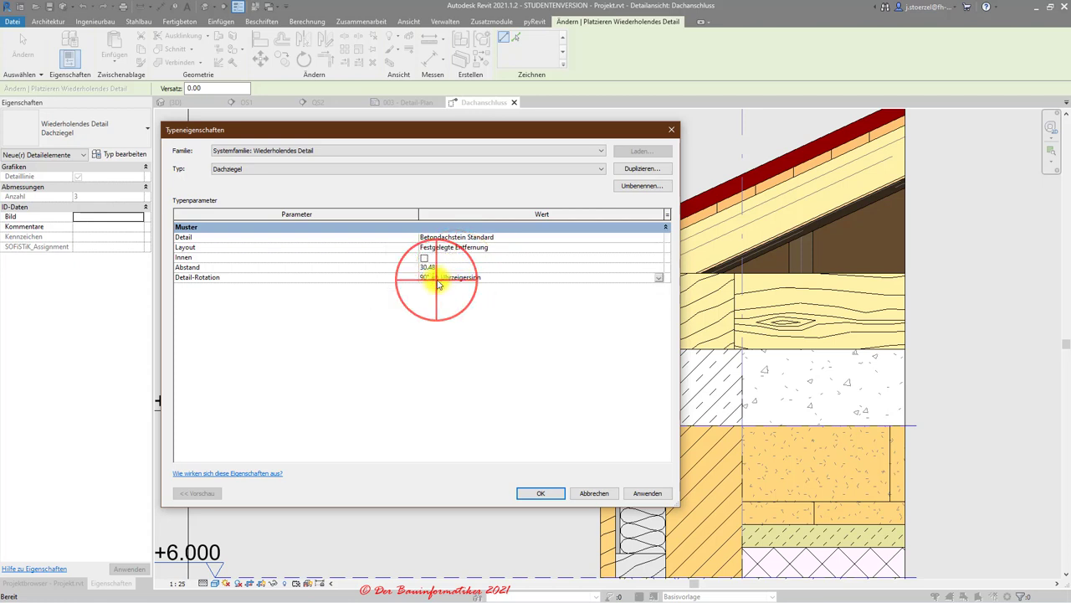
{"action": "left_click", "coordinate": [659, 282]}
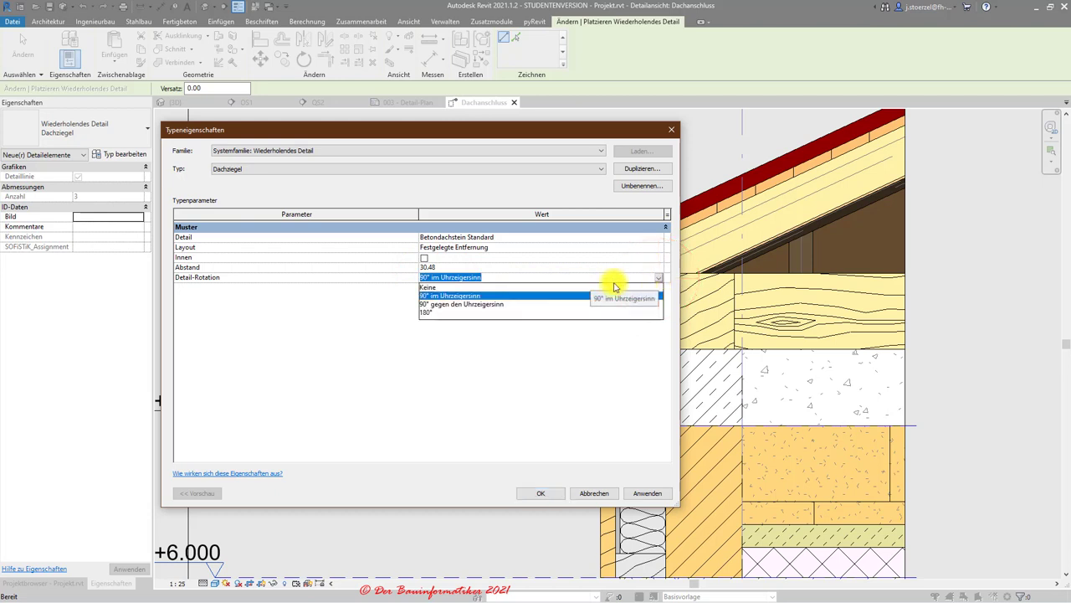
{"action": "left_click", "coordinate": [423, 312]}
{"action": "left_click", "coordinate": [533, 493]}
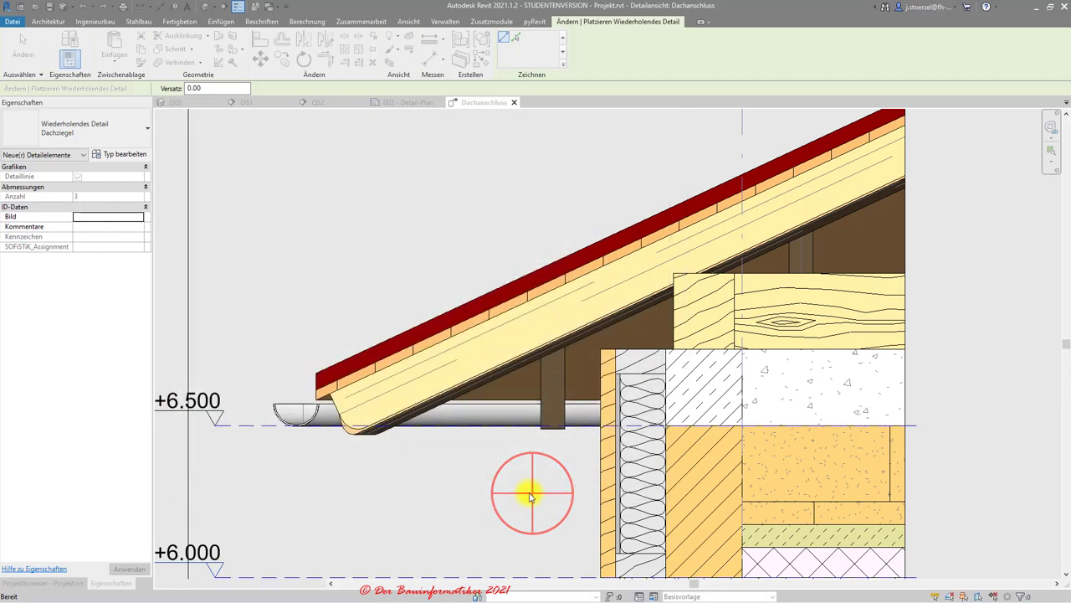
After a trial start point, change the Detail-Rotation to 90° gegen den Uhrzeigersinn
{"action": "left_click", "coordinate": [337, 391]}
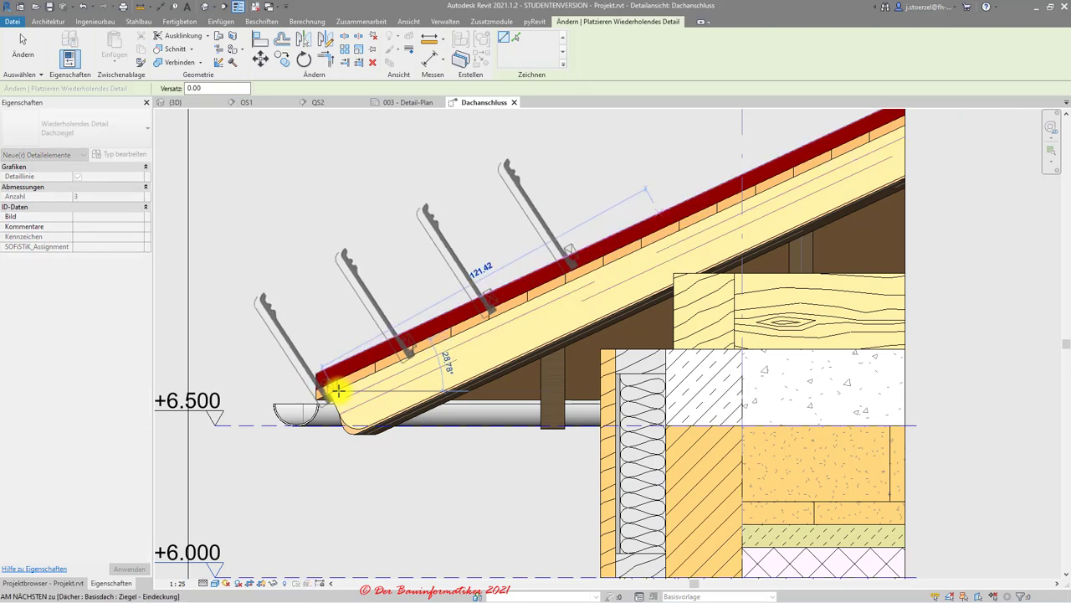
{"action": "key", "text": "Escape"}
{"action": "left_click", "coordinate": [117, 154]}
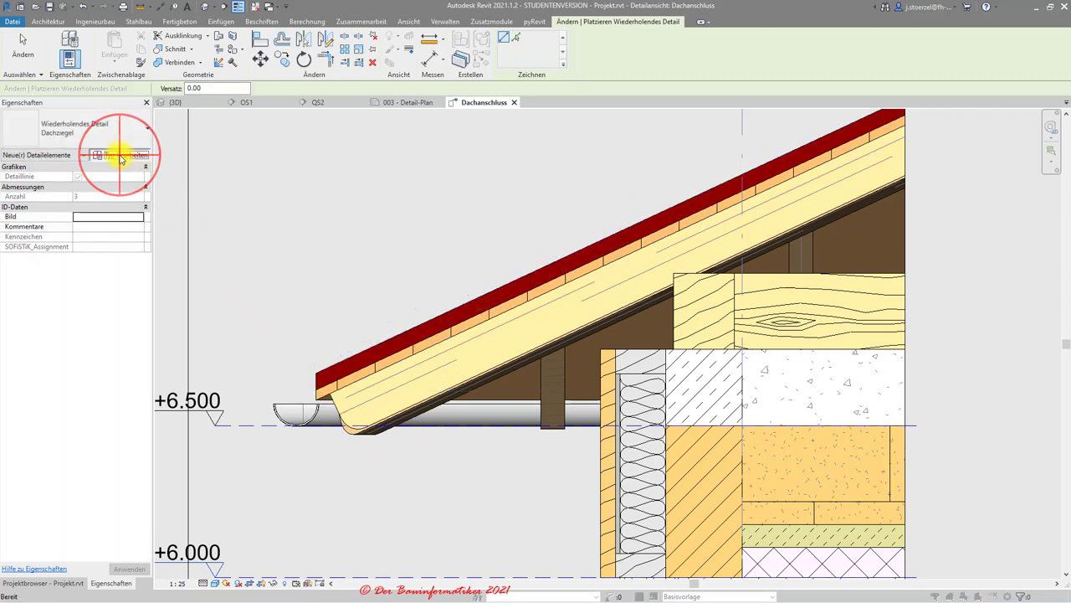
{"action": "left_click", "coordinate": [461, 277]}
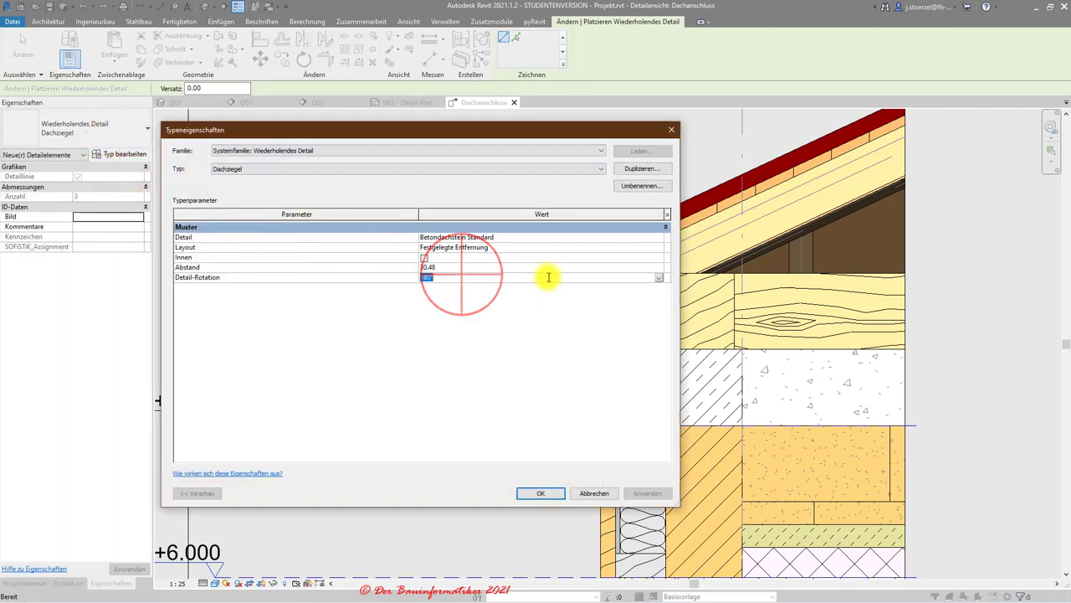
{"action": "left_click", "coordinate": [659, 278]}
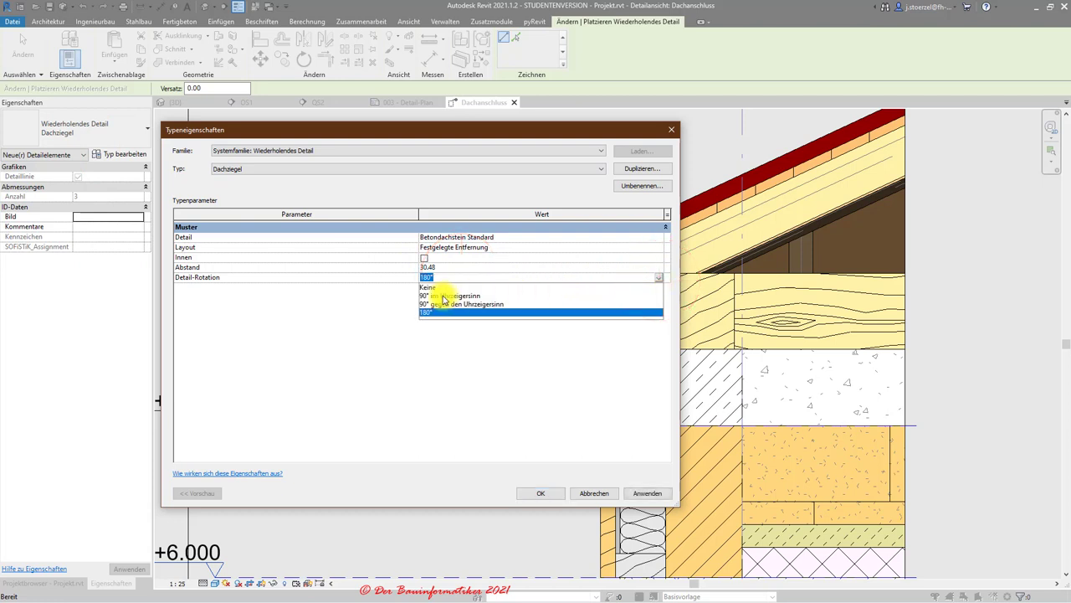
{"action": "left_click", "coordinate": [443, 297]}
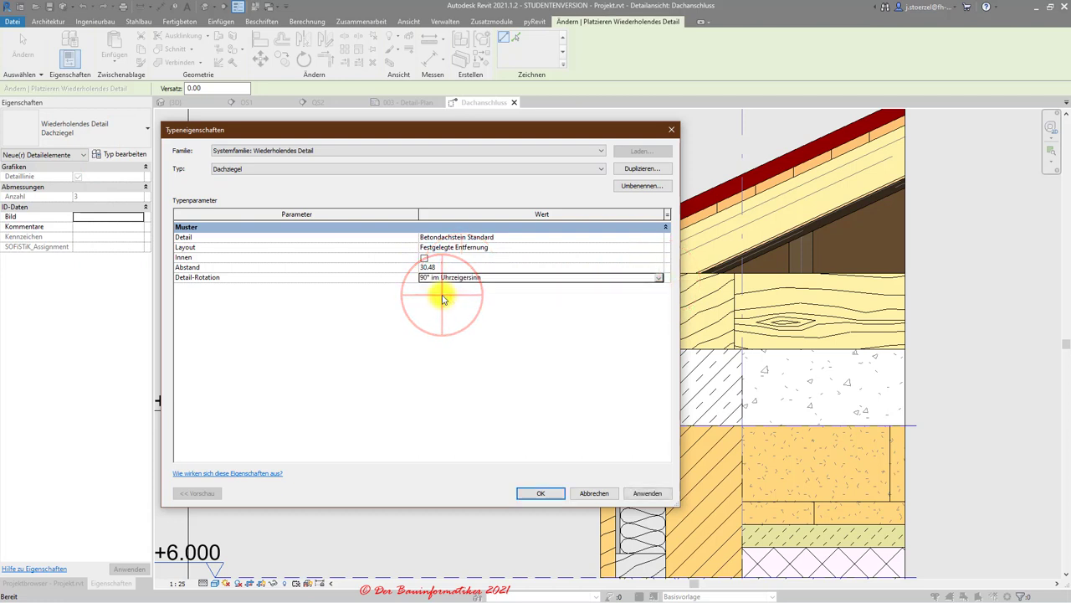
{"action": "left_click", "coordinate": [478, 277]}
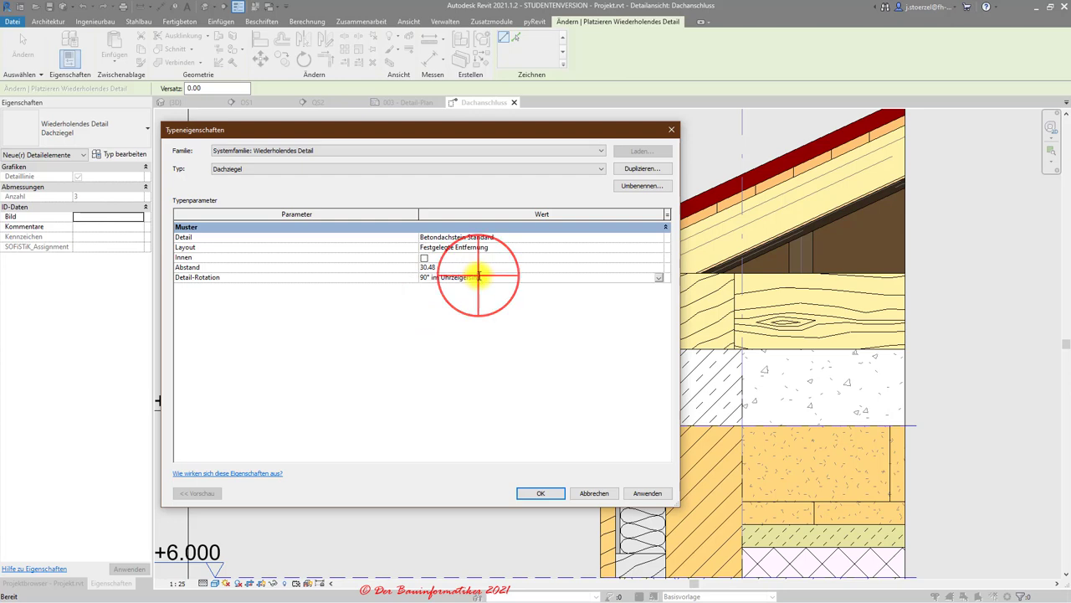
{"action": "left_click", "coordinate": [661, 283]}
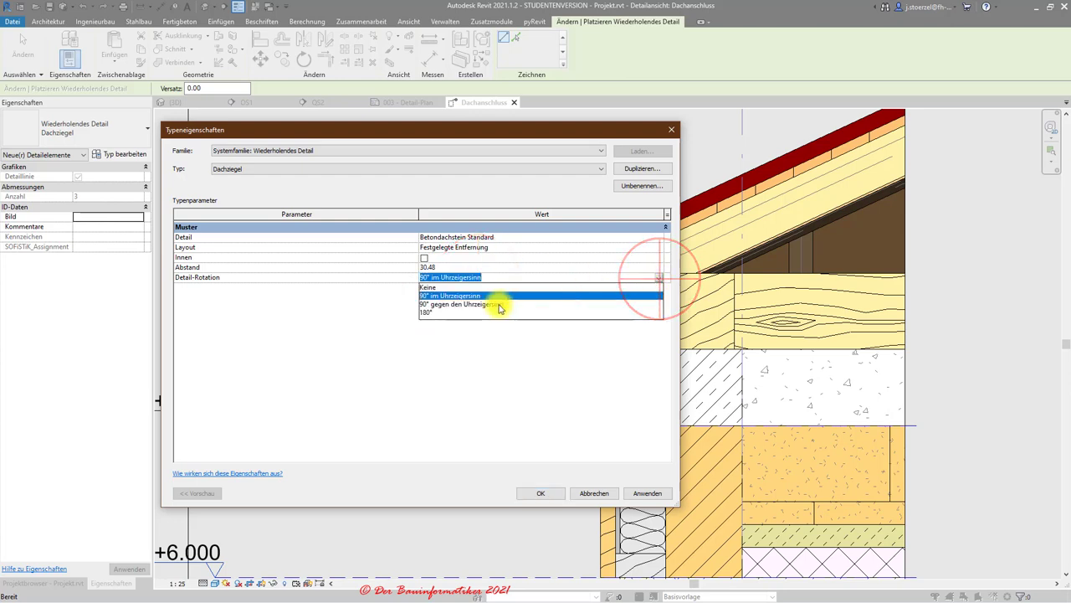
{"action": "left_click", "coordinate": [500, 304]}
{"action": "left_click", "coordinate": [543, 494]}
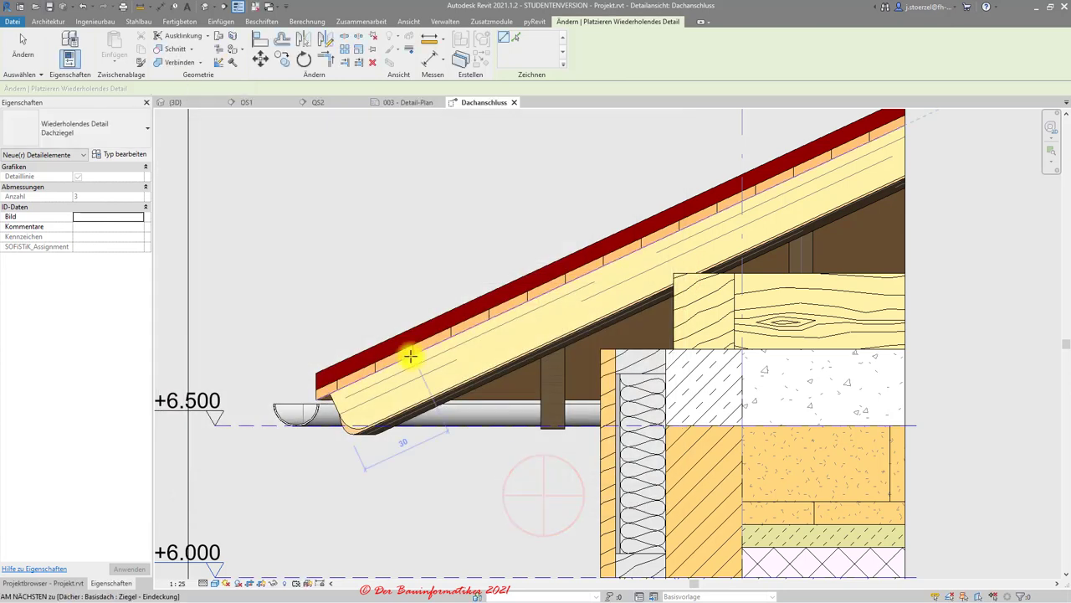
Set a start point on the roof, then reset Detail-Rotation to 90° im Uhrzeigersinn
{"action": "left_click", "coordinate": [410, 355]}
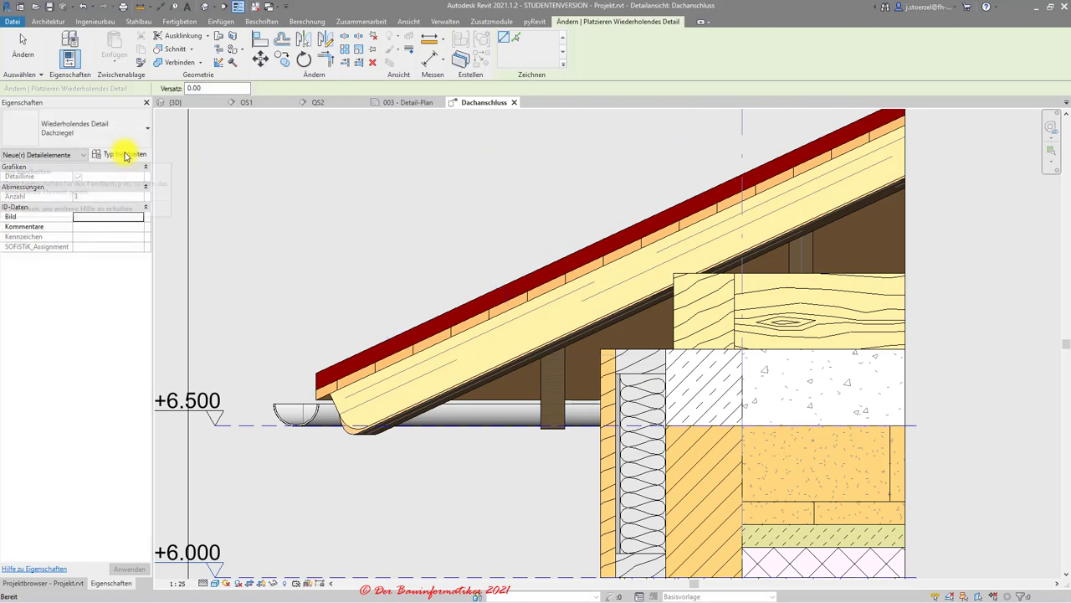
{"action": "left_click", "coordinate": [121, 154]}
{"action": "left_click", "coordinate": [452, 278]}
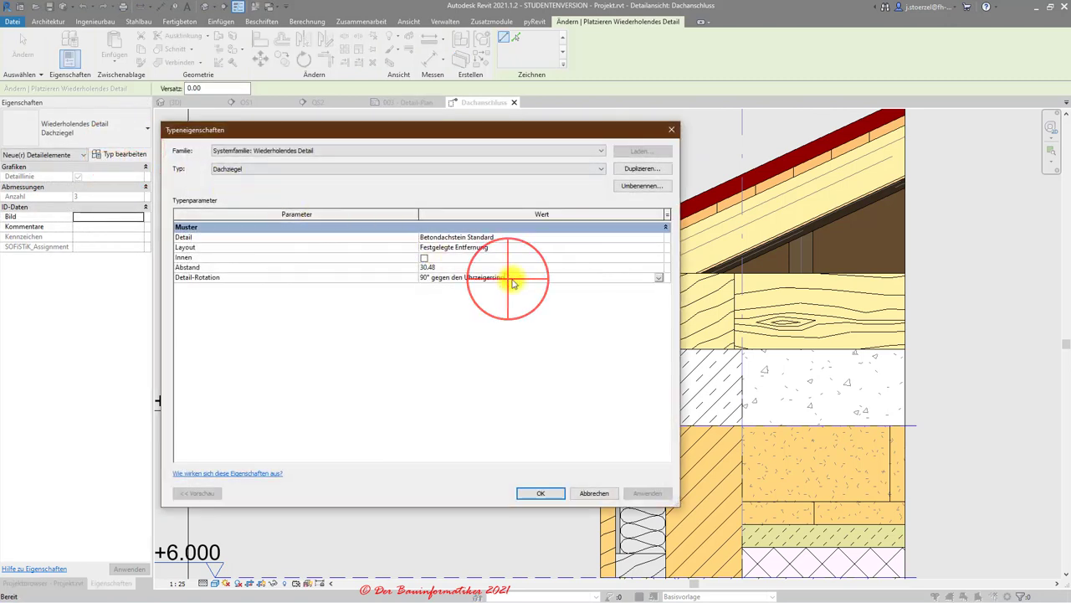
{"action": "left_click", "coordinate": [659, 277]}
{"action": "left_click", "coordinate": [461, 296]}
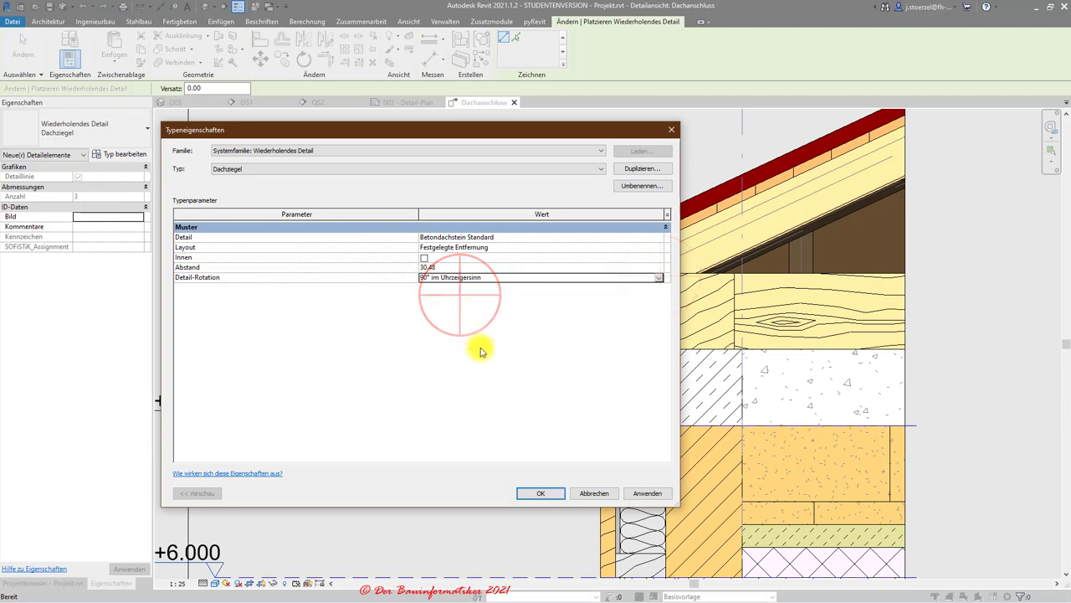
{"action": "left_click", "coordinate": [540, 493]}
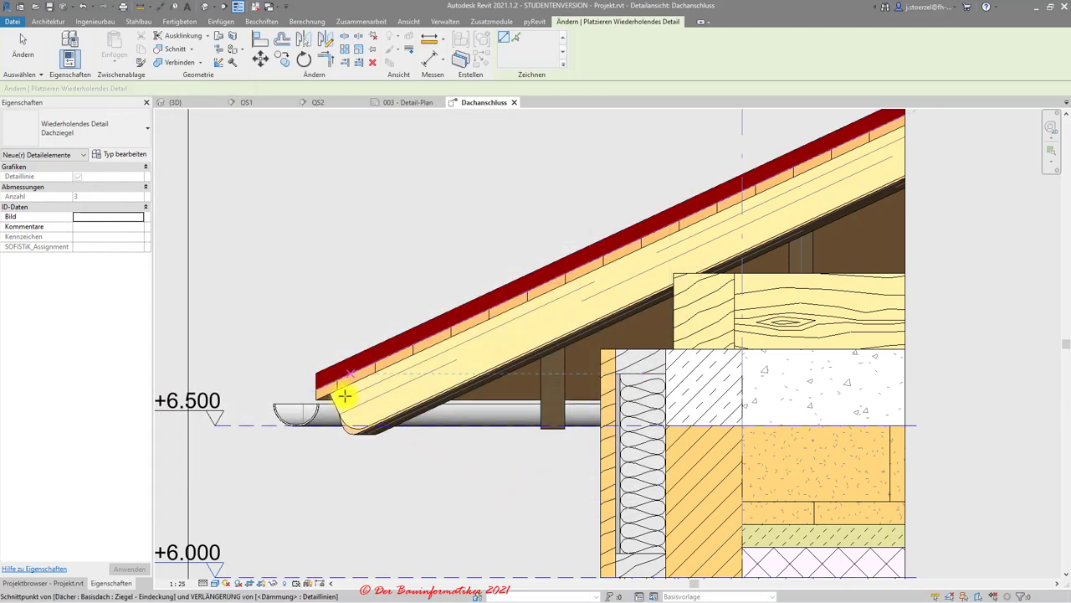
Draw the Dachziegel tile row from the eave endpoint up to the ridge end
{"action": "left_click", "coordinate": [333, 391]}
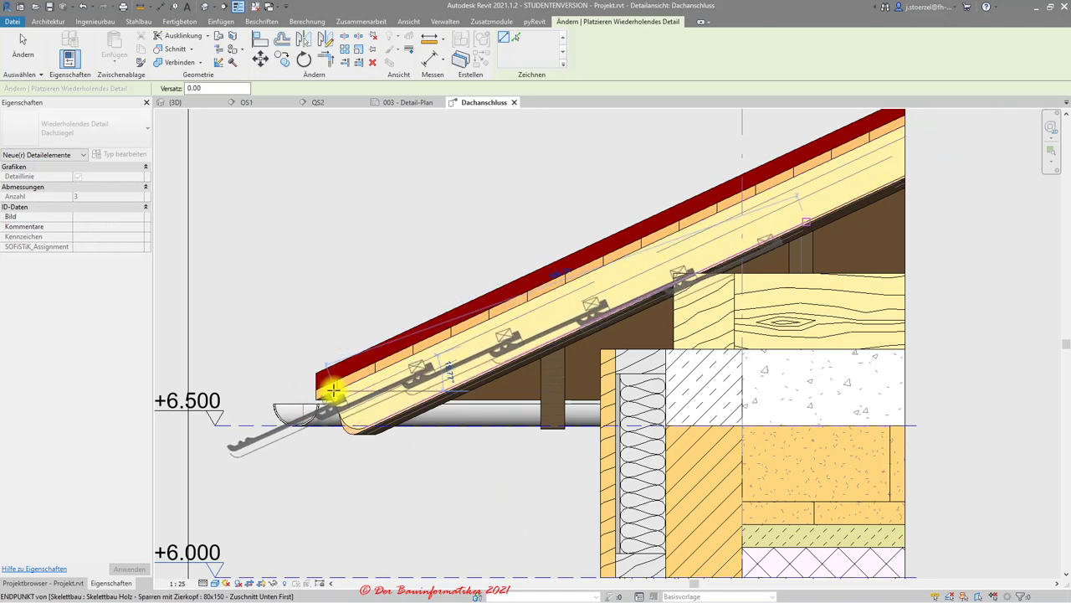
{"action": "scroll", "coordinate": [333, 391], "scroll_direction": "down", "scroll_amount": 3}
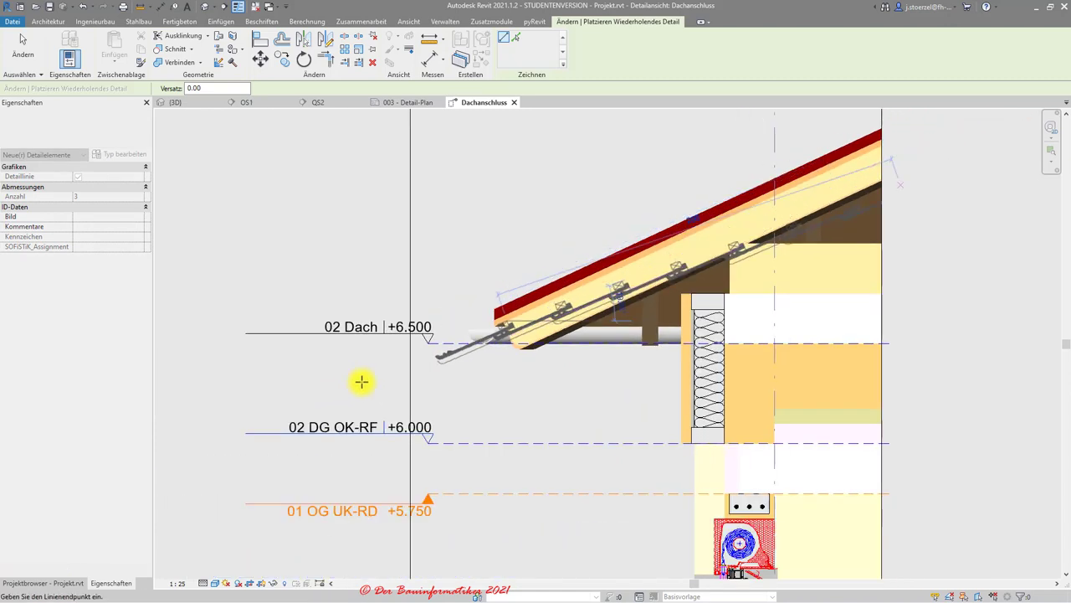
{"action": "scroll", "coordinate": [689, 306], "scroll_direction": "up", "scroll_amount": 2}
{"action": "scroll", "coordinate": [686, 288], "scroll_direction": "up", "scroll_amount": 1}
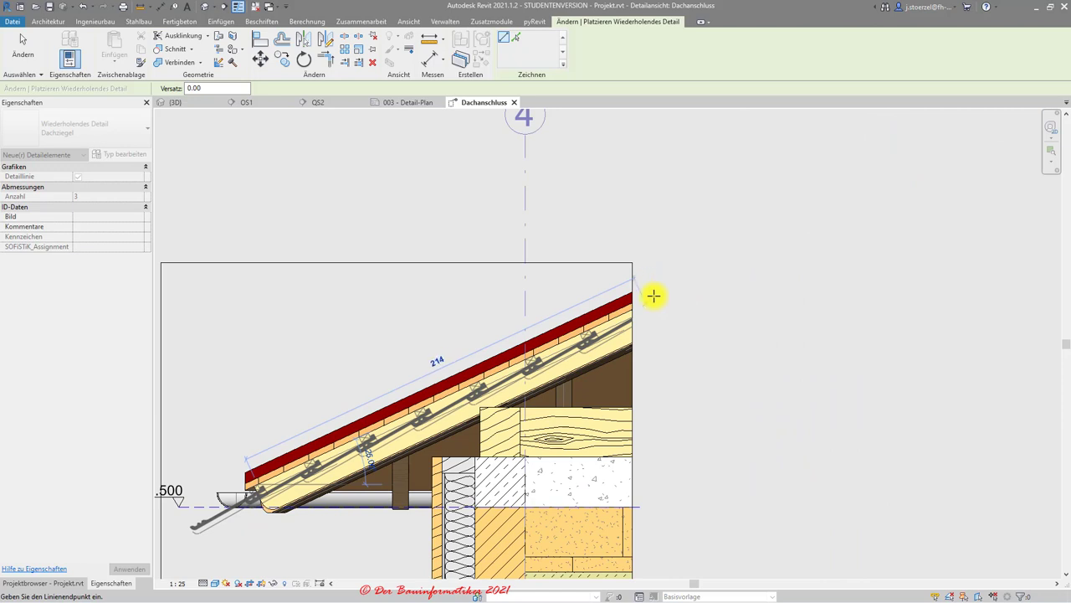
{"action": "left_click", "coordinate": [651, 294]}
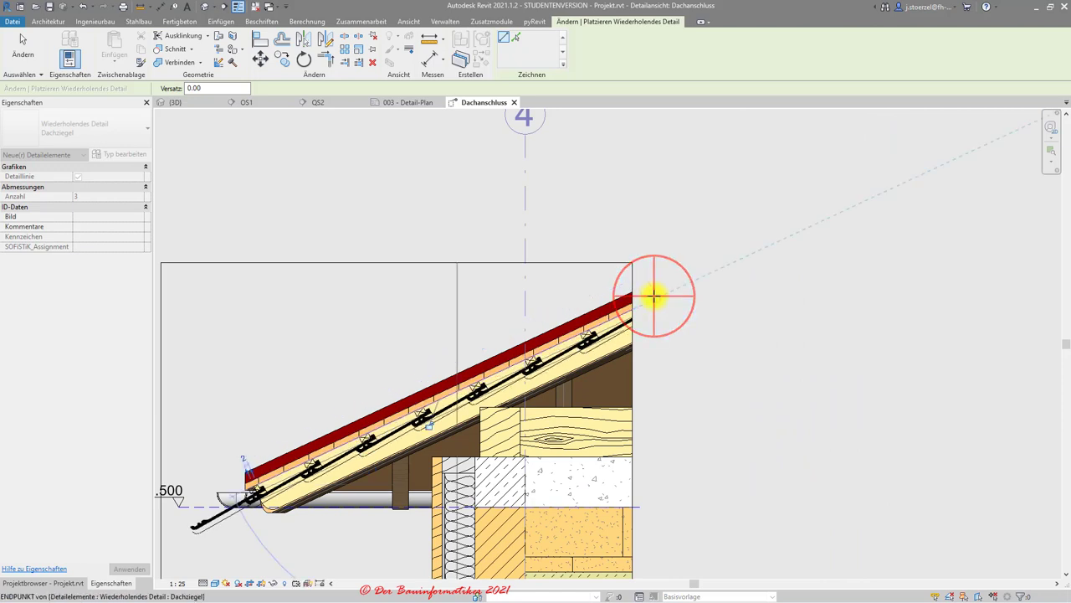
{"action": "key", "text": "Escape"}
{"action": "left_click", "coordinate": [368, 442]}
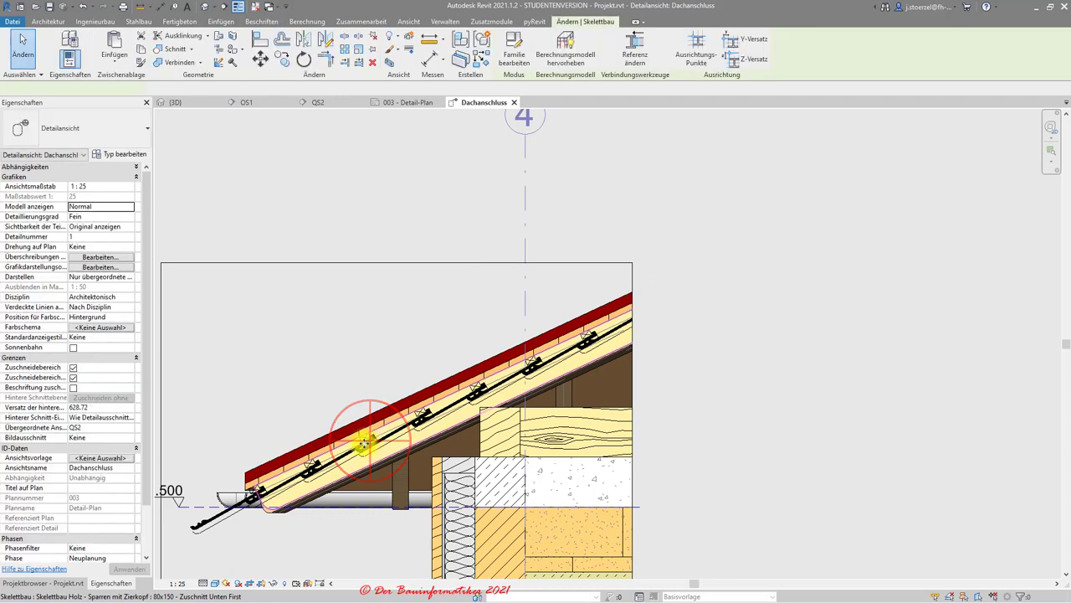
Mirror the repeating tile detail so it sits on top of the red roof covering
{"action": "left_click", "coordinate": [207, 527]}
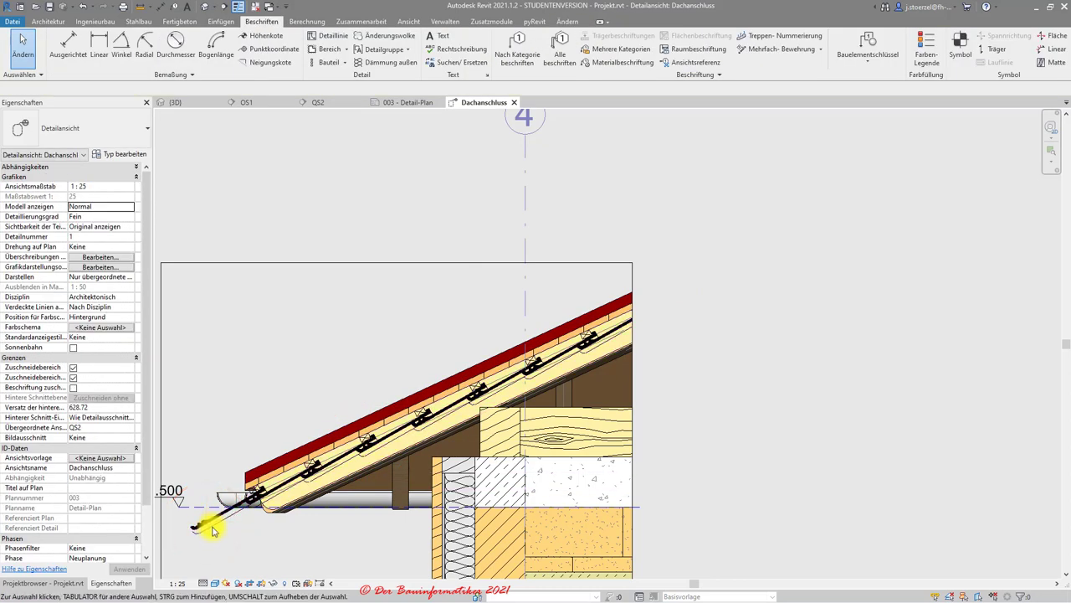
{"action": "left_click", "coordinate": [211, 527]}
{"action": "left_click", "coordinate": [307, 39]}
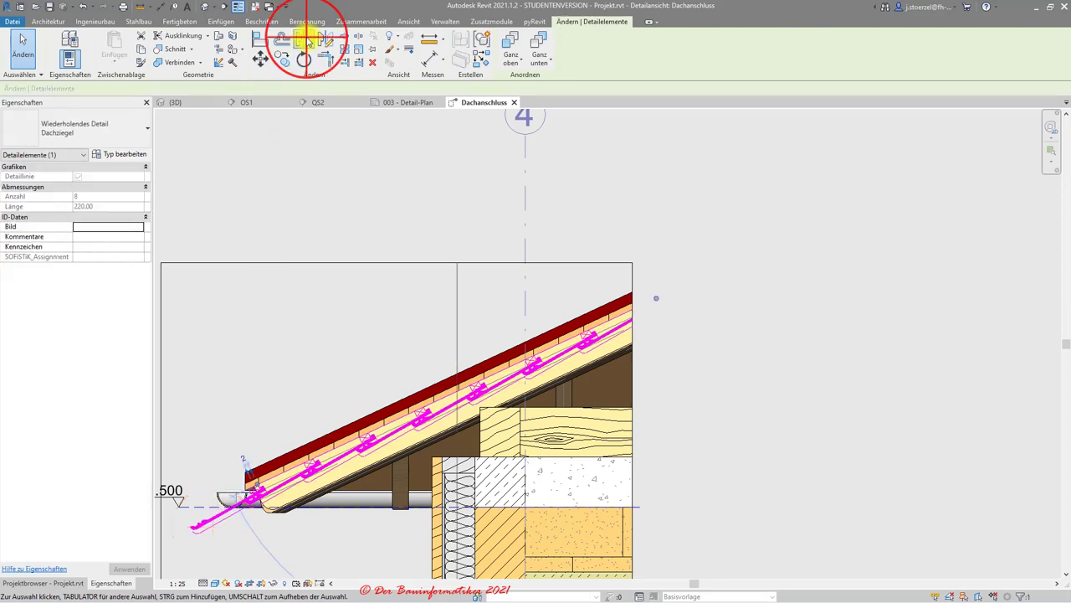
{"action": "scroll", "coordinate": [375, 404], "scroll_direction": "up", "scroll_amount": 5}
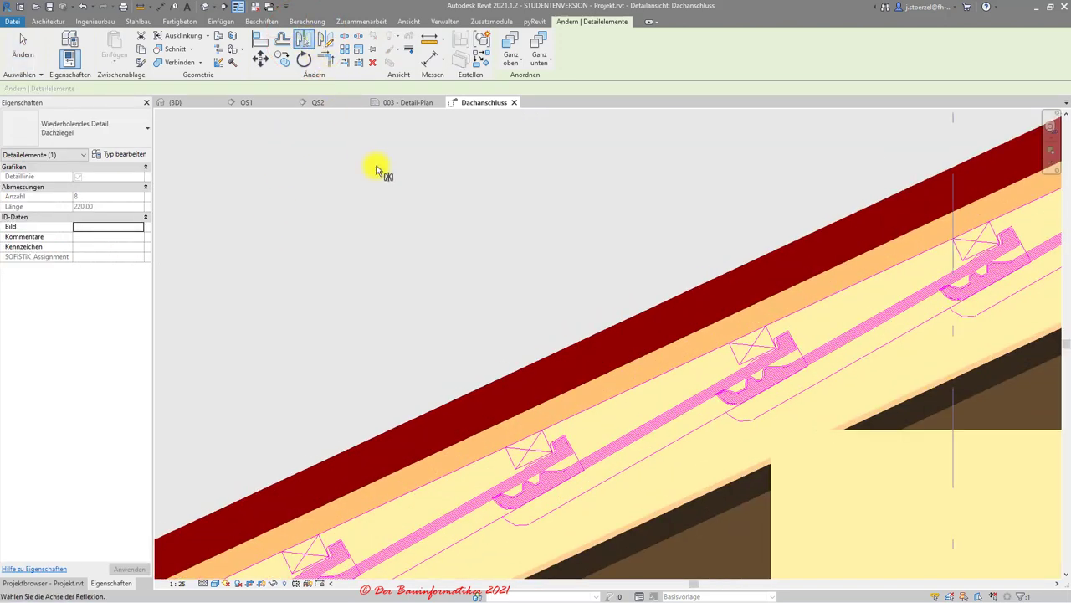
{"action": "left_click", "coordinate": [511, 431]}
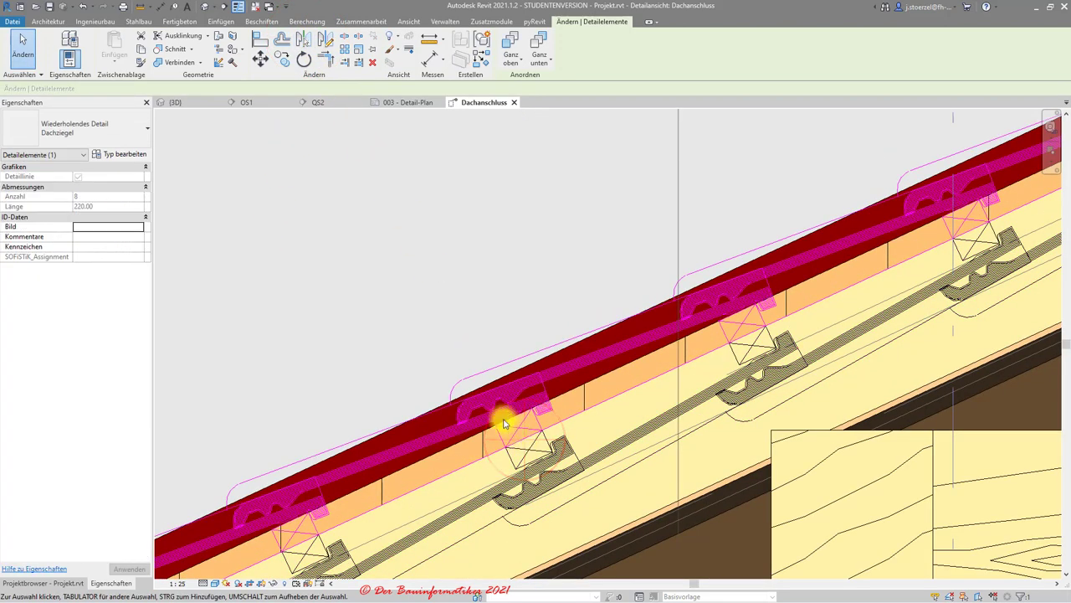
{"action": "scroll", "coordinate": [410, 329], "scroll_direction": "down", "scroll_amount": 3}
{"action": "scroll", "coordinate": [411, 327], "scroll_direction": "down", "scroll_amount": 2}
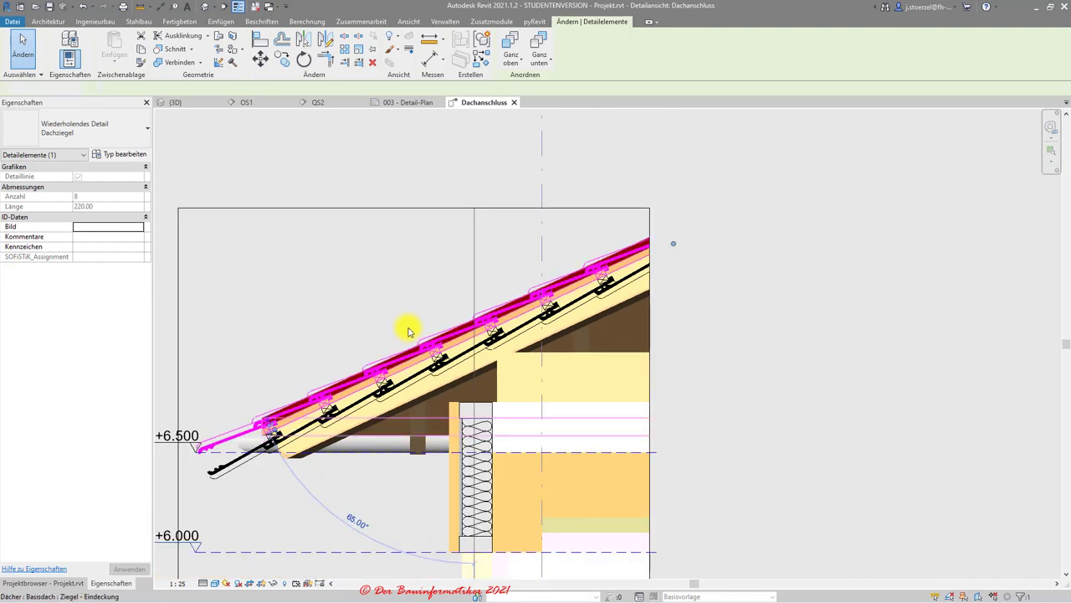
Clear the leftover tile-detail copy beneath the roof
{"action": "left_click", "coordinate": [441, 366]}
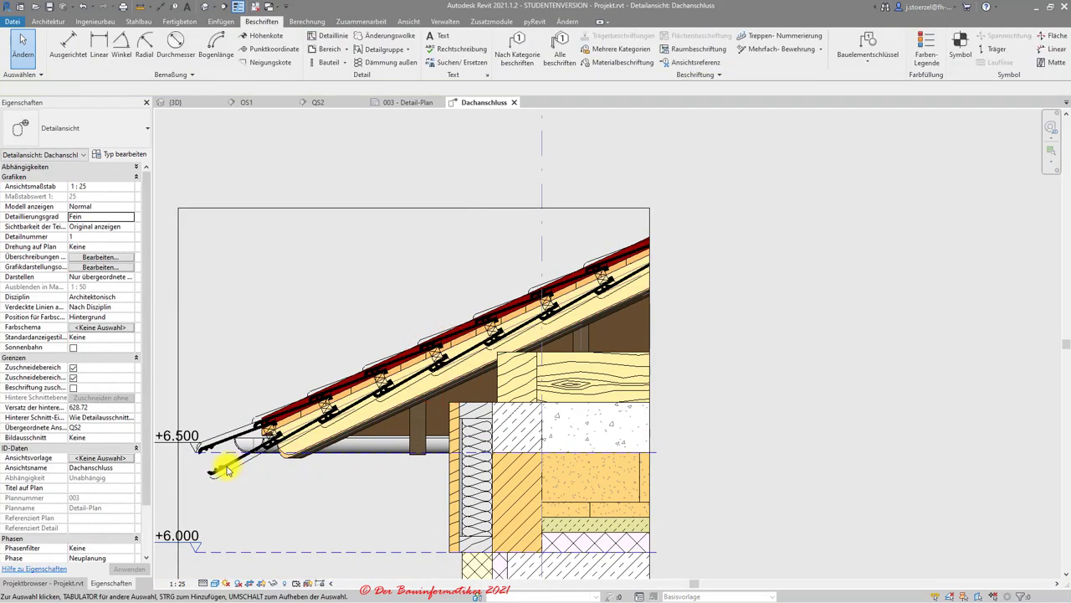
{"action": "left_click", "coordinate": [226, 469]}
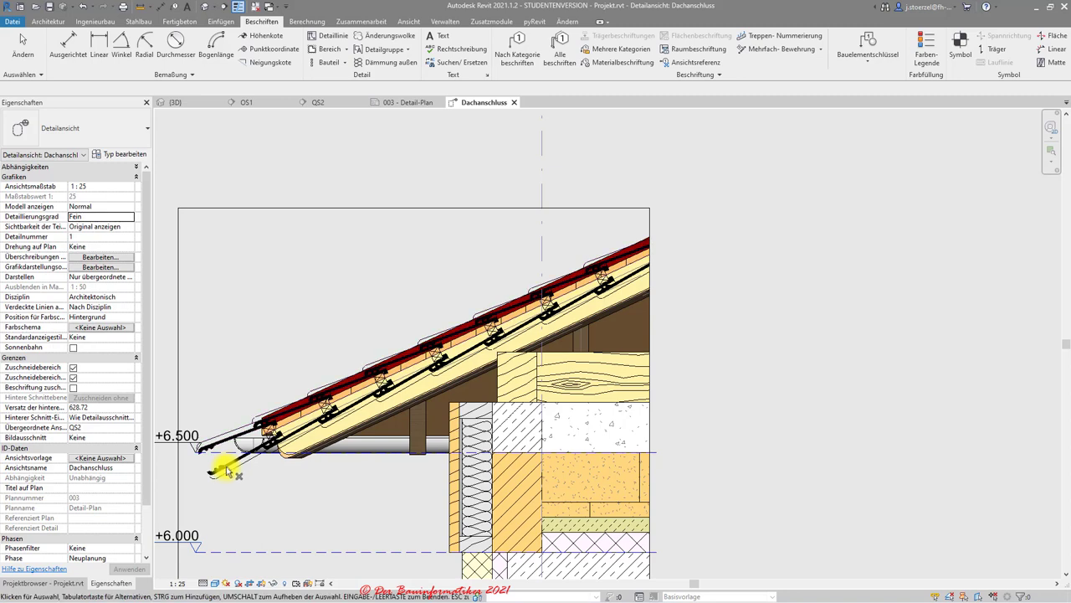
{"action": "left_click", "coordinate": [222, 477]}
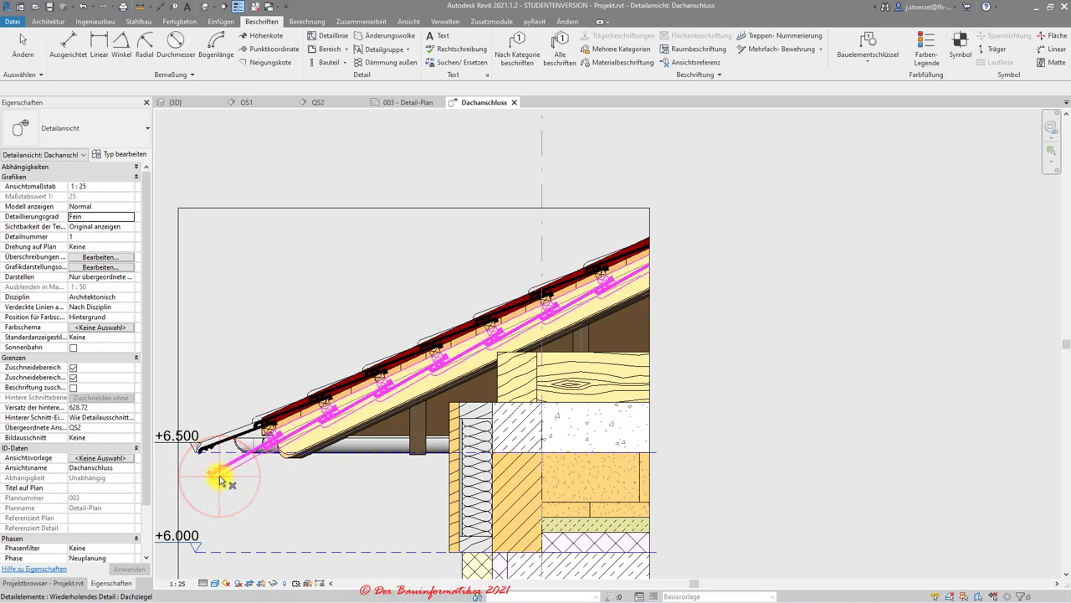
{"action": "key", "text": "Escape"}
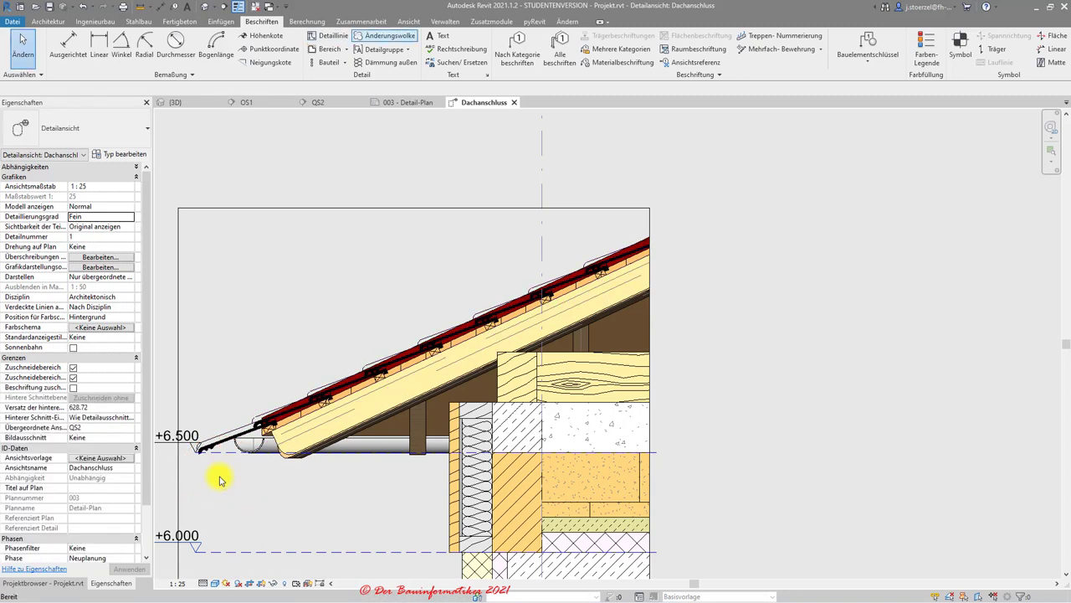
Try the mirror tool and another modify tool on the eave tile detail, cancelling each
{"action": "left_click", "coordinate": [567, 22]}
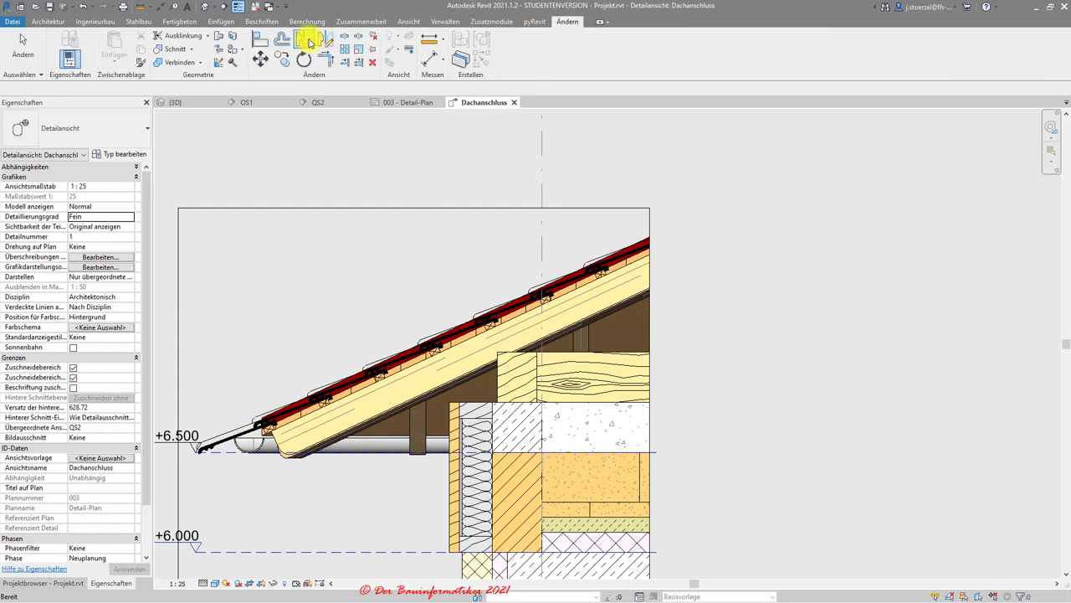
{"action": "left_click", "coordinate": [308, 40]}
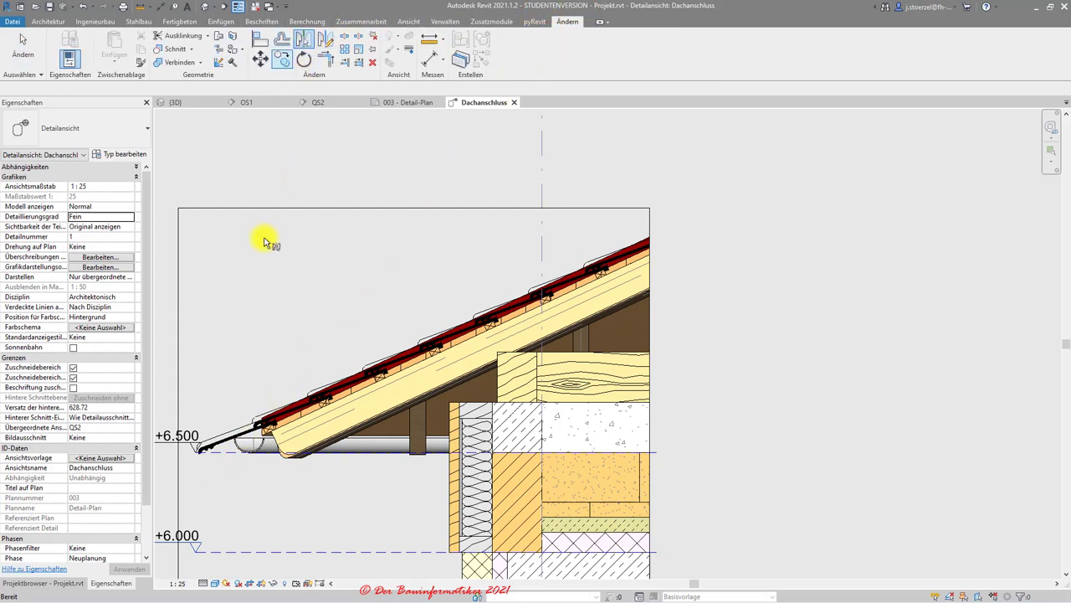
{"action": "left_click", "coordinate": [218, 442]}
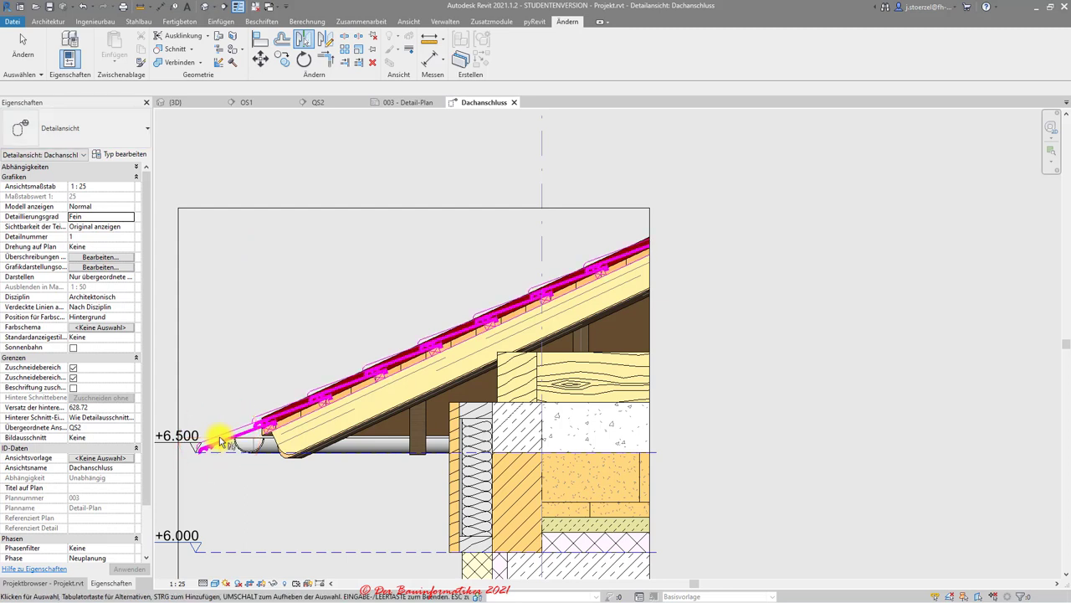
{"action": "key", "text": "Escape"}
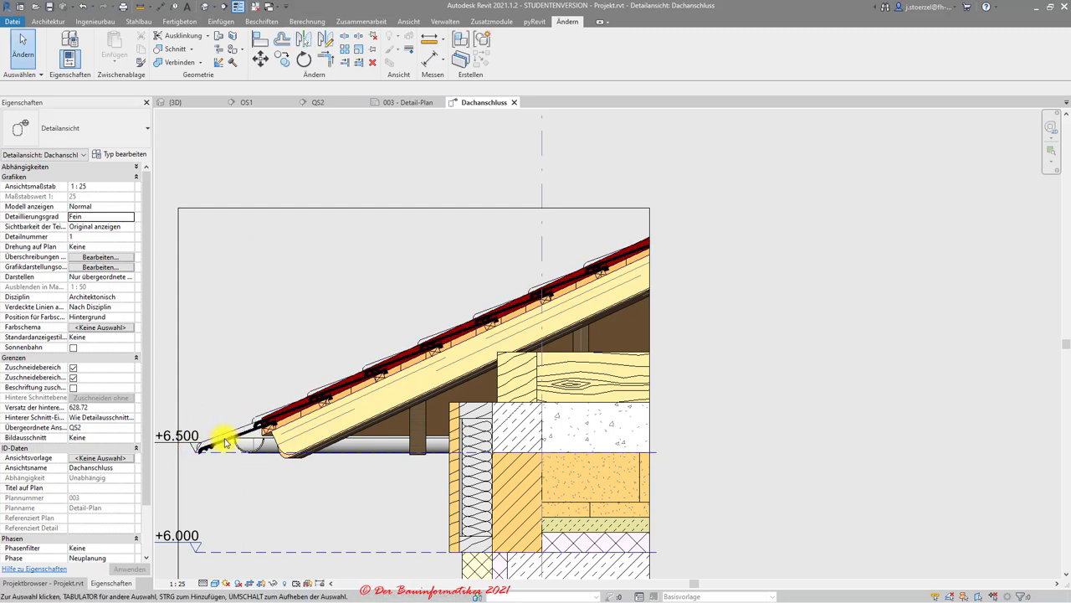
{"action": "left_click", "coordinate": [304, 42]}
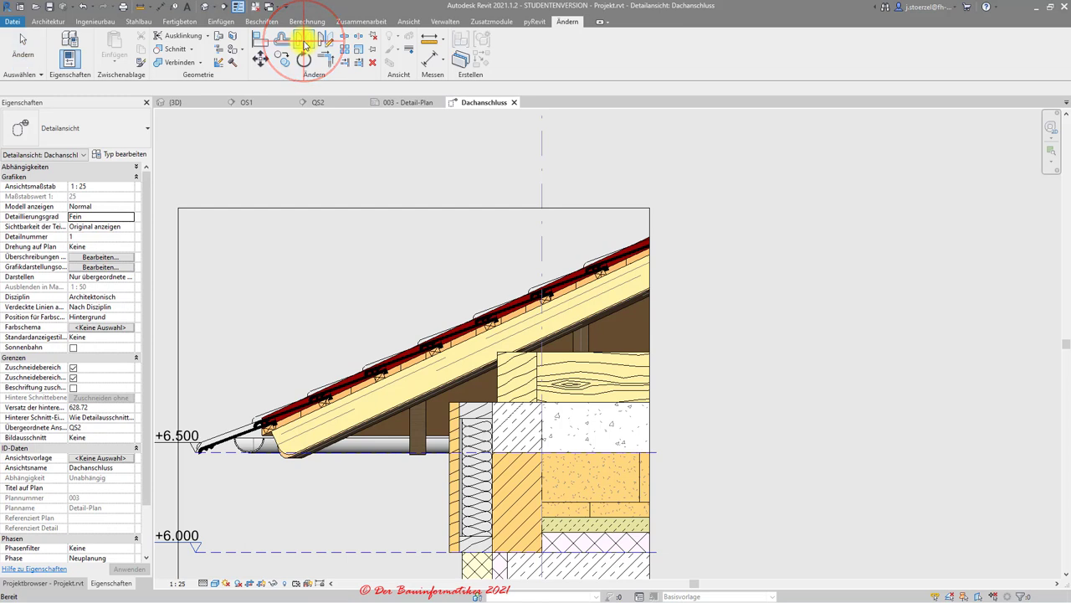
{"action": "left_click", "coordinate": [328, 40]}
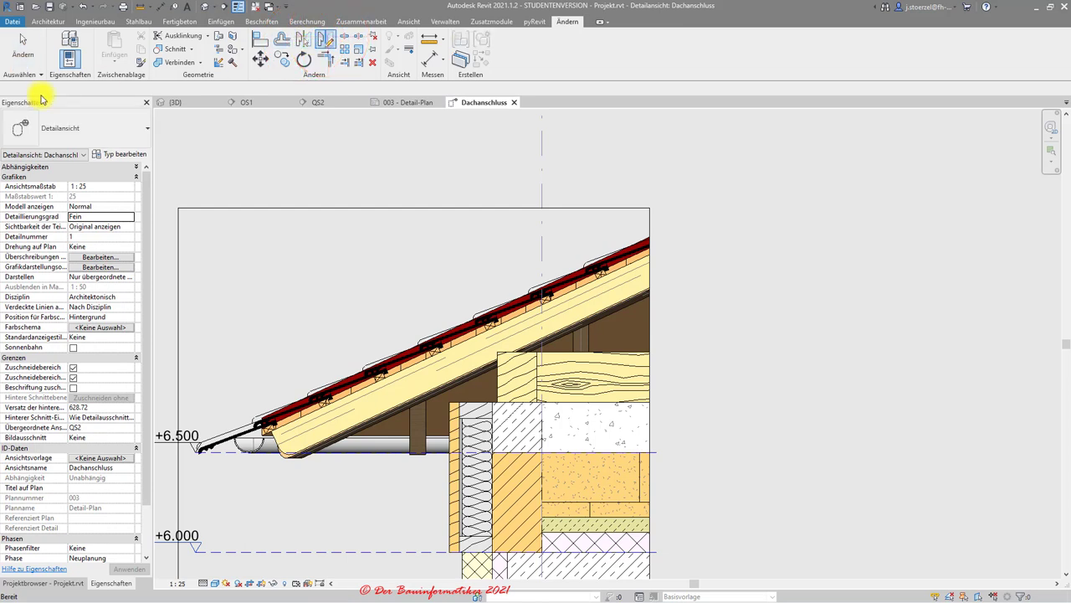
{"action": "left_click", "coordinate": [241, 434]}
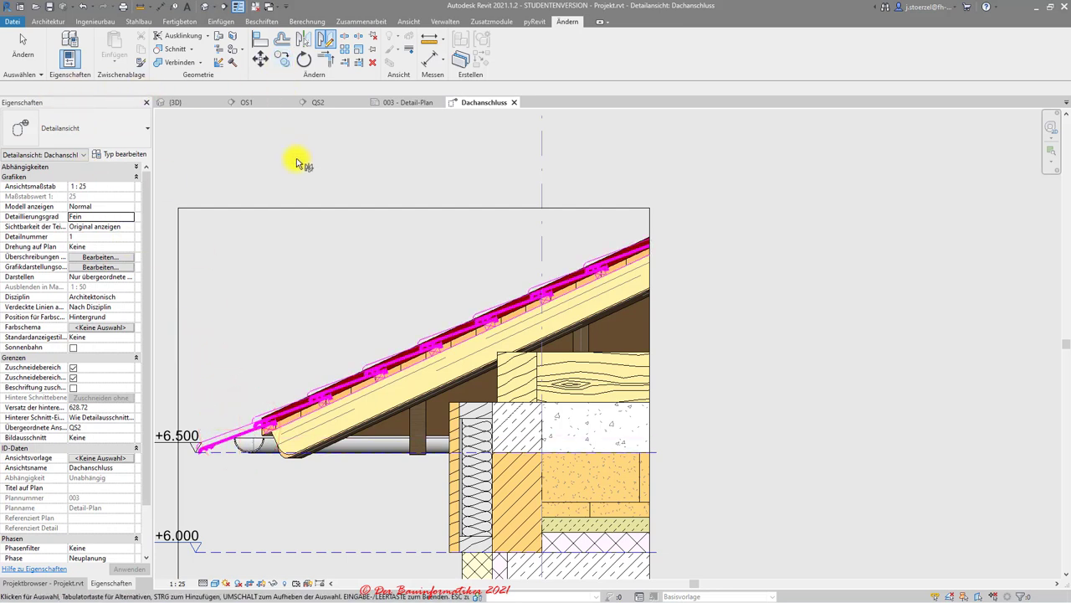
{"action": "key", "text": "Escape"}
{"action": "key", "text": "Escape"}
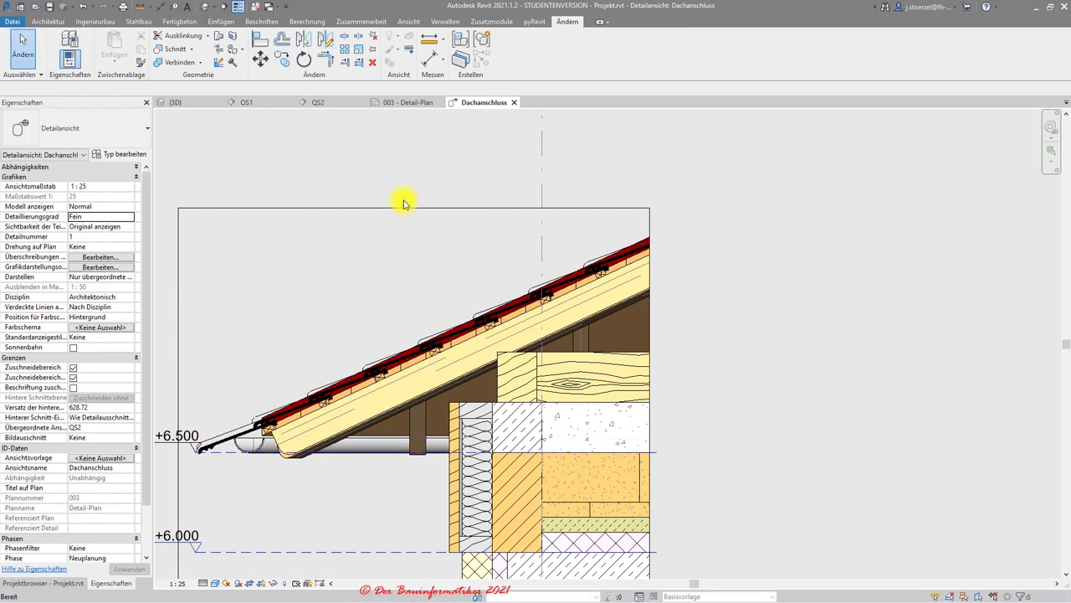
{"action": "scroll", "coordinate": [305, 351], "scroll_direction": "down", "scroll_amount": 2}
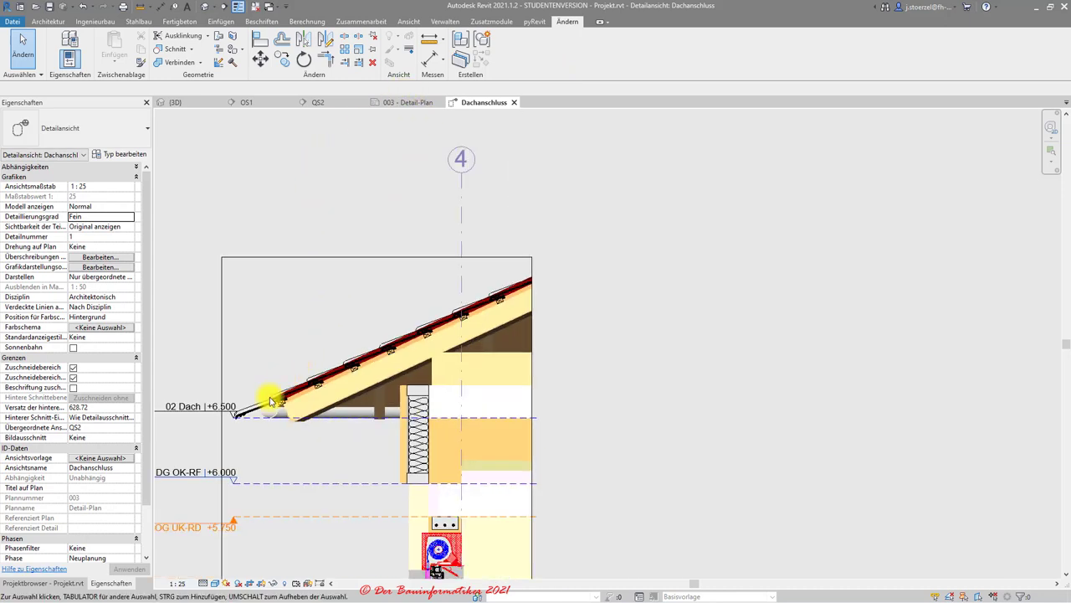
{"action": "left_click", "coordinate": [257, 406]}
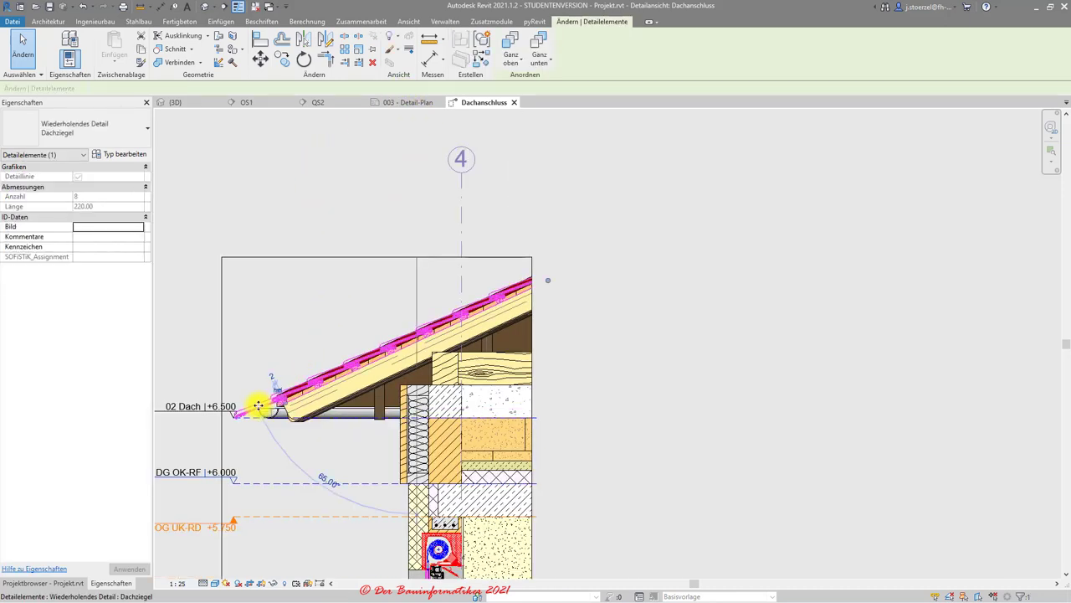
{"action": "left_click", "coordinate": [305, 42]}
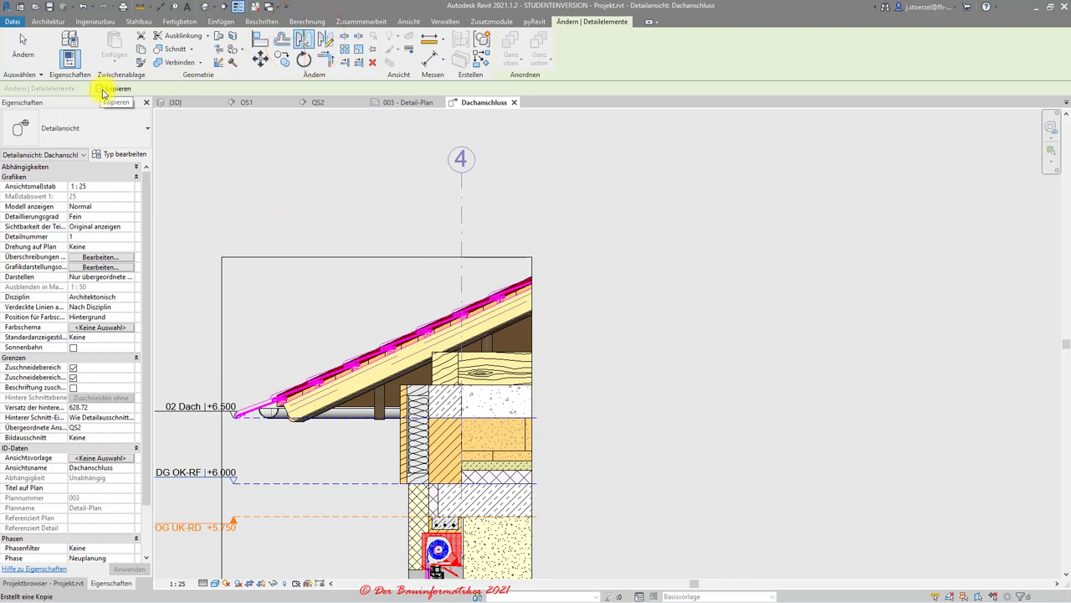
{"action": "left_click", "coordinate": [103, 89]}
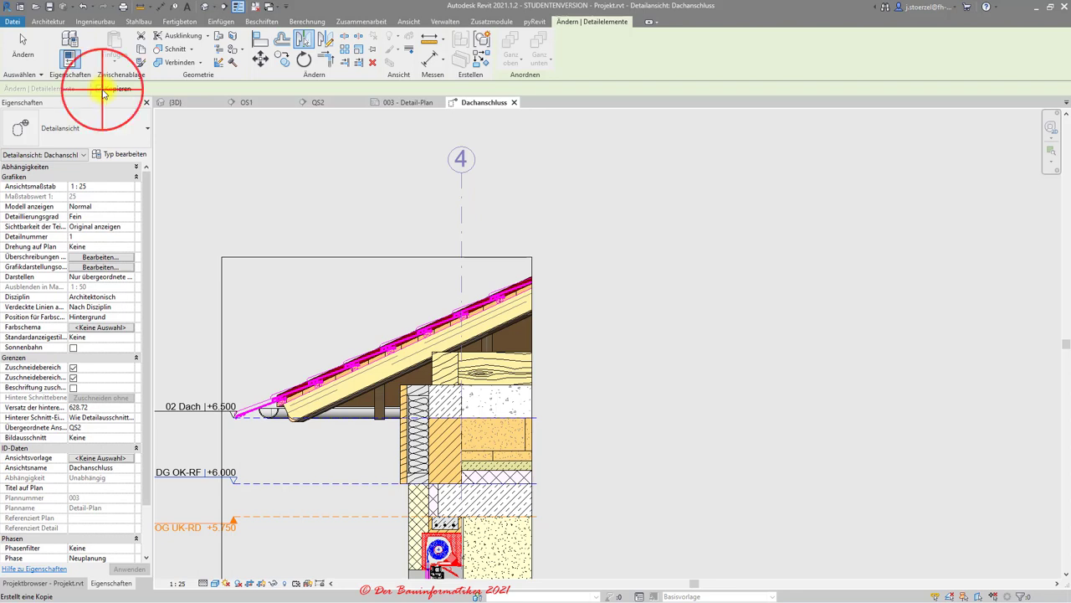
{"action": "key", "text": "Escape"}
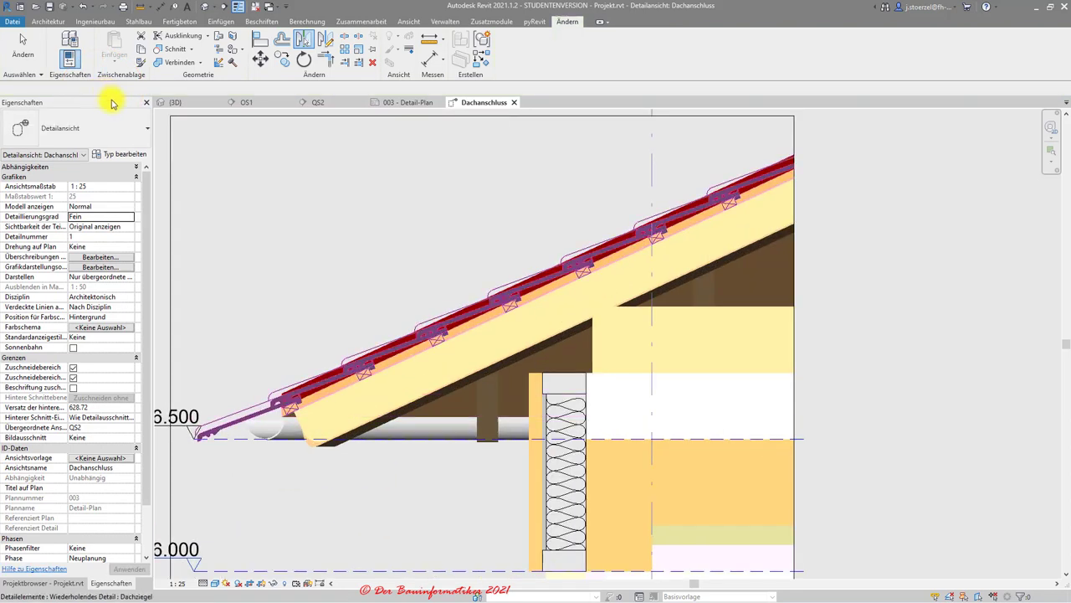
{"action": "left_click", "coordinate": [362, 372]}
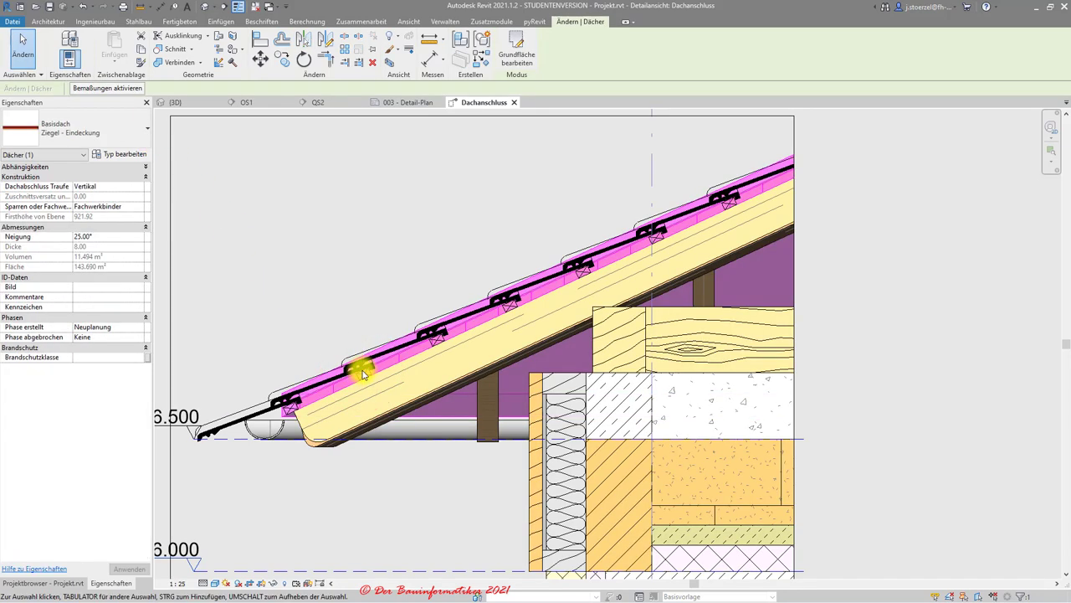
{"action": "key", "text": "Escape"}
{"action": "left_click", "coordinate": [361, 372]}
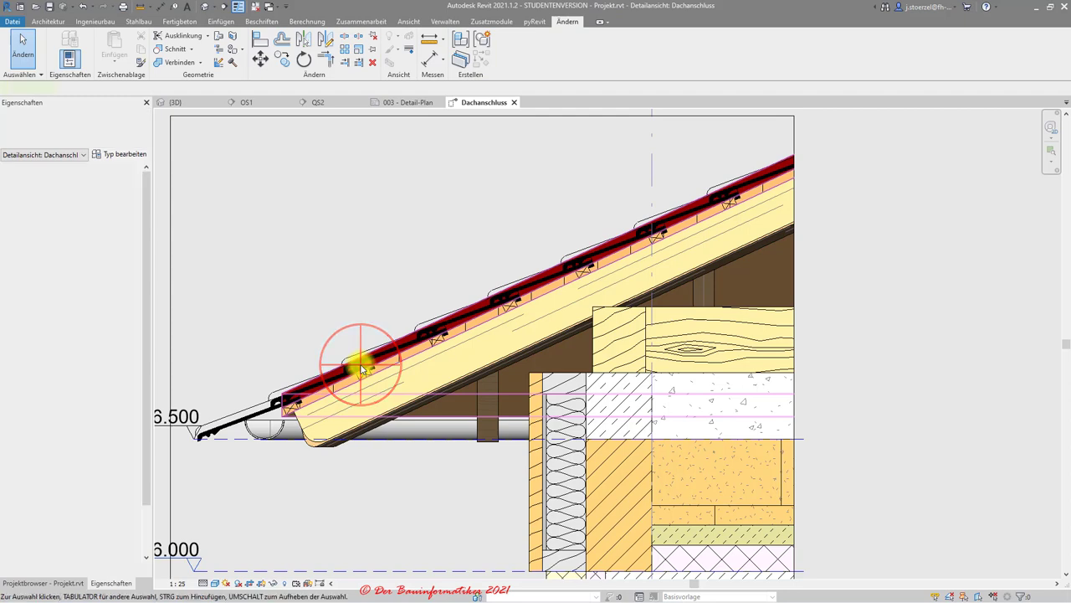
{"action": "left_click", "coordinate": [263, 411]}
{"action": "key", "text": "Escape"}
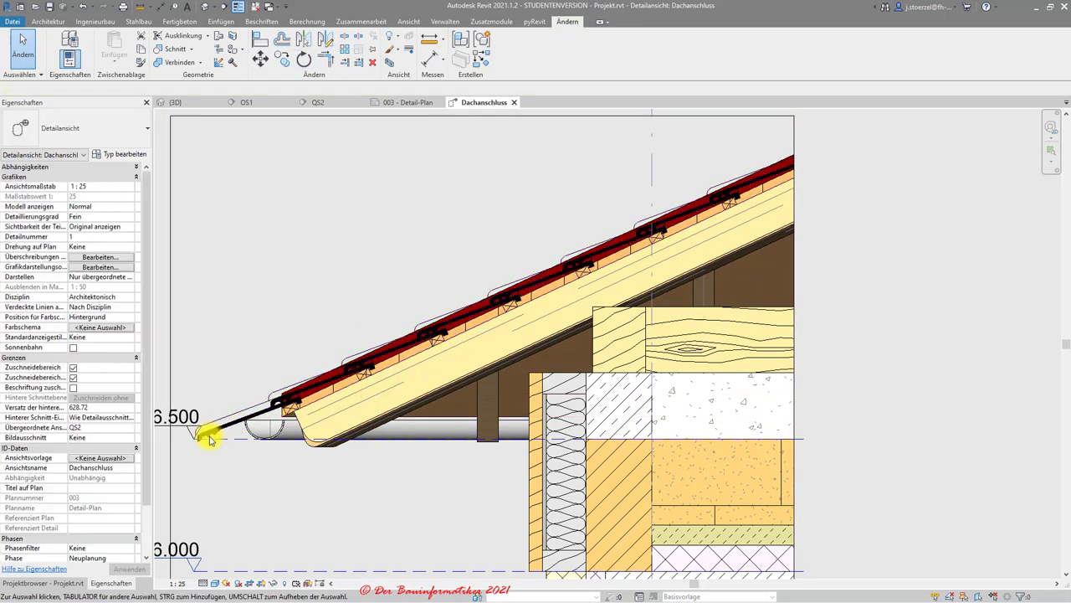
{"action": "left_click", "coordinate": [270, 390]}
Move the tile detail twice to shift it into position up the roof slope
{"action": "left_click", "coordinate": [259, 61]}
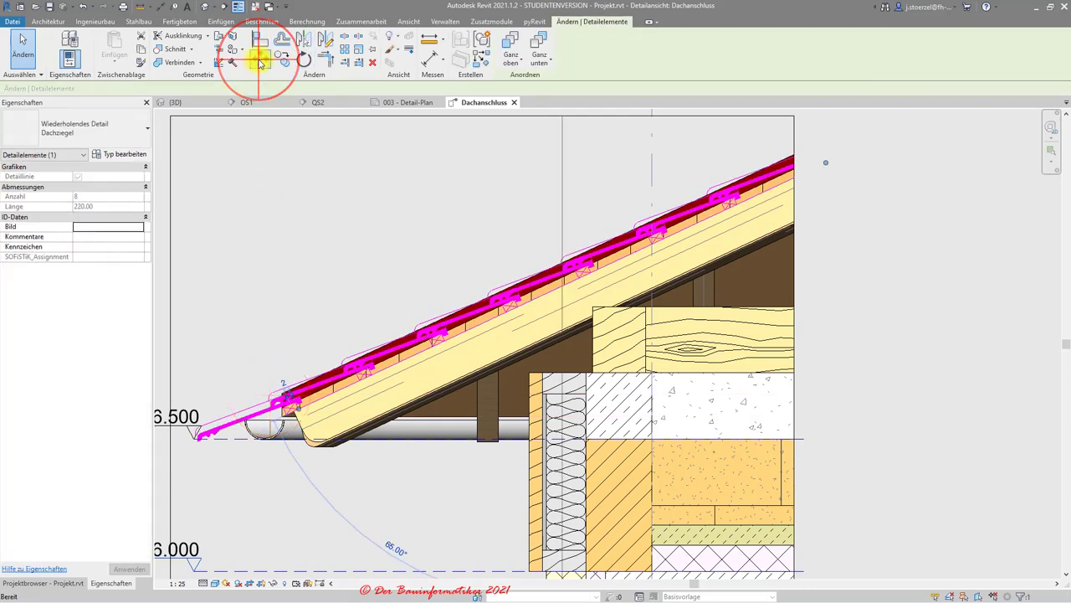
{"action": "scroll", "coordinate": [355, 378], "scroll_direction": "up", "scroll_amount": 3}
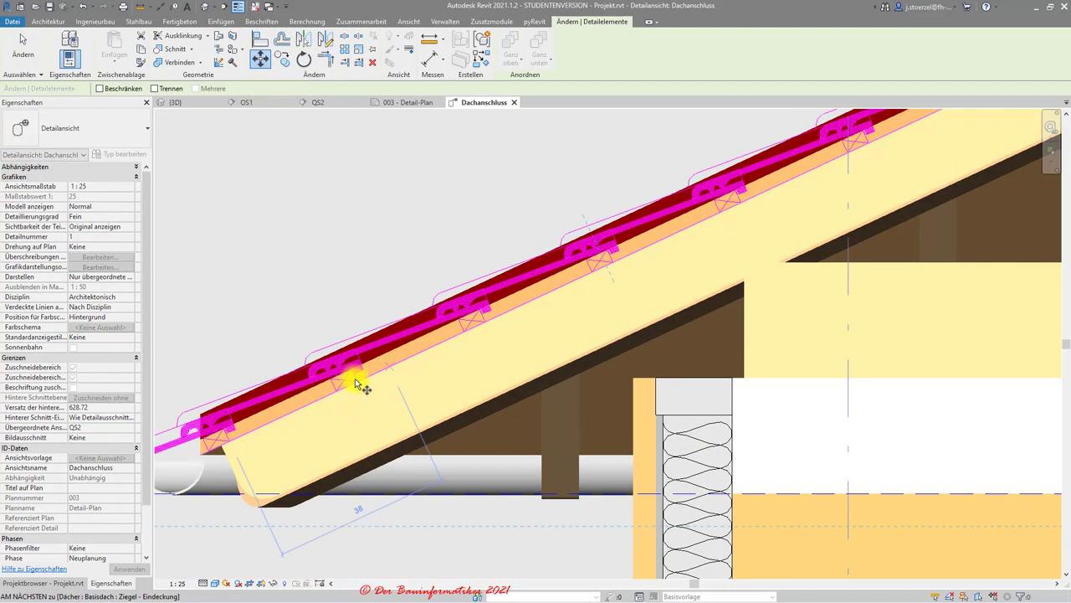
{"action": "left_click", "coordinate": [354, 379]}
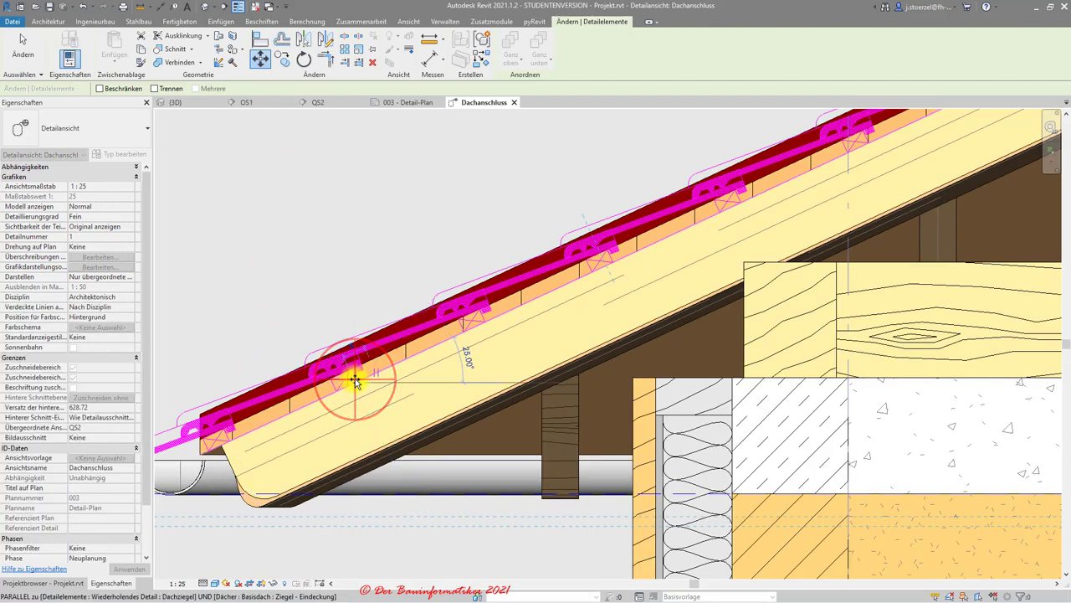
{"action": "left_click", "coordinate": [455, 339]}
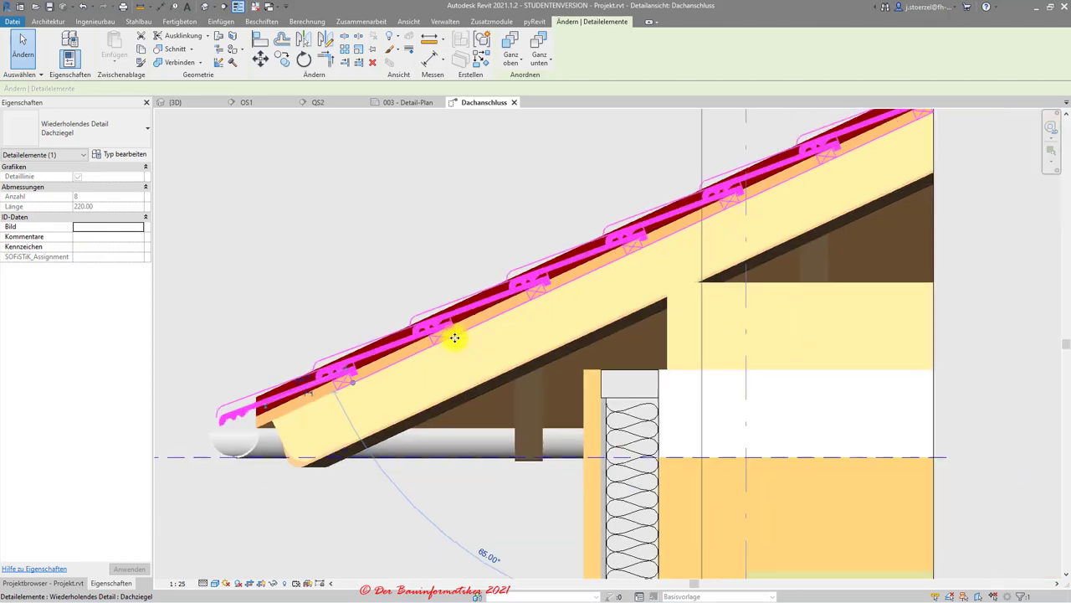
{"action": "scroll", "coordinate": [455, 338], "scroll_direction": "up", "scroll_amount": 1}
{"action": "scroll", "coordinate": [454, 338], "scroll_direction": "up", "scroll_amount": 1}
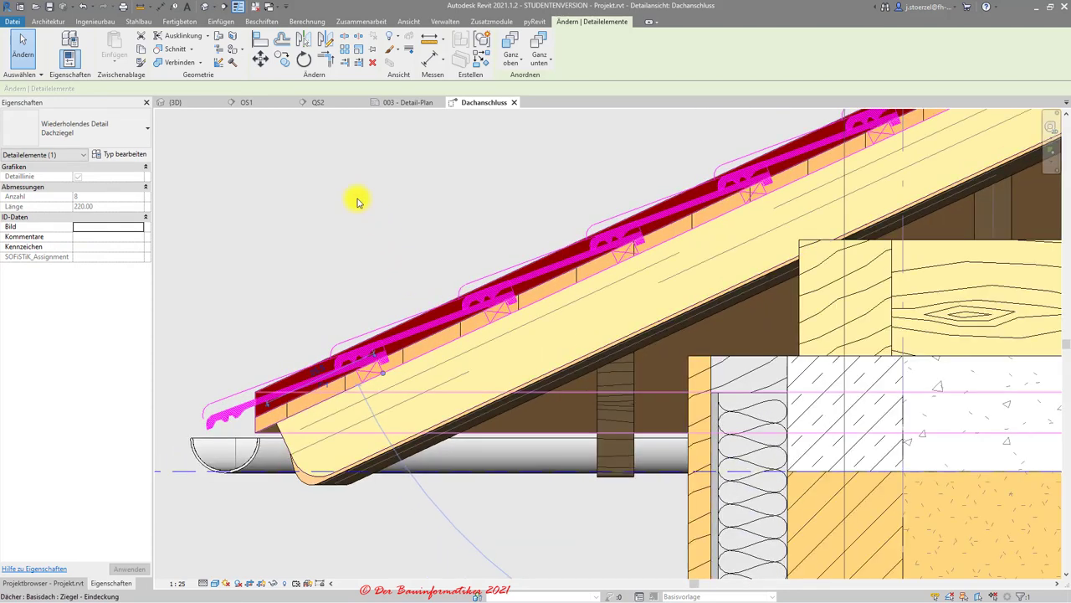
{"action": "left_click", "coordinate": [259, 58]}
{"action": "left_click", "coordinate": [385, 374]}
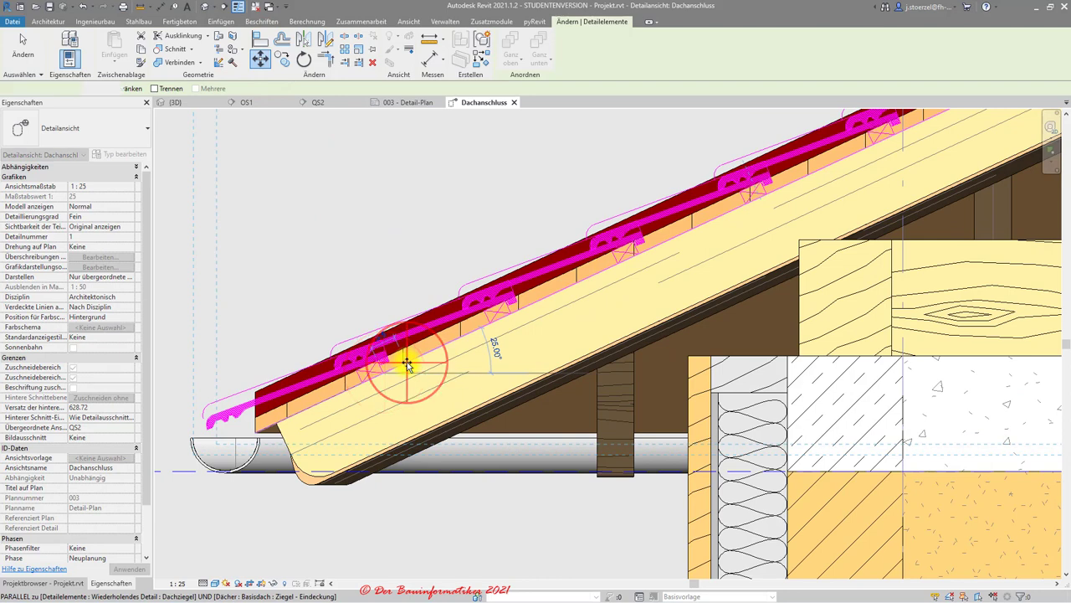
{"action": "left_click", "coordinate": [407, 364]}
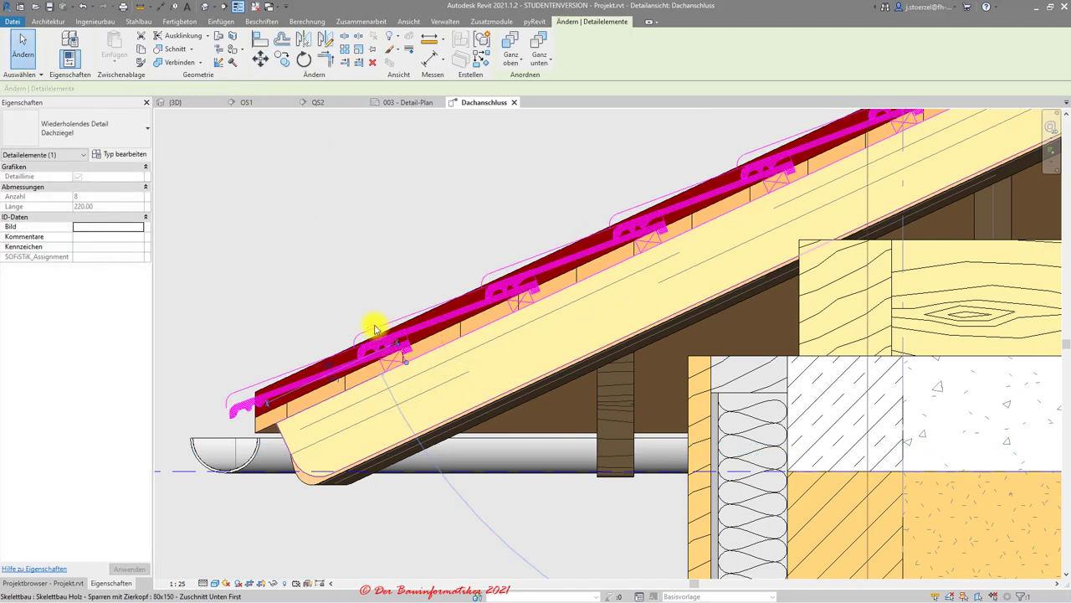
{"action": "key", "text": "Escape"}
Zoom in on the eave and select the Basisdach Ziegel - Eindeckung roof
{"action": "scroll", "coordinate": [371, 321], "scroll_direction": "down", "scroll_amount": 2}
{"action": "scroll", "coordinate": [371, 321], "scroll_direction": "down", "scroll_amount": 1}
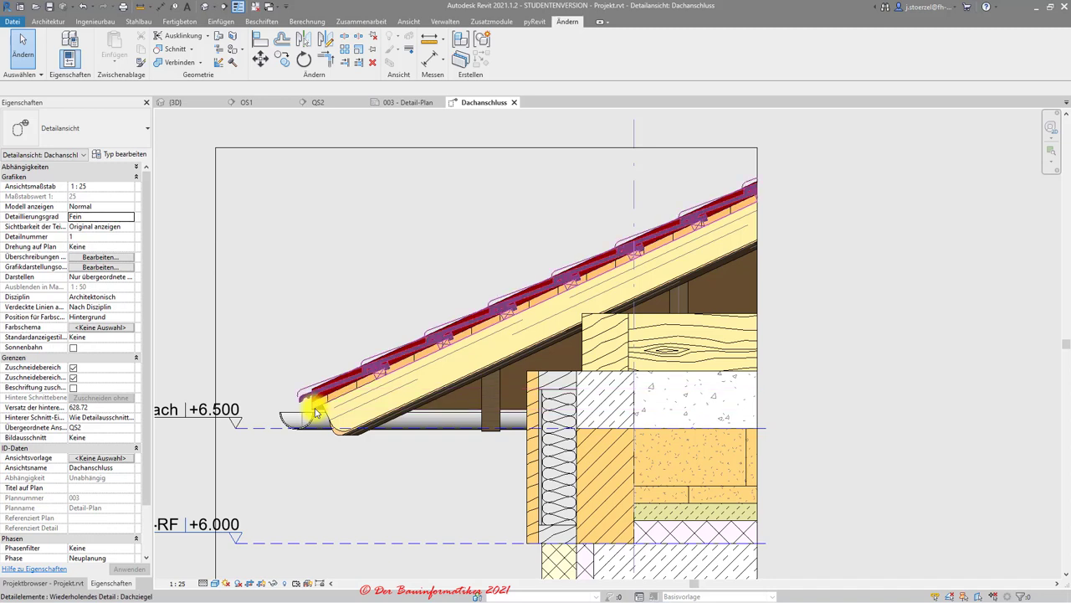
{"action": "scroll", "coordinate": [315, 412], "scroll_direction": "up", "scroll_amount": 2}
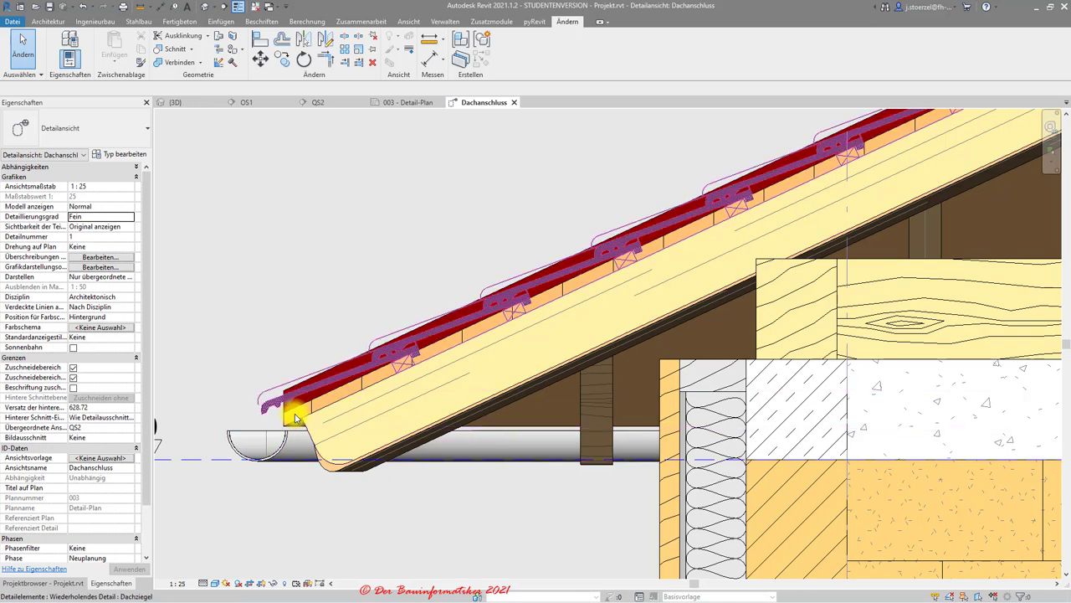
{"action": "left_click", "coordinate": [295, 416]}
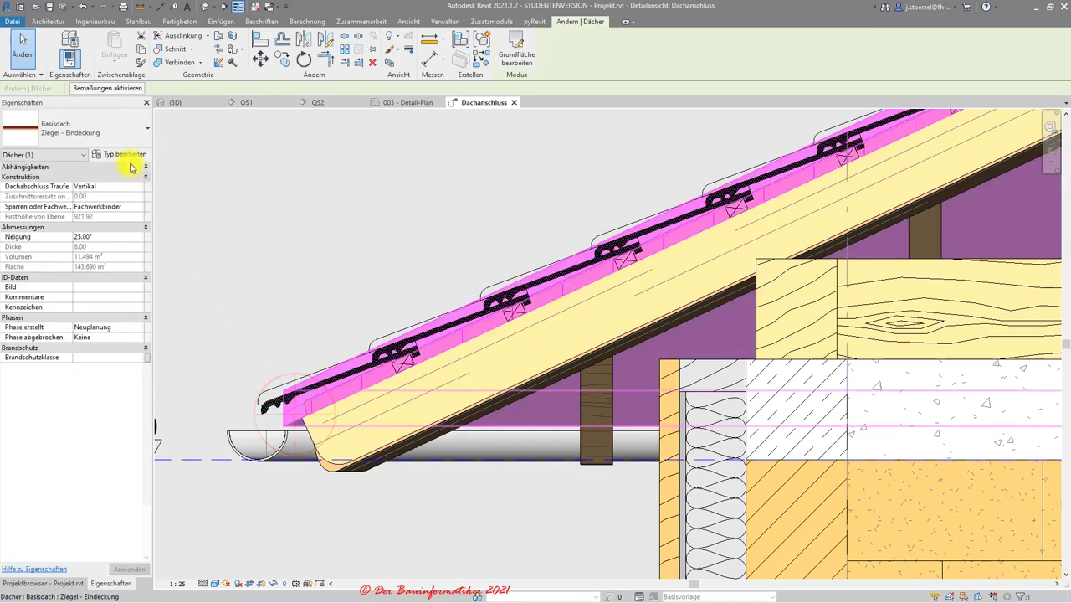
Insert a fifth layer into the Ziegel - Eindeckung roof structure with function Sperrschicht
{"action": "left_click", "coordinate": [127, 157]}
{"action": "left_click", "coordinate": [544, 234]}
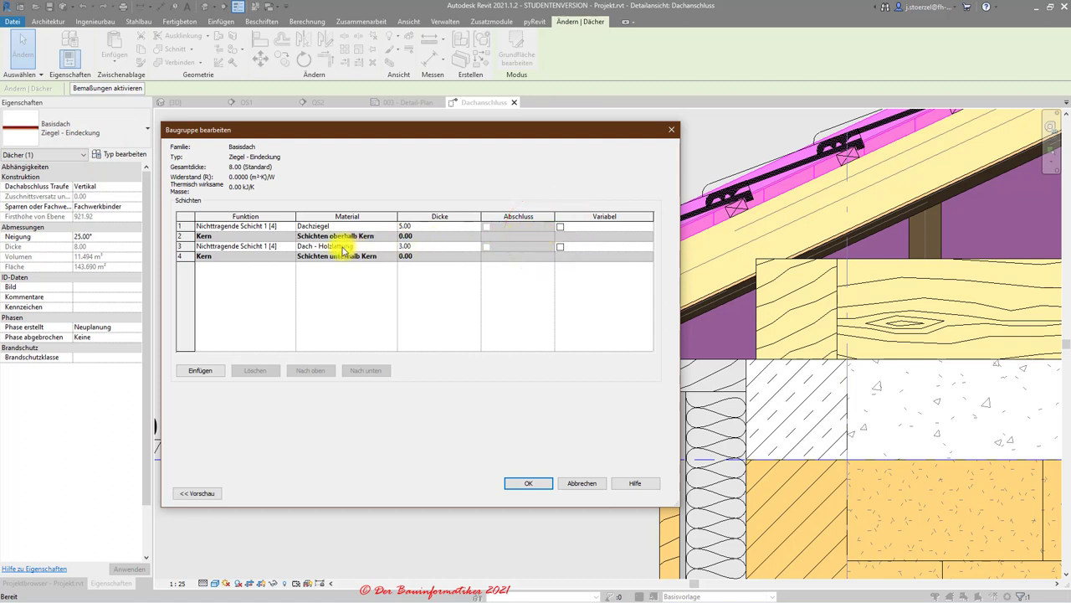
{"action": "left_click_drag", "start_coordinate": [567, 130], "coordinate": [568, 153]}
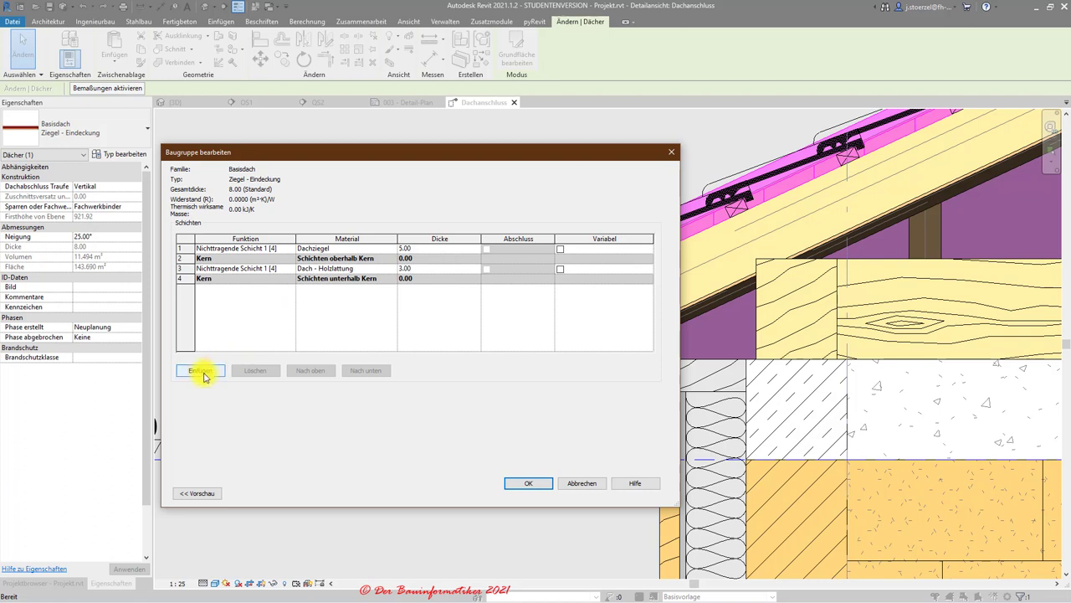
{"action": "left_click", "coordinate": [204, 371]}
{"action": "left_click", "coordinate": [275, 288]}
{"action": "left_click", "coordinate": [287, 291]}
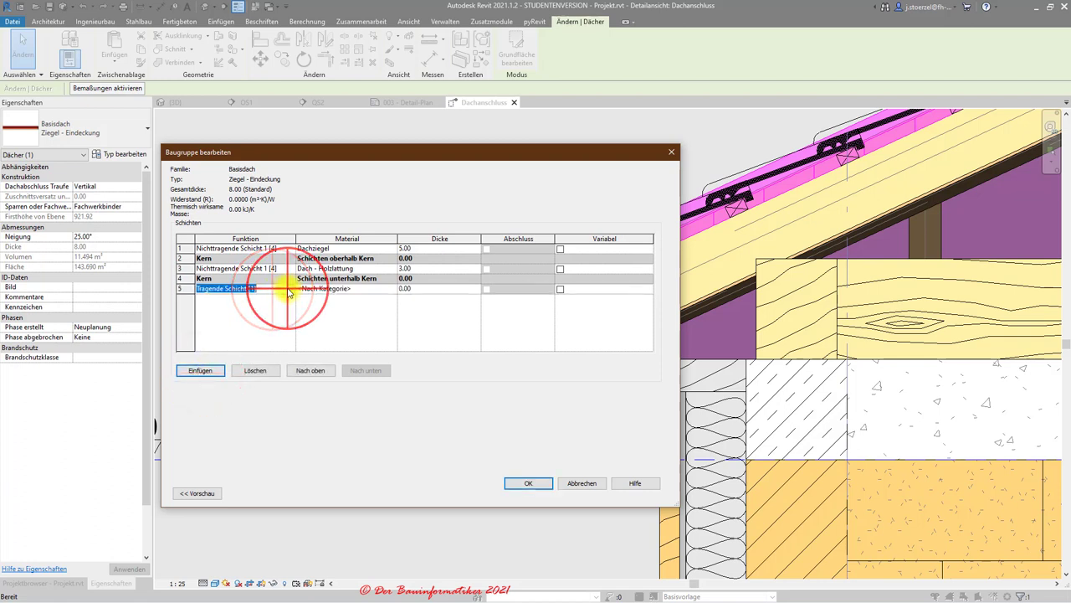
{"action": "left_click", "coordinate": [288, 289]}
{"action": "left_click", "coordinate": [257, 325]}
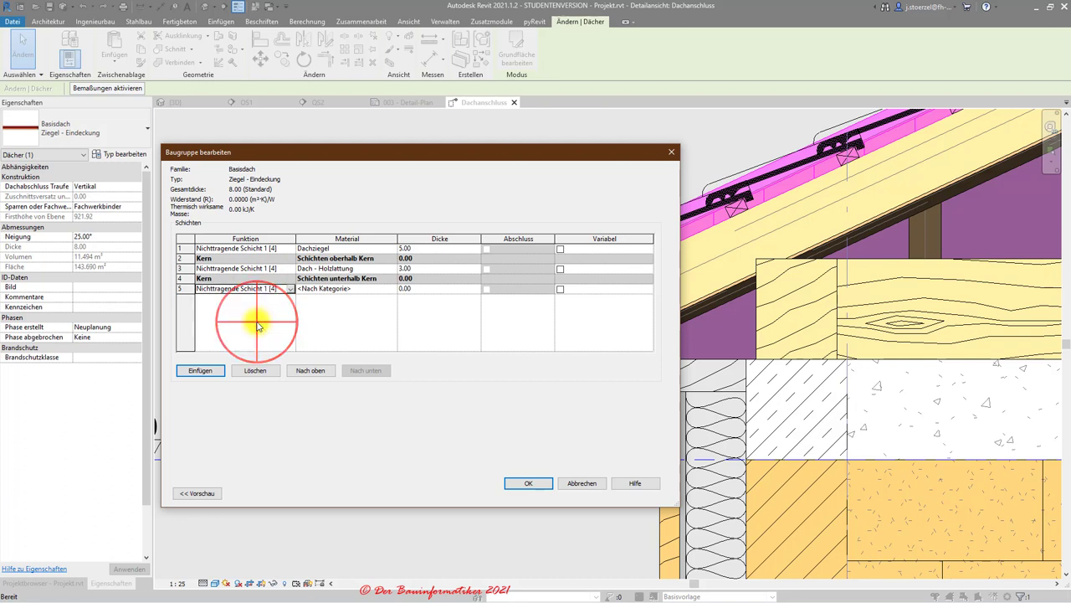
{"action": "left_click", "coordinate": [289, 289]}
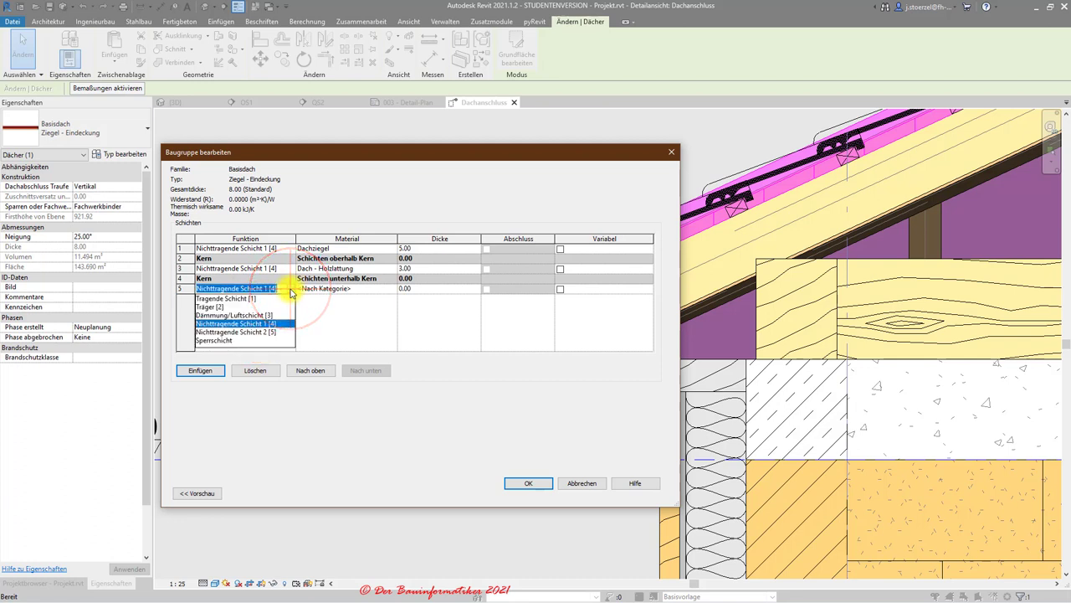
{"action": "left_click", "coordinate": [214, 340]}
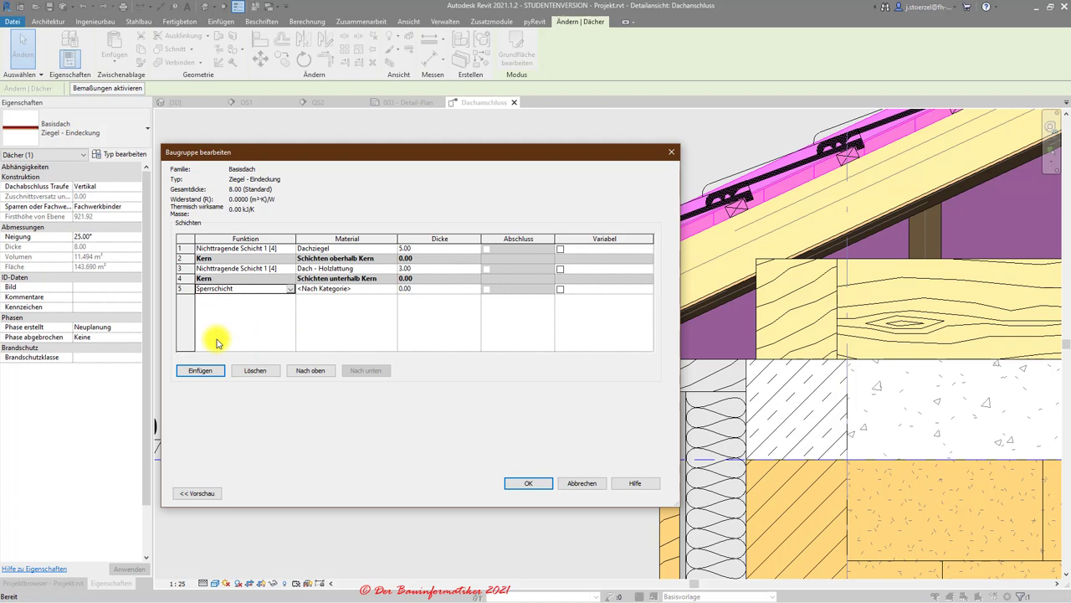
Apply the new layer structure, closing both the structure and type properties dialogs
{"action": "left_click", "coordinate": [518, 482]}
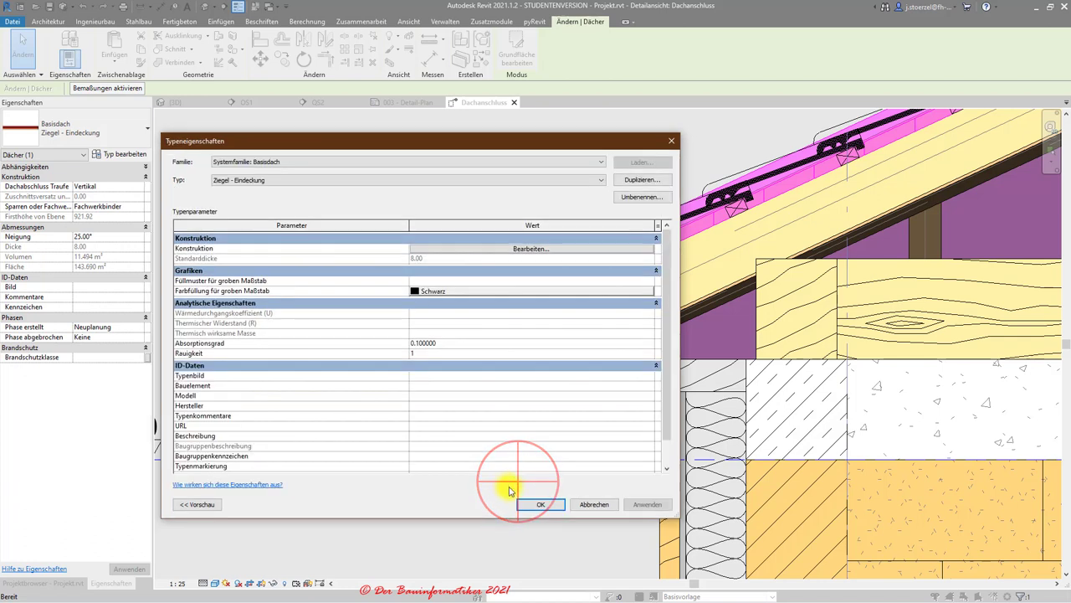
{"action": "left_click", "coordinate": [536, 504]}
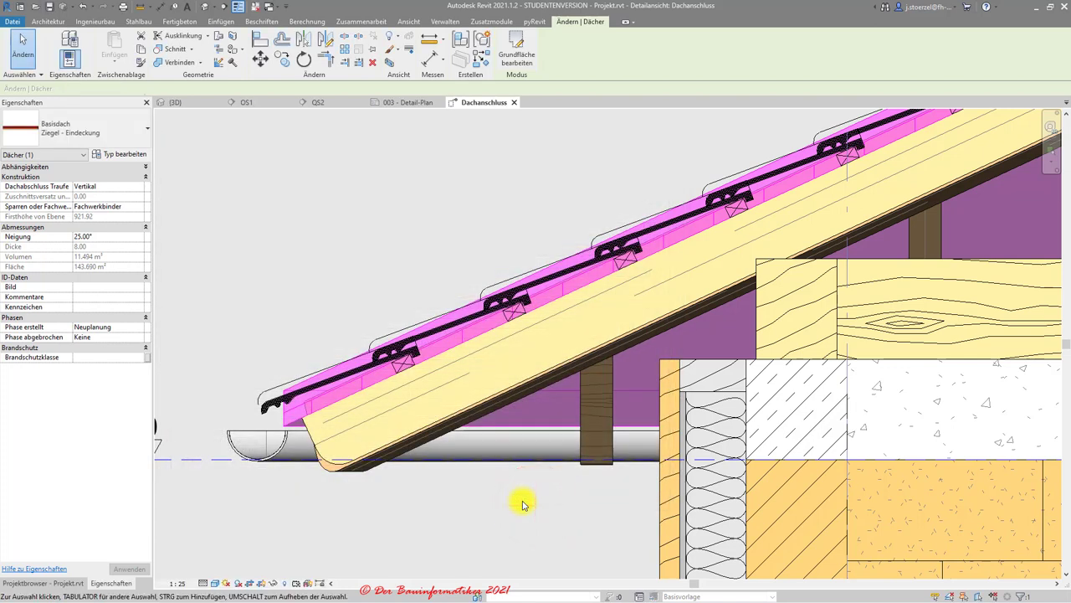
{"action": "left_click", "coordinate": [401, 37]}
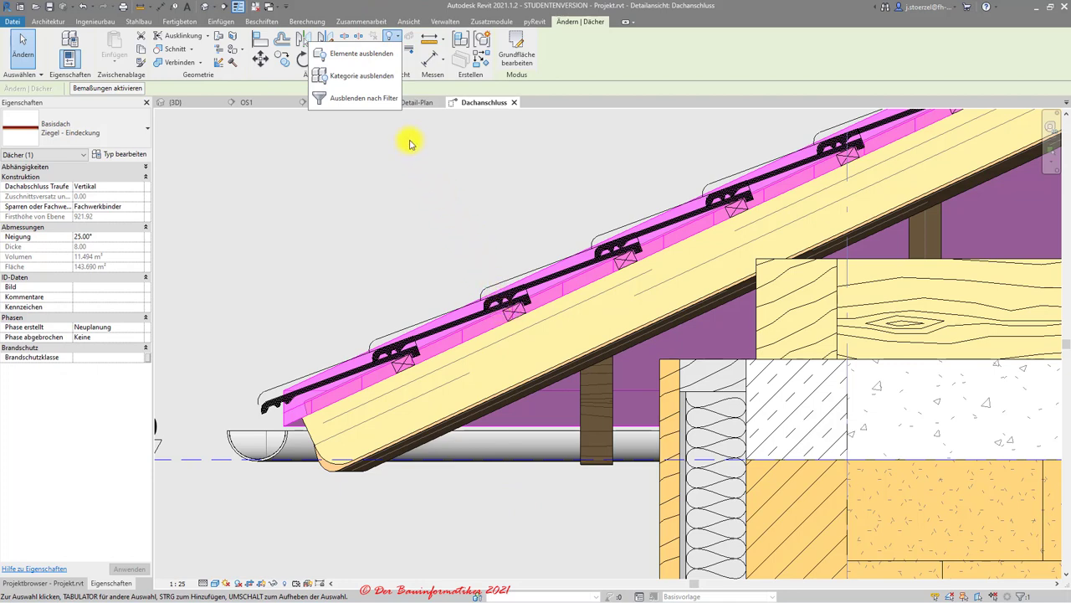
Hide the tiled roof in this view only and zoom to fit the whole detail
{"action": "left_click", "coordinate": [363, 58]}
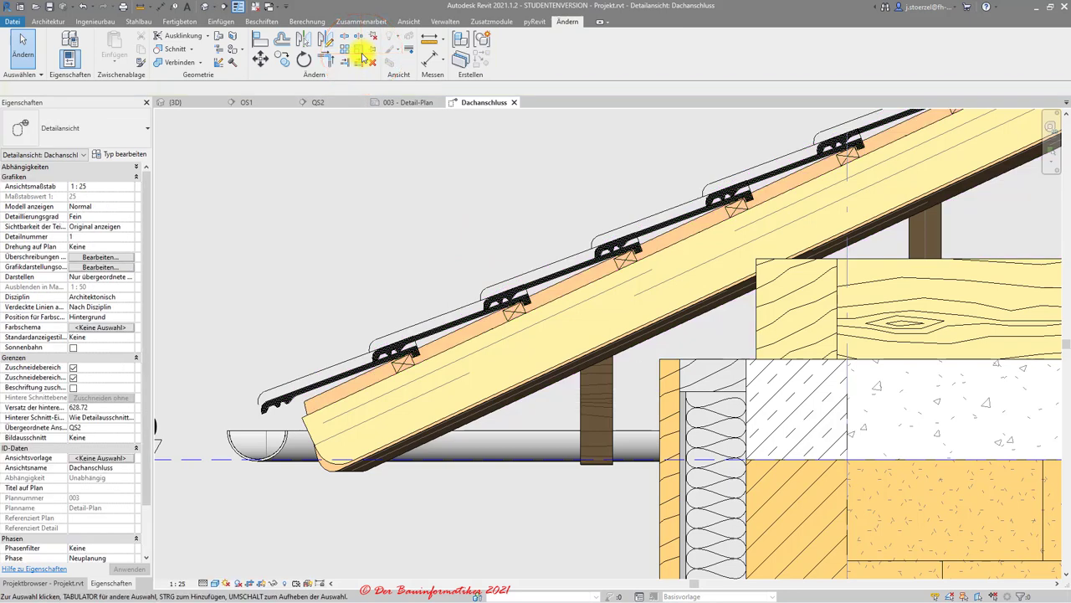
{"action": "key", "text": "z"}
{"action": "key", "text": "f"}
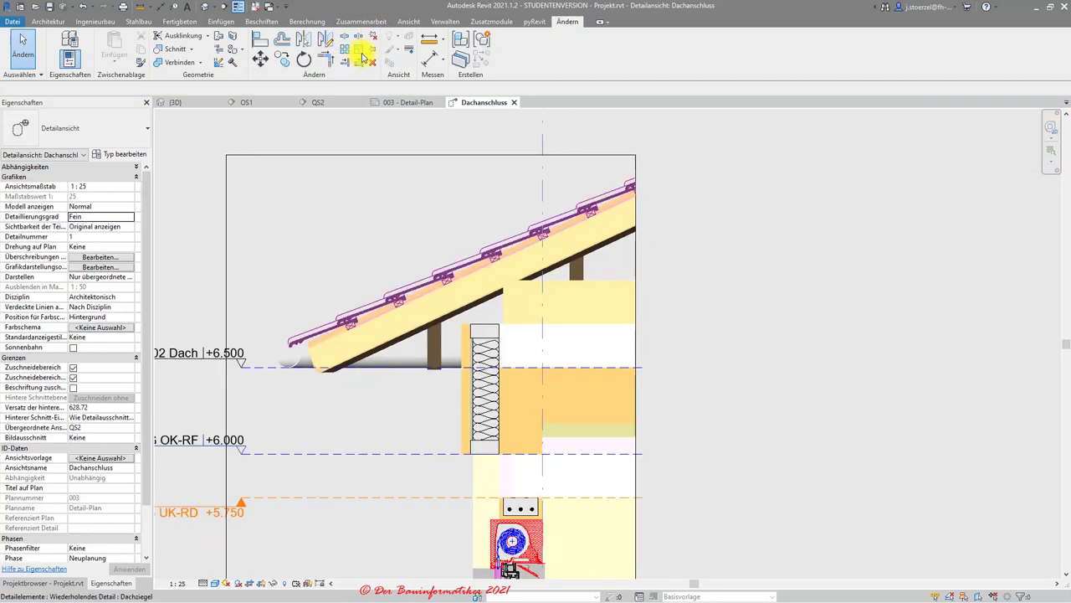
{"action": "scroll", "coordinate": [540, 212], "scroll_direction": "up", "scroll_amount": 2}
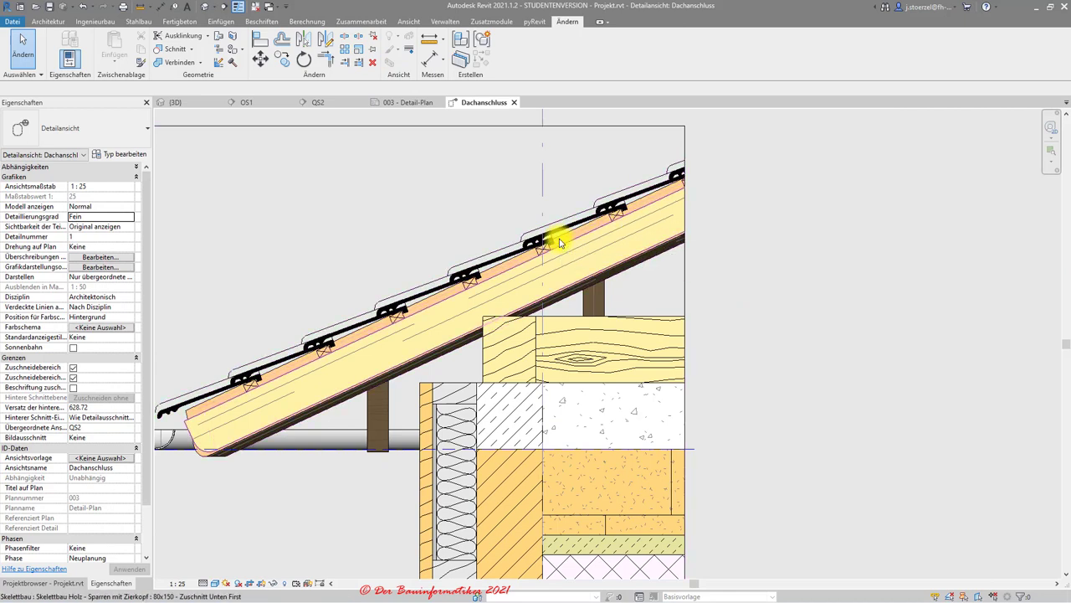
{"action": "scroll", "coordinate": [559, 243], "scroll_direction": "down", "scroll_amount": 1}
{"action": "scroll", "coordinate": [295, 182], "scroll_direction": "up", "scroll_amount": 1}
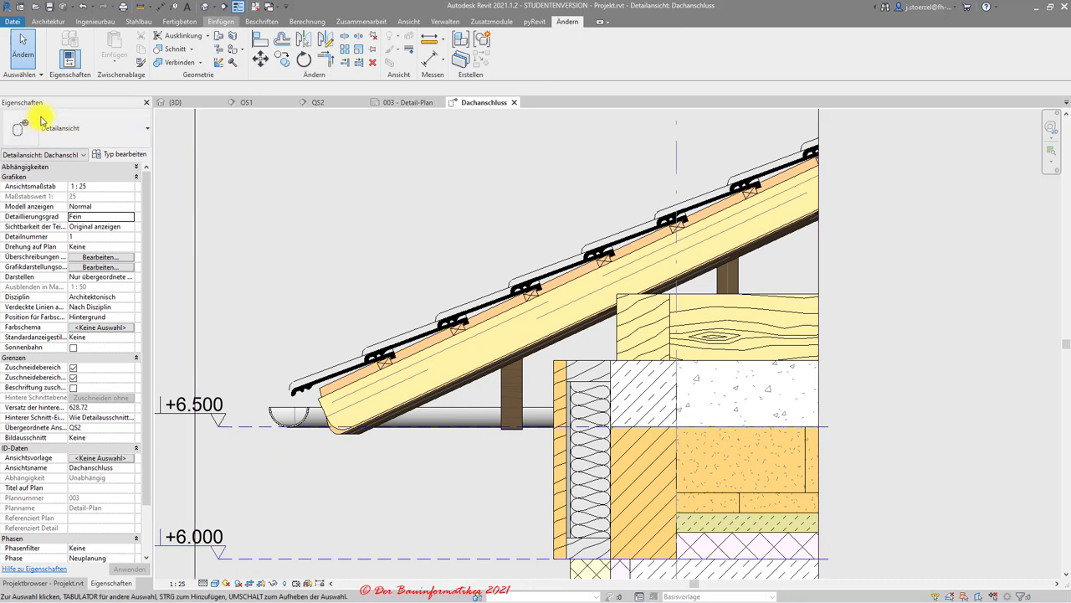
Start a detail component and choose the Kunststoff-Dichtungsbahn PE-Folien type
{"action": "left_click", "coordinate": [269, 22]}
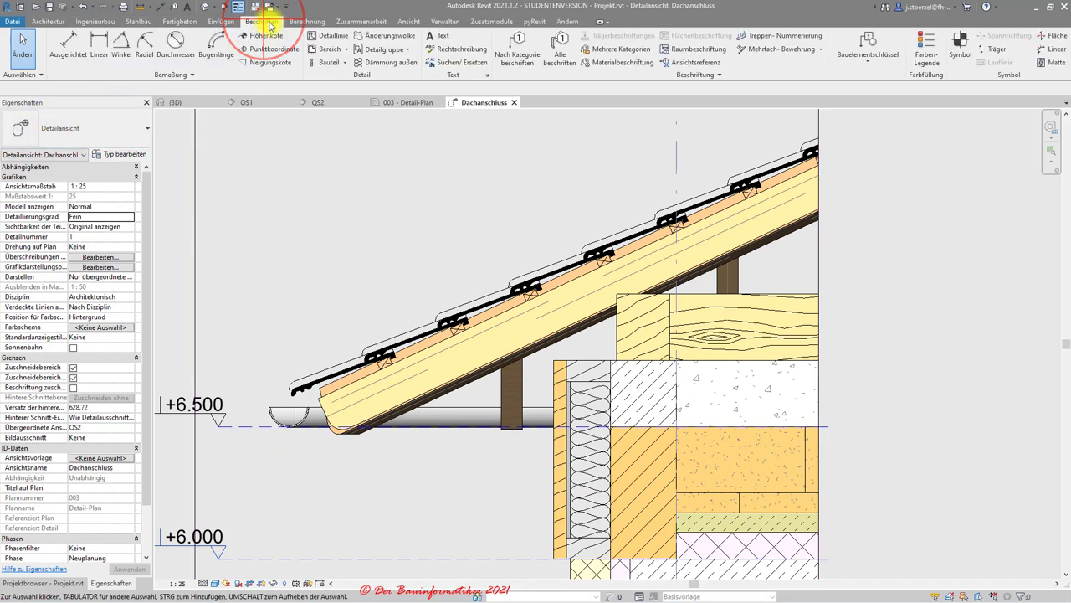
{"action": "left_click", "coordinate": [344, 63]}
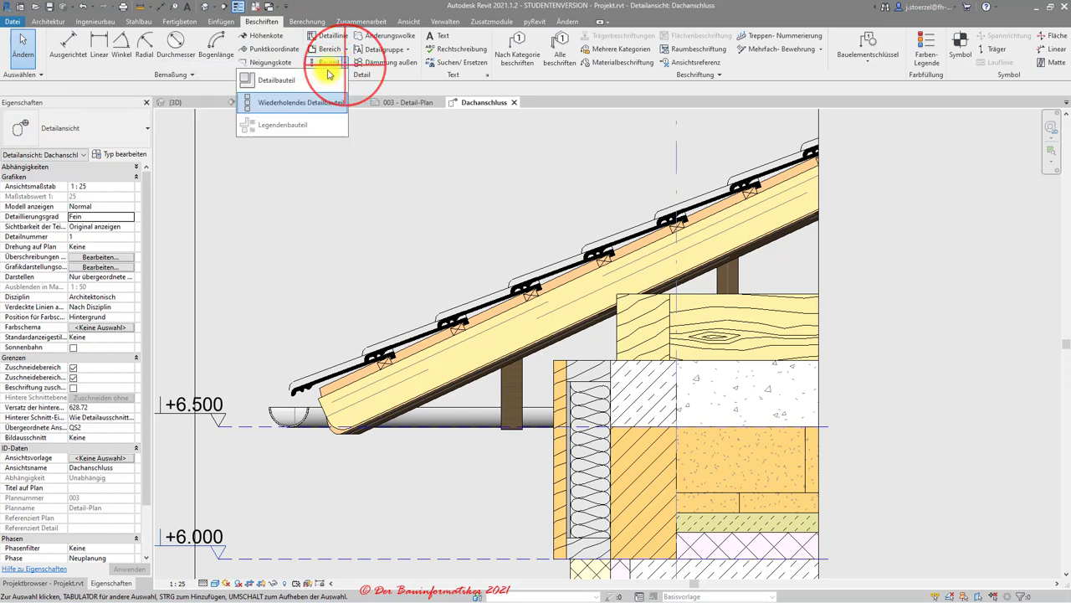
{"action": "left_click", "coordinate": [289, 81]}
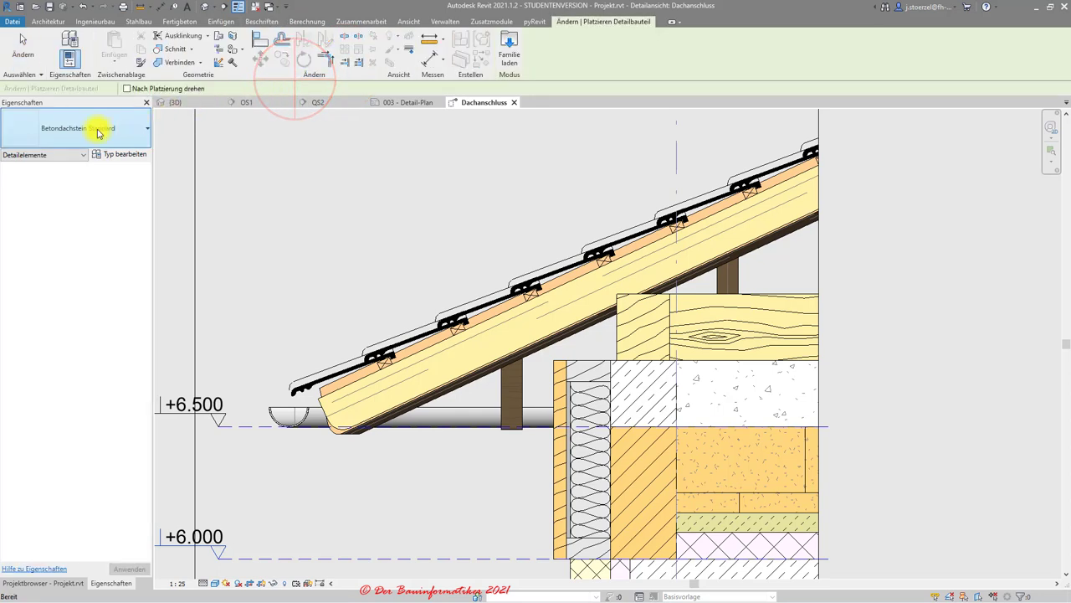
{"action": "left_click", "coordinate": [98, 130]}
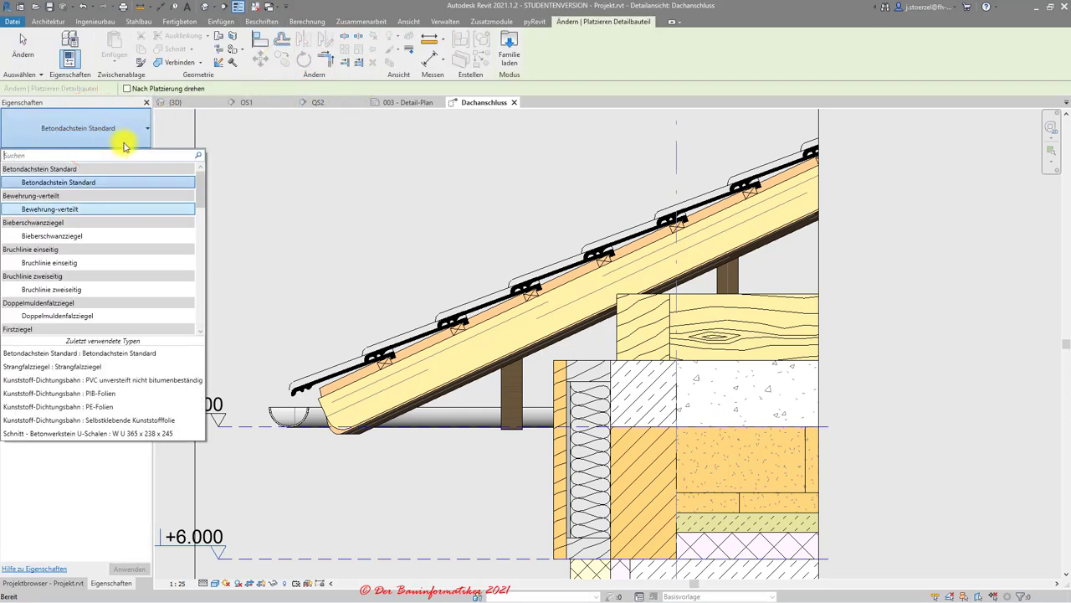
{"action": "left_click_drag", "start_coordinate": [201, 179], "coordinate": [202, 211]}
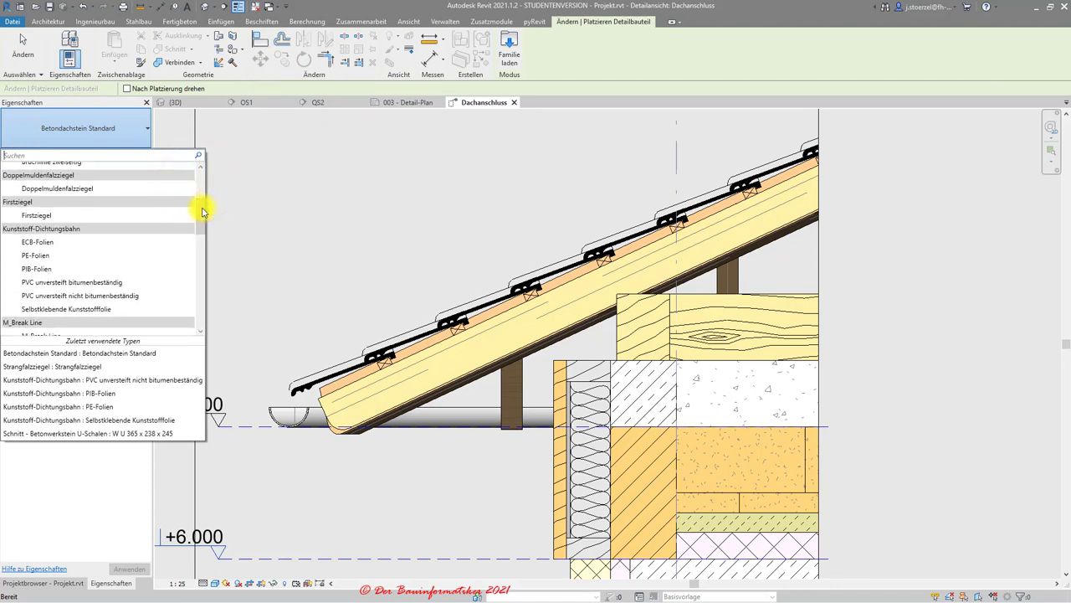
{"action": "left_click", "coordinate": [39, 256]}
Try a membrane from the rafter's eave end up the slope, then cancel it
{"action": "scroll", "coordinate": [326, 399], "scroll_direction": "up", "scroll_amount": 5}
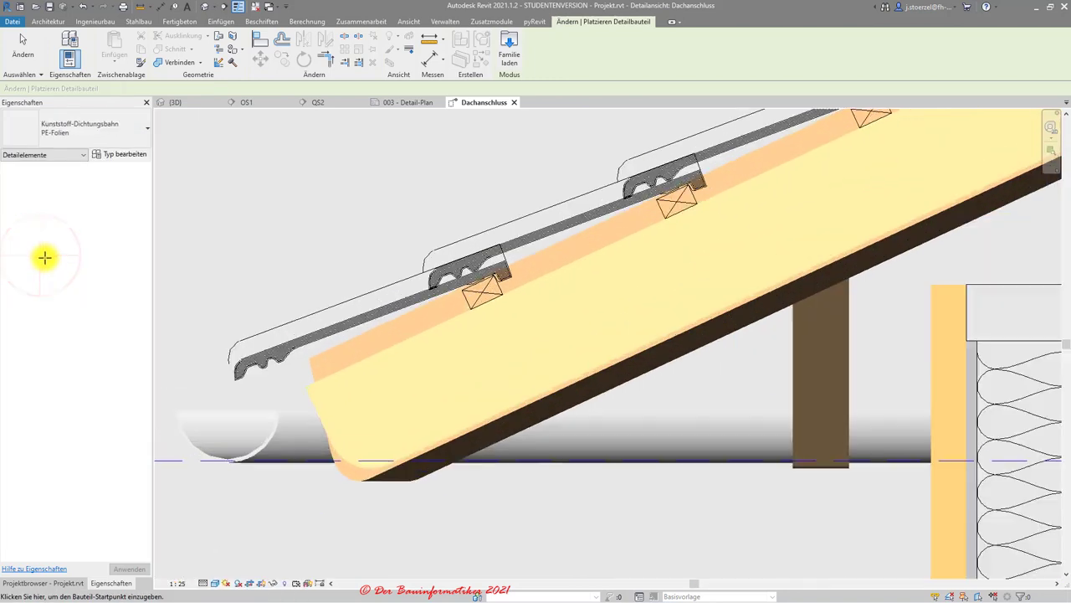
{"action": "left_click", "coordinate": [295, 381]}
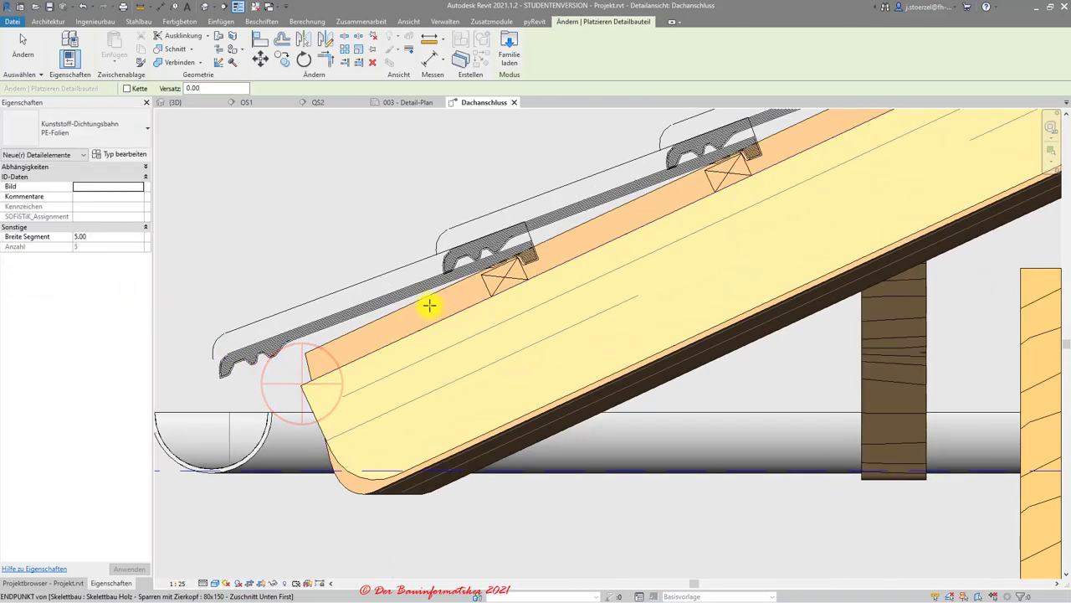
{"action": "scroll", "coordinate": [428, 305], "scroll_direction": "down", "scroll_amount": 2}
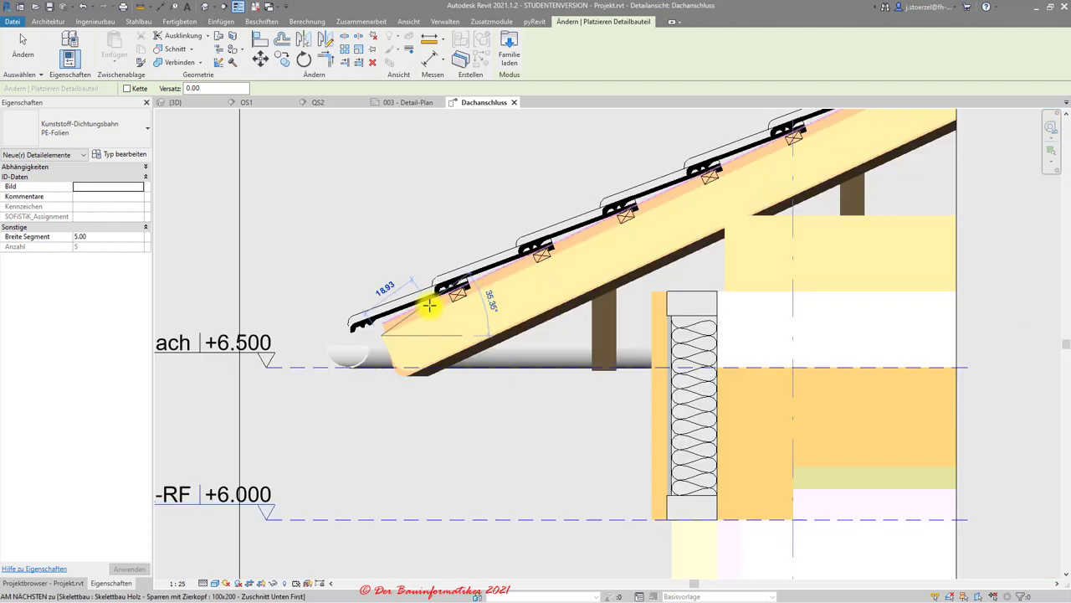
{"action": "scroll", "coordinate": [429, 305], "scroll_direction": "down", "scroll_amount": 3}
{"action": "scroll", "coordinate": [606, 218], "scroll_direction": "down", "scroll_amount": 3}
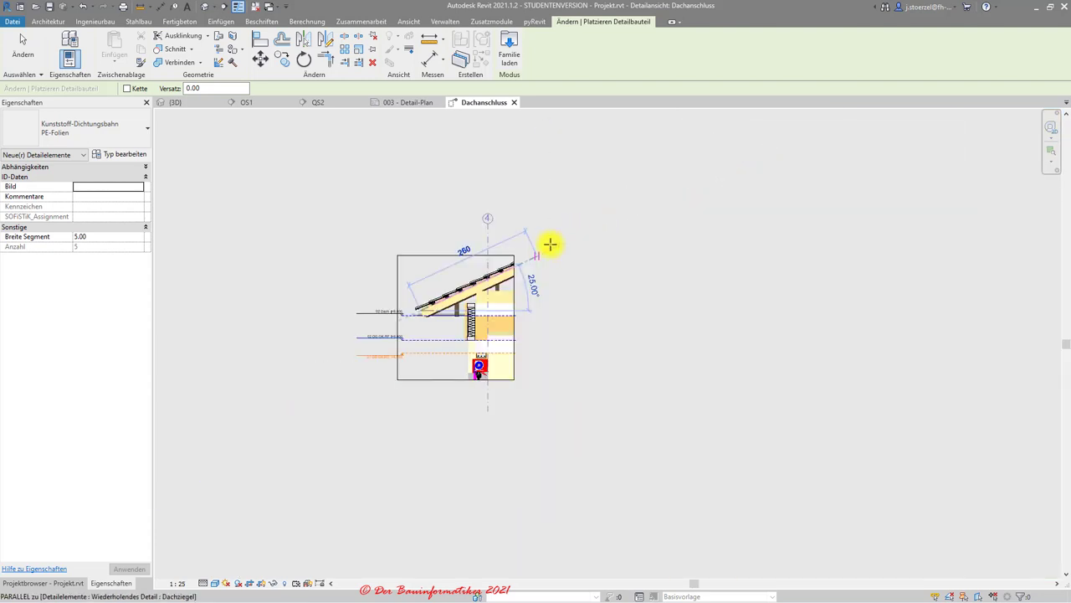
{"action": "scroll", "coordinate": [530, 253], "scroll_direction": "up", "scroll_amount": 3}
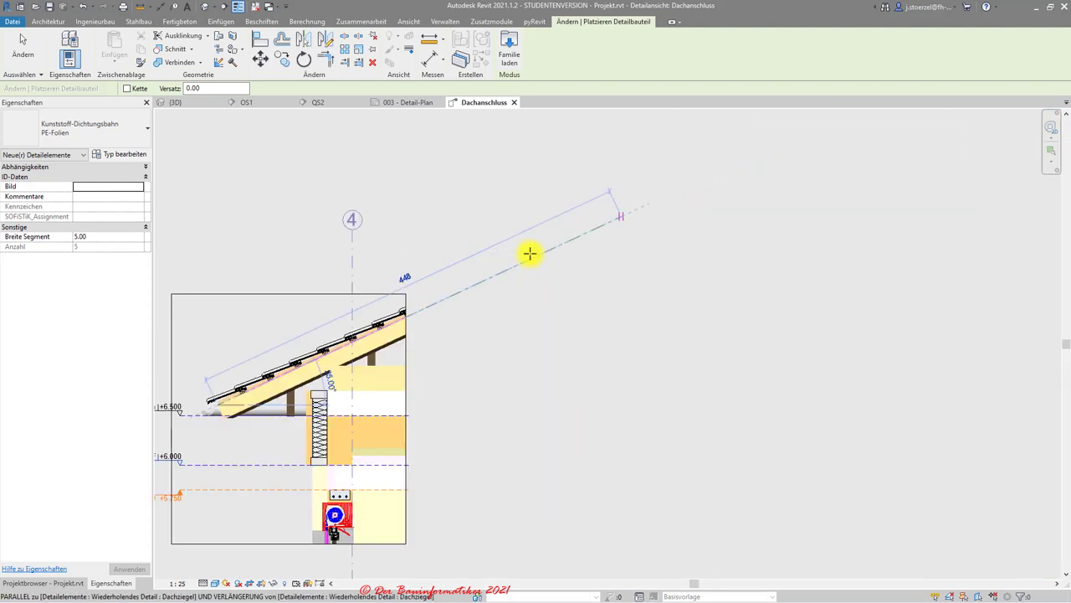
{"action": "scroll", "coordinate": [411, 308], "scroll_direction": "up", "scroll_amount": 5}
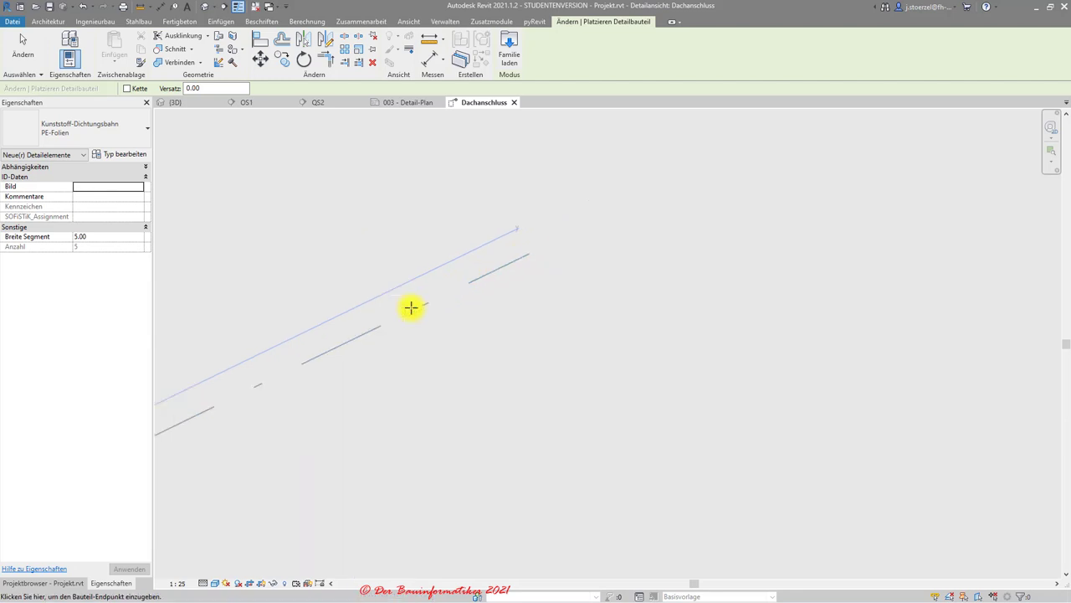
{"action": "left_click", "coordinate": [495, 263]}
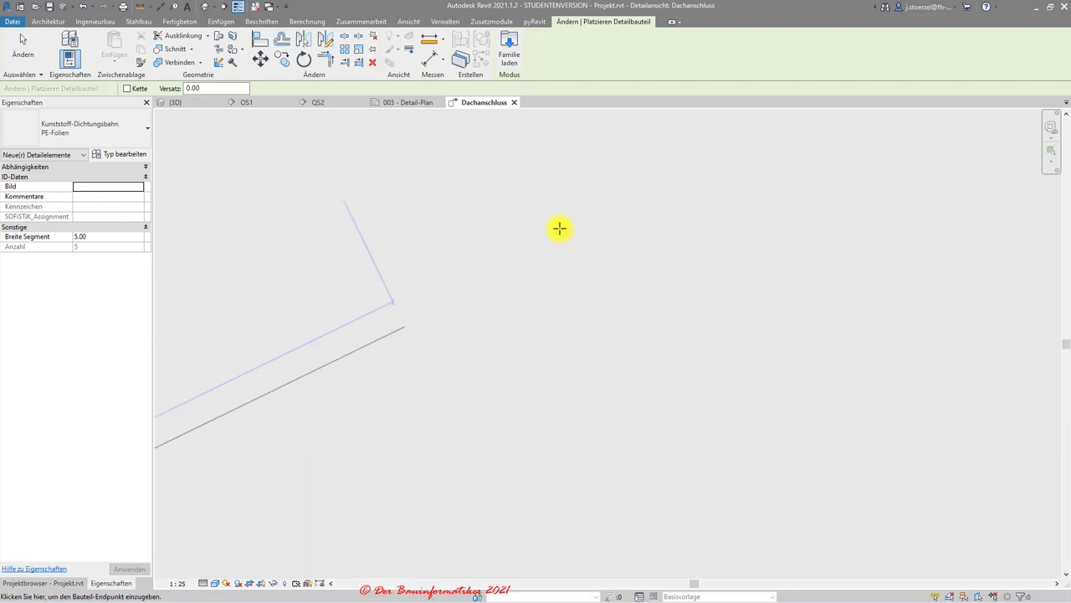
{"action": "key", "text": "Escape"}
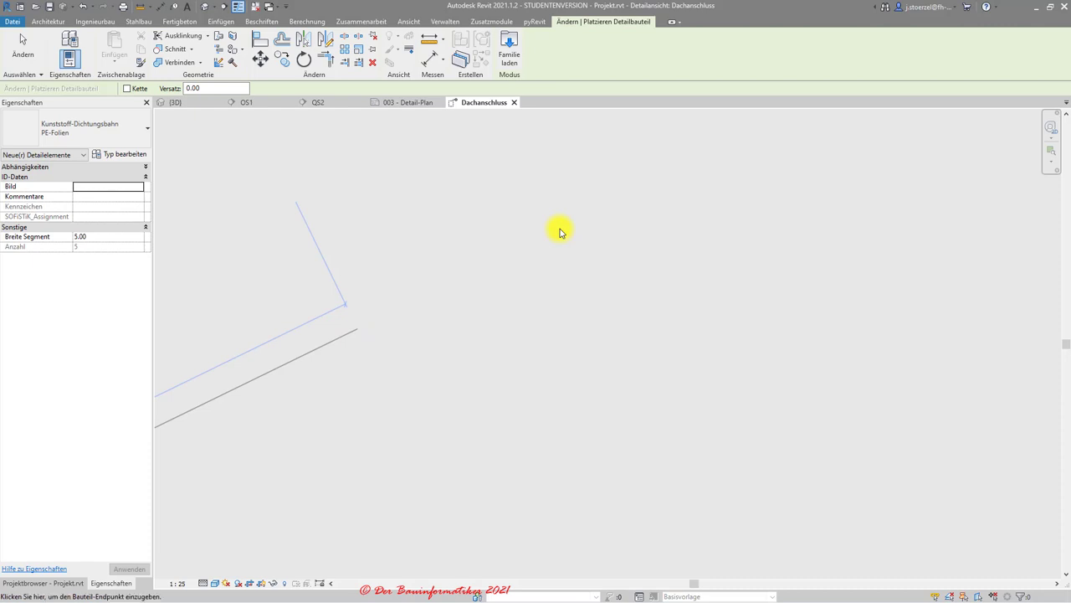
Place the PE-Folien membrane parallel to the rafter along the roof slope
{"action": "left_click", "coordinate": [561, 233]}
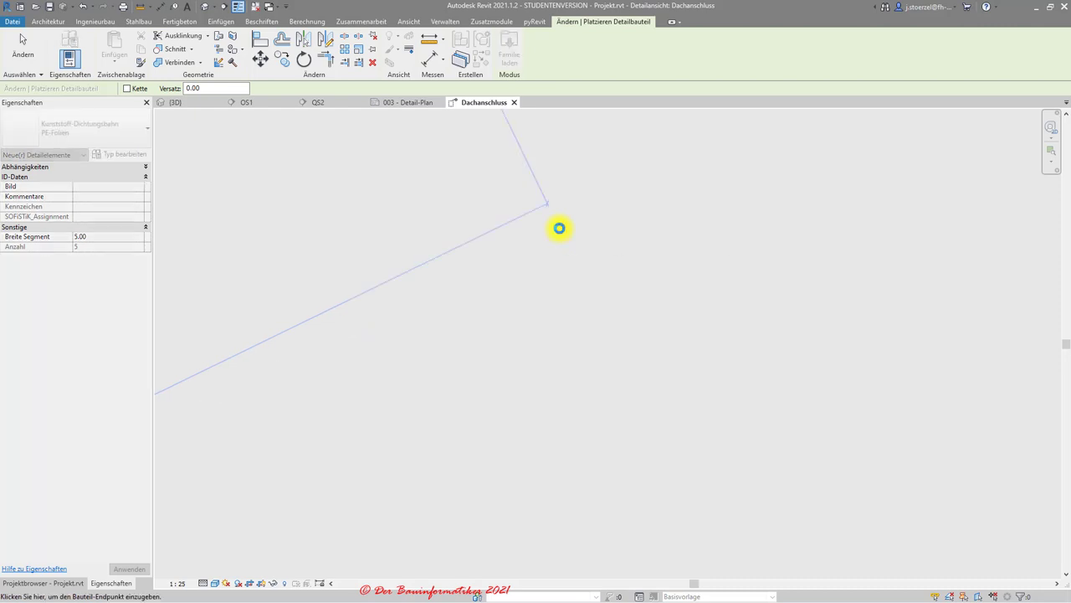
{"action": "left_click", "coordinate": [559, 229]}
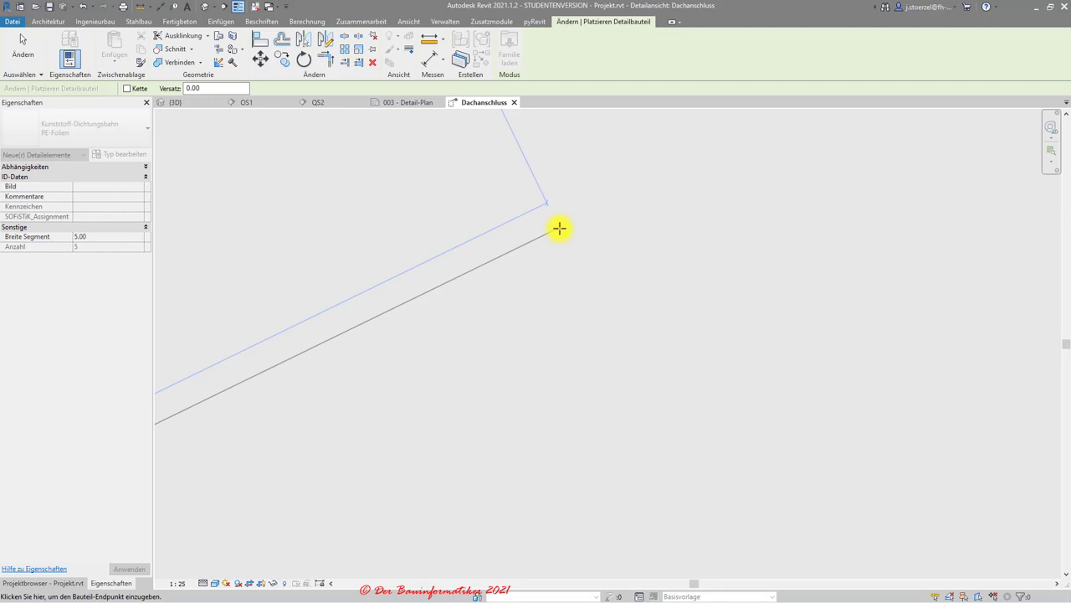
{"action": "left_click", "coordinate": [559, 228]}
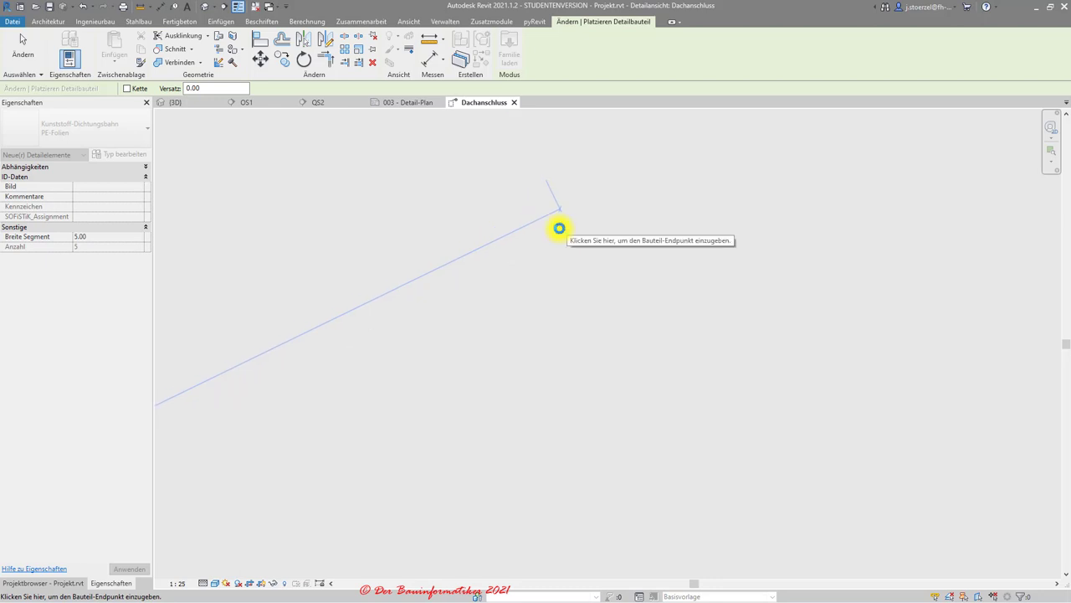
{"action": "left_click", "coordinate": [559, 227]}
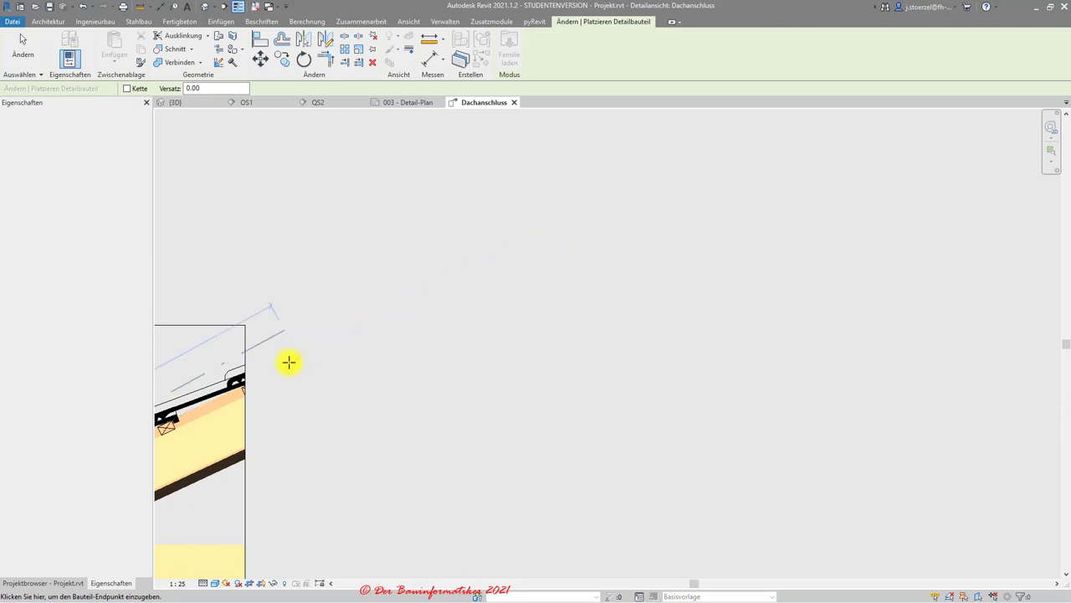
{"action": "left_click", "coordinate": [220, 404]}
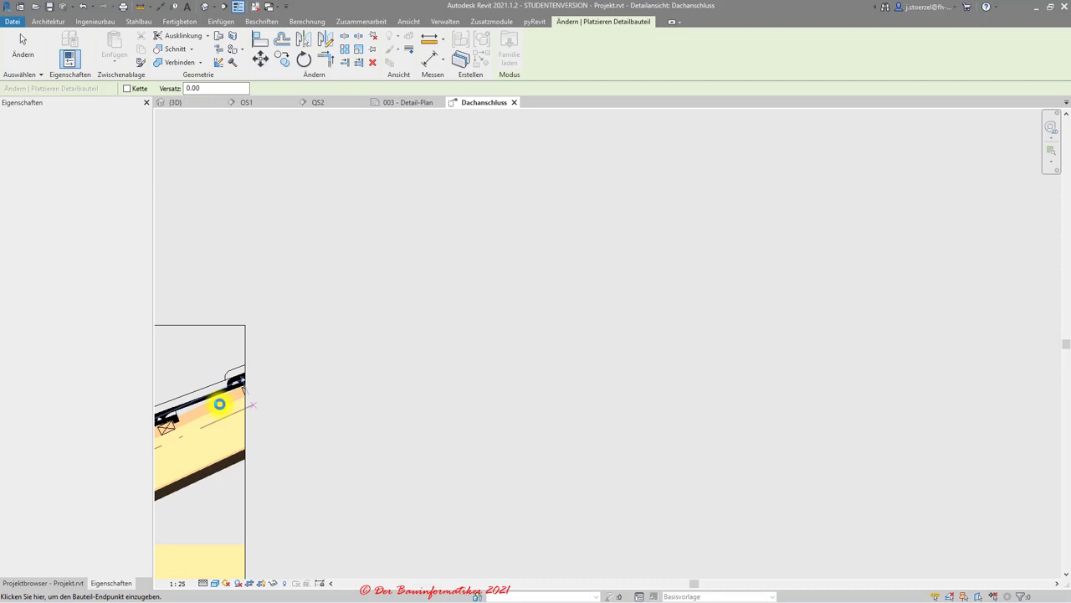
{"action": "left_click", "coordinate": [219, 405]}
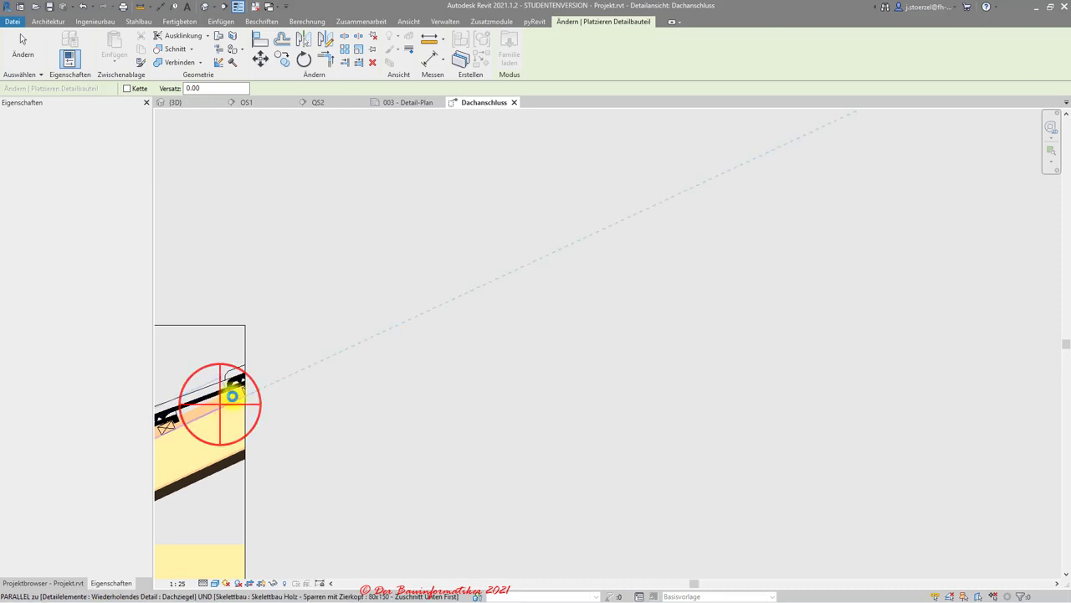
{"action": "left_click", "coordinate": [349, 324]}
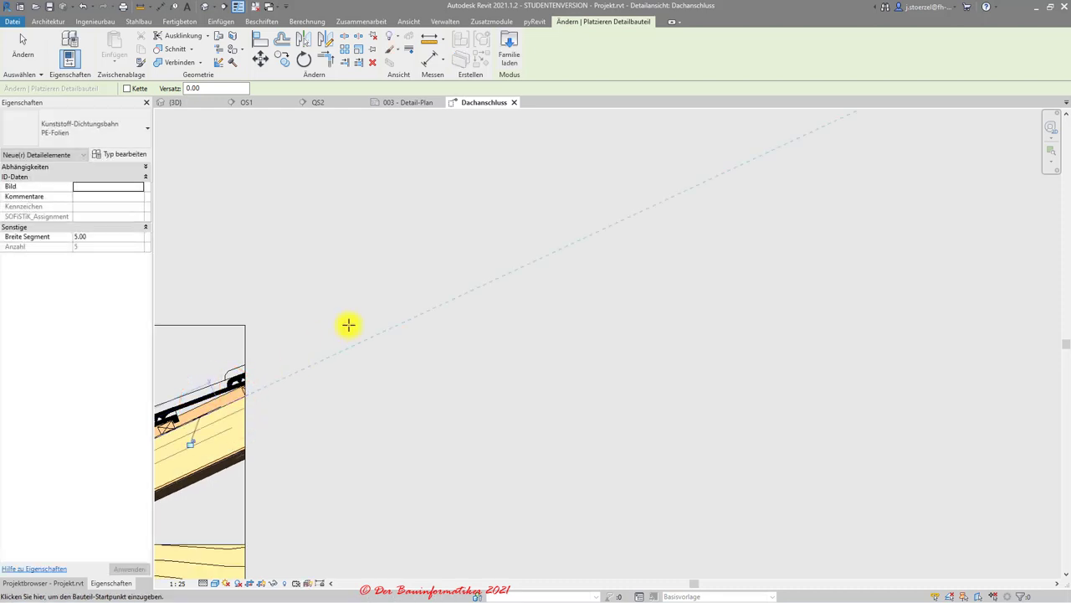
{"action": "scroll", "coordinate": [348, 324], "scroll_direction": "up", "scroll_amount": 3}
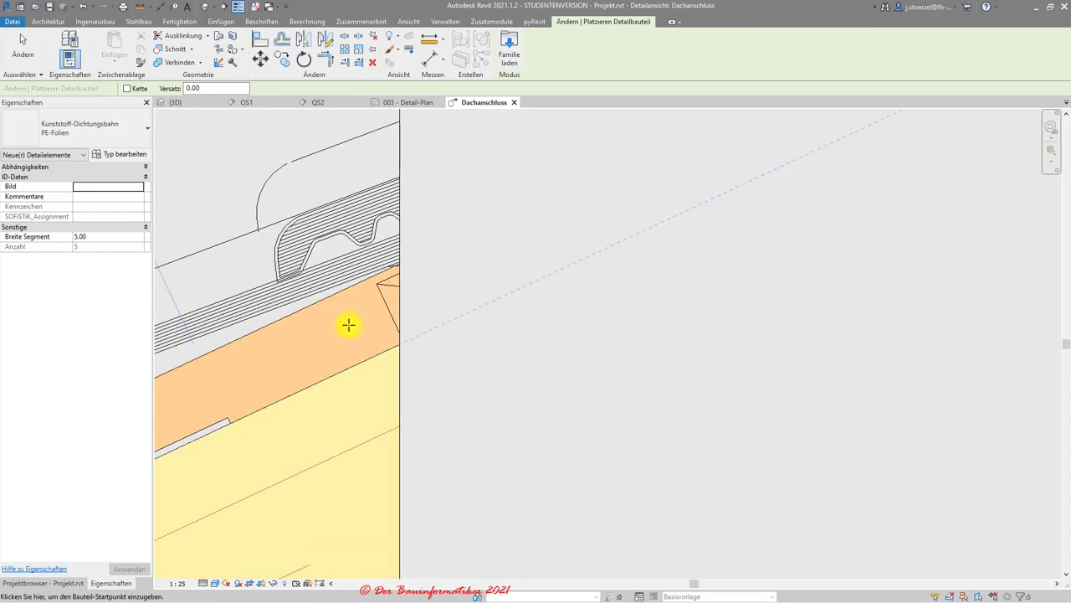
{"action": "key", "text": "Escape"}
{"action": "middle_click_drag", "start_coordinate": [346, 323], "coordinate": [356, 332]}
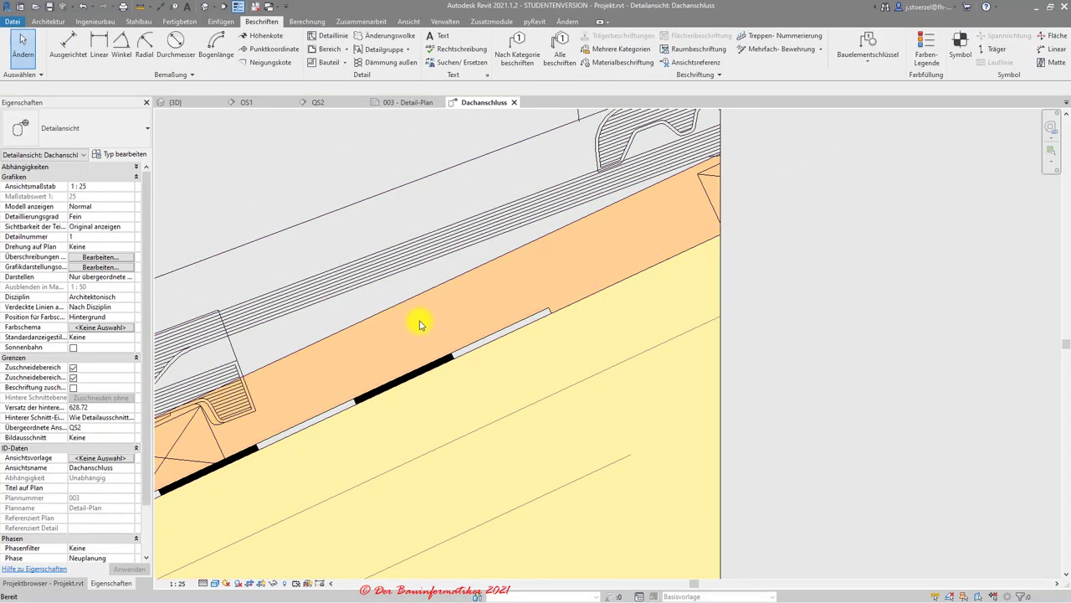
Drag the membrane's upper end to the detail's right edge, giving 21 segments 5.00 wide
{"action": "left_click", "coordinate": [537, 314]}
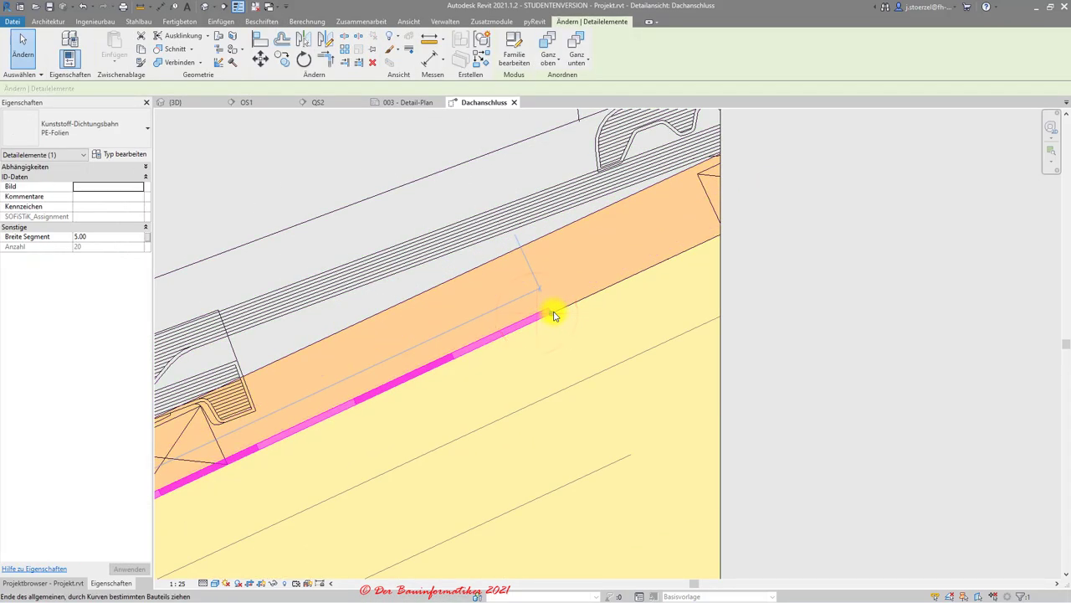
{"action": "left_click", "coordinate": [747, 215]}
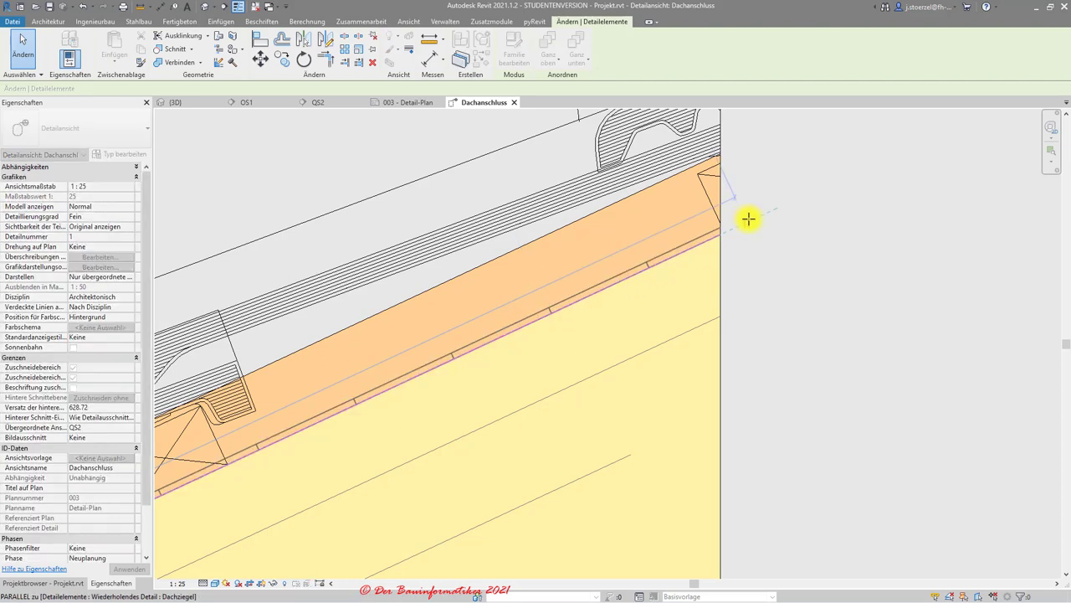
{"action": "left_click", "coordinate": [799, 289]}
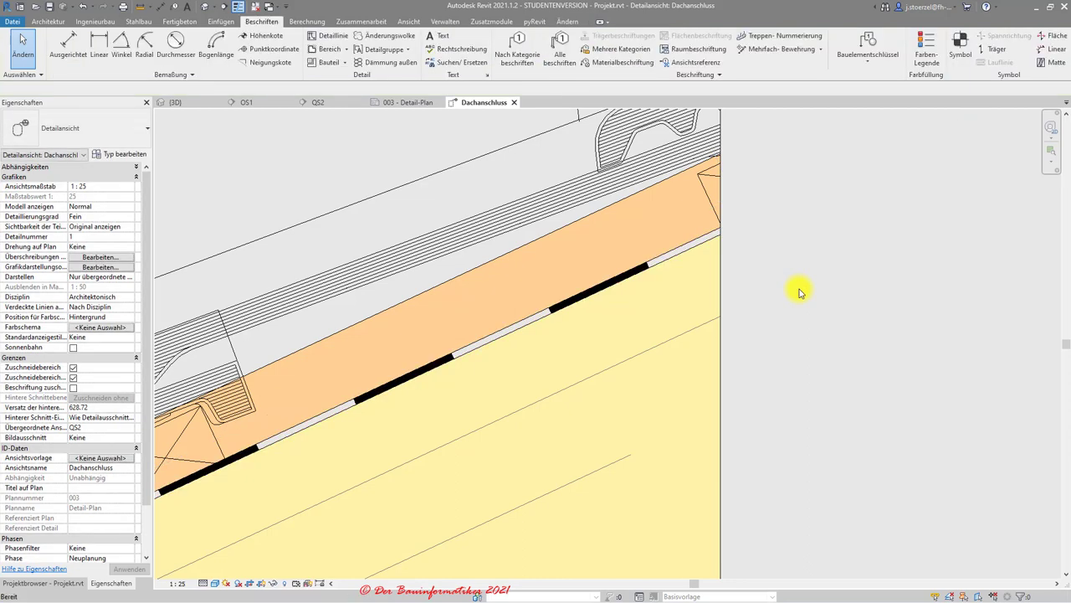
{"action": "scroll", "coordinate": [754, 293], "scroll_direction": "down", "scroll_amount": 2}
{"action": "left_click", "coordinate": [634, 321]}
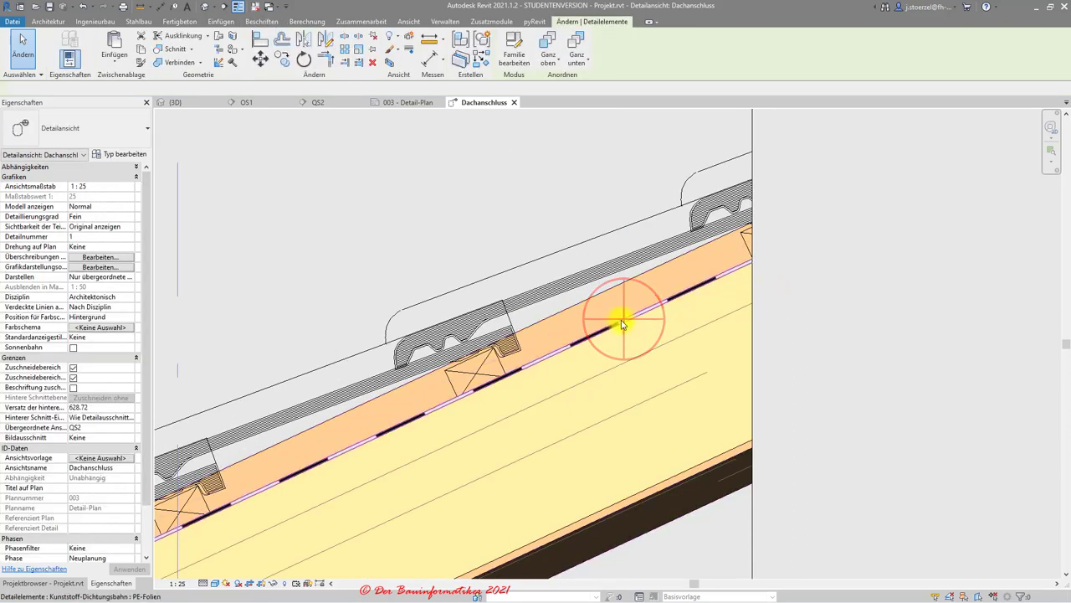
{"action": "left_click", "coordinate": [75, 240]}
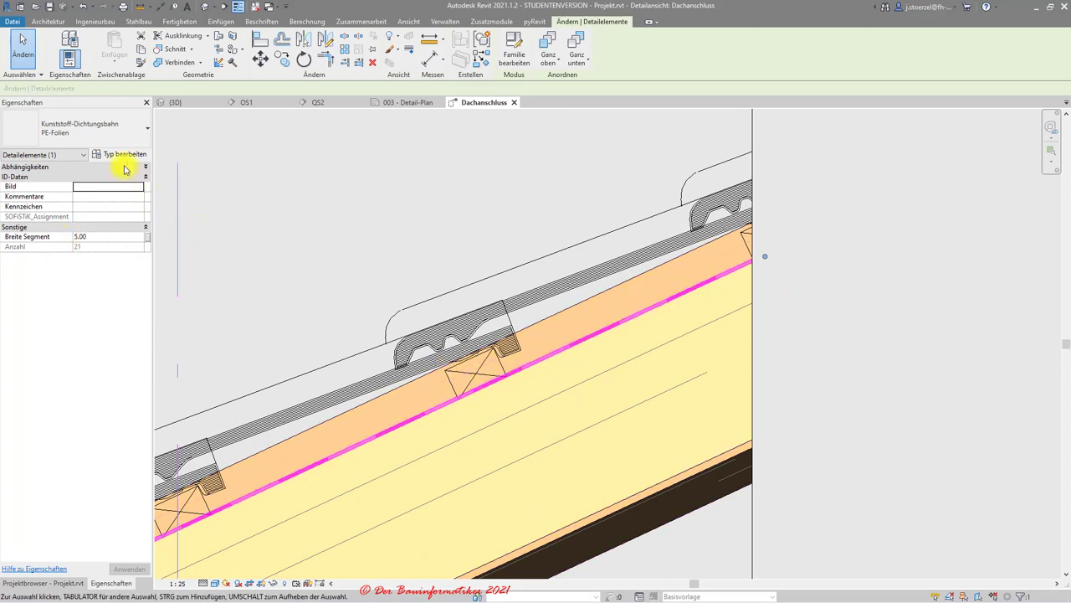
Change the PE-Folien type's Dicke from 0.30 to 0.60 in Type Properties
{"action": "left_click", "coordinate": [117, 154]}
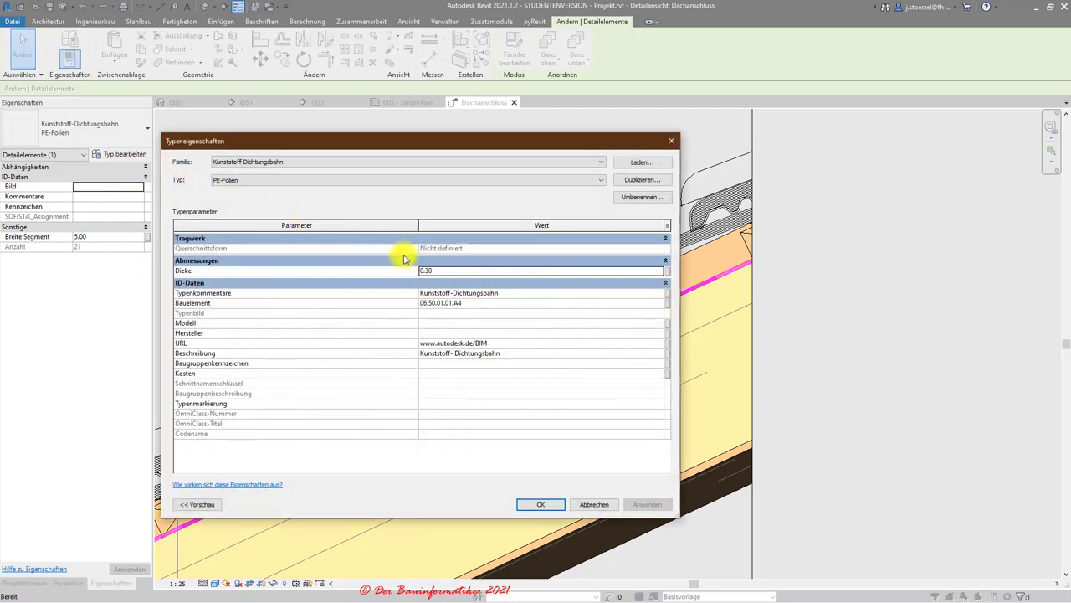
{"action": "left_click", "coordinate": [451, 270]}
{"action": "left_click", "coordinate": [427, 270]}
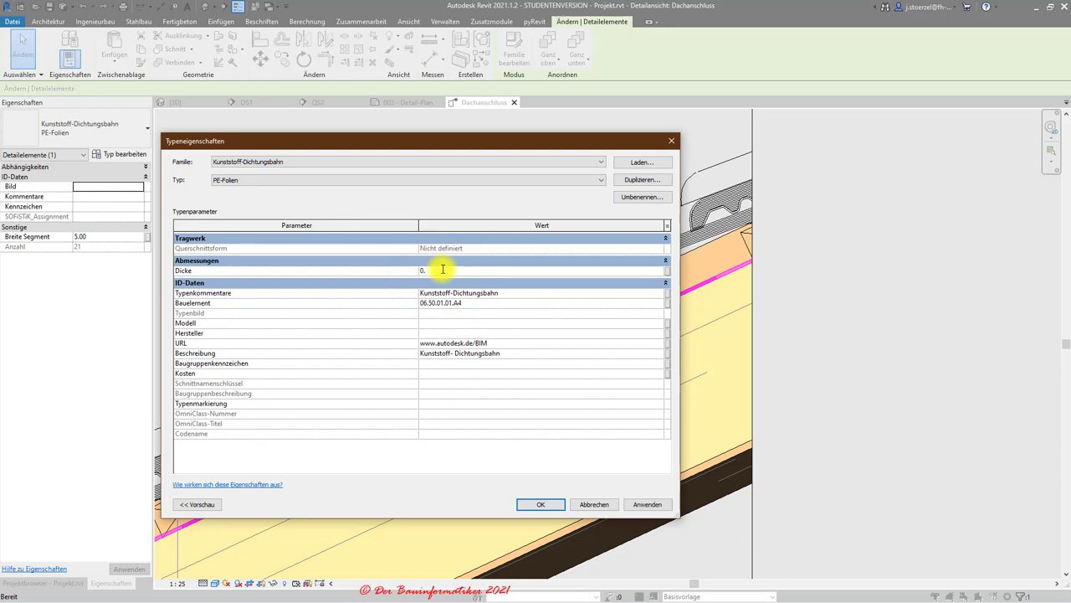
{"action": "type", "text": "6"}
{"action": "left_click", "coordinate": [542, 504]}
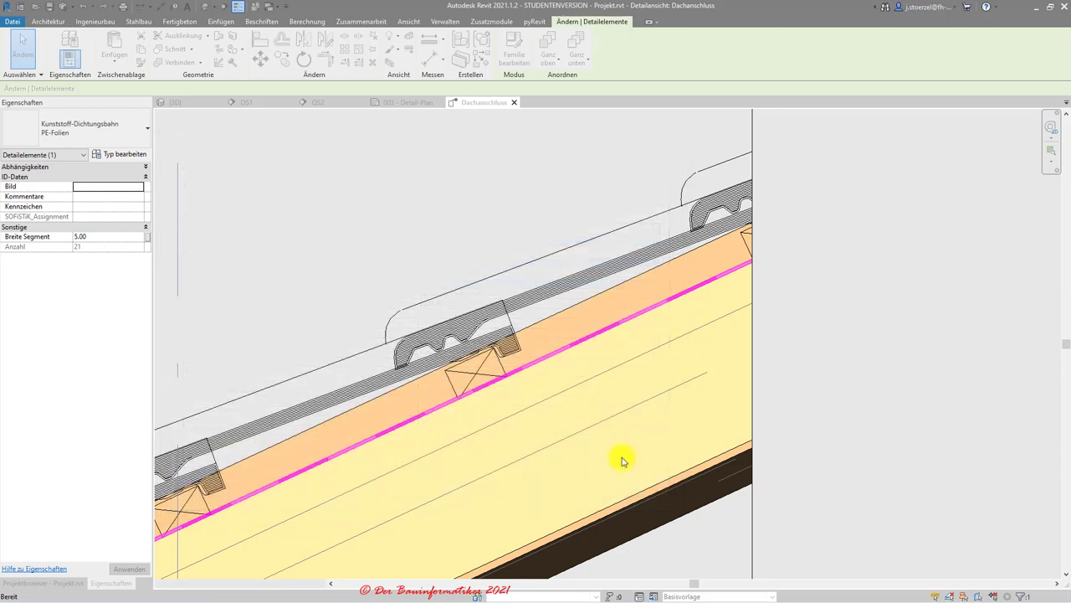
Deselect the membrane and zoom around the eave to inspect it
{"action": "left_click", "coordinate": [785, 363]}
{"action": "scroll", "coordinate": [785, 363], "scroll_direction": "down", "scroll_amount": 3}
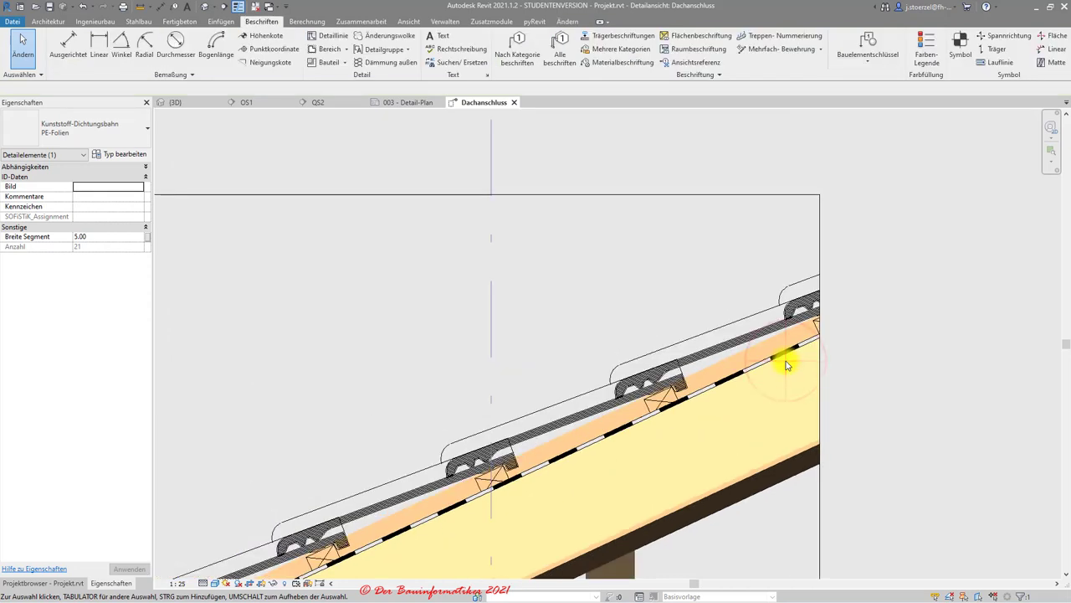
{"action": "scroll", "coordinate": [787, 360], "scroll_direction": "down", "scroll_amount": 2}
{"action": "middle_click_drag", "start_coordinate": [787, 360], "coordinate": [794, 368]}
{"action": "scroll", "coordinate": [793, 369], "scroll_direction": "up", "scroll_amount": 1}
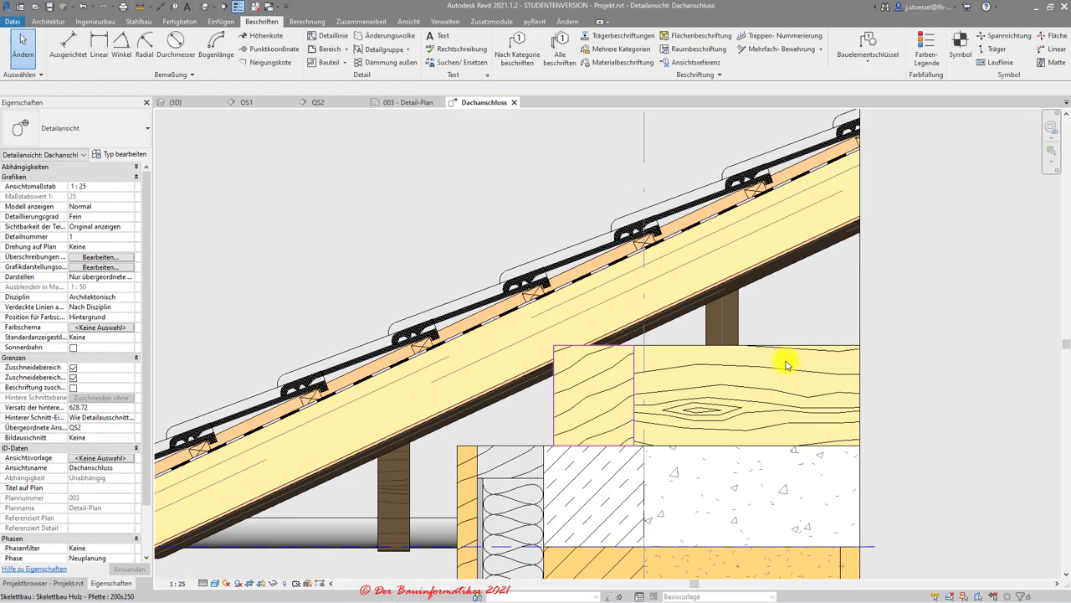
{"action": "scroll", "coordinate": [794, 368], "scroll_direction": "down", "scroll_amount": 2}
{"action": "scroll", "coordinate": [794, 368], "scroll_direction": "up", "scroll_amount": 1}
{"action": "scroll", "coordinate": [794, 369], "scroll_direction": "down", "scroll_amount": 1}
{"action": "scroll", "coordinate": [794, 368], "scroll_direction": "up", "scroll_amount": 1}
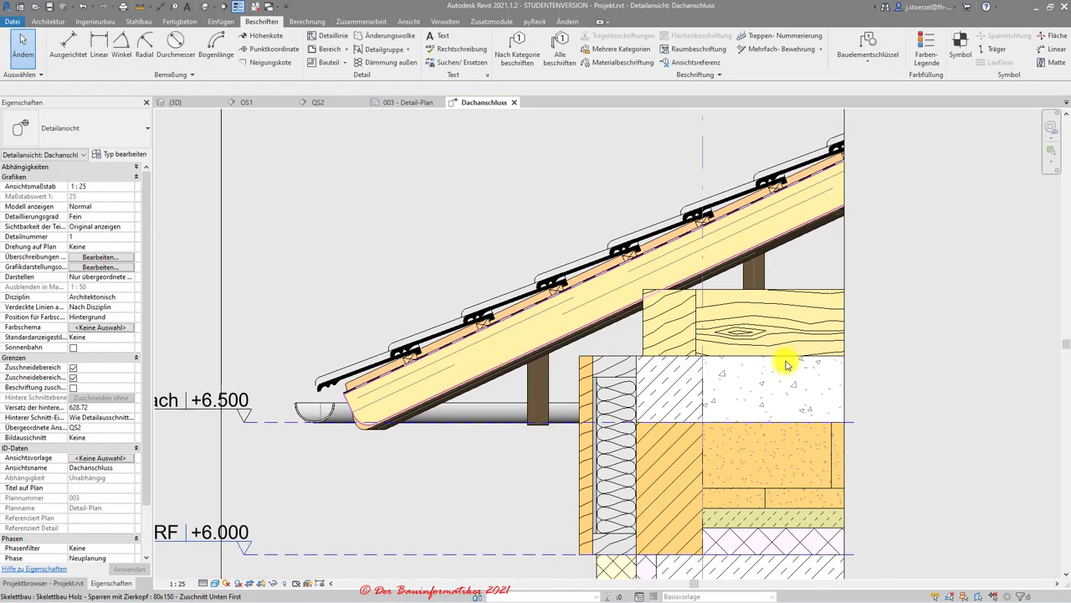
{"action": "scroll", "coordinate": [791, 367], "scroll_direction": "up", "scroll_amount": 1}
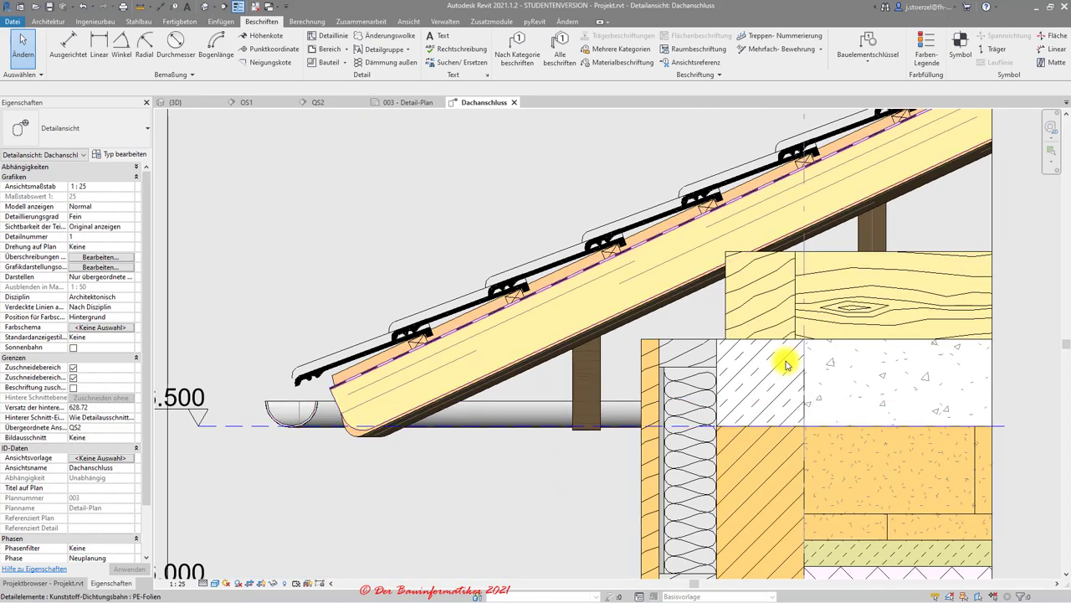
{"action": "scroll", "coordinate": [786, 364], "scroll_direction": "up", "scroll_amount": 2}
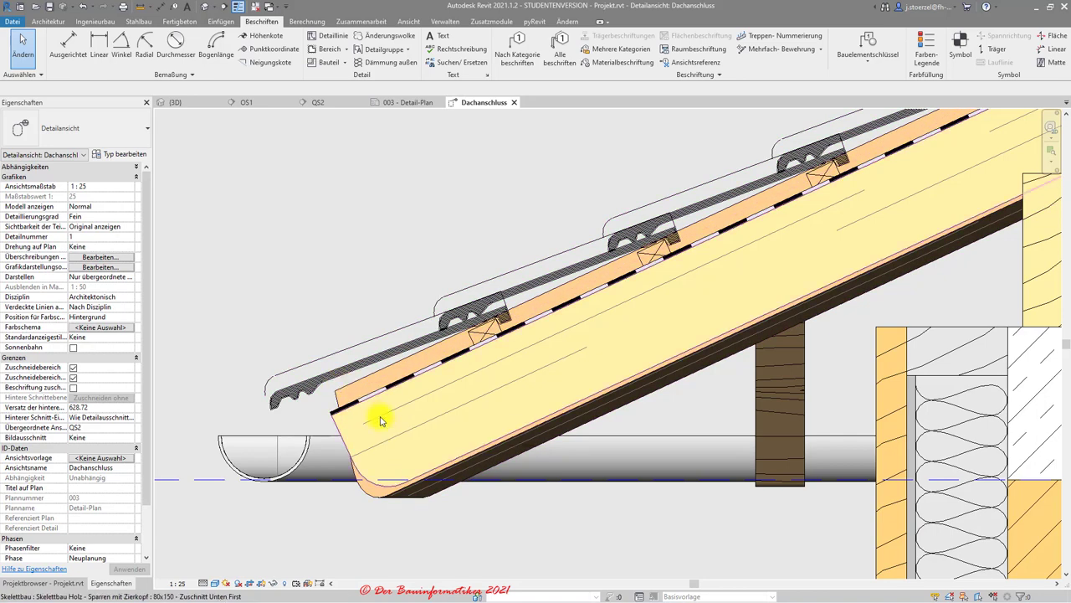
Tab to the larger rafter beneath, then view the reference D1-Dachanschluss detail
{"action": "key", "text": "Tab"}
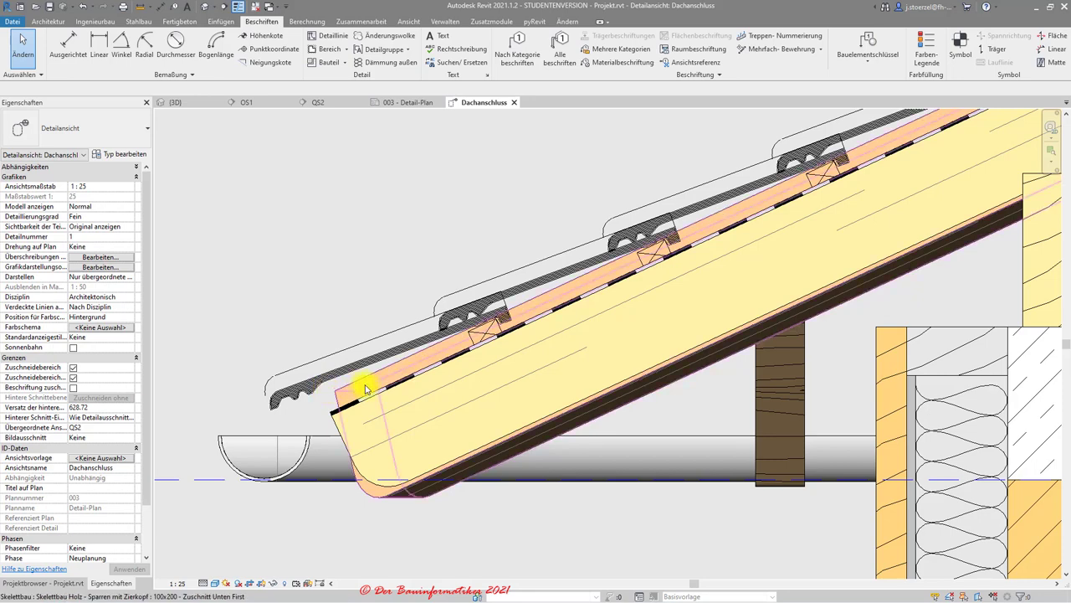
{"action": "scroll", "coordinate": [364, 388], "scroll_direction": "up", "scroll_amount": 2}
{"action": "scroll", "coordinate": [364, 388], "scroll_direction": "up", "scroll_amount": 1}
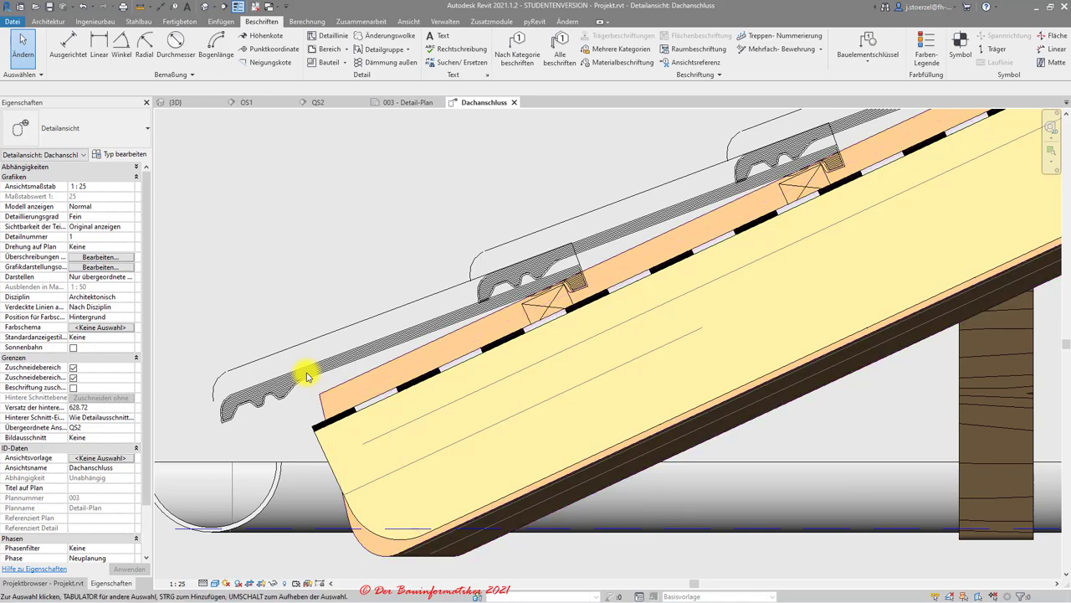
{"action": "scroll", "coordinate": [307, 377], "scroll_direction": "down", "scroll_amount": 2}
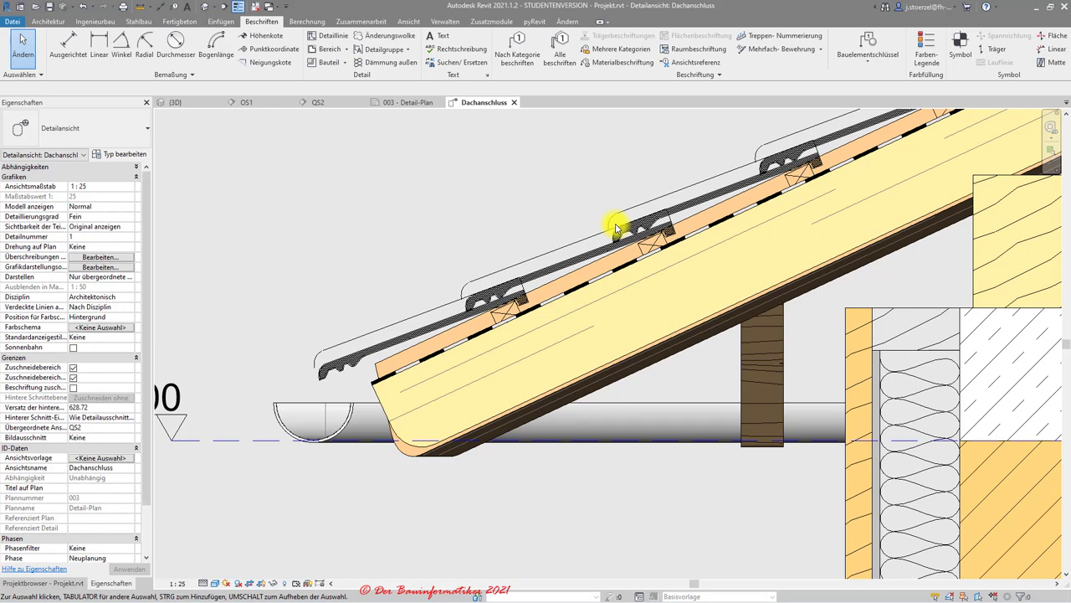
{"action": "scroll", "coordinate": [616, 228], "scroll_direction": "down", "scroll_amount": 2}
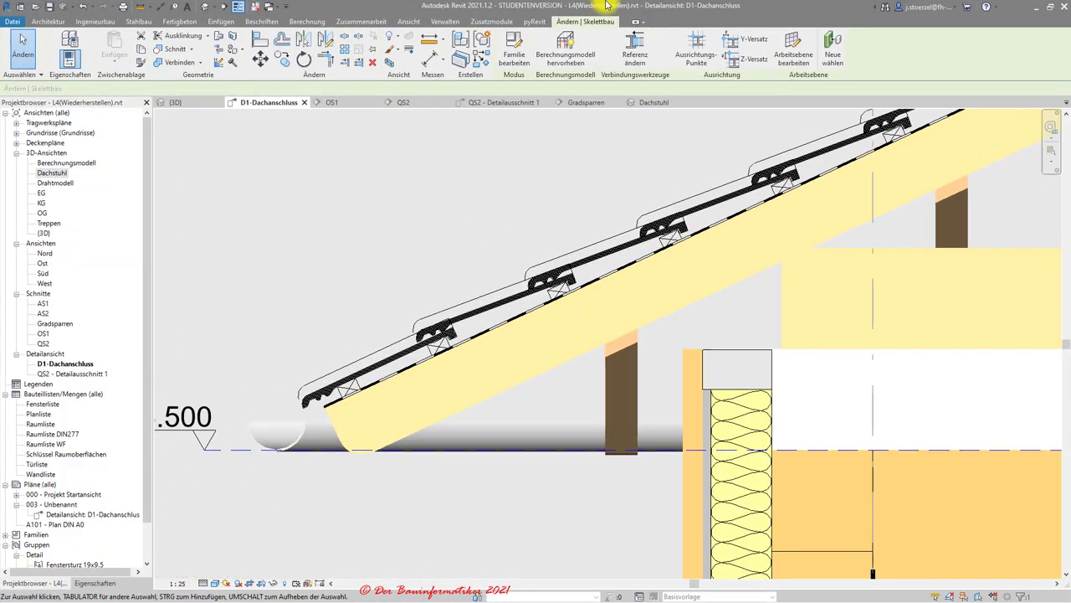
Select the lowest reference roof tile to check its offset, then deselect it
{"action": "left_click", "coordinate": [422, 376]}
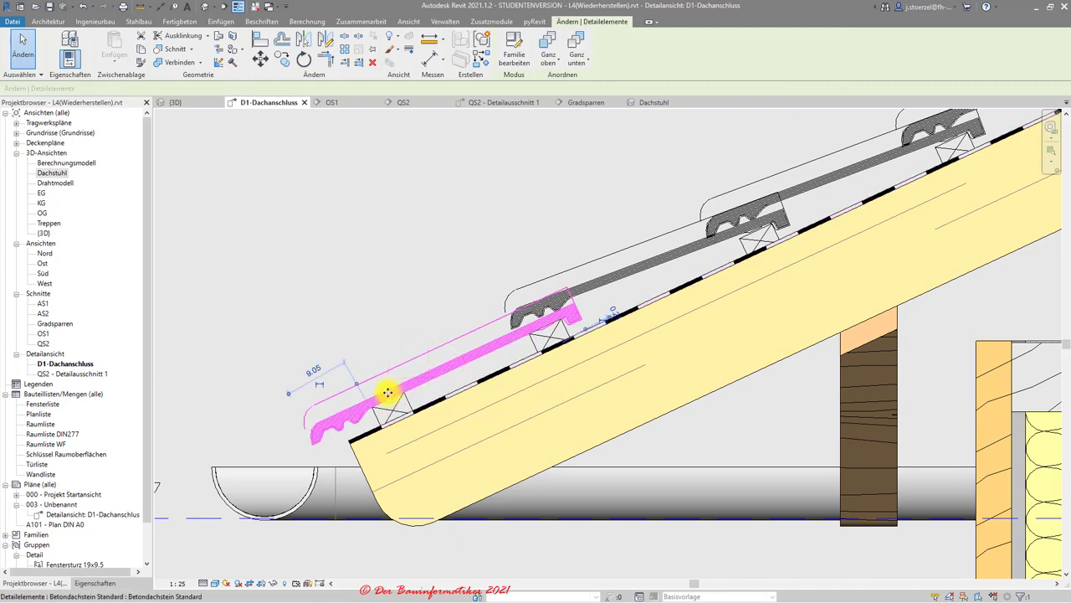
{"action": "left_click", "coordinate": [711, 239]}
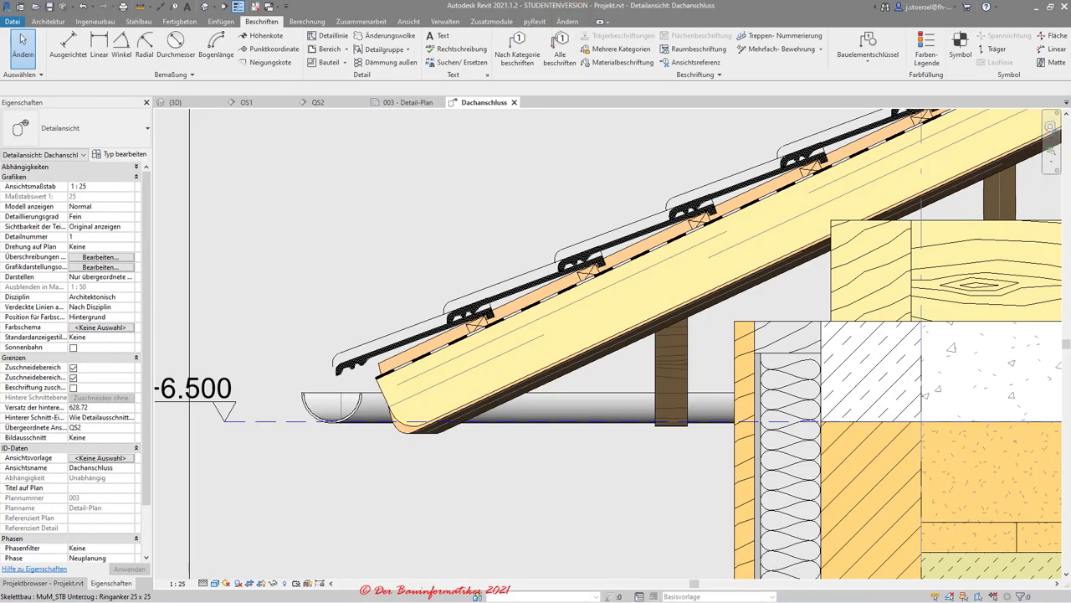
Inspect the working eave detail, selecting the roof and Tabbing to the floor slab, then deselect
{"action": "scroll", "coordinate": [608, 344], "scroll_direction": "down", "scroll_amount": 5}
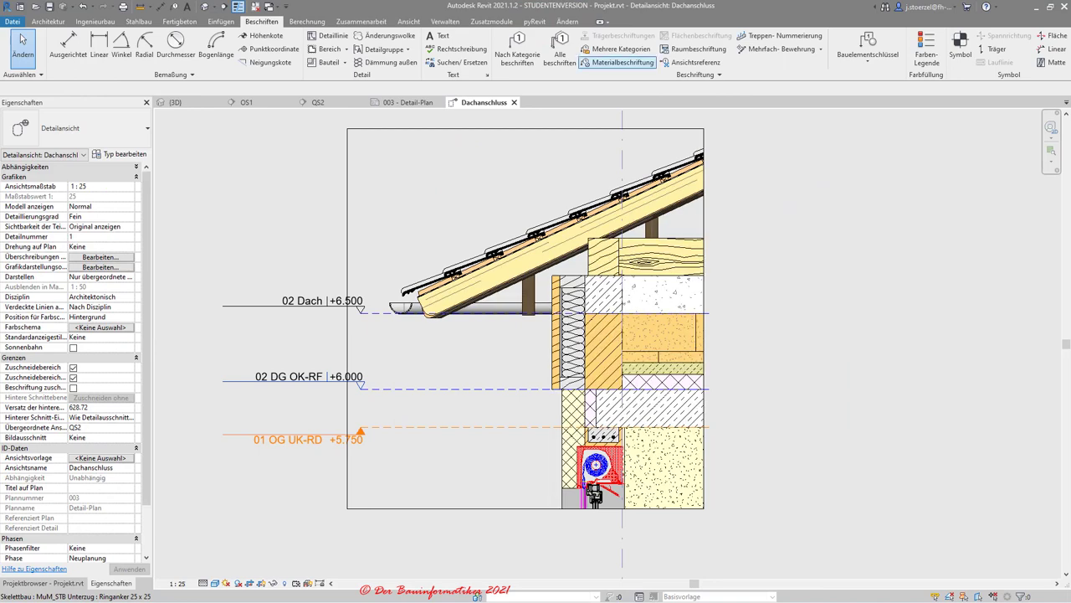
{"action": "scroll", "coordinate": [609, 344], "scroll_direction": "up", "scroll_amount": 2}
{"action": "scroll", "coordinate": [609, 344], "scroll_direction": "up", "scroll_amount": 1}
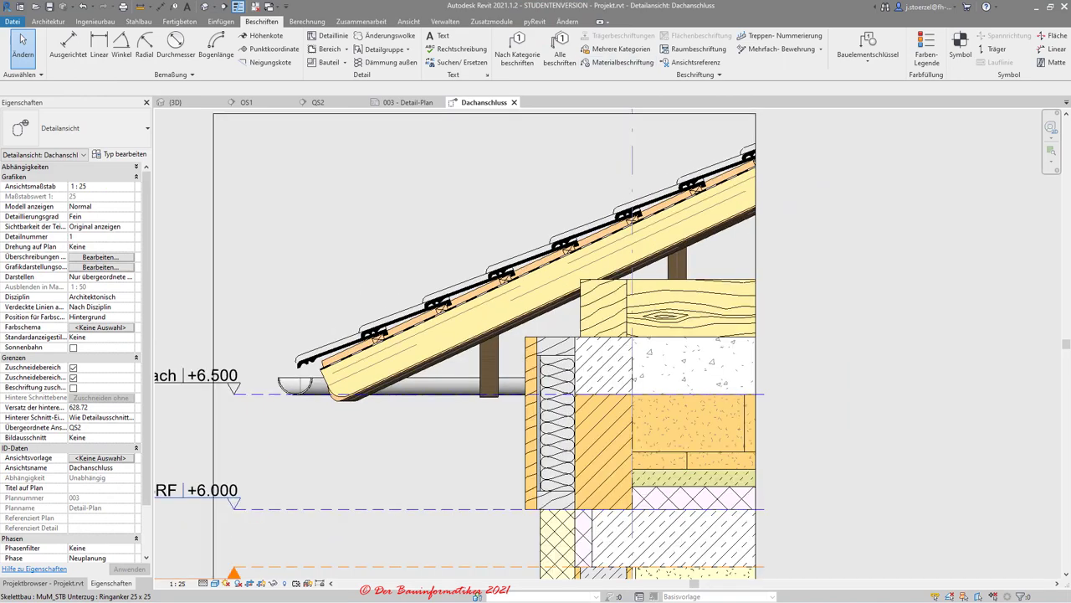
{"action": "left_click", "coordinate": [390, 253]}
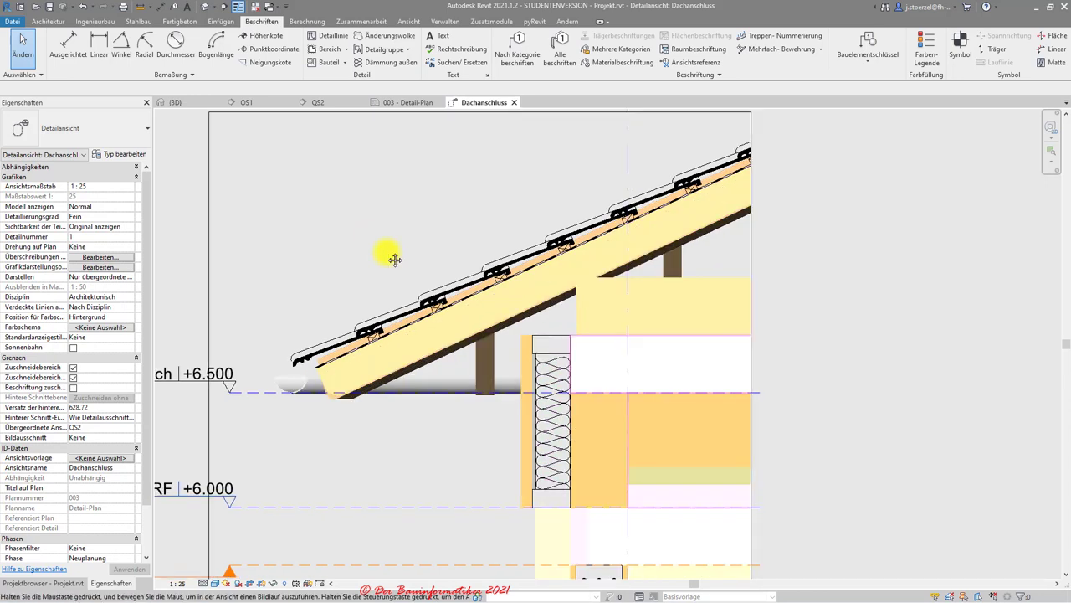
{"action": "scroll", "coordinate": [387, 255], "scroll_direction": "right", "scroll_amount": 5}
{"action": "scroll", "coordinate": [388, 256], "scroll_direction": "down", "scroll_amount": 2}
{"action": "key", "text": "Tab"}
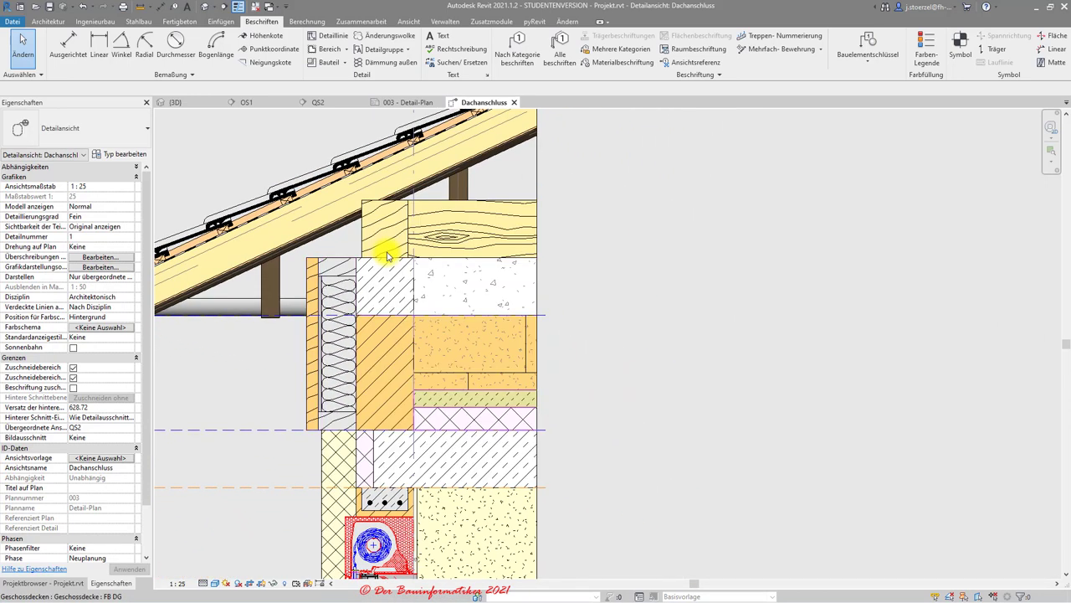
{"action": "left_click", "coordinate": [743, 193]}
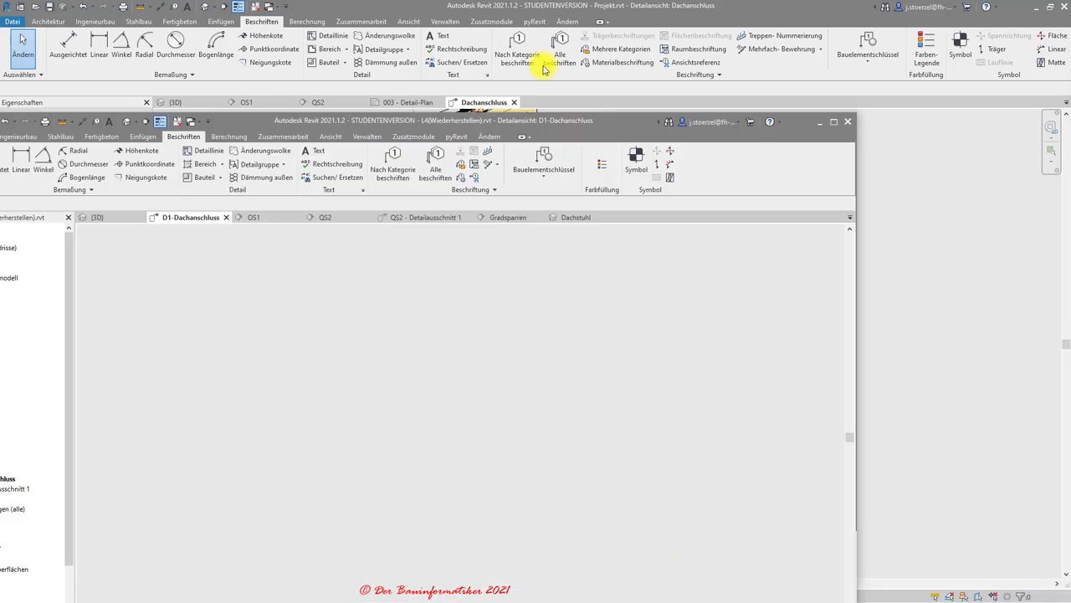
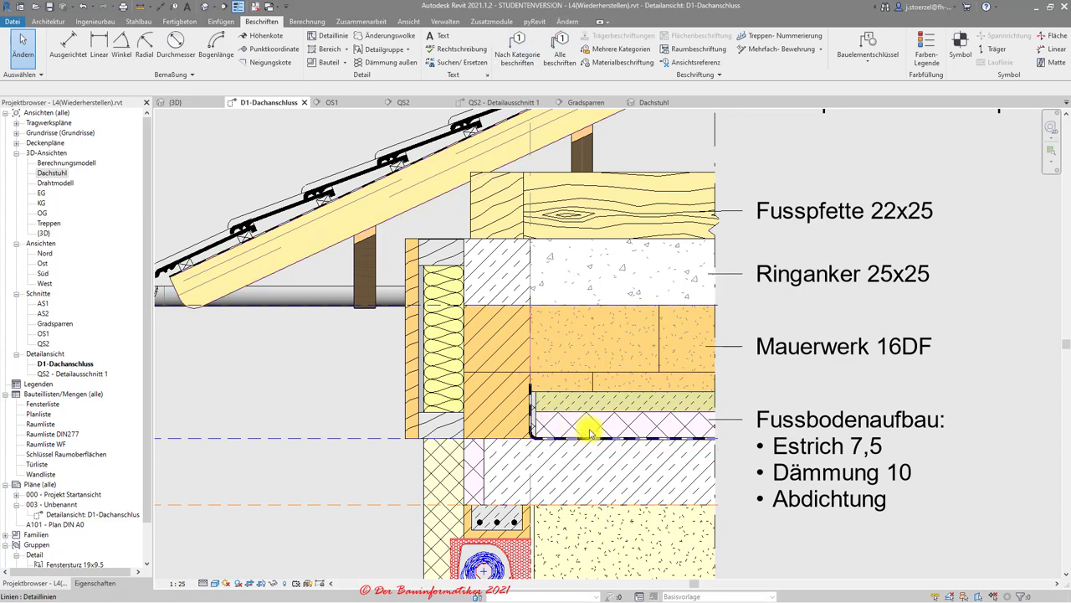
Inspect the D1-Dachanschluss detail, Tab-cycling through the roof membrane and the wall detail group
{"action": "scroll", "coordinate": [653, 462], "scroll_direction": "down", "scroll_amount": 3}
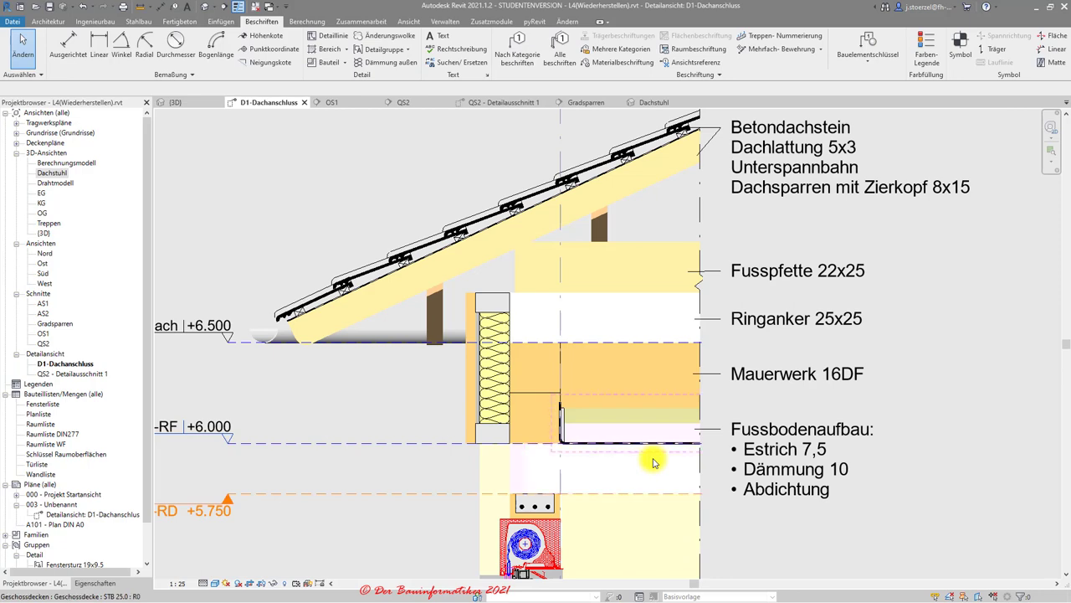
{"action": "scroll", "coordinate": [654, 462], "scroll_direction": "up", "scroll_amount": 4}
{"action": "scroll", "coordinate": [654, 462], "scroll_direction": "down", "scroll_amount": 1}
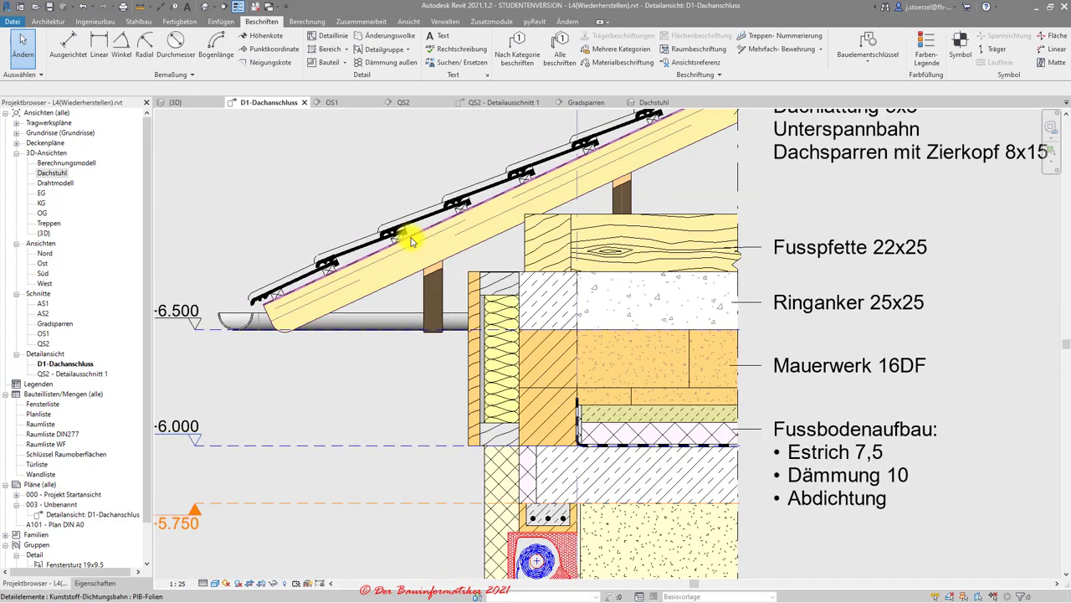
{"action": "scroll", "coordinate": [407, 235], "scroll_direction": "down", "scroll_amount": 1}
{"action": "scroll", "coordinate": [414, 242], "scroll_direction": "up", "scroll_amount": 1}
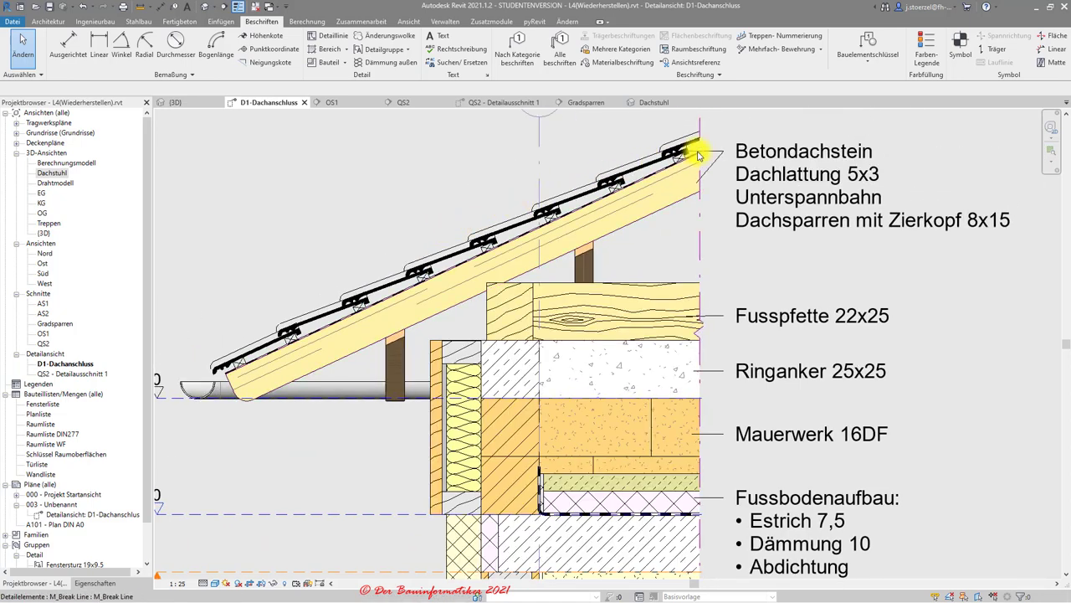
{"action": "key", "text": "Tab"}
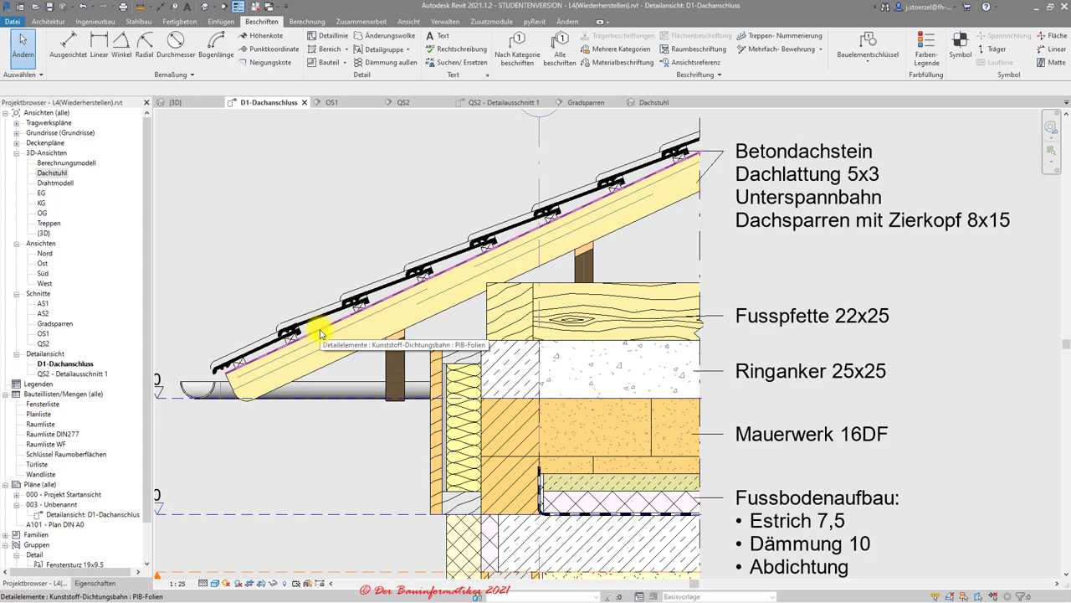
{"action": "key", "text": "Tab"}
{"action": "key", "text": "Tab"}
{"action": "key", "text": "Tab"}
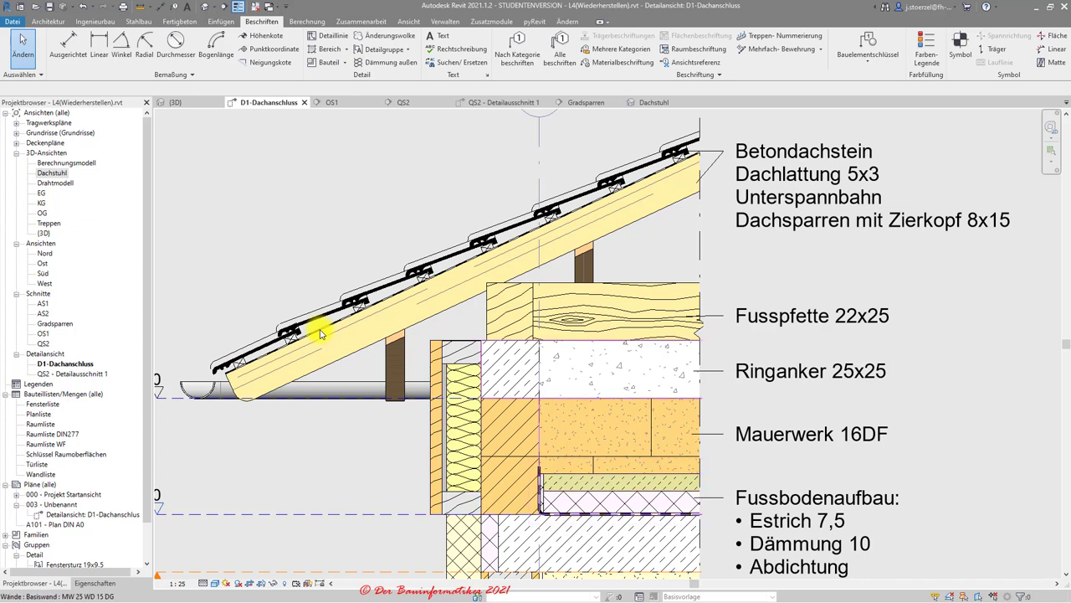
{"action": "key", "text": "Tab"}
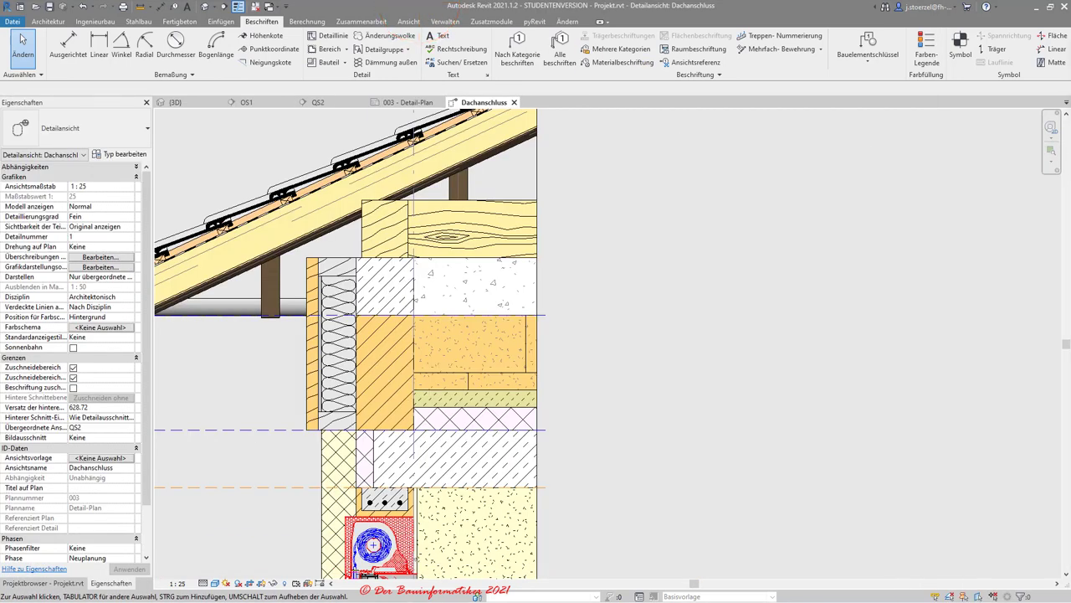
Draw a straight detail line from the wall face down to the slab level, then horizontally right
{"action": "scroll", "coordinate": [429, 420], "scroll_direction": "up", "scroll_amount": 2}
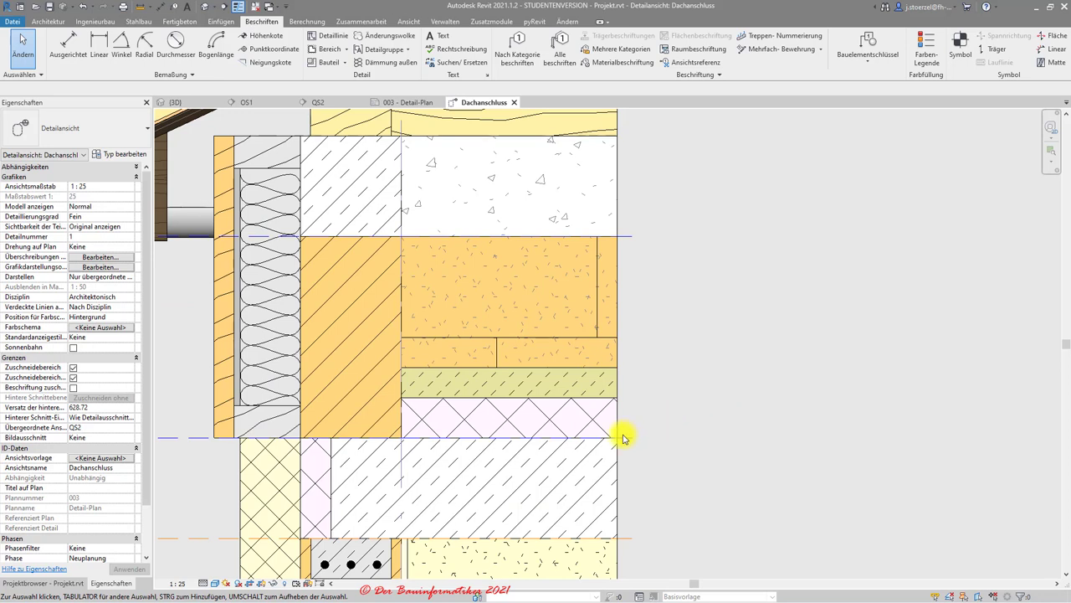
{"action": "left_click", "coordinate": [333, 36]}
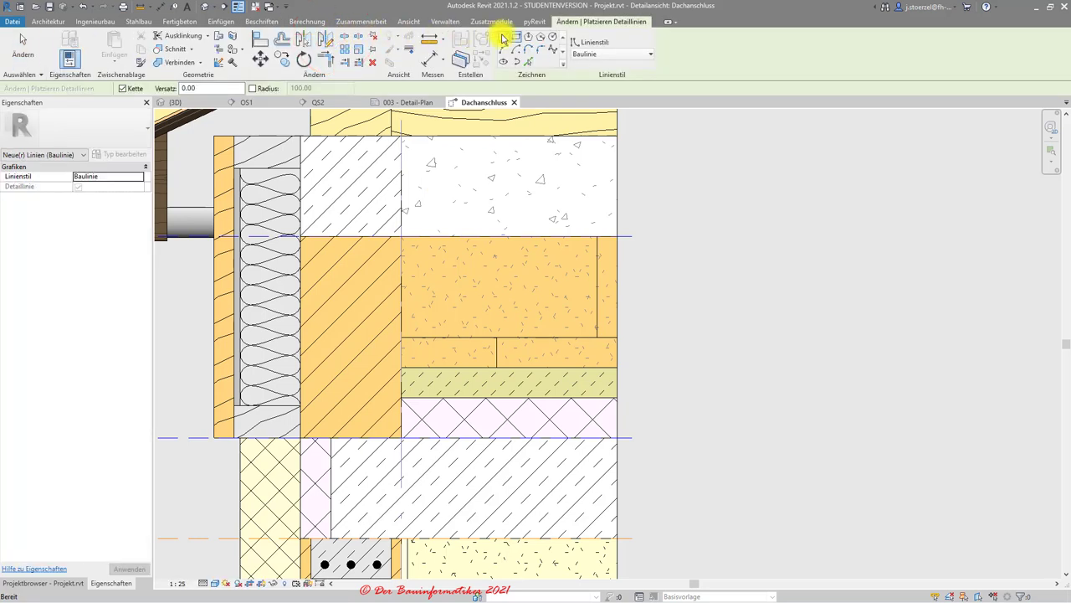
{"action": "left_click", "coordinate": [503, 38]}
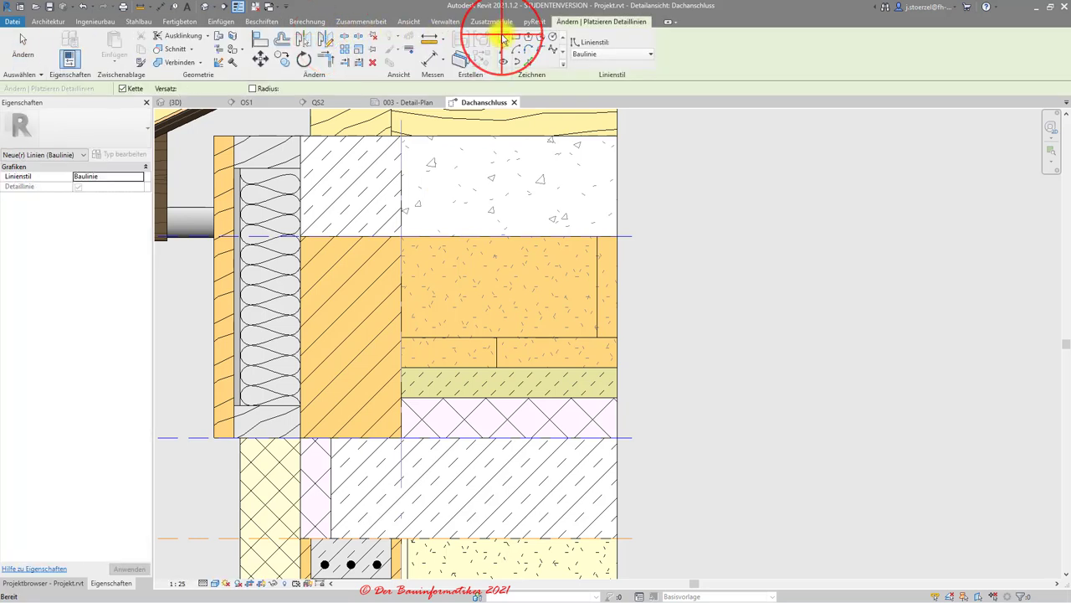
{"action": "left_click", "coordinate": [402, 318]}
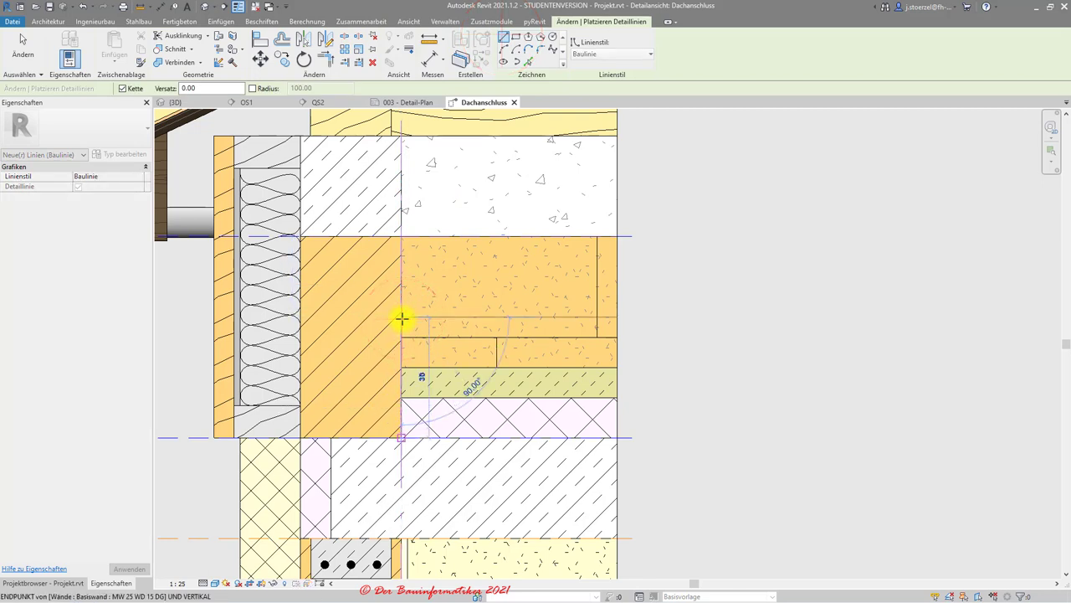
{"action": "left_click", "coordinate": [402, 437]}
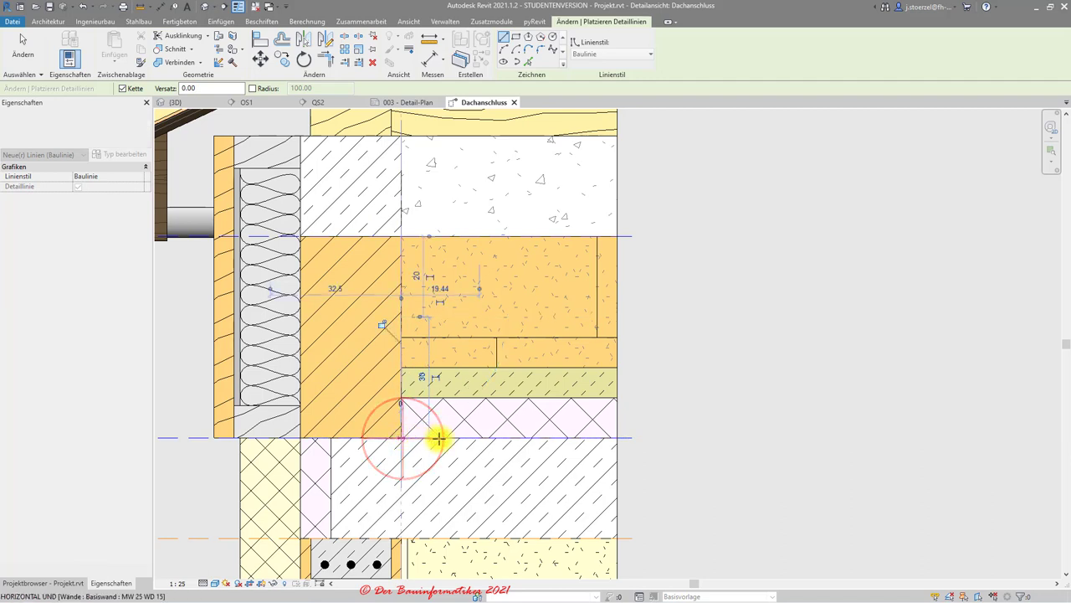
{"action": "left_click", "coordinate": [658, 441]}
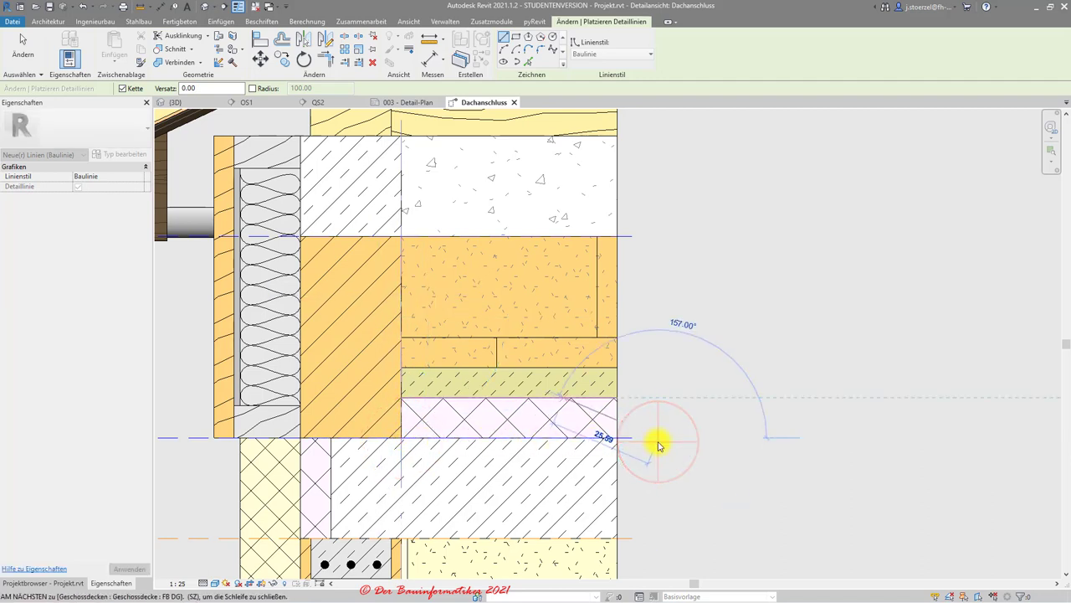
{"action": "key", "text": "Escape"}
{"action": "key", "text": "Escape"}
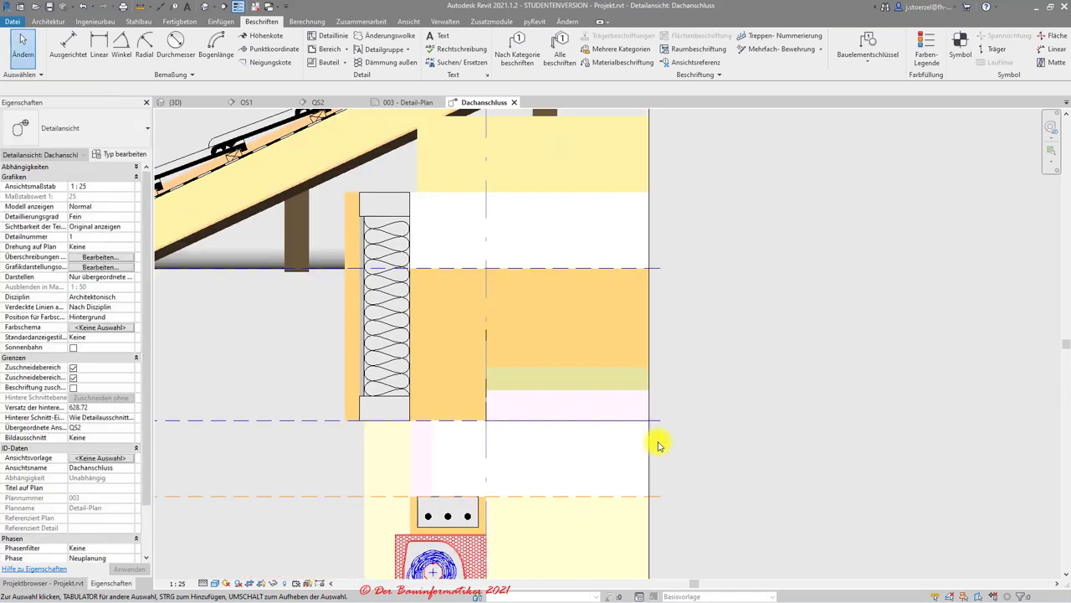
Set the view's Modell anzeigen property to Nicht anzeigen
{"action": "left_click", "coordinate": [71, 584]}
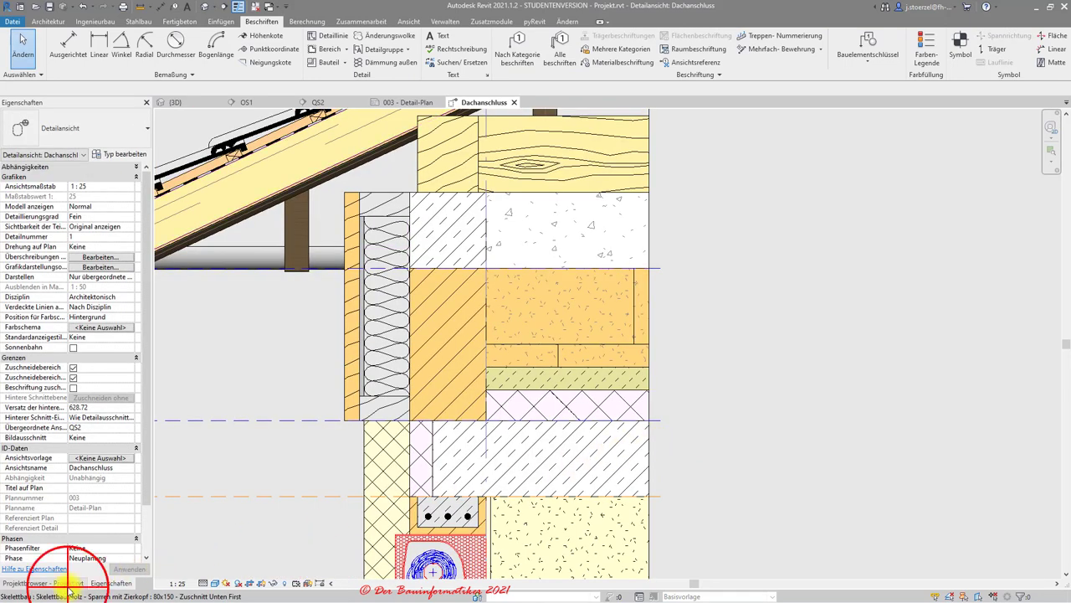
{"action": "left_click", "coordinate": [102, 582]}
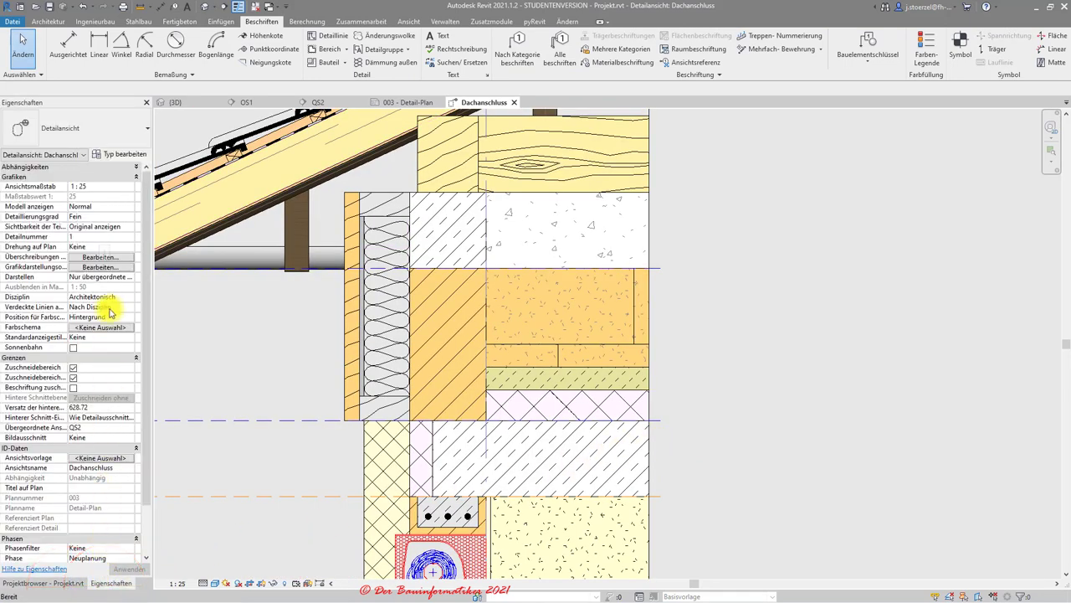
{"action": "left_click", "coordinate": [124, 206]}
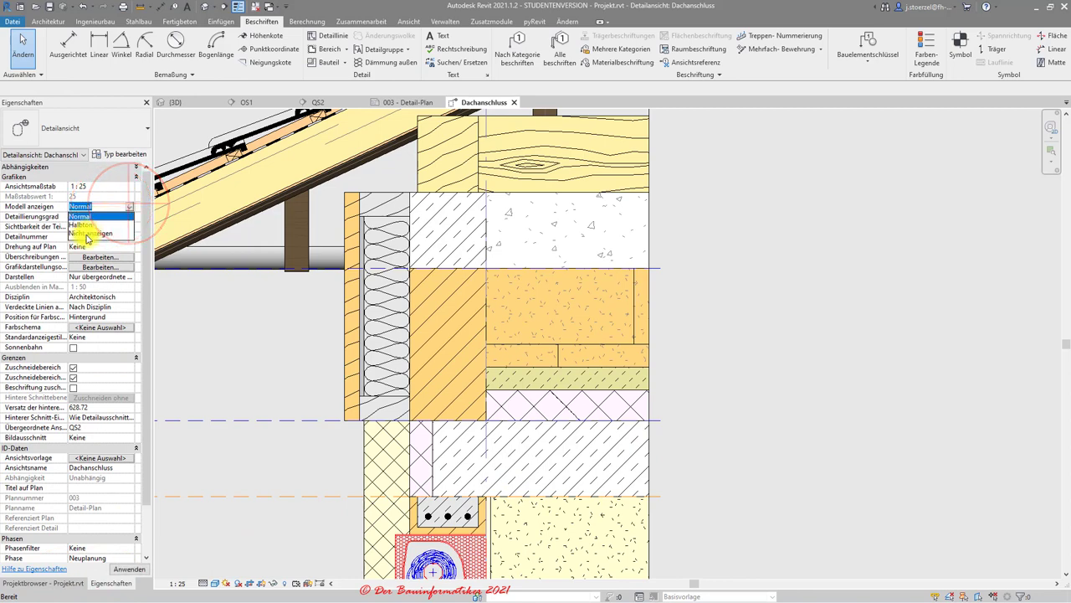
{"action": "left_click", "coordinate": [87, 233]}
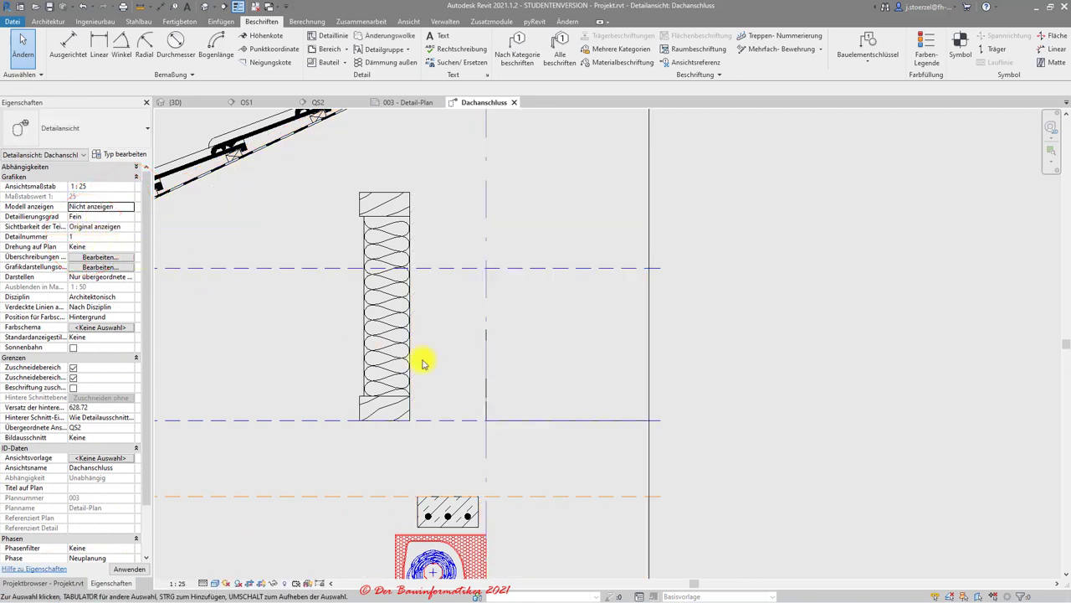
Check the vertical and horizontal detail lines by selecting them
{"action": "left_click", "coordinate": [579, 419]}
{"action": "left_click", "coordinate": [490, 396]}
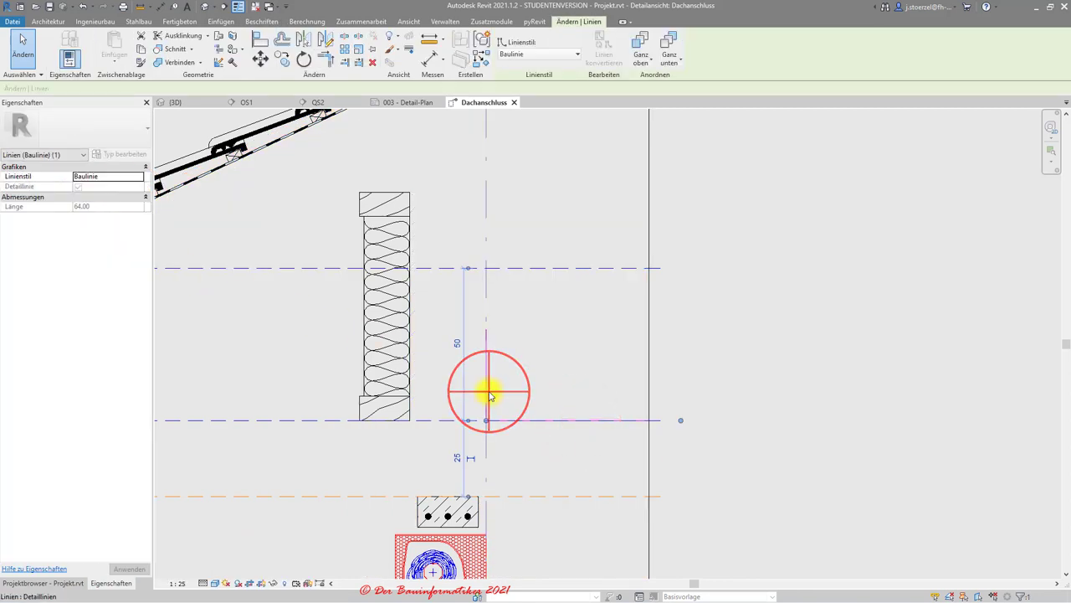
{"action": "key", "text": "Escape"}
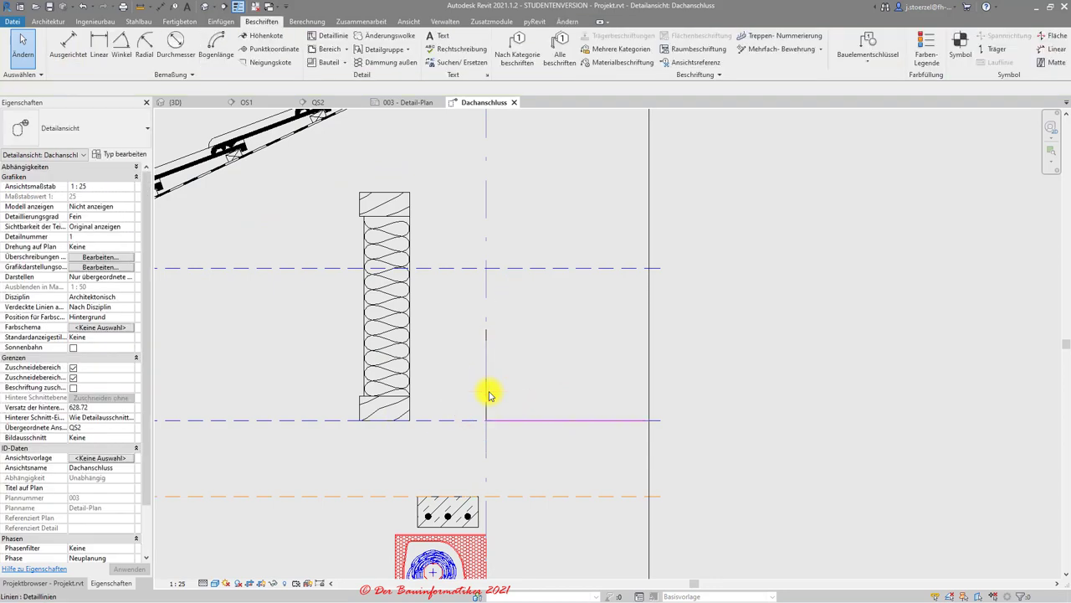
{"action": "left_click", "coordinate": [571, 24]}
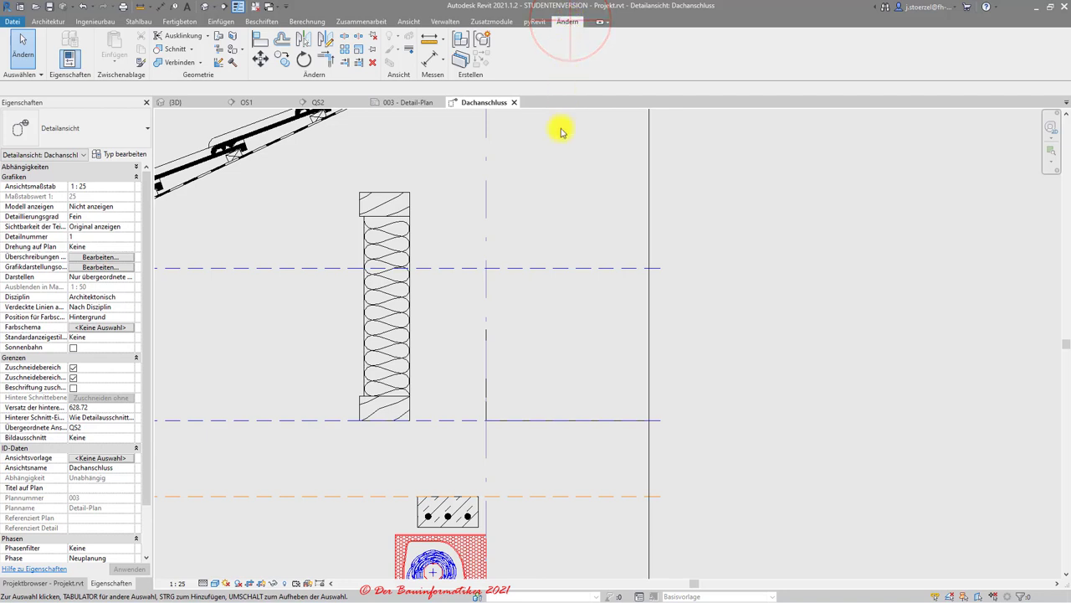
{"action": "left_click", "coordinate": [536, 419]}
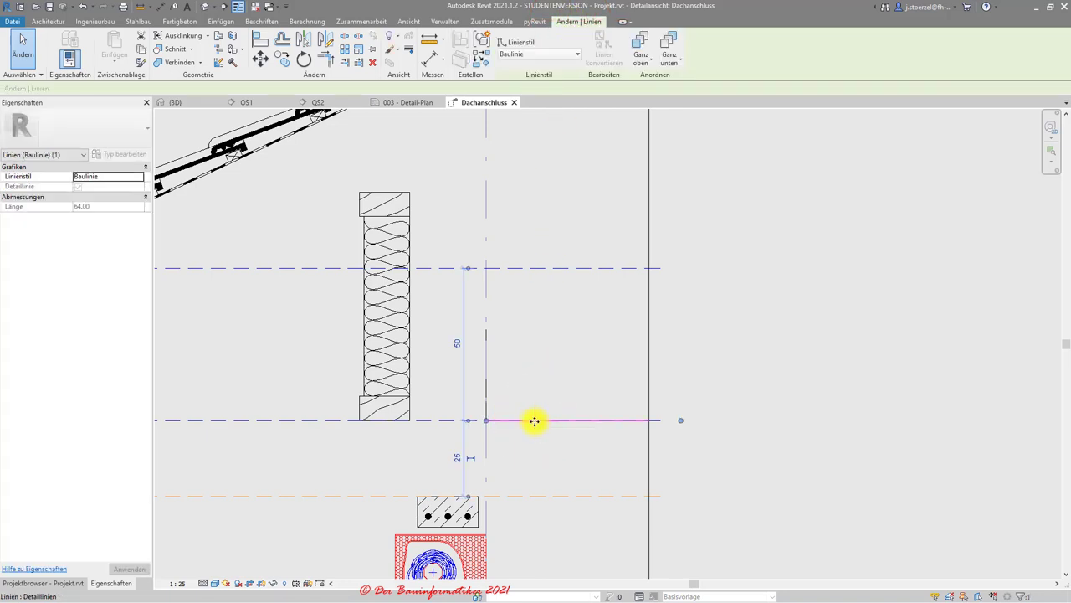
{"action": "key", "text": "Escape"}
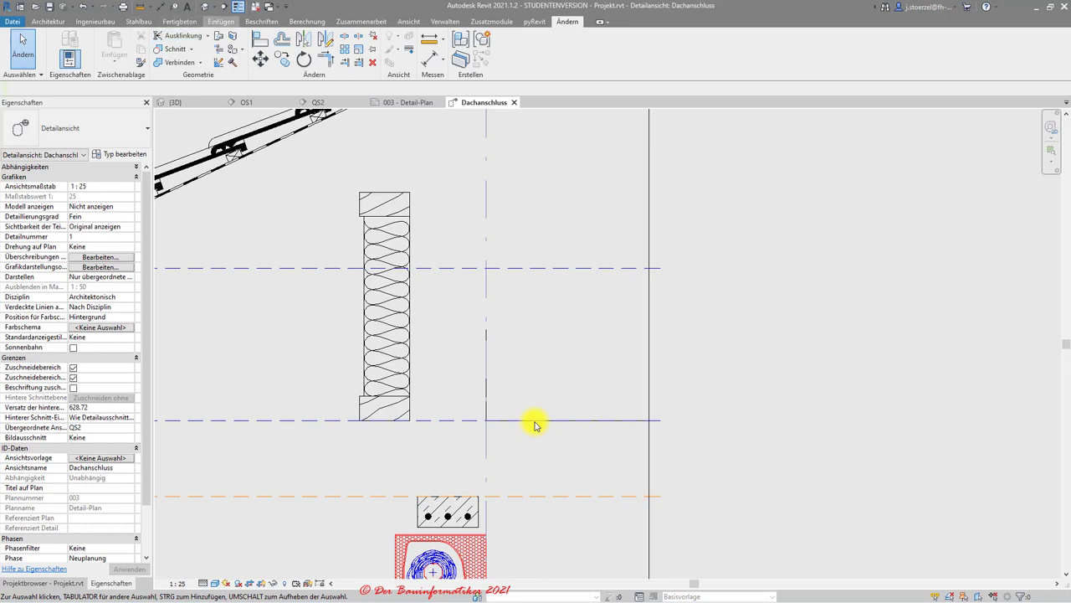
{"action": "left_click", "coordinate": [262, 21]}
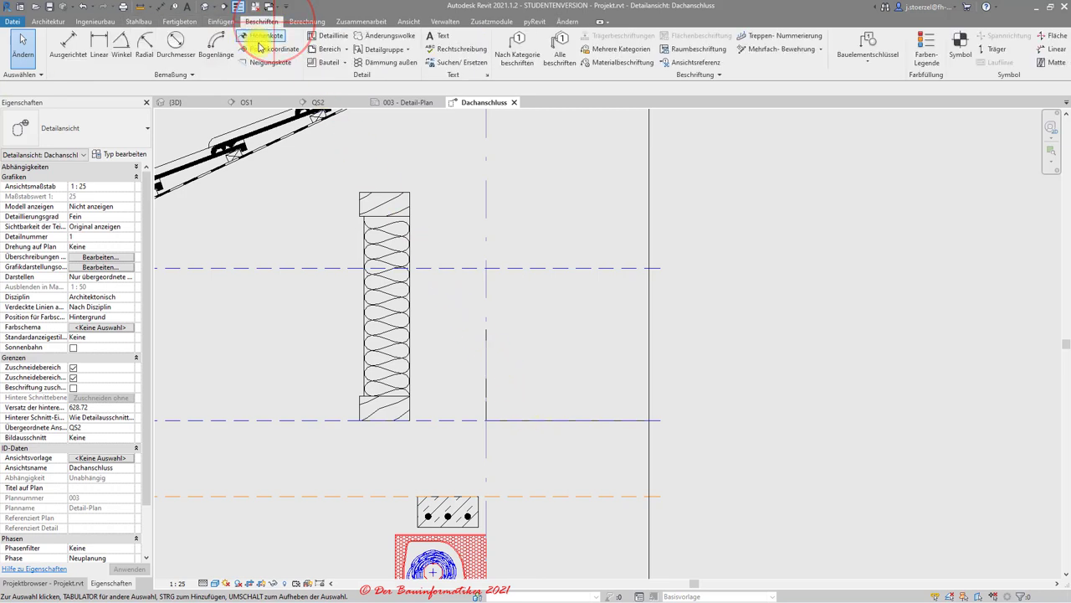
{"action": "left_click", "coordinate": [340, 37]}
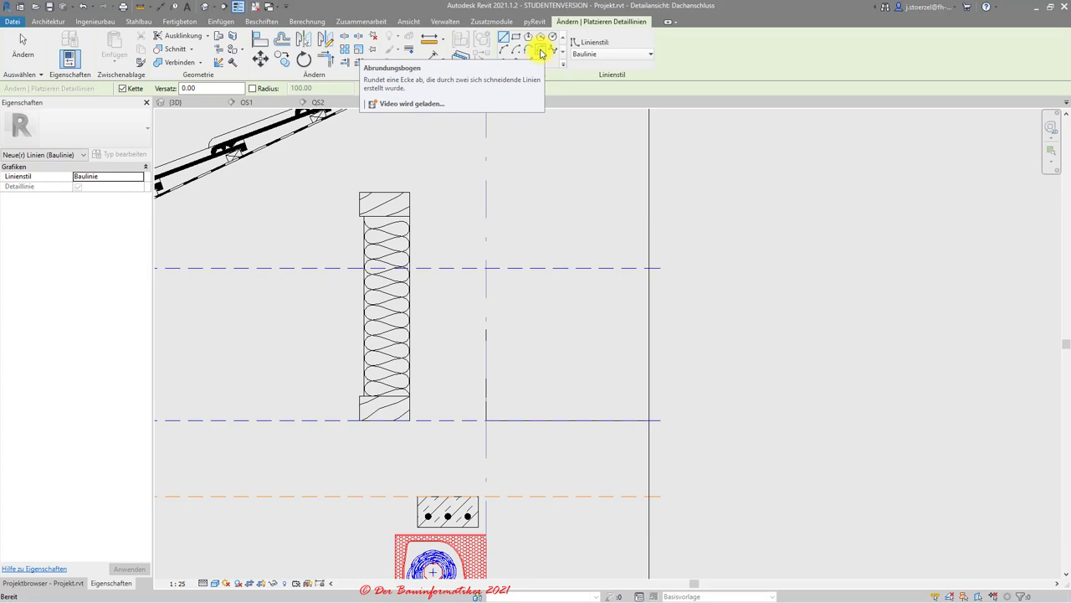
Fillet the corner between the horizontal and vertical detail lines with an arc
{"action": "left_click", "coordinate": [541, 51]}
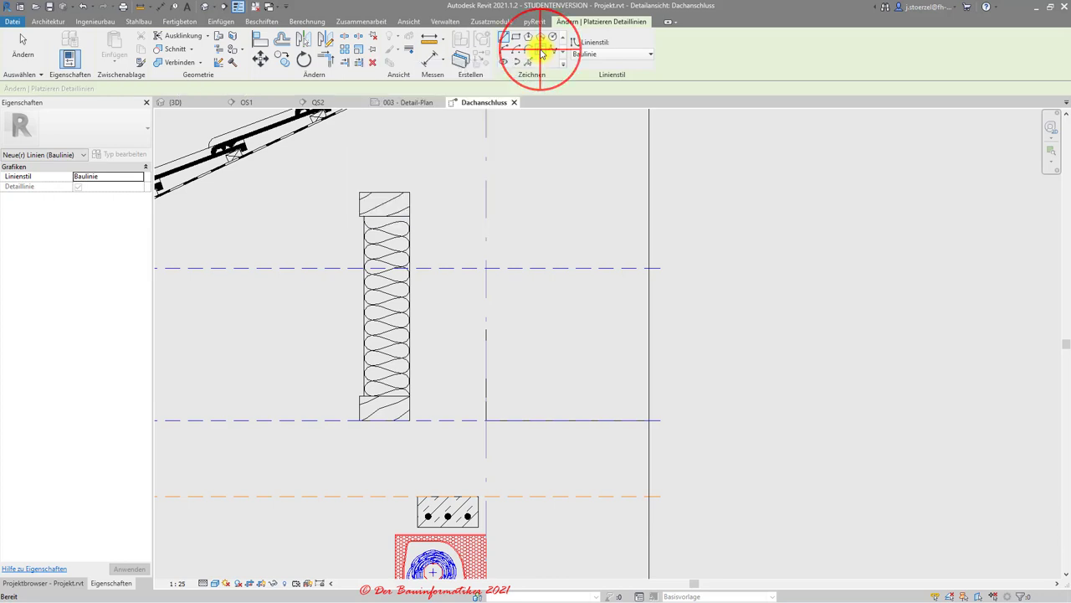
{"action": "left_click", "coordinate": [523, 422]}
{"action": "left_click", "coordinate": [485, 390]}
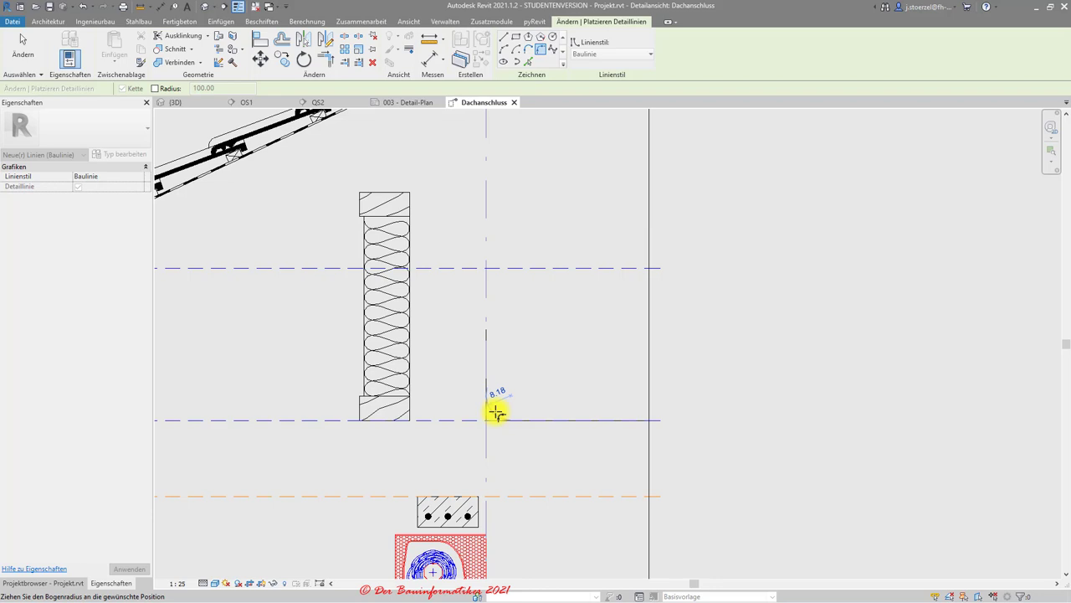
{"action": "left_click", "coordinate": [496, 411]}
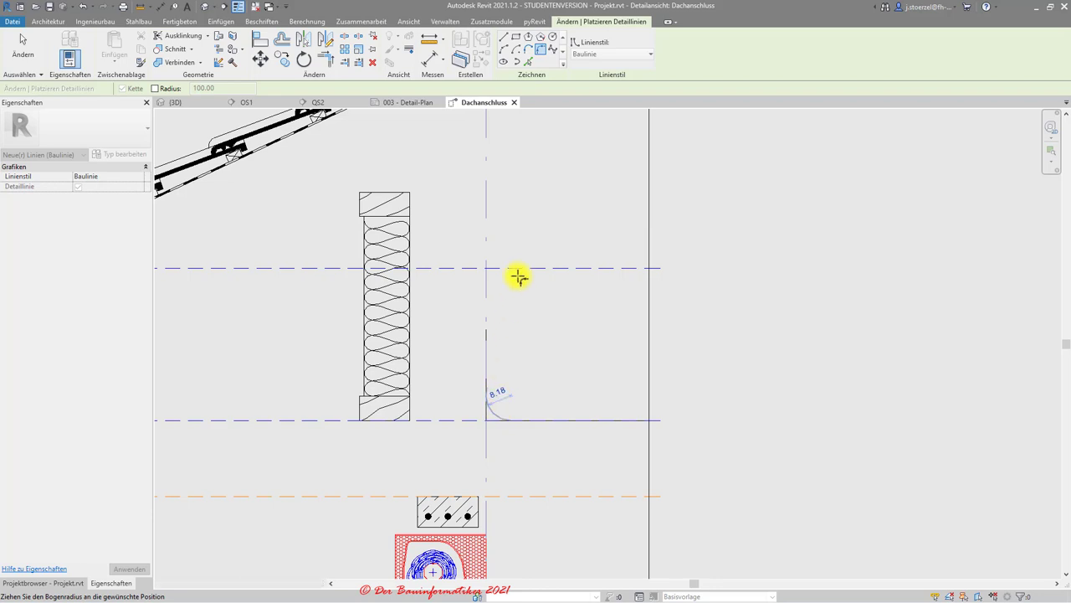
{"action": "scroll", "coordinate": [502, 440], "scroll_direction": "up", "scroll_amount": 3}
{"action": "key", "text": "Escape"}
{"action": "key", "text": "Escape"}
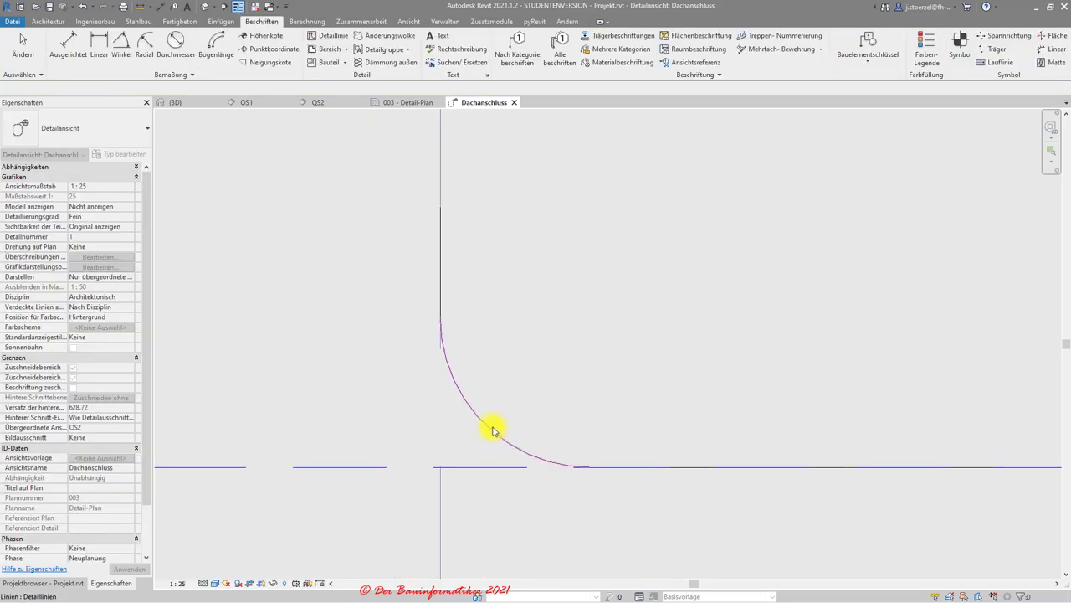
Adjust the corner arc's radius, trying 9 and 10 before settling on 7
{"action": "left_click", "coordinate": [460, 392]}
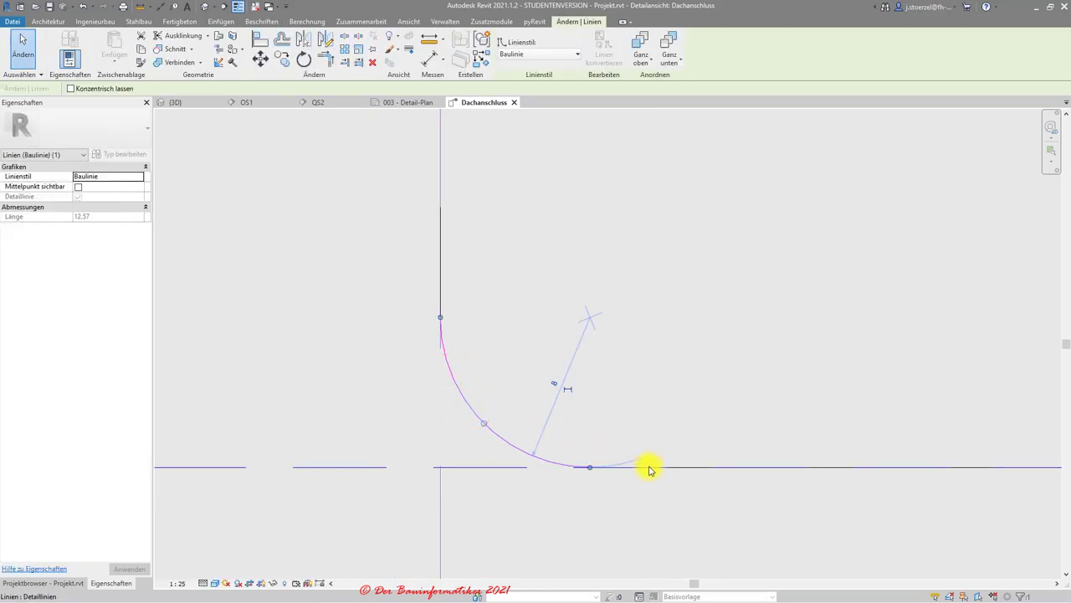
{"action": "left_click", "coordinate": [554, 385]}
{"action": "type", "text": "9"}
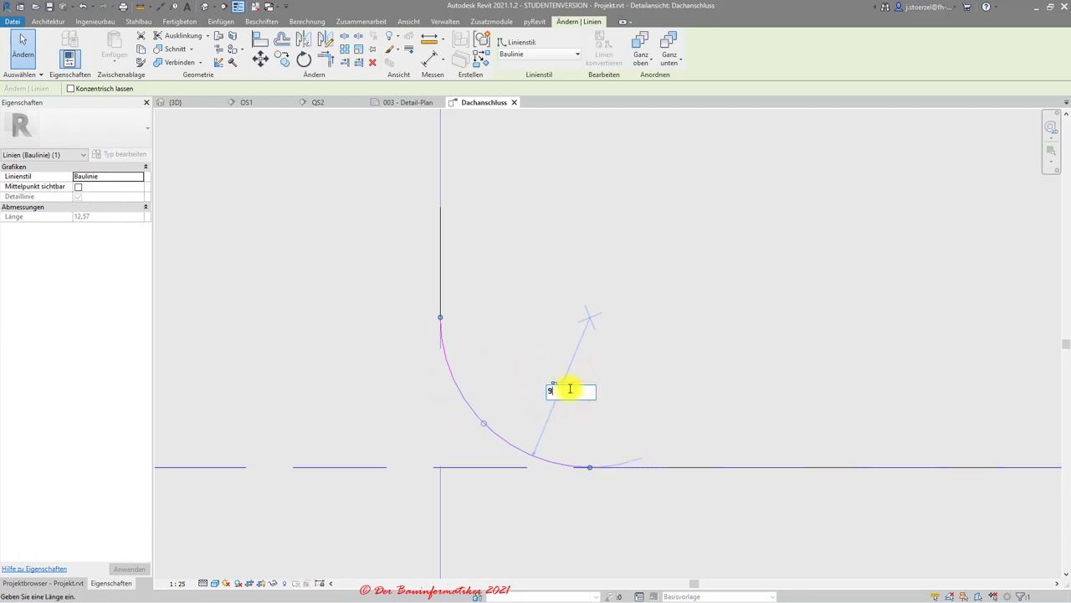
{"action": "key", "text": "Return"}
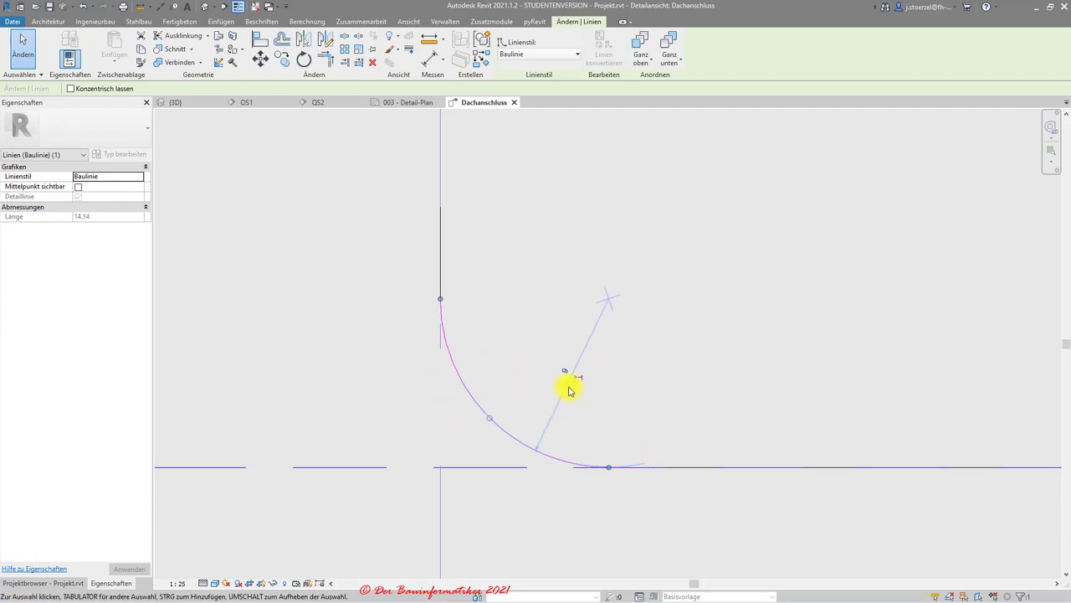
{"action": "left_click", "coordinate": [562, 375]}
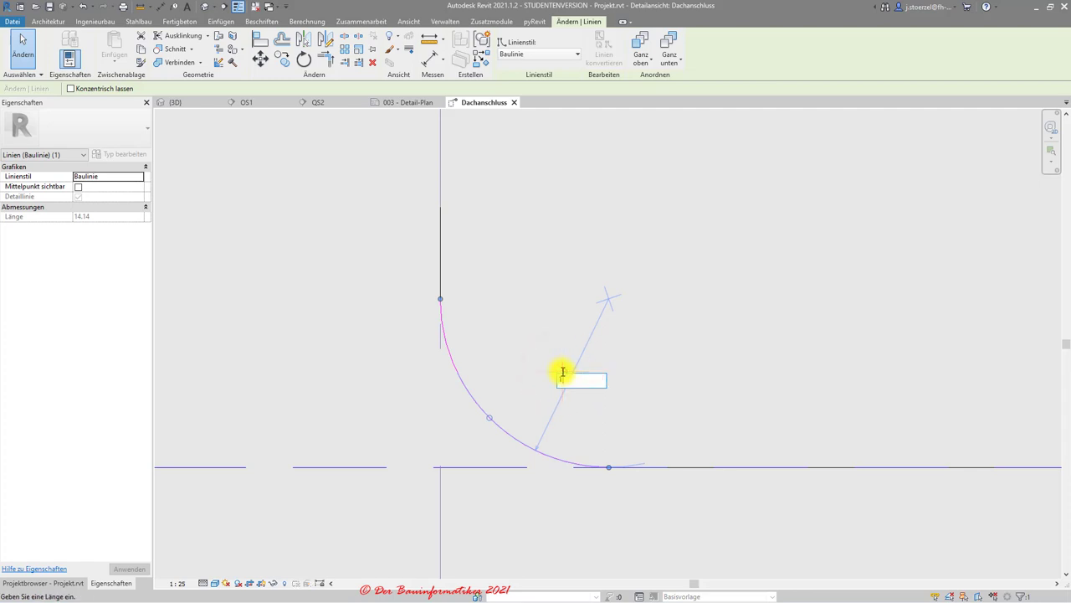
{"action": "type", "text": "10"}
{"action": "key", "text": "Return"}
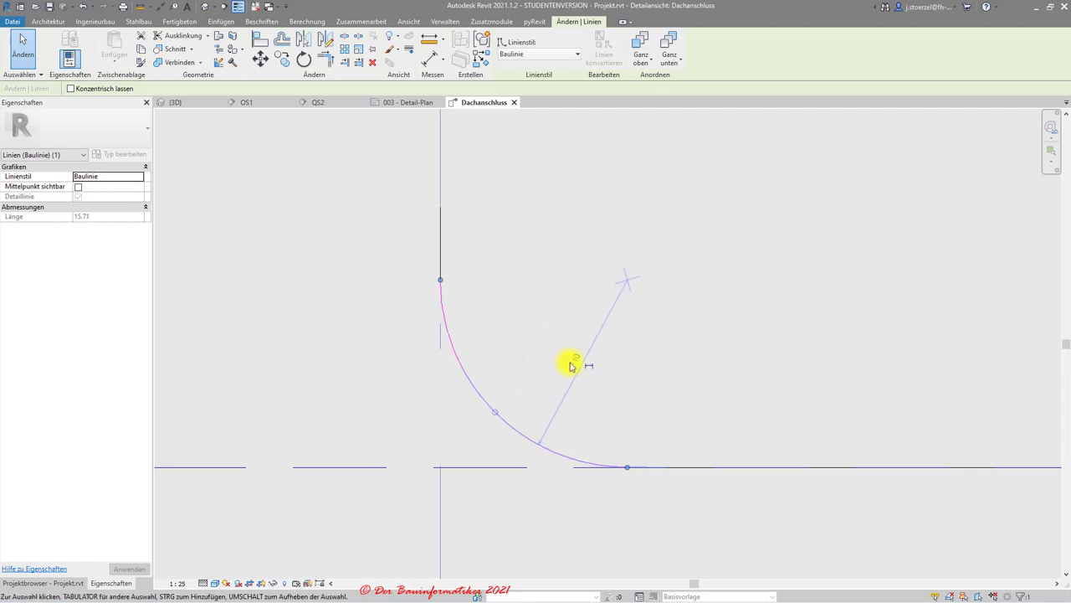
{"action": "left_click", "coordinate": [573, 361]}
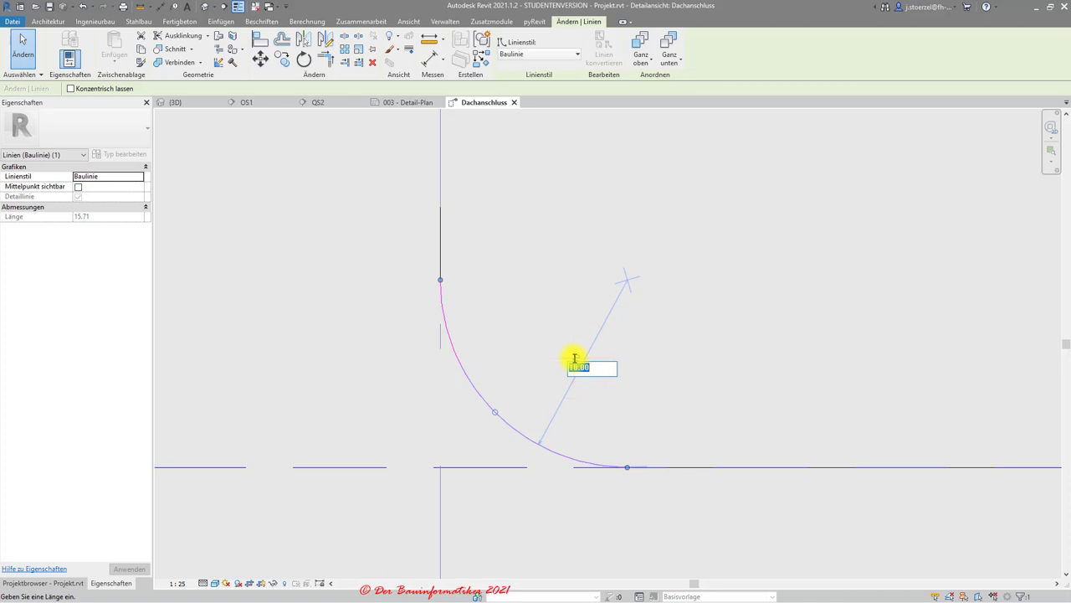
{"action": "type", "text": "7"}
{"action": "key", "text": "Return"}
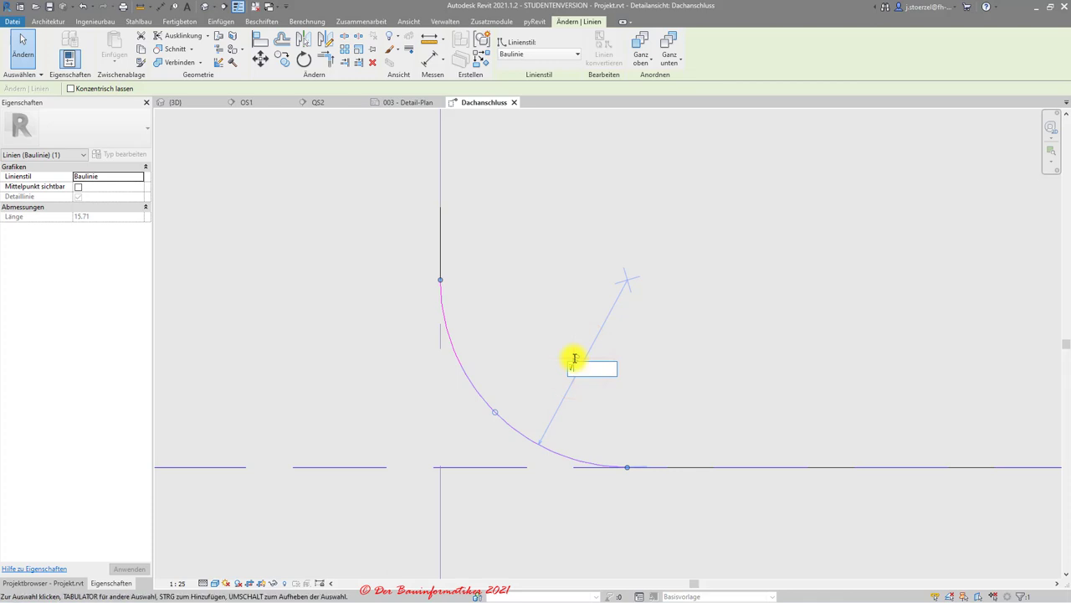
{"action": "left_click", "coordinate": [514, 356]}
Centre and select the corner lines, and reveal the hidden MuM add-in tab
{"action": "scroll", "coordinate": [514, 356], "scroll_direction": "down", "scroll_amount": 5}
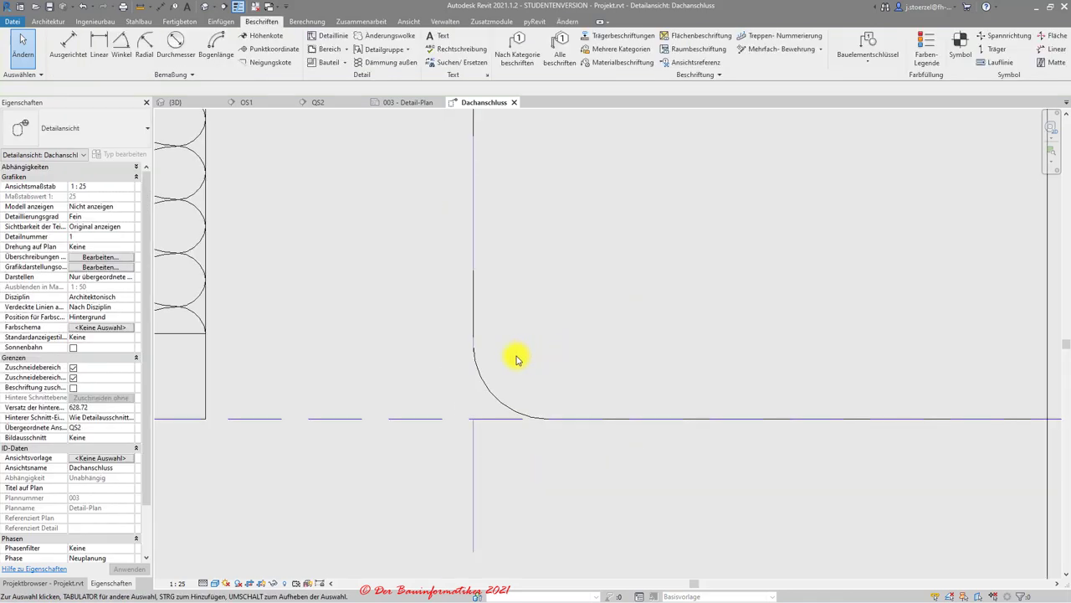
{"action": "scroll", "coordinate": [514, 356], "scroll_direction": "down", "scroll_amount": 3}
{"action": "scroll", "coordinate": [515, 359], "scroll_direction": "down", "scroll_amount": 4}
{"action": "middle_click_drag", "start_coordinate": [516, 358], "coordinate": [448, 415]}
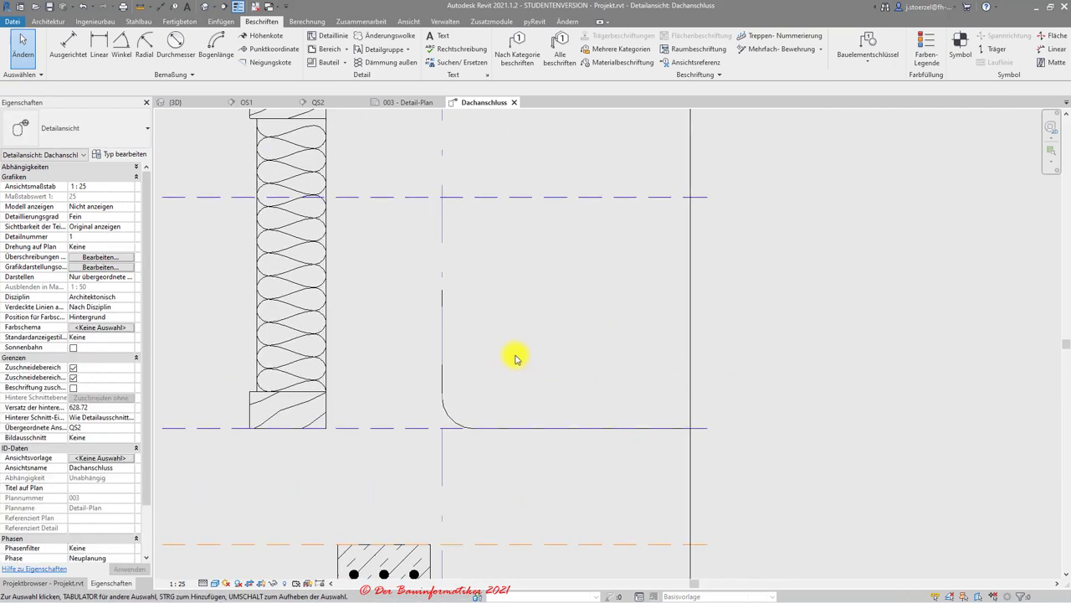
{"action": "mouse_move", "coordinate": [410, 268]}
{"action": "left_mouse_down"}
{"action": "mouse_move", "coordinate": [737, 469]}
{"action": "mouse_move", "coordinate": [630, 479]}
{"action": "left_mouse_up"}
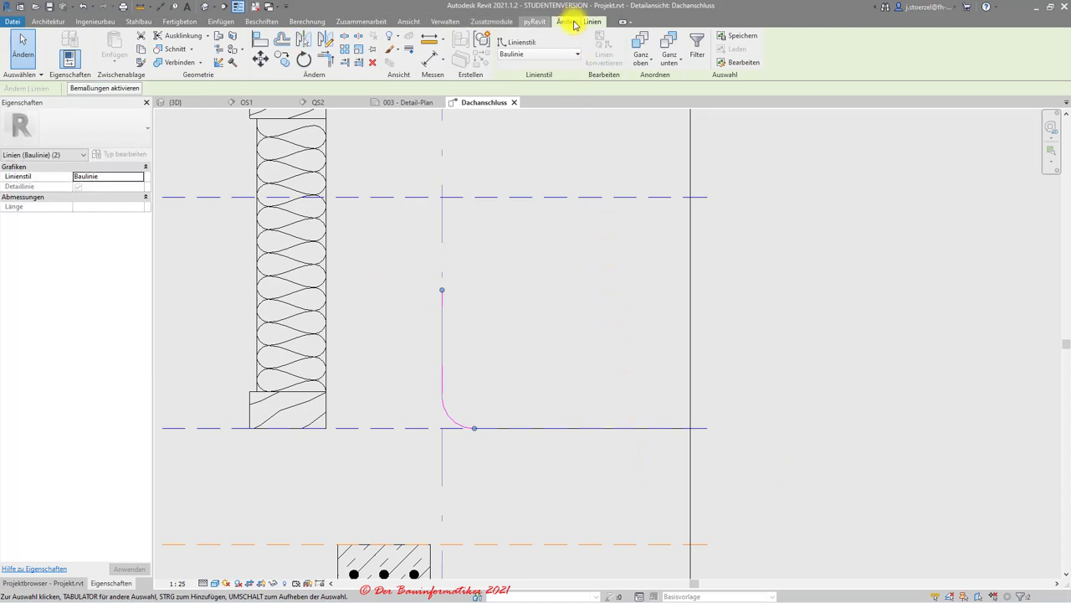
{"action": "left_click", "coordinate": [537, 24]}
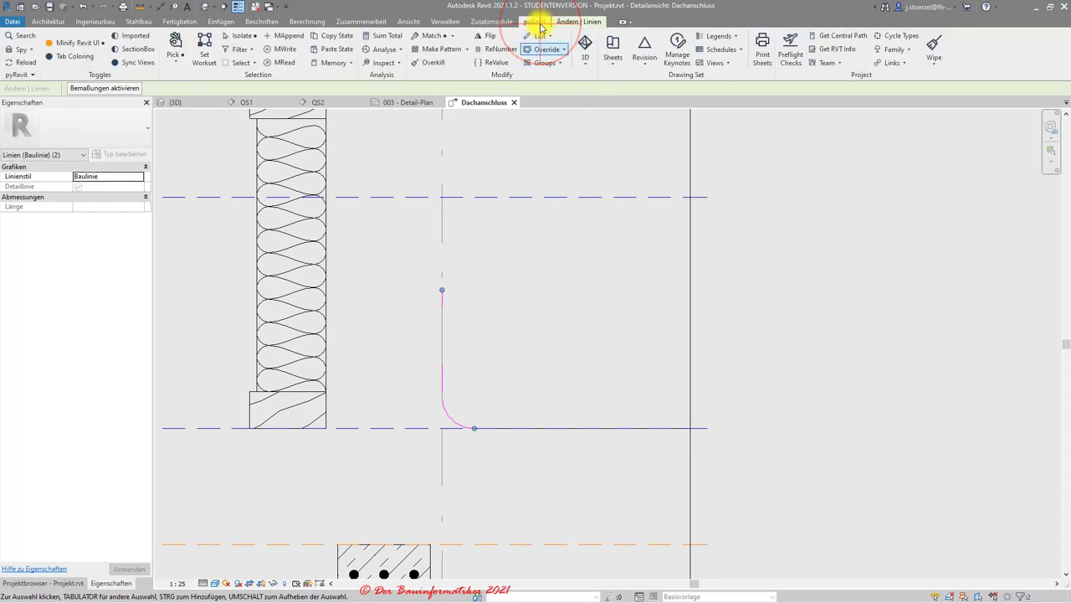
{"action": "left_click", "coordinate": [71, 45]}
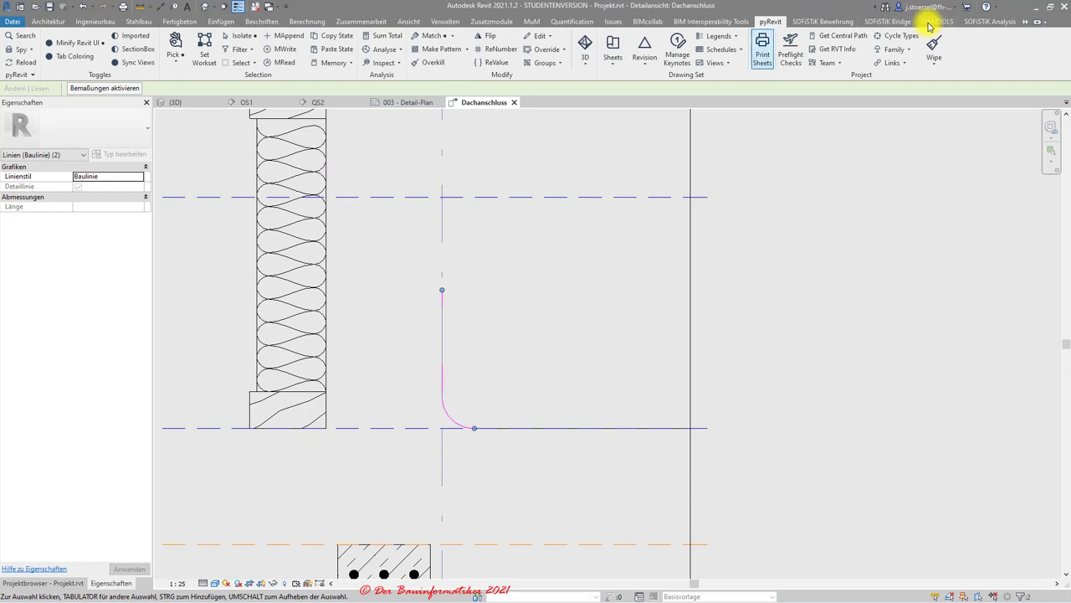
{"action": "left_click", "coordinate": [536, 25]}
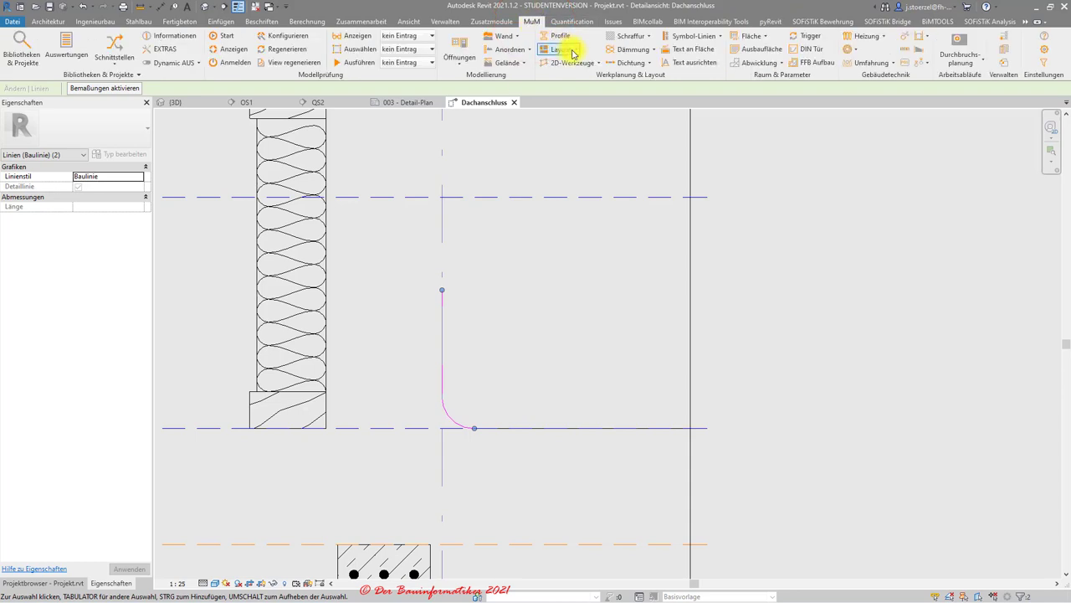
{"action": "left_click", "coordinate": [650, 64]}
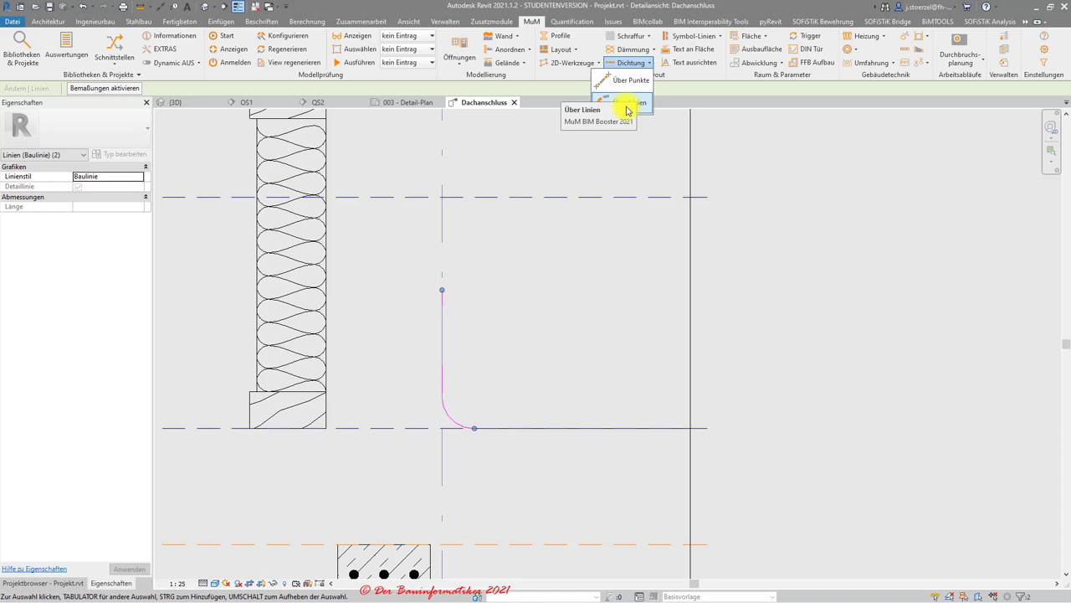
{"action": "left_click", "coordinate": [401, 244]}
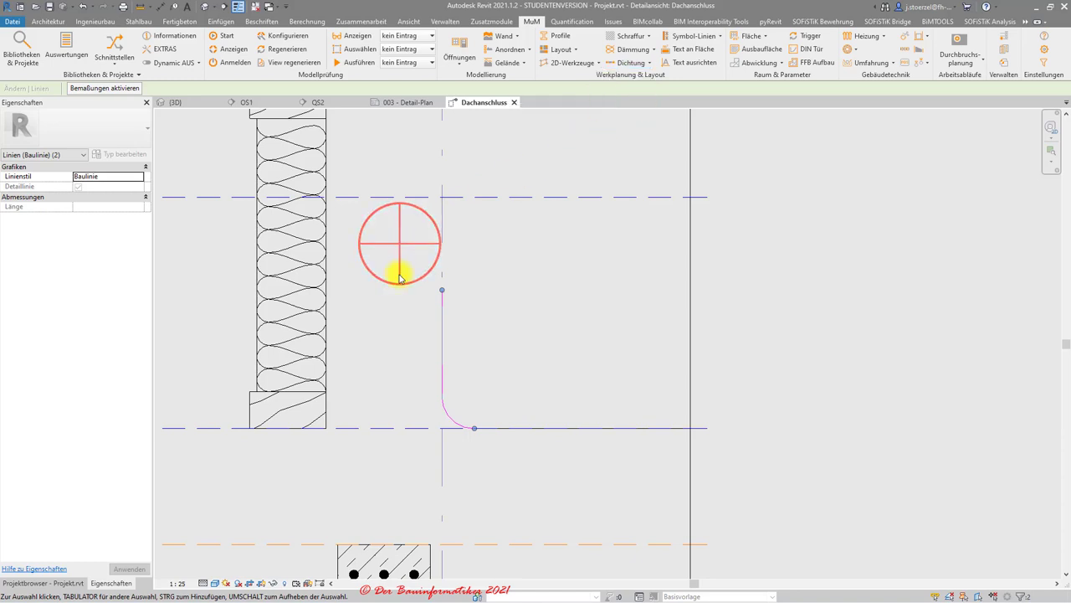
Apply MuM Dichtung Über Linien to all three lines and select group Dichtung1
{"action": "left_click_drag", "start_coordinate": [400, 255], "coordinate": [749, 442]}
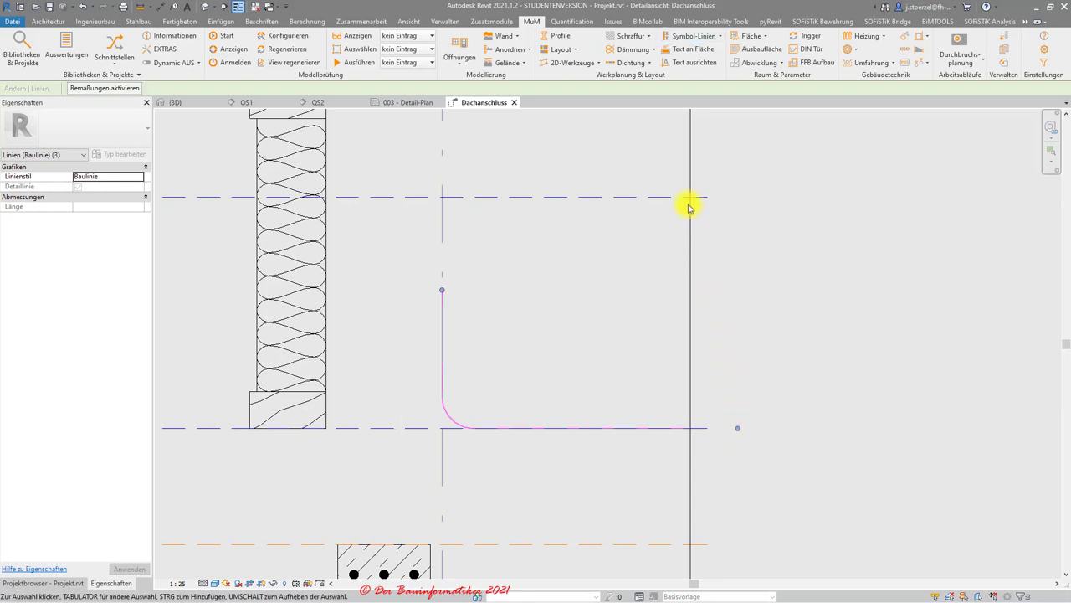
{"action": "left_click", "coordinate": [653, 64]}
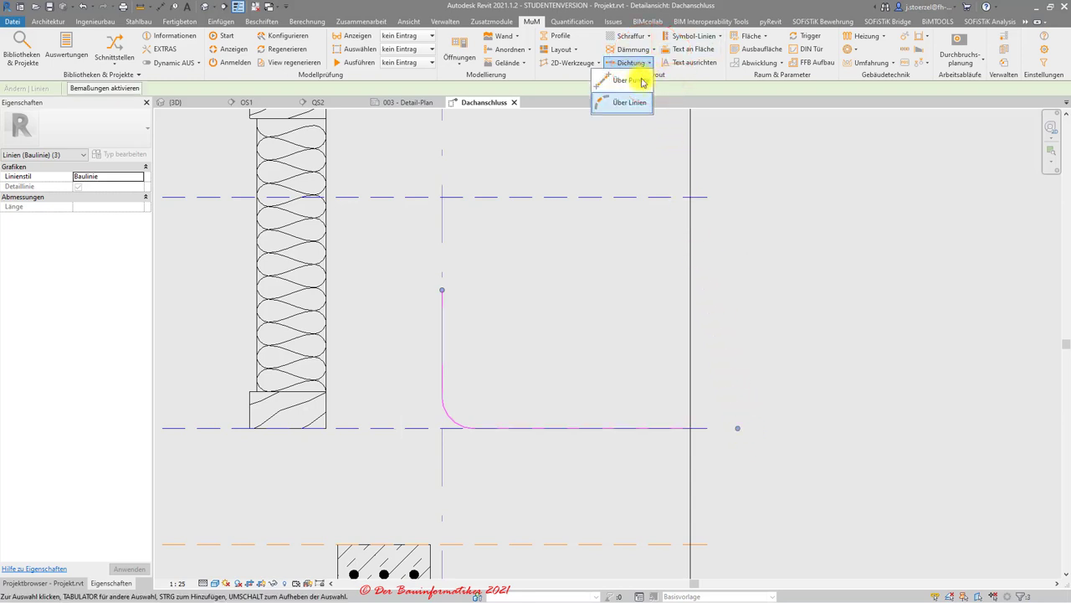
{"action": "left_click", "coordinate": [623, 102]}
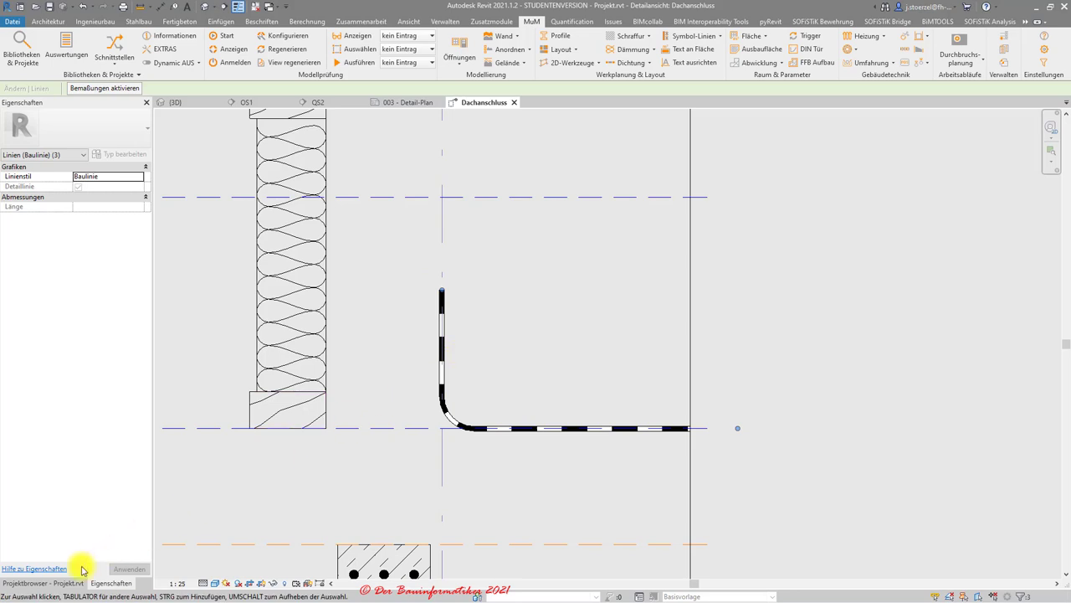
{"action": "left_click", "coordinate": [53, 583]}
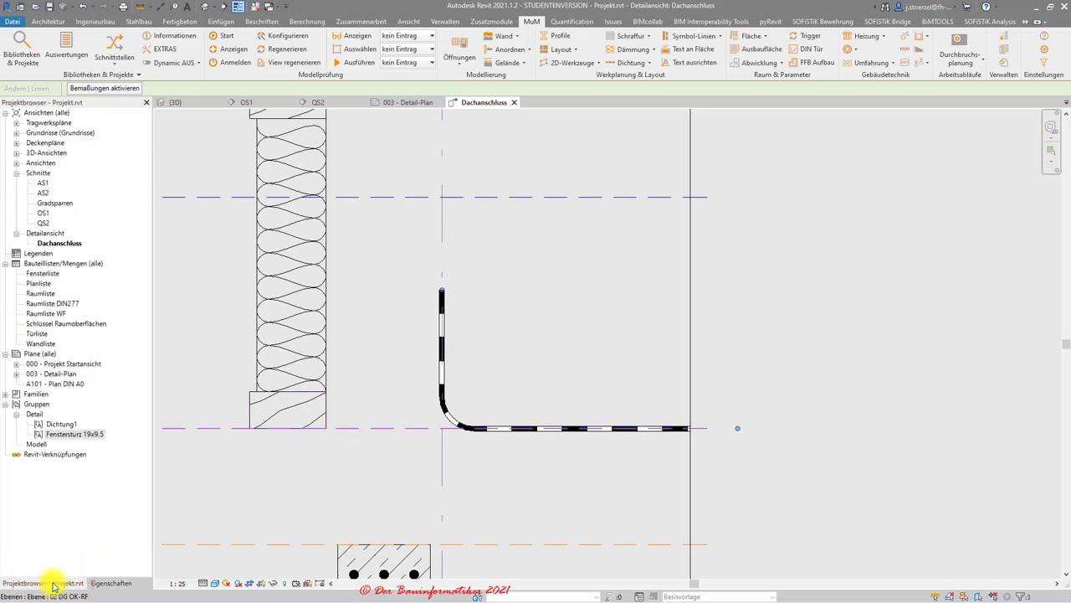
{"action": "left_click", "coordinate": [61, 424]}
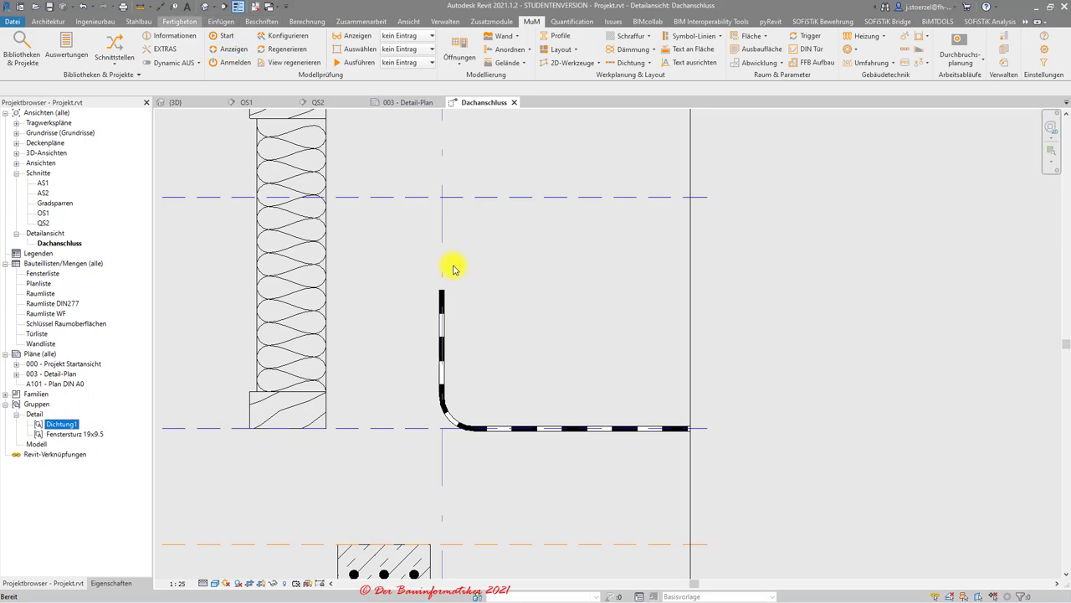
Rename detail group Dichtung1 to Abdichtung and drag an instance into the view
{"action": "left_click", "coordinate": [267, 23]}
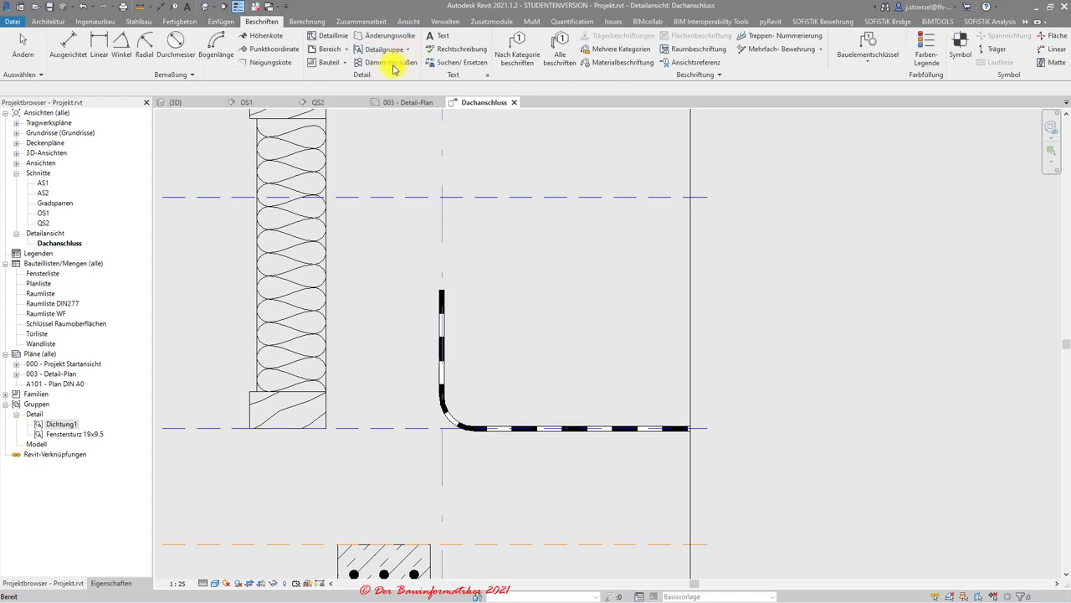
{"action": "right_click", "coordinate": [63, 425]}
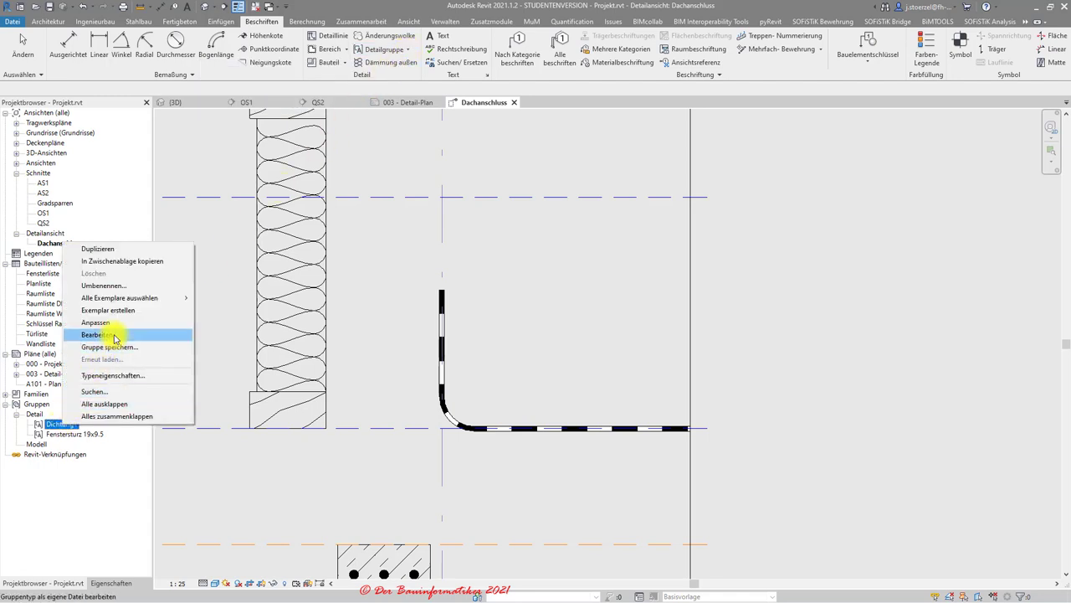
{"action": "left_click", "coordinate": [107, 286]}
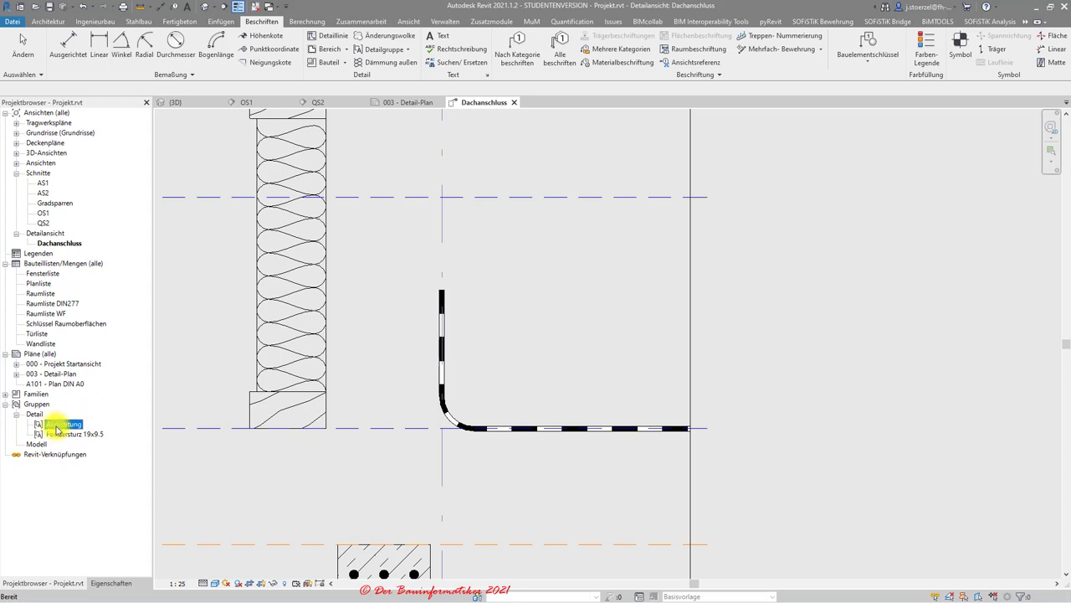
{"action": "left_click_drag", "start_coordinate": [52, 427], "coordinate": [449, 377]}
Place the Abdichtung group in the detail and switch back to the view's properties
{"action": "scroll", "coordinate": [463, 374], "scroll_direction": "down", "scroll_amount": 2}
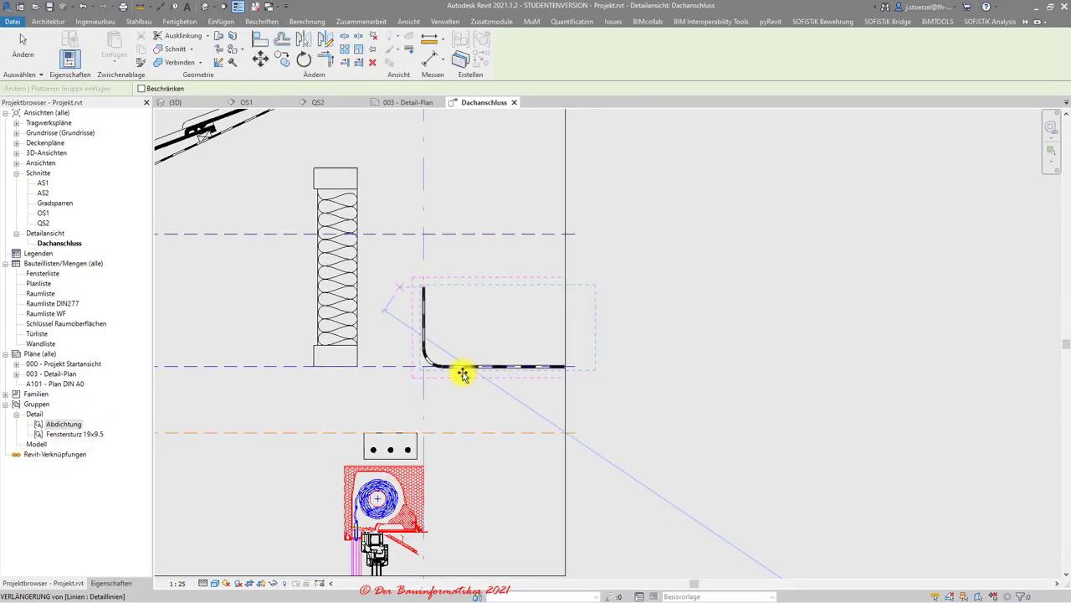
{"action": "scroll", "coordinate": [463, 374], "scroll_direction": "down", "scroll_amount": 2}
{"action": "scroll", "coordinate": [465, 373], "scroll_direction": "down", "scroll_amount": 2}
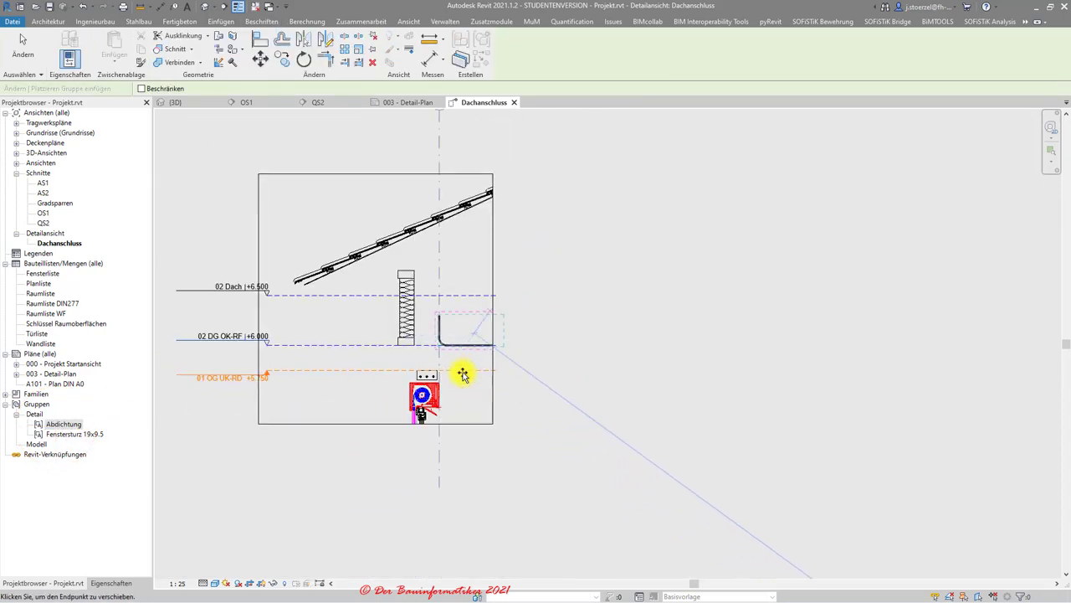
{"action": "left_click", "coordinate": [340, 325]}
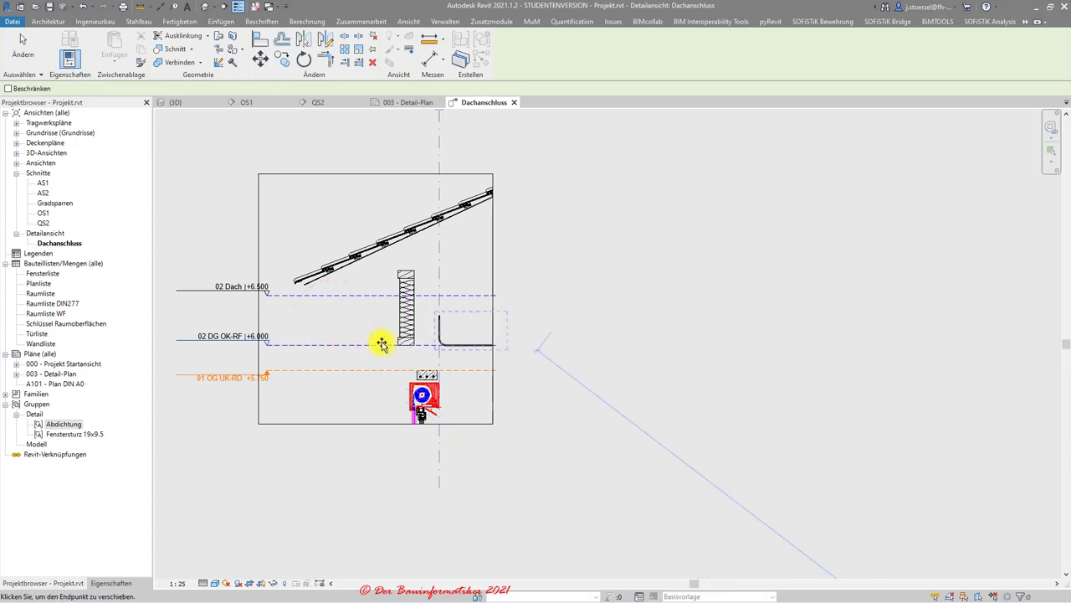
{"action": "key", "text": "Escape"}
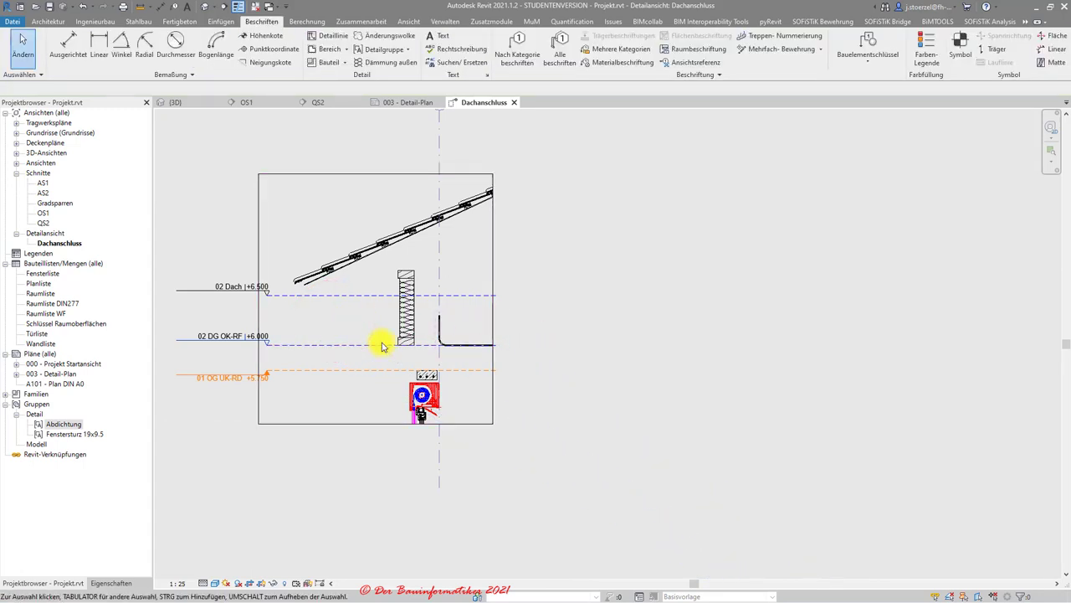
{"action": "scroll", "coordinate": [382, 344], "scroll_direction": "up", "scroll_amount": 1}
{"action": "scroll", "coordinate": [382, 342], "scroll_direction": "up", "scroll_amount": 3}
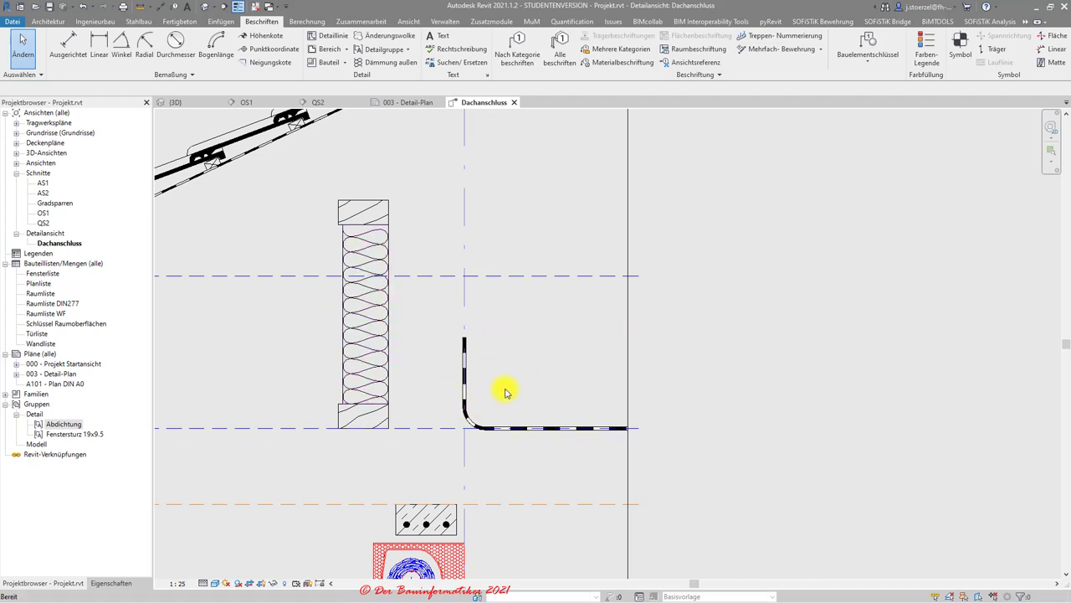
{"action": "scroll", "coordinate": [504, 392], "scroll_direction": "down", "scroll_amount": 2}
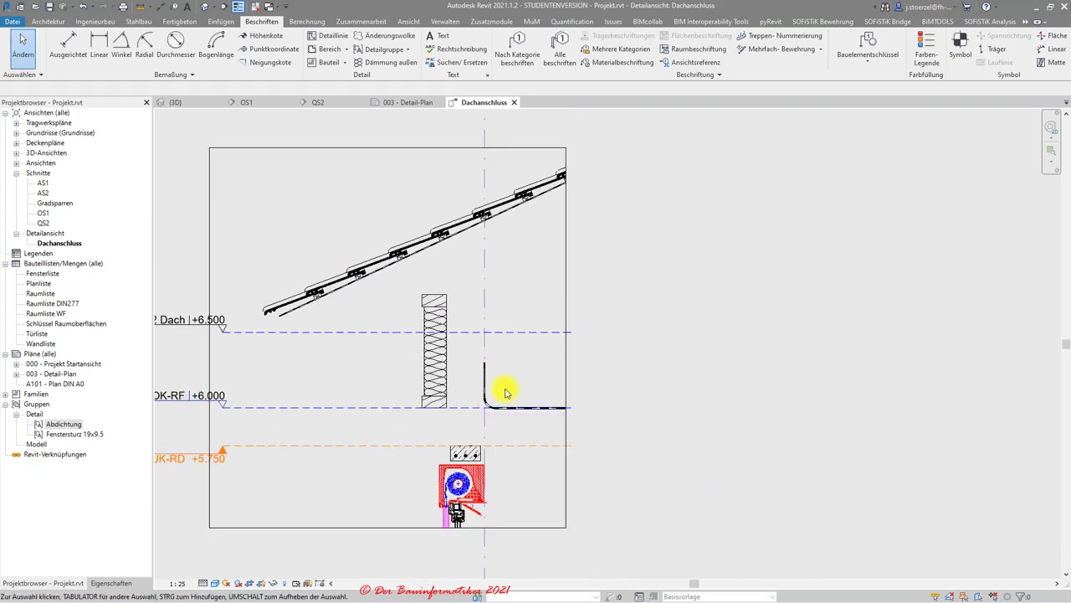
{"action": "left_click", "coordinate": [114, 582]}
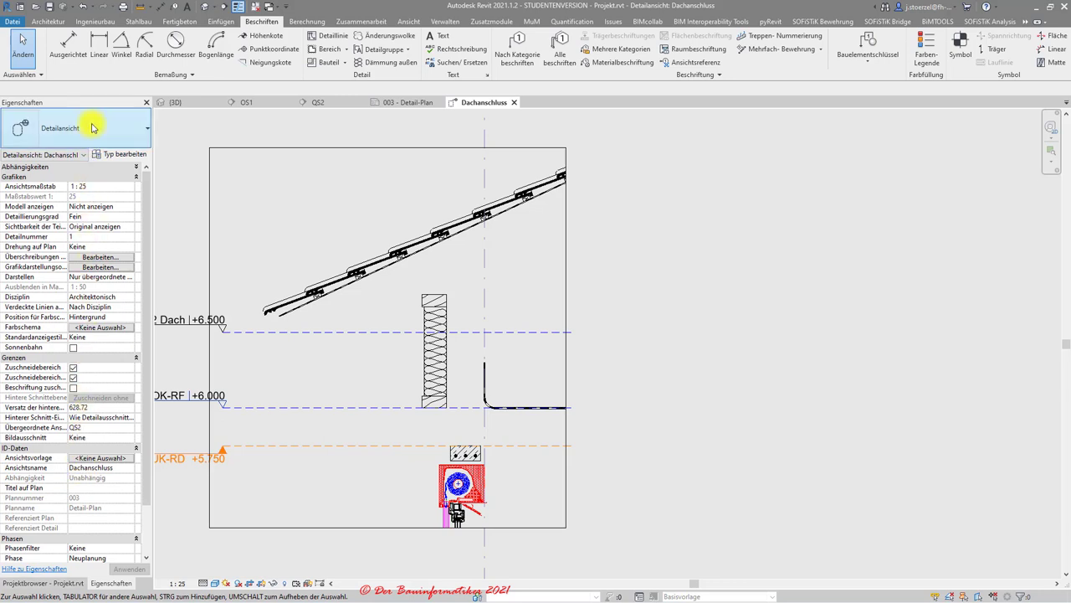
Set the view's Modell anzeigen property back to Normal
{"action": "left_click", "coordinate": [116, 209]}
{"action": "left_click", "coordinate": [128, 206]}
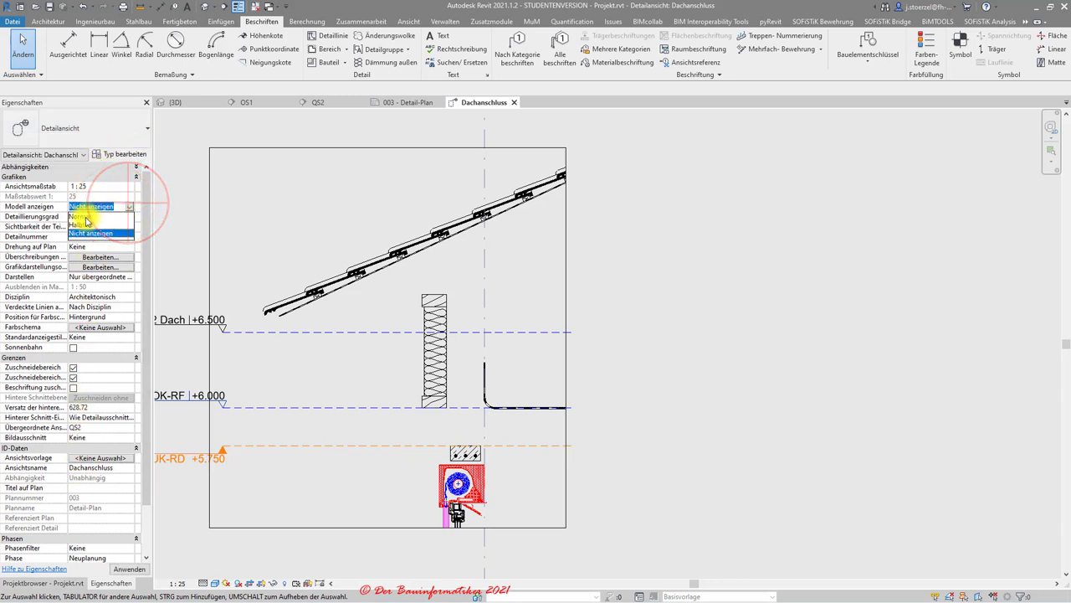
{"action": "left_click", "coordinate": [86, 222]}
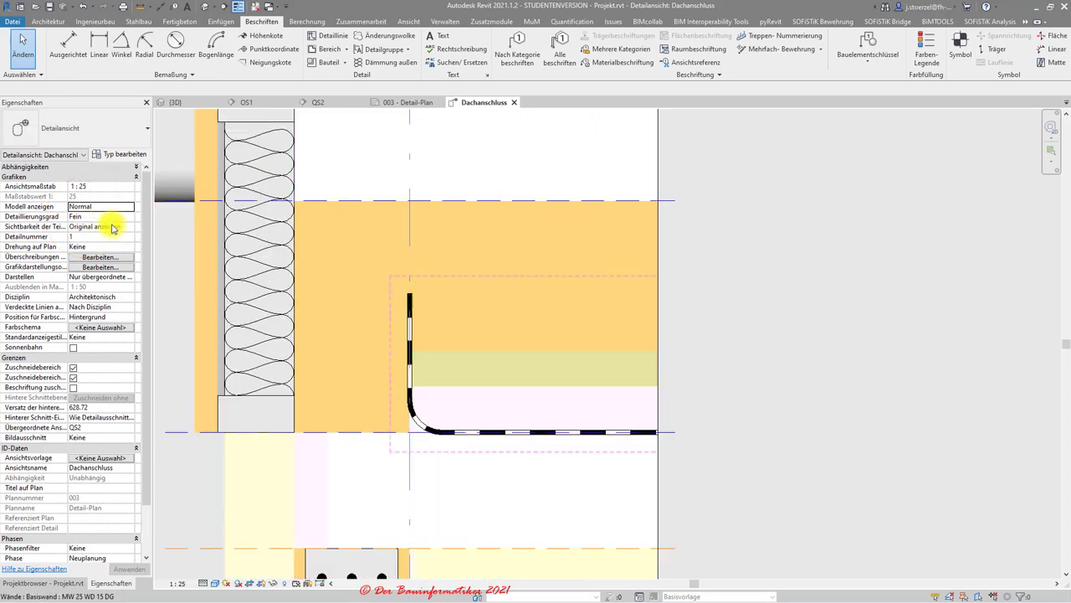
Open the Abdichtung membrane group for editing
{"action": "left_click", "coordinate": [411, 299]}
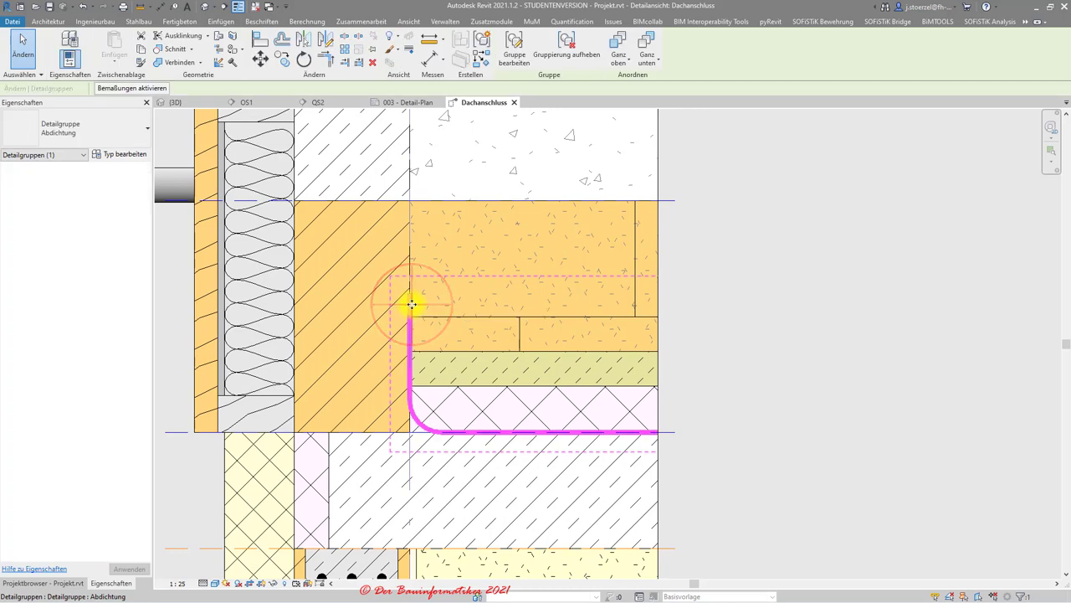
{"action": "scroll", "coordinate": [411, 305], "scroll_direction": "up", "scroll_amount": 4}
{"action": "left_click", "coordinate": [407, 283]}
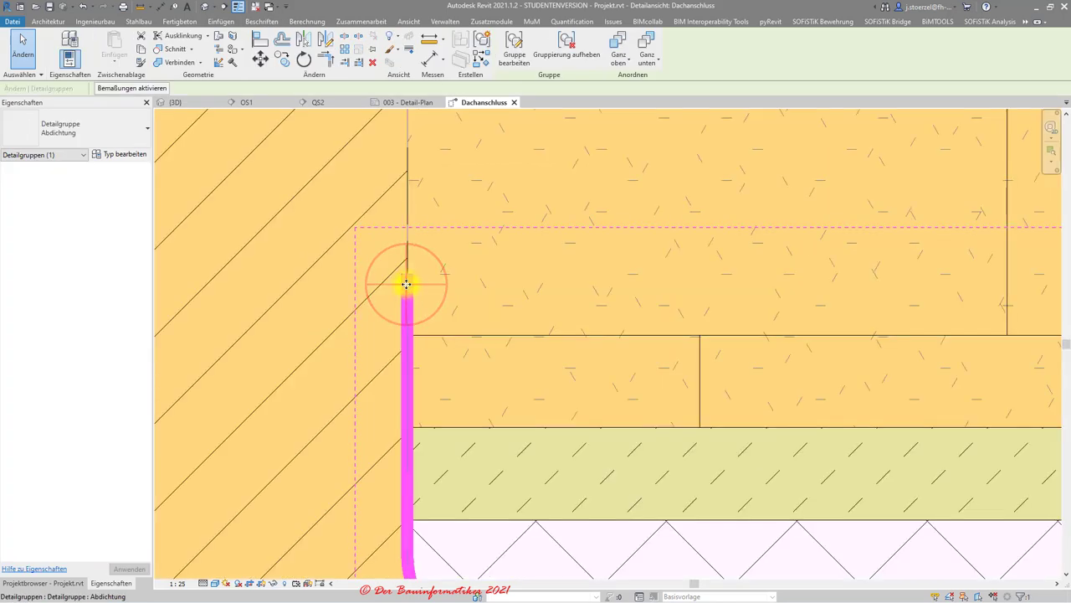
{"action": "scroll", "coordinate": [406, 284], "scroll_direction": "down", "scroll_amount": 2}
{"action": "right_click", "coordinate": [407, 284]}
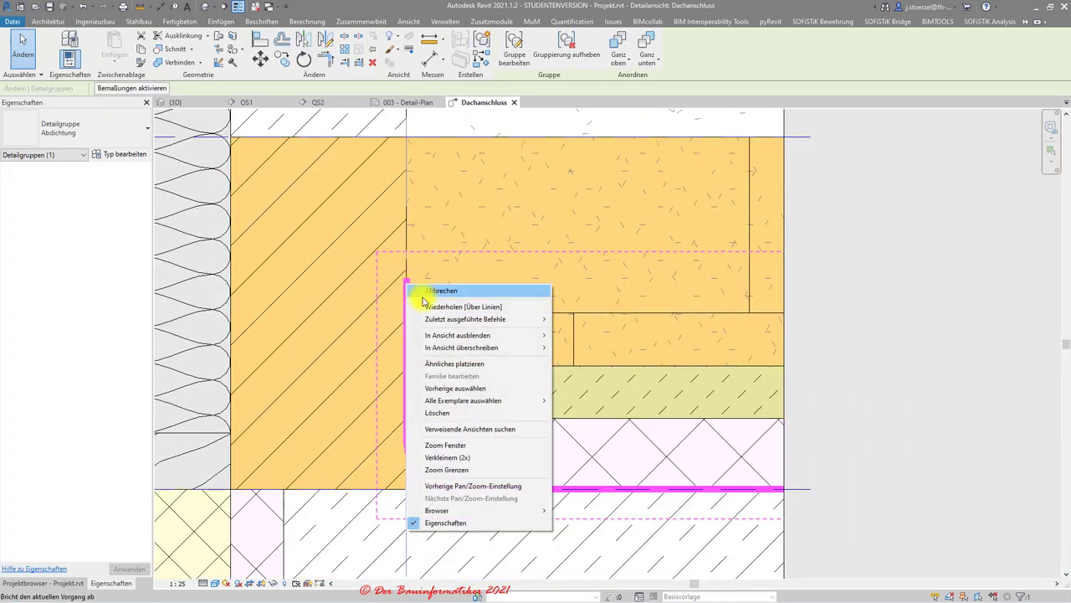
{"action": "left_click", "coordinate": [518, 52]}
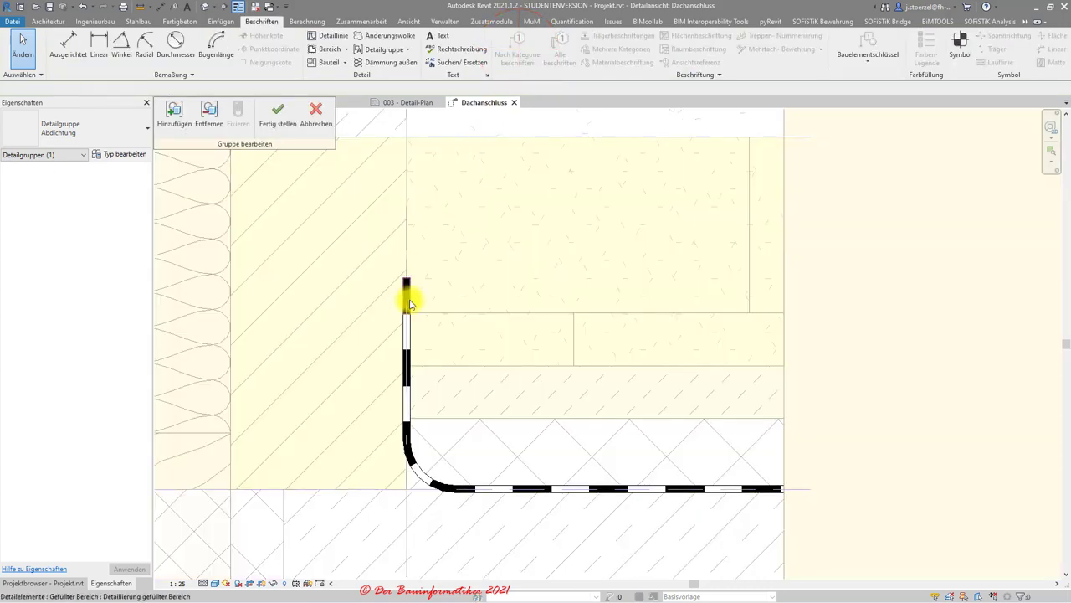
Delete pieces at the membrane strip's top, then undo removing the white strip piece
{"action": "left_click", "coordinate": [409, 300]}
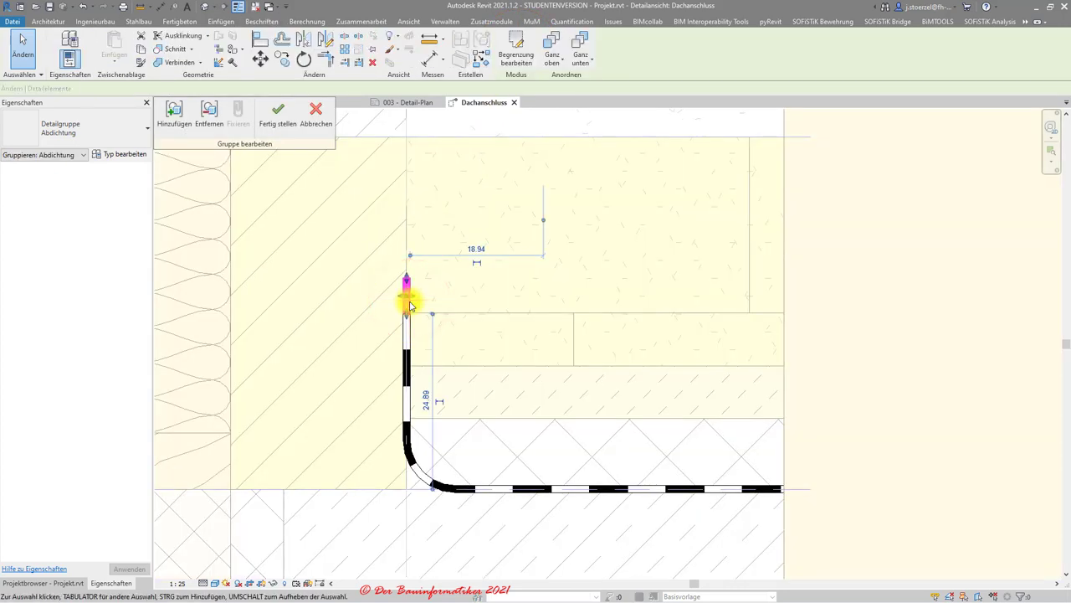
{"action": "scroll", "coordinate": [410, 302], "scroll_direction": "up", "scroll_amount": 2}
{"action": "left_click", "coordinate": [366, 233]}
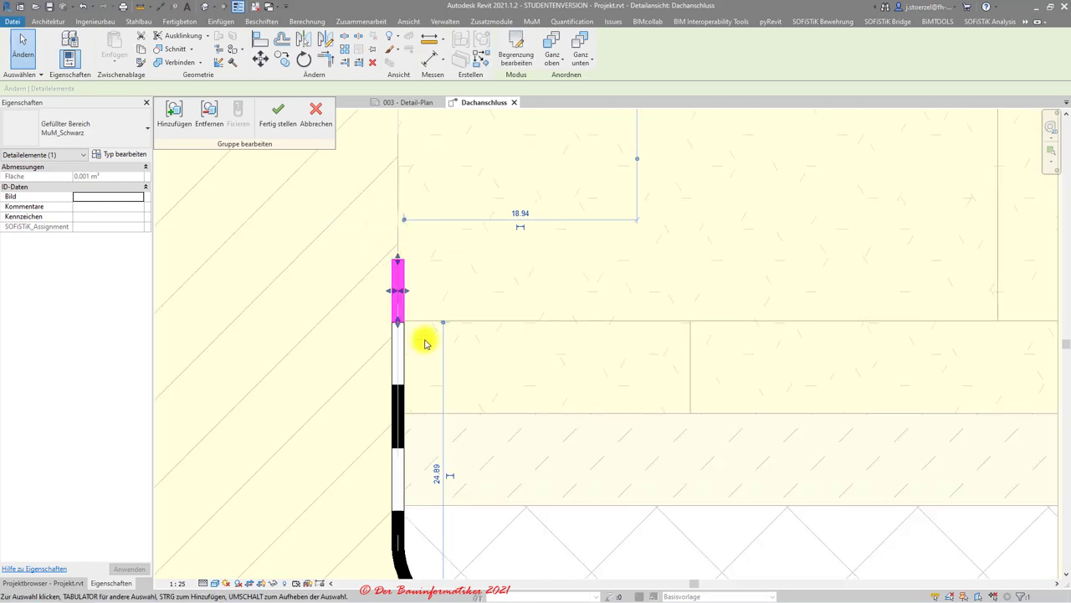
{"action": "key", "text": "Delete"}
{"action": "left_click", "coordinate": [385, 322]}
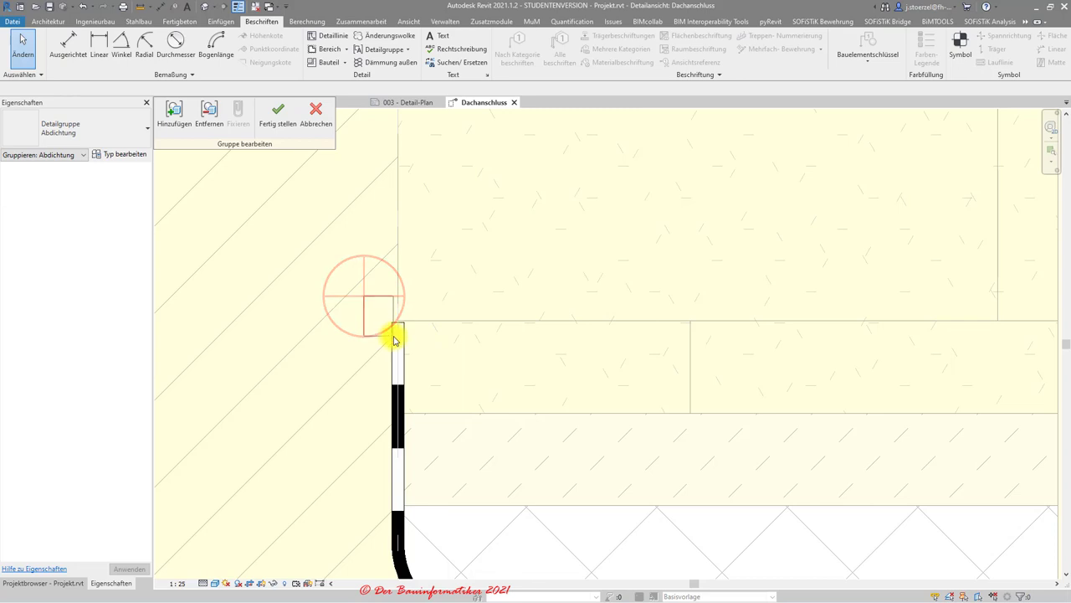
{"action": "left_click_drag", "start_coordinate": [394, 339], "coordinate": [417, 377]}
{"action": "left_click", "coordinate": [349, 285]}
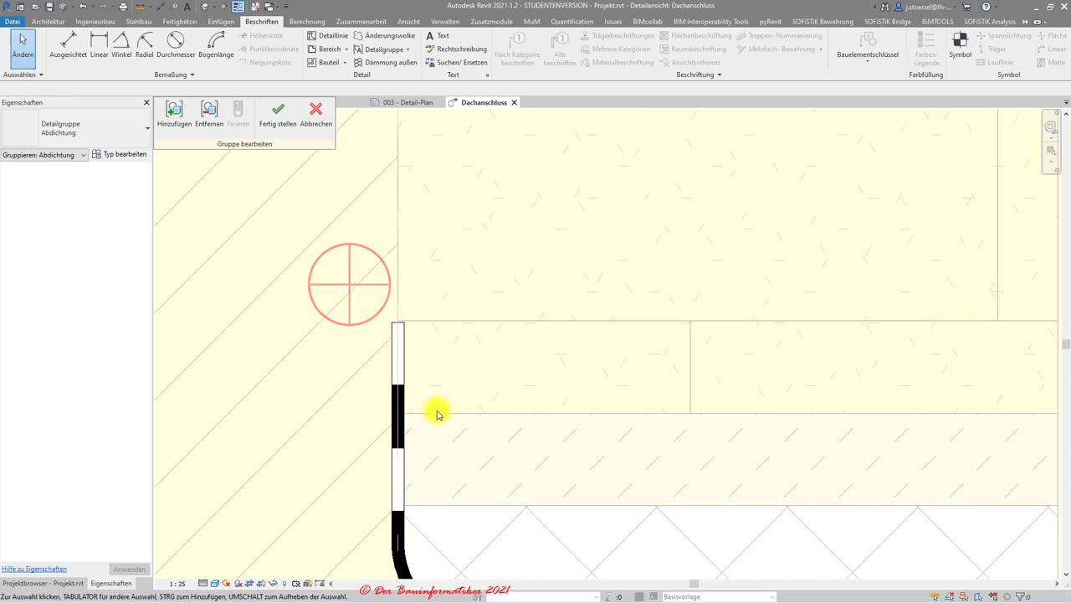
{"action": "left_click", "coordinate": [402, 361]}
{"action": "key", "text": "Delete"}
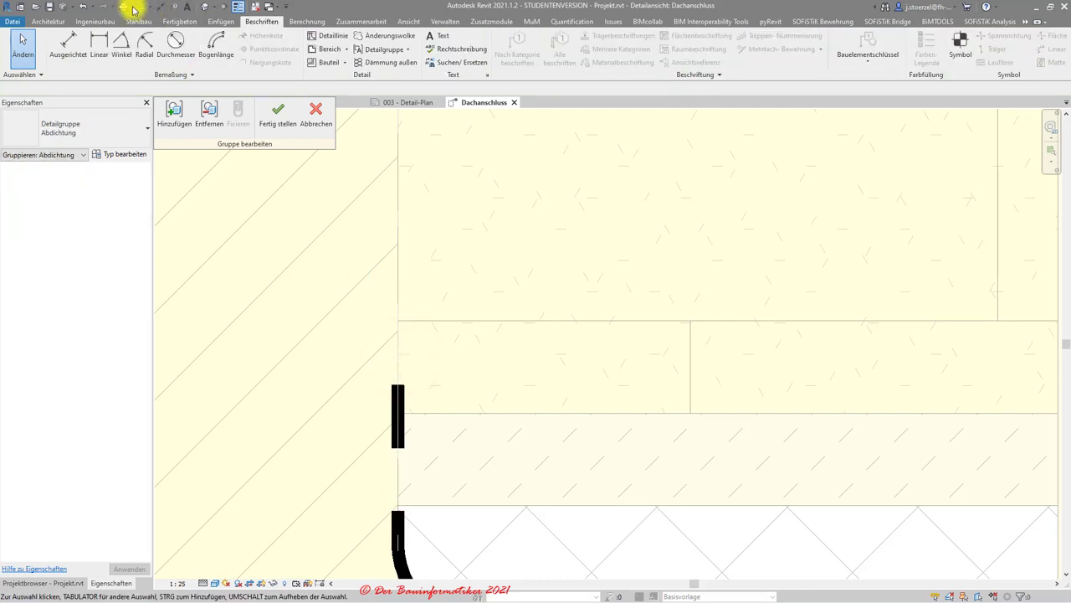
{"action": "left_click", "coordinate": [89, 8]}
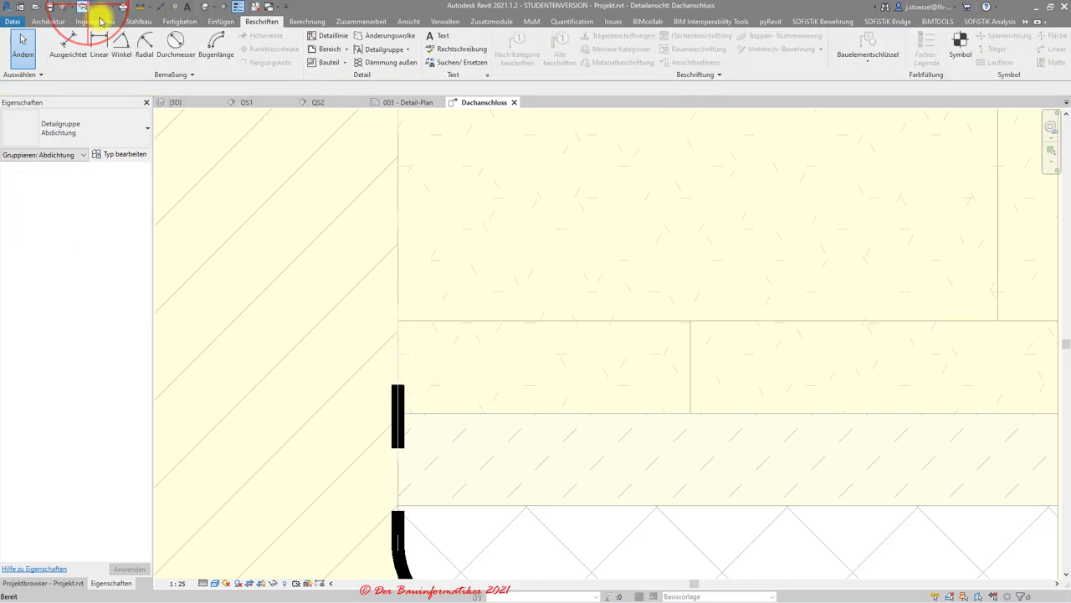
Drag the top strip piece's end down to shorten it and finish the group edit
{"action": "left_click", "coordinate": [398, 355]}
{"action": "left_click", "coordinate": [397, 325]}
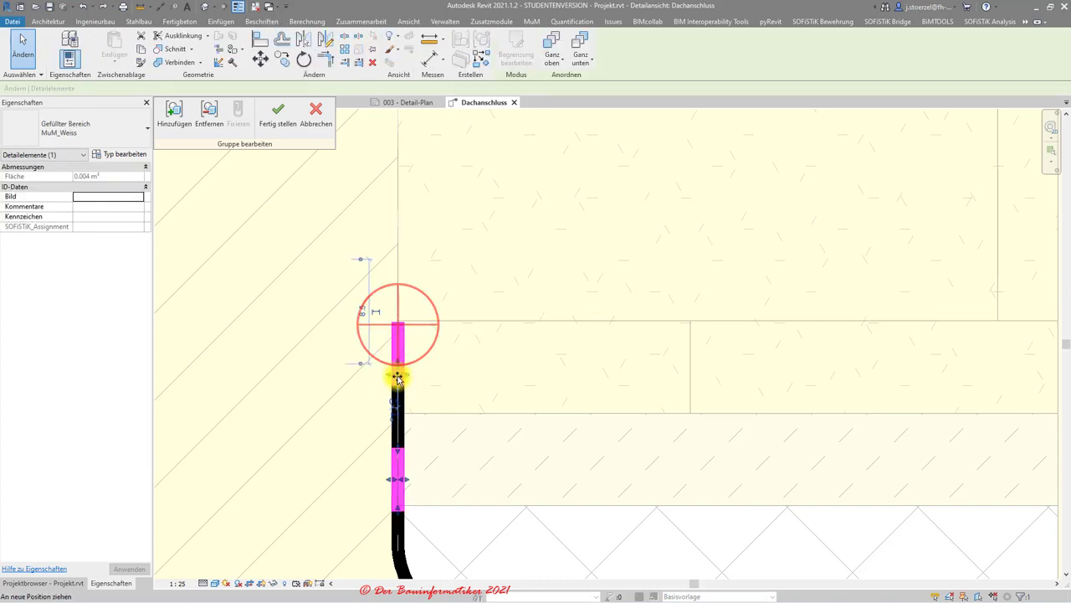
{"action": "left_click_drag", "start_coordinate": [398, 378], "coordinate": [406, 365]}
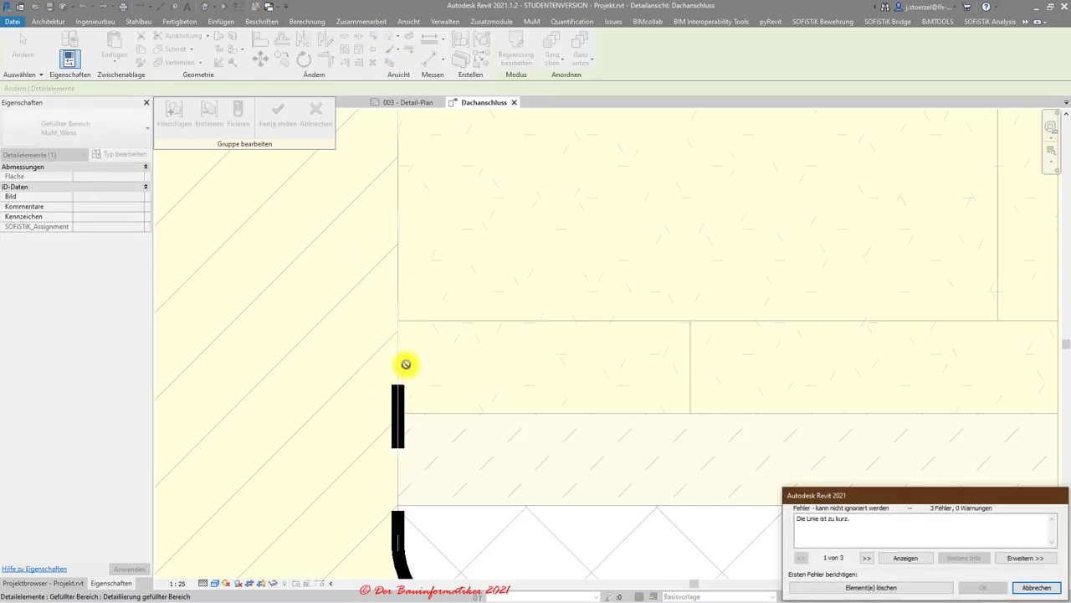
{"action": "left_click", "coordinate": [1036, 587]}
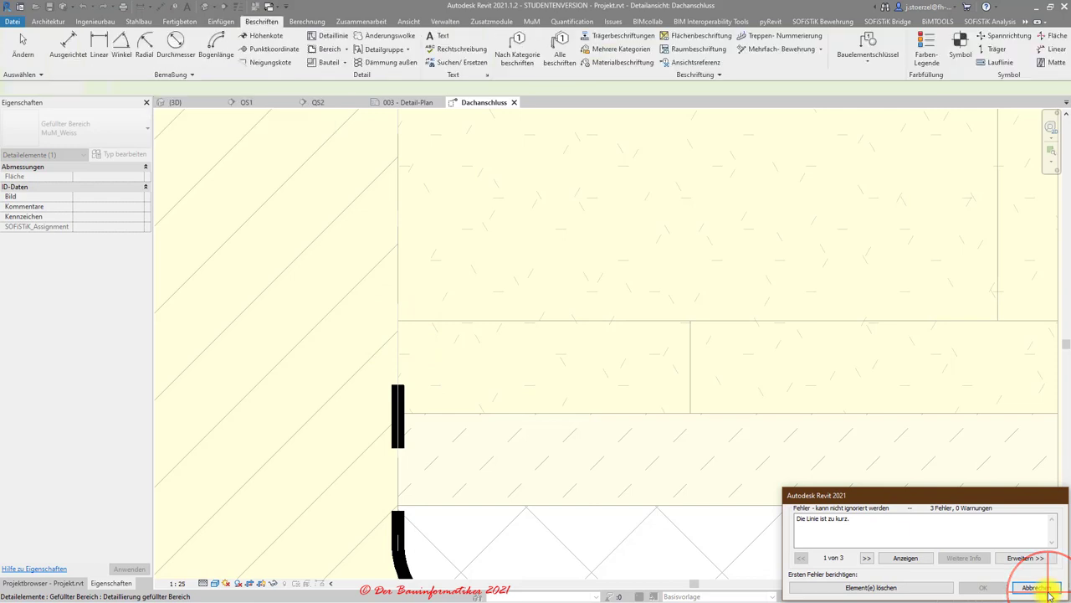
{"action": "left_click", "coordinate": [400, 329]}
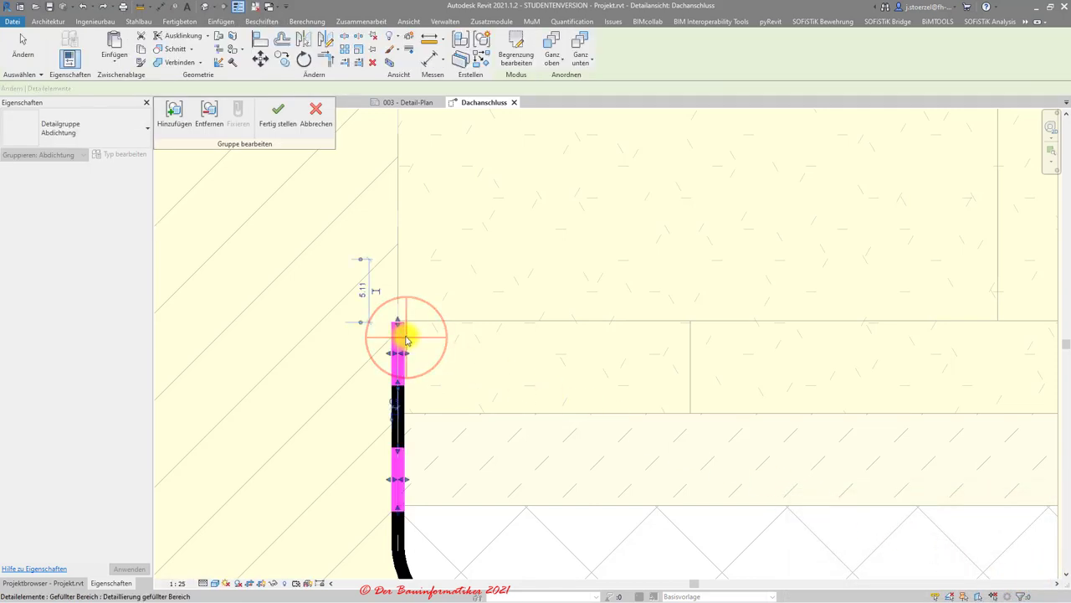
{"action": "left_click_drag", "start_coordinate": [400, 329], "coordinate": [399, 375]}
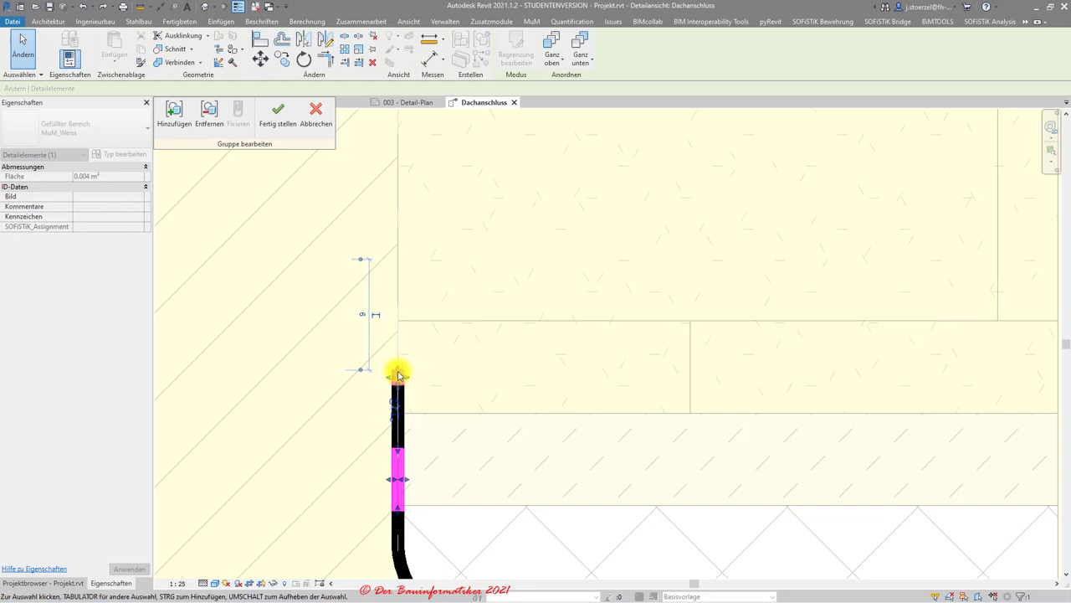
{"action": "key", "text": "Escape"}
{"action": "scroll", "coordinate": [398, 375], "scroll_direction": "down", "scroll_amount": 2}
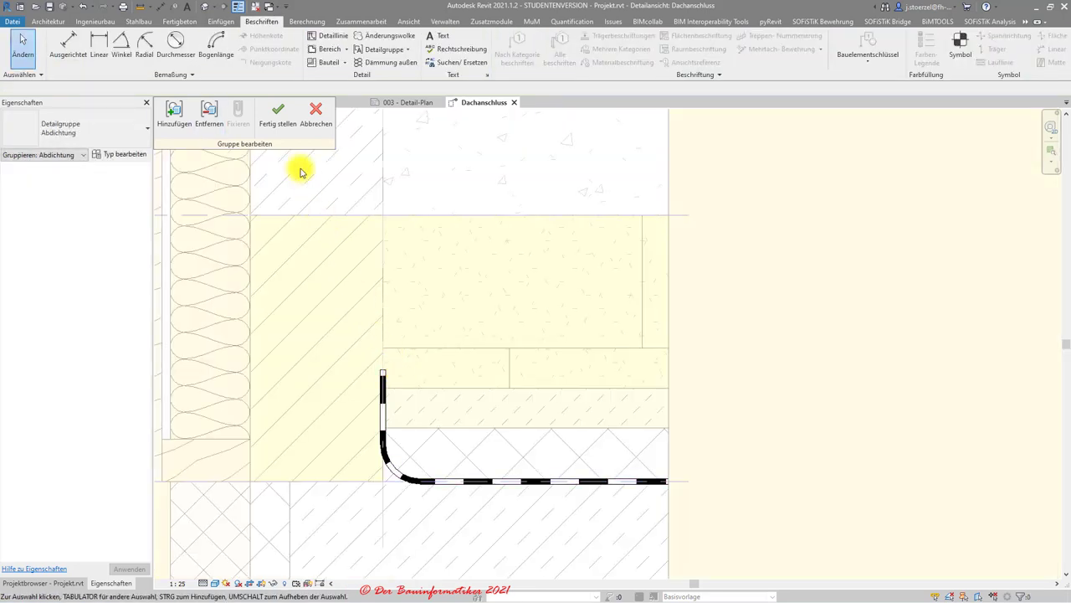
{"action": "left_click", "coordinate": [273, 111]}
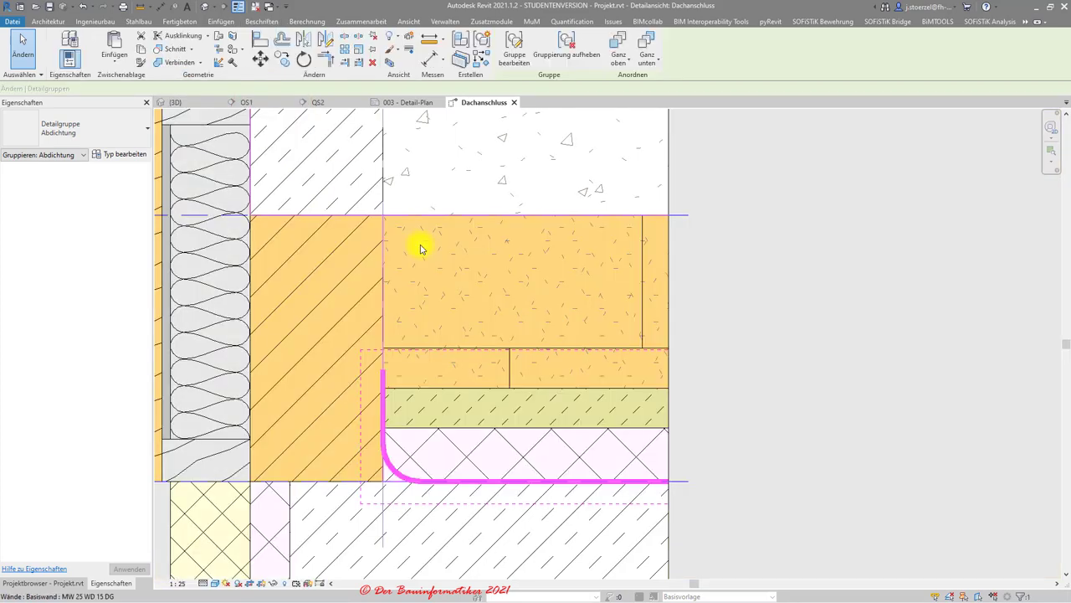
{"action": "key", "text": "Escape"}
{"action": "scroll", "coordinate": [418, 276], "scroll_direction": "down", "scroll_amount": 1}
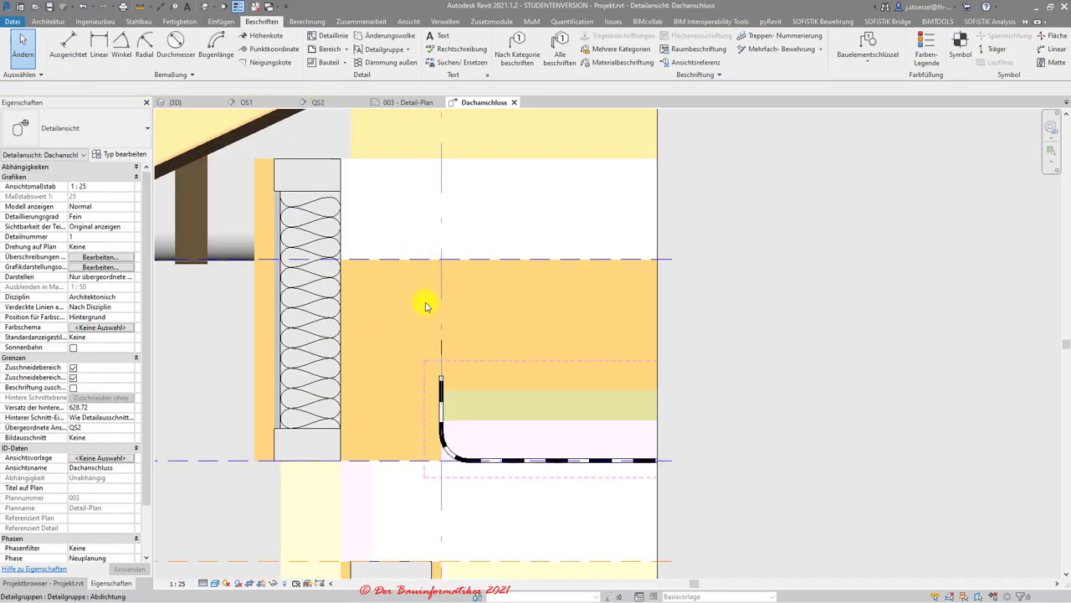
{"action": "scroll", "coordinate": [441, 463], "scroll_direction": "up", "scroll_amount": 2}
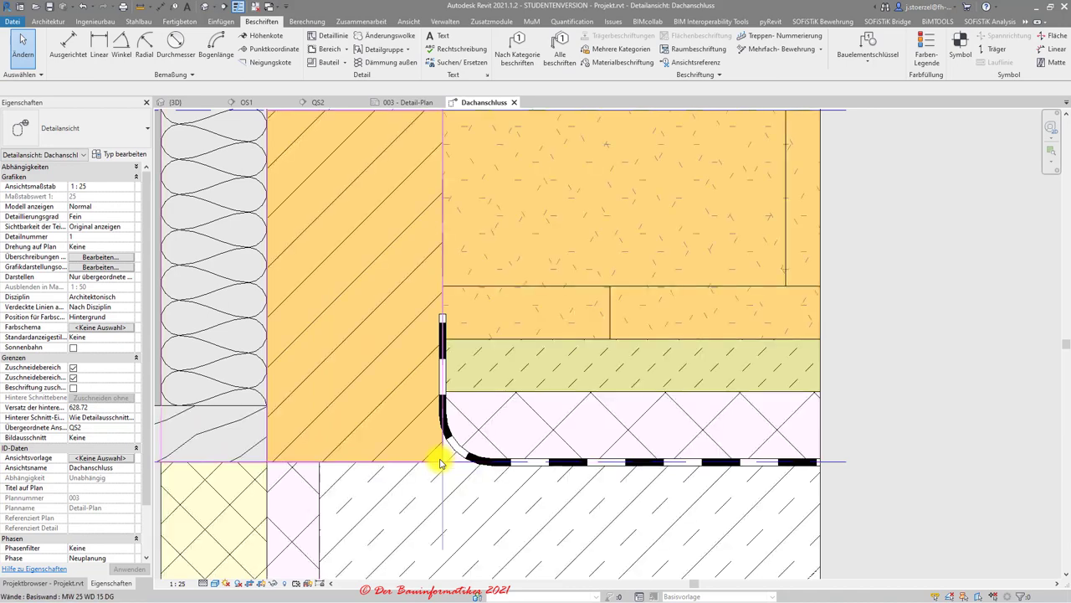
{"action": "scroll", "coordinate": [442, 463], "scroll_direction": "down", "scroll_amount": 1}
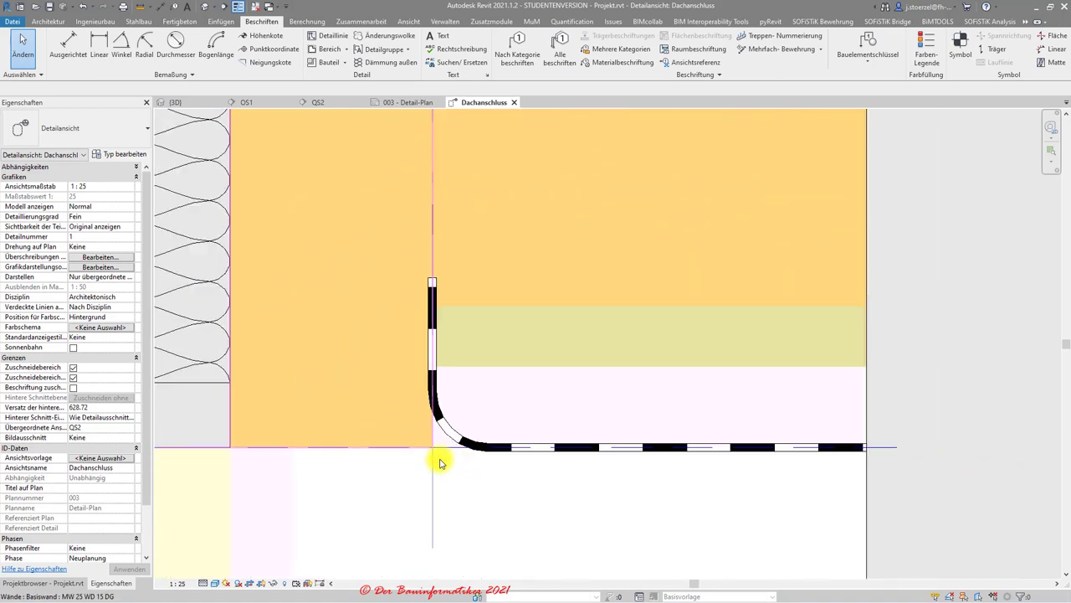
{"action": "scroll", "coordinate": [441, 463], "scroll_direction": "down", "scroll_amount": 1}
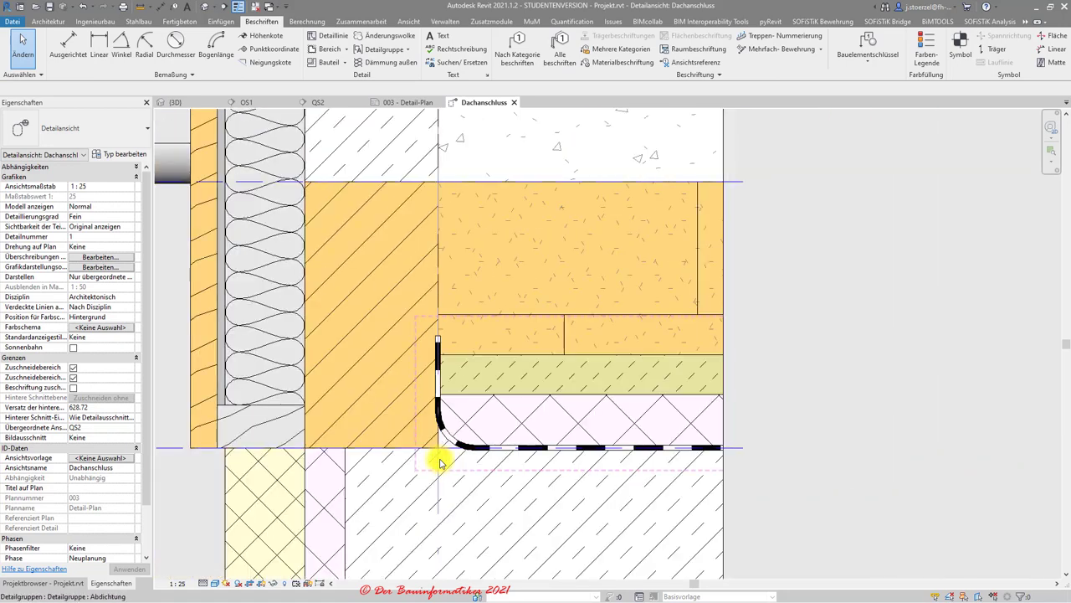
{"action": "scroll", "coordinate": [442, 463], "scroll_direction": "down", "scroll_amount": 1}
{"action": "scroll", "coordinate": [441, 463], "scroll_direction": "down", "scroll_amount": 2}
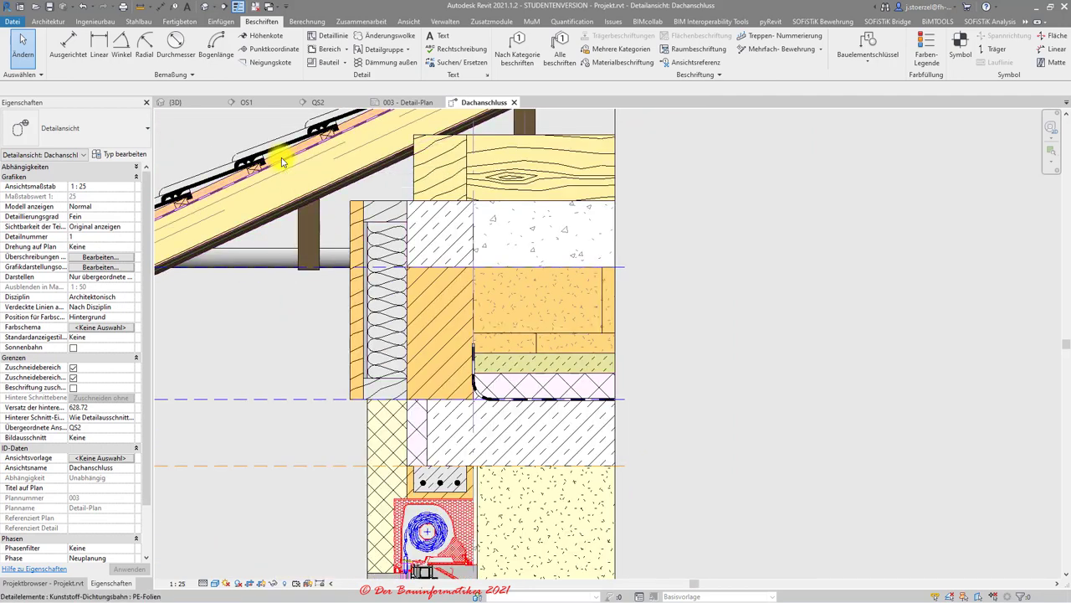
{"action": "key", "text": "Tab"}
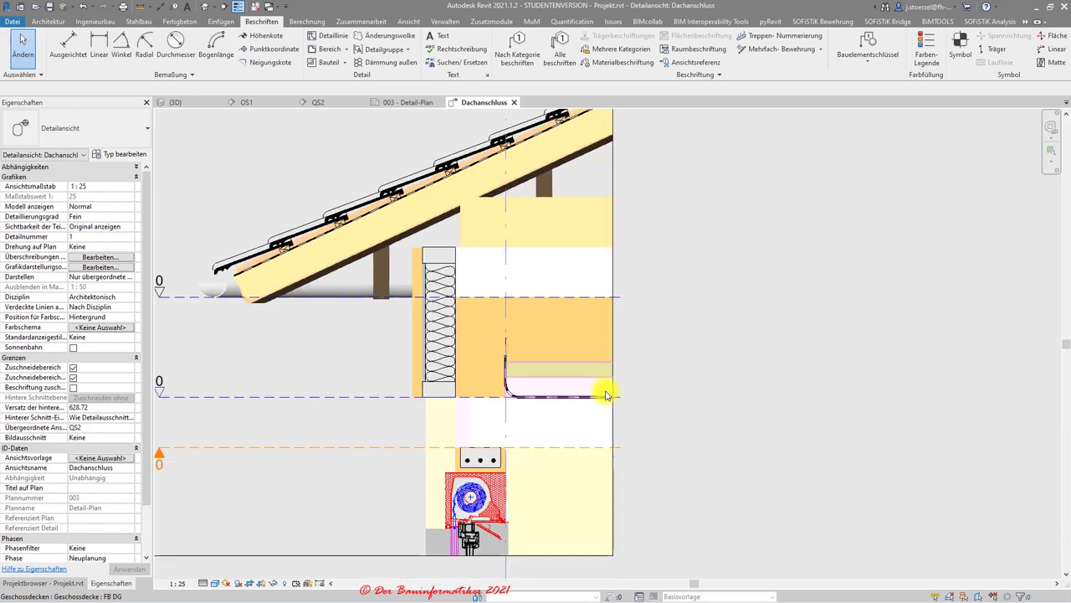
{"action": "scroll", "coordinate": [608, 394], "scroll_direction": "down", "scroll_amount": 1}
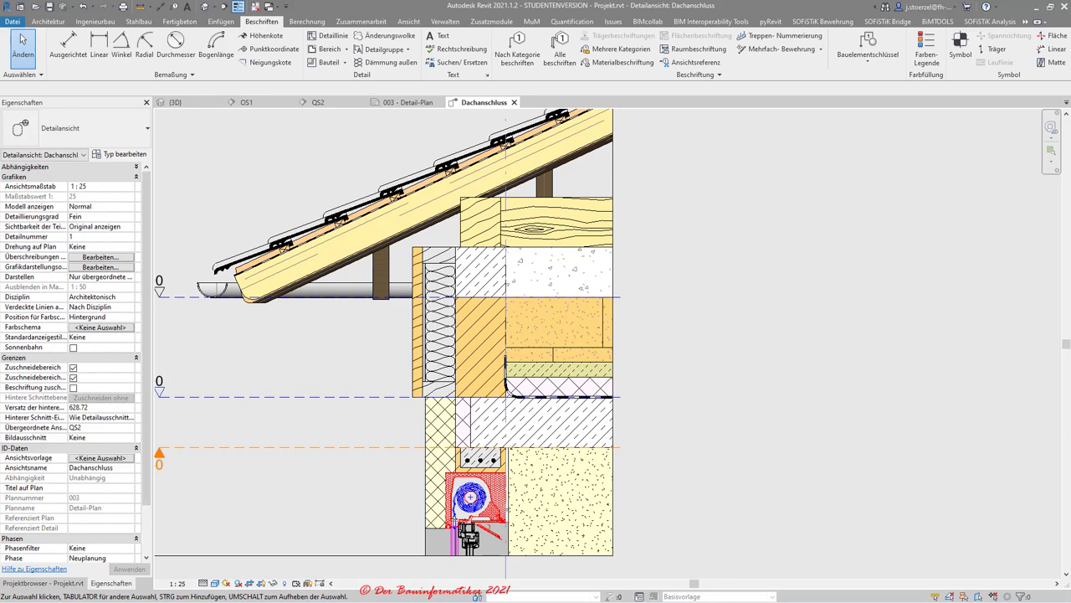
{"action": "scroll", "coordinate": [251, 255], "scroll_direction": "up", "scroll_amount": 3}
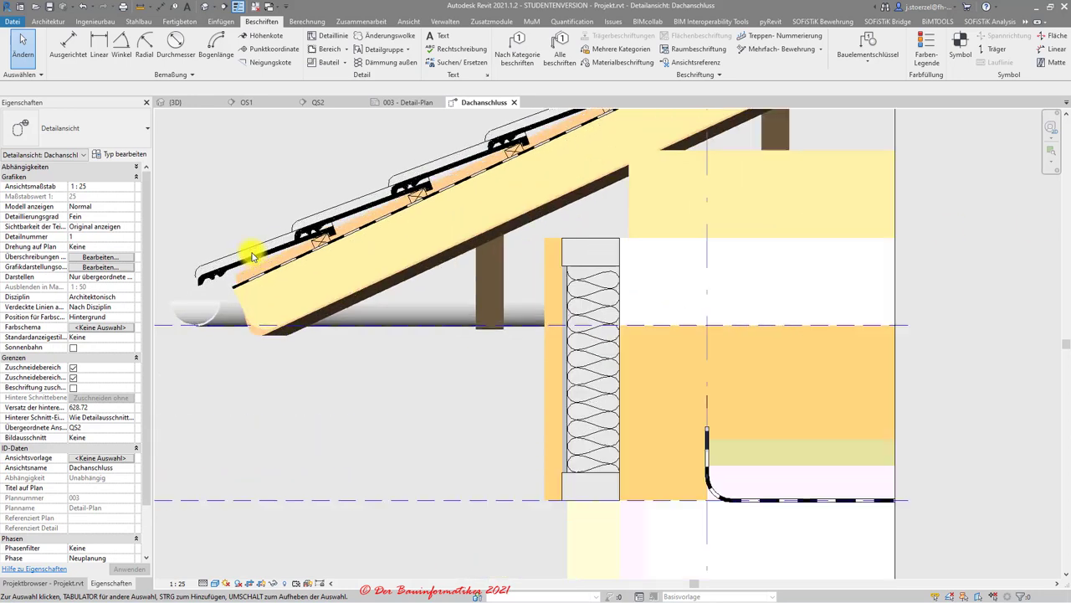
{"action": "scroll", "coordinate": [249, 246], "scroll_direction": "up", "scroll_amount": 2}
{"action": "scroll", "coordinate": [251, 252], "scroll_direction": "down", "scroll_amount": 3}
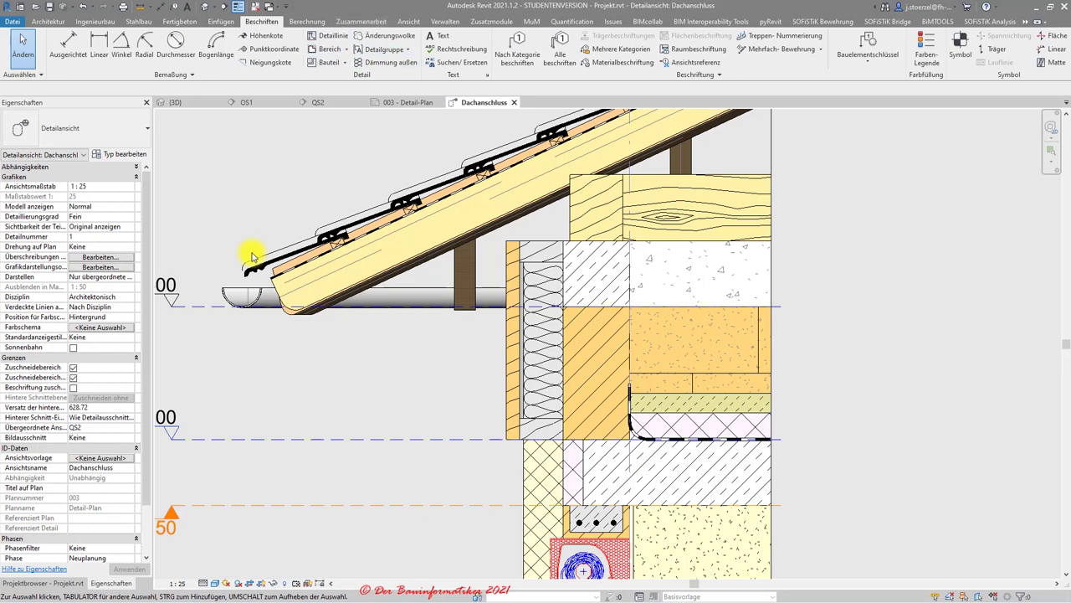
{"action": "scroll", "coordinate": [252, 255], "scroll_direction": "down", "scroll_amount": 3}
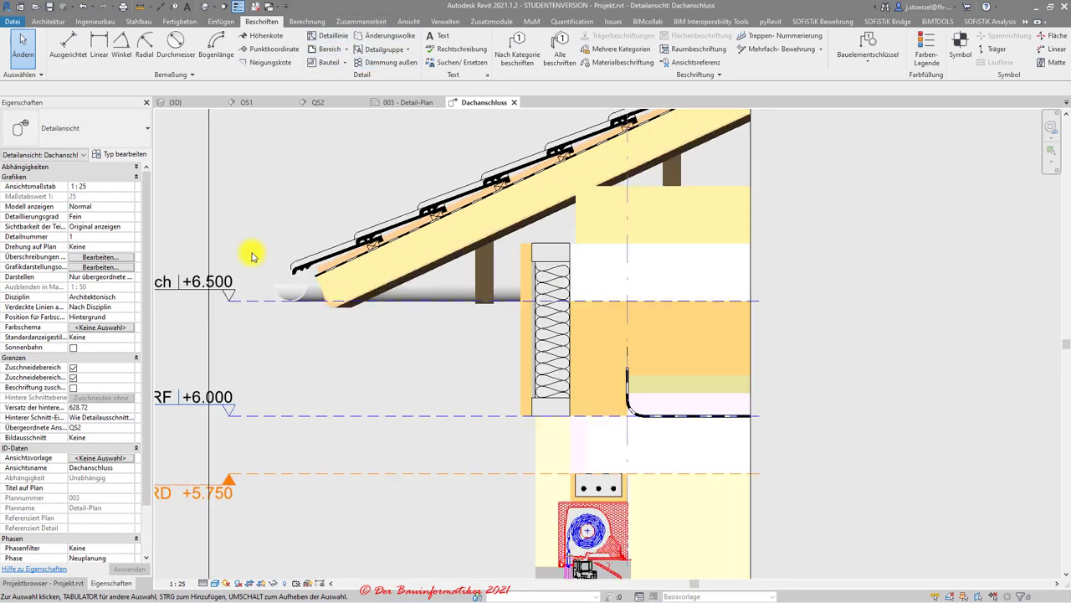
{"action": "scroll", "coordinate": [254, 256], "scroll_direction": "up", "scroll_amount": 3}
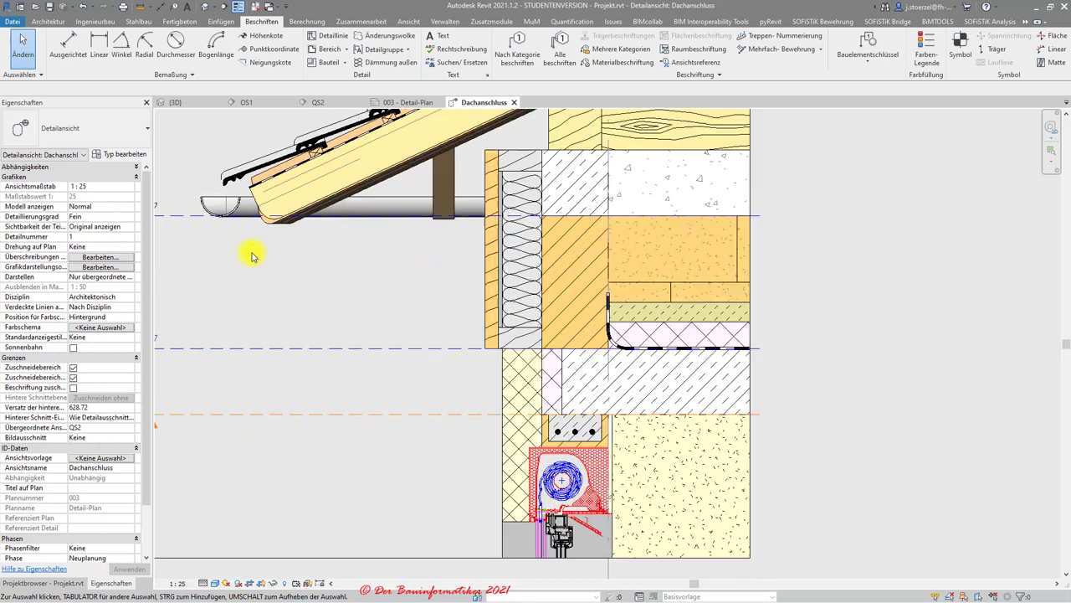
{"action": "scroll", "coordinate": [251, 255], "scroll_direction": "down", "scroll_amount": 2}
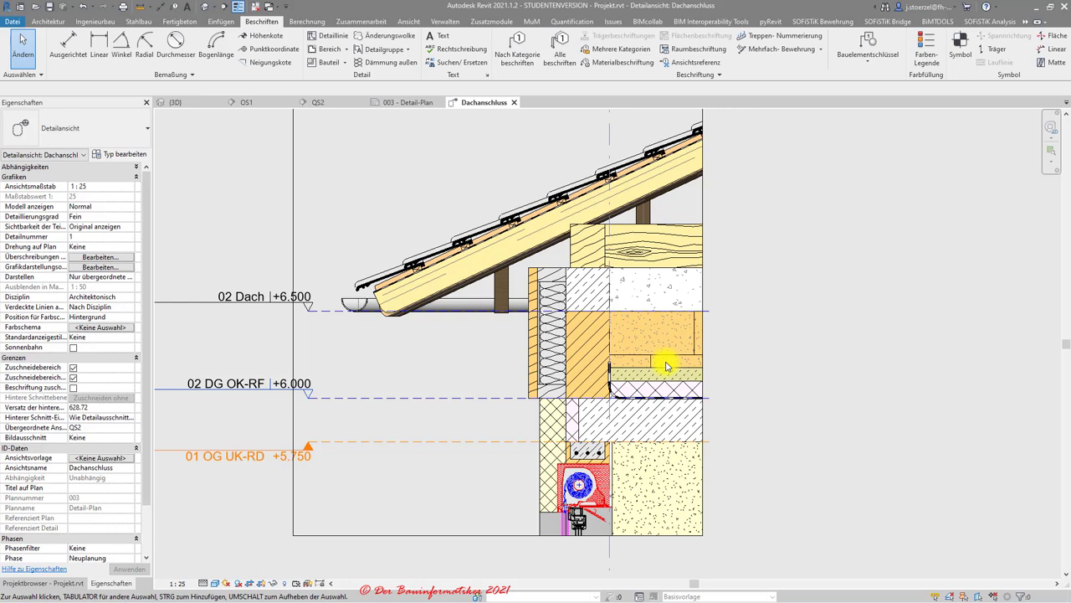
Start a detail component and browse the German Allgemein folder's break line families
{"action": "left_click", "coordinate": [345, 64]}
{"action": "left_click", "coordinate": [304, 80]}
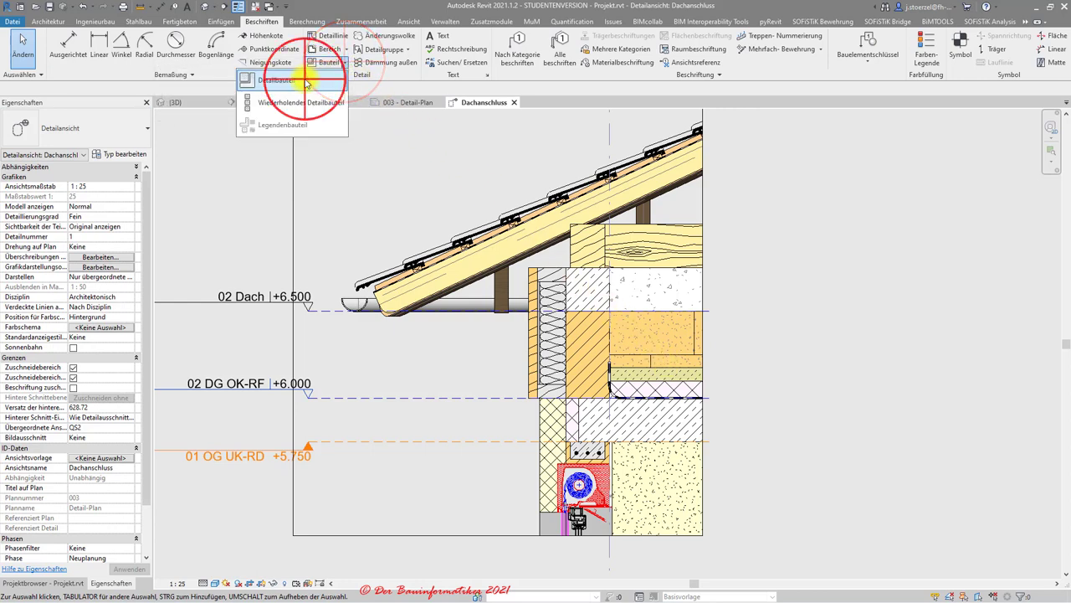
{"action": "left_click", "coordinate": [110, 129]}
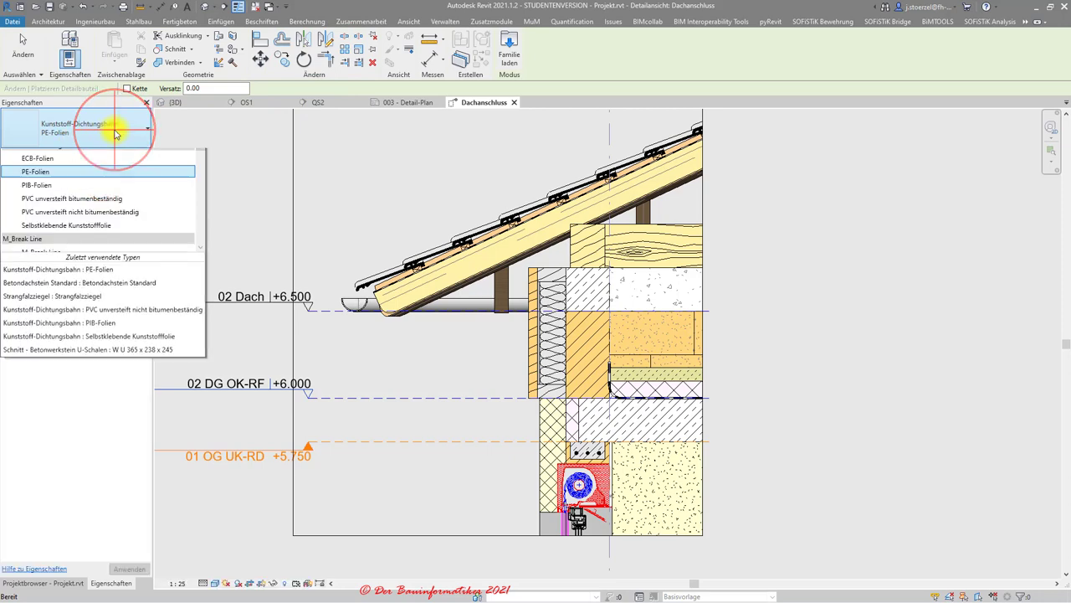
{"action": "left_click", "coordinate": [107, 132]}
{"action": "left_click", "coordinate": [108, 132]}
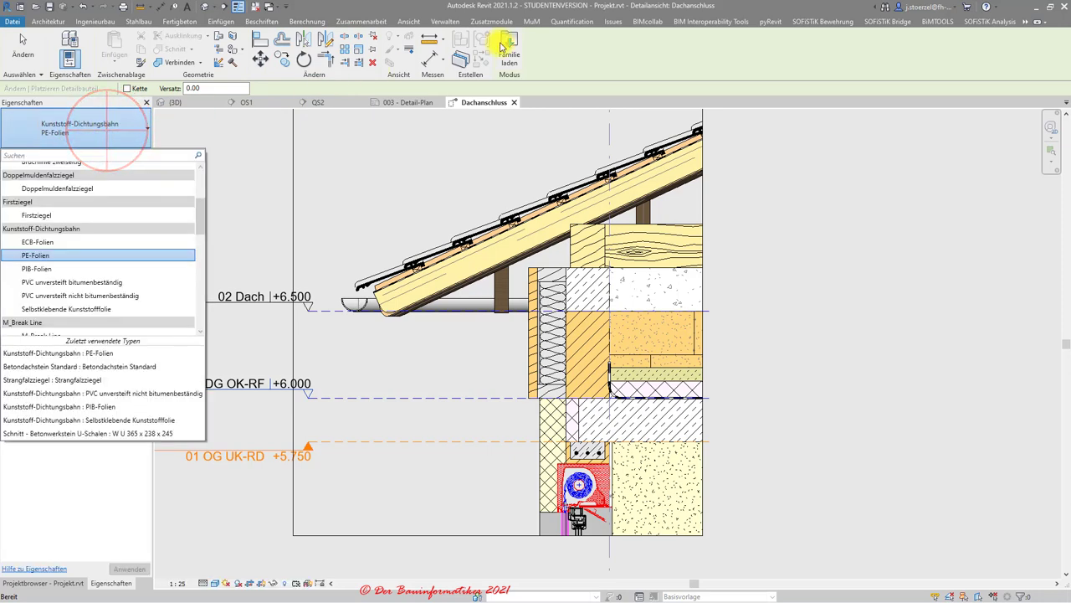
{"action": "left_click", "coordinate": [494, 39]}
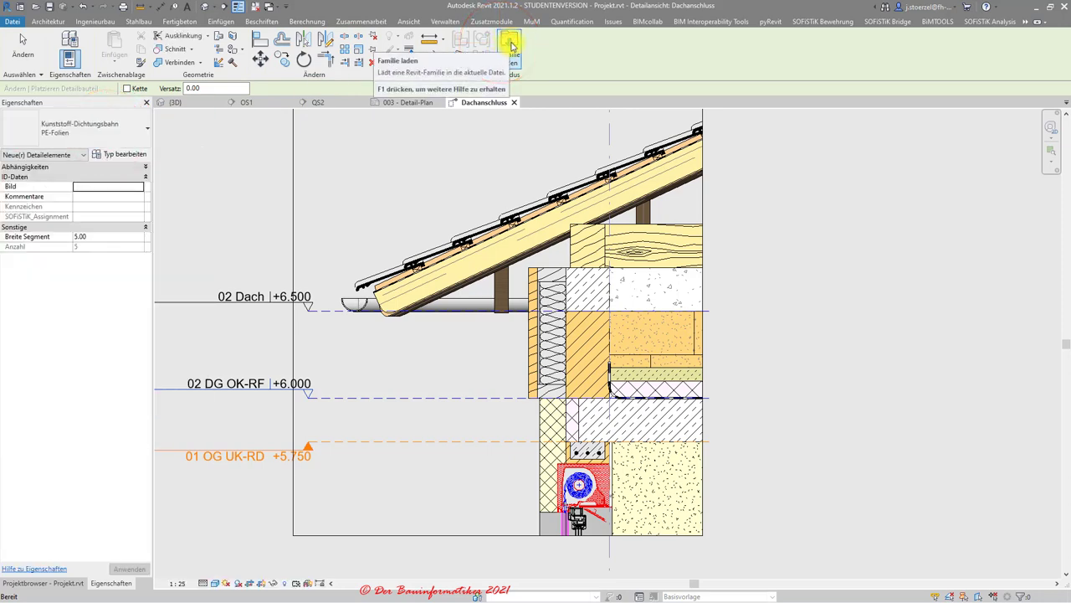
{"action": "left_click", "coordinate": [512, 46]}
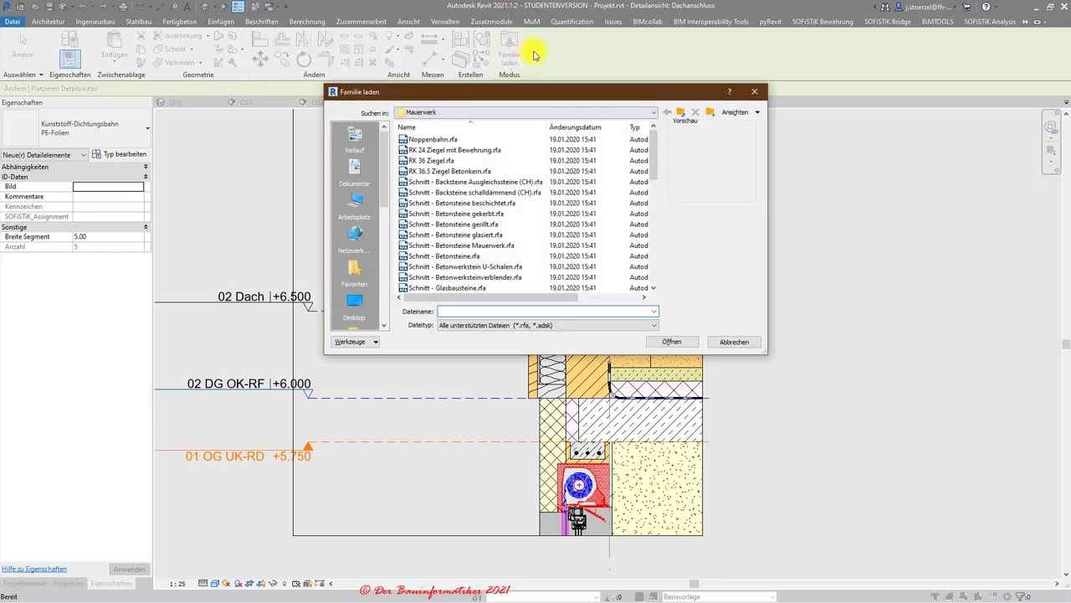
{"action": "left_click", "coordinate": [680, 111]}
{"action": "double_click", "coordinate": [436, 139]}
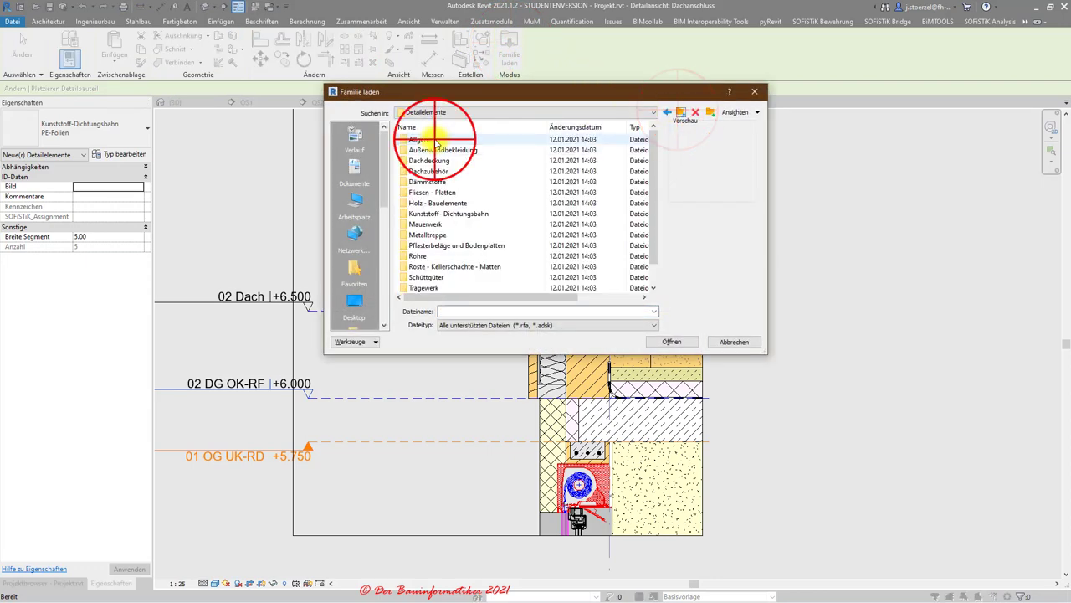
{"action": "left_click", "coordinate": [433, 141]}
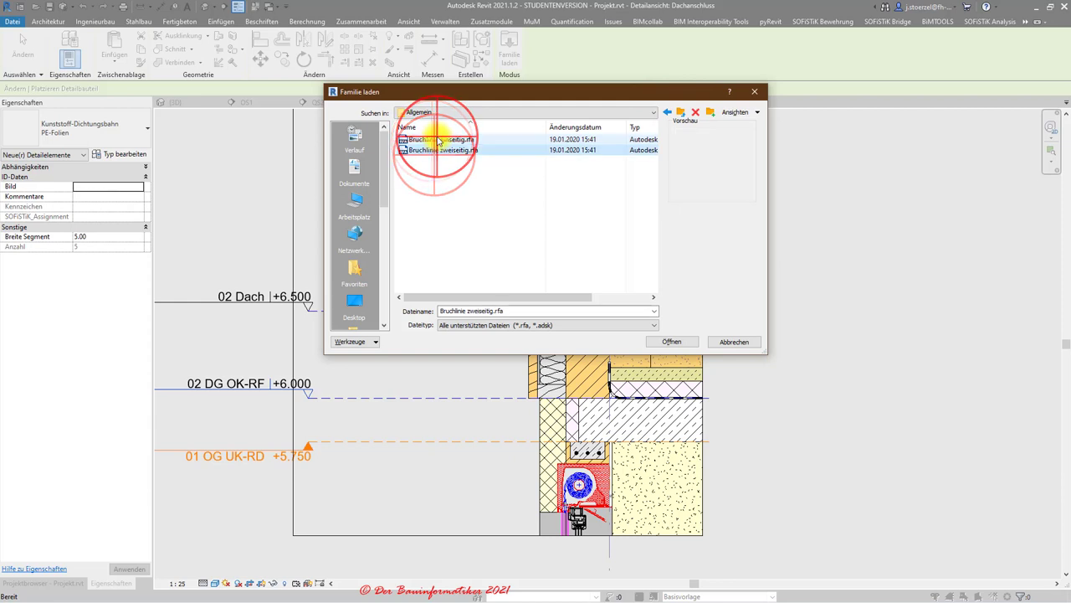
{"action": "left_click", "coordinate": [430, 151]}
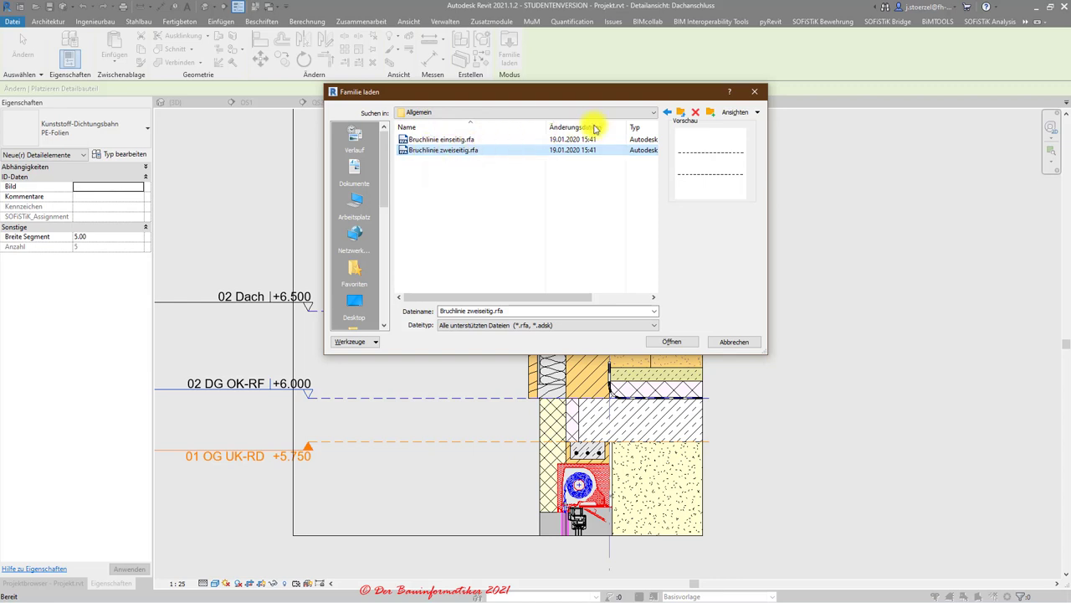
Locate M_Break Line.rfa under English > Detail Items > Div 01-General, then close the dialog
{"action": "left_click", "coordinate": [681, 113]}
{"action": "left_click", "coordinate": [681, 114]}
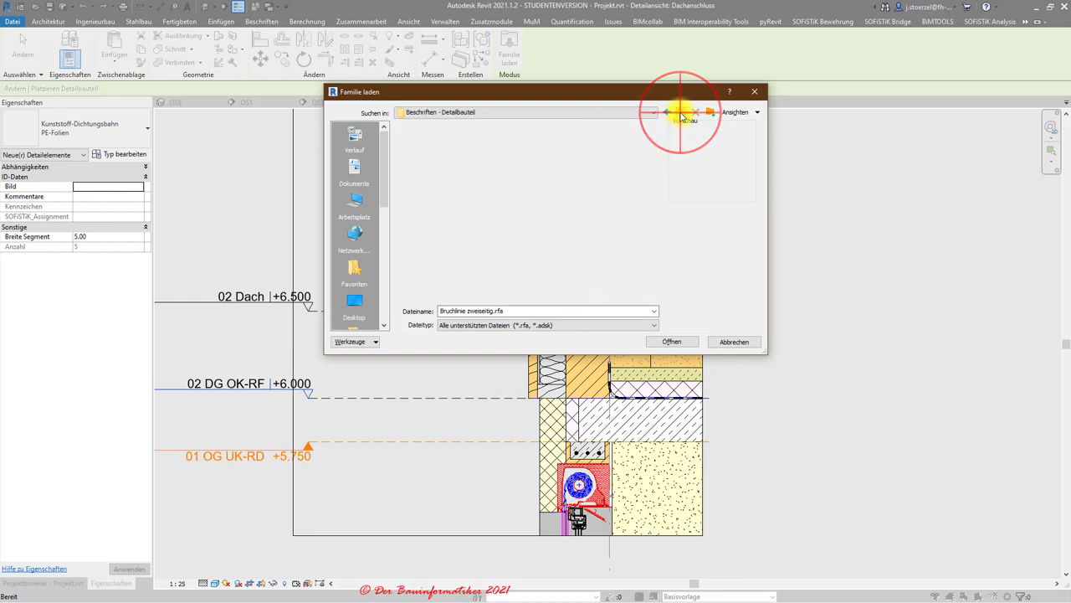
{"action": "left_click", "coordinate": [681, 114]}
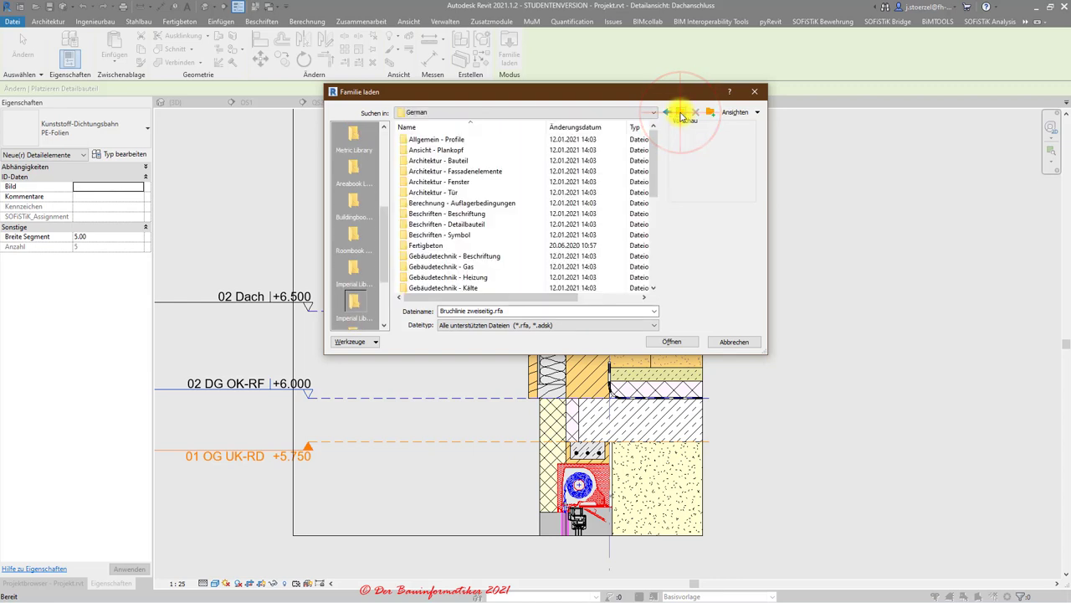
{"action": "left_click", "coordinate": [682, 113]}
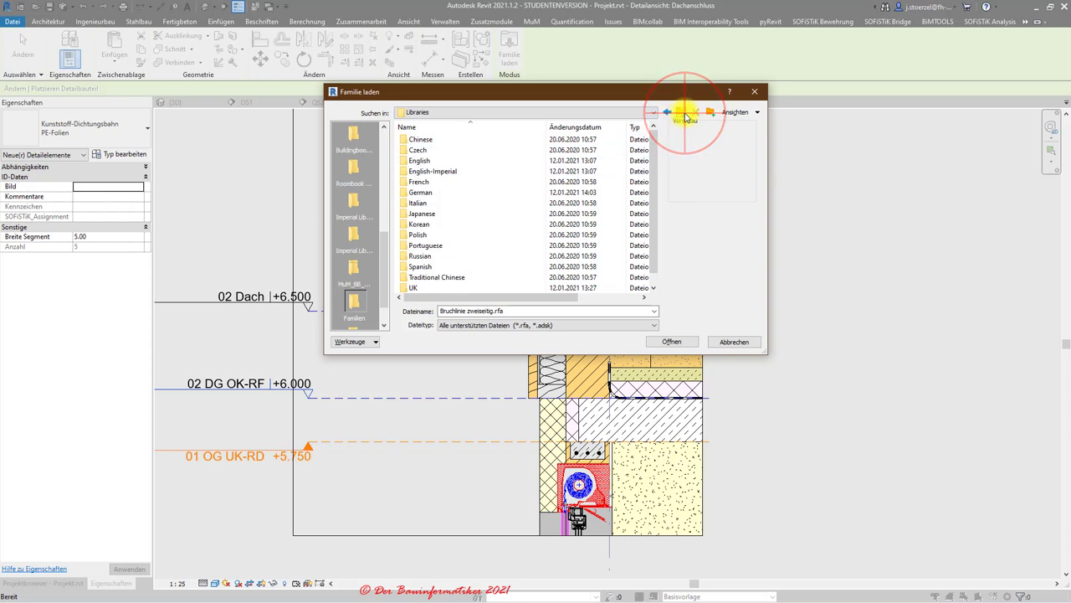
{"action": "double_click", "coordinate": [419, 160]}
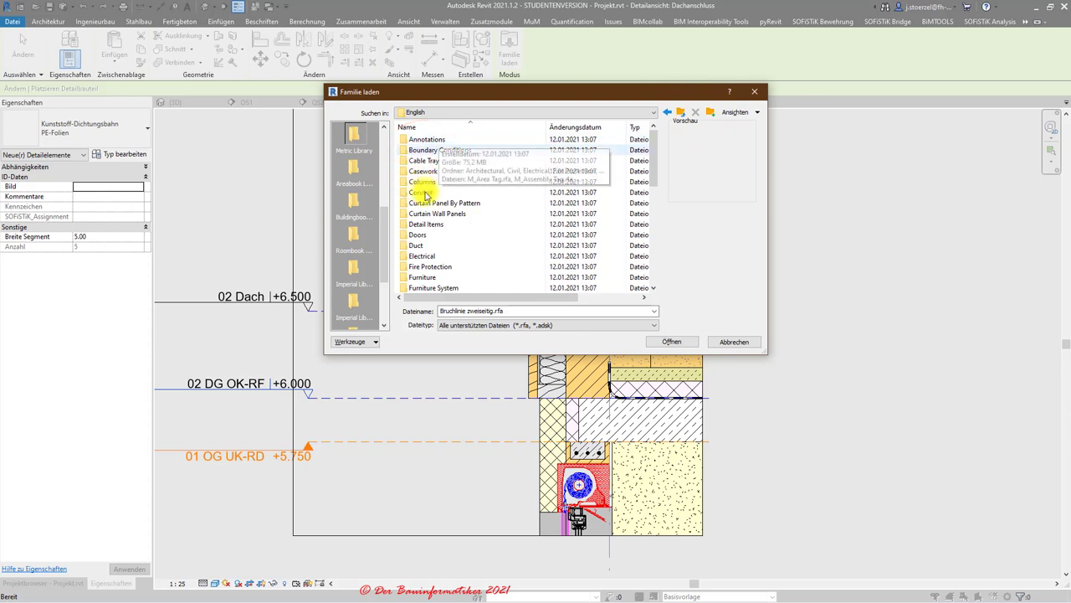
{"action": "double_click", "coordinate": [428, 224]}
{"action": "double_click", "coordinate": [431, 138]}
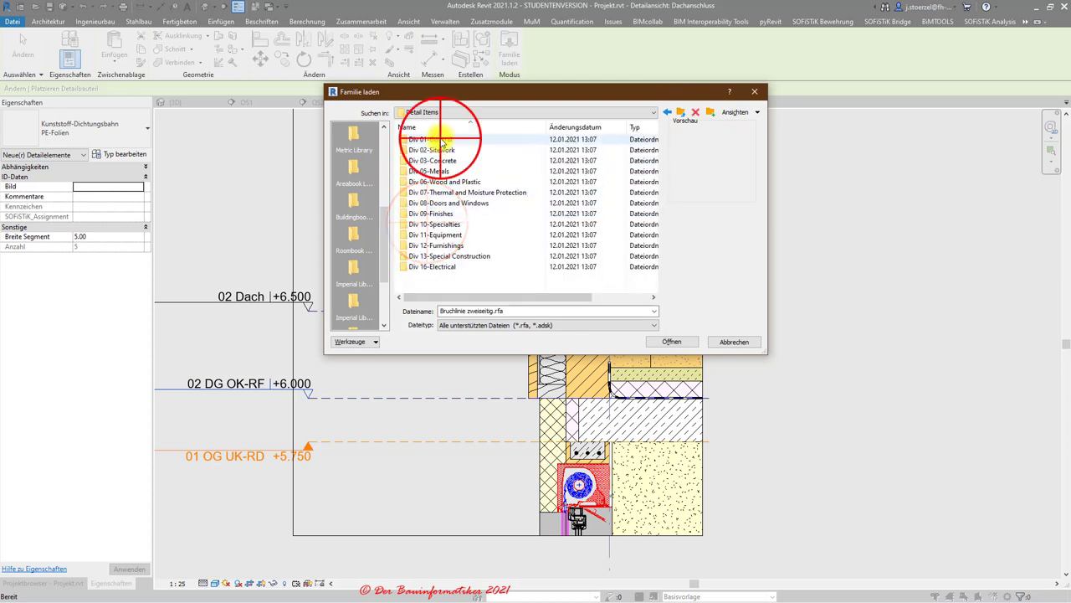
{"action": "left_click", "coordinate": [432, 139]}
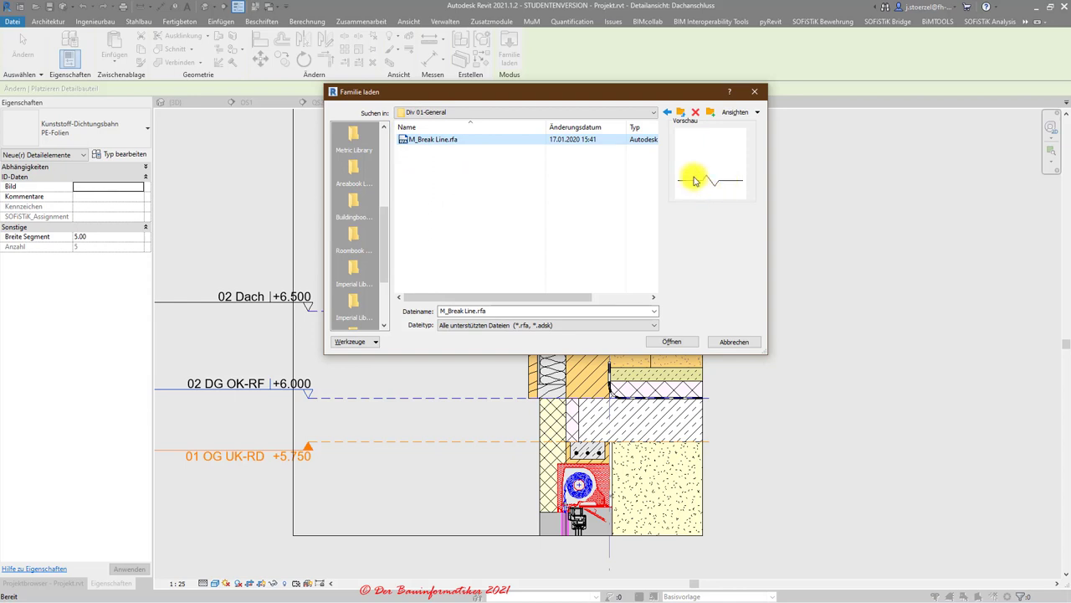
{"action": "left_click", "coordinate": [733, 339]}
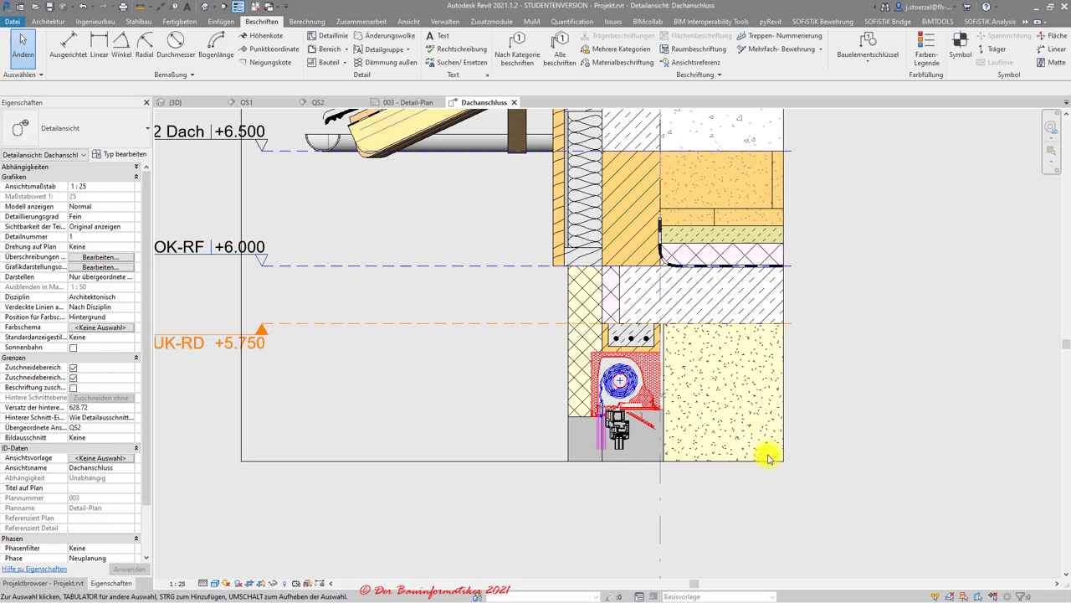
{"action": "key", "text": "e"}
{"action": "key", "text": "l"}
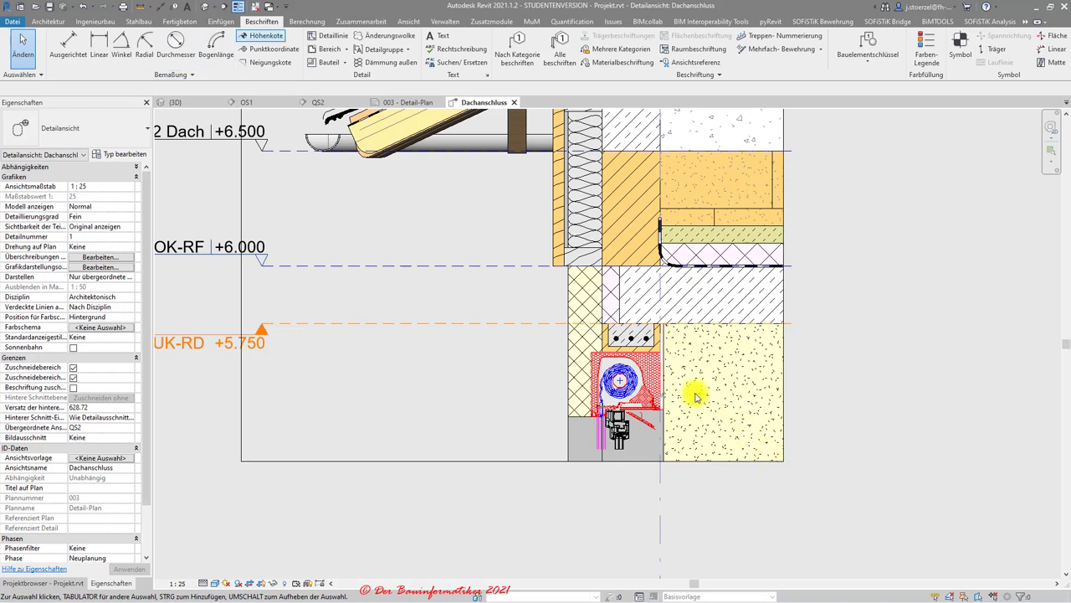
Start placing a detail component and choose the M_Break Line type
{"action": "left_click", "coordinate": [344, 64]}
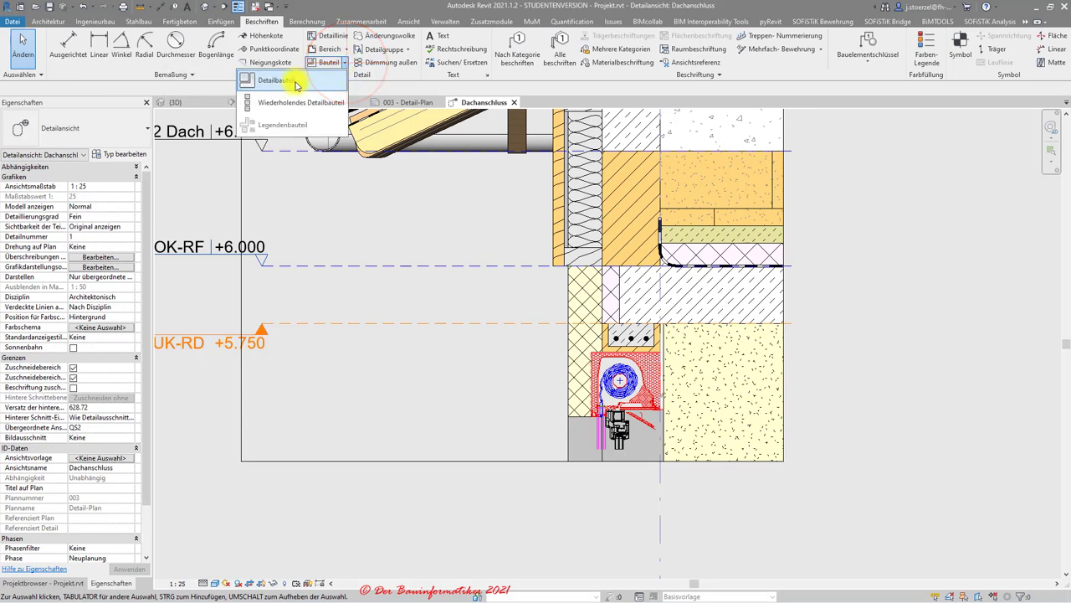
{"action": "left_click", "coordinate": [293, 82]}
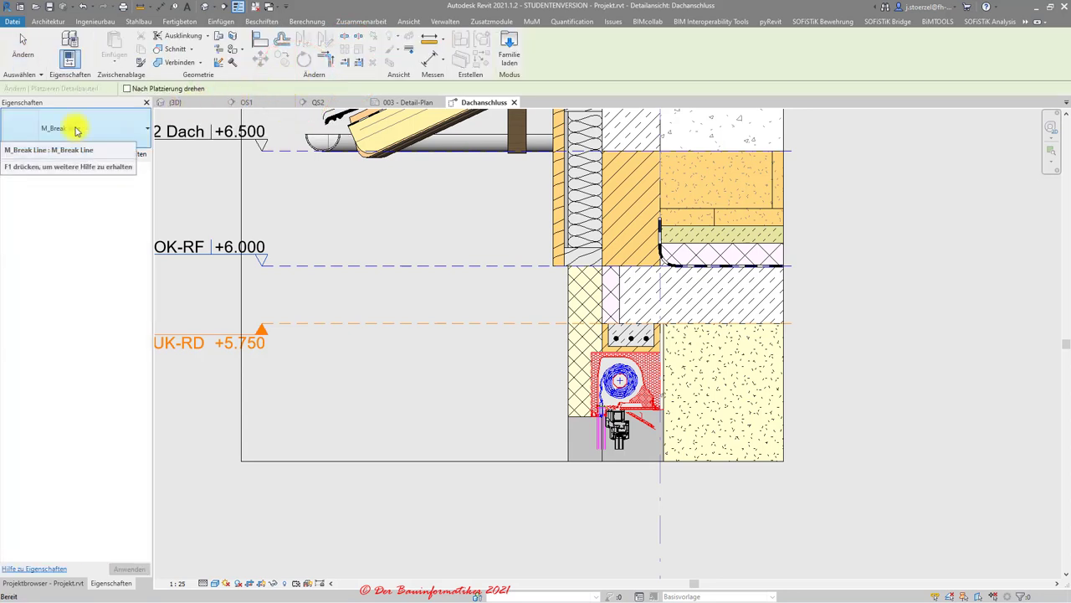
{"action": "left_click", "coordinate": [60, 126]}
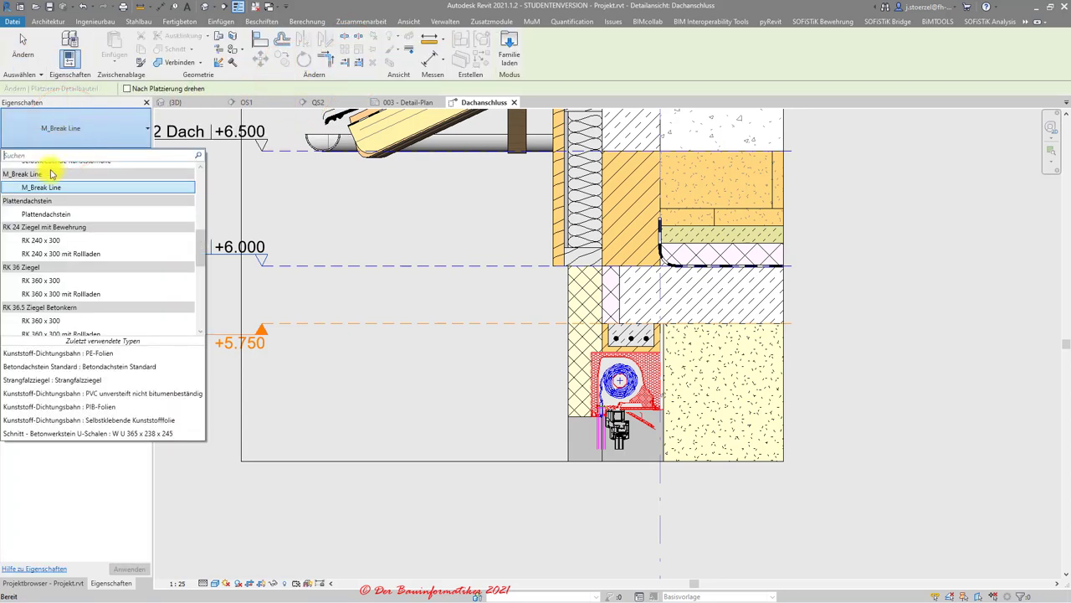
{"action": "left_click", "coordinate": [43, 190]}
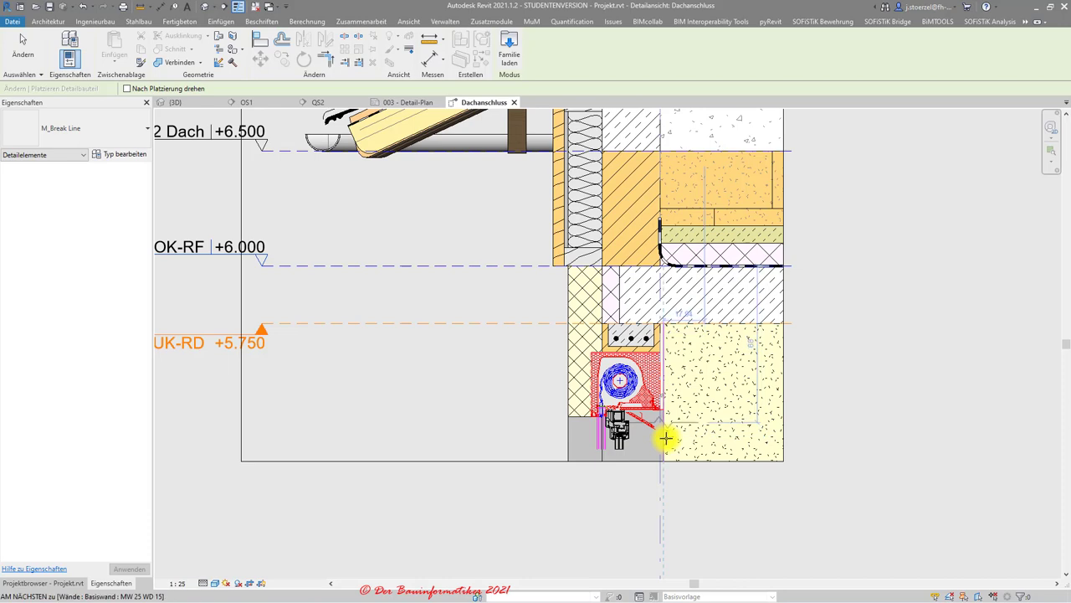
Place one break line along the bottom edge and a rotated one across the floor slab end
{"action": "scroll", "coordinate": [665, 437], "scroll_direction": "up", "scroll_amount": 2}
{"action": "scroll", "coordinate": [666, 437], "scroll_direction": "up", "scroll_amount": 2}
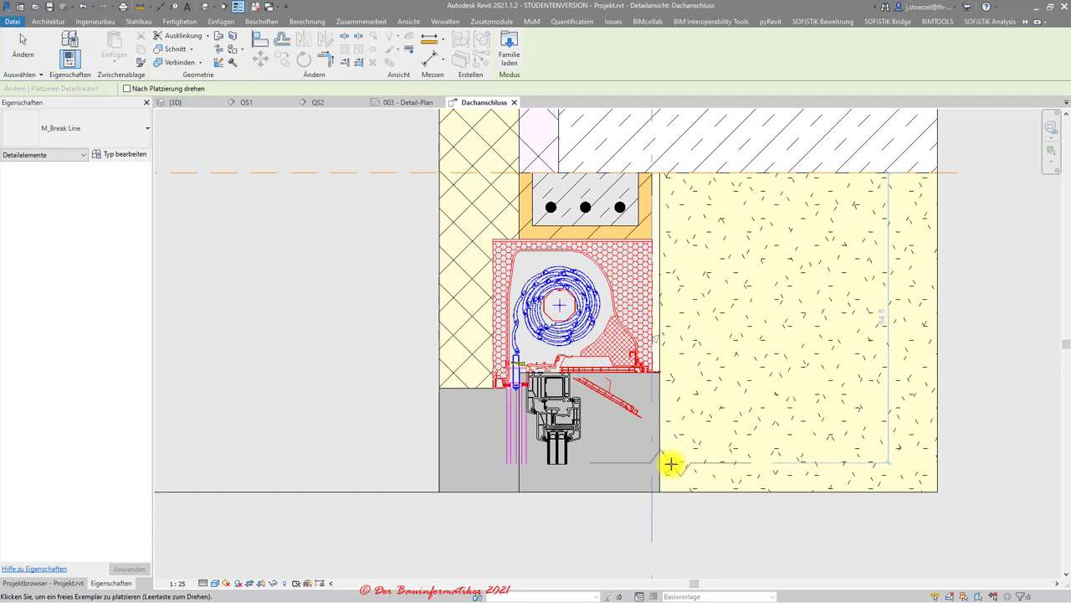
{"action": "left_click", "coordinate": [671, 463]}
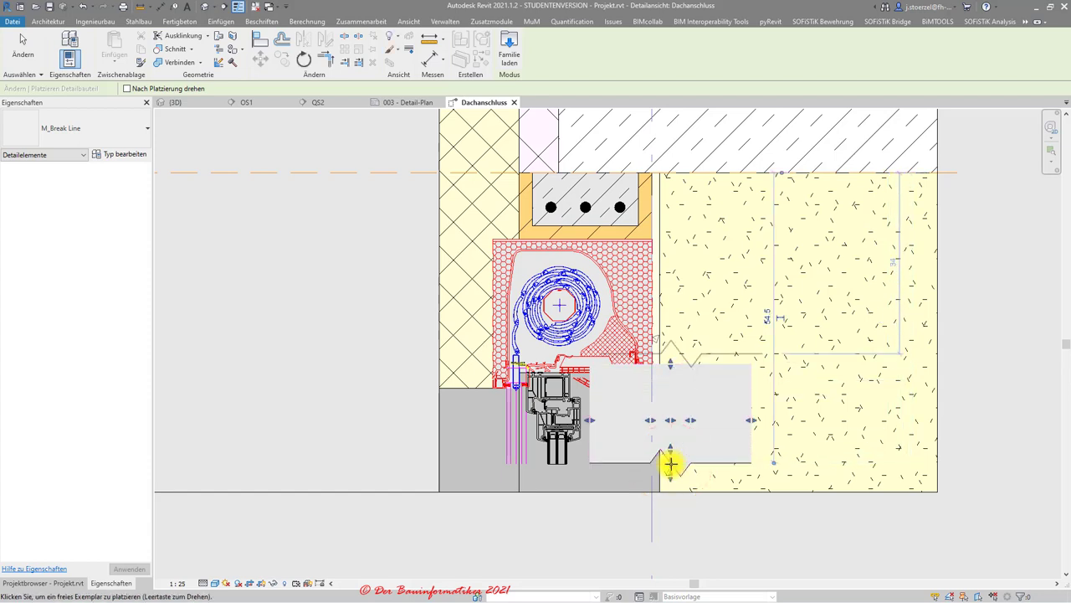
{"action": "scroll", "coordinate": [671, 463], "scroll_direction": "down", "scroll_amount": 3}
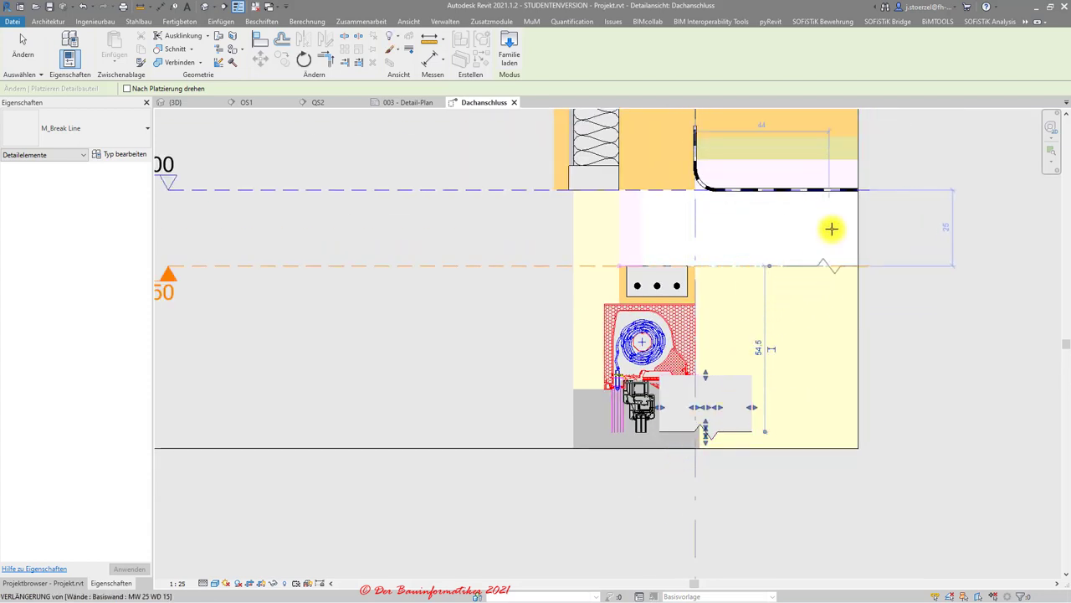
{"action": "middle_click_drag", "start_coordinate": [831, 228], "coordinate": [756, 335]}
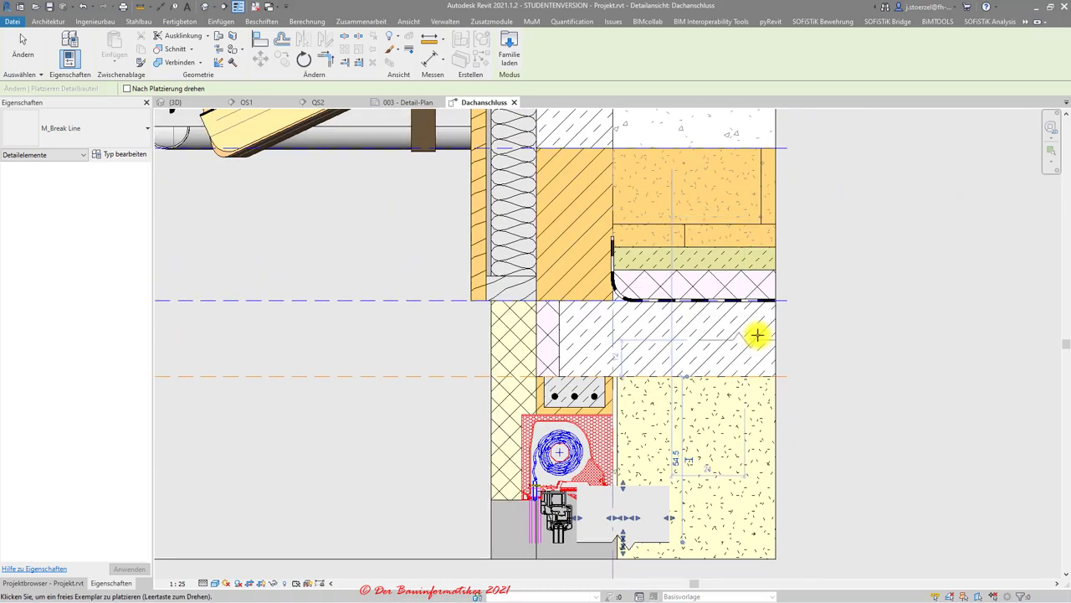
{"action": "key", "text": "space"}
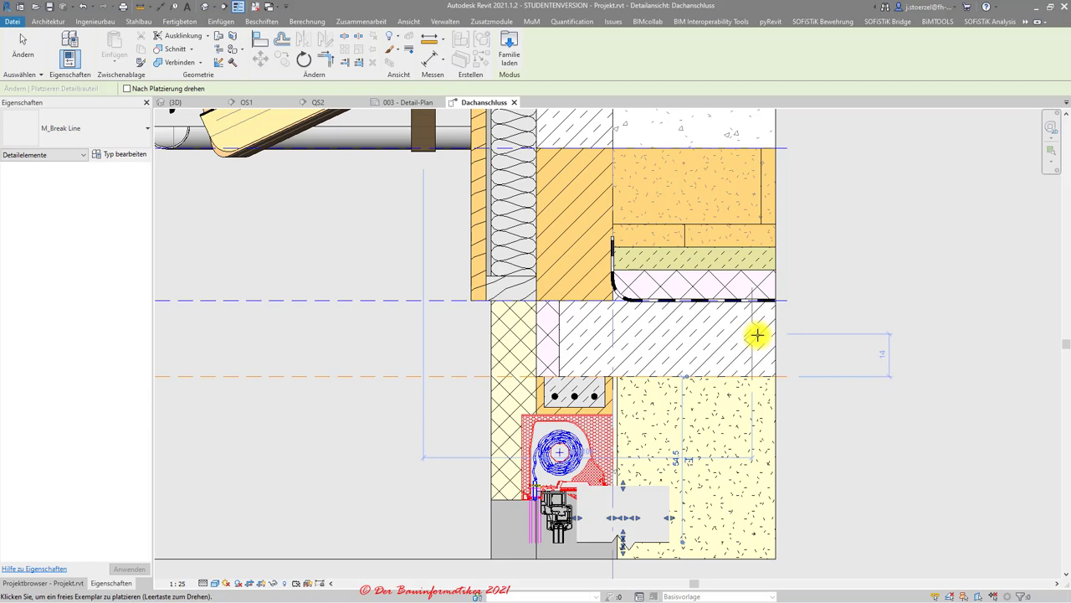
{"action": "left_click", "coordinate": [757, 336]}
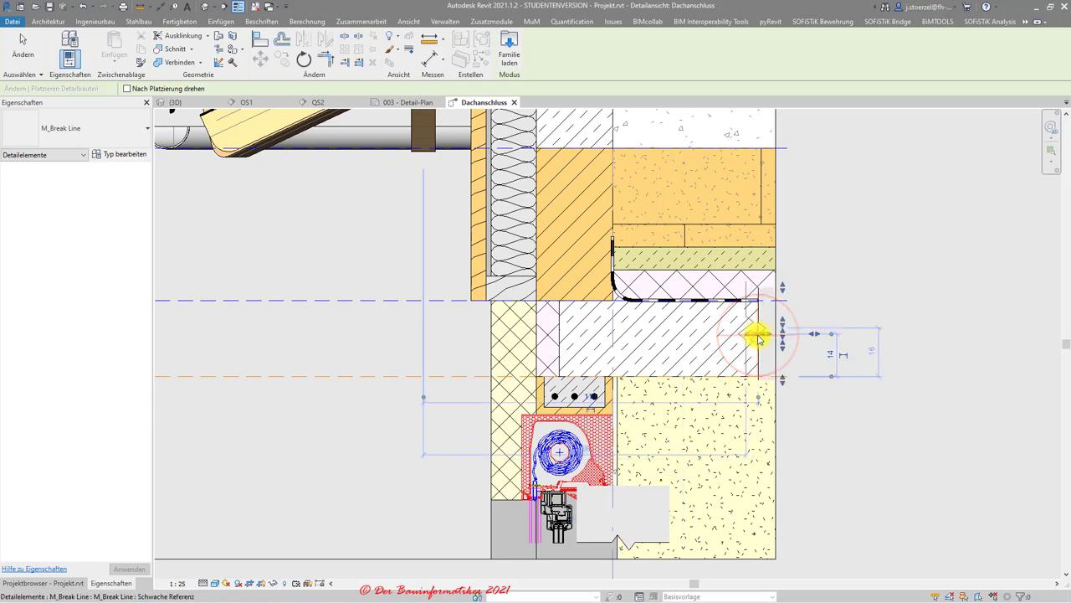
Mirror the bottom break line without keeping a copy
{"action": "left_click", "coordinate": [646, 535]}
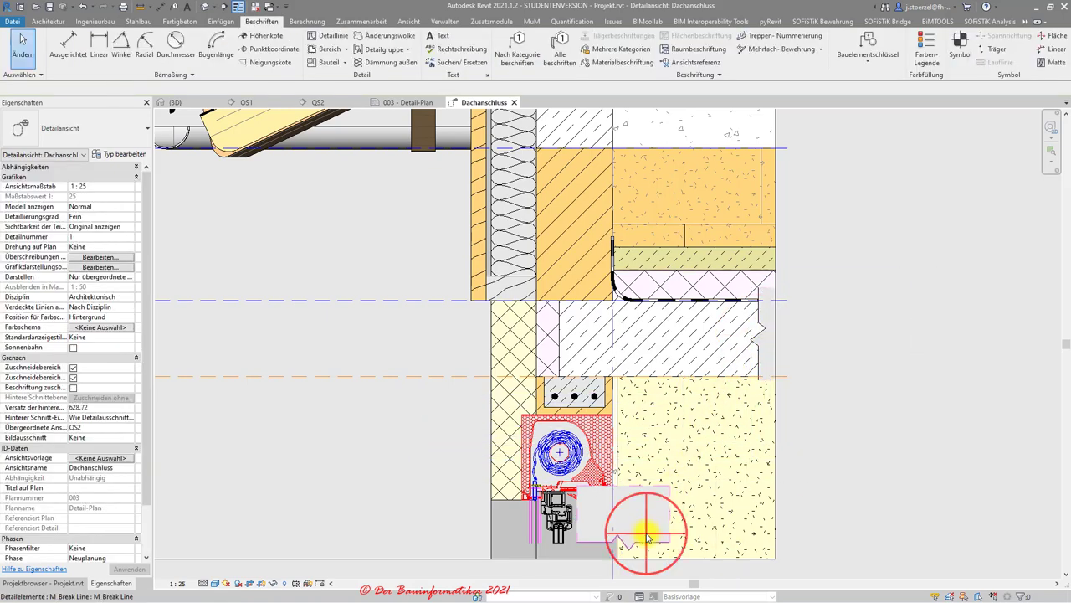
{"action": "middle_click_drag", "start_coordinate": [646, 535], "coordinate": [627, 505]}
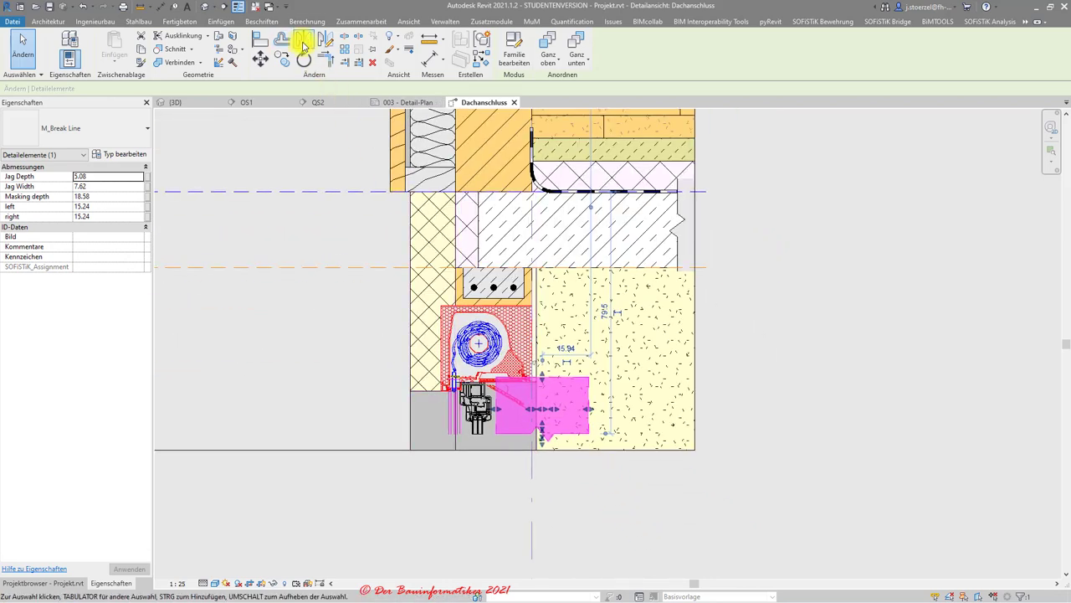
{"action": "left_click", "coordinate": [303, 40]}
{"action": "left_click", "coordinate": [100, 89]}
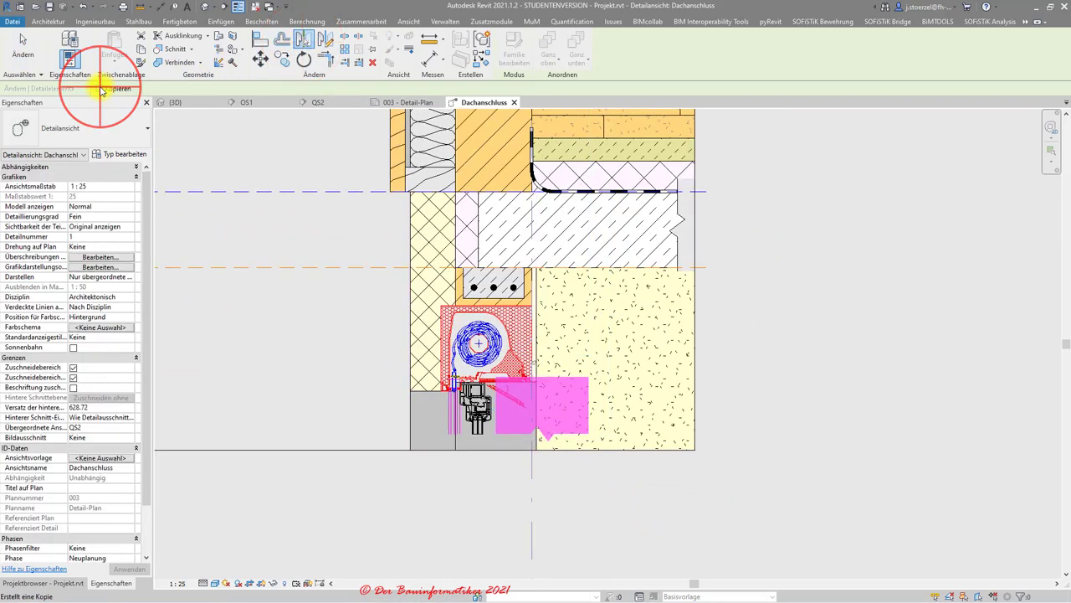
{"action": "scroll", "coordinate": [577, 432], "scroll_direction": "up", "scroll_amount": 3}
{"action": "left_click", "coordinate": [586, 441]}
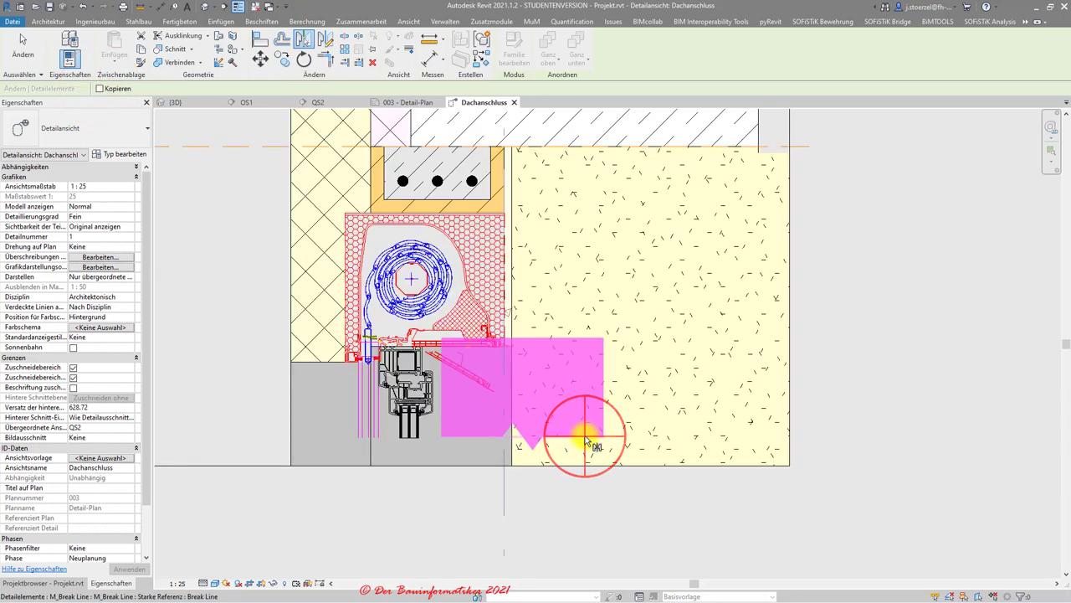
Stretch the bottom break line's left and right ends out to the detail's edges
{"action": "scroll", "coordinate": [578, 440], "scroll_direction": "down", "scroll_amount": 2}
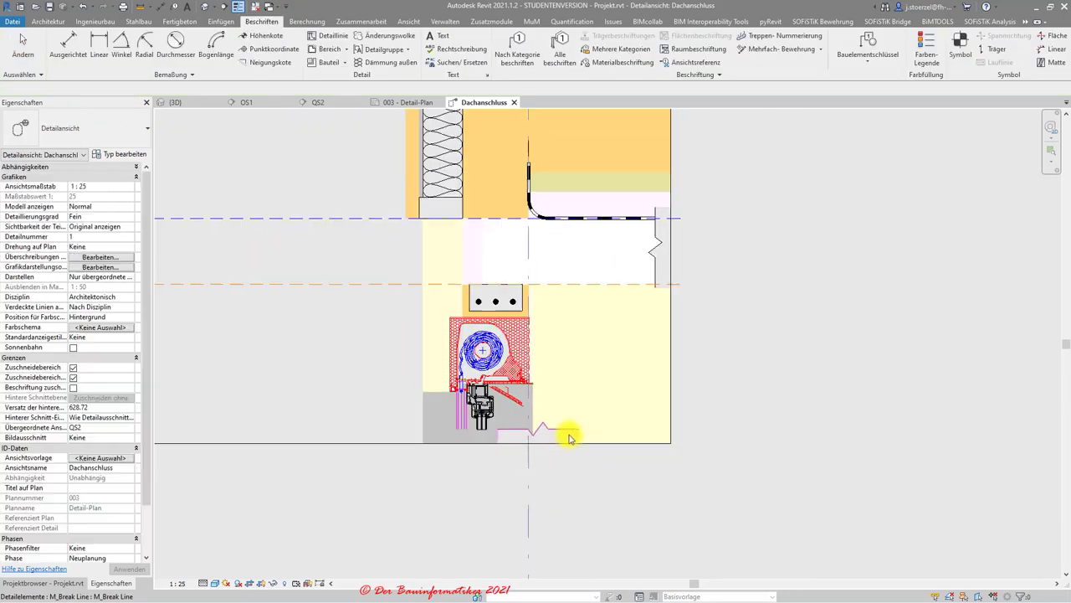
{"action": "left_click", "coordinate": [561, 436]}
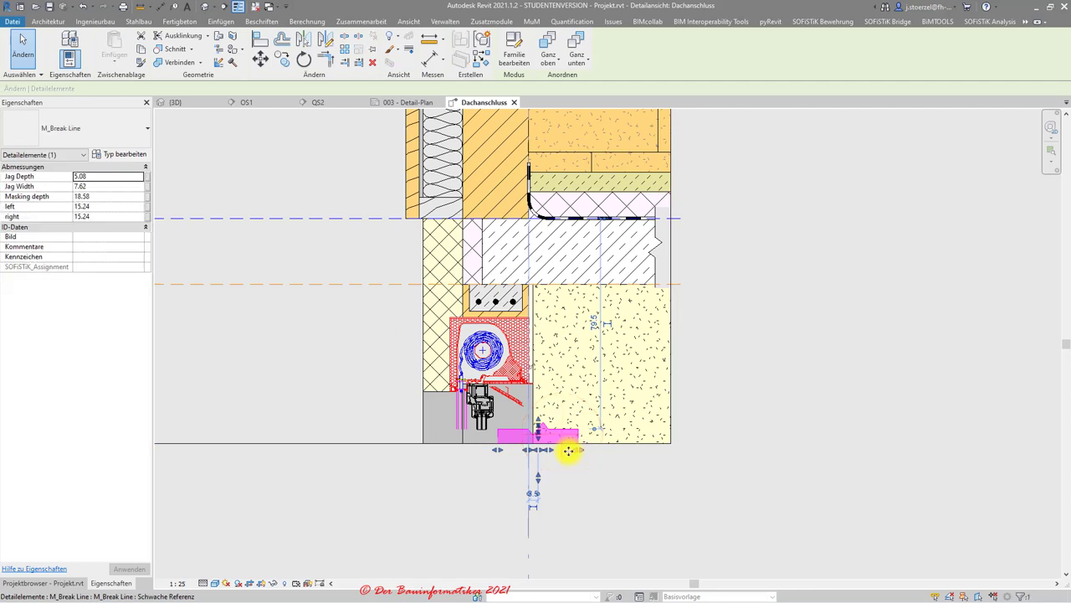
{"action": "scroll", "coordinate": [568, 451], "scroll_direction": "up", "scroll_amount": 2}
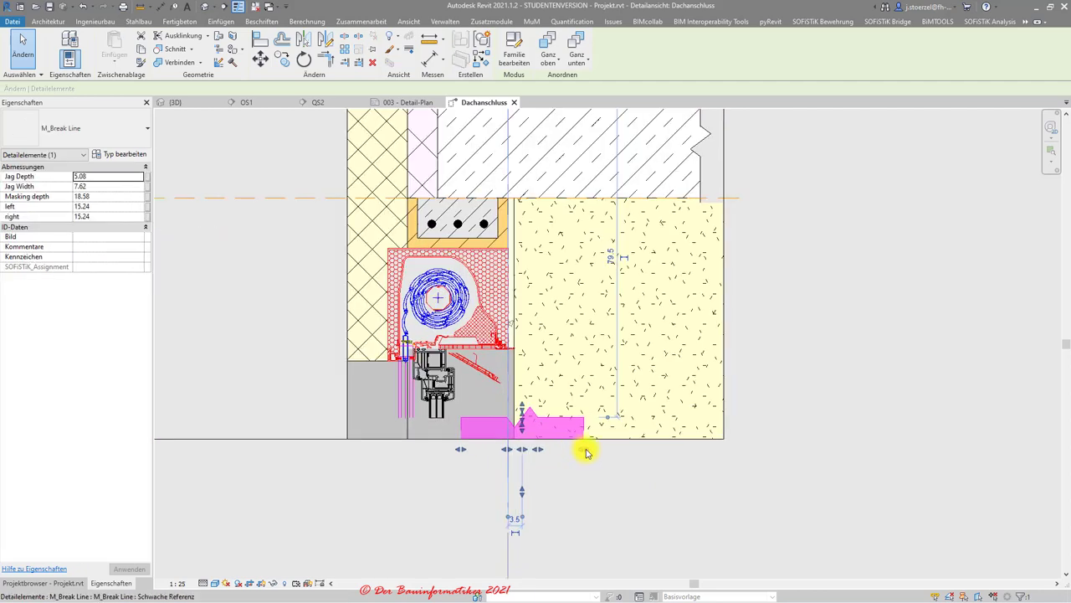
{"action": "left_click", "coordinate": [586, 449]}
{"action": "left_click_drag", "start_coordinate": [695, 452], "coordinate": [726, 449]}
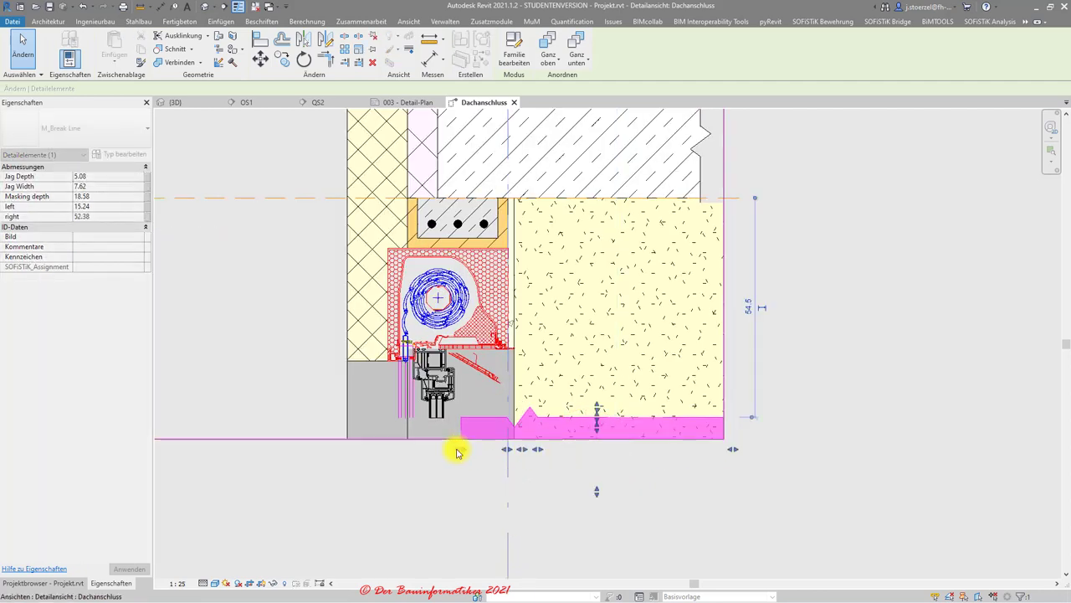
{"action": "left_click_drag", "start_coordinate": [457, 452], "coordinate": [322, 447]}
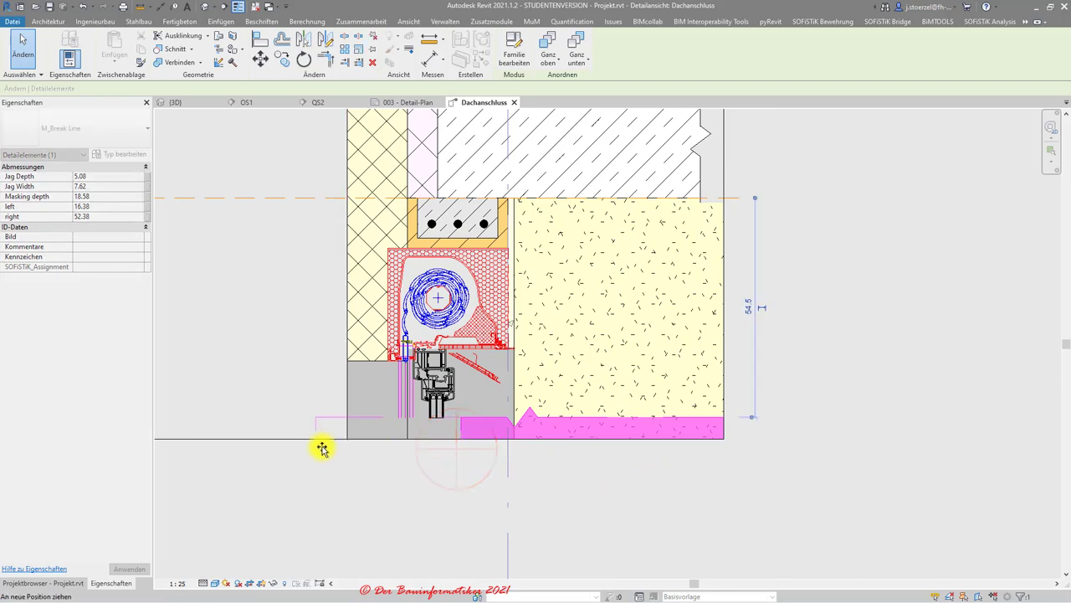
{"action": "key", "text": "Escape"}
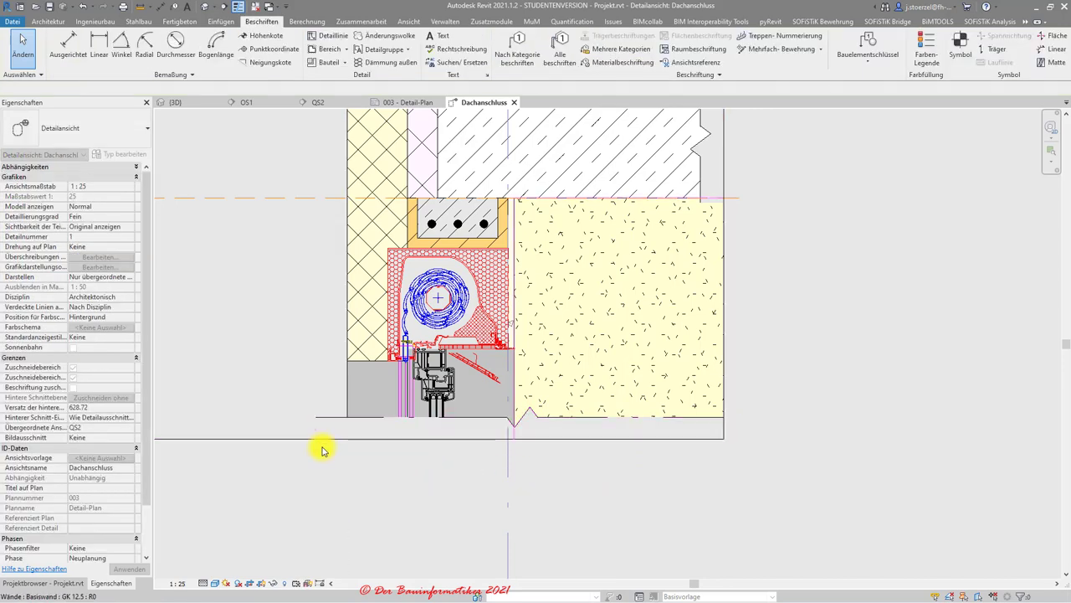
Reposition the slab-end break line and extend it down the right edge to right 75.86
{"action": "scroll", "coordinate": [324, 450], "scroll_direction": "down", "scroll_amount": 2}
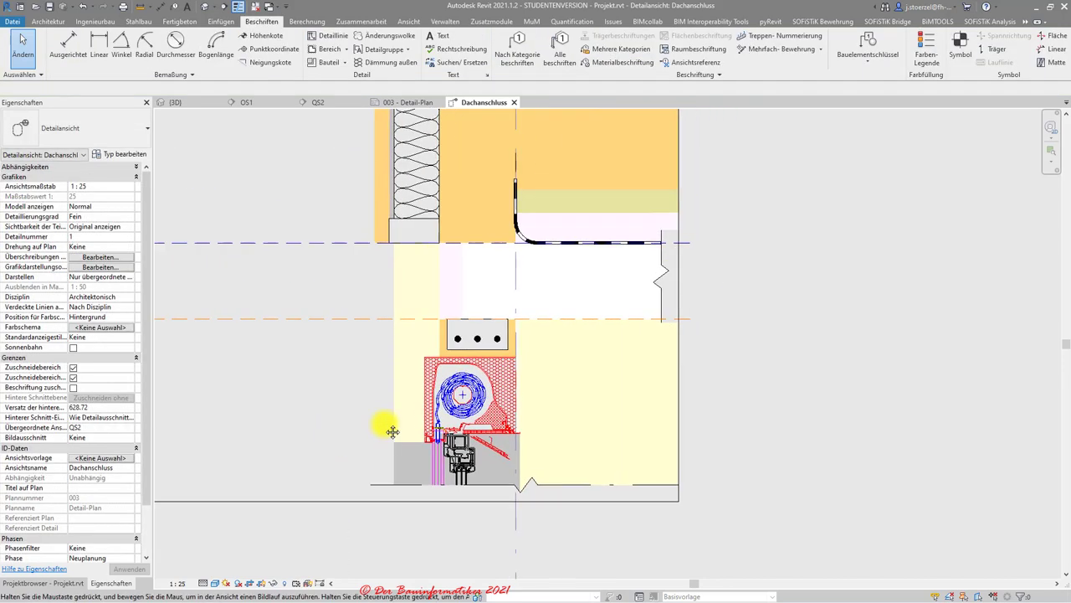
{"action": "scroll", "coordinate": [588, 353], "scroll_direction": "down", "scroll_amount": 1}
{"action": "left_click", "coordinate": [603, 335]}
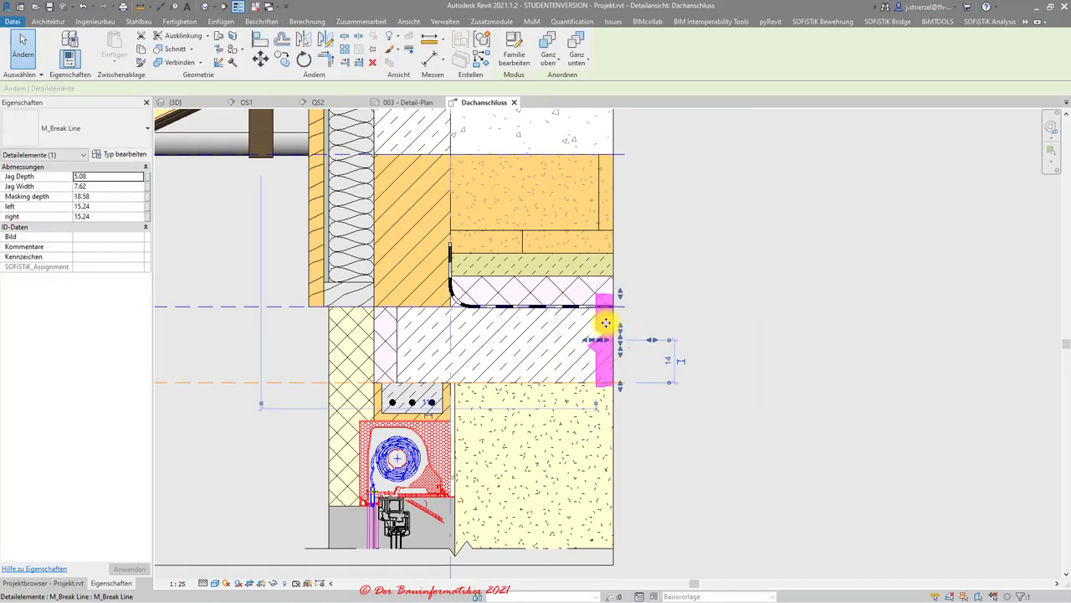
{"action": "scroll", "coordinate": [605, 323], "scroll_direction": "down", "scroll_amount": 1}
{"action": "left_click_drag", "start_coordinate": [605, 342], "coordinate": [611, 352]}
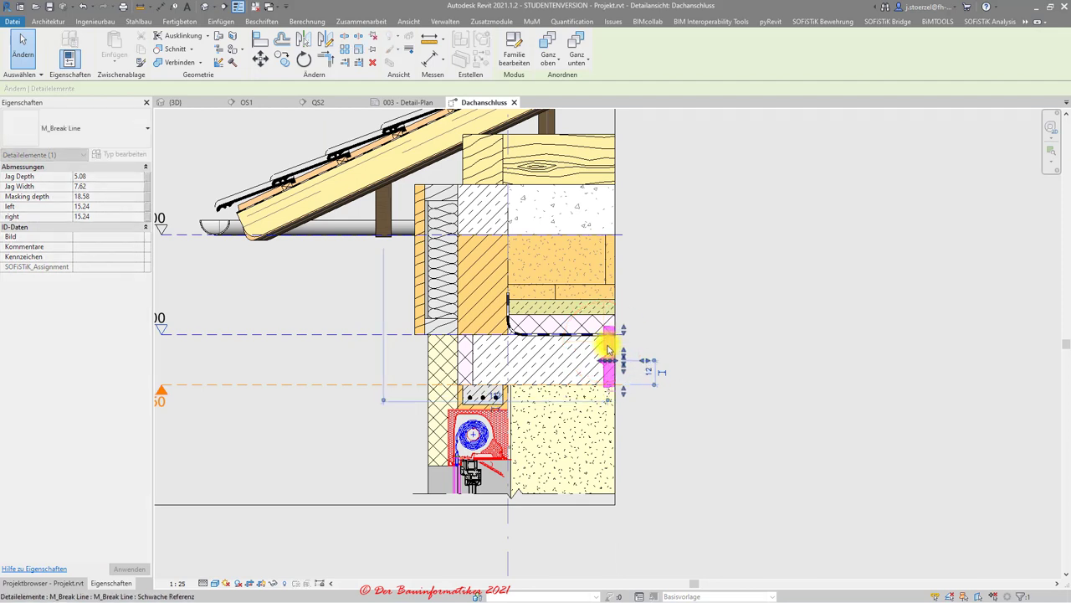
{"action": "left_click", "coordinate": [622, 393]}
{"action": "mouse_move", "coordinate": [626, 487]}
{"action": "left_mouse_down"}
{"action": "mouse_move", "coordinate": [622, 508]}
{"action": "mouse_move", "coordinate": [584, 536]}
{"action": "left_mouse_up"}
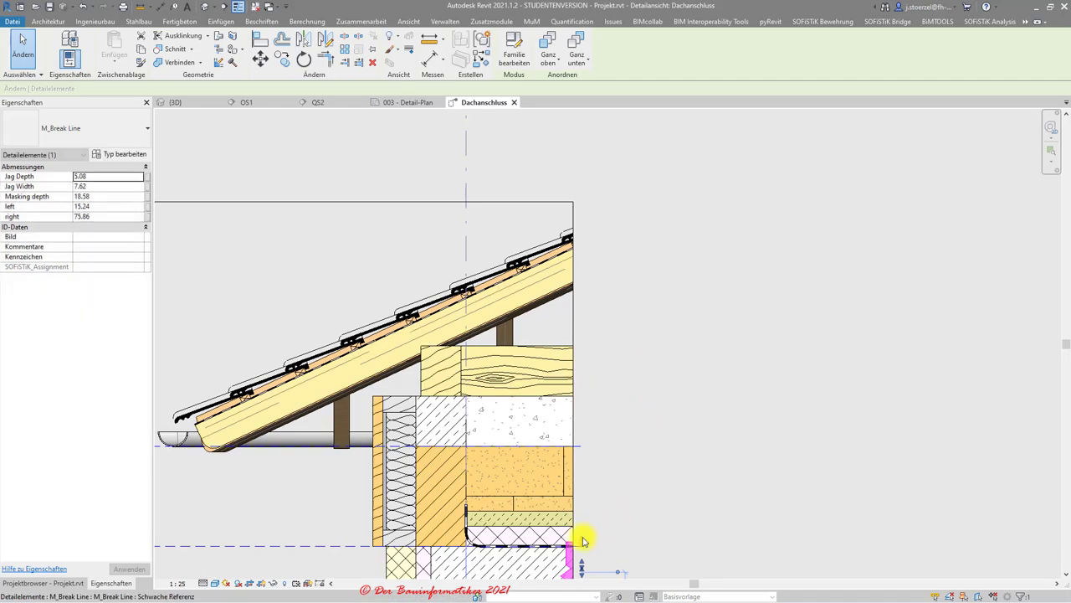
{"action": "left_click", "coordinate": [653, 256]}
{"action": "scroll", "coordinate": [656, 259], "scroll_direction": "down", "scroll_amount": 2}
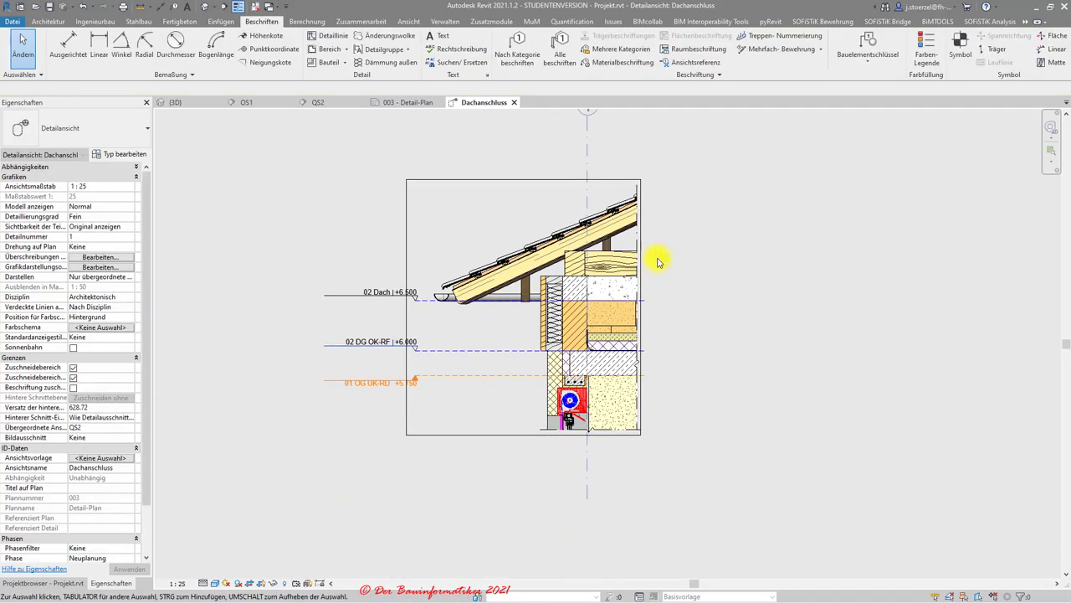
Hide the crop region frame of the Dachanschluss detail view
{"action": "left_click", "coordinate": [74, 378]}
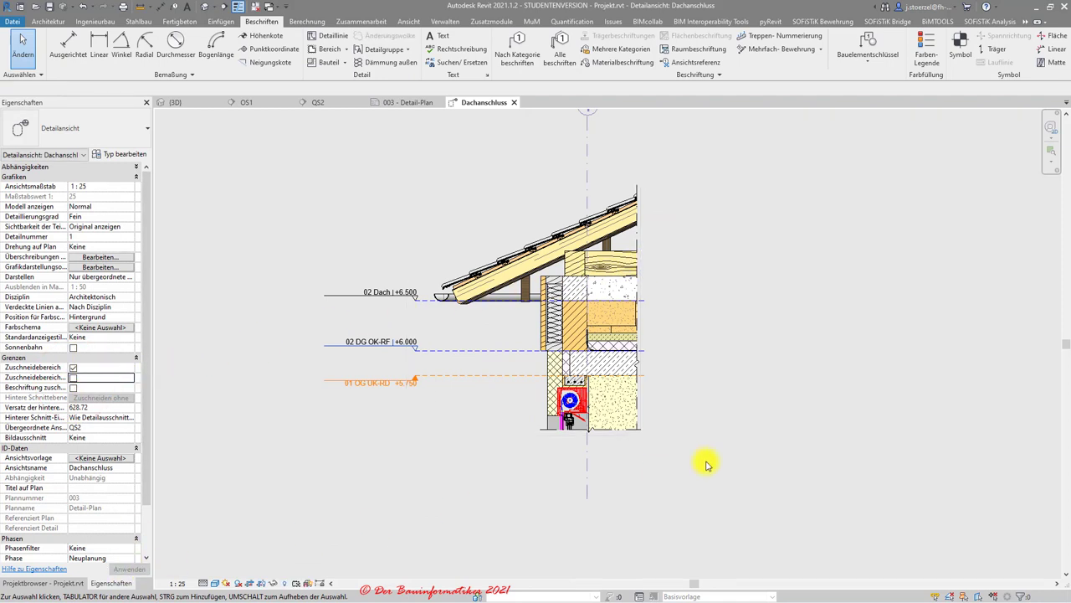
{"action": "left_click", "coordinate": [789, 447]}
{"action": "scroll", "coordinate": [790, 449], "scroll_direction": "up", "scroll_amount": 2}
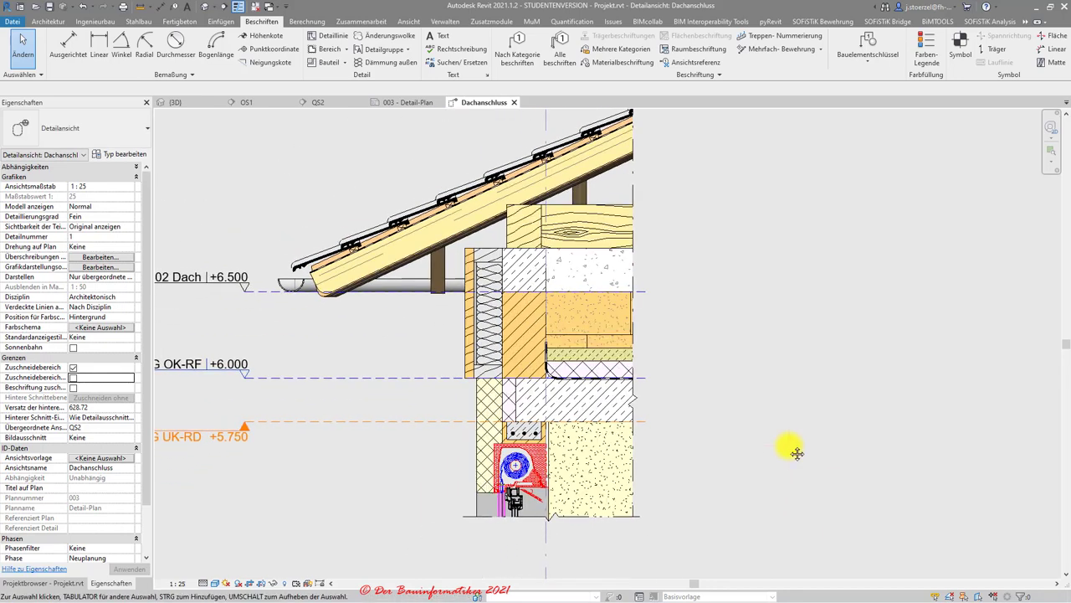
{"action": "scroll", "coordinate": [793, 451], "scroll_direction": "down", "scroll_amount": 1}
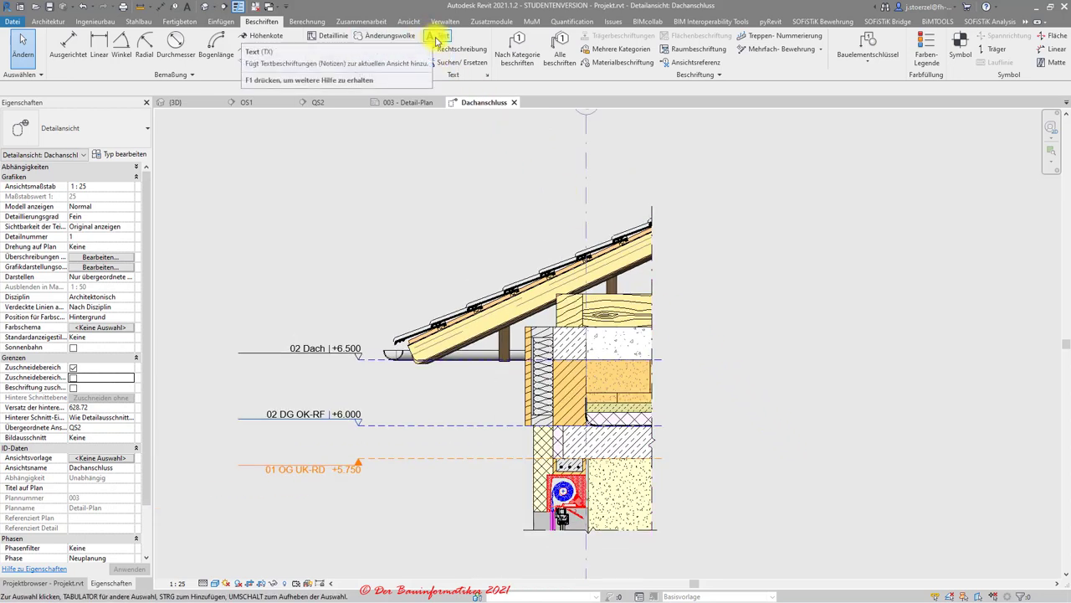
Add a one-segment leader text note reading 'Ringanker 25x25' at the ring beam
{"action": "left_click", "coordinate": [437, 37]}
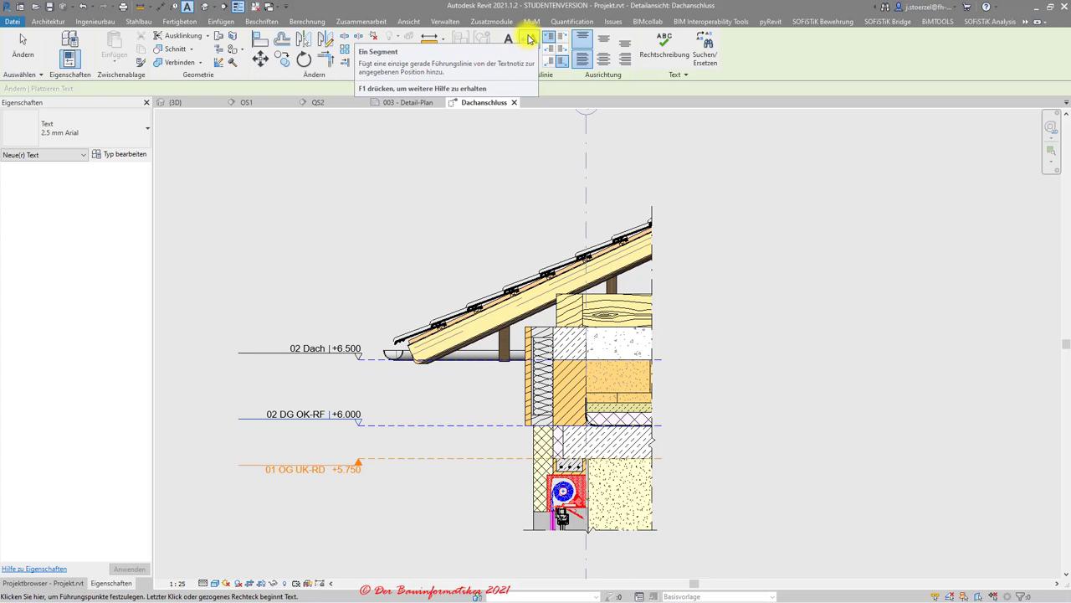
{"action": "left_click", "coordinate": [529, 39]}
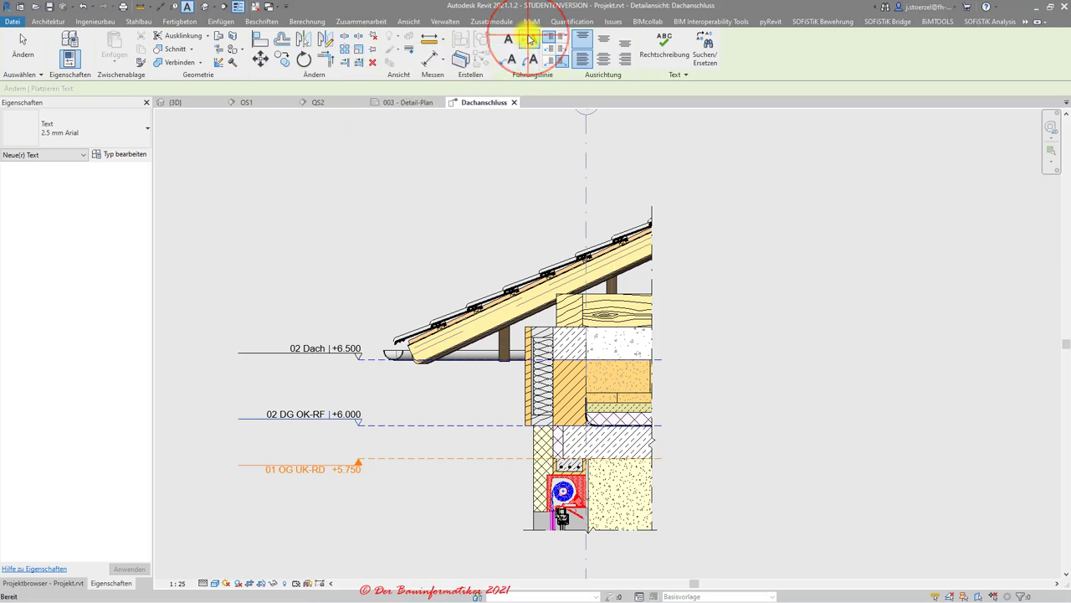
{"action": "left_click", "coordinate": [639, 344]}
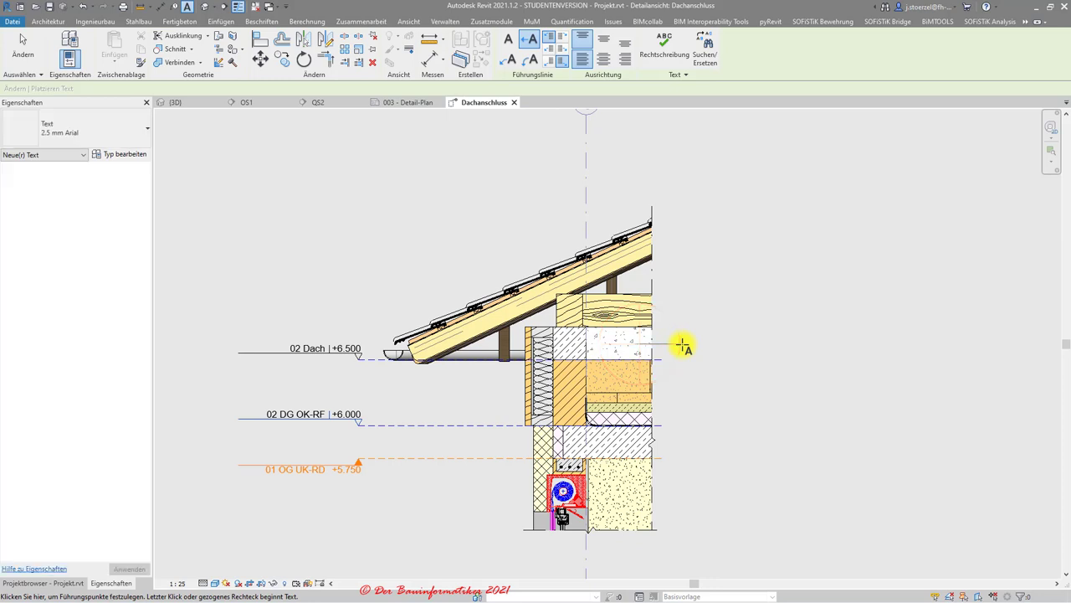
{"action": "left_click", "coordinate": [684, 344]}
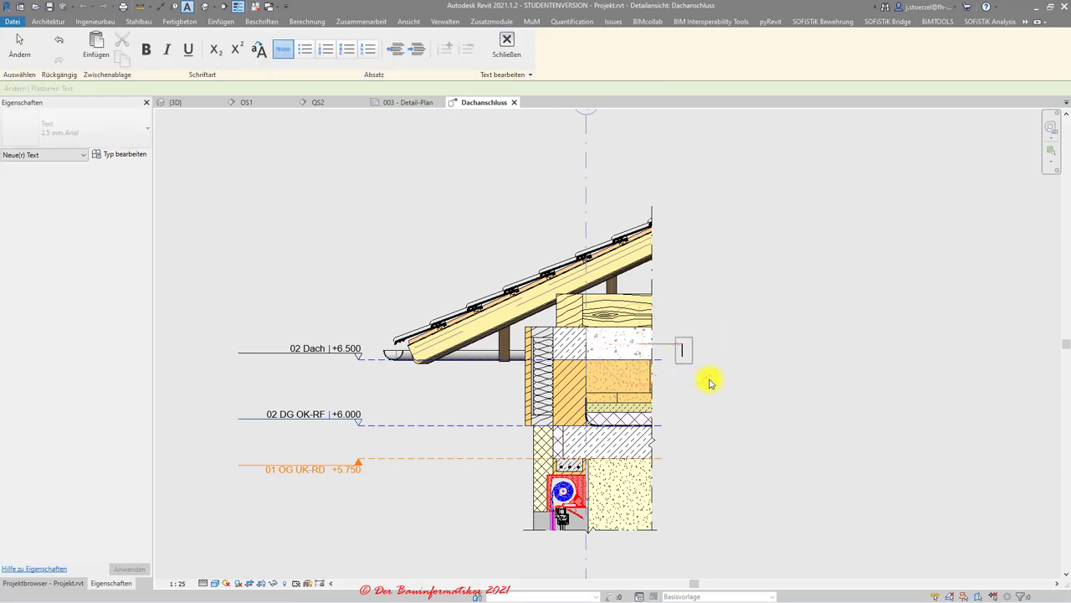
{"action": "type", "text": "Ringanker"}
{"action": "type", "text": " 25x25"}
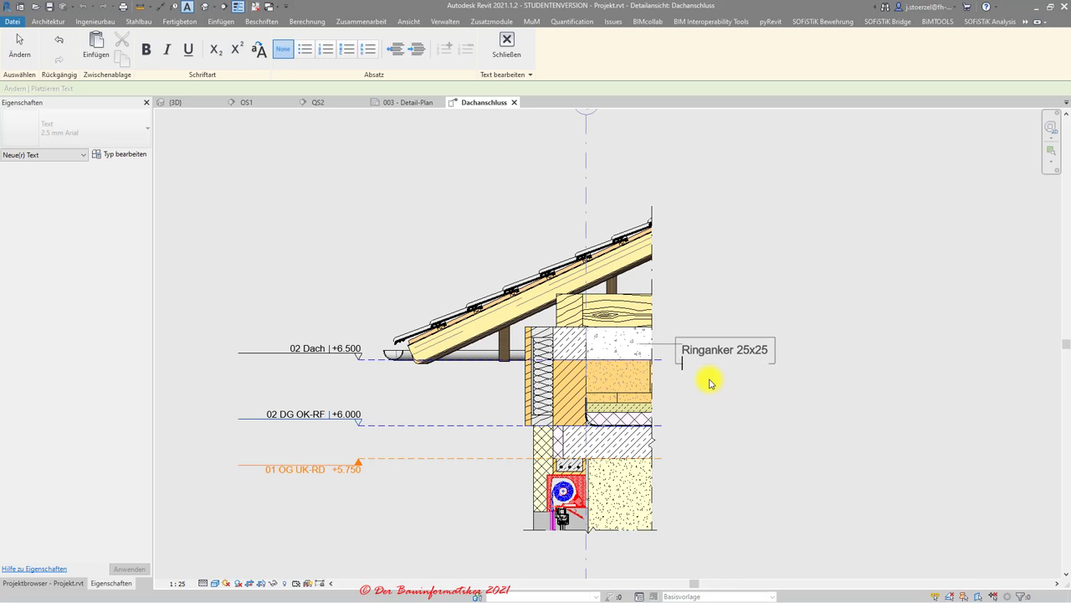
{"action": "key", "text": "Return"}
{"action": "left_click", "coordinate": [506, 42]}
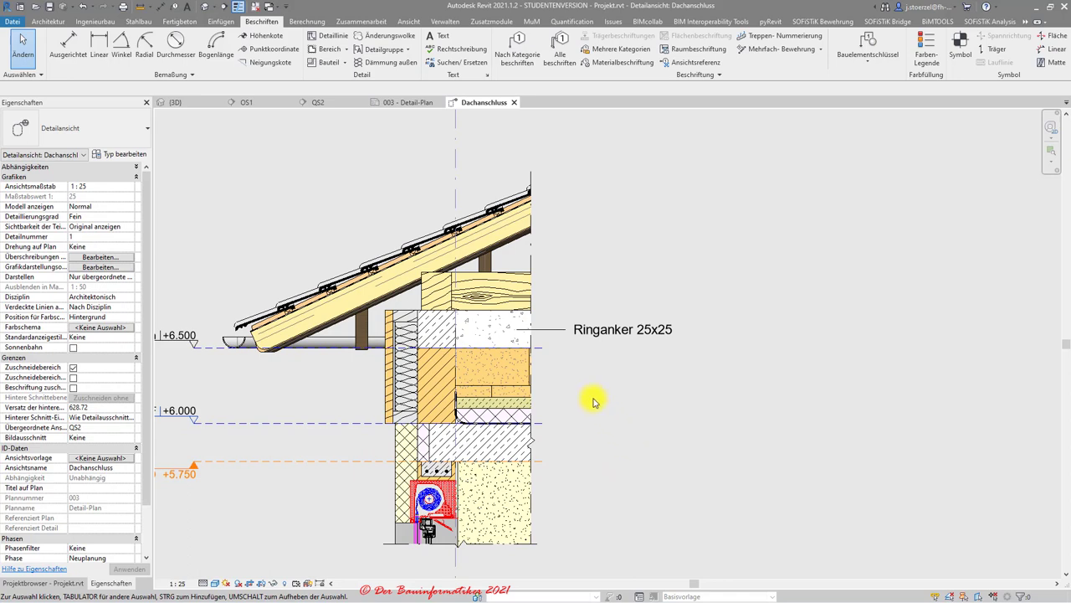
Show the Project Browser, switch between the QS2 and OS1 views, and close OS1
{"action": "middle_click_drag", "start_coordinate": [592, 403], "coordinate": [634, 399]}
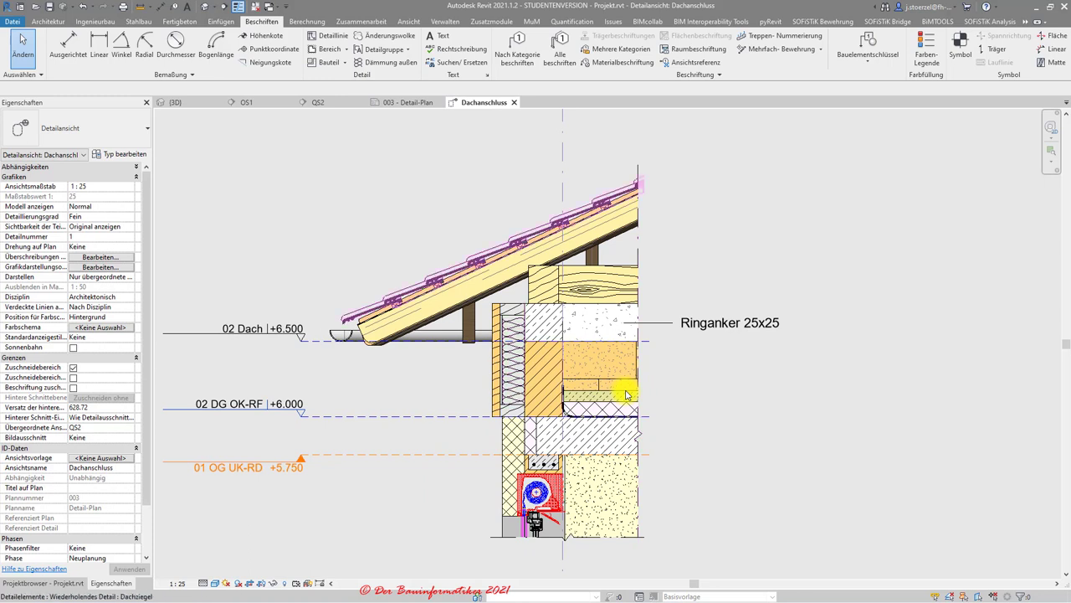
{"action": "key", "text": "d"}
{"action": "key", "text": "a"}
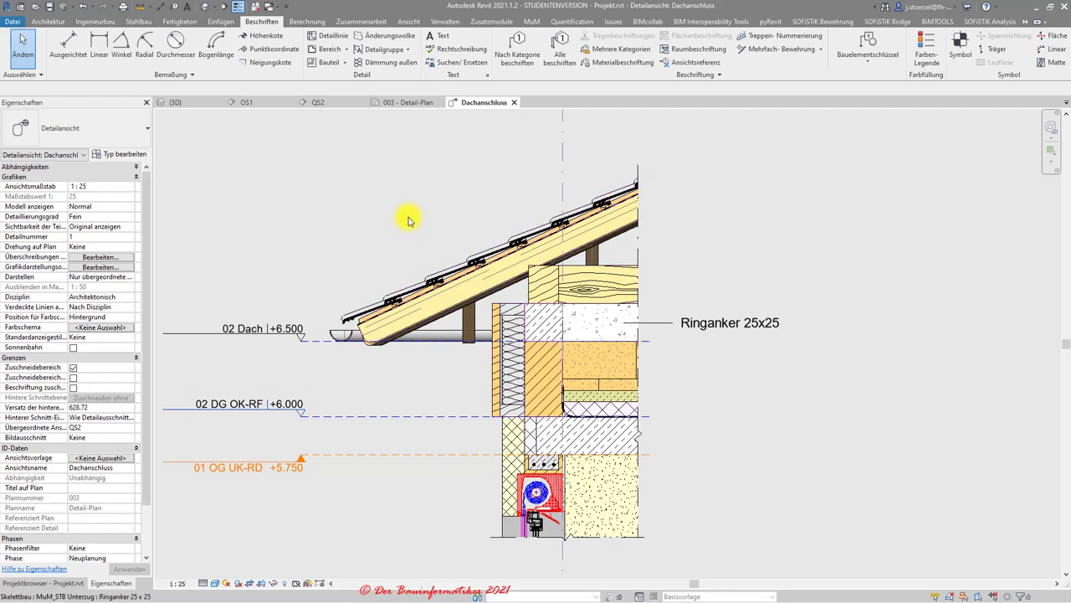
{"action": "left_click", "coordinate": [29, 584]}
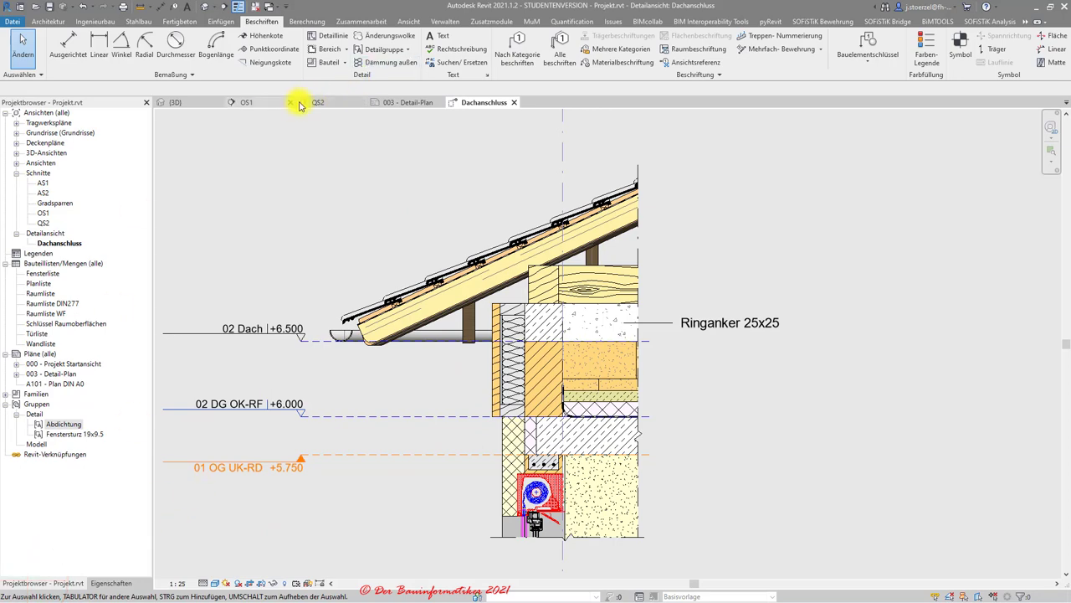
{"action": "left_click", "coordinate": [346, 102]}
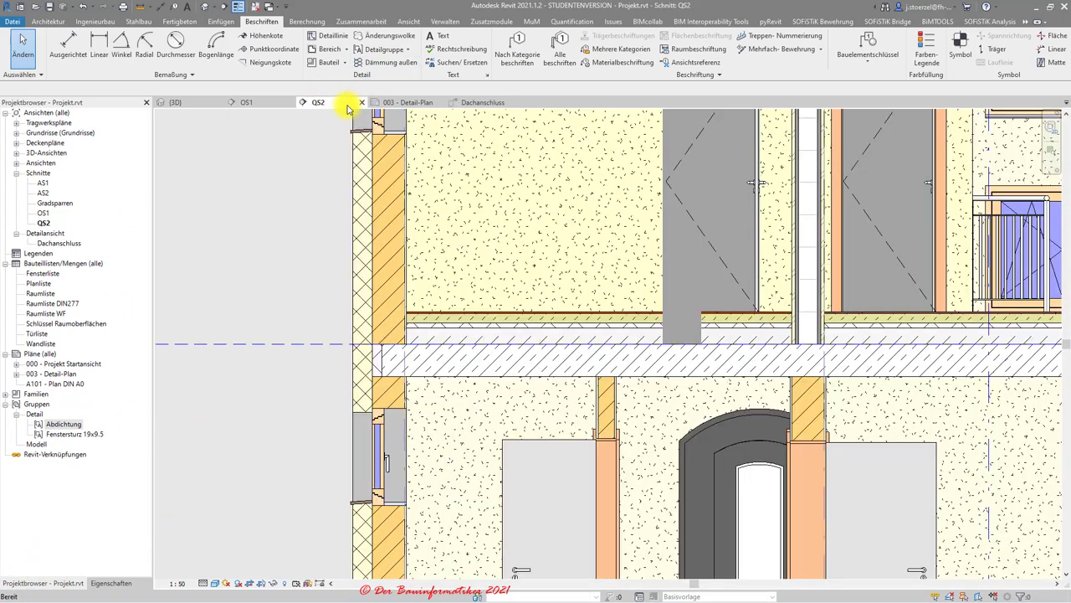
{"action": "left_click", "coordinate": [283, 102]}
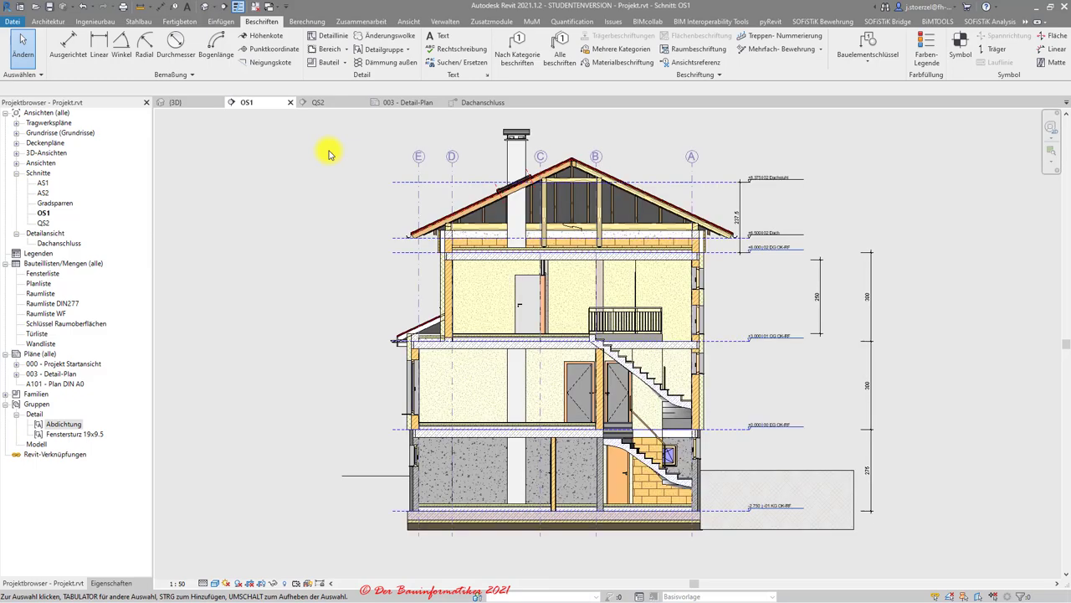
{"action": "left_click", "coordinate": [318, 102]}
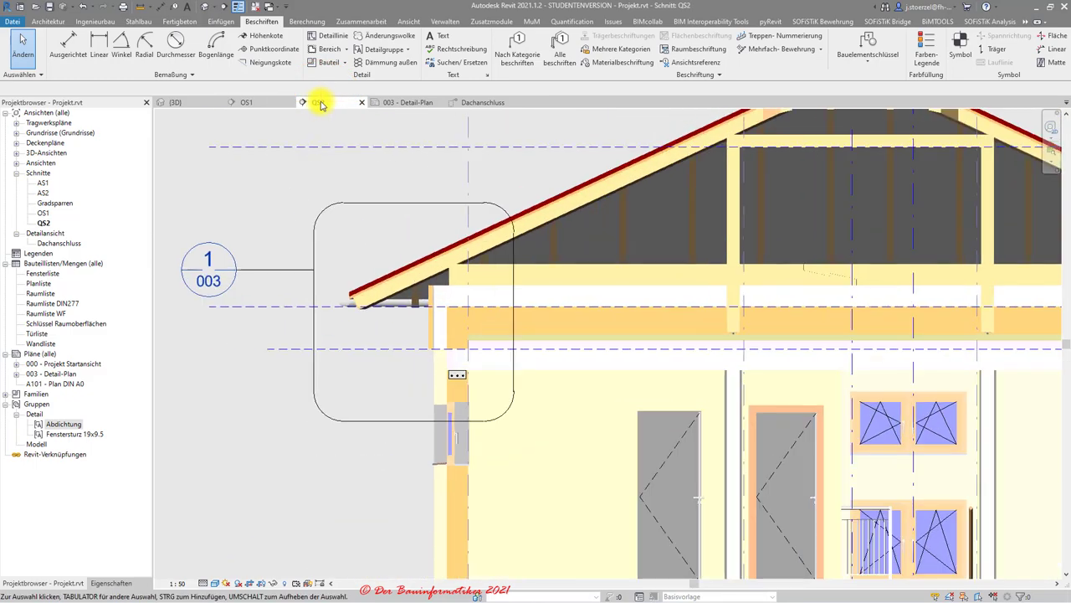
{"action": "left_click", "coordinate": [285, 103]}
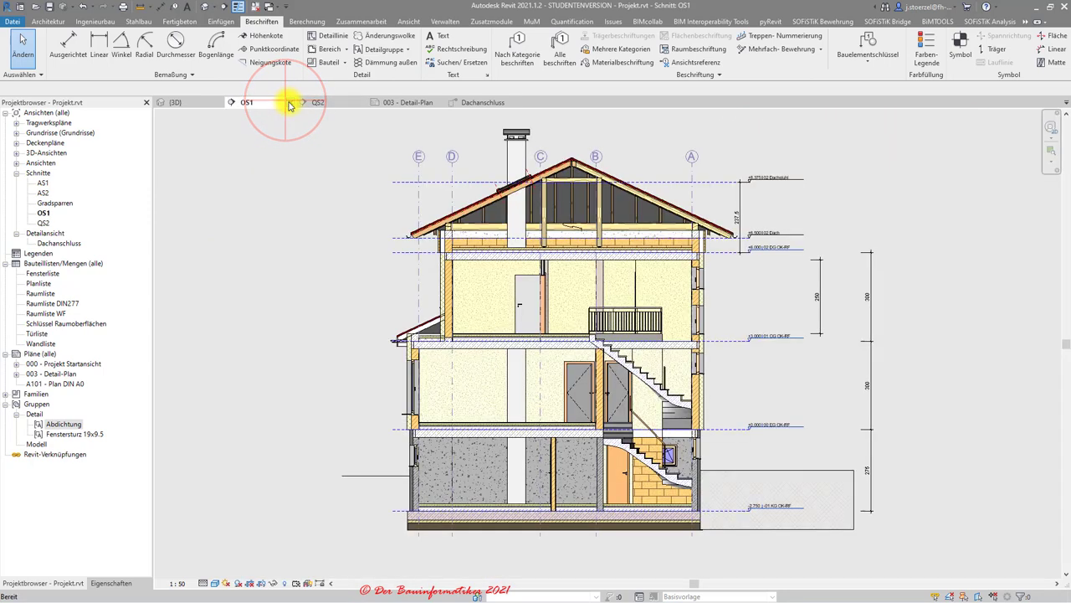
{"action": "left_click", "coordinate": [288, 103]}
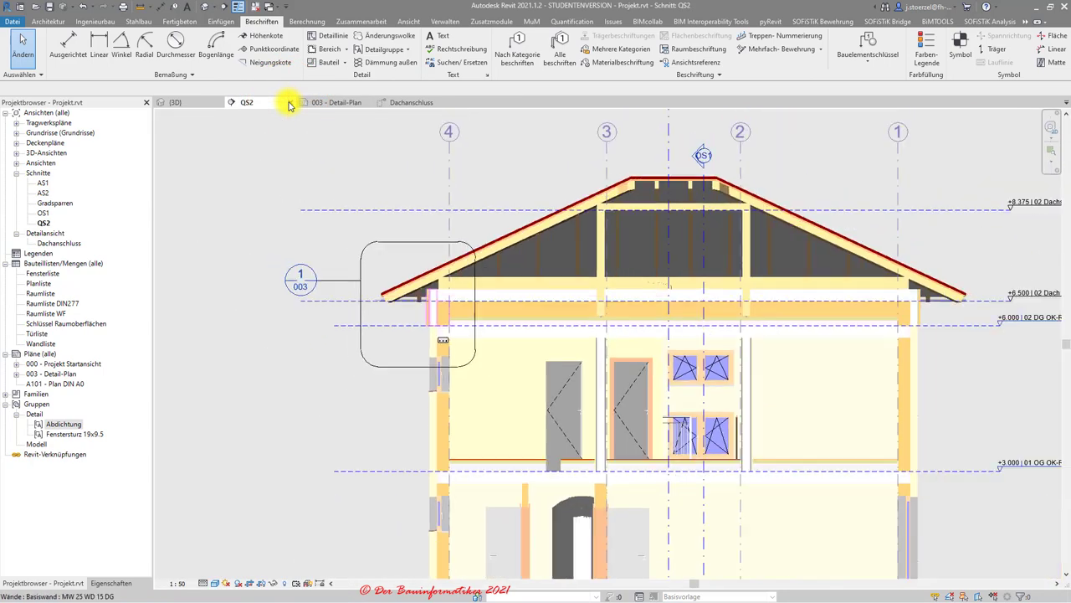
Zoom the QS2 section toward the exterior wall and floor slab junction
{"action": "scroll", "coordinate": [308, 134], "scroll_direction": "up", "scroll_amount": 4}
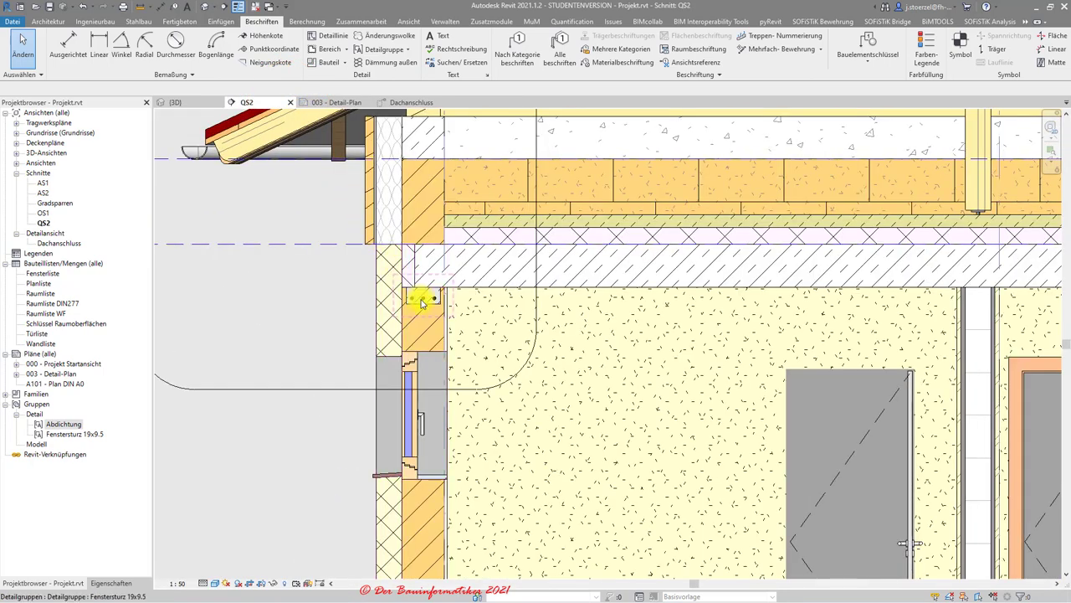
{"action": "scroll", "coordinate": [421, 303], "scroll_direction": "down", "scroll_amount": 3}
{"action": "scroll", "coordinate": [423, 304], "scroll_direction": "down", "scroll_amount": 2}
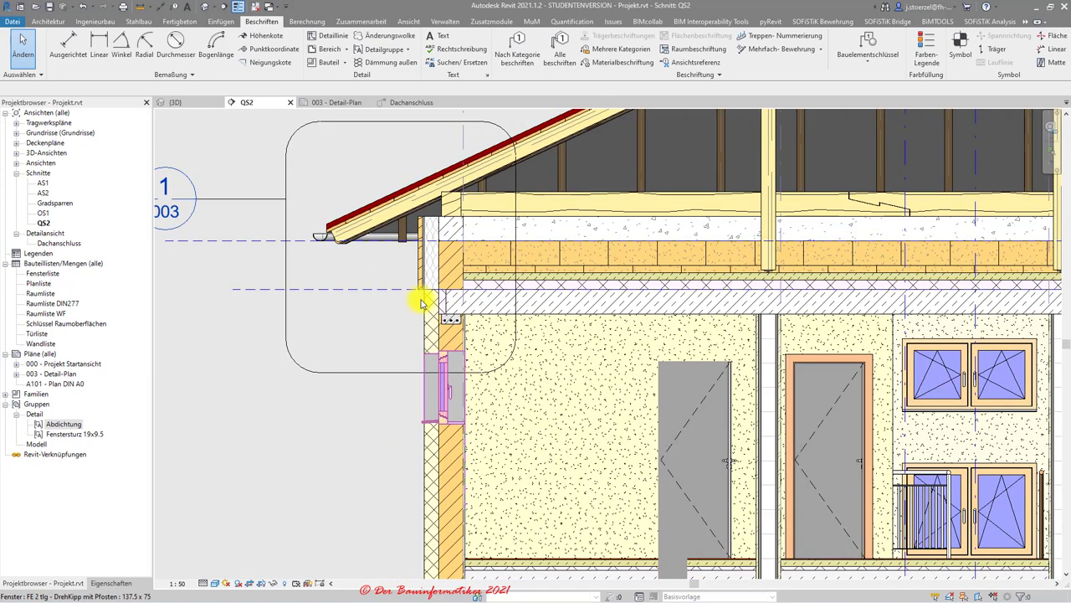
{"action": "scroll", "coordinate": [422, 303], "scroll_direction": "down", "scroll_amount": 3, "text": "ctrl"}
{"action": "scroll", "coordinate": [419, 311], "scroll_direction": "up", "scroll_amount": 2}
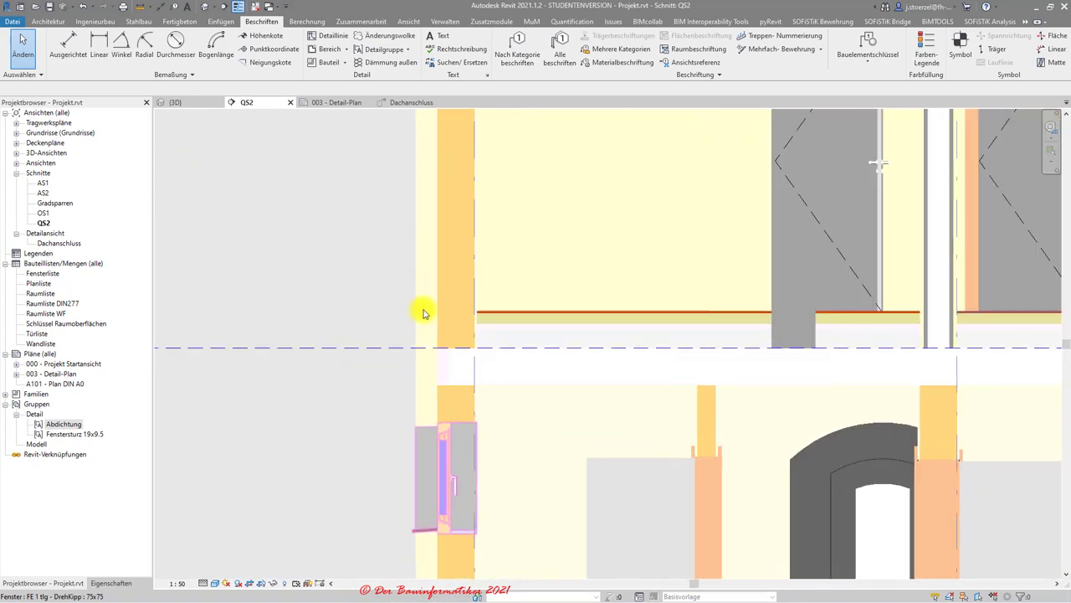
{"action": "scroll", "coordinate": [436, 366], "scroll_direction": "up", "scroll_amount": 1}
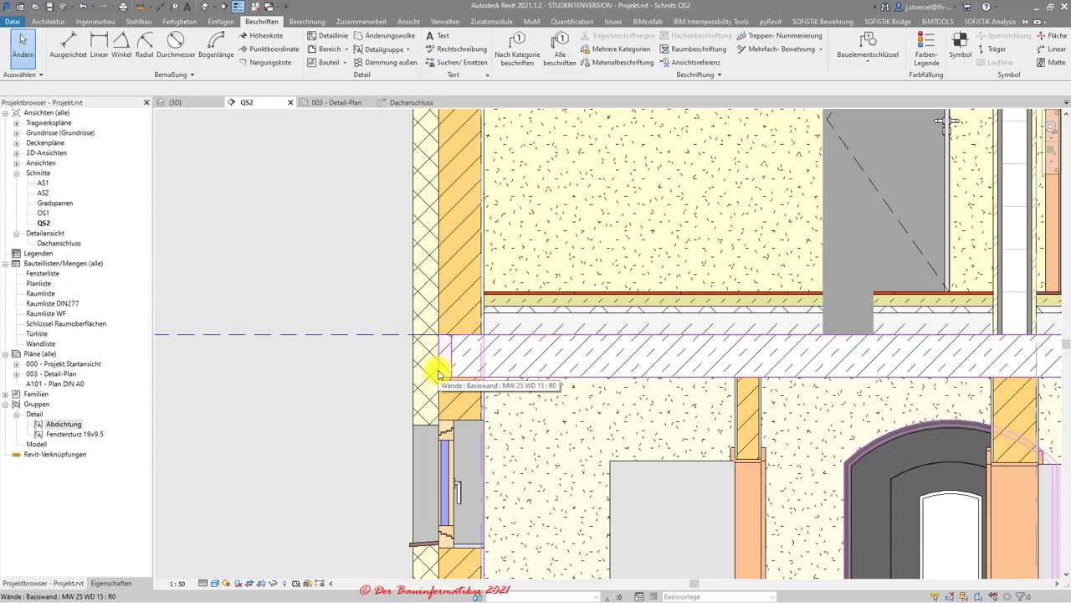
{"action": "scroll", "coordinate": [436, 373], "scroll_direction": "down", "scroll_amount": 1}
Zoom the QS2 section onto the wall–slab joint above the window
{"action": "scroll", "coordinate": [436, 373], "scroll_direction": "down", "scroll_amount": 1}
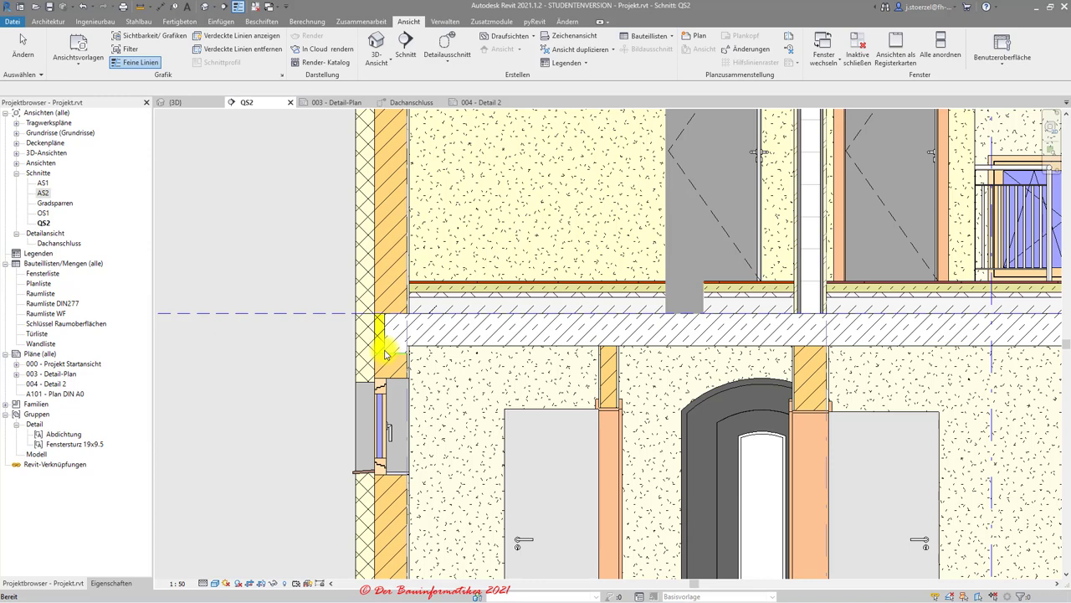
{"action": "scroll", "coordinate": [385, 354], "scroll_direction": "up", "scroll_amount": 2}
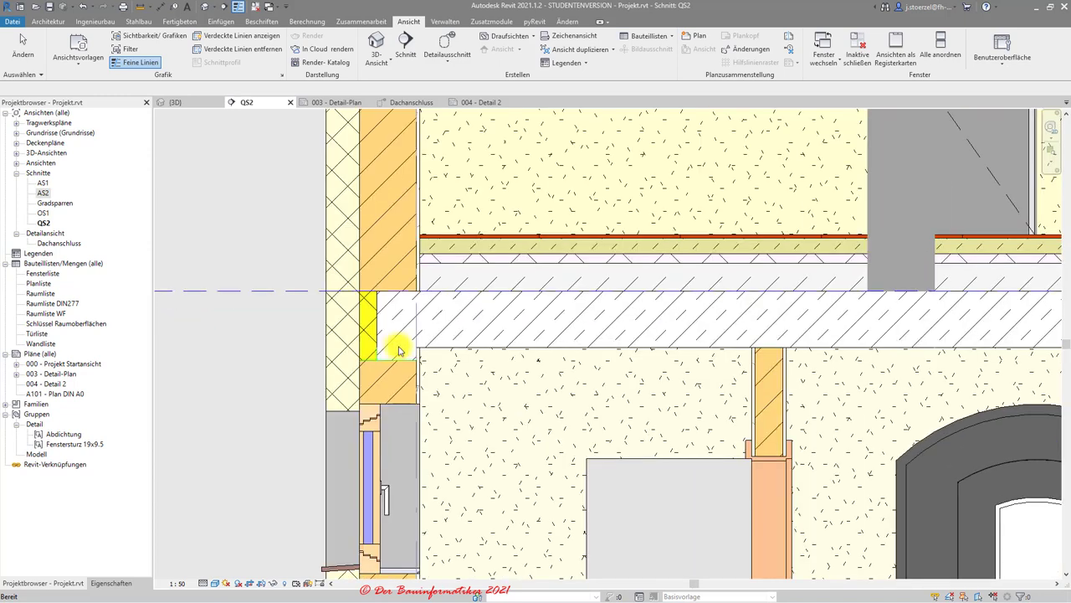
{"action": "scroll", "coordinate": [428, 342], "scroll_direction": "down", "scroll_amount": 1}
{"action": "scroll", "coordinate": [428, 342], "scroll_direction": "down", "scroll_amount": 1}
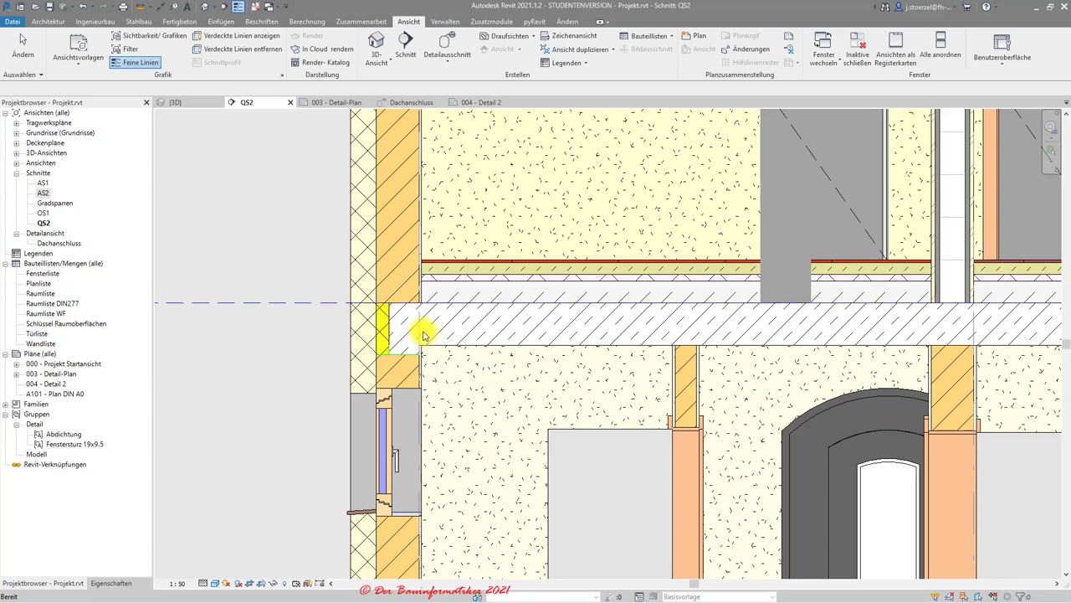
{"action": "scroll", "coordinate": [424, 335], "scroll_direction": "up", "scroll_amount": 4}
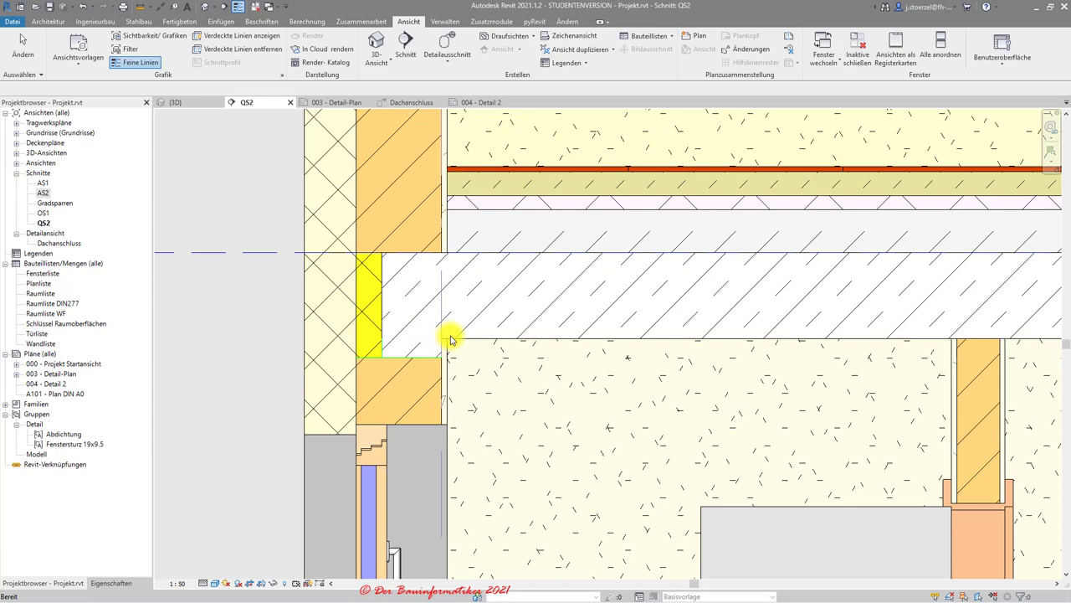
Cycle the selection with Tab between the exterior wall and floor slab at the joint
{"action": "left_click", "coordinate": [366, 361]}
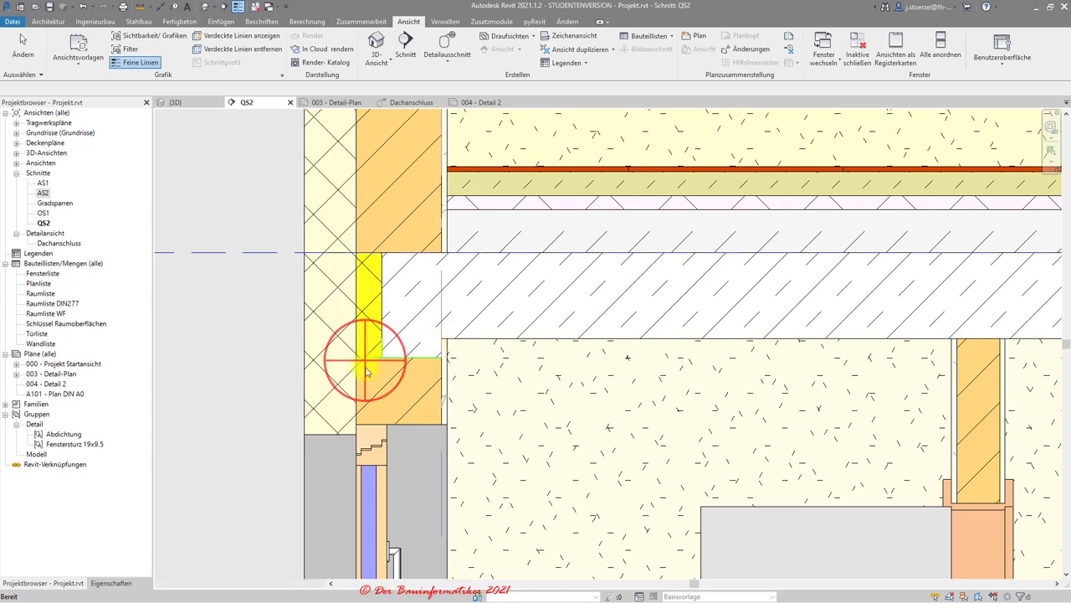
{"action": "key", "text": "Escape"}
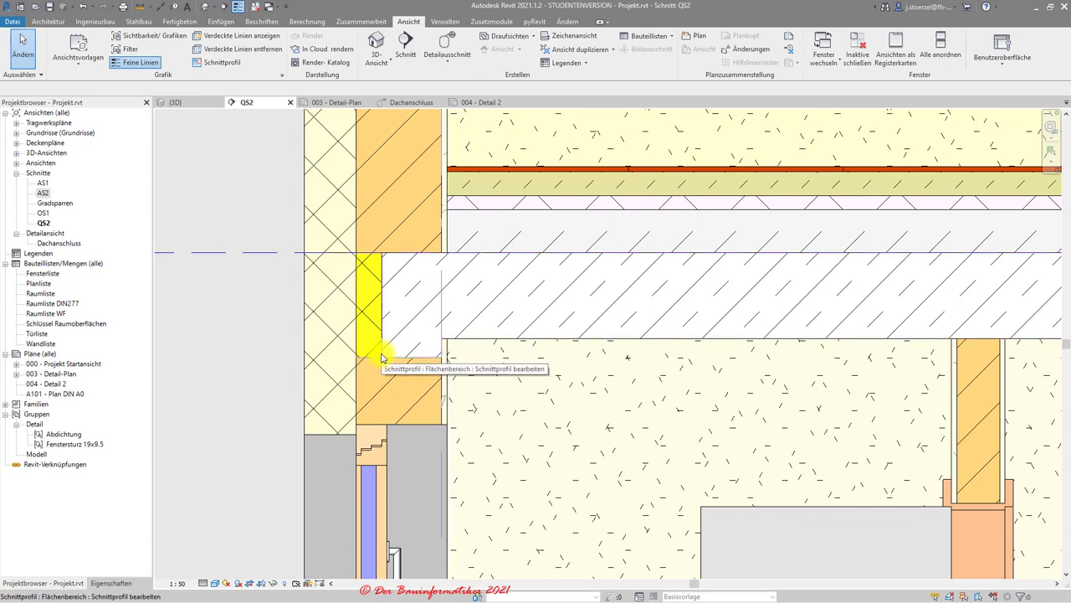
{"action": "key", "text": "Tab"}
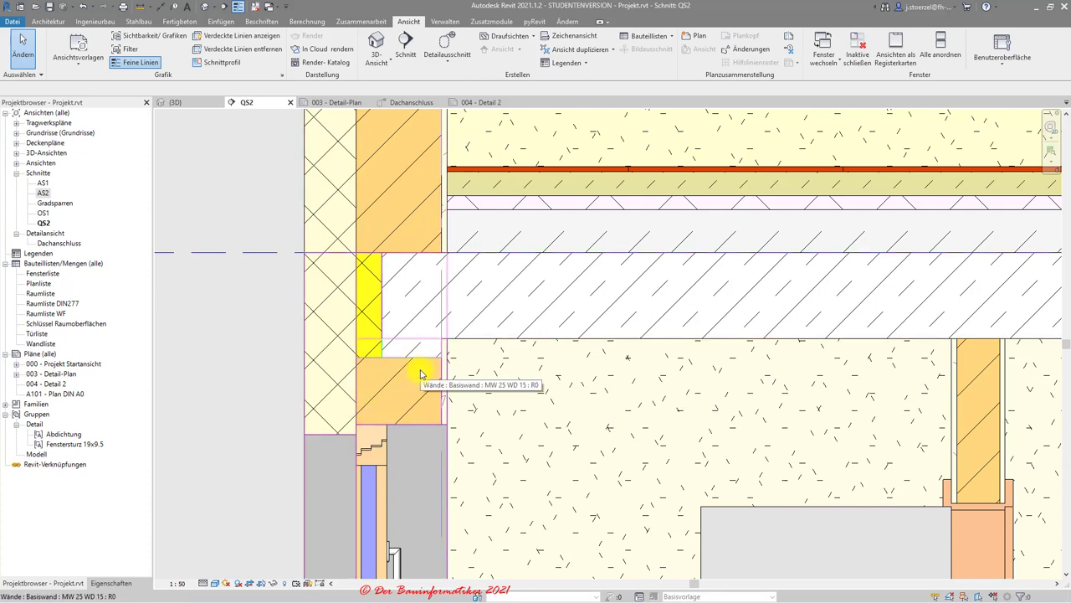
{"action": "key", "text": "Tab"}
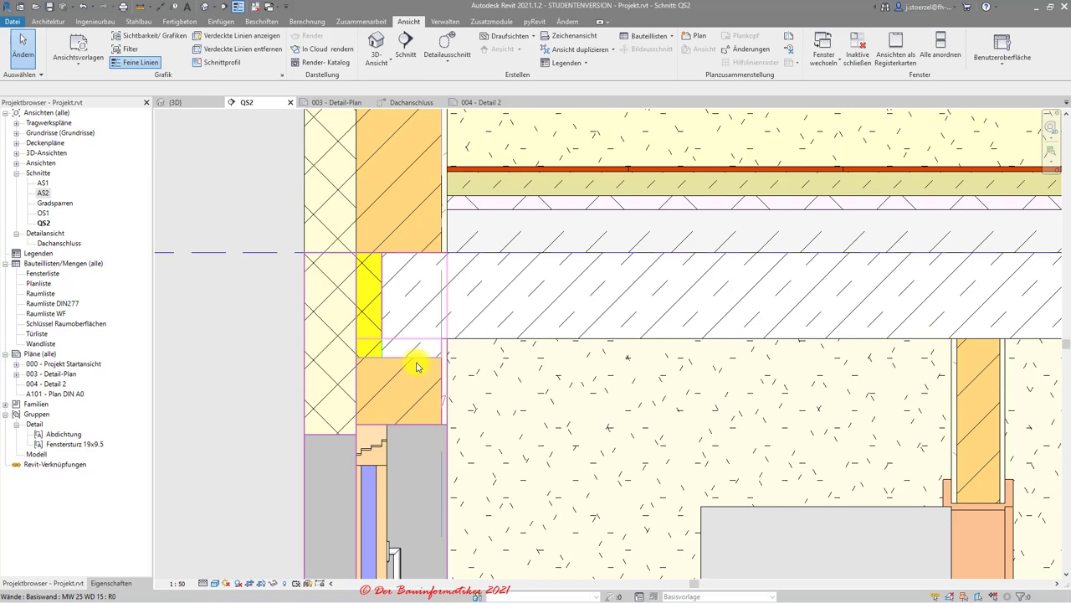
{"action": "scroll", "coordinate": [417, 367], "scroll_direction": "down", "scroll_amount": 2}
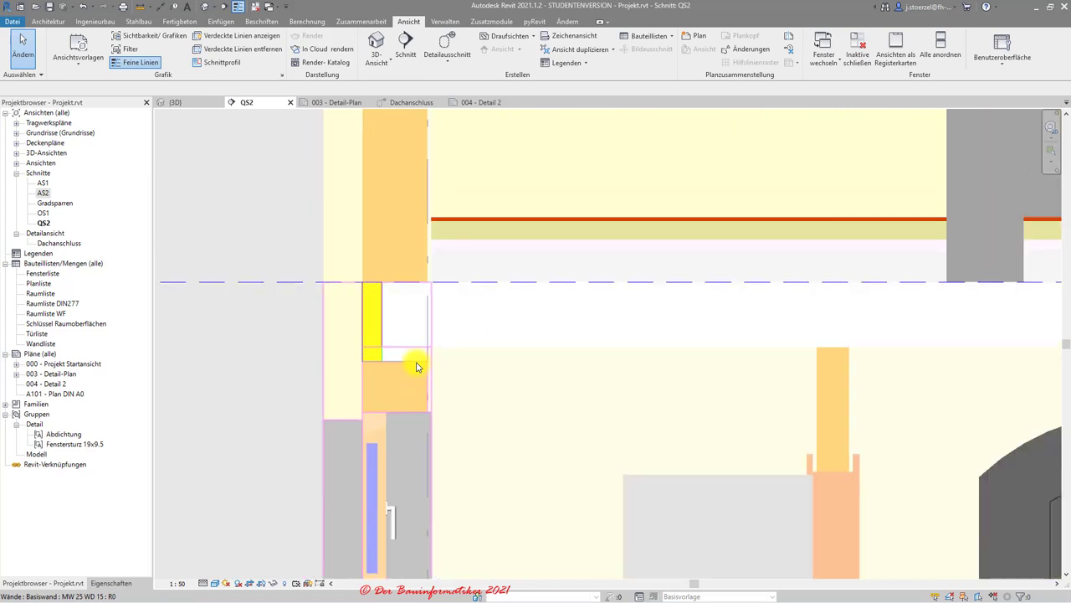
{"action": "scroll", "coordinate": [414, 366], "scroll_direction": "down", "scroll_amount": 2}
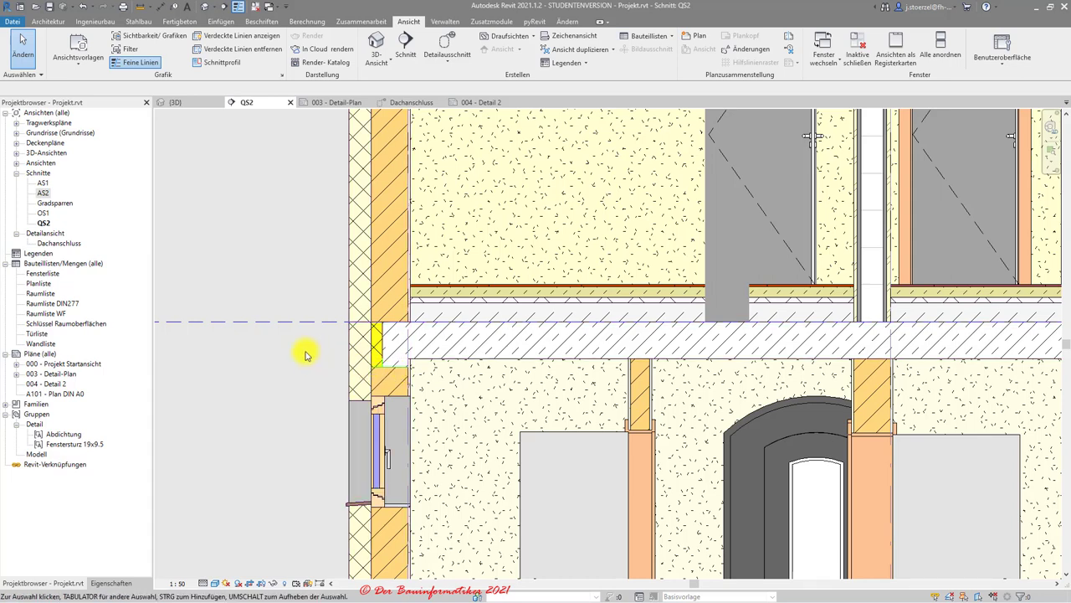
{"action": "scroll", "coordinate": [335, 378], "scroll_direction": "up", "scroll_amount": 2}
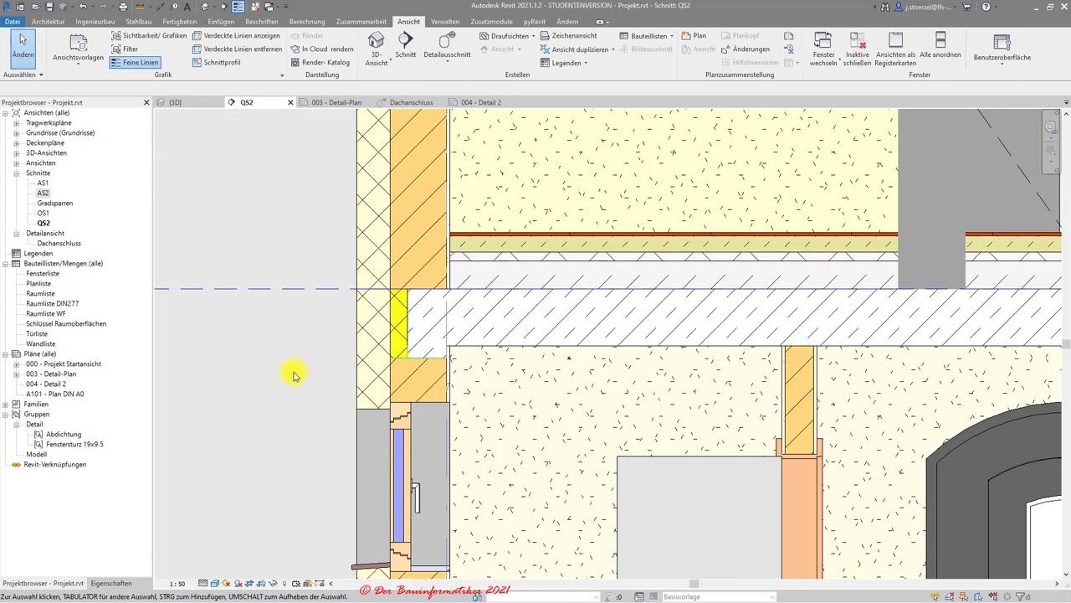
{"action": "scroll", "coordinate": [293, 375], "scroll_direction": "down", "scroll_amount": 1}
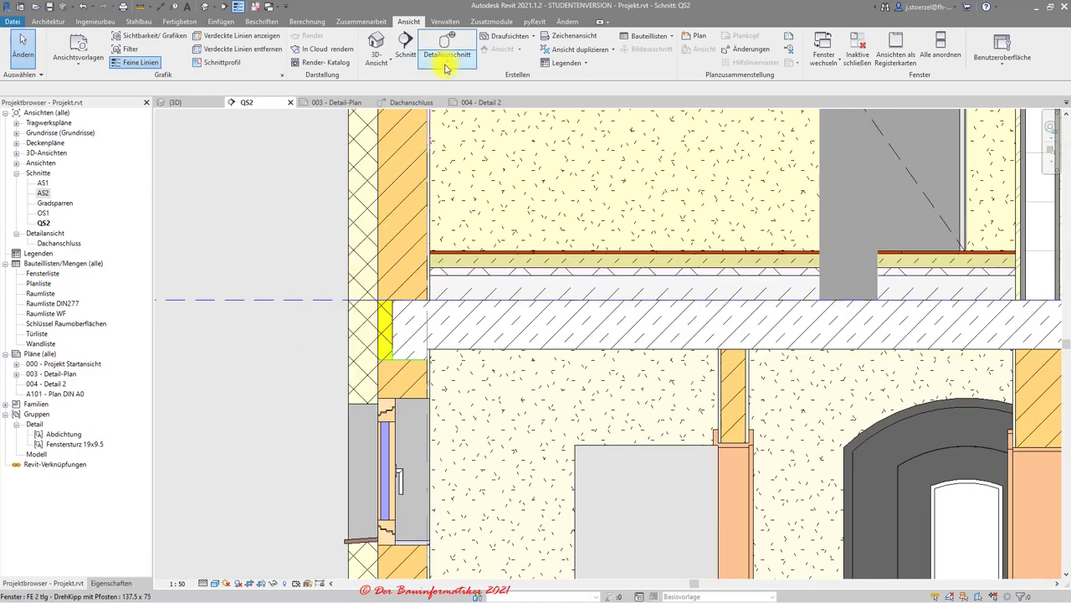
{"action": "left_click", "coordinate": [446, 68]}
{"action": "left_click", "coordinate": [445, 81]}
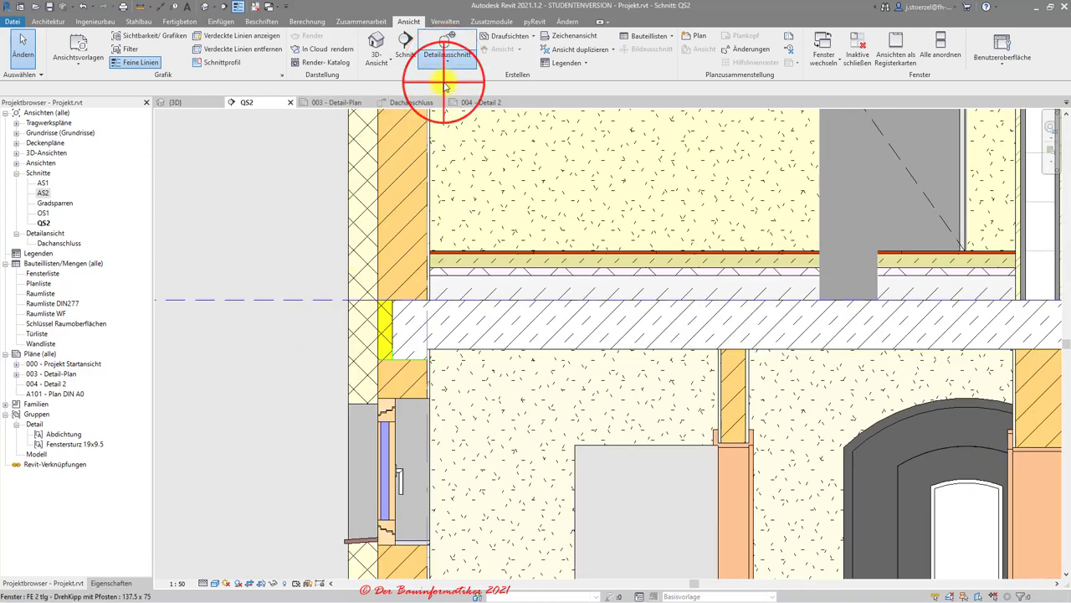
{"action": "left_click", "coordinate": [295, 256]}
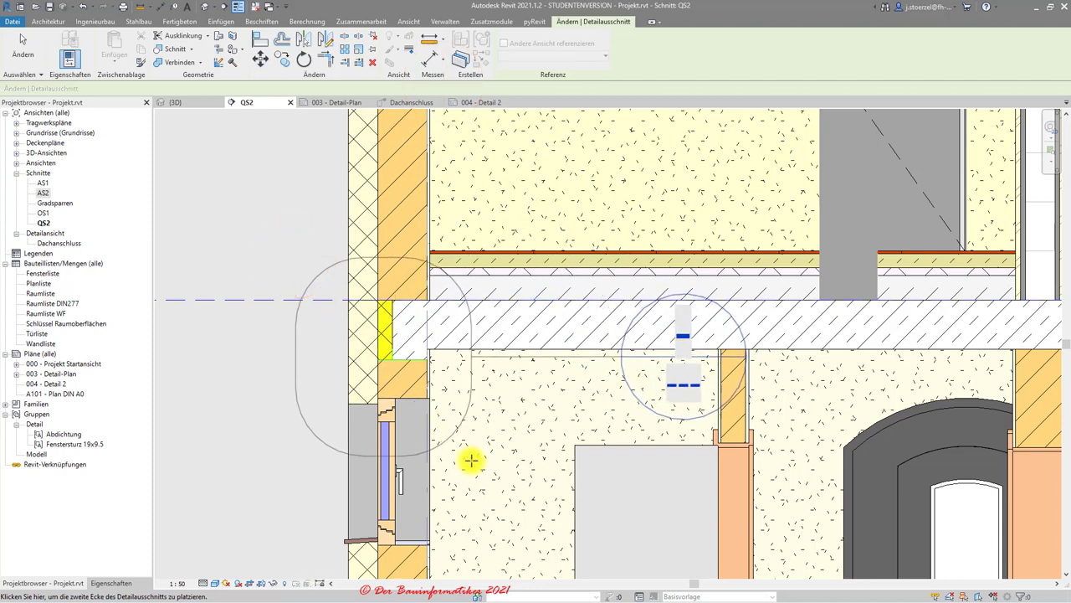
{"action": "left_click", "coordinate": [472, 460]}
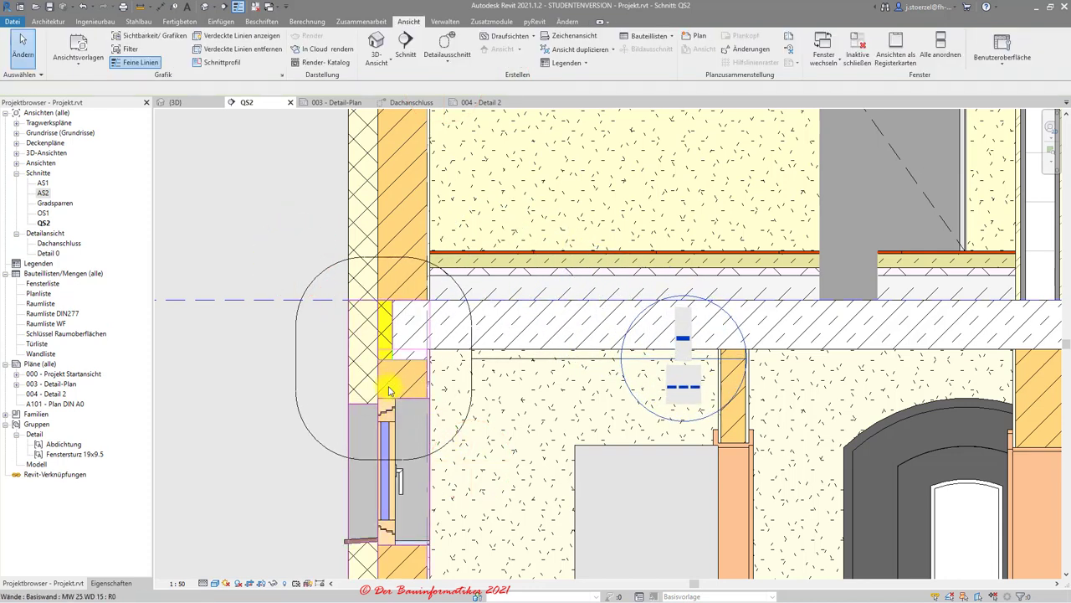
{"action": "double_click", "coordinate": [47, 254]}
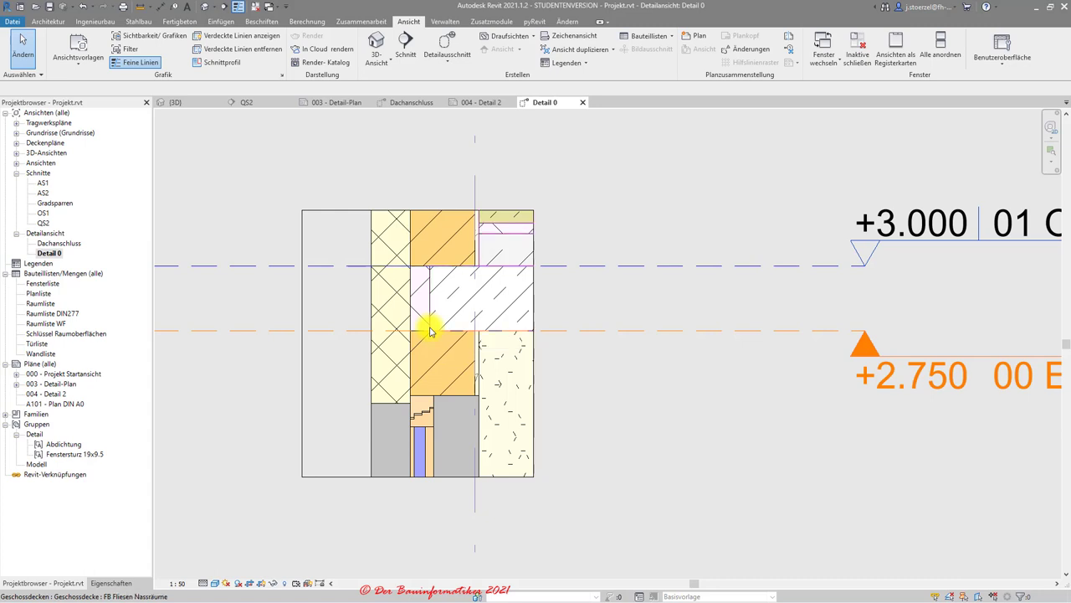
{"action": "right_click", "coordinate": [56, 261]}
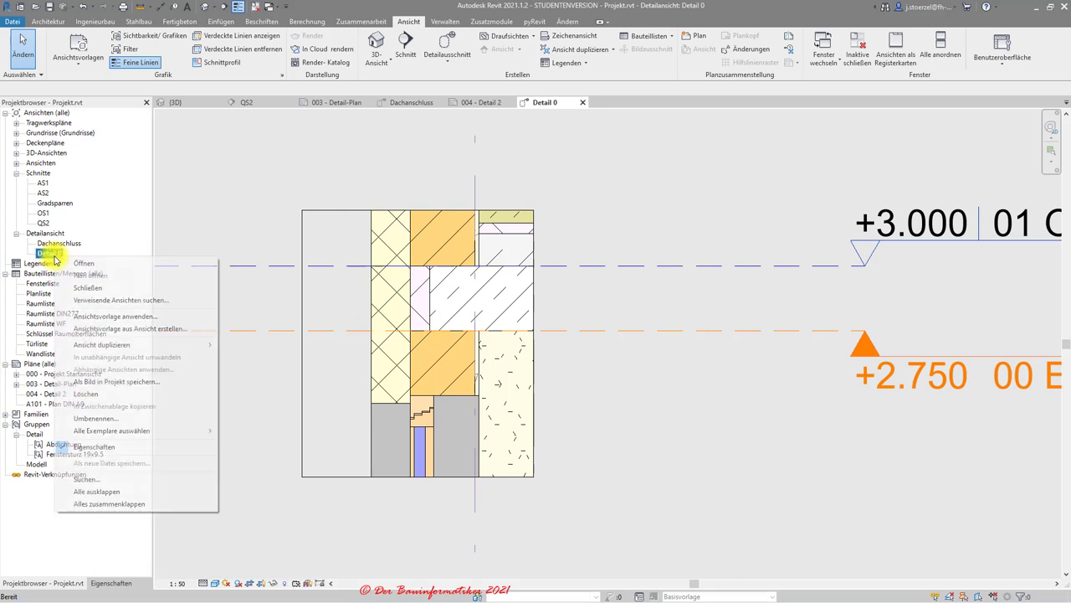
{"action": "left_click", "coordinate": [88, 395]}
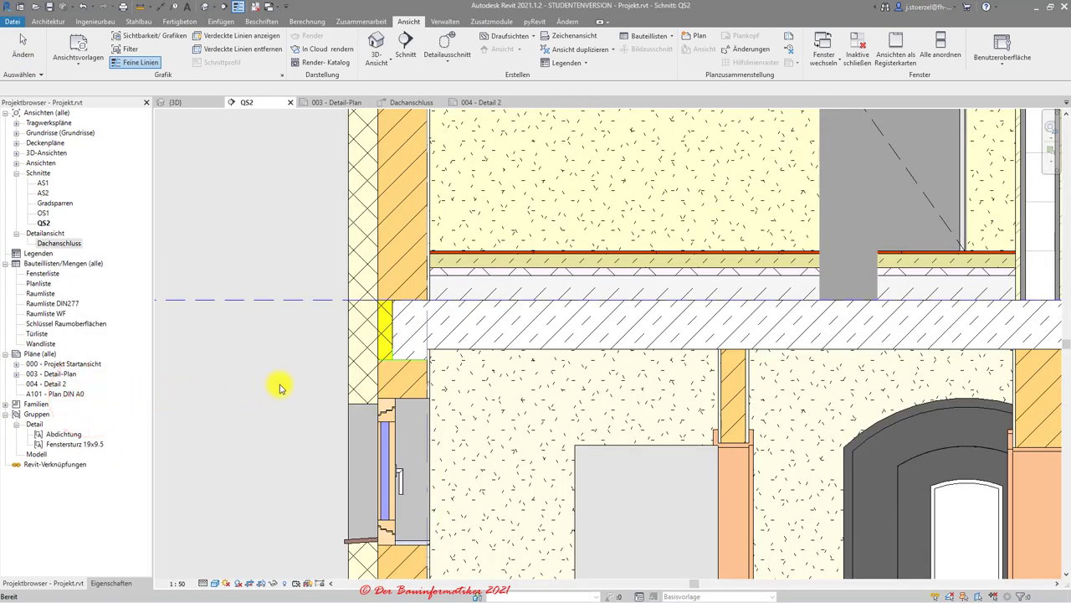
Make a plain duplicate of the QS2 section from the Project Browser
{"action": "scroll", "coordinate": [280, 387], "scroll_direction": "down", "scroll_amount": 1}
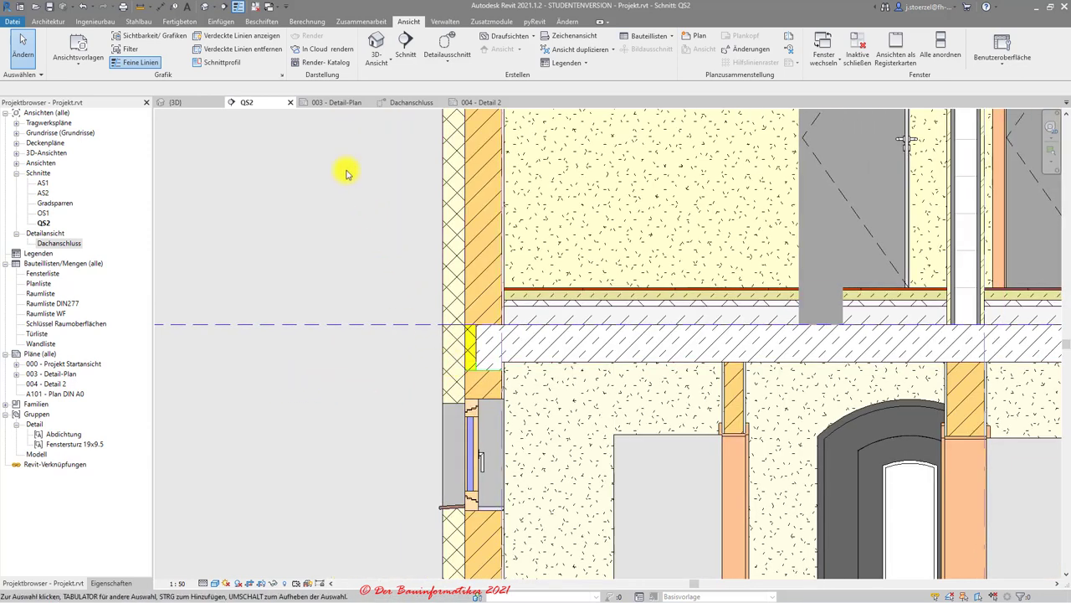
{"action": "left_click", "coordinate": [261, 21]}
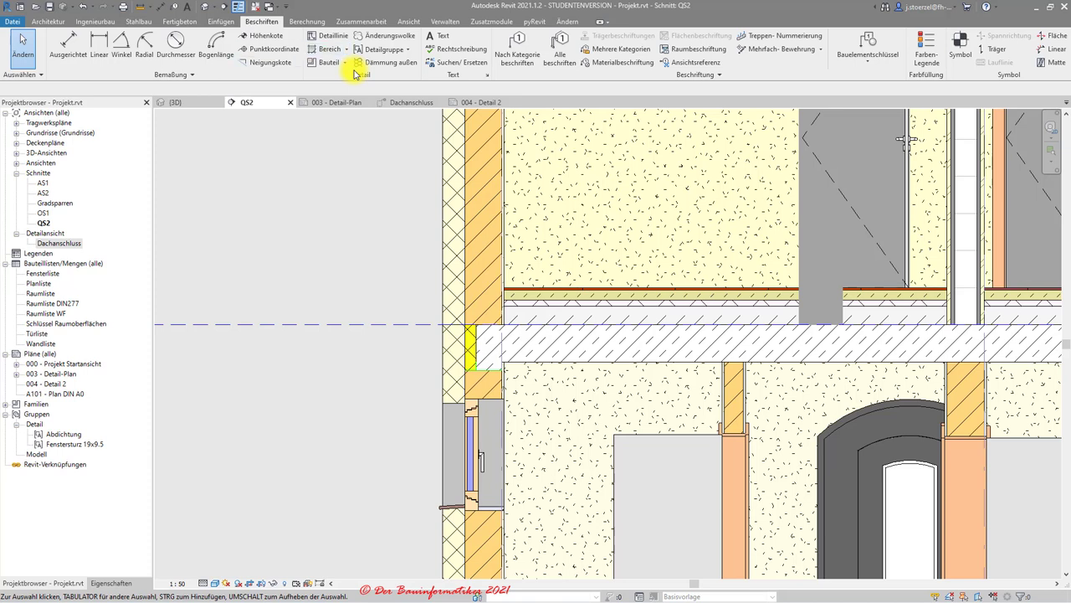
{"action": "left_click", "coordinate": [44, 223]}
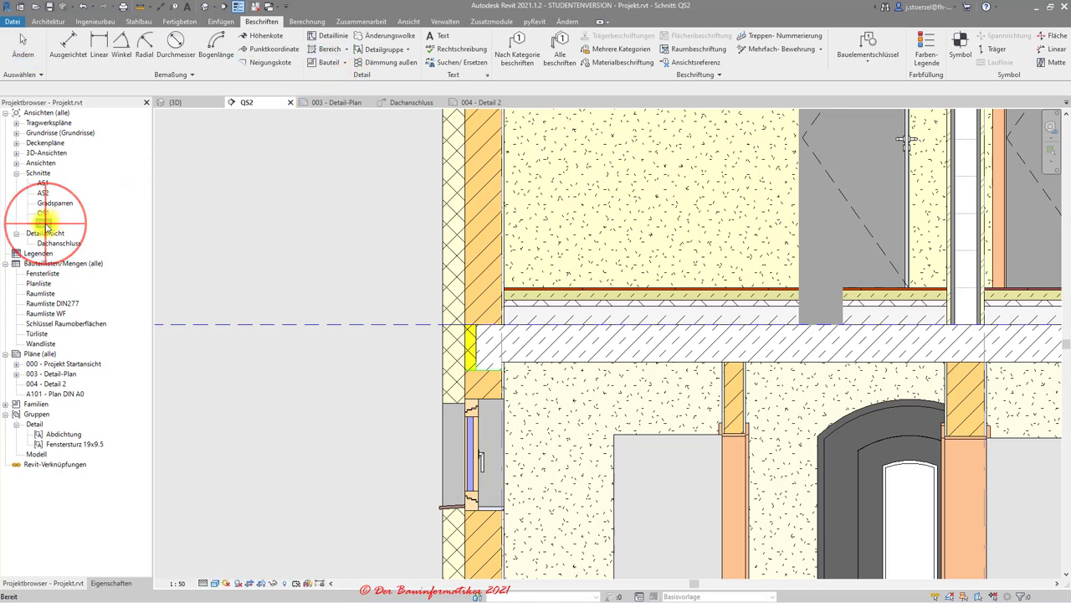
{"action": "right_click", "coordinate": [43, 224]}
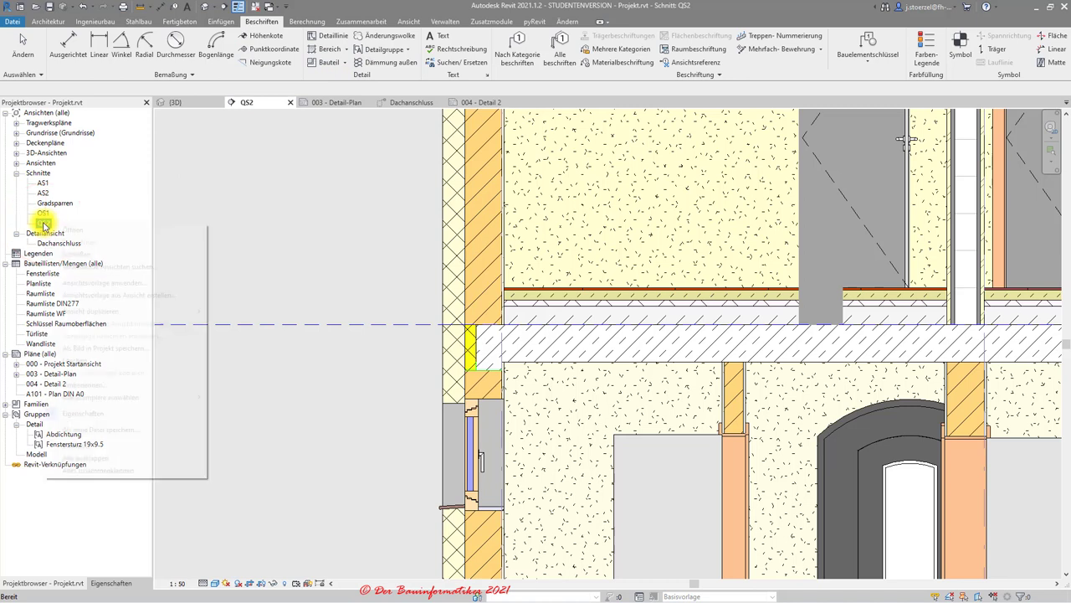
{"action": "key", "text": "Down"}
{"action": "key", "text": "Down"}
{"action": "key", "text": "Down"}
{"action": "key", "text": "Down"}
{"action": "key", "text": "Down"}
{"action": "key", "text": "Down"}
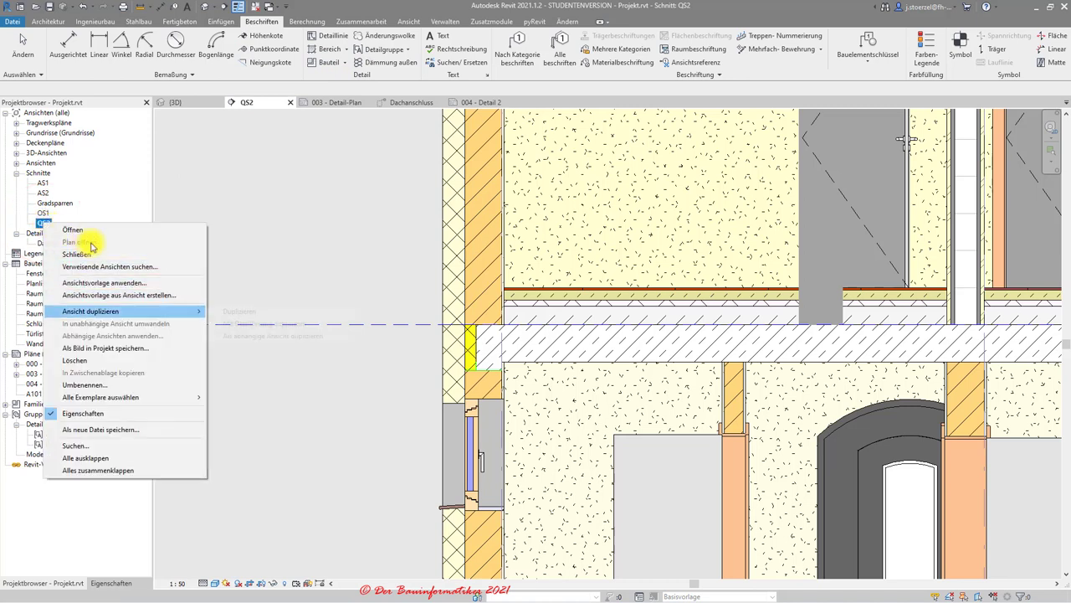
{"action": "key", "text": "Right"}
{"action": "key", "text": "Down"}
{"action": "key", "text": "Up"}
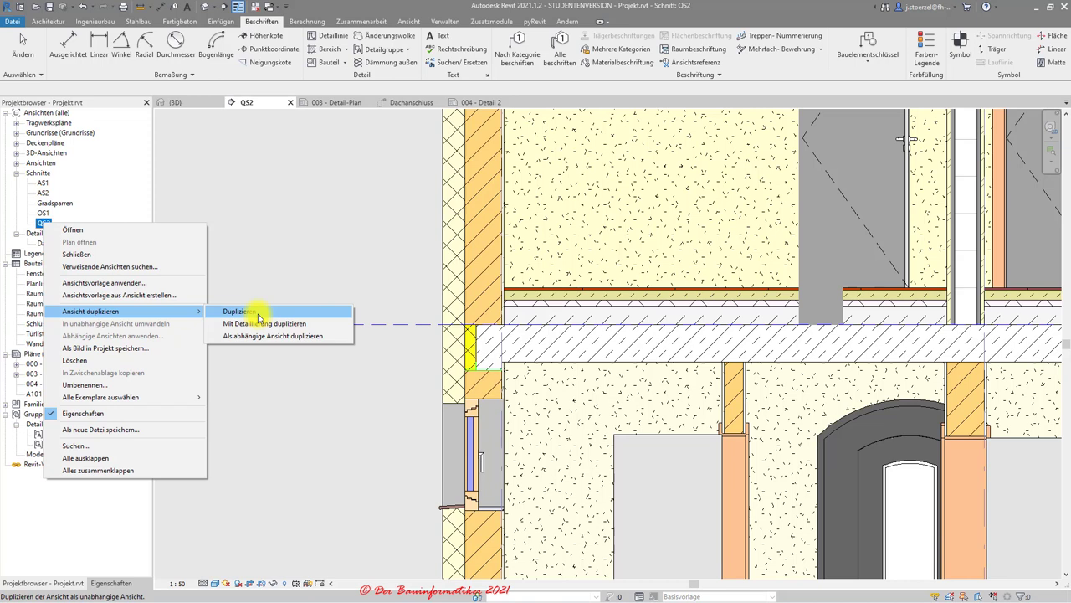
{"action": "left_click", "coordinate": [259, 314]}
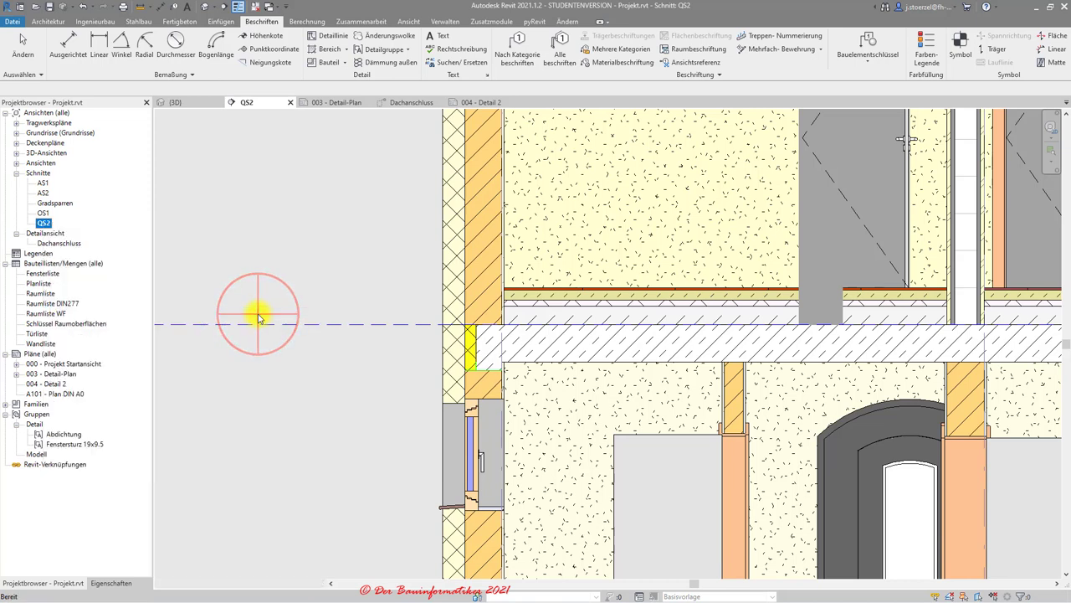
Delete the plain duplicate QS2 Kopie 1
{"action": "scroll", "coordinate": [259, 317], "scroll_direction": "up", "scroll_amount": 3}
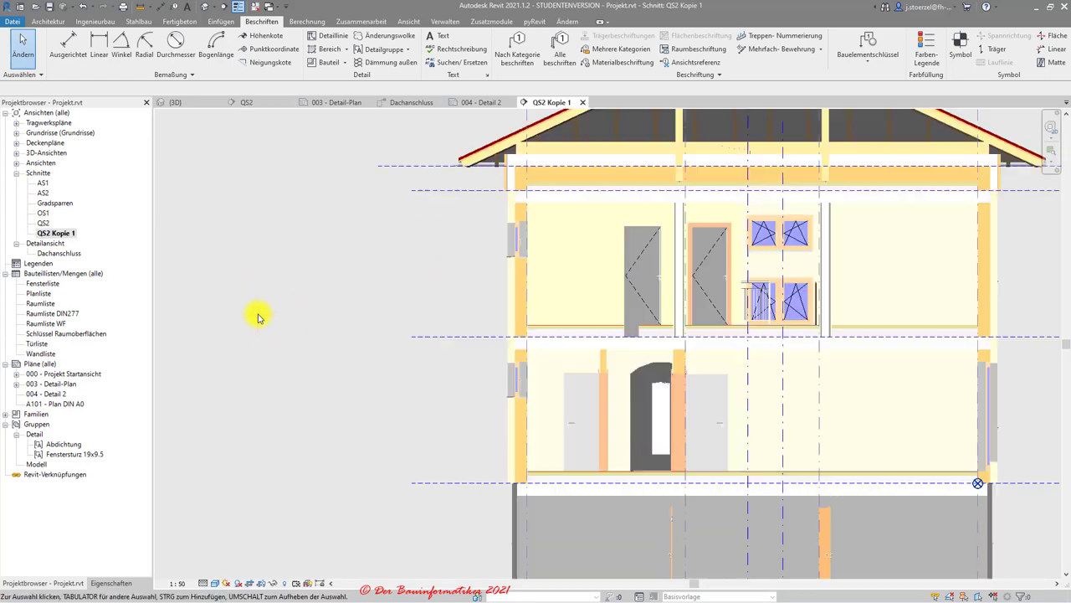
{"action": "scroll", "coordinate": [259, 317], "scroll_direction": "up", "scroll_amount": 3}
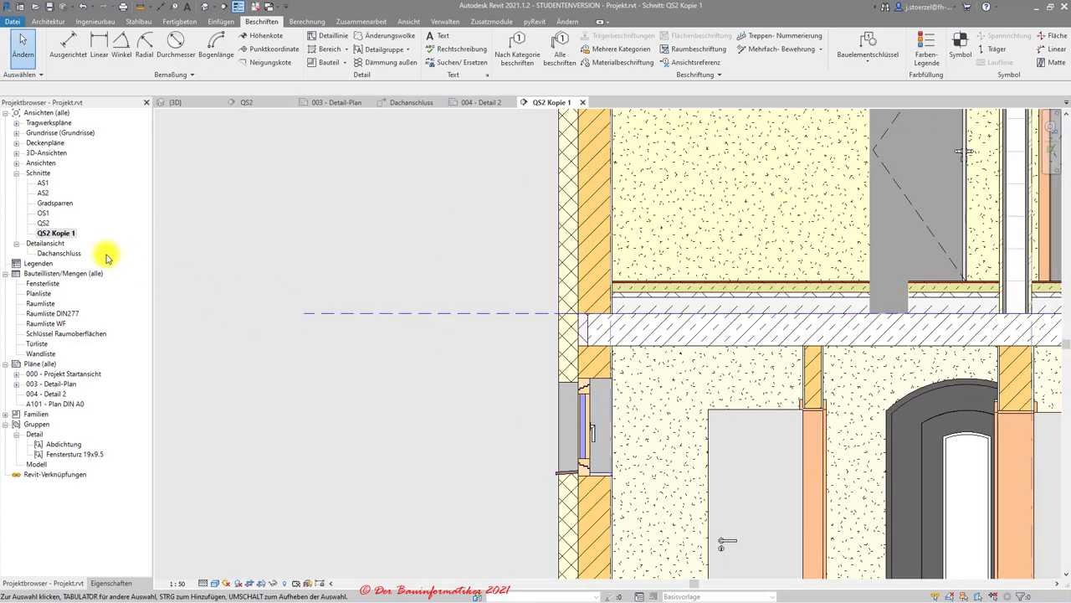
{"action": "right_click", "coordinate": [83, 236]}
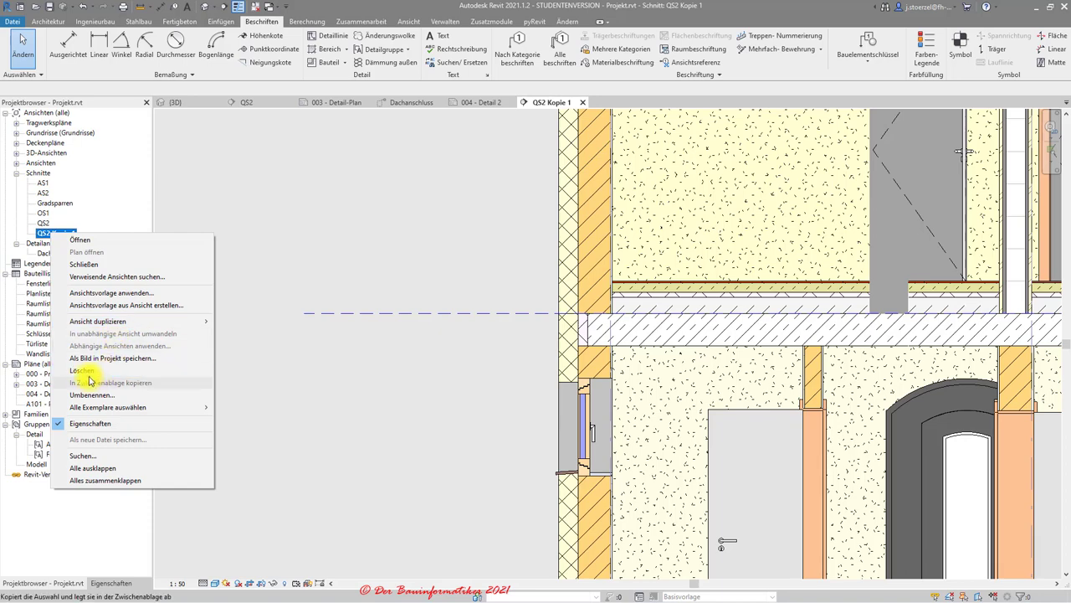
{"action": "left_click", "coordinate": [82, 370]}
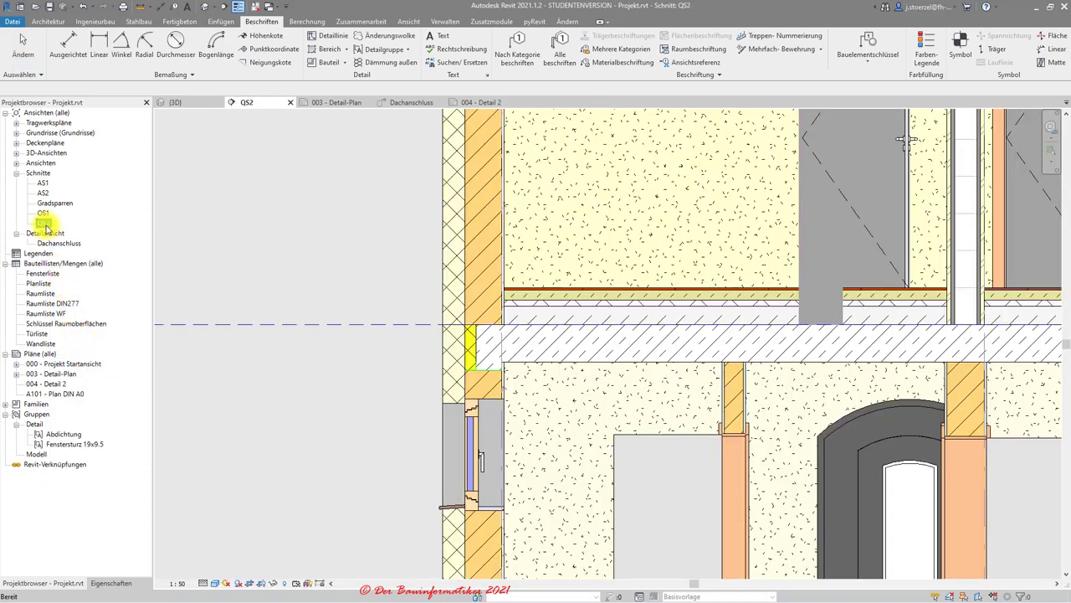
Duplicate QS2 with detailing as QS2 Kopie 1, then reopen the original QS2
{"action": "right_click", "coordinate": [46, 226]}
{"action": "mouse_move", "coordinate": [94, 314]}
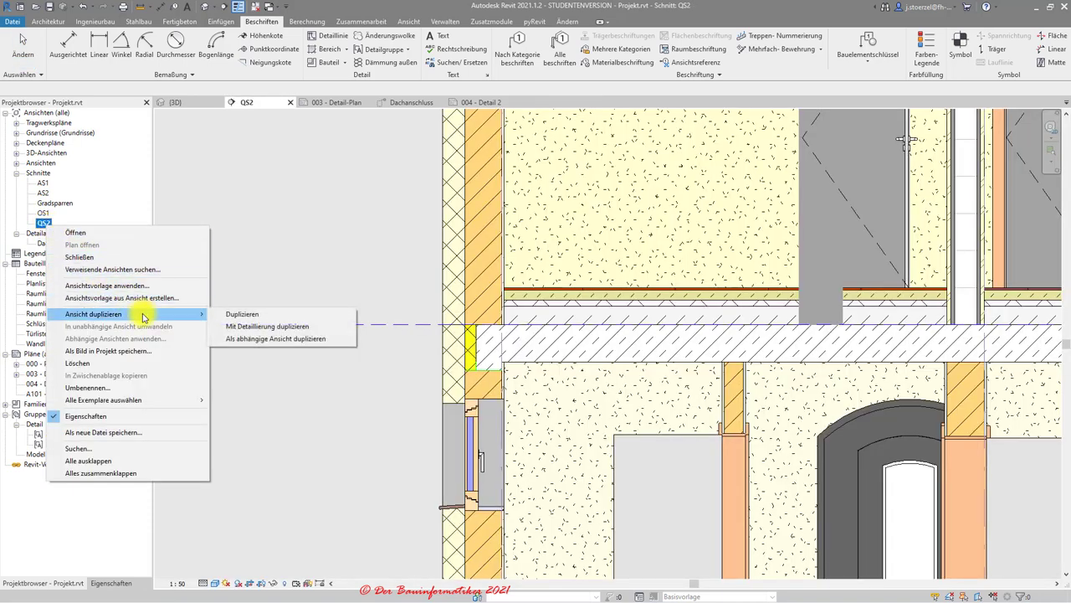
{"action": "left_click", "coordinate": [272, 327]}
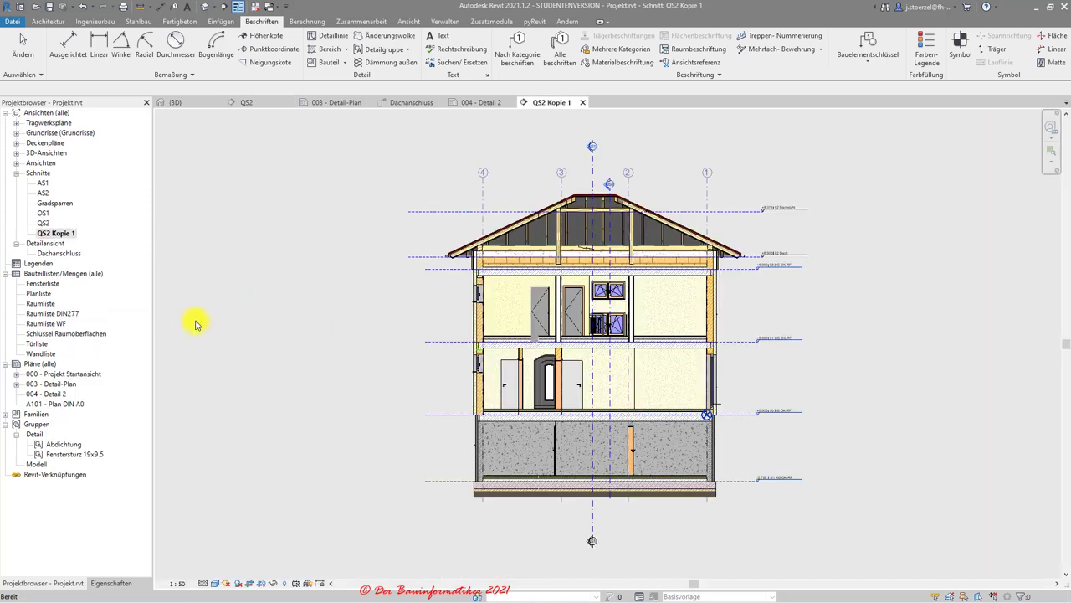
{"action": "scroll", "coordinate": [478, 336], "scroll_direction": "up", "scroll_amount": 3}
{"action": "scroll", "coordinate": [478, 338], "scroll_direction": "up", "scroll_amount": 3}
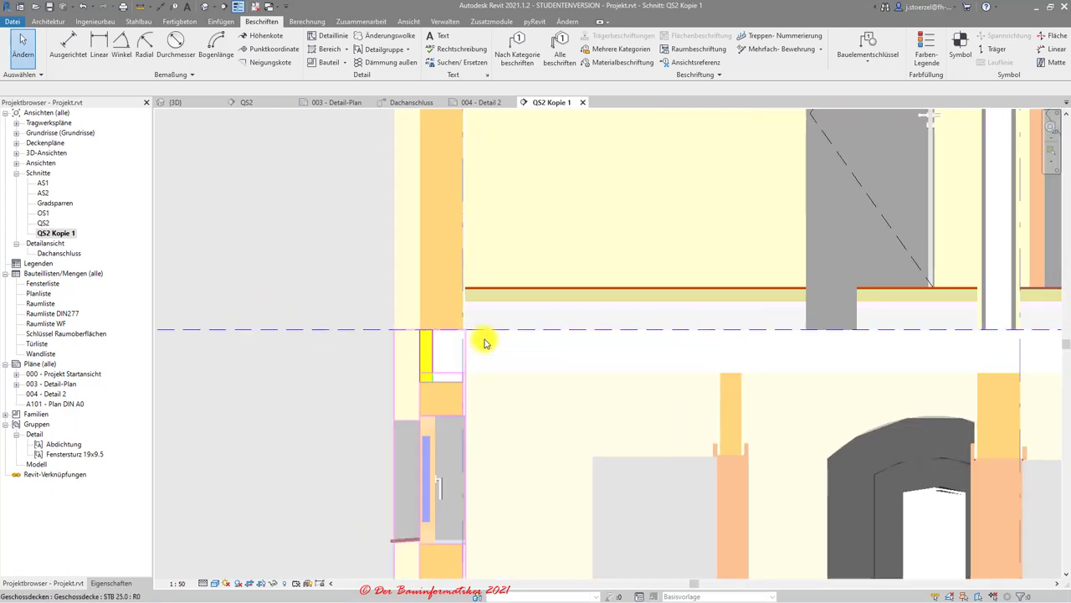
{"action": "double_click", "coordinate": [42, 222]}
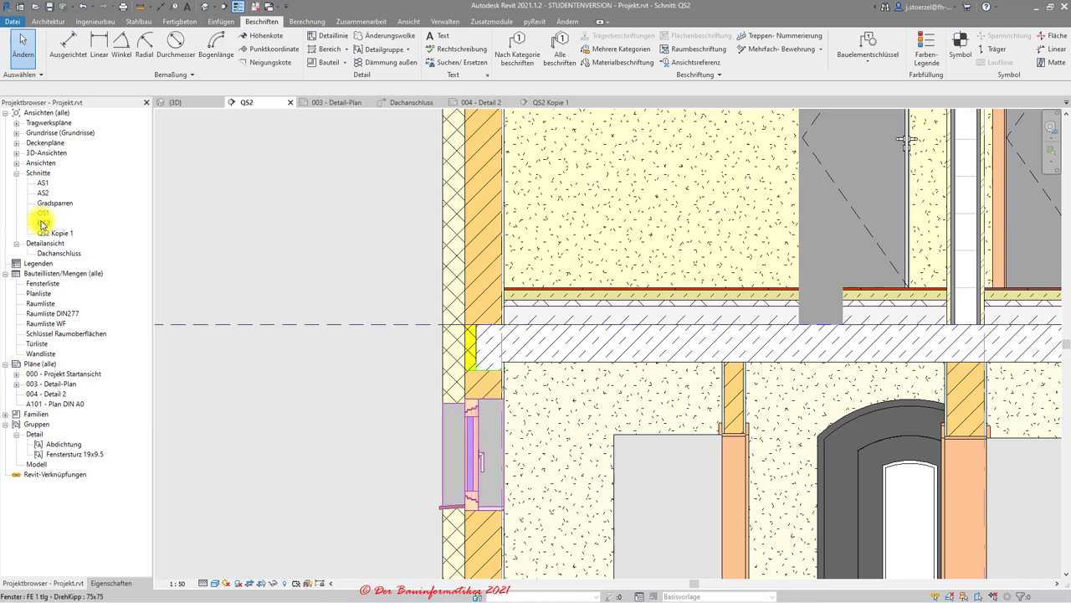
Draw a rectangular filled region below the slab at the exterior wall
{"action": "left_click", "coordinate": [335, 50]}
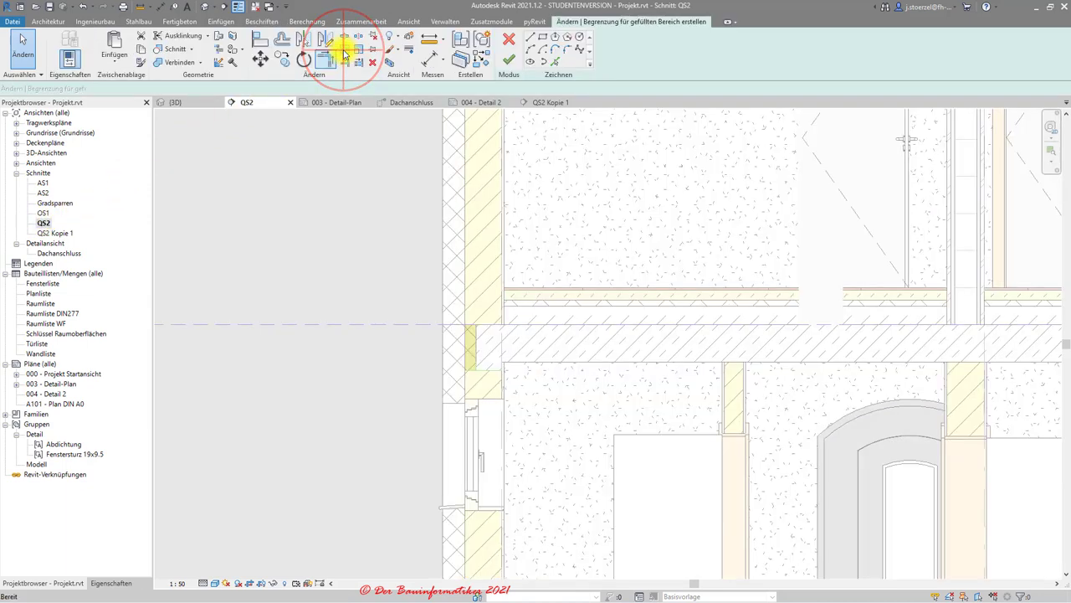
{"action": "left_click", "coordinate": [544, 37]}
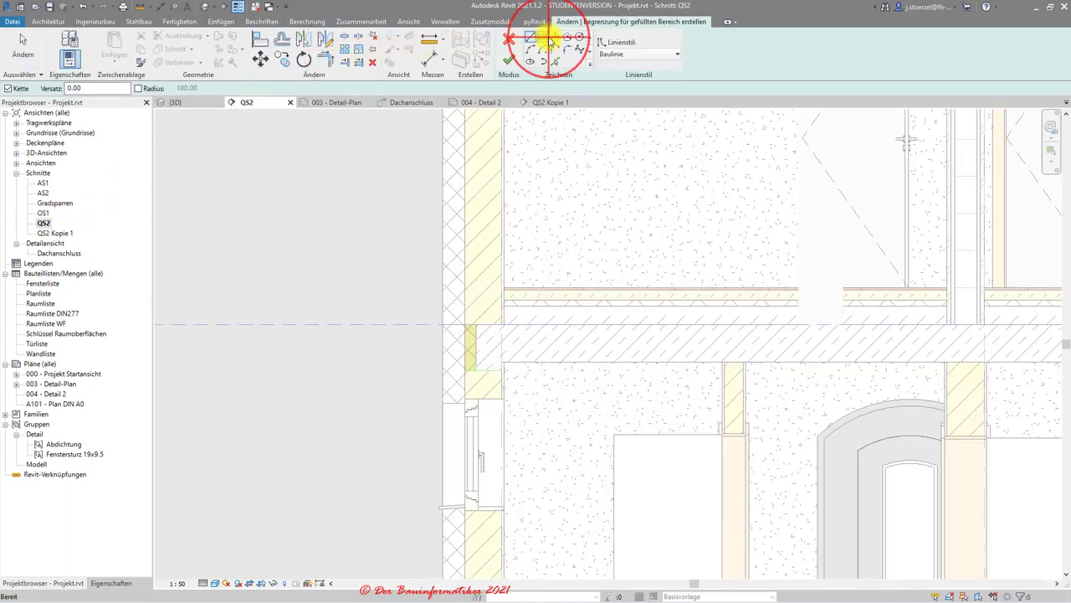
{"action": "left_click", "coordinate": [413, 363]}
{"action": "left_click", "coordinate": [552, 424]}
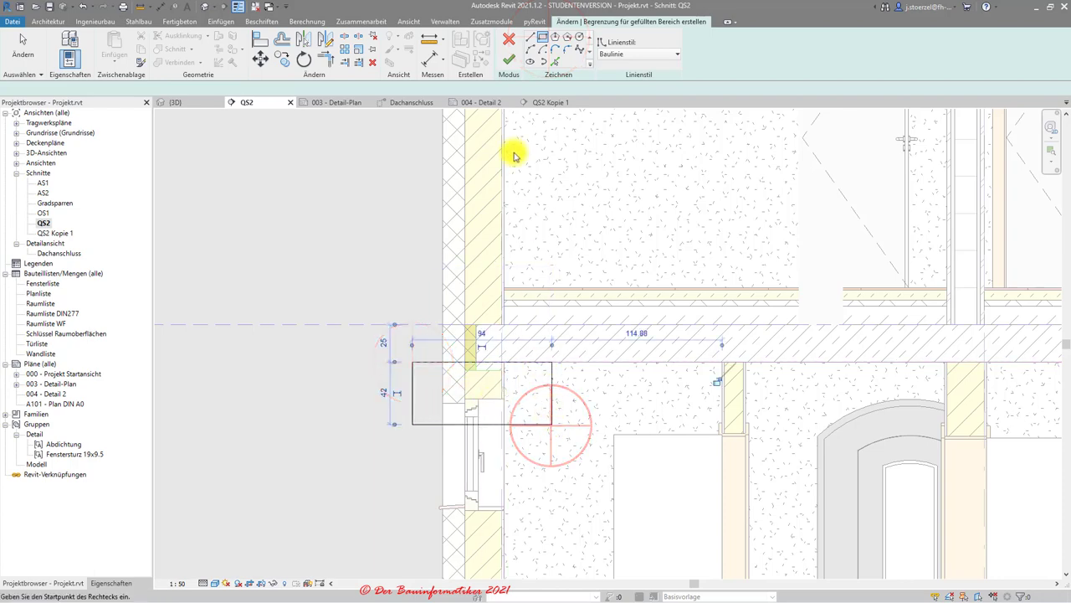
{"action": "left_click", "coordinate": [509, 59]}
{"action": "left_click", "coordinate": [253, 267]}
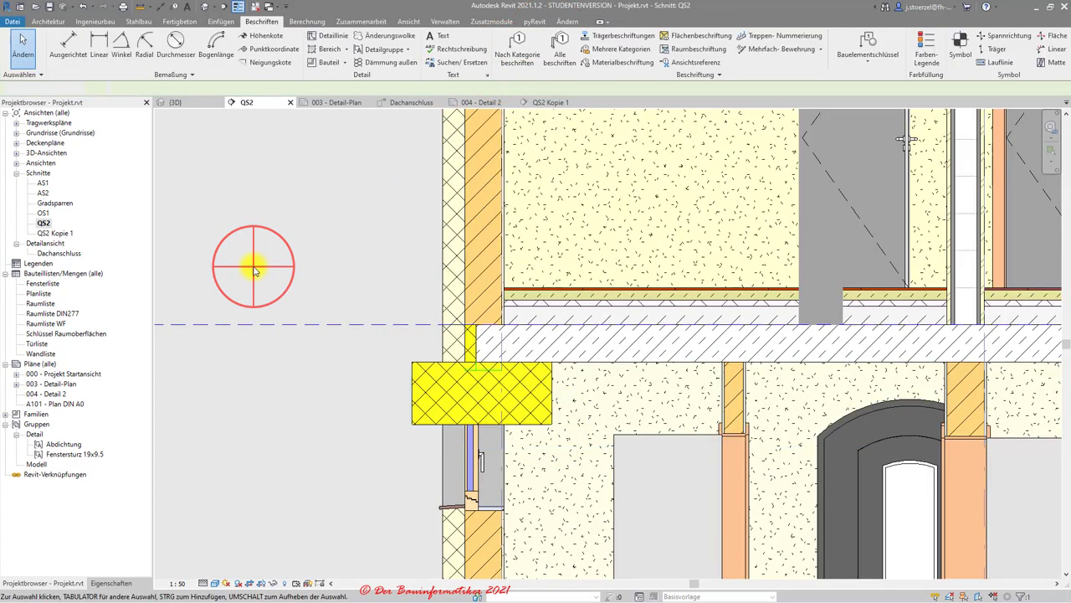
Open and then delete the QS2 Kopie 1 view from the Schnitte list
{"action": "double_click", "coordinate": [56, 233]}
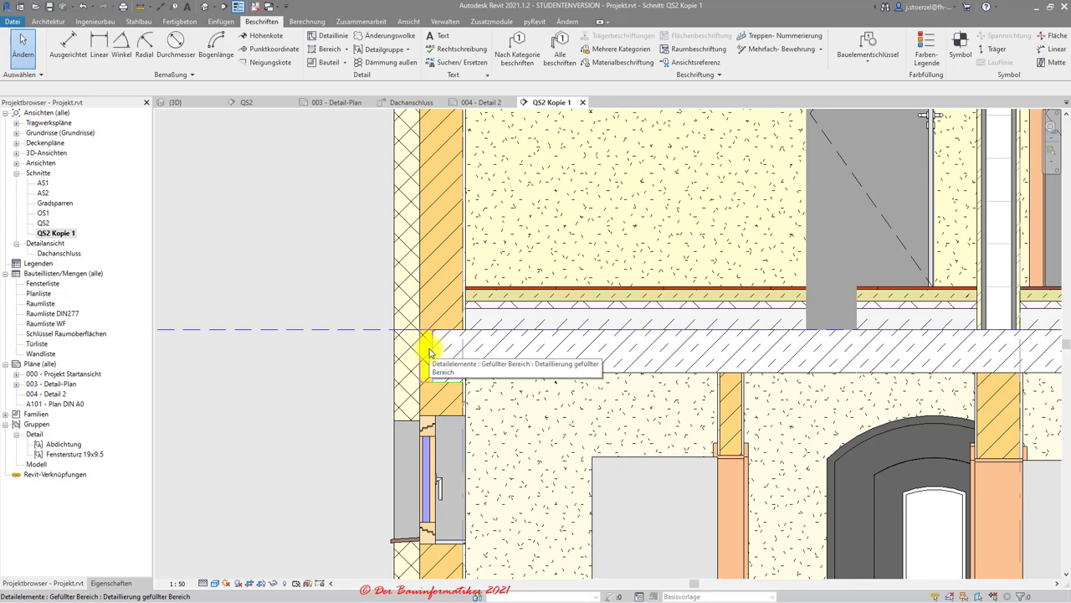
{"action": "left_click", "coordinate": [59, 234]}
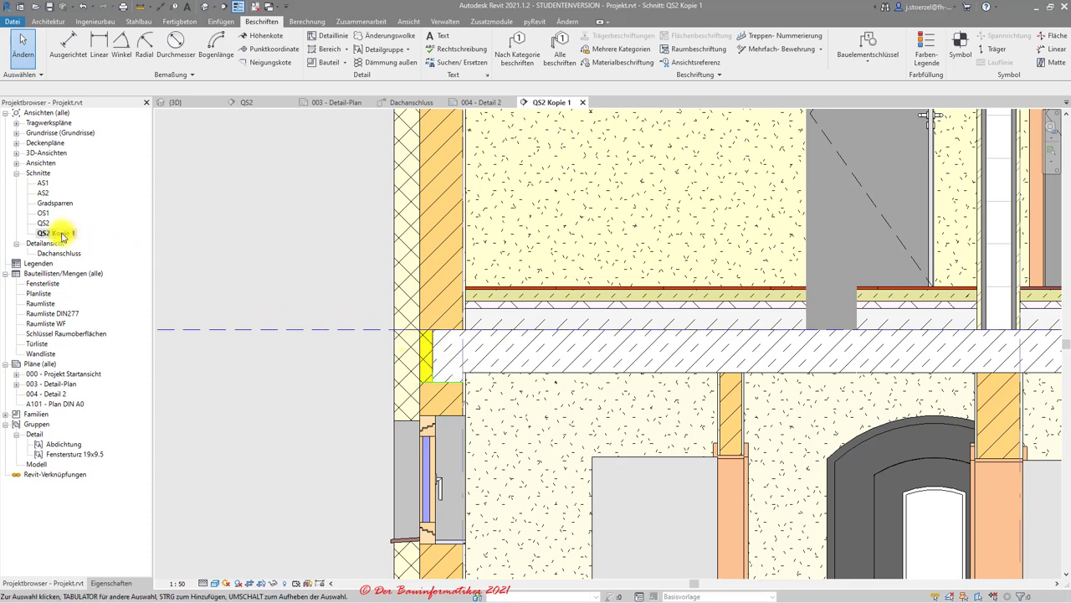
{"action": "right_click", "coordinate": [61, 238]}
{"action": "left_click", "coordinate": [92, 365]}
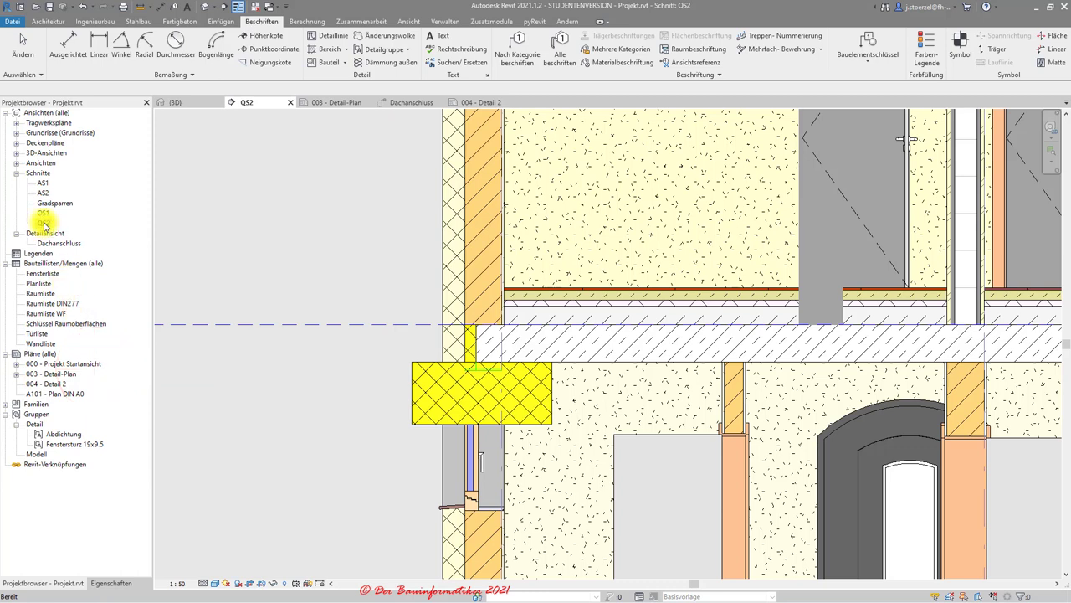
{"action": "right_click", "coordinate": [46, 222]}
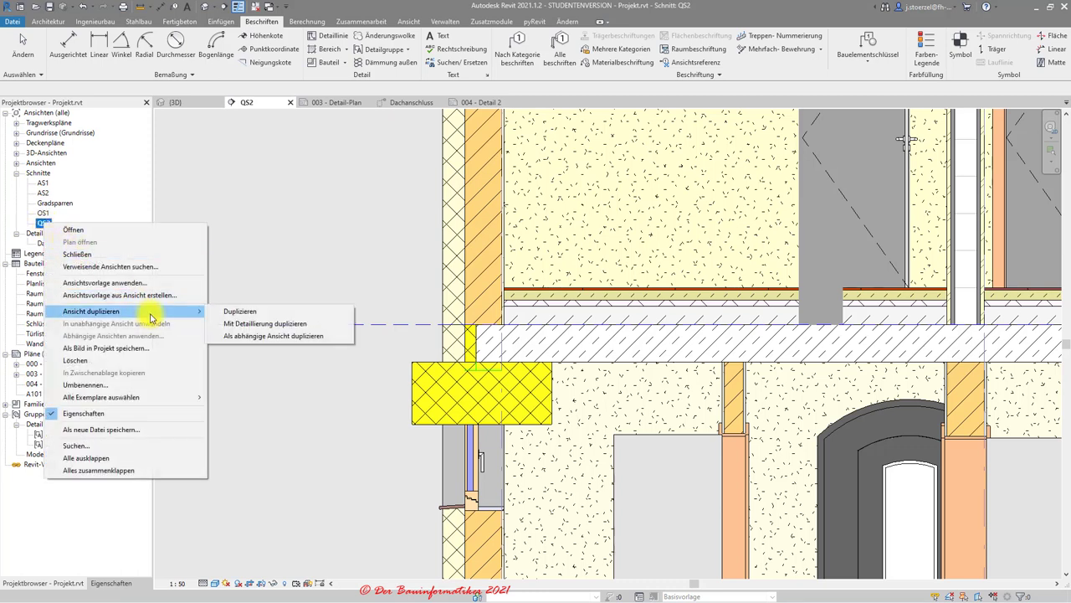
Duplicate QS2 as the dependent view 'QS2 - abhängig 1' via Ansicht duplizieren
{"action": "left_click", "coordinate": [300, 337]}
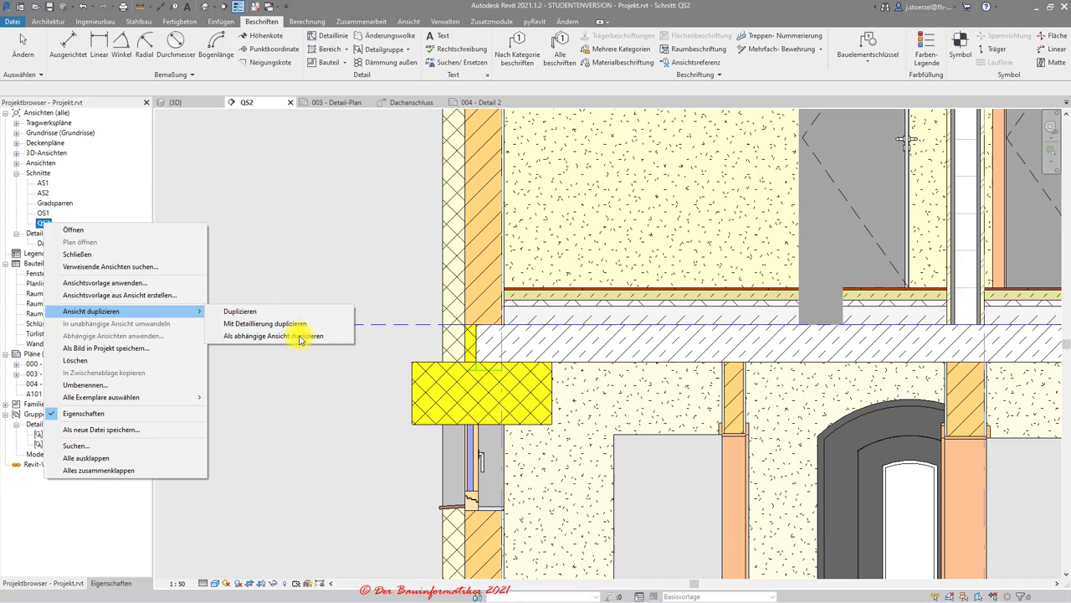
{"action": "left_click", "coordinate": [260, 337]}
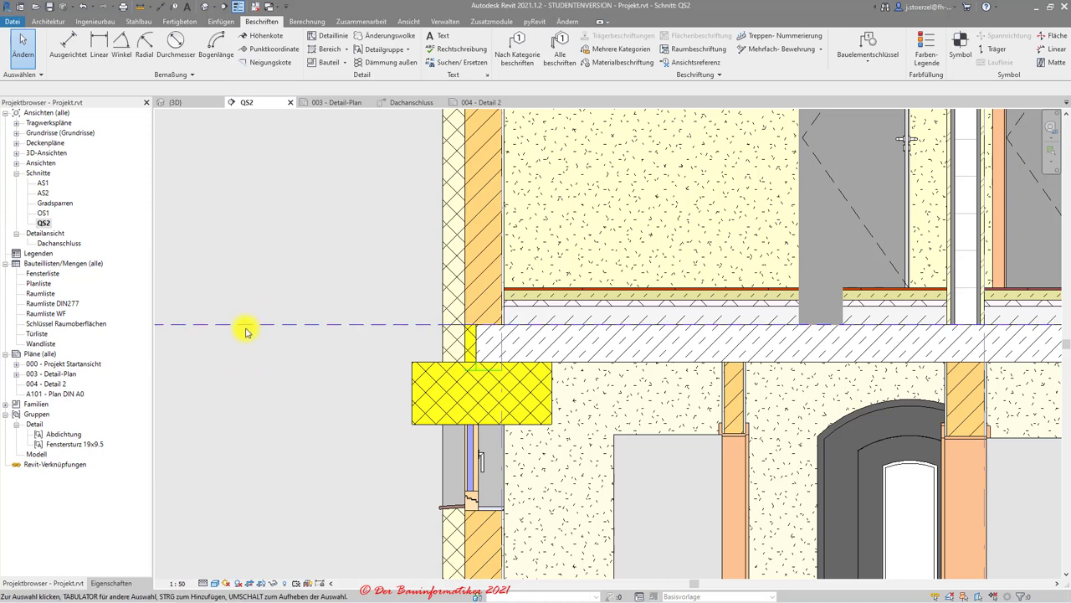
{"action": "right_click", "coordinate": [48, 224]}
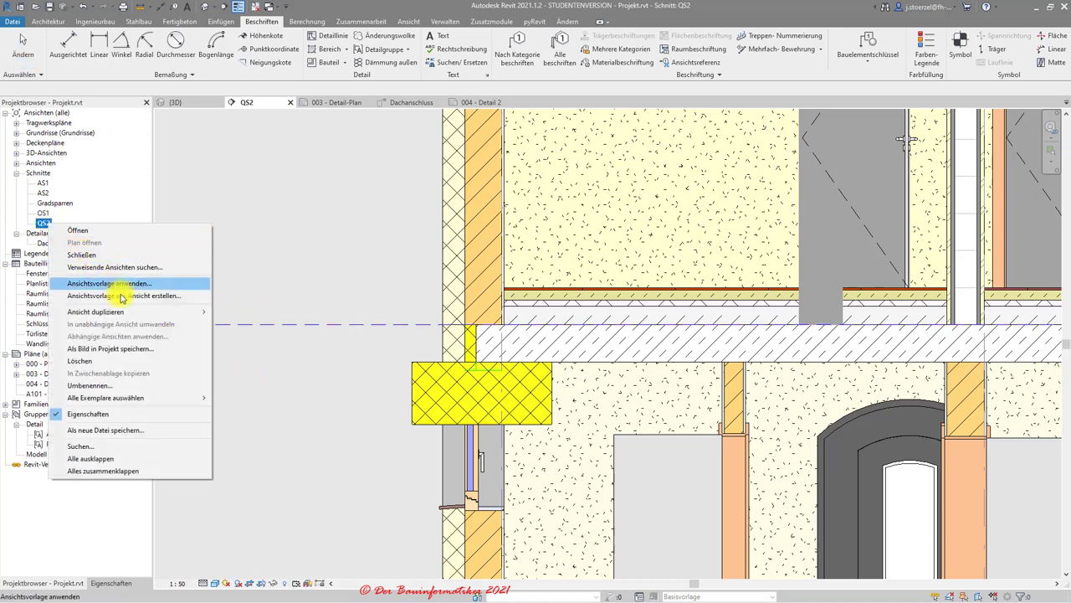
{"action": "left_click", "coordinate": [138, 310]}
{"action": "left_click", "coordinate": [243, 335]}
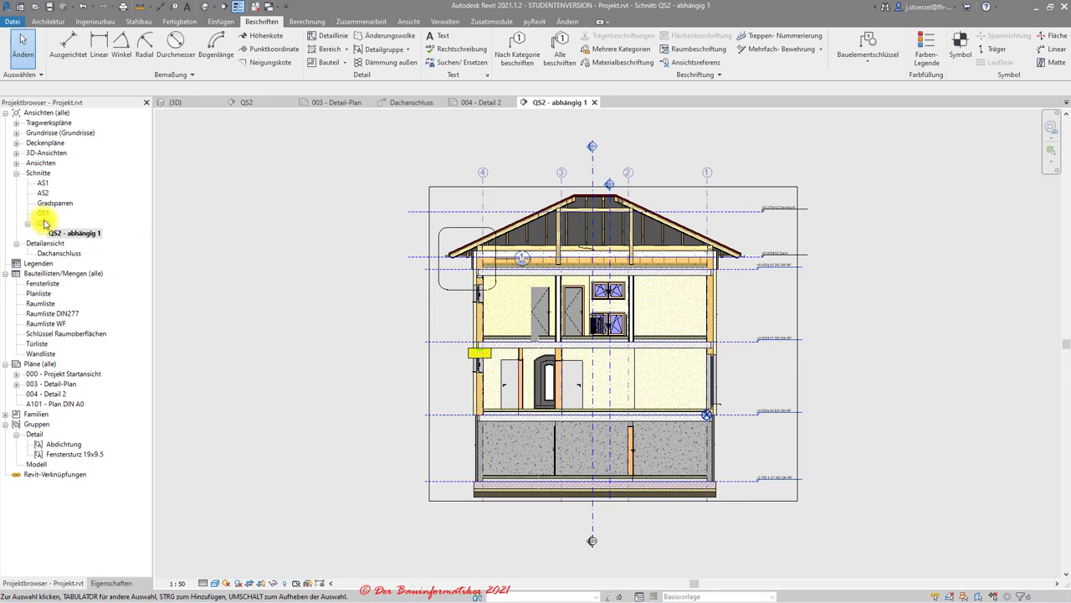
Delete the yellow cross-hatched filled region below the slab in QS2
{"action": "left_click", "coordinate": [251, 102]}
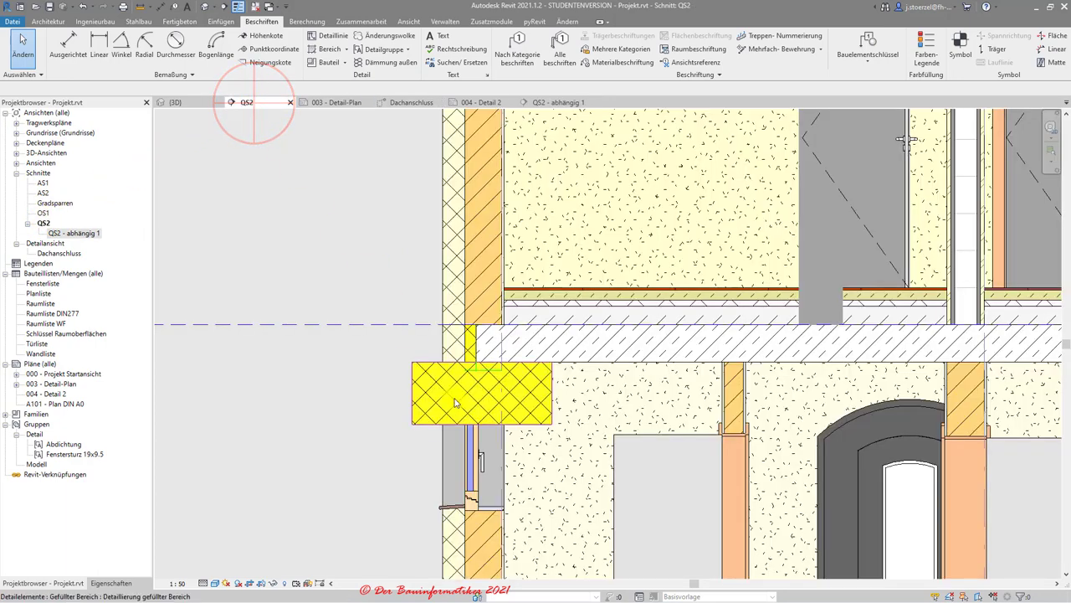
{"action": "left_click", "coordinate": [454, 404]}
{"action": "key", "text": "Delete"}
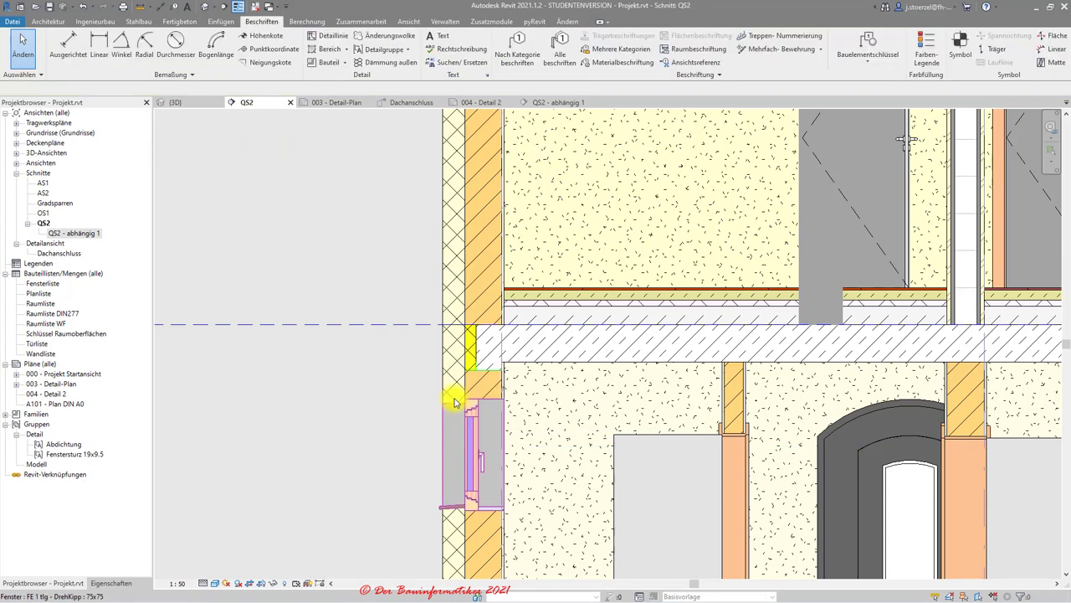
Check the QS2 - abhängig 1 view, then return to the QS2 section
{"action": "double_click", "coordinate": [81, 235]}
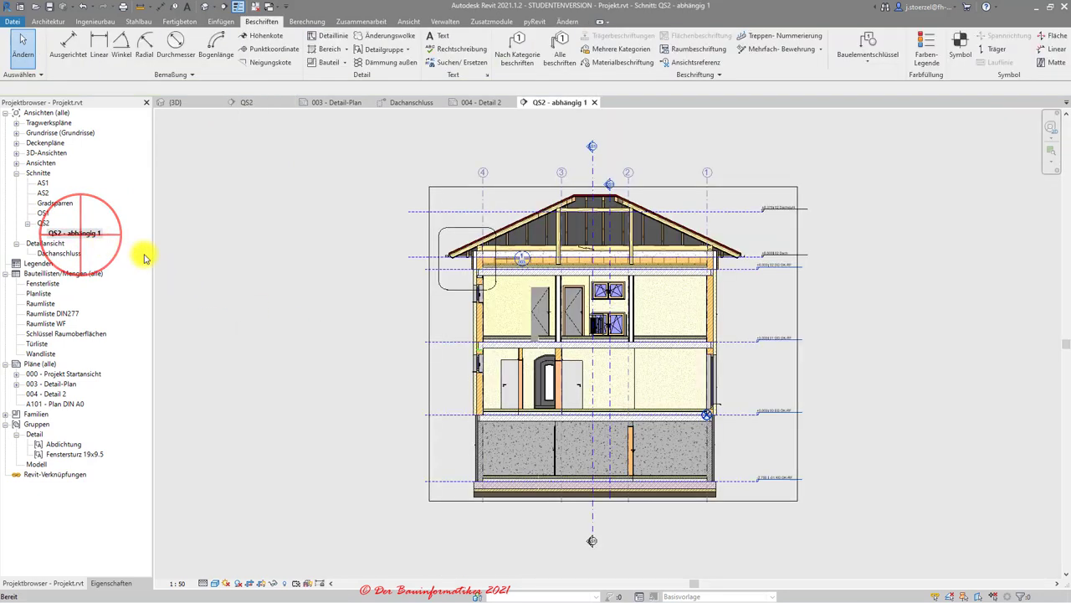
{"action": "scroll", "coordinate": [470, 358], "scroll_direction": "up", "scroll_amount": 3}
{"action": "scroll", "coordinate": [469, 358], "scroll_direction": "up", "scroll_amount": 3}
{"action": "scroll", "coordinate": [471, 354], "scroll_direction": "up", "scroll_amount": 3}
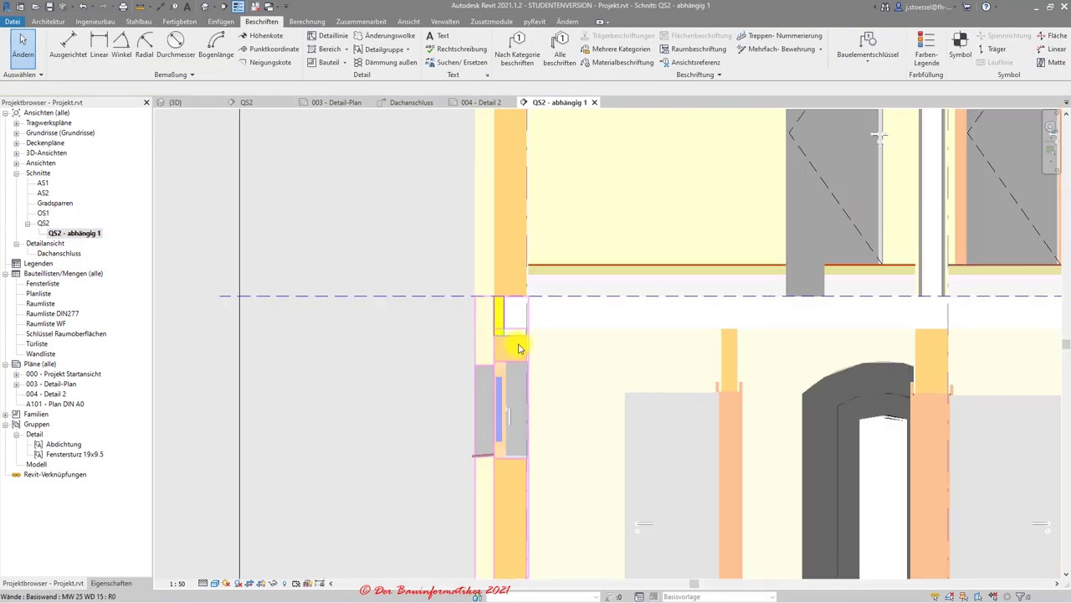
{"action": "scroll", "coordinate": [519, 348], "scroll_direction": "up", "scroll_amount": 2}
{"action": "scroll", "coordinate": [519, 348], "scroll_direction": "up", "scroll_amount": 2}
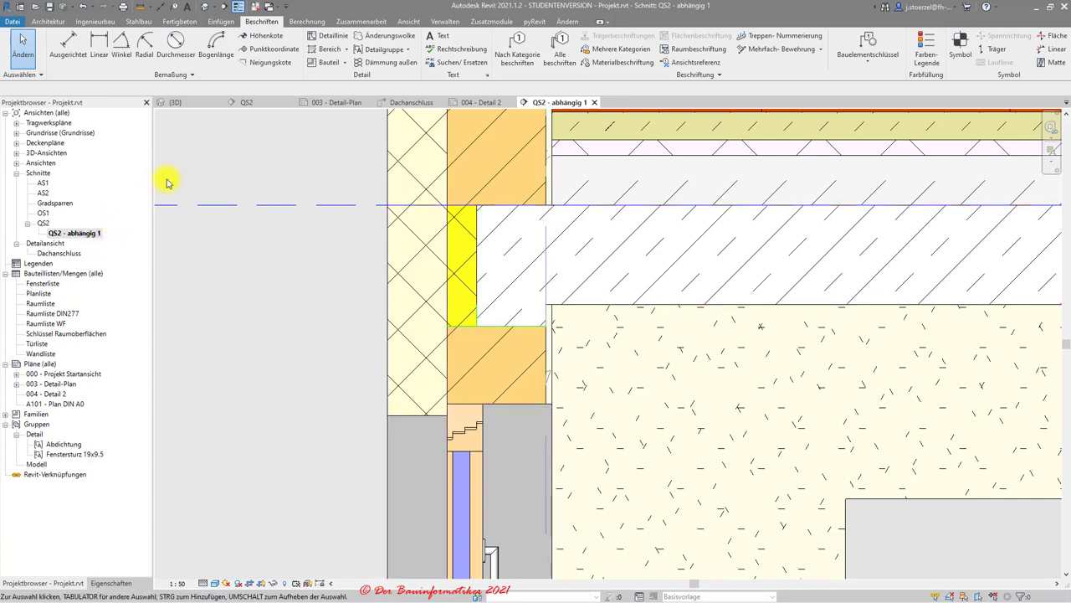
{"action": "left_click", "coordinate": [264, 102]}
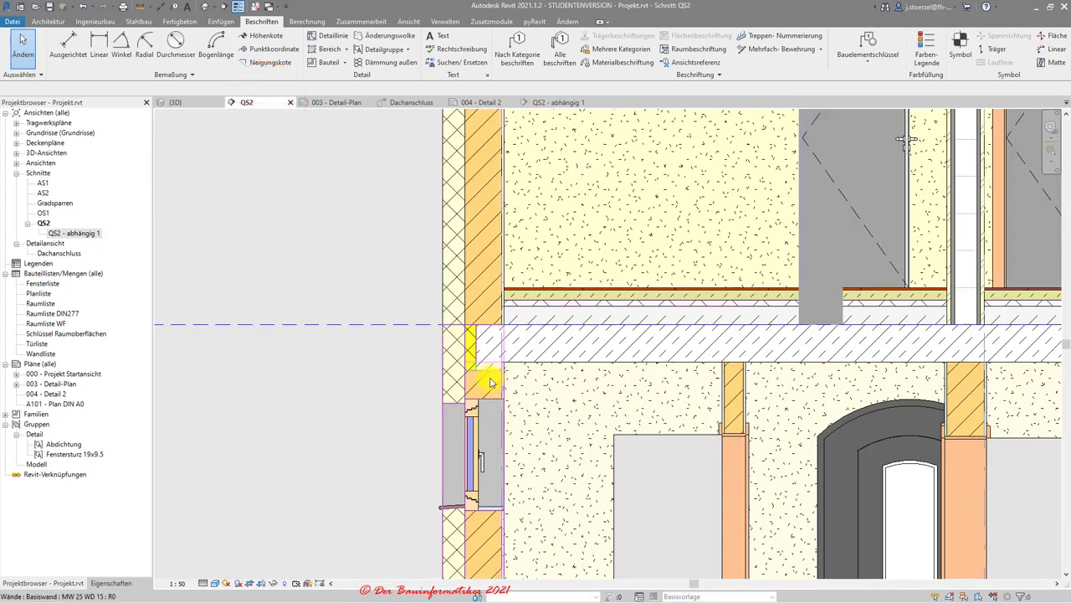
{"action": "scroll", "coordinate": [490, 373], "scroll_direction": "up", "scroll_amount": 4}
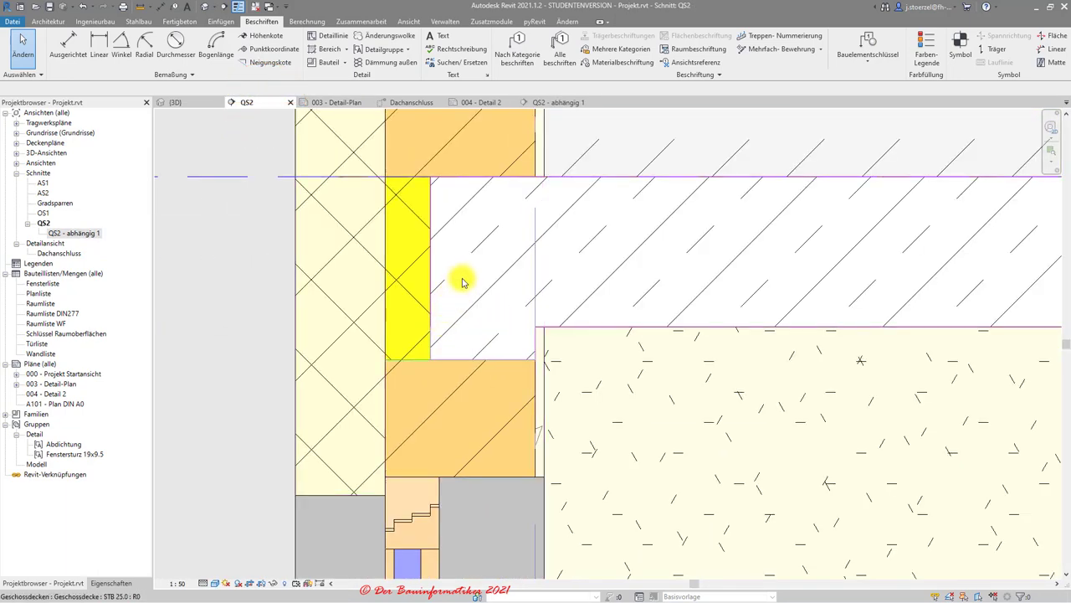
Try the cut profile tool on the floor slab edge at the wall joint
{"action": "left_click", "coordinate": [535, 289]}
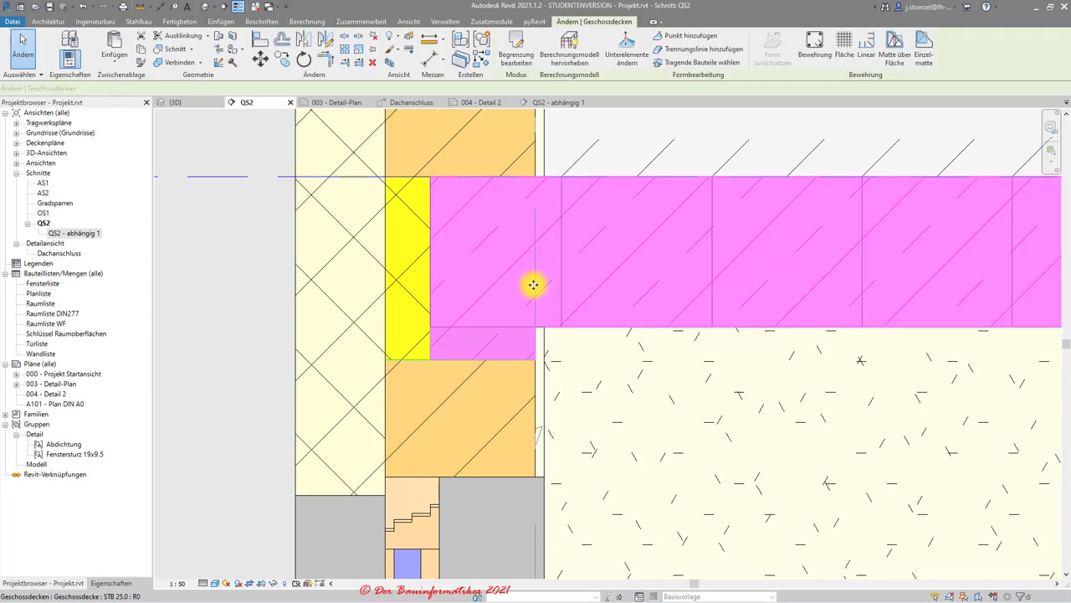
{"action": "key", "text": "Escape"}
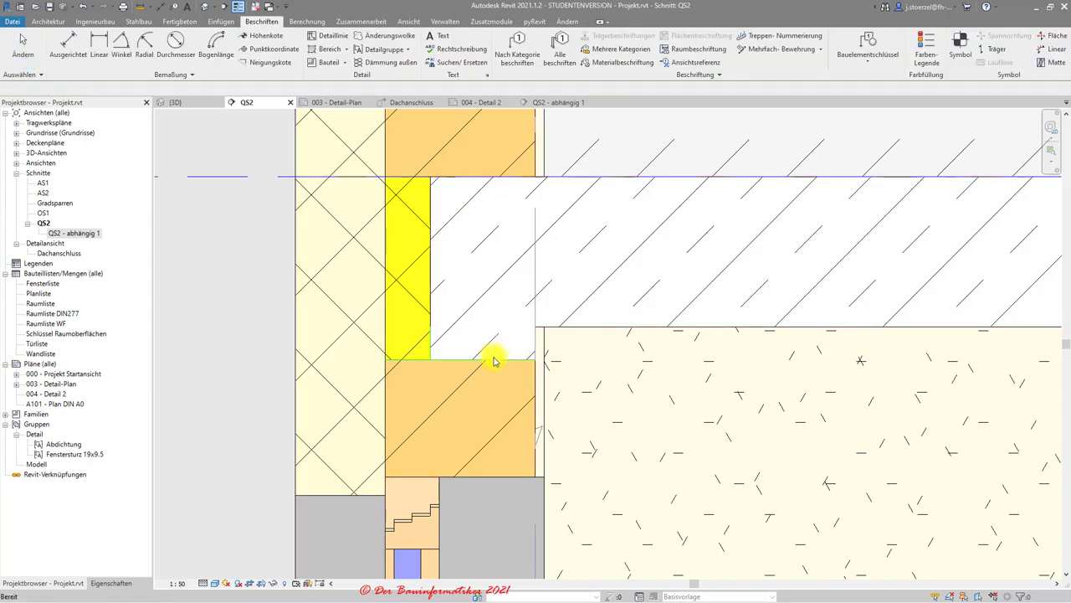
{"action": "left_click", "coordinate": [492, 358]}
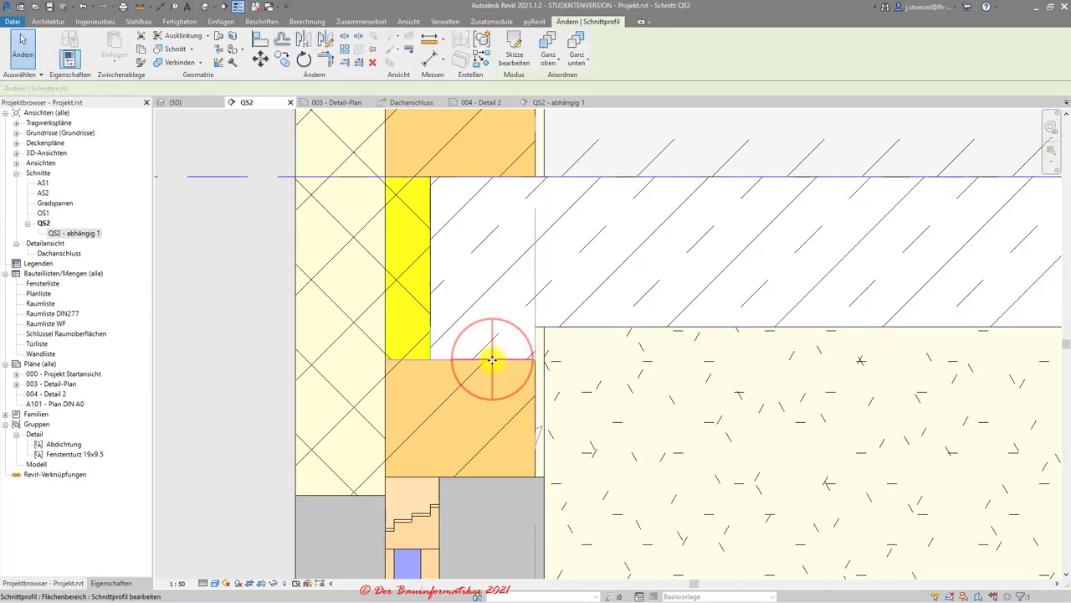
{"action": "key", "text": "Escape"}
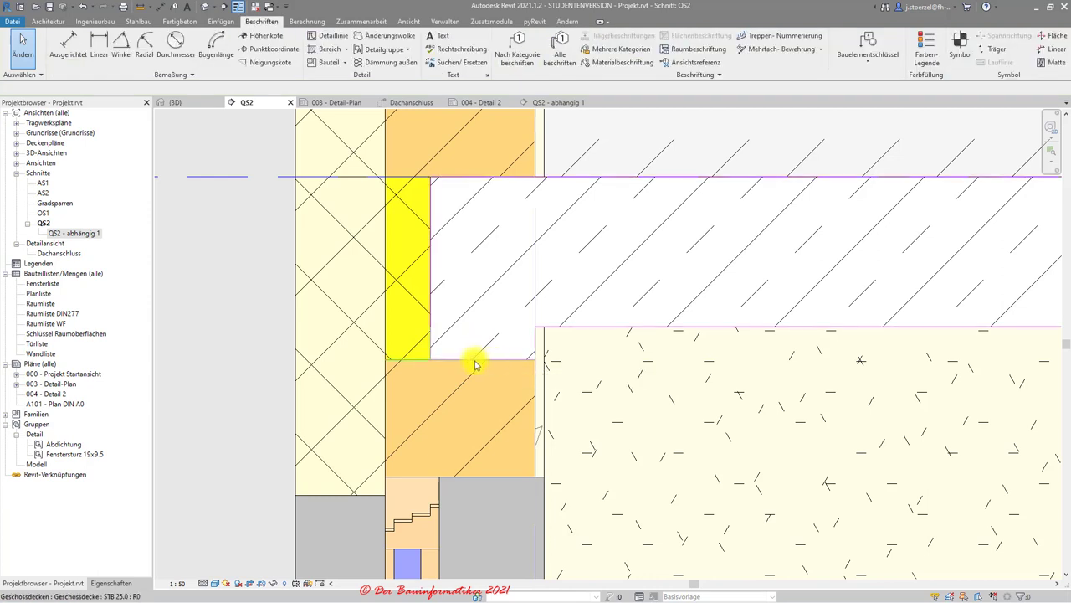
{"action": "left_click", "coordinate": [474, 365]}
{"action": "left_click", "coordinate": [224, 291]}
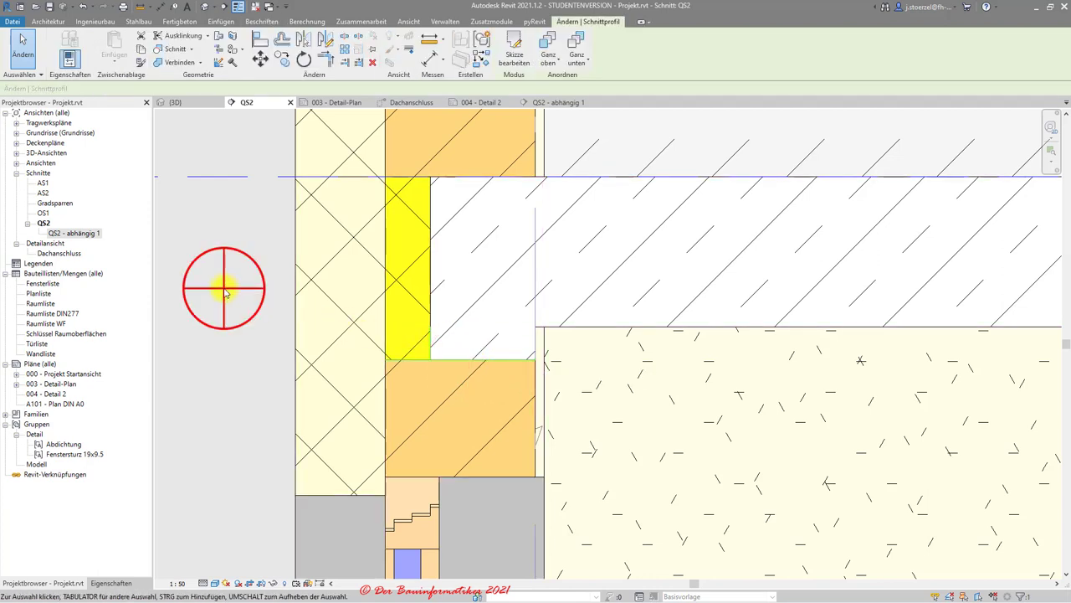
Open the slab's existing cut outline sketch and finish it unchanged
{"action": "left_click", "coordinate": [499, 358]}
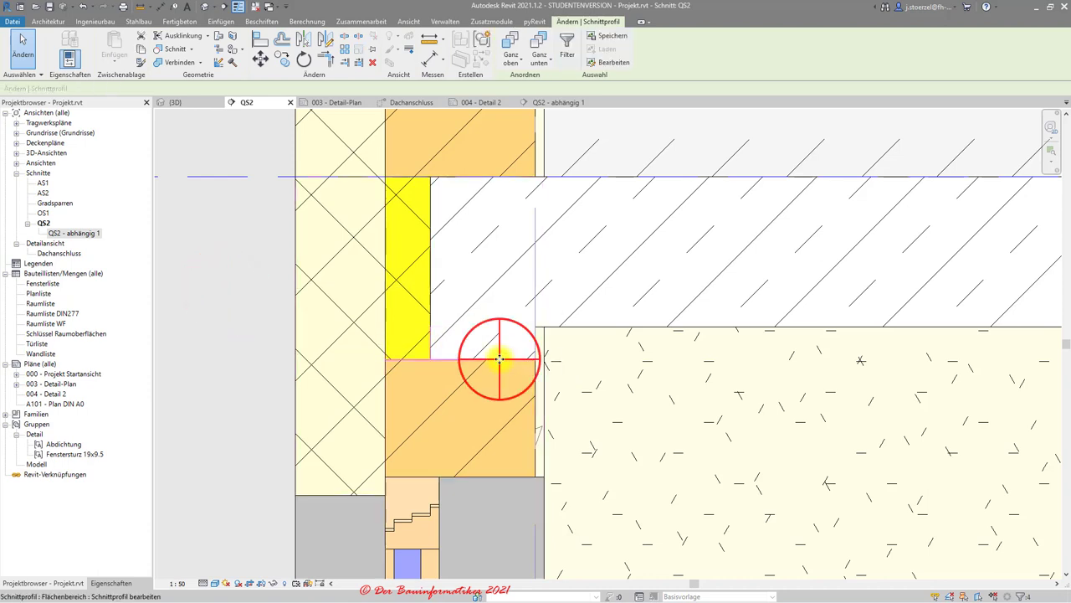
{"action": "left_click", "coordinate": [498, 358]}
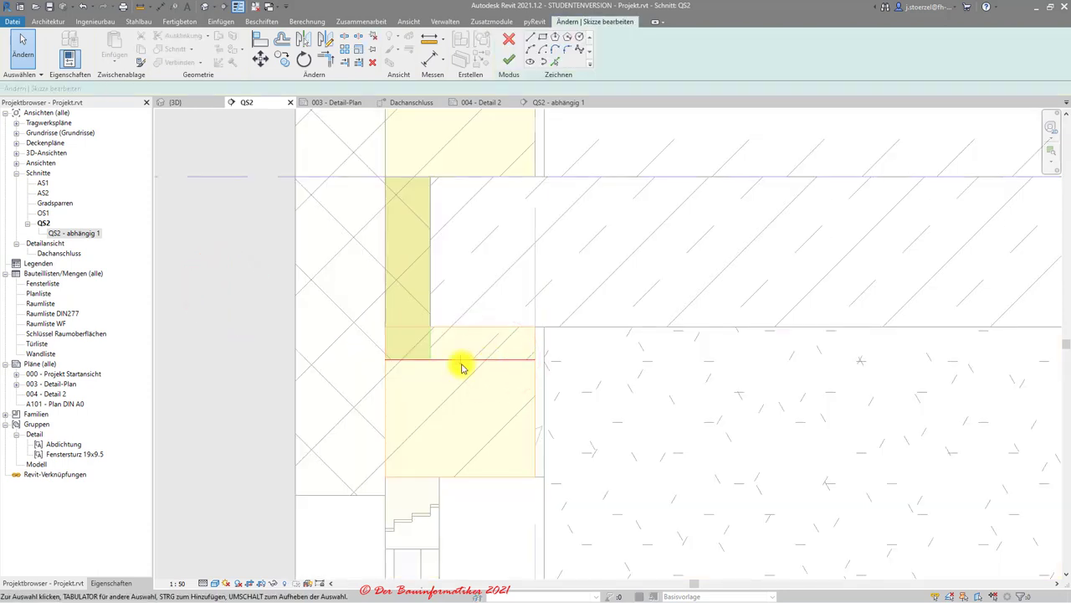
{"action": "key", "text": "t"}
{"action": "key", "text": "r"}
{"action": "key", "text": "Escape"}
{"action": "left_click", "coordinate": [509, 58]}
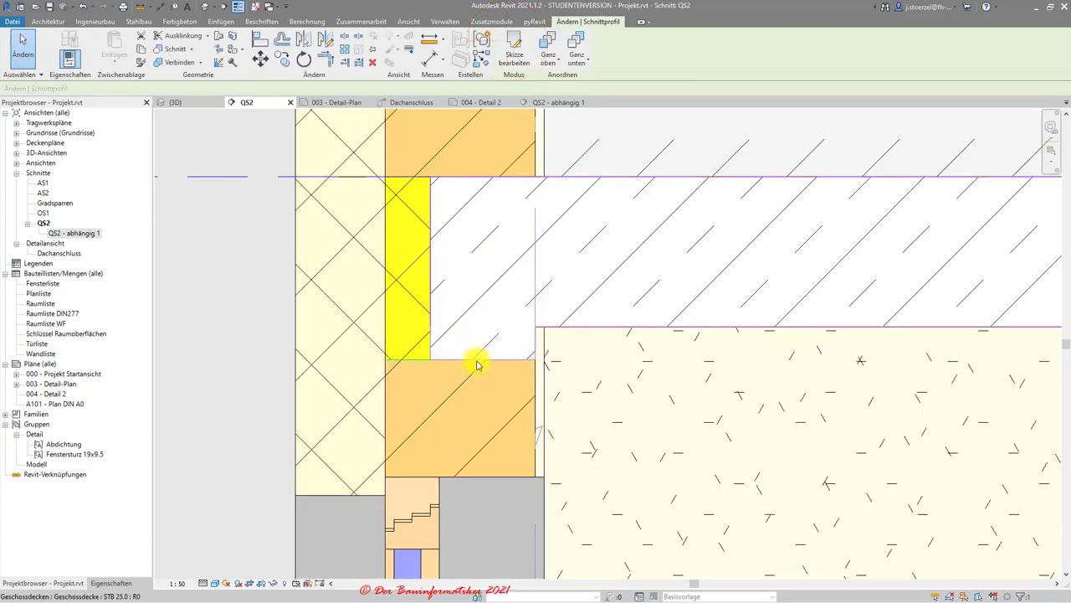
{"action": "key", "text": "Escape"}
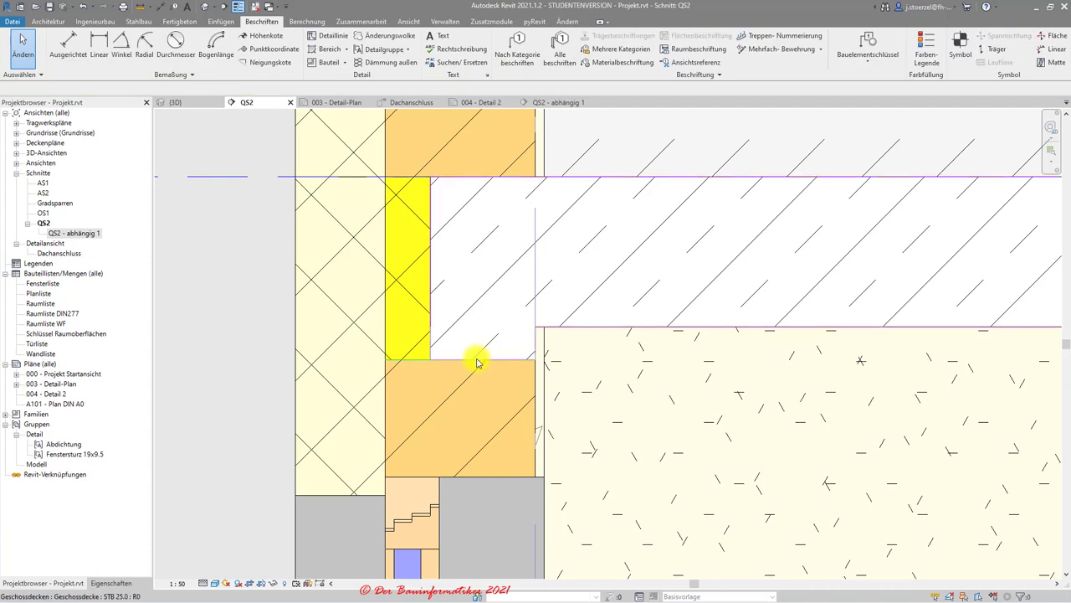
Drag the cut outline's bottom edge lower, apply it, and open QS2 - abhängig 1
{"action": "left_click", "coordinate": [529, 338]}
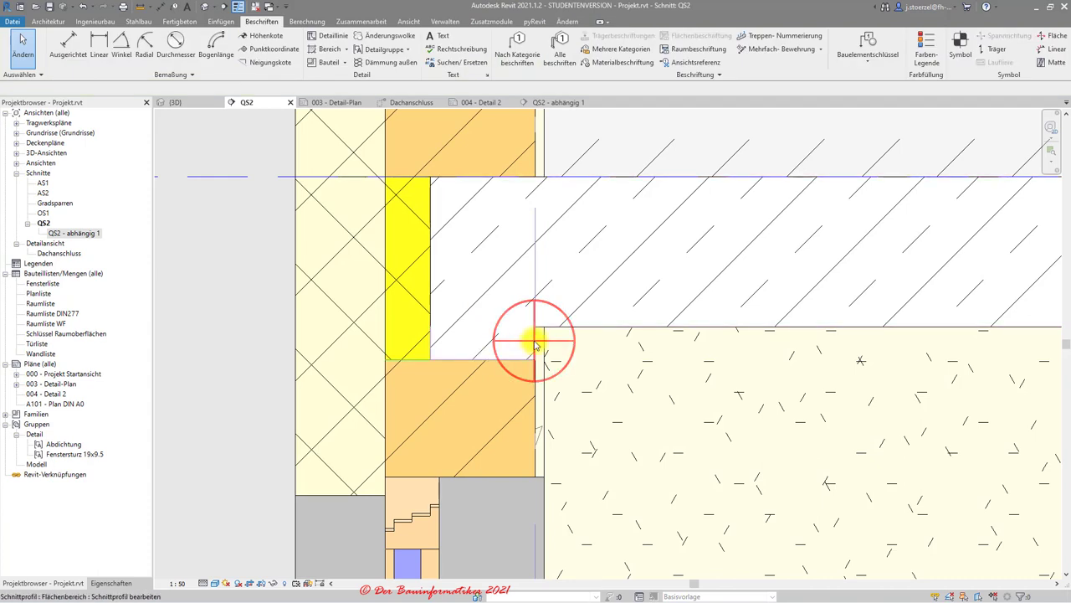
{"action": "left_click", "coordinate": [513, 43]}
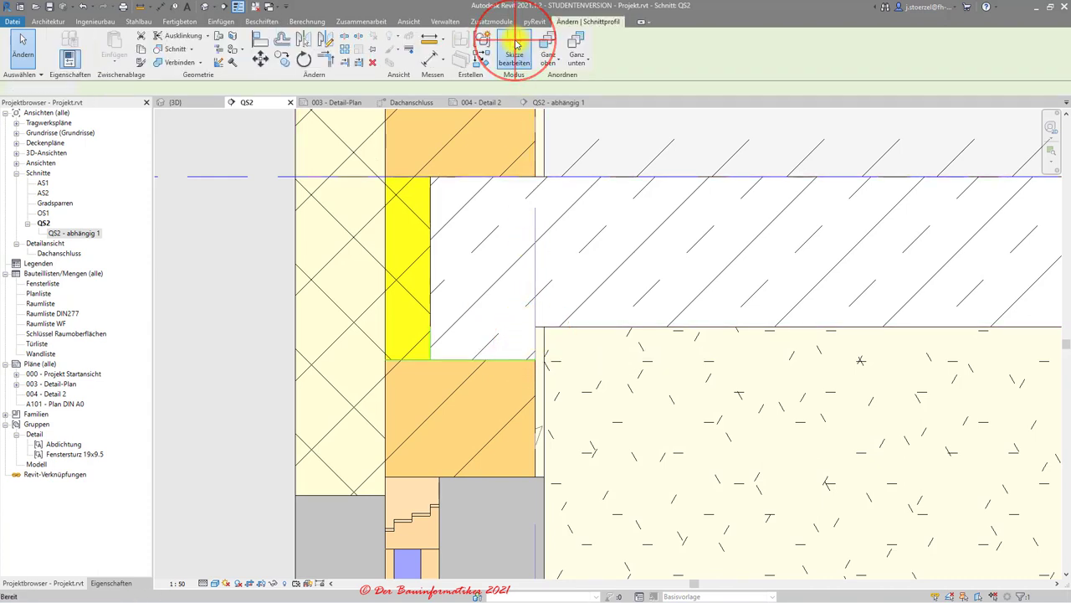
{"action": "left_click_drag", "start_coordinate": [473, 359], "coordinate": [469, 412]}
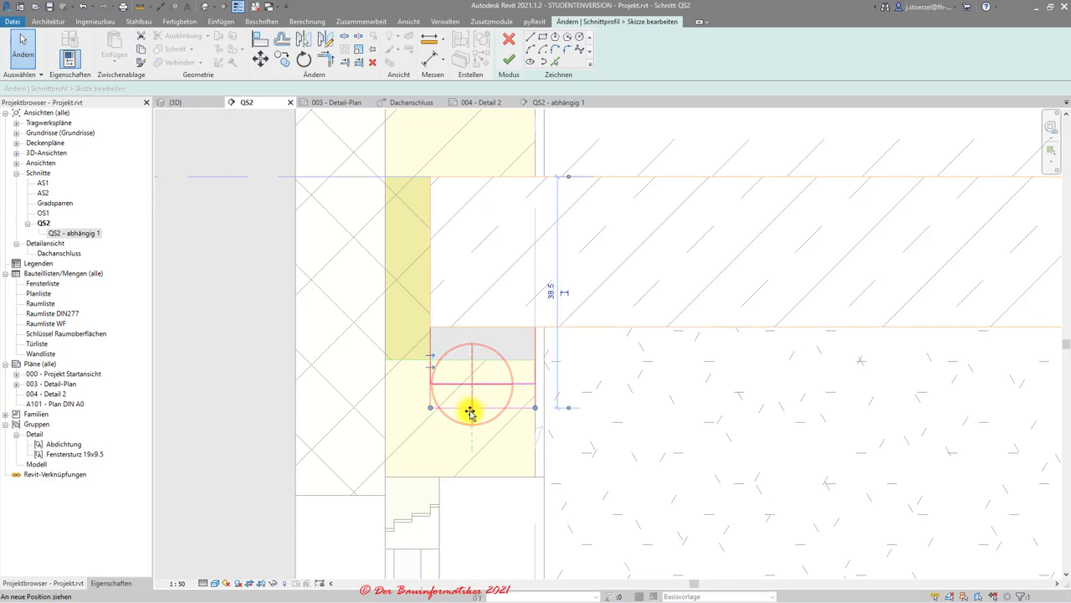
{"action": "left_click", "coordinate": [509, 59]}
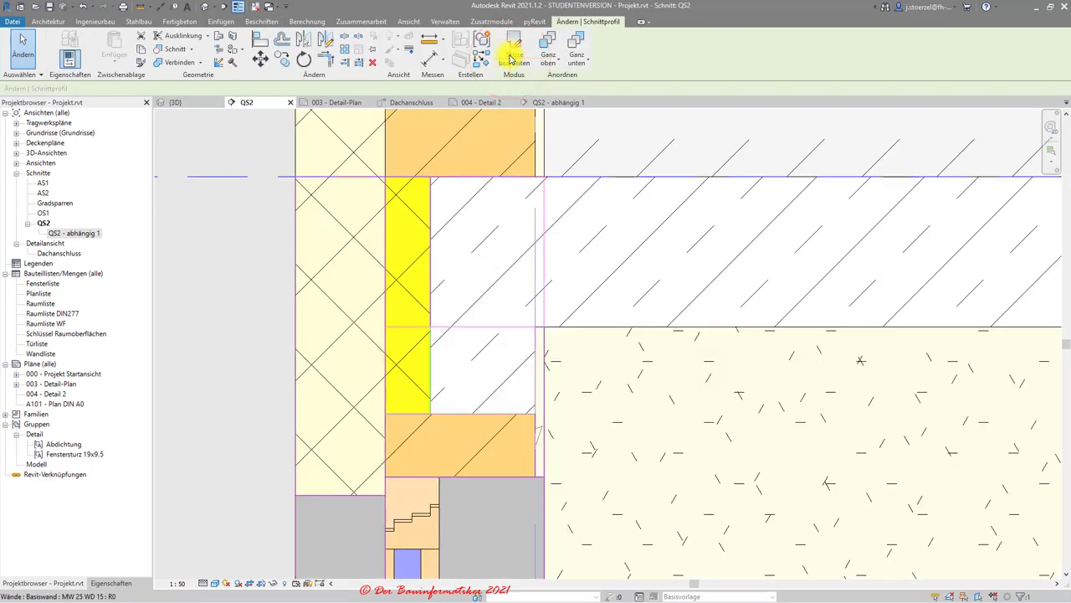
{"action": "double_click", "coordinate": [65, 235]}
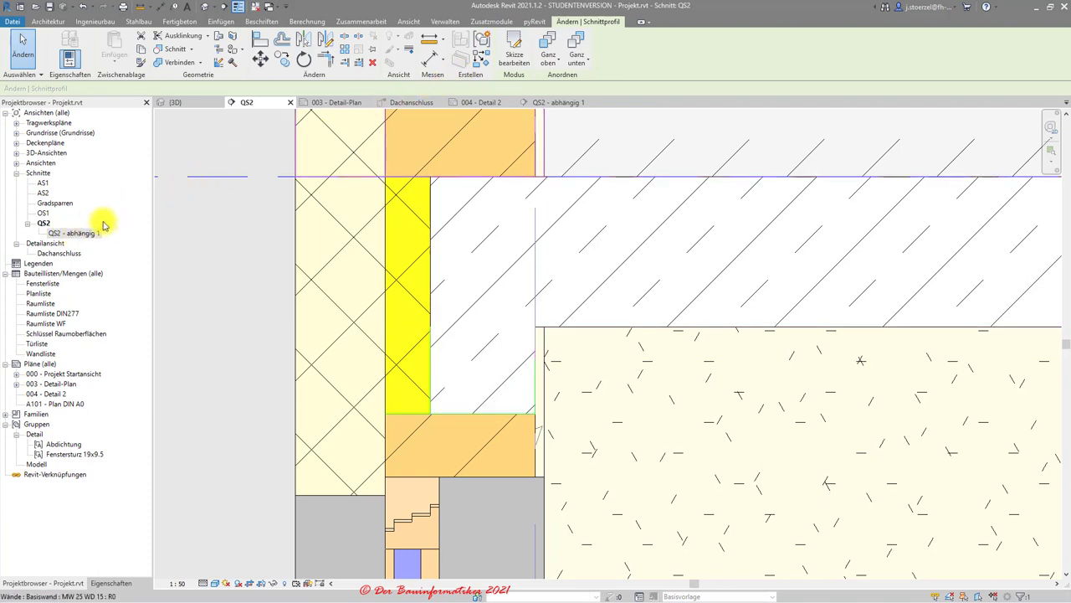
{"action": "left_click", "coordinate": [548, 102]}
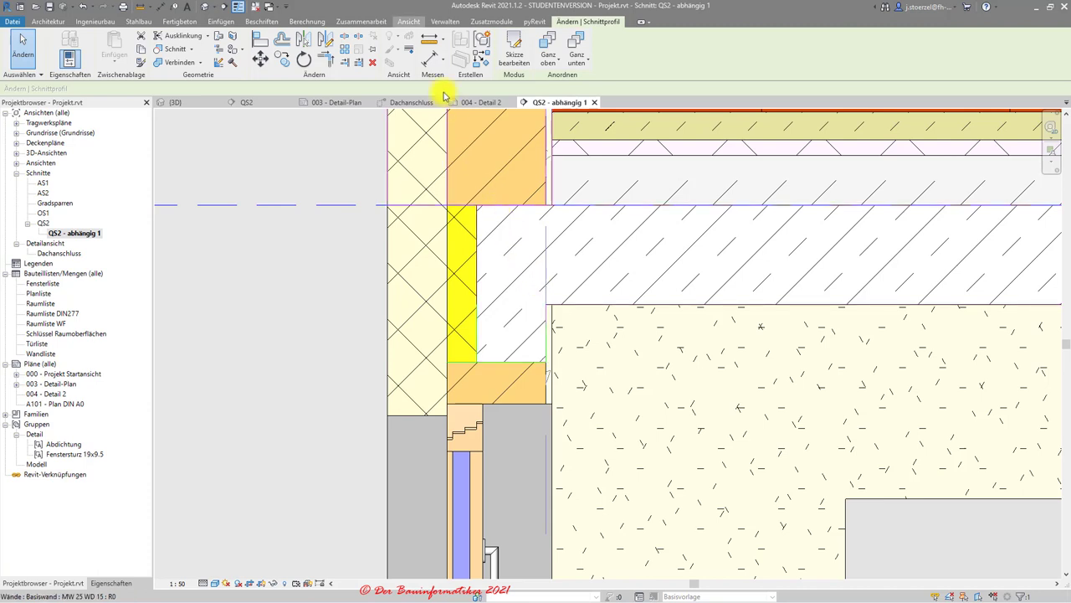
Start the Cut Profile tool and pick the slab edge at the floor-slab joint
{"action": "left_click", "coordinate": [409, 21]}
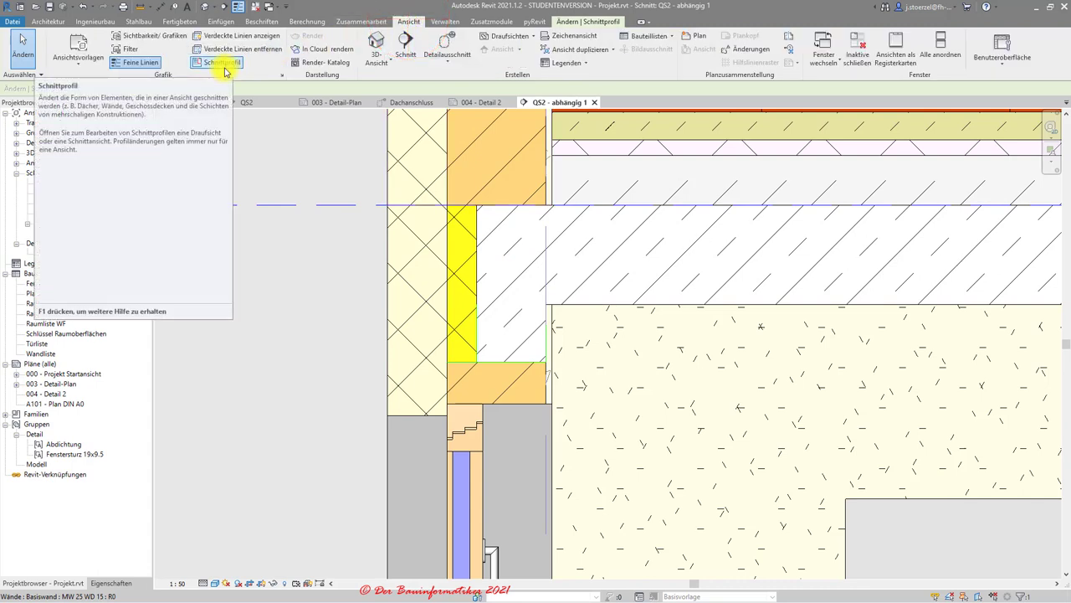
{"action": "left_click", "coordinate": [224, 71]}
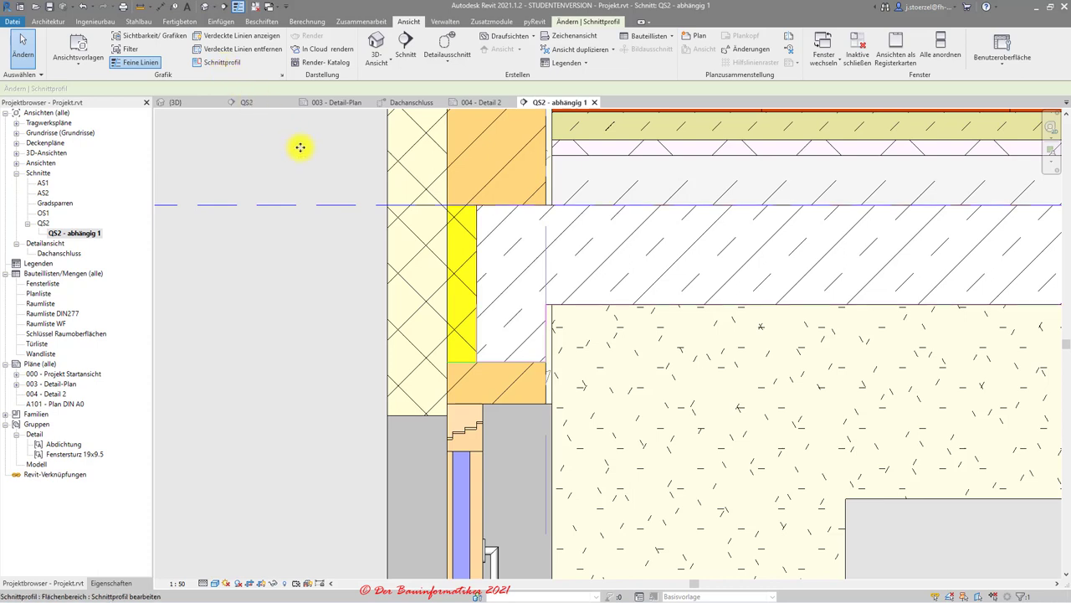
{"action": "left_click", "coordinate": [507, 364]}
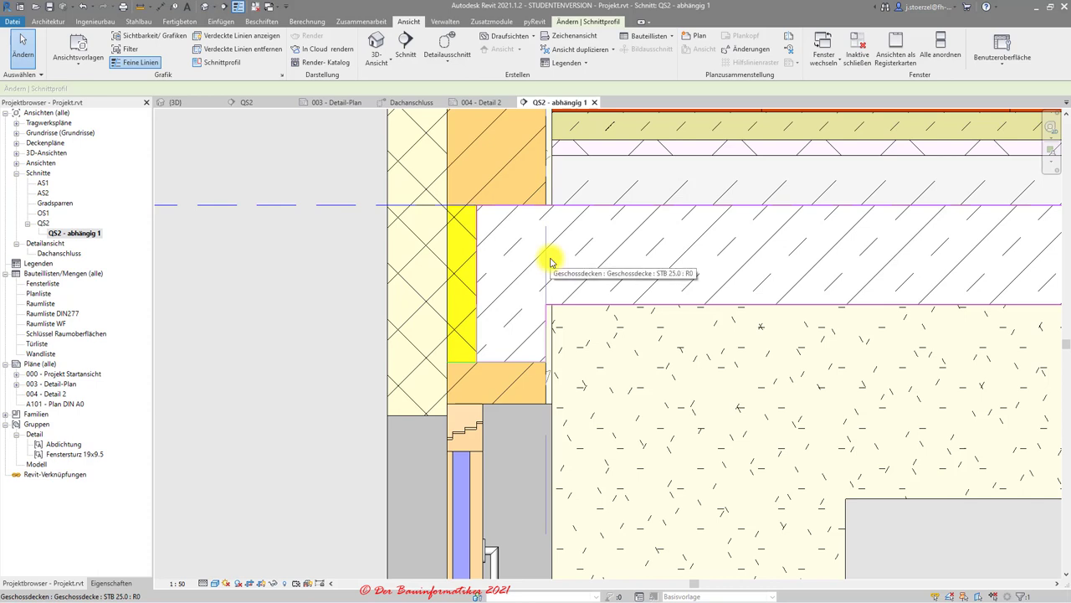
{"action": "scroll", "coordinate": [550, 268], "scroll_direction": "down", "scroll_amount": 2}
{"action": "middle_click_drag", "start_coordinate": [550, 268], "coordinate": [526, 306]}
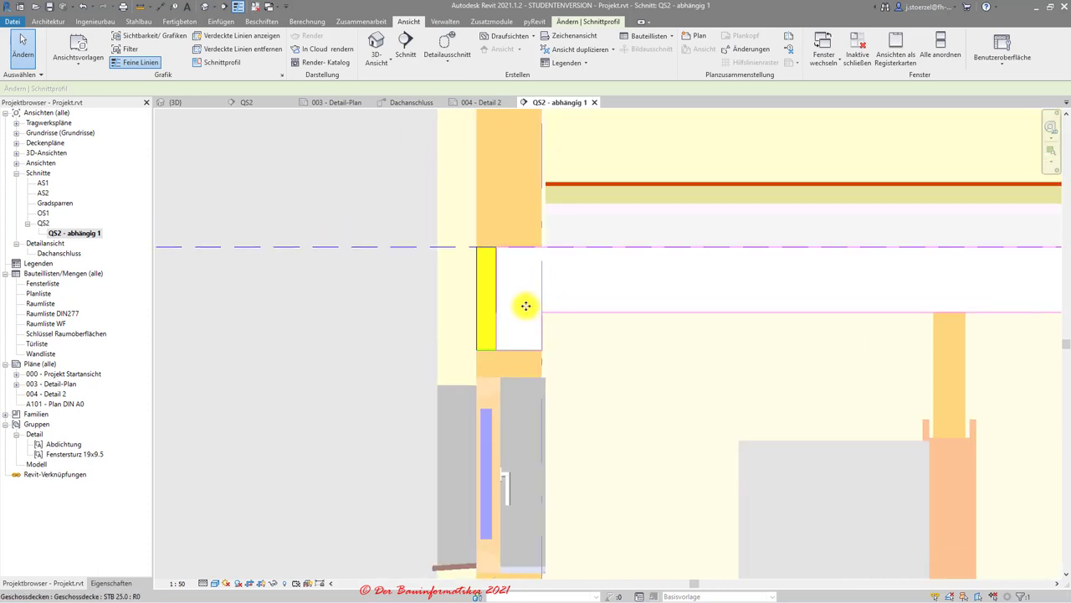
{"action": "scroll", "coordinate": [523, 307], "scroll_direction": "up", "scroll_amount": 1}
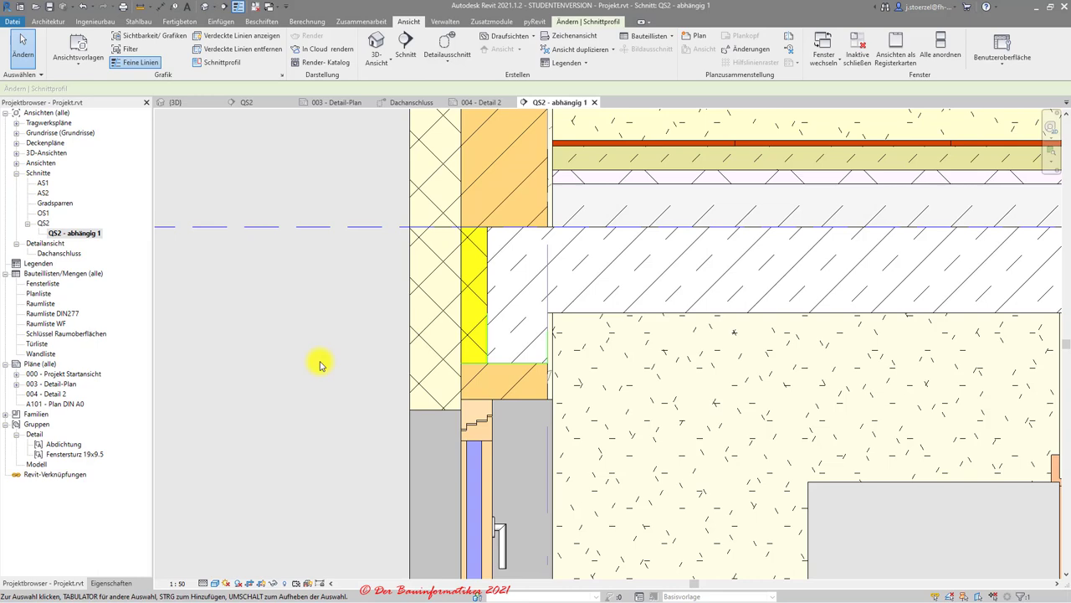
Set the view scale to 1:25, then open QS2 and its dependent view QS2 - abhängig 1
{"action": "left_click", "coordinate": [187, 578]}
{"action": "left_click", "coordinate": [195, 488]}
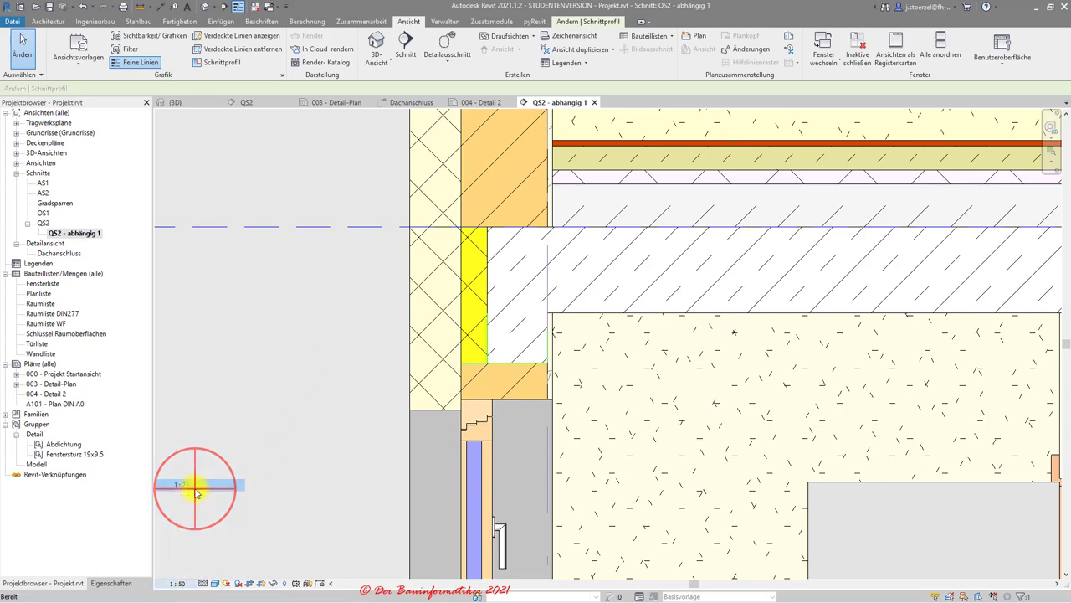
{"action": "scroll", "coordinate": [333, 397], "scroll_direction": "down", "scroll_amount": 3}
{"action": "scroll", "coordinate": [333, 397], "scroll_direction": "down", "scroll_amount": 2}
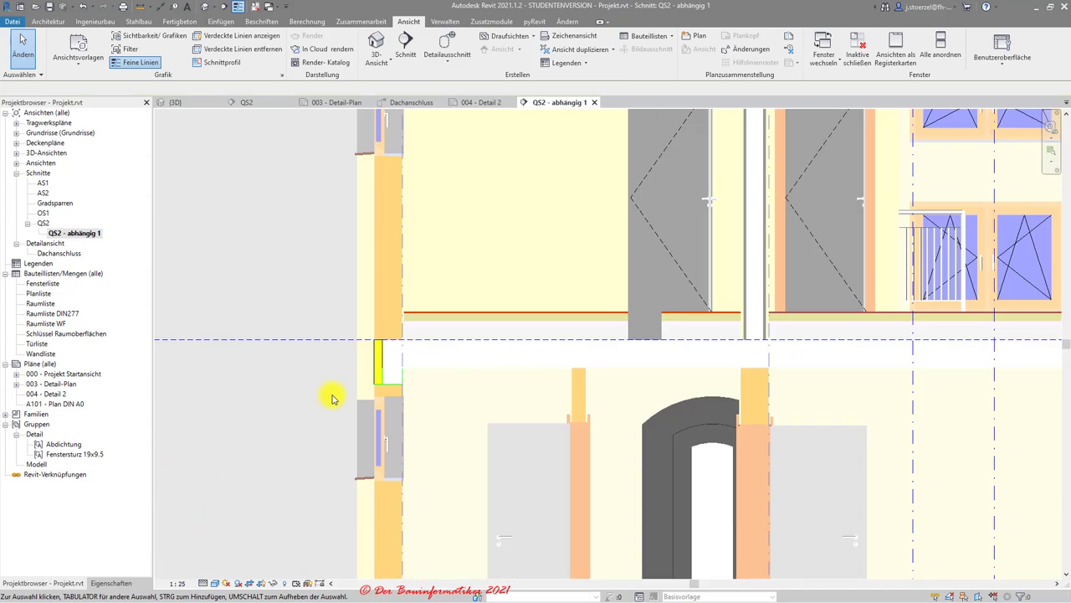
{"action": "double_click", "coordinate": [42, 223]}
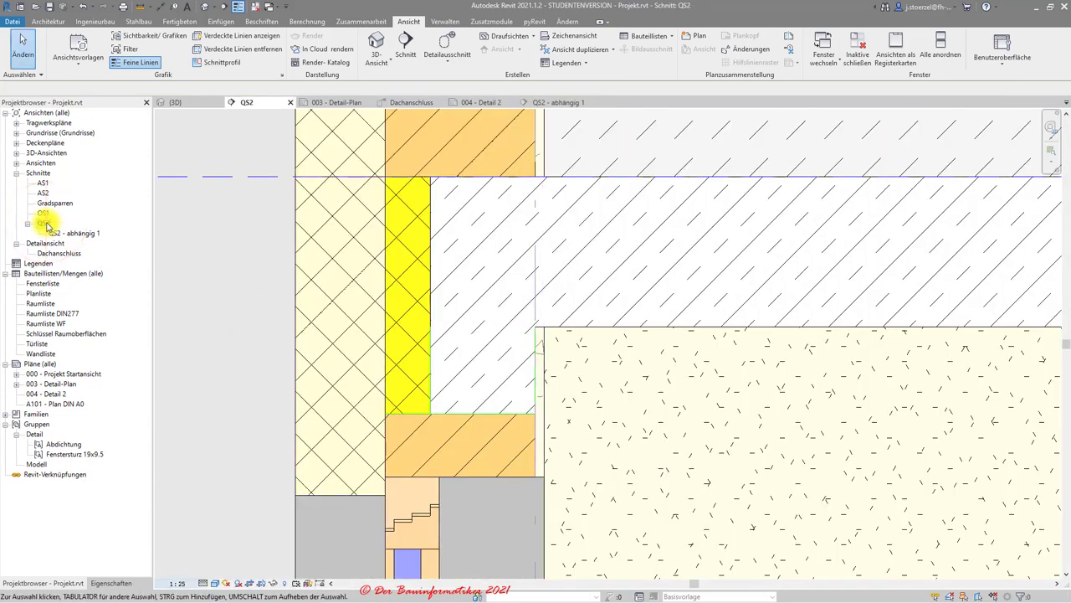
{"action": "double_click", "coordinate": [80, 233]}
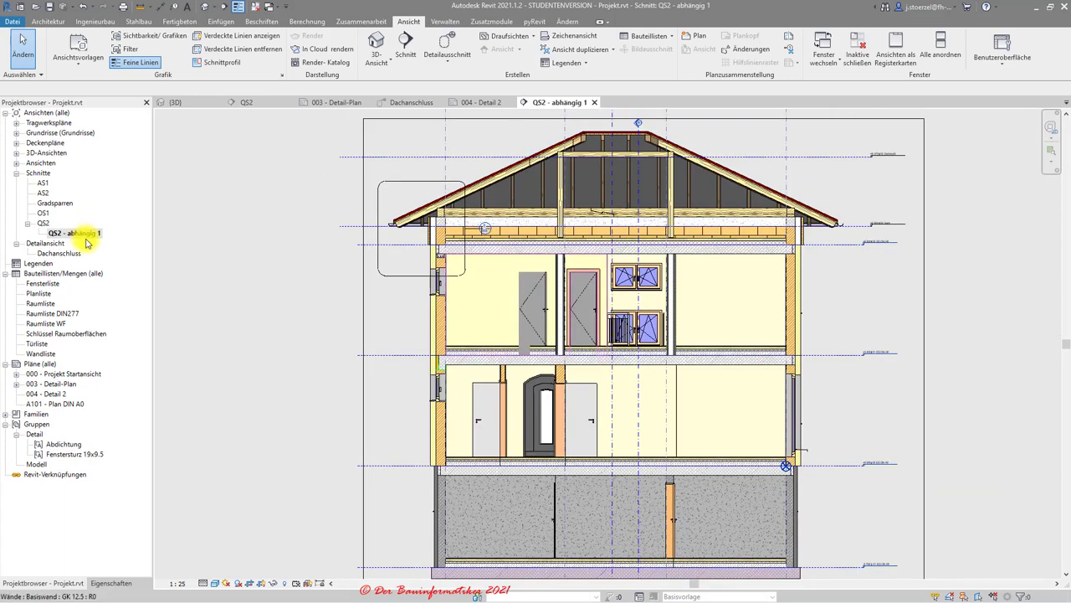
Drag the crop region's right, bottom and top edges in around the slab–wall joint
{"action": "left_click", "coordinate": [106, 584]}
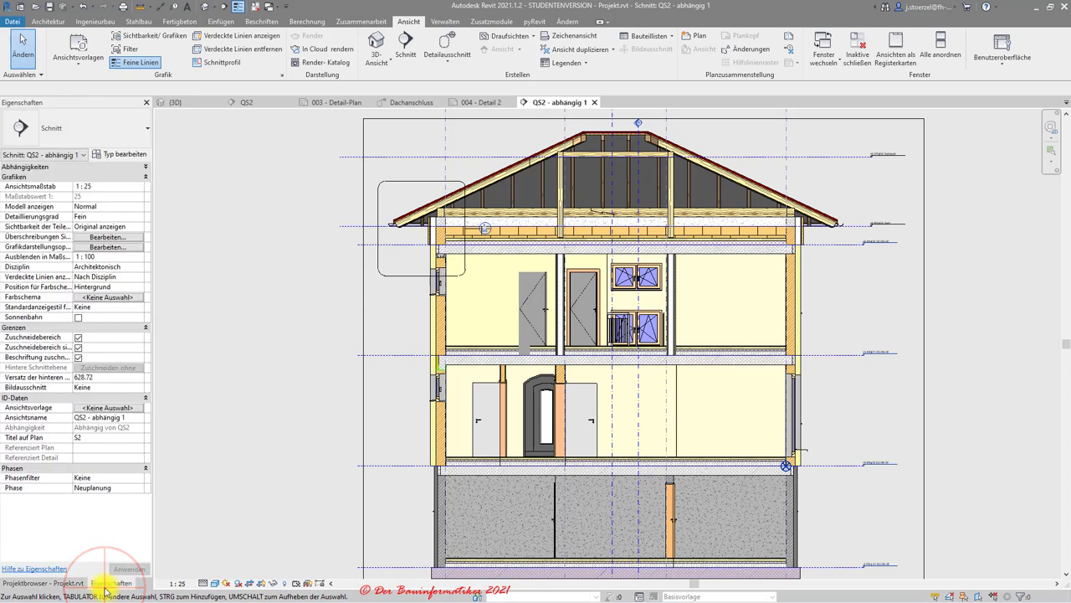
{"action": "key", "text": "z"}
{"action": "key", "text": "f"}
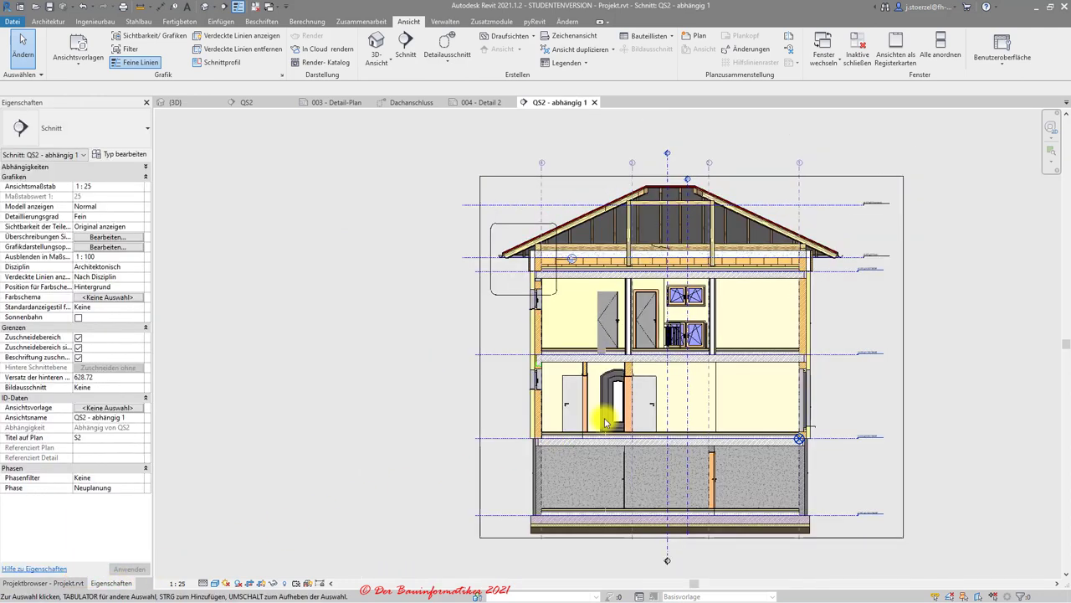
{"action": "left_click", "coordinate": [905, 316]}
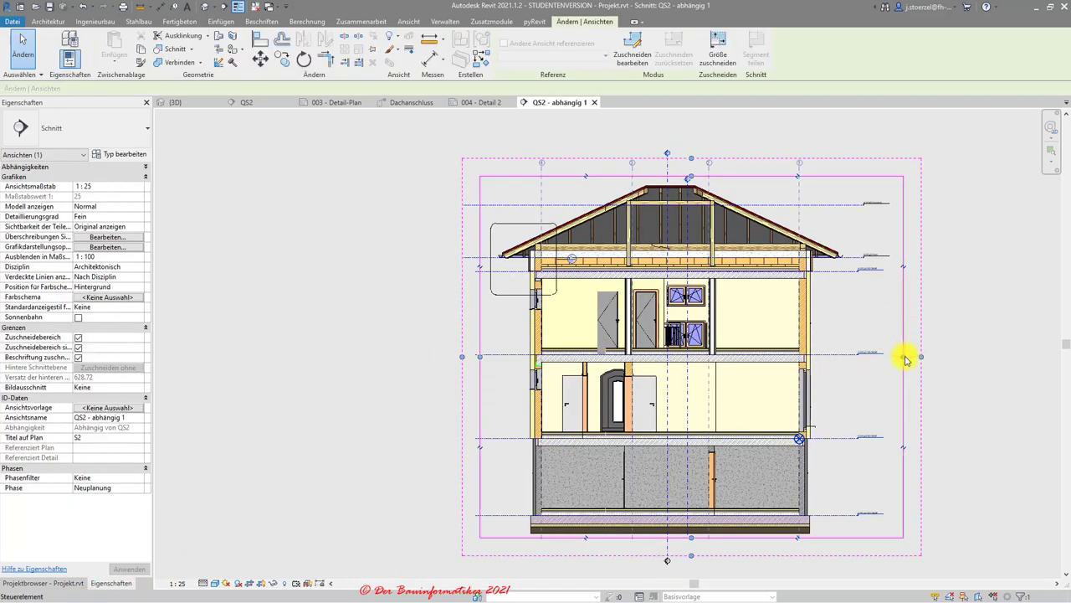
{"action": "left_click", "coordinate": [904, 357]}
{"action": "left_click_drag", "start_coordinate": [578, 373], "coordinate": [571, 372]}
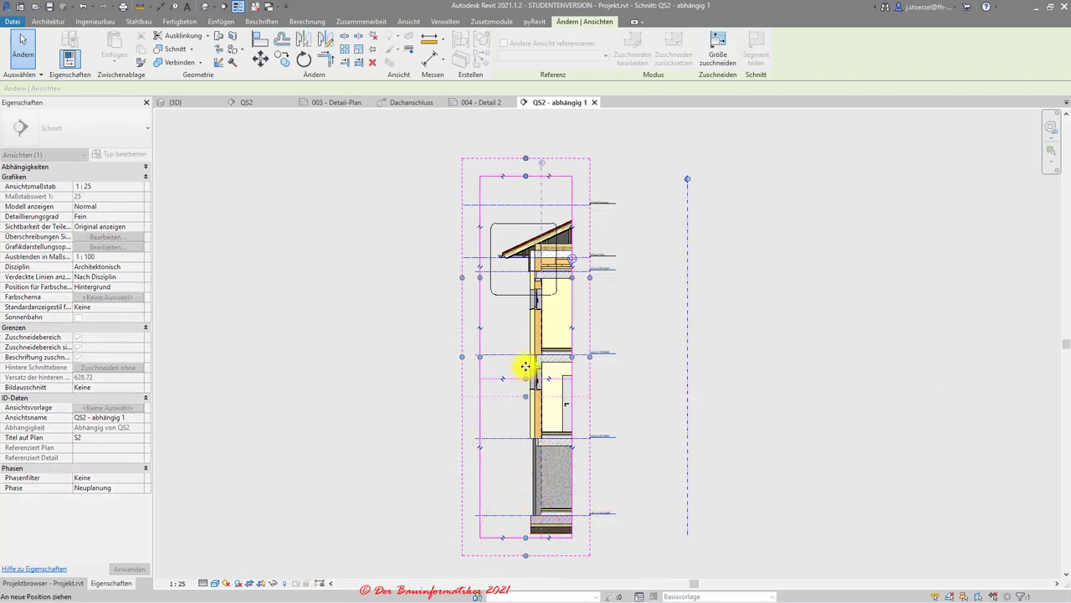
{"action": "left_click_drag", "start_coordinate": [521, 402], "coordinate": [521, 365]}
{"action": "left_click_drag", "start_coordinate": [525, 180], "coordinate": [527, 366]}
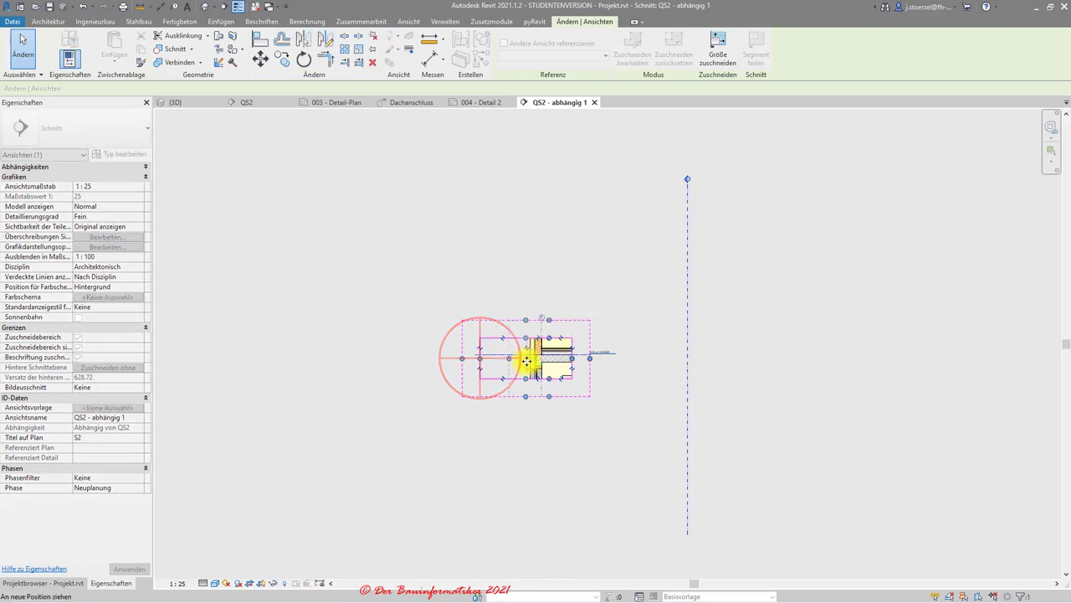
{"action": "scroll", "coordinate": [528, 366], "scroll_direction": "up", "scroll_amount": 3}
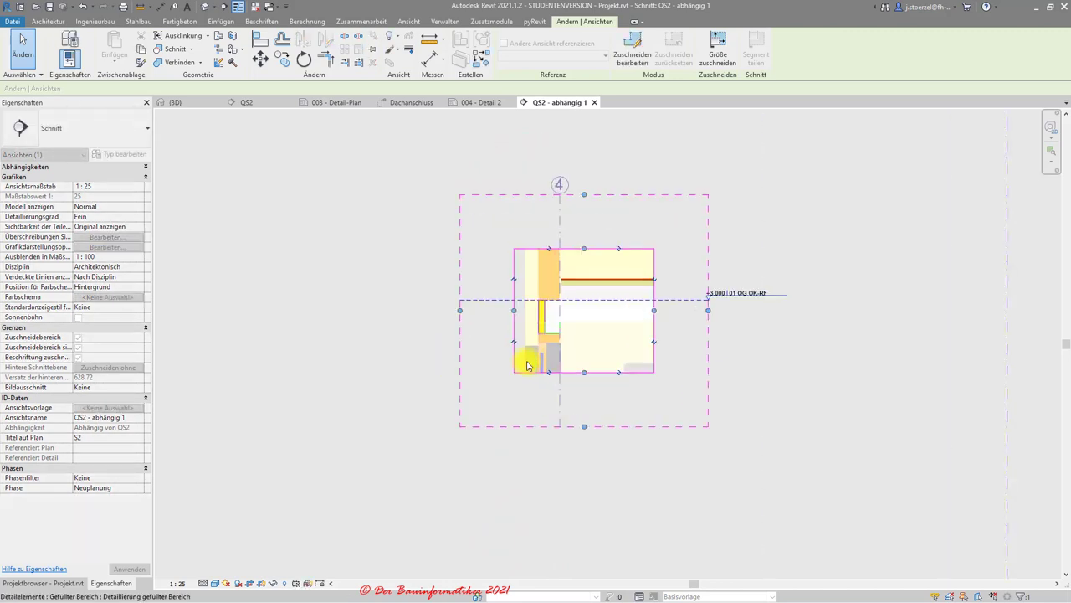
{"action": "scroll", "coordinate": [527, 366], "scroll_direction": "up", "scroll_amount": 3}
{"action": "scroll", "coordinate": [528, 366], "scroll_direction": "up", "scroll_amount": 2}
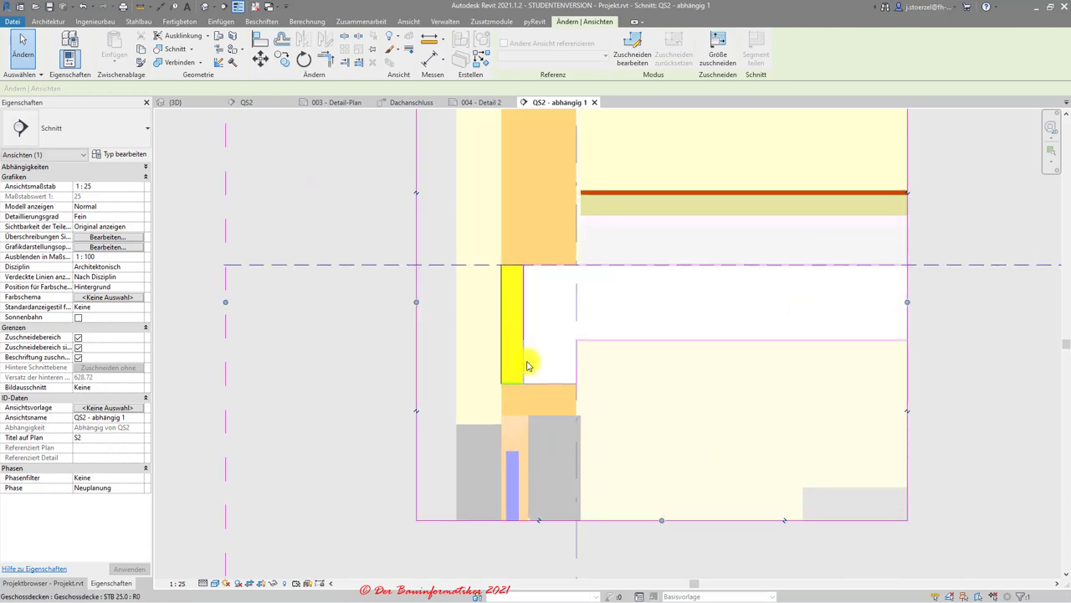
Compare the cropped view with the parent QS2 section, then return to QS2 - abhängig 1
{"action": "left_click", "coordinate": [67, 584]}
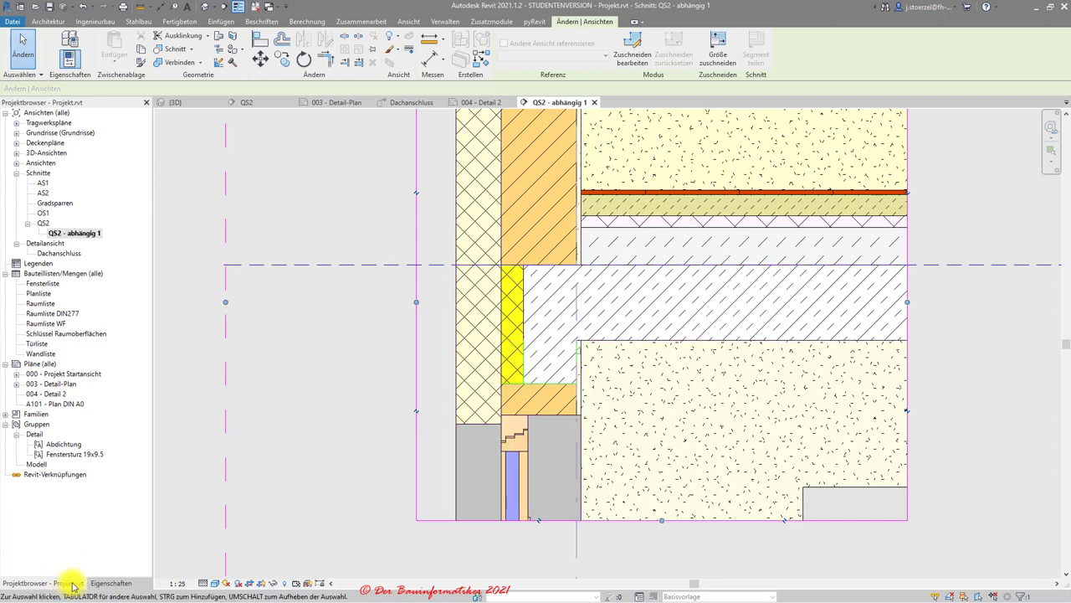
{"action": "left_click", "coordinate": [108, 583]}
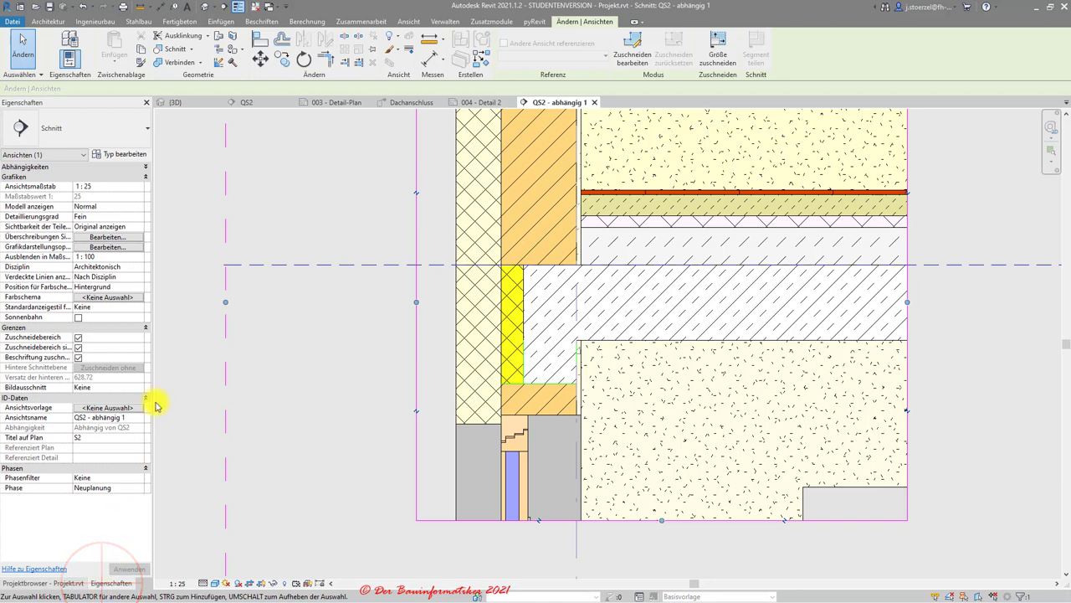
{"action": "left_click", "coordinate": [242, 105]}
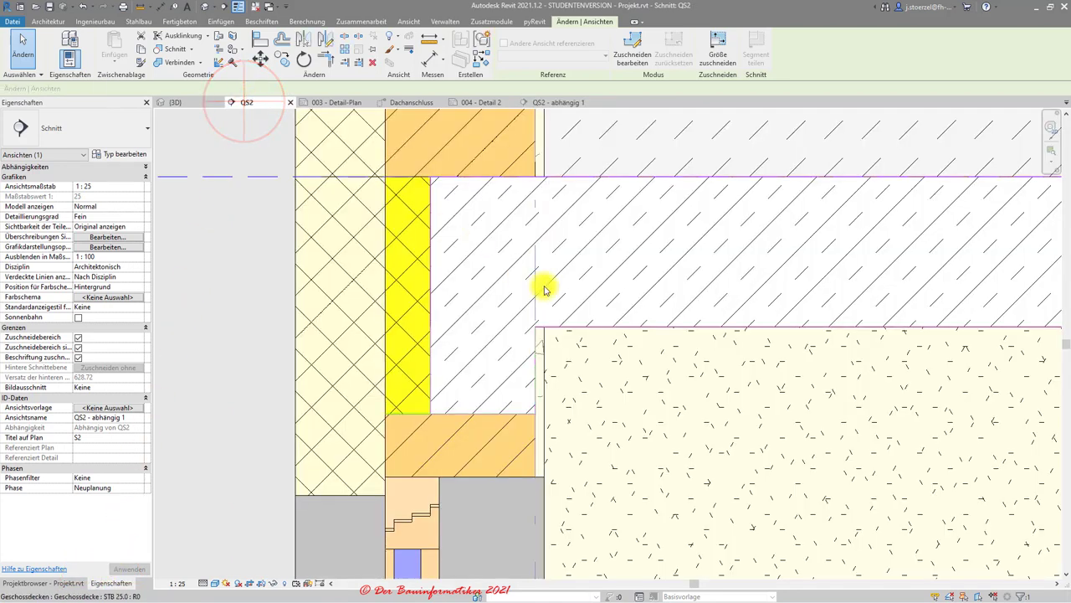
{"action": "scroll", "coordinate": [544, 290], "scroll_direction": "down", "scroll_amount": 3}
{"action": "scroll", "coordinate": [544, 290], "scroll_direction": "down", "scroll_amount": 3}
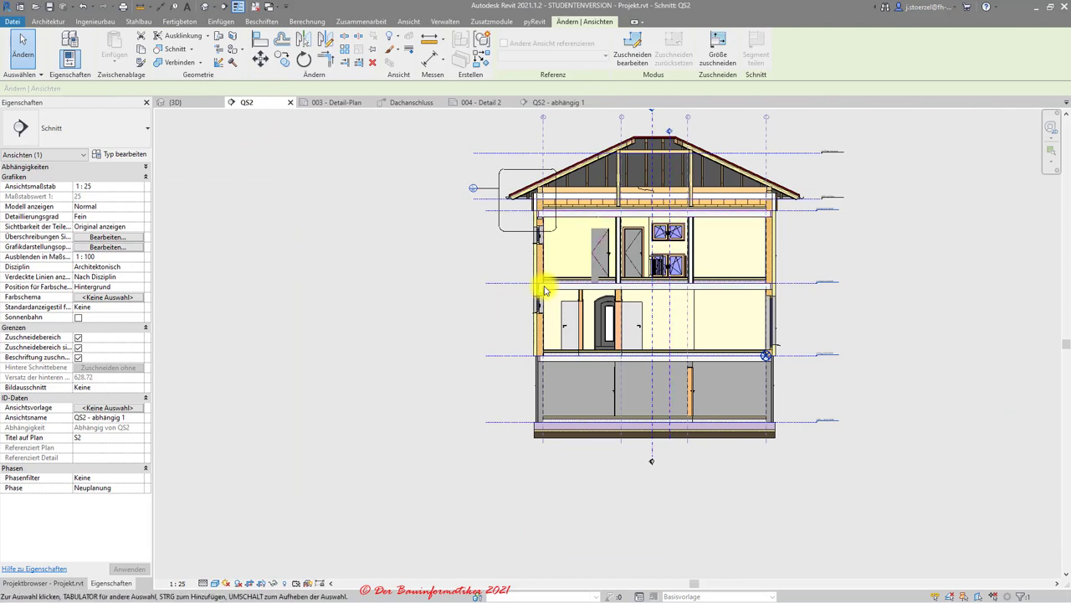
{"action": "left_click", "coordinate": [561, 102]}
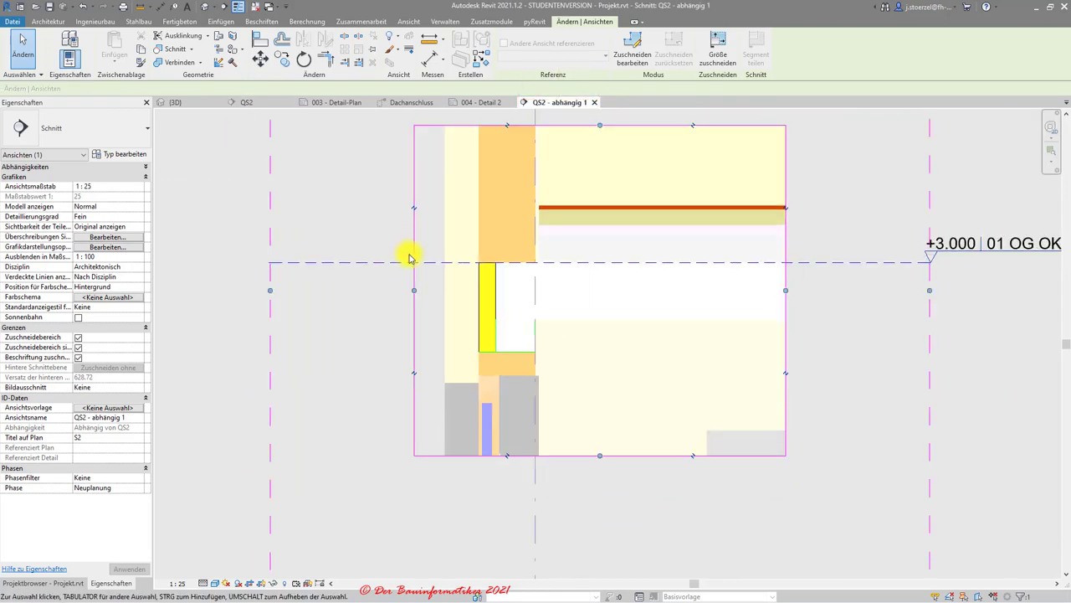
{"action": "scroll", "coordinate": [410, 258], "scroll_direction": "down", "scroll_amount": 1}
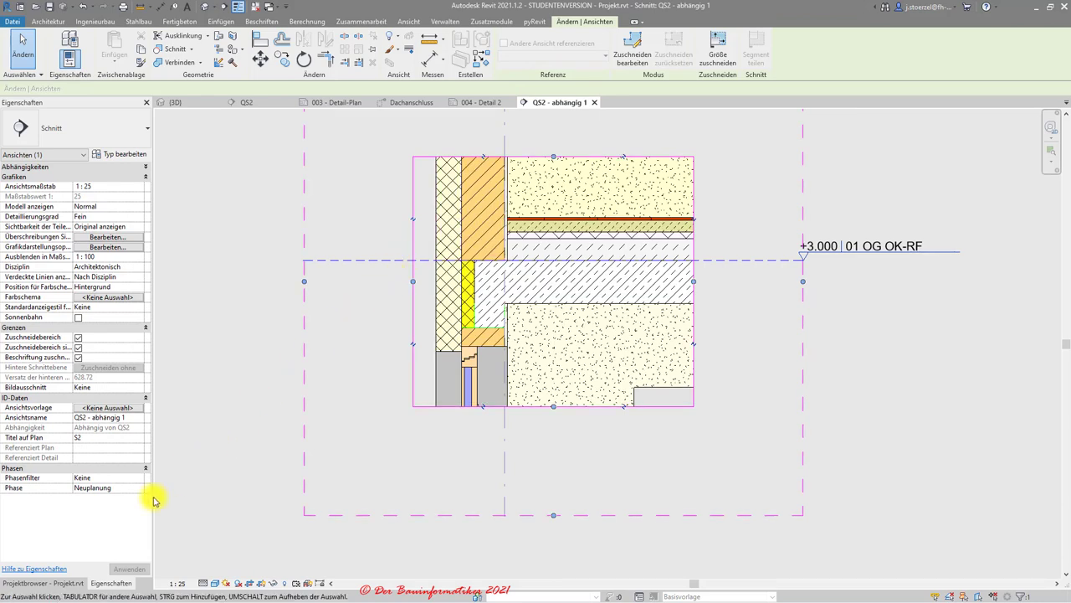
{"action": "left_click", "coordinate": [58, 583]}
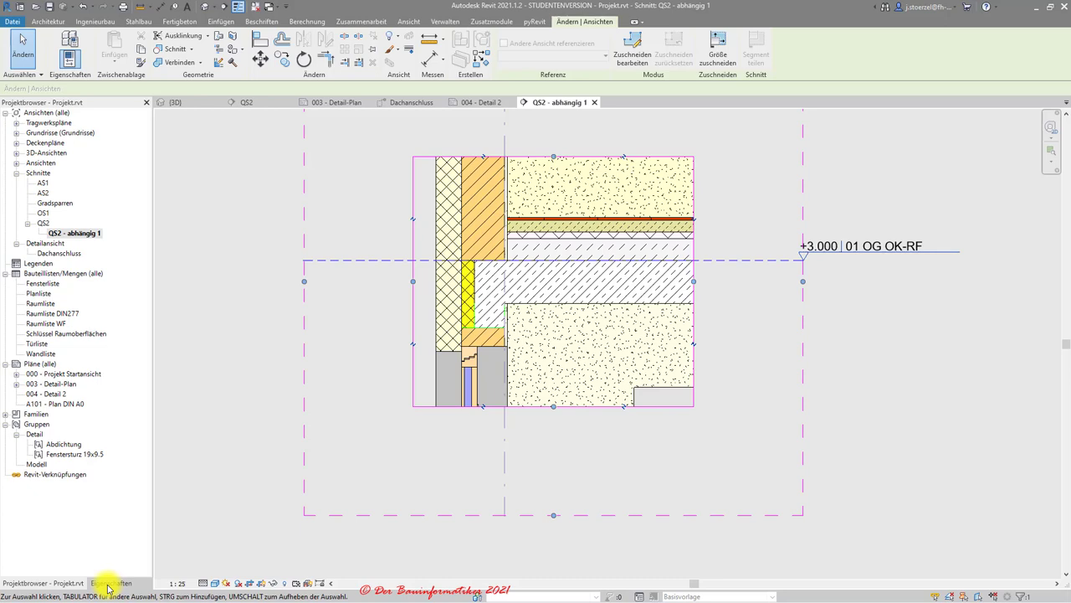
{"action": "scroll", "coordinate": [441, 335], "scroll_direction": "up", "scroll_amount": 2}
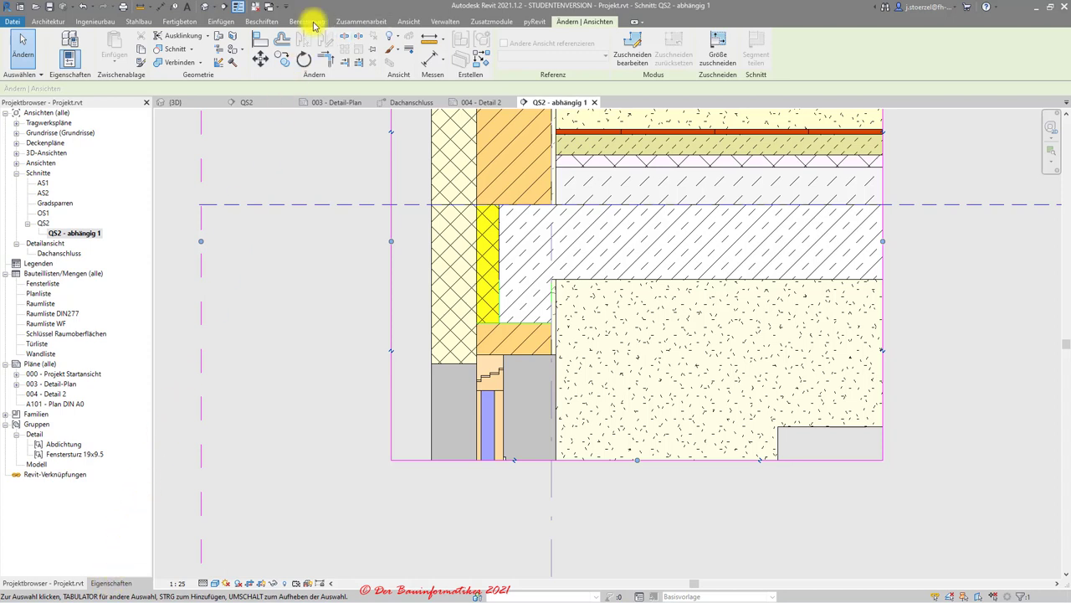
Draw a trial rectangular filled region over the exterior wall–slab joint
{"action": "left_click", "coordinate": [308, 21]}
{"action": "left_click", "coordinate": [261, 21]}
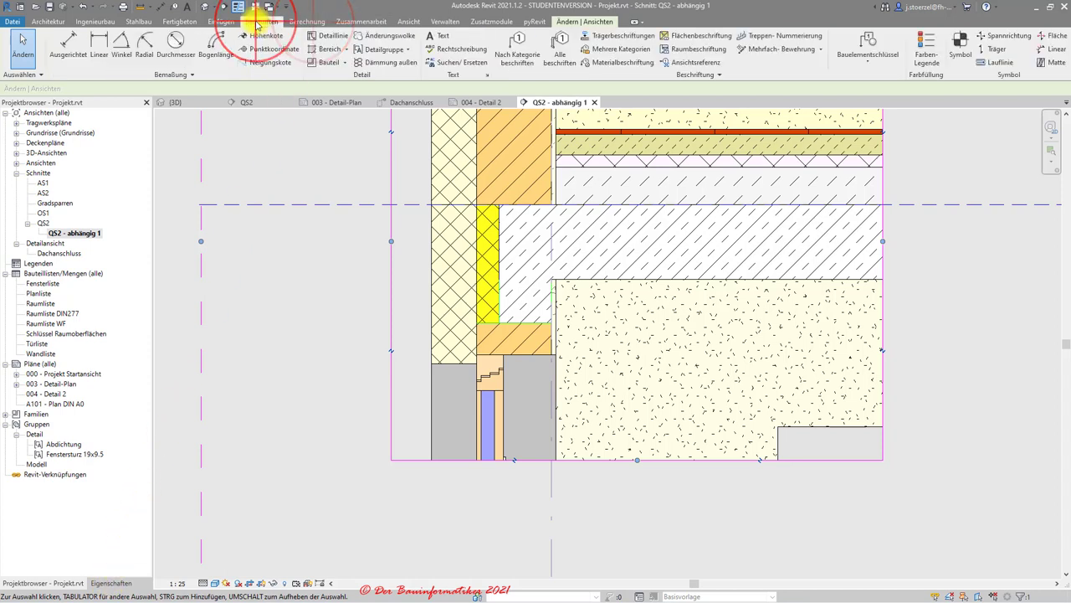
{"action": "left_click", "coordinate": [353, 52]}
{"action": "left_click", "coordinate": [326, 72]}
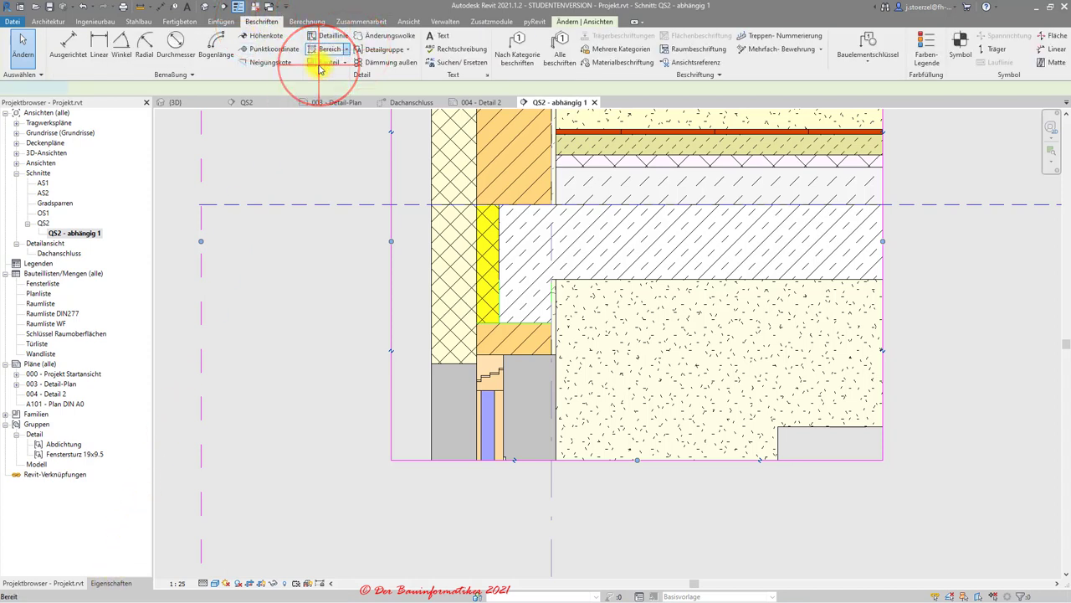
{"action": "left_click", "coordinate": [542, 37]}
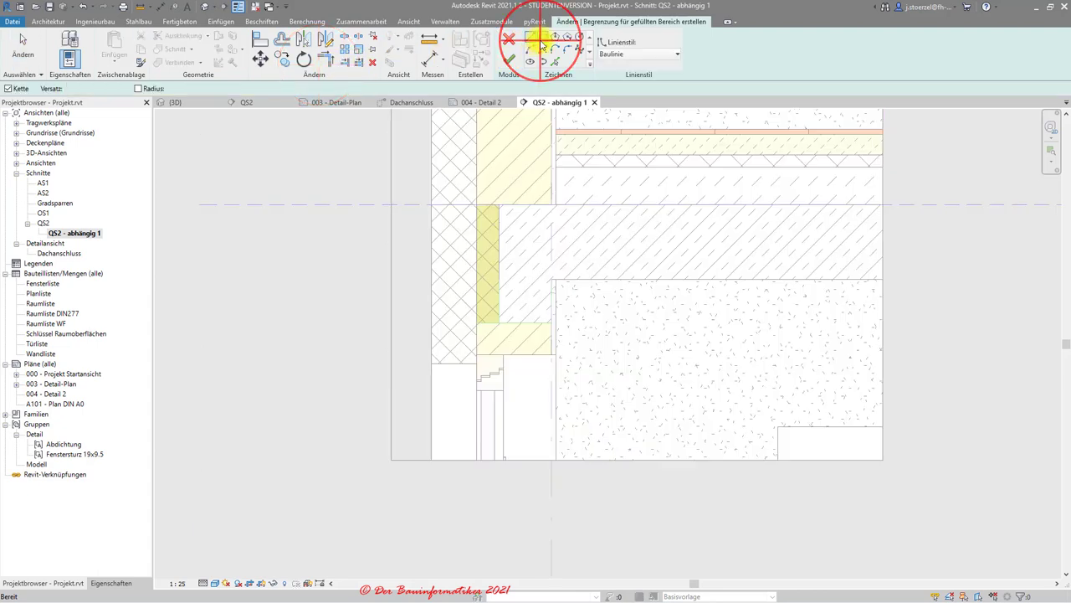
{"action": "left_click", "coordinate": [385, 251]}
{"action": "left_click", "coordinate": [624, 363]}
{"action": "left_click", "coordinate": [509, 58]}
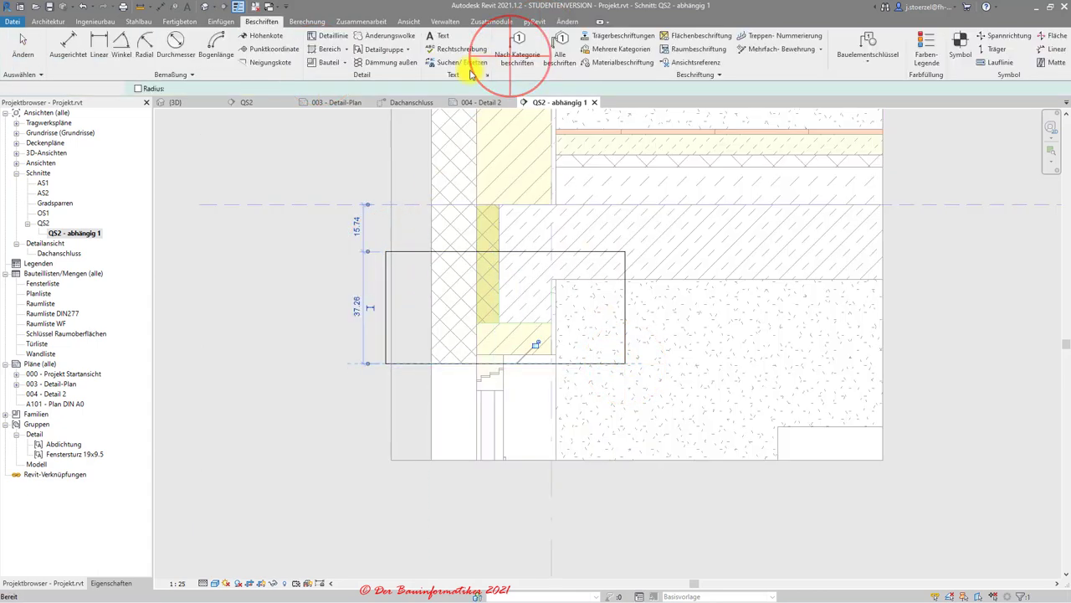
{"action": "left_click", "coordinate": [48, 223]}
Open the QS2 section and delete the filled region at the joint
{"action": "double_click", "coordinate": [43, 223]}
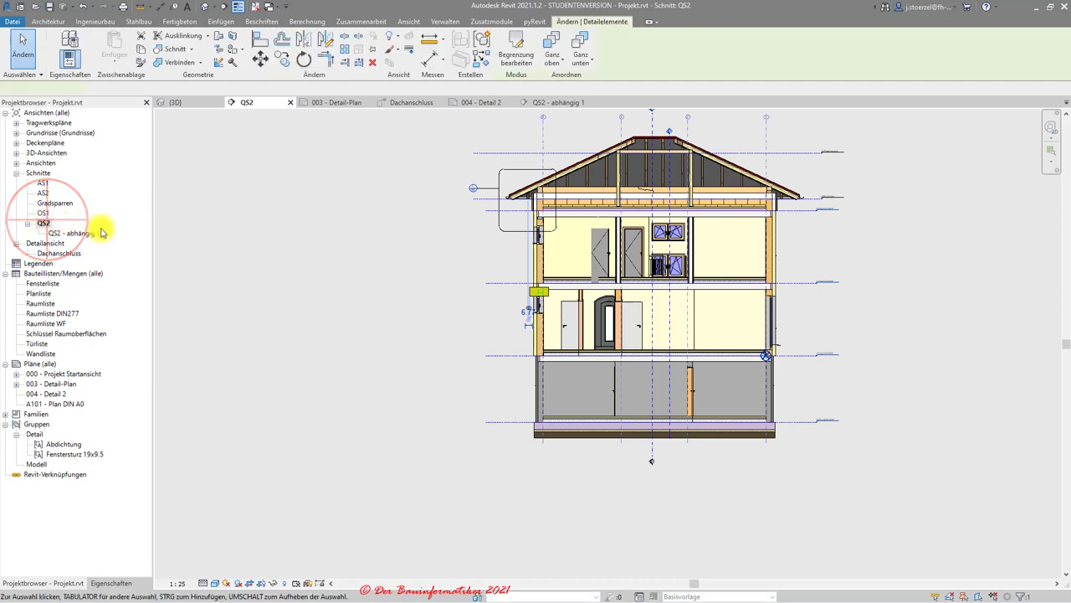
{"action": "scroll", "coordinate": [542, 301], "scroll_direction": "up", "scroll_amount": 8}
{"action": "scroll", "coordinate": [543, 302], "scroll_direction": "up", "scroll_amount": 2}
{"action": "scroll", "coordinate": [540, 297], "scroll_direction": "up", "scroll_amount": 2}
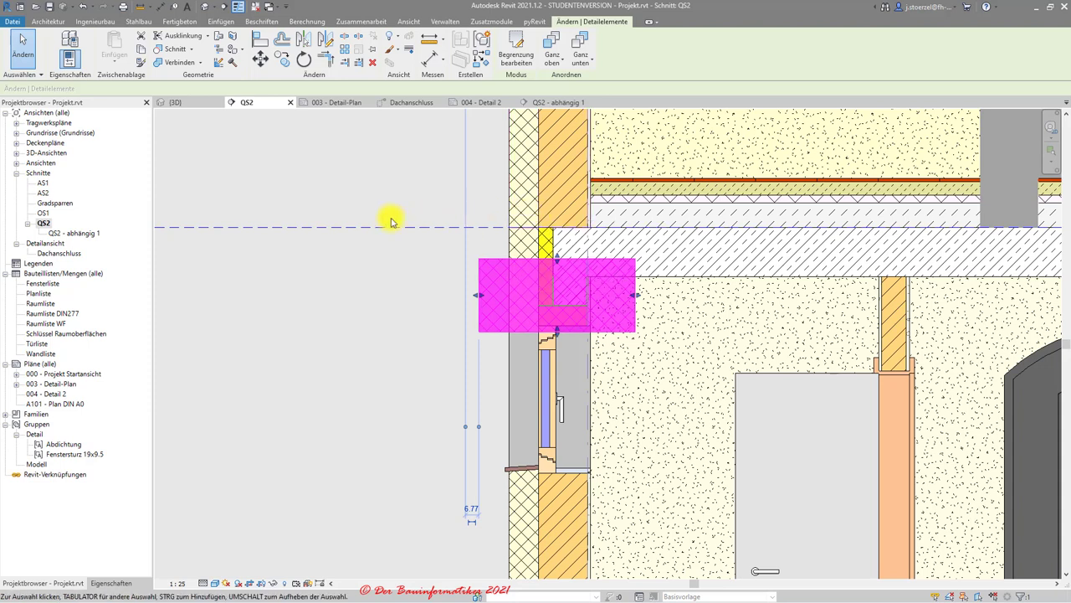
{"action": "left_click", "coordinate": [545, 290]}
{"action": "key", "text": "Delete"}
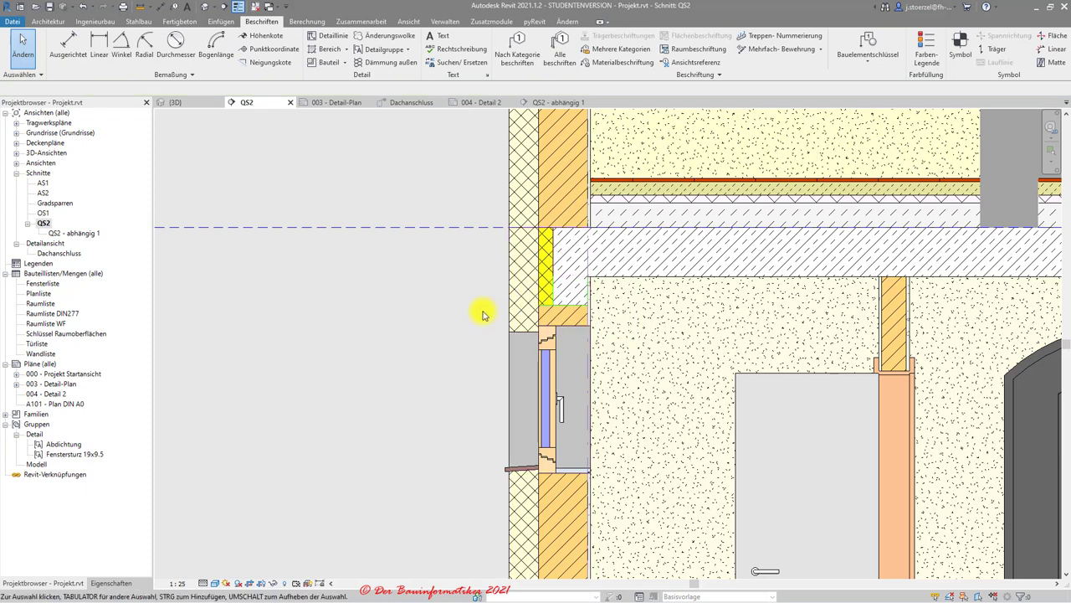
{"action": "scroll", "coordinate": [483, 314], "scroll_direction": "down", "scroll_amount": 3}
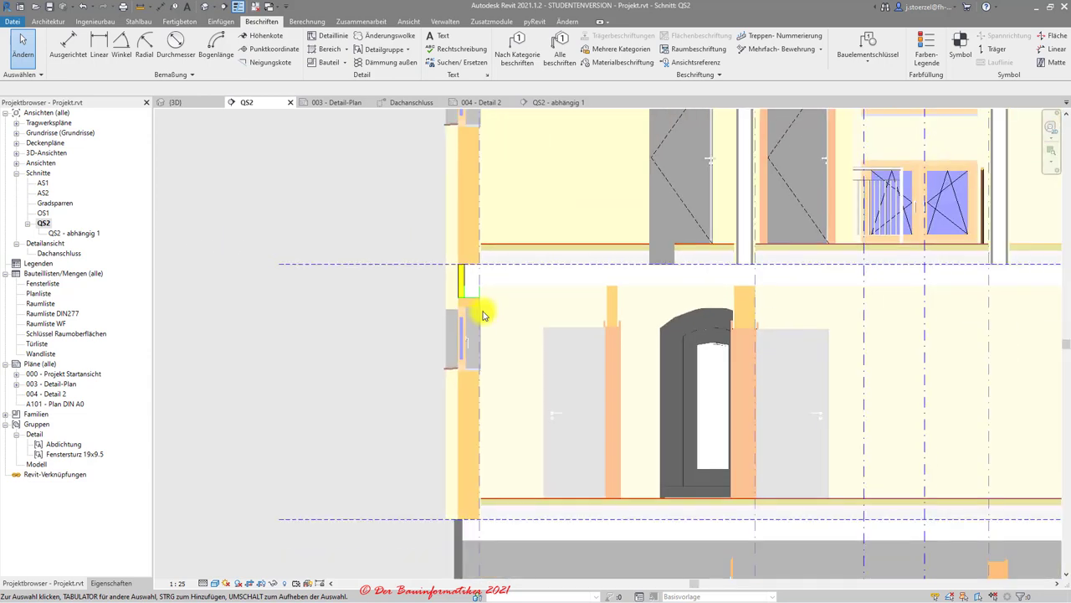
{"action": "scroll", "coordinate": [483, 313], "scroll_direction": "down", "scroll_amount": 2}
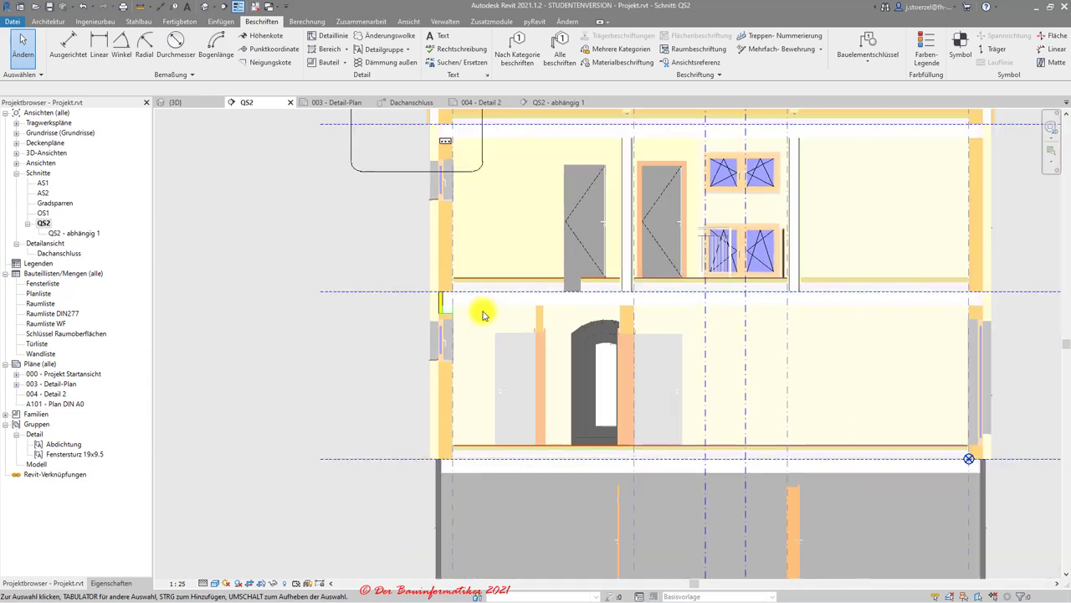
Convert QS2 - abhängig 1 into an independent view and switch to it without saving
{"action": "right_click", "coordinate": [74, 238]}
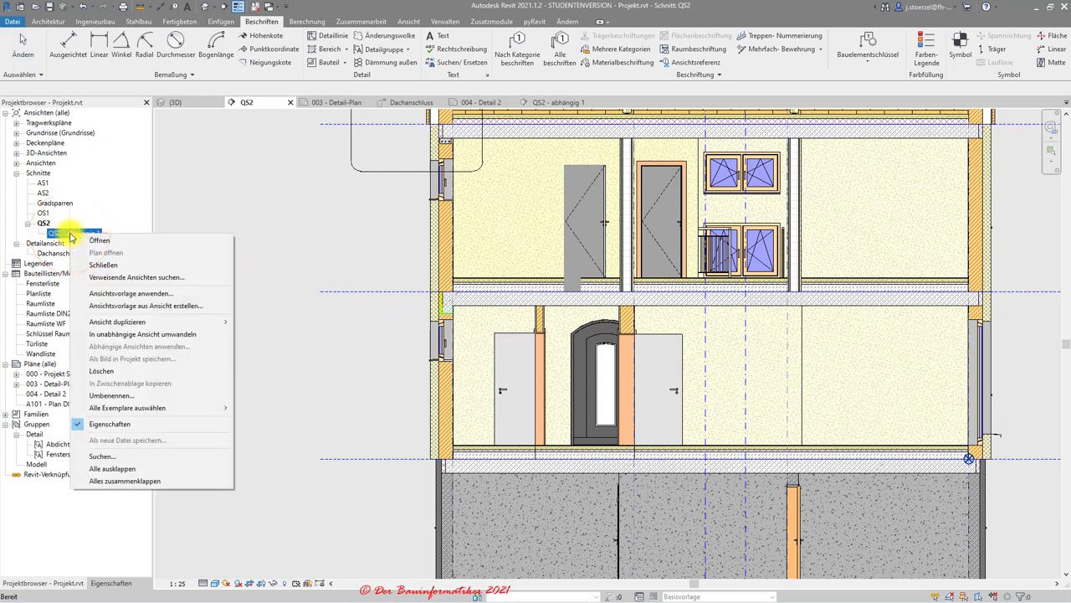
{"action": "left_click", "coordinate": [177, 336]}
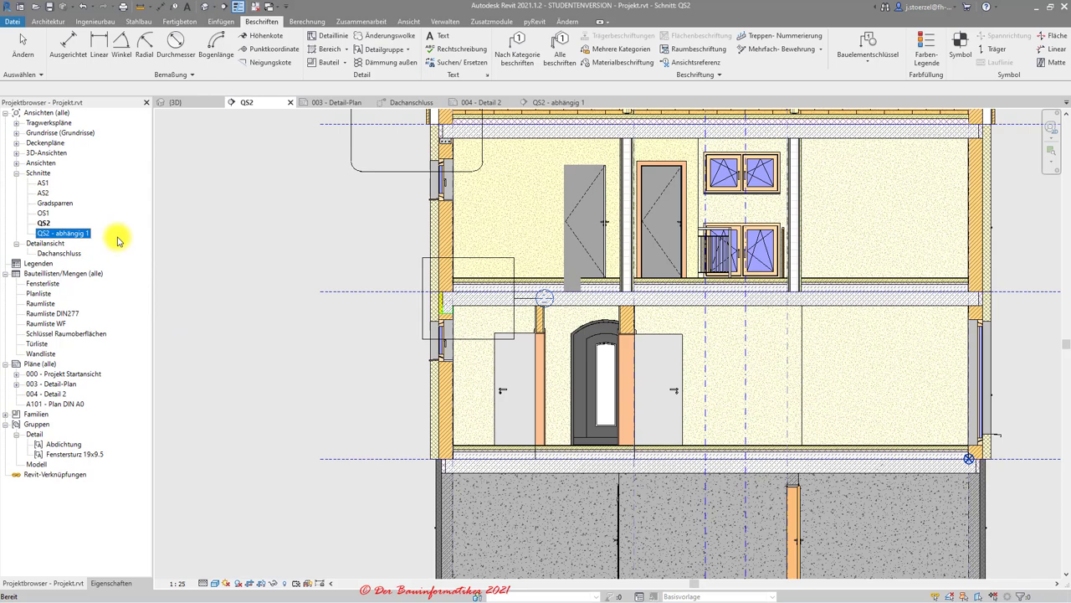
{"action": "left_click", "coordinate": [544, 102]}
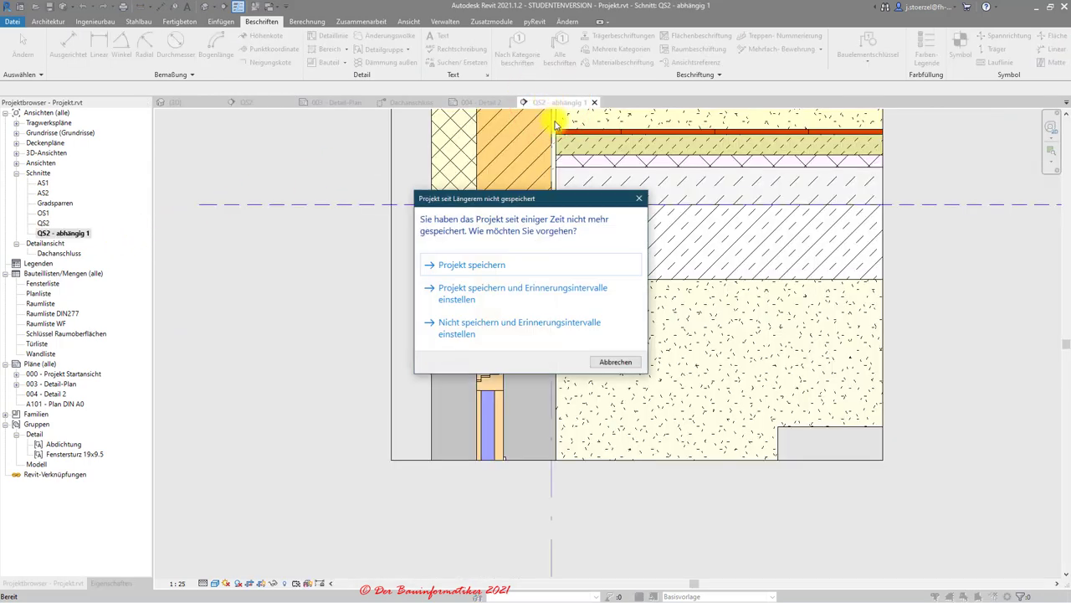
{"action": "left_click", "coordinate": [615, 362]}
Change the view type from Schnitt to Detailansicht, then open the full QS2 section
{"action": "left_click", "coordinate": [119, 583]}
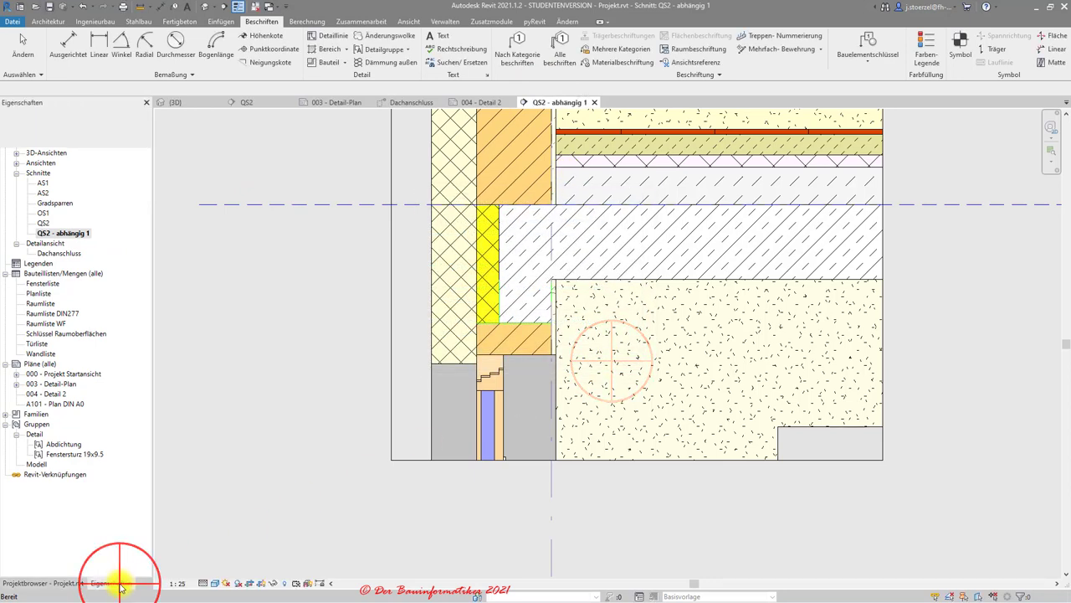
{"action": "left_click", "coordinate": [102, 130]}
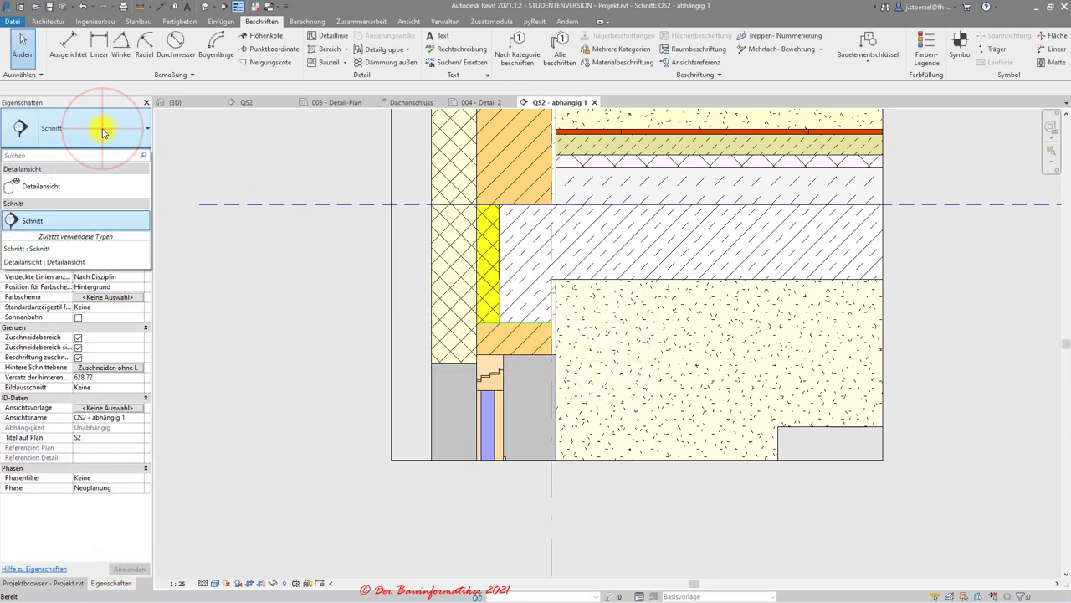
{"action": "left_click", "coordinate": [46, 185]}
{"action": "left_click", "coordinate": [38, 584]}
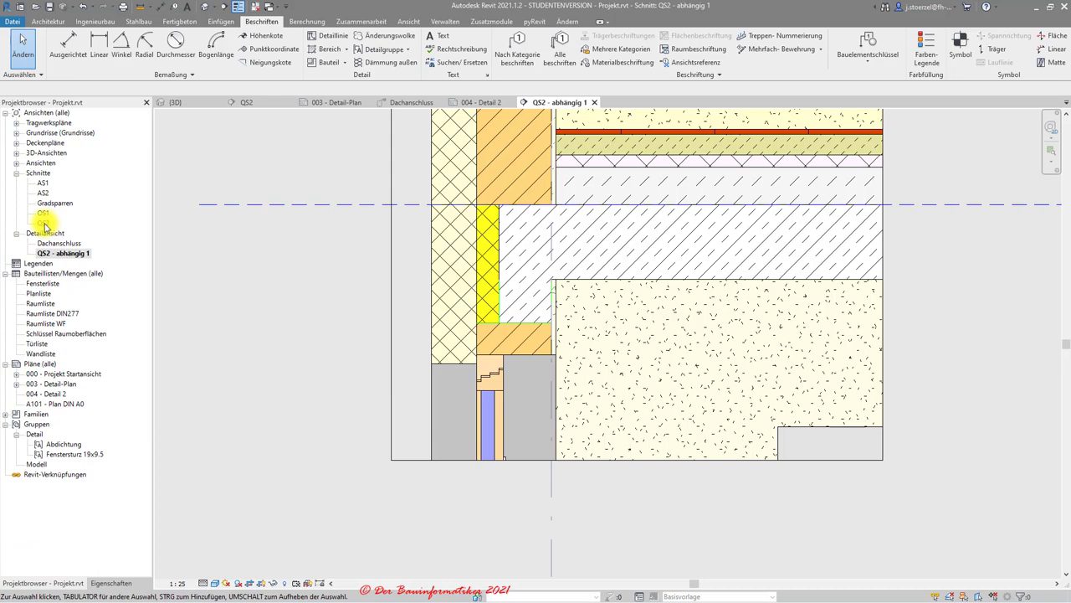
{"action": "double_click", "coordinate": [45, 223]}
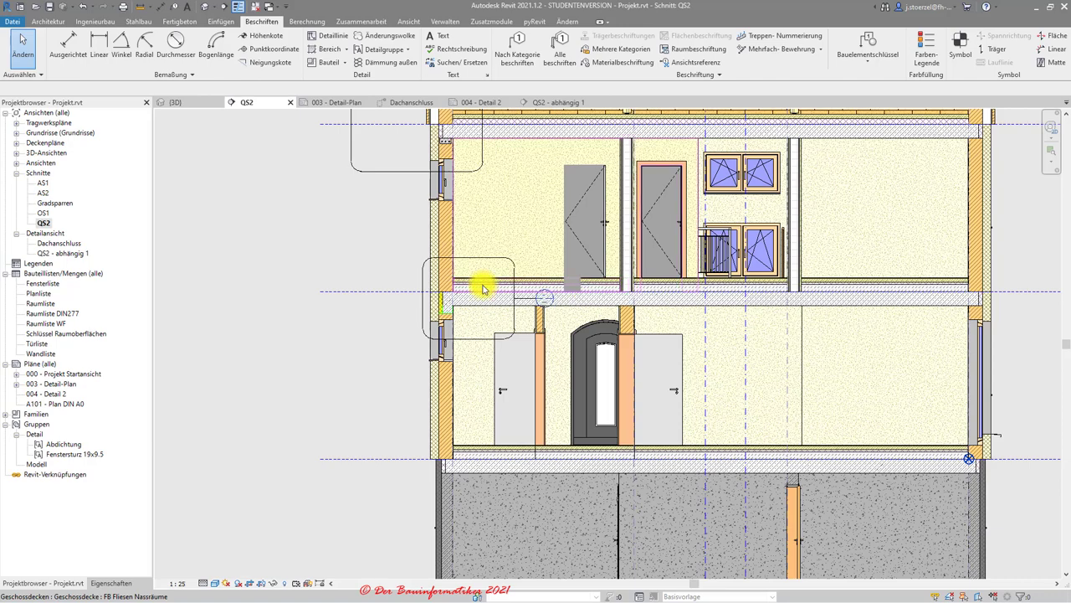
Set the QS2 section scale to 1:50 and check the QS2 - abhängig 1 detail view
{"action": "left_click", "coordinate": [177, 583]}
{"action": "left_click", "coordinate": [192, 486]}
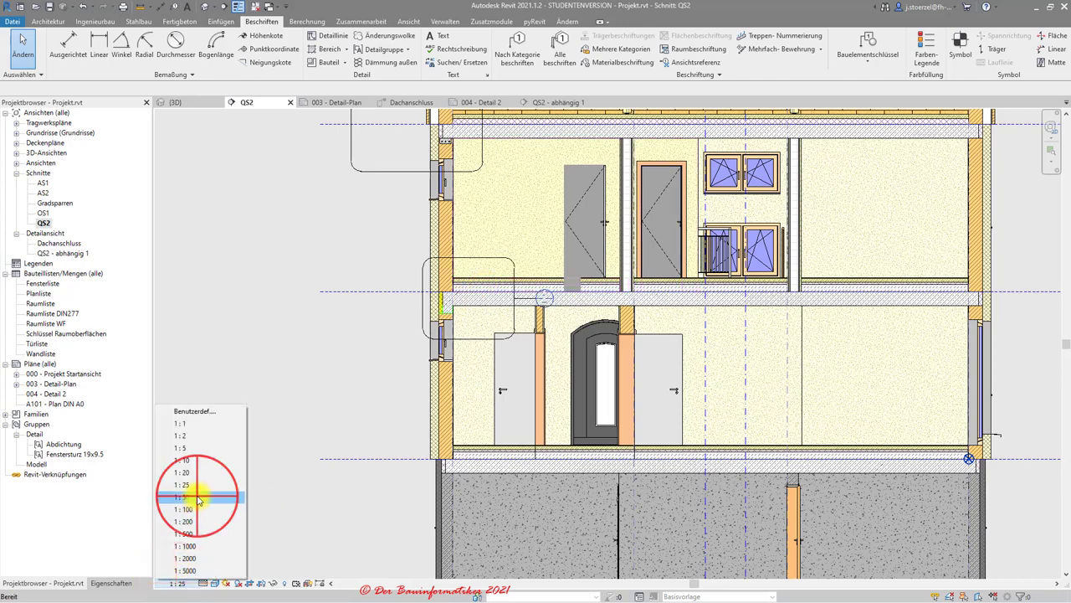
{"action": "scroll", "coordinate": [465, 301], "scroll_direction": "up", "scroll_amount": 3}
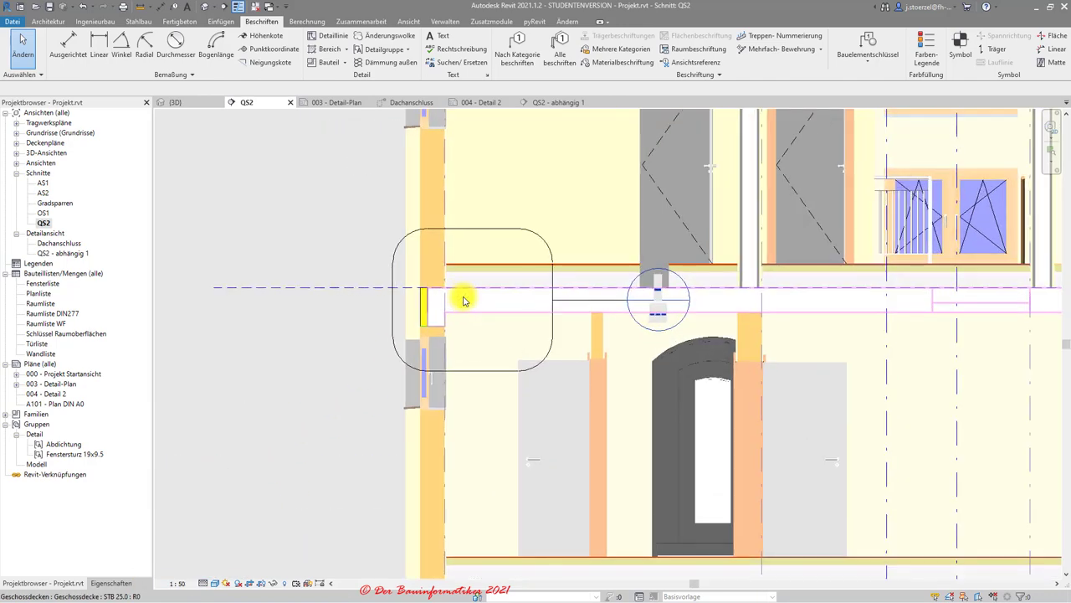
{"action": "scroll", "coordinate": [464, 301], "scroll_direction": "up", "scroll_amount": 2}
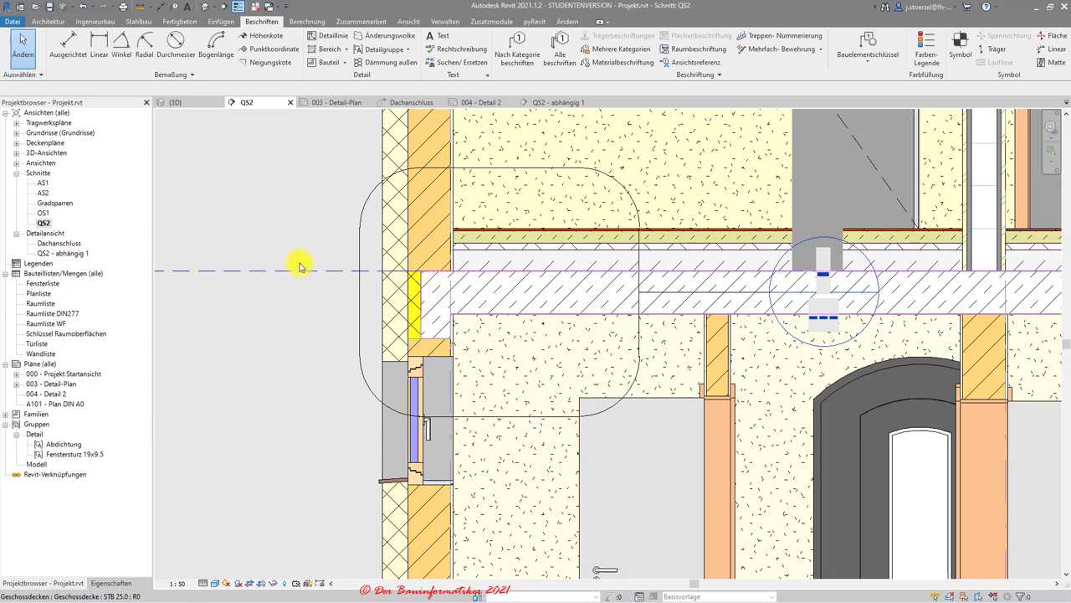
{"action": "double_click", "coordinate": [63, 253]}
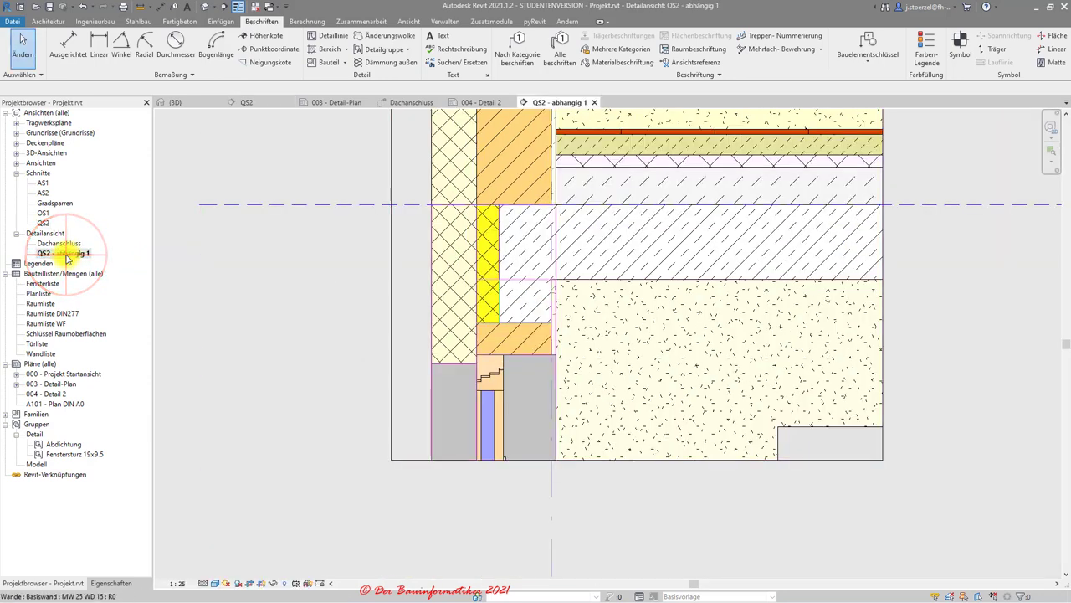
{"action": "double_click", "coordinate": [44, 223]}
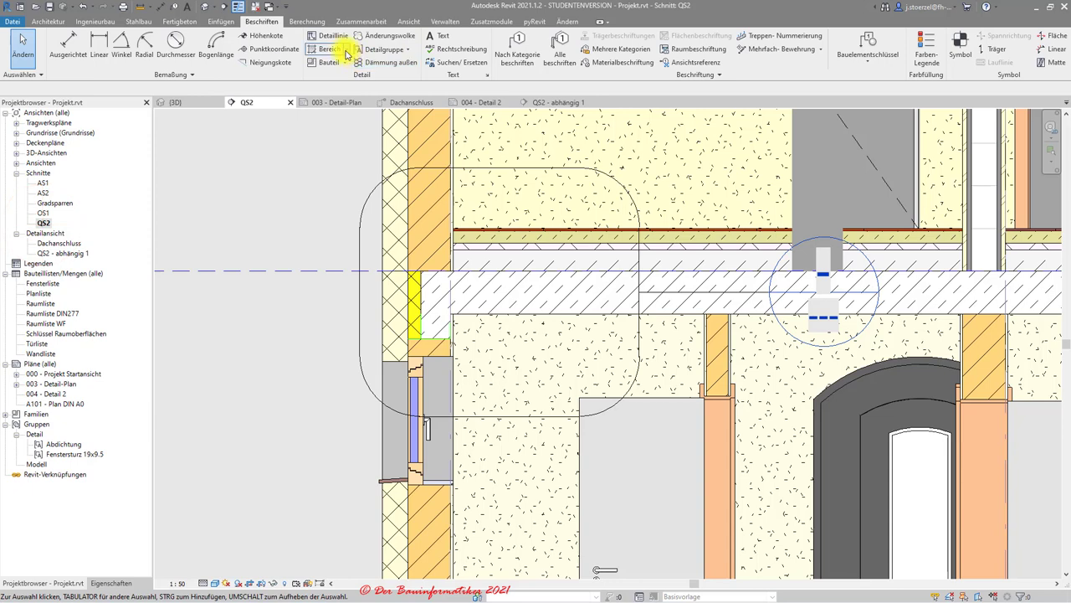
Draw a rectangular filled region from the wall–slab corner over the slab end
{"action": "left_click", "coordinate": [347, 51]}
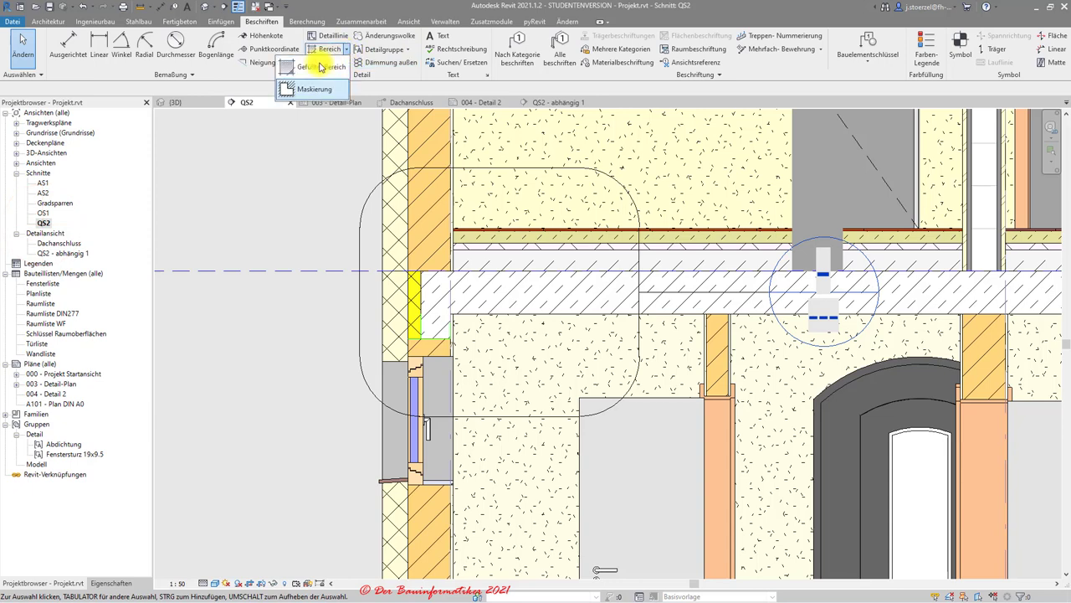
{"action": "left_click", "coordinate": [309, 68]}
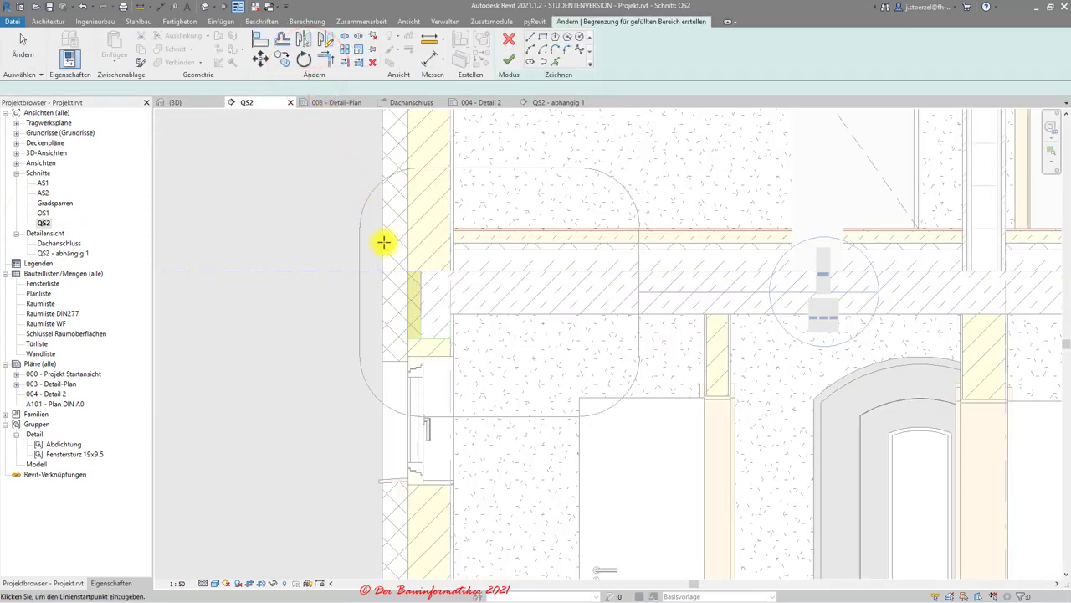
{"action": "left_click", "coordinate": [389, 254]}
{"action": "left_click", "coordinate": [543, 38]}
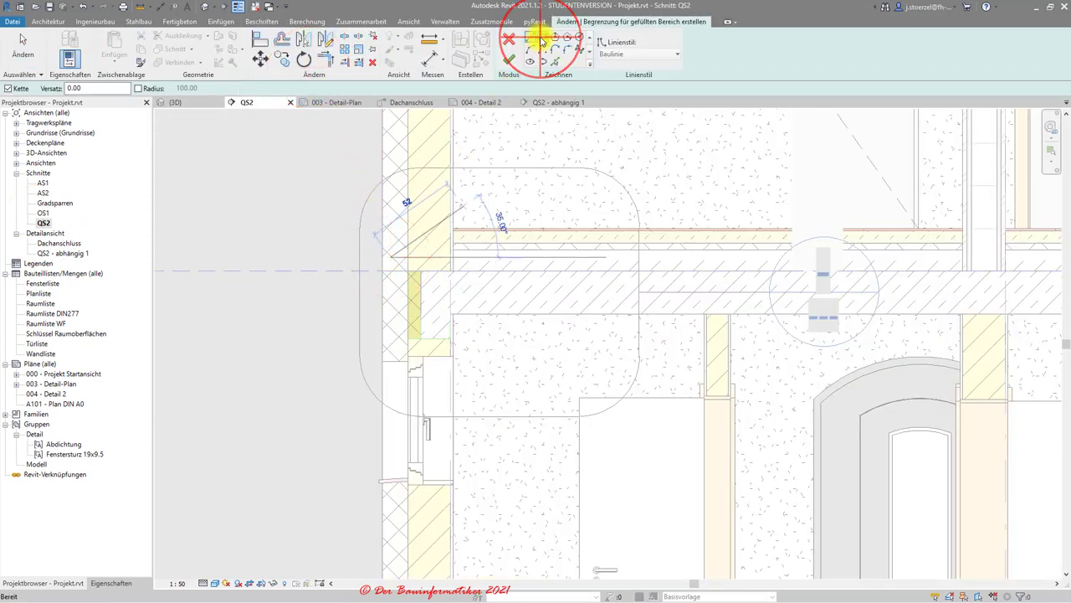
{"action": "left_click", "coordinate": [387, 242]}
{"action": "left_click", "coordinate": [463, 325]}
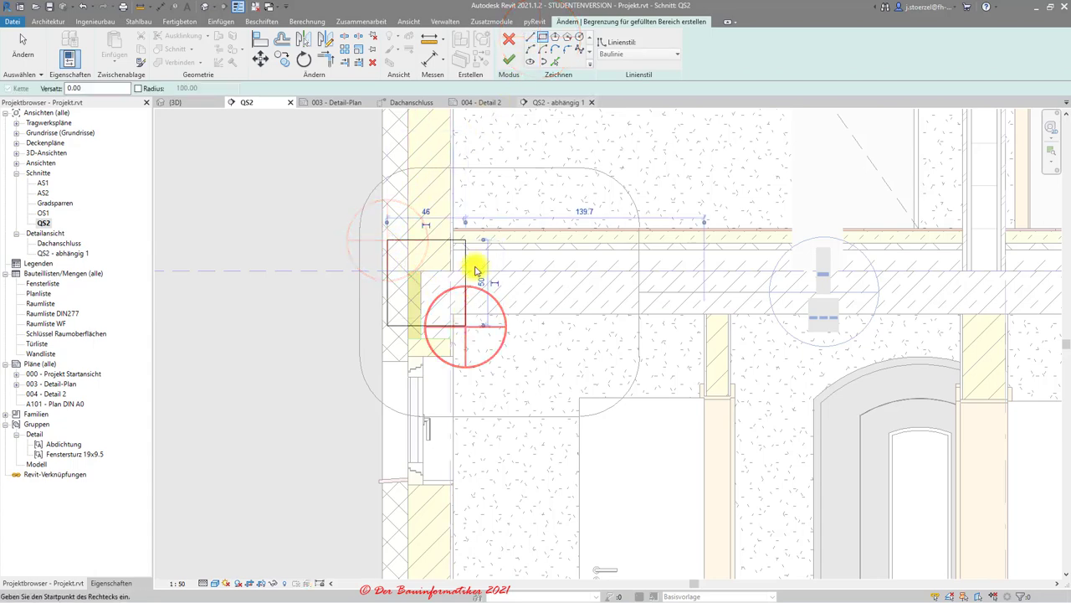
{"action": "left_click", "coordinate": [509, 60]}
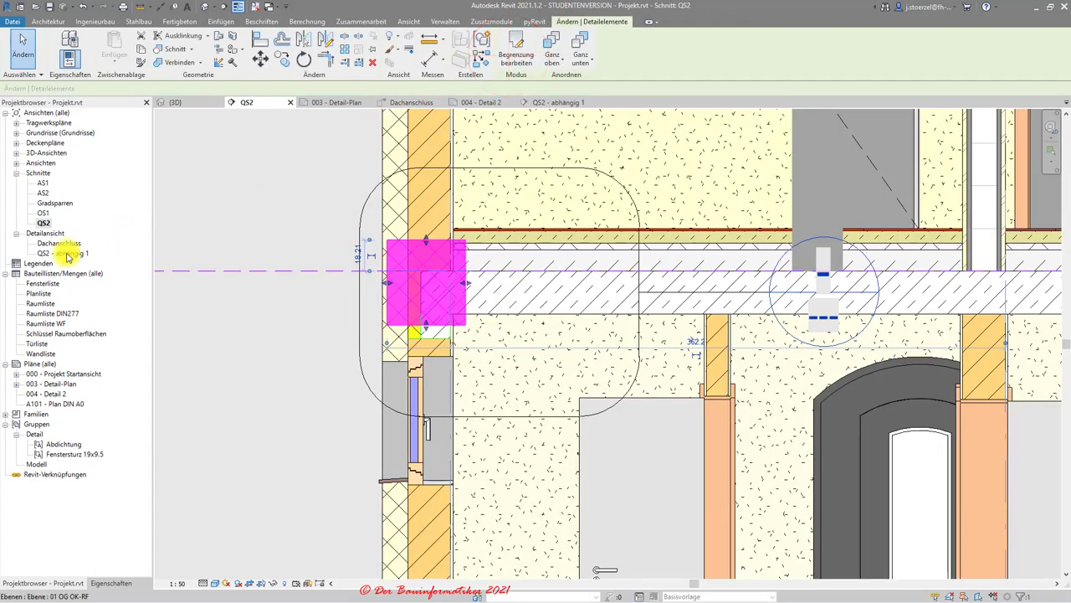
{"action": "double_click", "coordinate": [67, 254]}
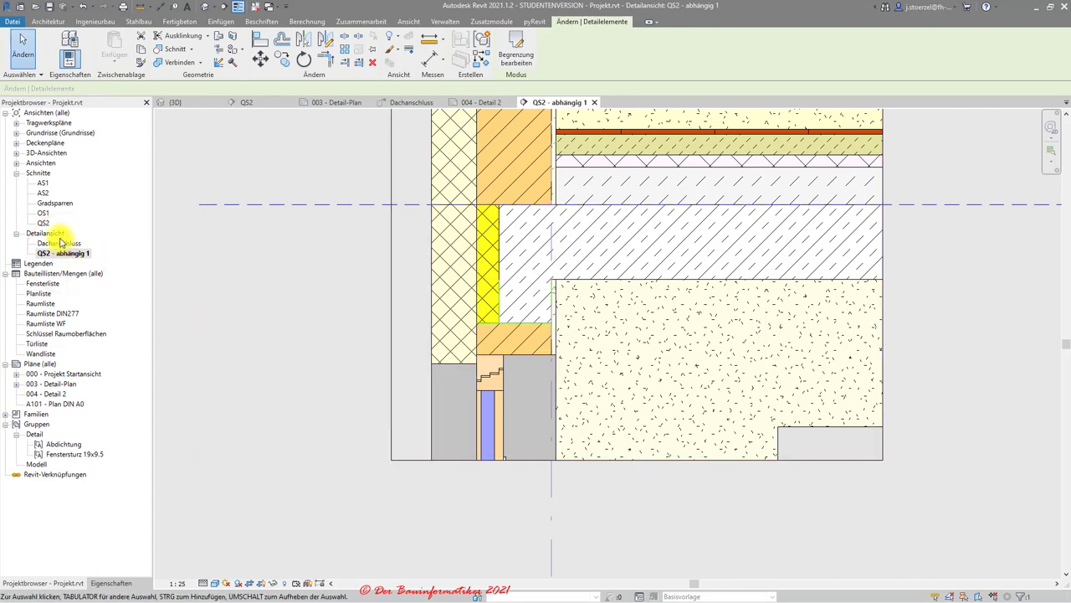
{"action": "key", "text": "z"}
{"action": "key", "text": "f"}
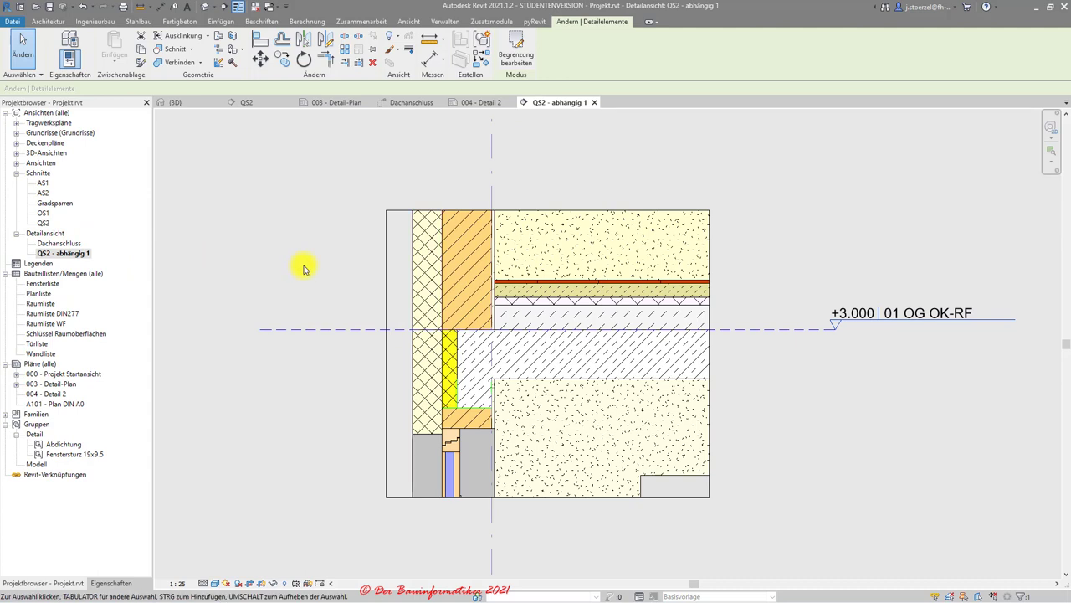
{"action": "left_click", "coordinate": [272, 109]}
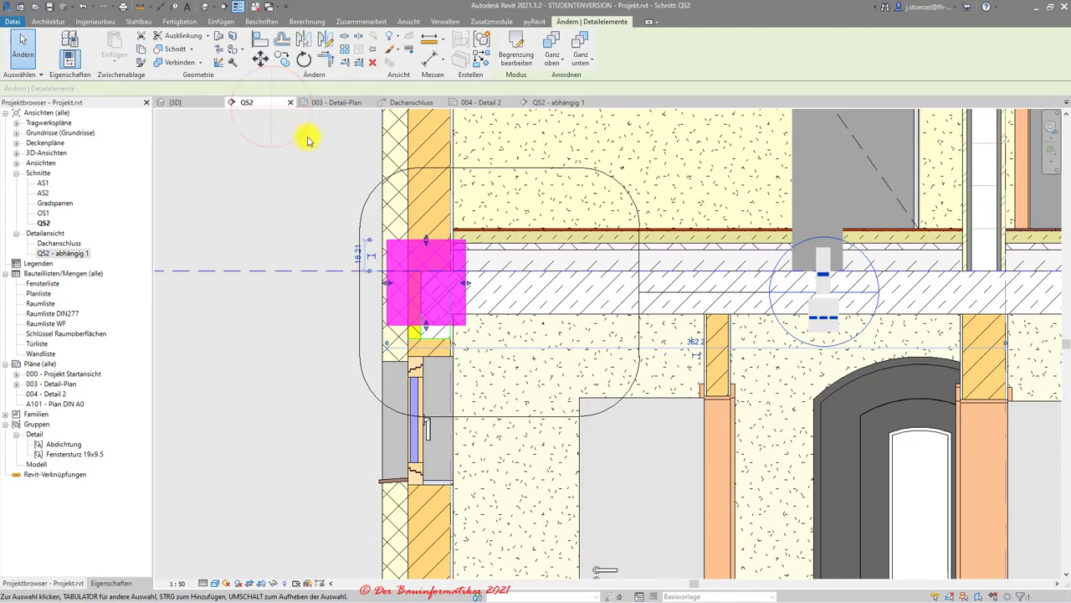
{"action": "left_click", "coordinate": [437, 243]}
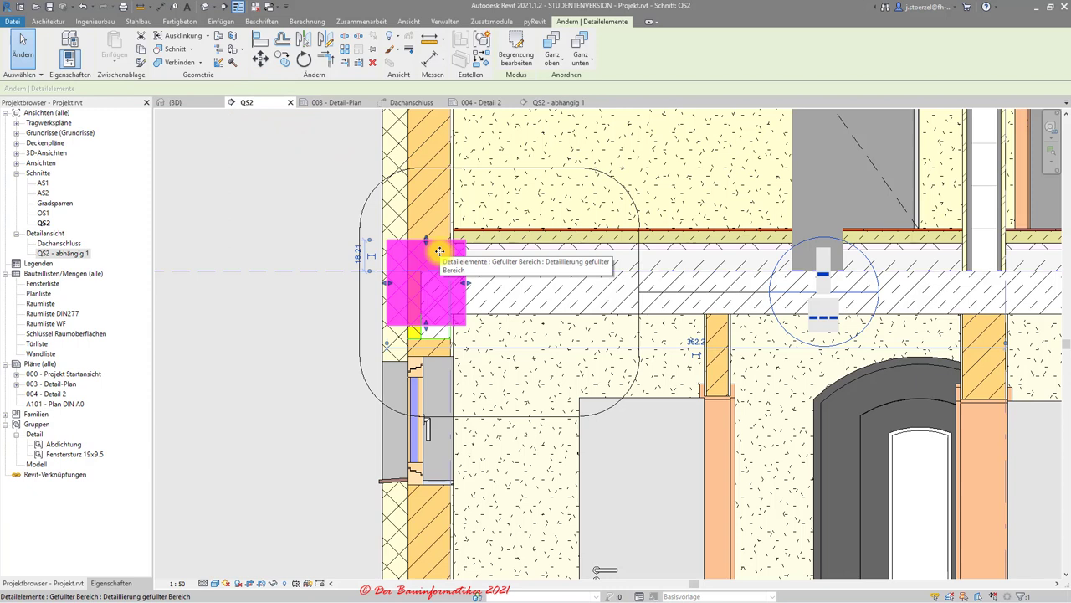
{"action": "left_click", "coordinate": [60, 254]}
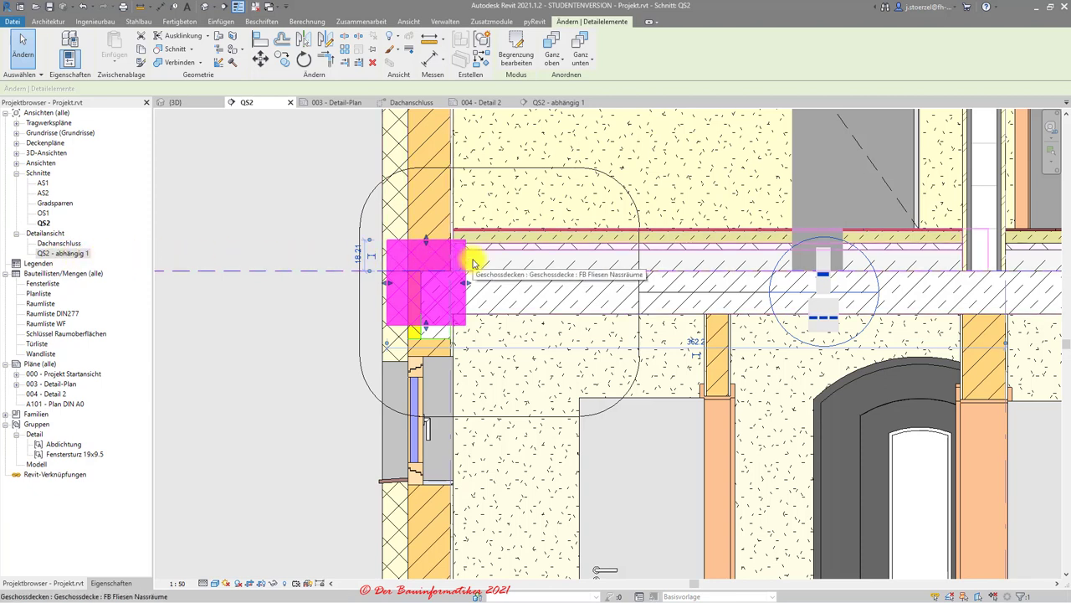
{"action": "left_click", "coordinate": [40, 226]}
{"action": "right_click", "coordinate": [48, 223]}
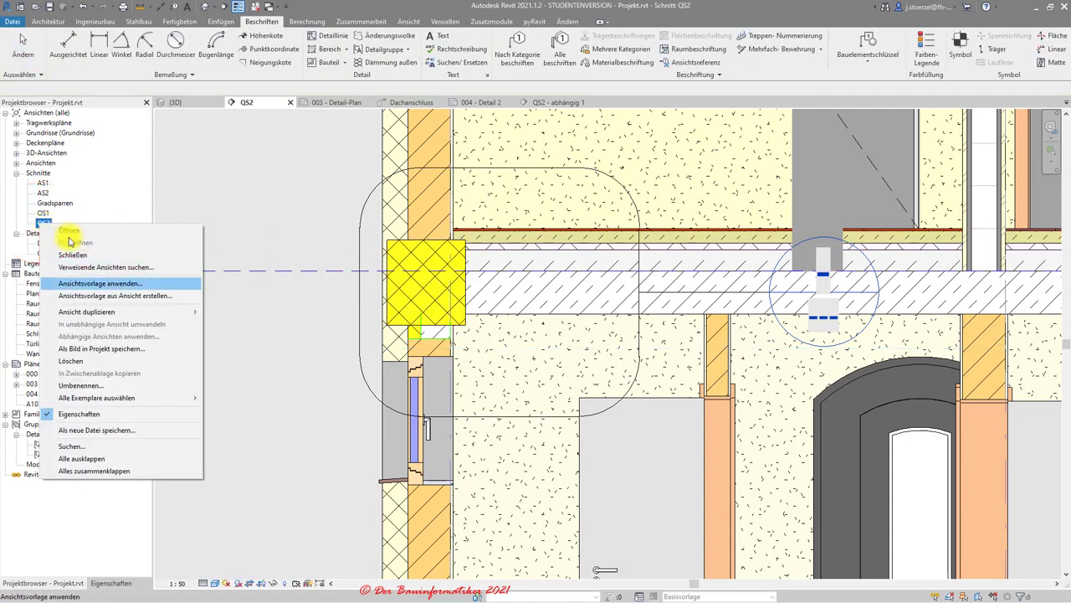
{"action": "mouse_move", "coordinate": [86, 311]}
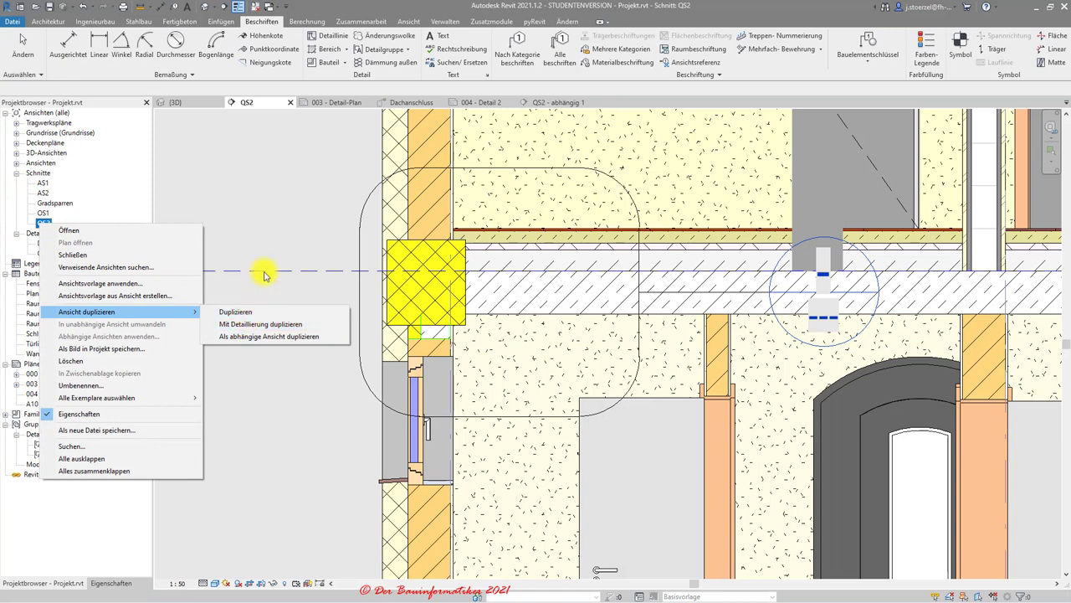
{"action": "left_click", "coordinate": [282, 221]}
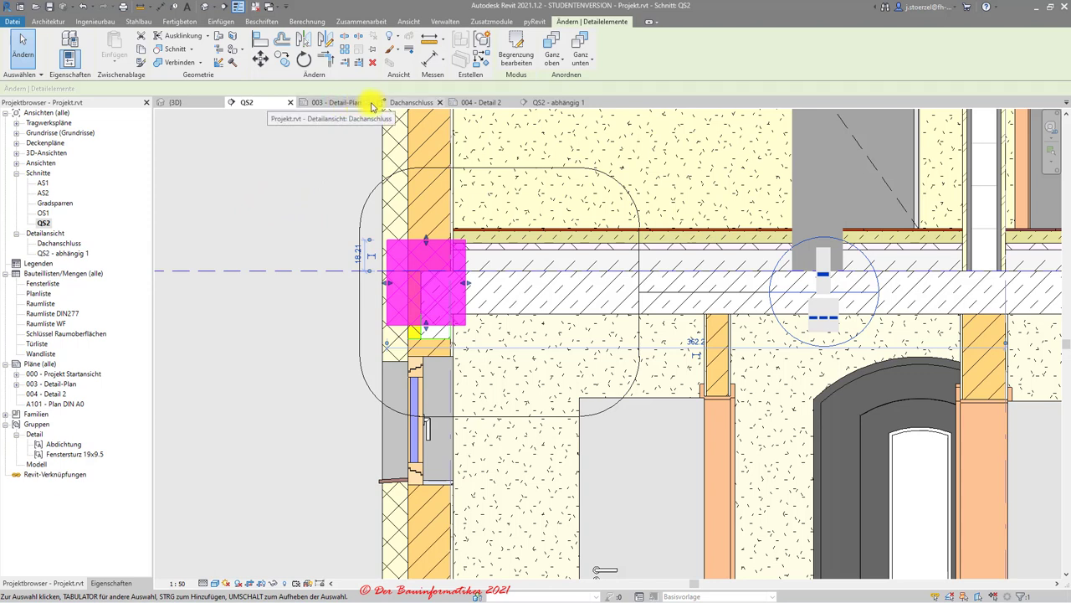
Switch via sheet 004 - Detail 2 to the Dachanschluss detail view
{"action": "left_click", "coordinate": [479, 103]}
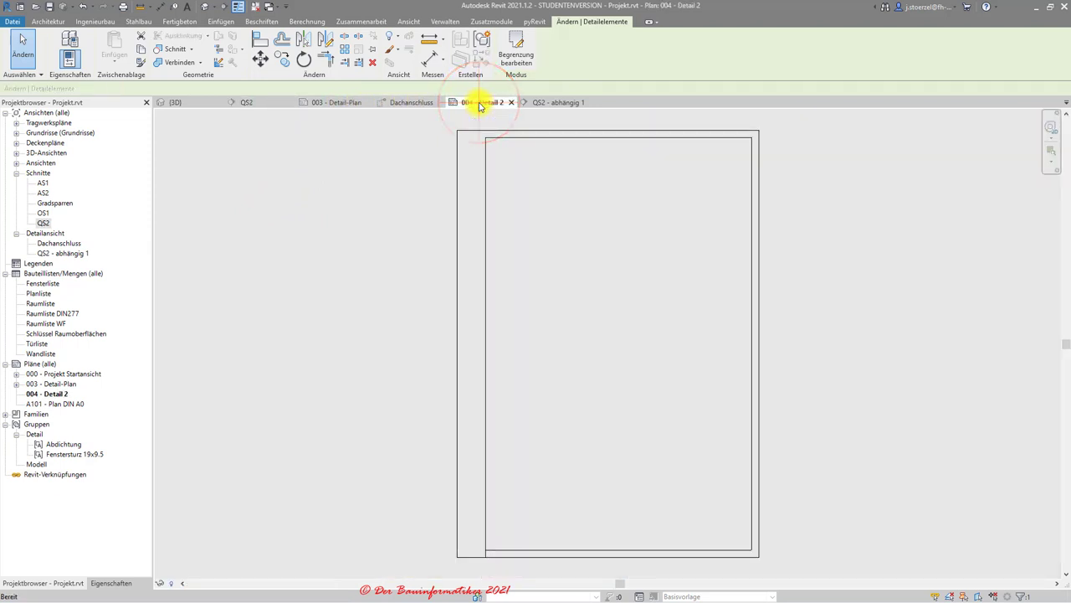
{"action": "left_click", "coordinate": [404, 102]}
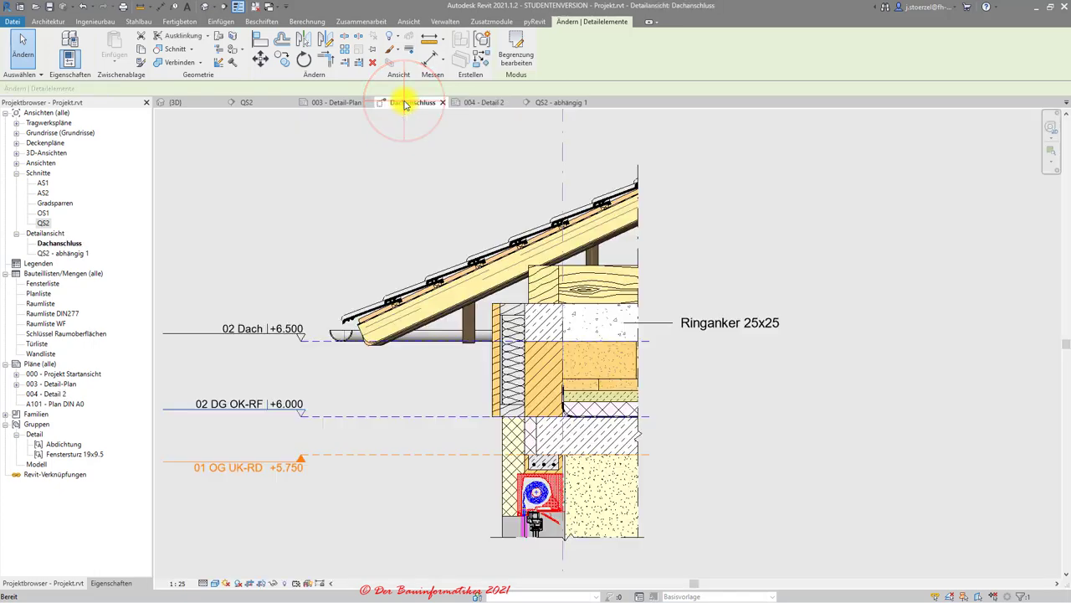
{"action": "scroll", "coordinate": [584, 335], "scroll_direction": "up", "scroll_amount": 2}
{"action": "scroll", "coordinate": [583, 335], "scroll_direction": "down", "scroll_amount": 2}
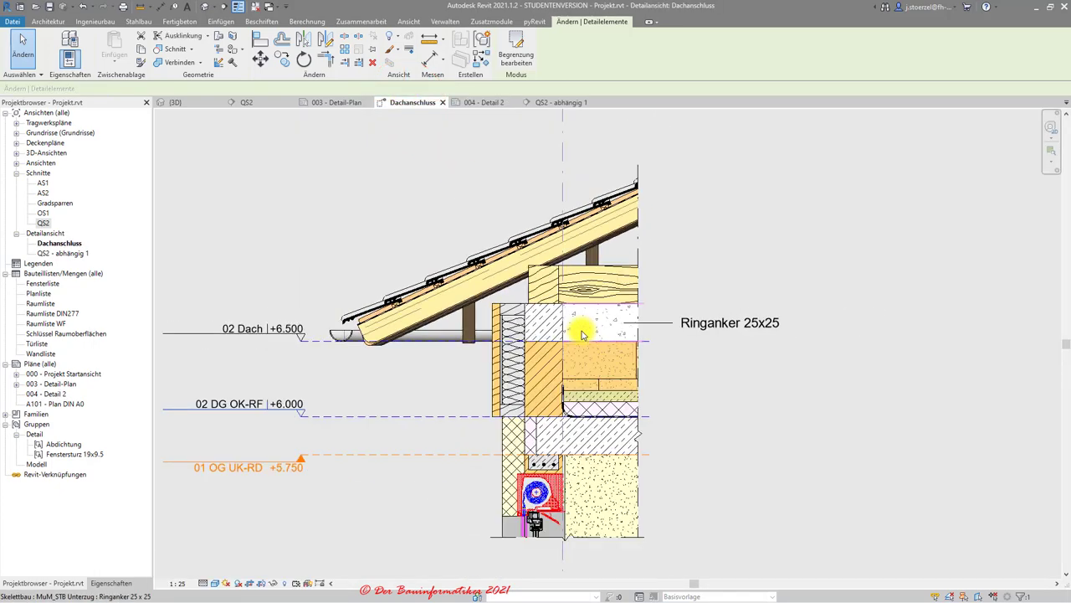
Cycle the highlight through elements at the Ringanker 25x25, wall insulation and rafter
{"action": "key", "text": "Tab"}
{"action": "key", "text": "Tab"}
{"action": "key", "text": "Tab"}
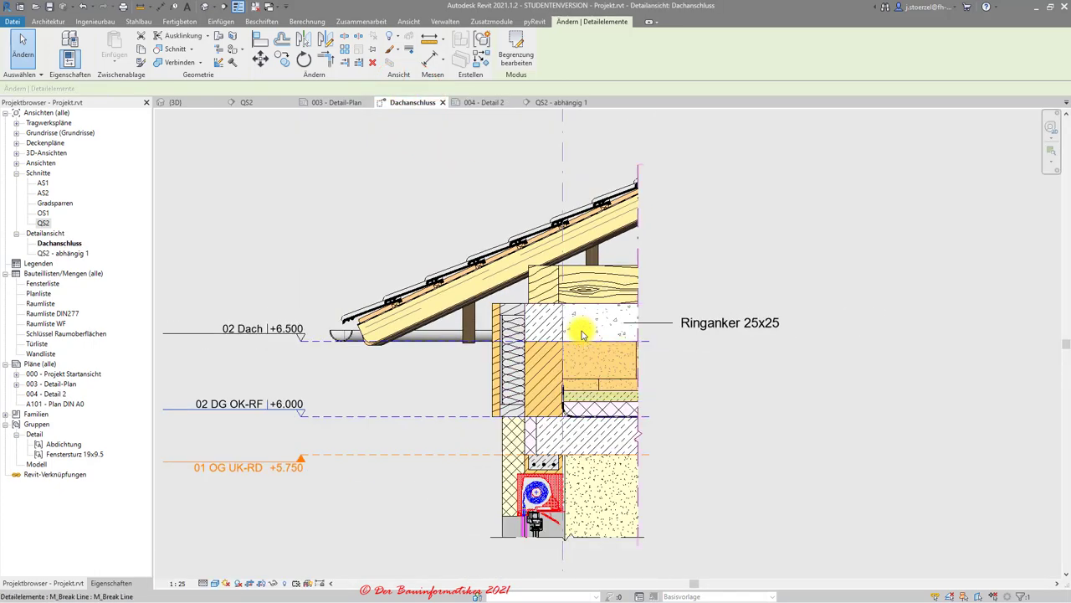
{"action": "key", "text": "Tab"}
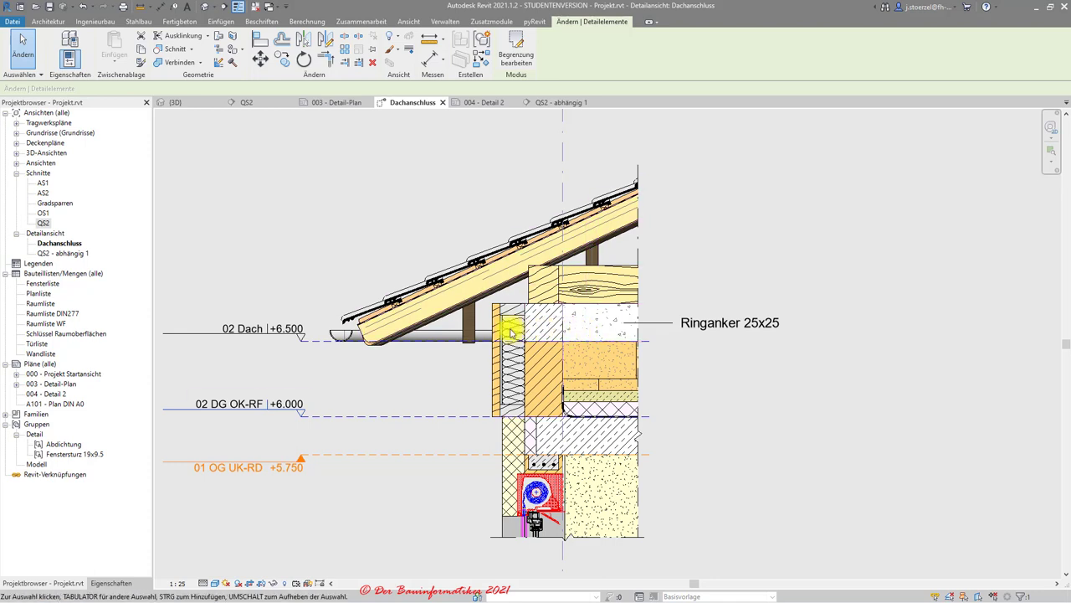
{"action": "key", "text": "Tab"}
{"action": "key", "text": "Tab"}
{"action": "key", "text": "Tab"}
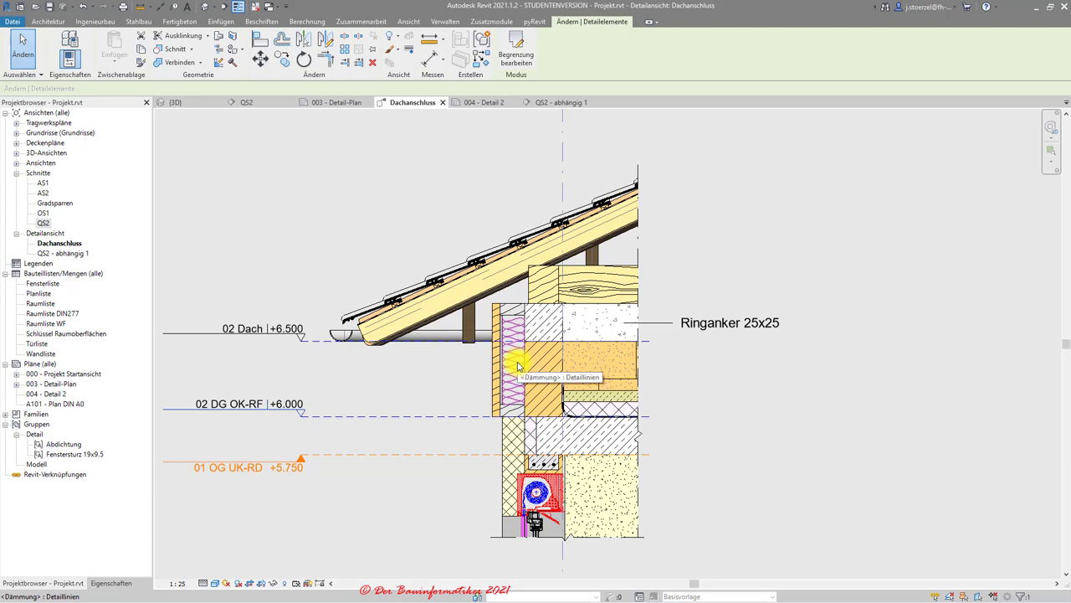
{"action": "key", "text": "Tab"}
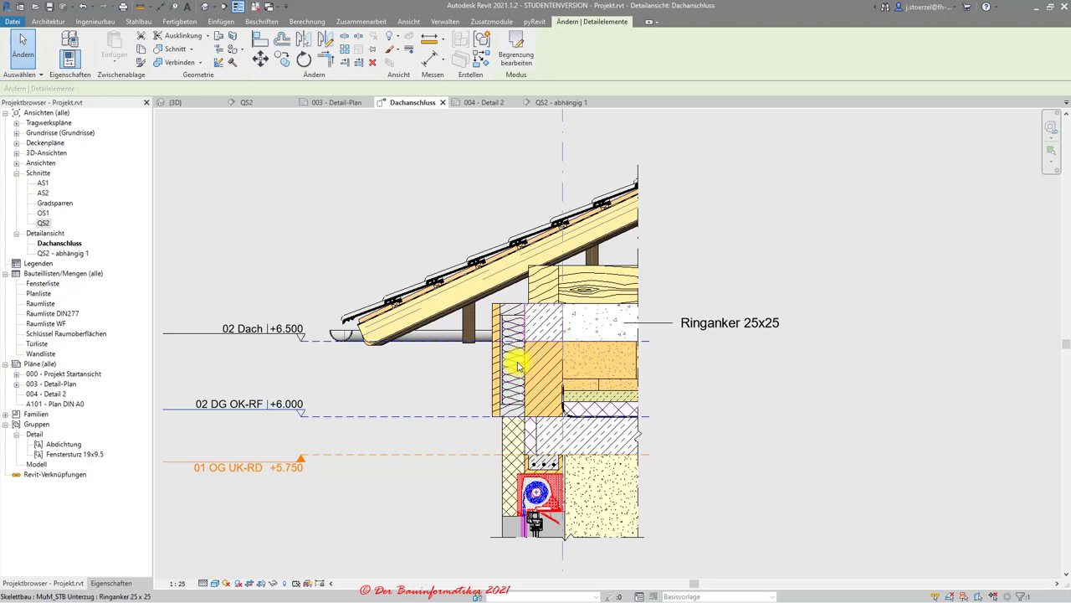
{"action": "key", "text": "Tab"}
{"action": "key", "text": "Tab"}
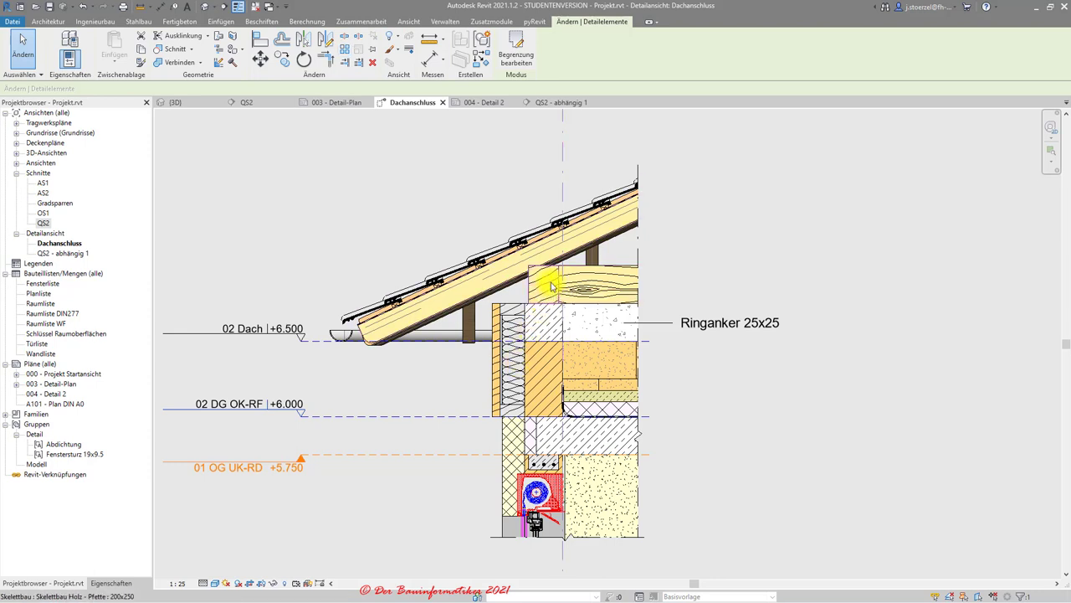
{"action": "key", "text": "Tab"}
{"action": "key", "text": "Tab"}
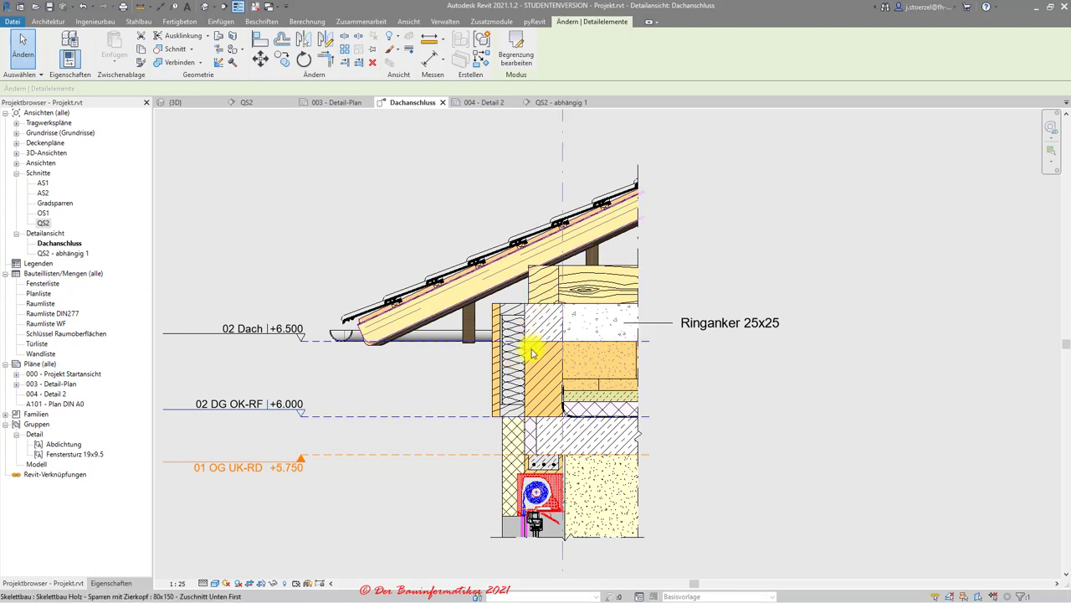